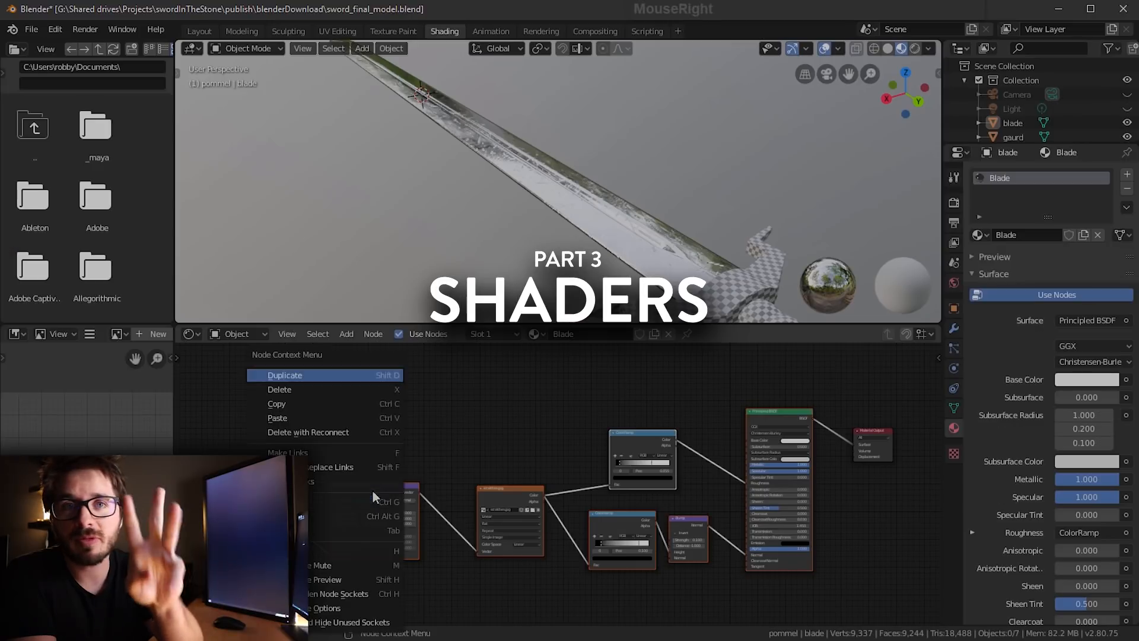
# Step: Copy the selected blade shader nodes and paint the rune stencil onto the blade's surface
pyautogui.click(337, 402)
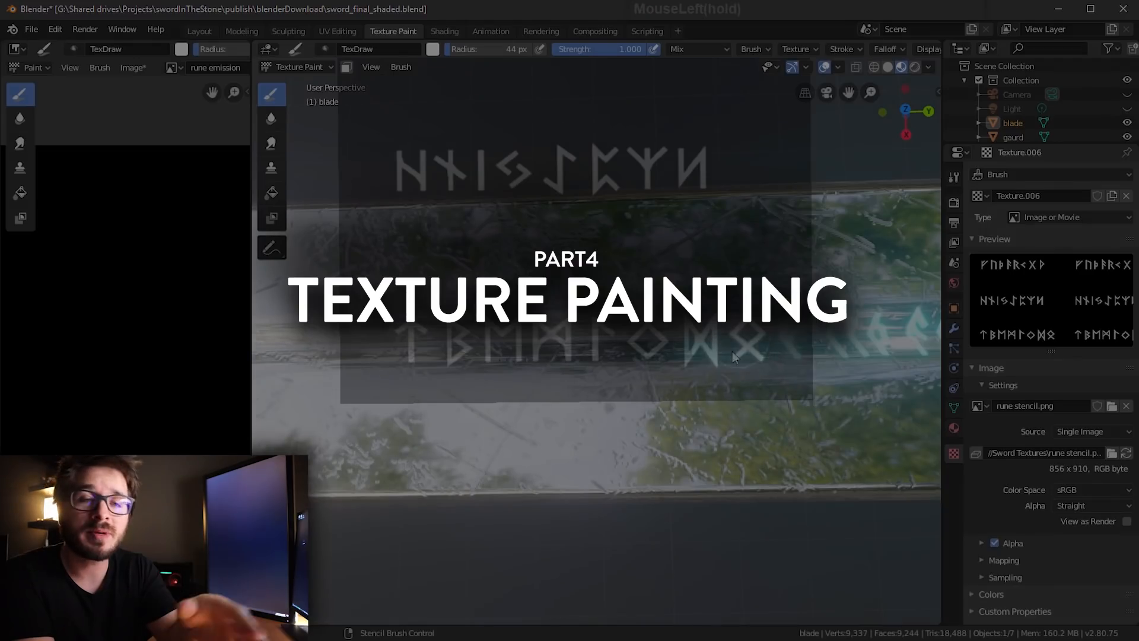
pyautogui.moveTo(732, 351); pyautogui.dragTo(413, 334)
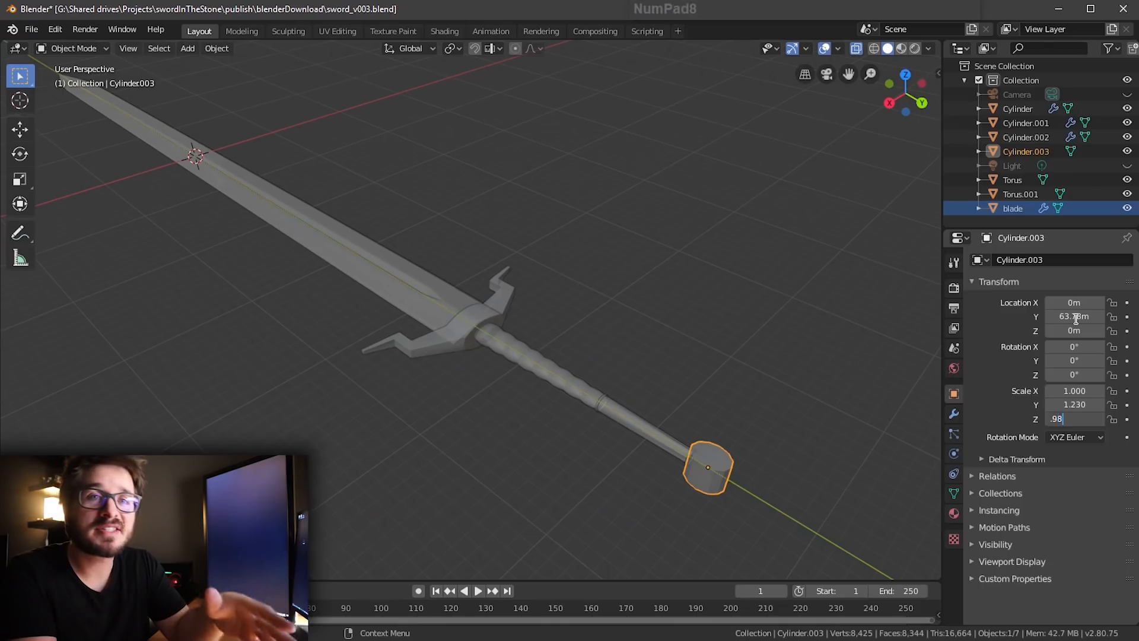
# Step: Set the Z scale of the pommel cylinder to 0.398
pyautogui.press('BackSpace')
pyautogui.press('BackSpace')
pyautogui.write('398')
pyautogui.press('Return')
# Step: Extrude the top cap faces of the pommel cylinder by about 0.6 m in Edit Mode
pyautogui.press('KP_Decimal')
pyautogui.keyDown('shift'); pyautogui.moveTo(618, 273); pyautogui.dragTo(631, 361, button='middle'); pyautogui.keyUp('shift')
pyautogui.press('Tab')
pyautogui.moveTo(904, 94); pyautogui.dragTo(897, 66)
pyautogui.click(856, 48)
pyautogui.click(121, 48)
pyautogui.click(19, 76)
pyautogui.click(149, 49)
pyautogui.click(19, 285)
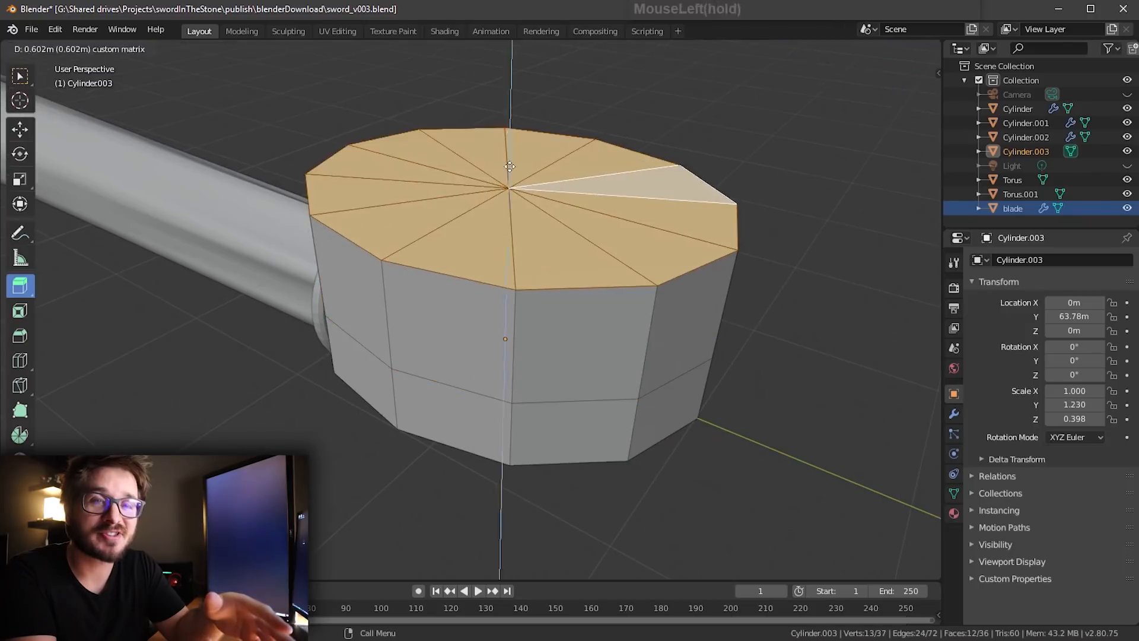
pyautogui.click(19, 130)
pyautogui.click(20, 285)
pyautogui.moveTo(496, 156); pyautogui.dragTo(473, 190)
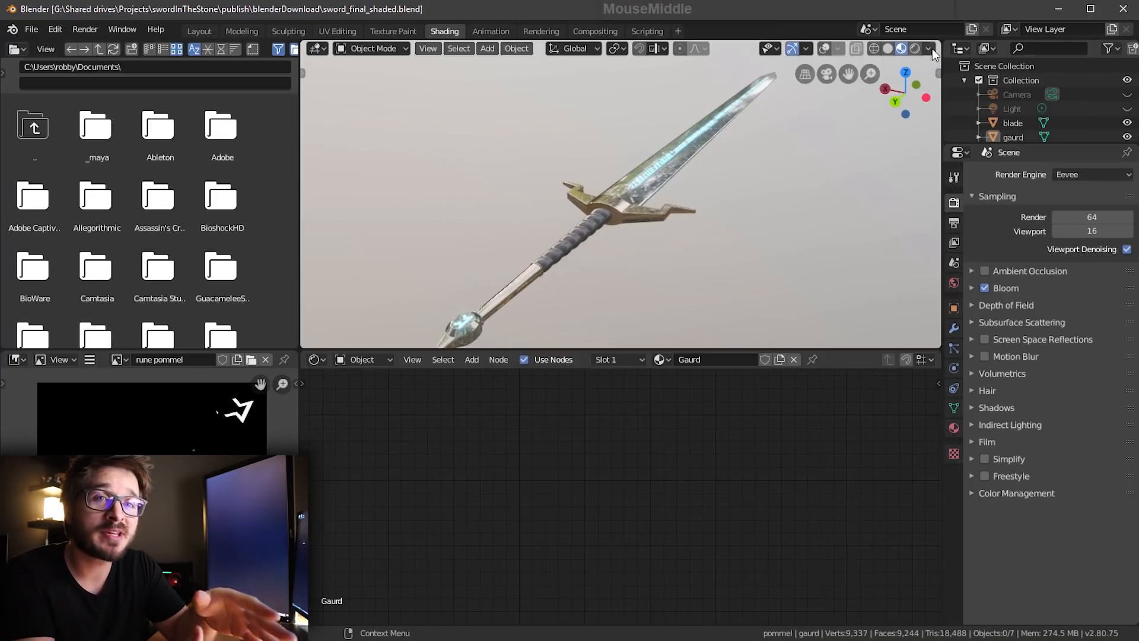
# Step: Rotate the environment lighting of the sword's viewport shading to about 24°
pyautogui.click(929, 48)
pyautogui.moveTo(742, 178)
pyautogui.mouseDown(button='middle')
pyautogui.moveTo(770, 197)
pyautogui.moveTo(747, 206)
pyautogui.moveTo(778, 207)
pyautogui.moveTo(762, 205)
pyautogui.mouseUp(button='middle')
pyautogui.click(928, 49)
pyautogui.moveTo(916, 203); pyautogui.dragTo(961, 203)
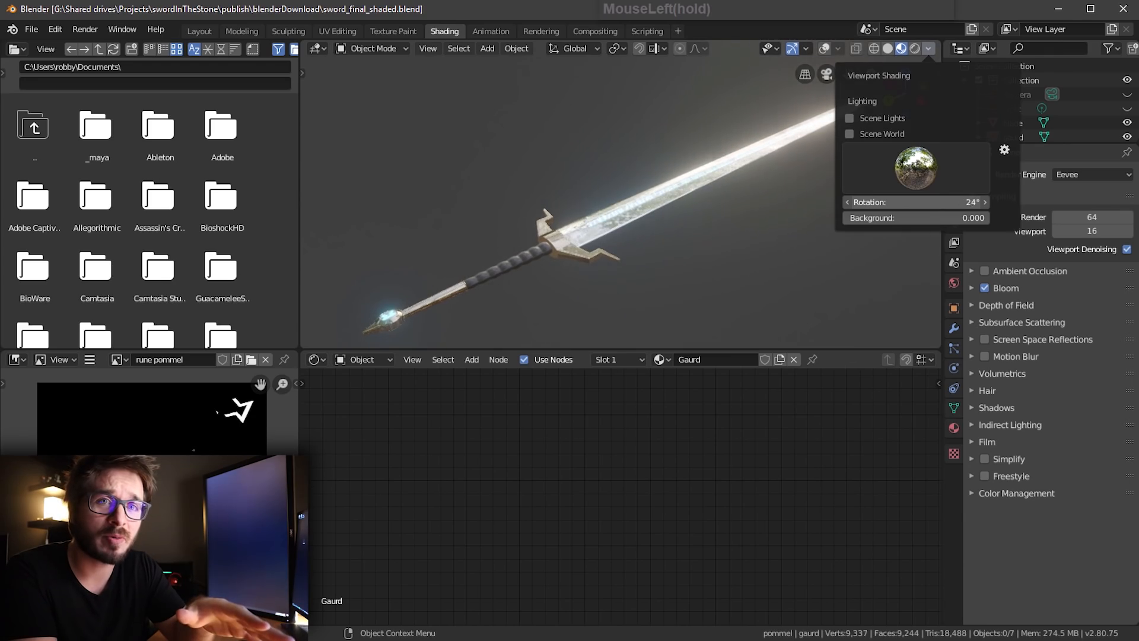
# Step: Play the animation of the collapsing block structure and view it from another angle
pyautogui.click(477, 593)
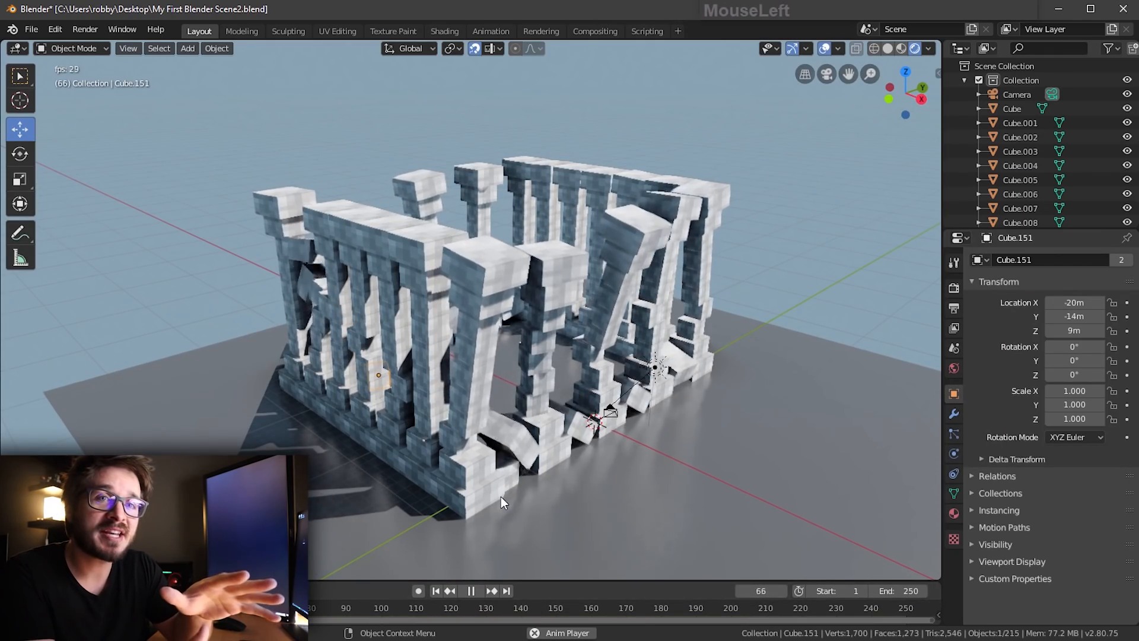
pyautogui.moveTo(639, 450); pyautogui.dragTo(622, 480, button='middle')
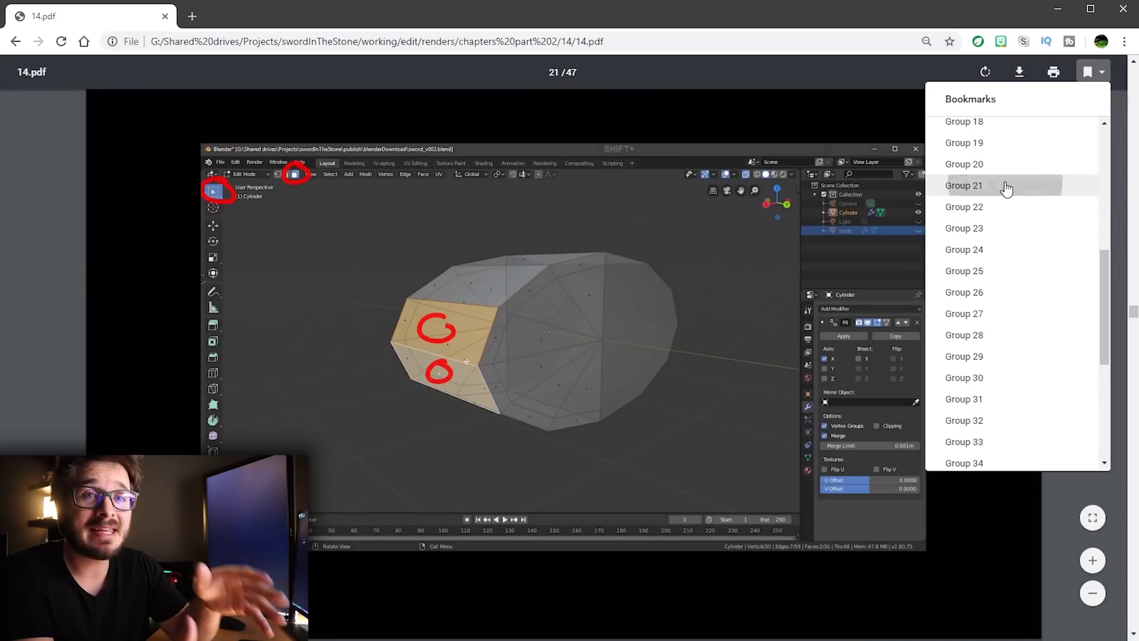
# Step: Go through the bookmarked pages of 14.pdf from Group 22 to Group 34 and examine the sword guard modelling instructions
pyautogui.click(1008, 208)
pyautogui.click(1008, 230)
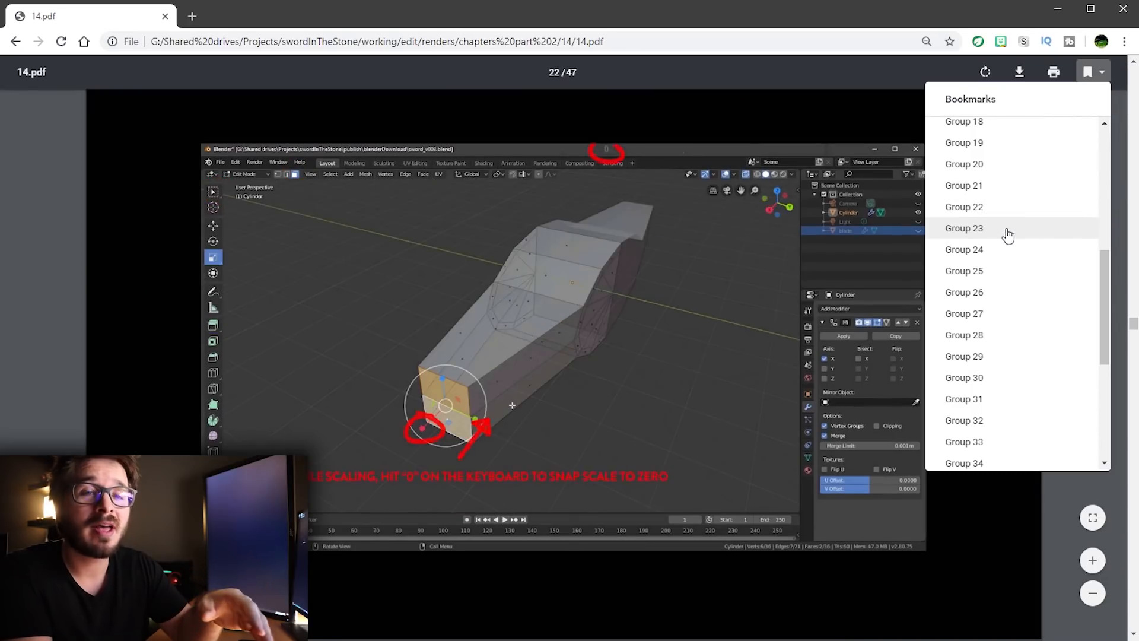
pyautogui.click(1013, 257)
pyautogui.click(1015, 270)
pyautogui.click(1017, 292)
pyautogui.click(1009, 313)
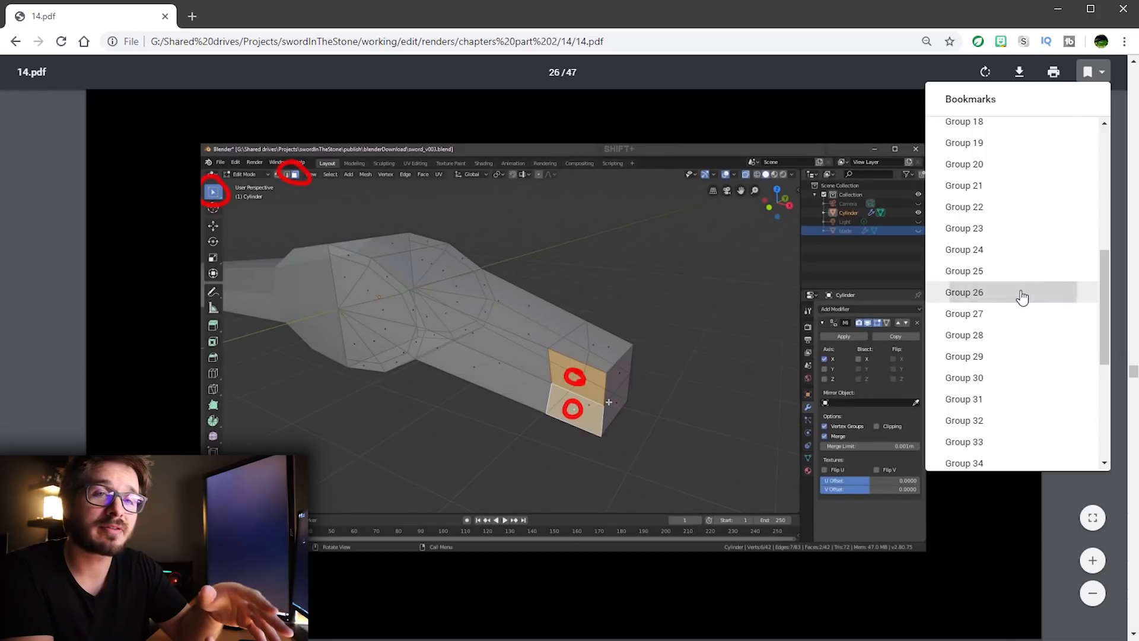
pyautogui.click(1014, 337)
pyautogui.click(1017, 359)
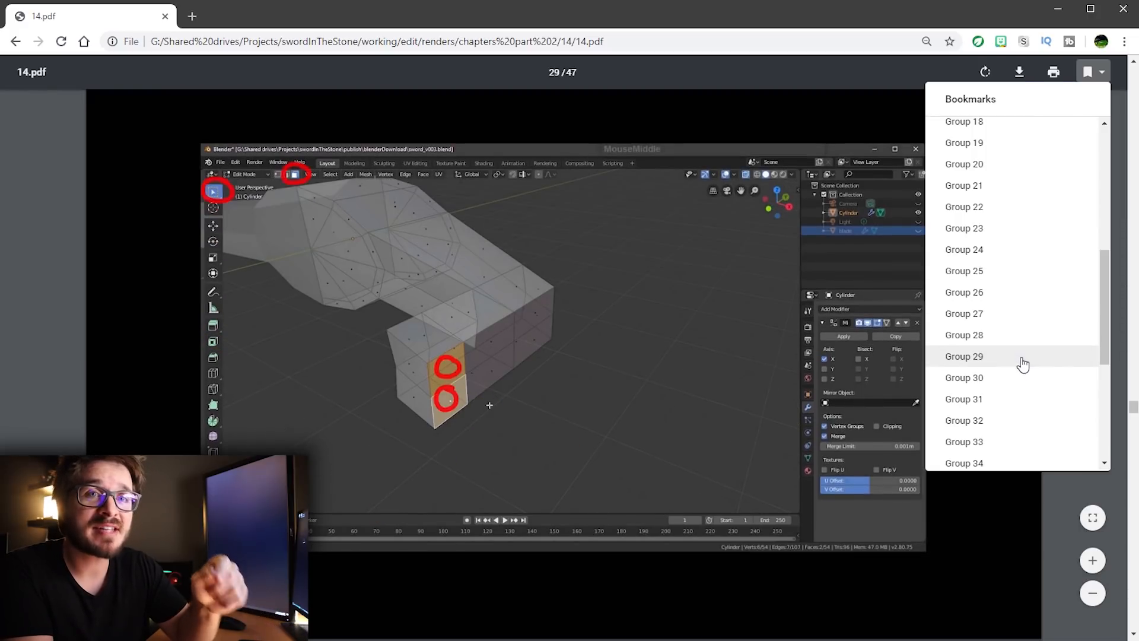
pyautogui.click(1017, 381)
pyautogui.click(1014, 397)
pyautogui.click(1010, 419)
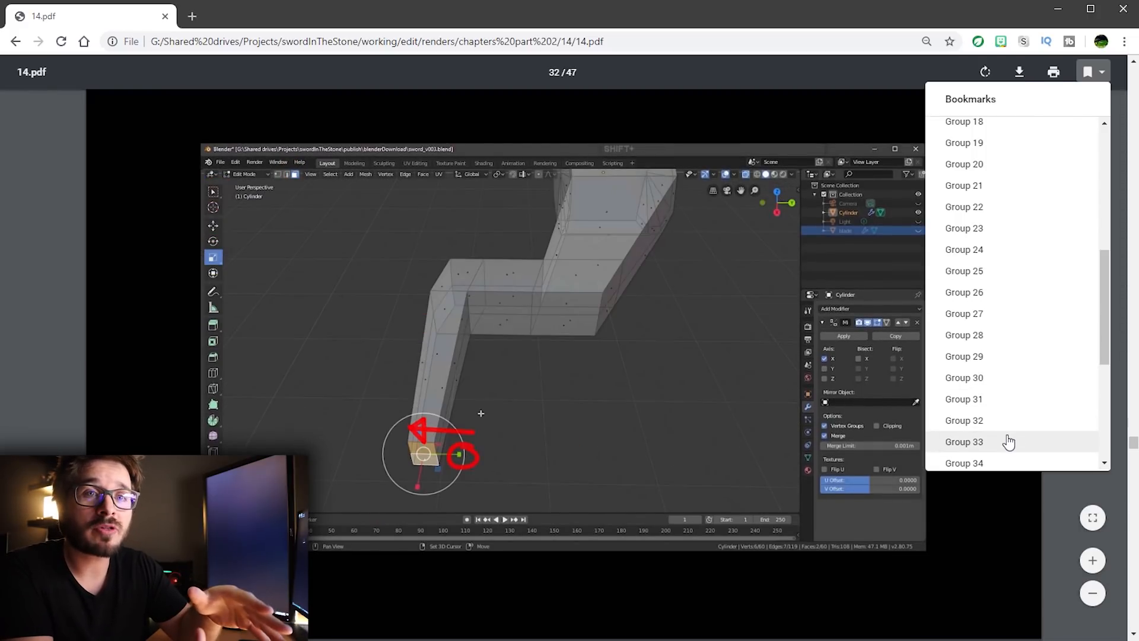
pyautogui.click(1007, 442)
pyautogui.click(1007, 462)
pyautogui.scroll(-5, 1021, 394)
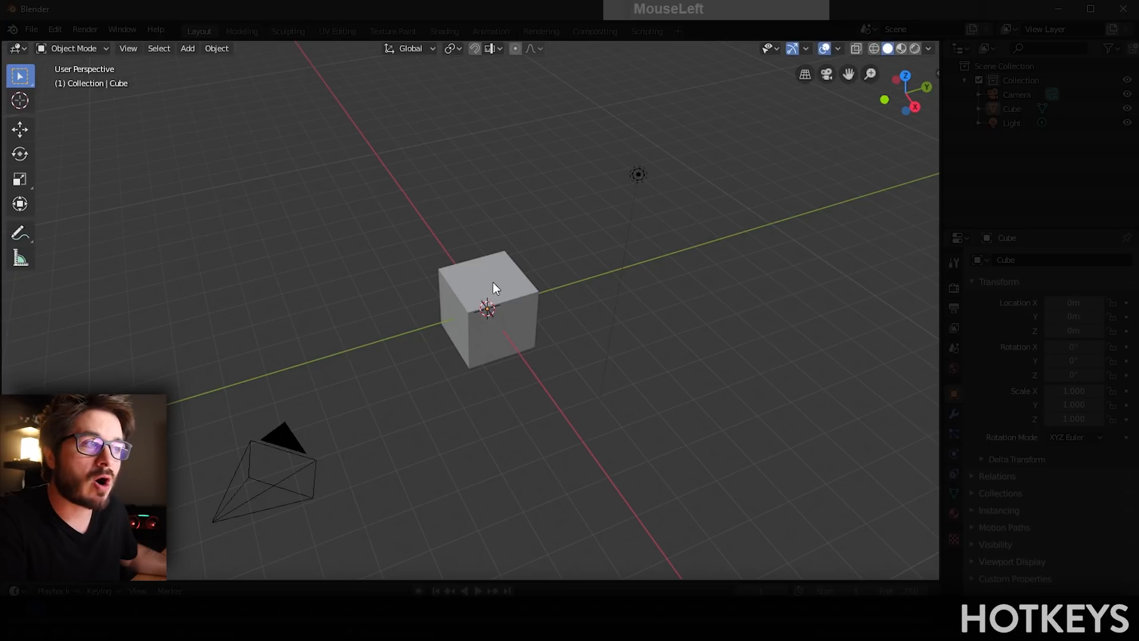
# Step: Select the default cube and move it freely in the viewport, ending near the world origin
pyautogui.moveTo(493, 283); pyautogui.dragTo(518, 287, button='middle')
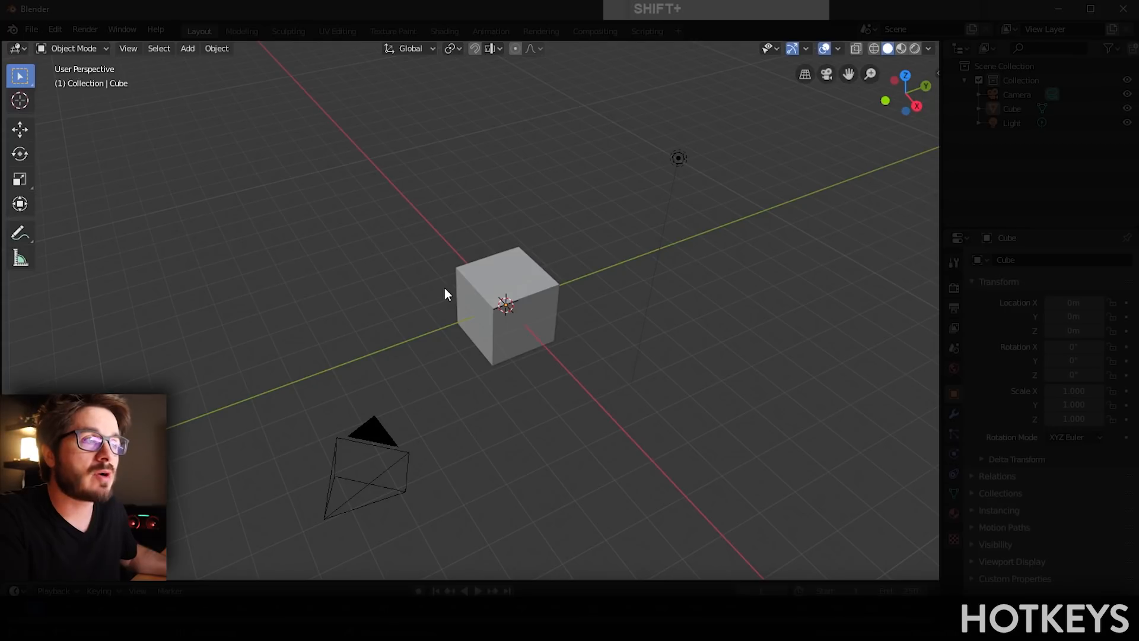
pyautogui.click(462, 272)
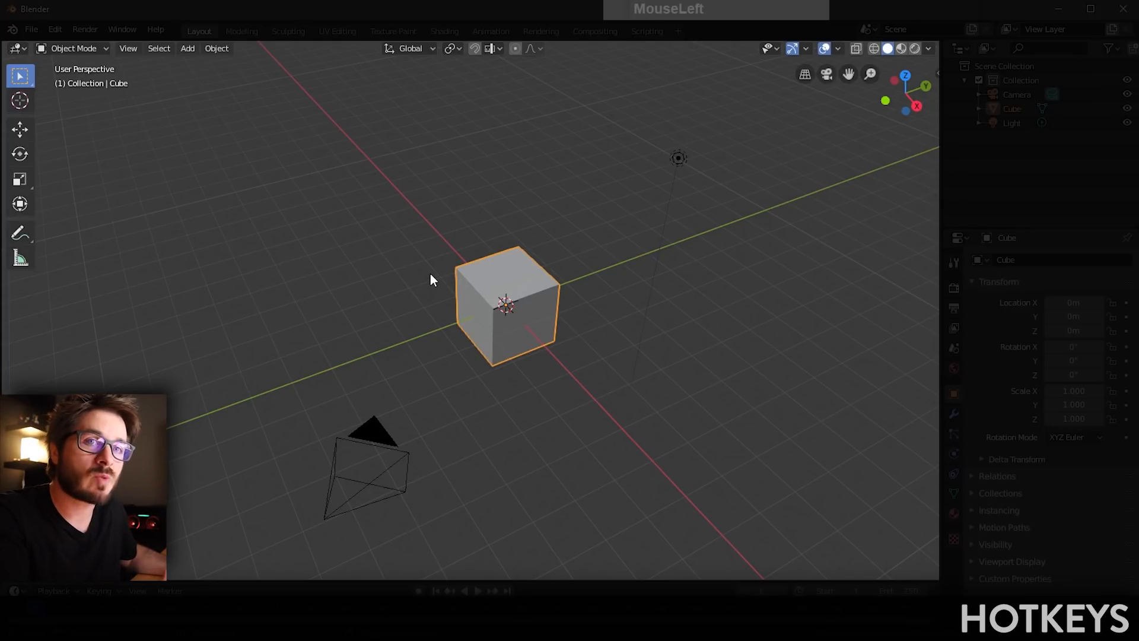
pyautogui.moveTo(477, 275); pyautogui.dragTo(486, 268, button='middle')
pyautogui.press('g')
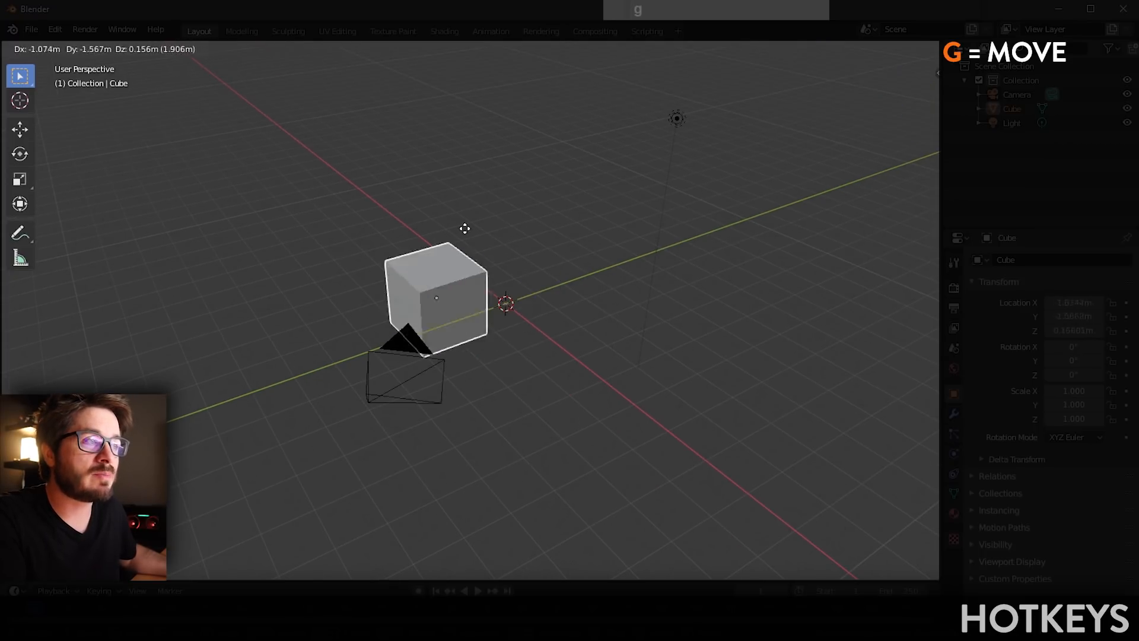
pyautogui.click(488, 266)
# Step: Try a free rotation of the cube and scale it uniformly to about 1.64
pyautogui.press('r')
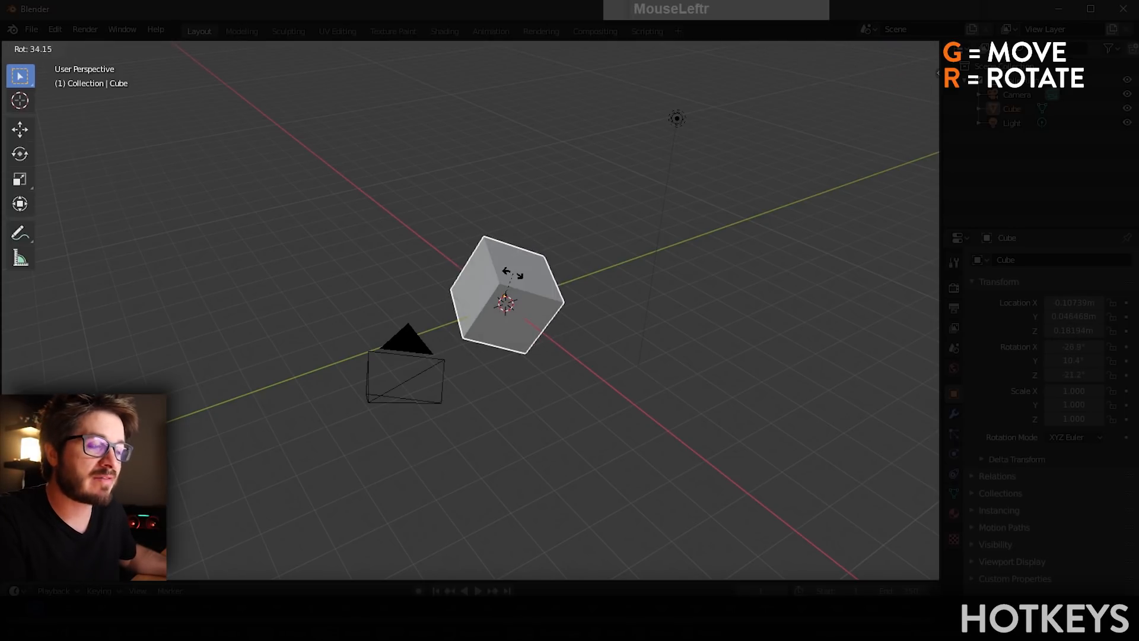
pyautogui.press('s')
pyautogui.click(550, 281)
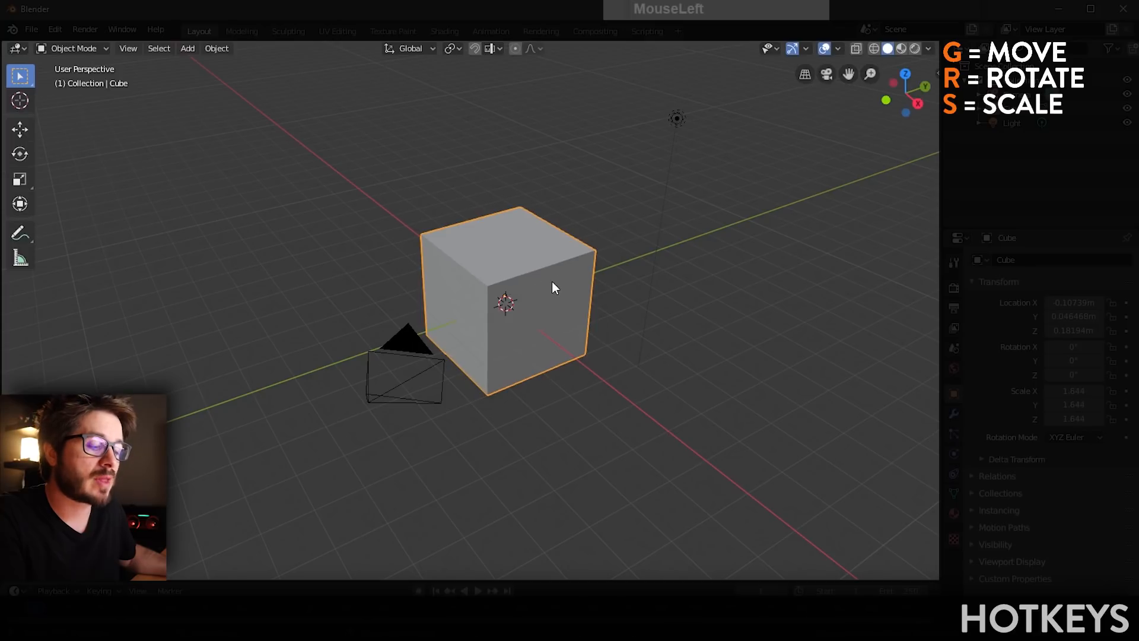
# Step: Reposition the scaled cube several times with unconstrained moves around the origin
pyautogui.press('g')
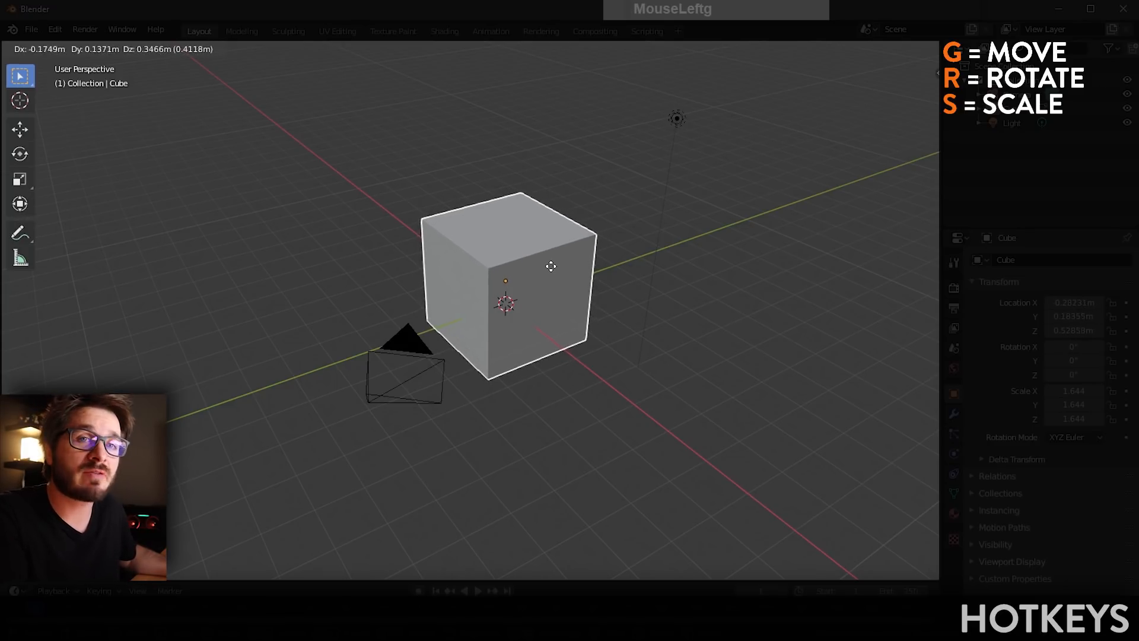
pyautogui.click(546, 273)
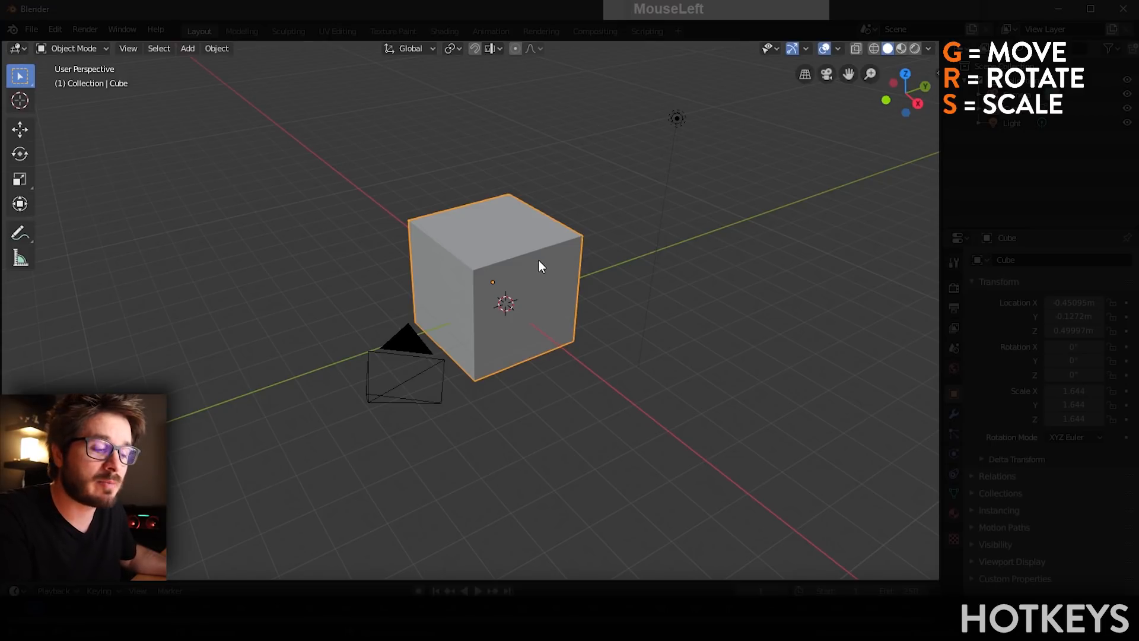
pyautogui.press('g')
pyautogui.click(578, 261)
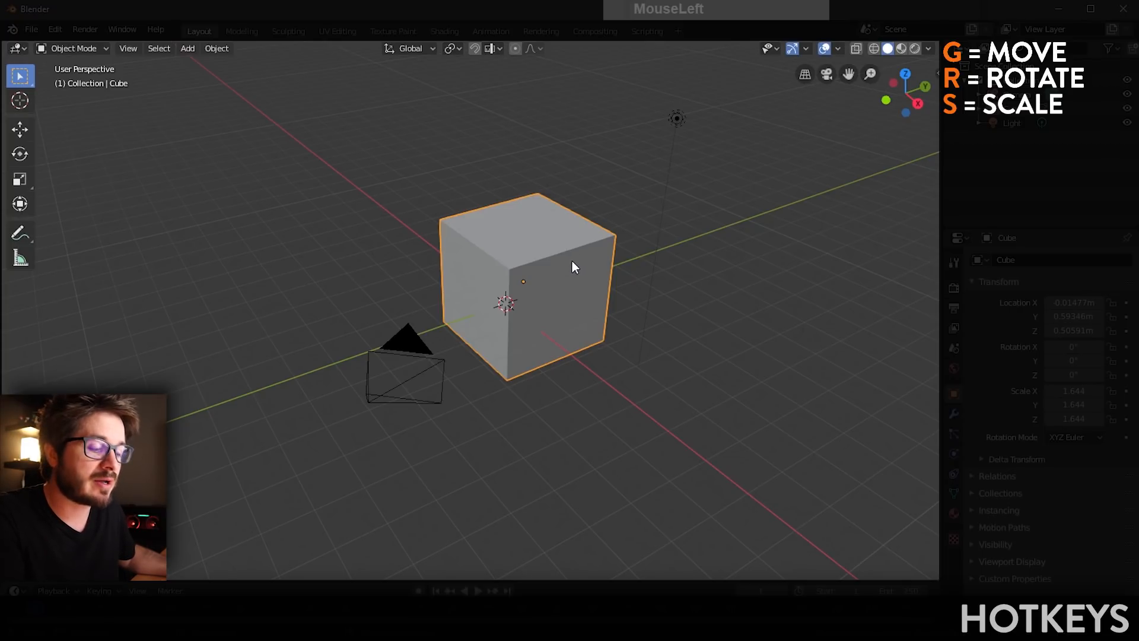
pyautogui.press('g')
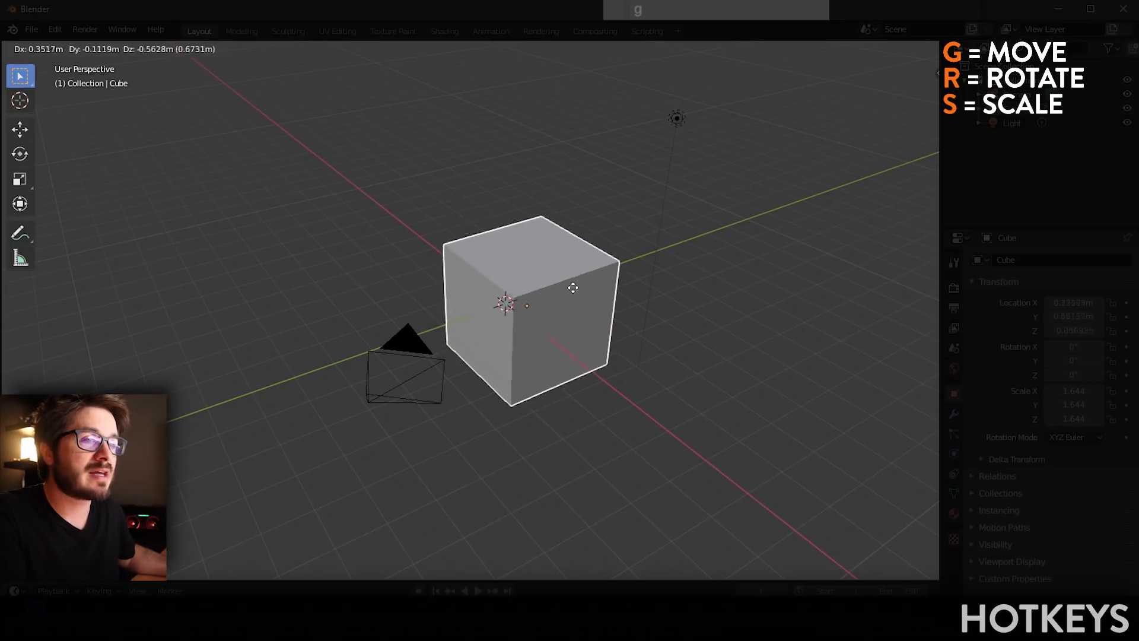
pyautogui.click(539, 259)
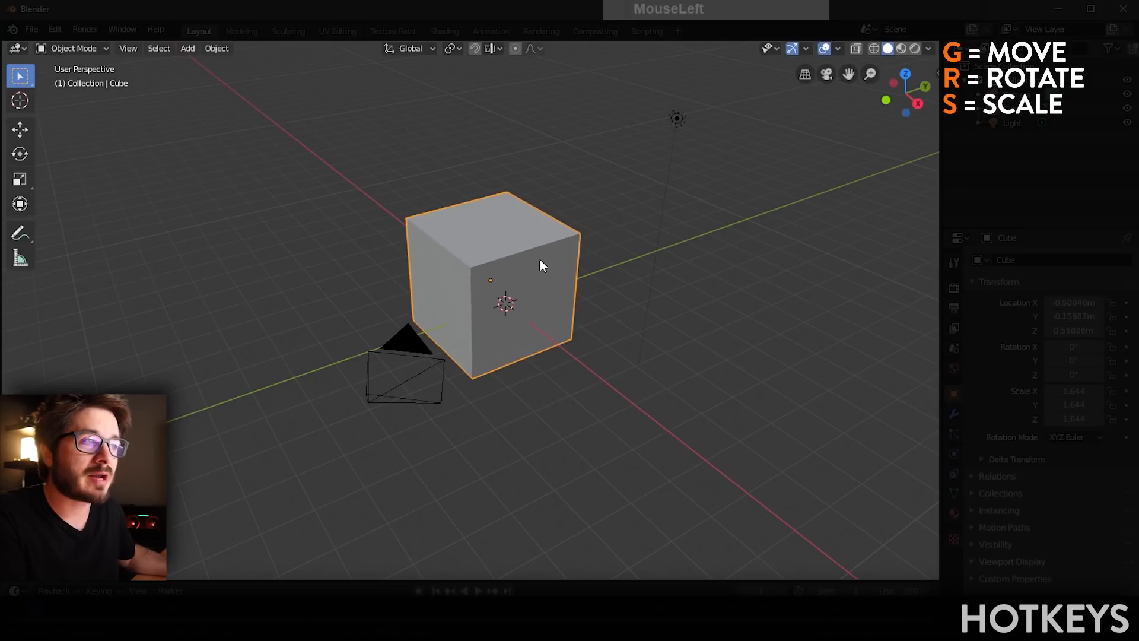
# Step: Activate the Move tool and shift the cube along the Y and X axes using its gizmo
pyautogui.click(23, 129)
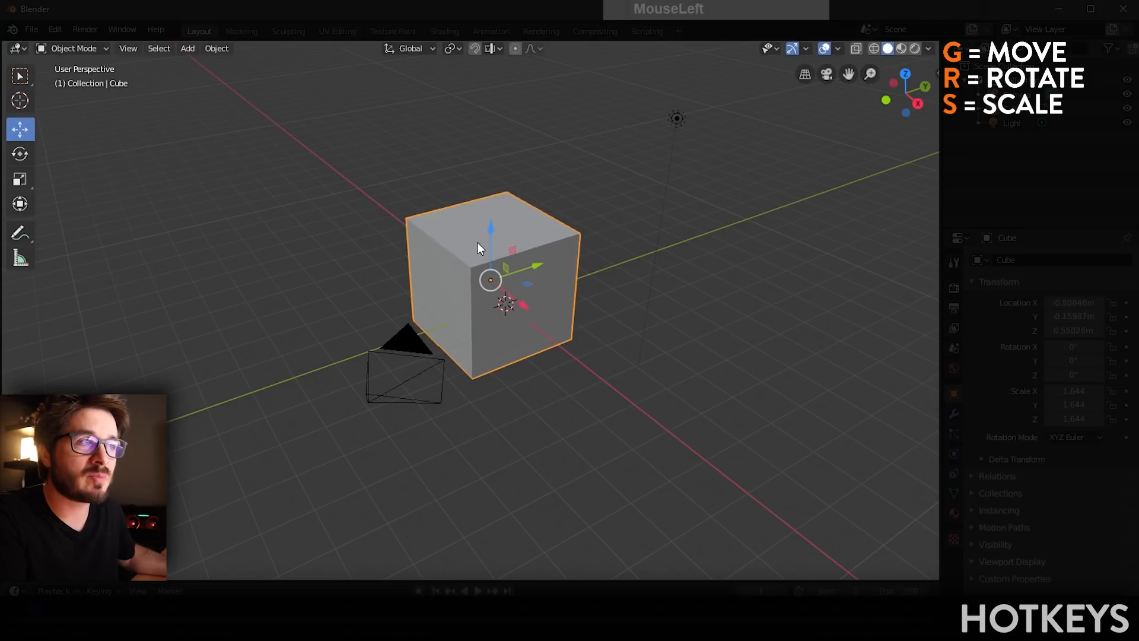
pyautogui.moveTo(532, 271); pyautogui.dragTo(64, 116)
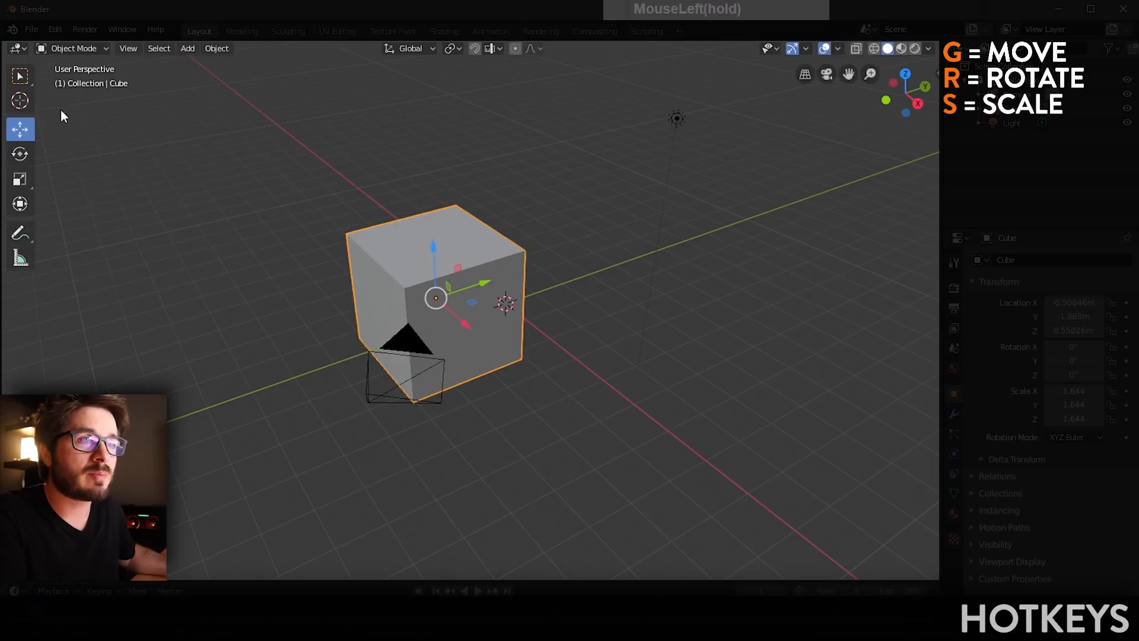
pyautogui.moveTo(486, 281); pyautogui.dragTo(567, 396)
pyautogui.moveTo(572, 351); pyautogui.dragTo(592, 296)
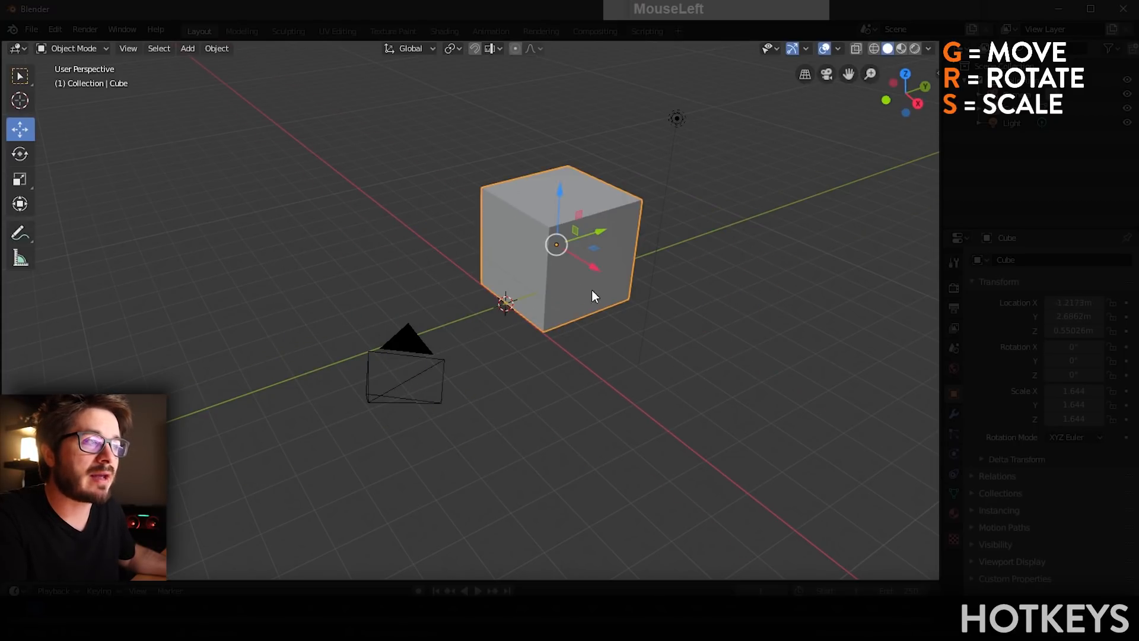
pyautogui.moveTo(603, 240); pyautogui.dragTo(514, 291)
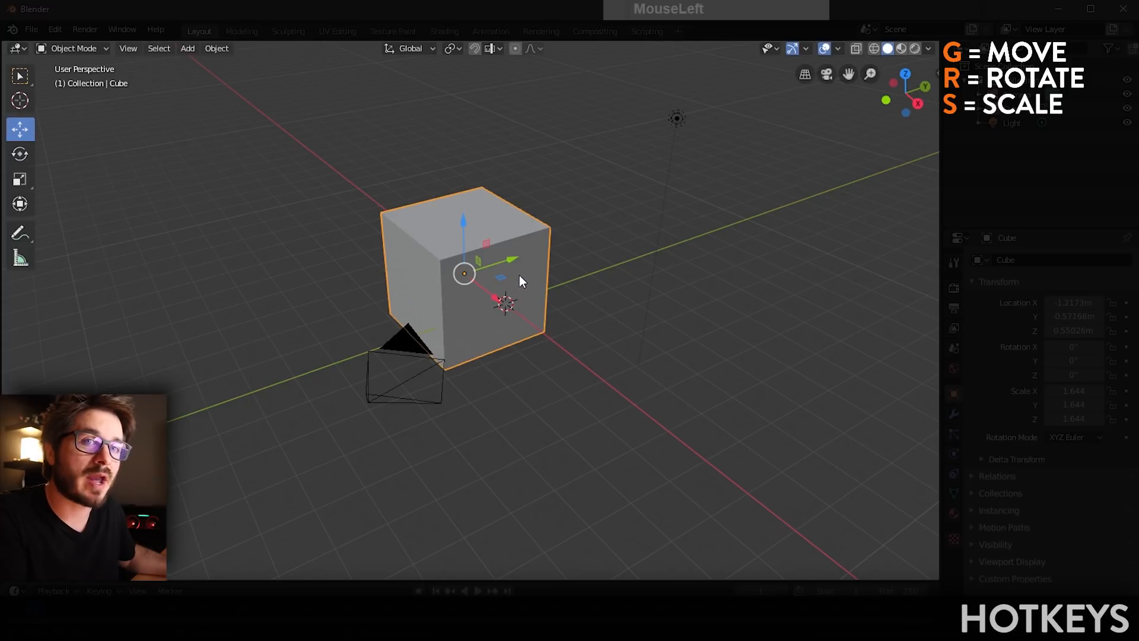
# Step: Move the cube freely back towards the origin, and try X, Y and Z axis constraints on another move, placing it along global Z
pyautogui.press('g')
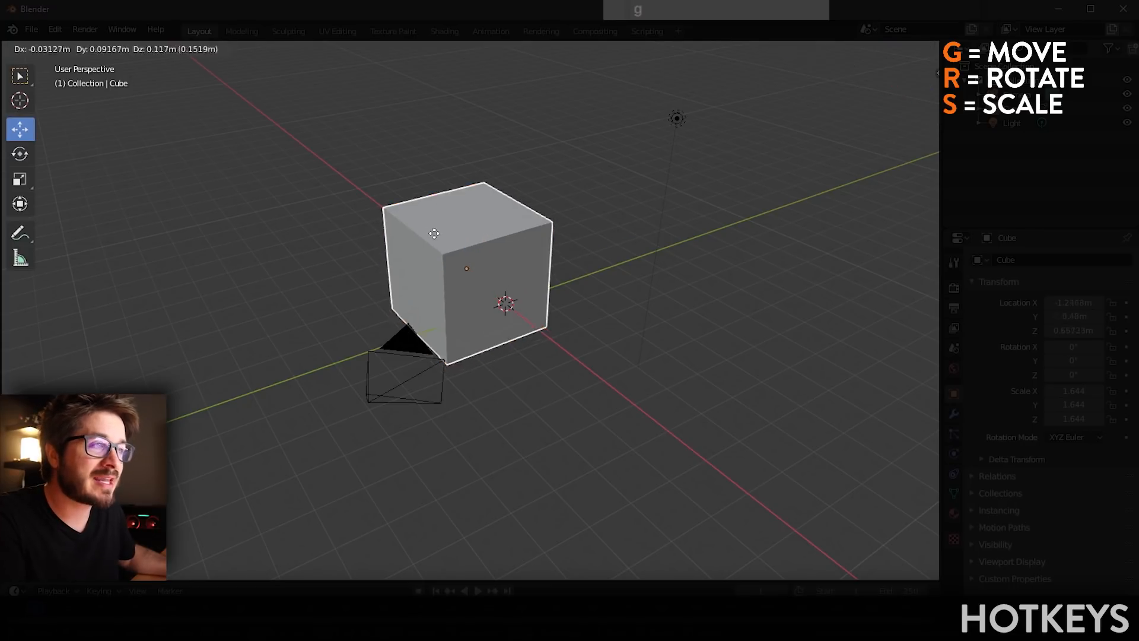
pyautogui.click(467, 257)
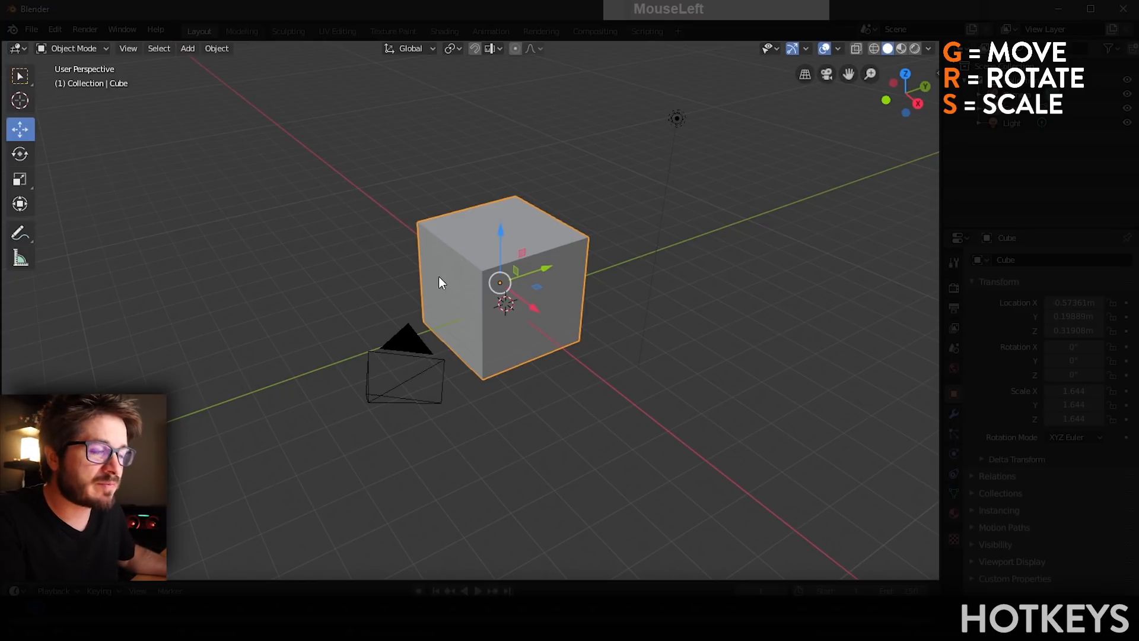
pyautogui.press('g')
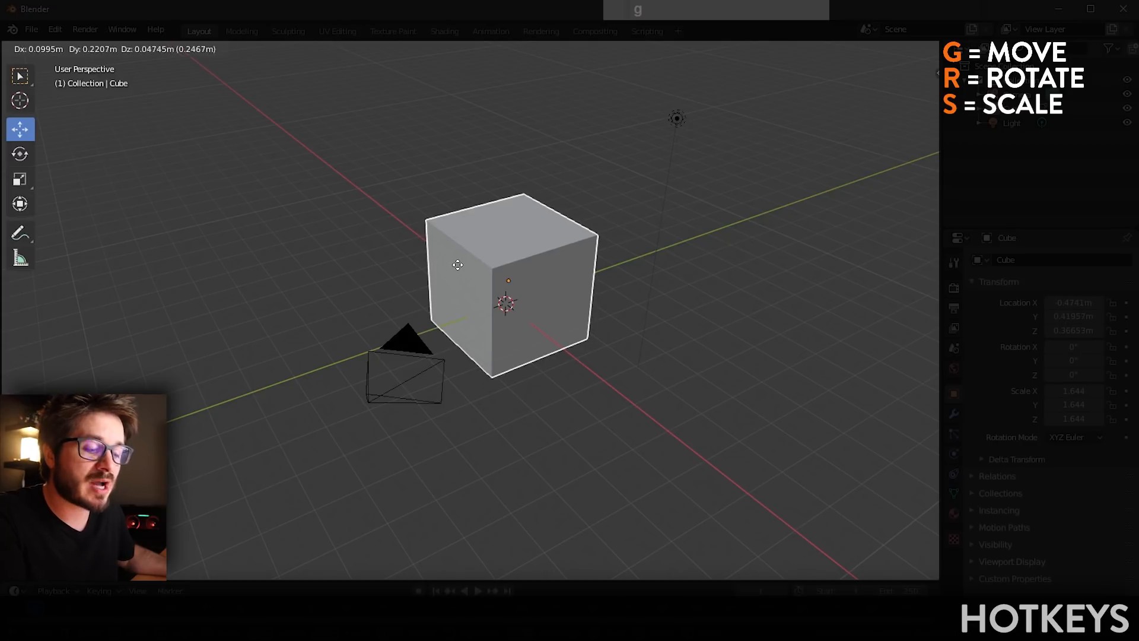
pyautogui.press('x')
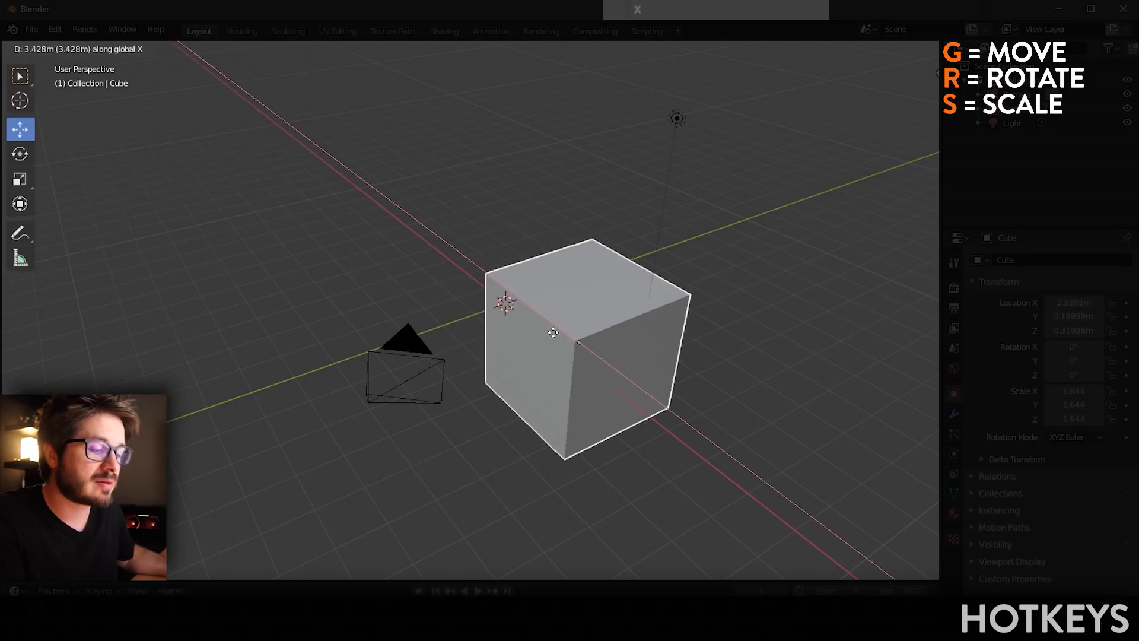
pyautogui.press('y')
pyautogui.press('z')
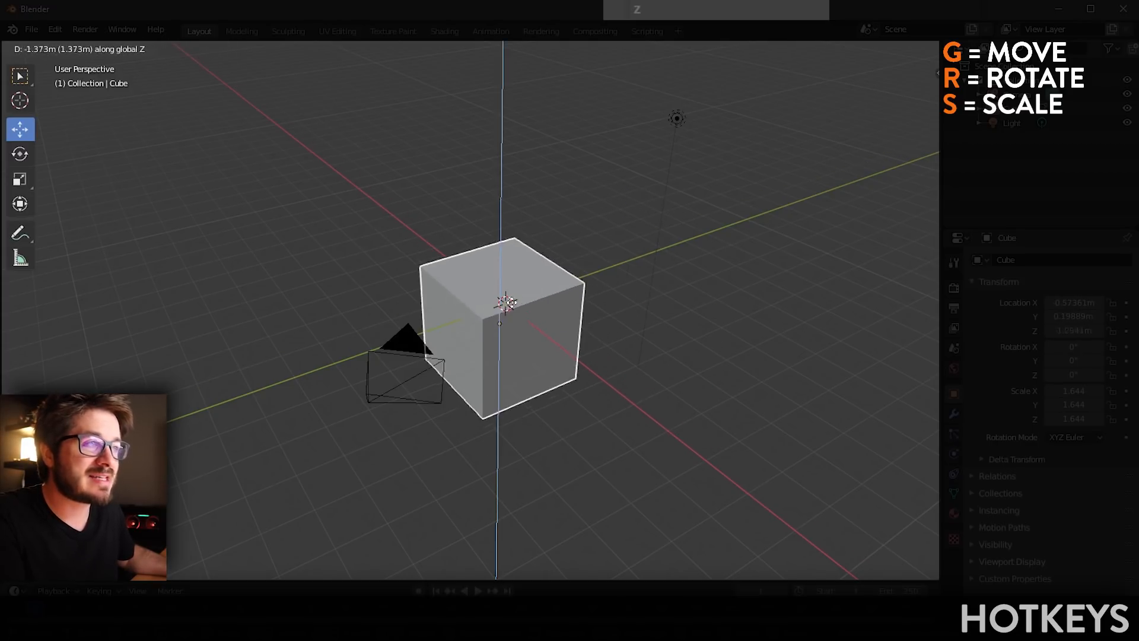
pyautogui.click(514, 271)
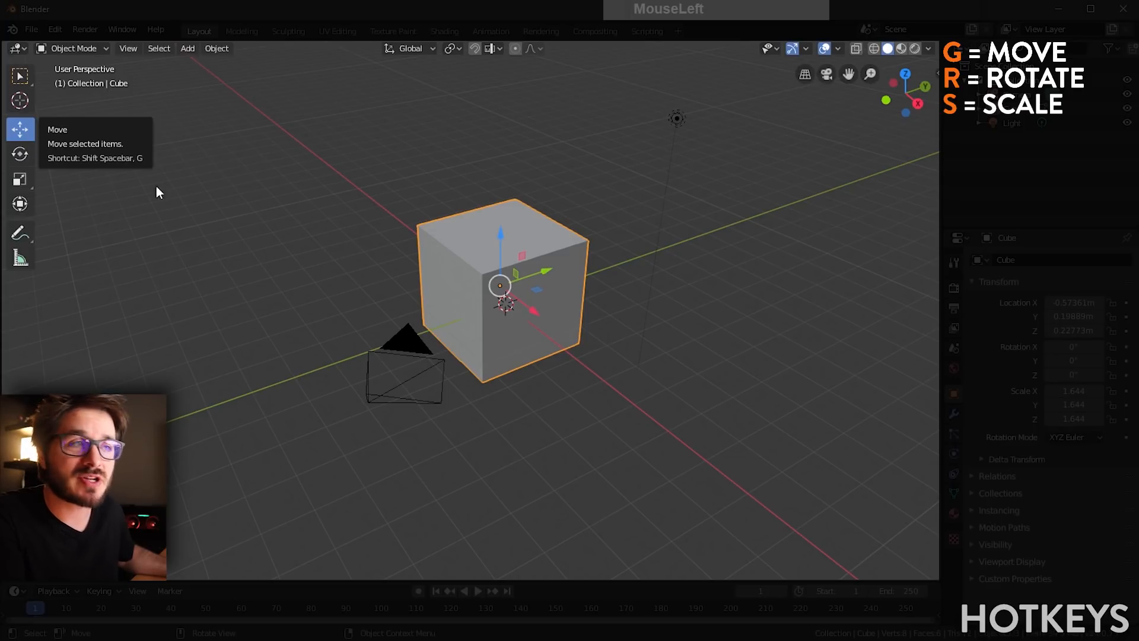
# Step: Reselect the cube and choose the Move tool from the quick tool list at the pointer
pyautogui.click(284, 241)
pyautogui.click(470, 253)
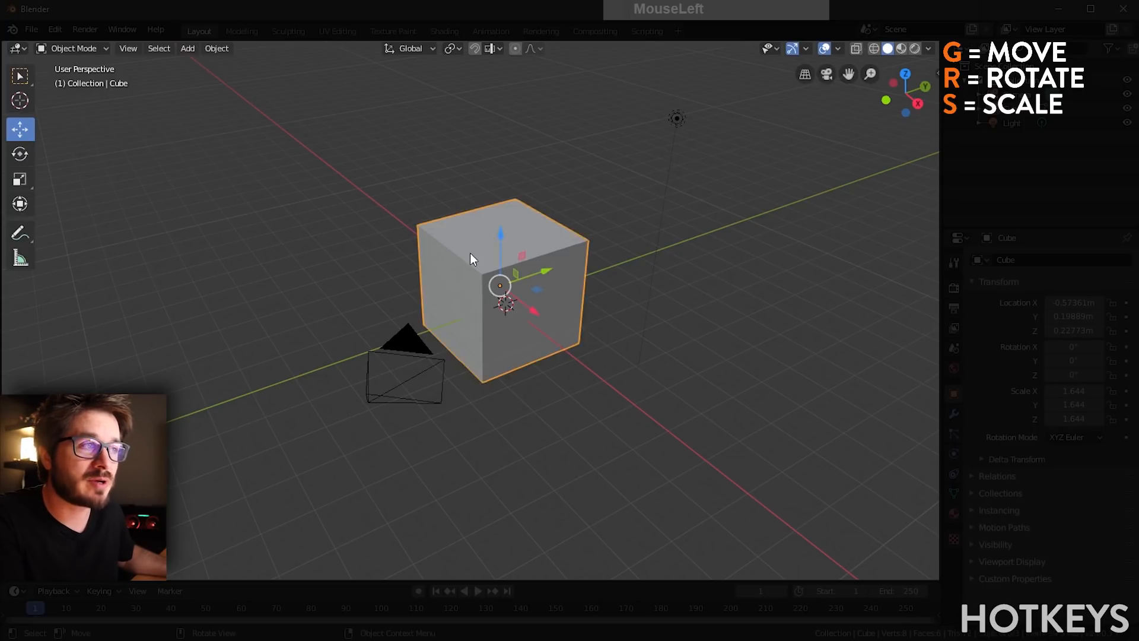
pyautogui.hotkey('shift', 'space')
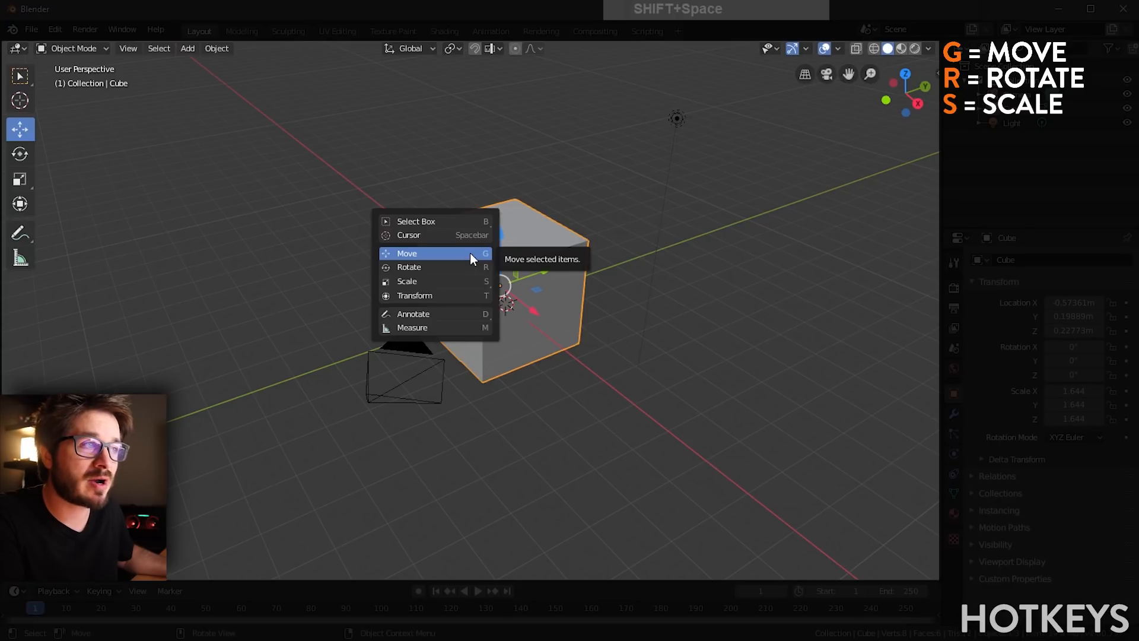
pyautogui.press('g')
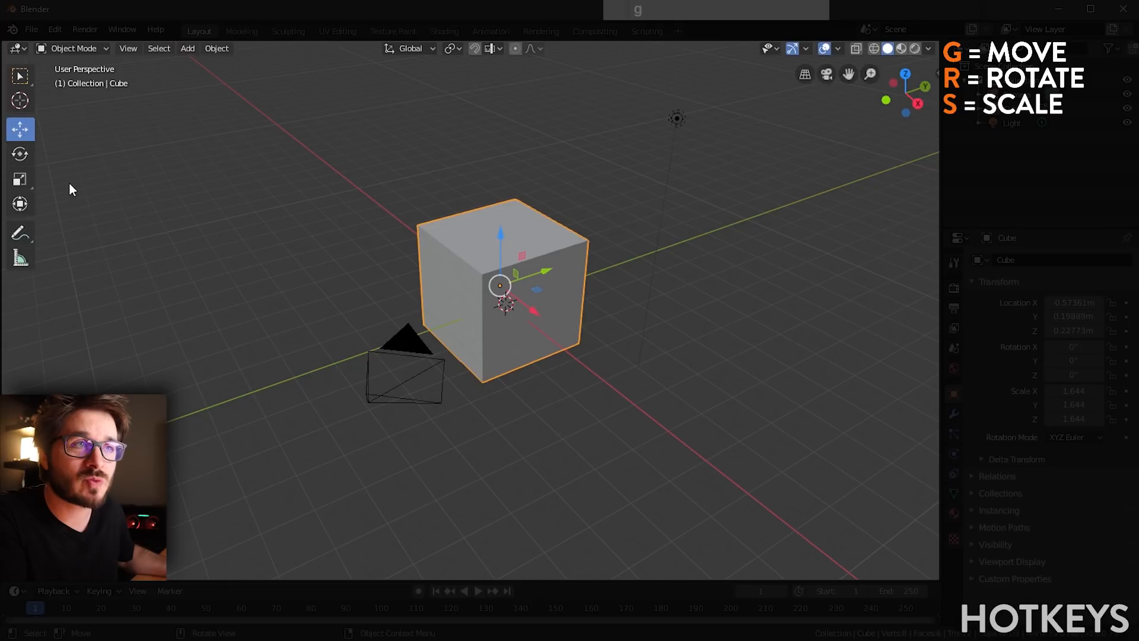
# Step: Assign G as the shortcut for the Move tool
pyautogui.rightClick(22, 131)
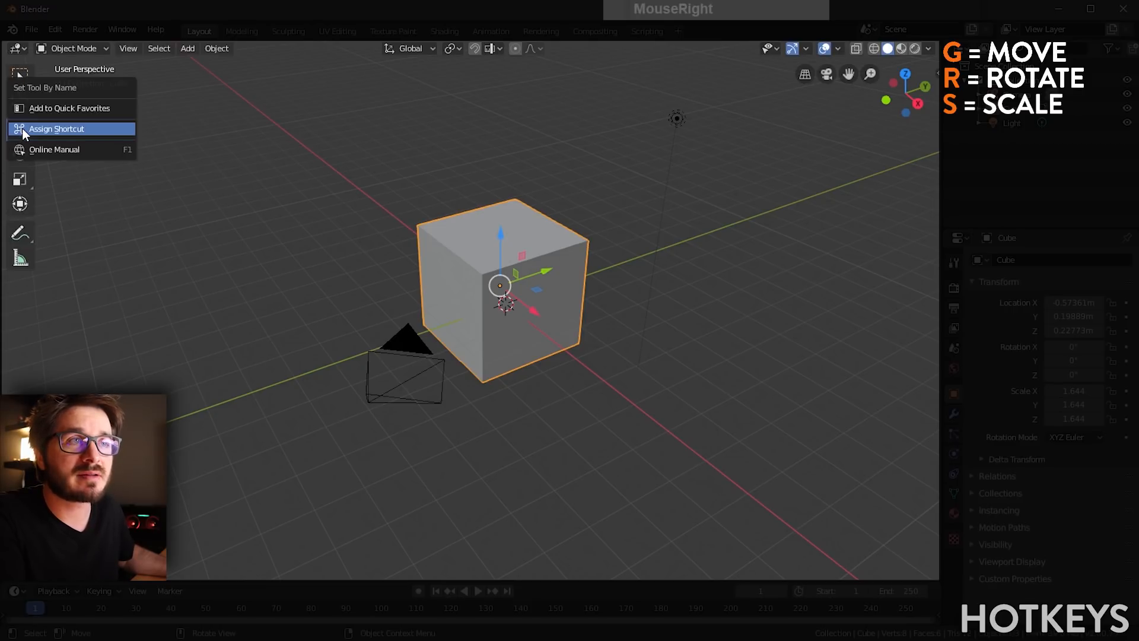
pyautogui.click(94, 129)
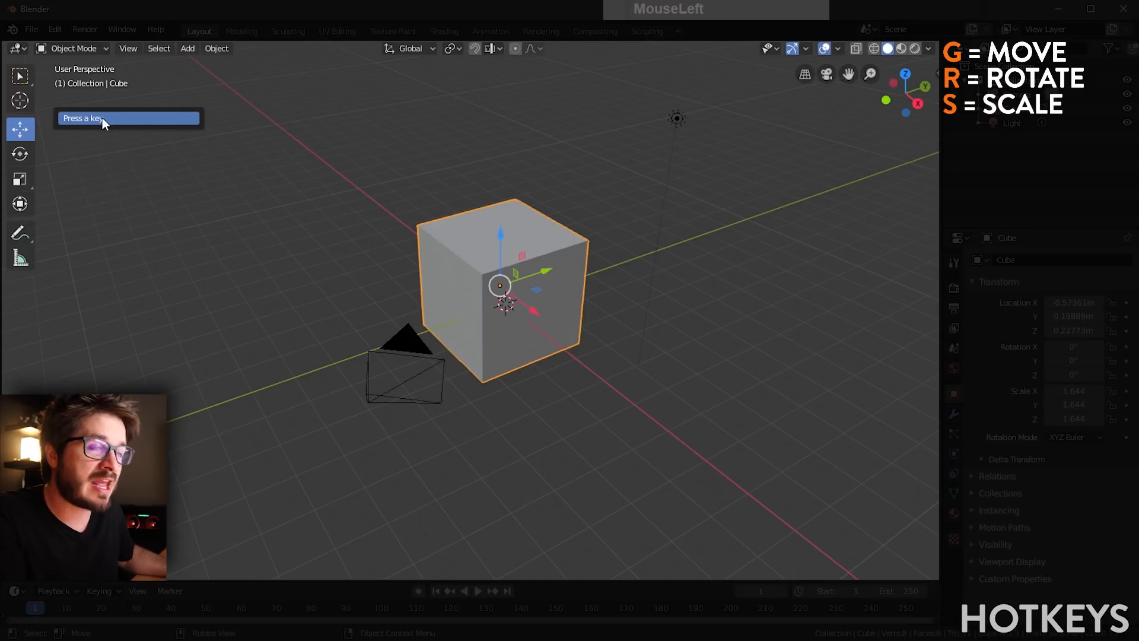
pyautogui.press('g')
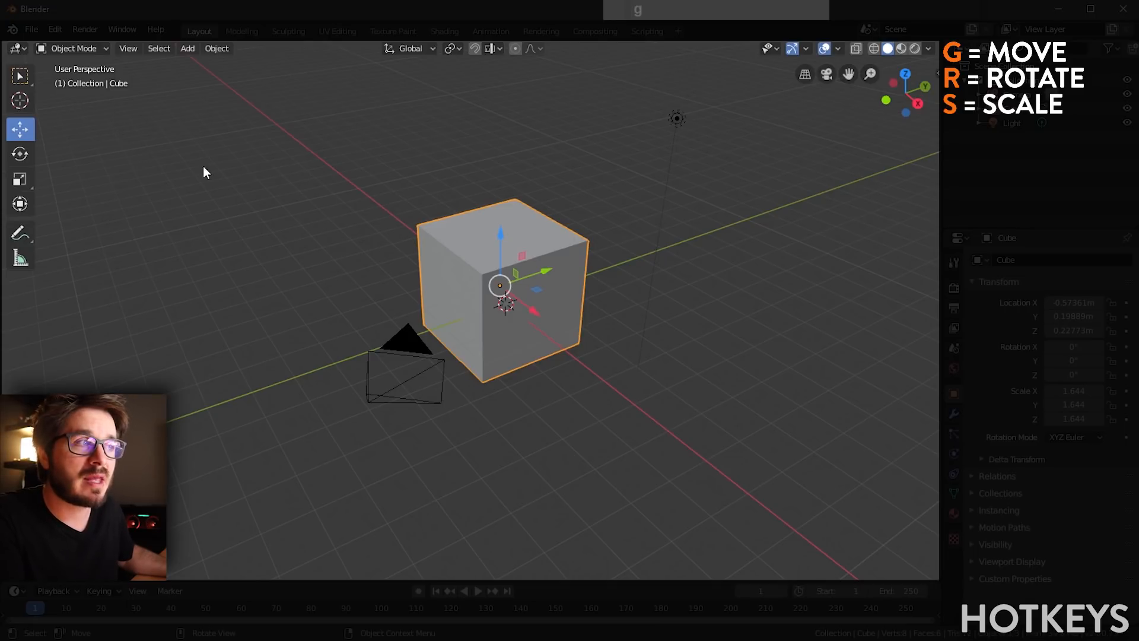
# Step: Switch to the Rotate tool and back to the Move tool, and shift the cube away from the origin in the XY plane
pyautogui.click(18, 155)
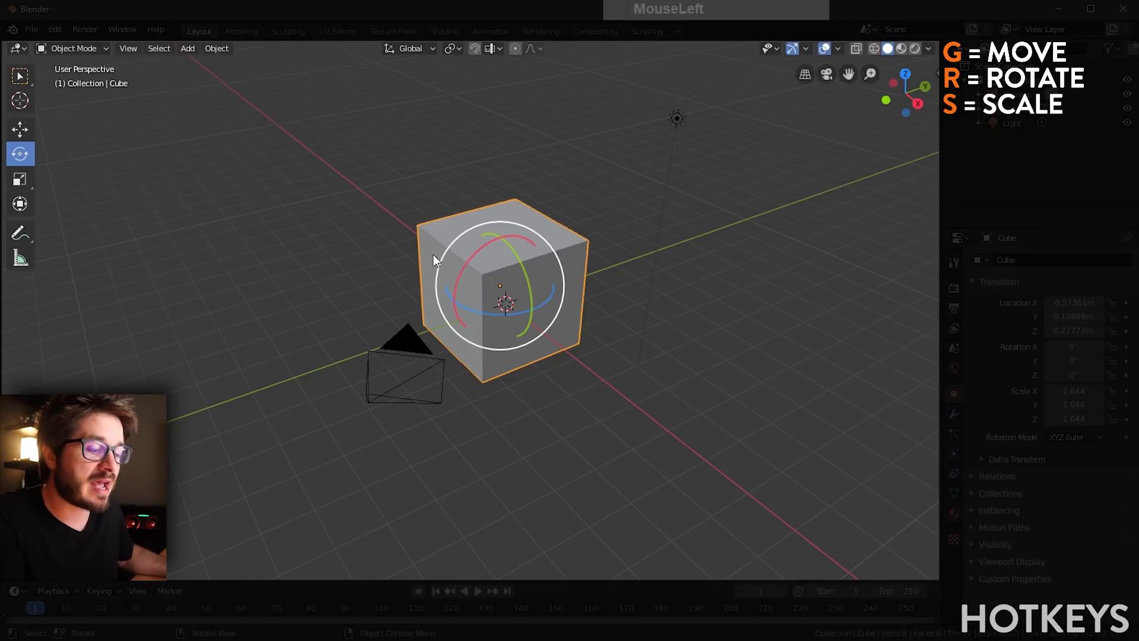
pyautogui.press('g')
pyautogui.moveTo(536, 272); pyautogui.dragTo(620, 297)
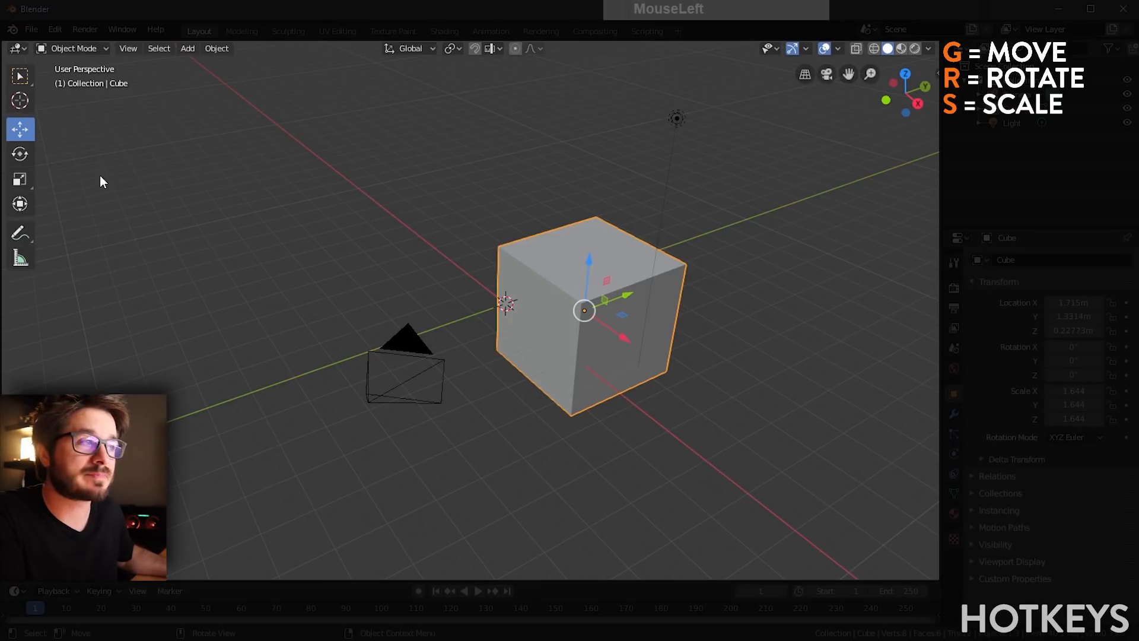
# Step: Assign R as the shortcut for the Rotate tool and deselect the cube
pyautogui.rightClick(23, 157)
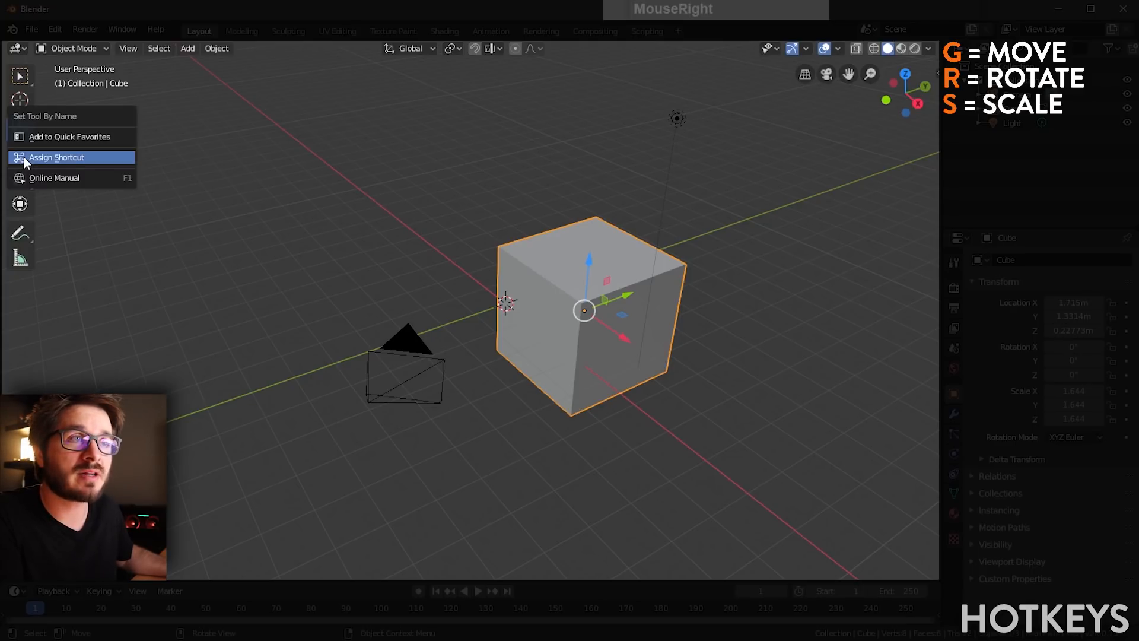
pyautogui.click(70, 157)
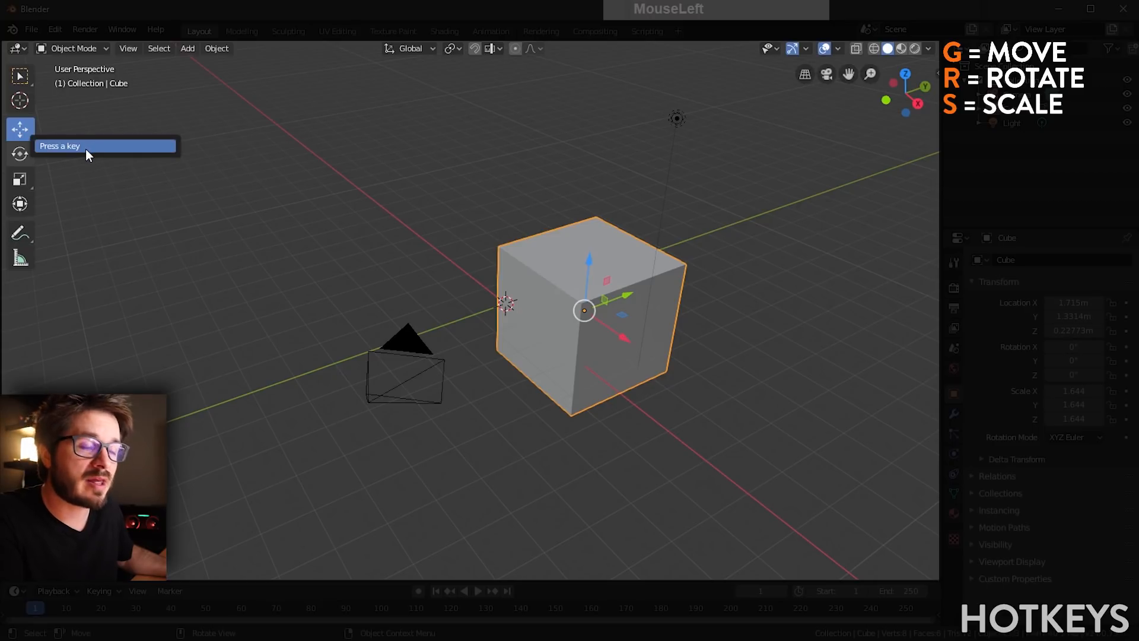
pyautogui.click(48, 191)
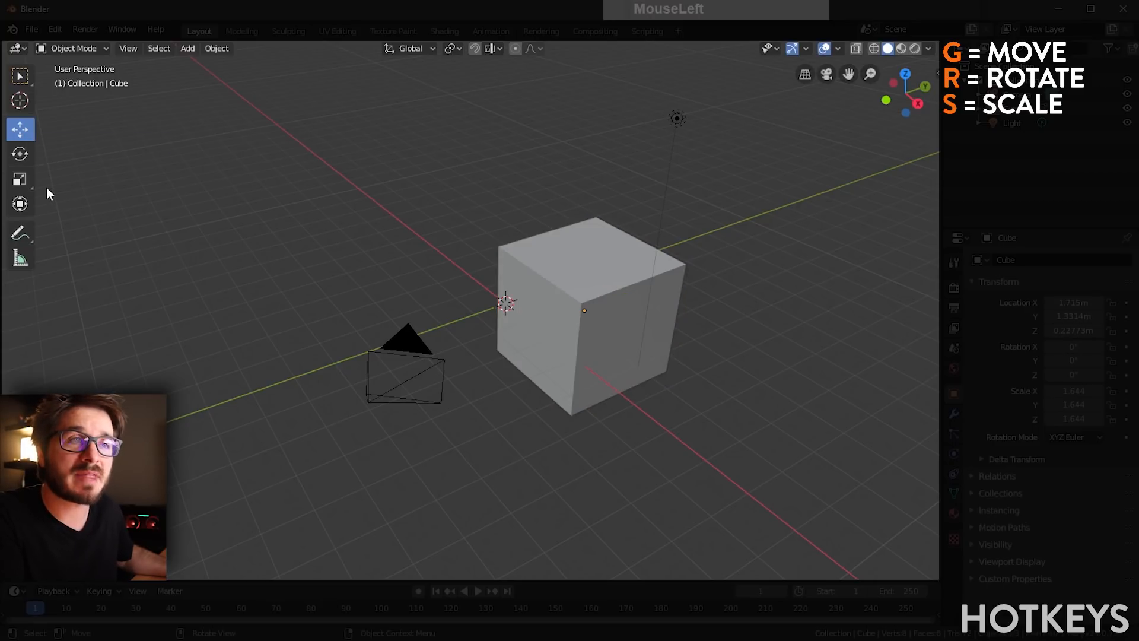
# Step: Assign S as the shortcut for the Scale tool
pyautogui.rightClick(27, 182)
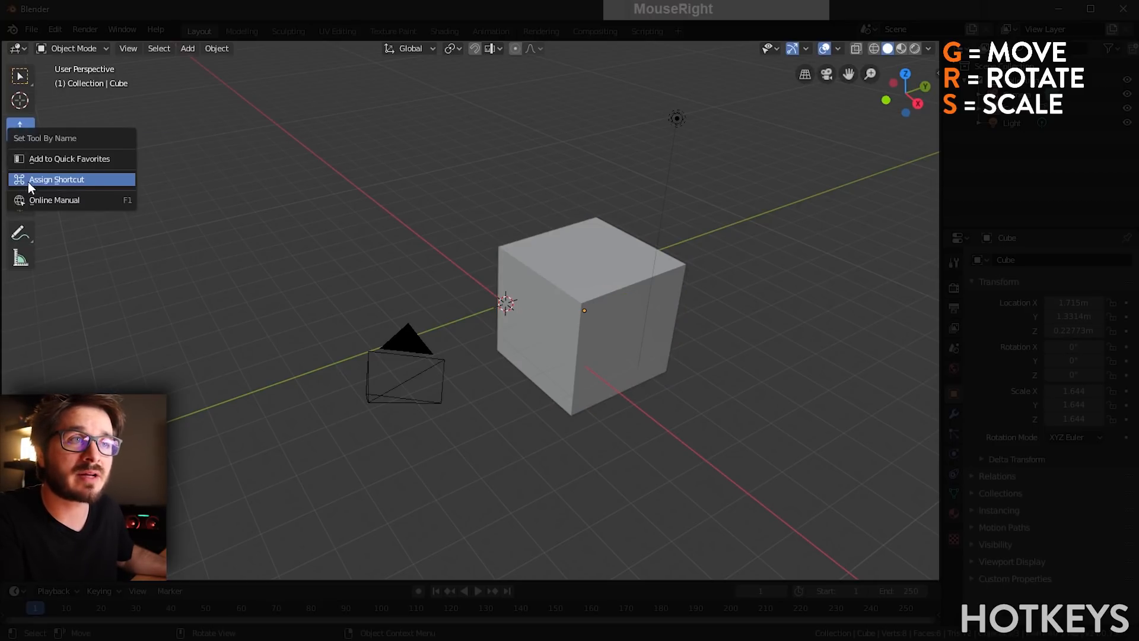
pyautogui.click(87, 180)
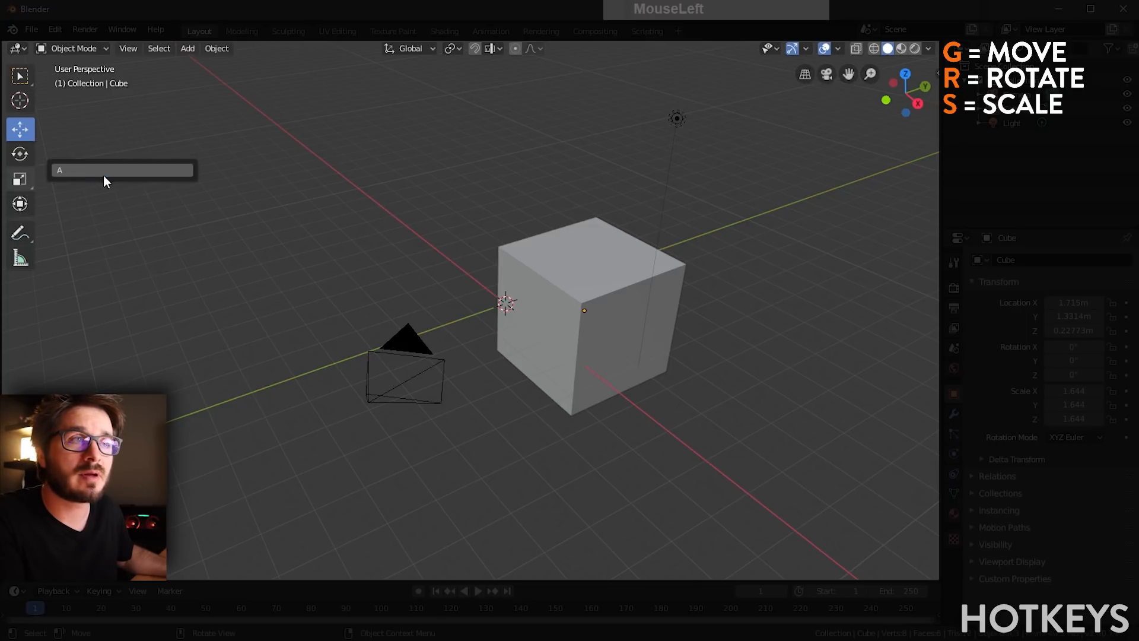
pyautogui.press('s')
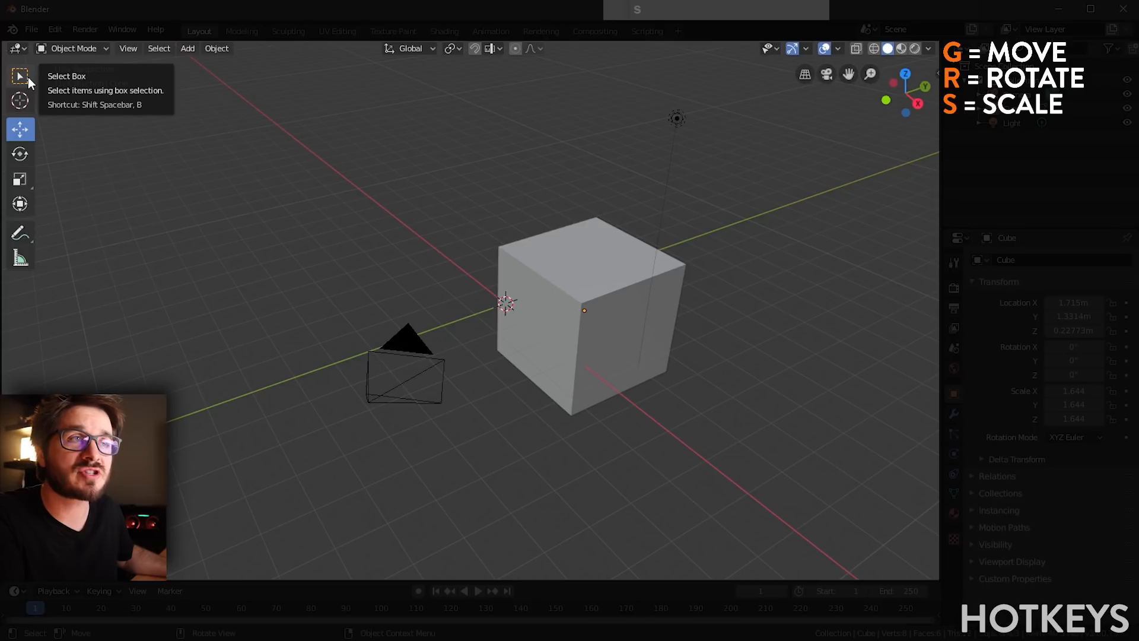
# Step: Activate the selection tool and cycle repeatedly through its variants, ending on Select Box
pyautogui.press('w')
pyautogui.press('w')
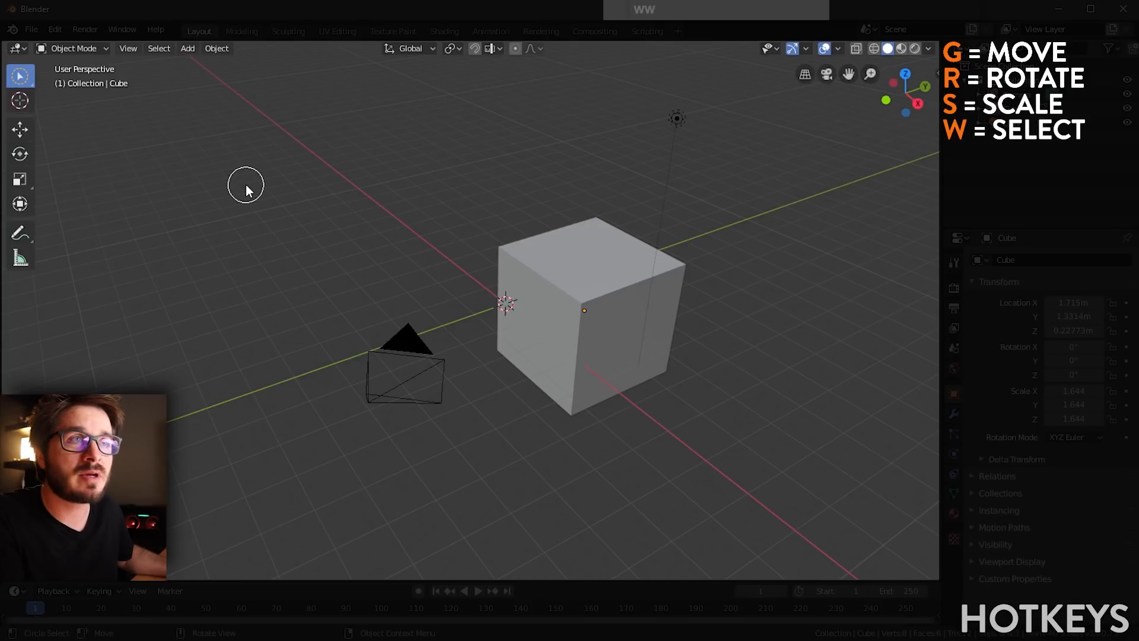
pyautogui.press('w')
pyautogui.press('w')
pyautogui.press('w')
pyautogui.press('w')
pyautogui.press('w')
pyautogui.press('w')
pyautogui.press('w')
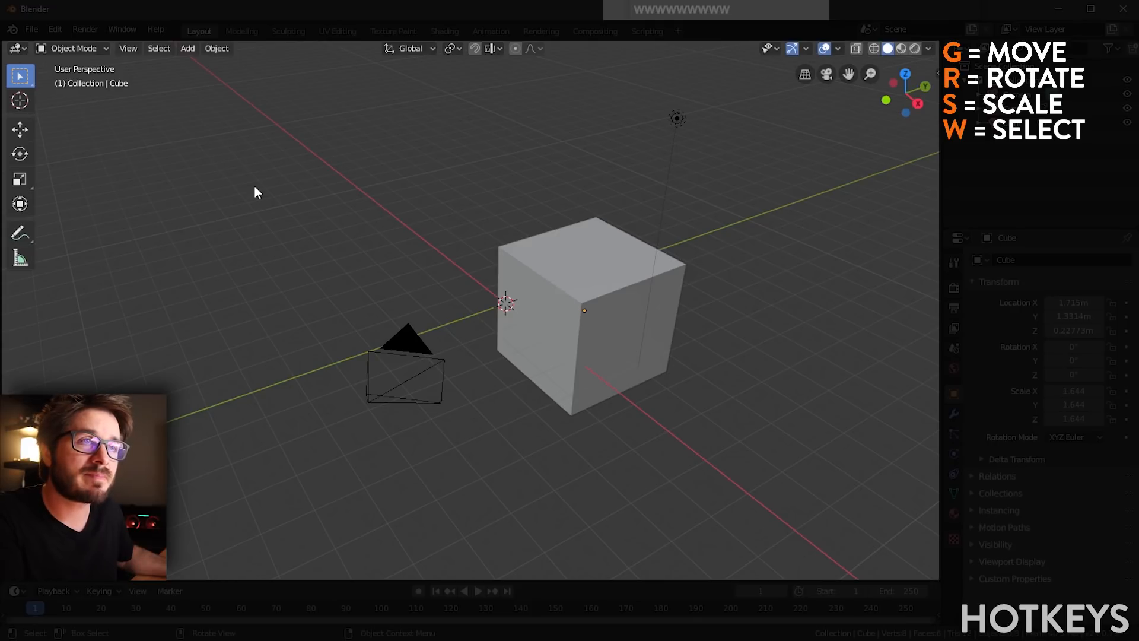
pyautogui.press('w')
pyautogui.press('w')
pyautogui.press('w')
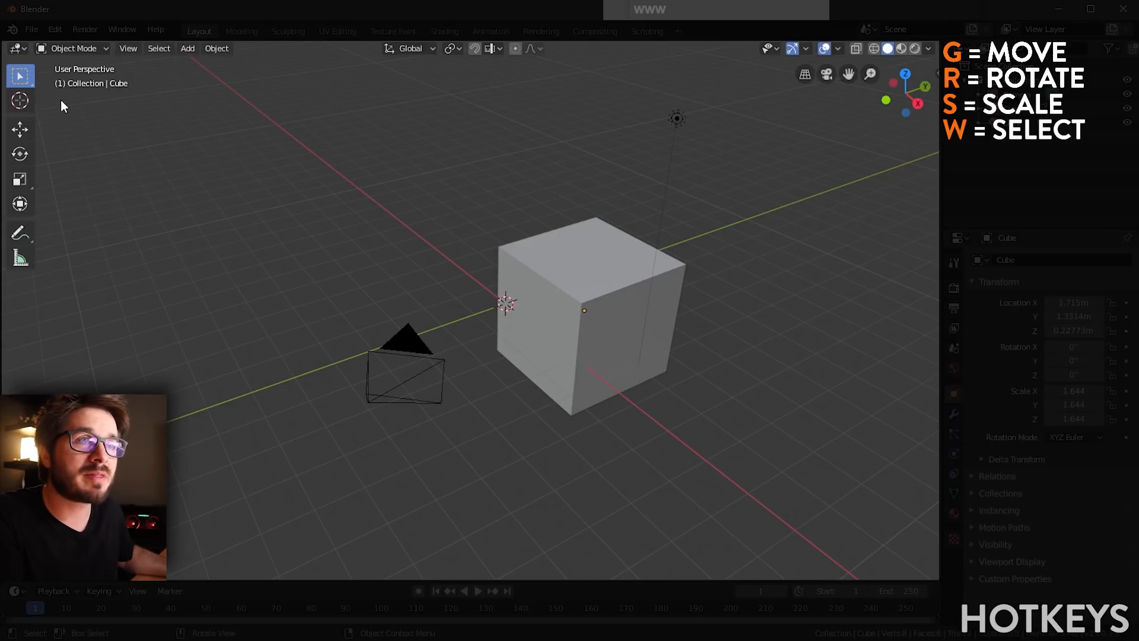
# Step: Expand the selection tool's variants to examine them, keeping Select Box active
pyautogui.moveTo(20, 76); pyautogui.dragTo(98, 112)
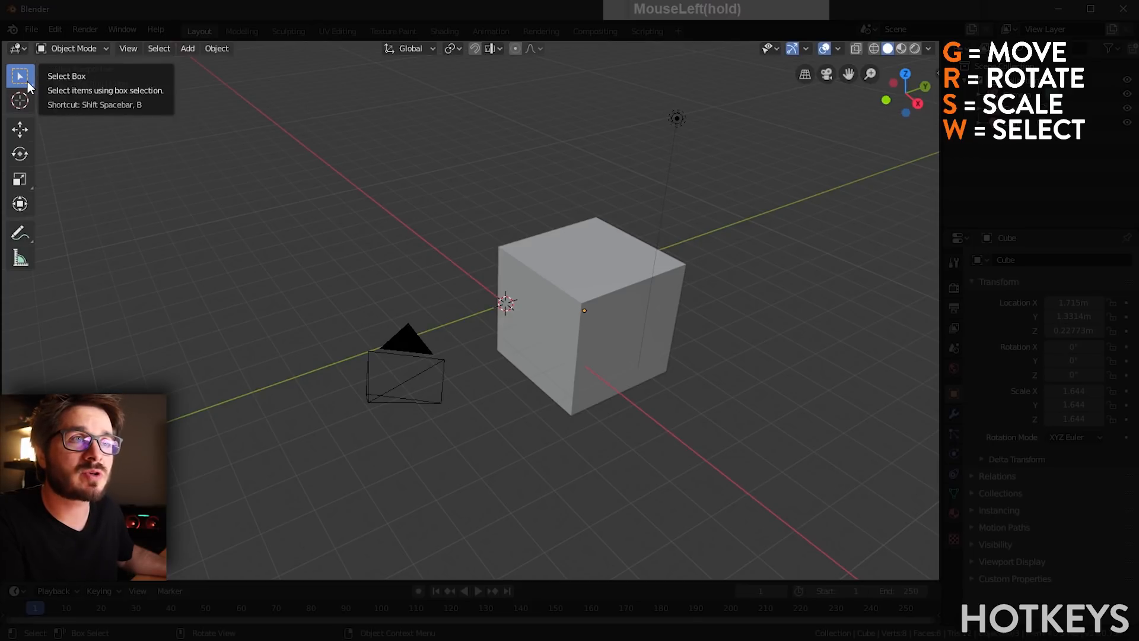
pyautogui.moveTo(28, 81); pyautogui.dragTo(29, 80)
pyautogui.moveTo(111, 112); pyautogui.dragTo(126, 110)
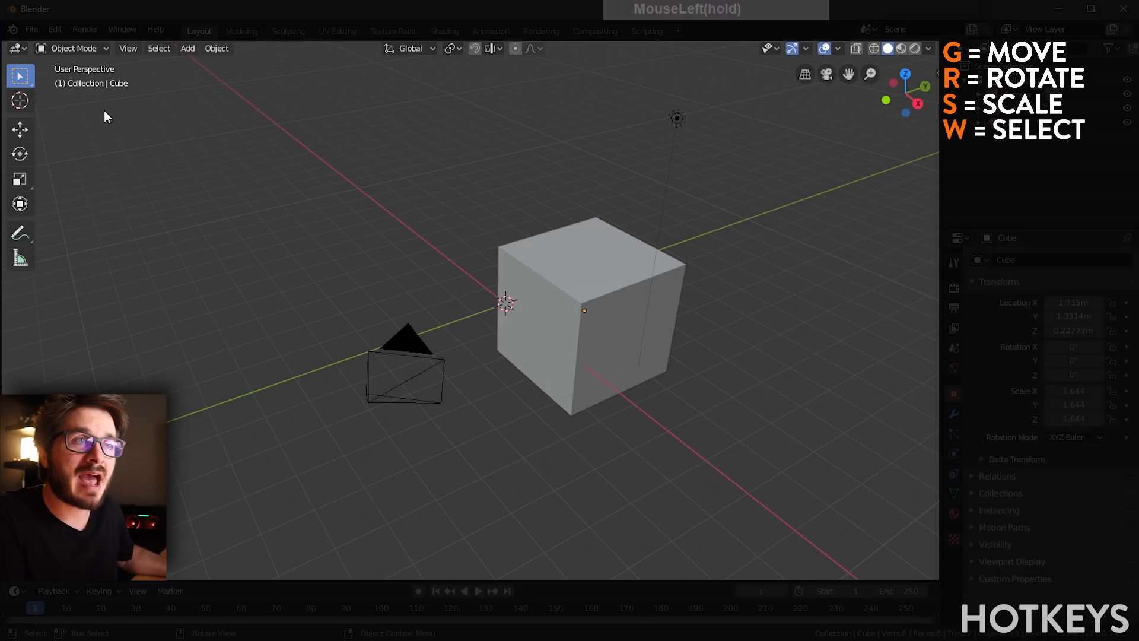
# Step: Try to assign W as the shortcut for the Select Box tool
pyautogui.rightClick(27, 76)
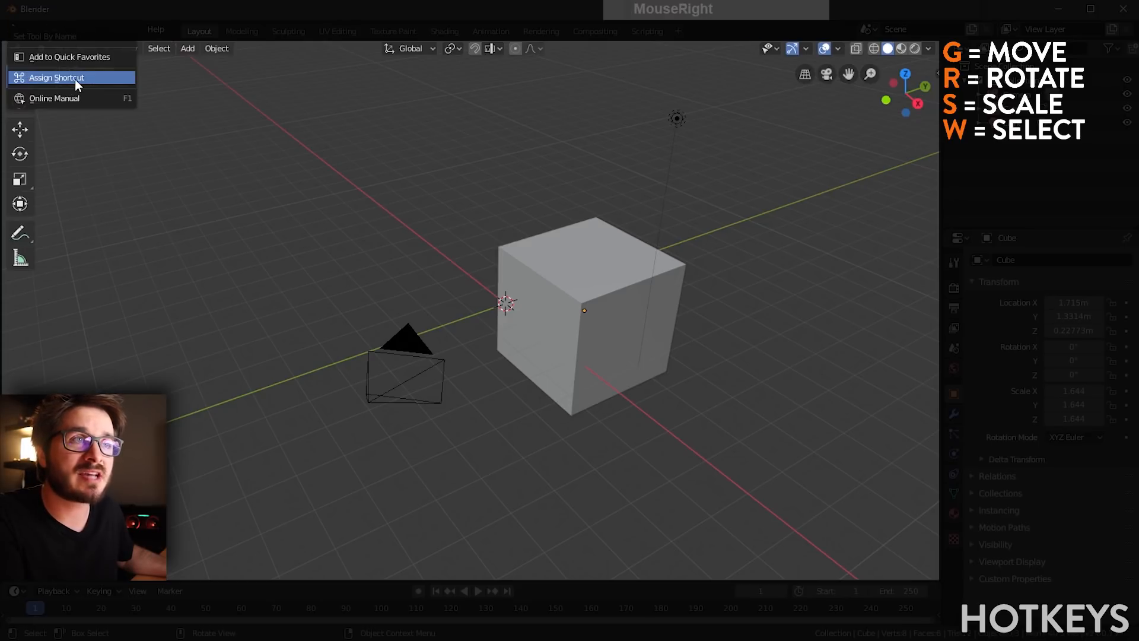
pyautogui.click(28, 80)
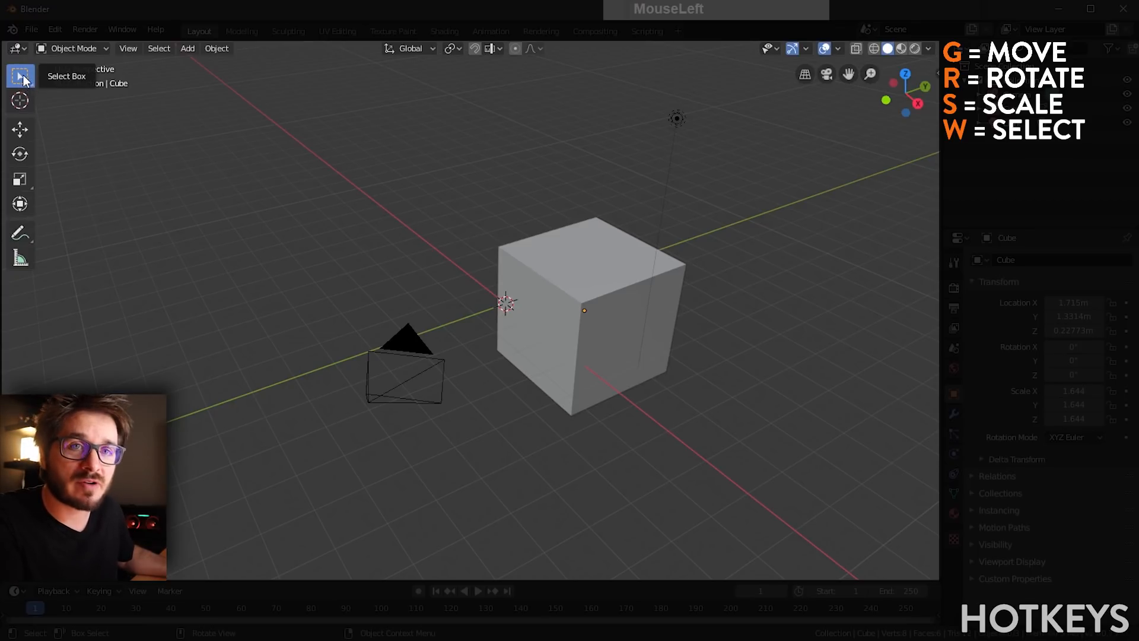
pyautogui.rightClick(24, 78)
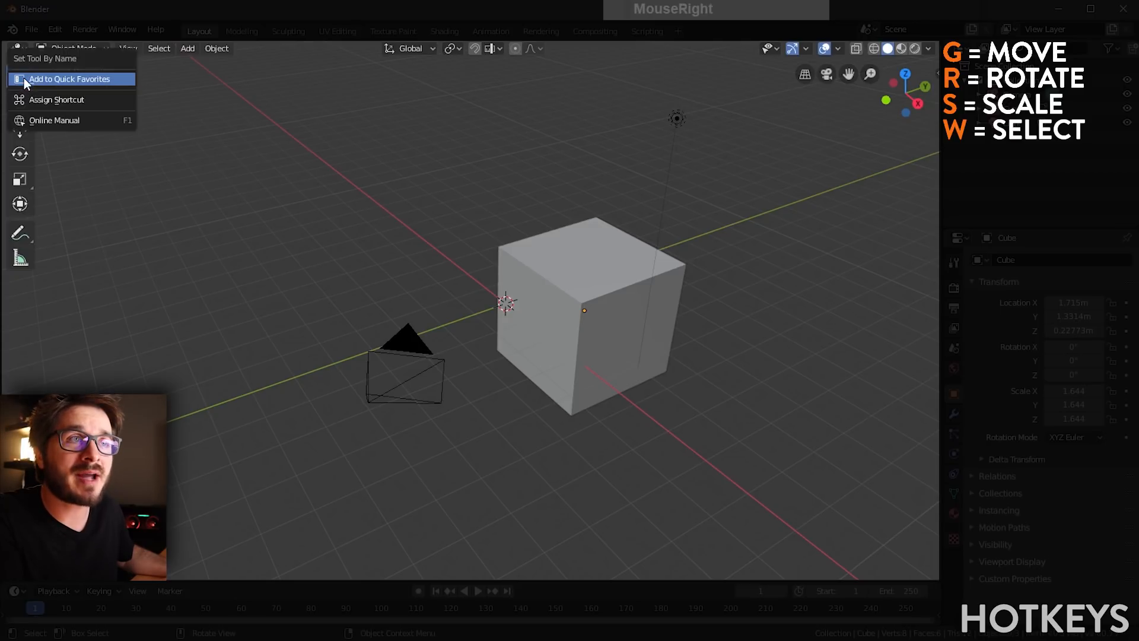
pyautogui.click(81, 103)
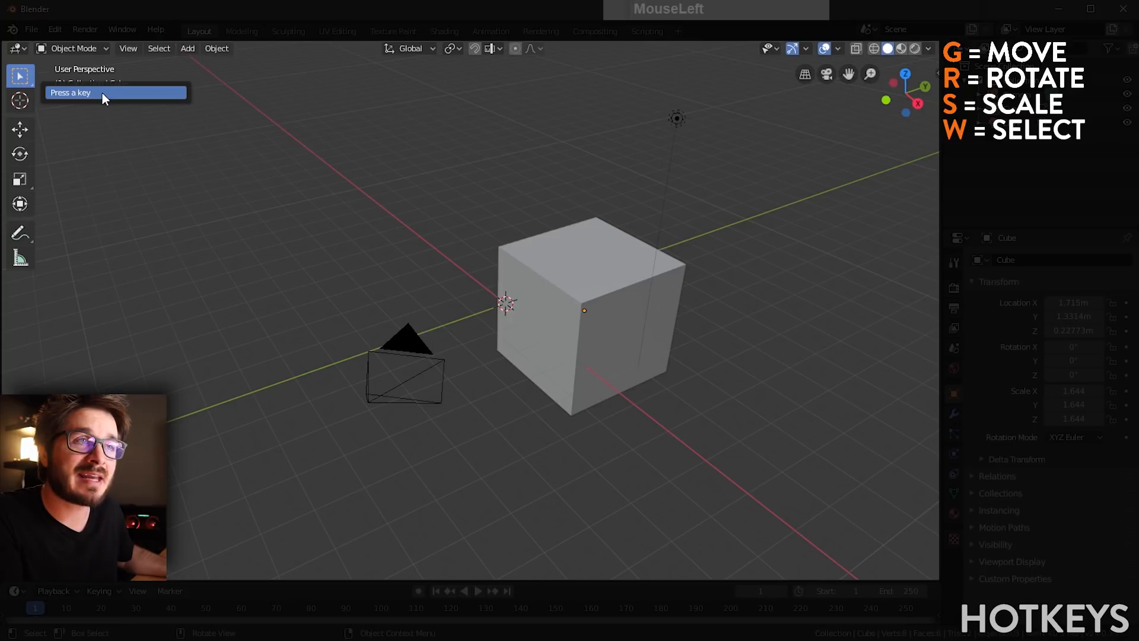
pyautogui.press('w')
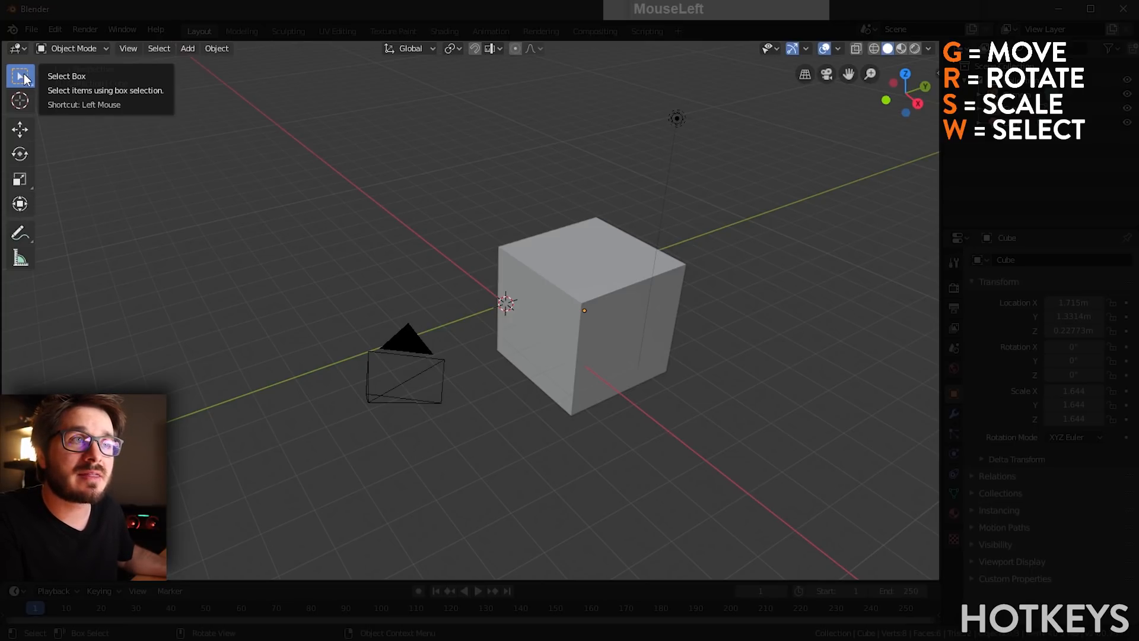
# Step: Switch to the Move and Rotate tools, returning to Select Box after each, to test its shortcut
pyautogui.press('g')
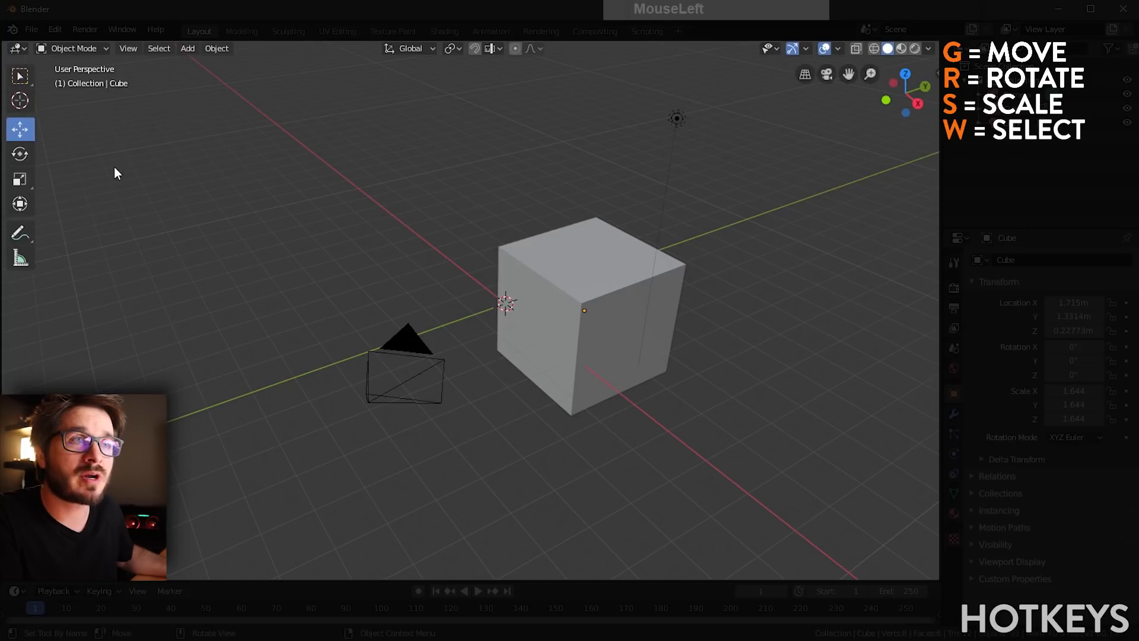
pyautogui.press('w')
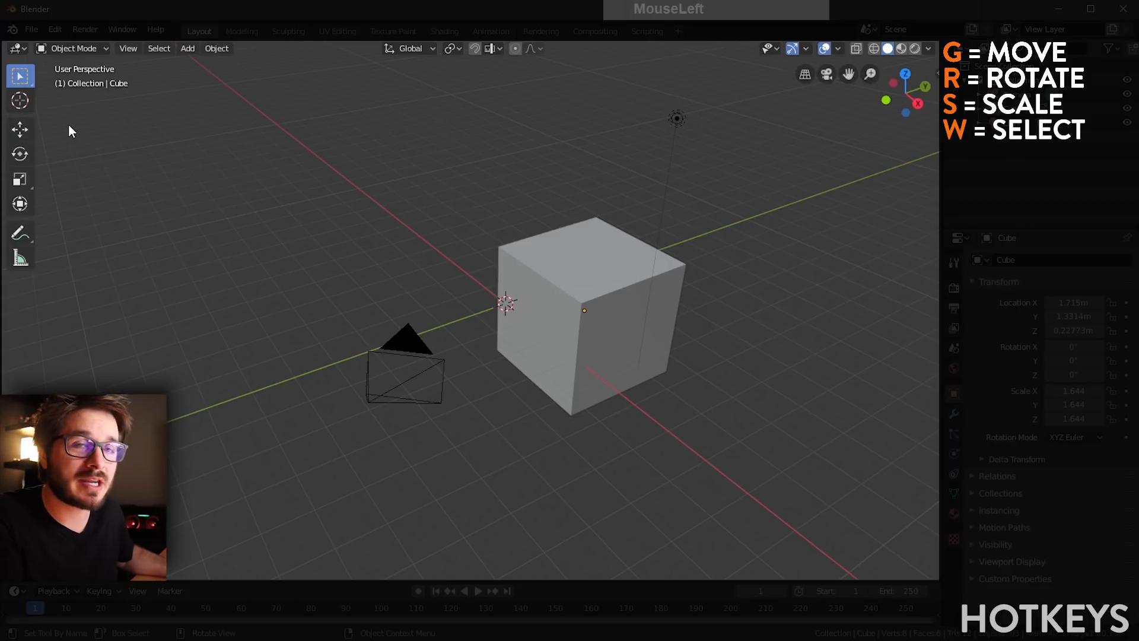
pyautogui.click(29, 151)
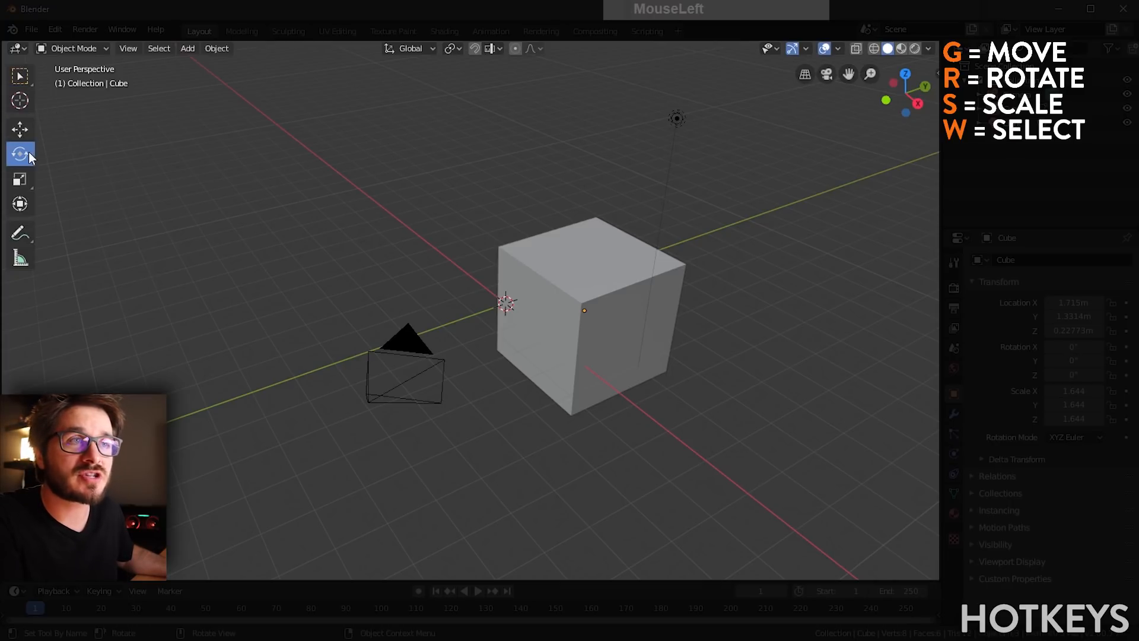
pyautogui.press('w')
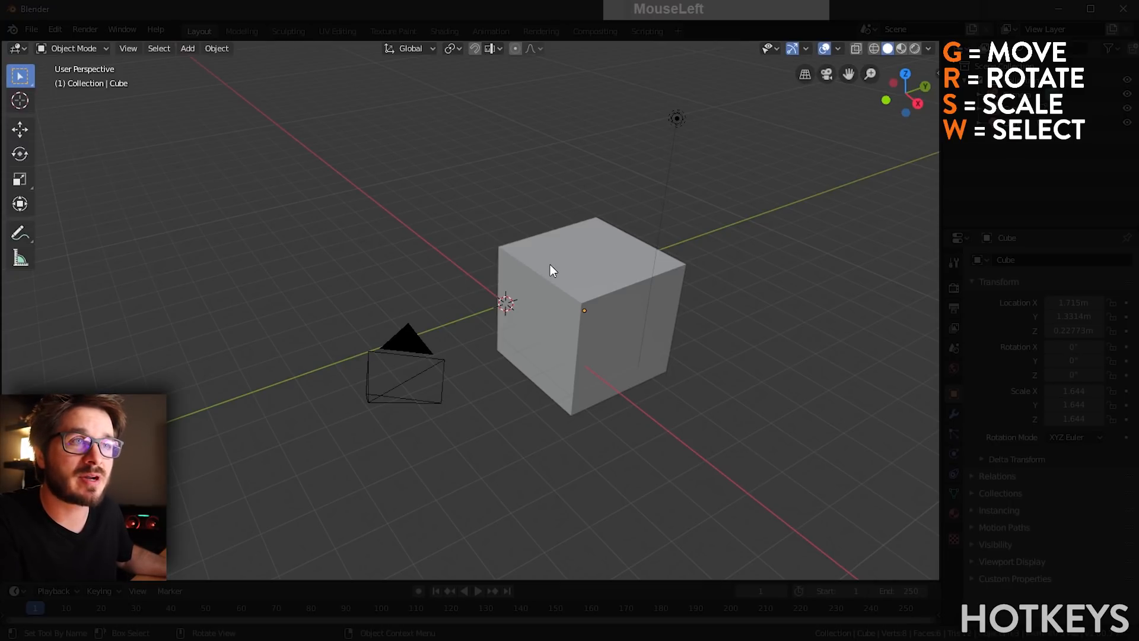
# Step: Remove the non-keyboard shortcut from the Select Box tool and assign W in its place
pyautogui.rightClick(21, 81)
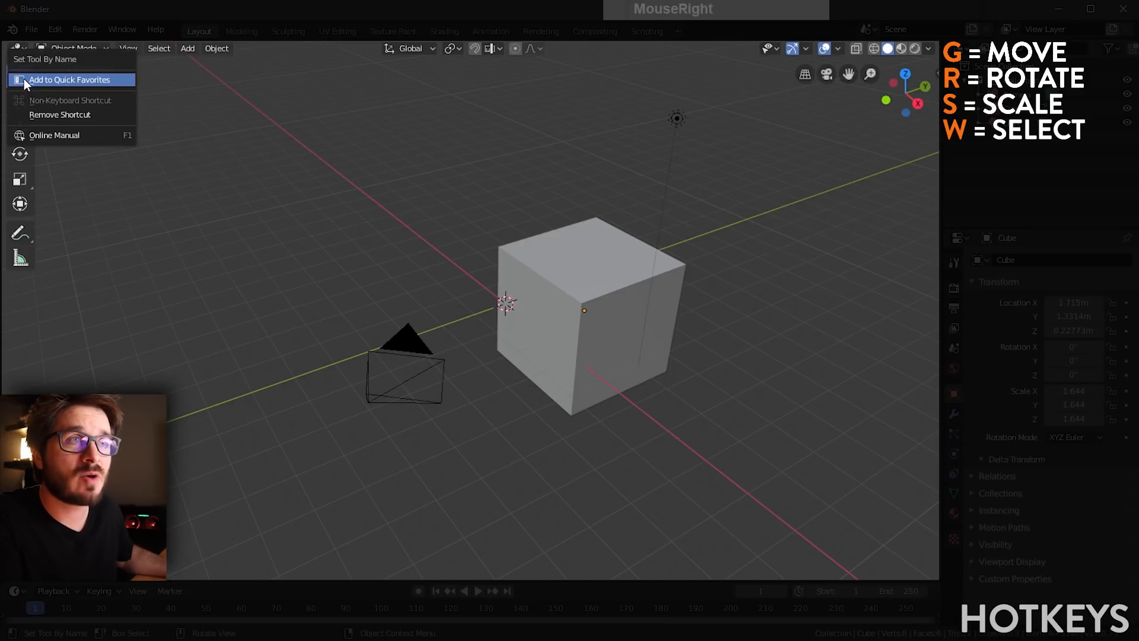
pyautogui.click(81, 115)
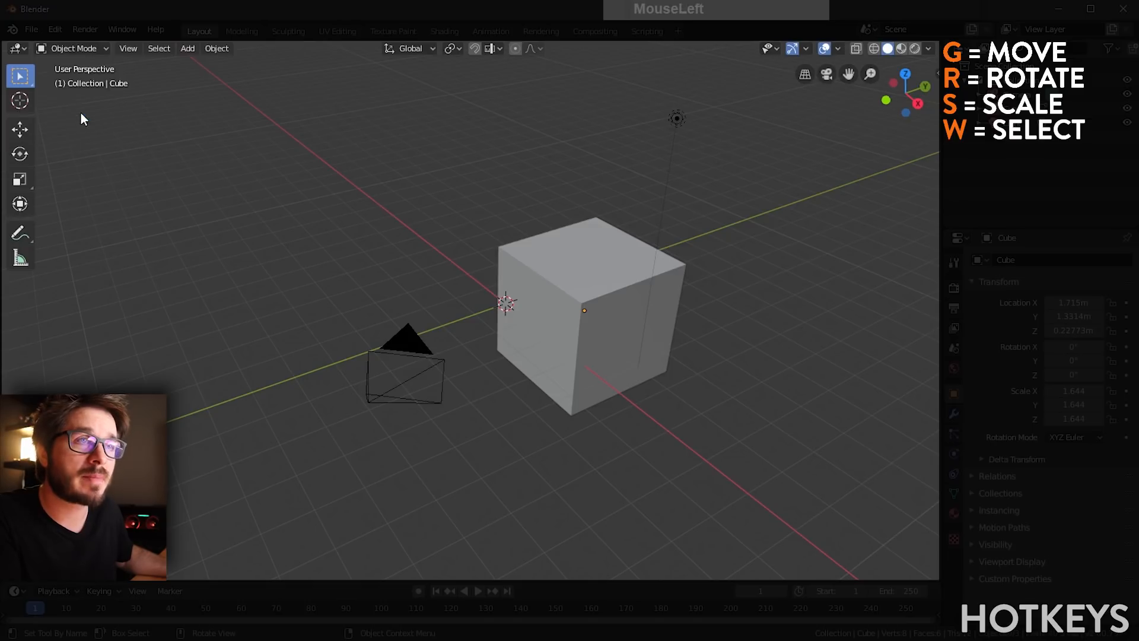
pyautogui.rightClick(27, 80)
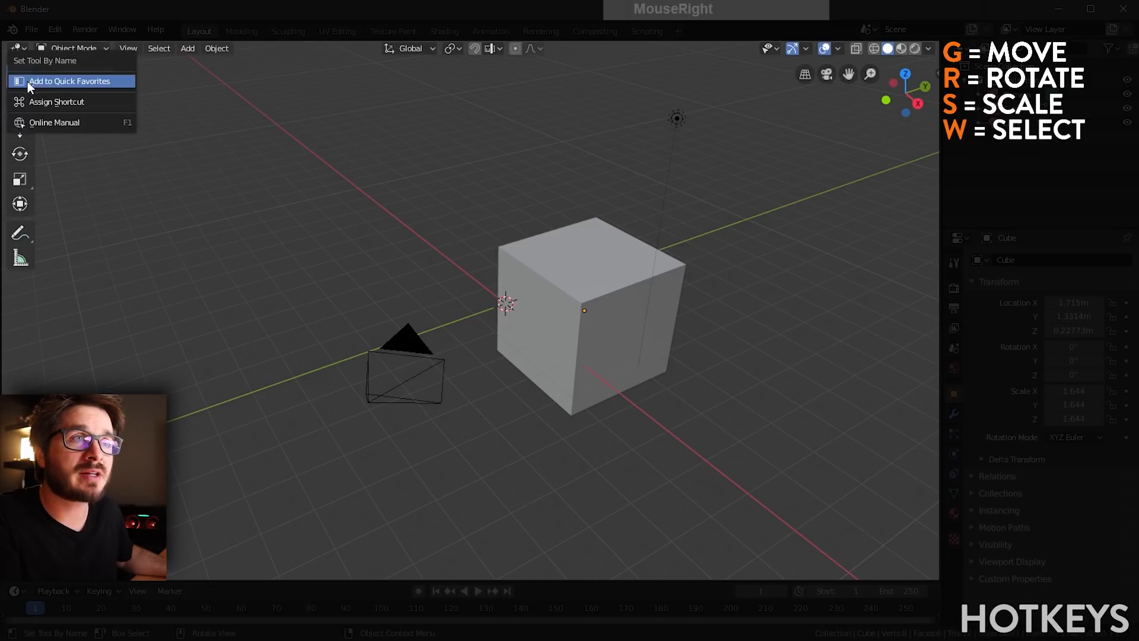
pyautogui.click(55, 101)
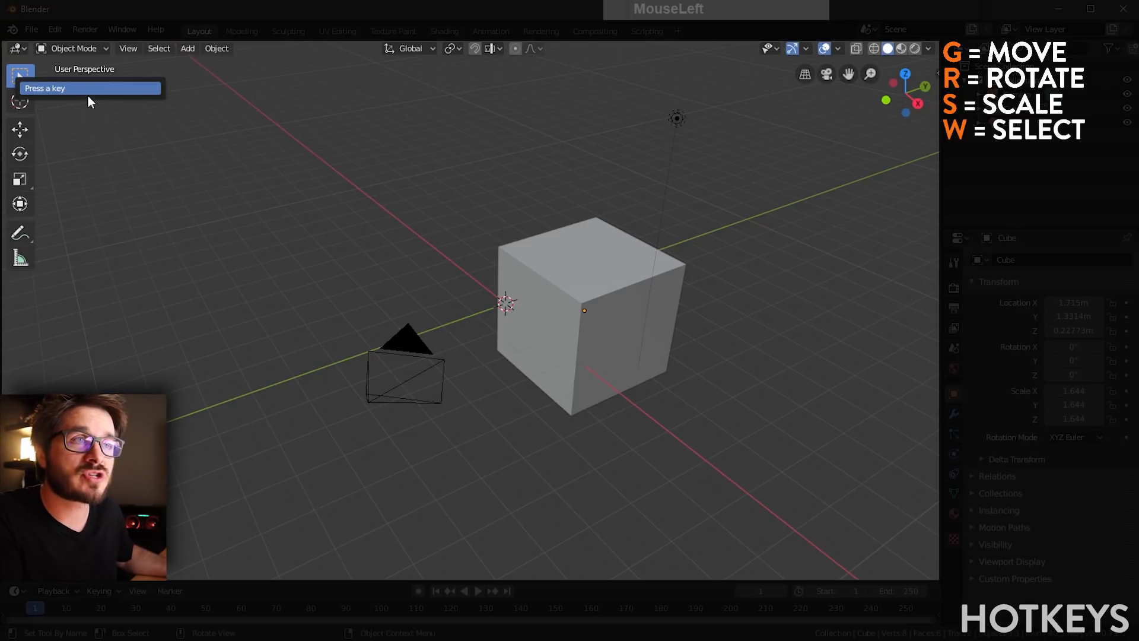
pyautogui.press('w')
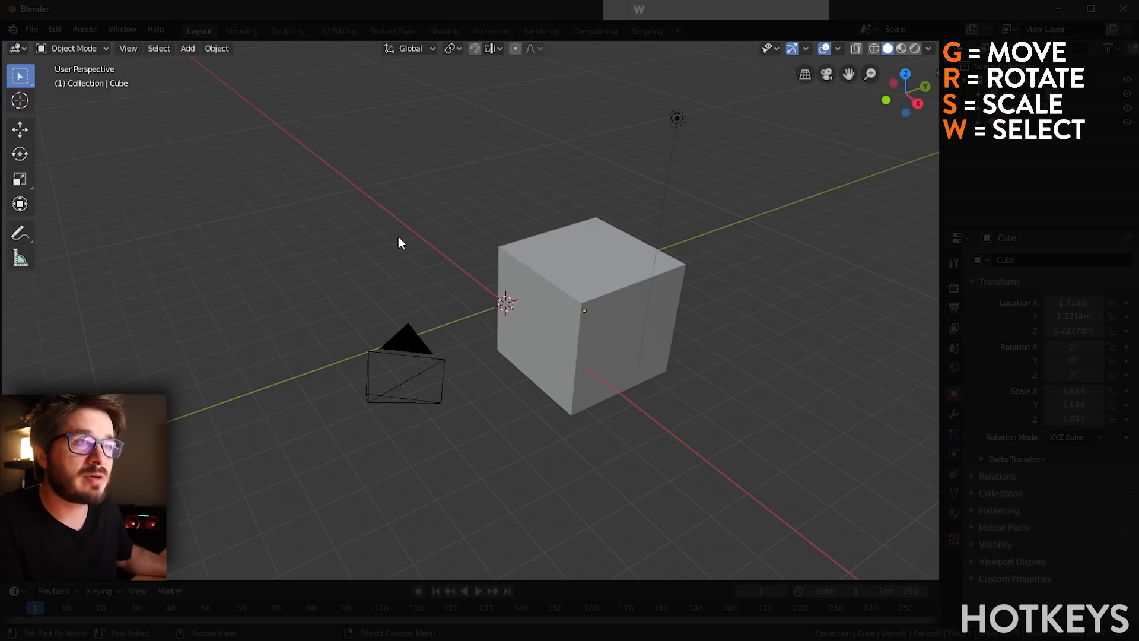
# Step: Test the new shortcuts by switching between the Move, Scale and Rotate tools, and move the reselected cube back towards the origin
pyautogui.press('g')
pyautogui.press('s')
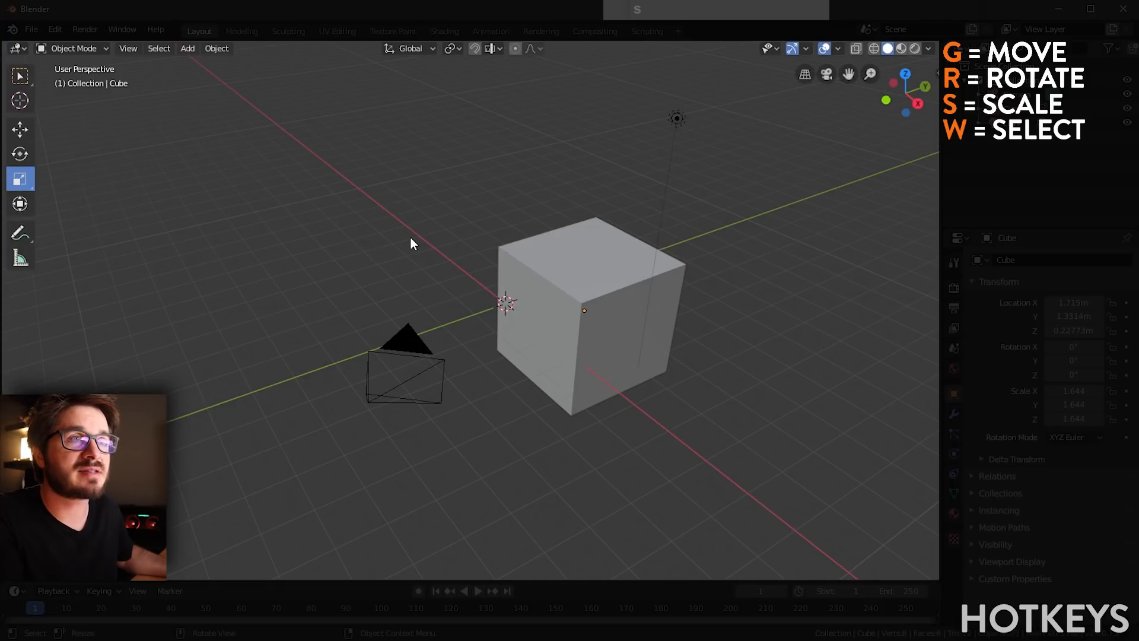
pyautogui.press('r')
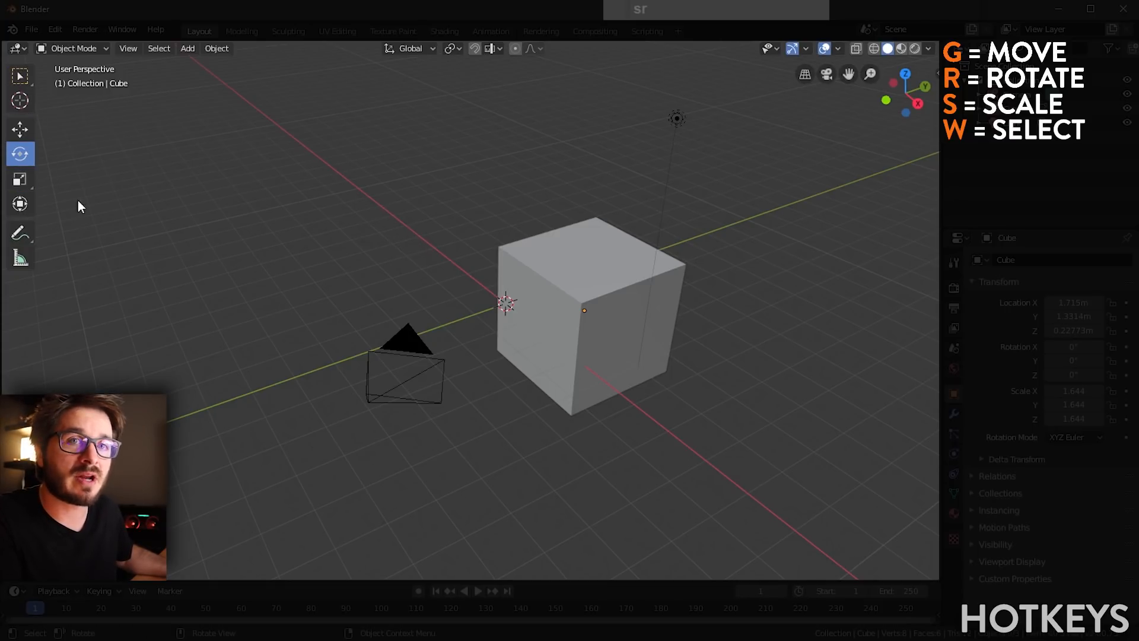
pyautogui.click(560, 267)
pyautogui.press('g')
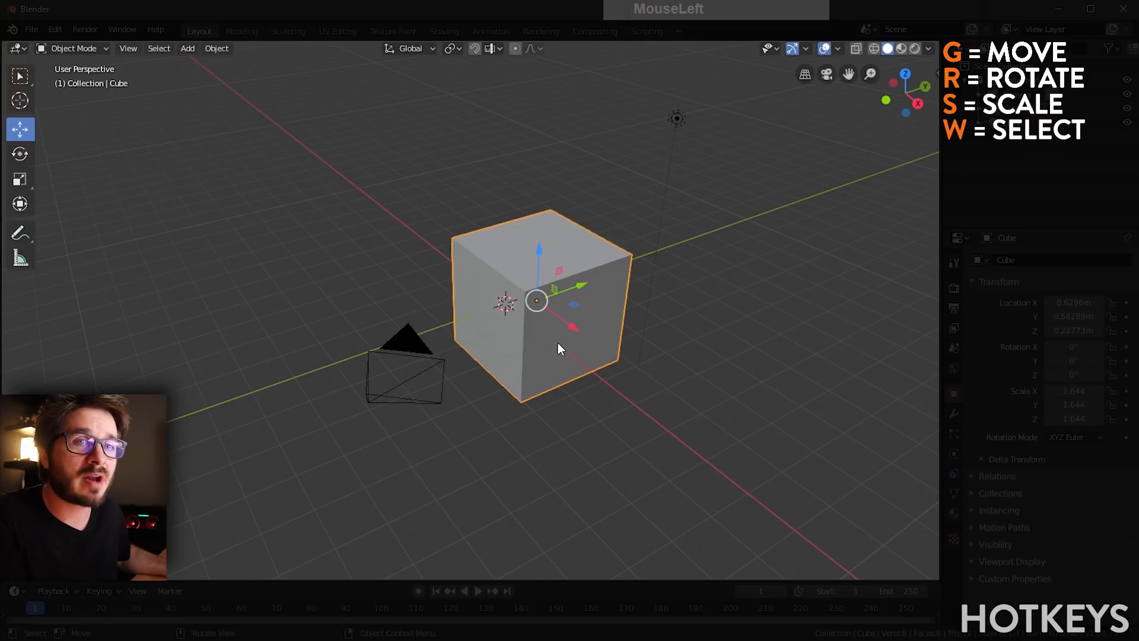
pyautogui.click(30, 29)
pyautogui.moveTo(81, 274)
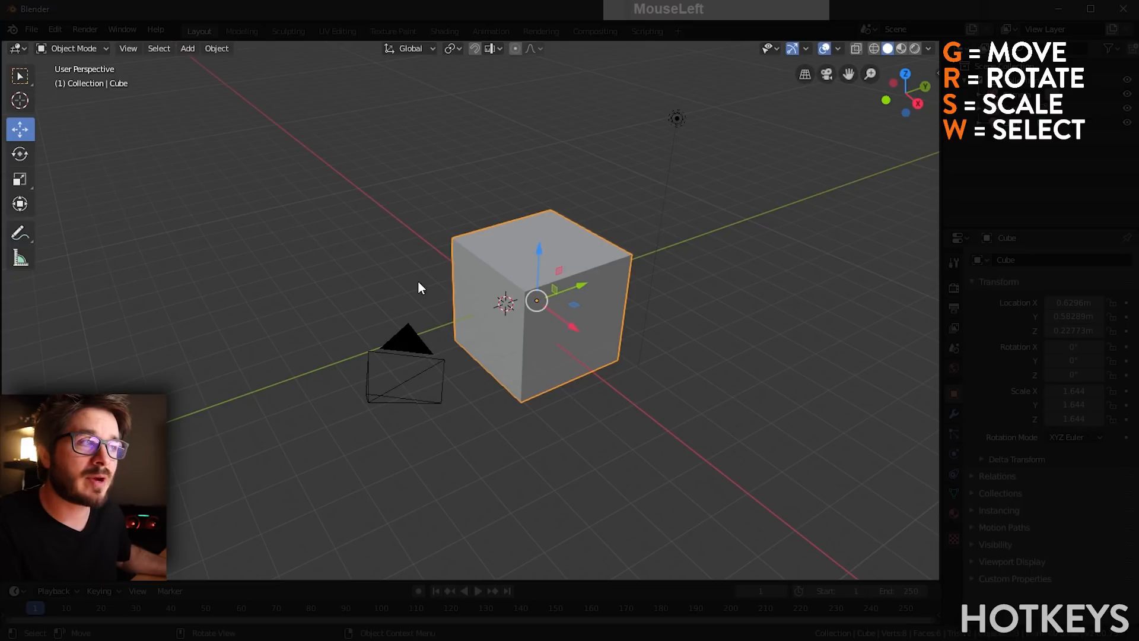
pyautogui.keyDown('shift'); pyautogui.moveTo(418, 288); pyautogui.dragTo(397, 307, button='middle'); pyautogui.keyUp('shift')
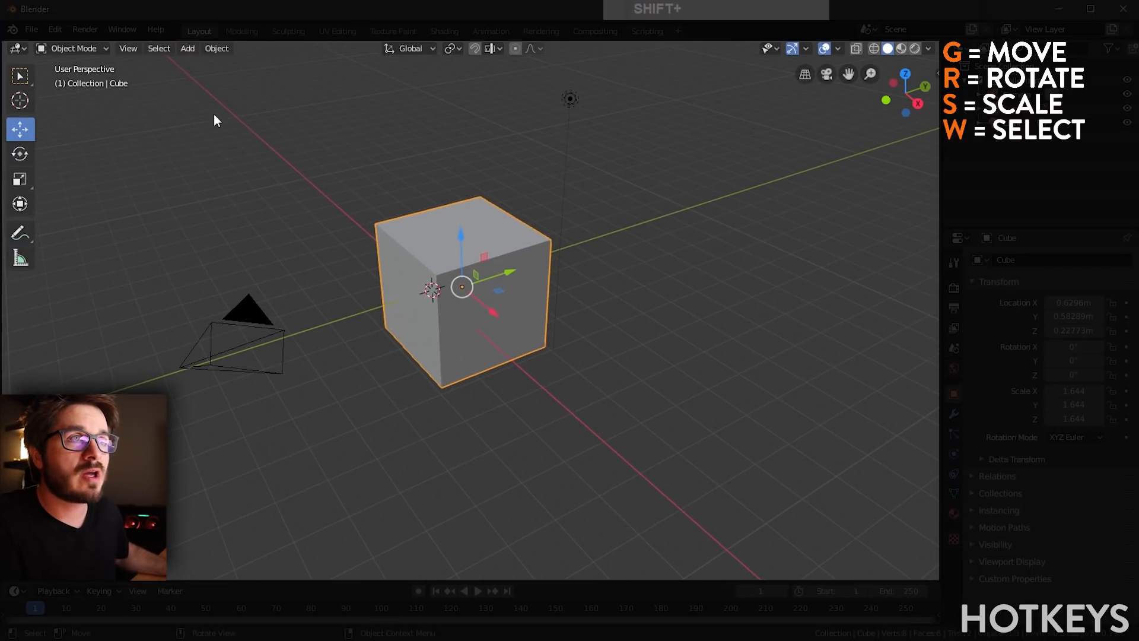
# Step: Frame the selected cube in the viewport, and undo a trial move of it away from the origin
pyautogui.click(131, 50)
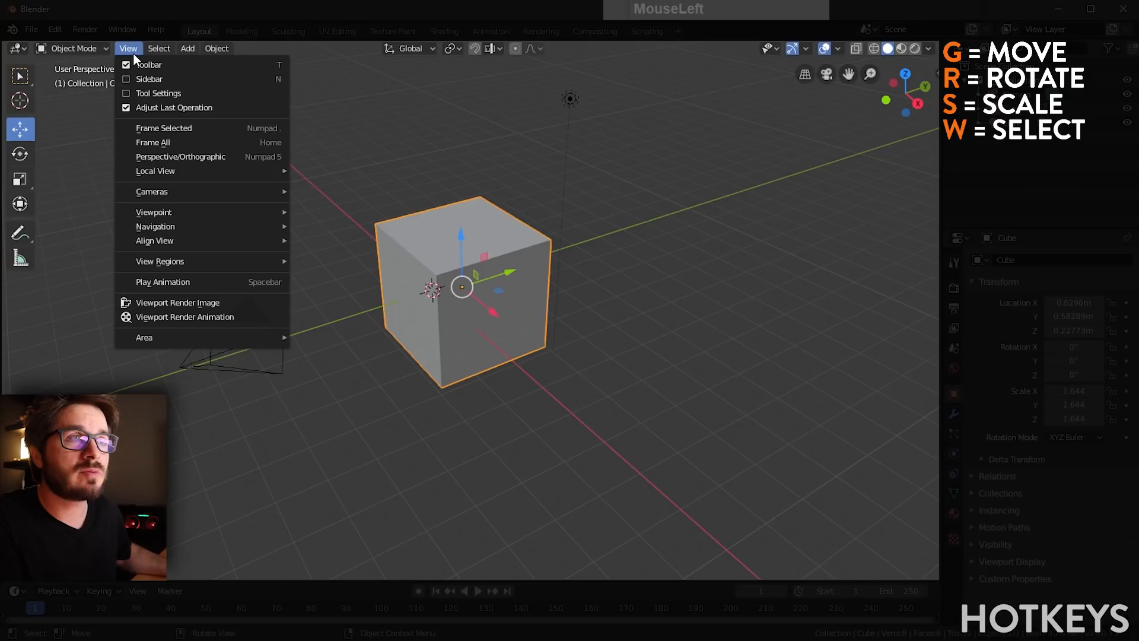
pyautogui.click(213, 128)
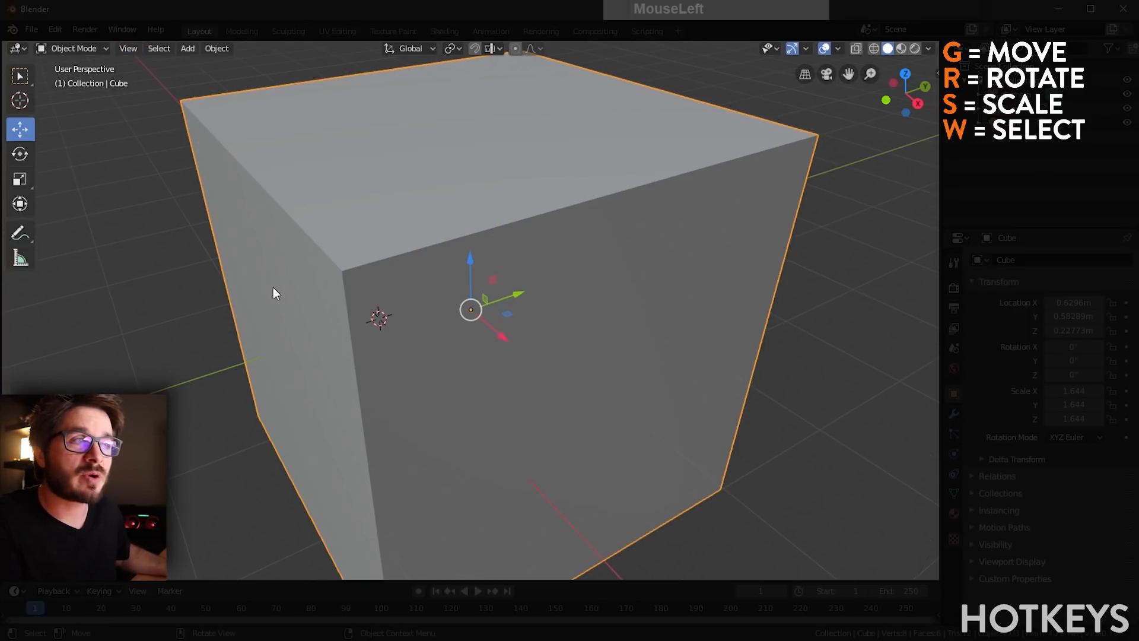
pyautogui.moveTo(273, 289)
pyautogui.mouseDown(button='middle')
pyautogui.moveTo(118, 261)
pyautogui.moveTo(271, 280)
pyautogui.mouseUp(button='middle')
pyautogui.scroll(-7, 259, 293)
pyautogui.moveTo(230, 123); pyautogui.dragTo(177, 208)
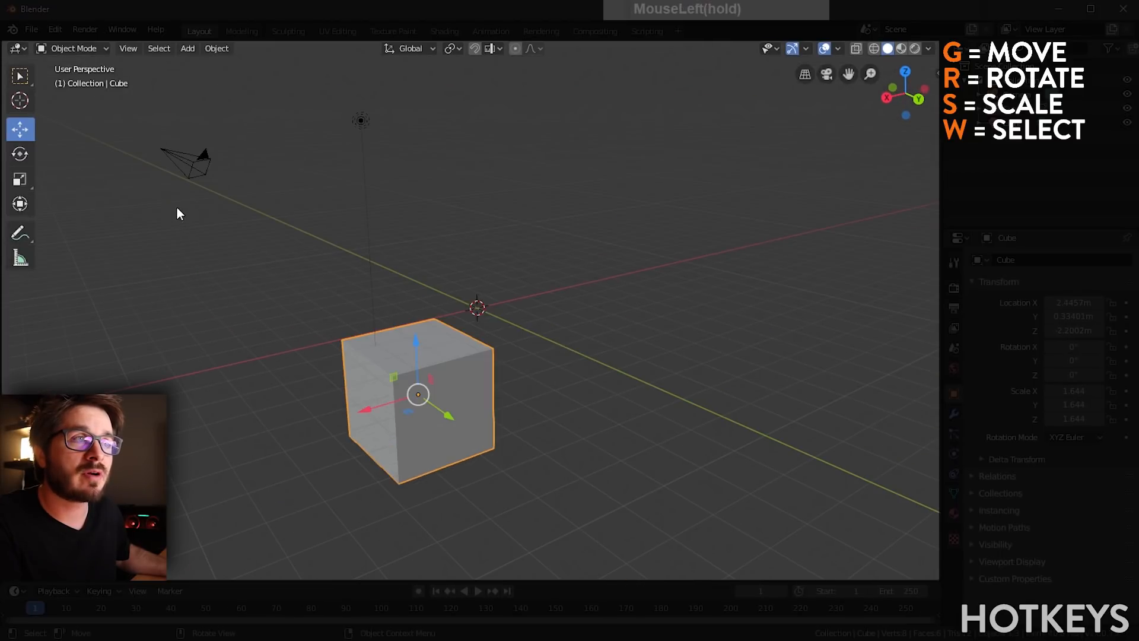
pyautogui.hotkey('ctrl', 'z')
# Step: Select the camera and frame it in the viewport with Frame Selected
pyautogui.click(202, 167)
pyautogui.click(135, 50)
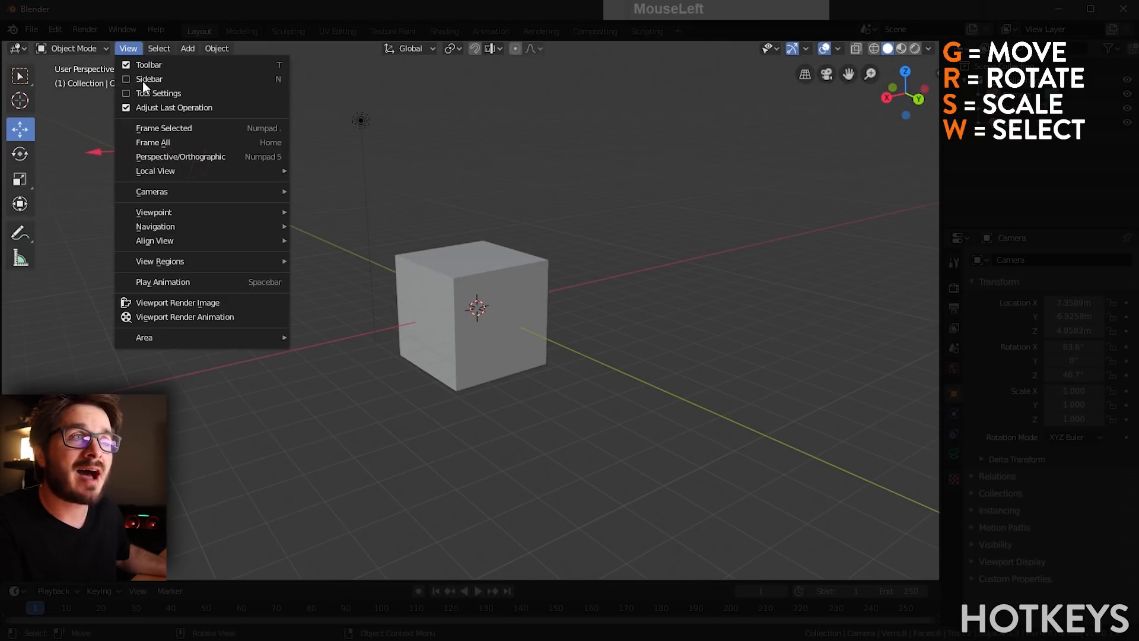
pyautogui.click(154, 128)
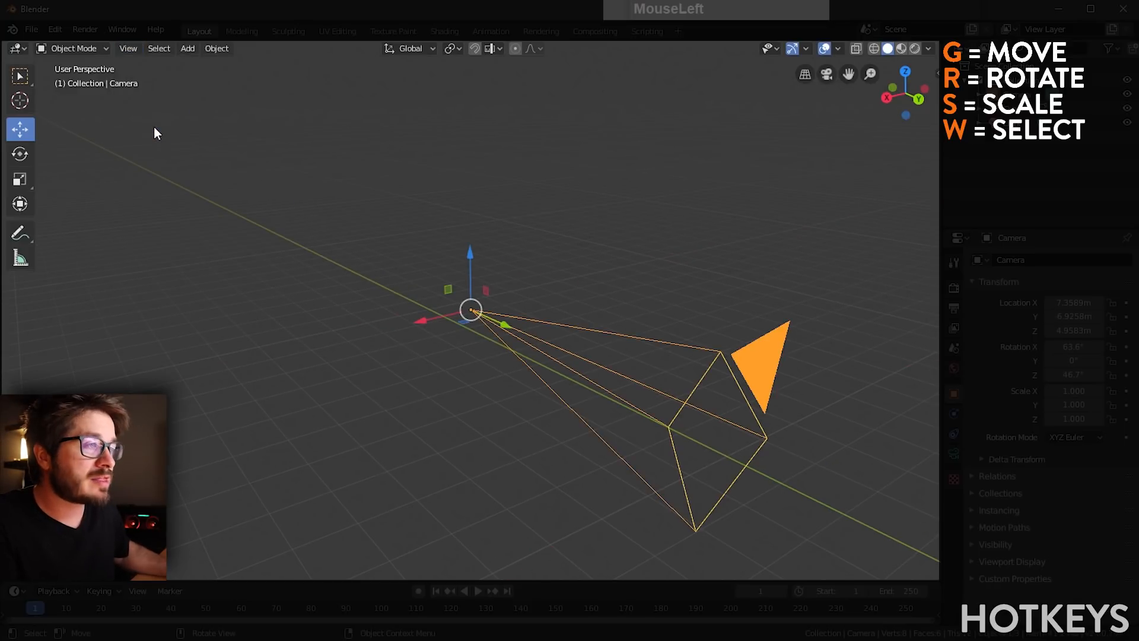
# Step: Reselect the cube and centre the view on it with Frame Selected
pyautogui.moveTo(156, 131); pyautogui.dragTo(743, 275, button='middle')
pyautogui.click(745, 277)
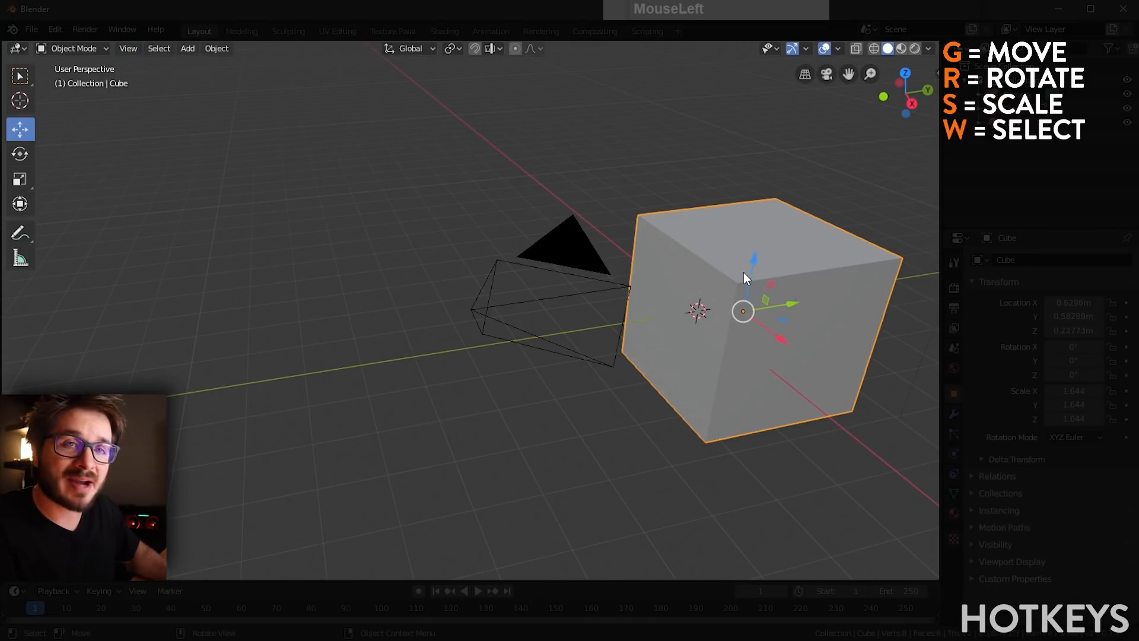
pyautogui.press('KP_Decimal')
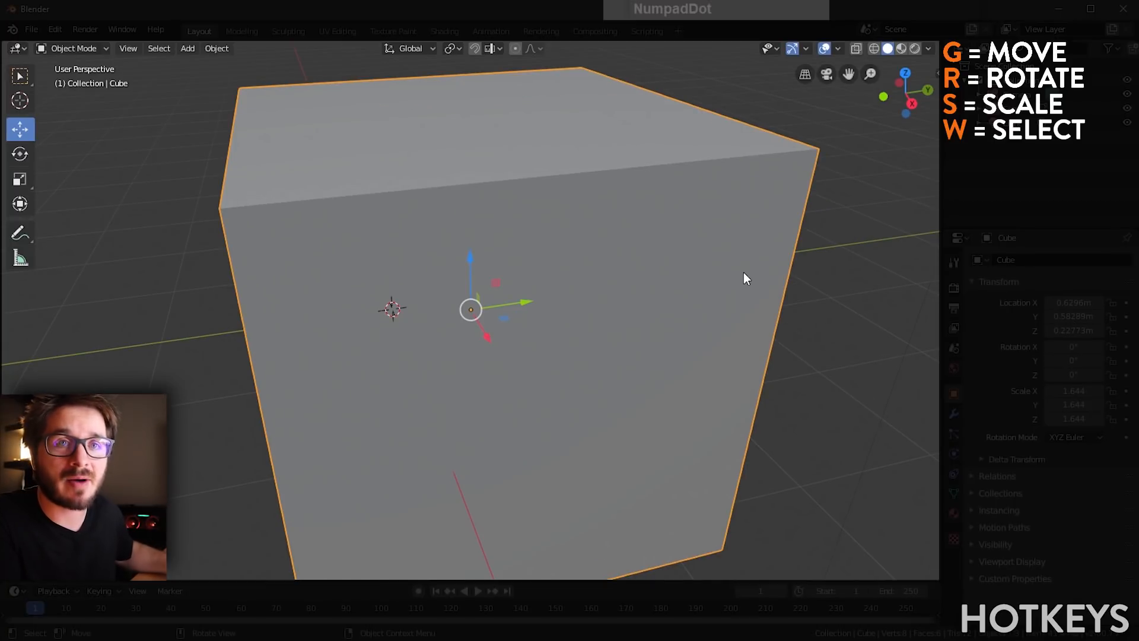
pyautogui.scroll(-5, 525, 210)
pyautogui.moveTo(440, 222); pyautogui.dragTo(493, 238, button='middle')
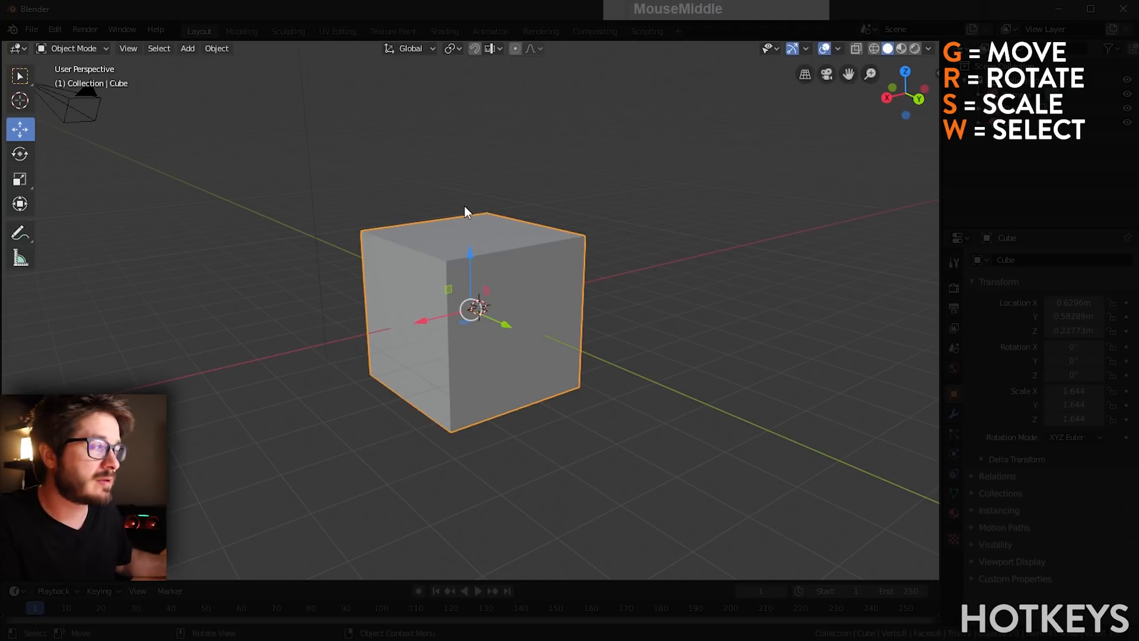
# Step: Change the shortcut of the Frame Selected command to Shift+F
pyautogui.click(136, 53)
pyautogui.rightClick(251, 128)
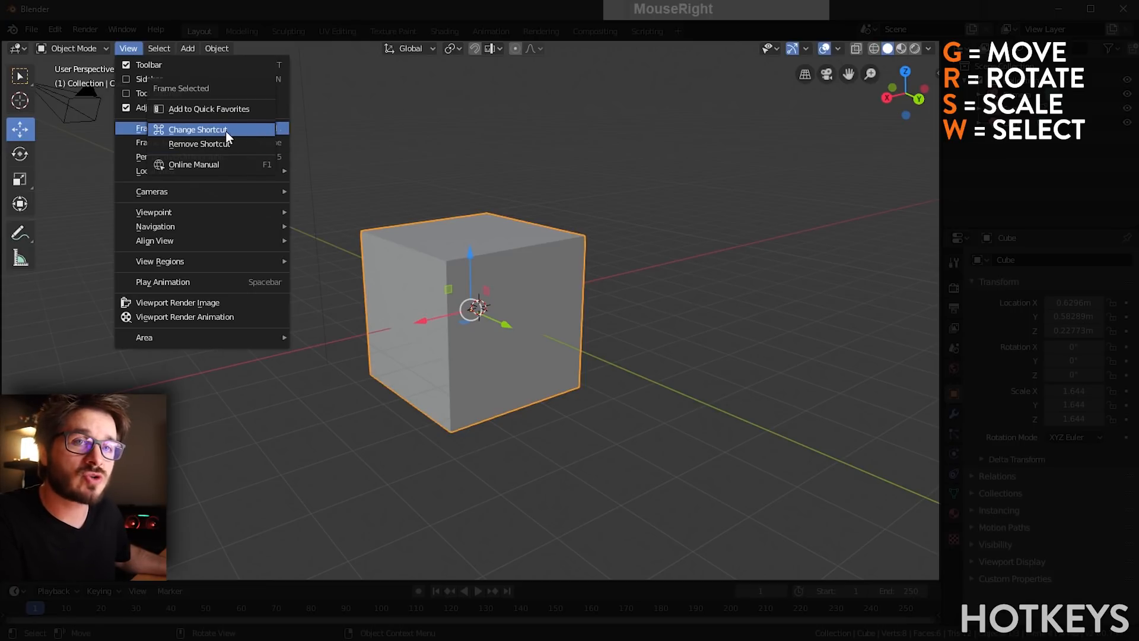
pyautogui.click(226, 130)
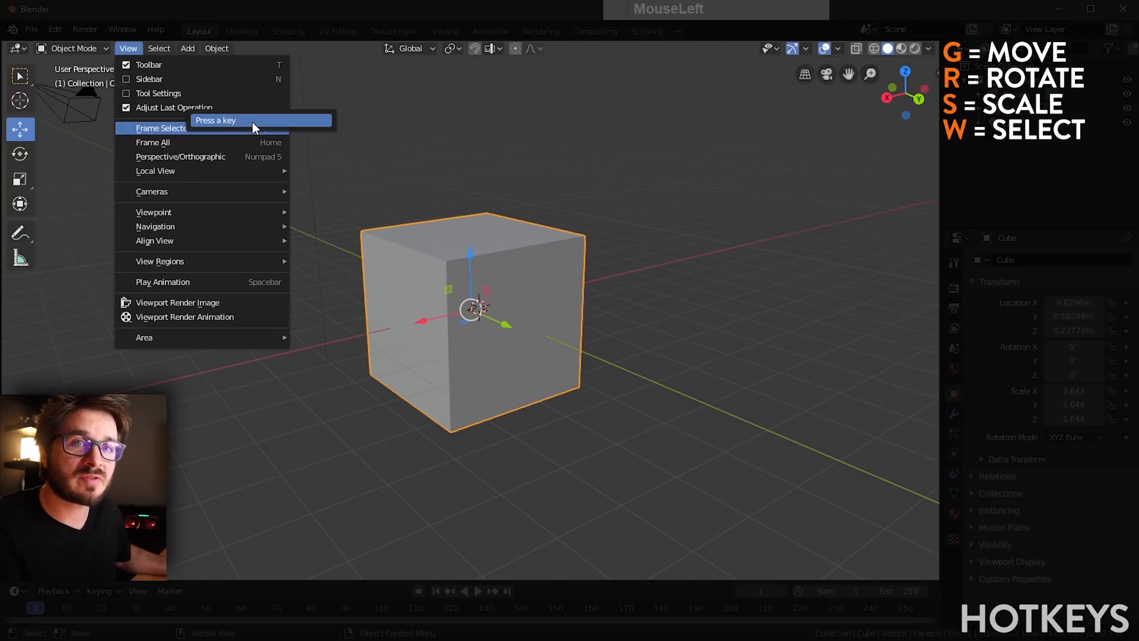
pyautogui.press('shift')
pyautogui.hotkey('shift', 'f')
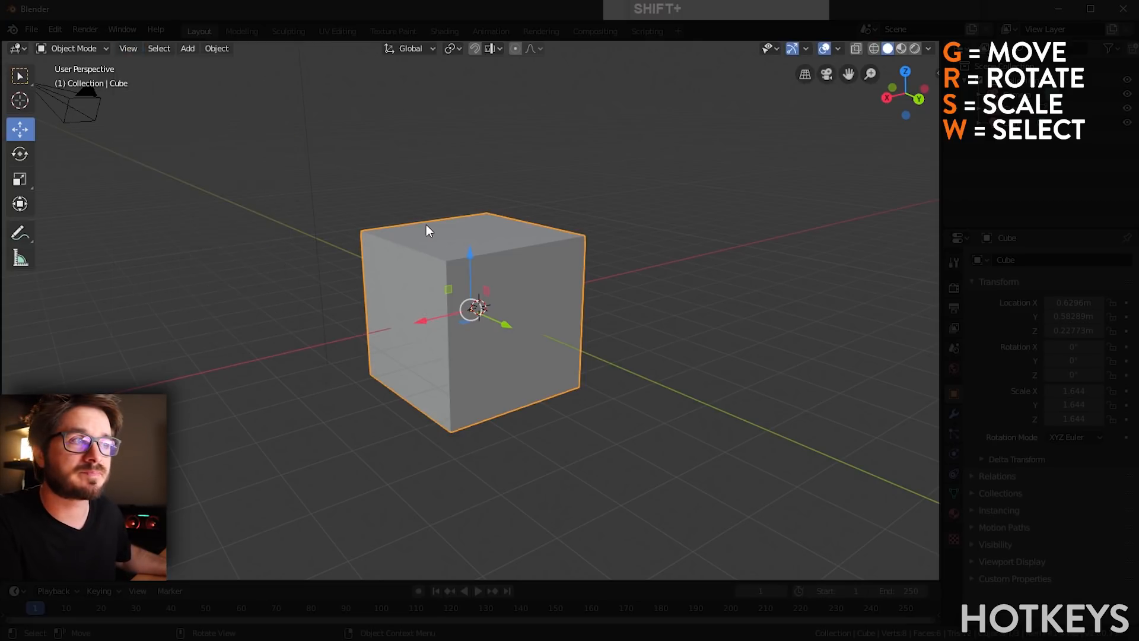
# Step: Test the new Frame Selected shortcut by shifting the view off the cube and framing the cube again
pyautogui.moveTo(442, 229); pyautogui.dragTo(344, 251, button='middle')
pyautogui.keyDown('shift'); pyautogui.moveTo(514, 270); pyautogui.dragTo(329, 267, button='middle'); pyautogui.keyUp('shift')
pyautogui.hotkey('shift', 'f')
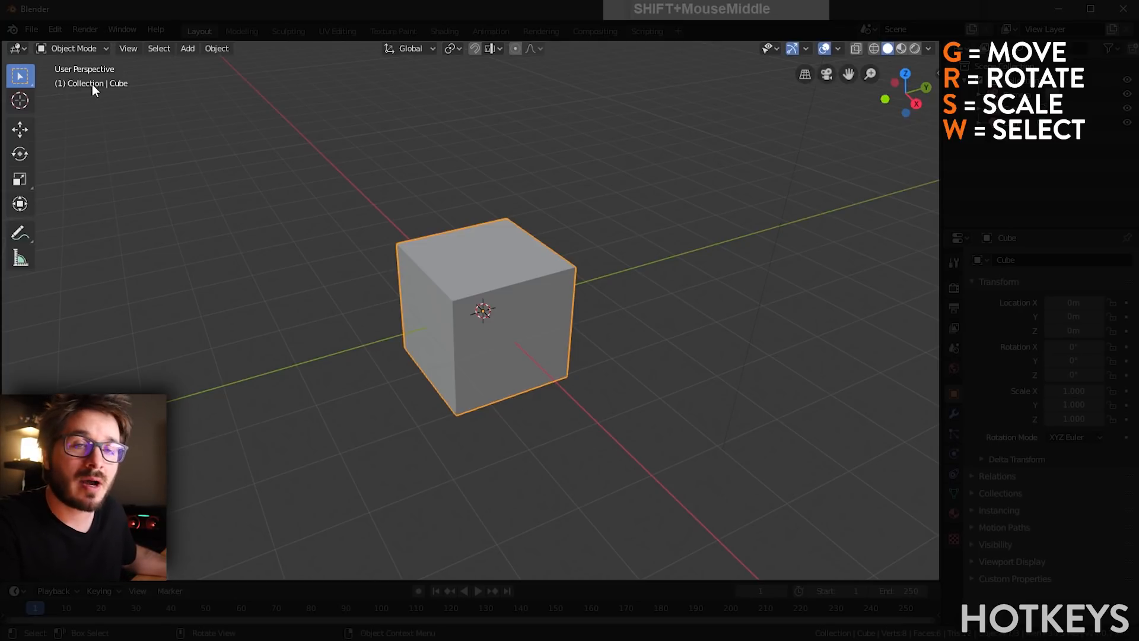
# Step: Switch the cube to Edit Mode and assign W as the shortcut for the Select Box tool there
pyautogui.click(106, 49)
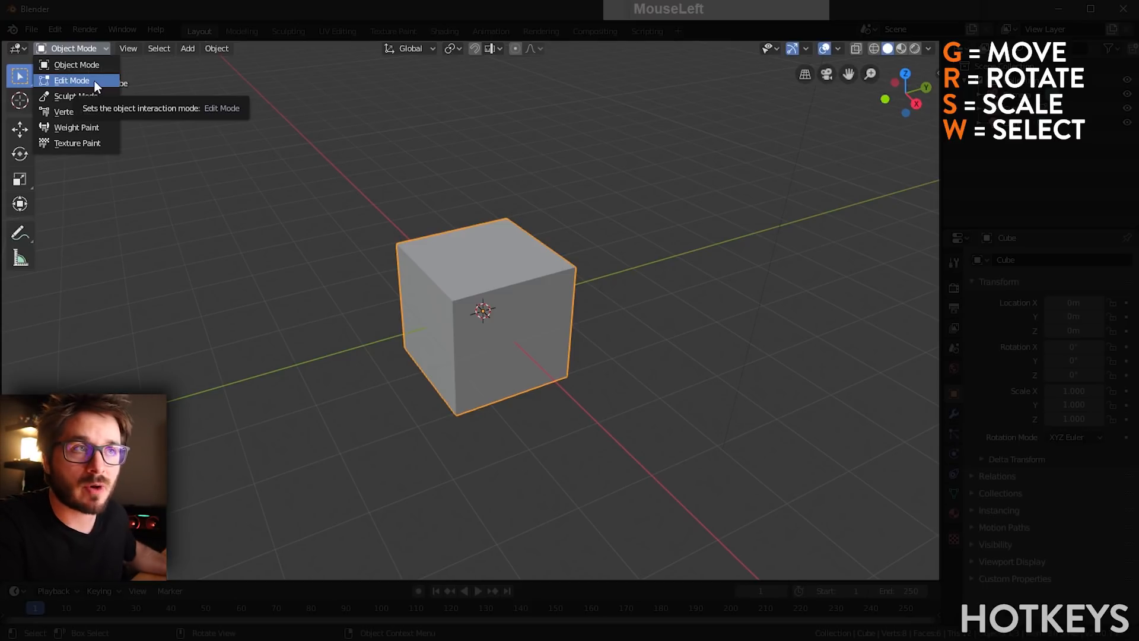
pyautogui.click(94, 81)
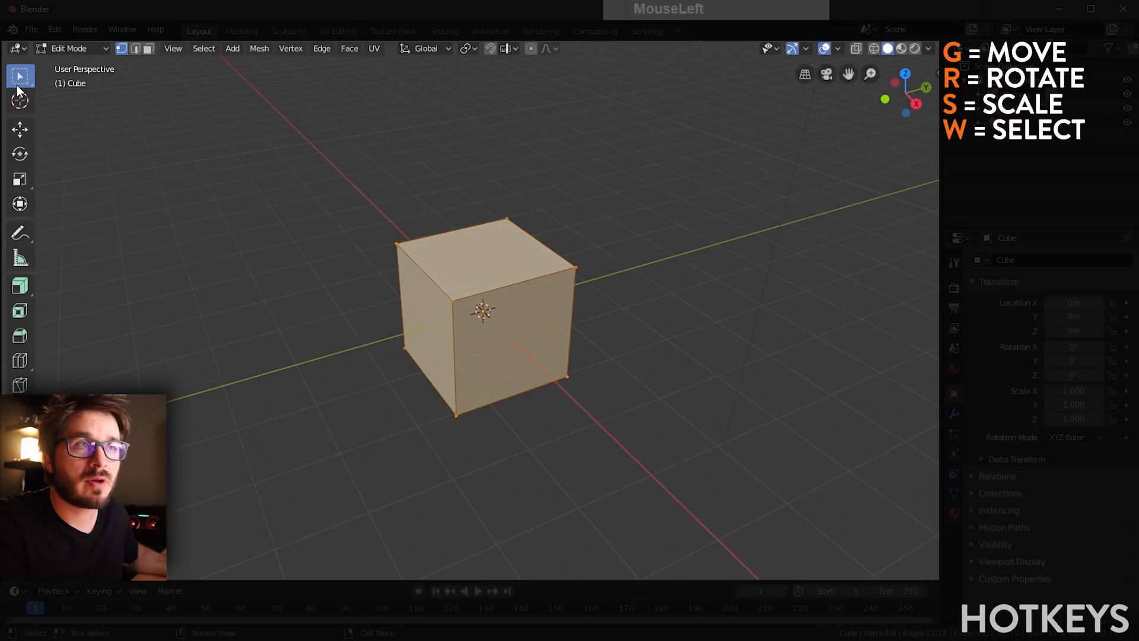
pyautogui.rightClick(25, 74)
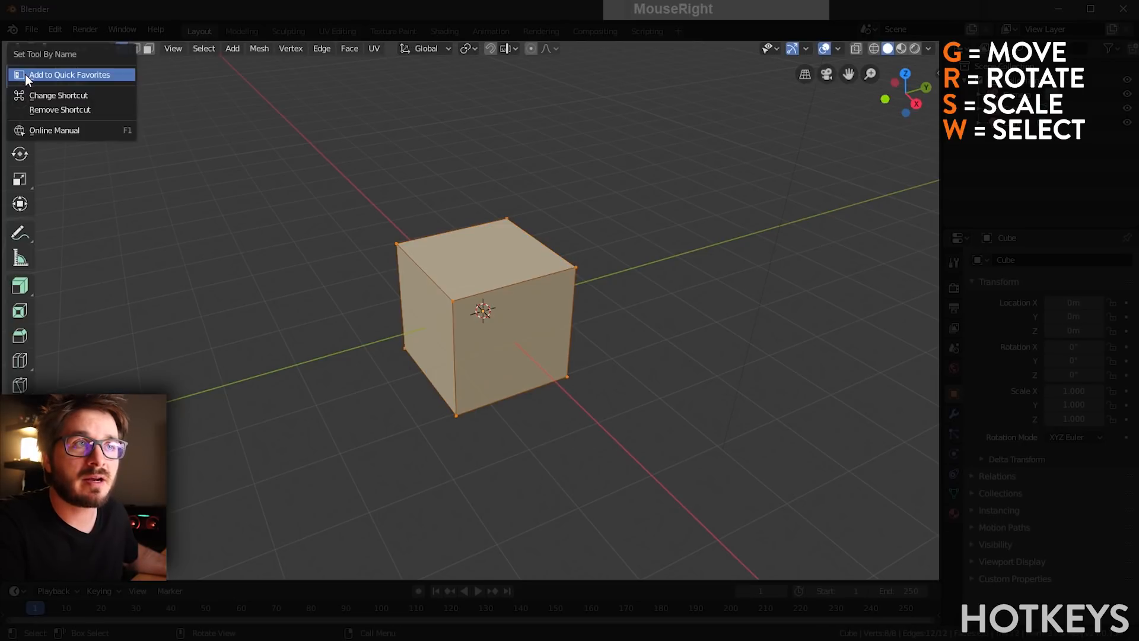
pyautogui.click(70, 98)
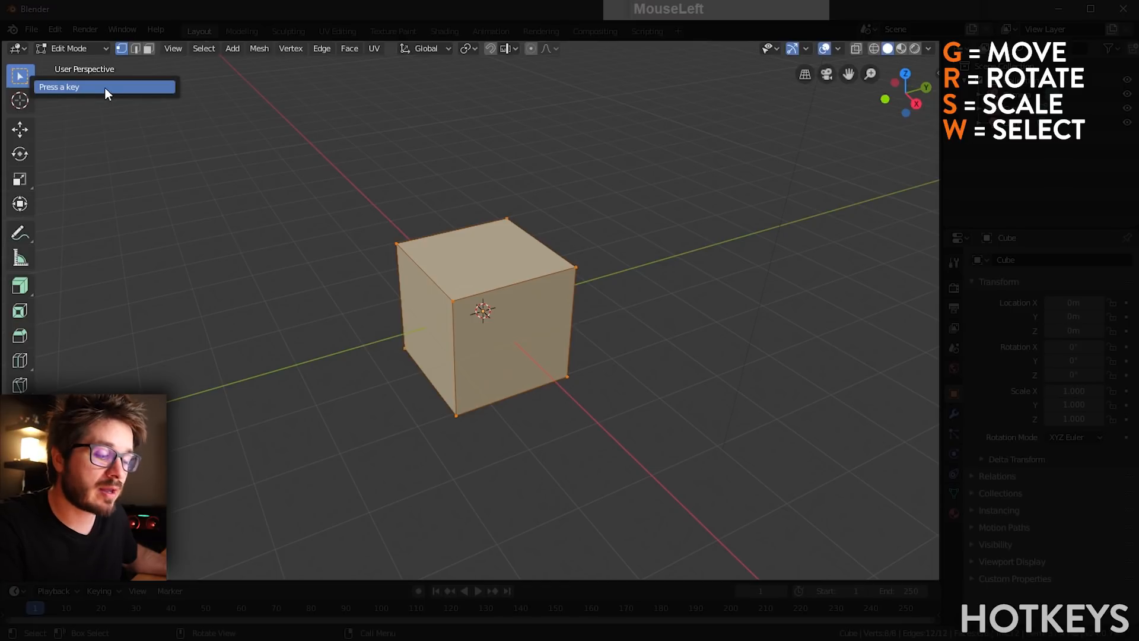
pyautogui.press('w')
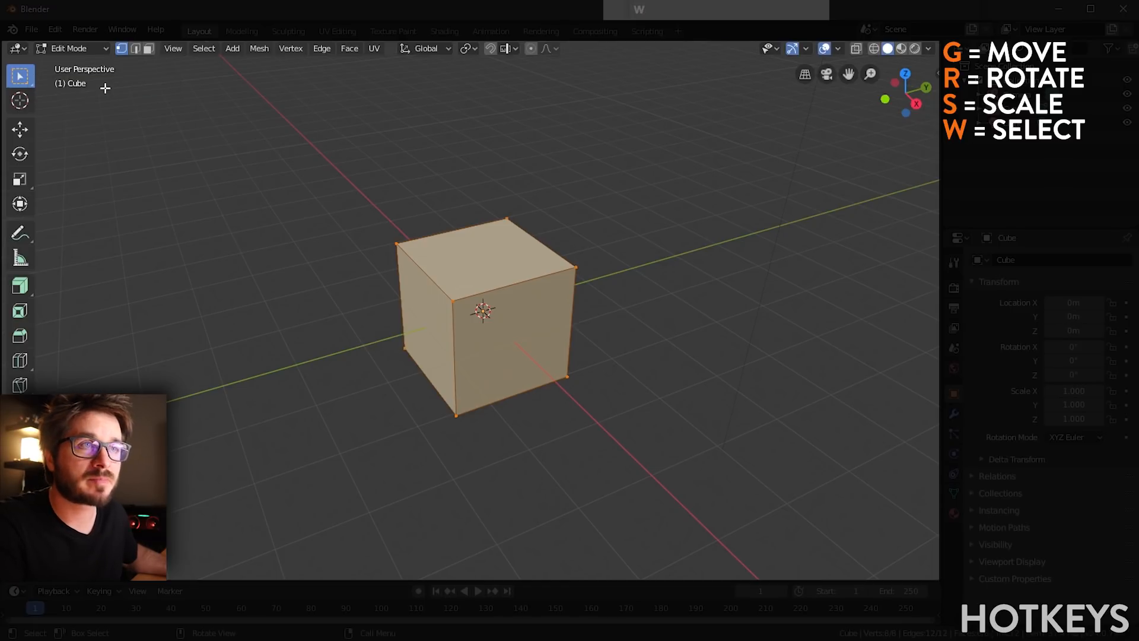
# Step: Assign G as the Edit Mode shortcut for the Move tool and R for the Rotate tool
pyautogui.rightClick(24, 132)
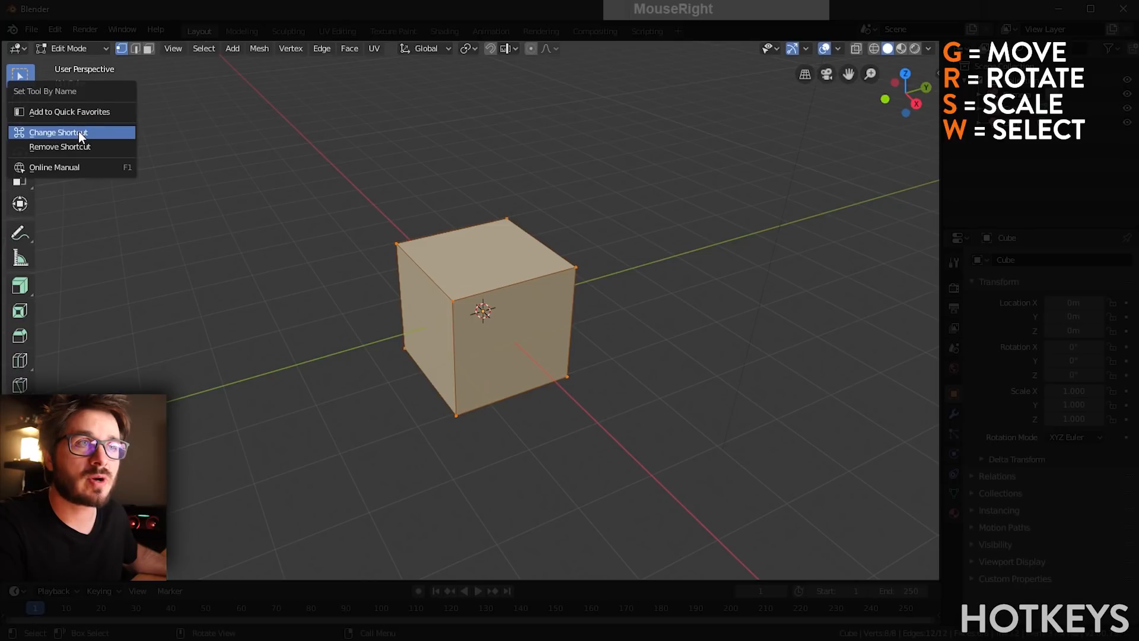
pyautogui.click(79, 131)
pyautogui.press('g')
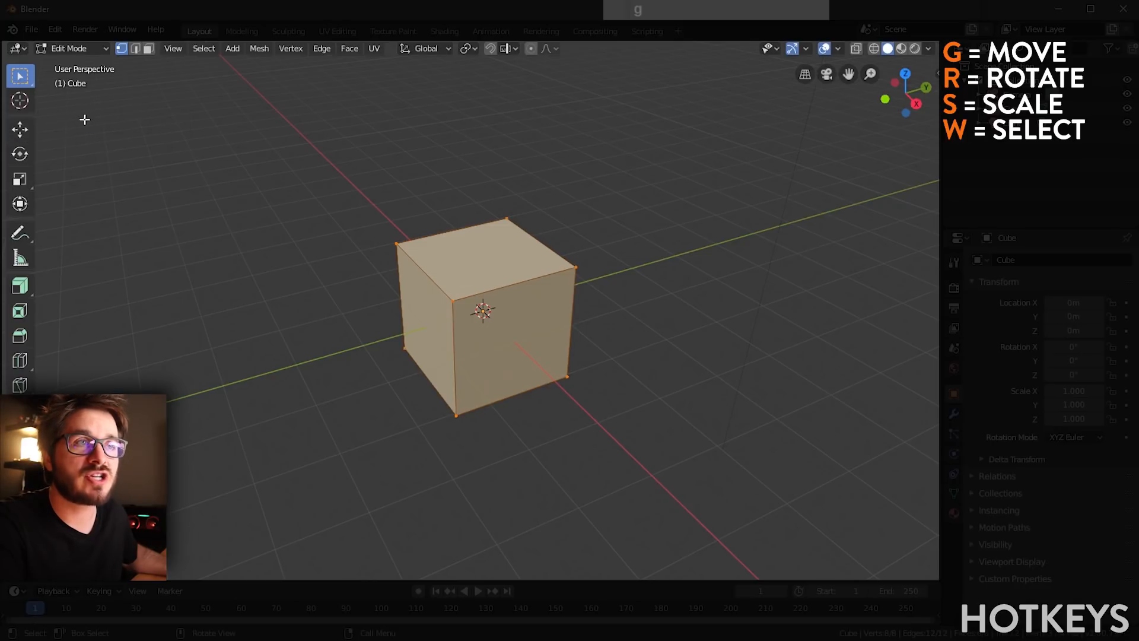
pyautogui.rightClick(26, 149)
pyautogui.click(76, 152)
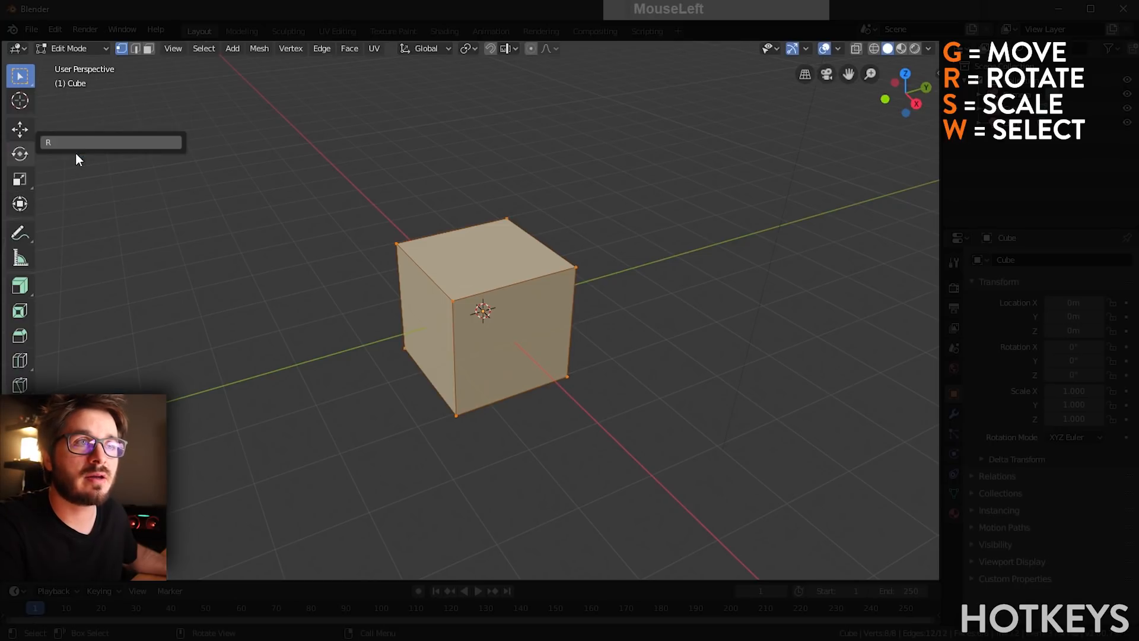
pyautogui.press('r')
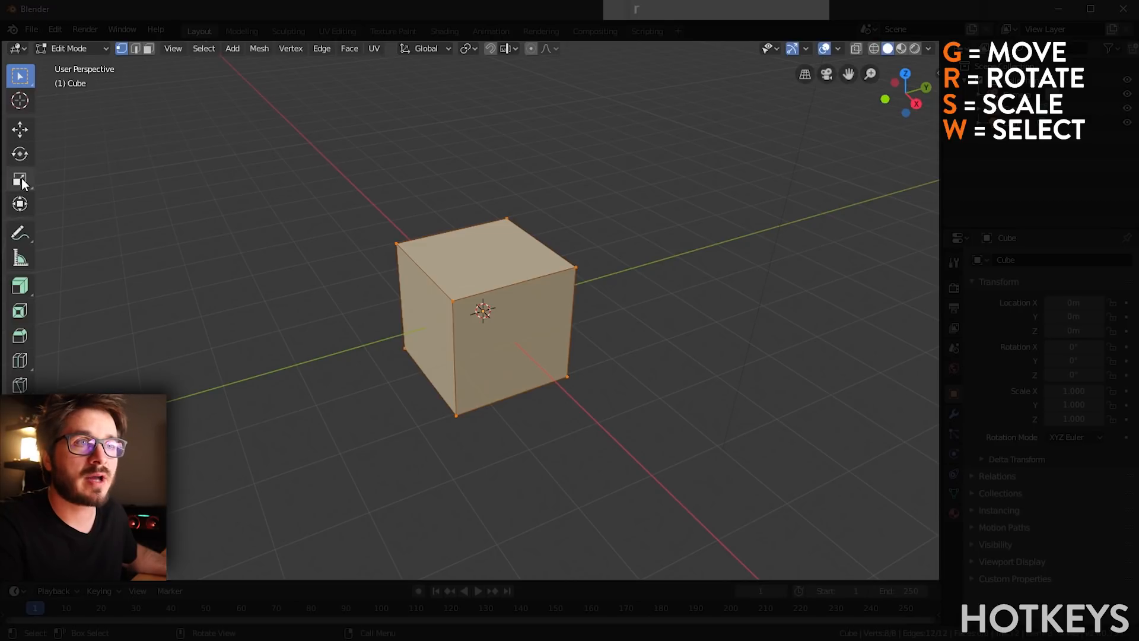
# Step: Assign S as the Edit Mode shortcut for the Scale tool
pyautogui.rightClick(21, 180)
pyautogui.click(70, 178)
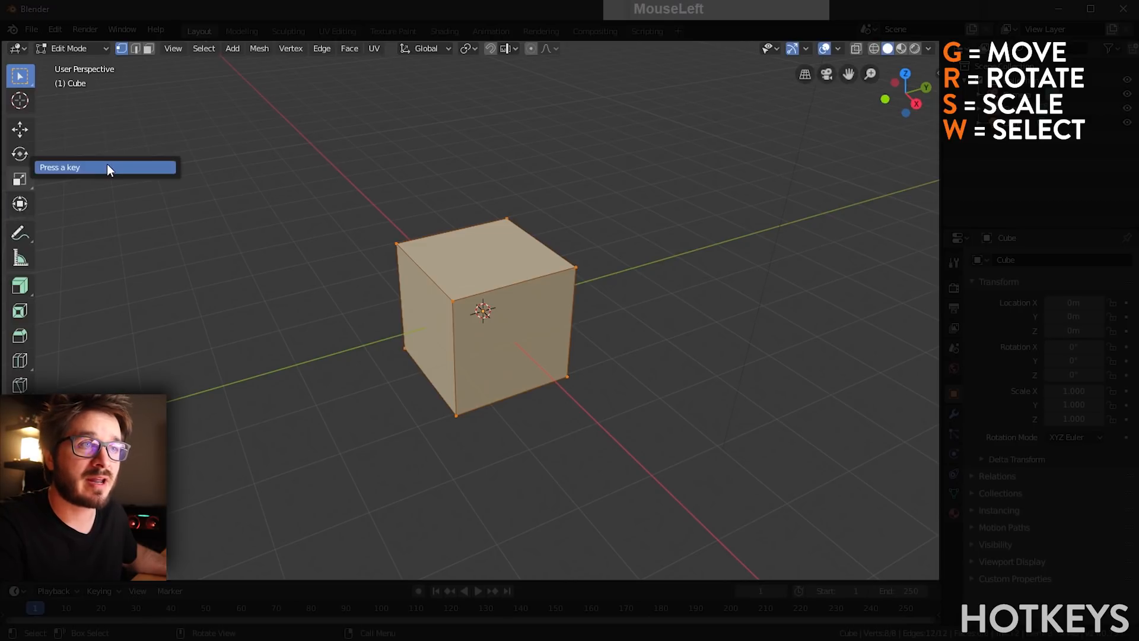
pyautogui.press('s')
pyautogui.moveTo(173, 48)
pyautogui.mouseDown()
pyautogui.moveTo(223, 124)
pyautogui.moveTo(288, 140)
pyautogui.moveTo(173, 52)
pyautogui.mouseUp()
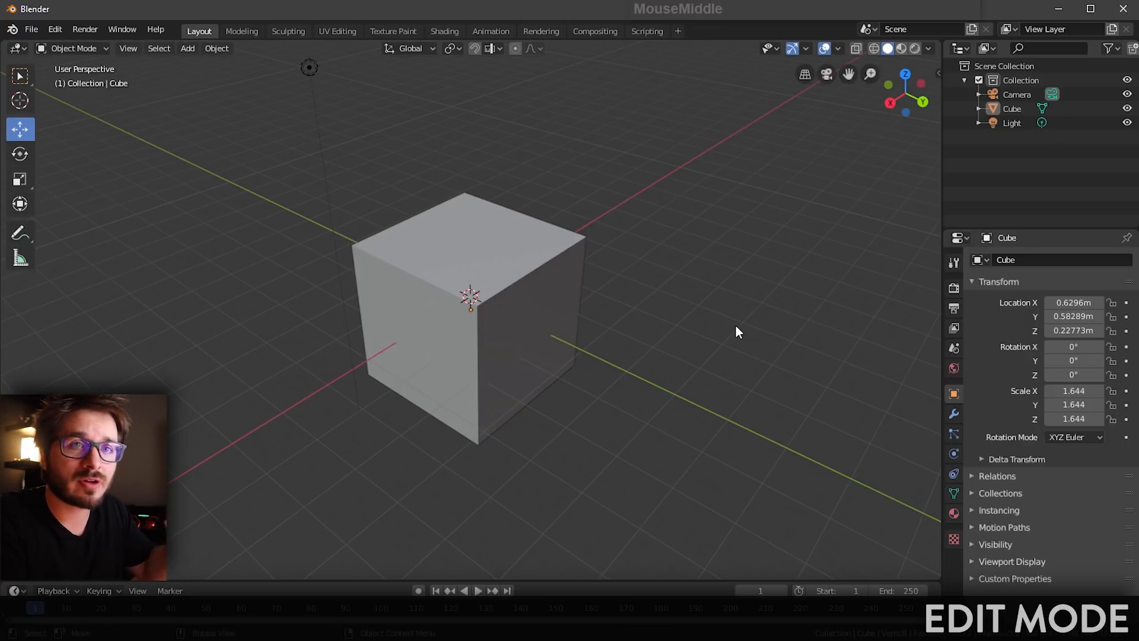
# Step: Compare the Layout and Modeling workspaces by switching back and forth between them, ending in Layout
pyautogui.click(243, 33)
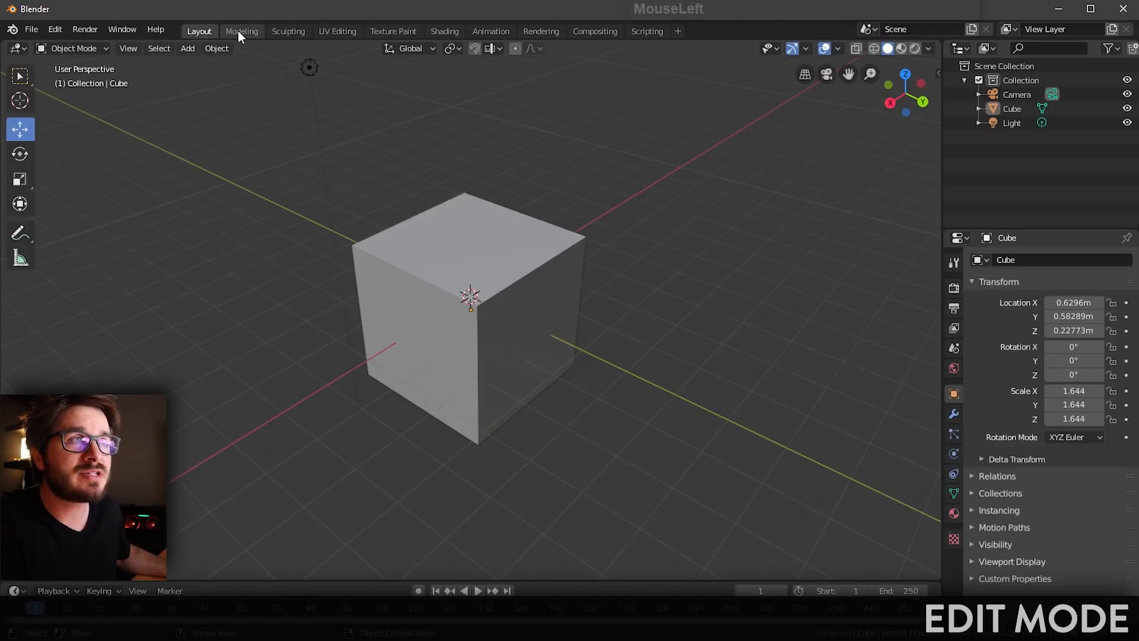
pyautogui.click(239, 32)
pyautogui.click(198, 34)
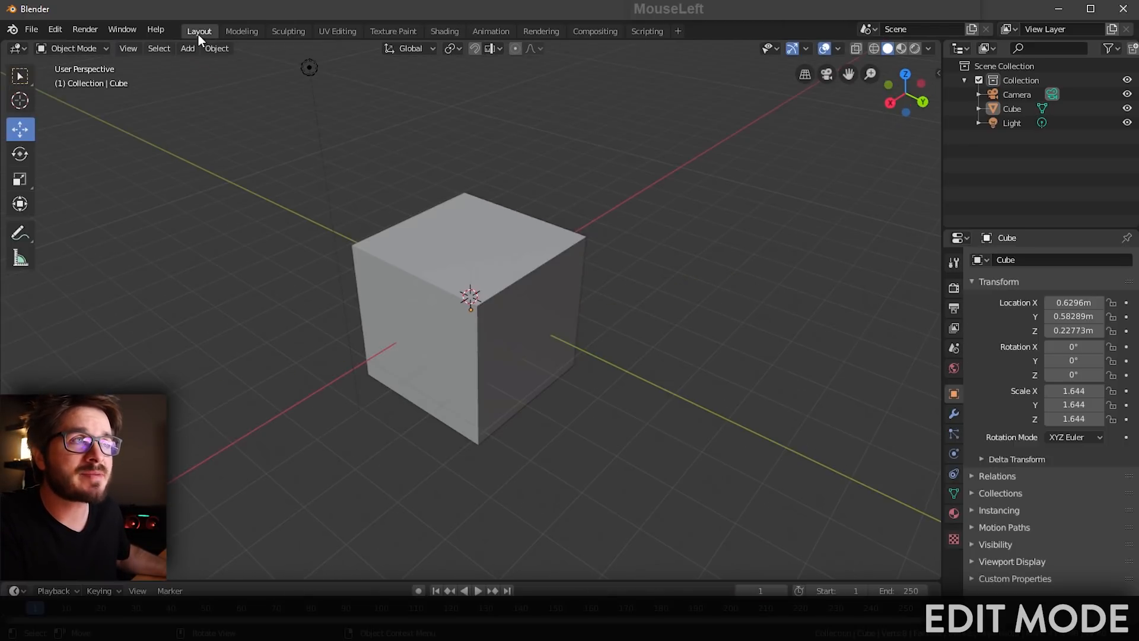
pyautogui.click(237, 34)
pyautogui.click(198, 35)
pyautogui.click(237, 33)
pyautogui.click(196, 34)
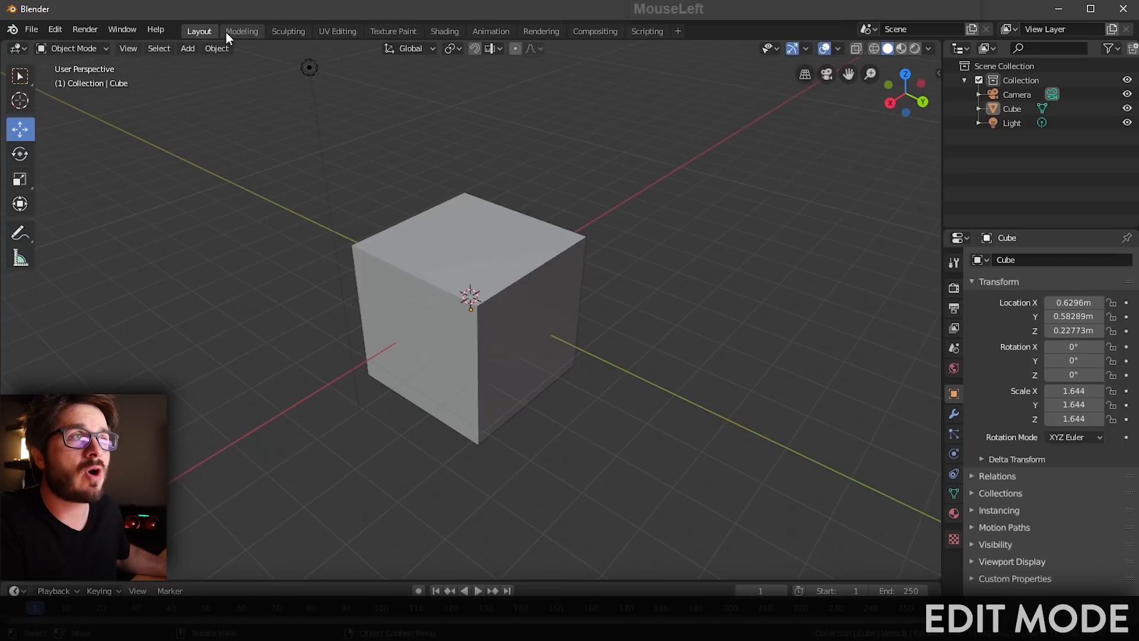
pyautogui.click(236, 33)
pyautogui.click(198, 33)
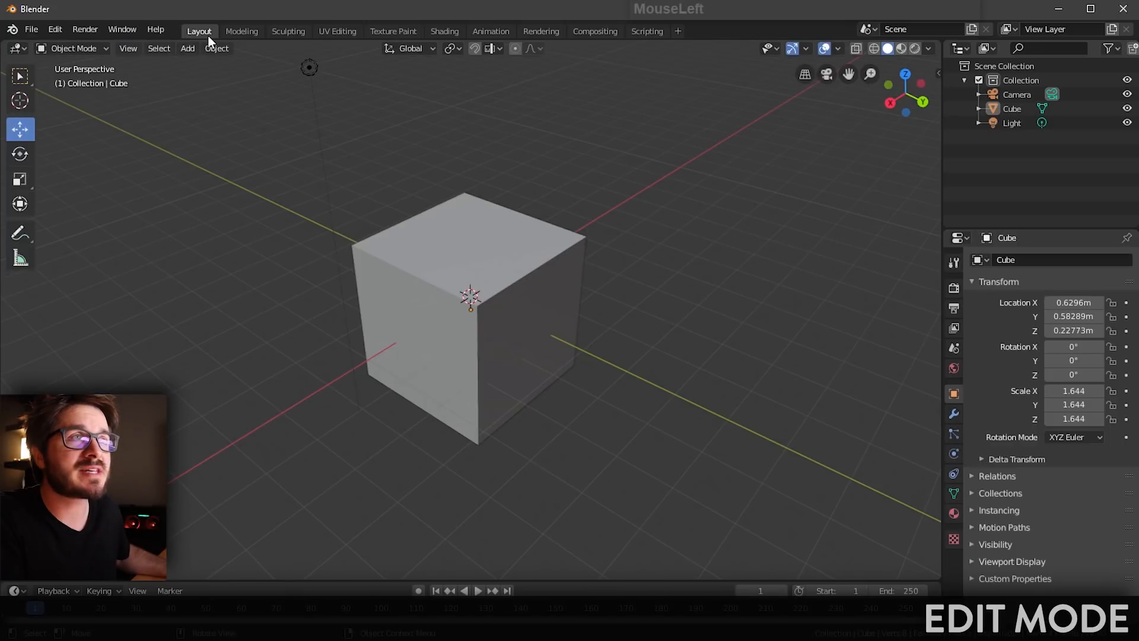
pyautogui.click(241, 35)
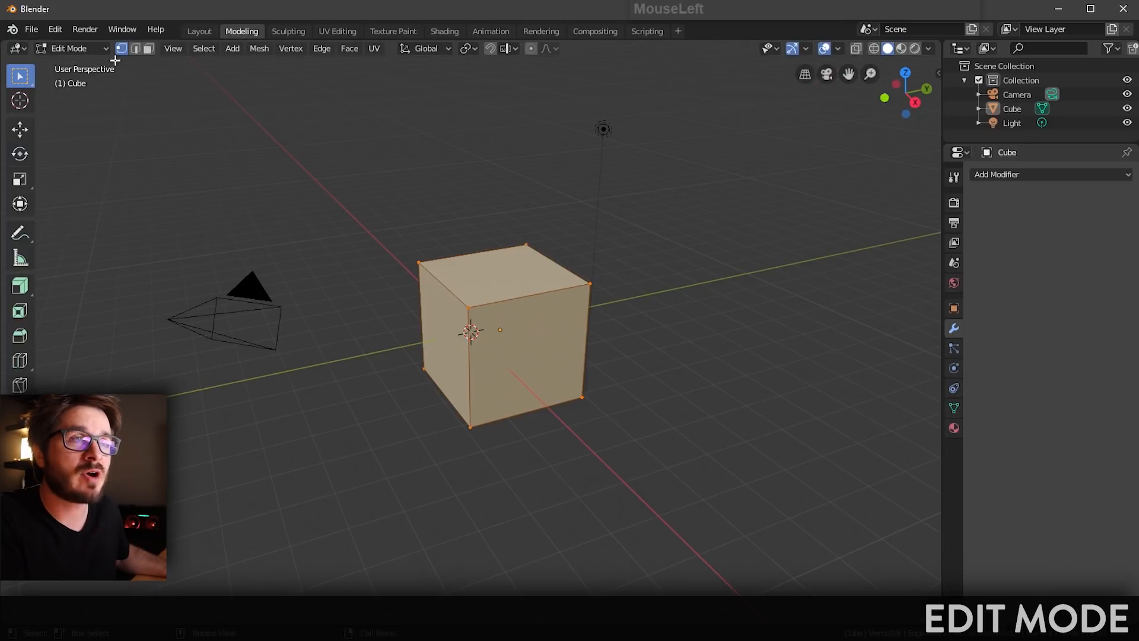
pyautogui.click(203, 35)
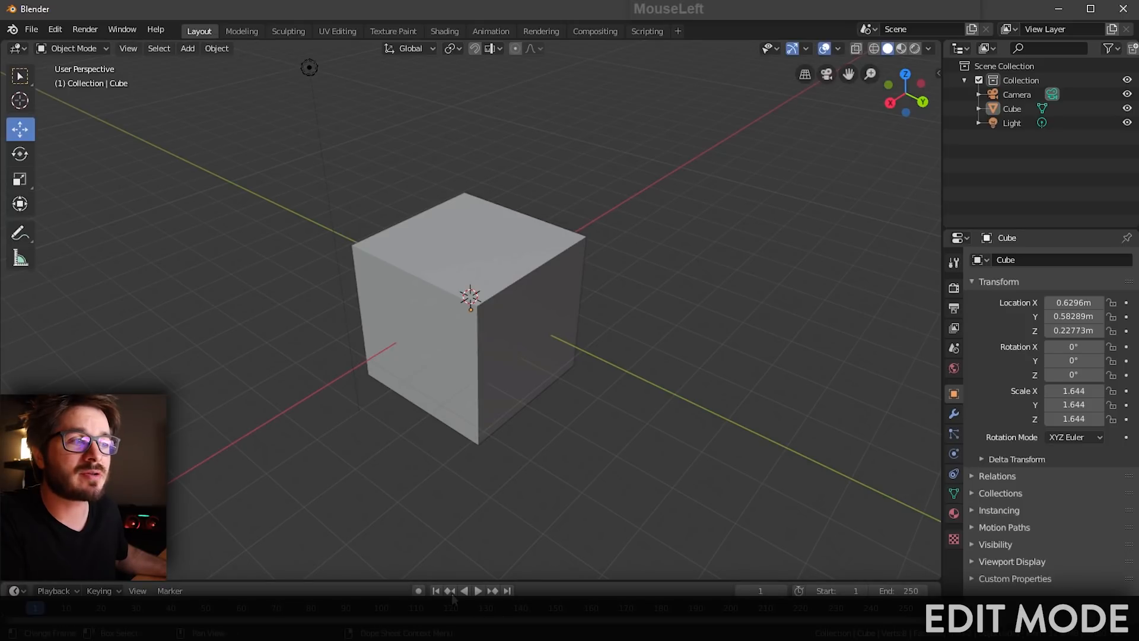
pyautogui.click(237, 33)
pyautogui.click(198, 34)
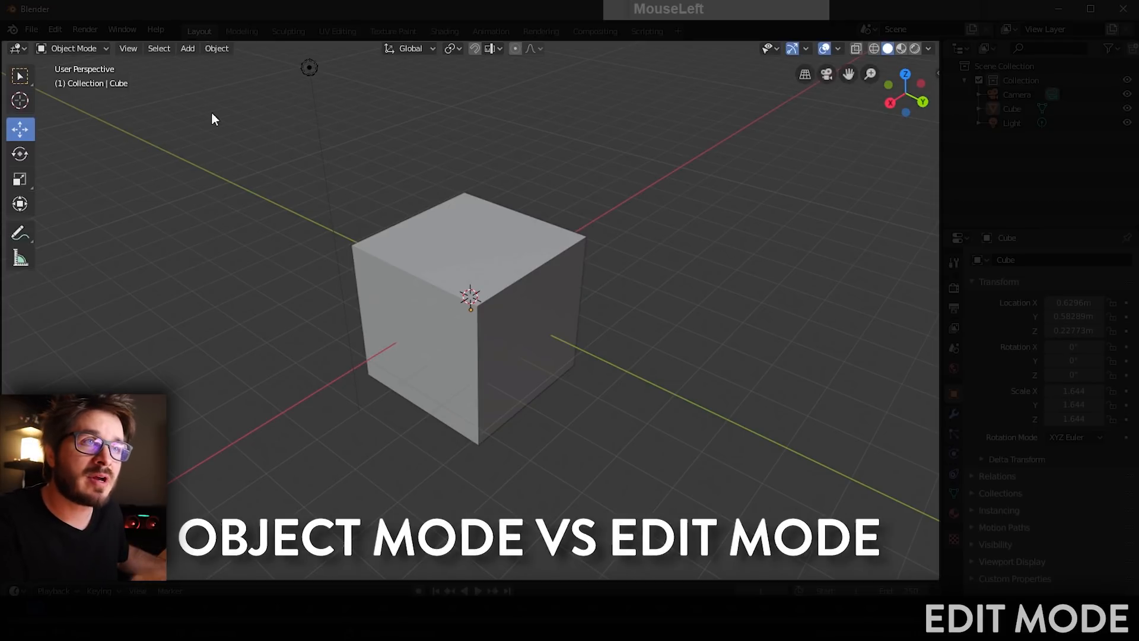
# Step: Switch the cube to Edit Mode and back to Object Mode
pyautogui.click(96, 48)
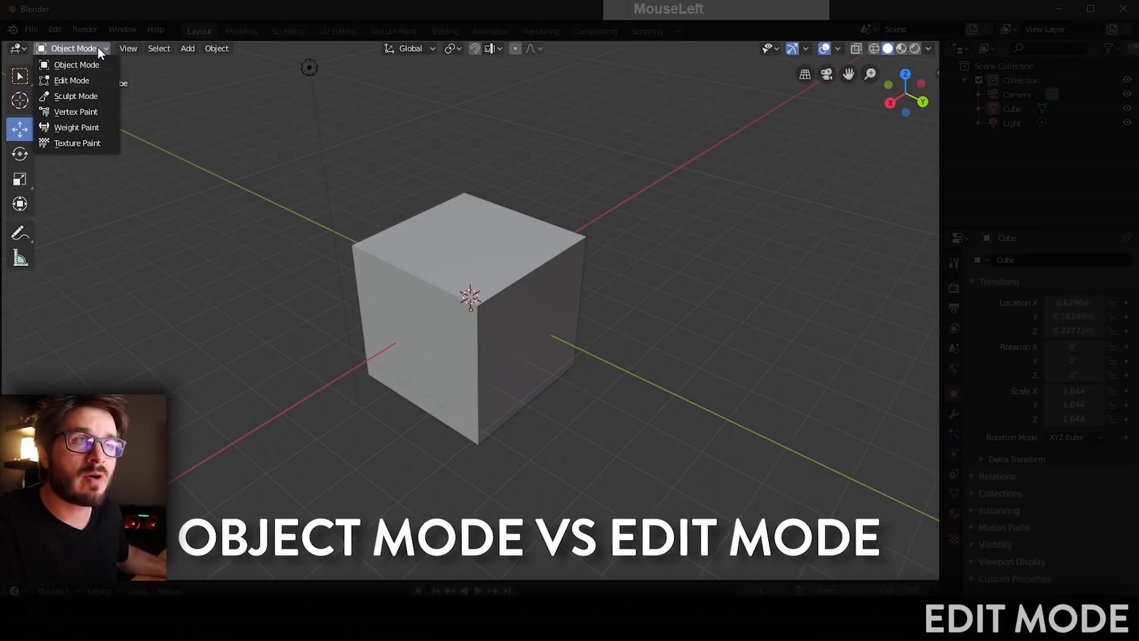
pyautogui.click(97, 77)
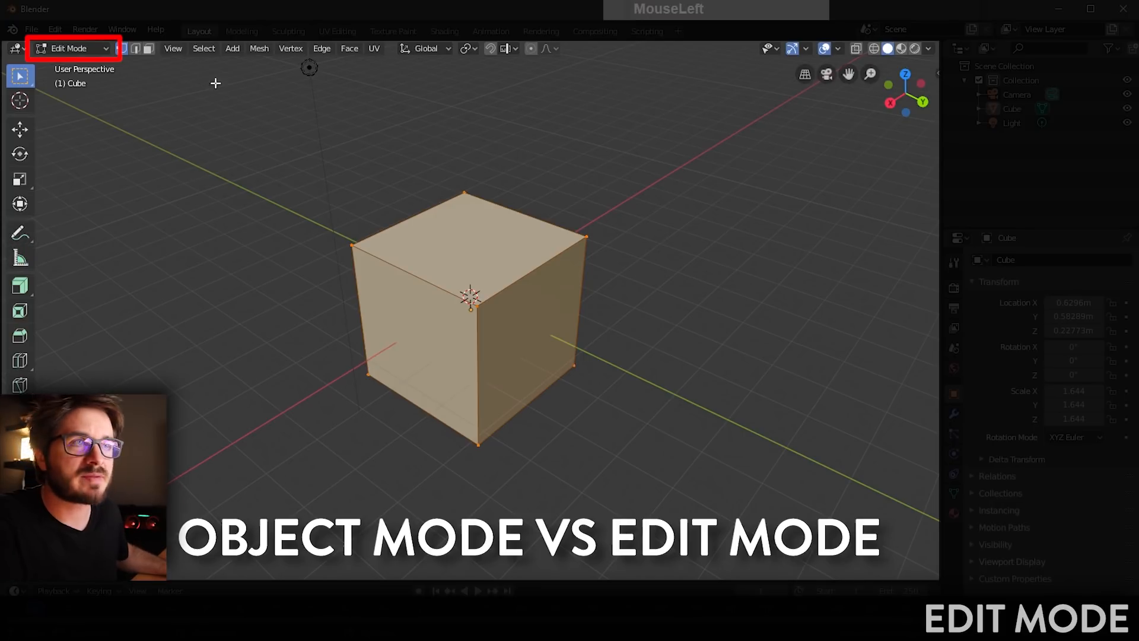
pyautogui.click(74, 48)
pyautogui.click(91, 65)
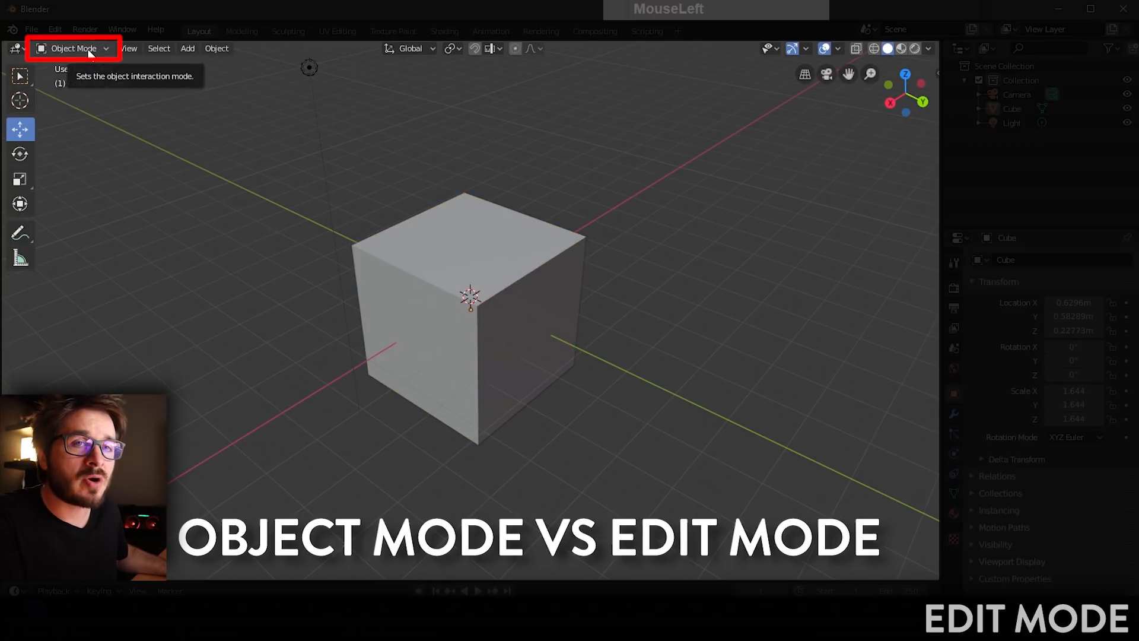
# Step: Move the whole cube in Object Mode to about X 1.2 m, Y -0.4 m, and switch it to Edit Mode
pyautogui.click(486, 255)
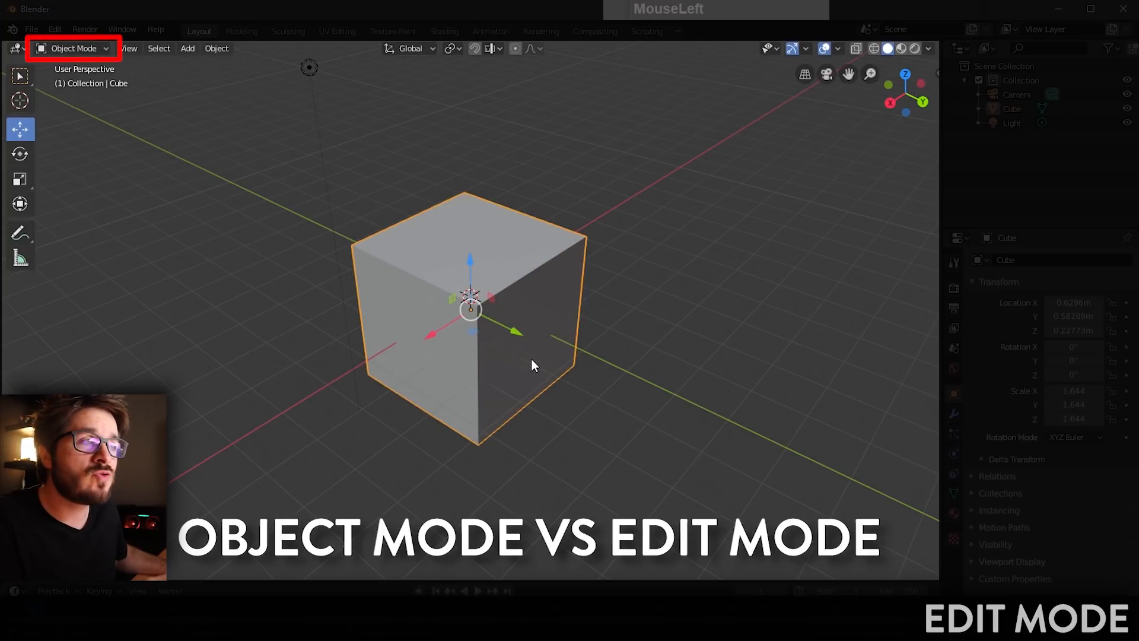
pyautogui.moveTo(532, 358); pyautogui.dragTo(463, 345)
pyautogui.moveTo(397, 320)
pyautogui.mouseDown()
pyautogui.moveTo(477, 285)
pyautogui.moveTo(378, 332)
pyautogui.mouseUp()
pyautogui.click(98, 52)
pyautogui.click(95, 81)
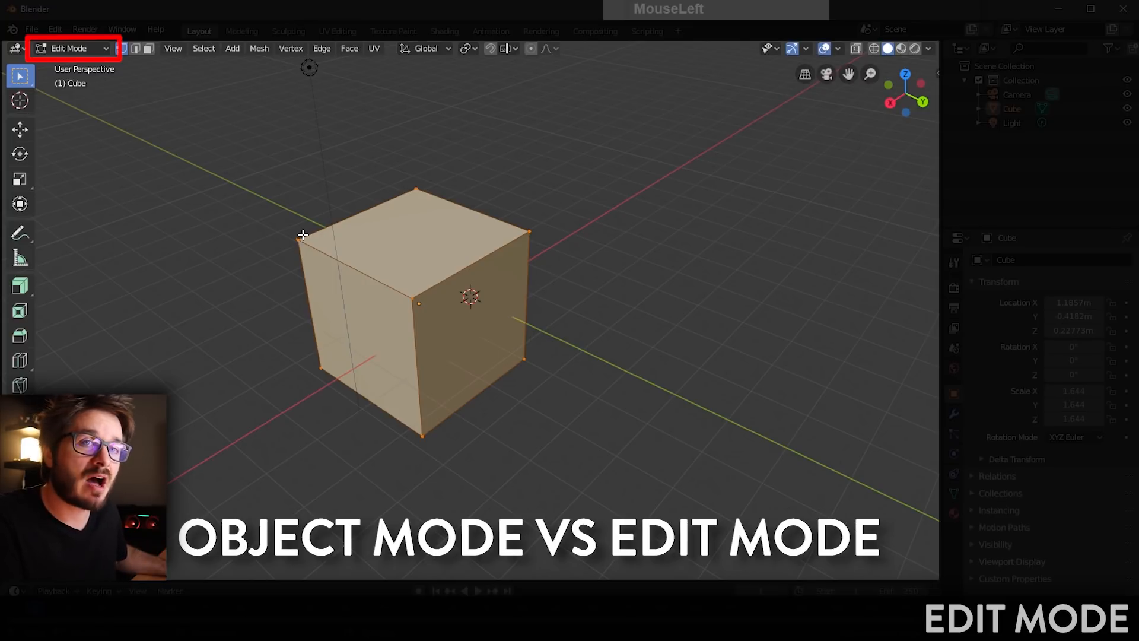
# Step: Move the whole cube in Object Mode along X to about -0.2 m, and return it to Edit Mode
pyautogui.press('Tab')
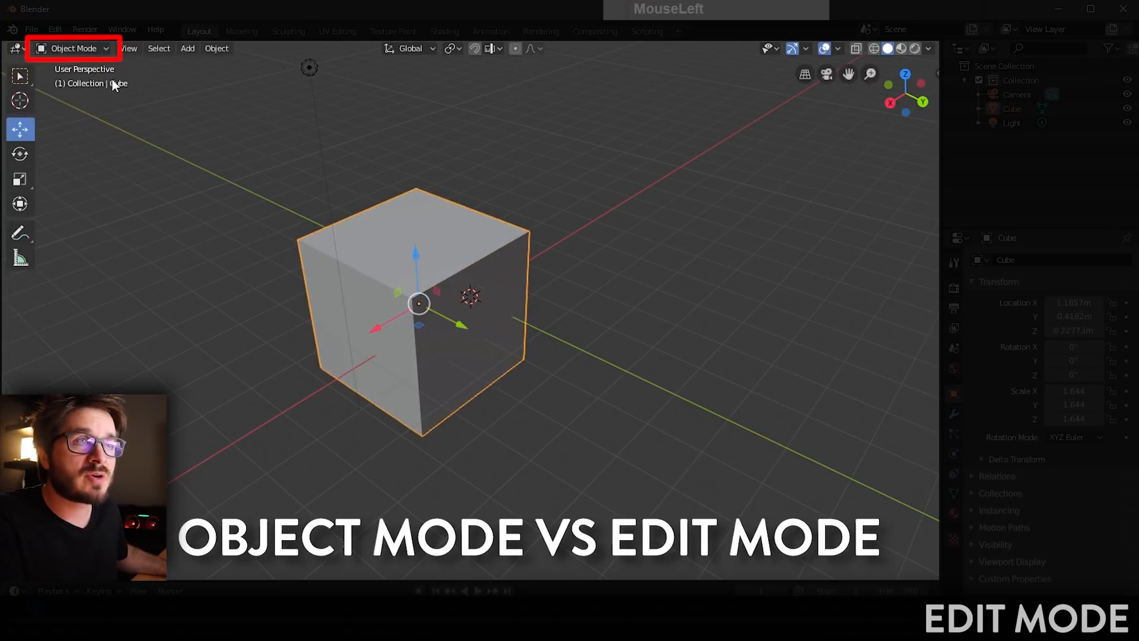
pyautogui.press('g')
pyautogui.rightClick(454, 280)
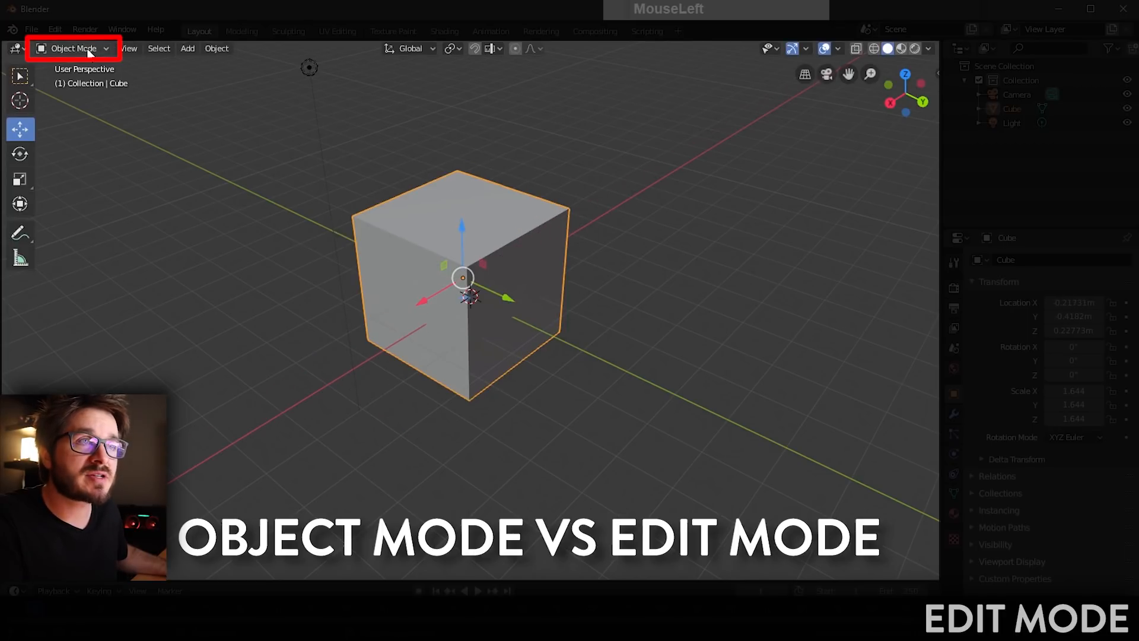
pyautogui.click(68, 48)
pyautogui.click(88, 76)
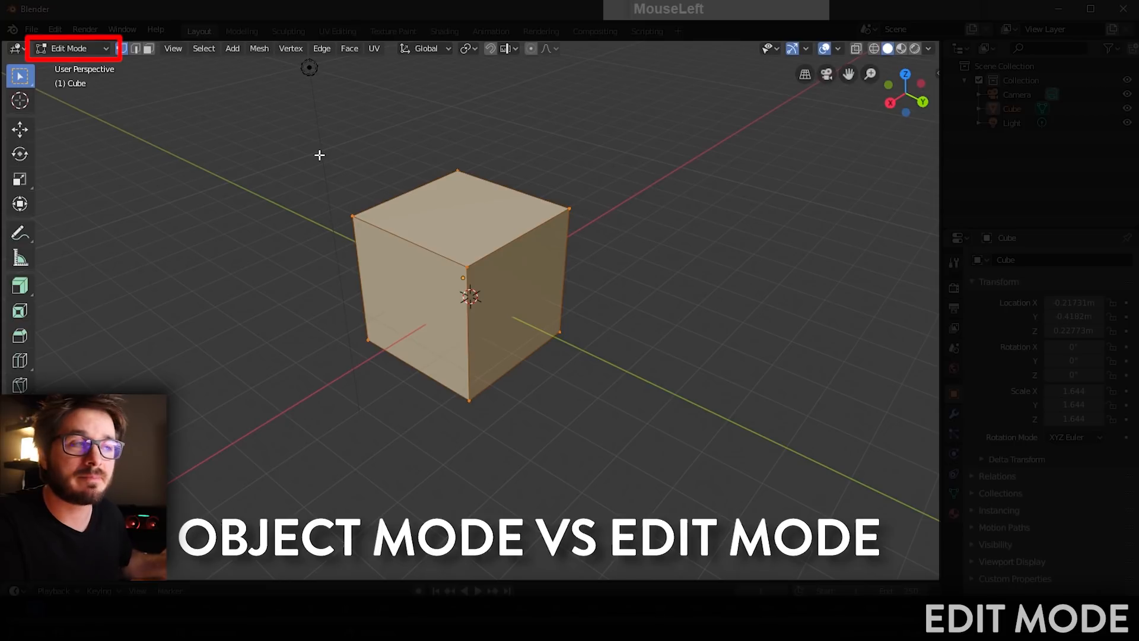
# Step: Toggle the cube repeatedly between Object Mode and Edit Mode to compare their available commands, ending in Edit Mode
pyautogui.press('Tab')
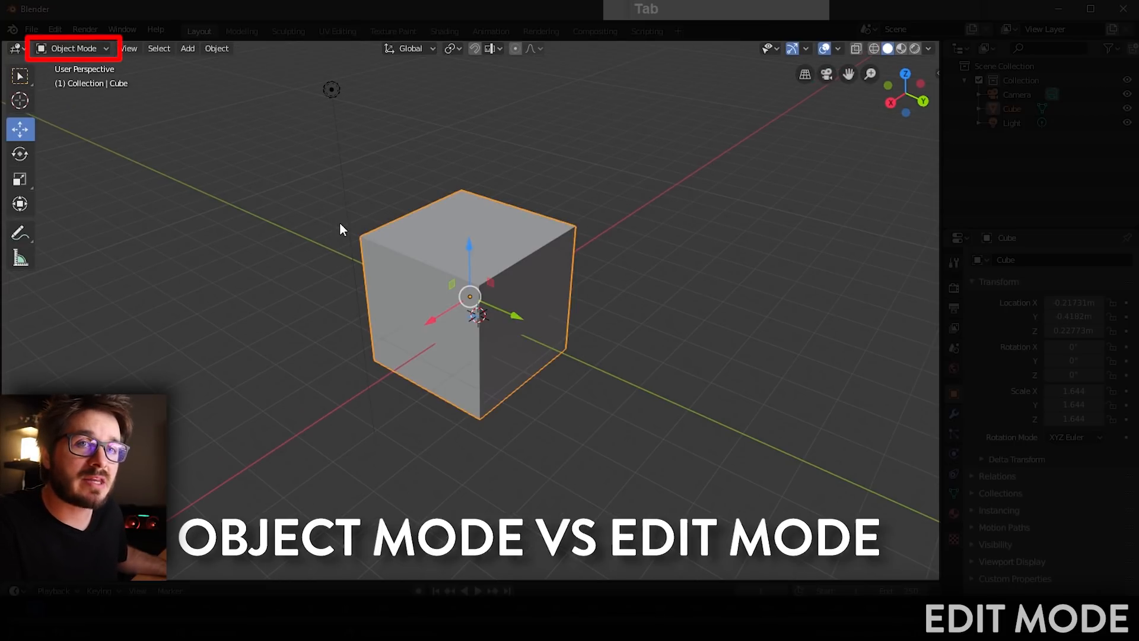
pyautogui.press('Tab')
pyautogui.press('Tab')
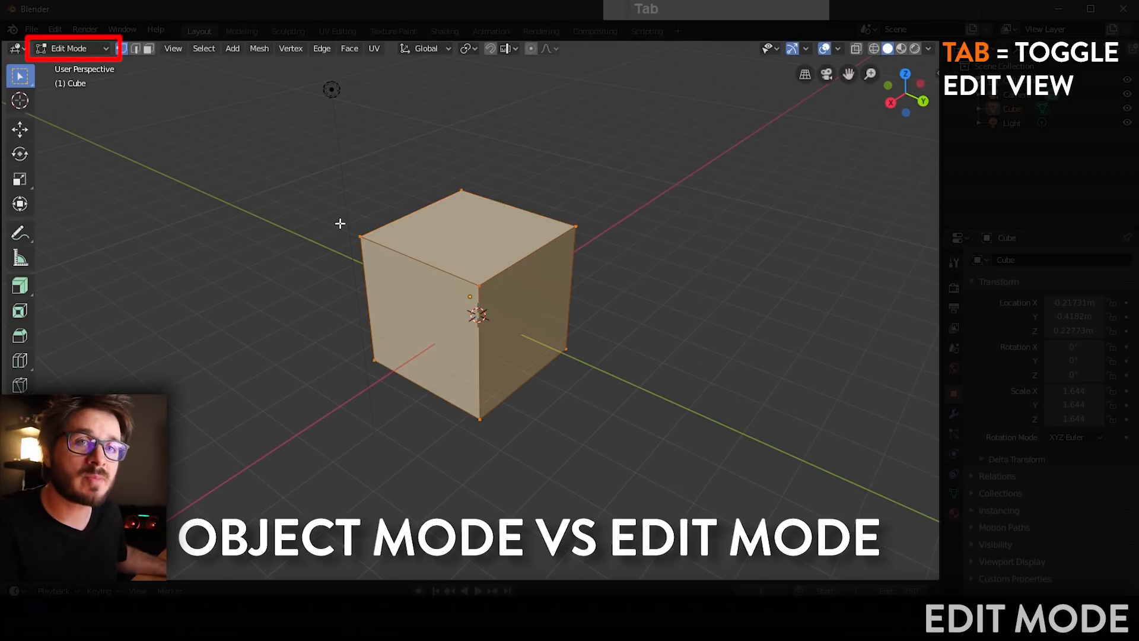
pyautogui.press('Tab')
pyautogui.press('Tab')
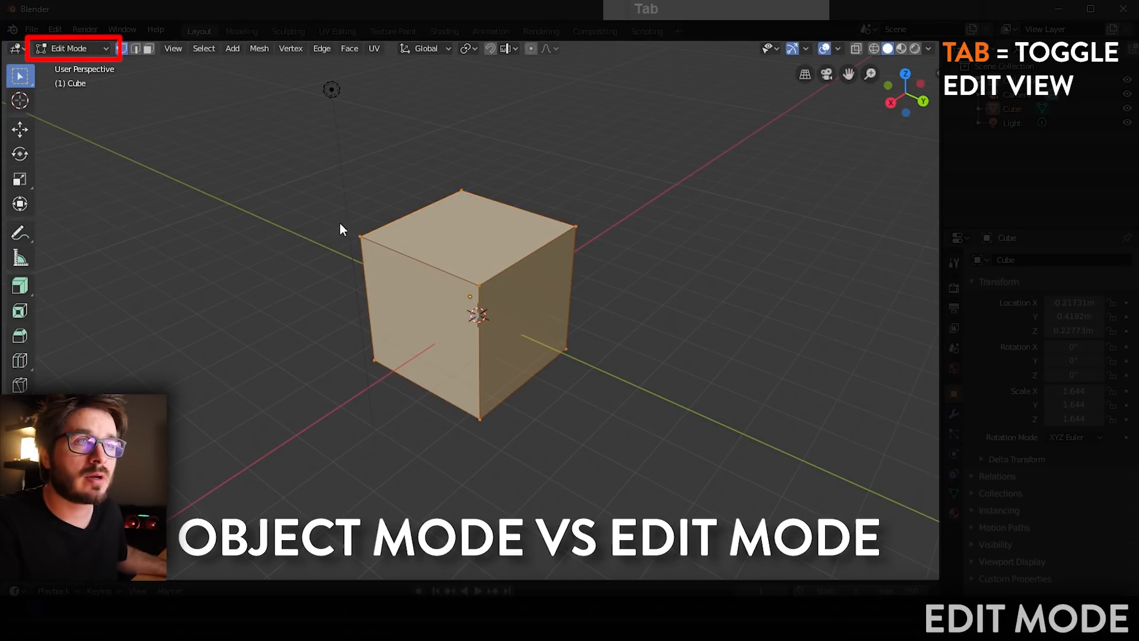
pyautogui.press('Tab')
pyautogui.press('Tab')
pyautogui.press('Tab')
pyautogui.press('Tab')
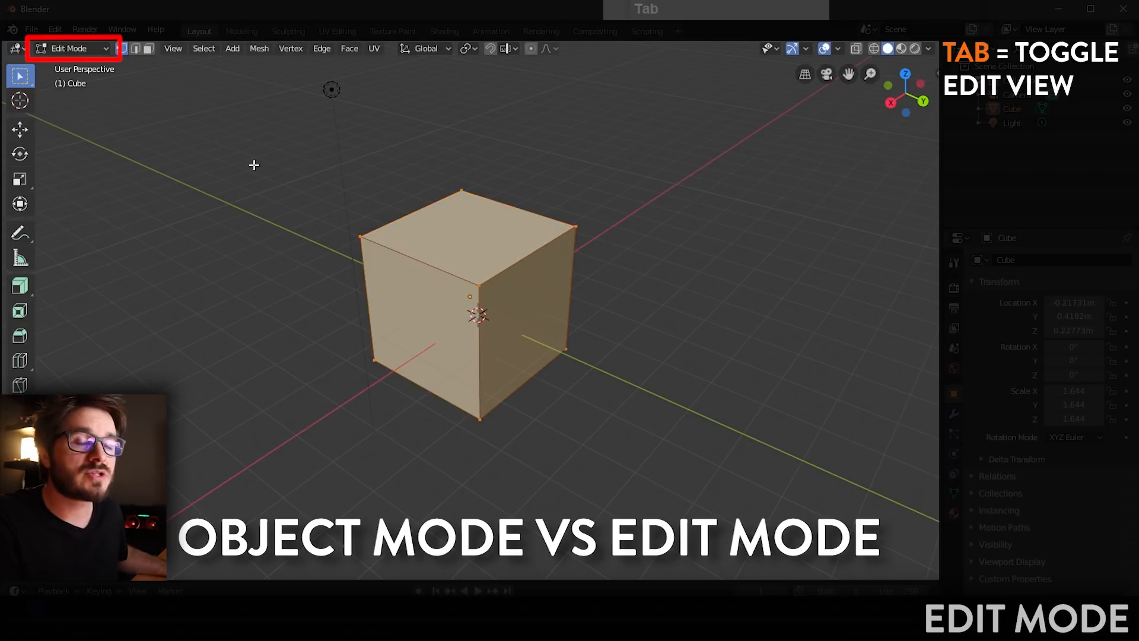
pyautogui.press('Tab')
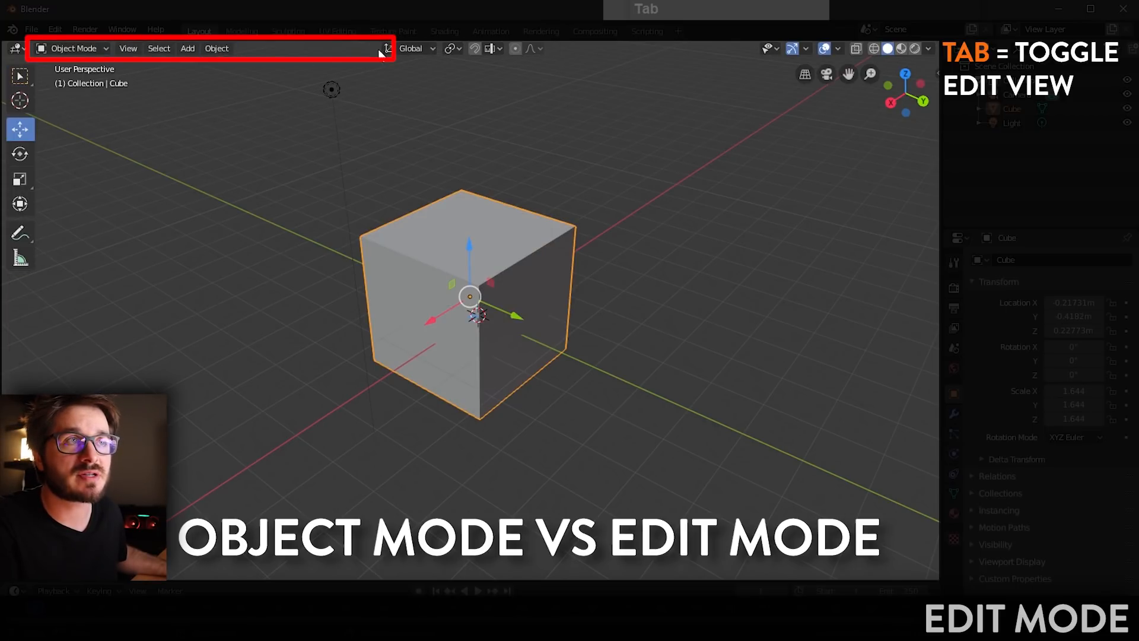
pyautogui.press('Tab')
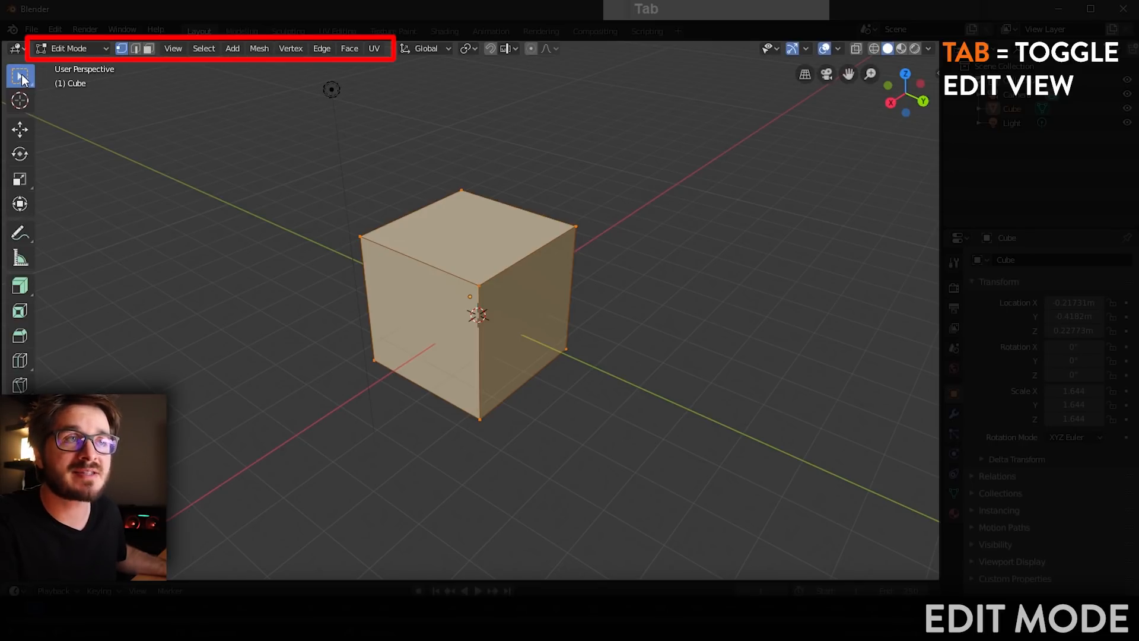
# Step: Box-select all of the cube's vertices, and reduce the selection to the two vertices of the far-left top edge
pyautogui.click(659, 243)
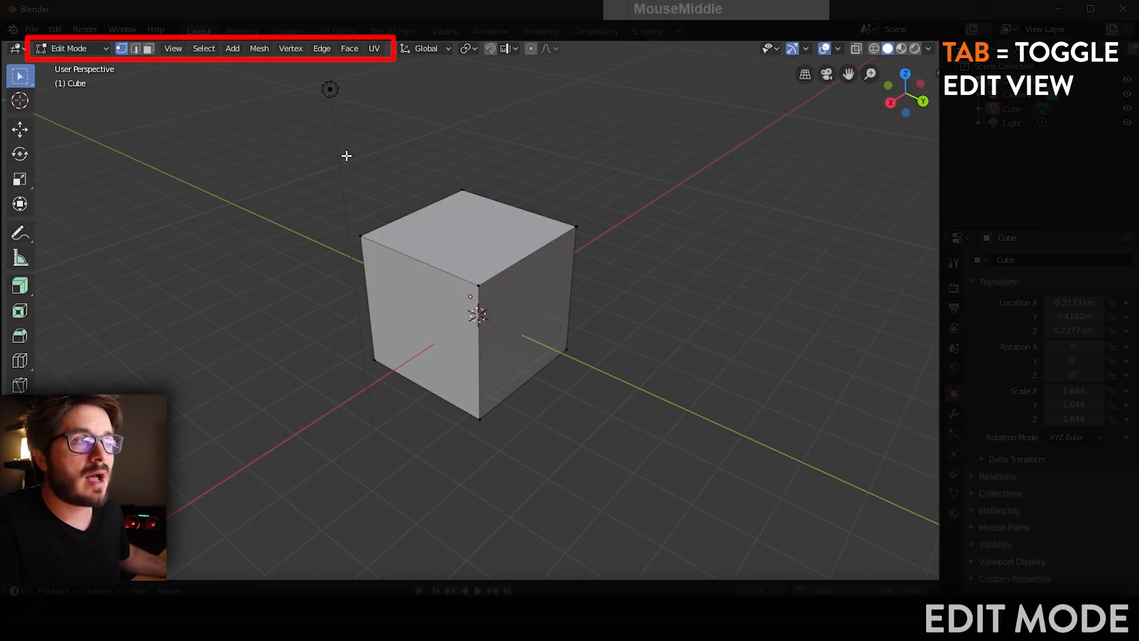
pyautogui.moveTo(259, 140); pyautogui.dragTo(694, 449)
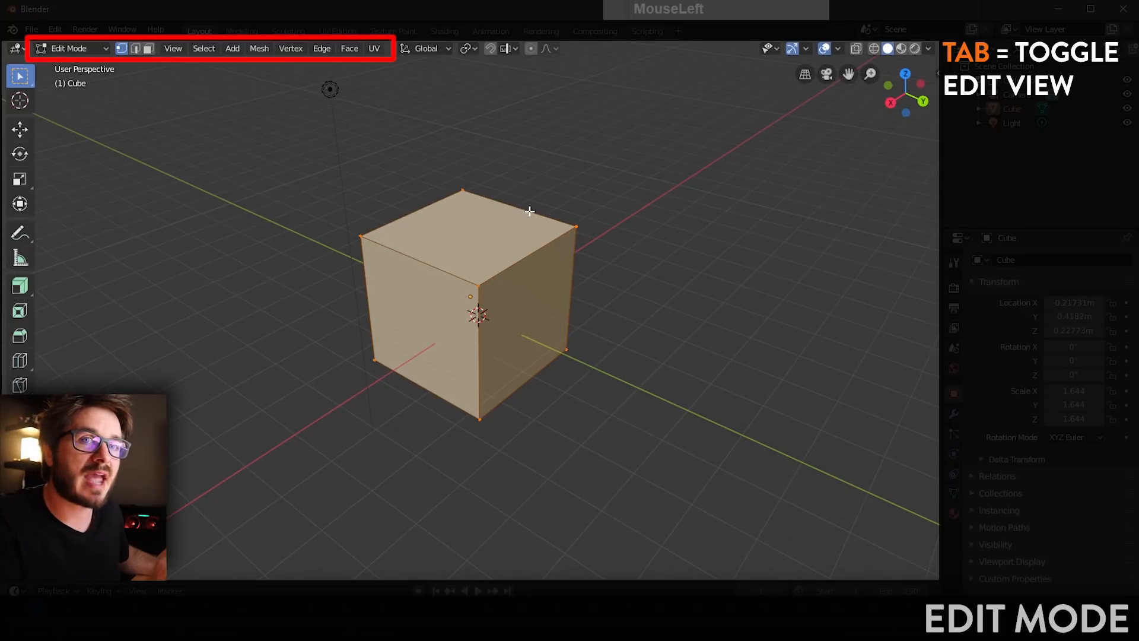
pyautogui.moveTo(312, 217); pyautogui.dragTo(412, 250)
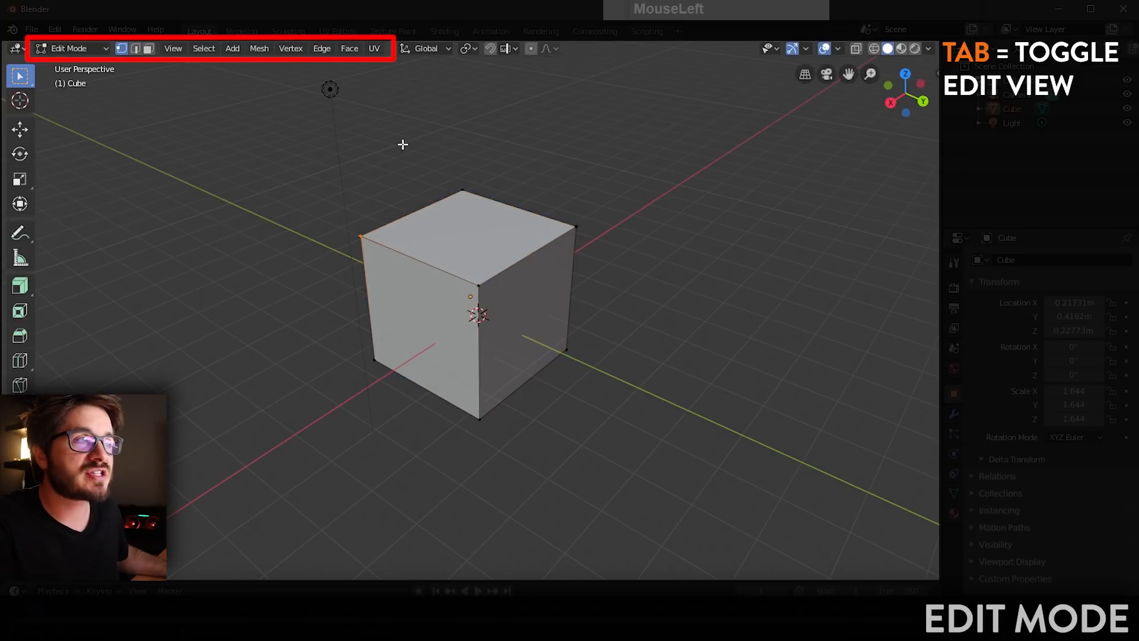
pyautogui.moveTo(403, 145); pyautogui.dragTo(504, 235)
pyautogui.keyDown('shift'); pyautogui.moveTo(315, 186); pyautogui.dragTo(438, 259); pyautogui.keyUp('shift')
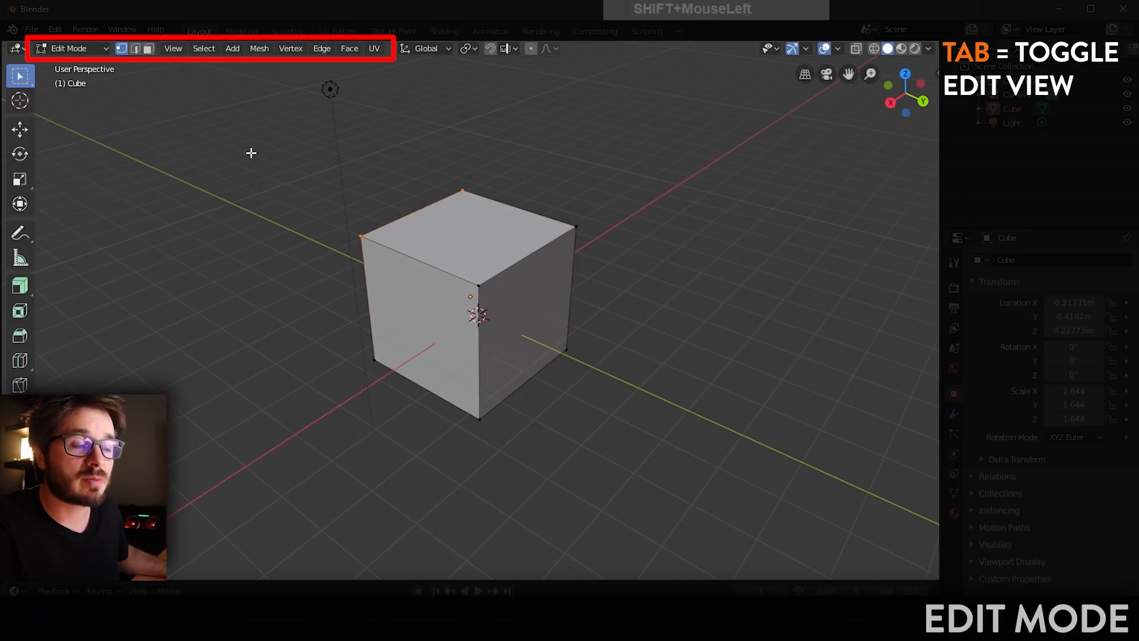
# Step: Raise the far-left top edge's two vertices along Z with the Move tool, and do the same for the opposite top edge
pyautogui.press('g')
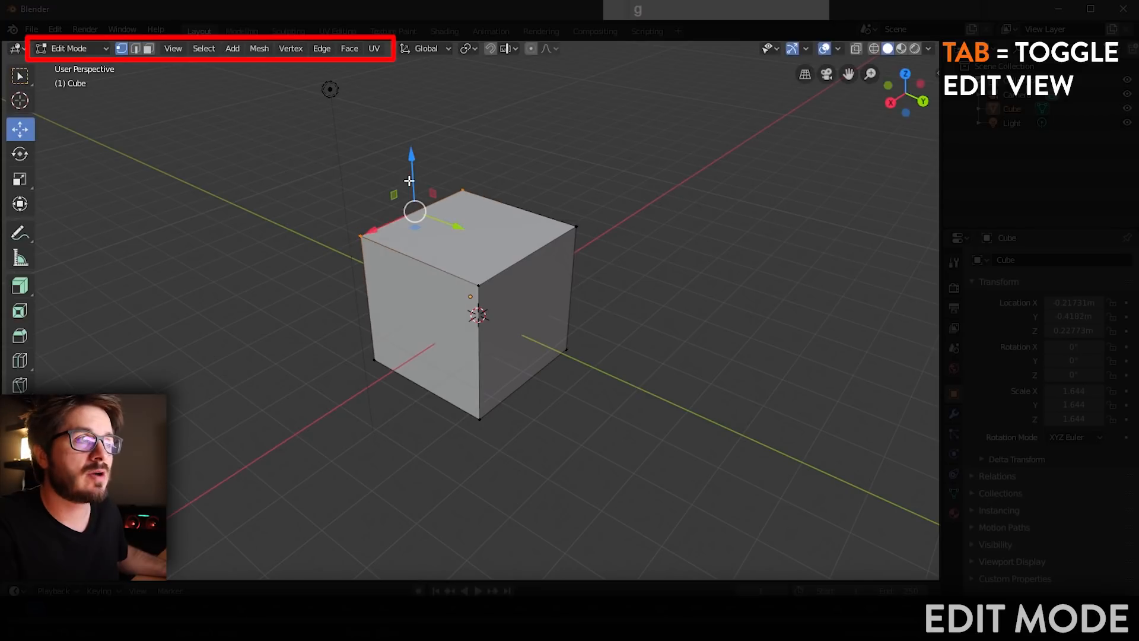
pyautogui.moveTo(411, 179)
pyautogui.mouseDown()
pyautogui.moveTo(413, 124)
pyautogui.moveTo(421, 173)
pyautogui.mouseUp()
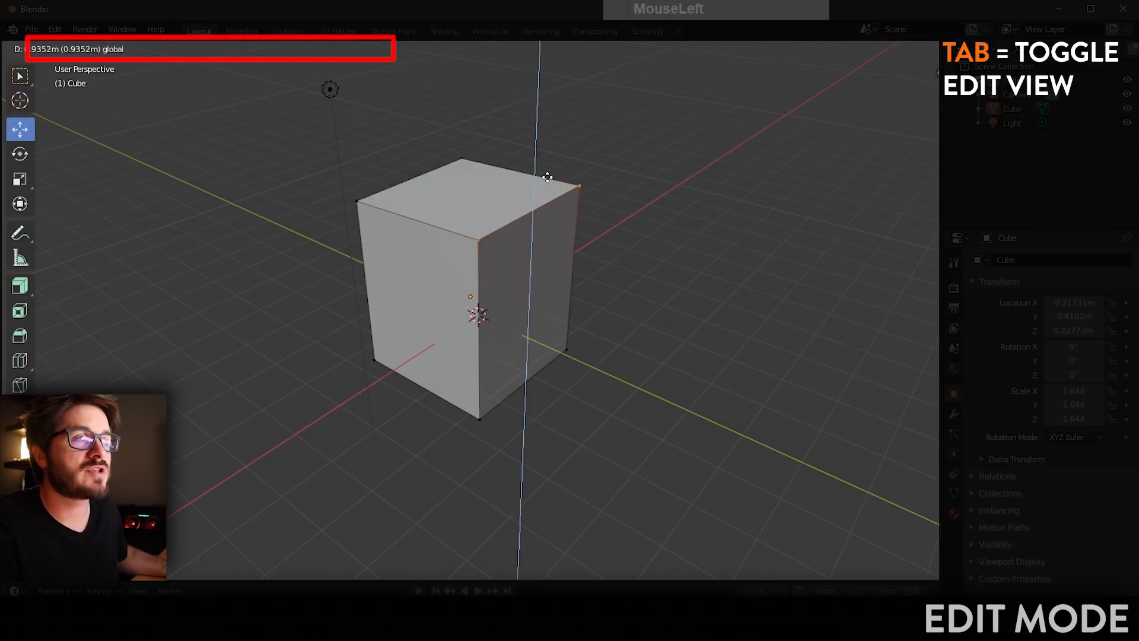
pyautogui.moveTo(547, 177); pyautogui.dragTo(551, 185)
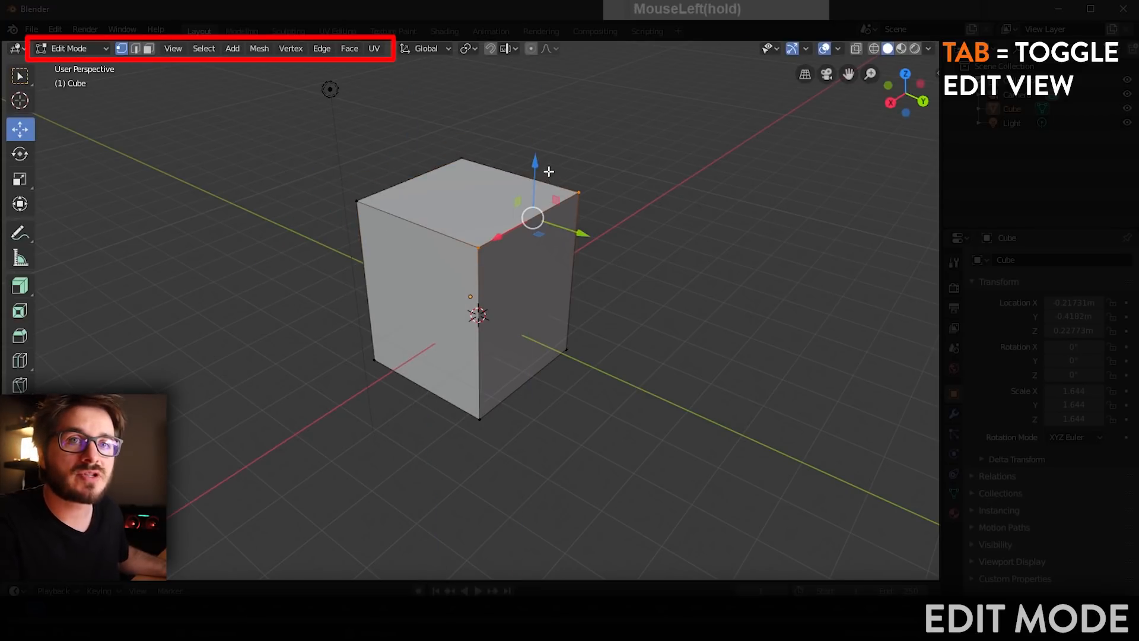
# Step: Switch the reshaped cube to Object Mode and return it to Edit Mode
pyautogui.press('Tab')
pyautogui.click(91, 49)
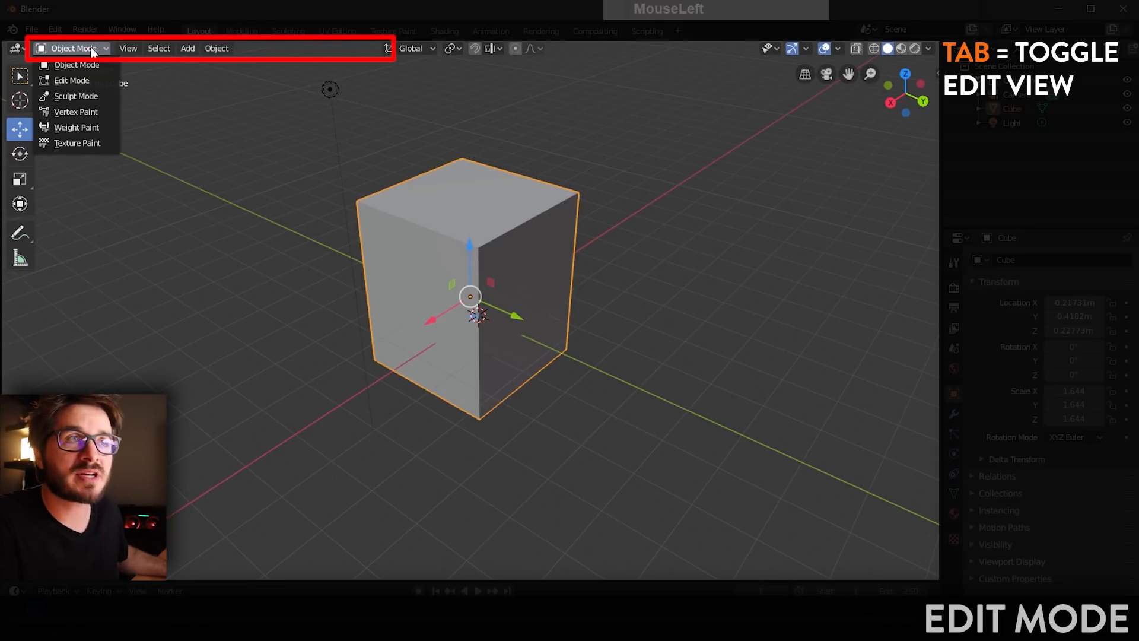
pyautogui.click(91, 78)
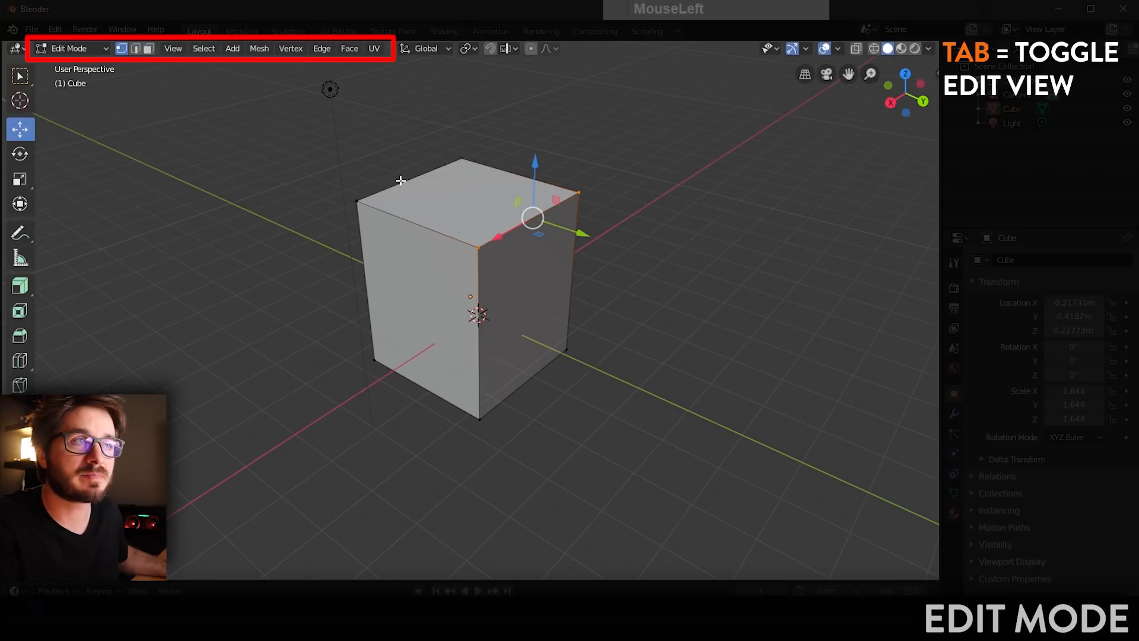
# Step: Activate the Select Box tool in edge selection mode and box-select edges around the cube's upper left corner
pyautogui.hotkey('ctrl', 'z')
pyautogui.press('w')
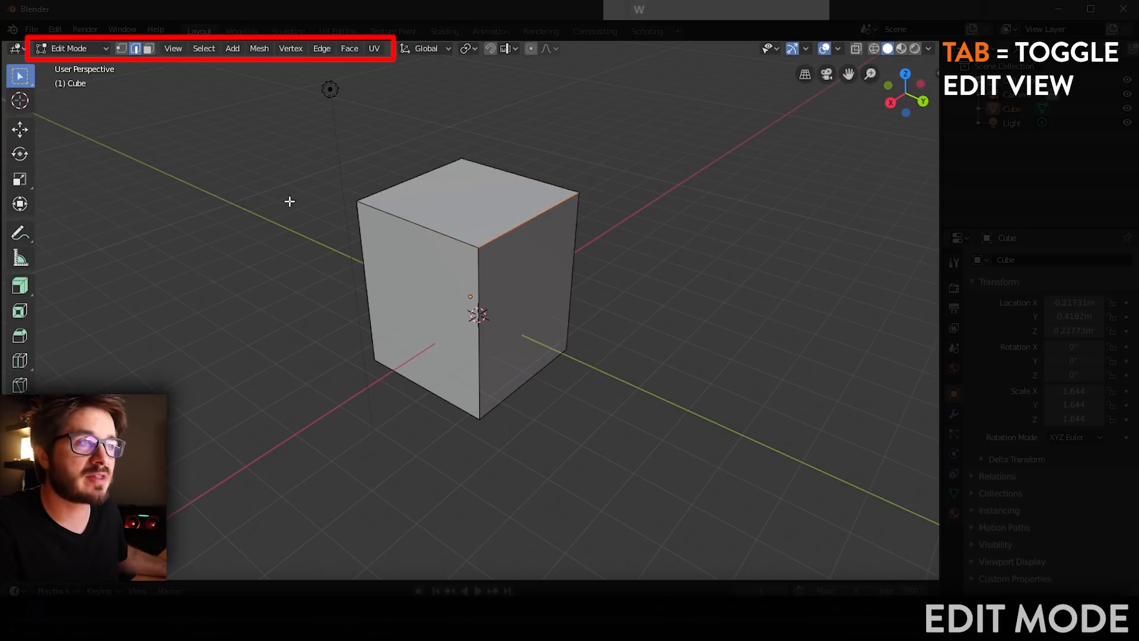
pyautogui.moveTo(265, 110); pyautogui.dragTo(427, 211)
pyautogui.moveTo(310, 142); pyautogui.dragTo(452, 326)
# Step: Change to face selection mode and select the cube's faces one at a time, ending with the left side face
pyautogui.click(149, 50)
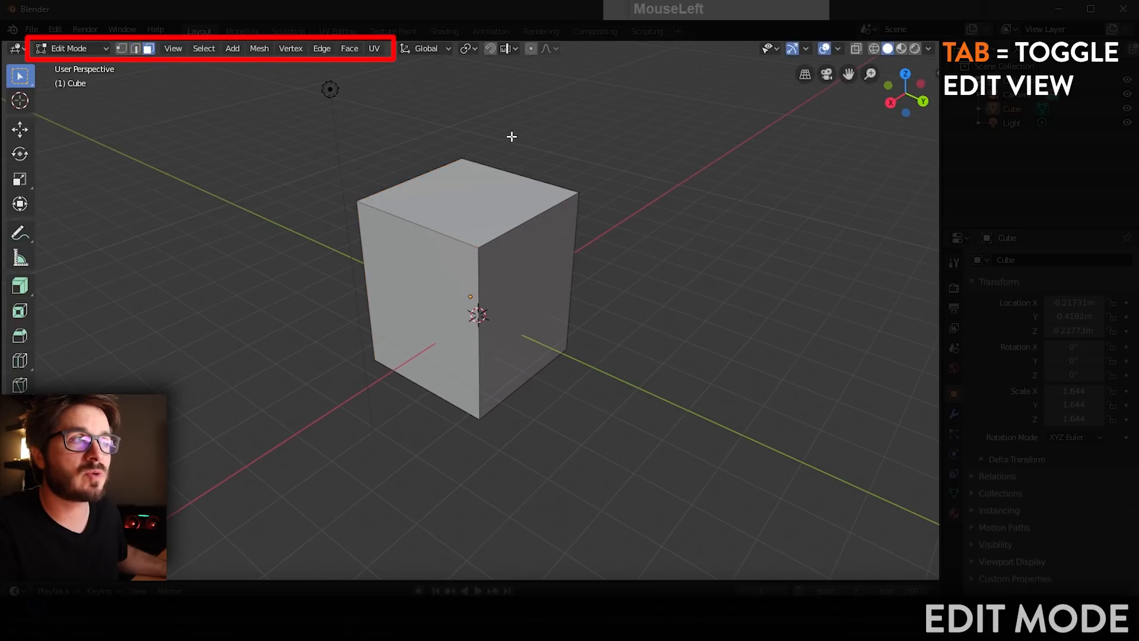
pyautogui.click(446, 203)
pyautogui.click(397, 256)
pyautogui.click(534, 290)
pyautogui.click(392, 249)
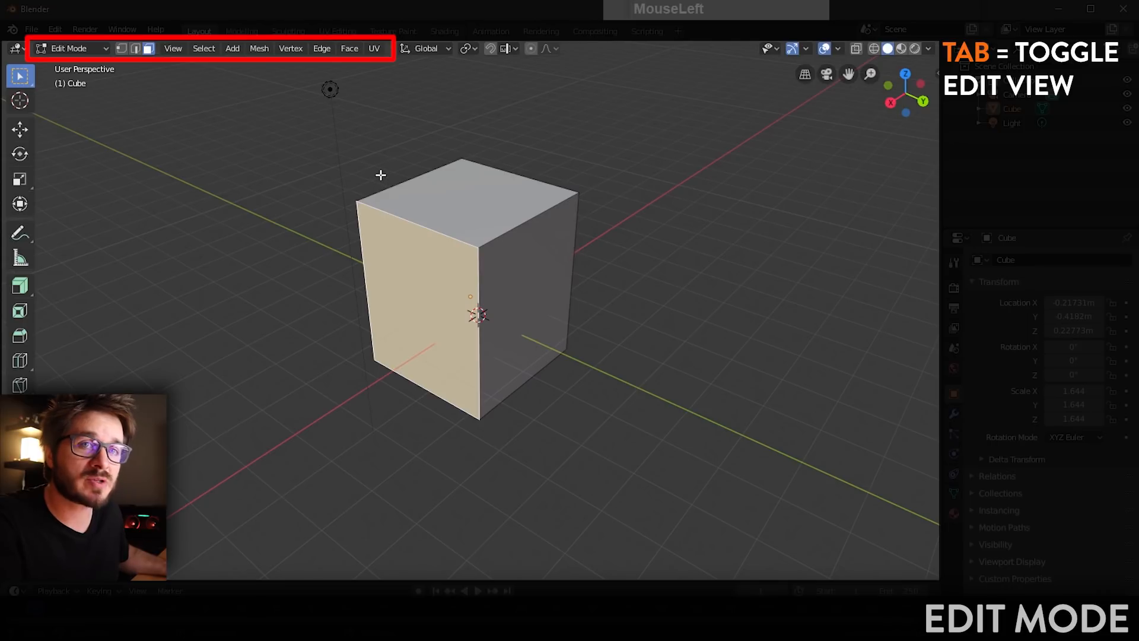
# Step: Cycle through vertex, edge and face selection modes, box-selecting parts of the cube in each and ending in face mode
pyautogui.press('1')
pyautogui.press('2')
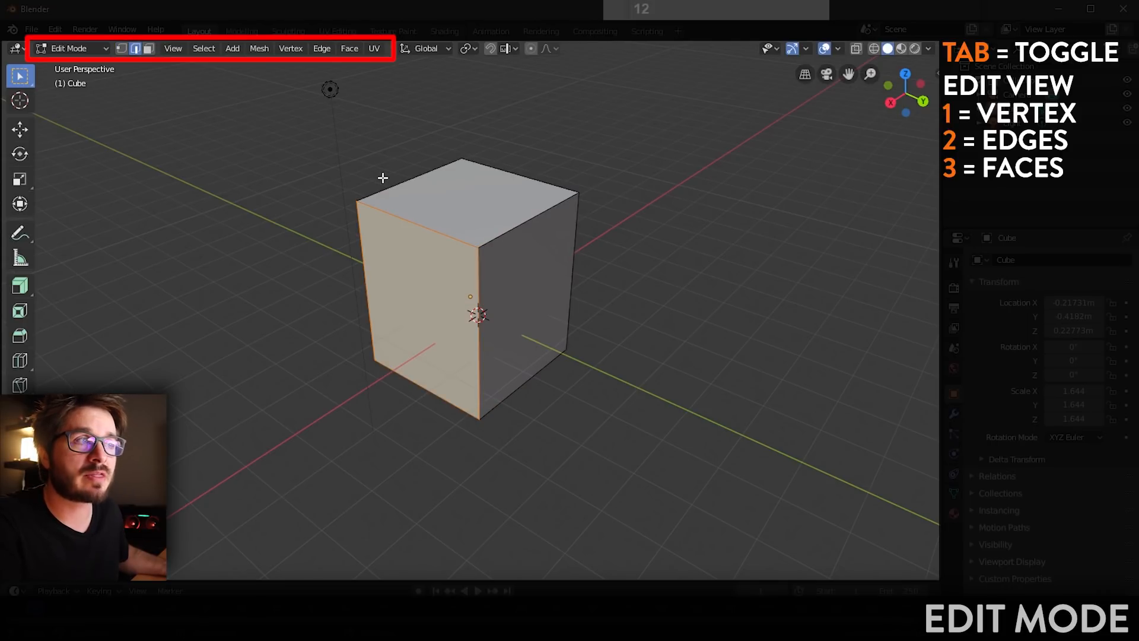
pyautogui.press('3')
pyautogui.press('1')
pyautogui.moveTo(302, 150); pyautogui.dragTo(586, 298)
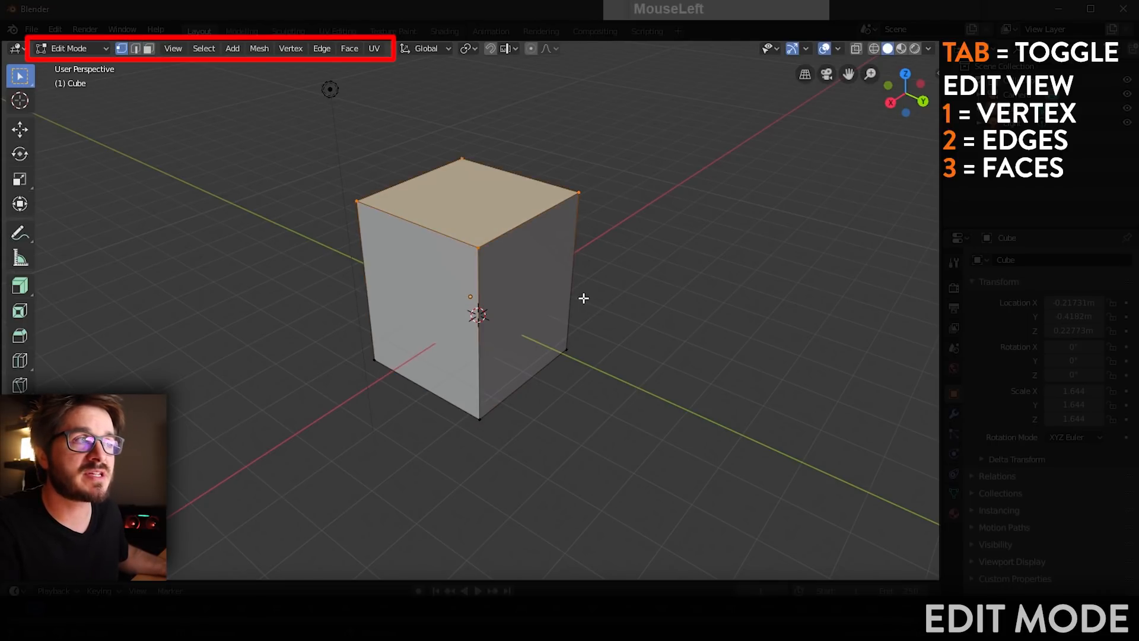
pyautogui.press('2')
pyautogui.moveTo(503, 112); pyautogui.dragTo(290, 231)
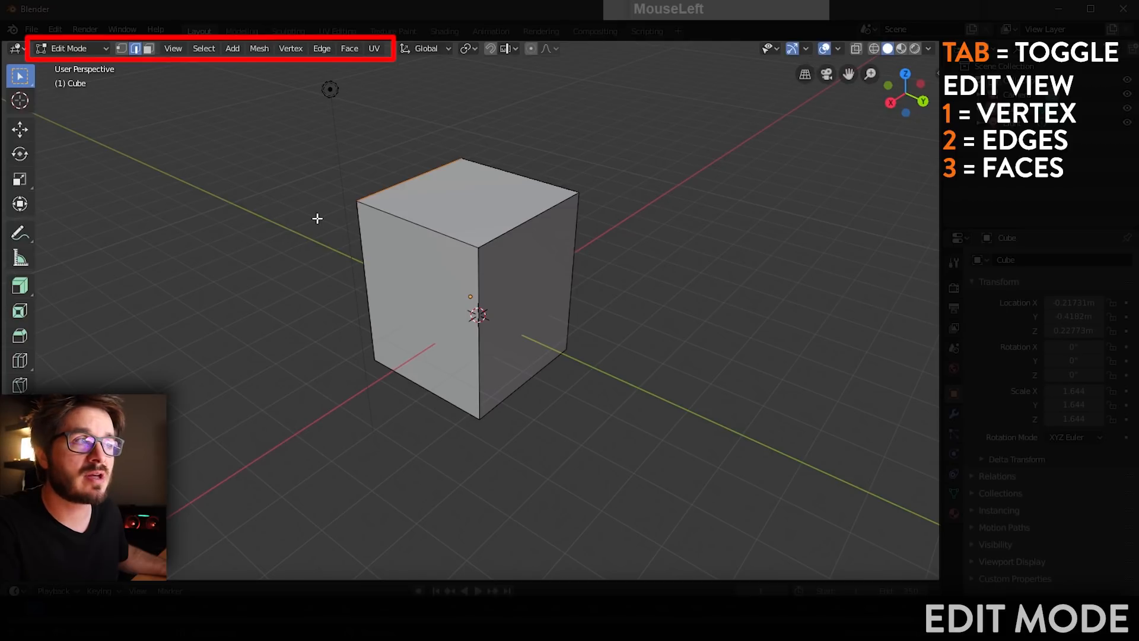
pyautogui.press('3')
pyautogui.moveTo(287, 133); pyautogui.dragTo(504, 301)
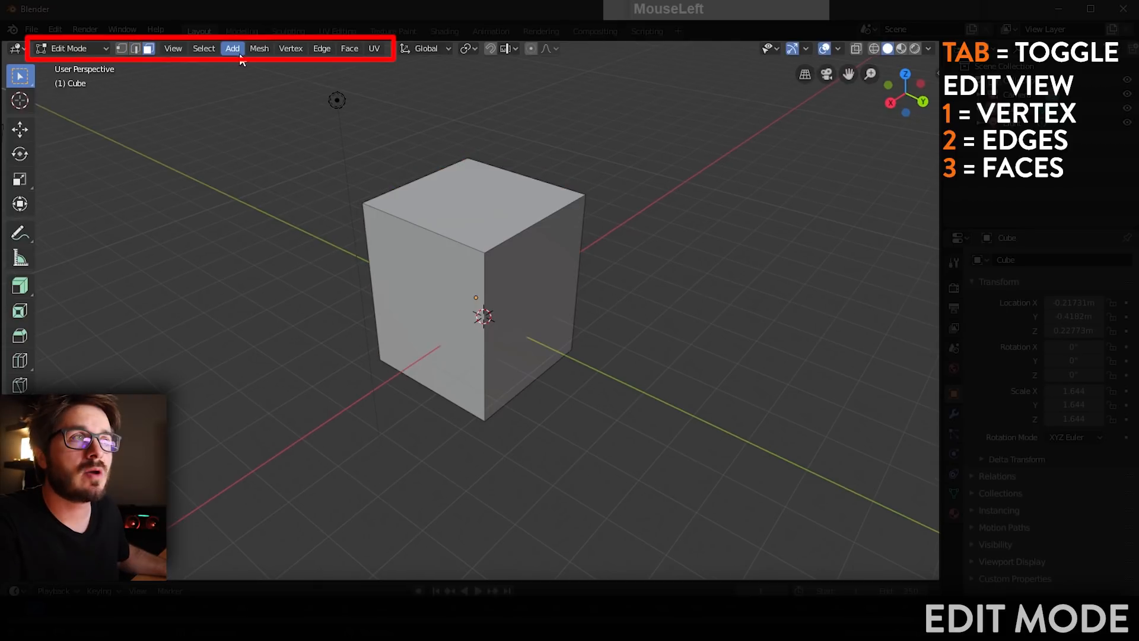
pyautogui.click(238, 54)
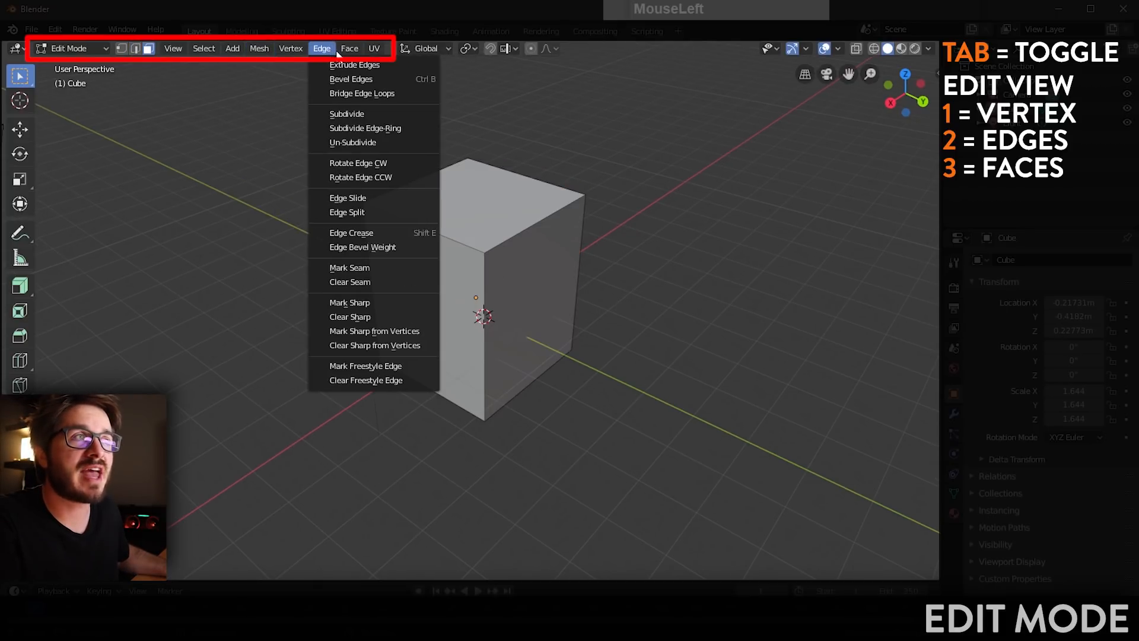
pyautogui.moveTo(345, 52)
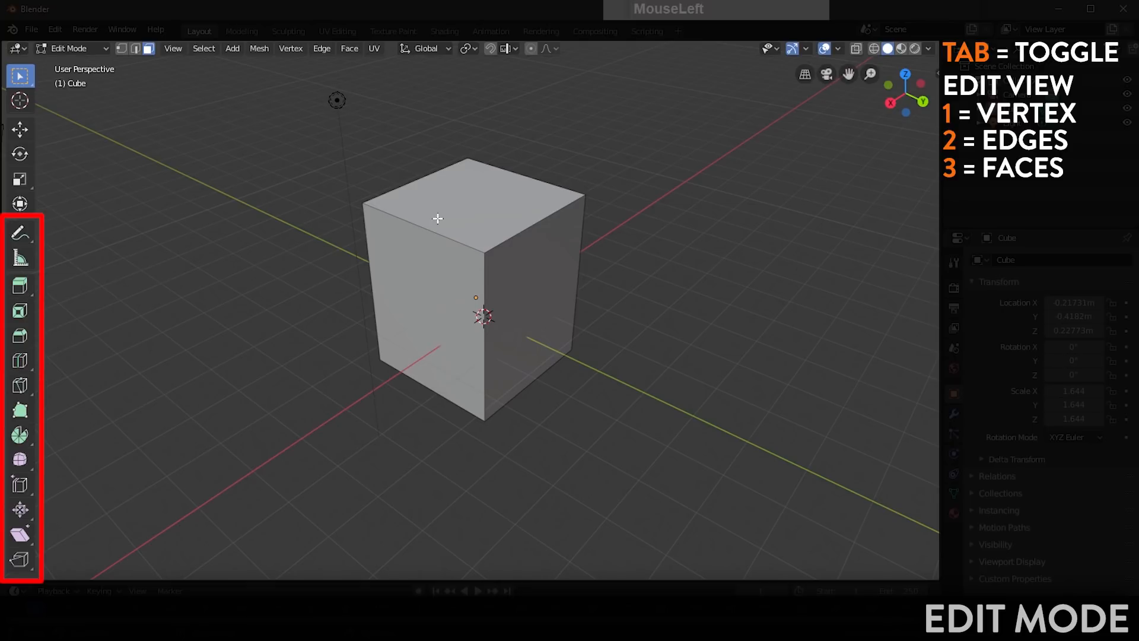
# Step: Select the cube's top face in face selection mode and extrude it upward with Extrude Region to form a taller block
pyautogui.click(433, 217)
pyautogui.click(414, 277)
pyautogui.click(448, 219)
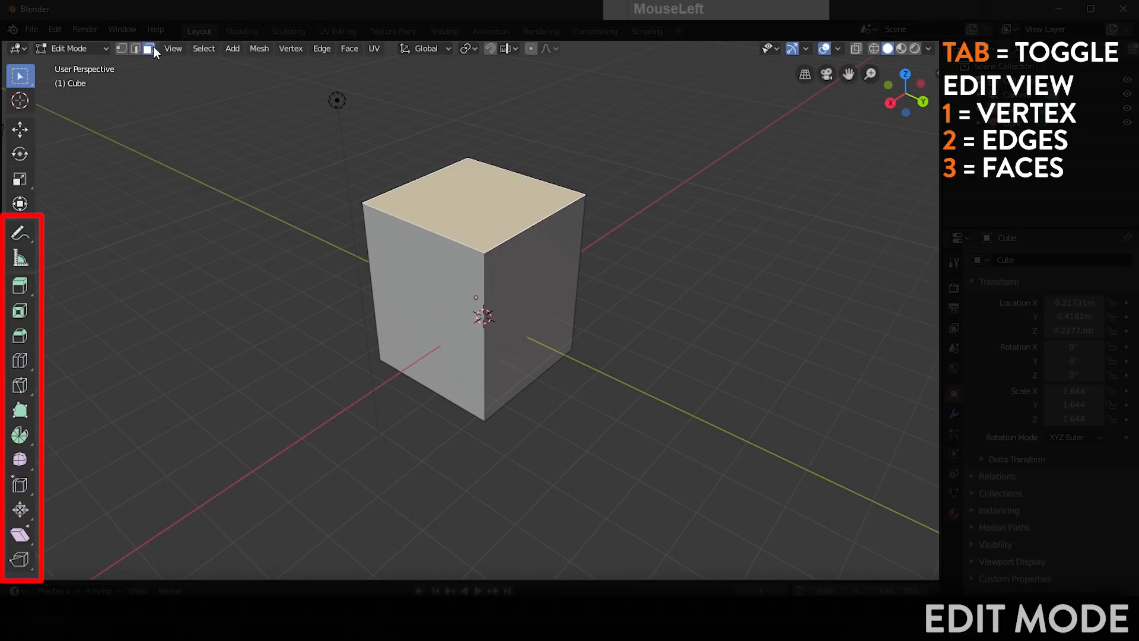
pyautogui.press('3')
pyautogui.press('3')
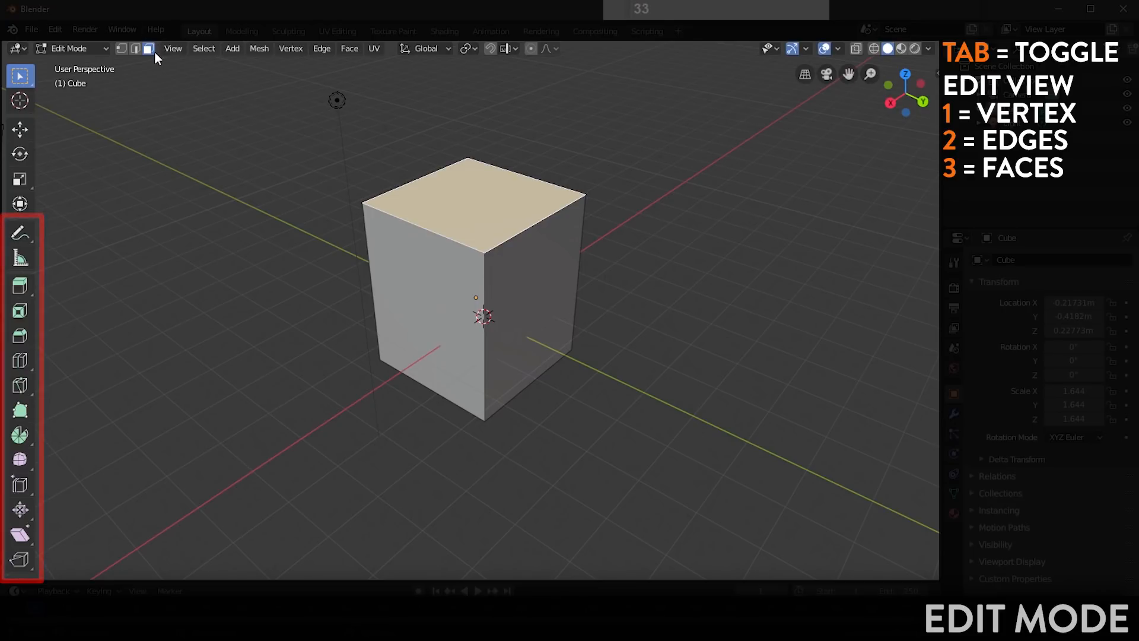
pyautogui.click(447, 201)
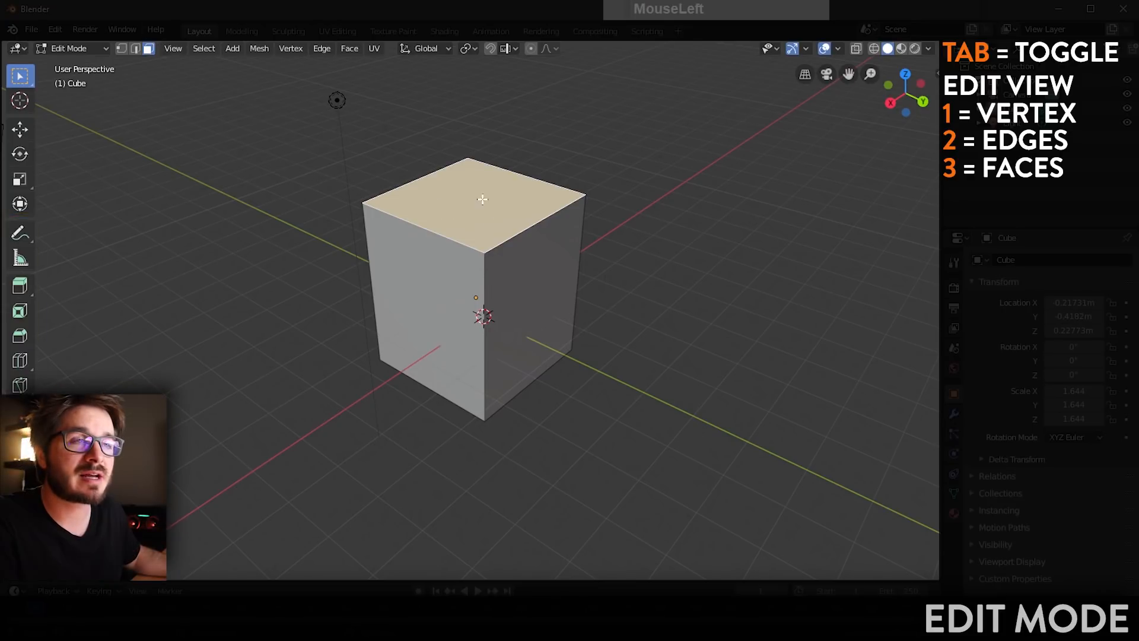
pyautogui.click(24, 288)
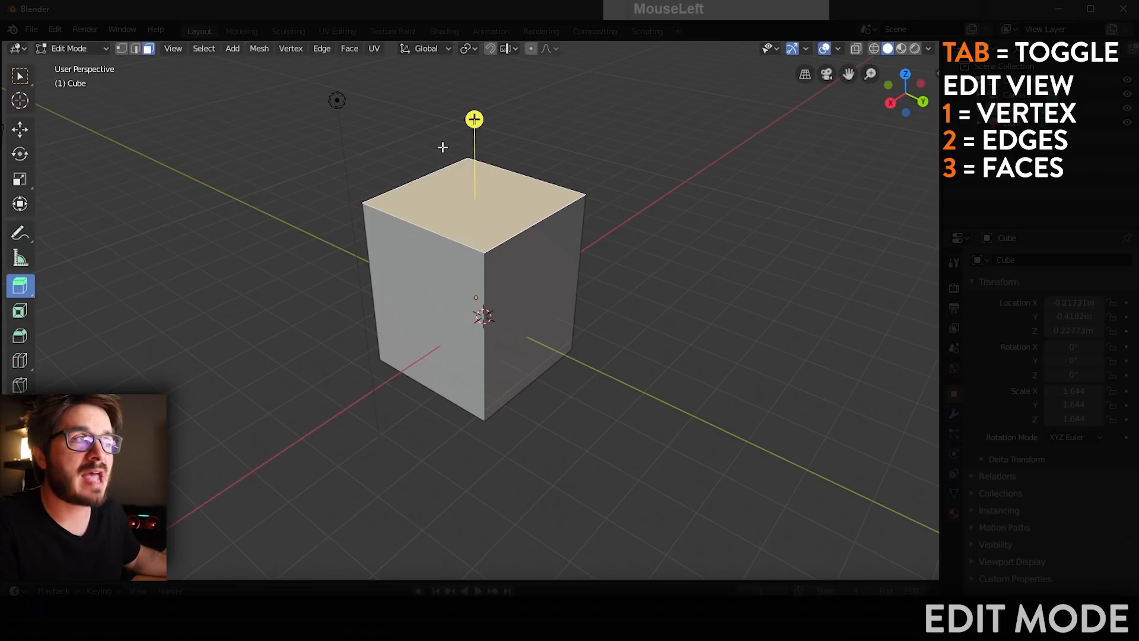
pyautogui.moveTo(474, 119); pyautogui.dragTo(472, 571)
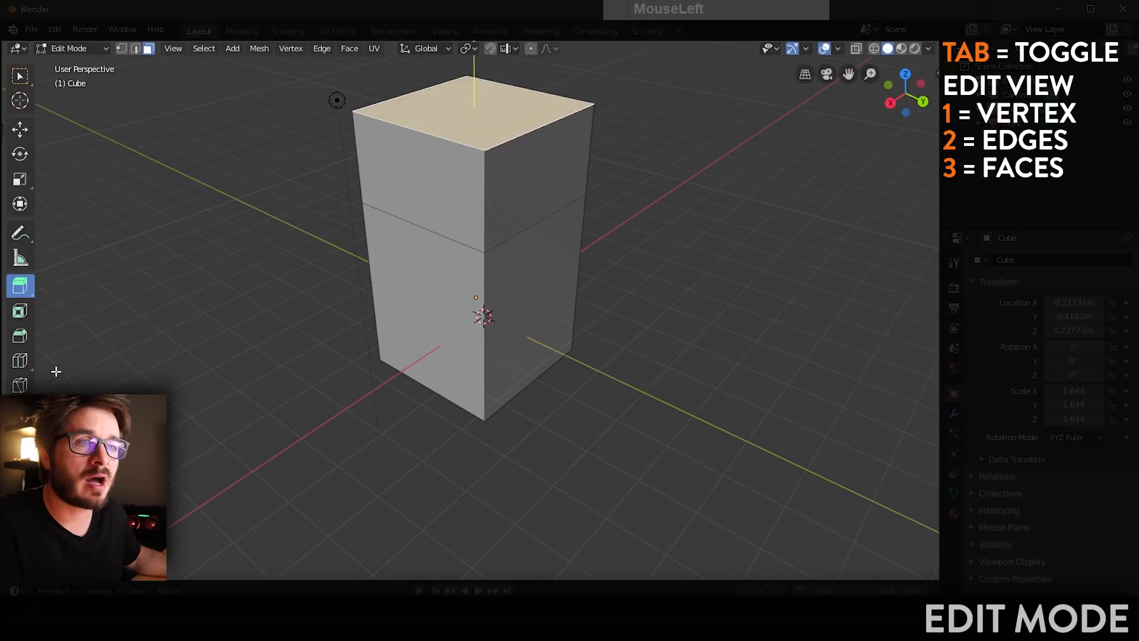
# Step: Add two loop cuts to the block: one running vertically through its middle and one horizontally around its lower section
pyautogui.click(22, 362)
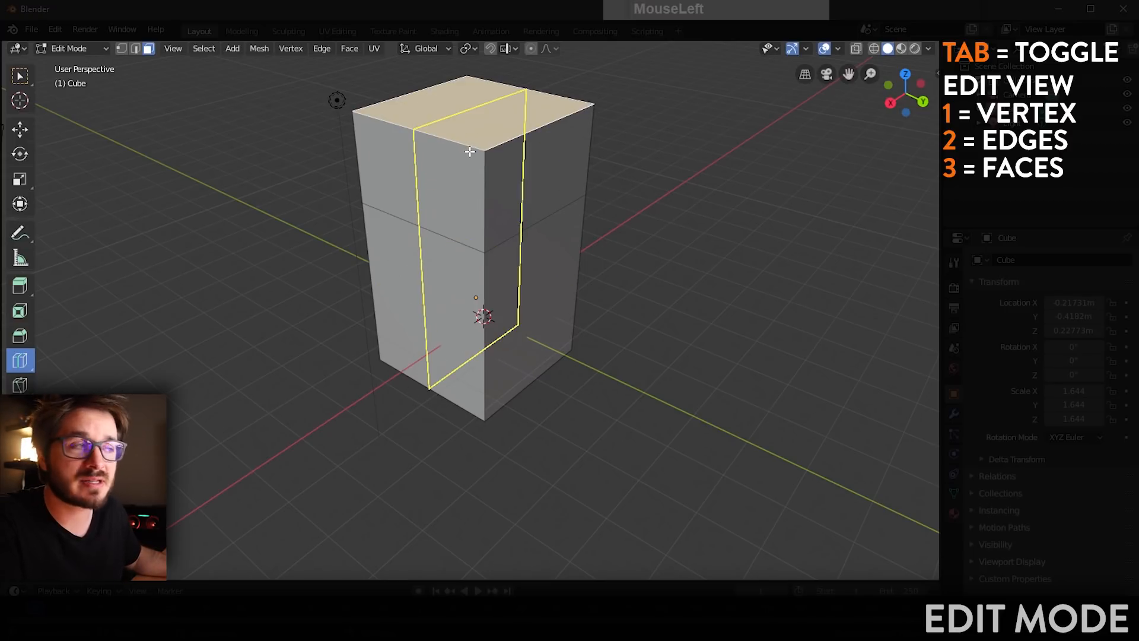
pyautogui.click(424, 378)
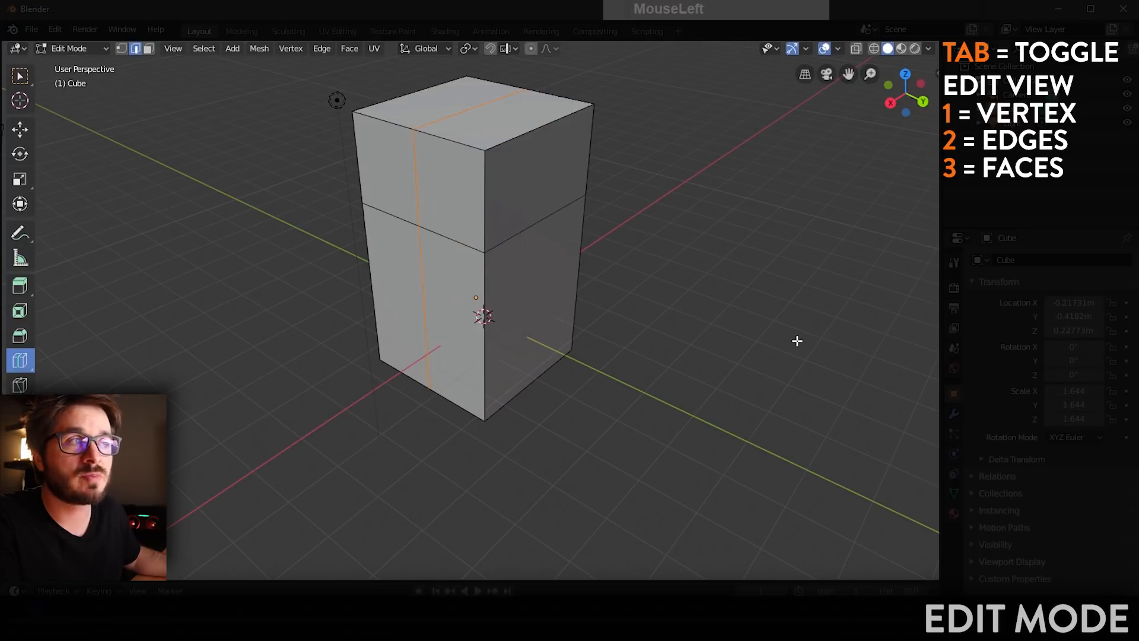
pyautogui.click(494, 311)
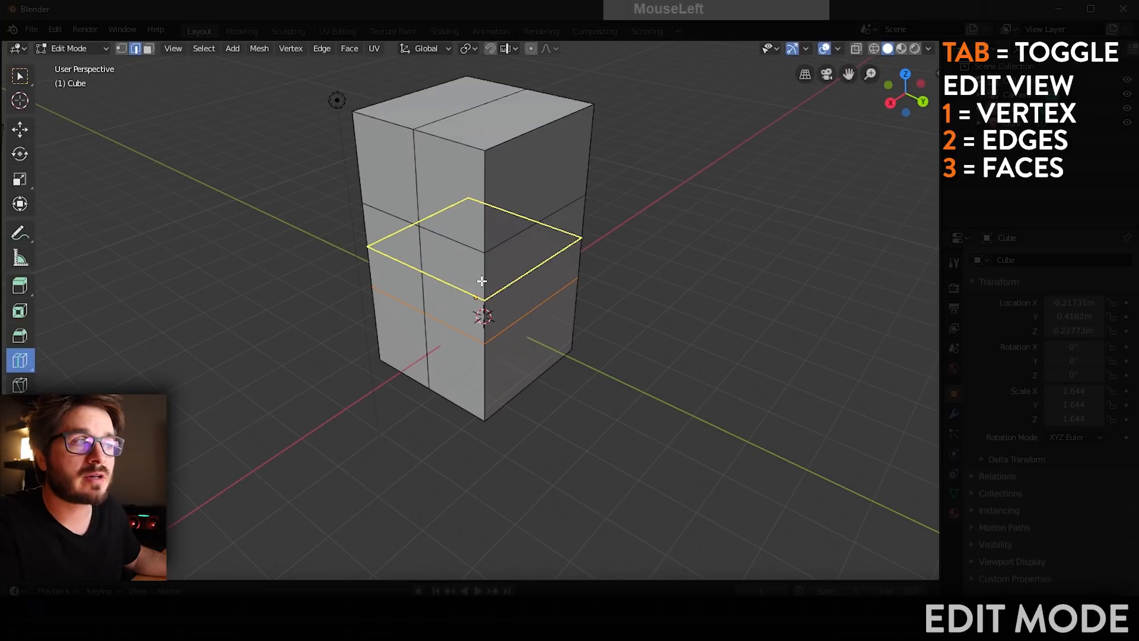
# Step: Add another horizontal loop cut just above the block's lower one, and delete the whole block in Object Mode
pyautogui.moveTo(482, 281)
pyautogui.mouseDown()
pyautogui.moveTo(483, 312)
pyautogui.moveTo(474, 249)
pyautogui.moveTo(484, 291)
pyautogui.mouseUp()
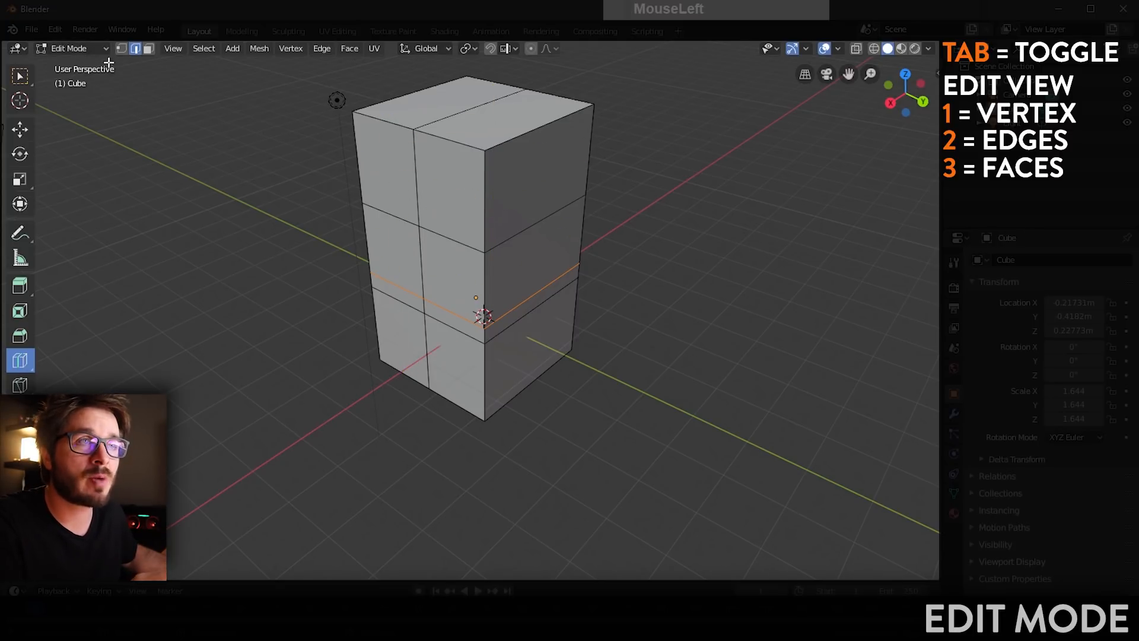
pyautogui.press('Tab')
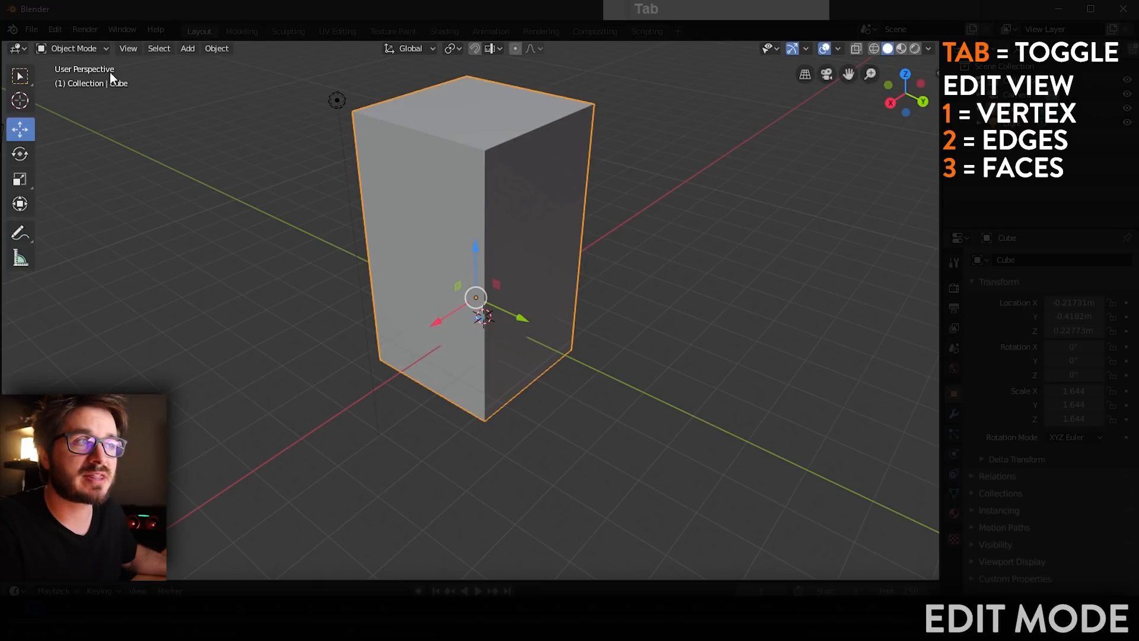
pyautogui.press('Delete')
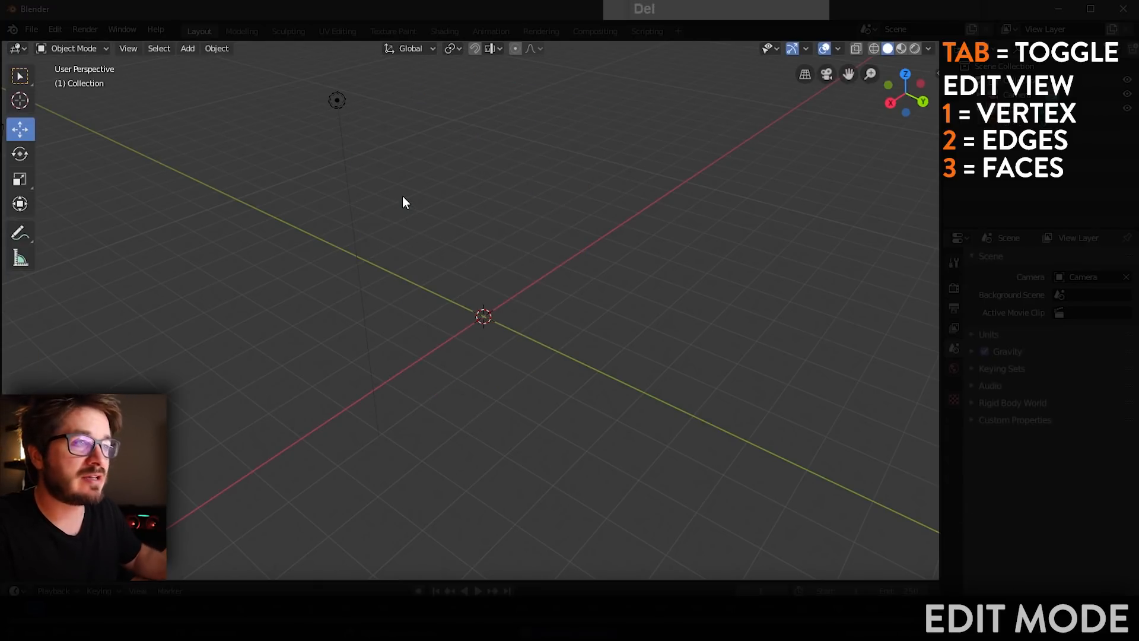
# Step: Add a cylinder mesh at the origin and set its vertex count to 12
pyautogui.click(252, 145)
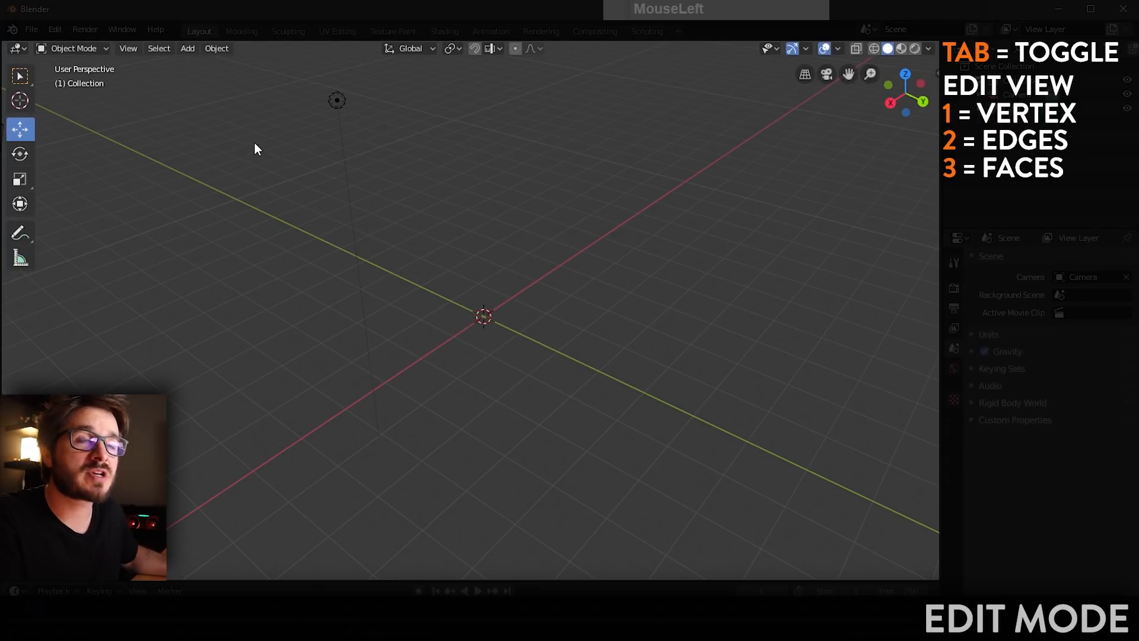
pyautogui.click(189, 50)
pyautogui.moveTo(189, 65)
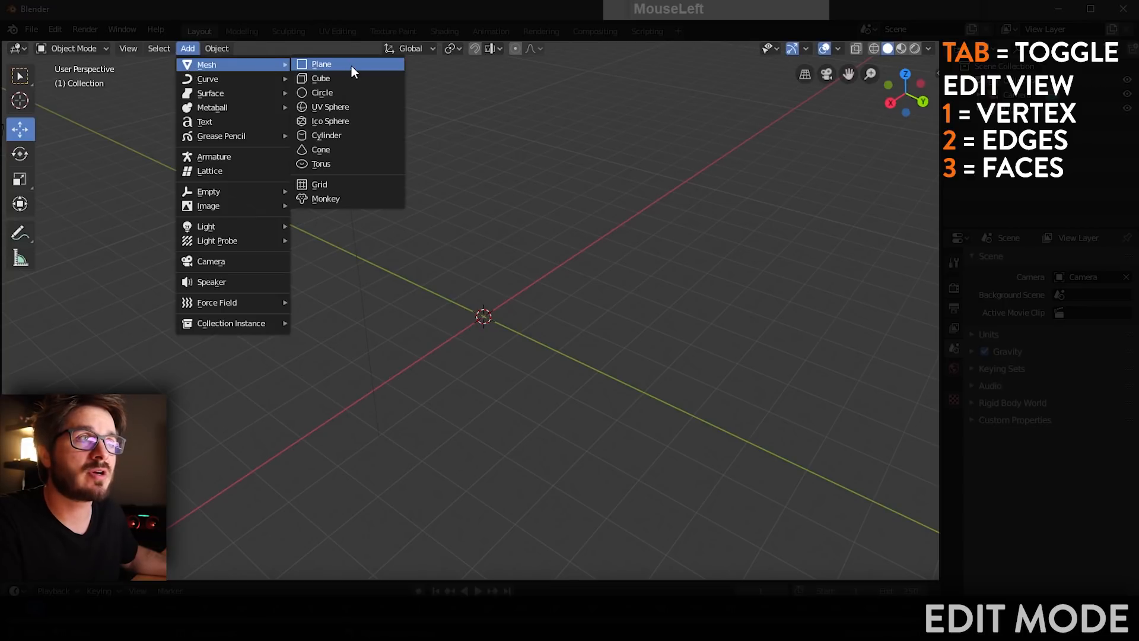
pyautogui.click(342, 135)
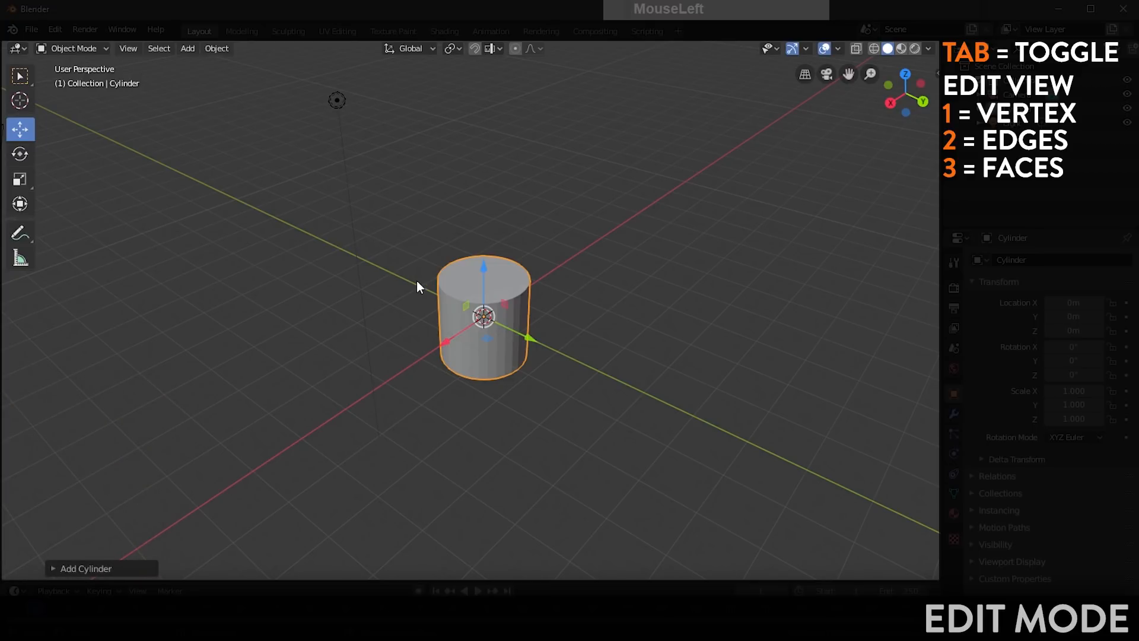
pyautogui.click(88, 567)
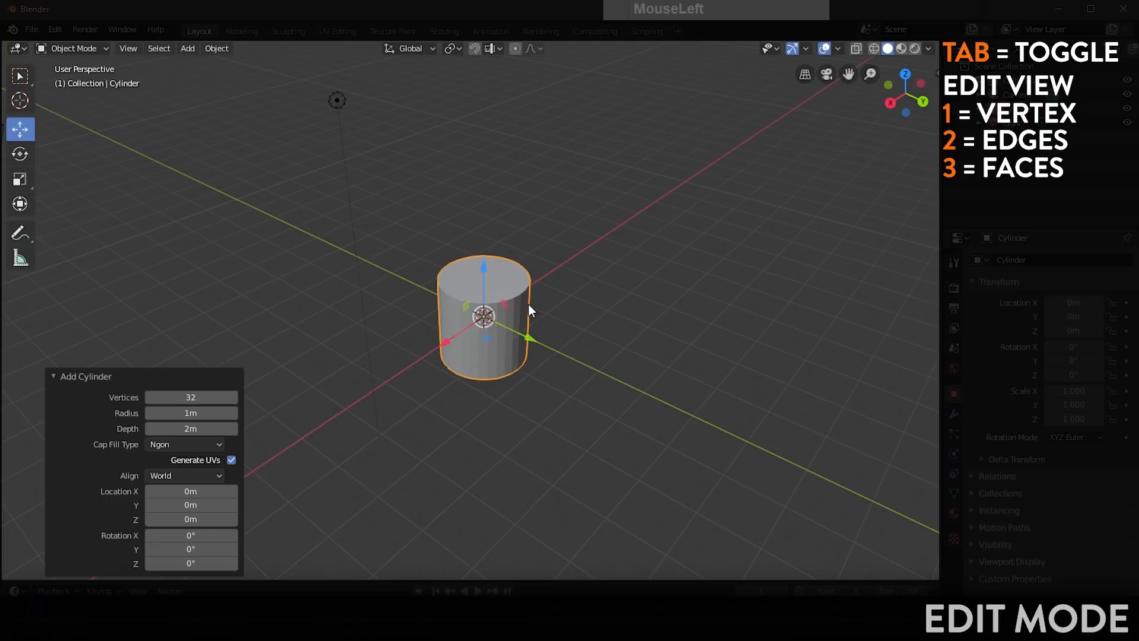
pyautogui.click(234, 398)
pyautogui.write('12')
pyautogui.press('Return')
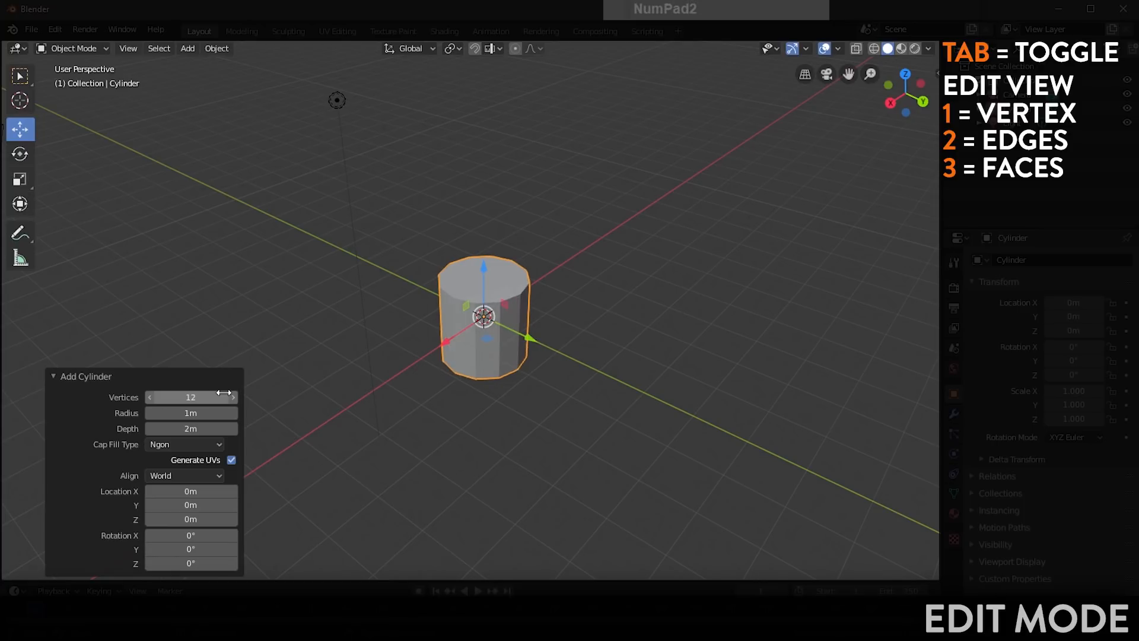
pyautogui.scroll(5, 504, 361)
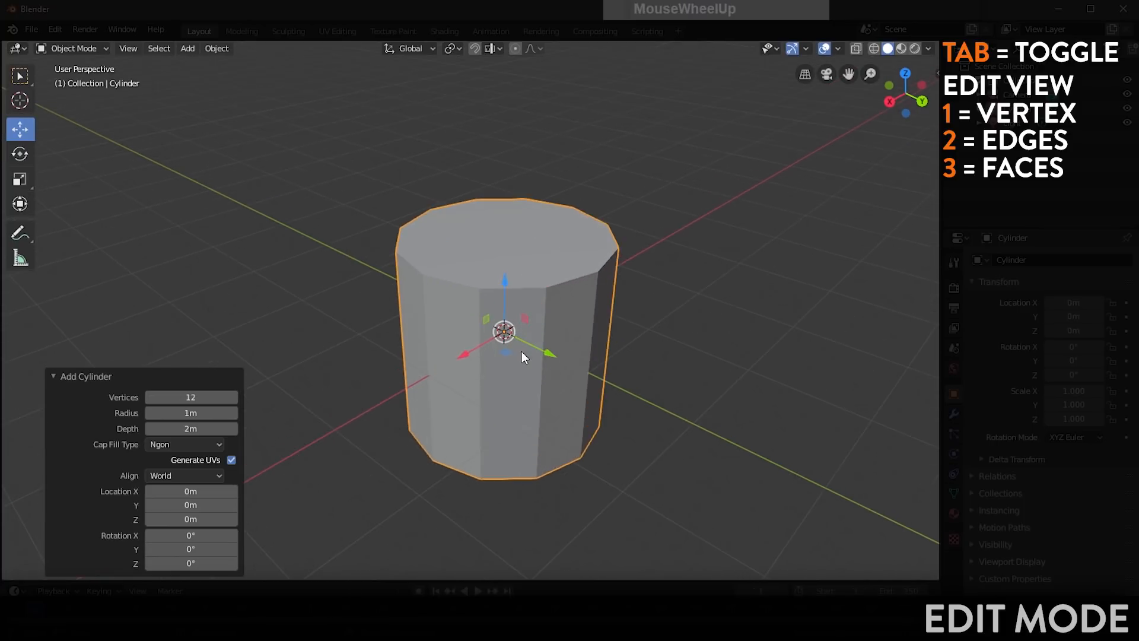
pyautogui.moveTo(521, 352); pyautogui.dragTo(619, 399, button='middle')
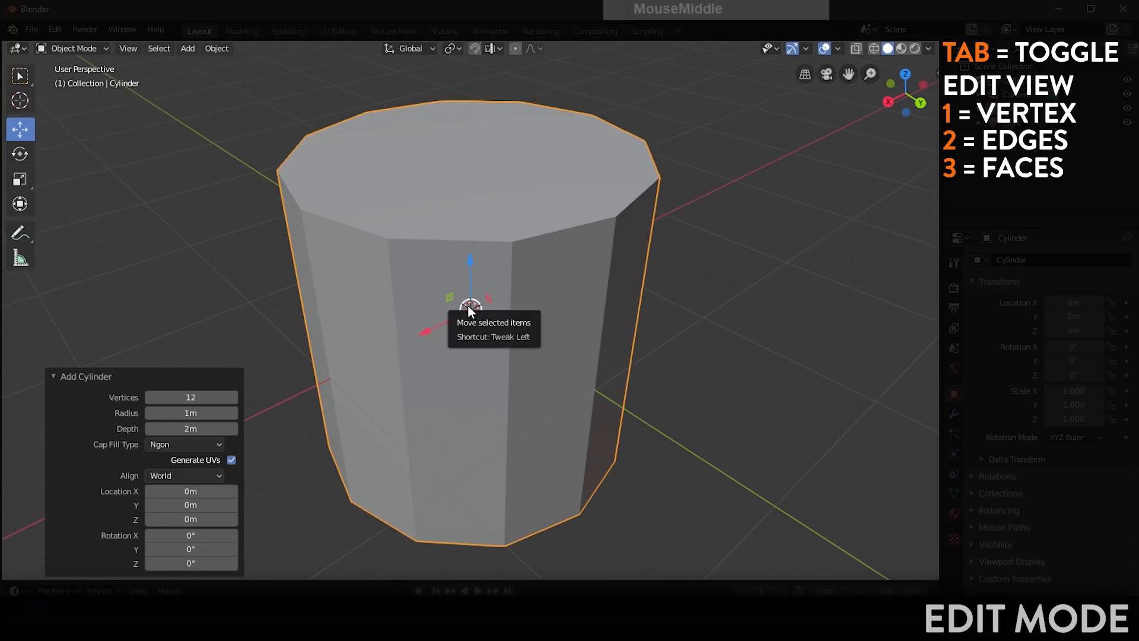
# Step: Try a vertex count of 25 on the cylinder, set it back to 12, and collapse the Add Cylinder settings
pyautogui.moveTo(234, 397); pyautogui.dragTo(183, 401)
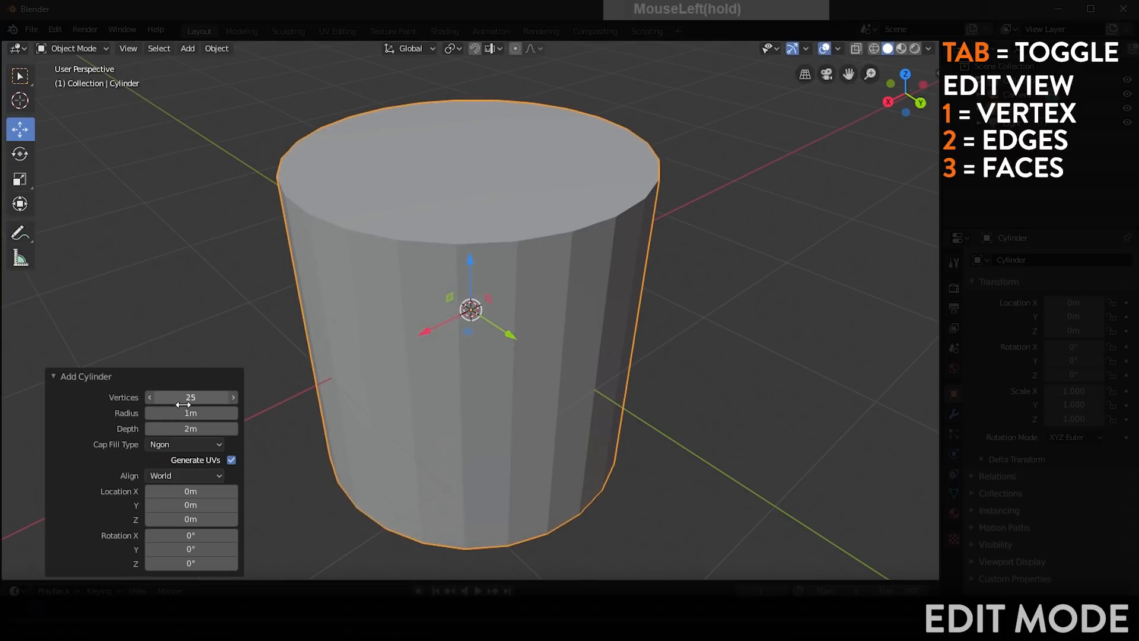
pyautogui.click(210, 404)
pyautogui.write('12')
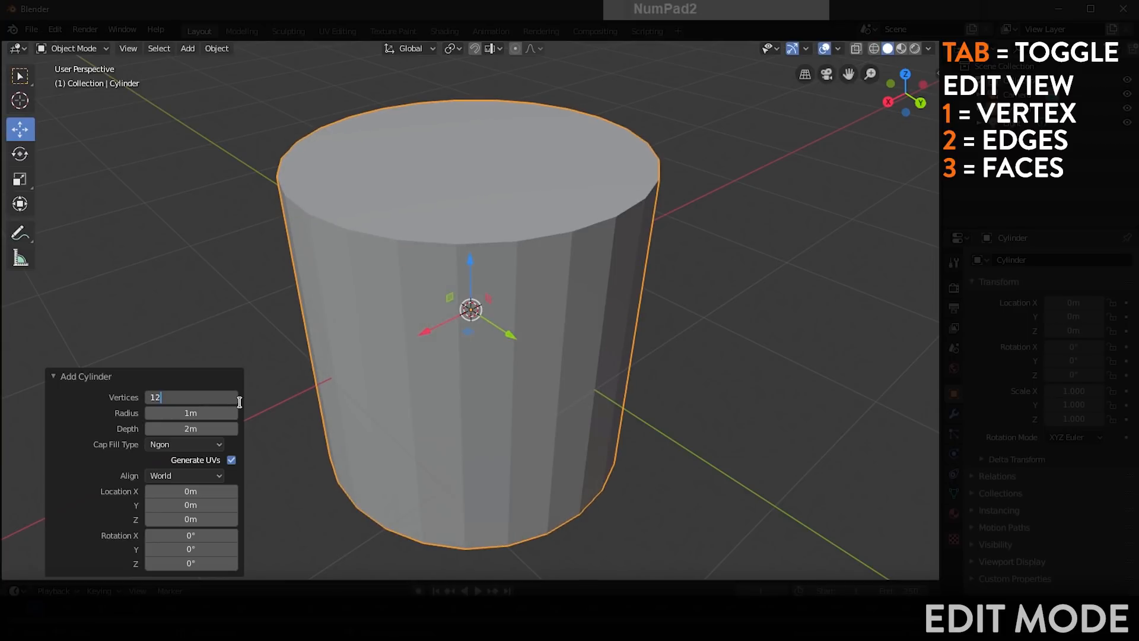
pyautogui.press('Return')
pyautogui.moveTo(240, 401); pyautogui.dragTo(103, 377, button='middle')
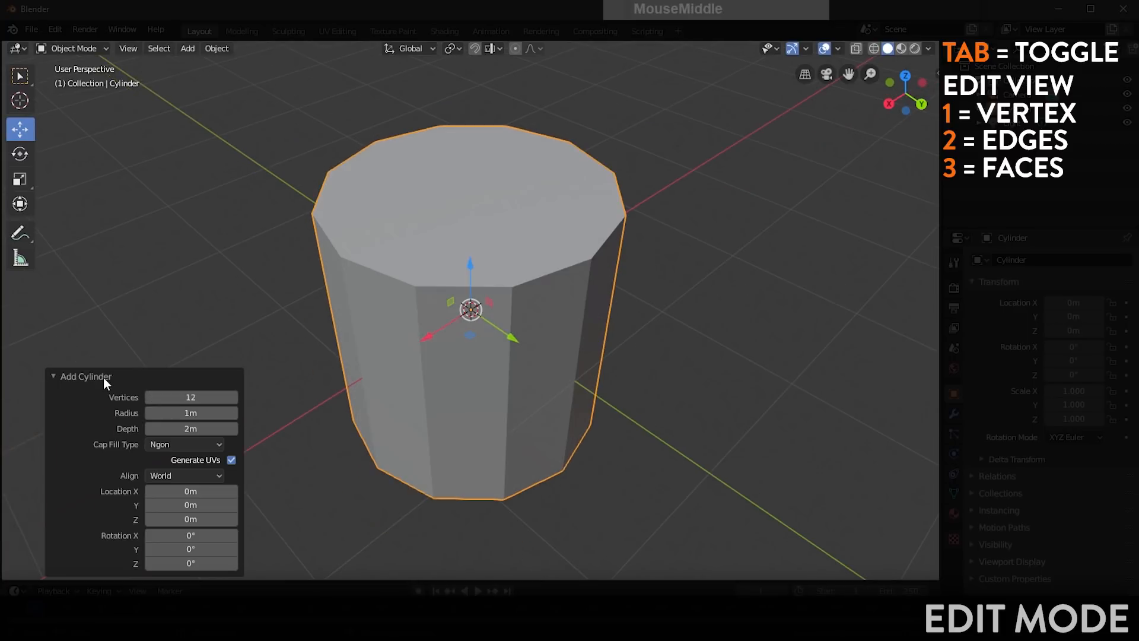
pyautogui.click(103, 377)
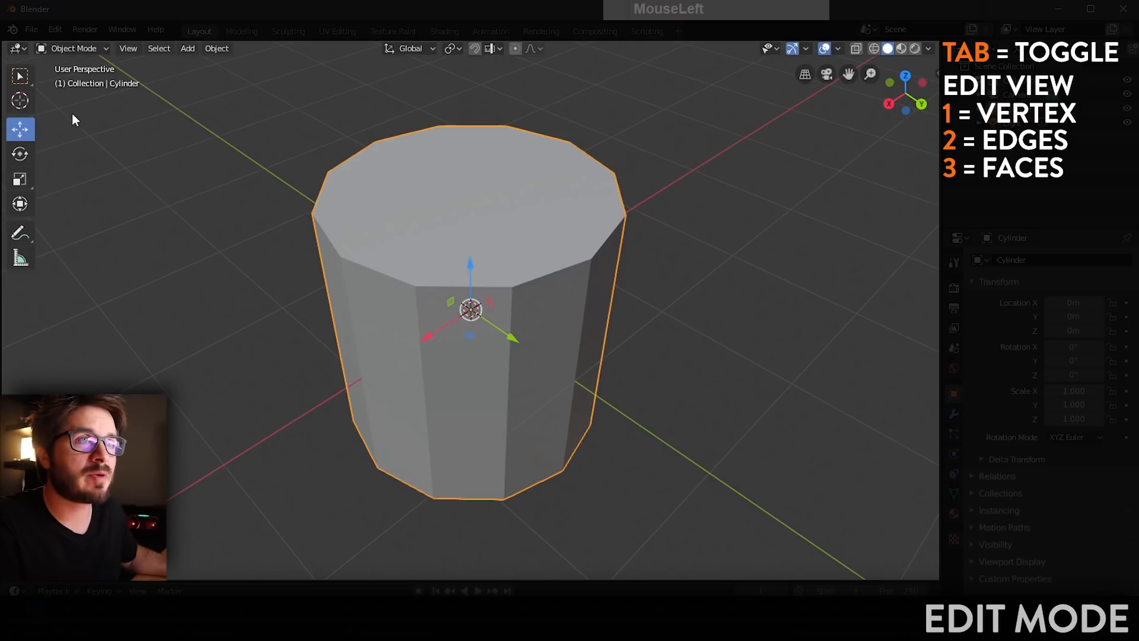
# Step: Enter Edit Mode on the cylinder and alternate between selecting and deselecting the whole mesh, ending with nothing selected
pyautogui.press('Tab')
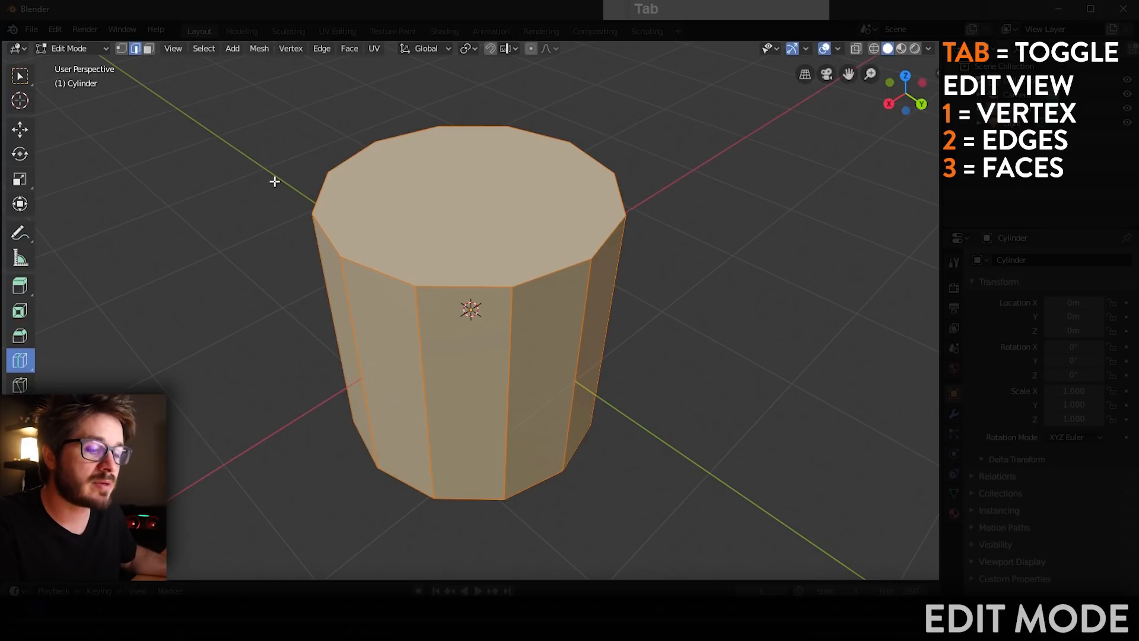
pyautogui.press('a')
pyautogui.press('a')
pyautogui.press('a')
pyautogui.press('a')
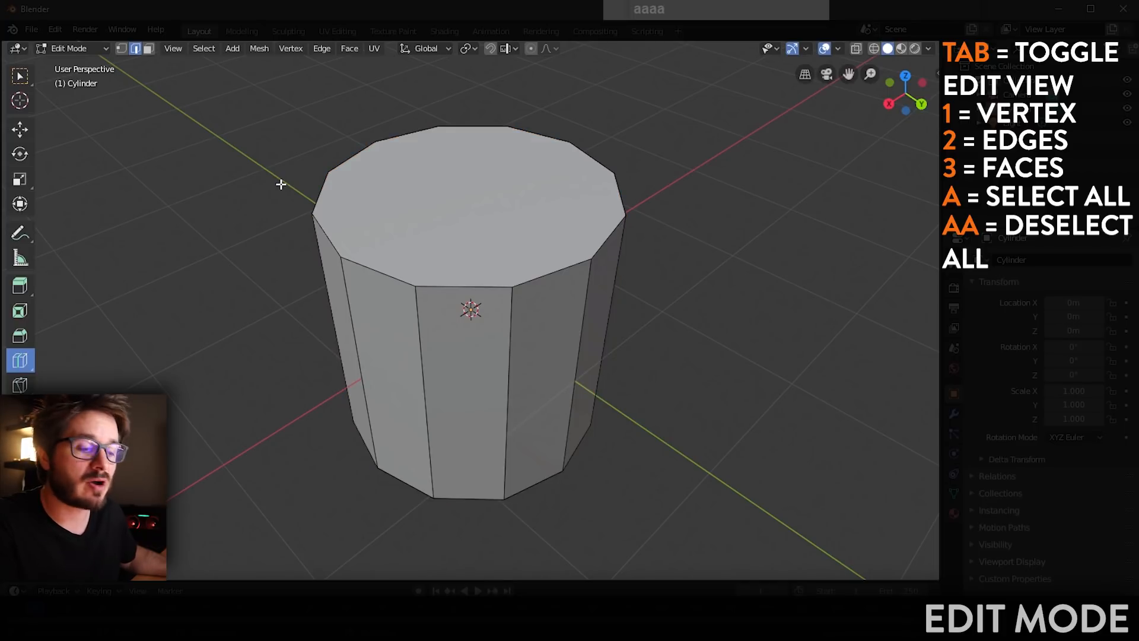
pyautogui.press('a')
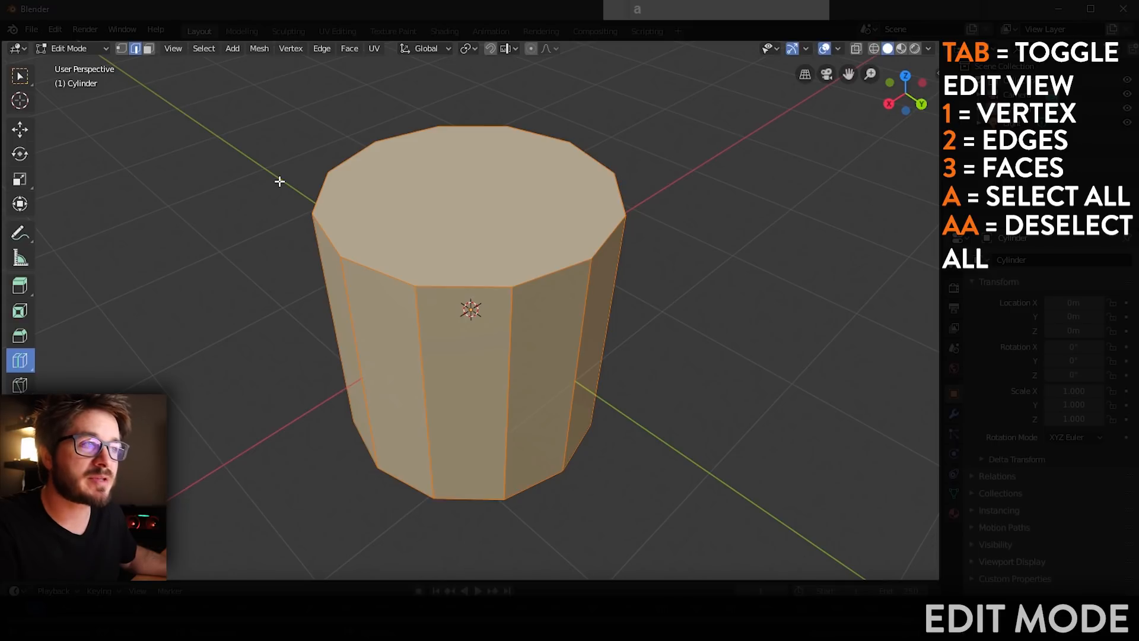
pyautogui.press('a')
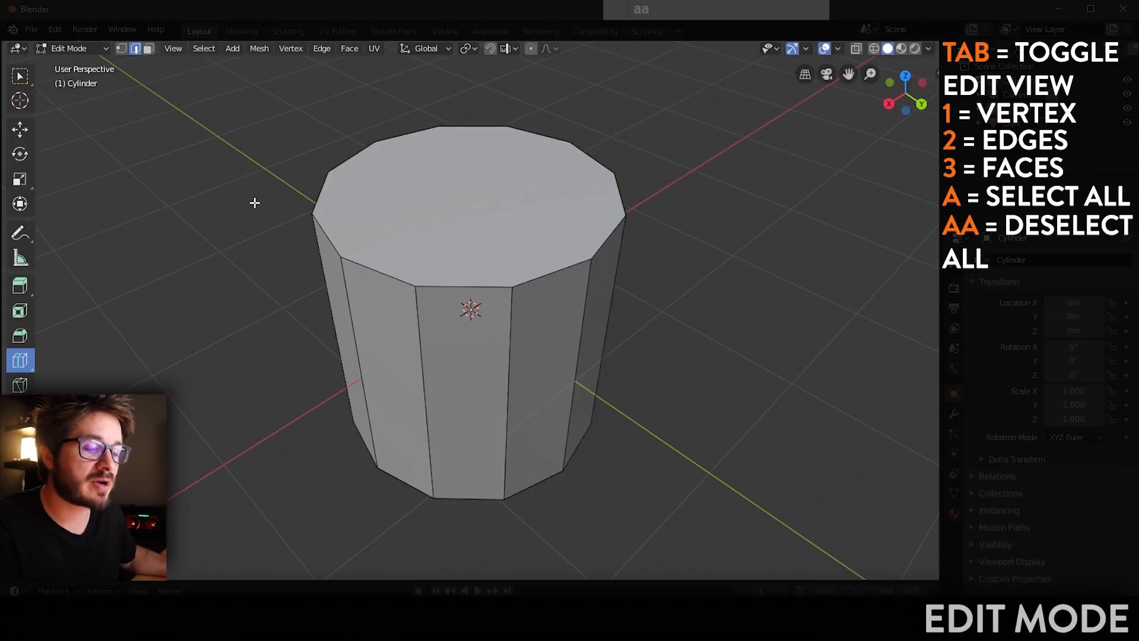
# Step: Select the cylinder's top cap in face selection mode and delete that face
pyautogui.press('w')
pyautogui.press('3')
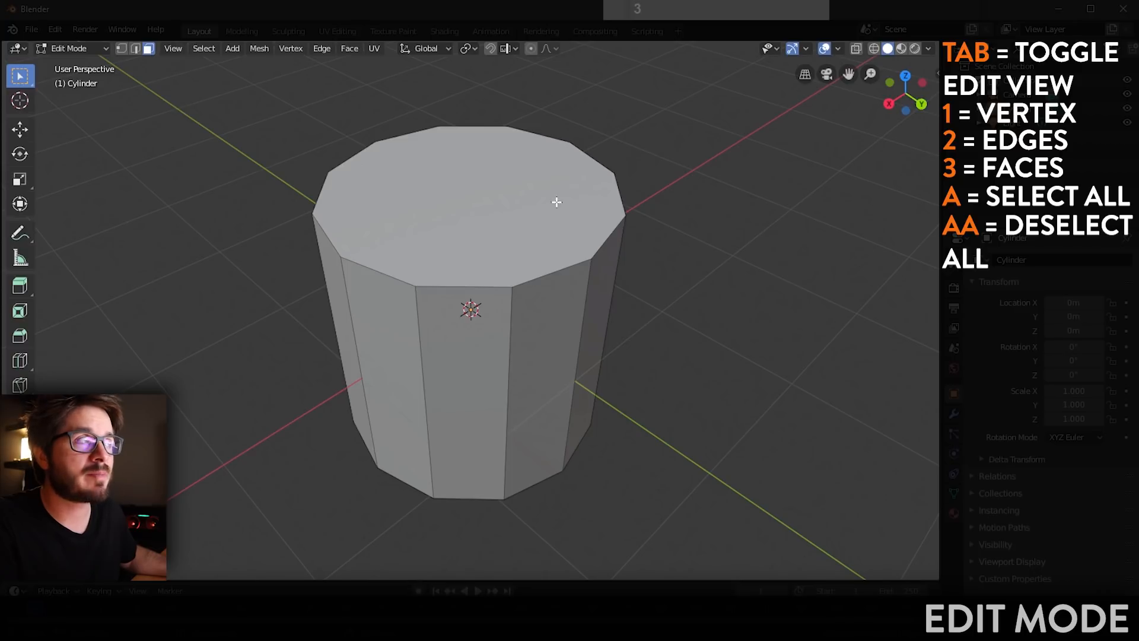
pyautogui.click(504, 219)
pyautogui.moveTo(594, 353); pyautogui.dragTo(522, 269, button='middle')
pyautogui.press('Delete')
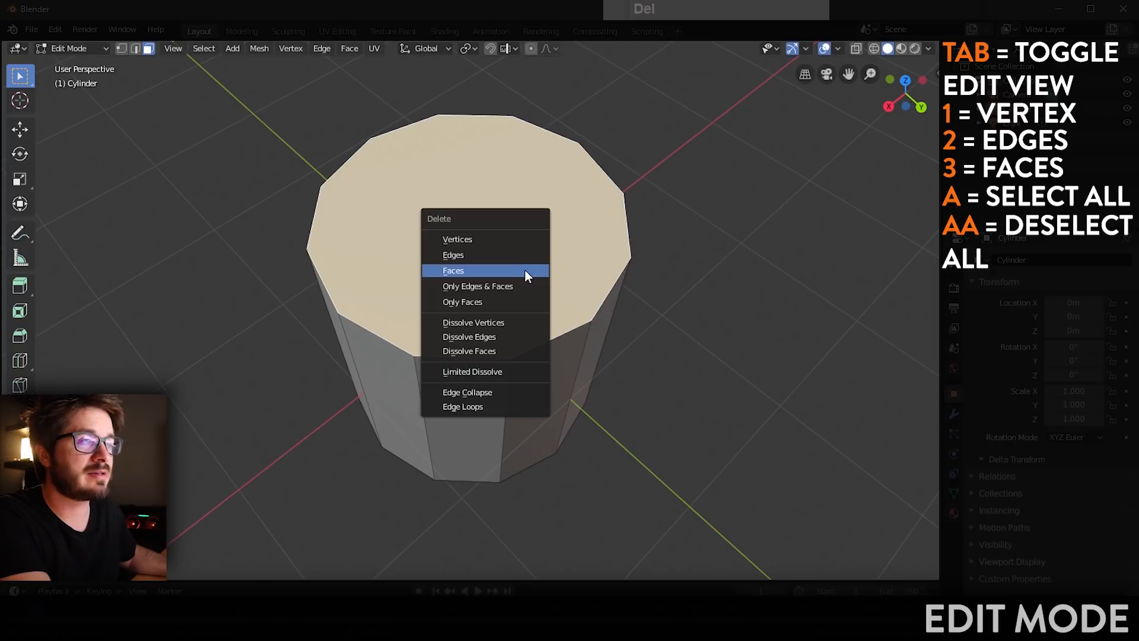
pyautogui.click(485, 270)
# Step: Select the cap on the cylinder's underside and delete that face to leave an open tube
pyautogui.moveTo(521, 376); pyautogui.dragTo(535, 343, button='middle')
pyautogui.click(492, 335)
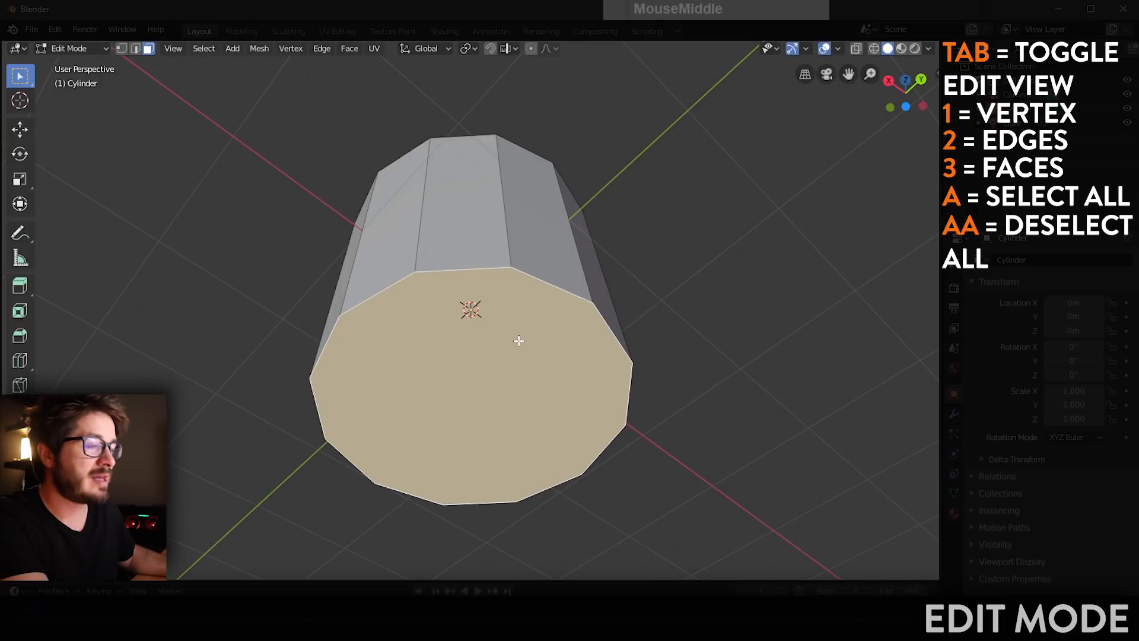
pyautogui.press('Delete')
pyautogui.click(517, 339)
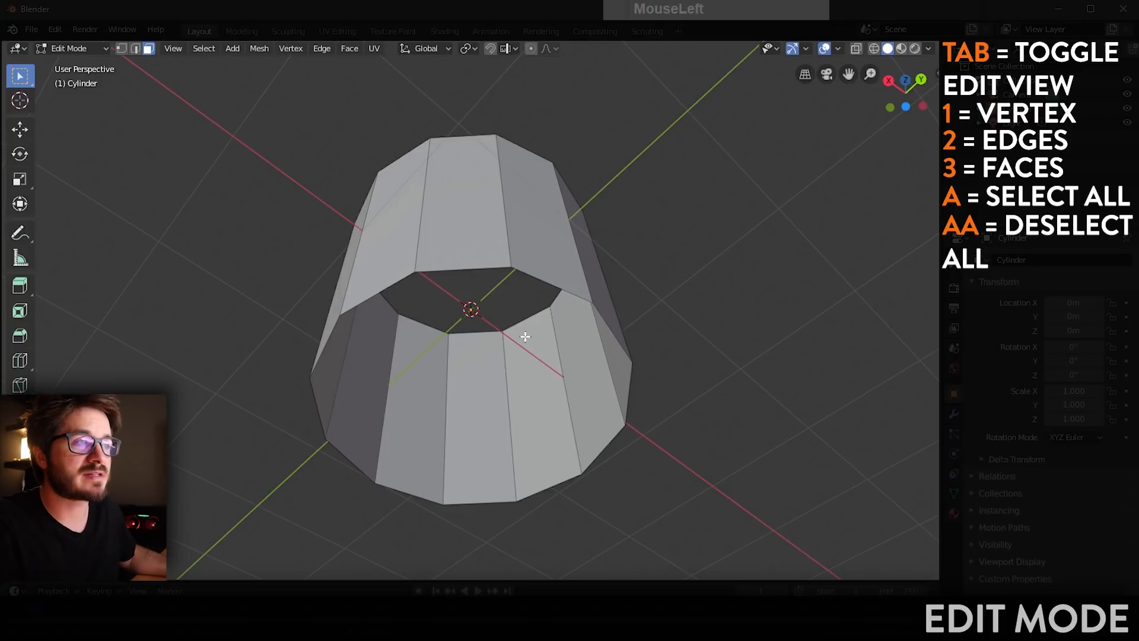
# Step: Box-select all faces of the open tube and scale them down along Z into a low ring
pyautogui.moveTo(521, 330); pyautogui.dragTo(487, 288, button='middle')
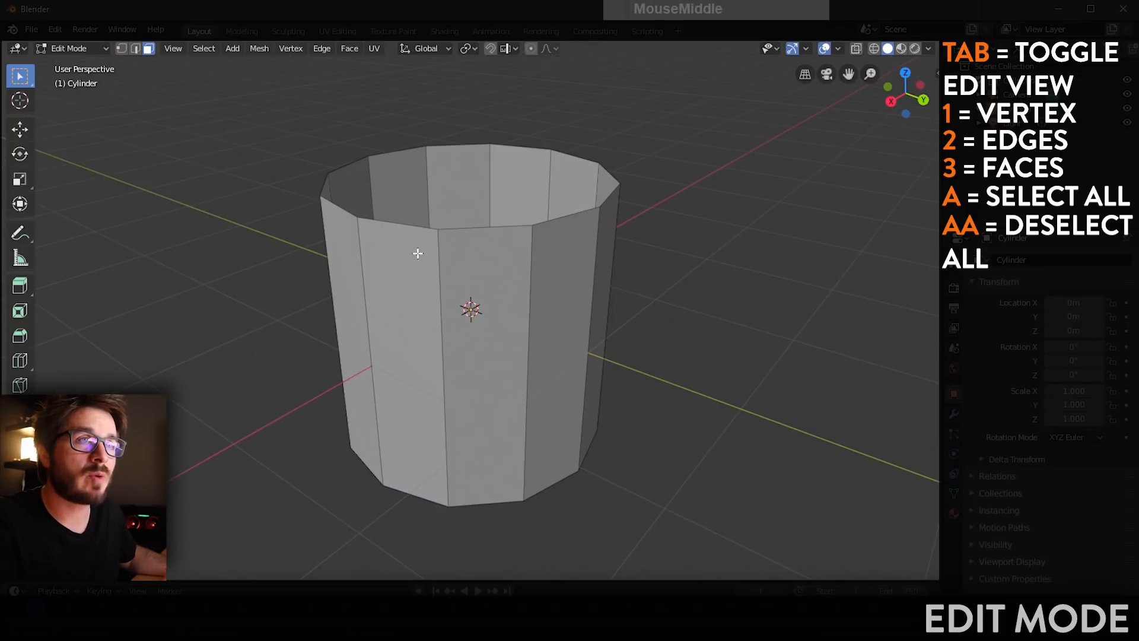
pyautogui.moveTo(238, 101); pyautogui.dragTo(775, 558)
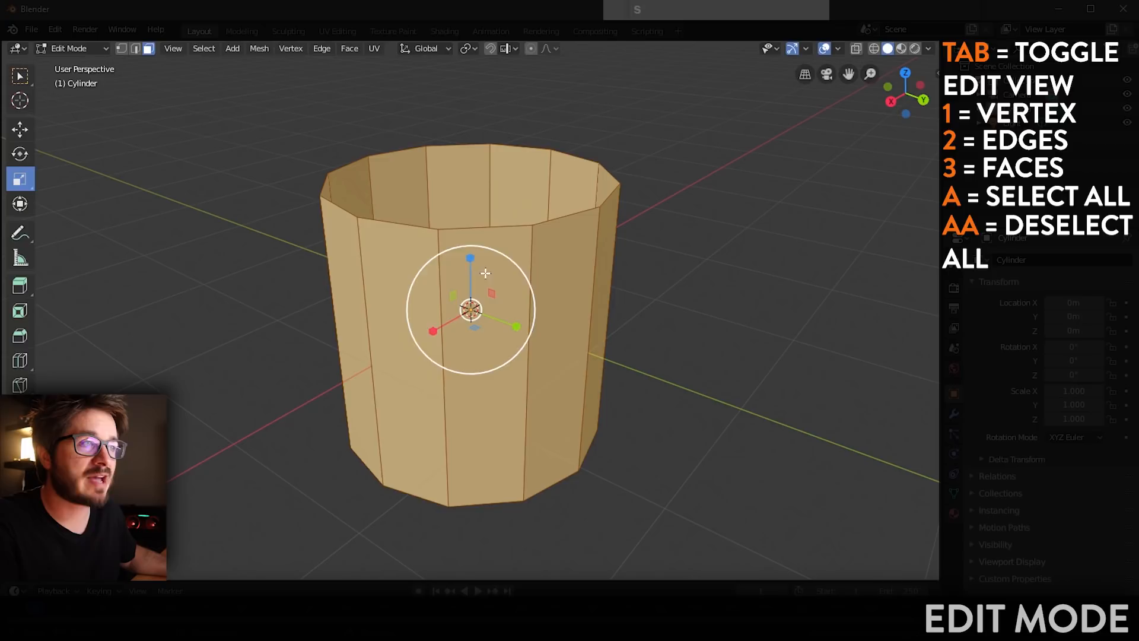
pyautogui.moveTo(471, 259); pyautogui.dragTo(475, 323)
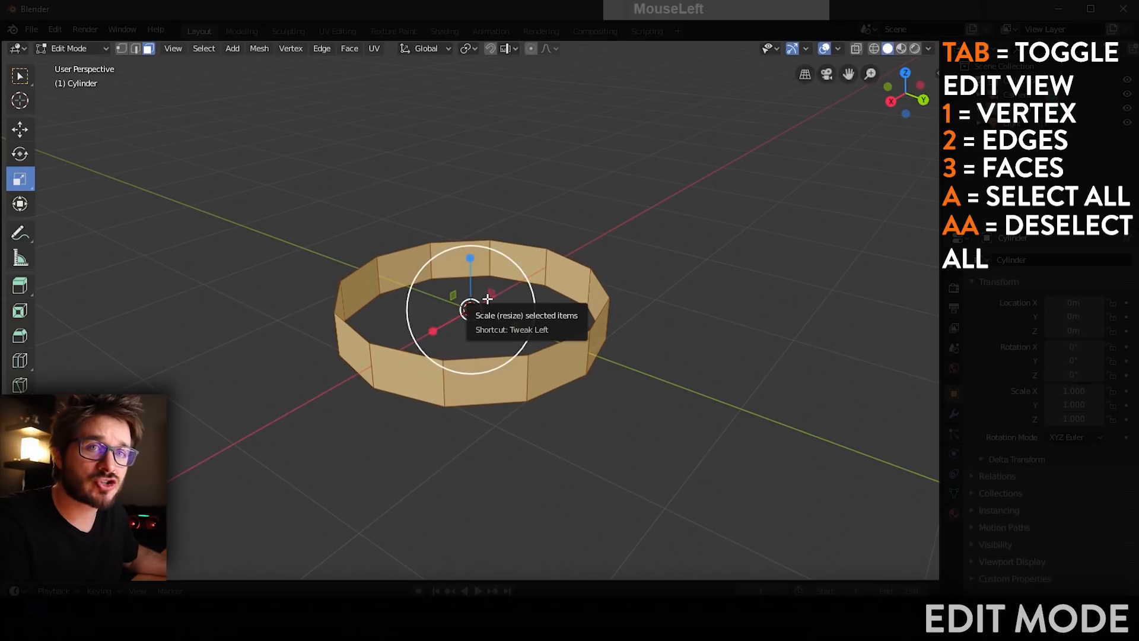
# Step: Try to extrude all the ring's faces sideways with Extrude Region, and undo the extrusion
pyautogui.click(21, 286)
pyautogui.moveTo(534, 335); pyautogui.dragTo(577, 385)
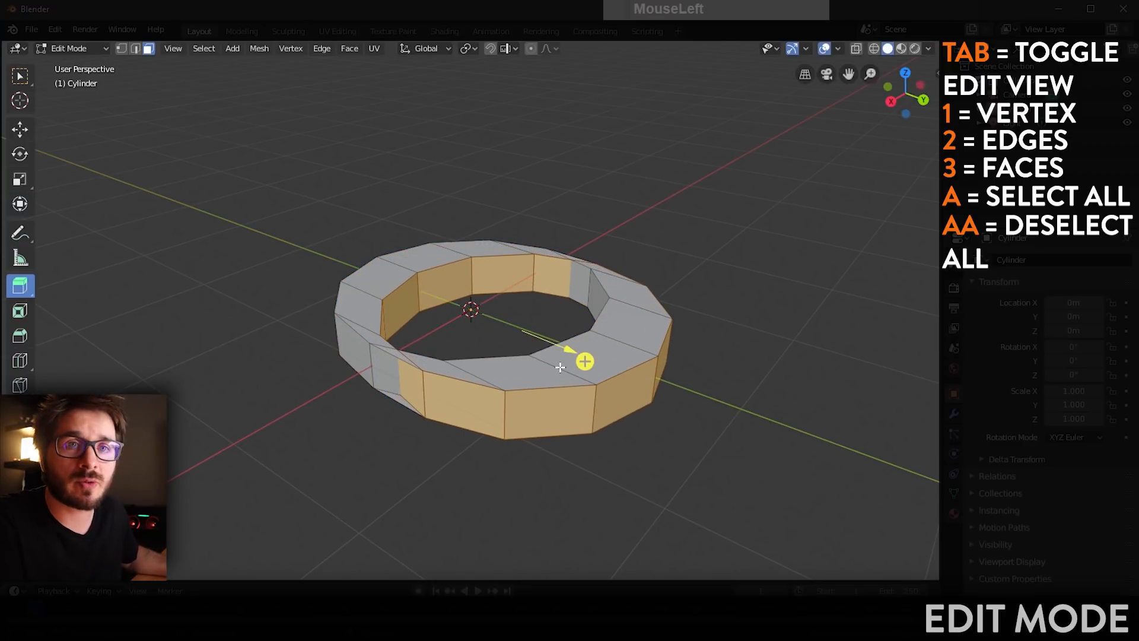
pyautogui.hotkey('ctrl', 'z')
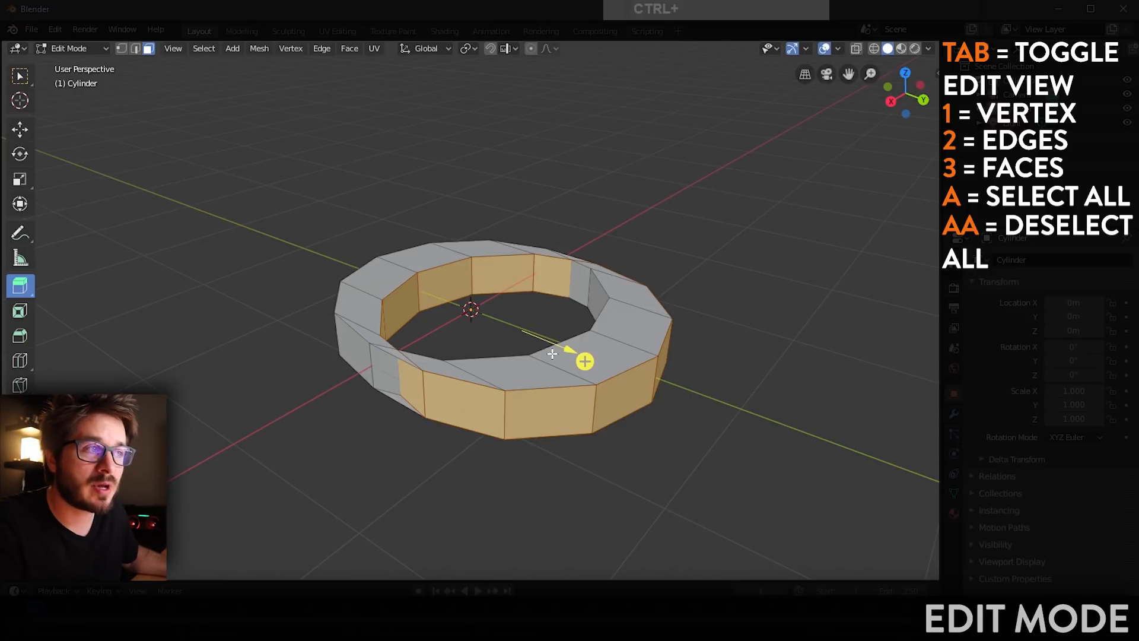
pyautogui.click(536, 340)
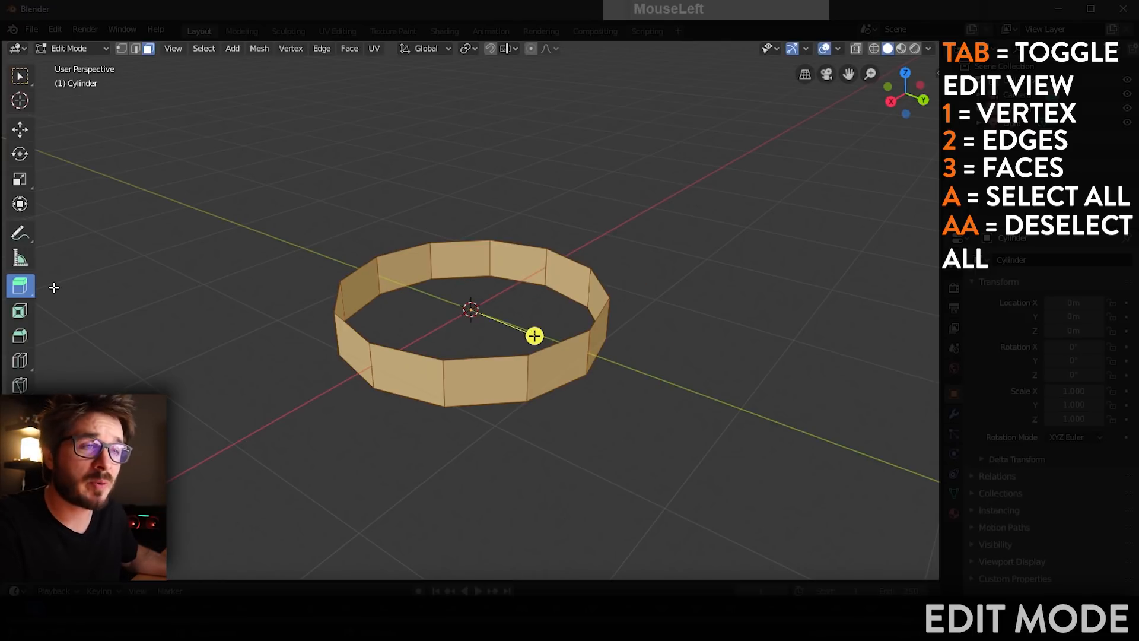
# Step: Extrude all the ring's faces outward along their normals to give the ring a moderate wall thickness
pyautogui.moveTo(29, 291); pyautogui.dragTo(108, 322)
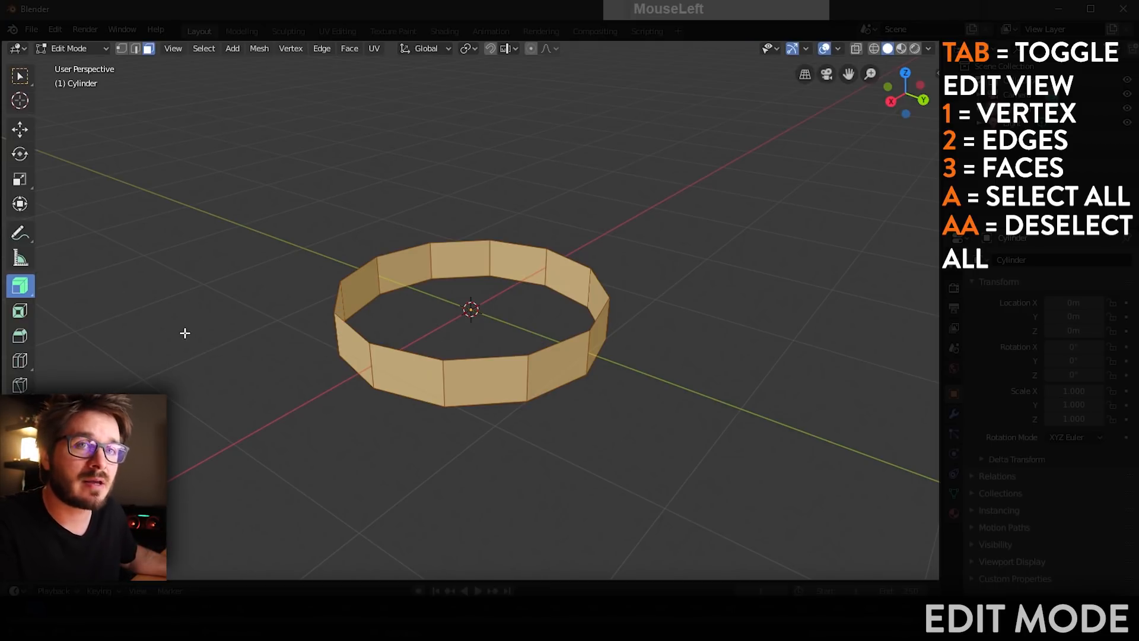
pyautogui.moveTo(355, 344); pyautogui.dragTo(426, 308)
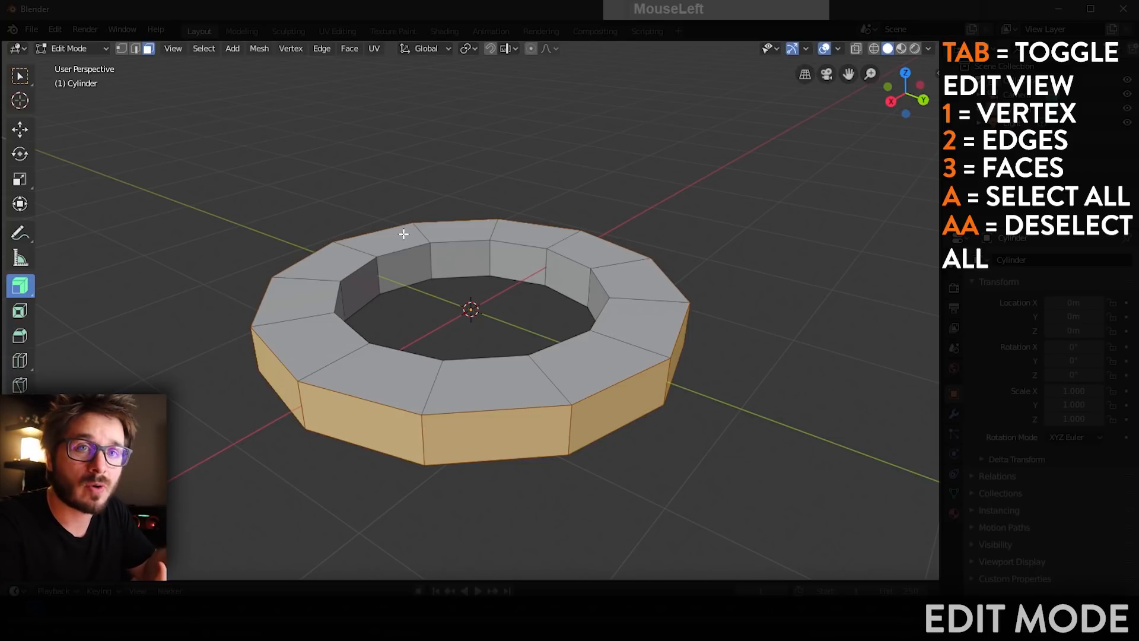
pyautogui.moveTo(401, 233); pyautogui.dragTo(423, 338)
# Step: Select every second outer side face around the thickened ring, six faces in total
pyautogui.click(20, 77)
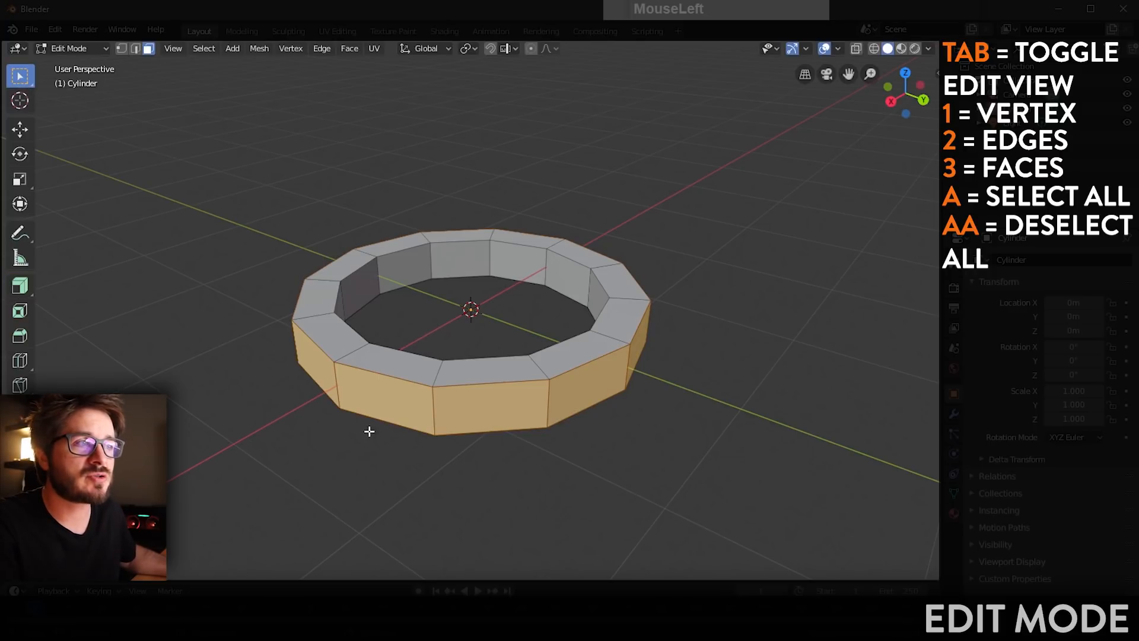
pyautogui.click(378, 406)
pyautogui.moveTo(488, 404); pyautogui.dragTo(542, 399, button='middle')
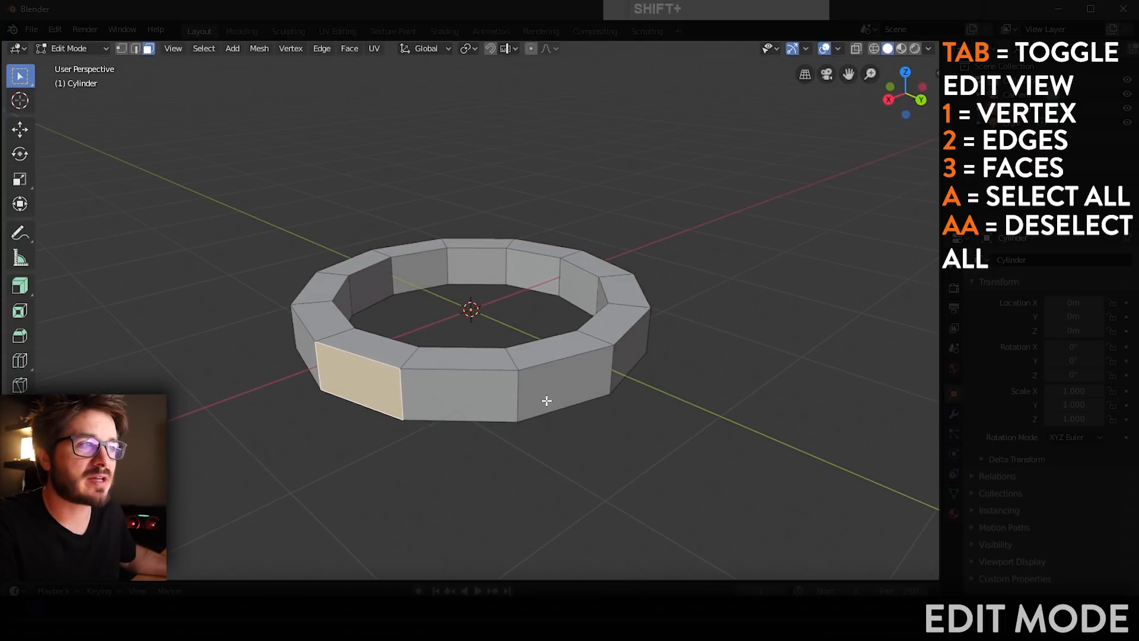
pyautogui.keyDown('shift'); pyautogui.click(589, 388); pyautogui.keyUp('shift')
pyautogui.moveTo(643, 386); pyautogui.dragTo(597, 404, button='middle')
pyautogui.keyDown('shift'); pyautogui.click(568, 396); pyautogui.keyUp('shift')
pyautogui.scroll(-1, 629, 392)
pyautogui.keyDown('shift'); pyautogui.click(554, 381); pyautogui.keyUp('shift')
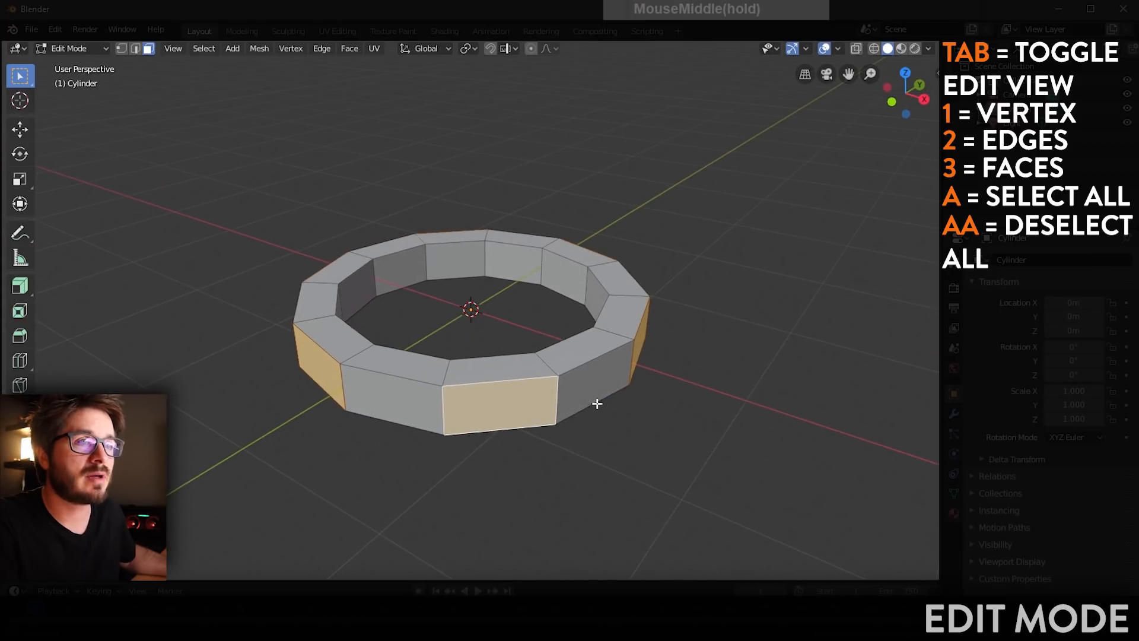
# Step: Extrude the alternate outer faces outward along their normals to form six gear teeth, and return to Object Mode
pyautogui.click(20, 290)
pyautogui.moveTo(330, 373); pyautogui.dragTo(381, 349)
pyautogui.moveTo(682, 267); pyautogui.dragTo(686, 299, button='middle')
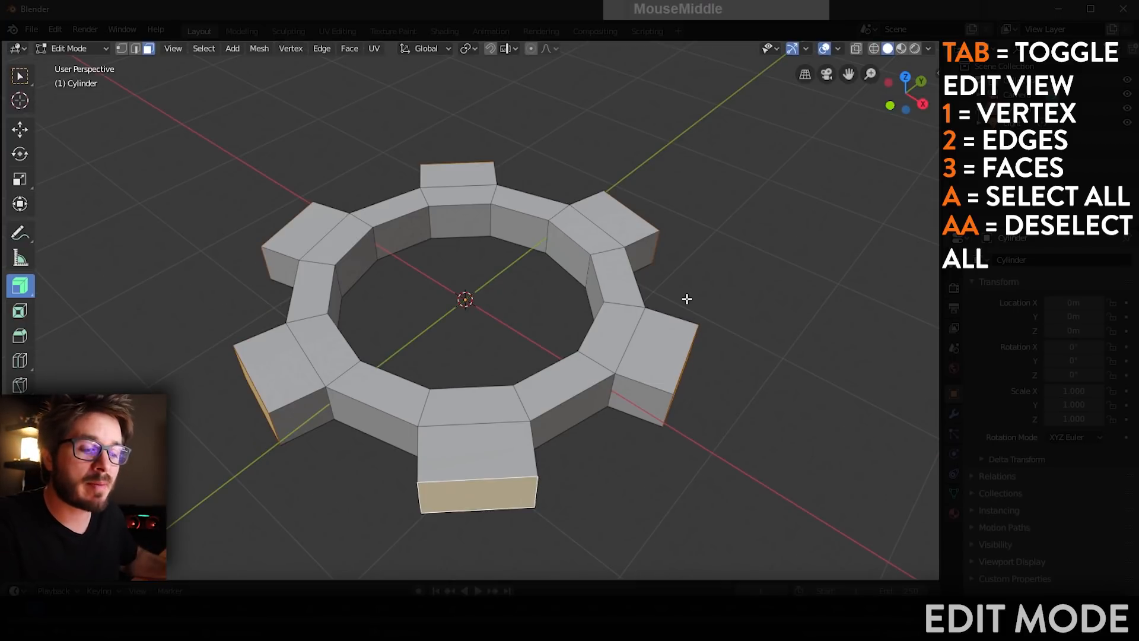
pyautogui.press('Tab')
pyautogui.press('Tab')
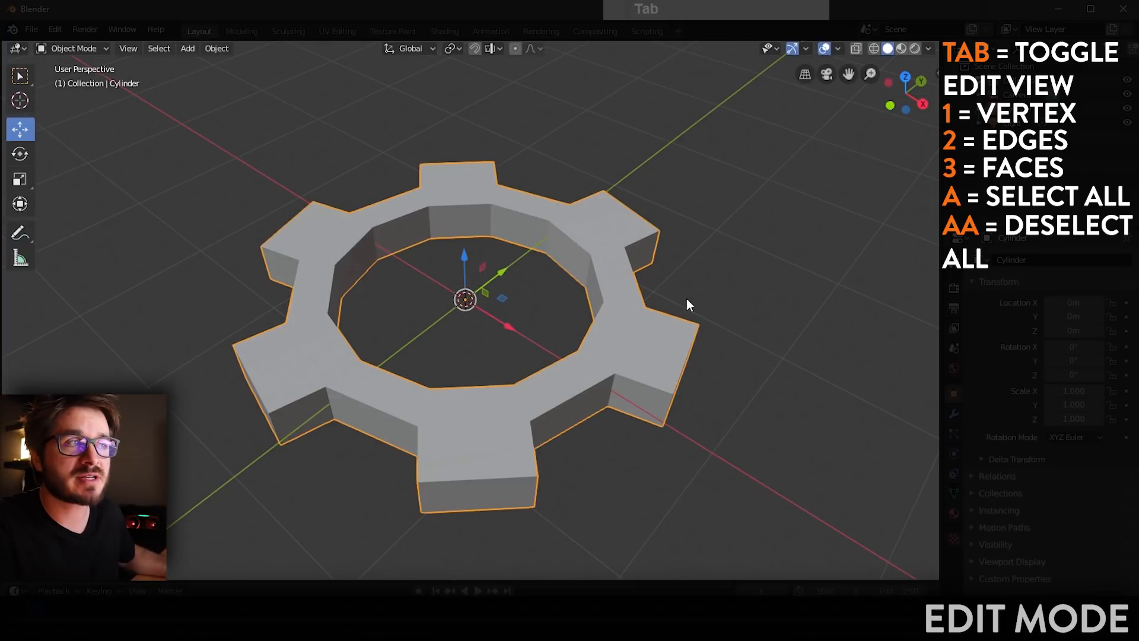
# Step: Enter Edit Mode on the gear and switch to vertex selection with the Select Box tool
pyautogui.press('Tab')
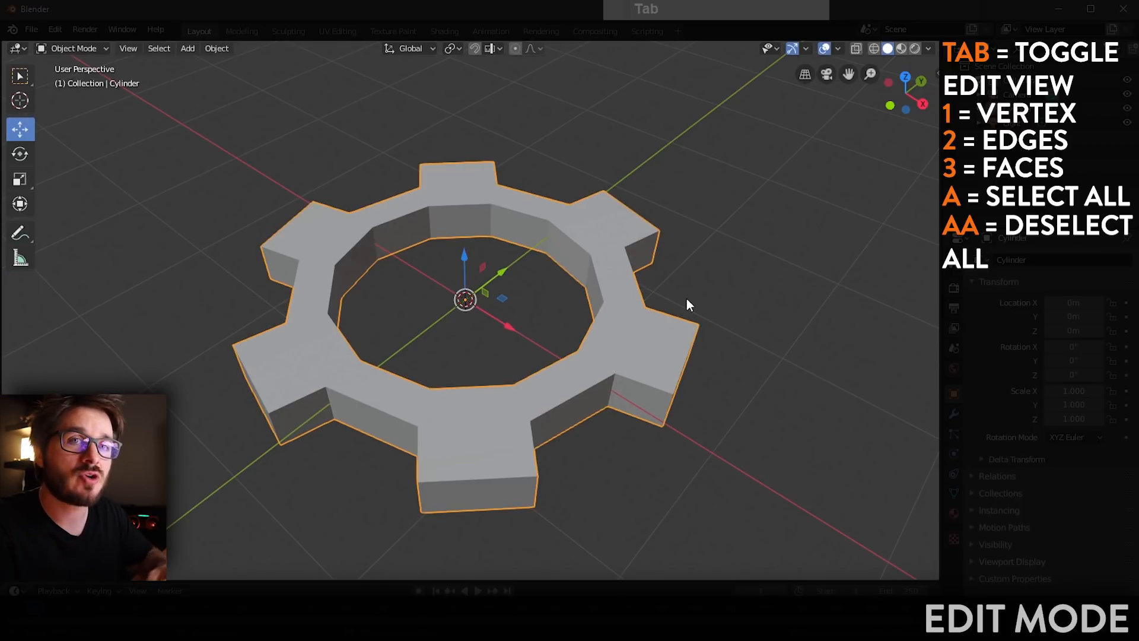
pyautogui.press('Tab')
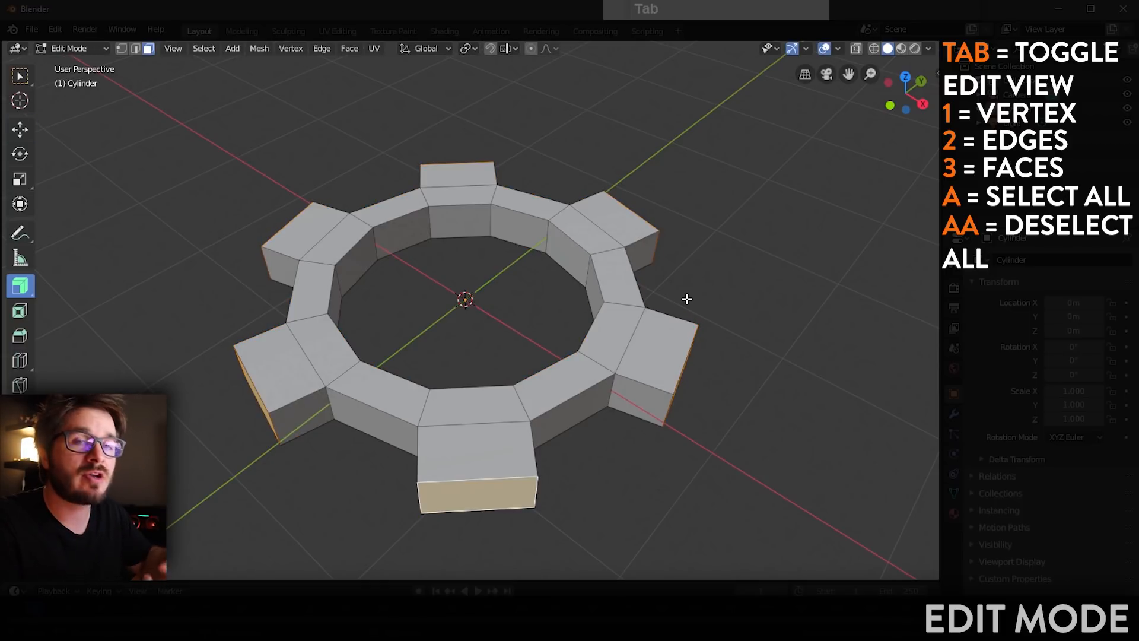
pyautogui.press('1')
pyautogui.press('w')
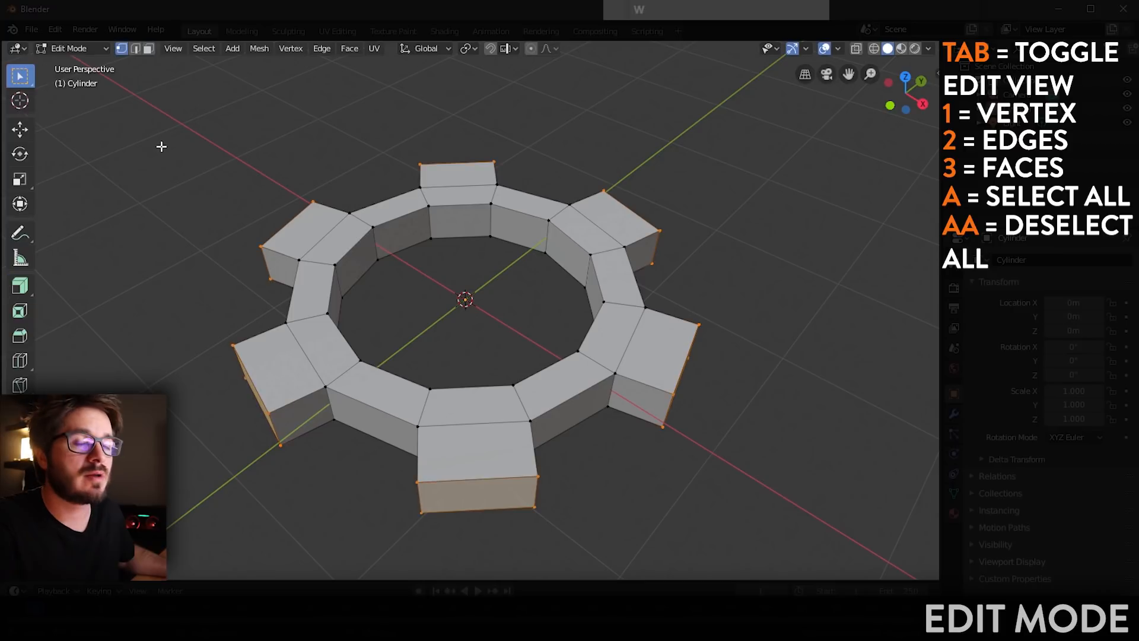
# Step: Box-select the gear's visible vertices, move them upward along Z, and undo the move
pyautogui.moveTo(207, 155); pyautogui.dragTo(709, 544)
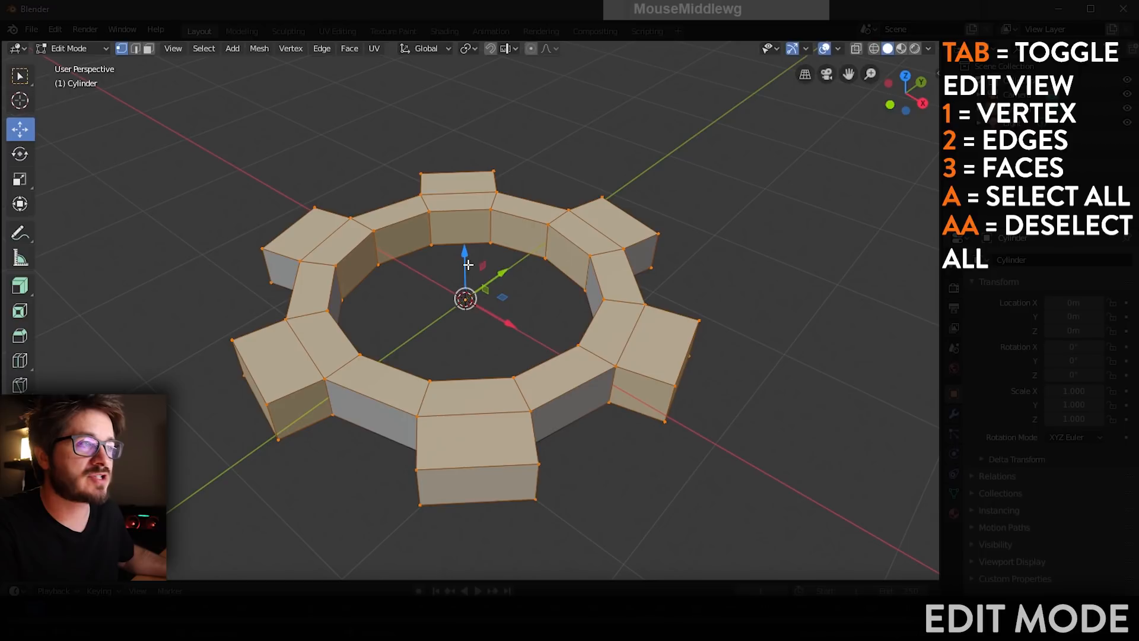
pyautogui.moveTo(466, 261); pyautogui.dragTo(458, 208)
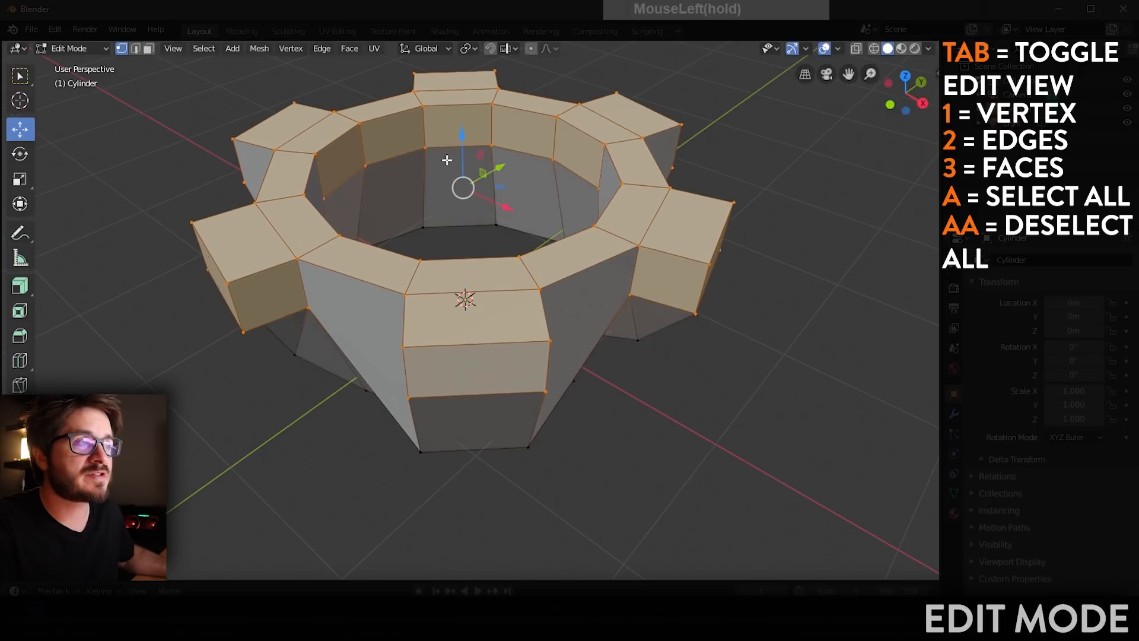
pyautogui.moveTo(459, 208); pyautogui.dragTo(514, 257, button='middle')
pyautogui.hotkey('ctrl', 'z')
pyautogui.moveTo(553, 309); pyautogui.dragTo(611, 298, button='middle')
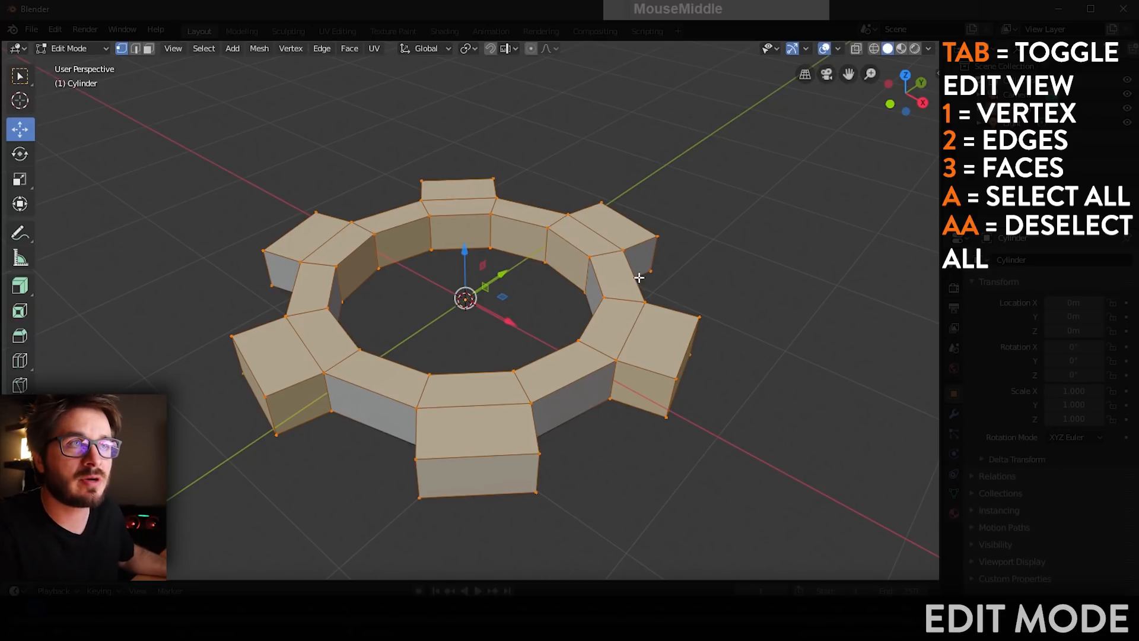
# Step: Switch to Object Mode, move the whole gear upward along Z, and undo the move
pyautogui.press('Tab')
pyautogui.click(464, 262)
pyautogui.hotkey('ctrl', 'z')
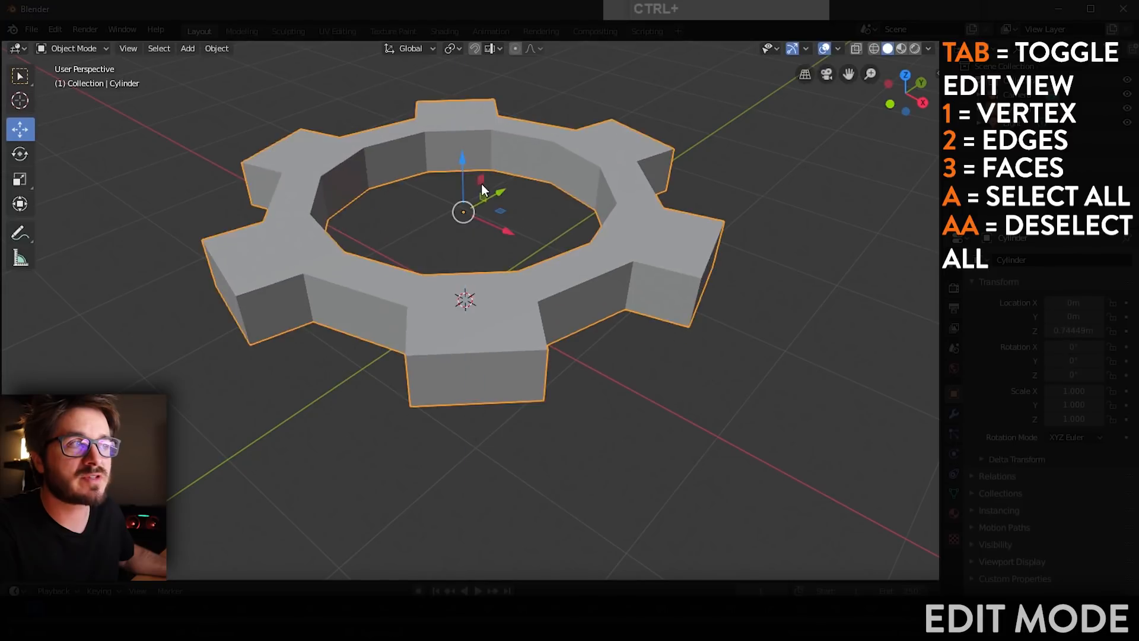
# Step: Return to Edit Mode and deselect all of the gear's vertices with the Select Box tool
pyautogui.press('Tab')
pyautogui.click(541, 157)
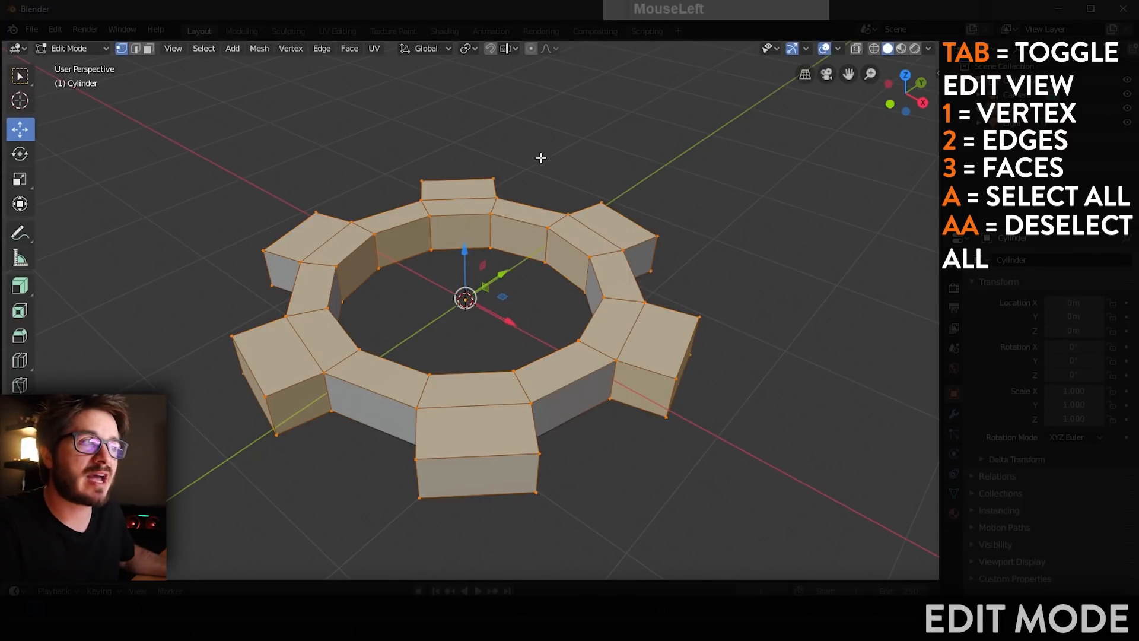
pyautogui.hotkey('ctrl', 'z')
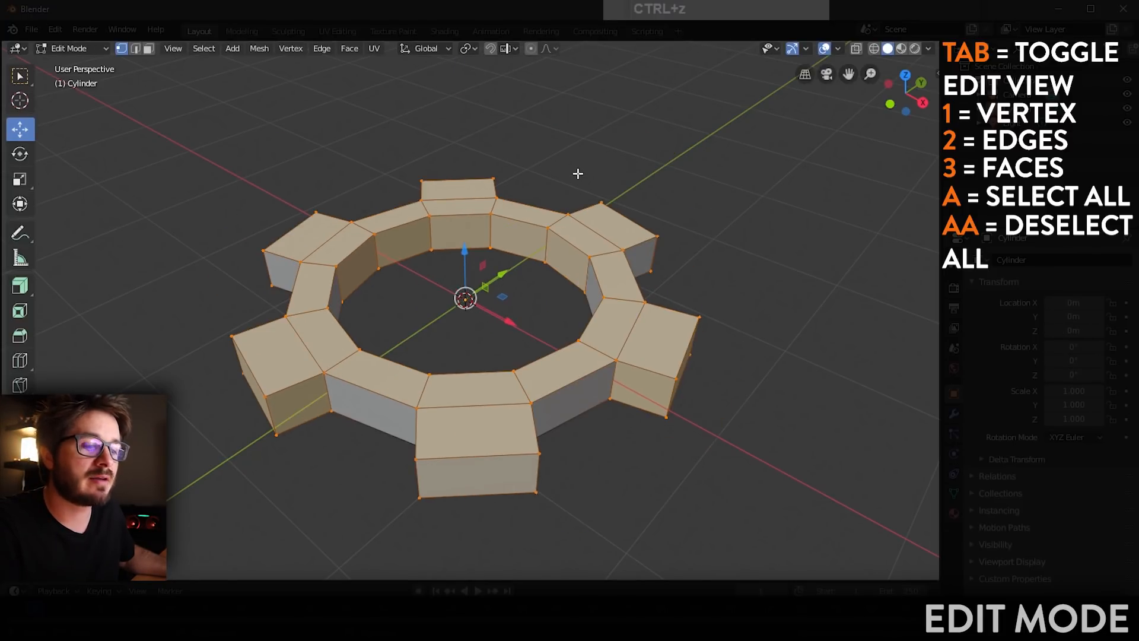
pyautogui.press('w')
pyautogui.moveTo(561, 142); pyautogui.dragTo(610, 168)
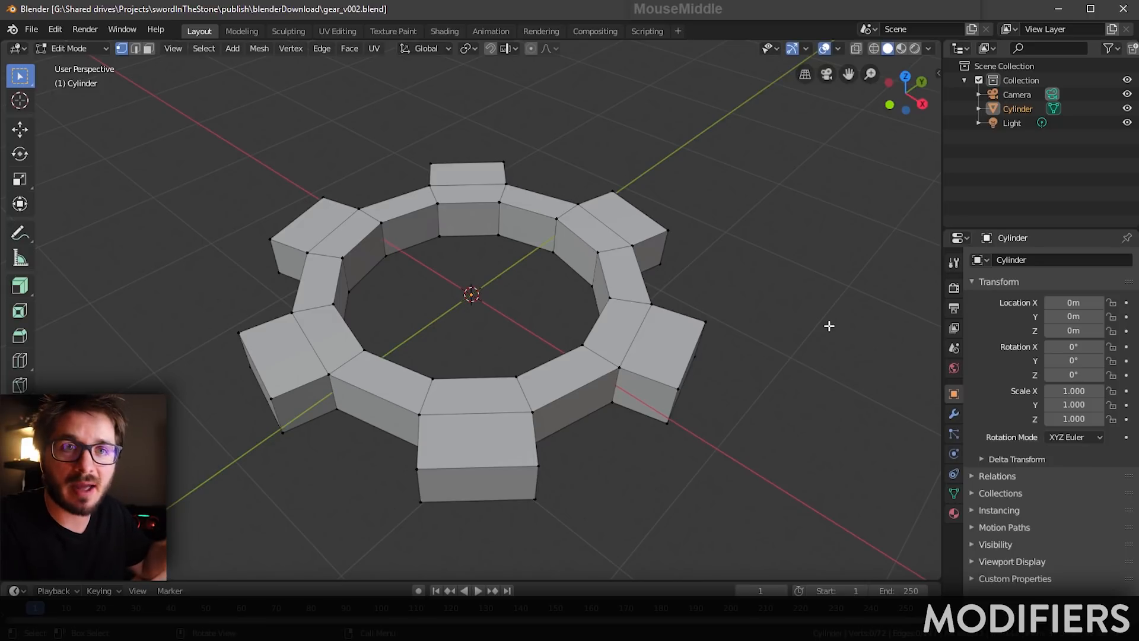
# Step: Add a Subdivision Surface modifier to the gear
pyautogui.moveTo(700, 266); pyautogui.dragTo(698, 271, button='middle')
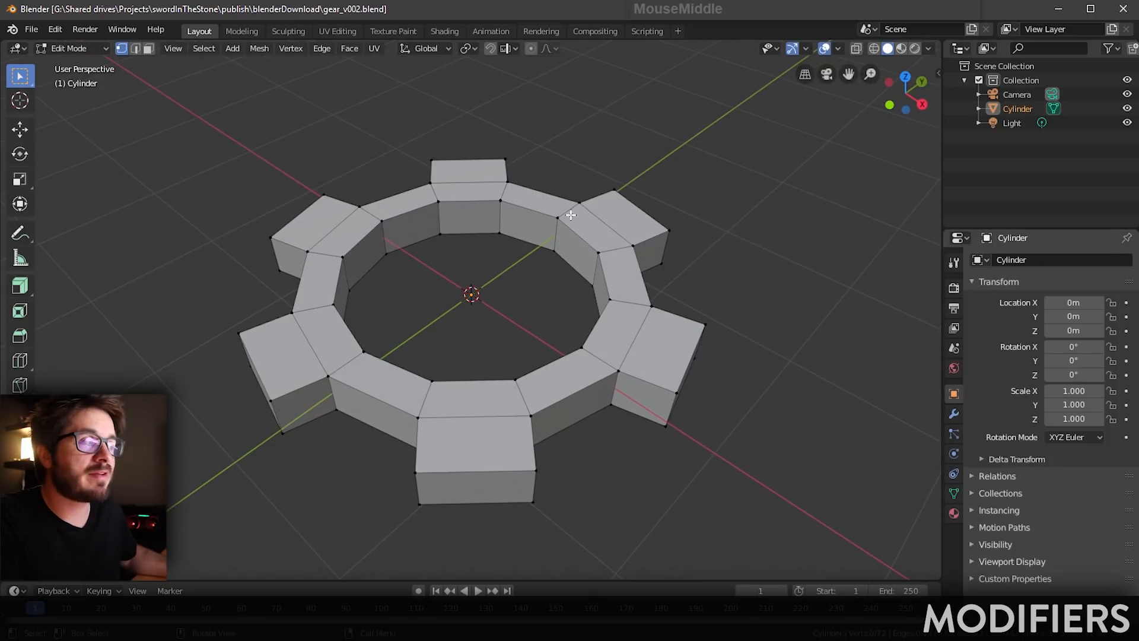
pyautogui.click(954, 414)
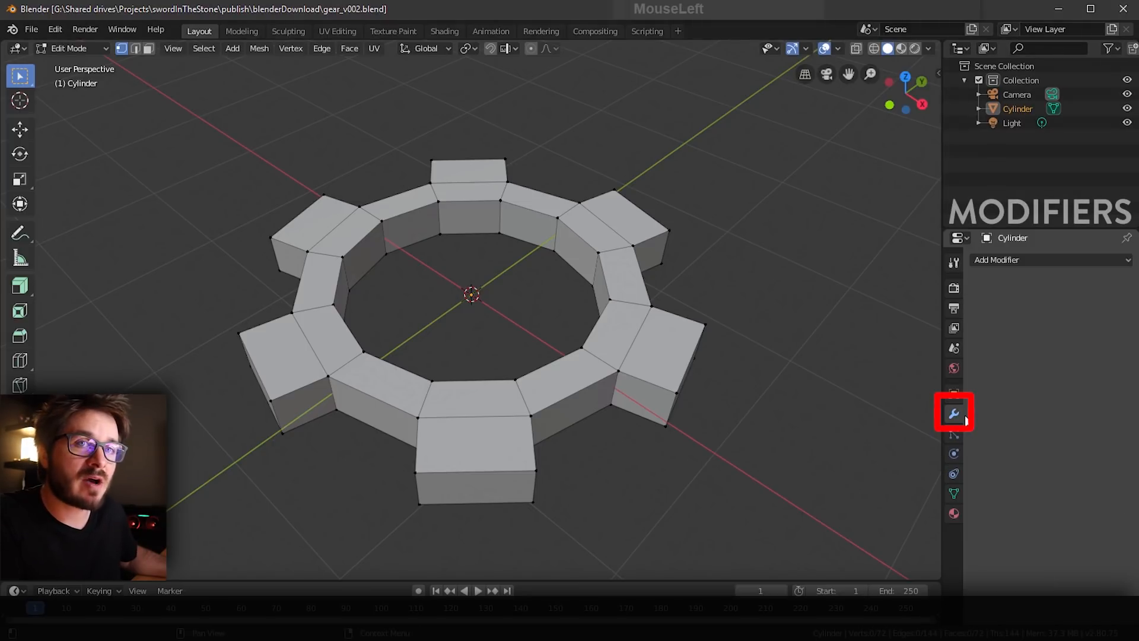
pyautogui.click(1003, 259)
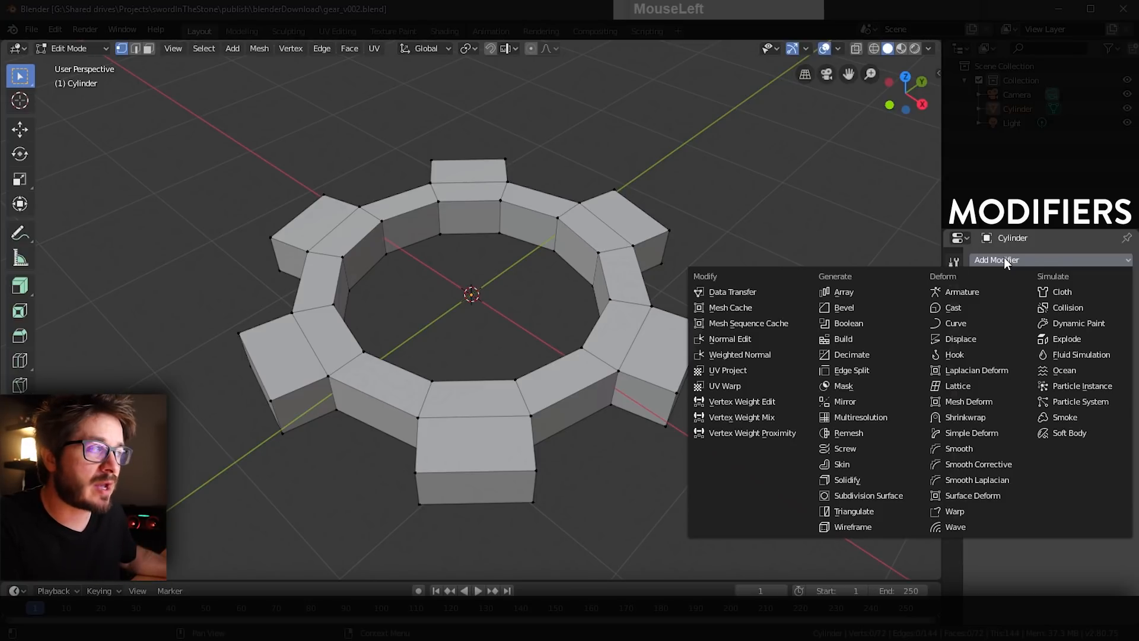
pyautogui.click(893, 495)
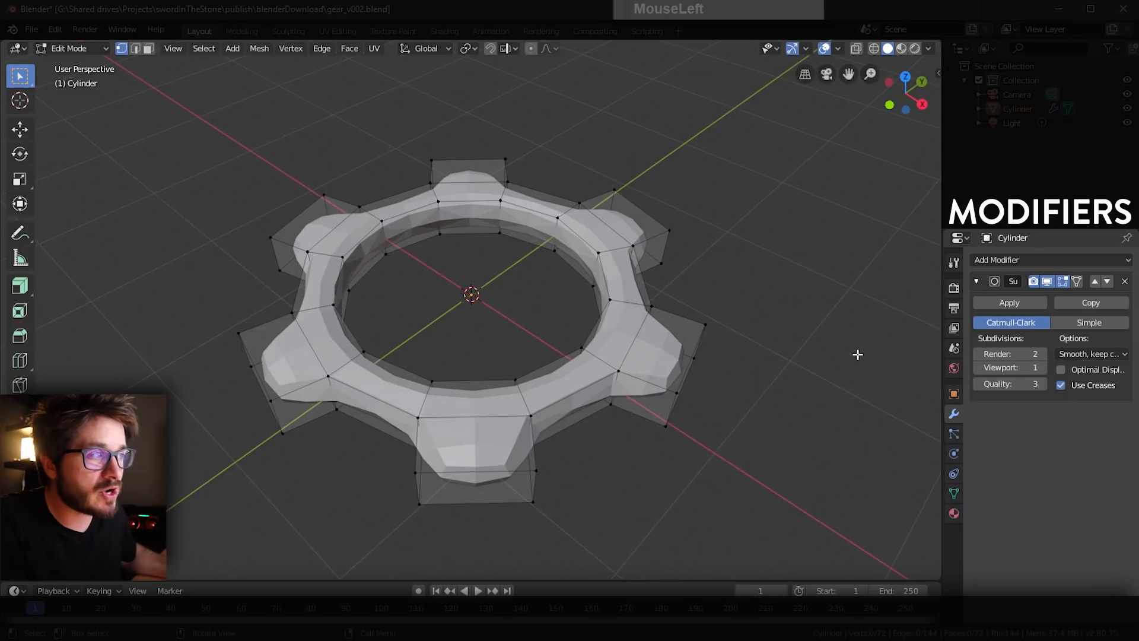
# Step: Compare the subdivided gear in Object Mode with its original mesh cage in Edit Mode
pyautogui.moveTo(857, 354); pyautogui.dragTo(502, 315, button='middle')
pyautogui.scroll(3, 469, 318)
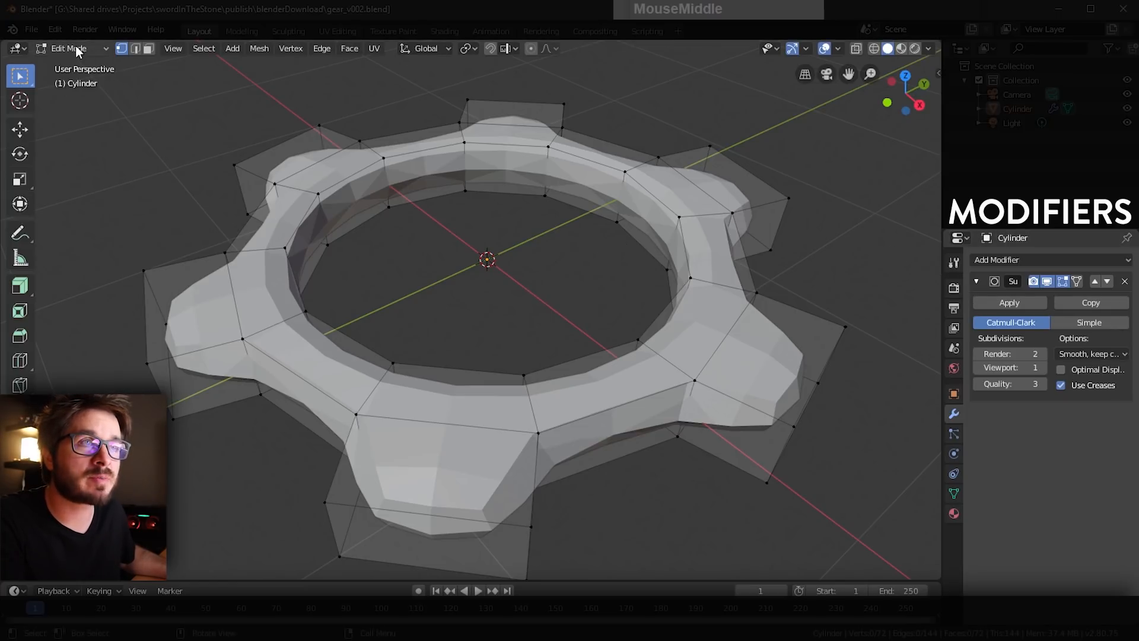
pyautogui.press('Tab')
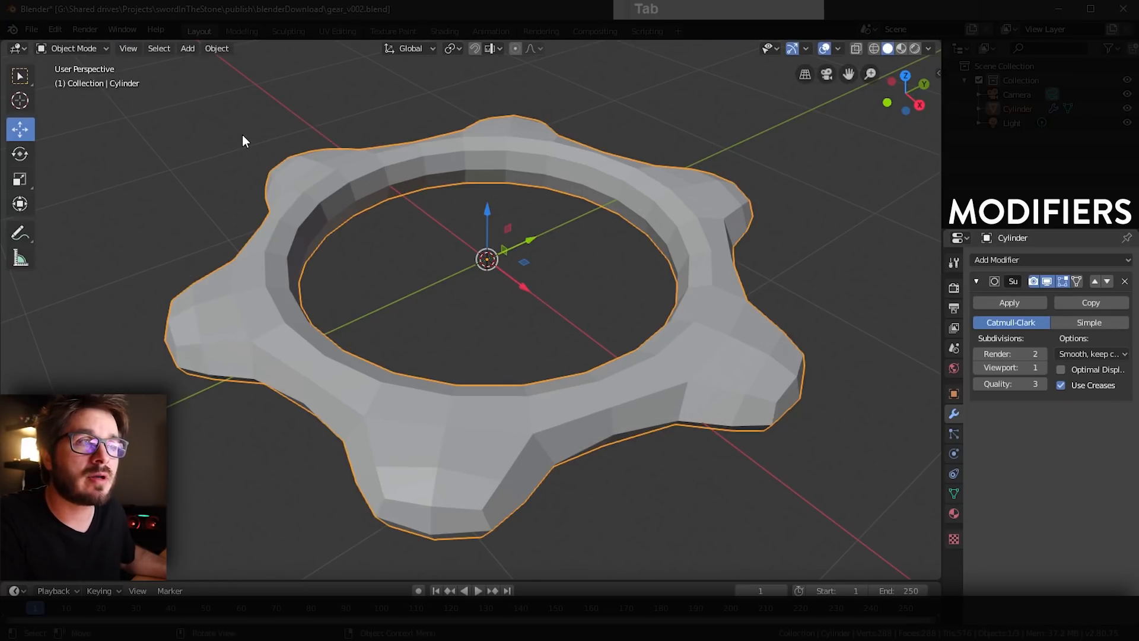
pyautogui.press('Tab')
pyautogui.press('Tab')
pyautogui.press('Tab')
pyautogui.press('Tab')
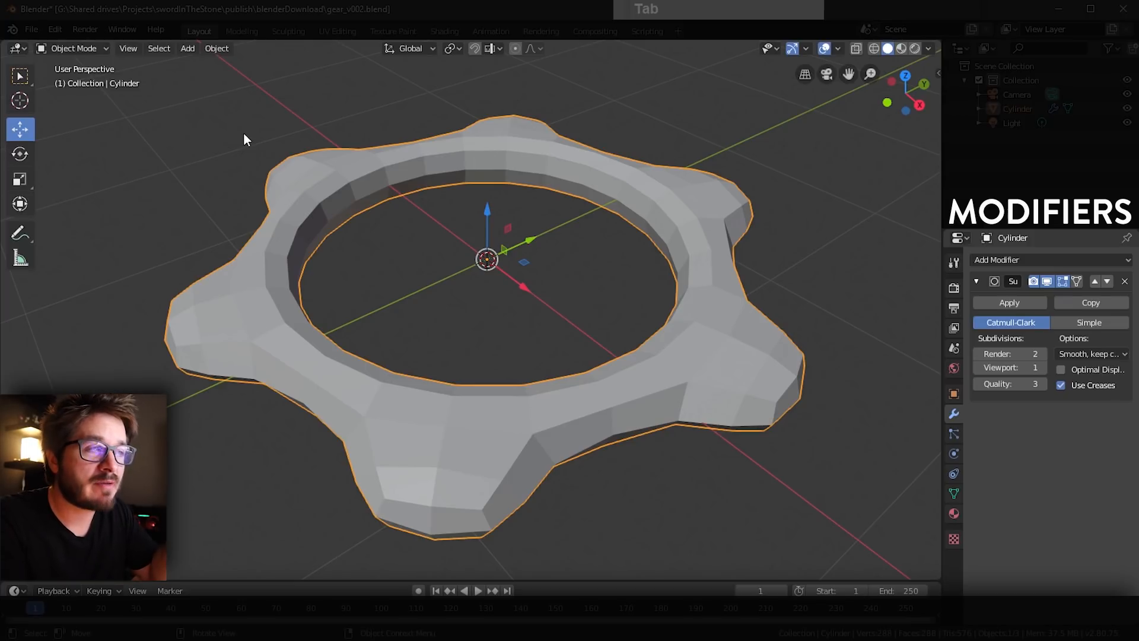
pyautogui.press('Tab')
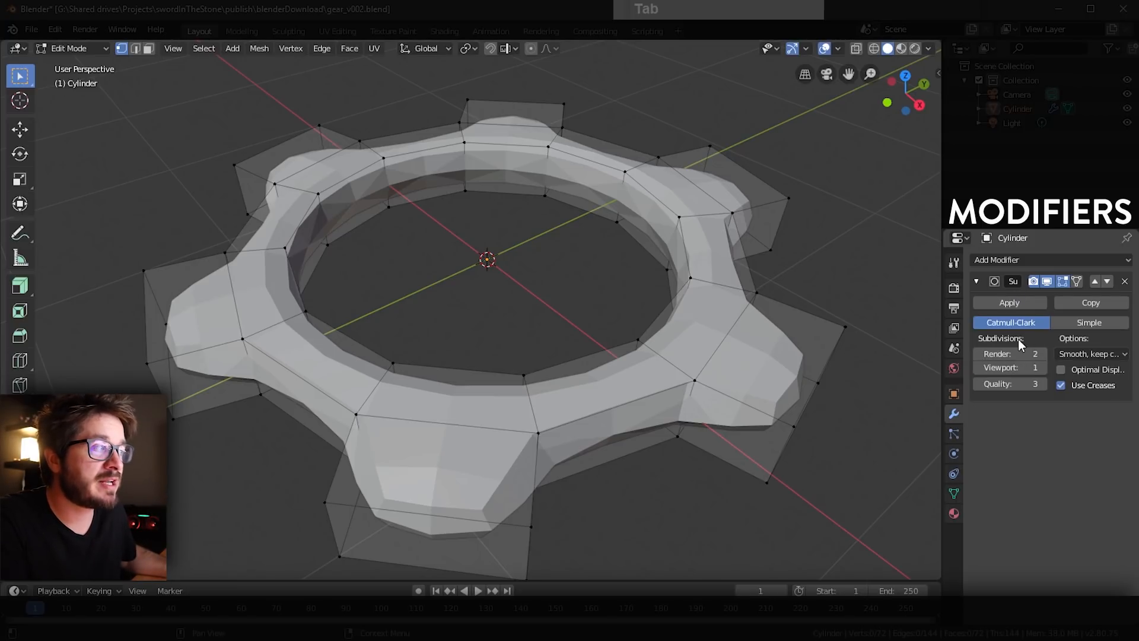
# Step: Set the Subdivision Surface modifier's viewport subdivisions to 2
pyautogui.click(1036, 368)
pyautogui.write('2')
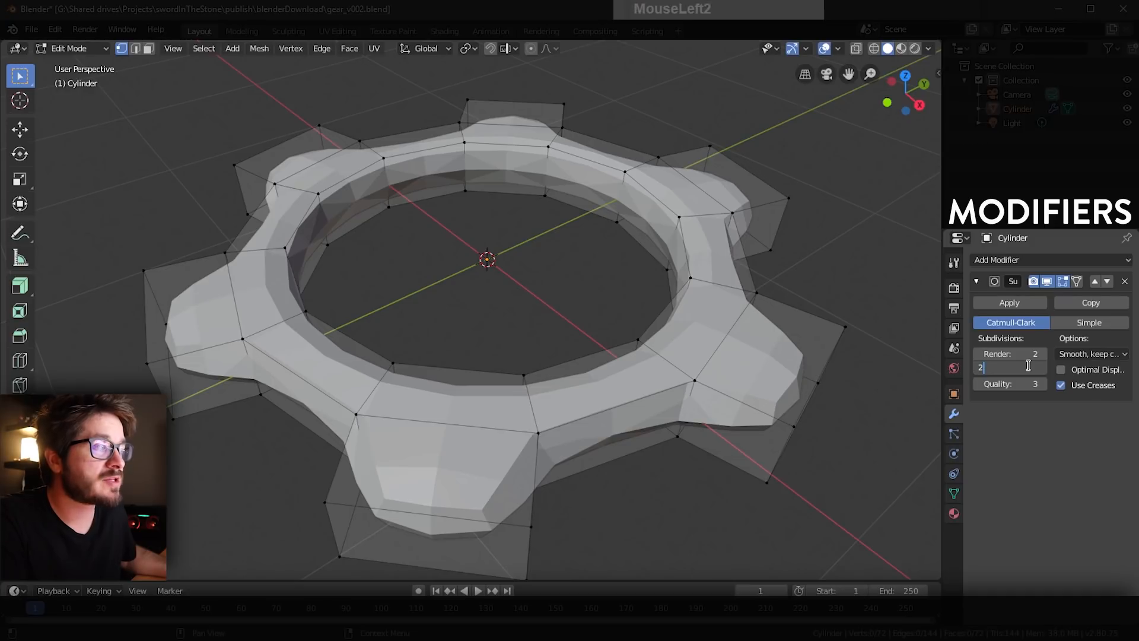
pyautogui.press('Tab')
pyautogui.click(1030, 426)
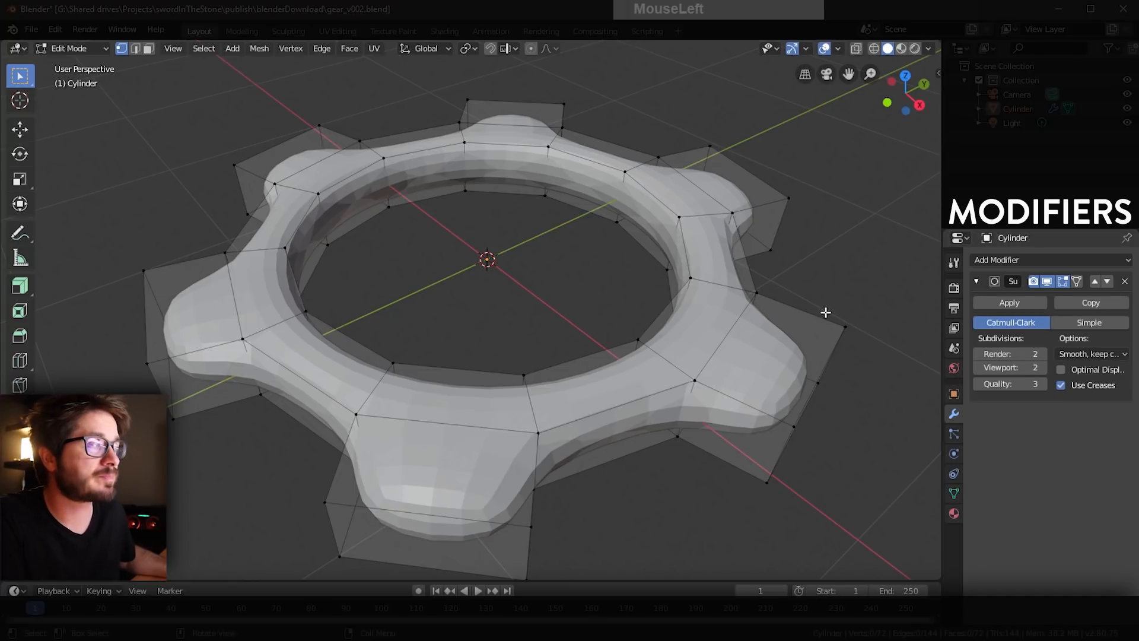
# Step: Switch to Object Mode and apply Shade Smooth to the gear
pyautogui.moveTo(494, 372); pyautogui.dragTo(355, 362, button='middle')
pyautogui.keyDown('shift'); pyautogui.moveTo(296, 315); pyautogui.dragTo(501, 359, button='middle'); pyautogui.keyUp('shift')
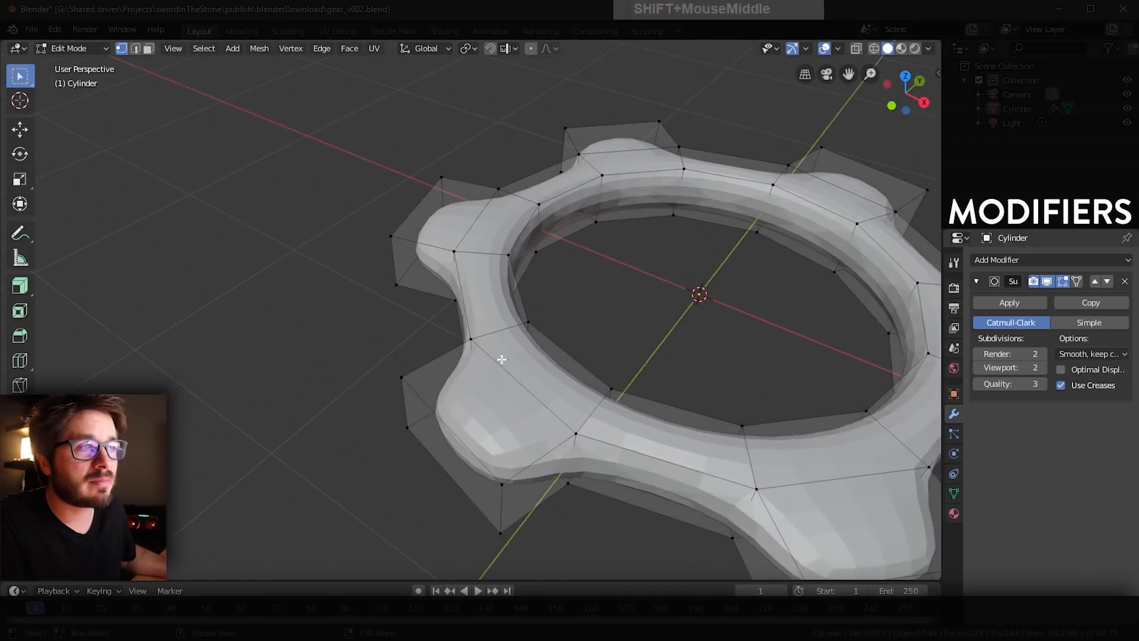
pyautogui.scroll(3, 483, 366)
pyautogui.keyDown('shift'); pyautogui.moveTo(521, 424); pyautogui.dragTo(422, 300, button='middle'); pyautogui.keyUp('shift')
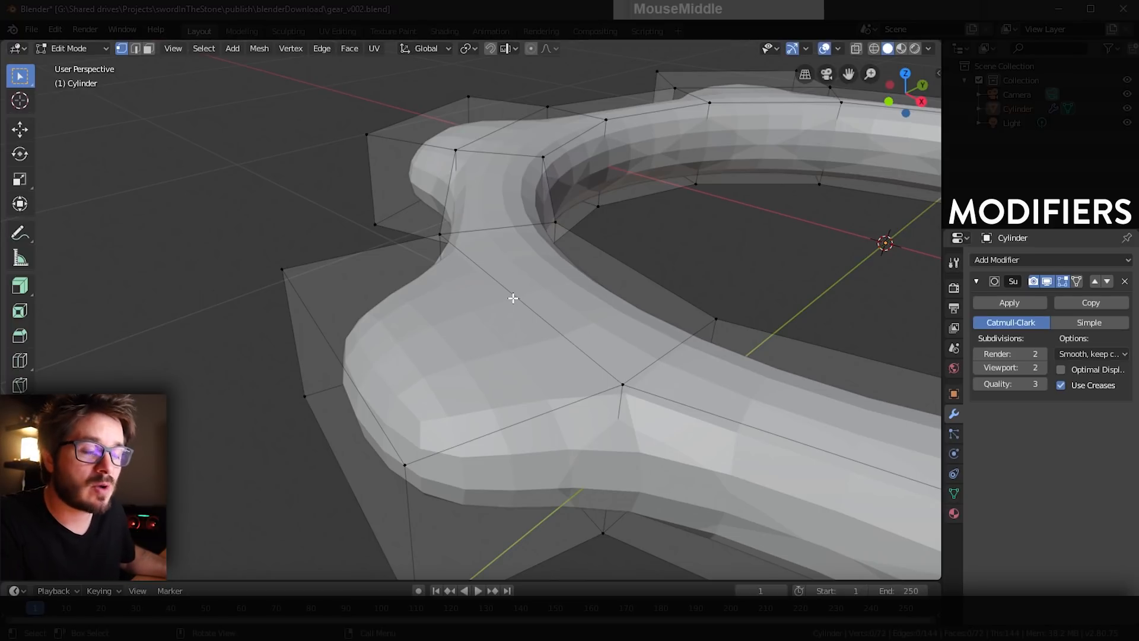
pyautogui.press('Tab')
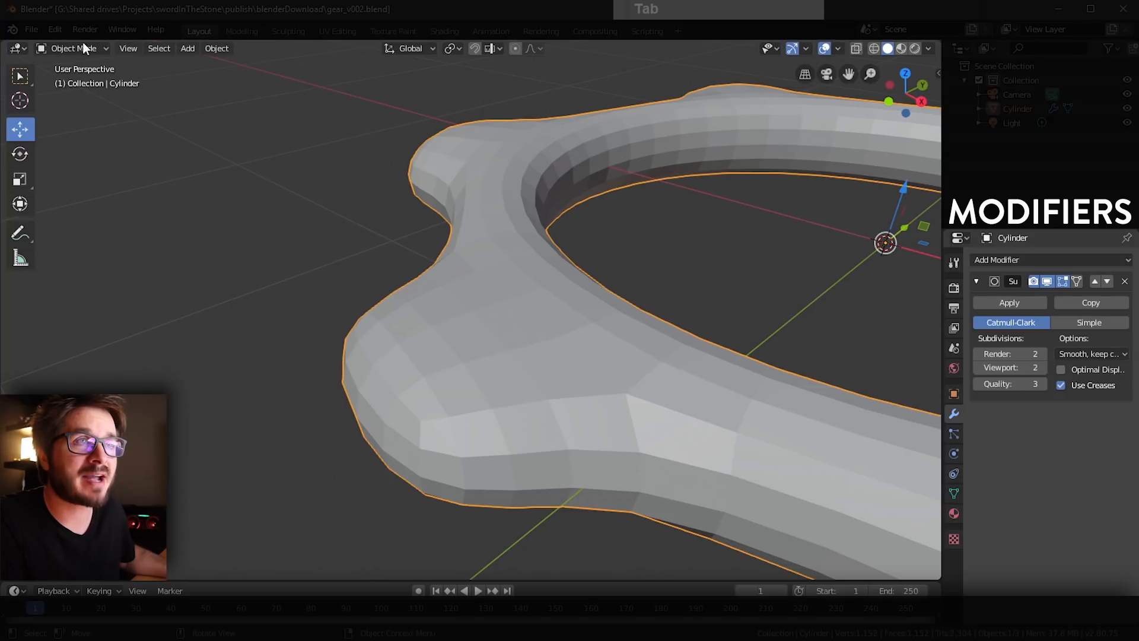
pyautogui.click(221, 50)
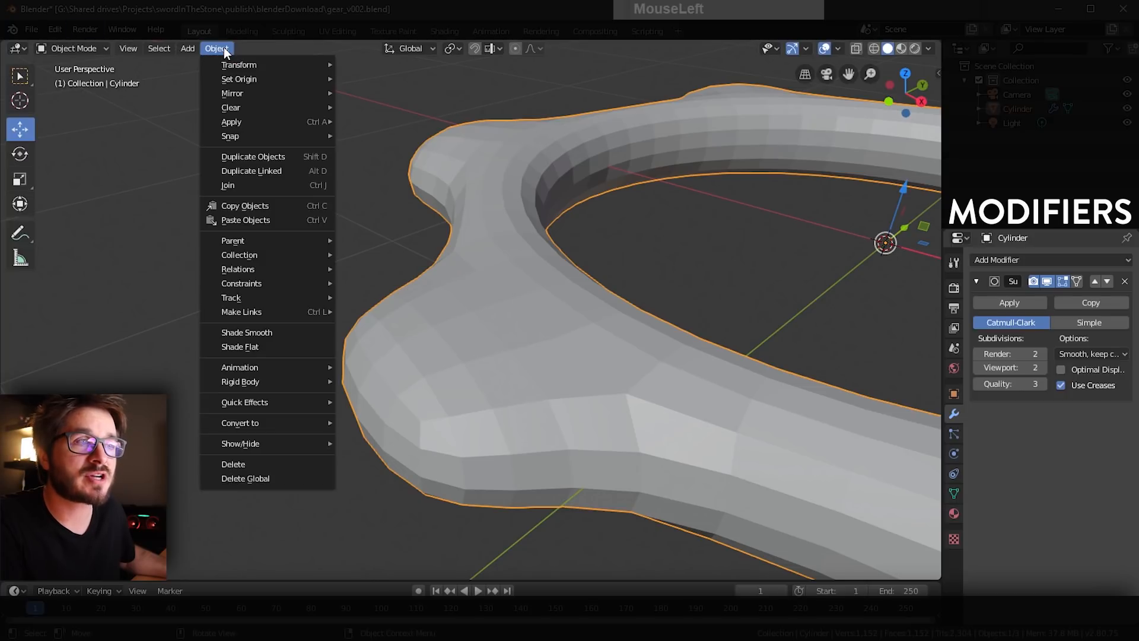
pyautogui.click(266, 334)
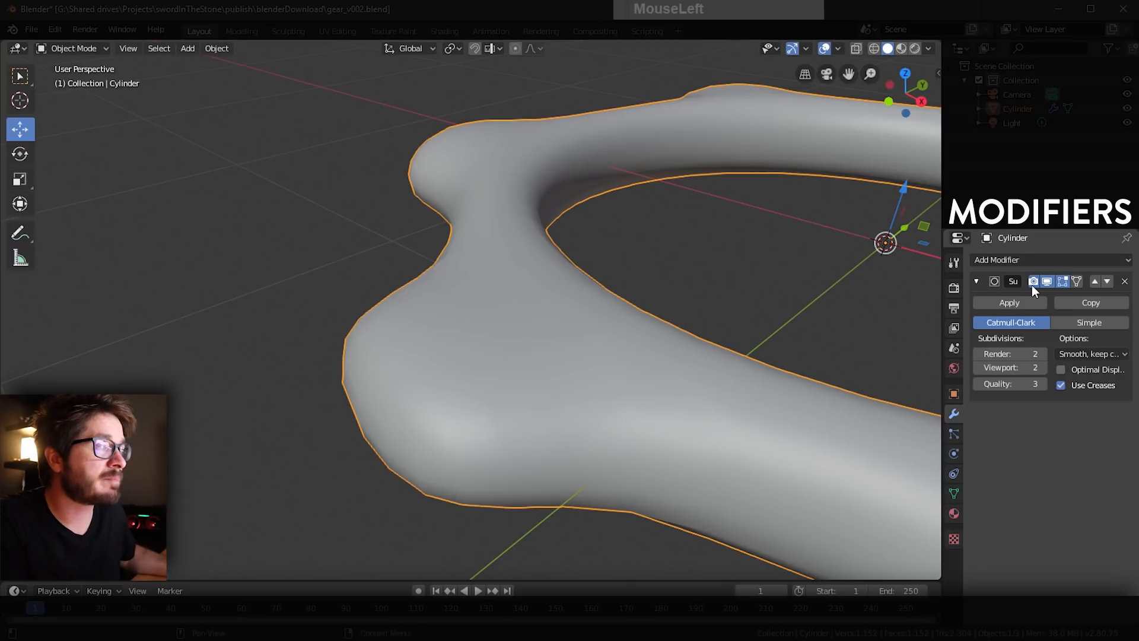
# Step: Turn the Subdivision Surface modifier's viewport display and Edit Mode display off and on again in turn, comparing the gear in both modes
pyautogui.click(1047, 282)
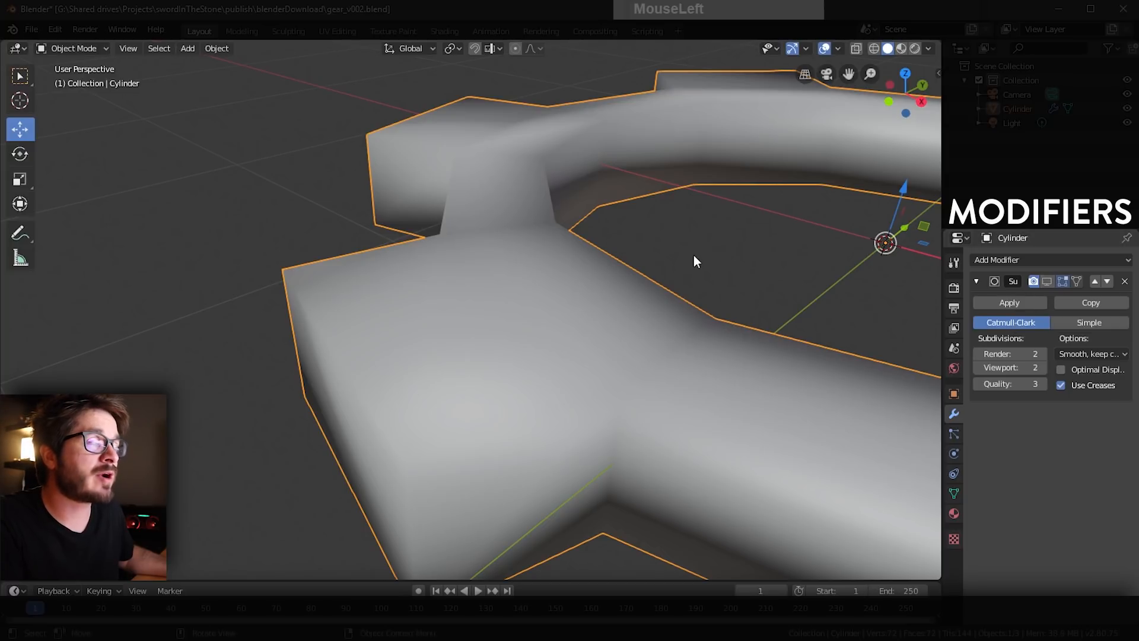
pyautogui.press('Tab')
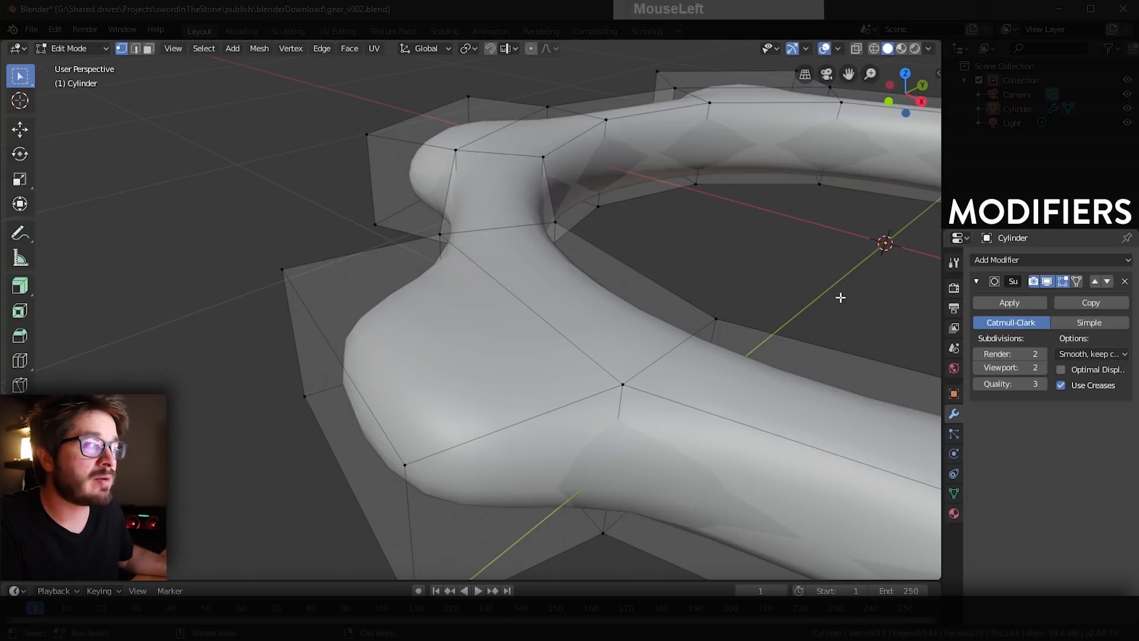
pyautogui.click(1063, 283)
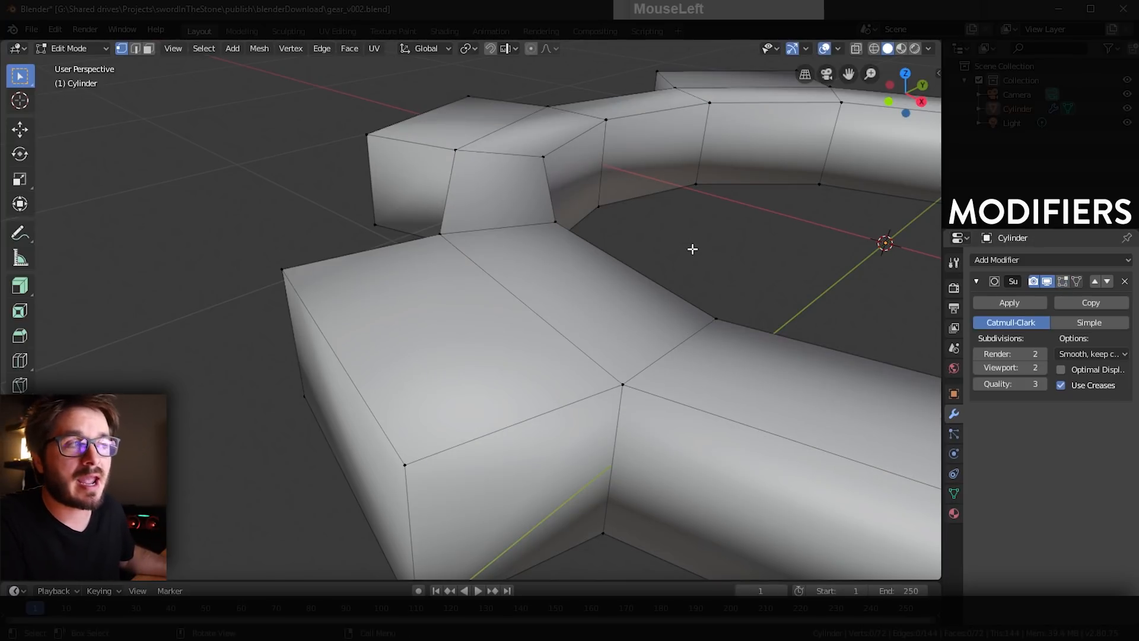
pyautogui.press('Tab')
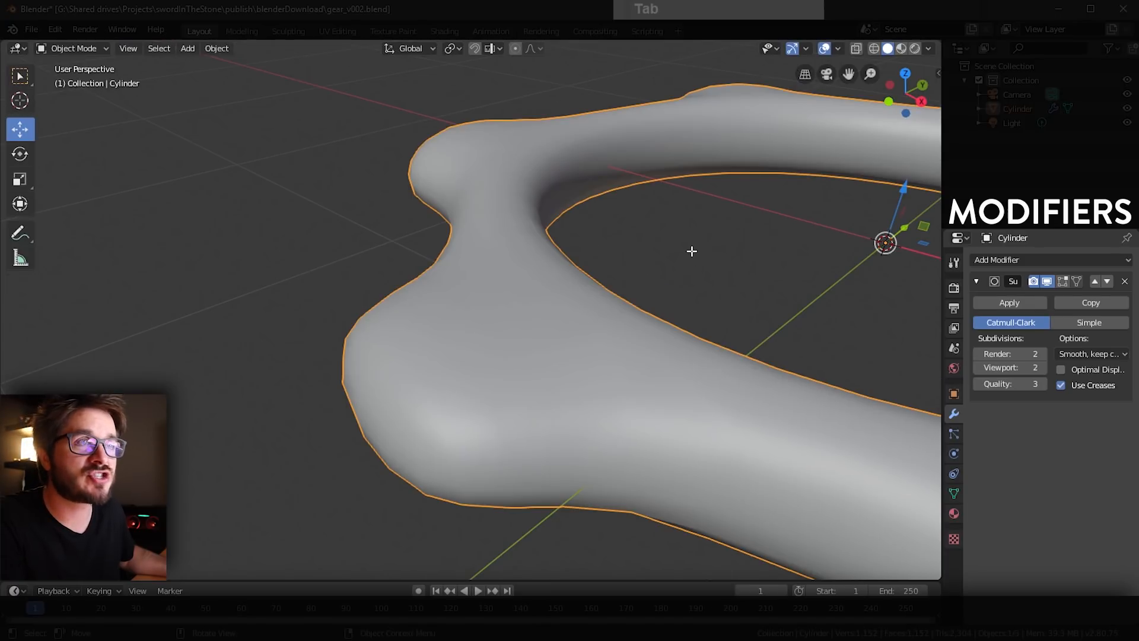
pyautogui.press('Tab')
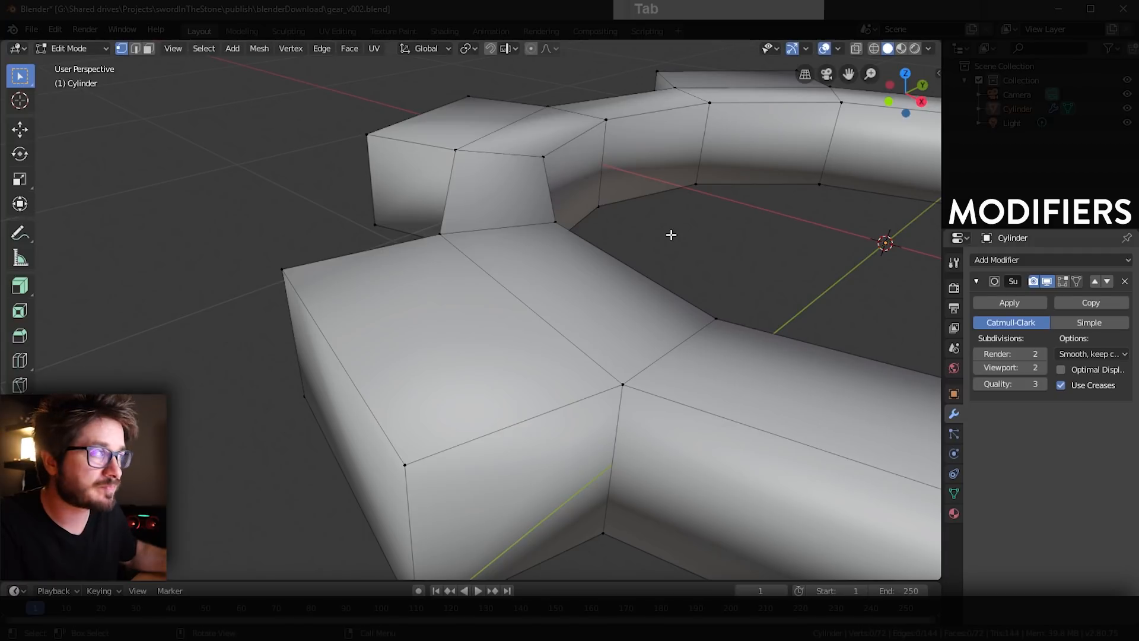
pyautogui.click(1061, 281)
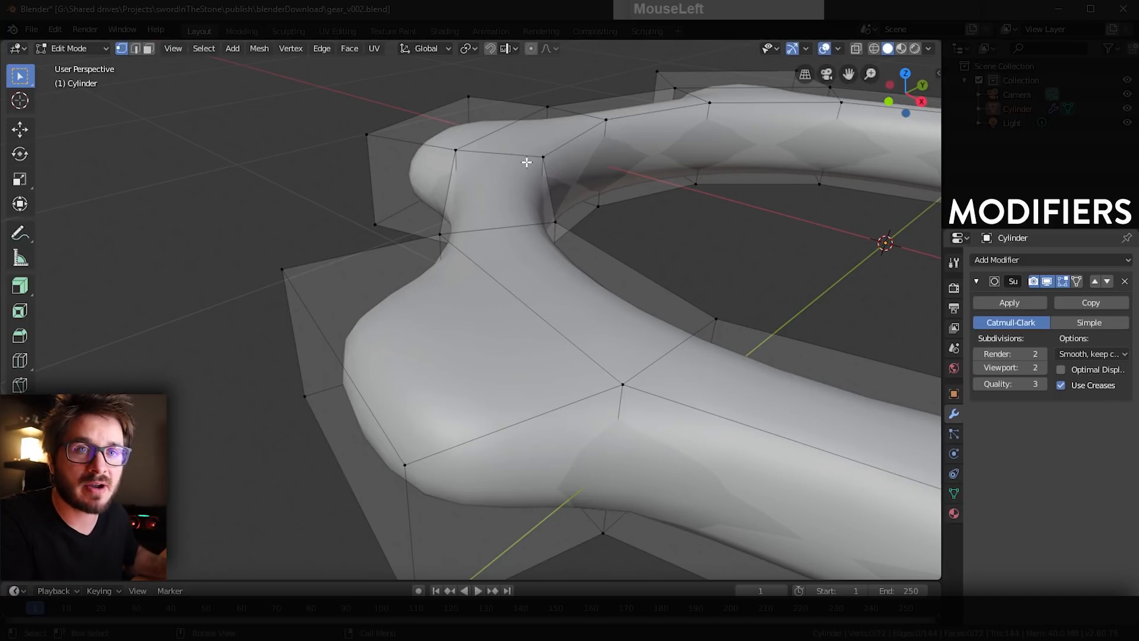
# Step: Remove the Subdivision Surface modifier from the gear, check the mesh in Object Mode, and return to Edit Mode
pyautogui.click(976, 282)
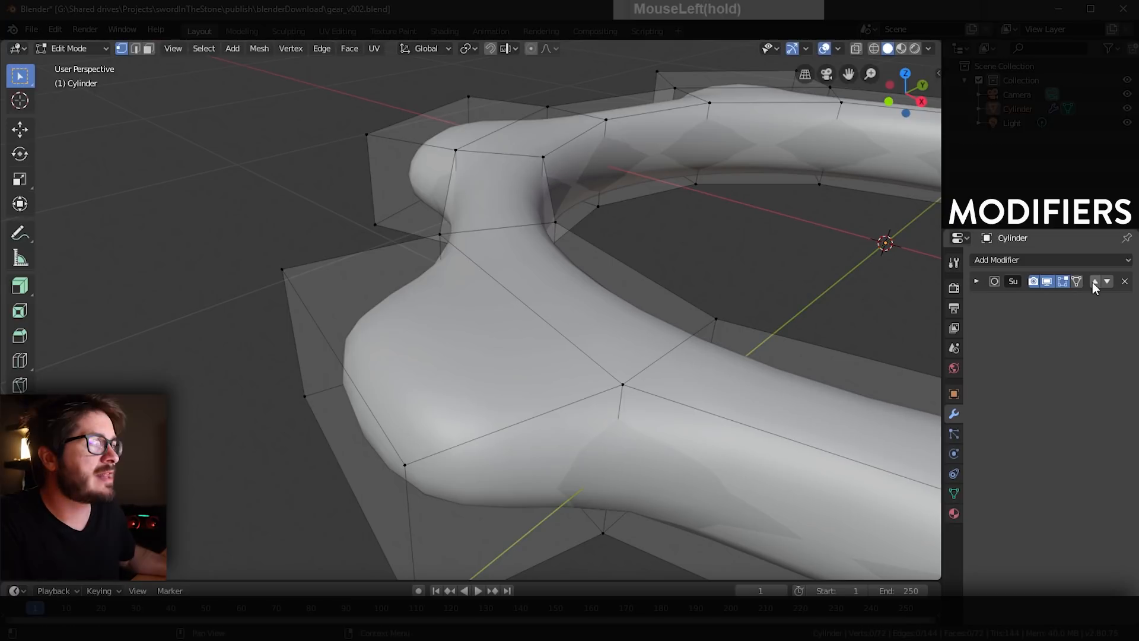
pyautogui.click(1125, 282)
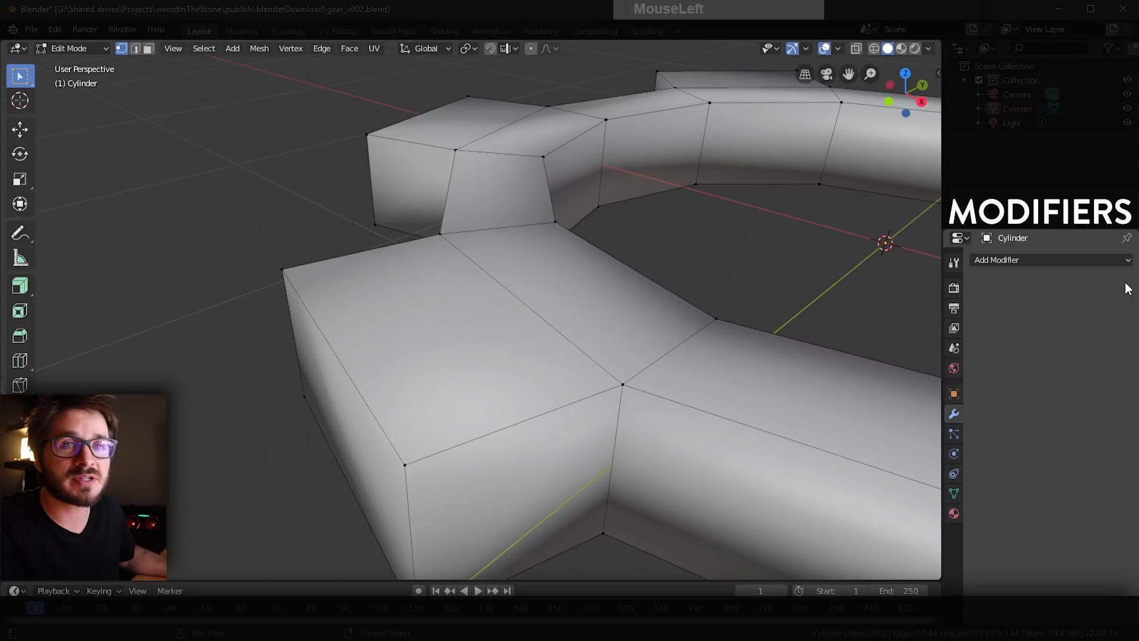
pyautogui.press('Tab')
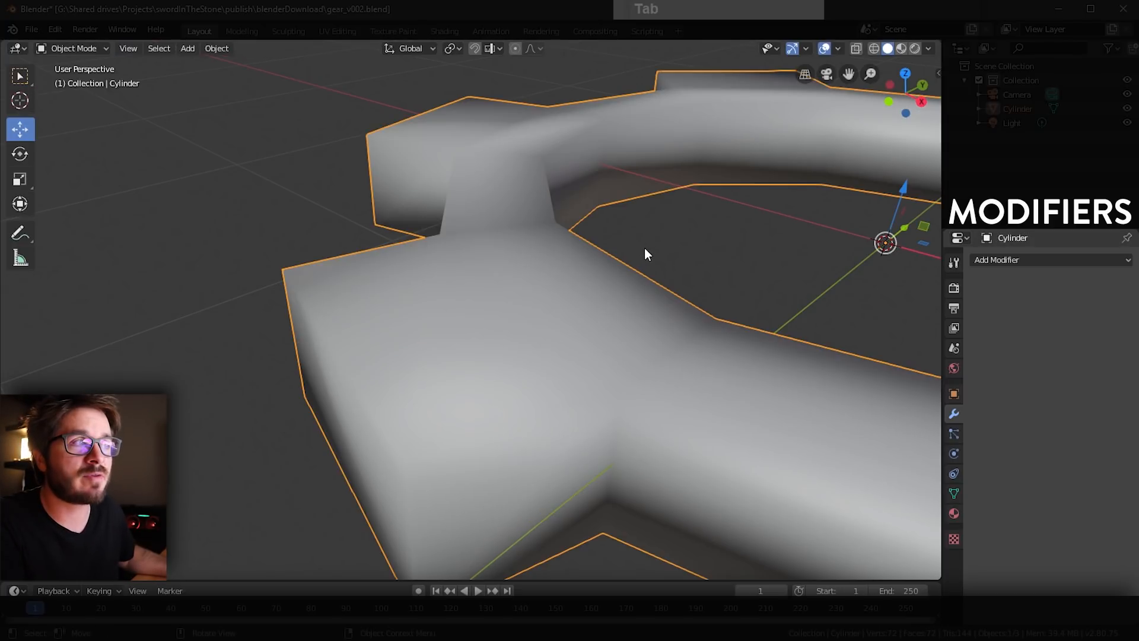
pyautogui.press('Tab')
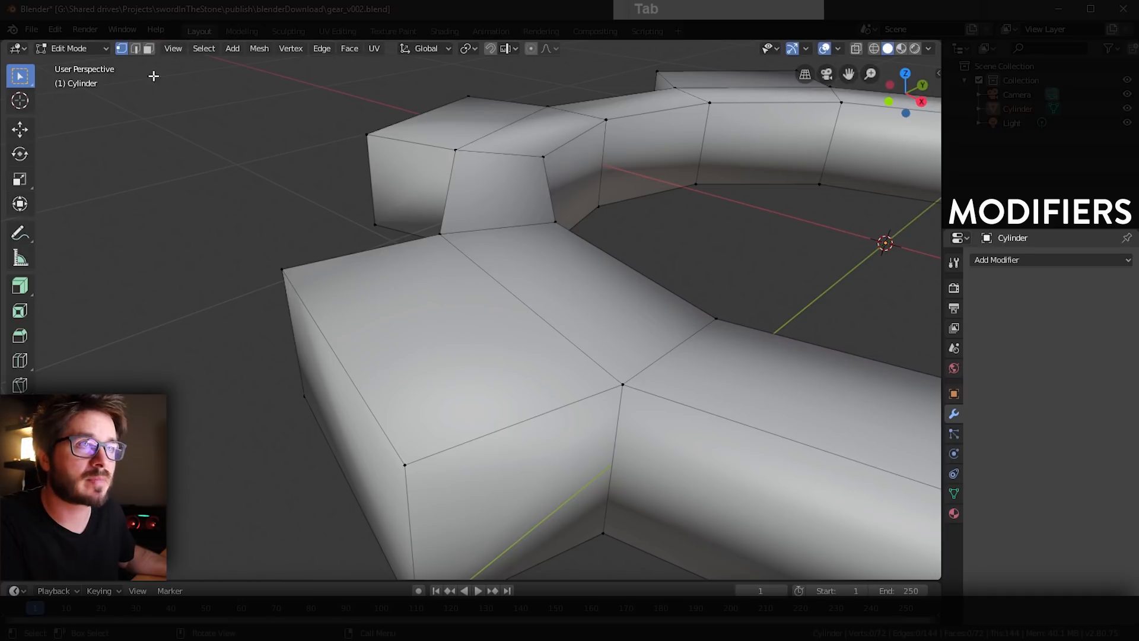
# Step: Undo the removal of the gear's Subdivision Surface modifier and turn on its Edit Mode display
pyautogui.click(55, 29)
pyautogui.click(70, 48)
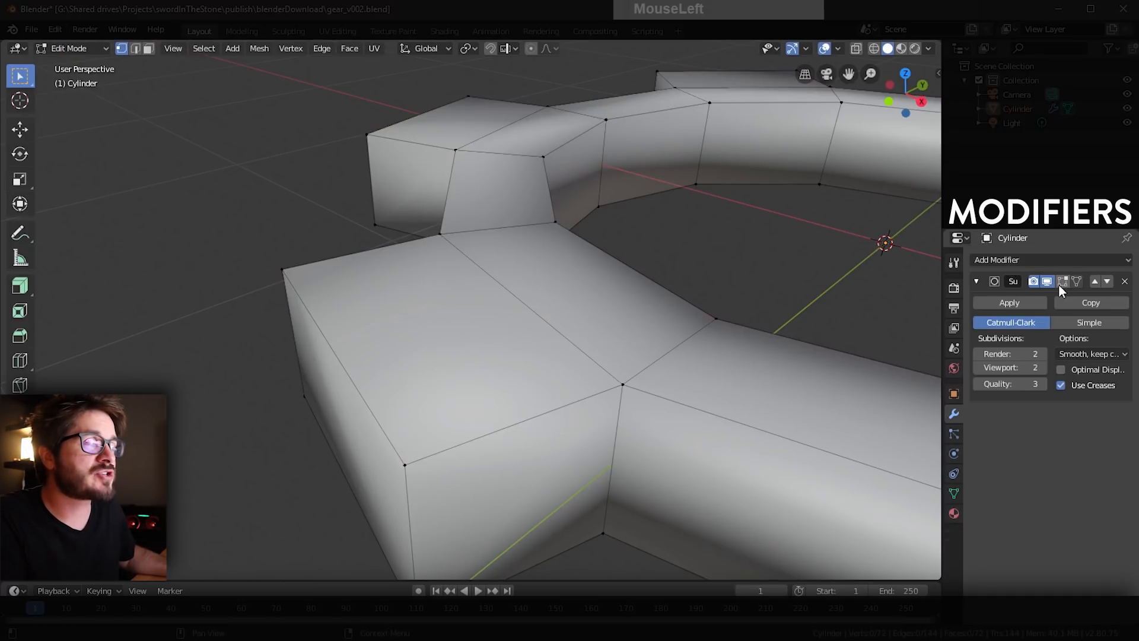
pyautogui.click(1059, 283)
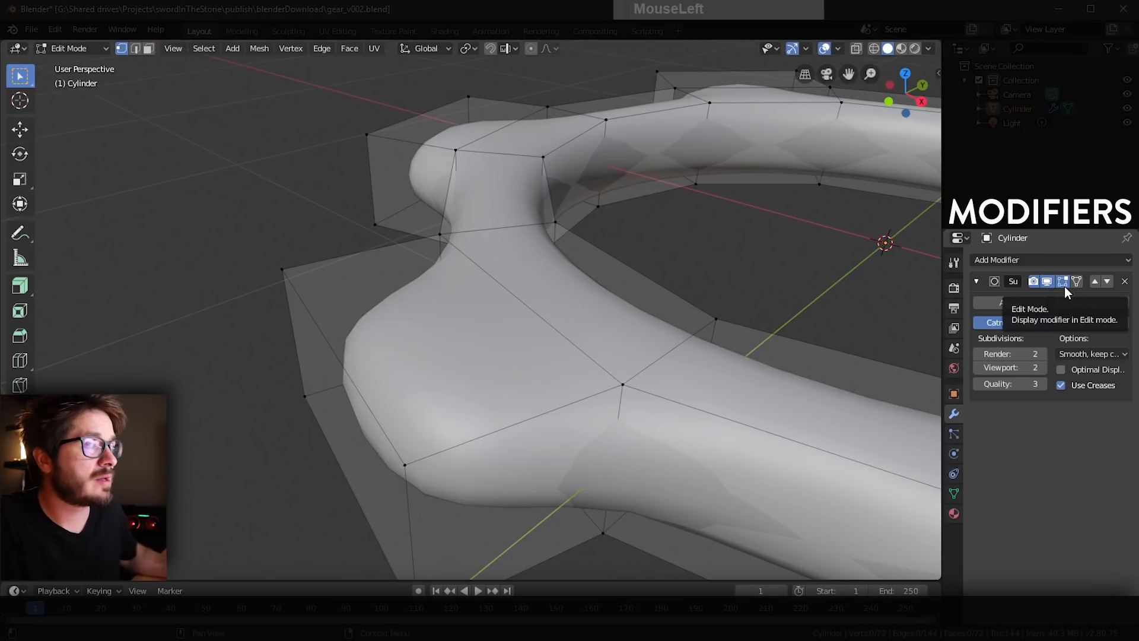
# Step: Add a Bevel modifier to the gear and collapse the settings of both modifiers
pyautogui.click(1000, 260)
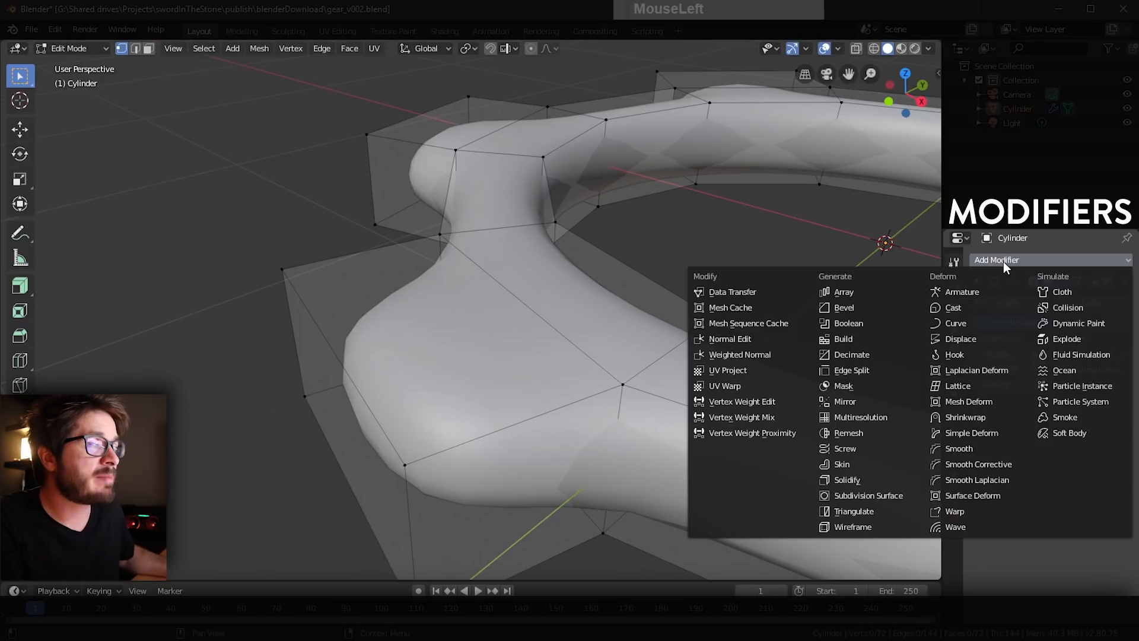
pyautogui.click(871, 303)
pyautogui.moveTo(513, 382); pyautogui.dragTo(562, 385, button='middle')
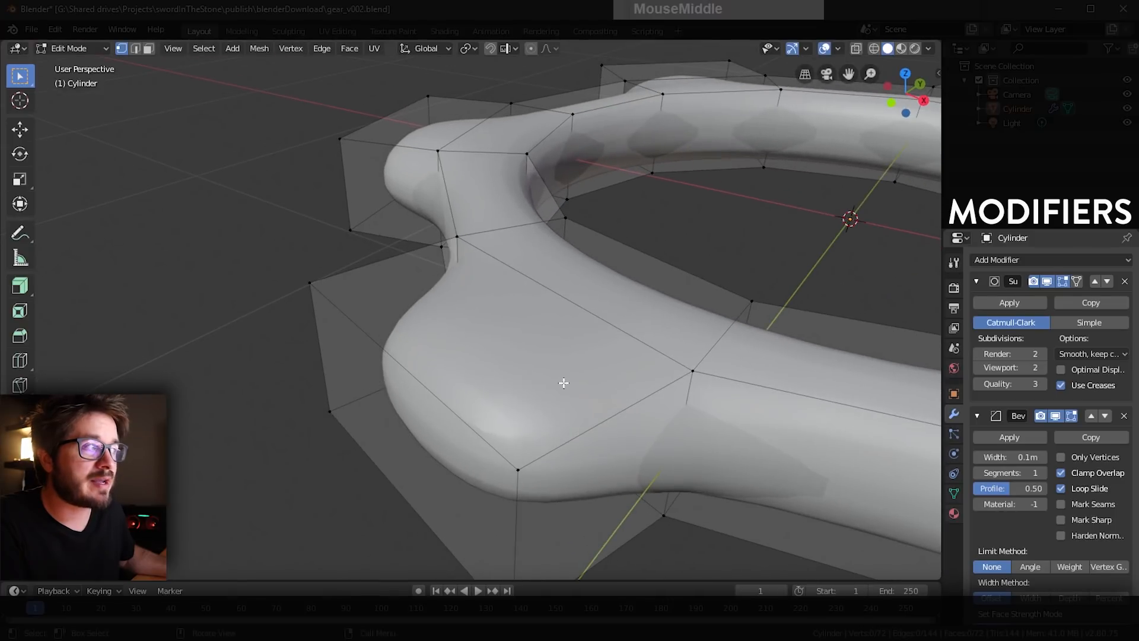
pyautogui.click(976, 282)
pyautogui.click(977, 306)
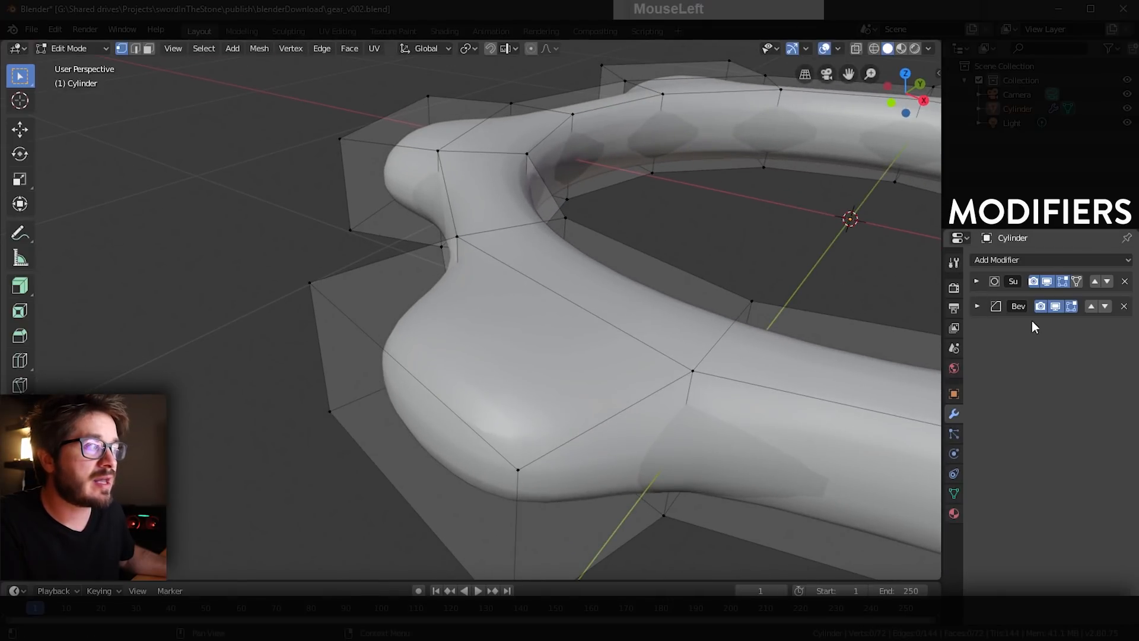
# Step: Turn the viewport display of the Subdivision Surface and Bevel modifiers off and on again, comparing their effects on the gear
pyautogui.click(1045, 283)
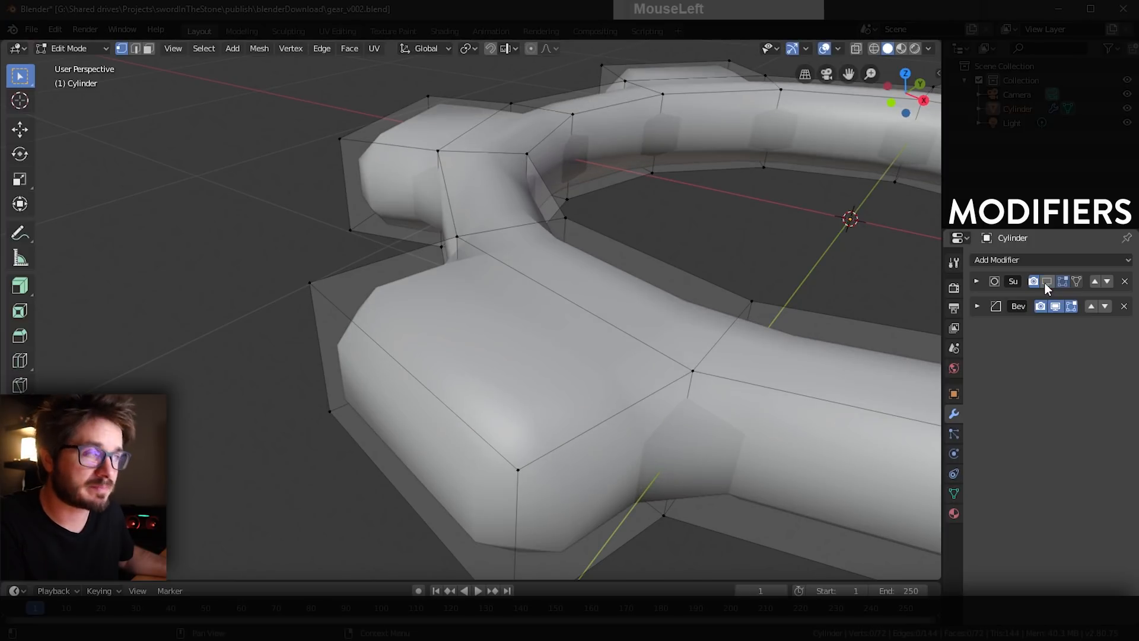
pyautogui.click(1057, 308)
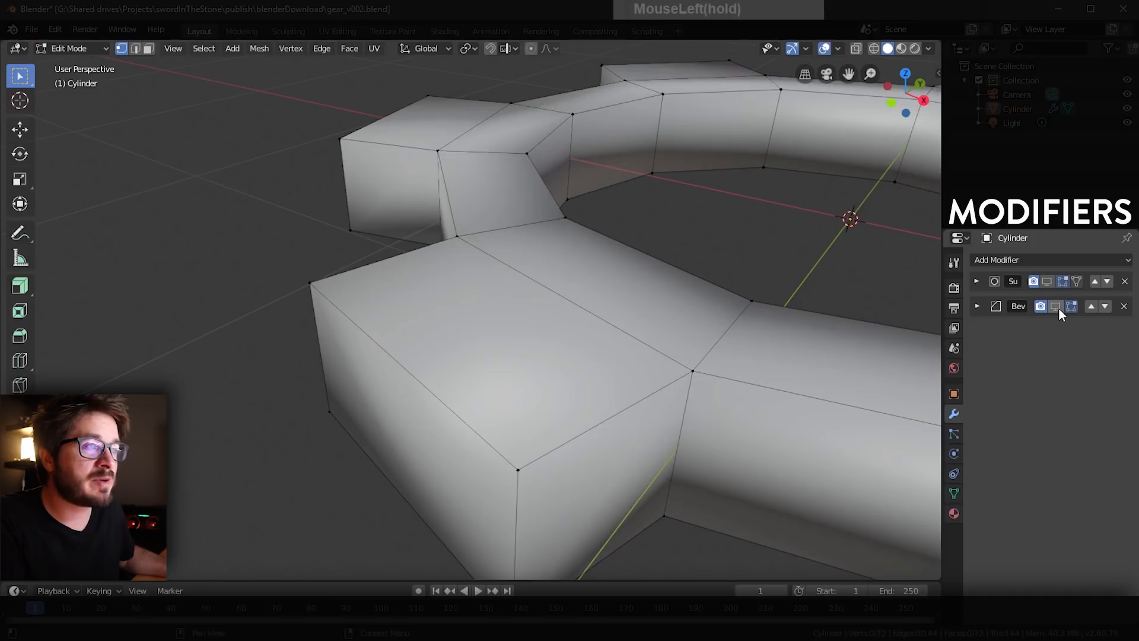
pyautogui.click(1059, 309)
pyautogui.click(1058, 308)
pyautogui.click(1059, 309)
pyautogui.click(1059, 309)
pyautogui.click(1059, 308)
pyautogui.click(1058, 309)
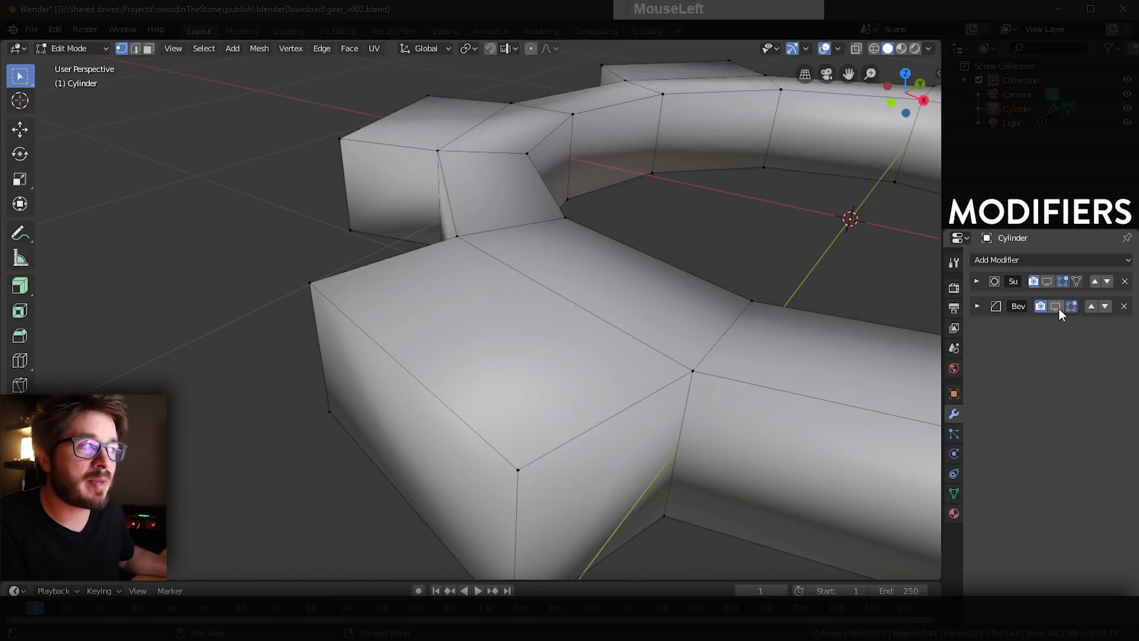
pyautogui.click(1059, 308)
pyautogui.click(1059, 309)
pyautogui.click(1059, 309)
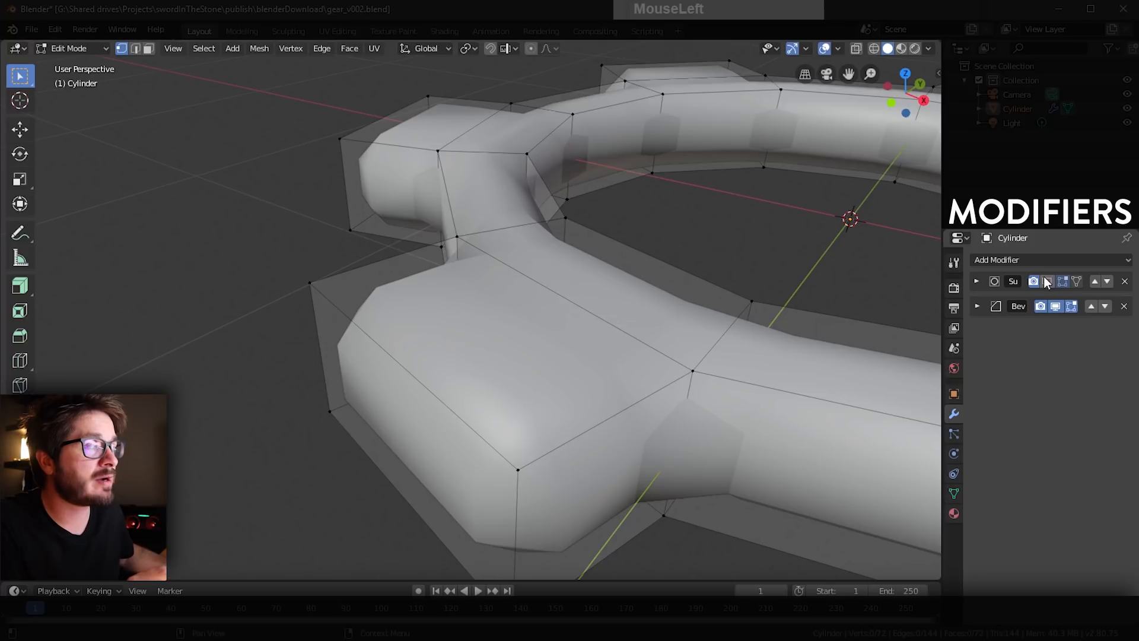
pyautogui.click(1047, 282)
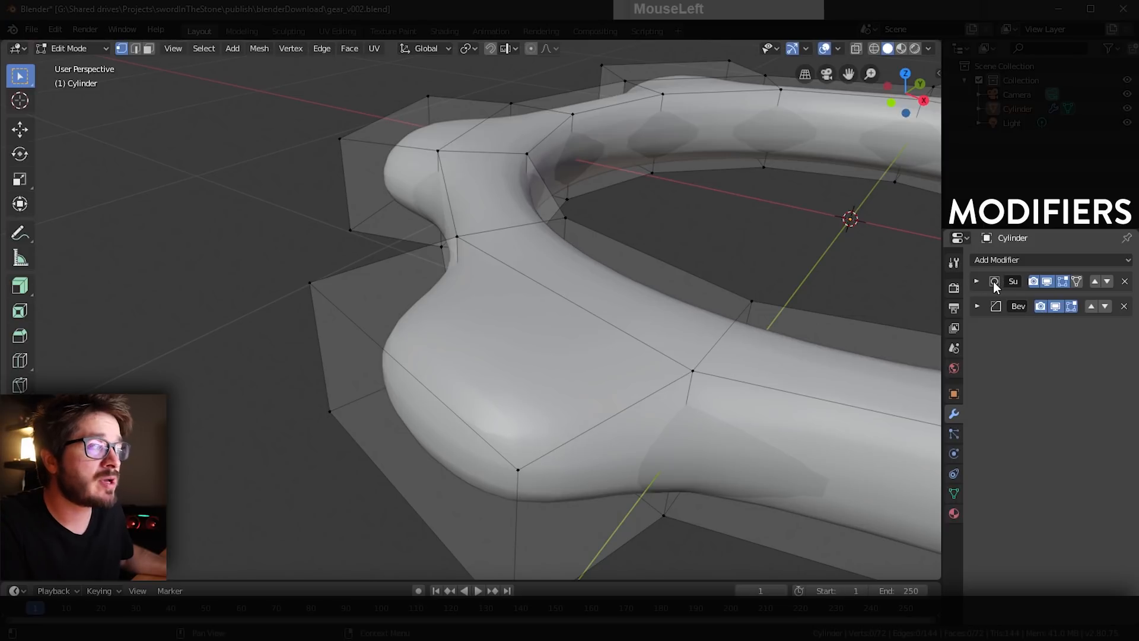
# Step: Swap the modifier order back and forth to compare the results, leaving Bevel above Subdivision Surface in the stack
pyautogui.click(1107, 282)
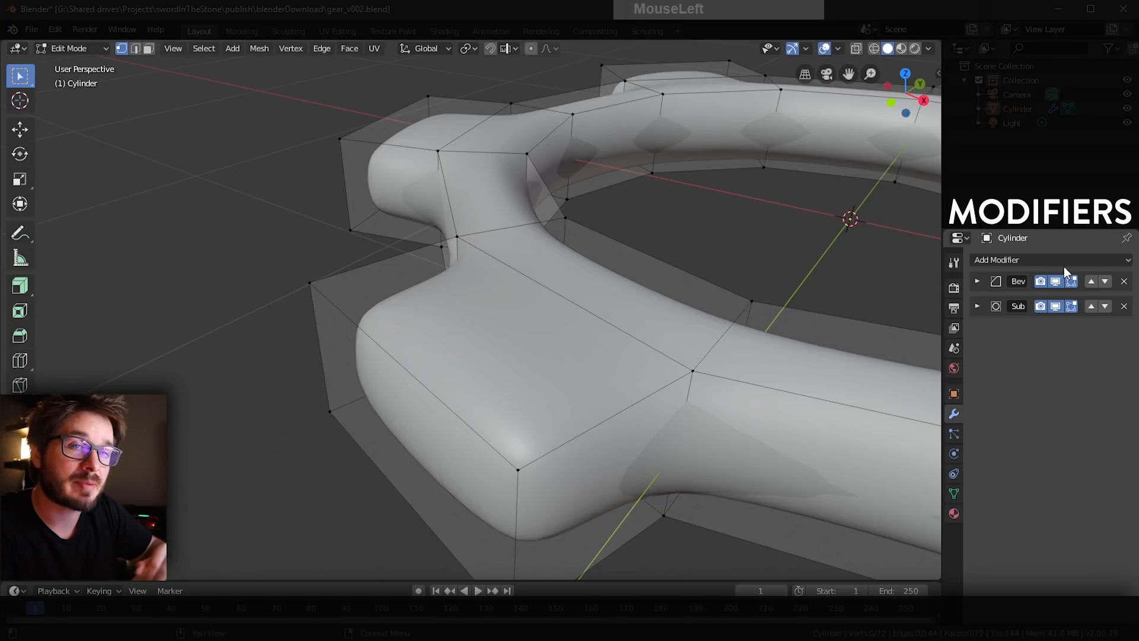
pyautogui.click(1092, 306)
pyautogui.click(1106, 282)
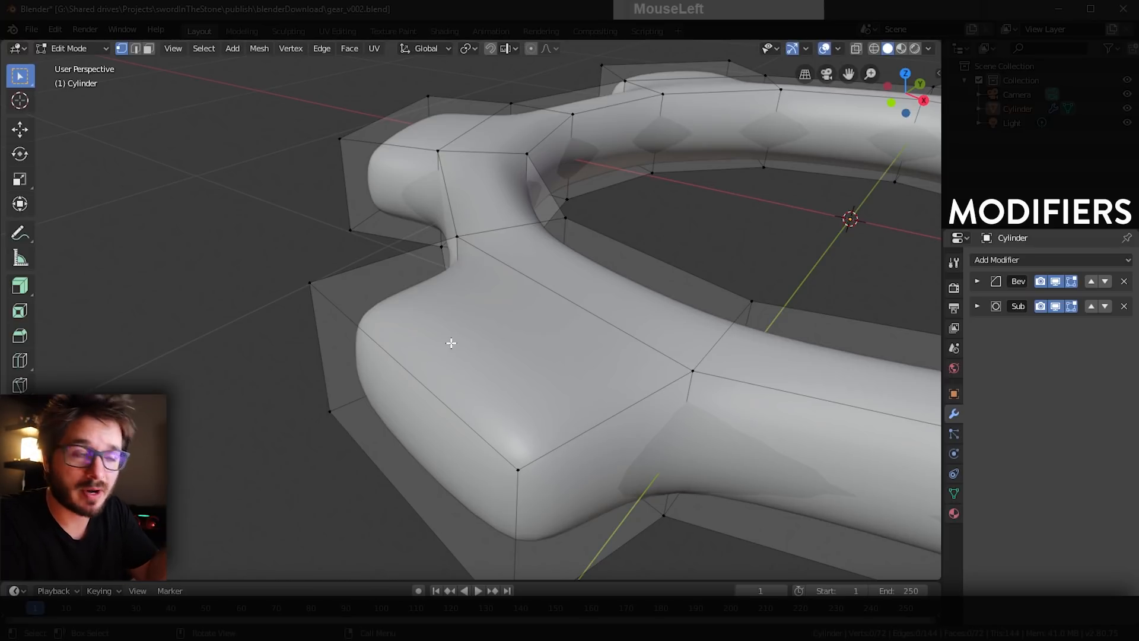
# Step: Turn off the Subdivision Surface modifier's viewport display and expand the Bevel modifier's settings
pyautogui.click(1054, 309)
pyautogui.click(977, 281)
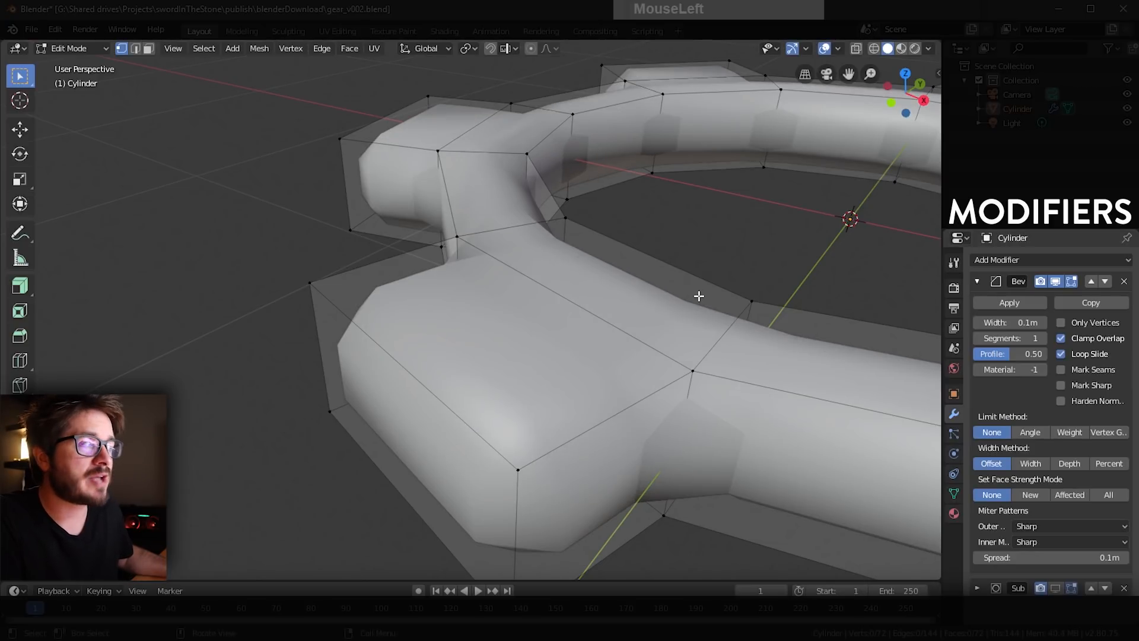
pyautogui.moveTo(496, 298)
pyautogui.mouseDown(button='middle')
pyautogui.moveTo(538, 273)
pyautogui.moveTo(489, 285)
pyautogui.moveTo(503, 287)
pyautogui.mouseUp(button='middle')
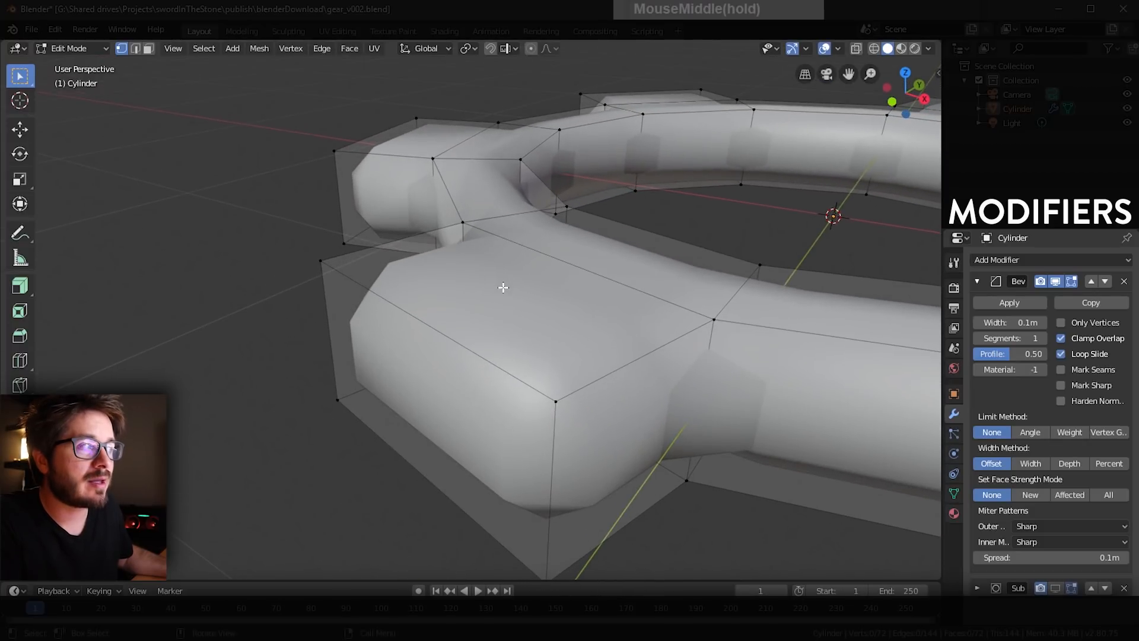
# Step: Try 2 segments in the Bevel modifier and set the value back to 1
pyautogui.click(1020, 338)
pyautogui.write('2')
pyautogui.press('Tab')
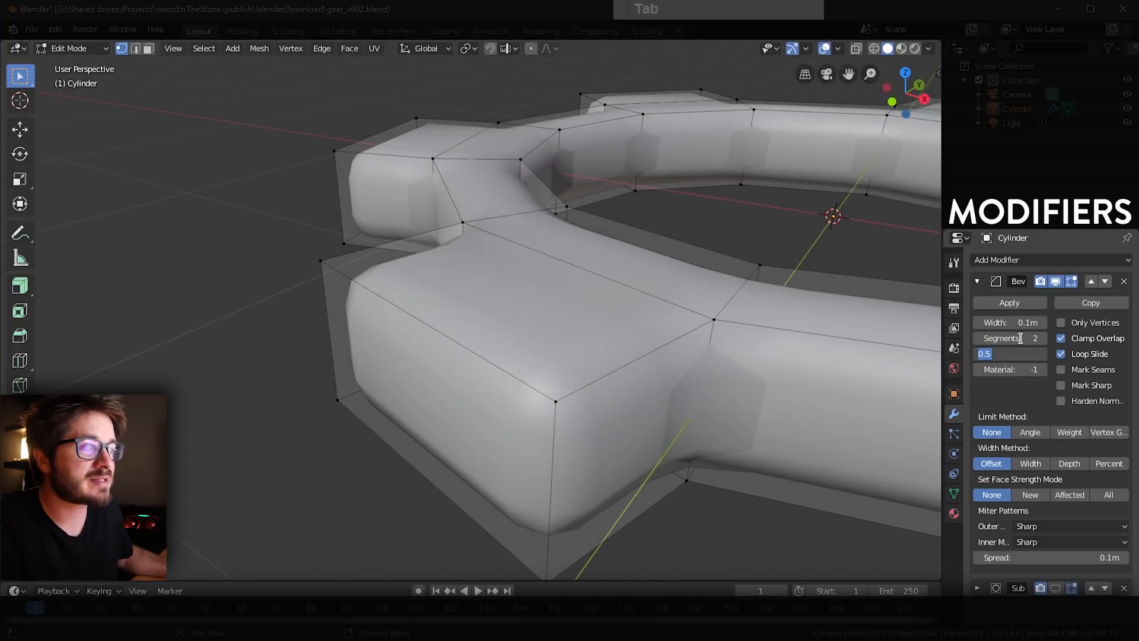
pyautogui.click(1021, 338)
pyautogui.write('1')
pyautogui.press('Tab')
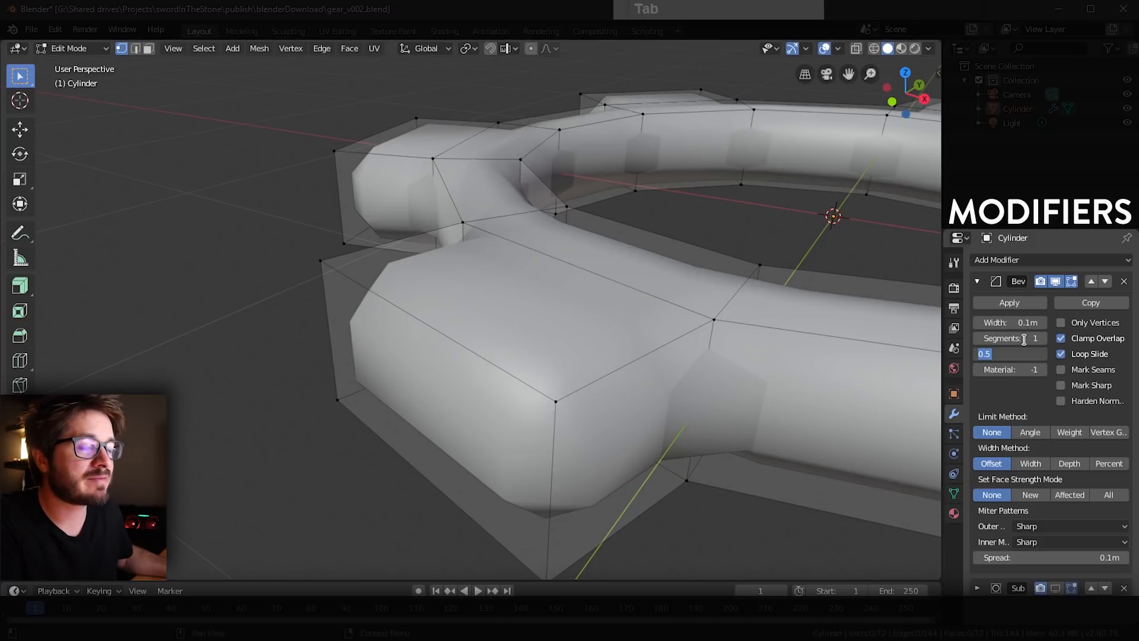
# Step: Alternate the viewport between wireframe and solid shading to compare the beveled gear, ending in solid shading
pyautogui.keyDown('shift'); pyautogui.moveTo(765, 174); pyautogui.dragTo(730, 202, button='middle'); pyautogui.keyUp('shift')
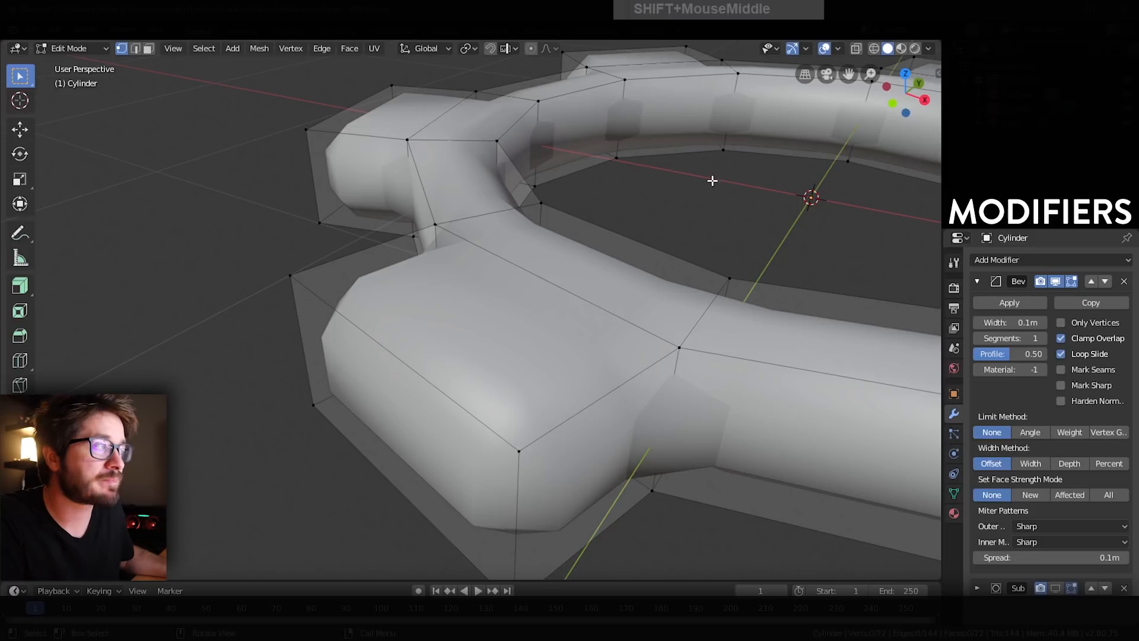
pyautogui.click(887, 50)
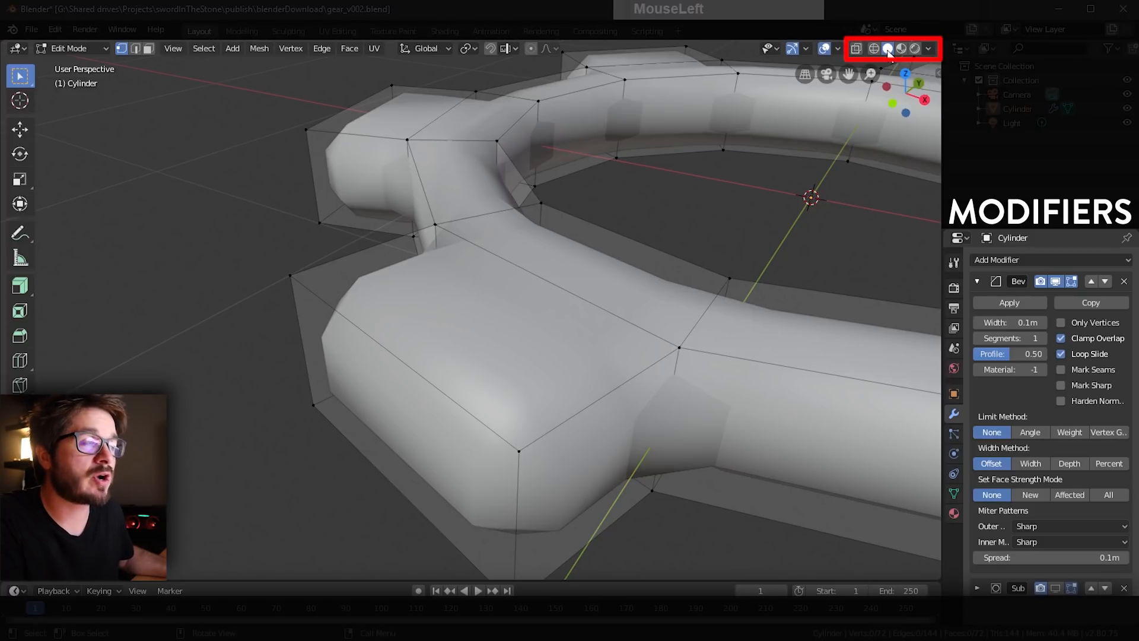
pyautogui.click(873, 49)
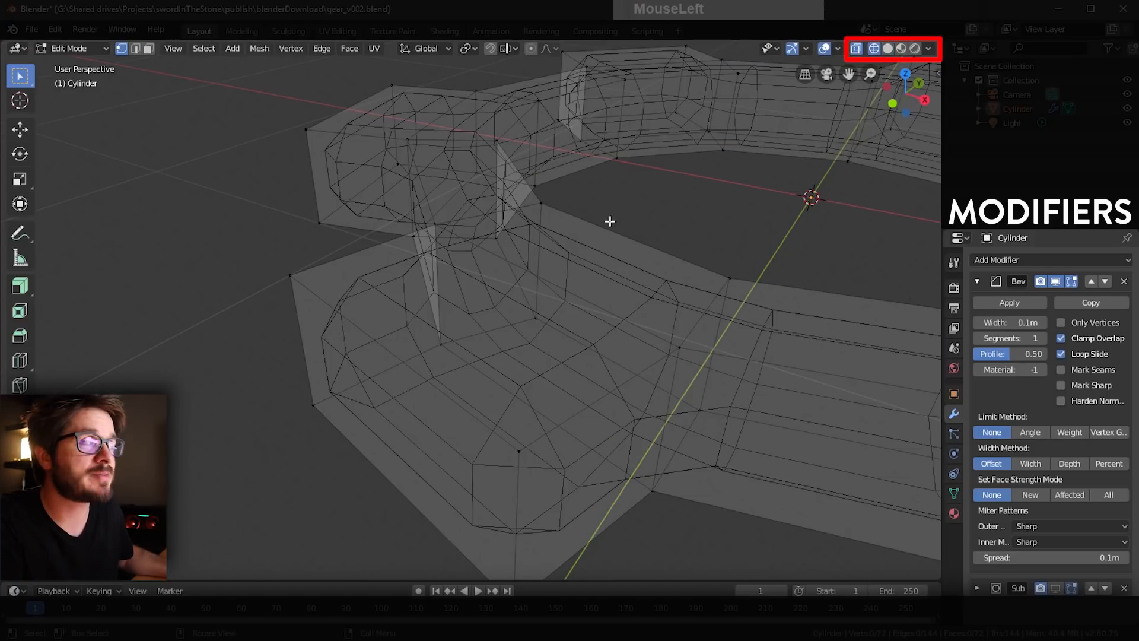
pyautogui.click(886, 50)
pyautogui.click(874, 50)
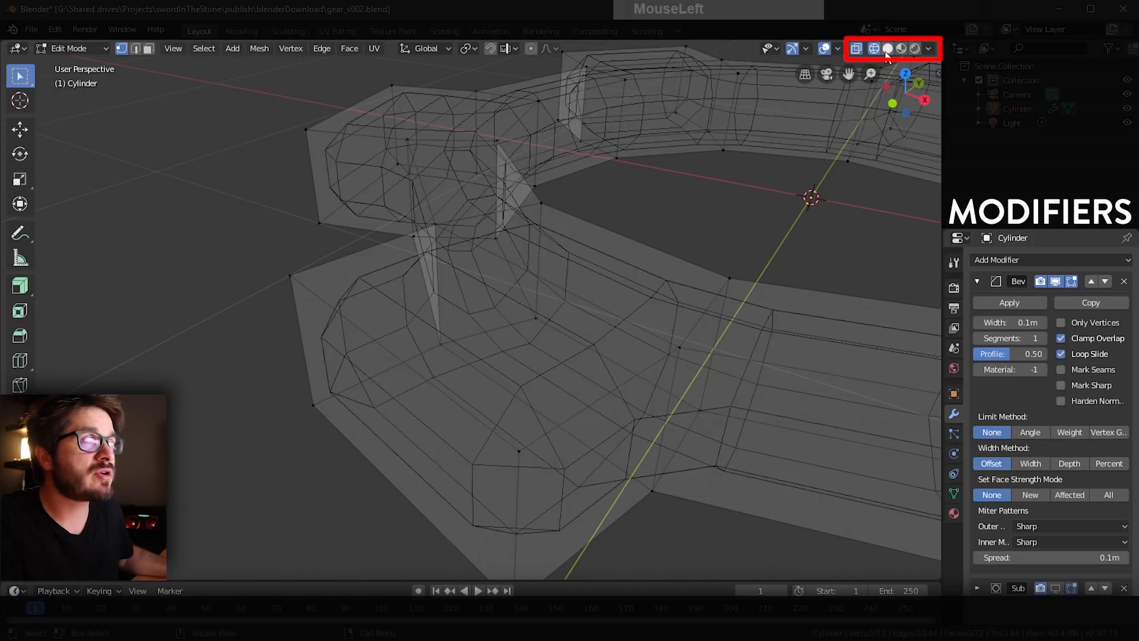
pyautogui.click(887, 50)
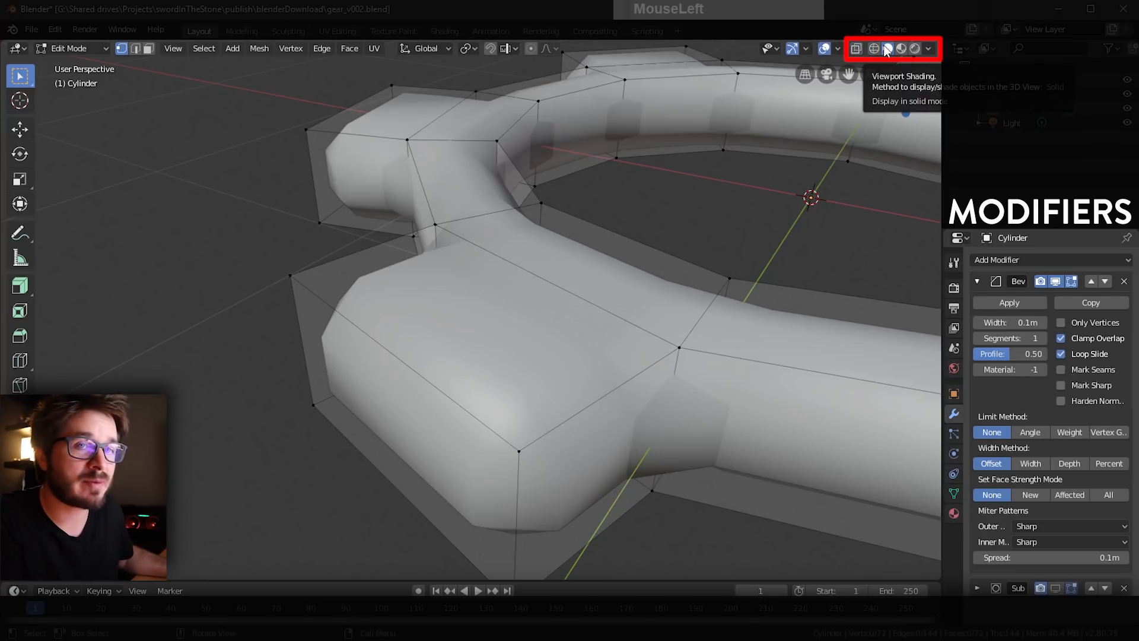
# Step: Try the Wireframe geometry overlay on the gear and turn it off again
pyautogui.click(838, 50)
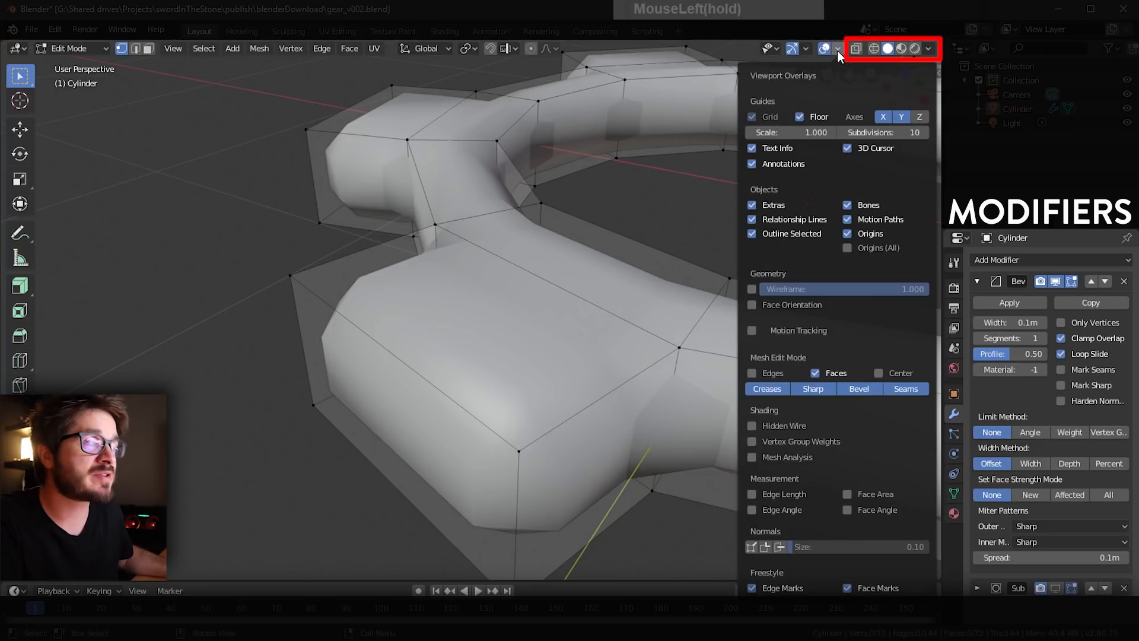
pyautogui.click(752, 289)
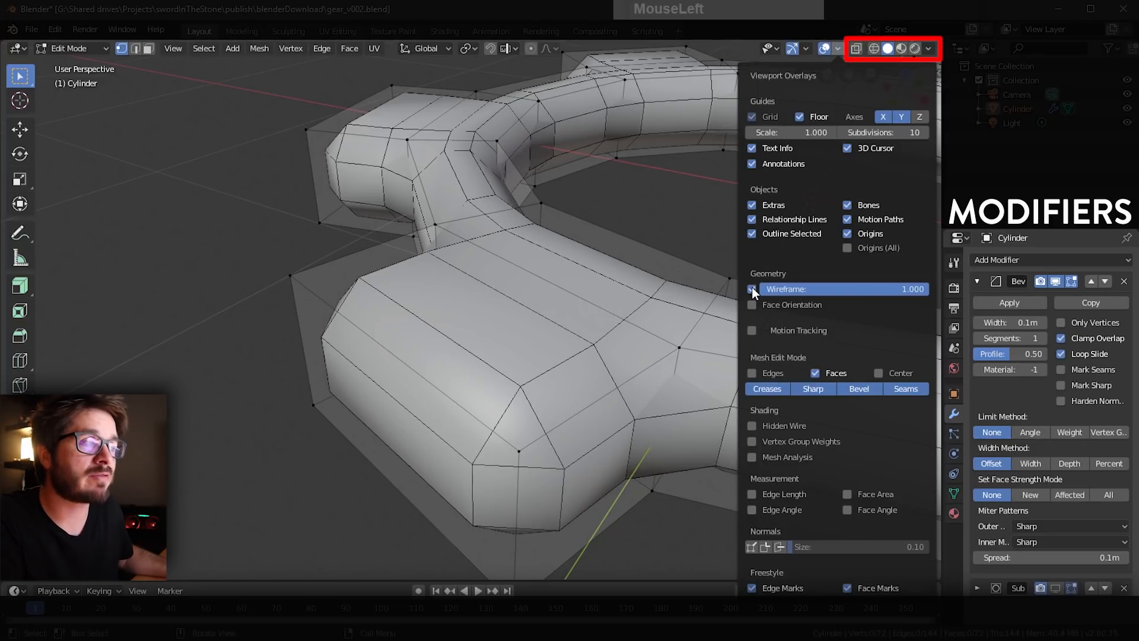
pyautogui.moveTo(712, 279); pyautogui.dragTo(593, 192, button='middle')
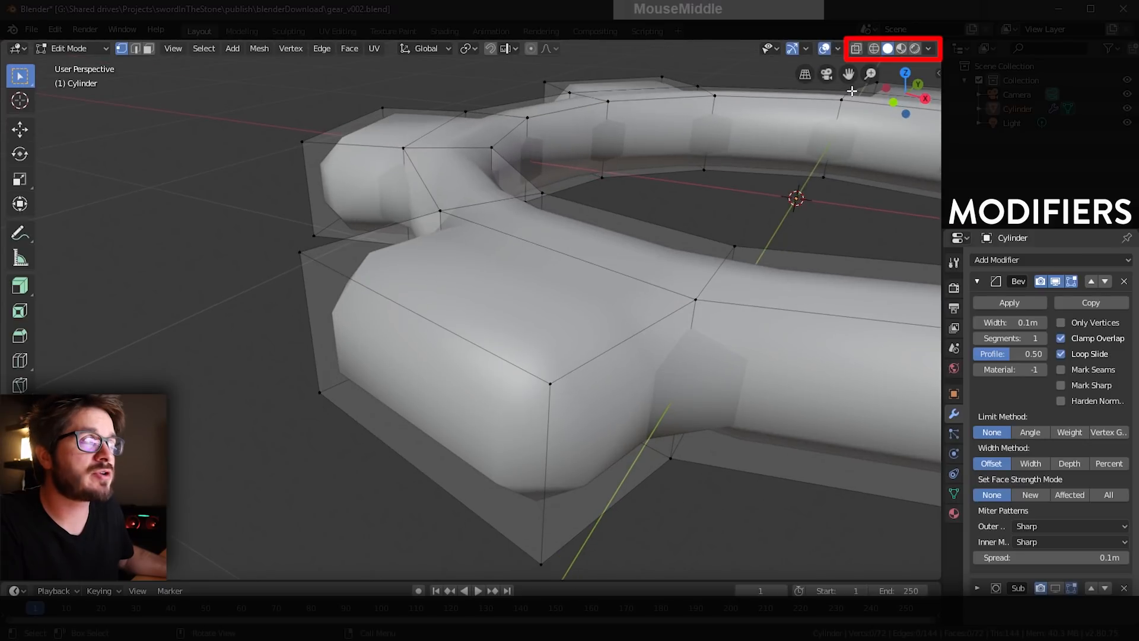
# Step: Display the gear in wireframe shading and switch from Edit Mode to Object Mode to inspect the bevel edges
pyautogui.click(874, 48)
pyautogui.scroll(5, 700, 247)
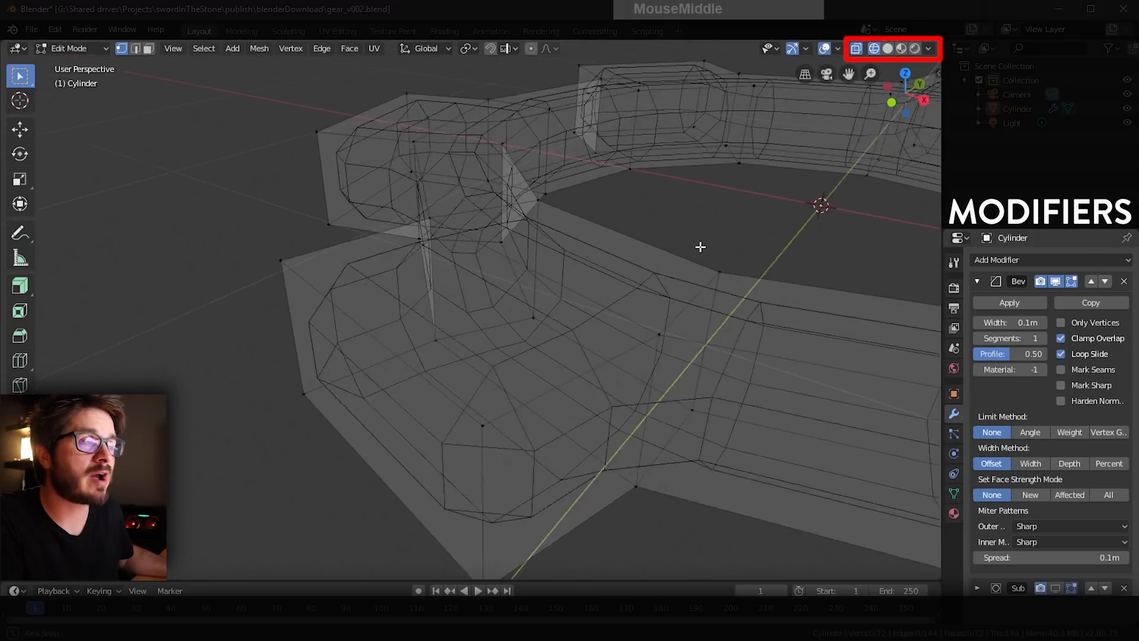
pyautogui.keyDown('shift'); pyautogui.moveTo(687, 287); pyautogui.dragTo(735, 290, button='middle'); pyautogui.keyUp('shift')
pyautogui.click(1017, 338)
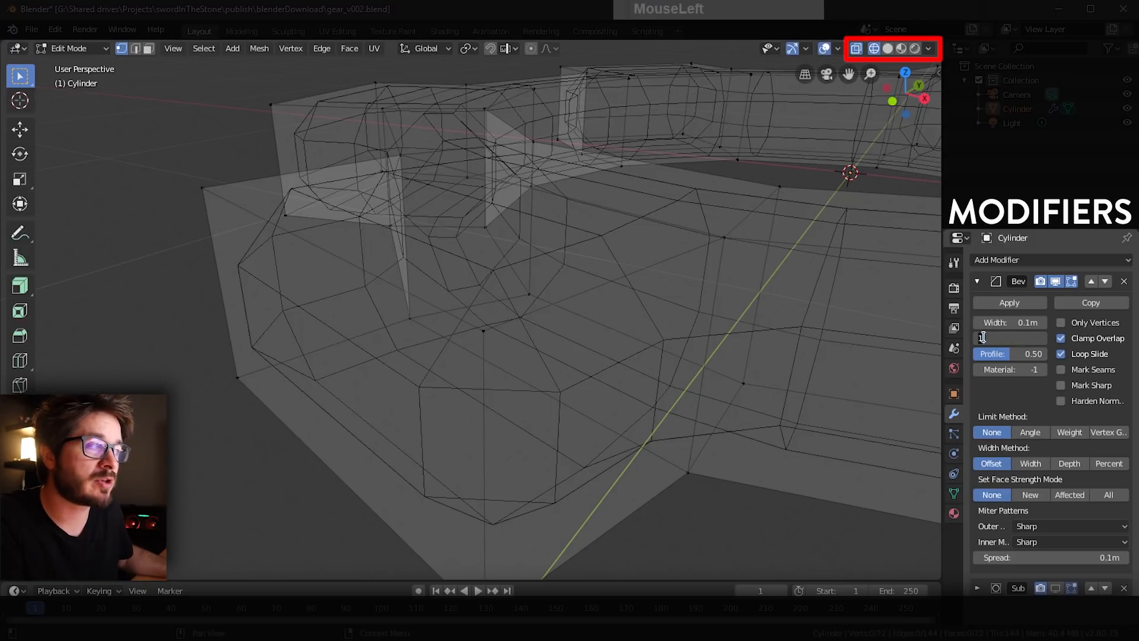
pyautogui.click(834, 319)
pyautogui.moveTo(834, 319); pyautogui.dragTo(837, 316, button='middle')
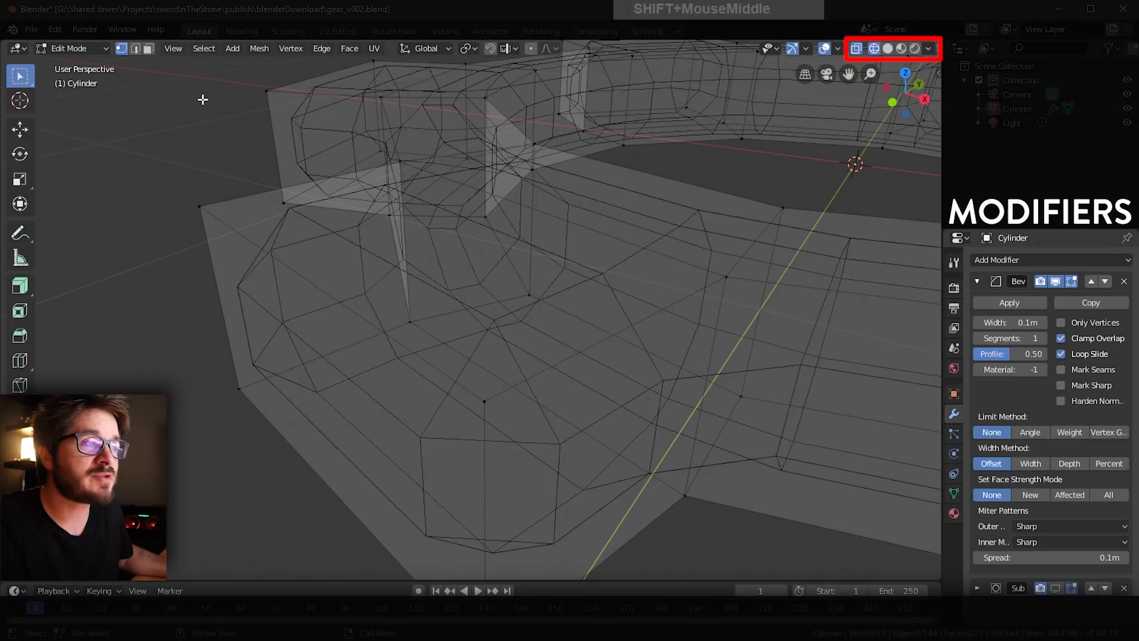
pyautogui.press('Tab')
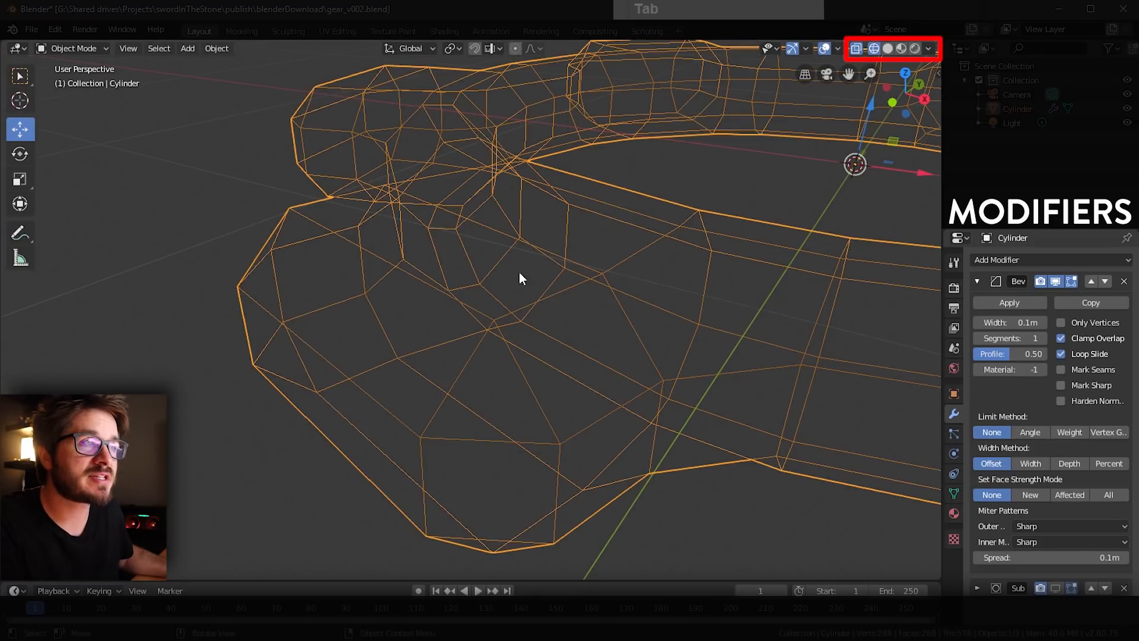
pyautogui.press('Tab')
pyautogui.press('Tab')
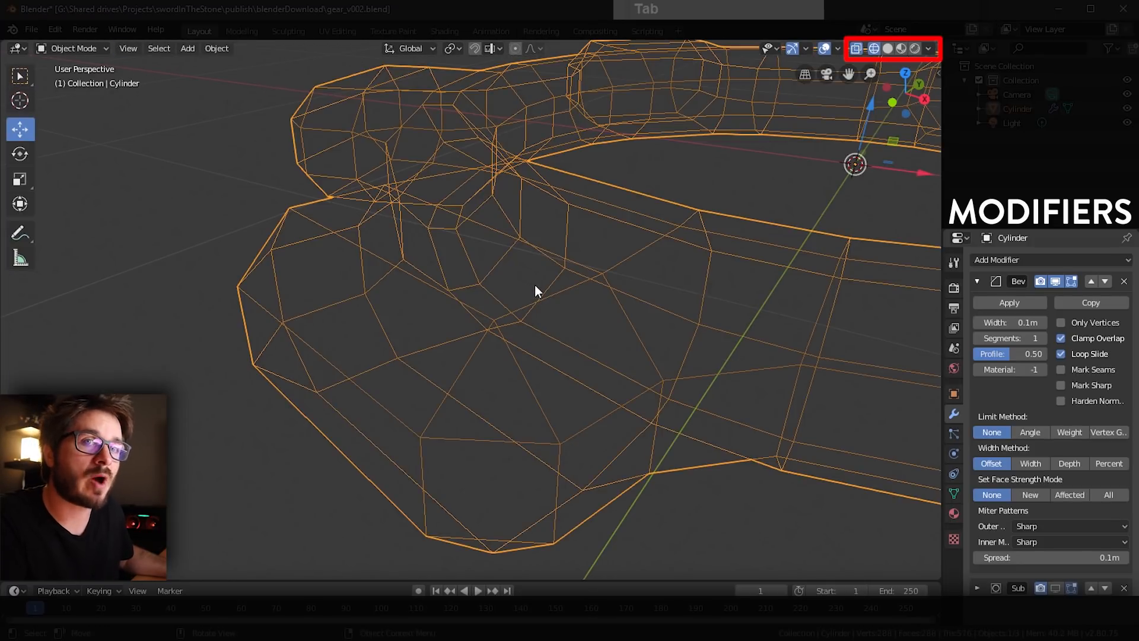
# Step: Set the Bevel modifier's segments to 2
pyautogui.click(1038, 336)
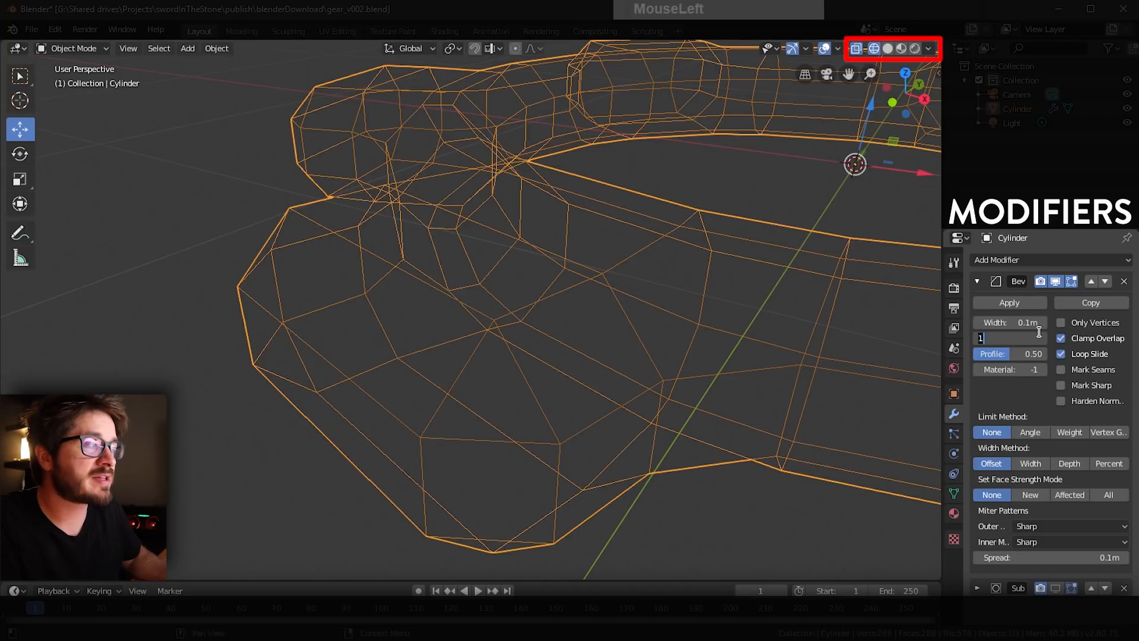
pyautogui.write('2')
pyautogui.press('Return')
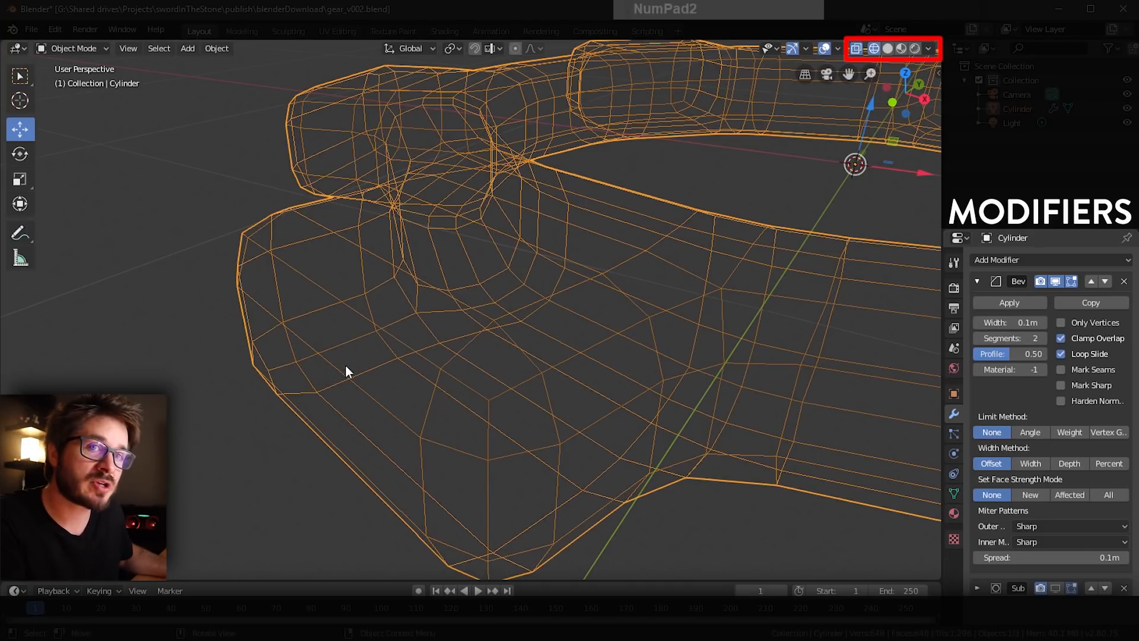
# Step: Set the Bevel modifier's width to 0.01 m and return the viewport to solid shading
pyautogui.click(1026, 323)
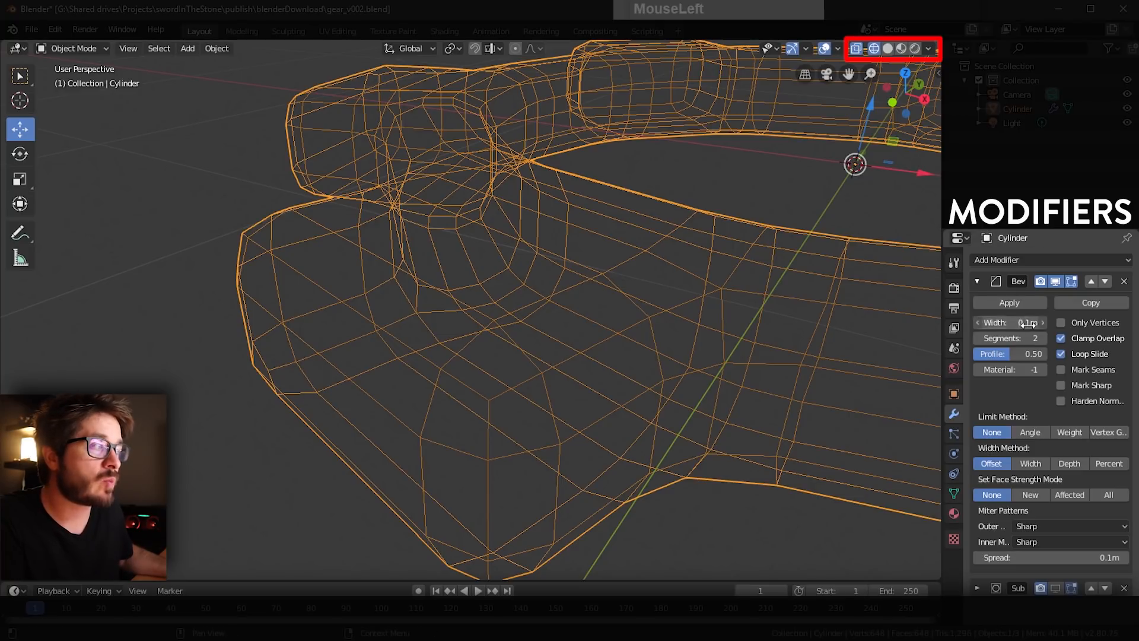
pyautogui.write('0.01')
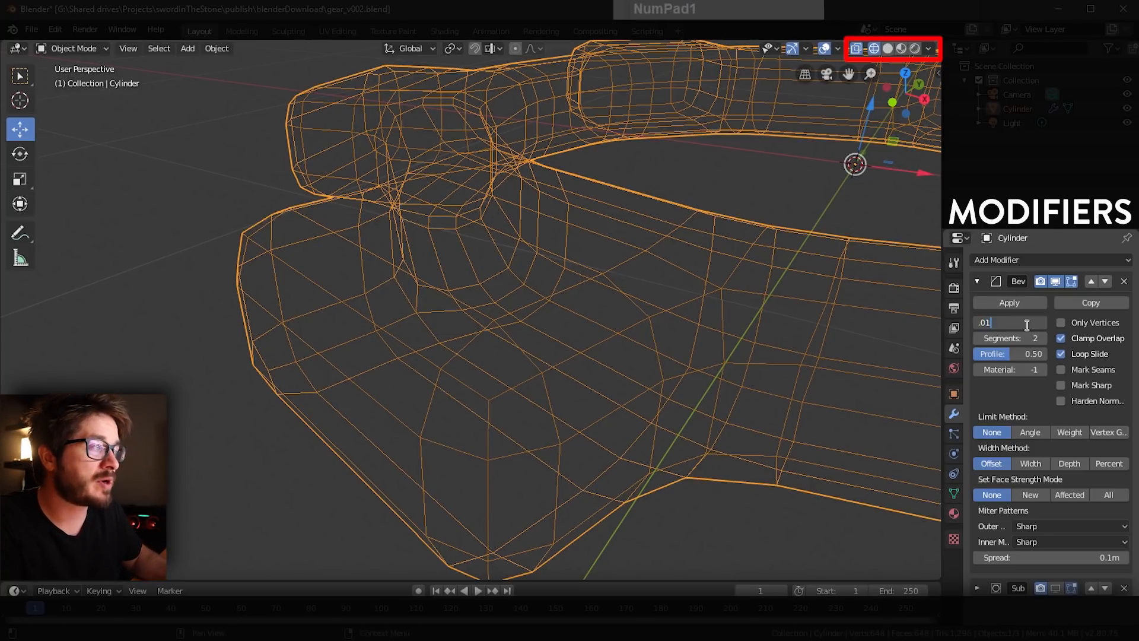
pyautogui.press('Return')
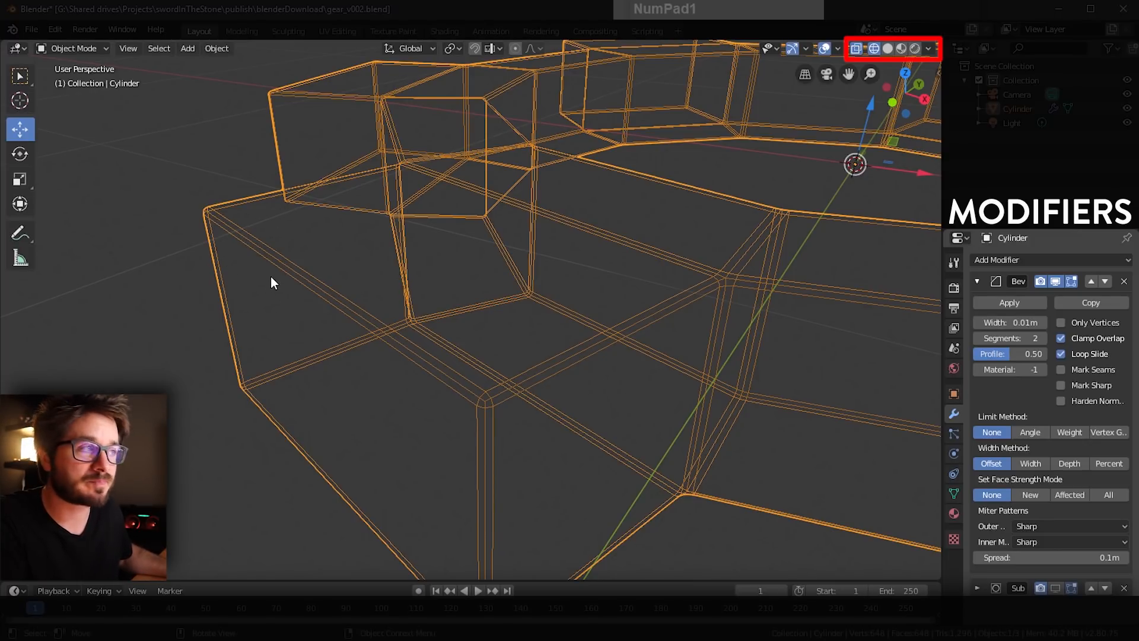
pyautogui.moveTo(715, 312); pyautogui.dragTo(721, 305, button='middle')
pyautogui.click(886, 50)
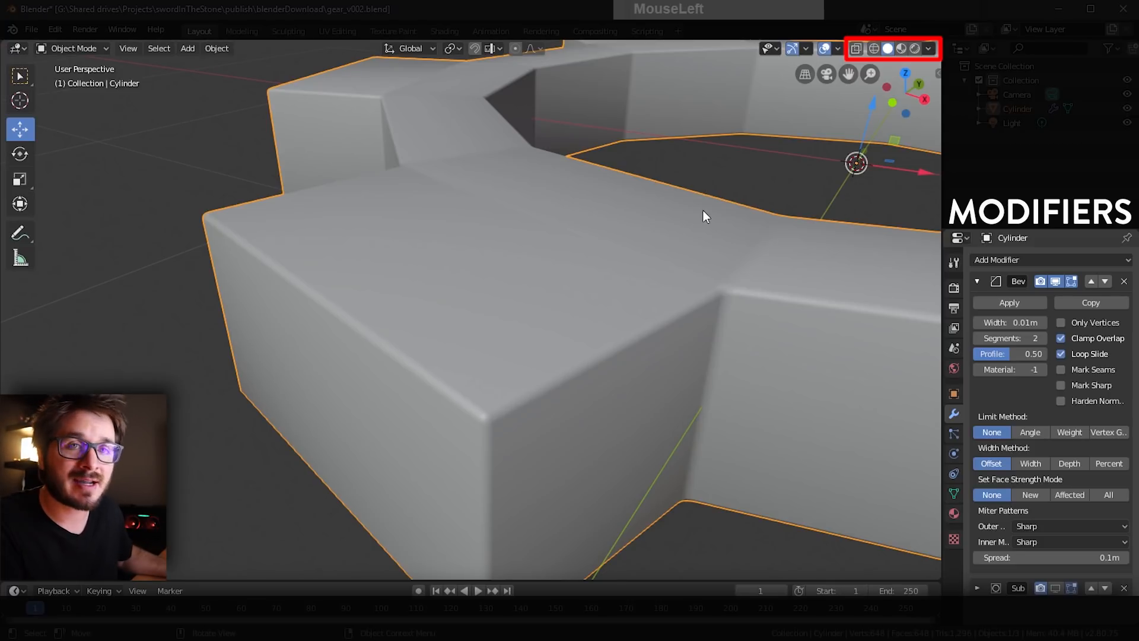
# Step: Alternate the viewport between wireframe and solid shading several times, ending in solid shading
pyautogui.press('z')
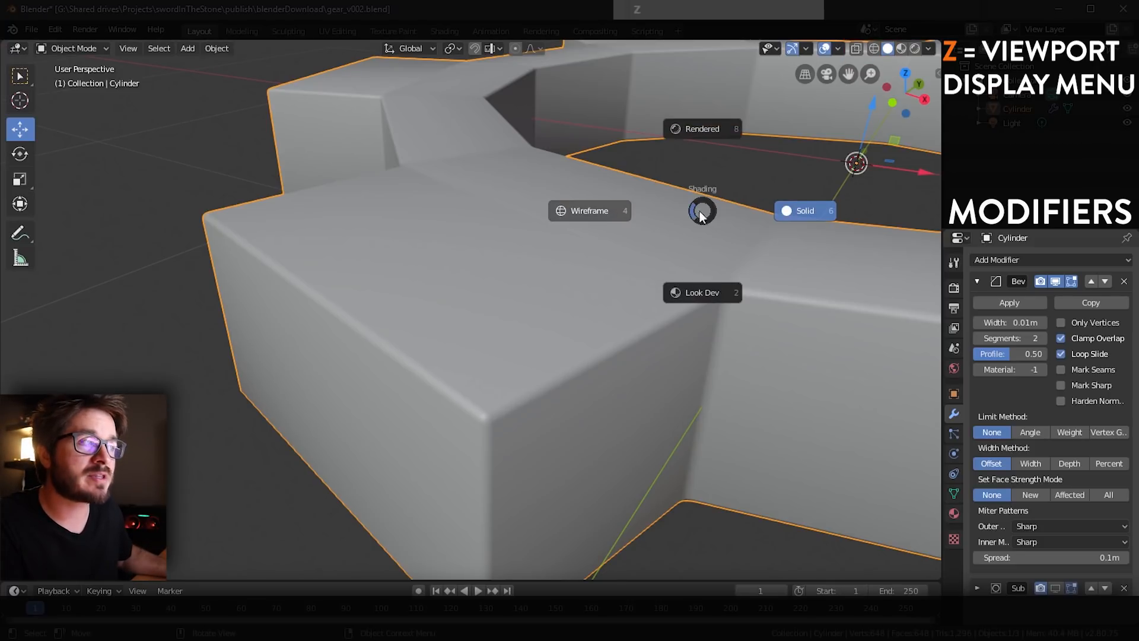
pyautogui.click(592, 216)
pyautogui.press('z')
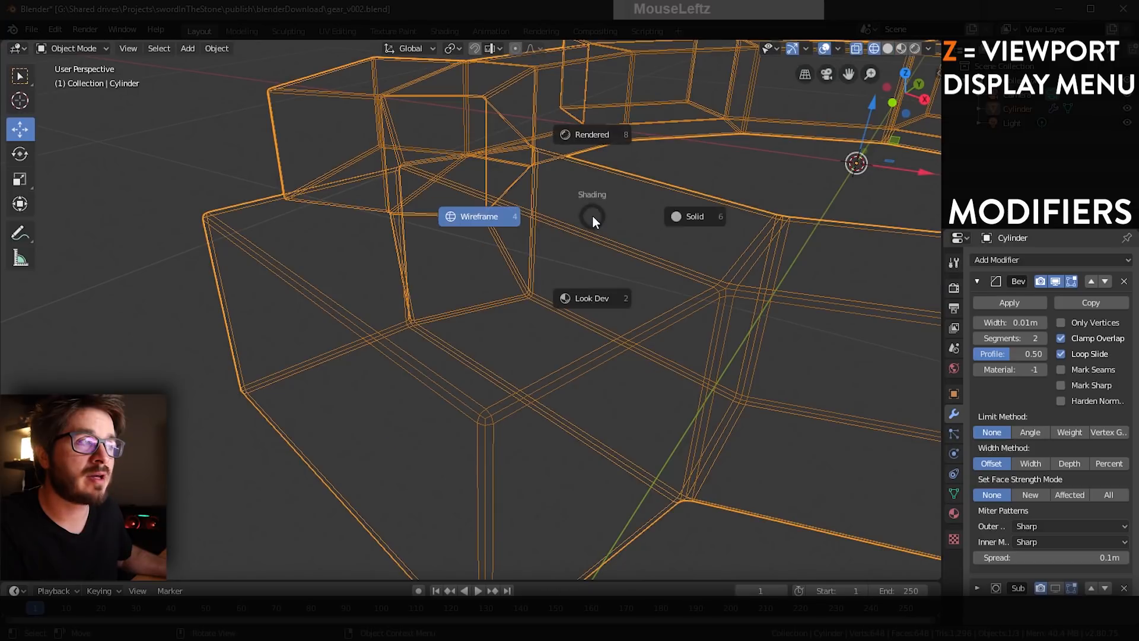
pyautogui.click(703, 219)
pyautogui.press('z')
pyautogui.click(604, 215)
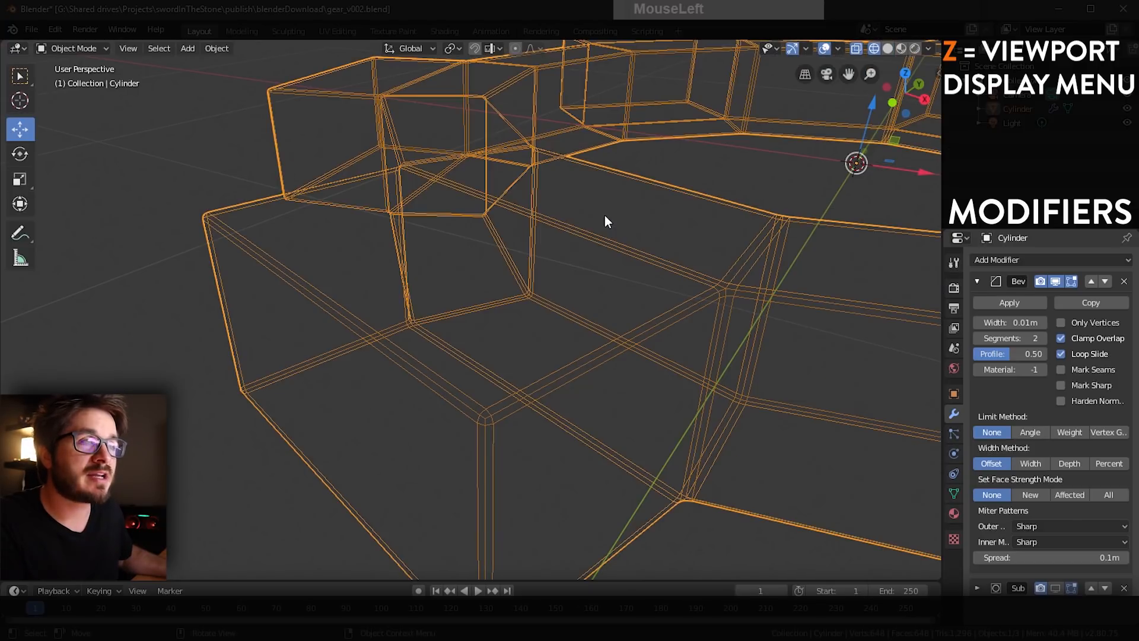
pyautogui.press('z')
pyautogui.click(692, 224)
pyautogui.press('z')
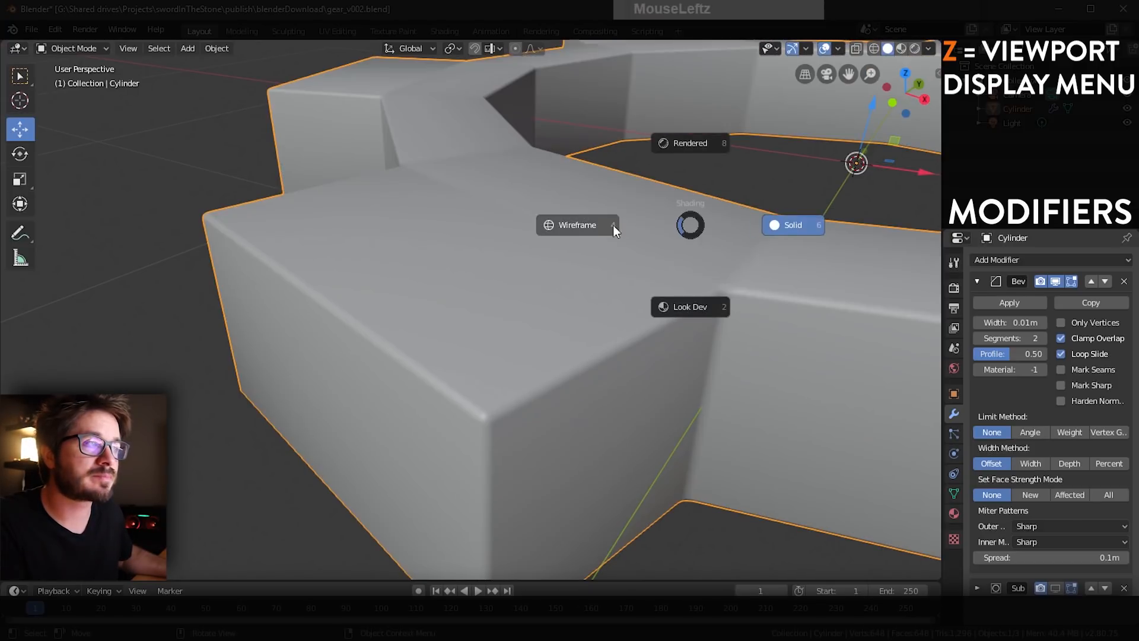
pyautogui.click(594, 227)
pyautogui.press('z')
pyautogui.click(692, 225)
# Step: Collapse the Bevel modifier's settings, enable the Subdivision Surface modifier in the viewport and deselect the gear
pyautogui.click(977, 281)
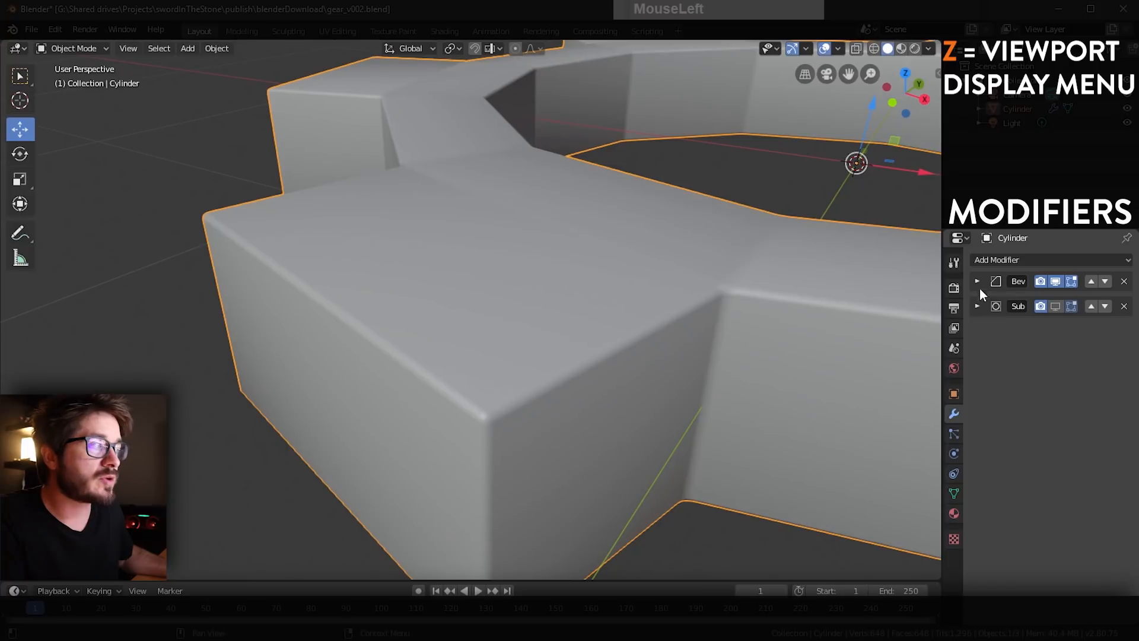
pyautogui.click(1056, 306)
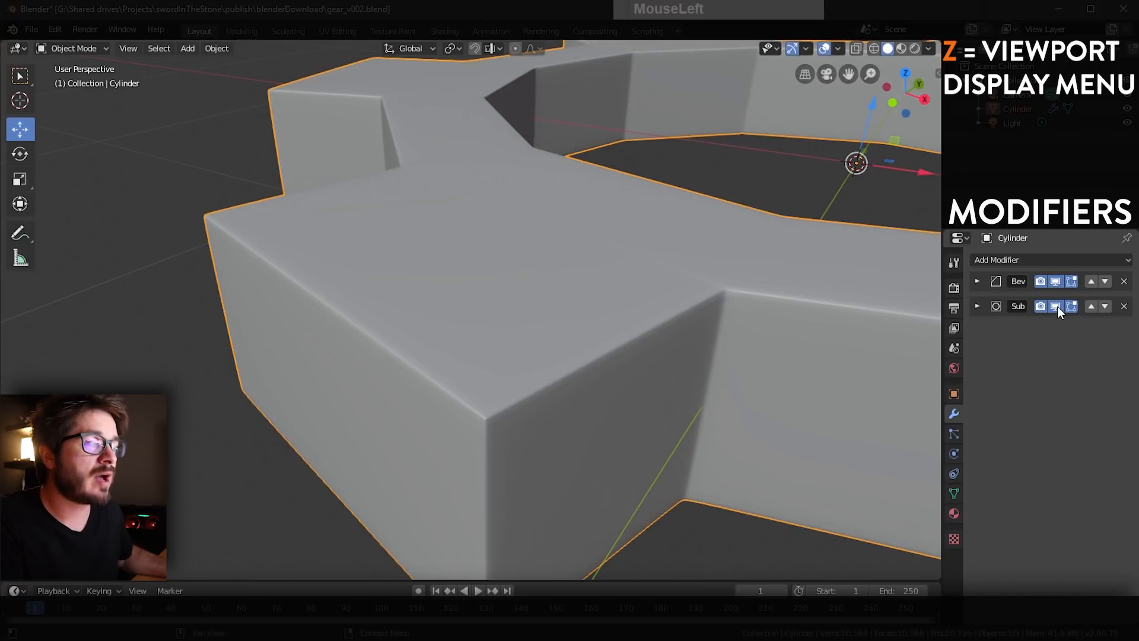
pyautogui.moveTo(821, 322); pyautogui.dragTo(802, 350, button='middle')
pyautogui.hotkey('shift', 'c')
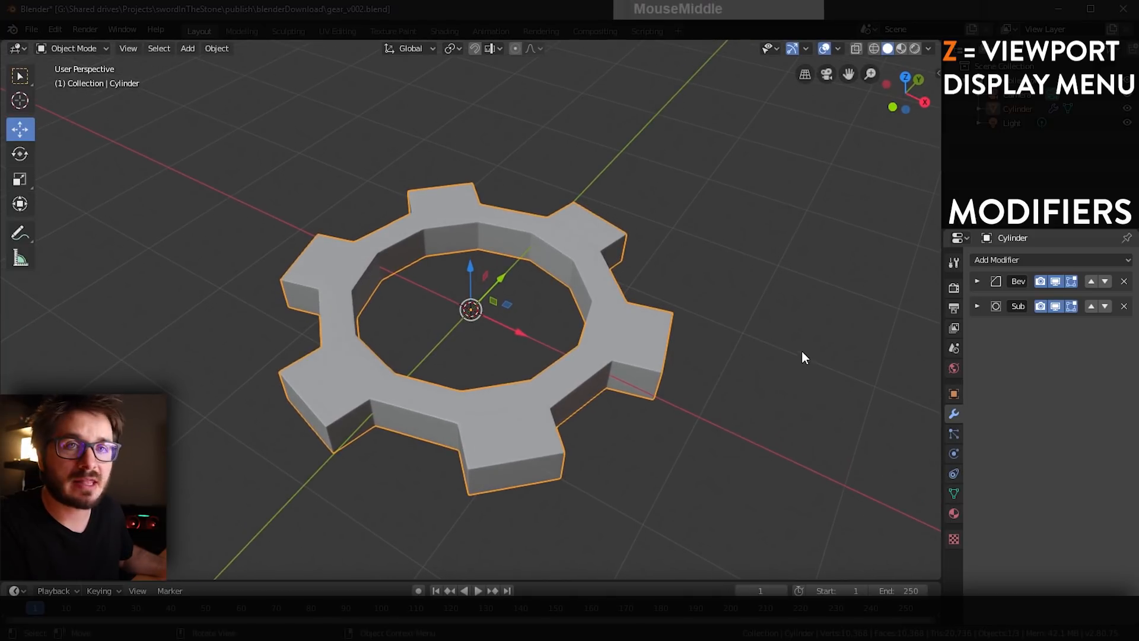
pyautogui.click(842, 535)
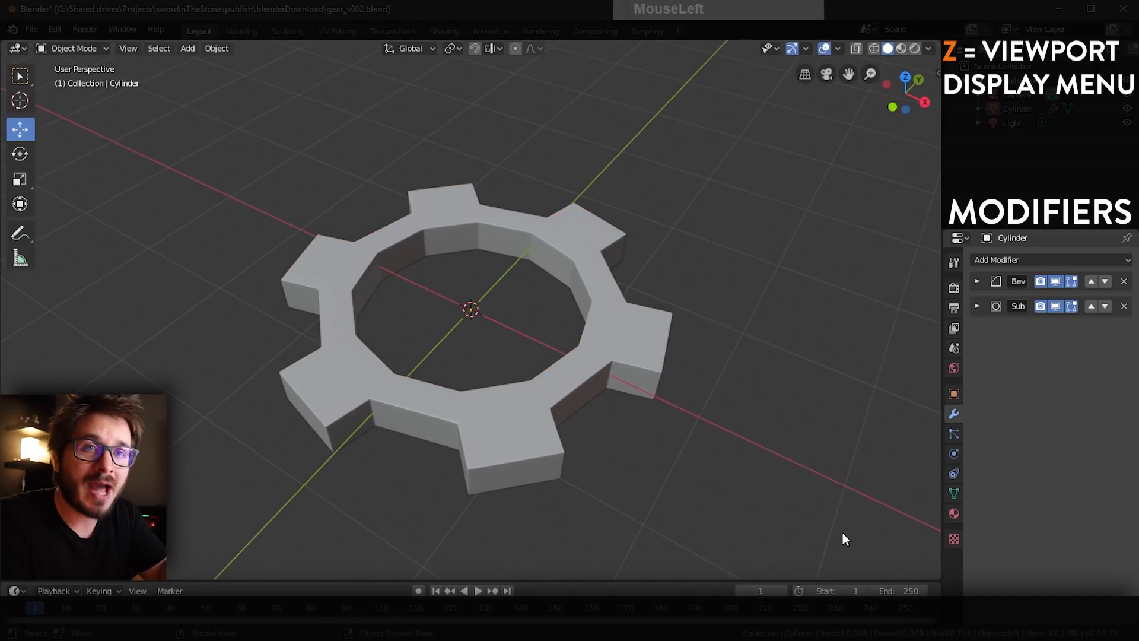
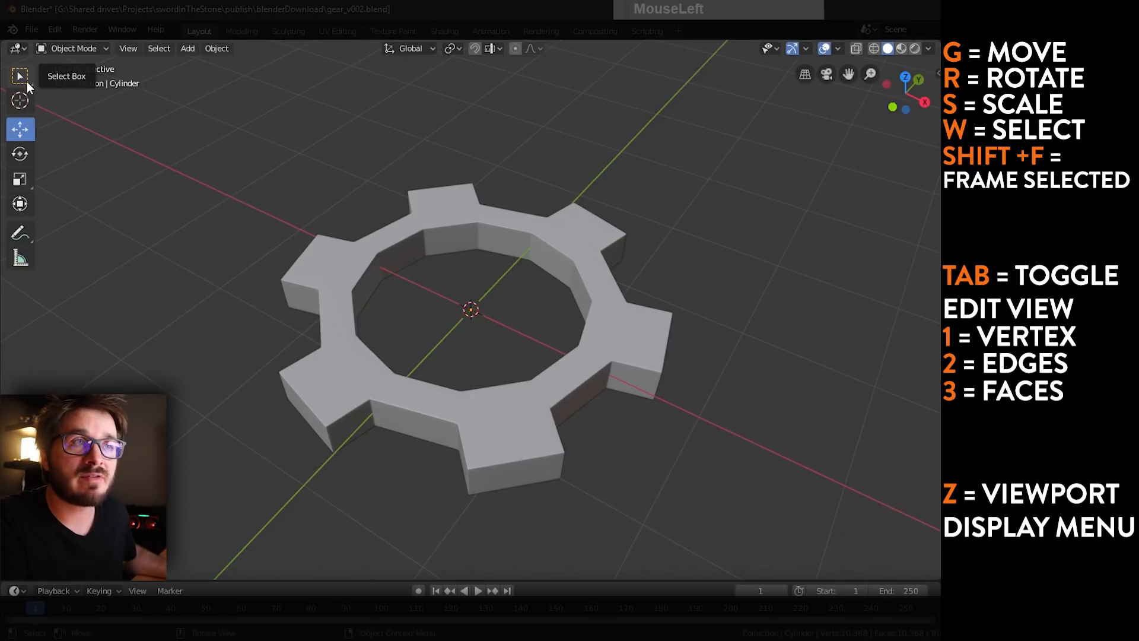
# Step: Put the gear in Edit Mode, return to Object Mode and enter Edit Mode again
pyautogui.press('Tab')
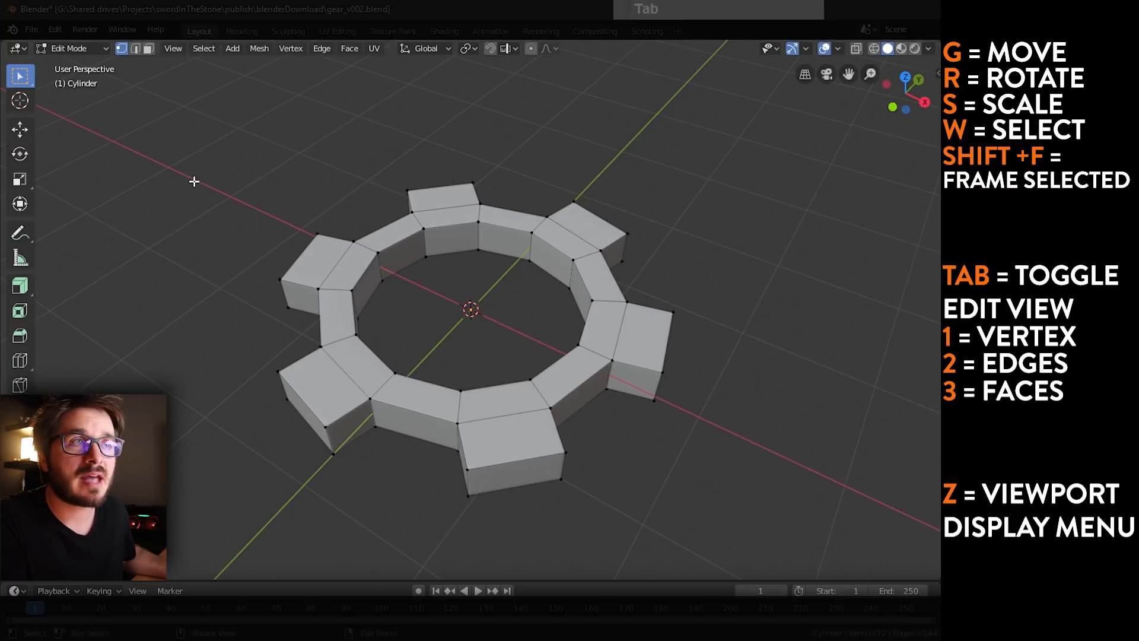
pyautogui.click(77, 46)
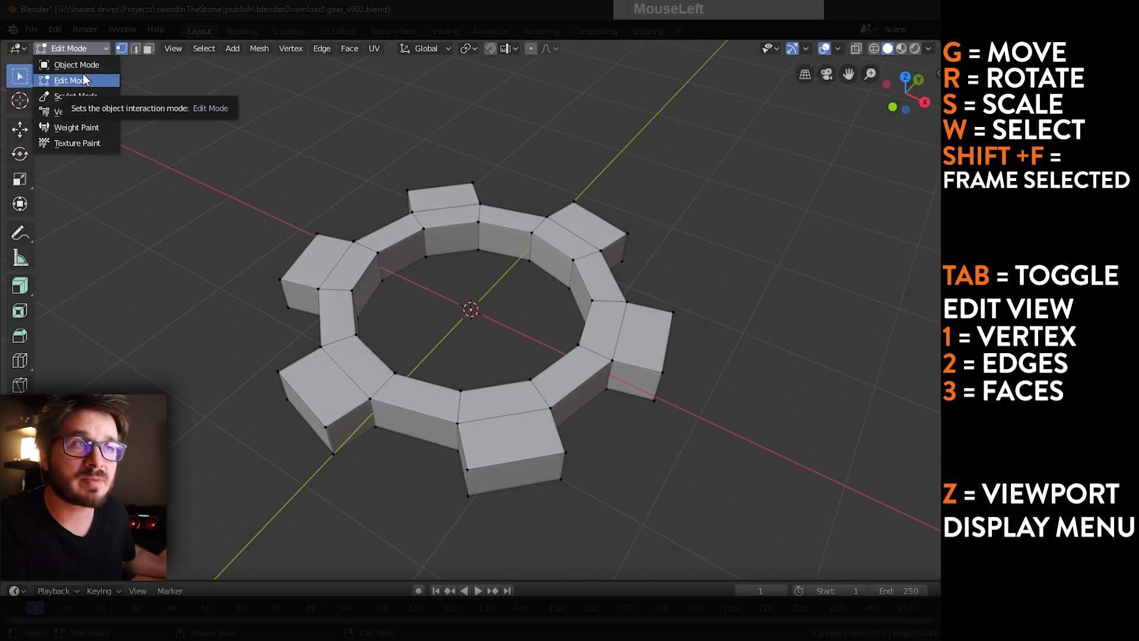
pyautogui.click(86, 68)
pyautogui.click(90, 50)
pyautogui.click(91, 80)
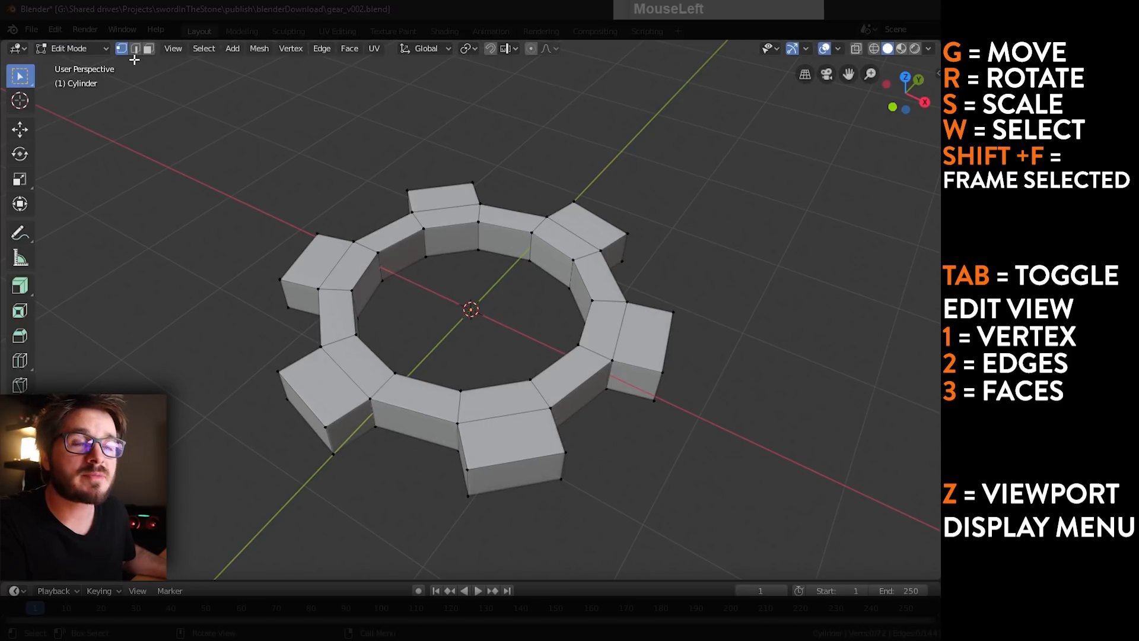
# Step: Cycle repeatedly through vertex, edge and face selection modes on the gear, ending in face selection
pyautogui.press('1')
pyautogui.press('2')
pyautogui.press('3')
pyautogui.press('1')
pyautogui.press('2')
pyautogui.press('3')
pyautogui.press('1')
pyautogui.press('2')
pyautogui.press('3')
pyautogui.press('1')
pyautogui.press('2')
pyautogui.press('3')
pyautogui.press('1')
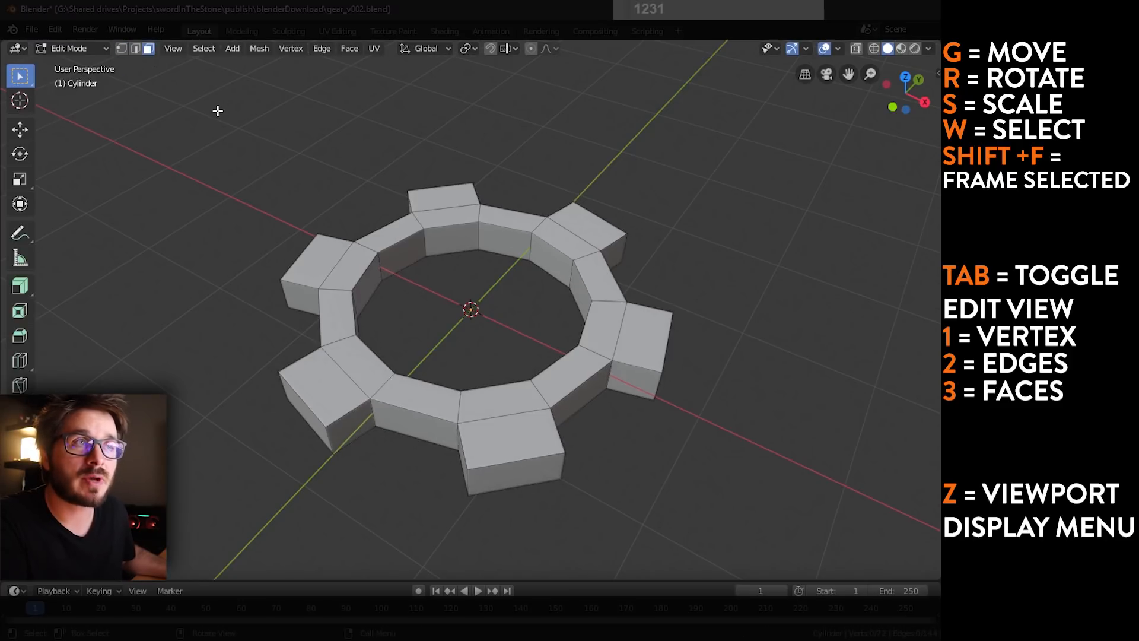
pyautogui.press('2')
pyautogui.press('3')
pyautogui.press('1')
pyautogui.press('2')
pyautogui.press('3')
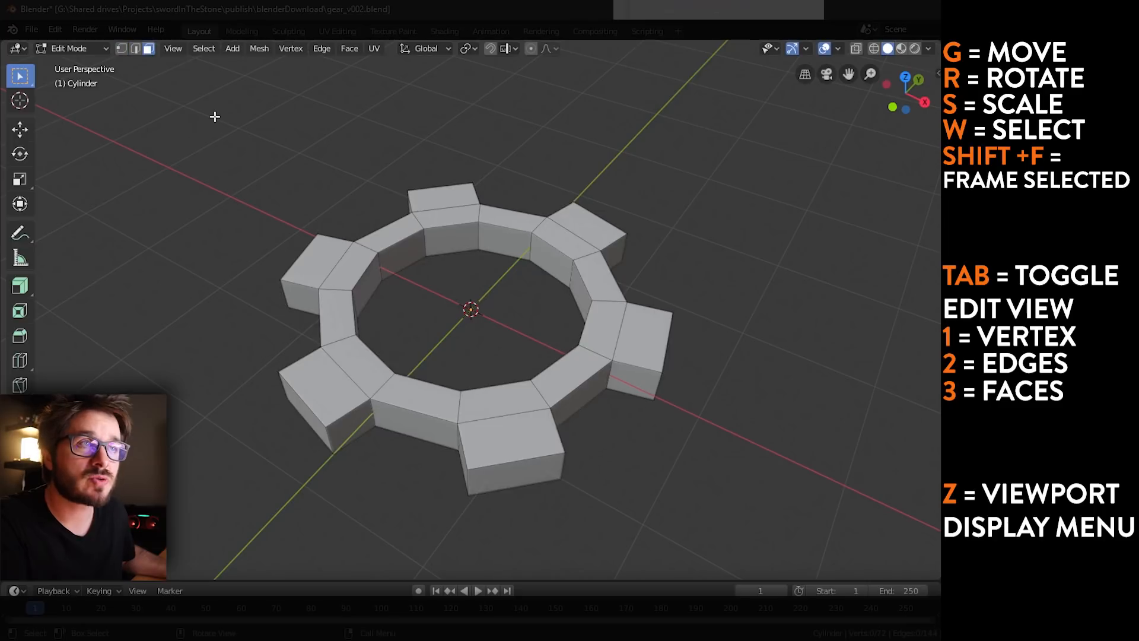
# Step: Try wireframe shading on the gear and return to solid shading
pyautogui.press('z')
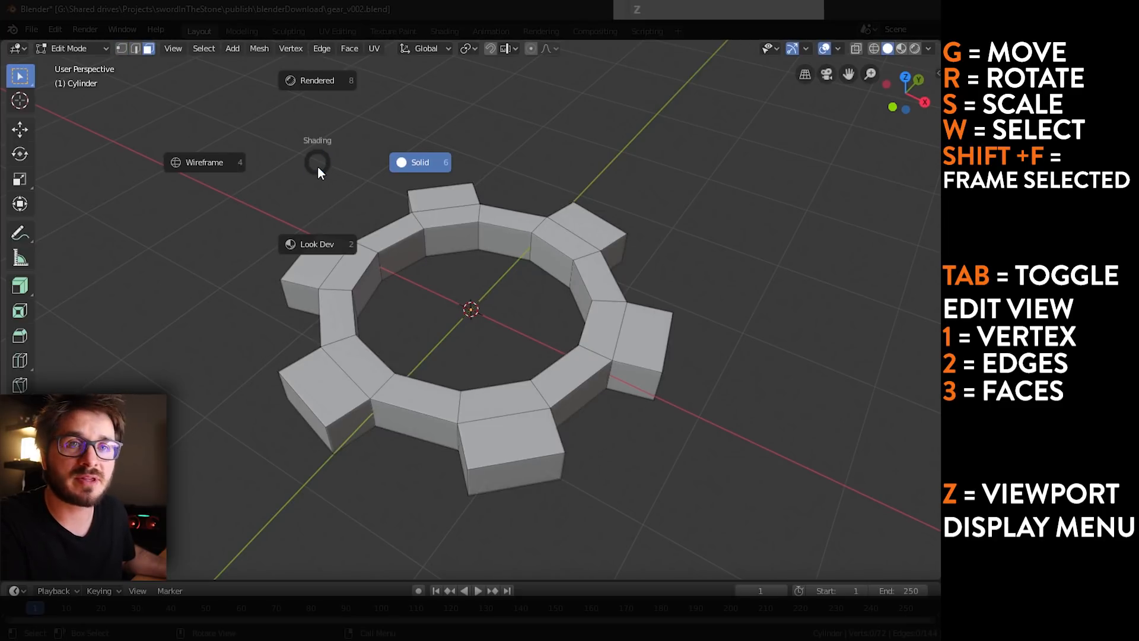
pyautogui.click(202, 159)
pyautogui.press('z')
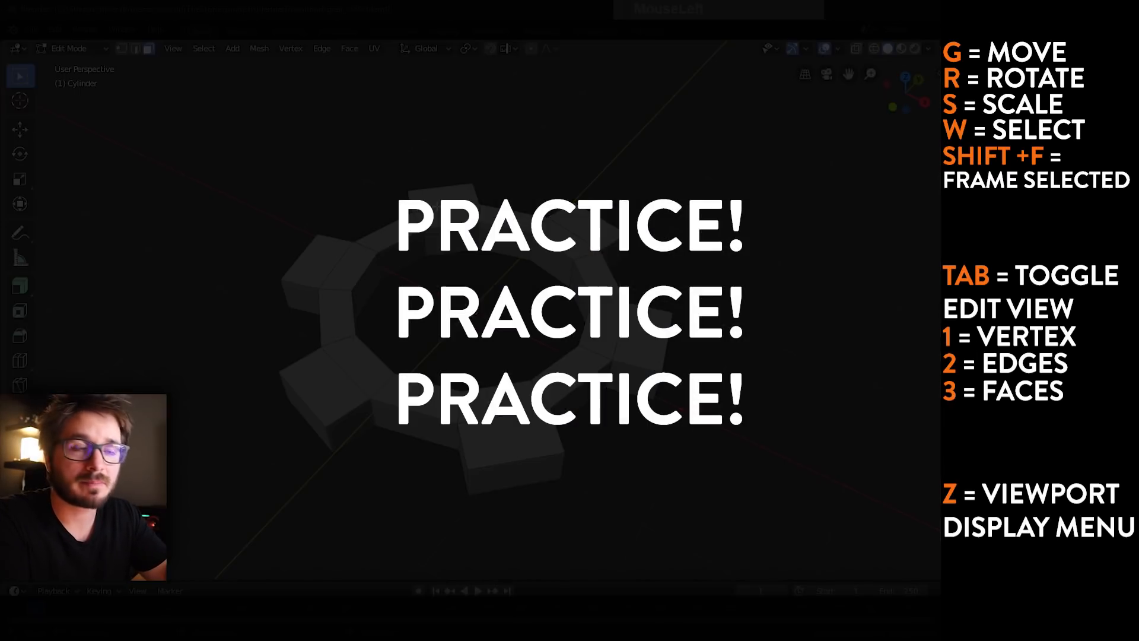
pyautogui.press('Tab')
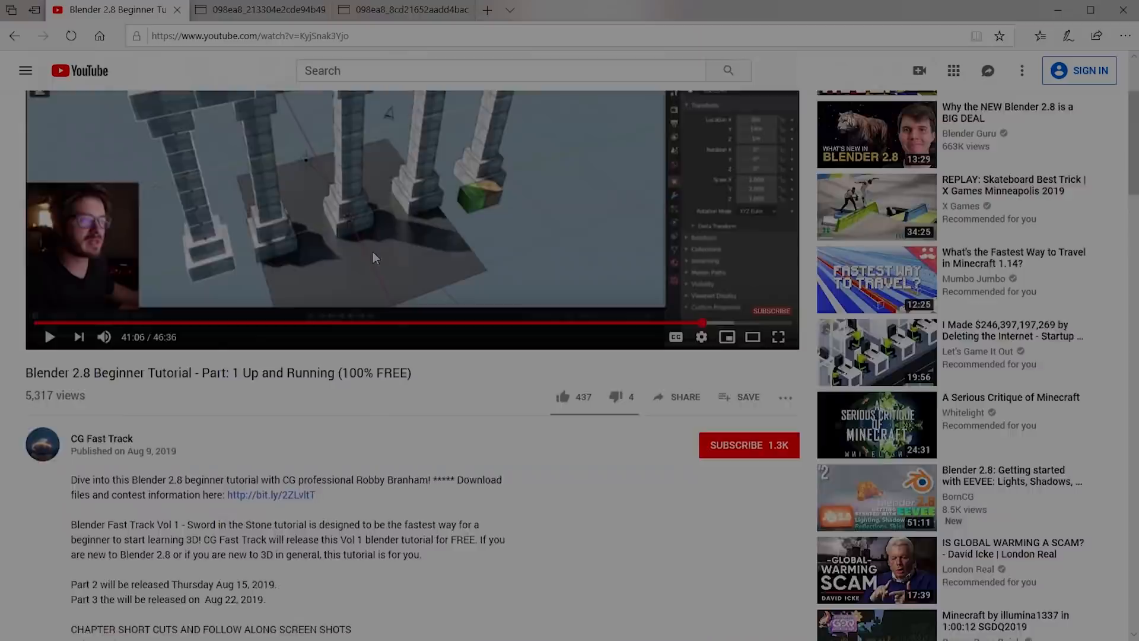
# Step: Switch to the browser and highlight the Chapter 4 Screen Shots line in the YouTube video's description
pyautogui.scroll(-5, 372, 251)
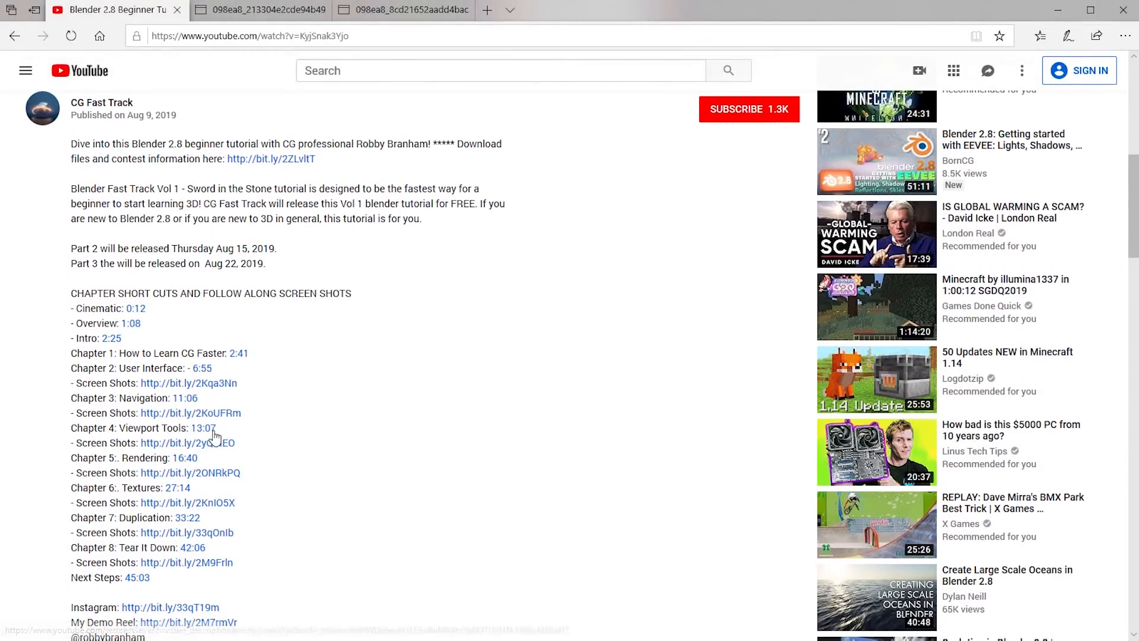
pyautogui.tripleClick(256, 452)
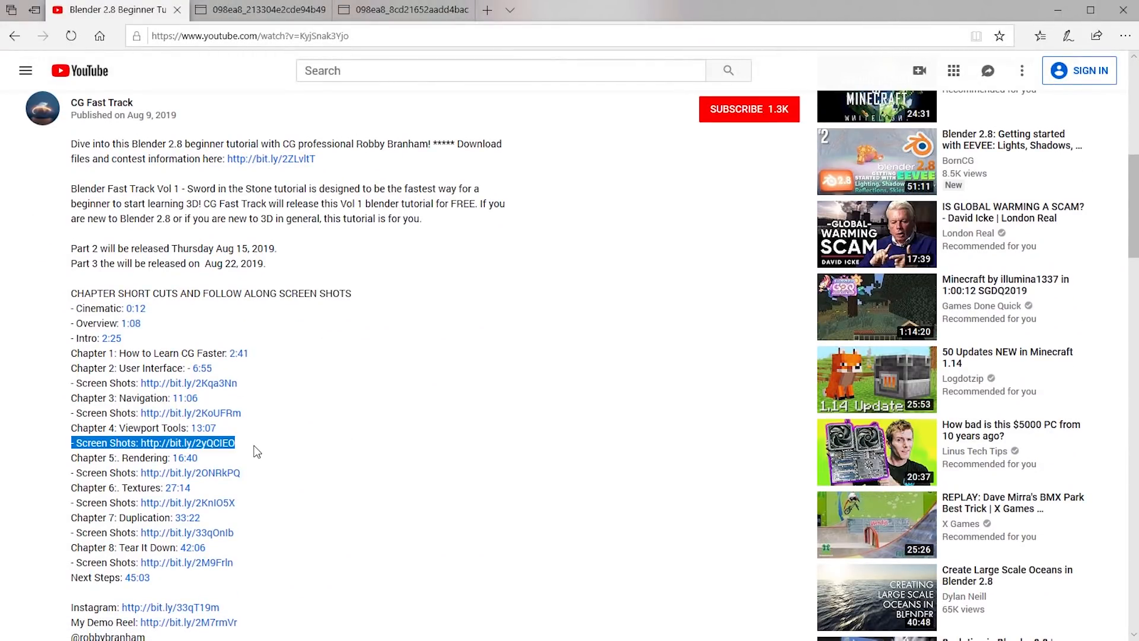
pyautogui.click(254, 445)
pyautogui.moveTo(71, 444); pyautogui.dragTo(275, 443)
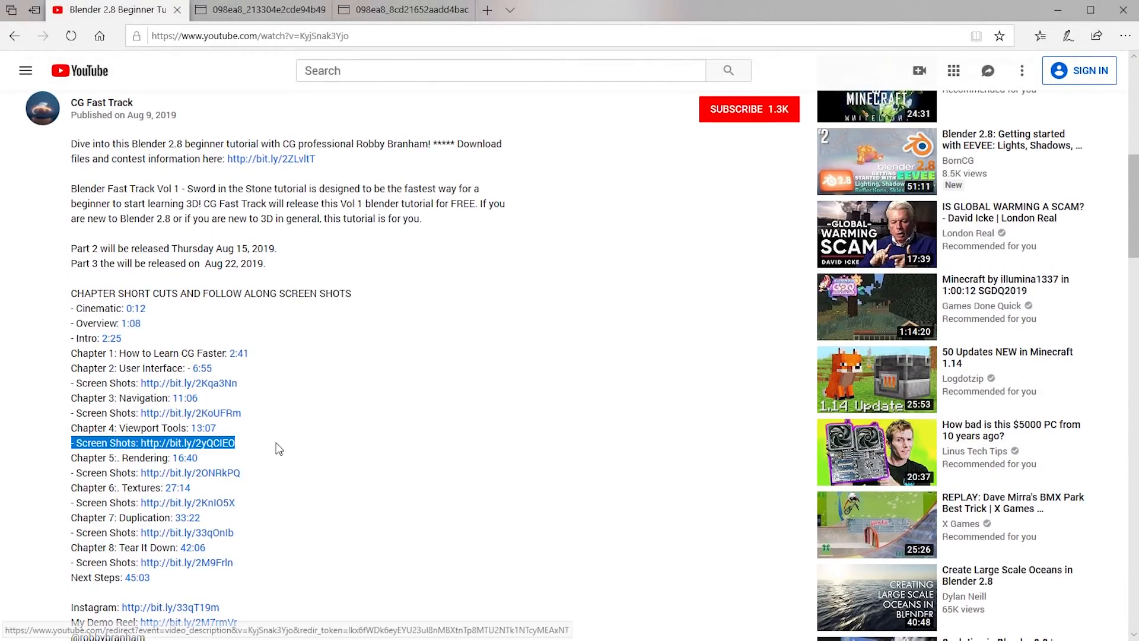
pyautogui.click(276, 443)
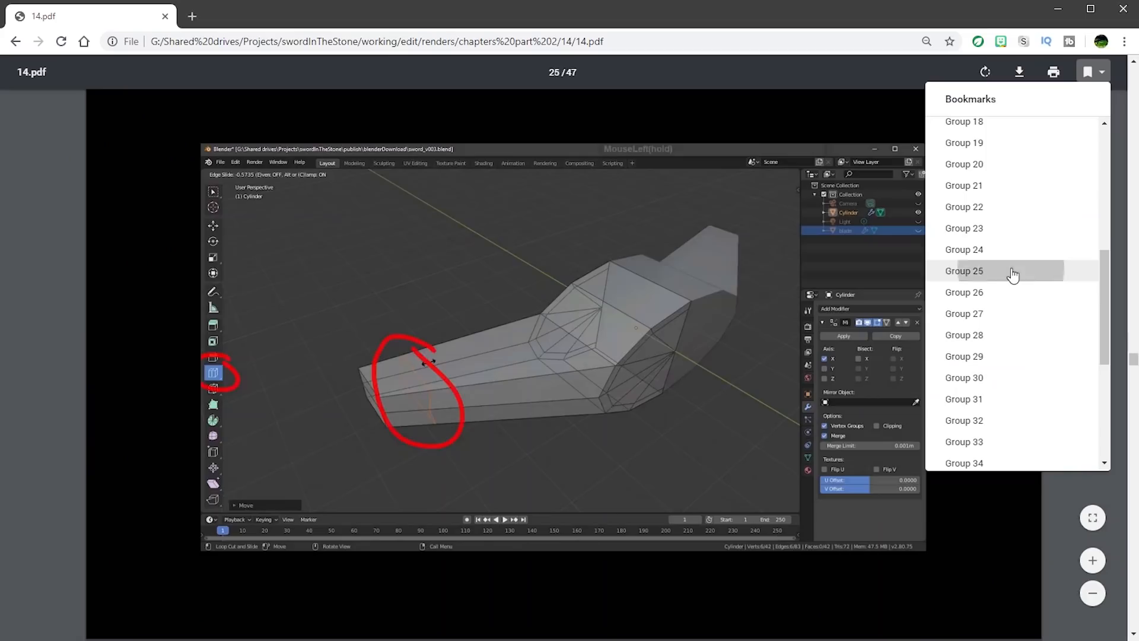
# Step: Page through the screenshots in 14.pdf using its bookmarks from Group 26 to Group 34
pyautogui.click(1017, 297)
pyautogui.click(1009, 318)
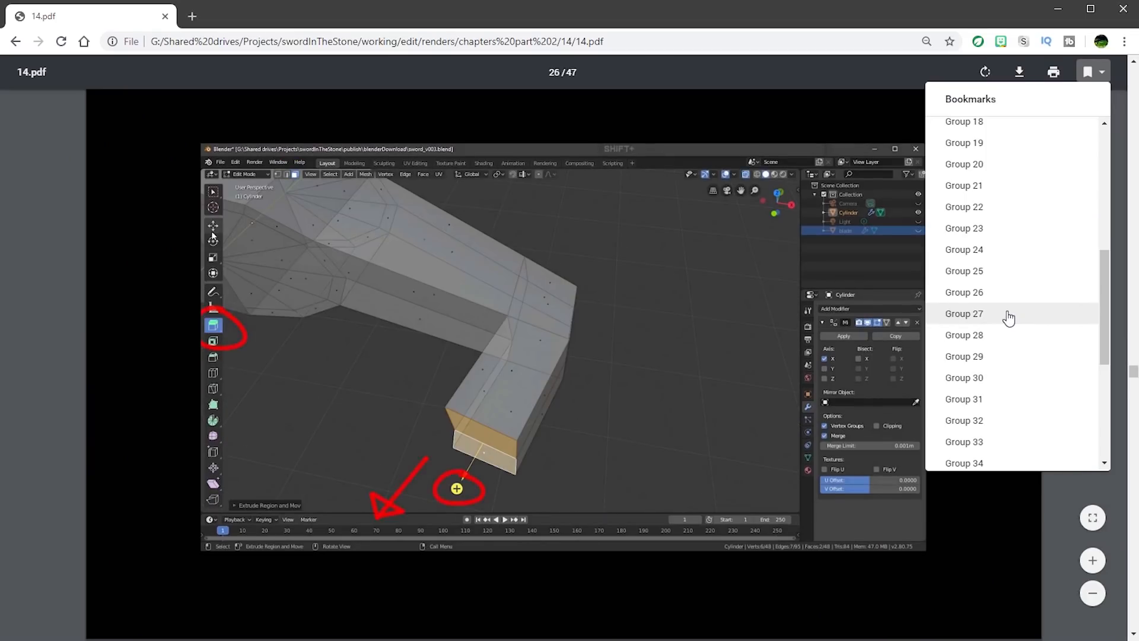
pyautogui.click(1018, 344)
pyautogui.click(1018, 358)
pyautogui.click(1016, 374)
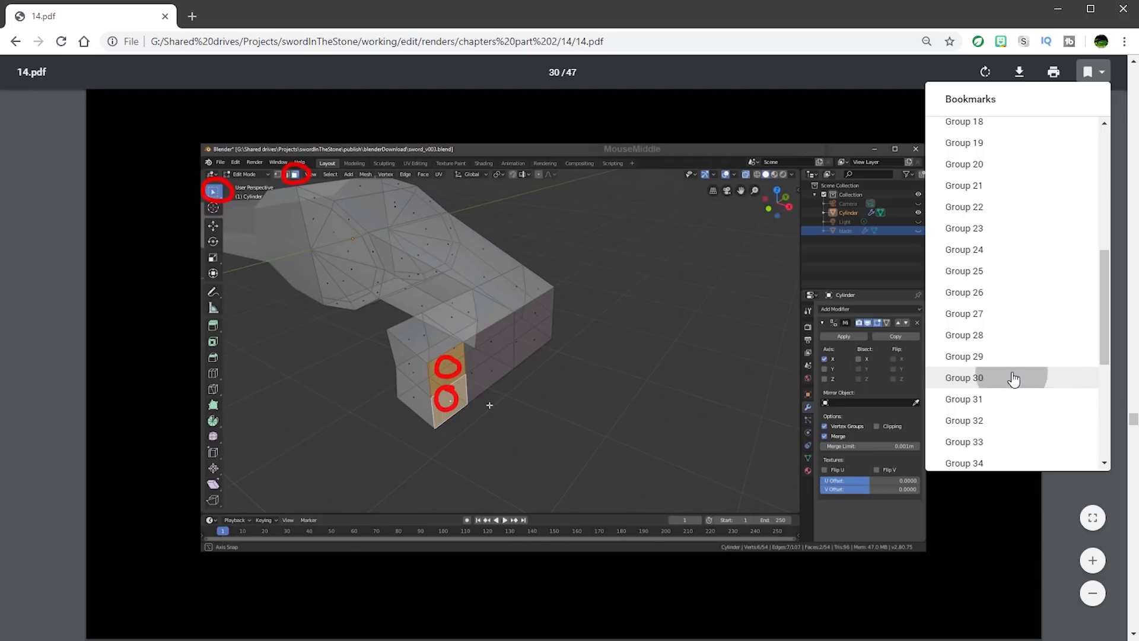
pyautogui.click(1015, 399)
pyautogui.click(1007, 420)
pyautogui.click(1009, 440)
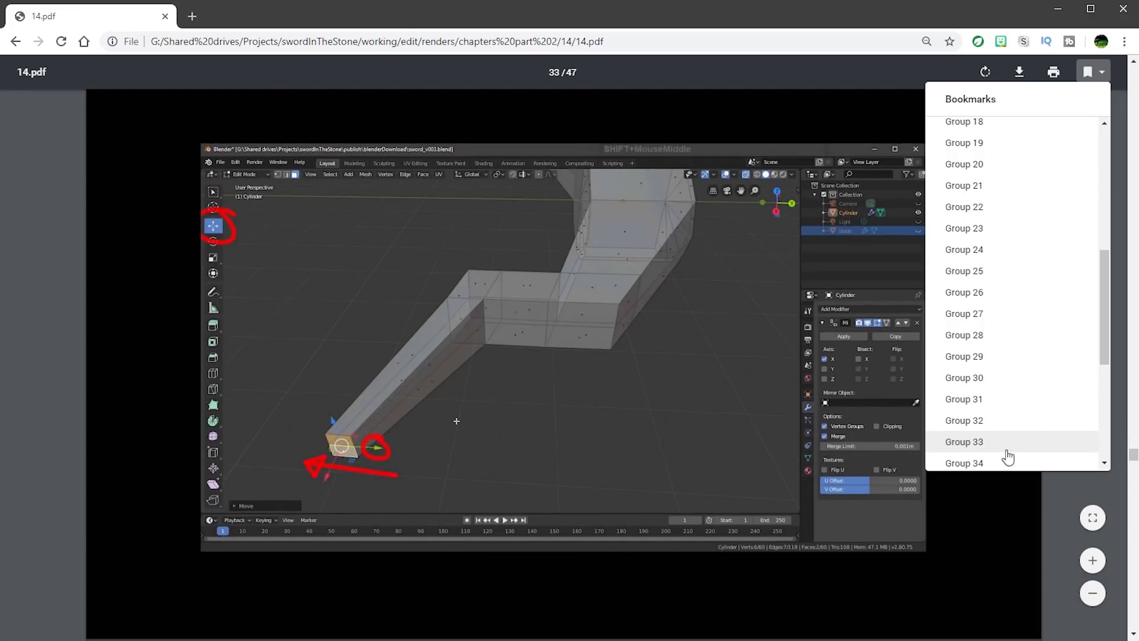
pyautogui.click(1009, 464)
pyautogui.scroll(-6, 1022, 394)
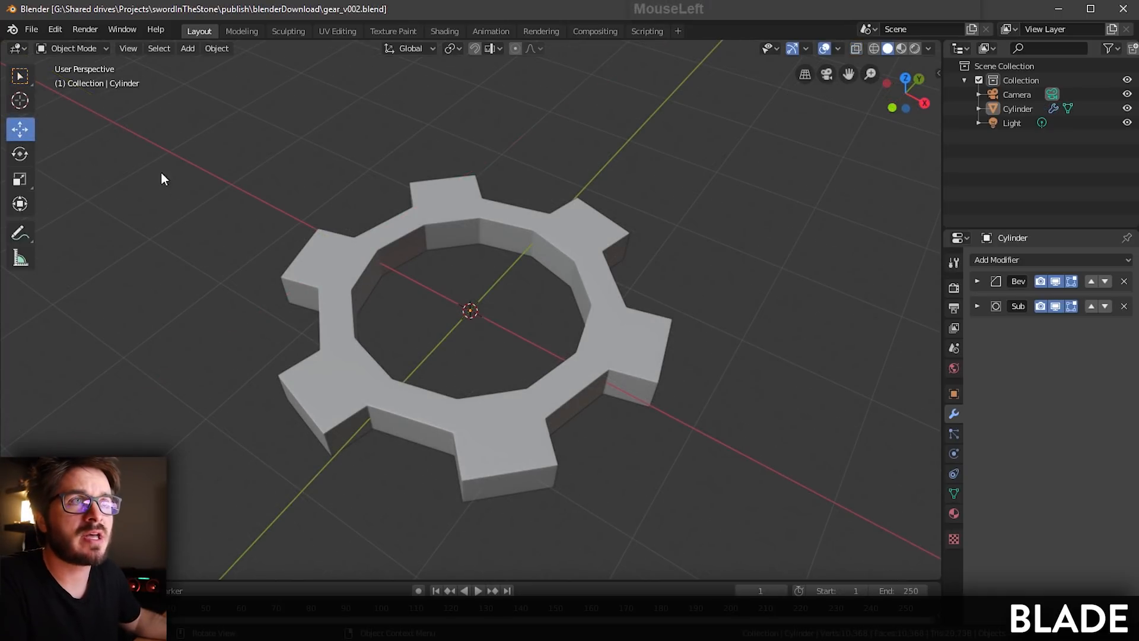
# Step: Create a new General file and deselect the default cube
pyautogui.click(34, 28)
pyautogui.moveTo(44, 49)
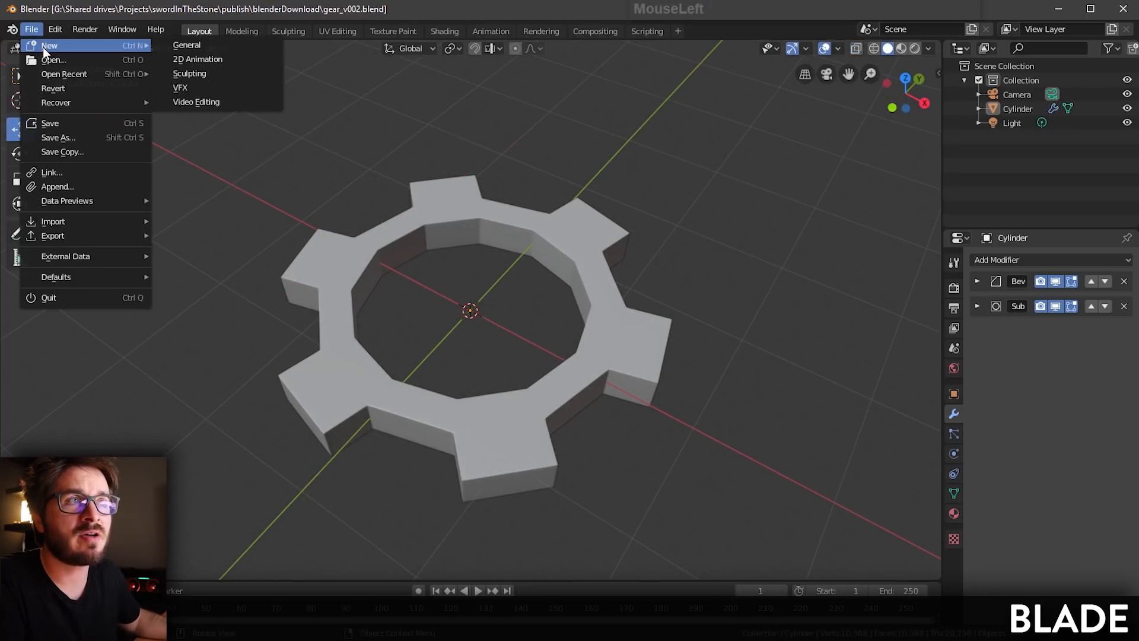
pyautogui.click(201, 47)
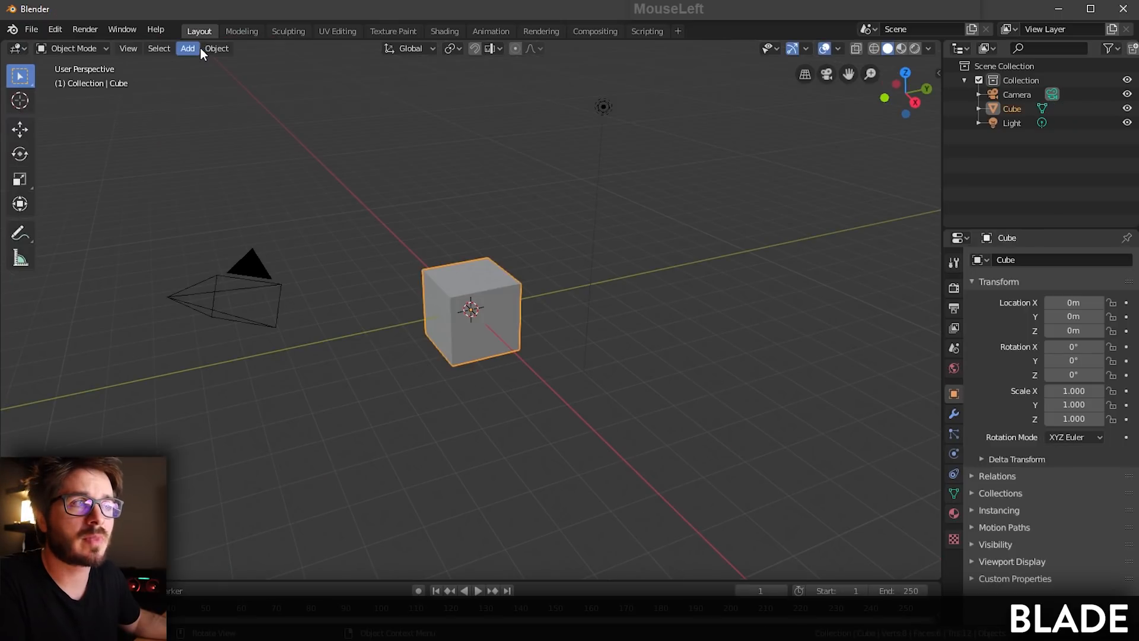
pyautogui.click(330, 176)
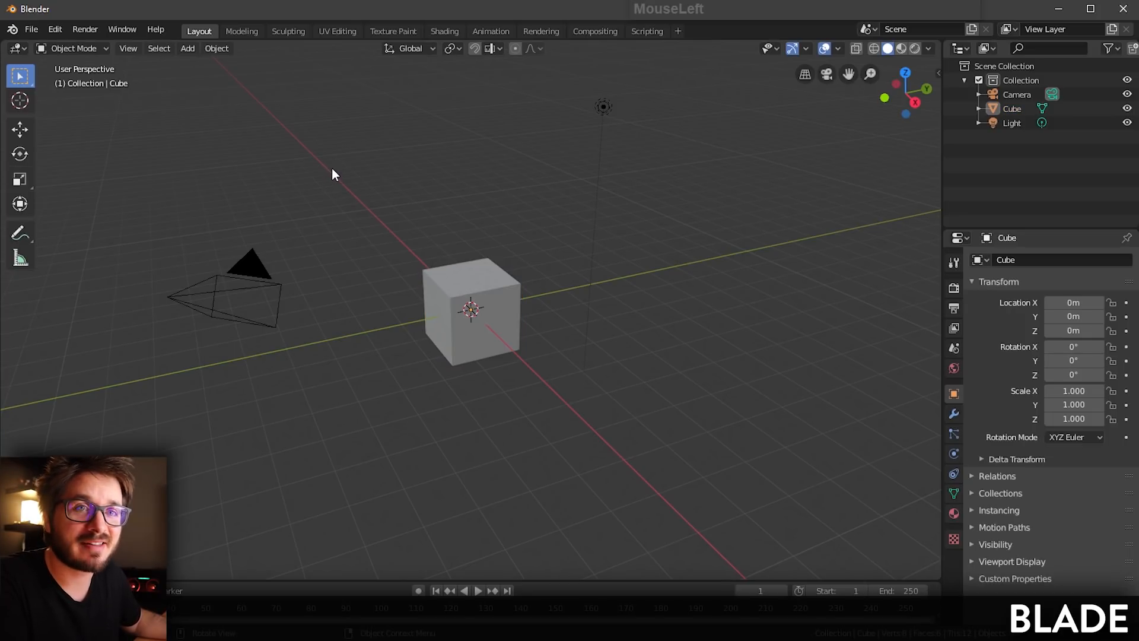
# Step: Start saving the new scene under a new name in the blenderDownload folder, entering sword_v001 as the file name
pyautogui.click(33, 30)
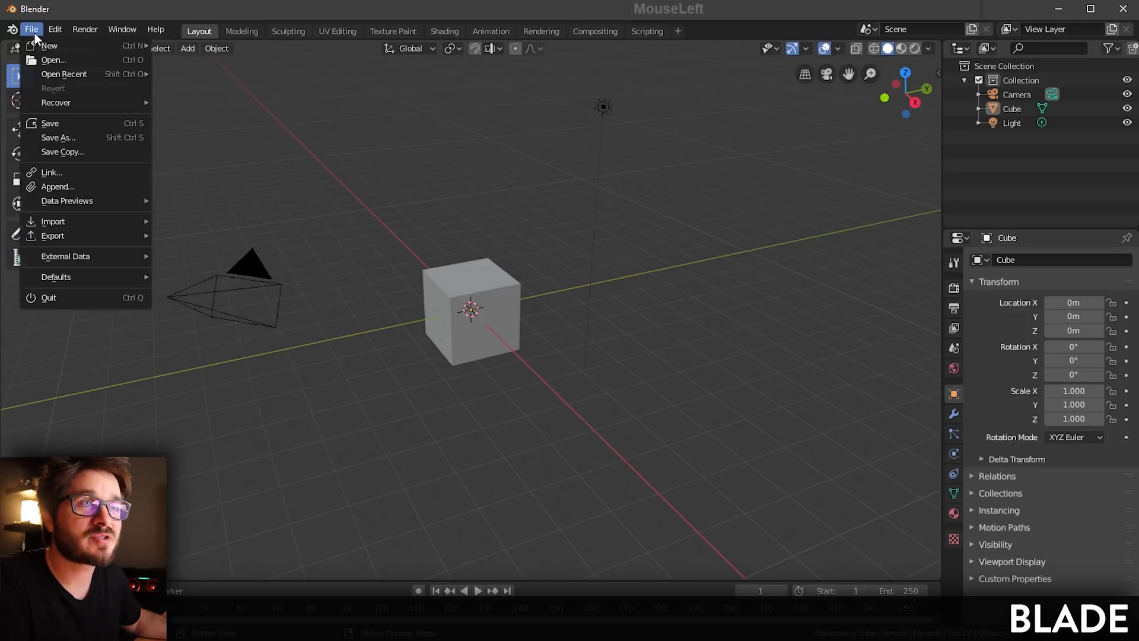
pyautogui.click(70, 137)
pyautogui.click(274, 85)
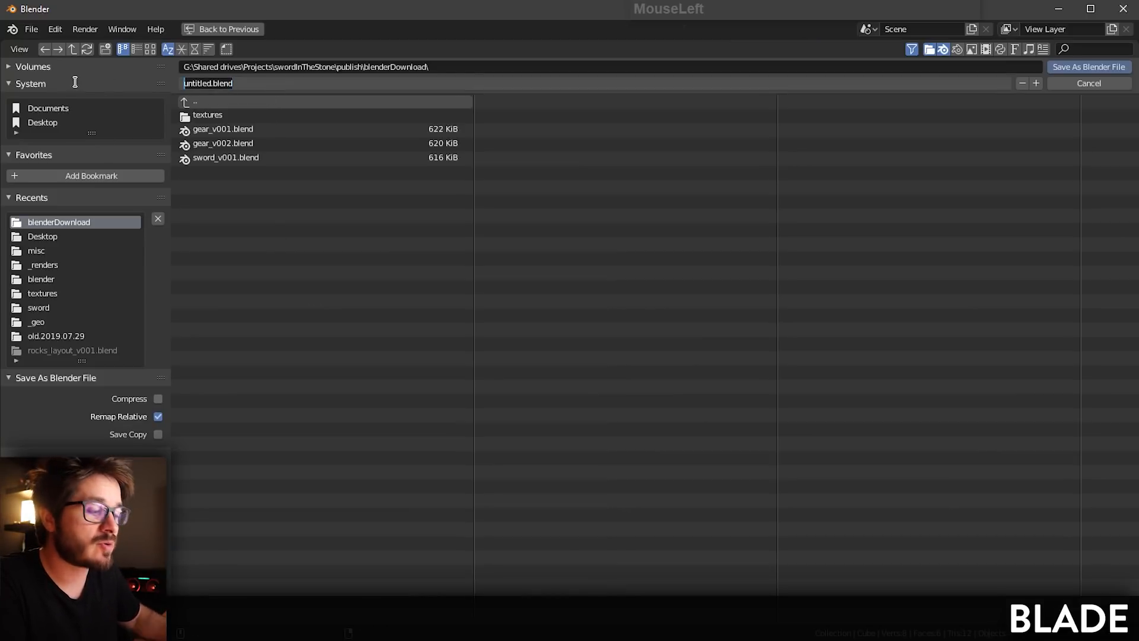
pyautogui.write('sword_v001')
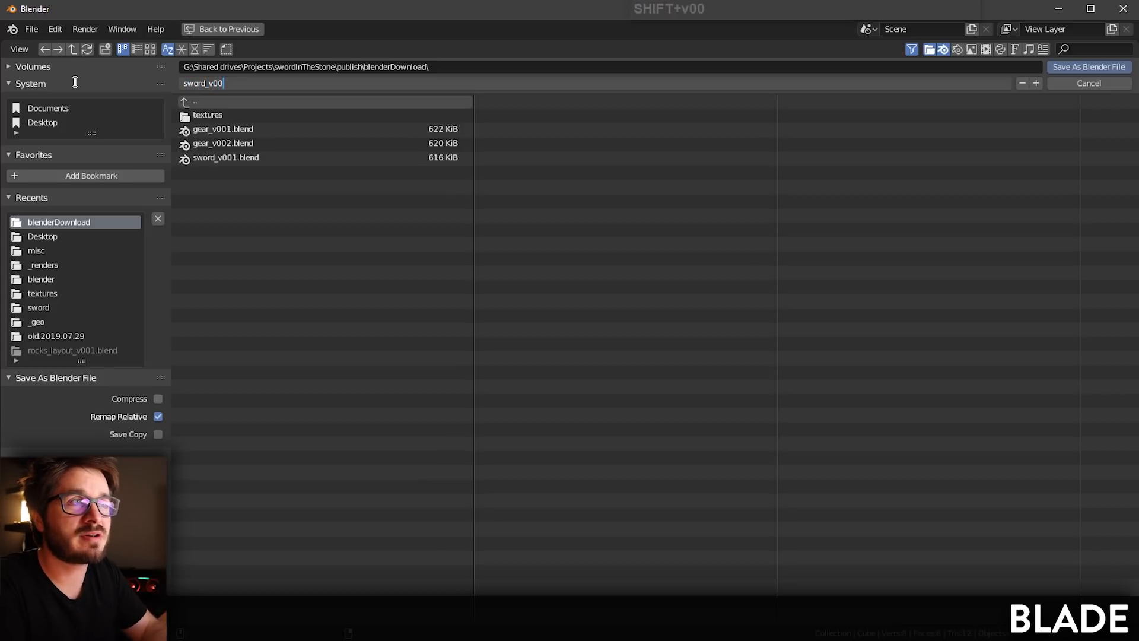
# Step: Highlight and copy the version suffix _v001 in the file name, then clear the highlight
pyautogui.hotkey('shift', 'Left')
pyautogui.hotkey('shift', 'Left')
pyautogui.hotkey('shift', 'Left')
pyautogui.hotkey('shift', 'Left')
pyautogui.hotkey('shift', 'Left')
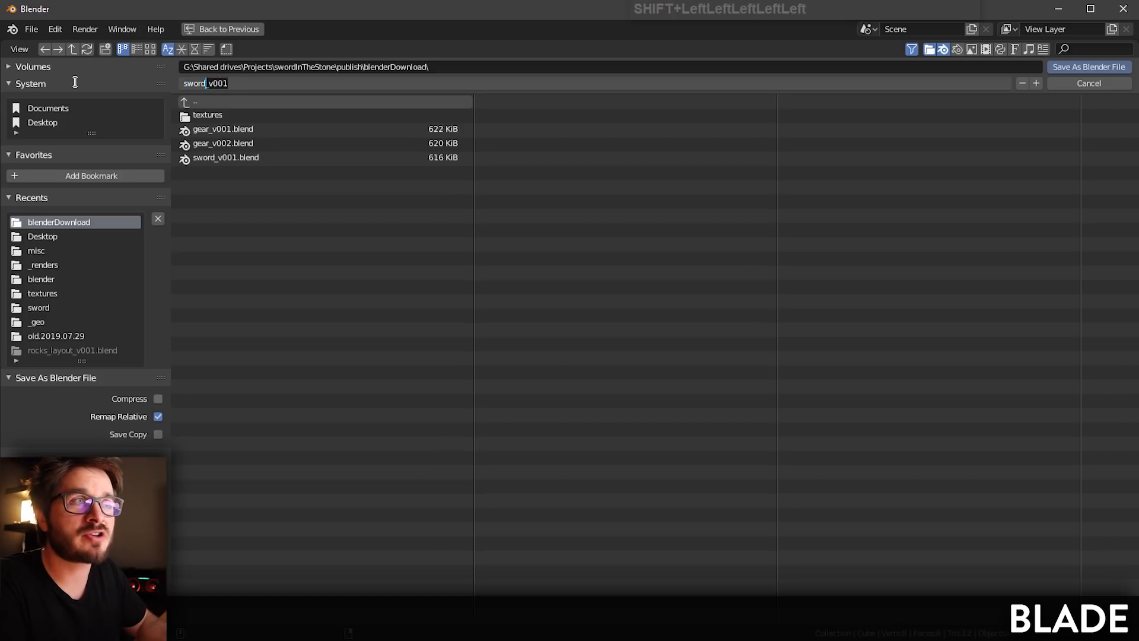
pyautogui.hotkey('ctrl', 'c')
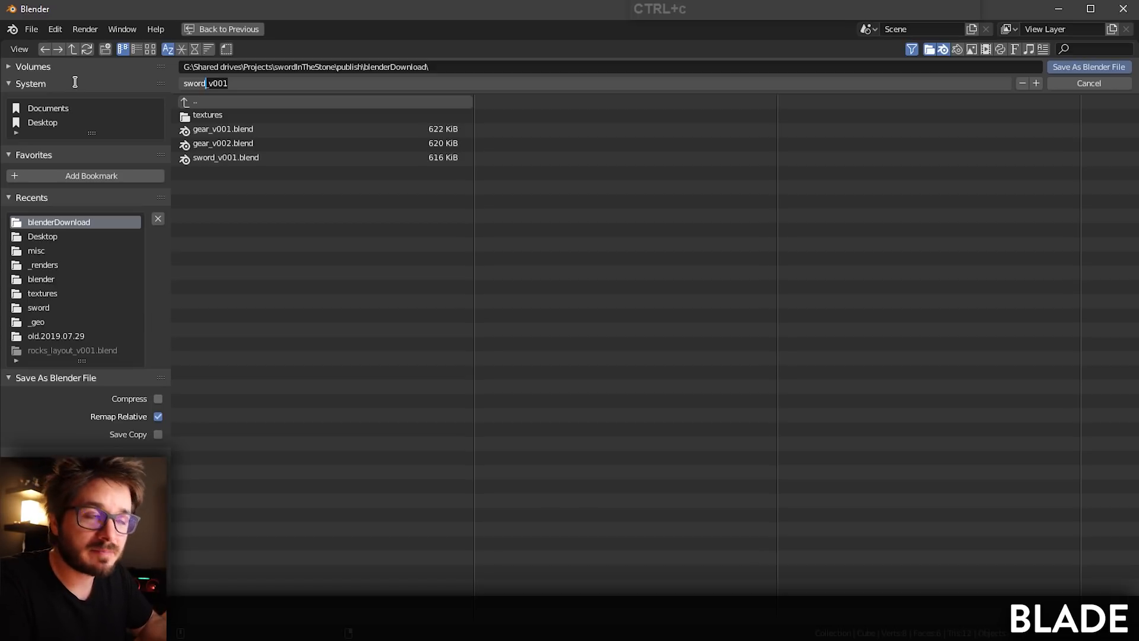
pyautogui.press('Right')
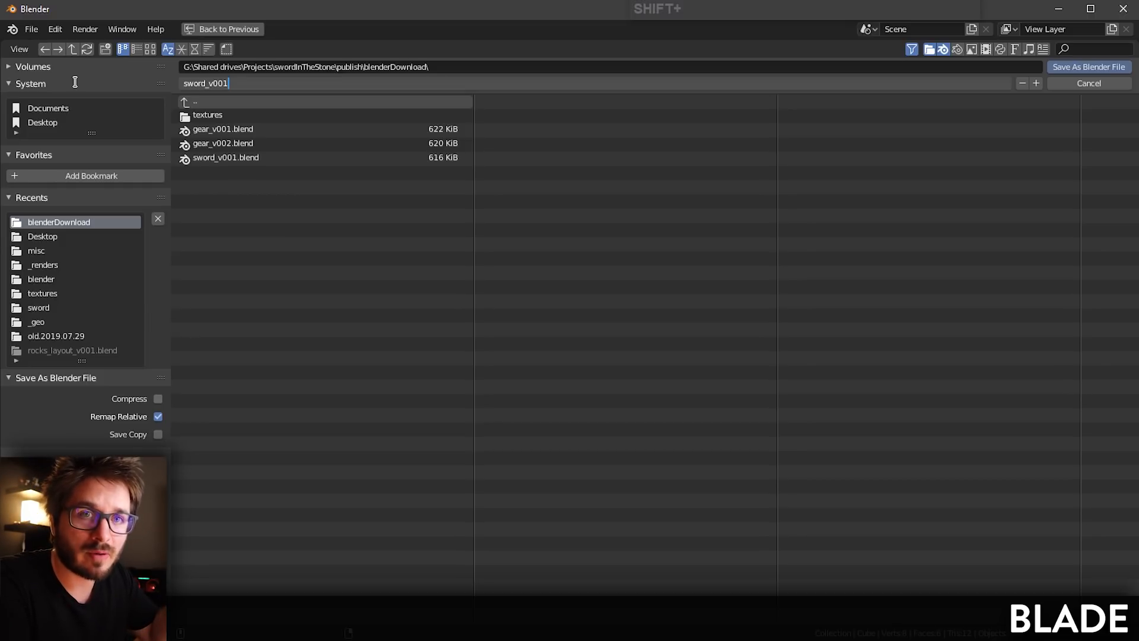
# Step: Change the file name's version to sword_v002 and save the Blender file
pyautogui.press('BackSpace')
pyautogui.write('2')
pyautogui.click(1102, 68)
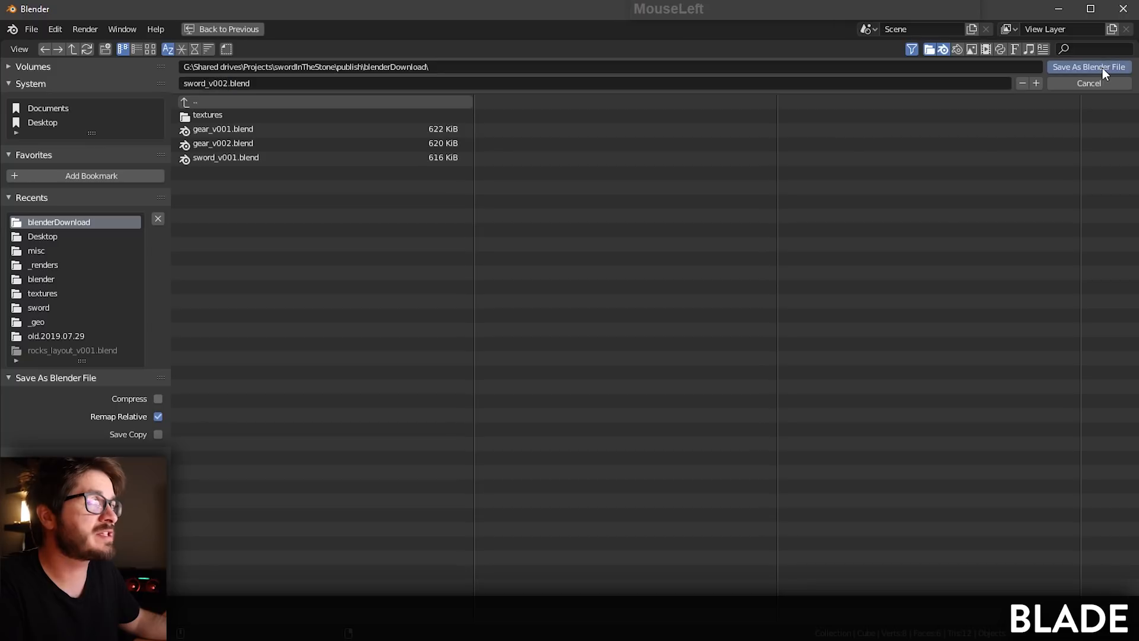
# Step: Save the scene as sword_v002.blend, and save it again after selecting the light
pyautogui.click(1102, 68)
pyautogui.click(597, 245)
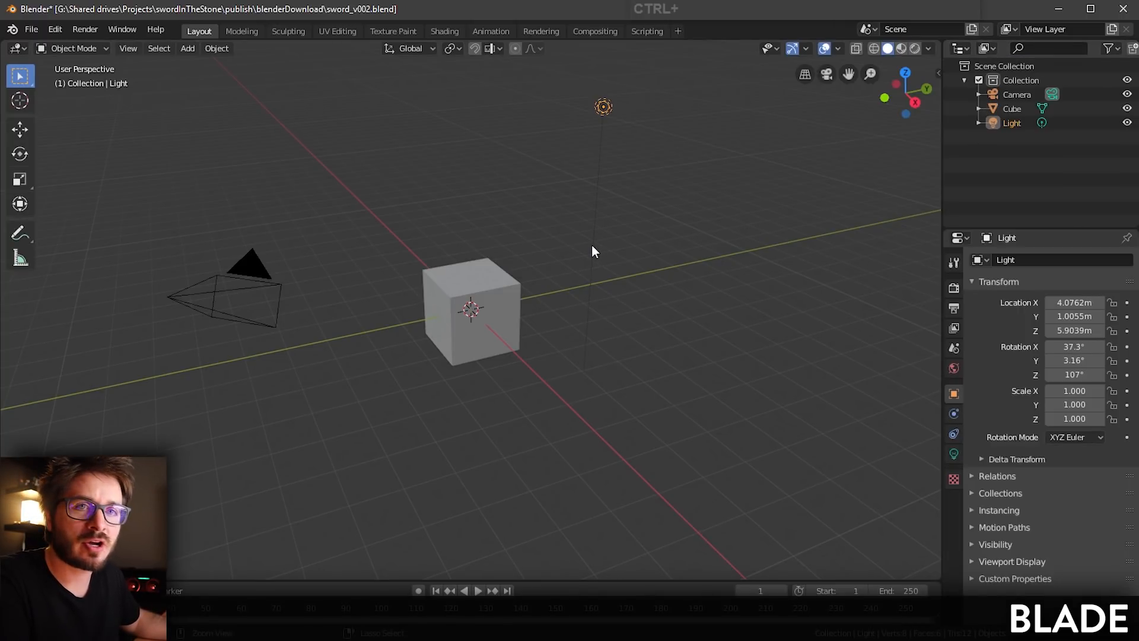
pyautogui.hotkey('ctrl', 's')
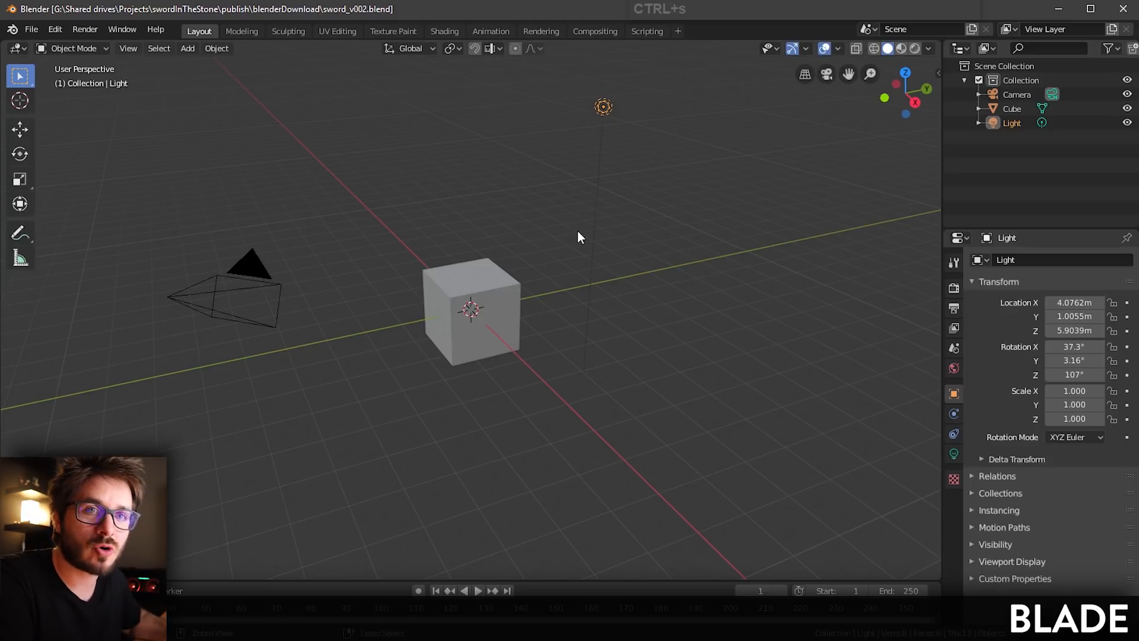
# Step: Select the cube and scale it into a long flat bar, about 82.737 in Y and 4.248 in X
pyautogui.click(503, 277)
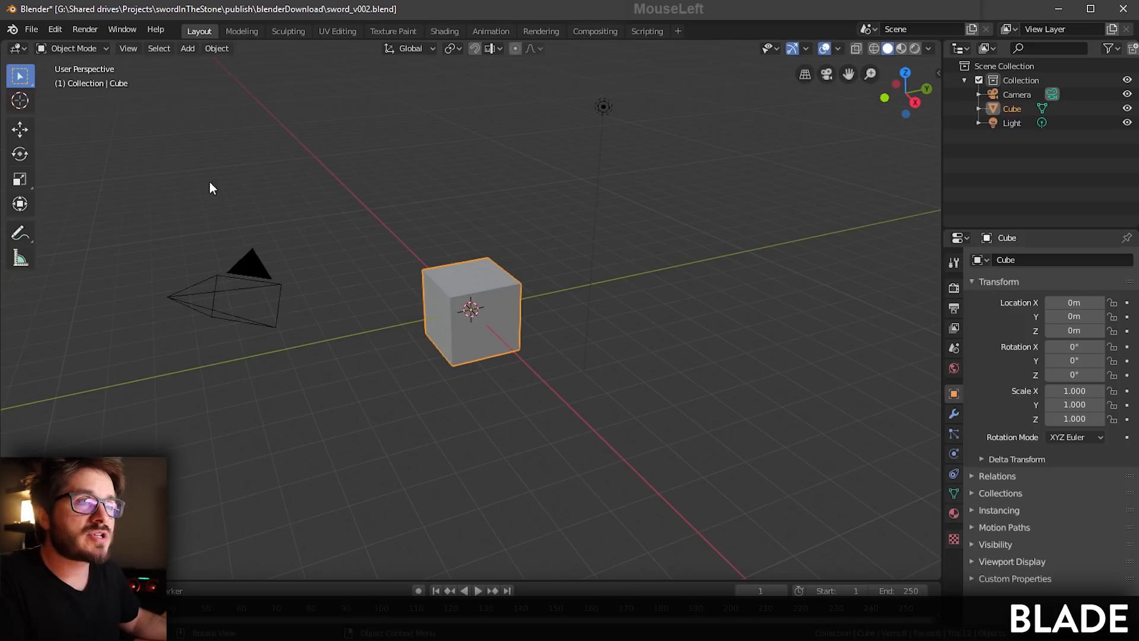
pyautogui.press('w')
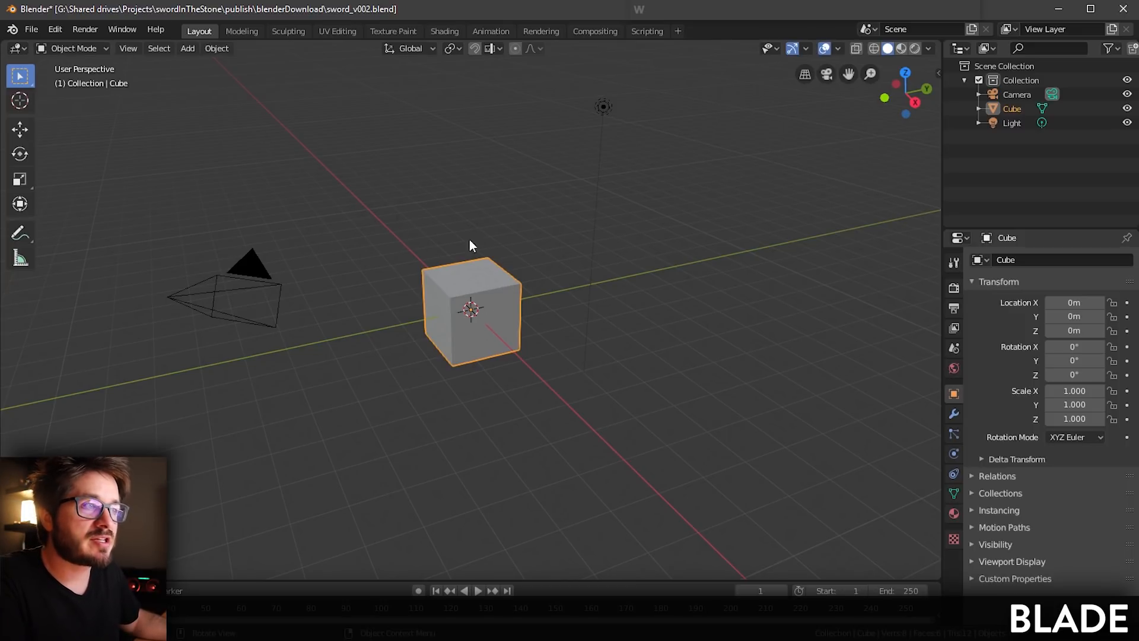
pyautogui.moveTo(473, 299); pyautogui.dragTo(494, 314, button='middle')
pyautogui.press('s')
pyautogui.moveTo(518, 293); pyautogui.dragTo(250, 224)
pyautogui.scroll(-6, 392, 350)
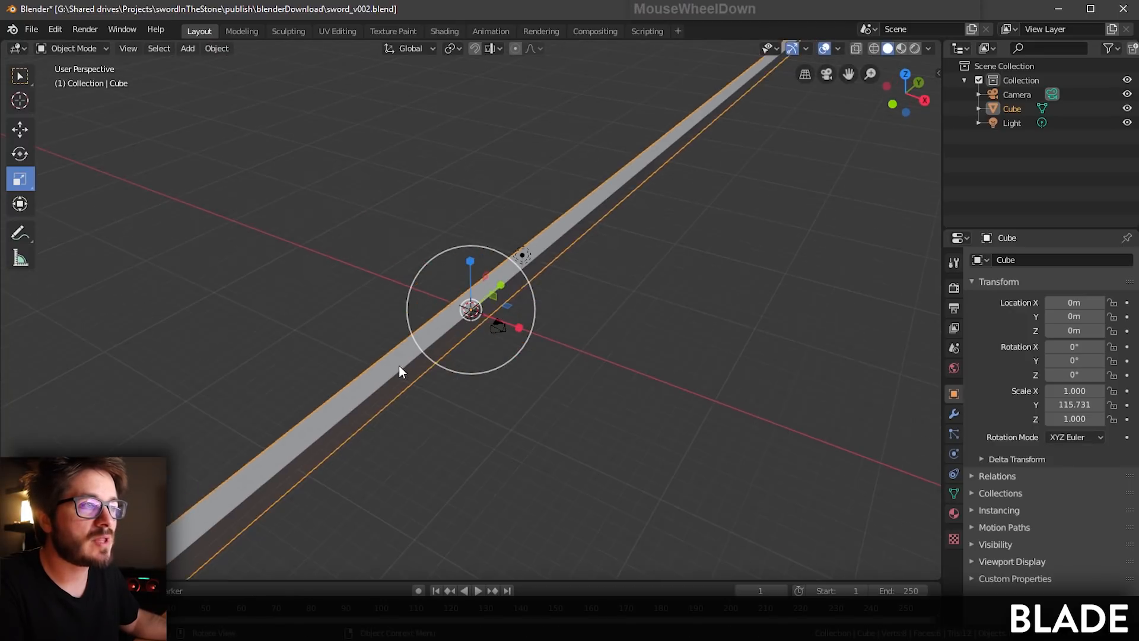
pyautogui.moveTo(395, 364); pyautogui.dragTo(367, 358, button='middle')
pyautogui.moveTo(514, 291); pyautogui.dragTo(501, 295)
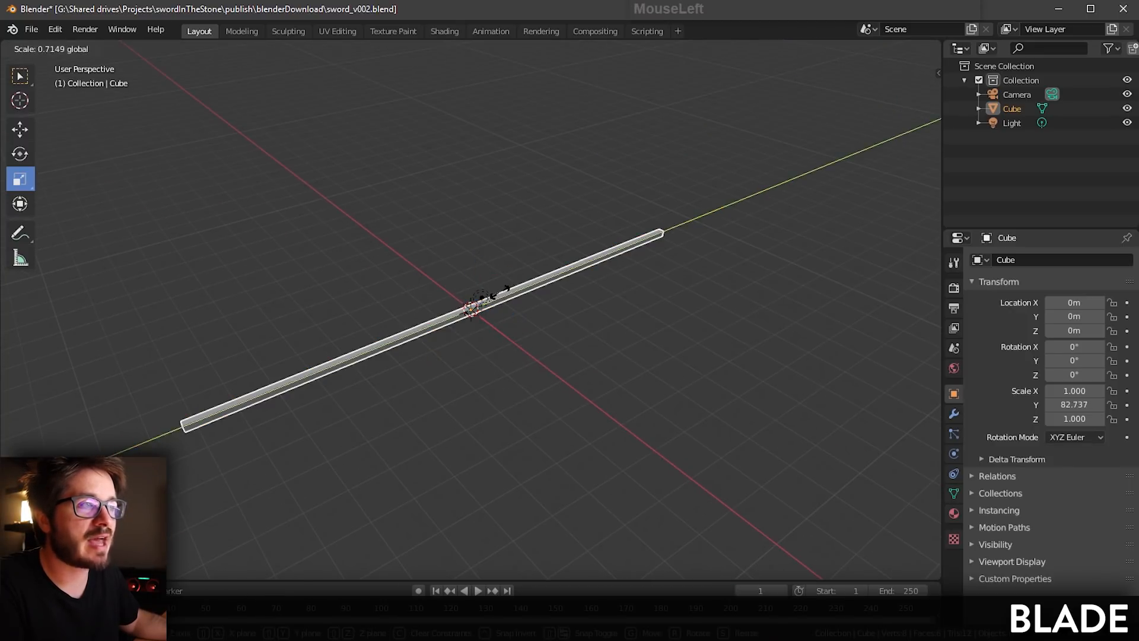
pyautogui.moveTo(514, 337); pyautogui.dragTo(527, 342, button='middle')
pyautogui.moveTo(512, 334); pyautogui.dragTo(647, 404)
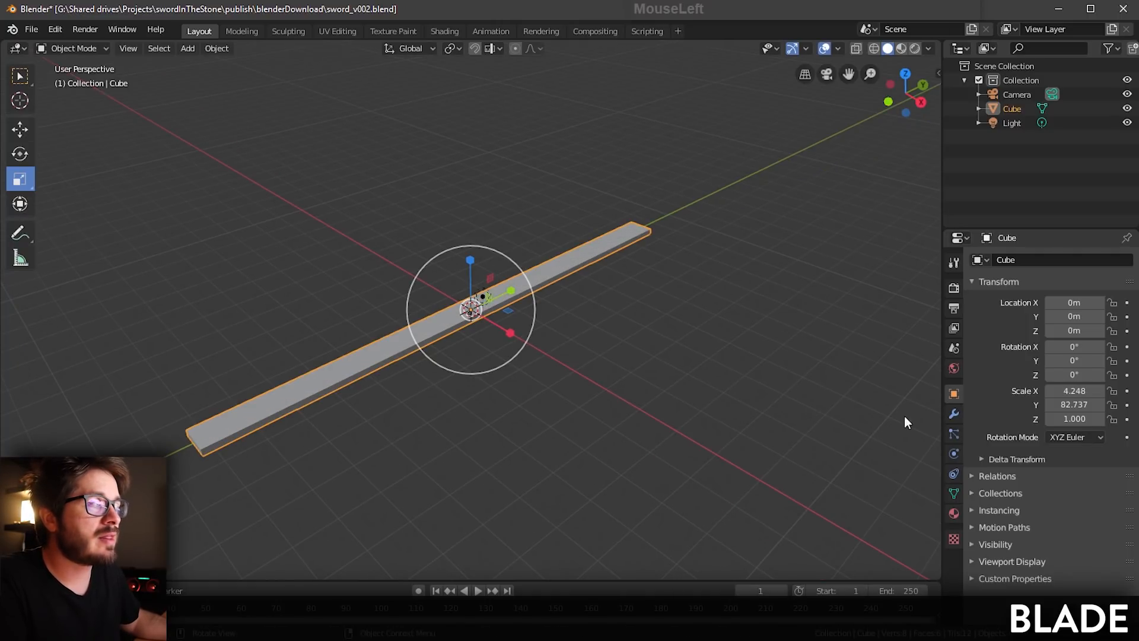
# Step: Set the bar's scale to 2.6 in X and 44 in Y, and resize it to about 2.671, 45.196 and 0.650
pyautogui.click(1075, 391)
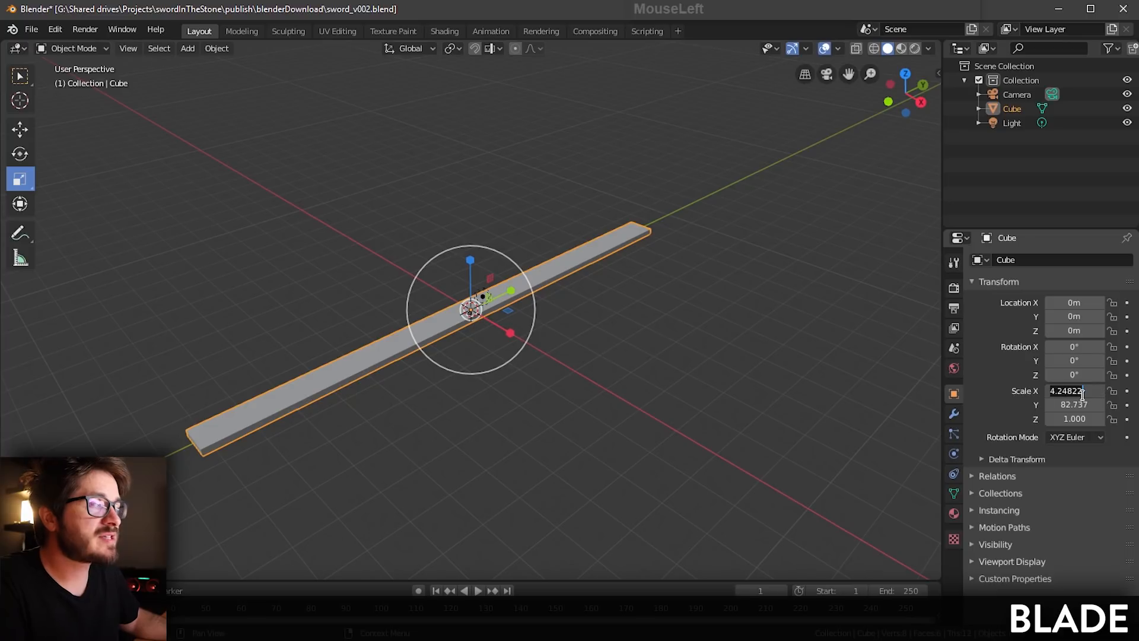
pyautogui.write('2.6')
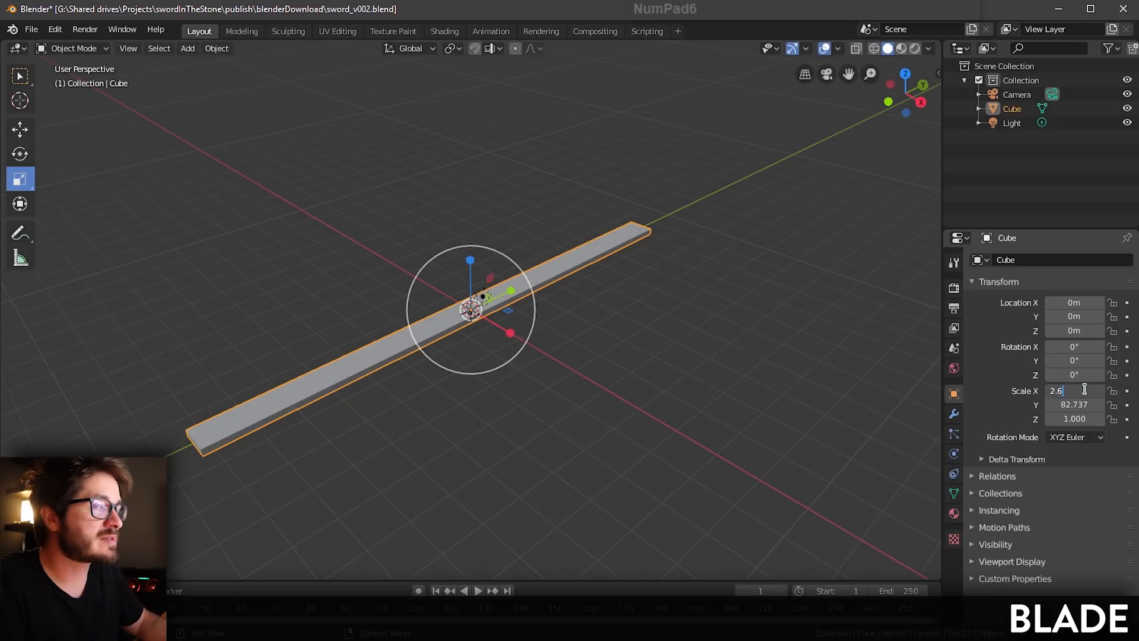
pyautogui.press('Tab')
pyautogui.write('44')
pyautogui.press('Tab')
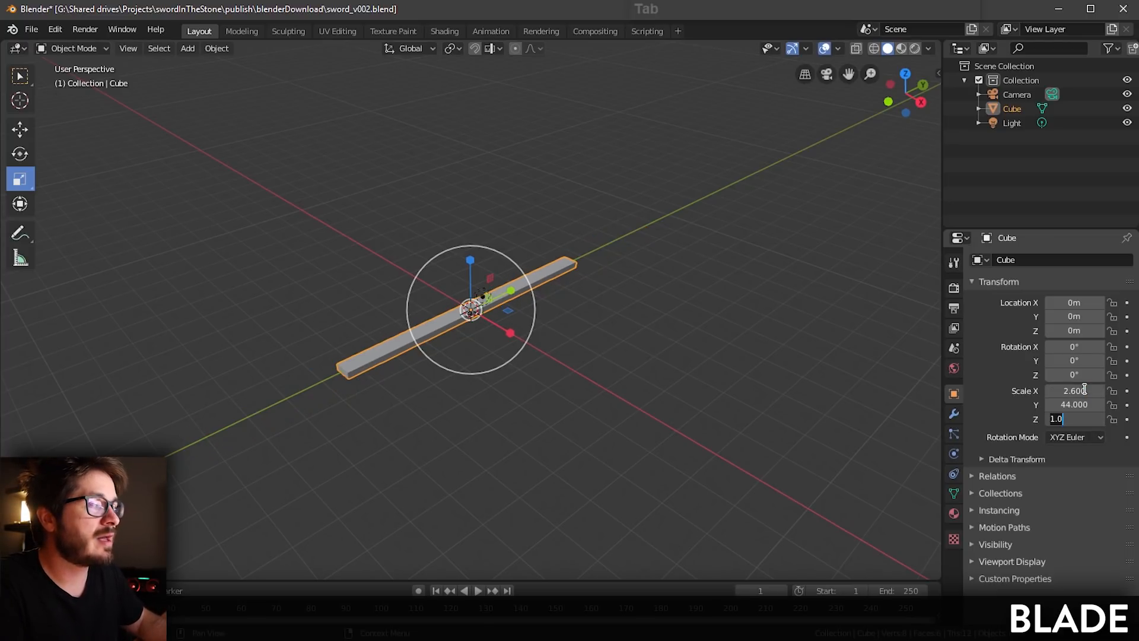
pyautogui.write('.06')
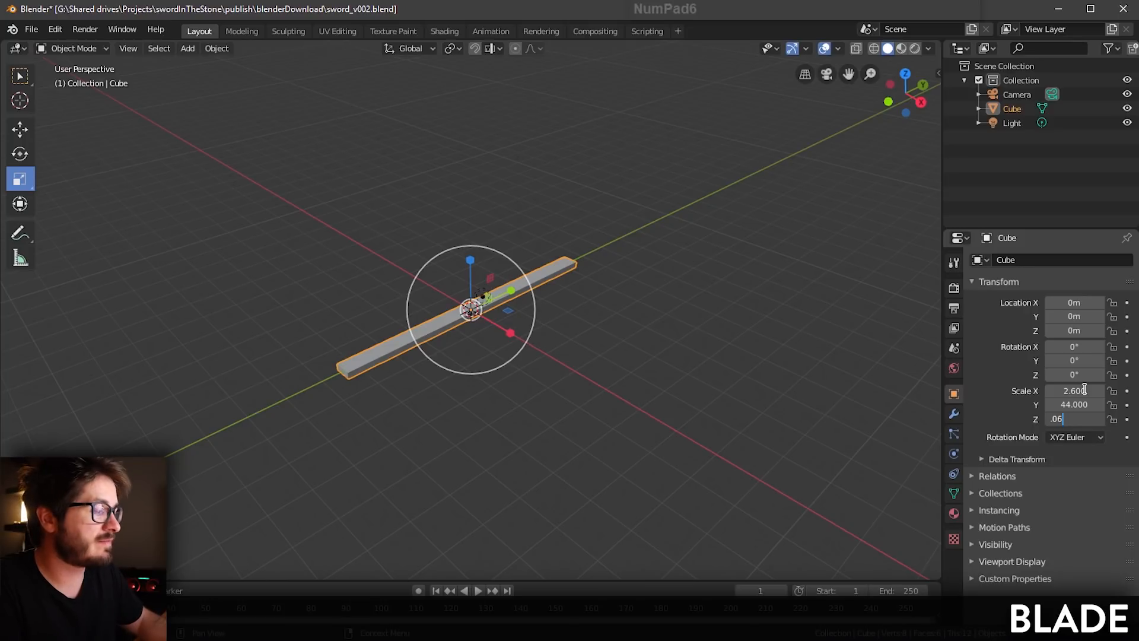
pyautogui.write('5')
pyautogui.press('Return')
pyautogui.moveTo(601, 271); pyautogui.dragTo(605, 270)
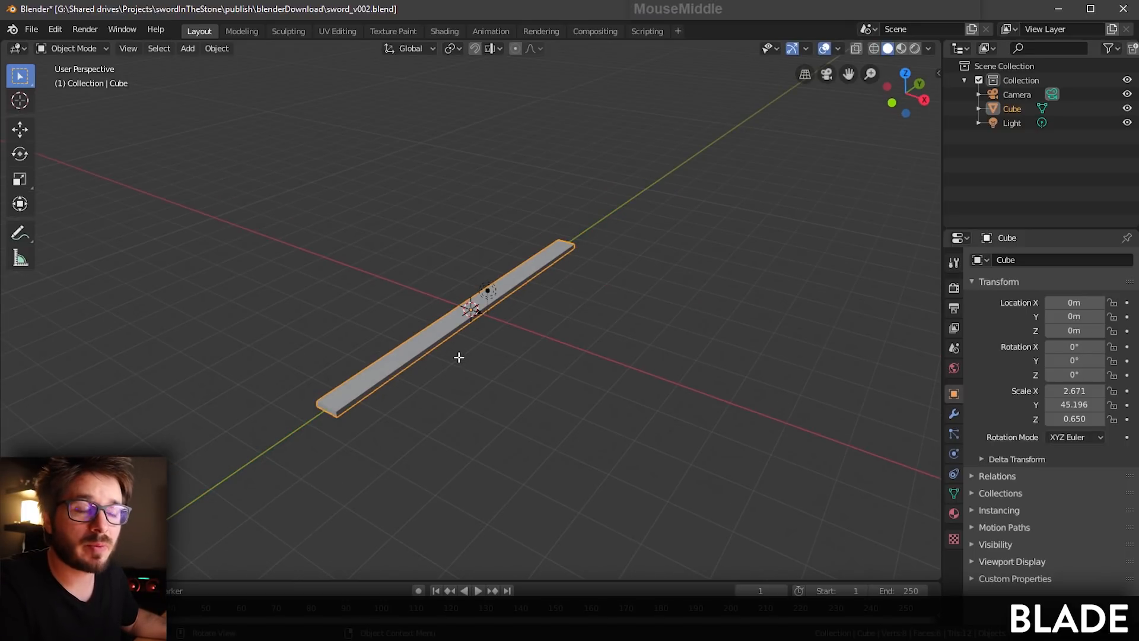
# Step: In Edit Mode, add a lengthwise loop cut through the middle of the bar
pyautogui.press('Tab')
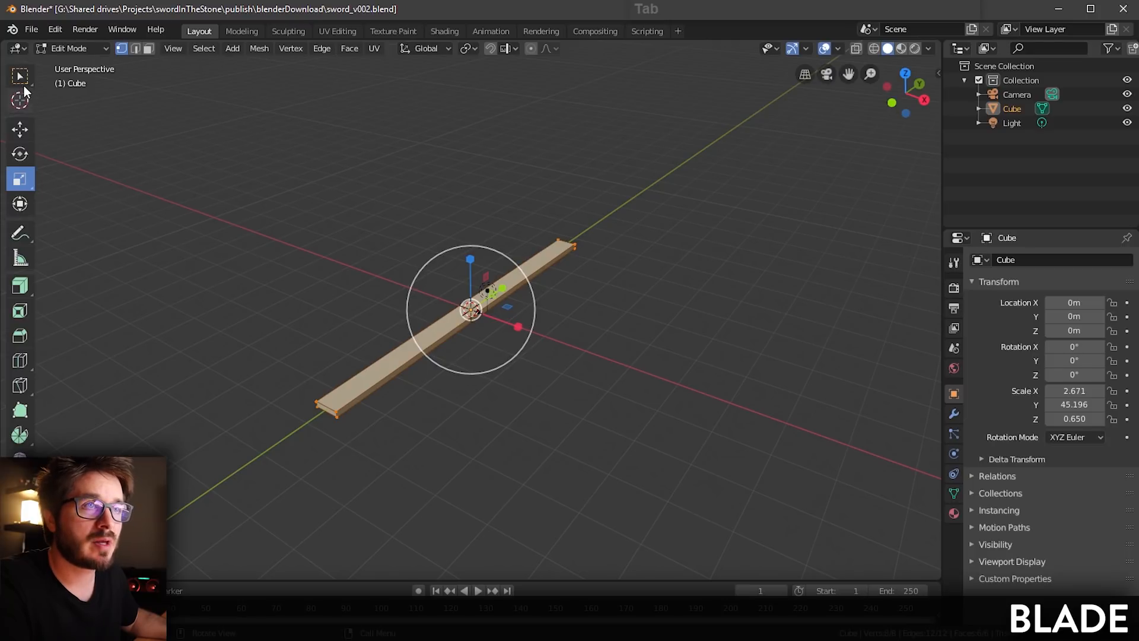
pyautogui.press('w')
pyautogui.moveTo(262, 368); pyautogui.dragTo(423, 455)
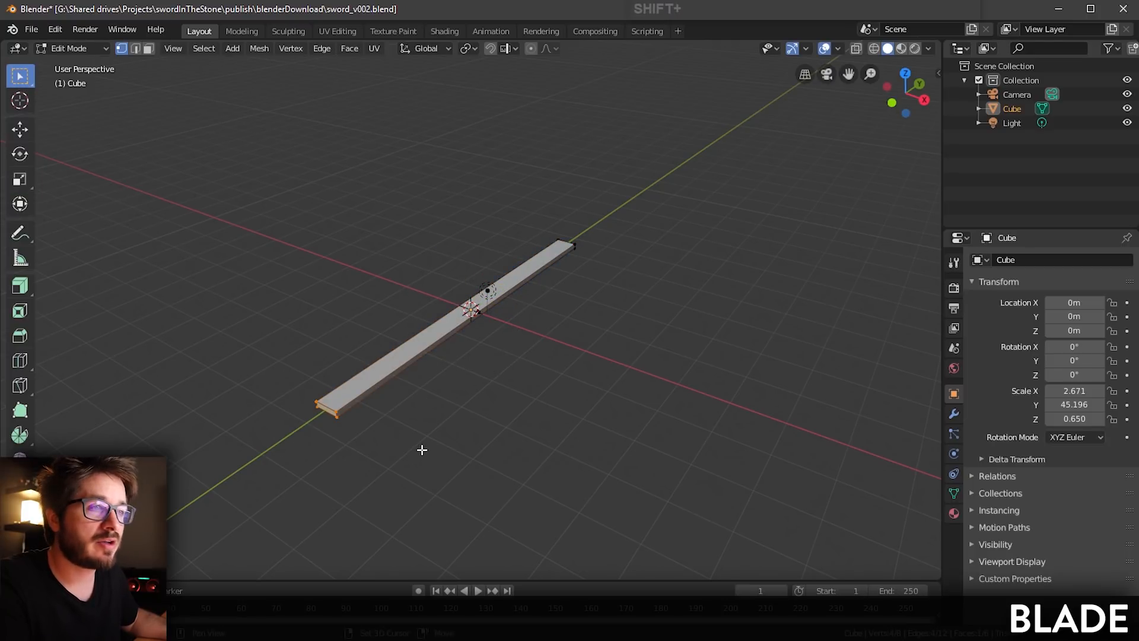
pyautogui.press('KP_Decimal')
pyautogui.moveTo(426, 420); pyautogui.dragTo(444, 394, button='middle')
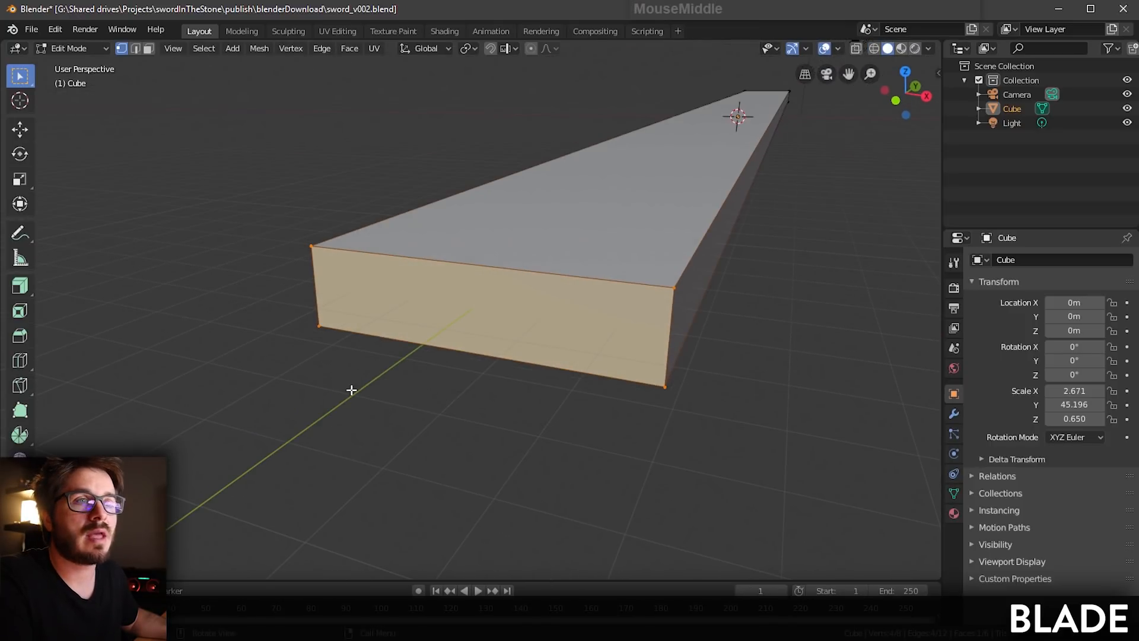
pyautogui.click(22, 361)
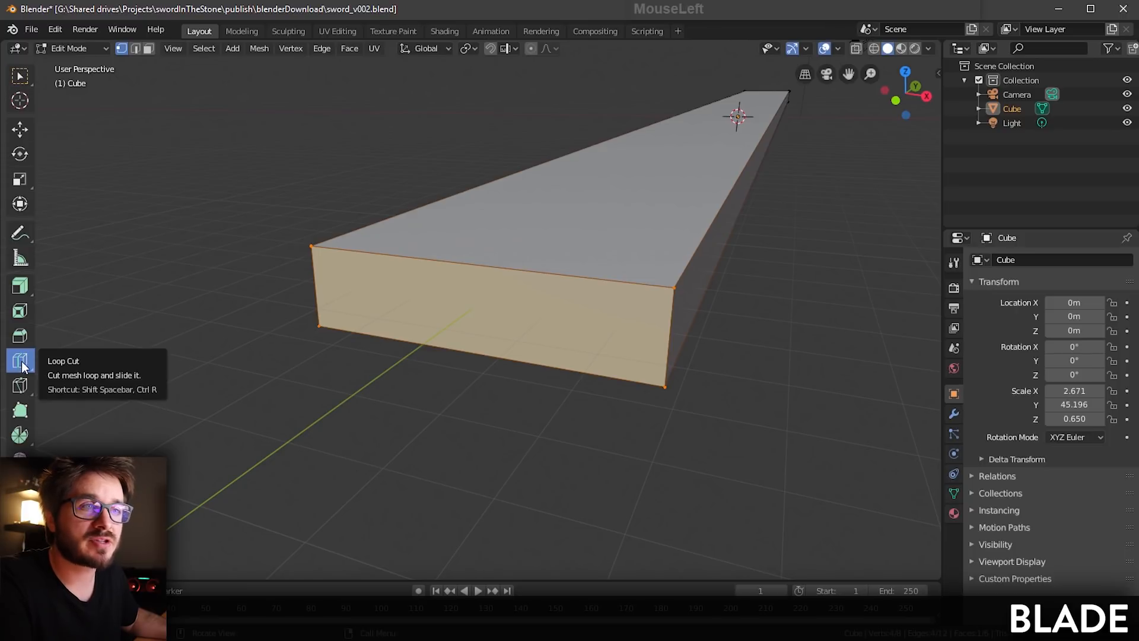
pyautogui.click(471, 282)
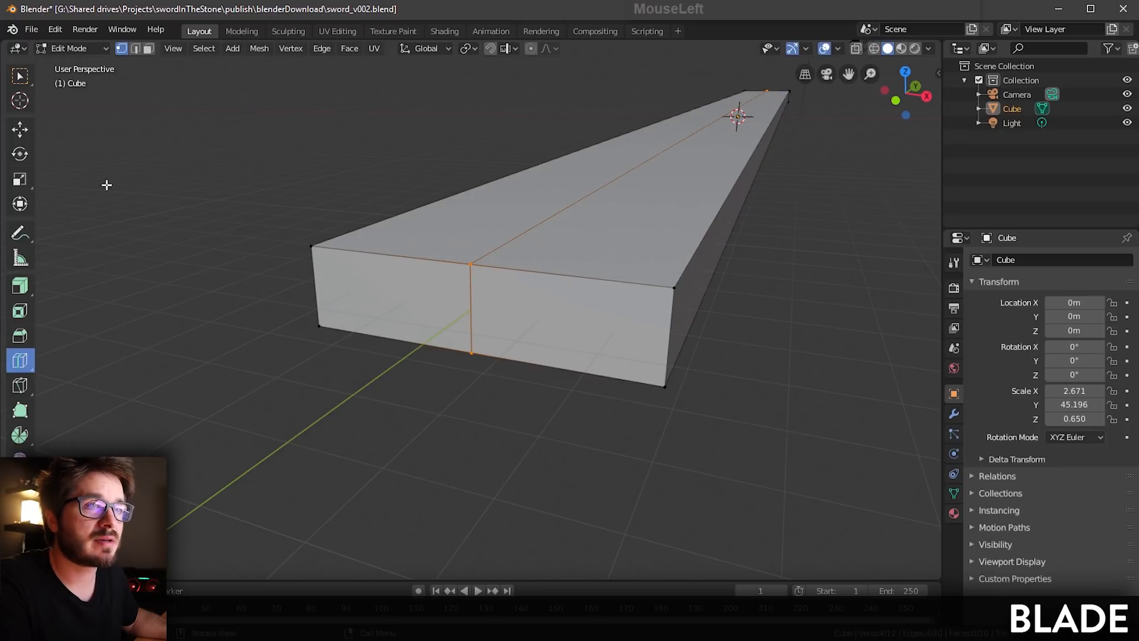
pyautogui.click(21, 79)
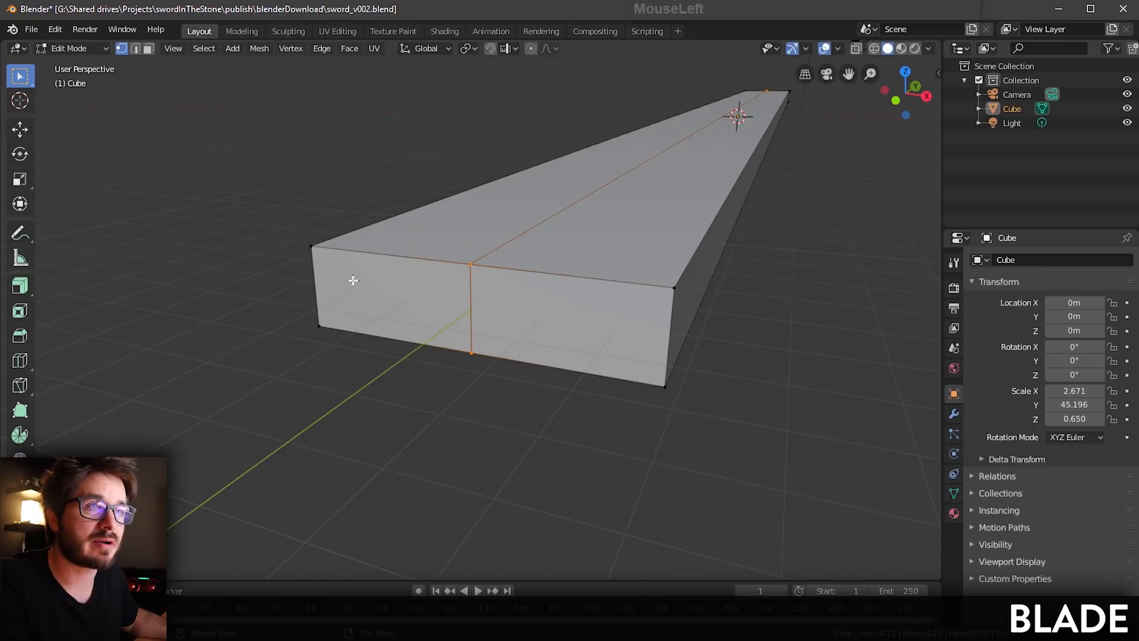
# Step: Select the two long side faces and the split faces at both ends of the bar, and delete these faces
pyautogui.press('3')
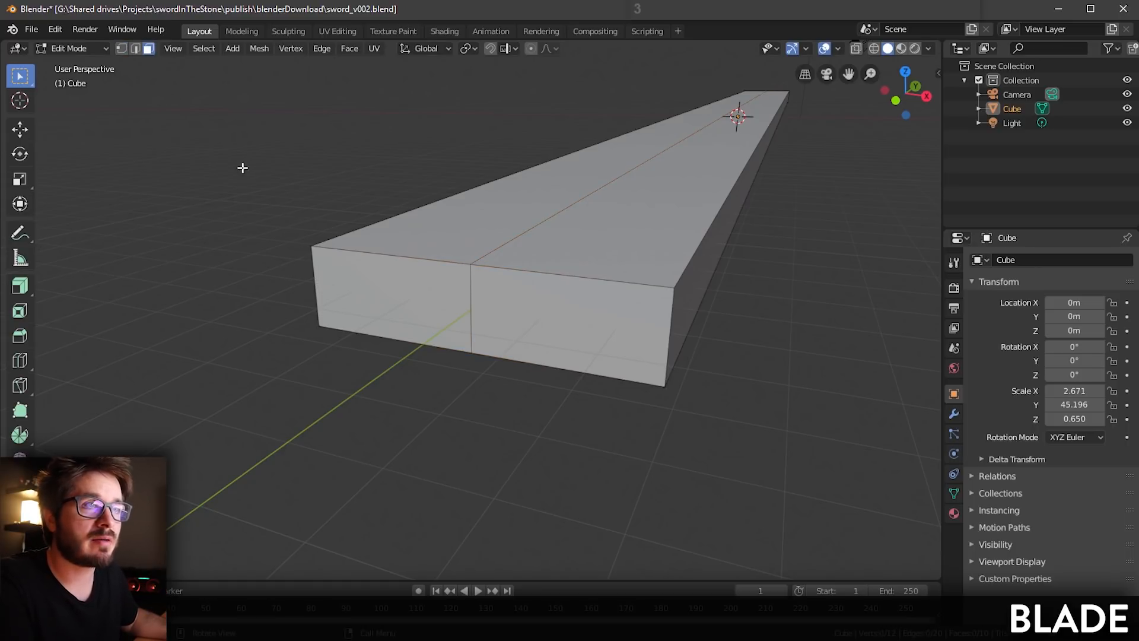
pyautogui.click(356, 297)
pyautogui.keyDown('shift'); pyautogui.click(603, 323); pyautogui.keyUp('shift')
pyautogui.moveTo(603, 323); pyautogui.dragTo(528, 313, button='middle')
pyautogui.keyDown('shift'); pyautogui.click(705, 330); pyautogui.keyUp('shift')
pyautogui.scroll(-6, 705, 331)
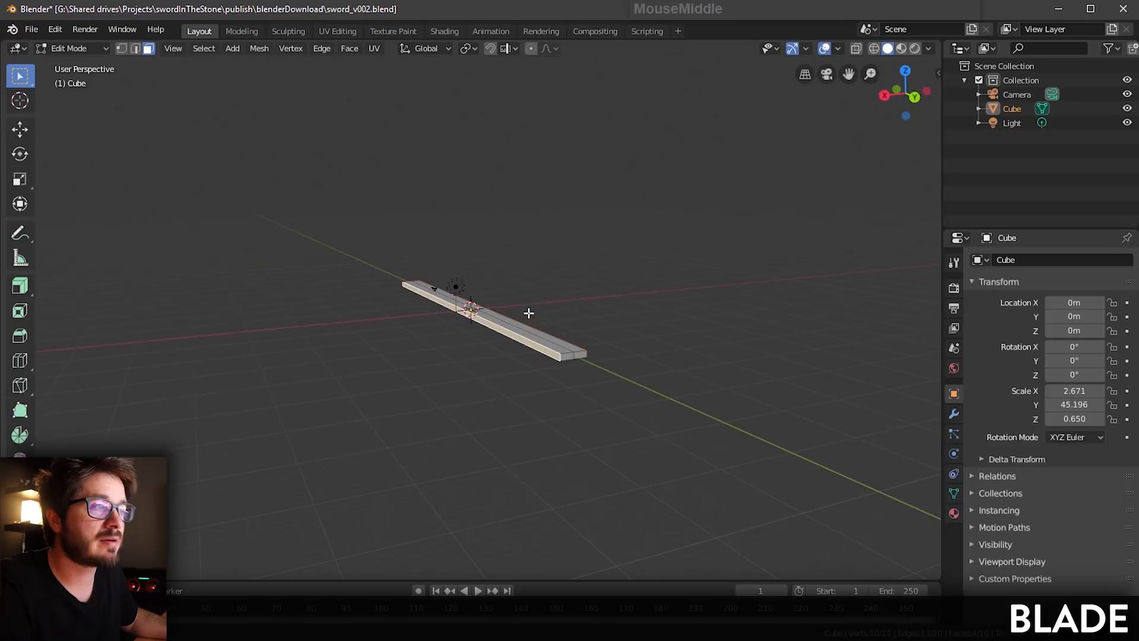
pyautogui.scroll(2, 633, 402)
pyautogui.keyDown('shift'); pyautogui.moveTo(632, 402); pyautogui.dragTo(656, 386, button='middle'); pyautogui.keyUp('shift')
pyautogui.scroll(5, 455, 379)
pyautogui.keyDown('shift'); pyautogui.click(344, 437); pyautogui.keyUp('shift')
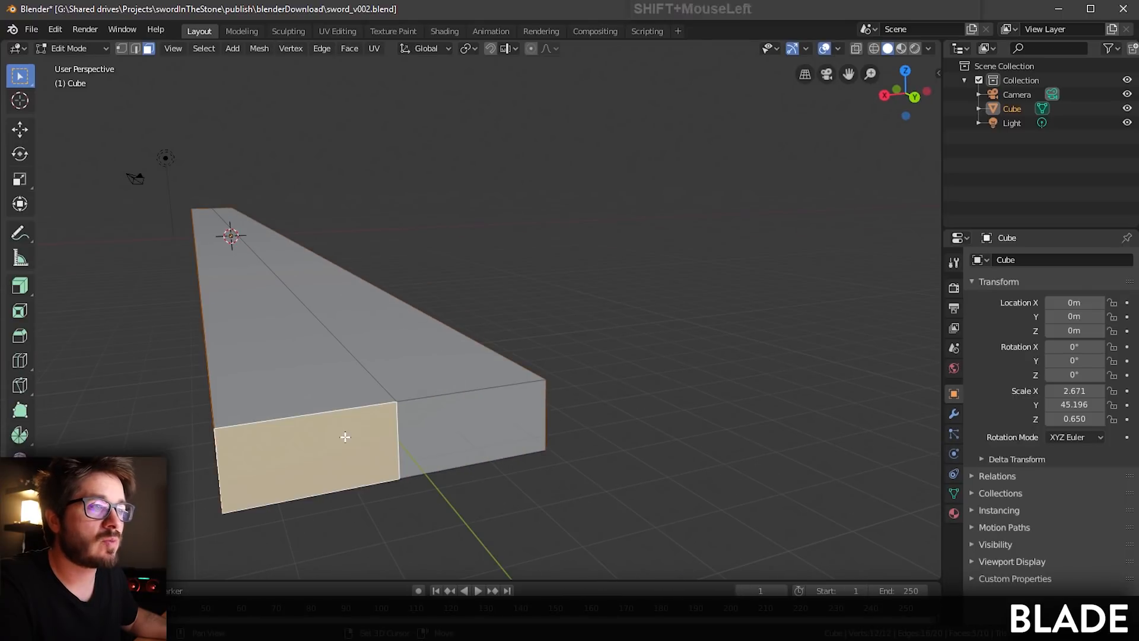
pyautogui.keyDown('shift'); pyautogui.click(466, 430); pyautogui.keyUp('shift')
pyautogui.moveTo(551, 432); pyautogui.dragTo(444, 429, button='middle')
pyautogui.keyDown('shift'); pyautogui.moveTo(315, 372); pyautogui.dragTo(475, 374, button='middle'); pyautogui.keyUp('shift')
pyautogui.moveTo(475, 375); pyautogui.dragTo(528, 423, button='middle')
pyautogui.keyDown('shift'); pyautogui.moveTo(528, 422); pyautogui.dragTo(514, 370, button='middle'); pyautogui.keyUp('shift')
pyautogui.press('Delete')
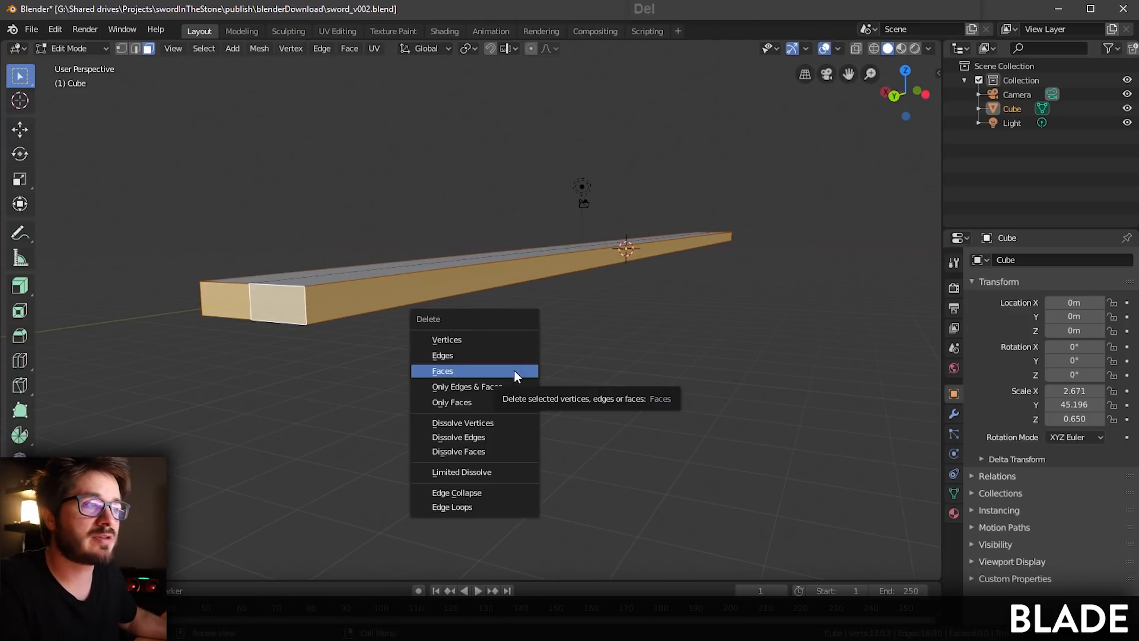
pyautogui.click(514, 372)
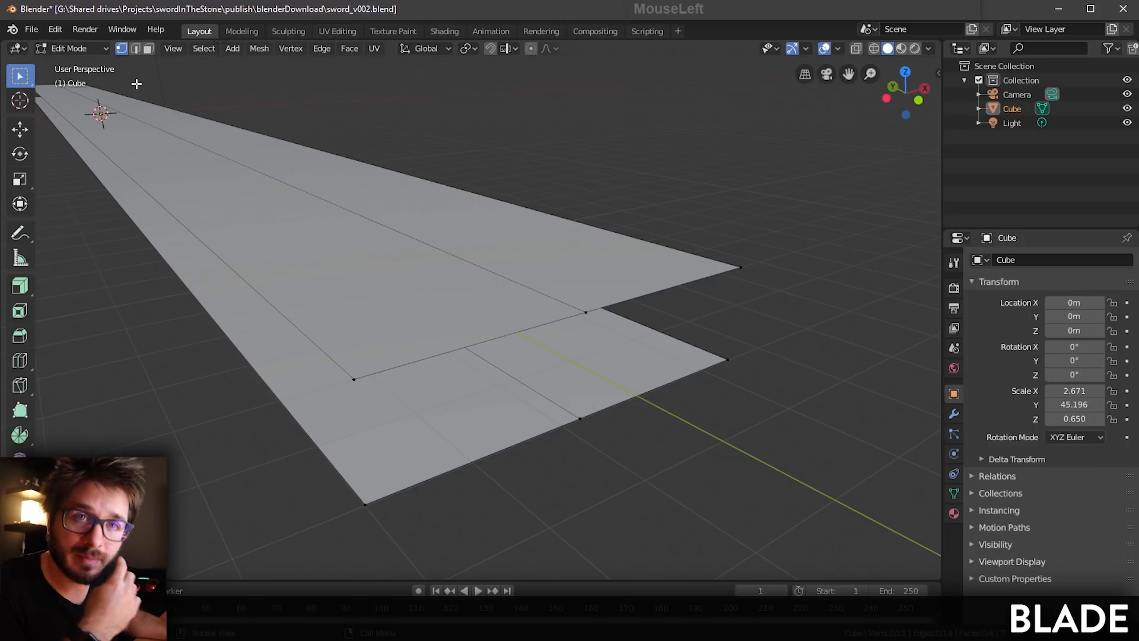
# Step: Select the upper and lower vertices at one outer corner of the bar's near end and merge them at center
pyautogui.moveTo(795, 211); pyautogui.dragTo(305, 517)
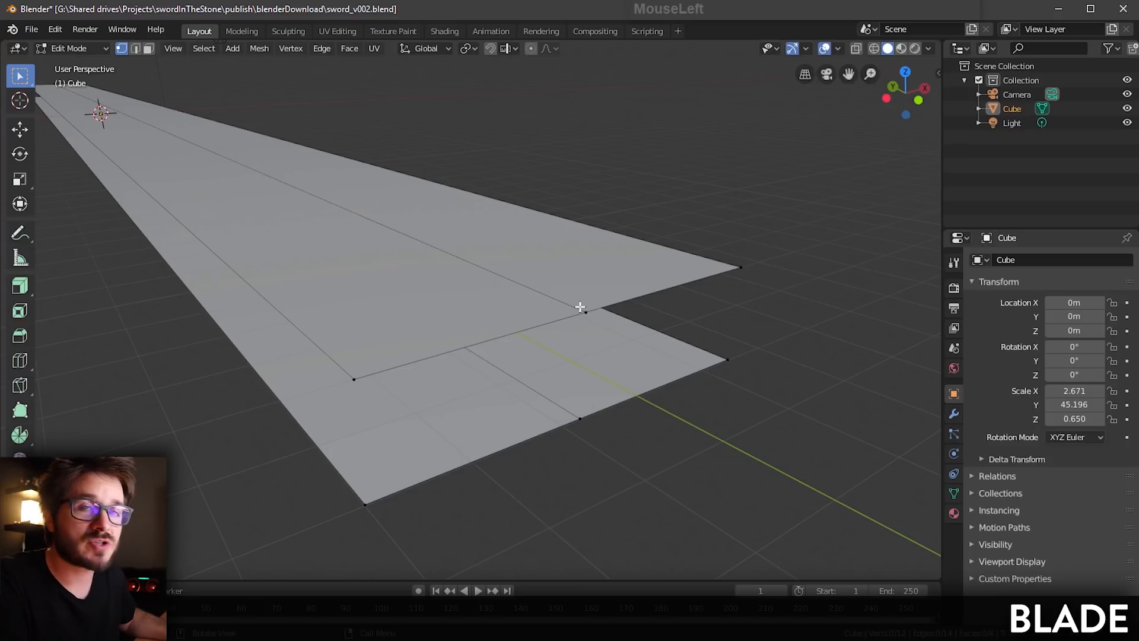
pyautogui.moveTo(782, 219); pyautogui.dragTo(689, 443)
pyautogui.moveTo(661, 389); pyautogui.dragTo(658, 384, button='middle')
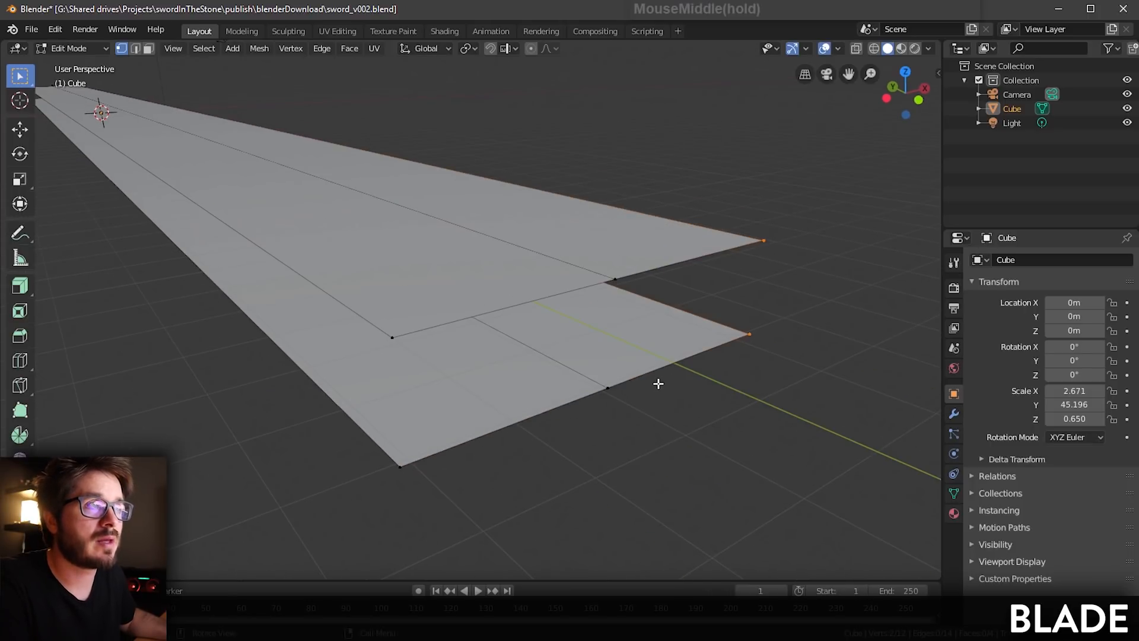
pyautogui.click(290, 49)
pyautogui.moveTo(332, 267)
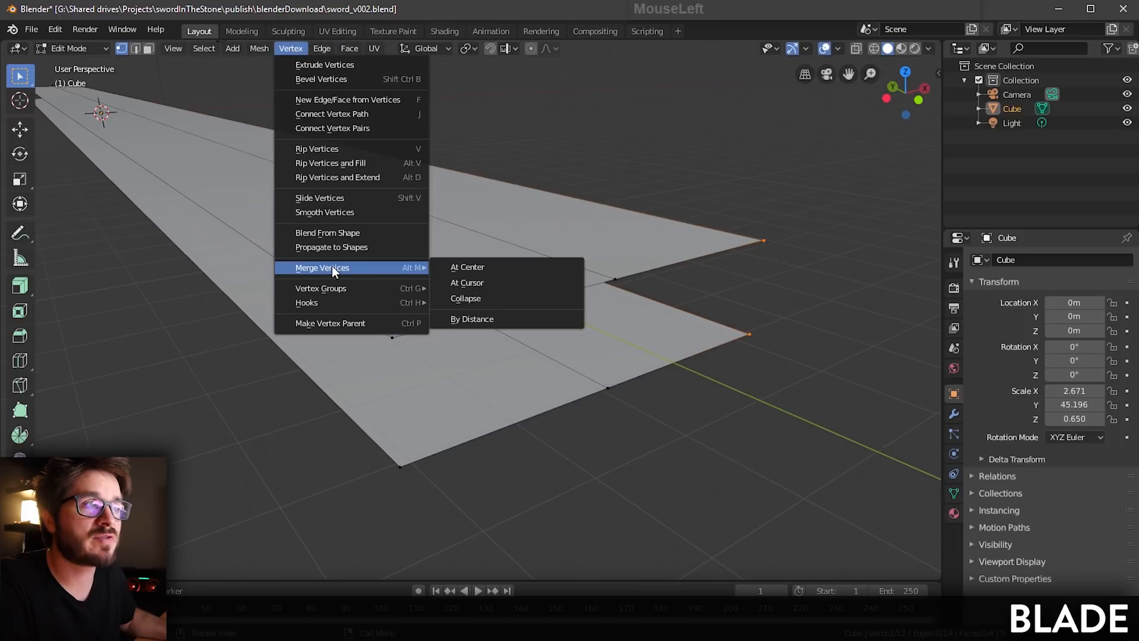
pyautogui.click(475, 267)
# Step: Merge the middle vertex pair and the remaining outer corner pair at the same end, each at center
pyautogui.moveTo(647, 195); pyautogui.dragTo(566, 482)
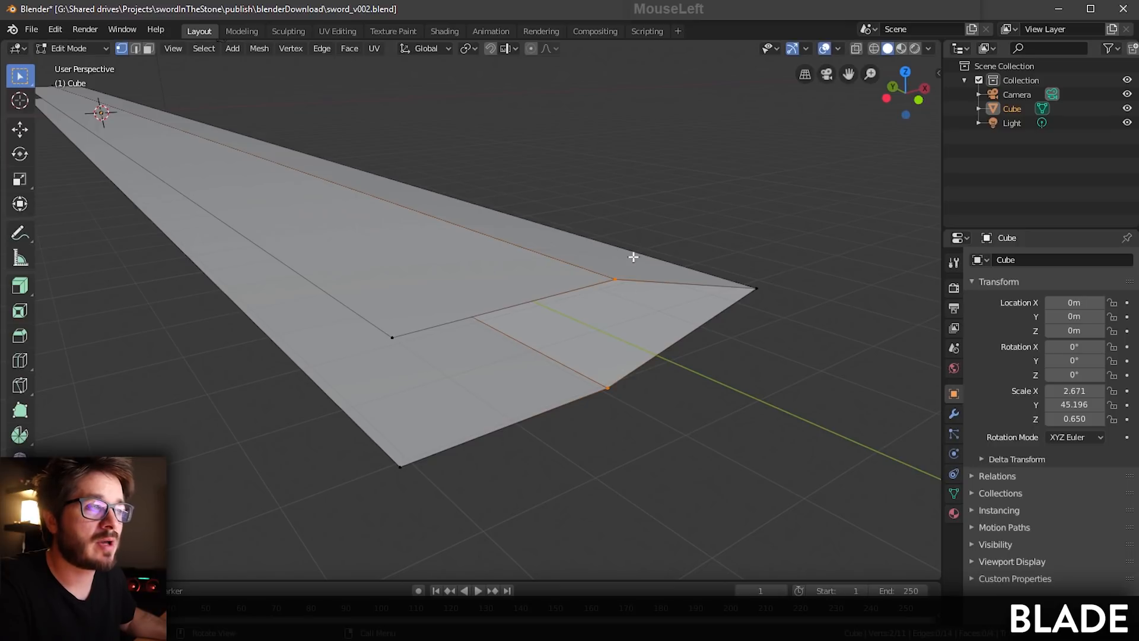
pyautogui.moveTo(647, 201); pyautogui.dragTo(539, 486)
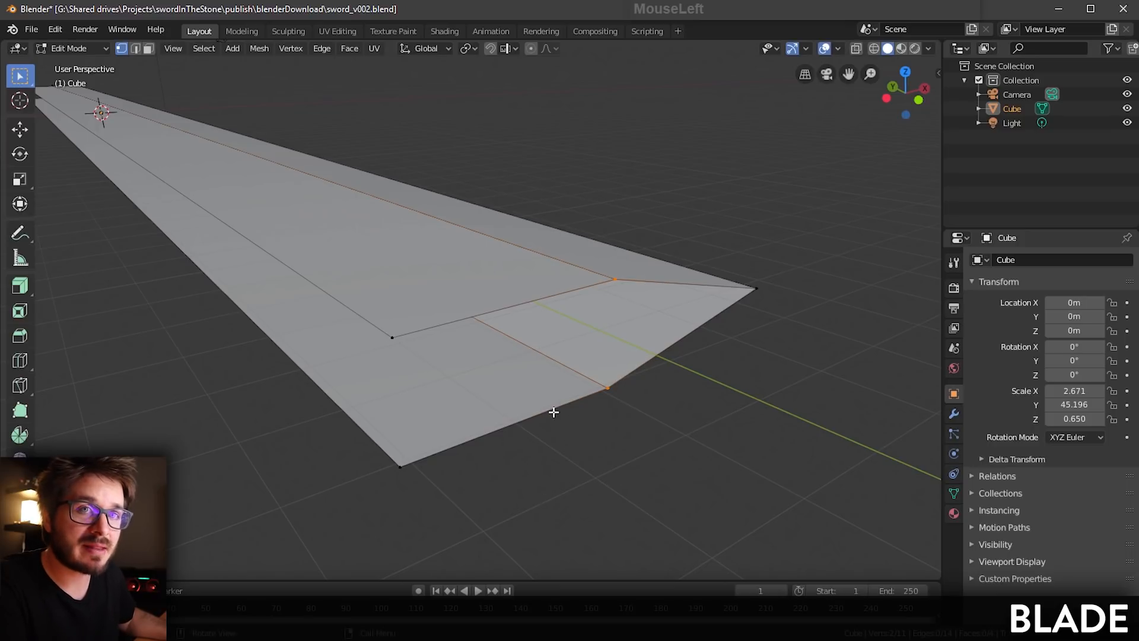
pyautogui.hotkey('shift', 'r')
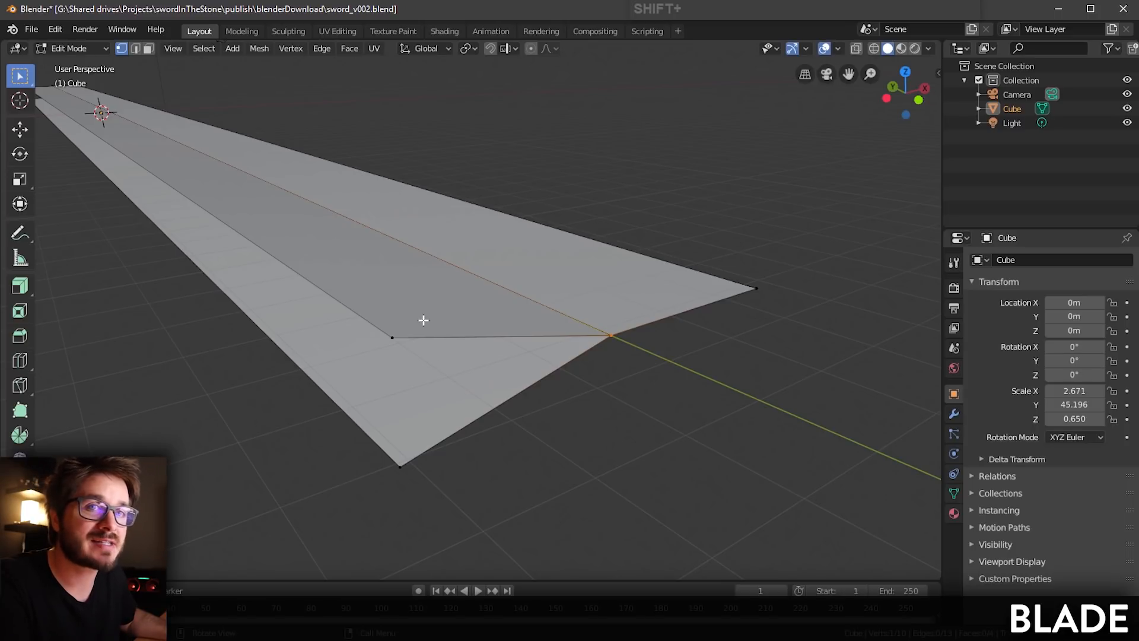
pyautogui.moveTo(446, 258); pyautogui.dragTo(343, 521)
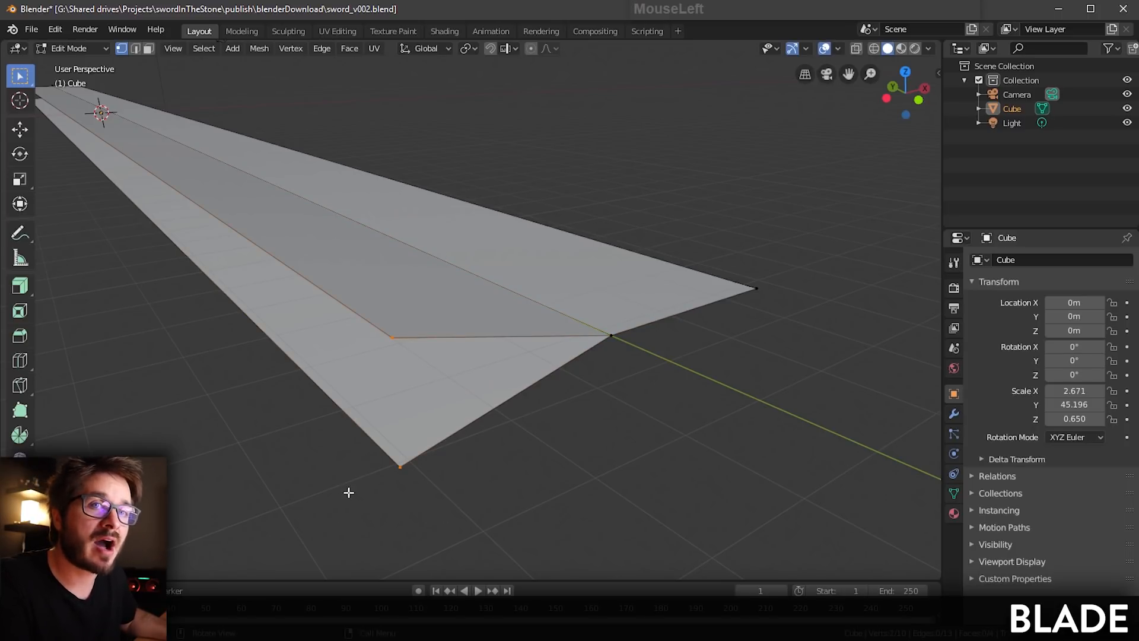
pyautogui.press('m')
pyautogui.click(373, 438)
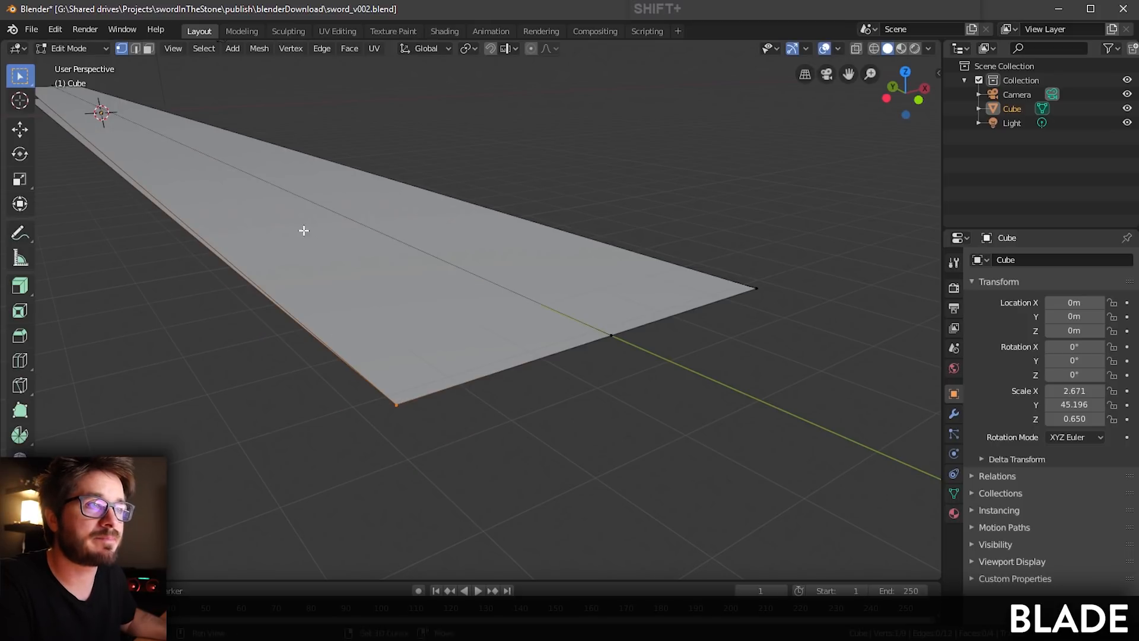
# Step: At the opposite end of the bar, merge each outer corner's upper and lower vertices at center, keeping the middle pair separate
pyautogui.scroll(-4, 304, 230)
pyautogui.moveTo(116, 107); pyautogui.dragTo(237, 182)
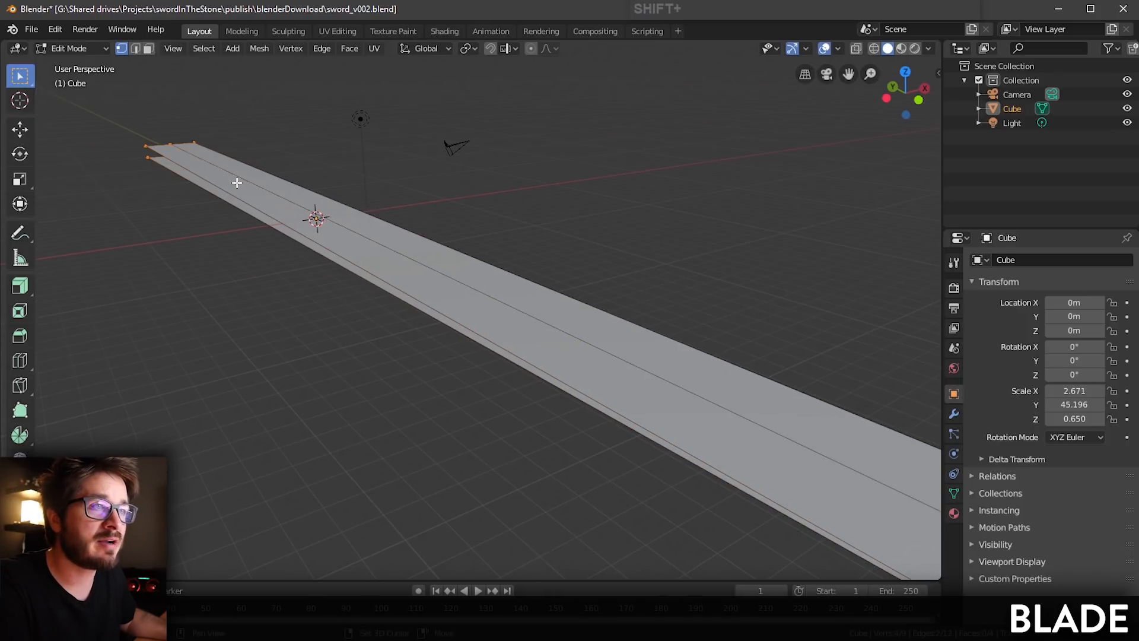
pyautogui.moveTo(237, 183); pyautogui.dragTo(435, 305, button='middle')
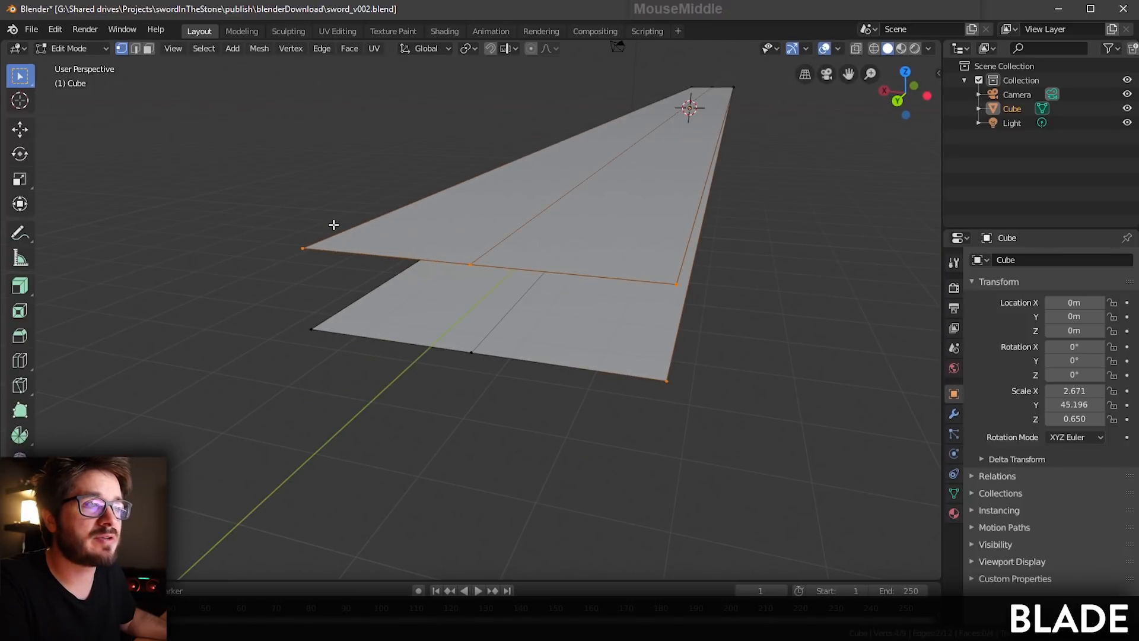
pyautogui.moveTo(334, 224); pyautogui.dragTo(333, 219, button='middle')
pyautogui.moveTo(373, 173); pyautogui.dragTo(274, 403)
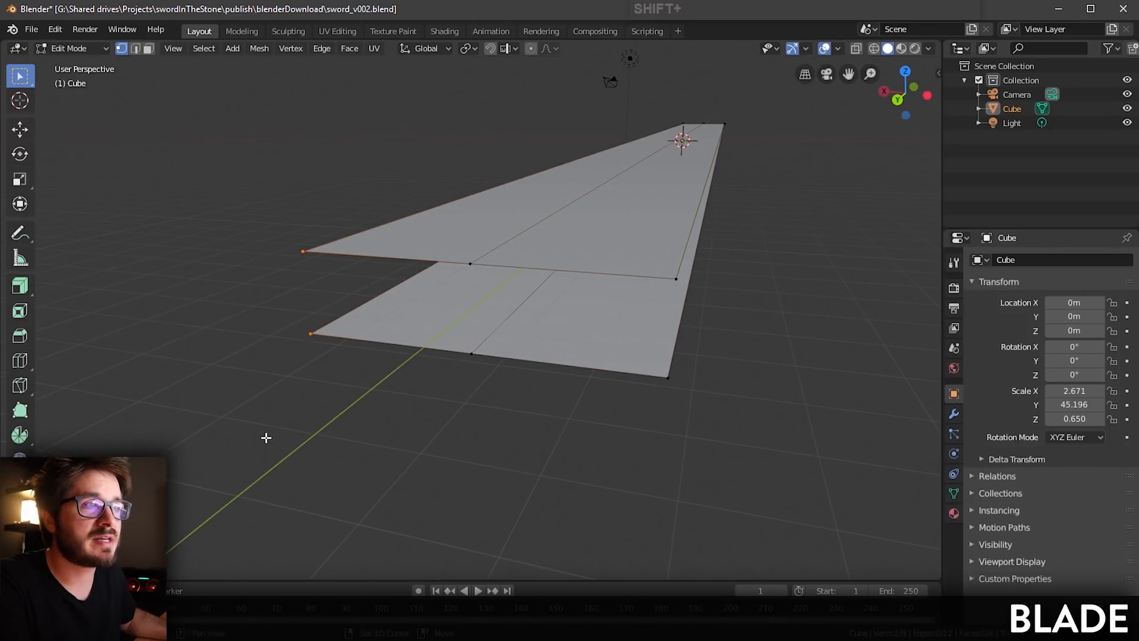
pyautogui.moveTo(274, 425); pyautogui.dragTo(598, 186, button='middle')
pyautogui.moveTo(642, 340); pyautogui.dragTo(549, 338, button='middle')
pyautogui.hotkey('shift', 'r')
# Step: Select and frame the blade's fully merged tip end, then add a crosswise loop cut and slide it close to that end
pyautogui.moveTo(377, 102); pyautogui.dragTo(485, 137)
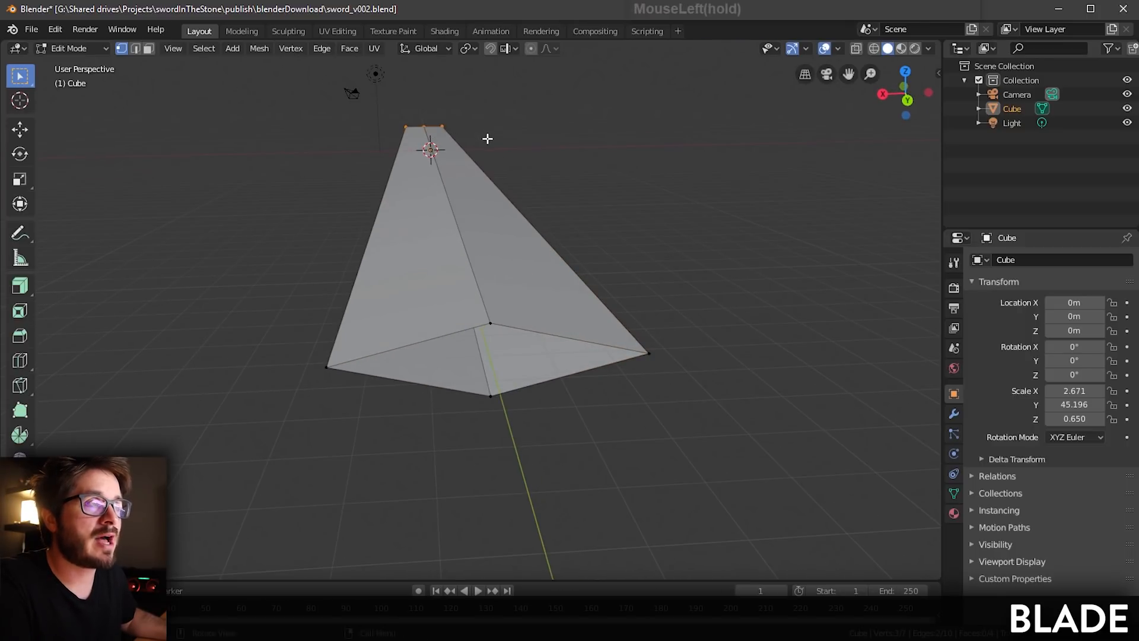
pyautogui.press('KP_Decimal')
pyautogui.moveTo(602, 303); pyautogui.dragTo(340, 270, button='middle')
pyautogui.keyDown('shift'); pyautogui.moveTo(339, 271); pyautogui.dragTo(425, 338, button='middle'); pyautogui.keyUp('shift')
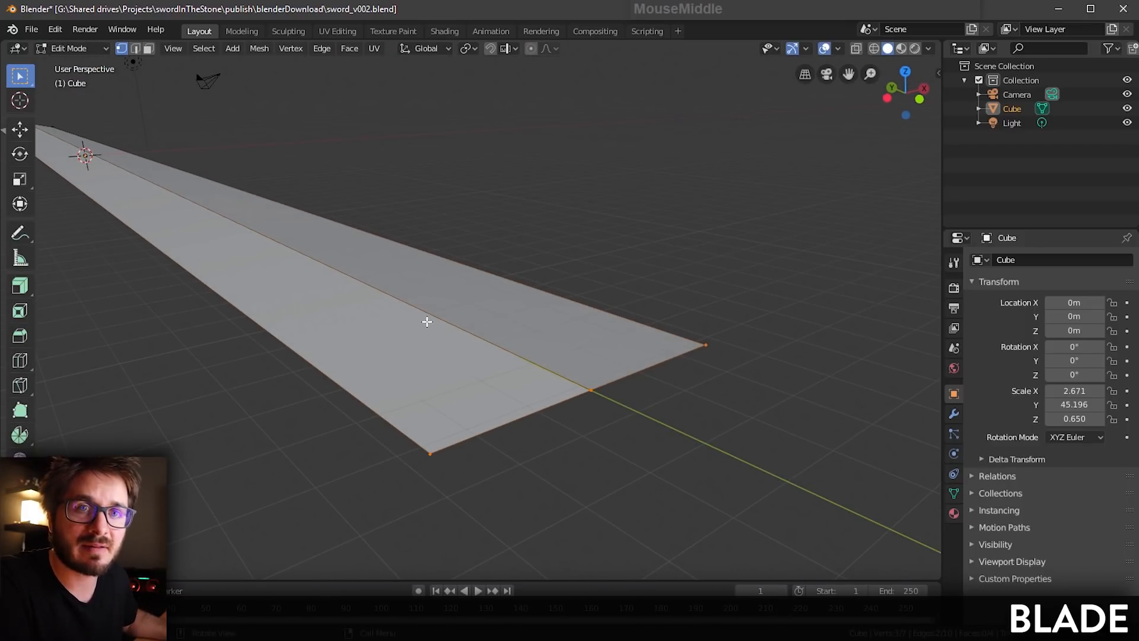
pyautogui.keyDown('shift'); pyautogui.moveTo(423, 318); pyautogui.dragTo(483, 349, button='middle'); pyautogui.keyUp('shift')
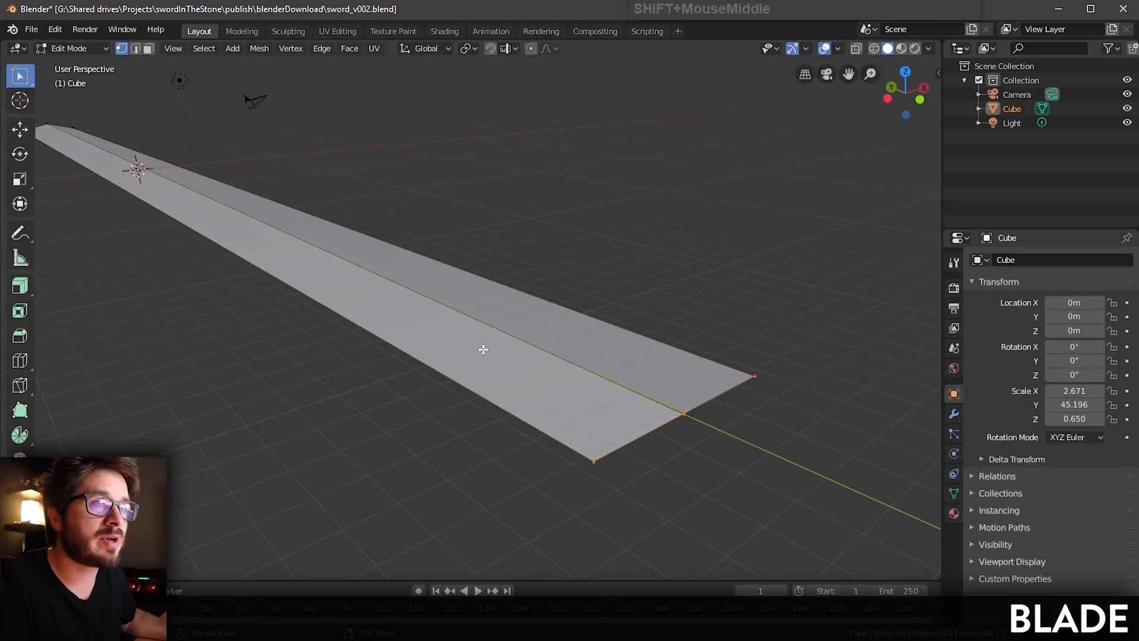
pyautogui.click(23, 364)
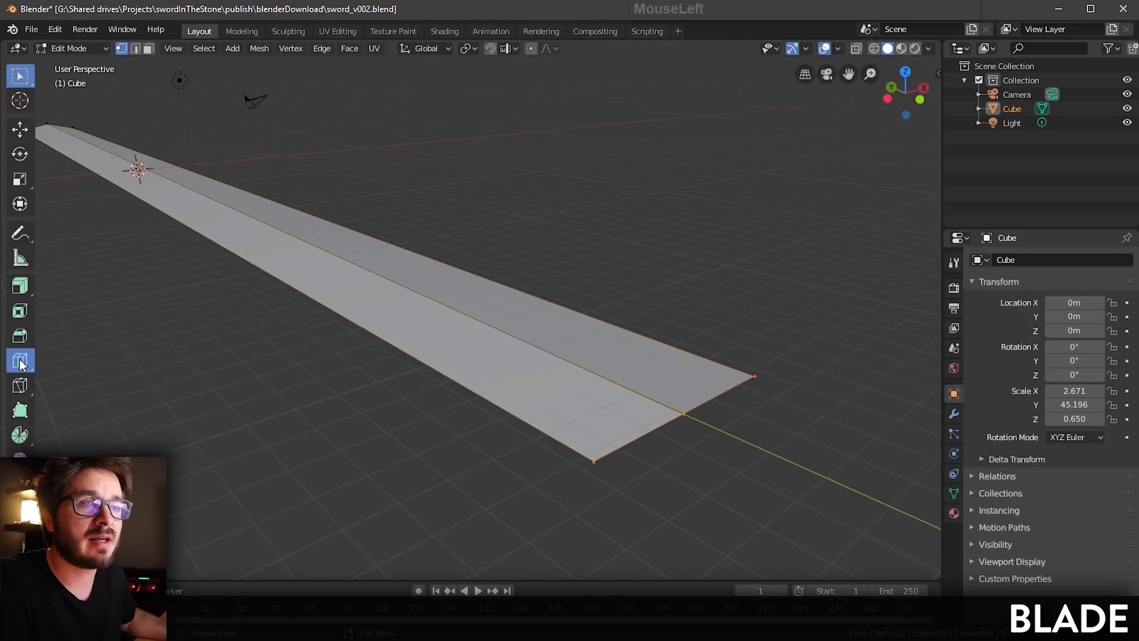
pyautogui.moveTo(113, 174); pyautogui.dragTo(343, 314)
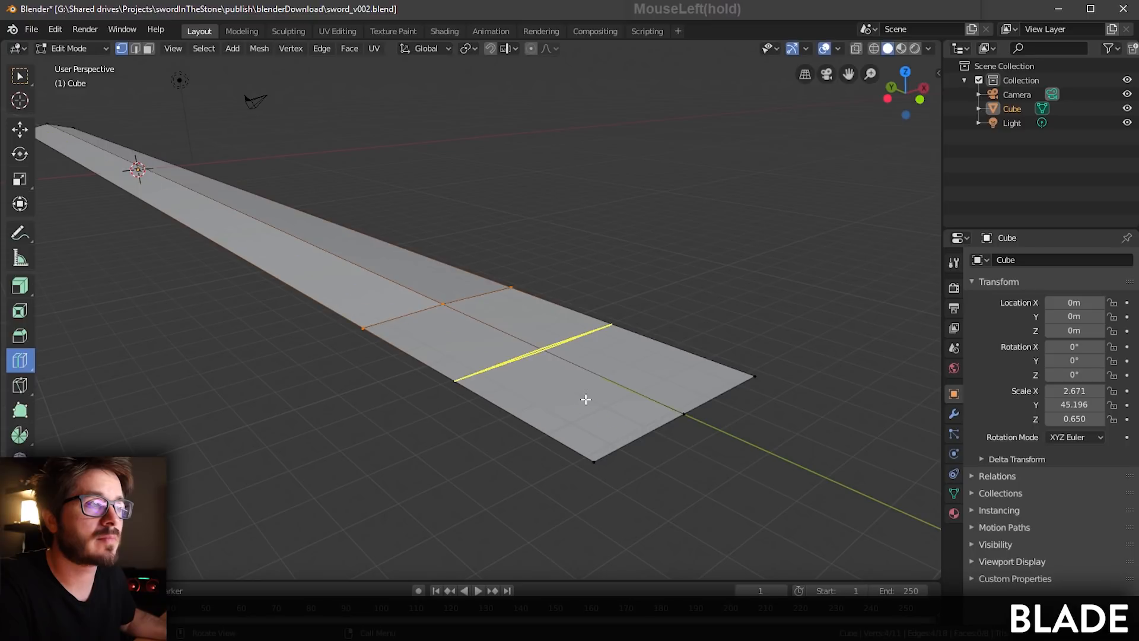
# Step: Select the three vertices at the blade's tip end and scale them to 0 along X to form a point
pyautogui.moveTo(582, 396); pyautogui.dragTo(520, 374, button='middle')
pyautogui.scroll(1, 506, 386)
pyautogui.scroll(1, 512, 374)
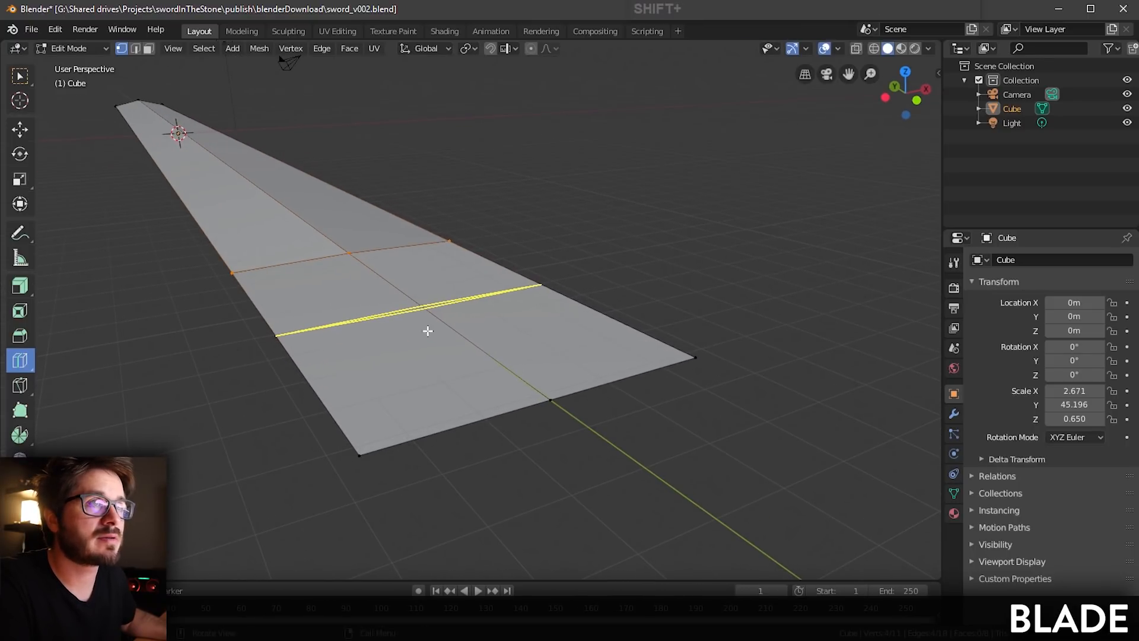
pyautogui.press('w')
pyautogui.moveTo(400, 393); pyautogui.dragTo(356, 503)
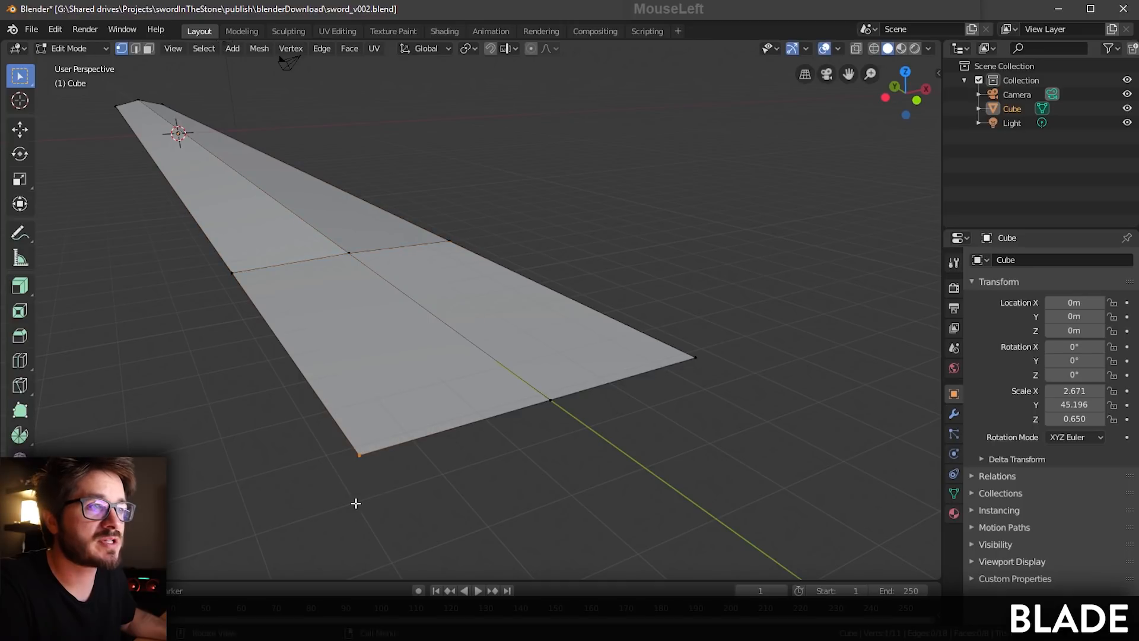
pyautogui.moveTo(755, 331); pyautogui.dragTo(326, 526)
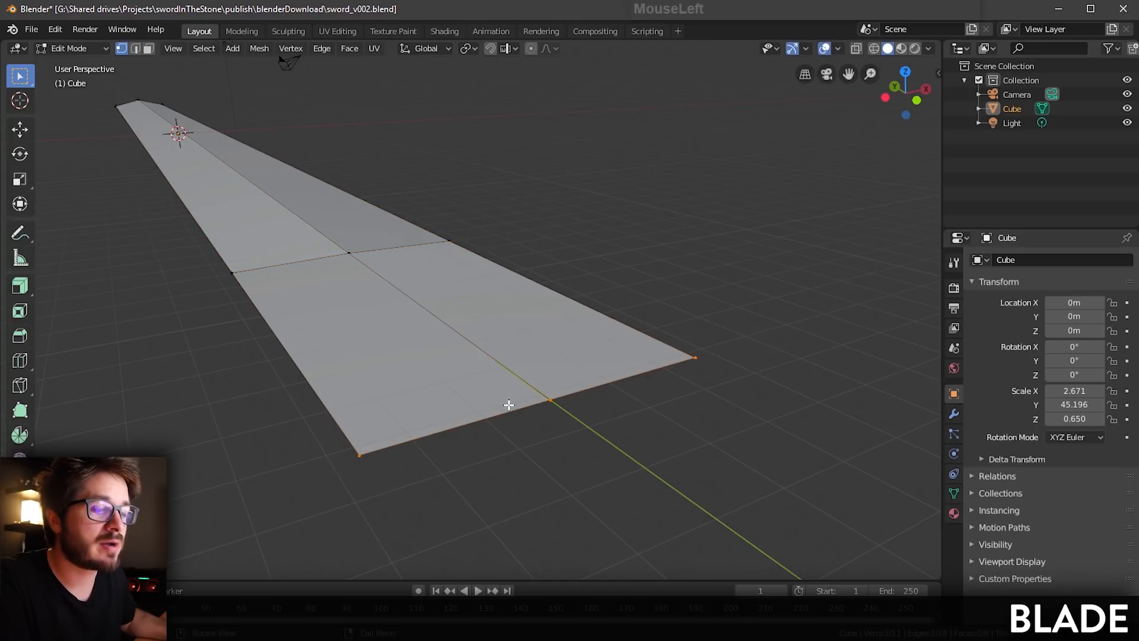
pyautogui.hotkey('shift', 'space')
pyautogui.press('s')
pyautogui.moveTo(595, 388); pyautogui.dragTo(550, 397)
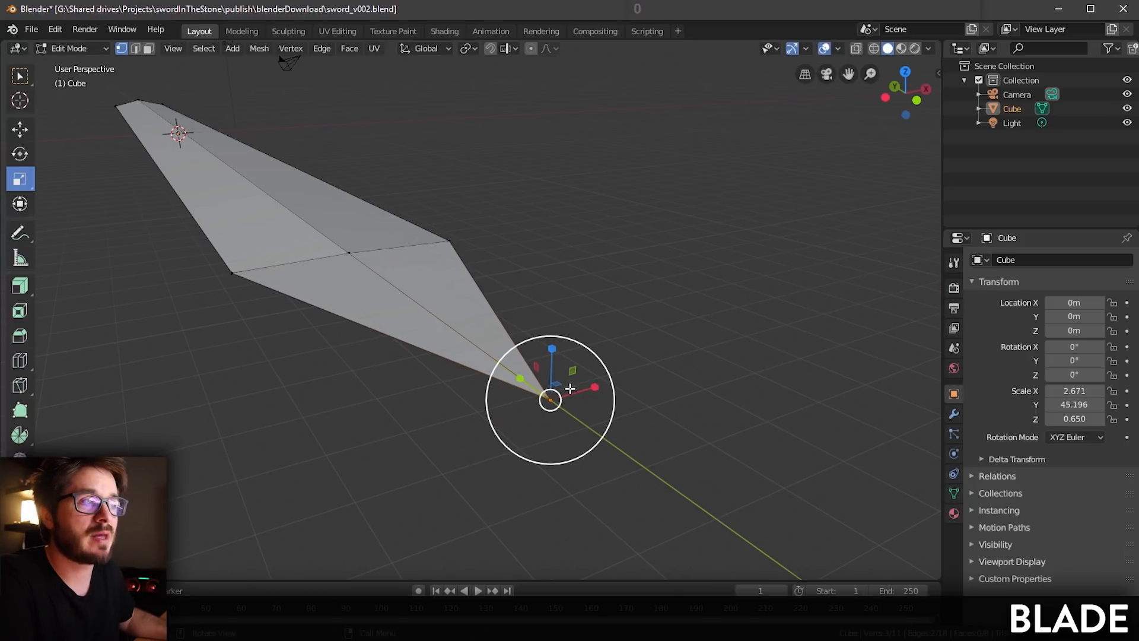
# Step: Try stretching the collapsed tip vertices along X, undo the scaling, and scale them to 0 along X again
pyautogui.moveTo(595, 387); pyautogui.dragTo(671, 374)
pyautogui.hotkey('ctrl', 'z')
pyautogui.hotkey('ctrl', 'z')
pyautogui.moveTo(594, 387); pyautogui.dragTo(551, 394)
pyautogui.press('0')
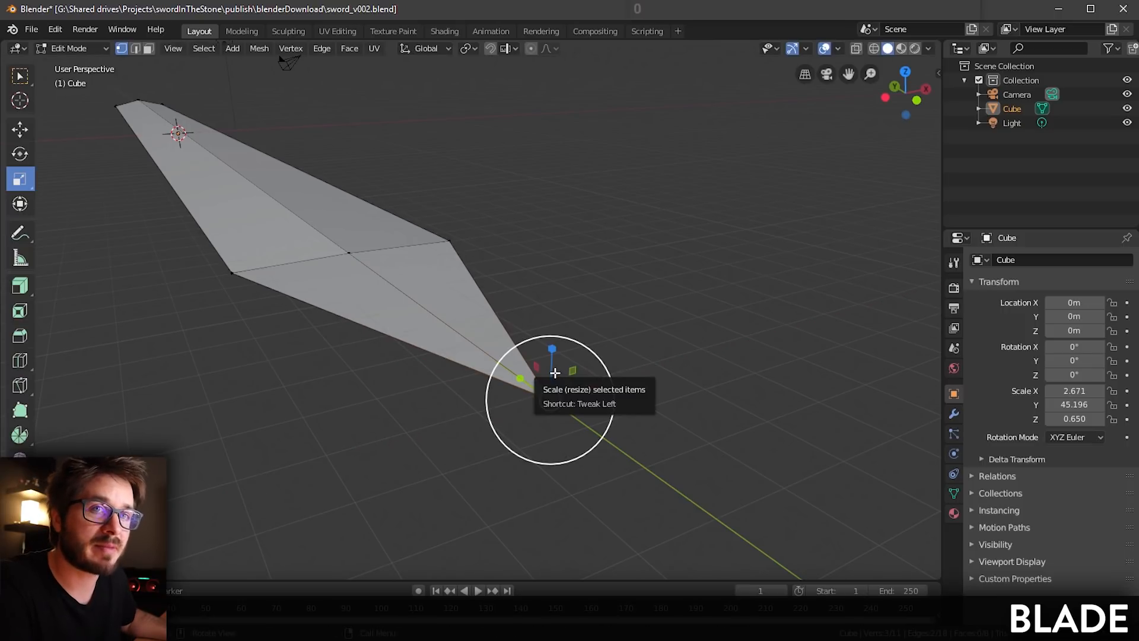
# Step: Add a lengthwise loop cut through each half of the blade, midway between the centre line and the outer edge
pyautogui.moveTo(554, 371); pyautogui.dragTo(377, 266, button='middle')
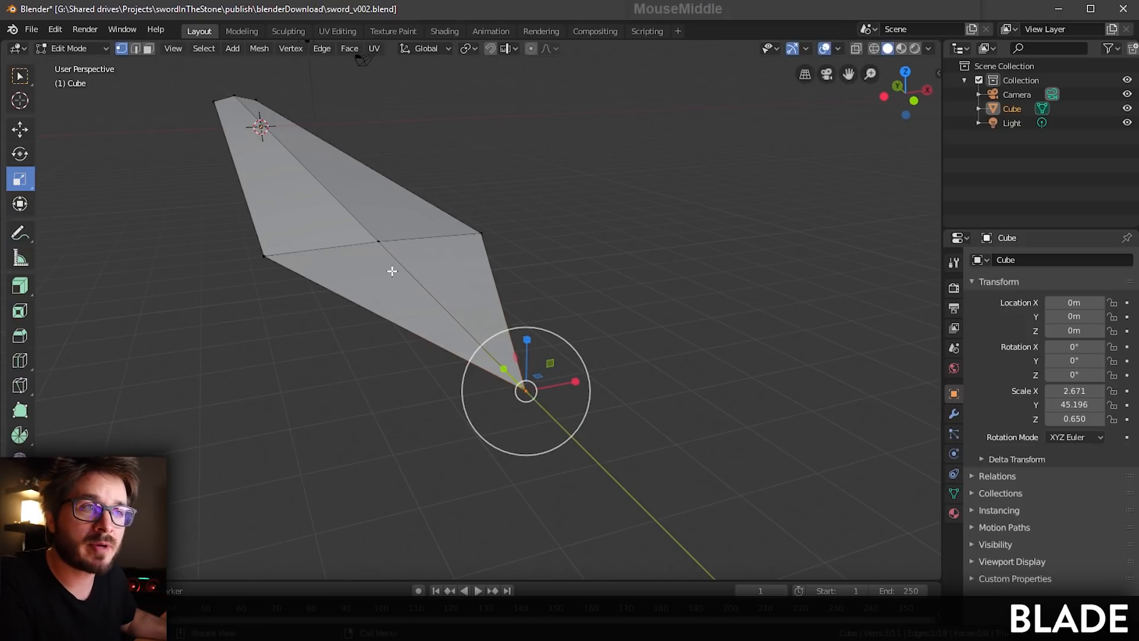
pyautogui.click(21, 360)
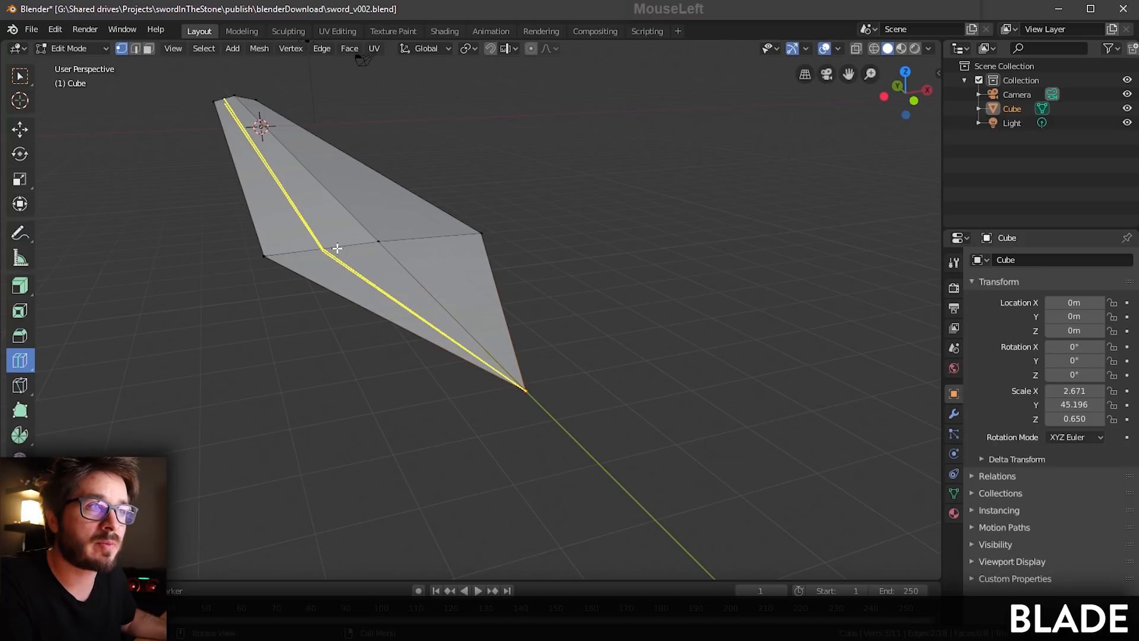
pyautogui.click(420, 236)
pyautogui.moveTo(478, 349); pyautogui.dragTo(522, 475, button='middle')
# Step: Try scaling only the upper vertices of the two lengthwise loops inward along X near the tip, then undo the scaling
pyautogui.click(20, 76)
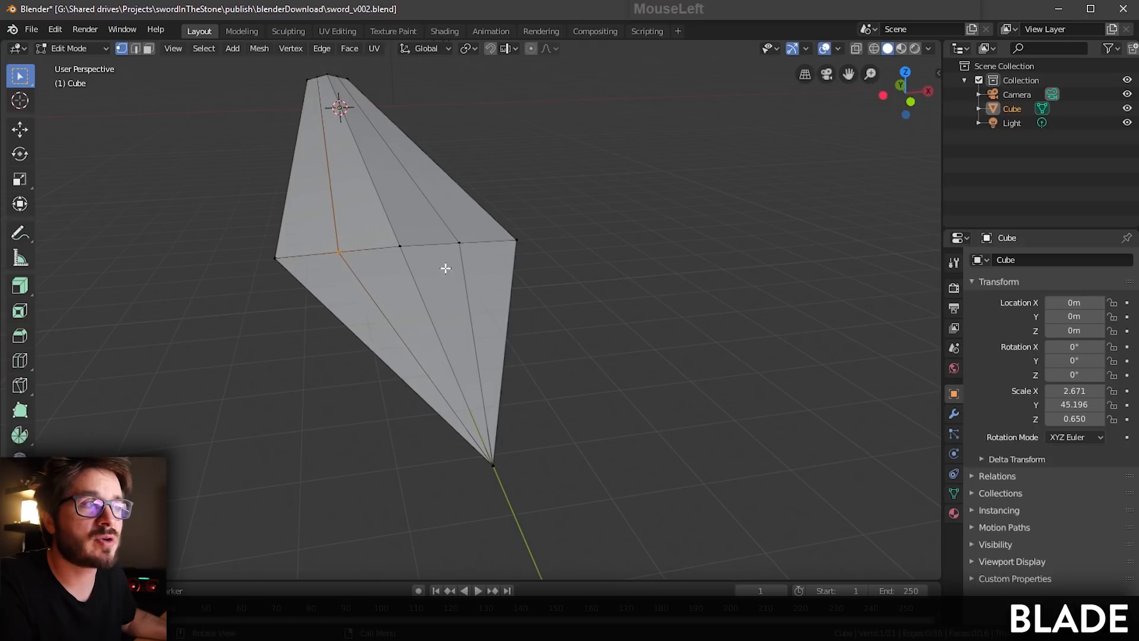
pyautogui.keyDown('shift'); pyautogui.click(439, 241); pyautogui.keyUp('shift')
pyautogui.hotkey('shift', 'f')
pyautogui.moveTo(382, 350); pyautogui.dragTo(452, 318, button='middle')
pyautogui.press('s')
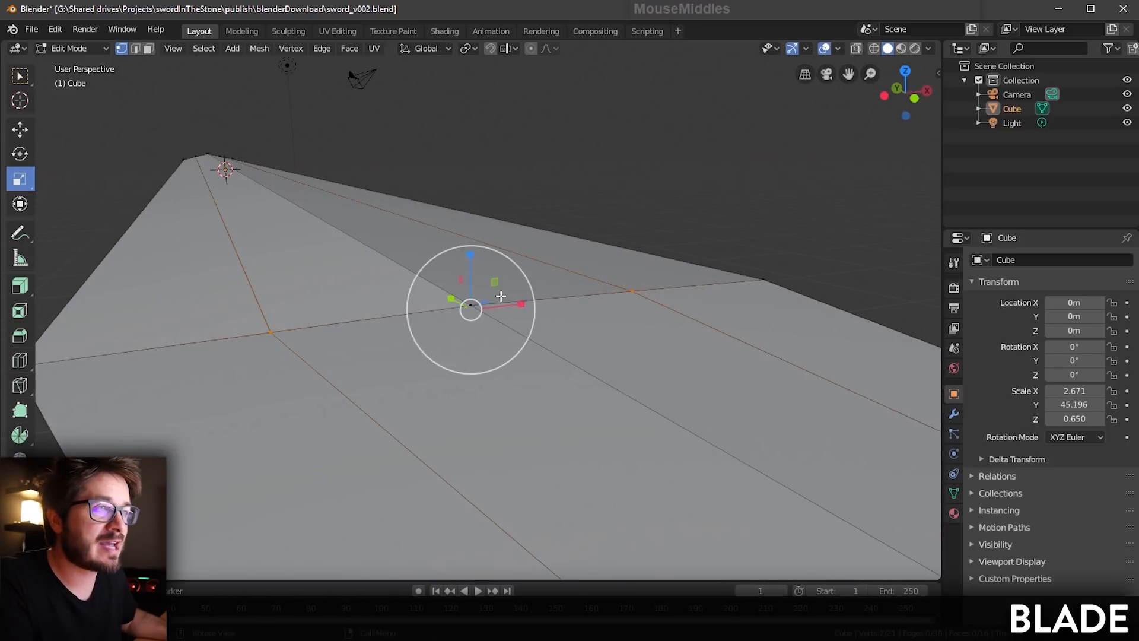
pyautogui.moveTo(519, 306); pyautogui.dragTo(482, 307)
pyautogui.moveTo(496, 394); pyautogui.dragTo(501, 374, button='middle')
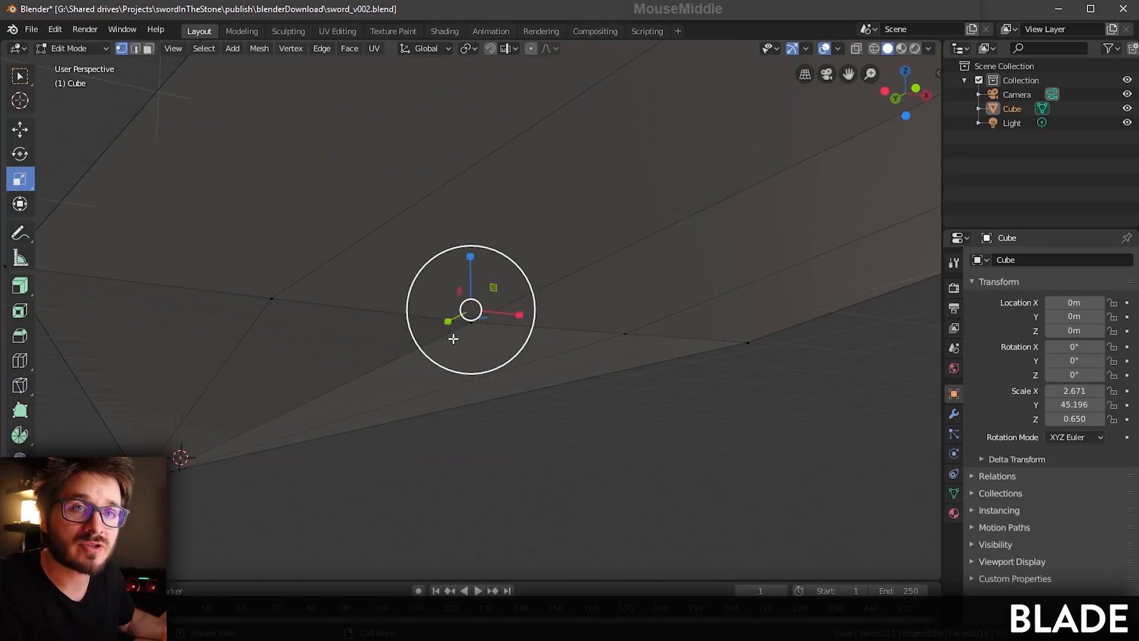
pyautogui.moveTo(504, 348); pyautogui.dragTo(524, 429, button='middle')
pyautogui.hotkey('ctrl', 'z')
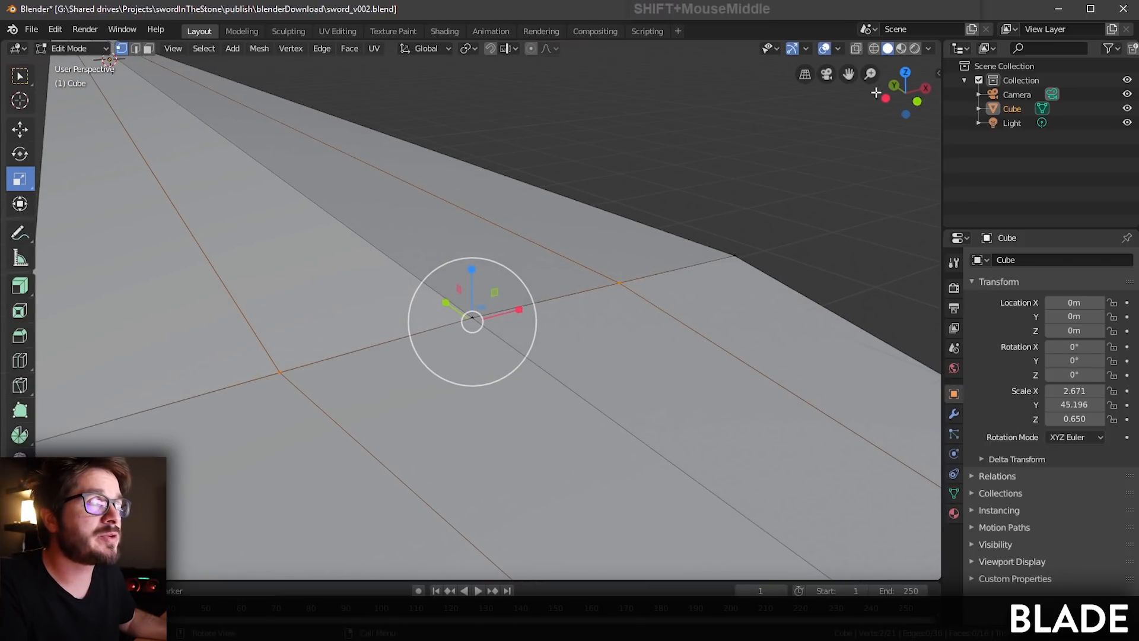
# Step: Enable X-ray, select both lengthwise loops' upper and lower vertices at the crosswise cut, and scale them inward along X close to the centre line
pyautogui.click(857, 51)
pyautogui.moveTo(590, 295); pyautogui.dragTo(618, 273, button='middle')
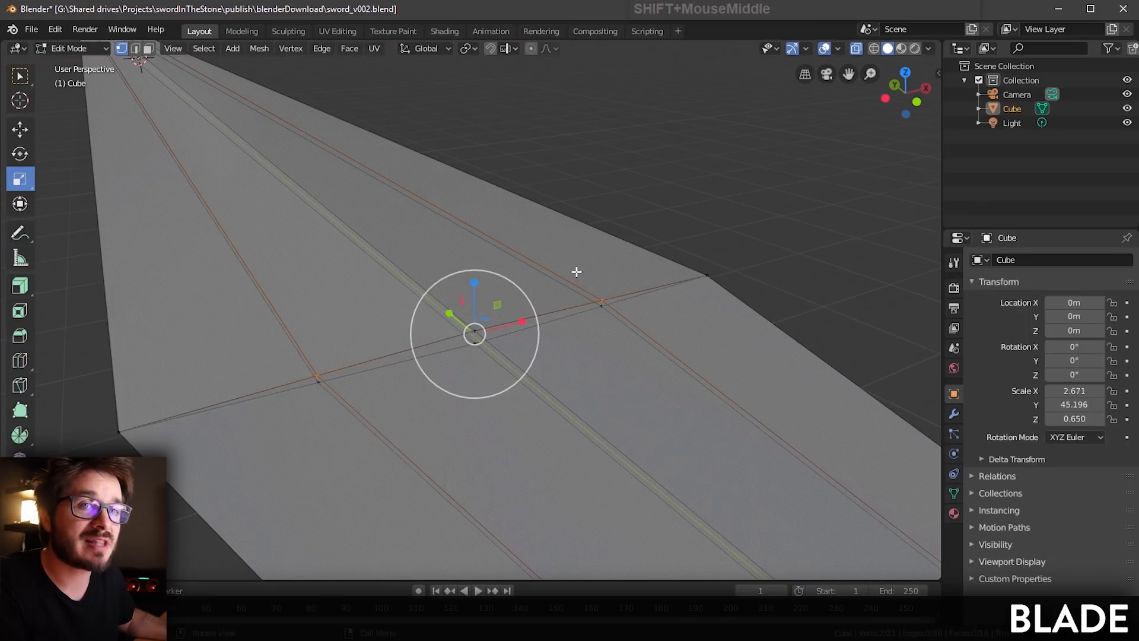
pyautogui.moveTo(573, 269); pyautogui.dragTo(645, 358)
pyautogui.hotkey('ctrl', 'z')
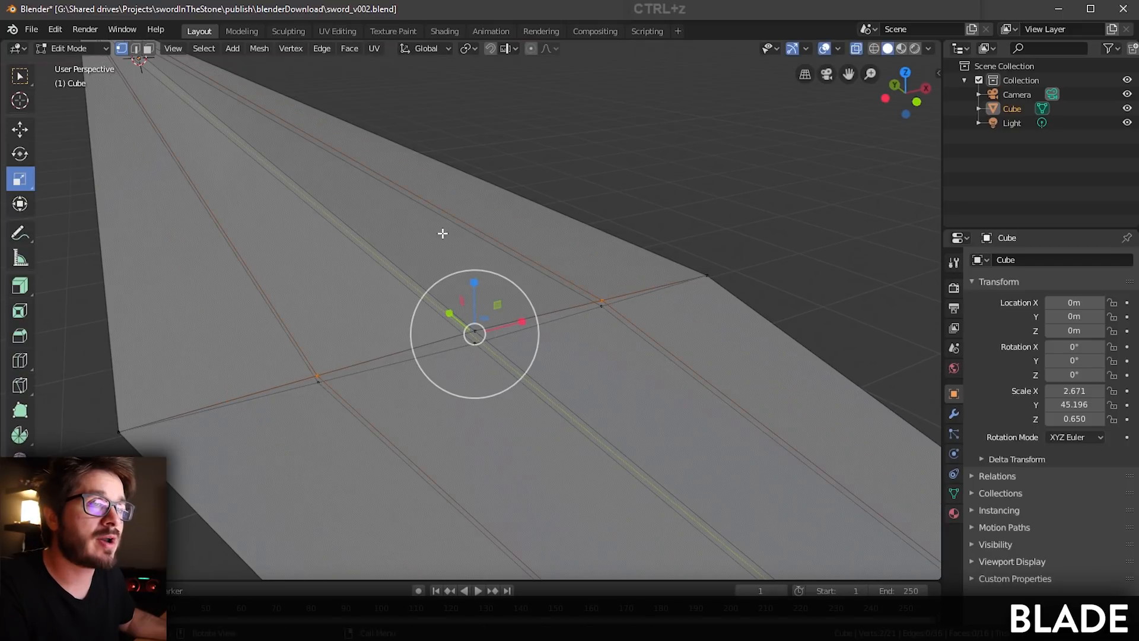
pyautogui.press('w')
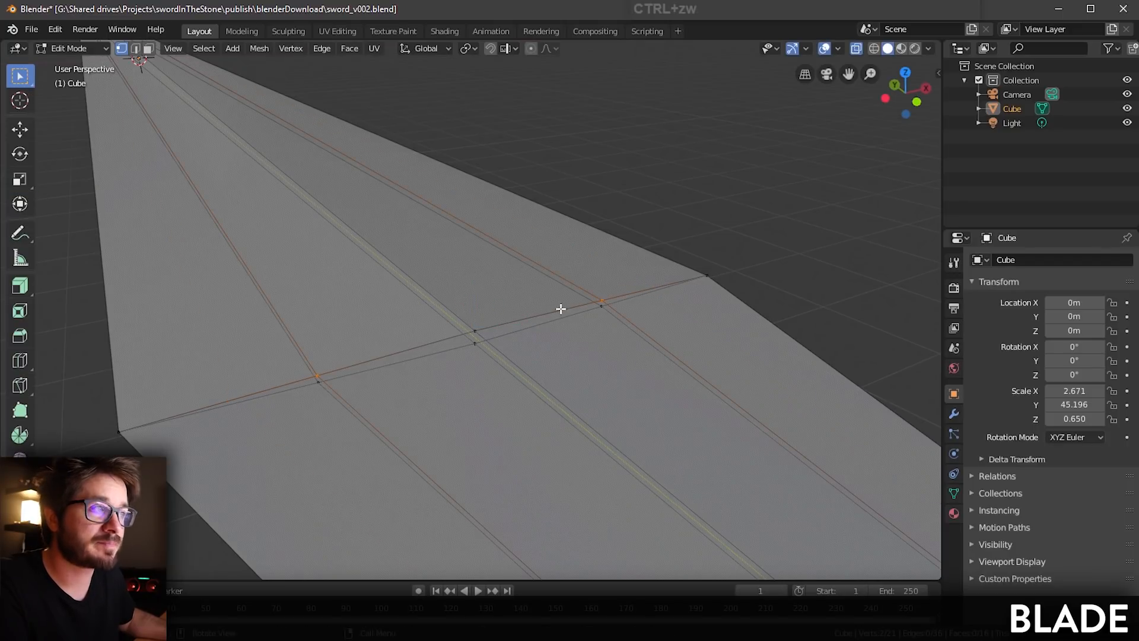
pyautogui.keyDown('shift'); pyautogui.moveTo(560, 280); pyautogui.dragTo(622, 352); pyautogui.keyUp('shift')
pyautogui.keyDown('shift'); pyautogui.moveTo(338, 318); pyautogui.dragTo(256, 452); pyautogui.keyUp('shift')
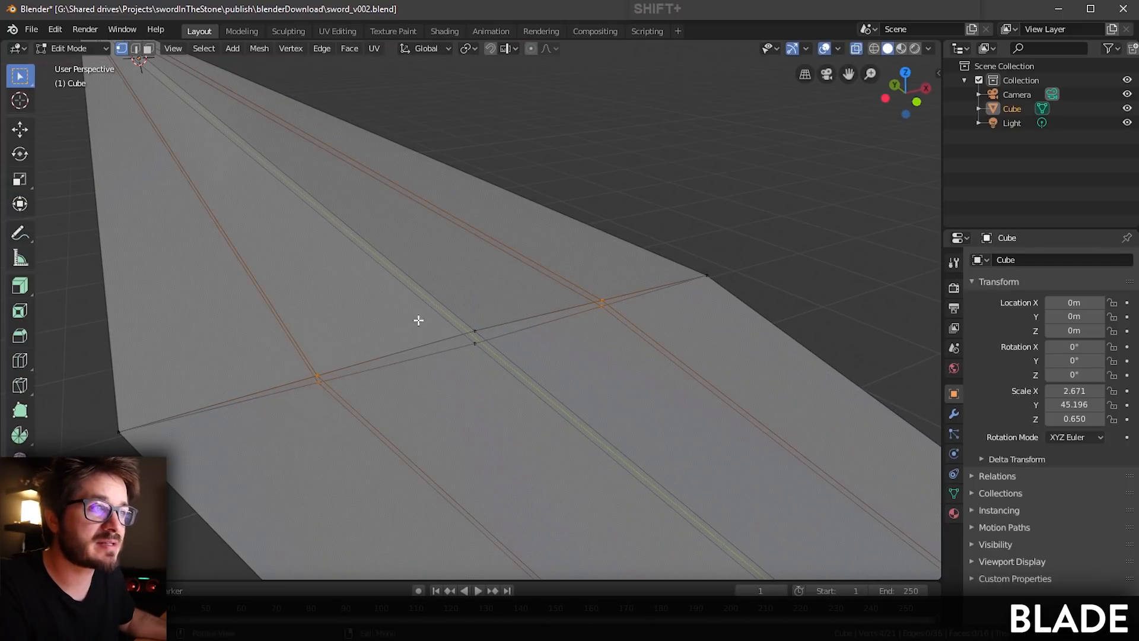
pyautogui.hotkey('shift', 's')
pyautogui.moveTo(527, 328); pyautogui.dragTo(478, 334)
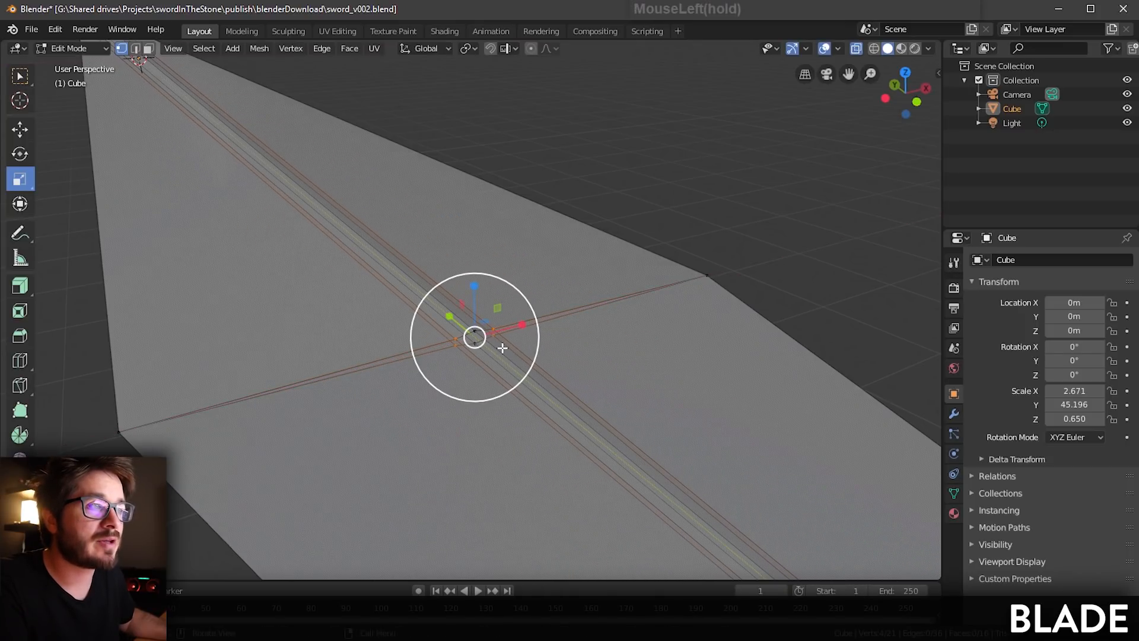
# Step: Scale the selected side vertices at the crosswise cut apart along Z until they match the height of the centre vertices
pyautogui.press('KP_Decimal')
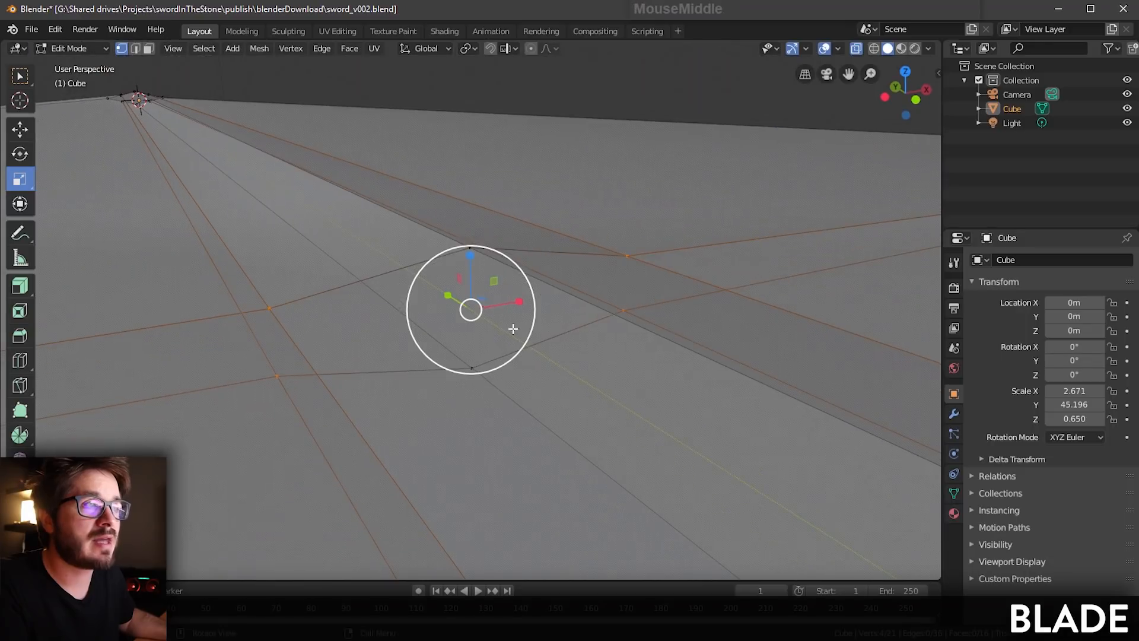
pyautogui.moveTo(471, 258); pyautogui.dragTo(486, 202)
pyautogui.moveTo(512, 295); pyautogui.dragTo(486, 299, button='middle')
pyautogui.scroll(-5, 486, 300)
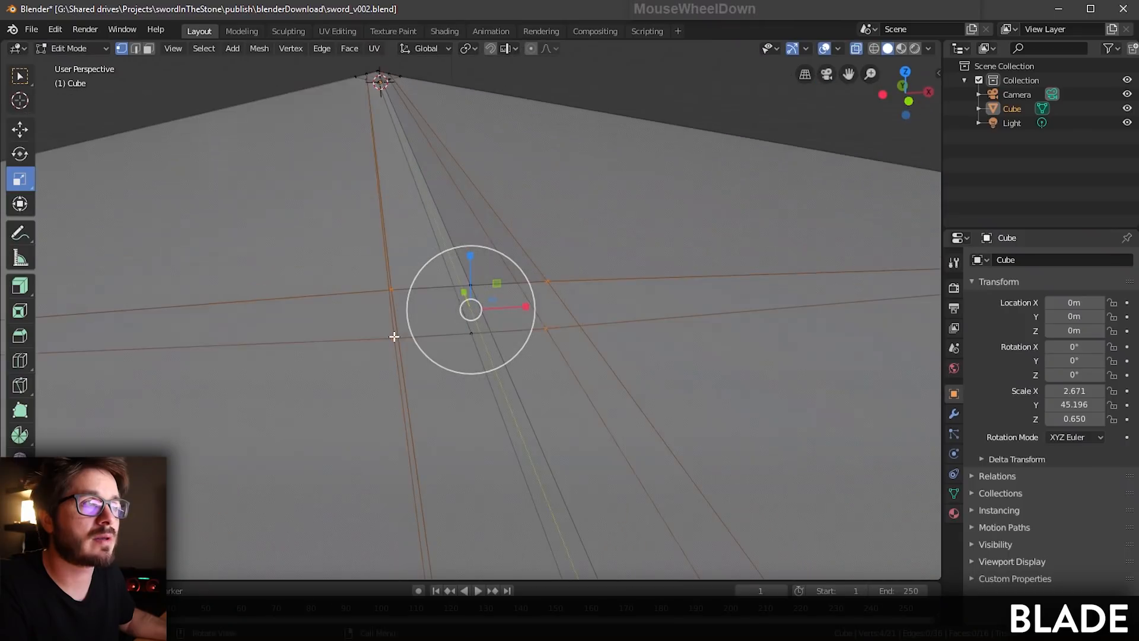
pyautogui.scroll(-6, 379, 341)
pyautogui.moveTo(361, 346); pyautogui.dragTo(363, 319, button='middle')
pyautogui.scroll(-2, 391, 327)
# Step: Select the upper and lower centre vertices at the blade's open base end and scale them together along Z to form a groove
pyautogui.moveTo(93, 144); pyautogui.dragTo(115, 161)
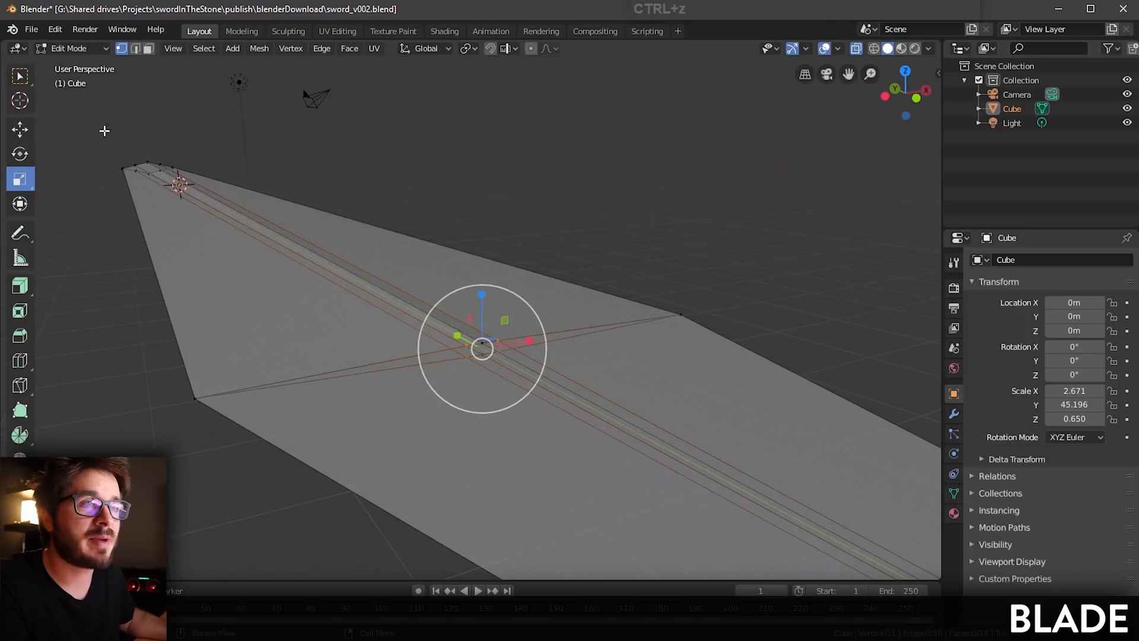
pyautogui.press('w')
pyautogui.keyDown('shift'); pyautogui.moveTo(94, 132); pyautogui.dragTo(182, 185); pyautogui.keyUp('shift')
pyautogui.moveTo(181, 185); pyautogui.dragTo(376, 350, button='middle')
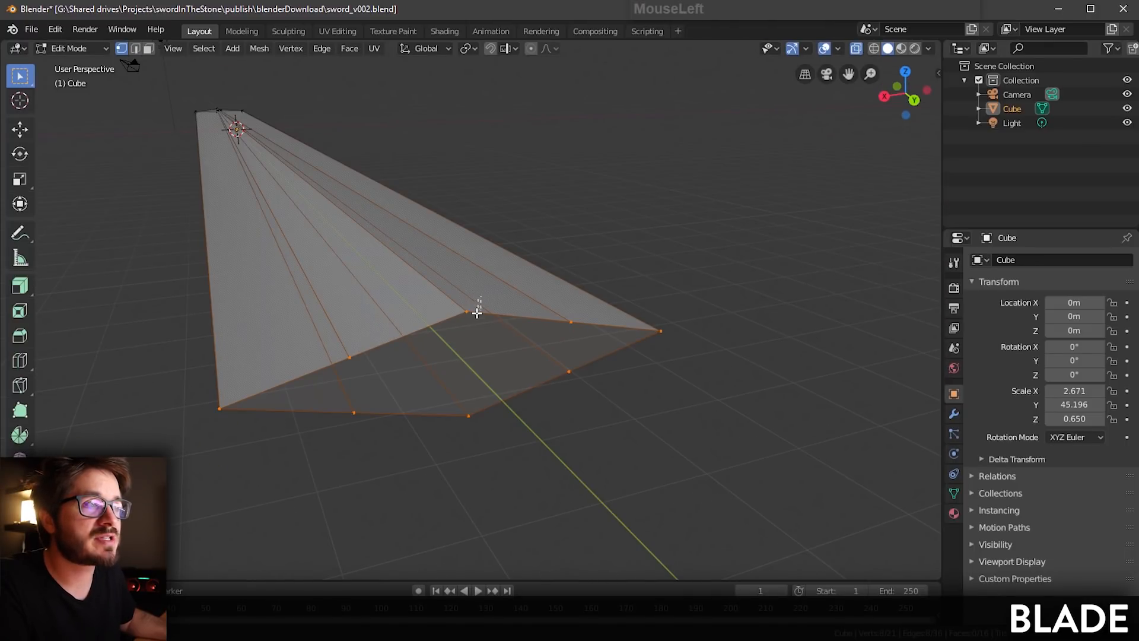
pyautogui.moveTo(481, 301); pyautogui.dragTo(442, 476)
pyautogui.moveTo(501, 386); pyautogui.dragTo(508, 384, button='middle')
pyautogui.press('s')
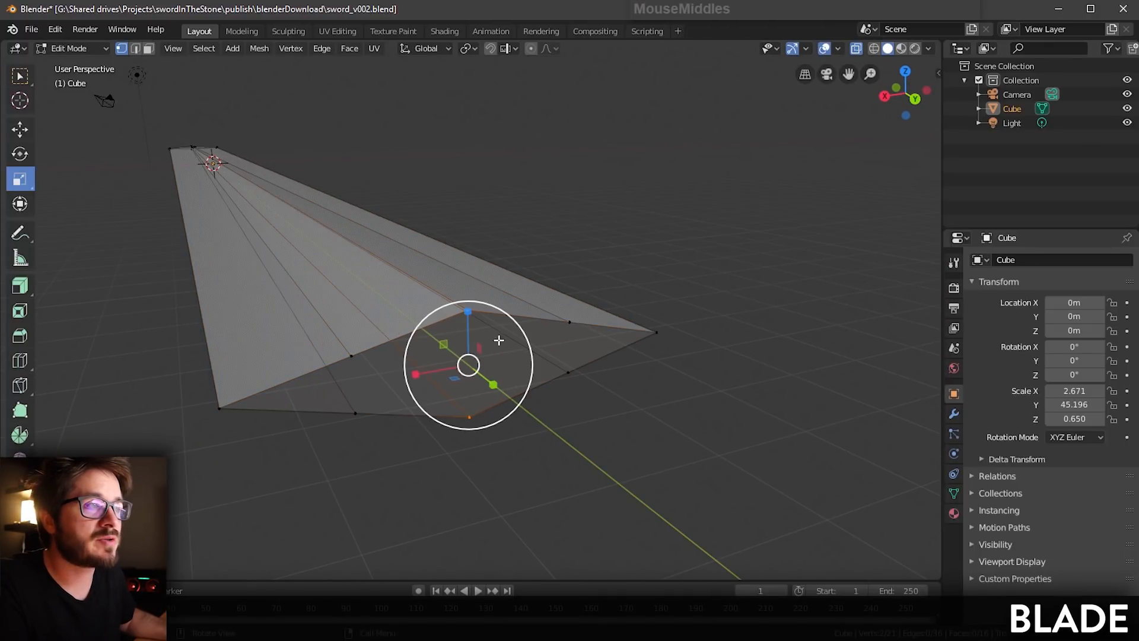
pyautogui.moveTo(468, 311); pyautogui.dragTo(472, 354)
# Step: Select the vertex pairs on both sides of the base-end groove, scale them to about 0.4 along X, and spread them apart along Z
pyautogui.moveTo(353, 346); pyautogui.dragTo(325, 497)
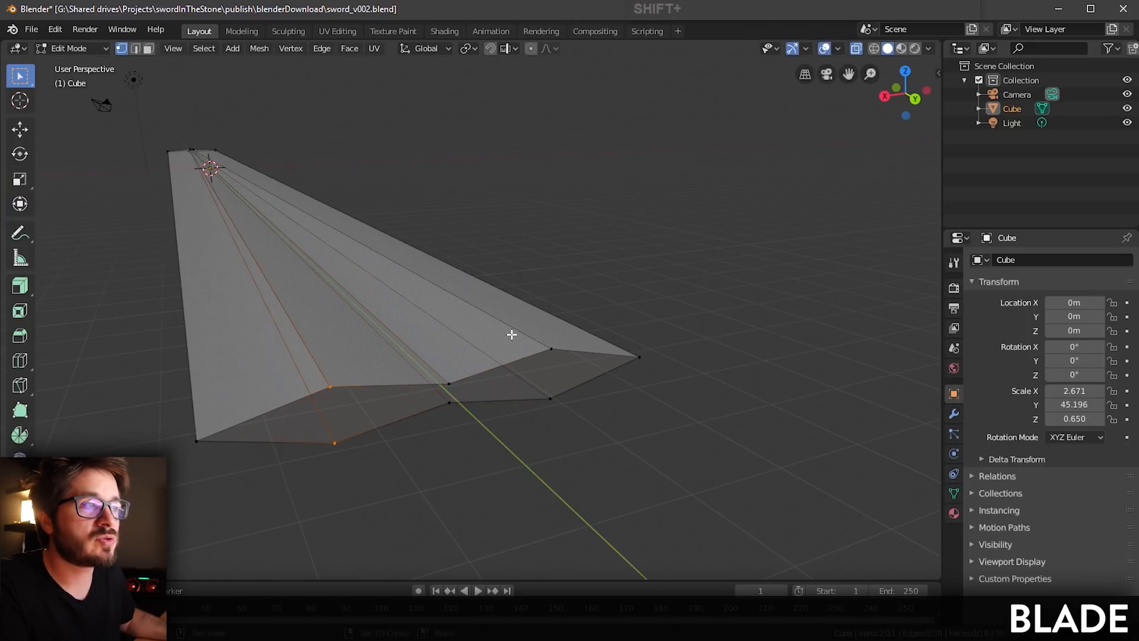
pyautogui.keyDown('shift'); pyautogui.moveTo(514, 329); pyautogui.dragTo(563, 437); pyautogui.keyUp('shift')
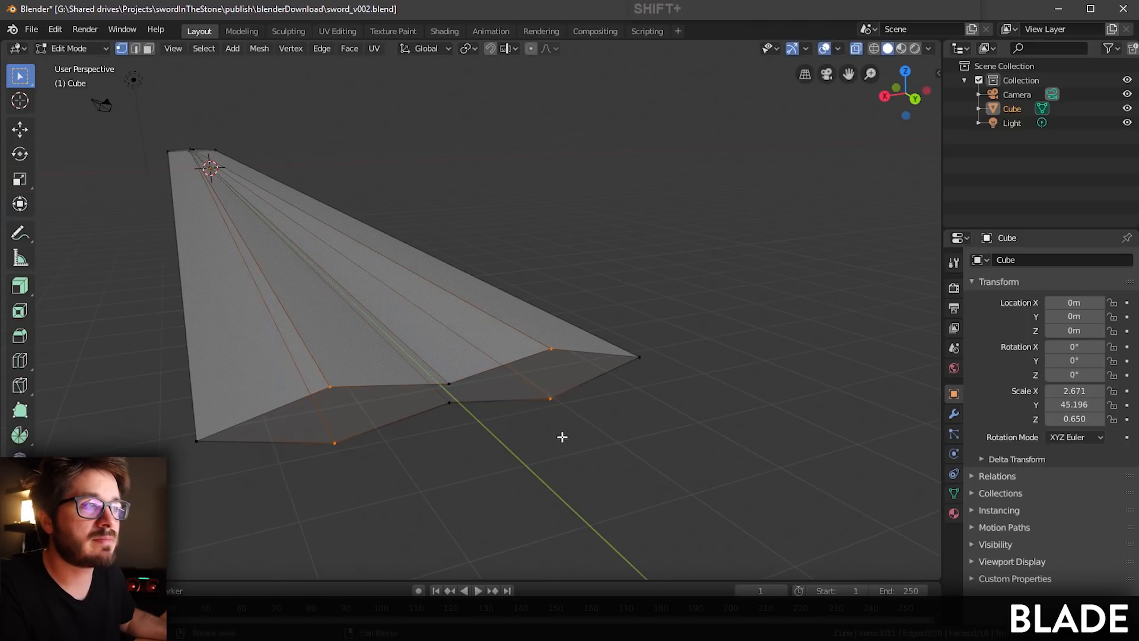
pyautogui.moveTo(562, 437); pyautogui.dragTo(504, 415, button='middle')
pyautogui.press('s')
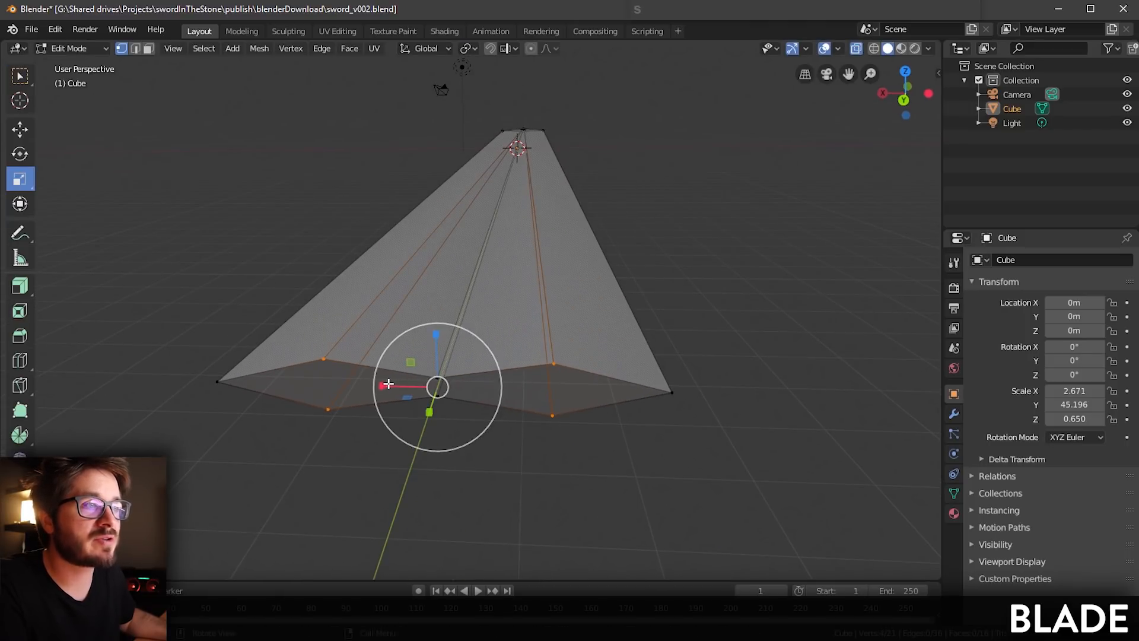
pyautogui.moveTo(388, 385); pyautogui.dragTo(416, 378)
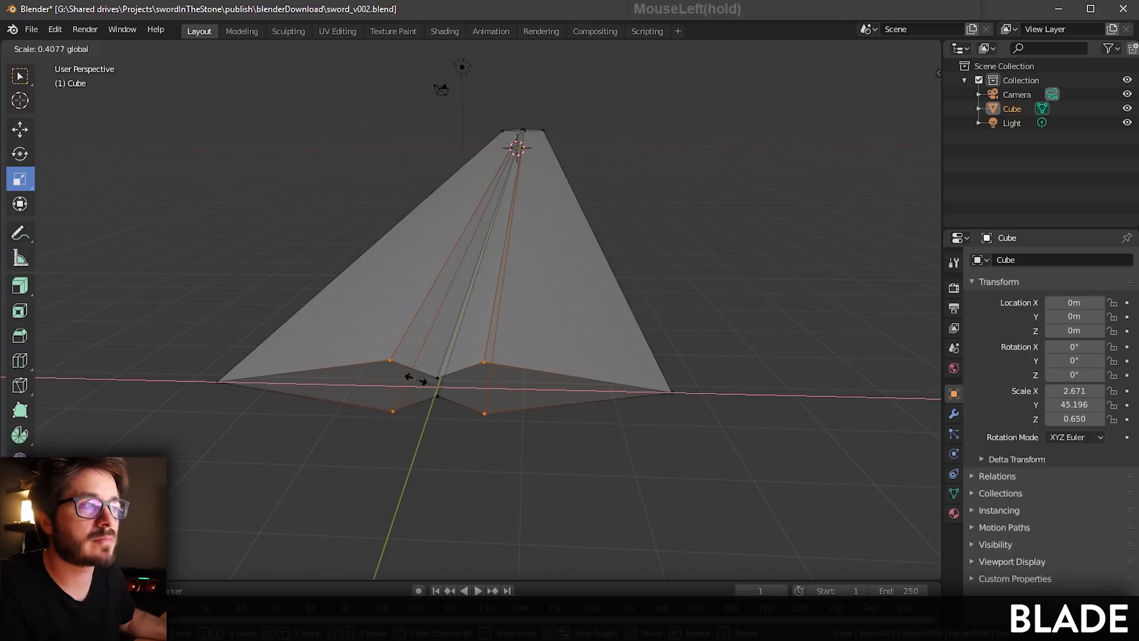
pyautogui.moveTo(435, 332); pyautogui.dragTo(429, 300)
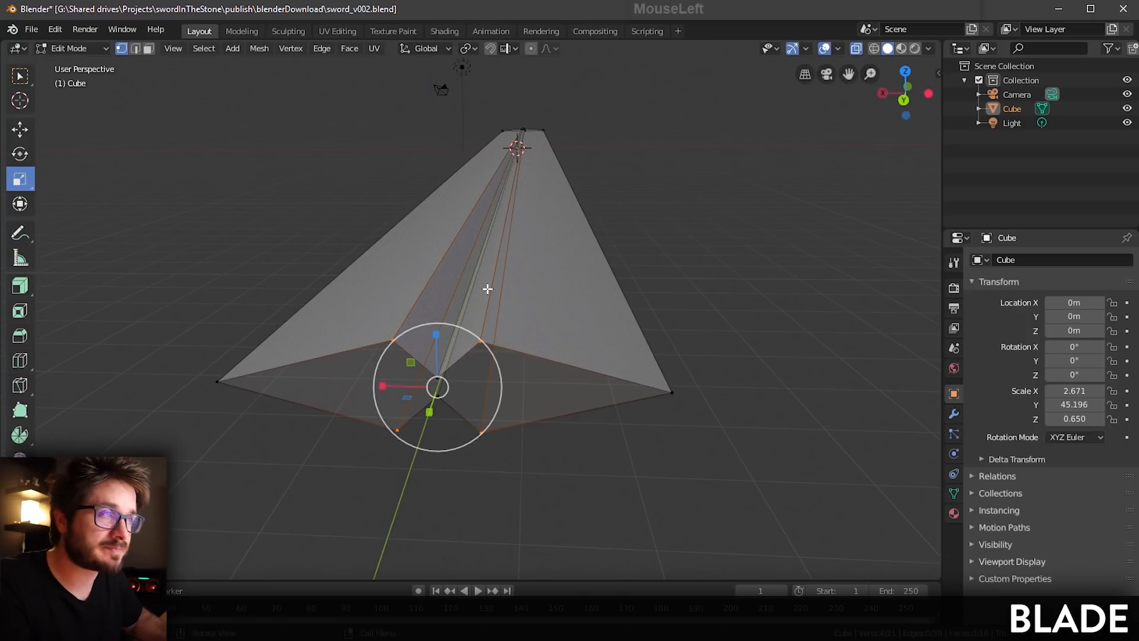
# Step: Add three closely spaced crosswise loop cuts around the blade near its base end
pyautogui.moveTo(497, 247); pyautogui.dragTo(549, 444, button='middle')
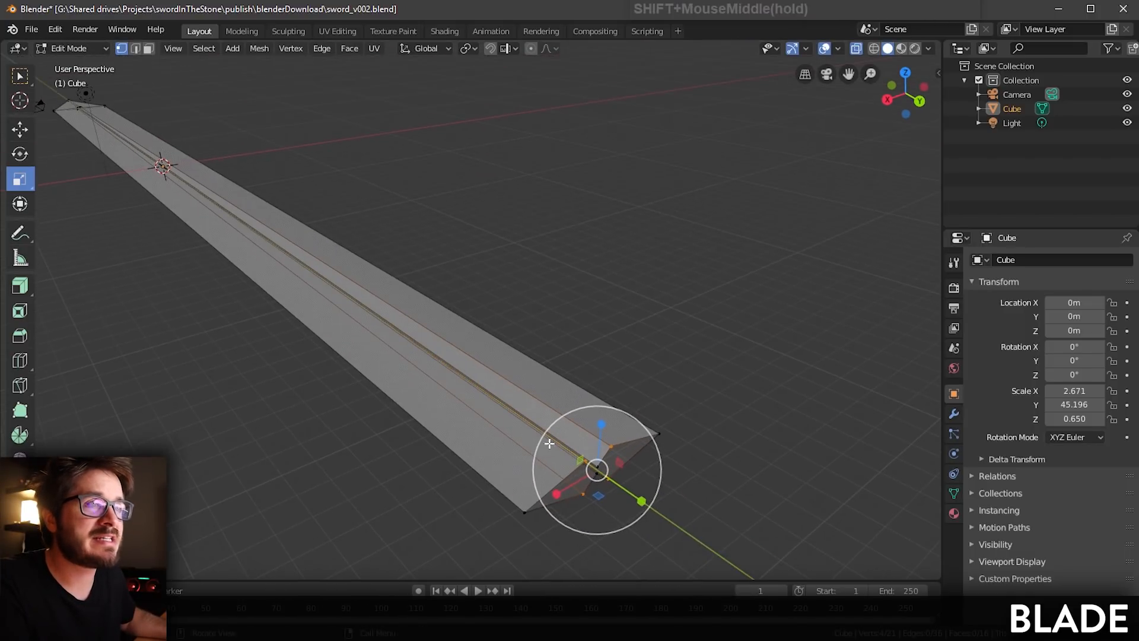
pyautogui.keyDown('shift'); pyautogui.moveTo(466, 399); pyautogui.dragTo(439, 378, button='middle'); pyautogui.keyUp('shift')
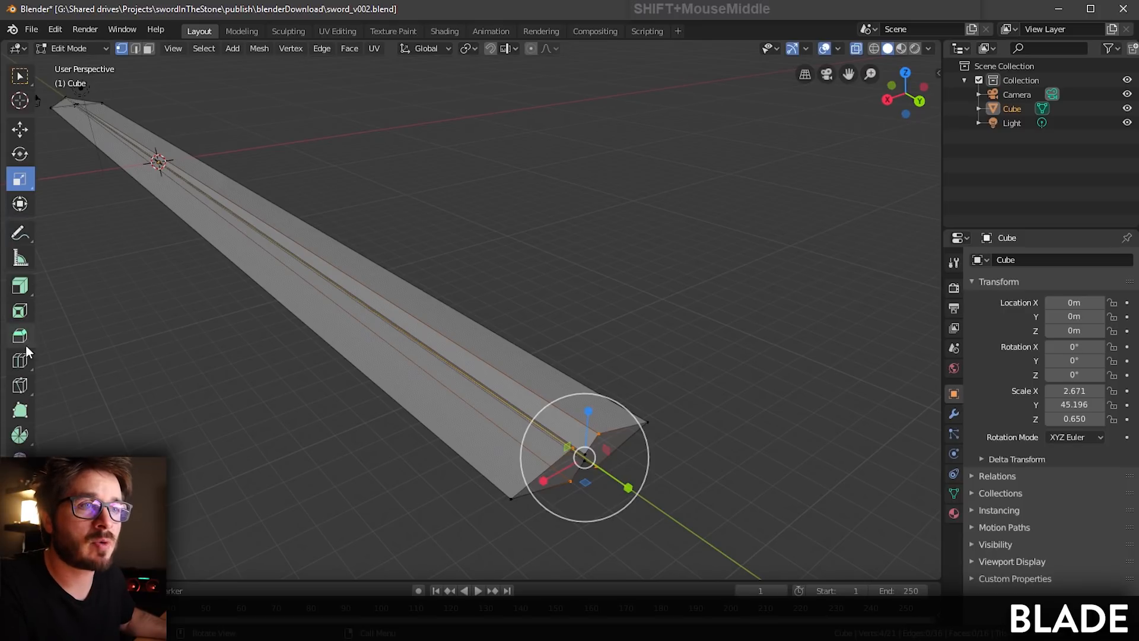
pyautogui.click(23, 363)
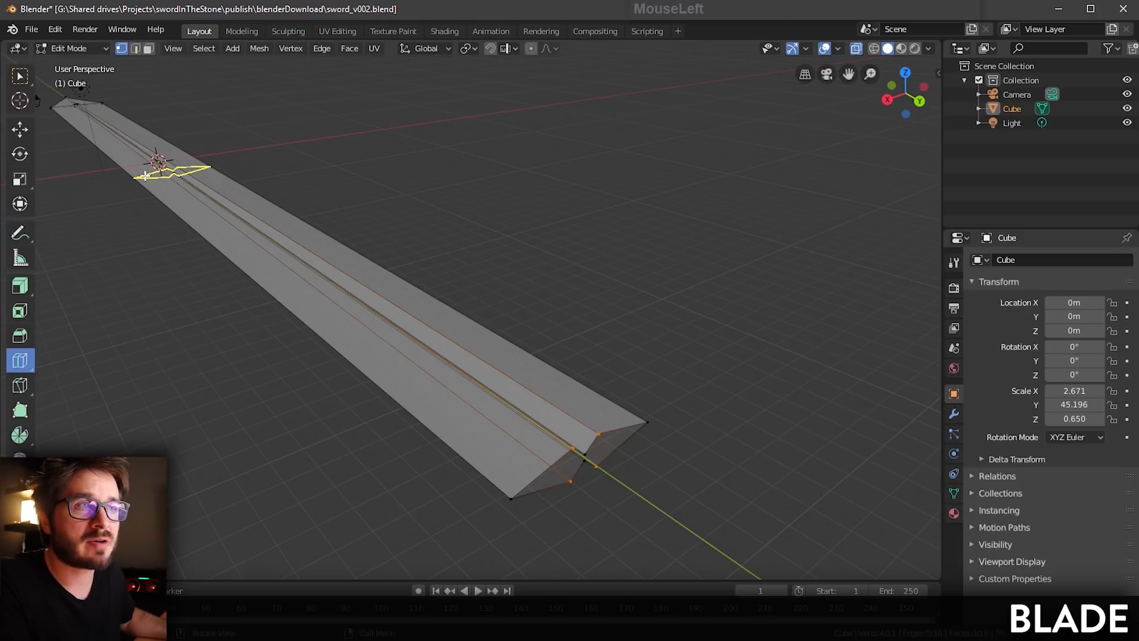
pyautogui.moveTo(145, 176); pyautogui.dragTo(150, 187)
pyautogui.moveTo(205, 237); pyautogui.dragTo(324, 339)
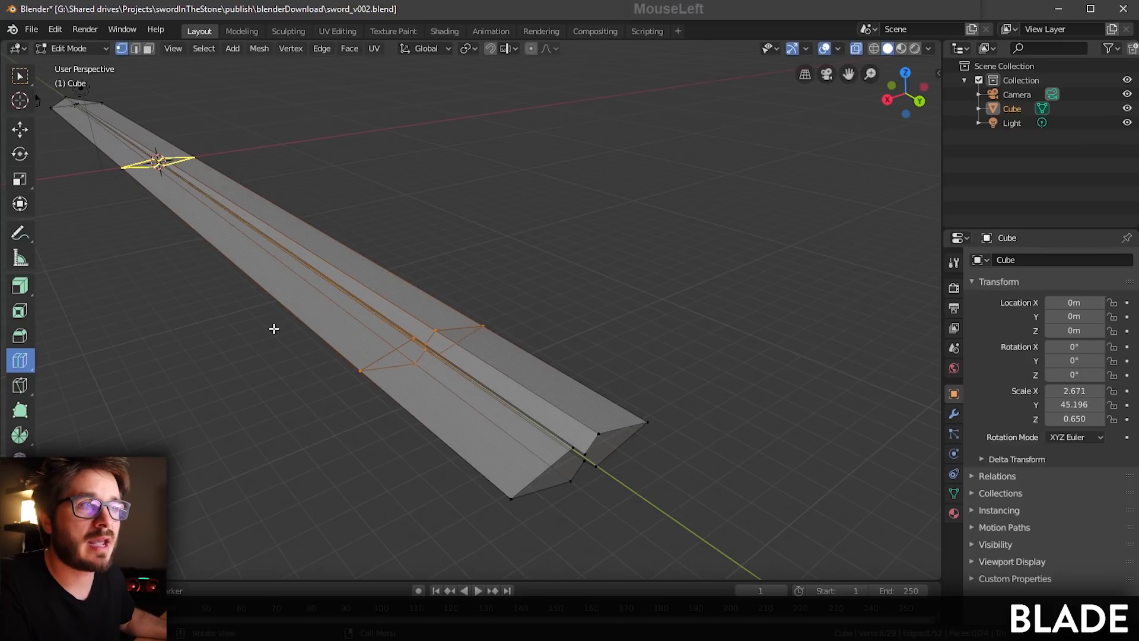
pyautogui.click(434, 420)
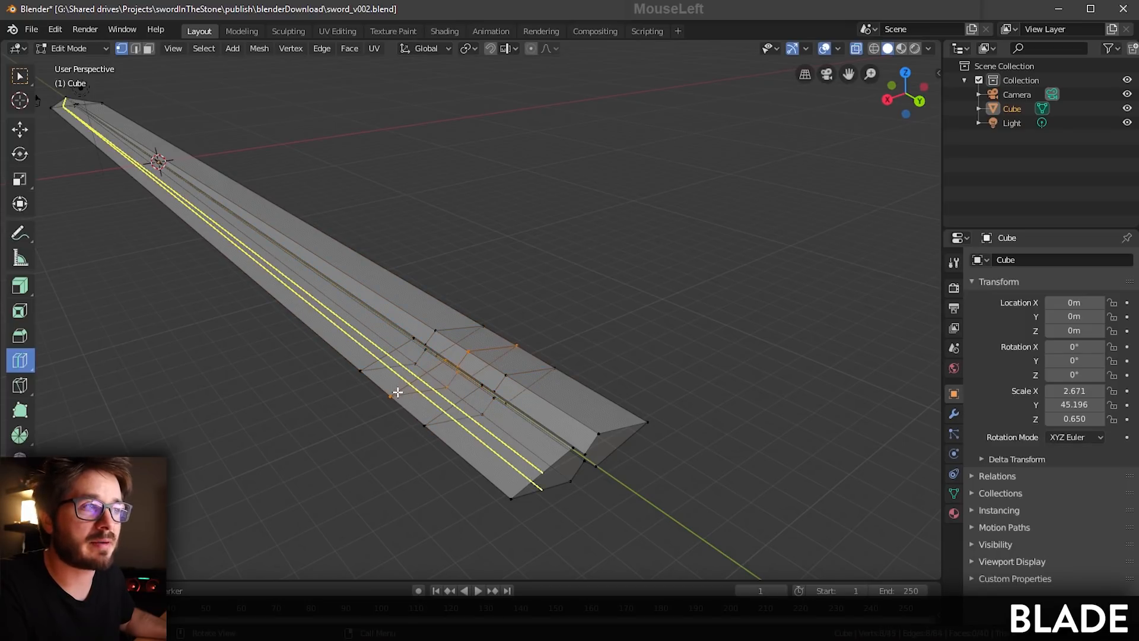
# Step: Select the groove vertices at the base end and at the nearest crosswise loop, and scale them inward along X
pyautogui.moveTo(397, 390); pyautogui.dragTo(421, 317, button='middle')
pyautogui.press('w')
pyautogui.moveTo(418, 316); pyautogui.dragTo(531, 405)
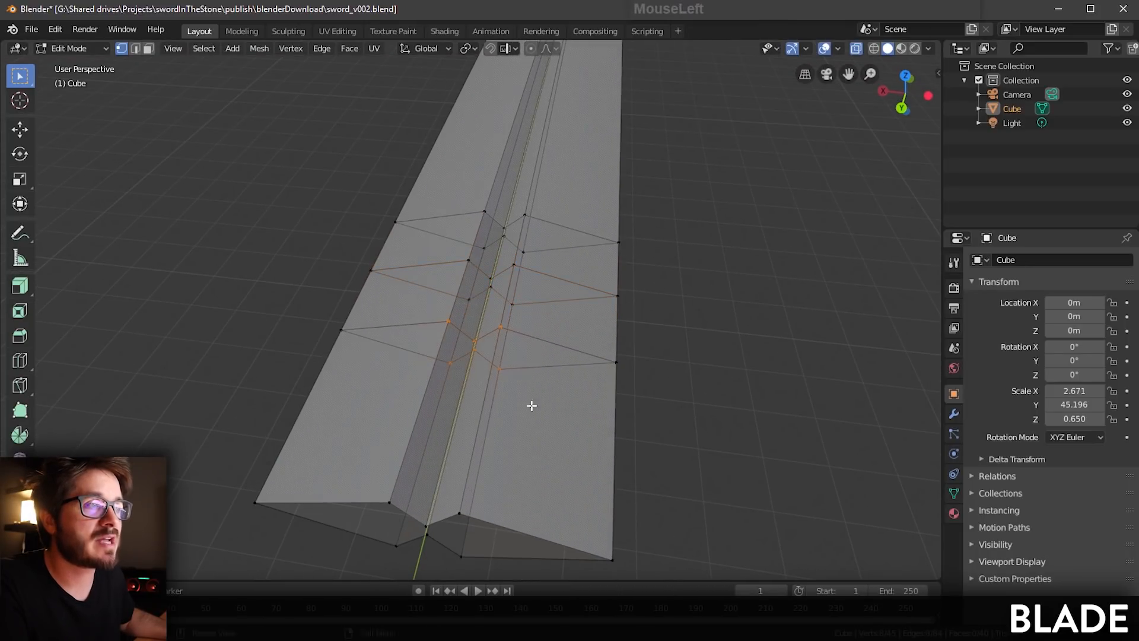
pyautogui.keyDown('shift'); pyautogui.moveTo(359, 468); pyautogui.dragTo(483, 576); pyautogui.keyUp('shift')
pyautogui.moveTo(511, 479); pyautogui.dragTo(518, 443, button='middle')
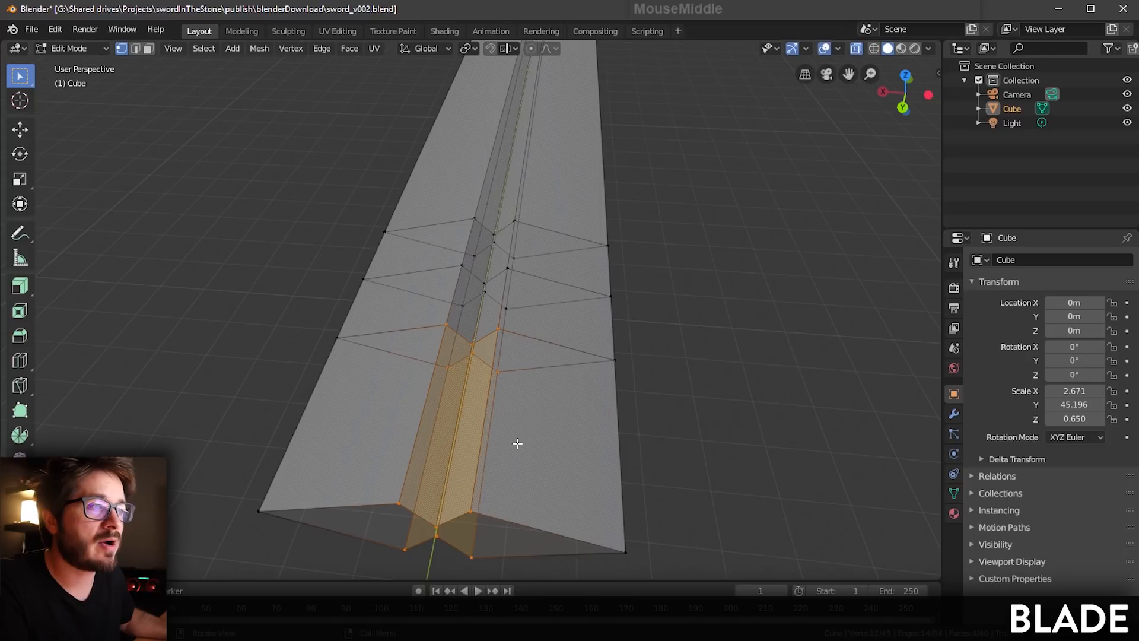
pyautogui.press('s')
pyautogui.moveTo(401, 421); pyautogui.dragTo(440, 422)
pyautogui.moveTo(538, 436); pyautogui.dragTo(505, 377, button='middle')
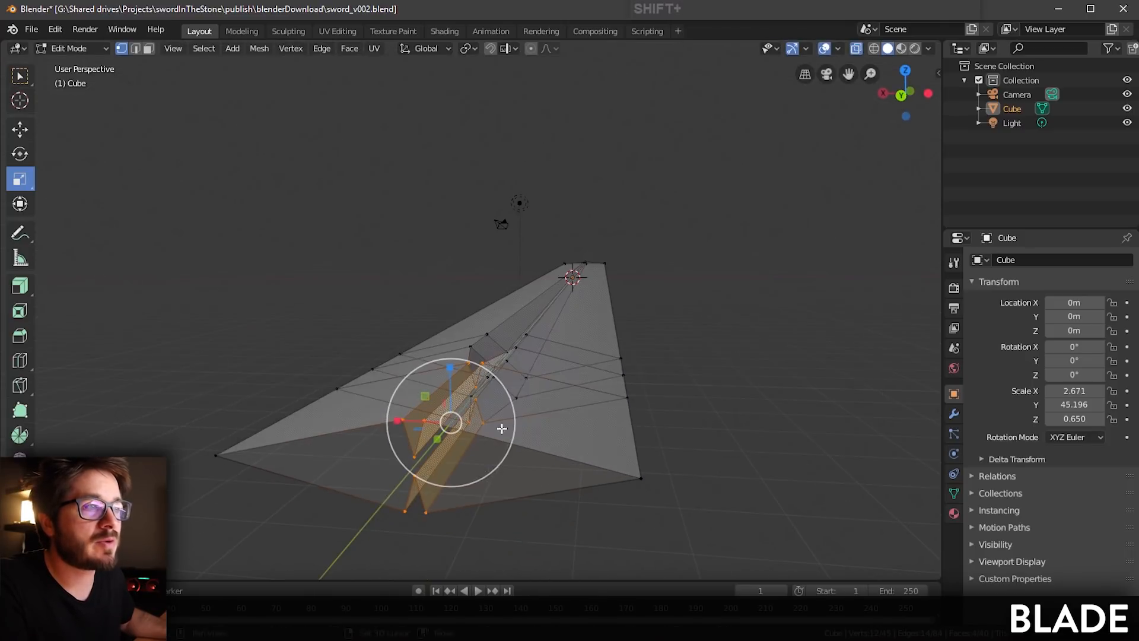
# Step: Scale the inner vertices of the blade's upper and lower grooves apart along Z to make the grooves shallower
pyautogui.moveTo(501, 428); pyautogui.dragTo(468, 394, button='middle')
pyautogui.click(371, 519)
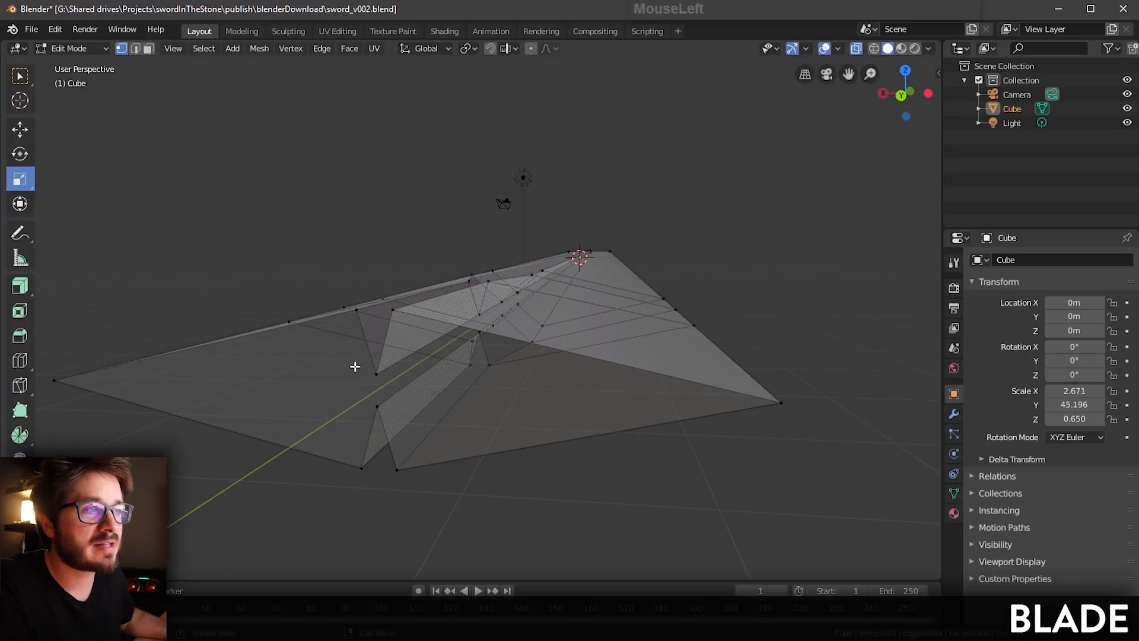
pyautogui.press('w')
pyautogui.moveTo(346, 360); pyautogui.dragTo(408, 423)
pyautogui.keyDown('shift'); pyautogui.moveTo(504, 361); pyautogui.dragTo(511, 325, button='middle'); pyautogui.keyUp('shift')
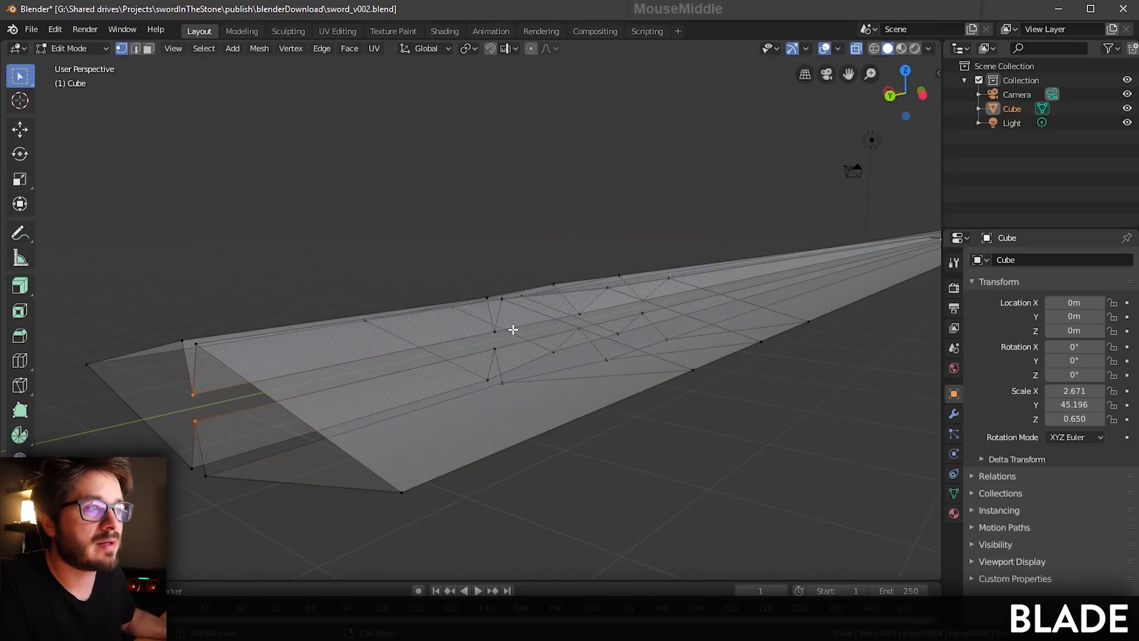
pyautogui.keyDown('shift'); pyautogui.moveTo(462, 361); pyautogui.dragTo(484, 366, button='middle'); pyautogui.keyUp('shift')
pyautogui.hotkey('shift', 'space')
pyautogui.press('s')
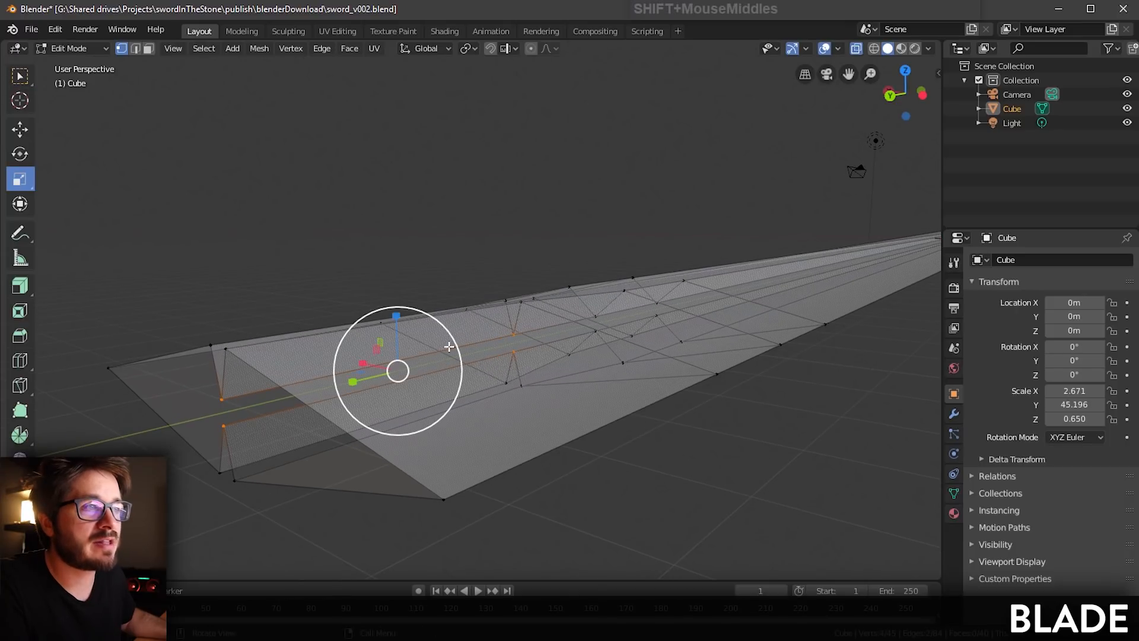
pyautogui.moveTo(398, 318); pyautogui.dragTo(431, 108)
pyautogui.moveTo(445, 193); pyautogui.dragTo(528, 363, button='middle')
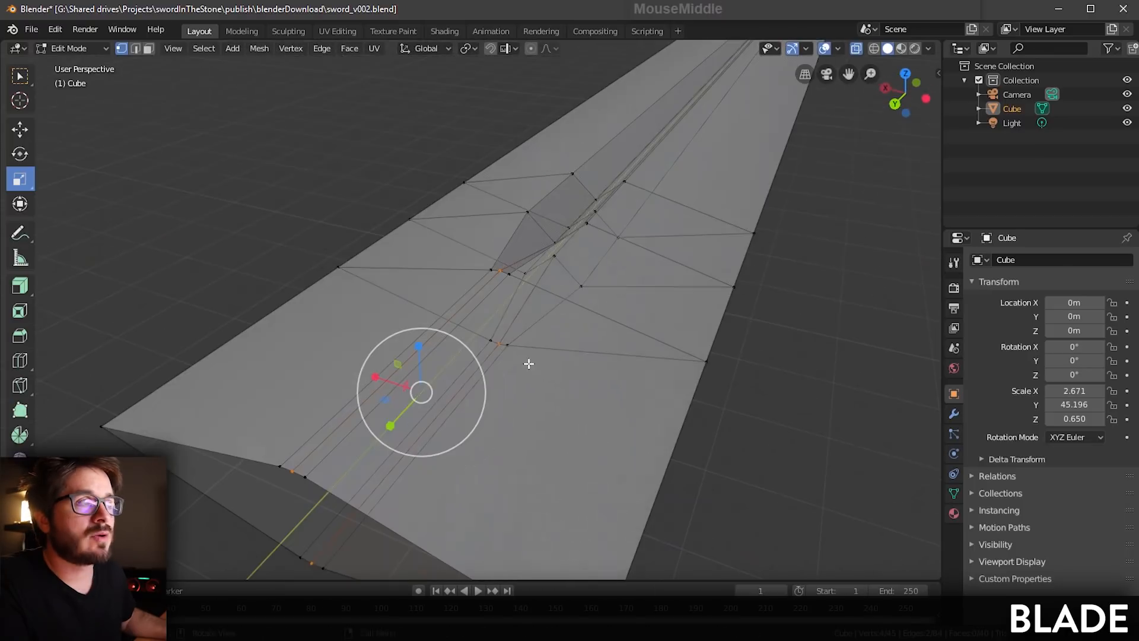
# Step: Return to Object Mode and add a Subdivision Surface modifier to the blade
pyautogui.press('Tab')
pyautogui.moveTo(494, 247); pyautogui.dragTo(556, 392, button='middle')
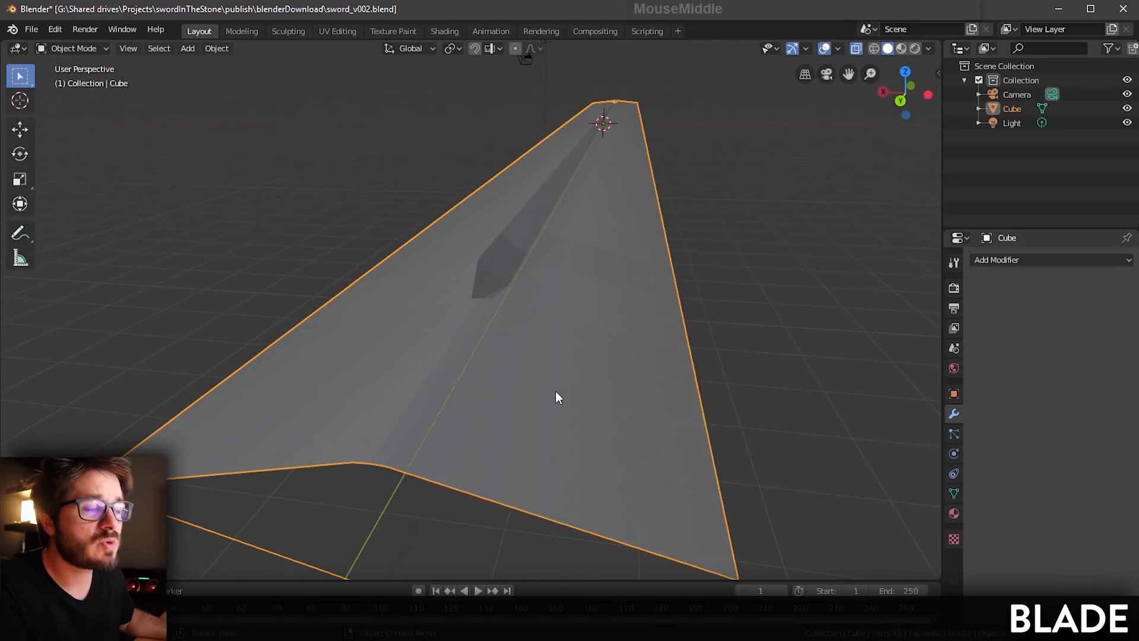
pyautogui.click(953, 414)
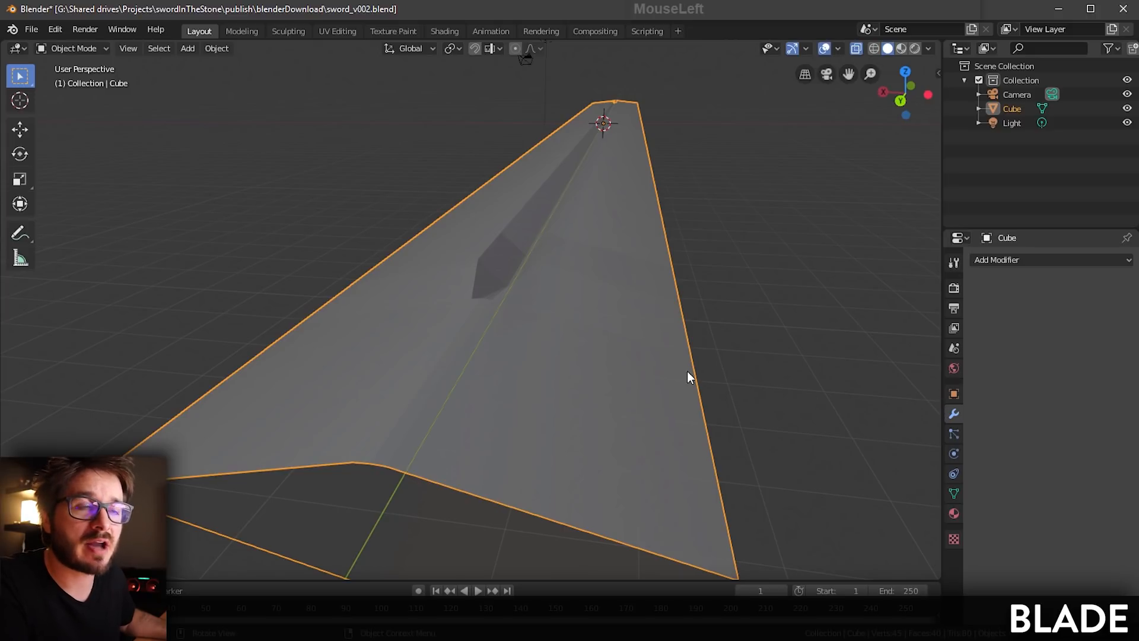
pyautogui.moveTo(580, 337); pyautogui.dragTo(600, 319, button='middle')
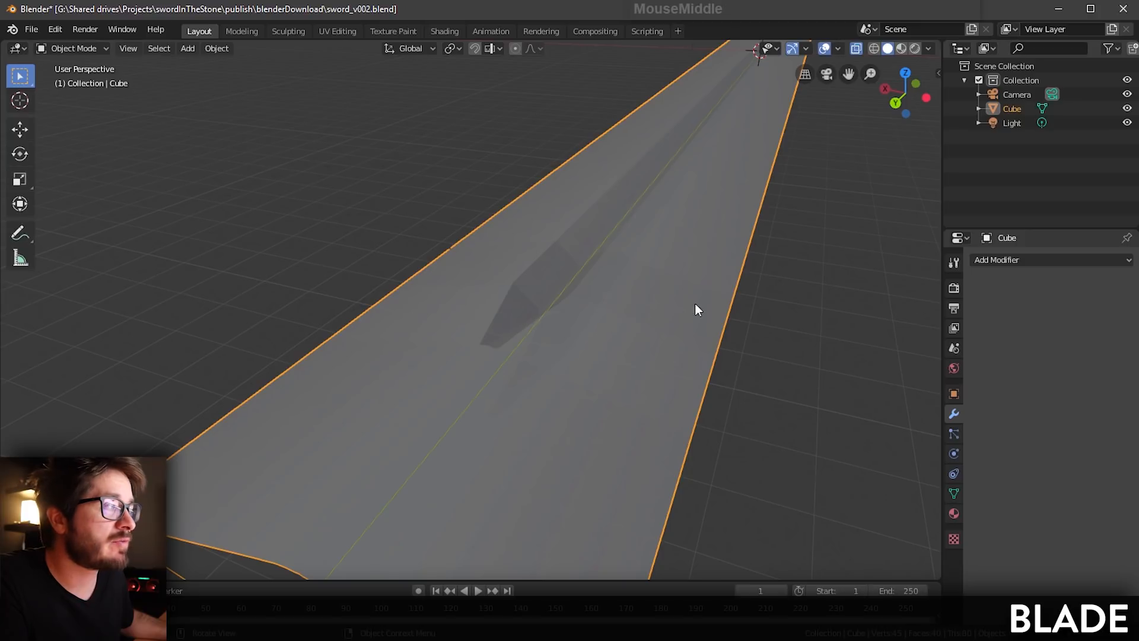
pyautogui.click(991, 259)
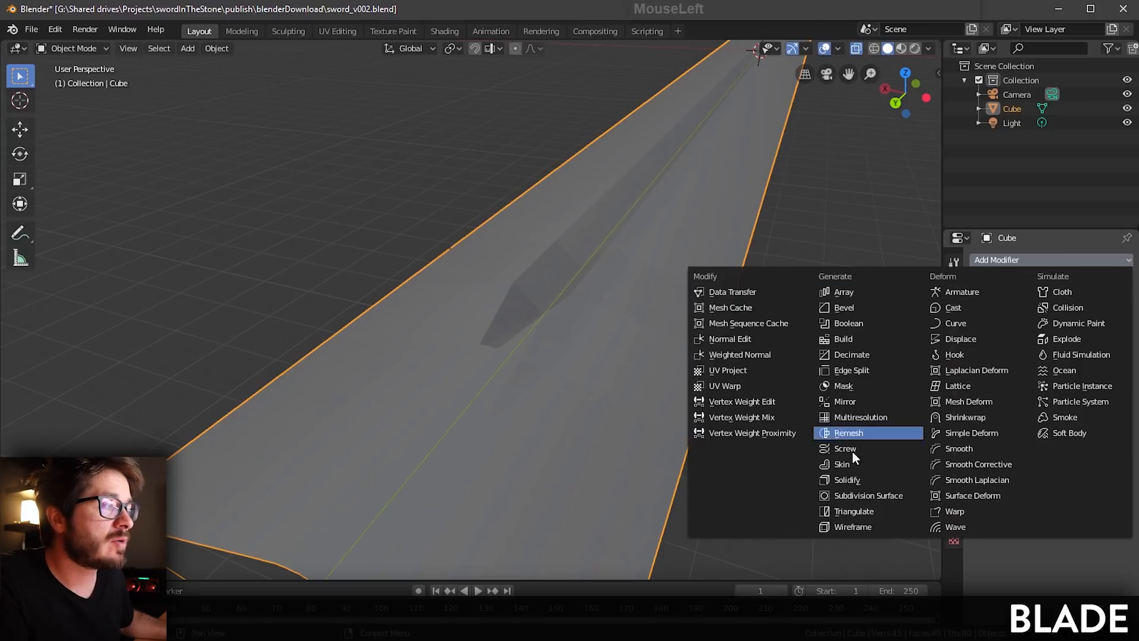
pyautogui.click(870, 496)
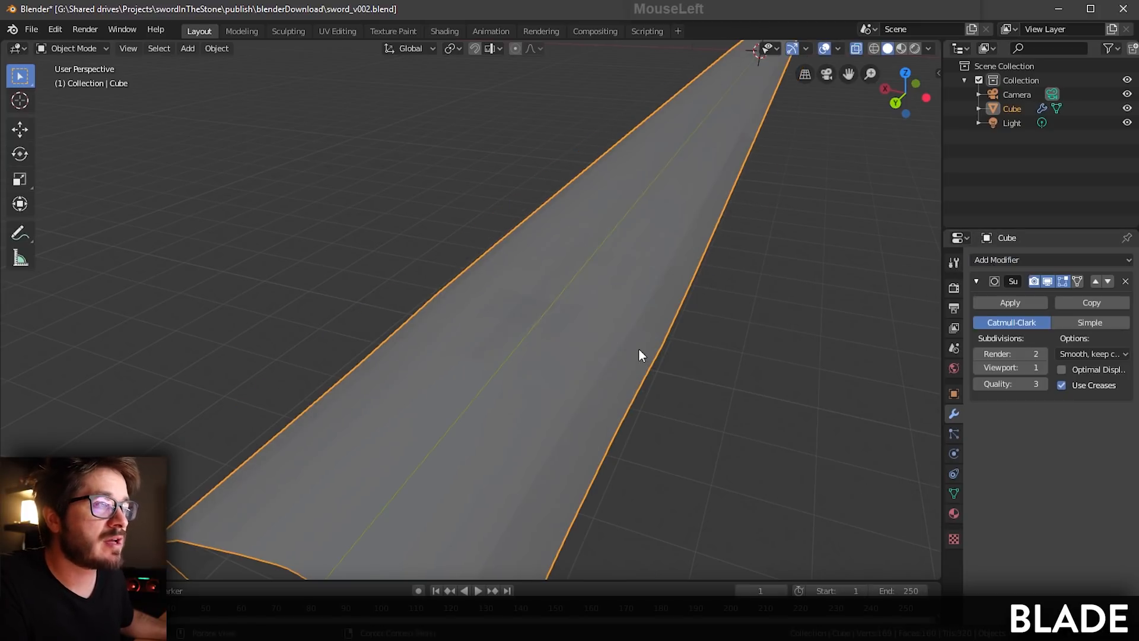
# Step: Show the viewport in wireframe and examine the blade's subdivided mesh along its length
pyautogui.moveTo(638, 356); pyautogui.dragTo(582, 317, button='middle')
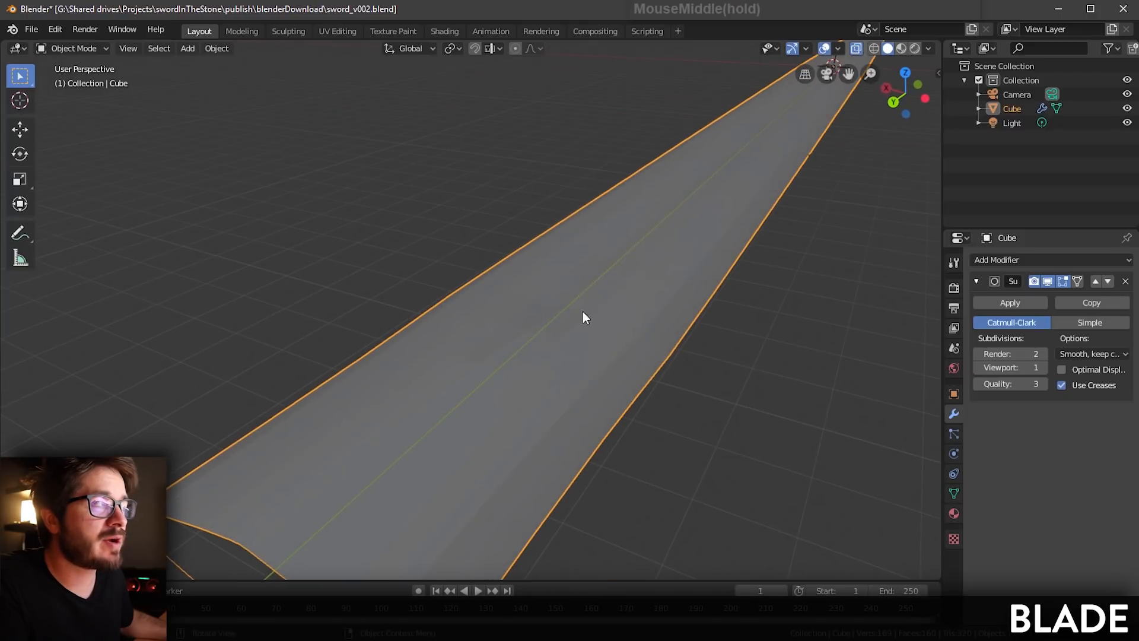
pyautogui.click(875, 49)
pyautogui.scroll(-5, 617, 267)
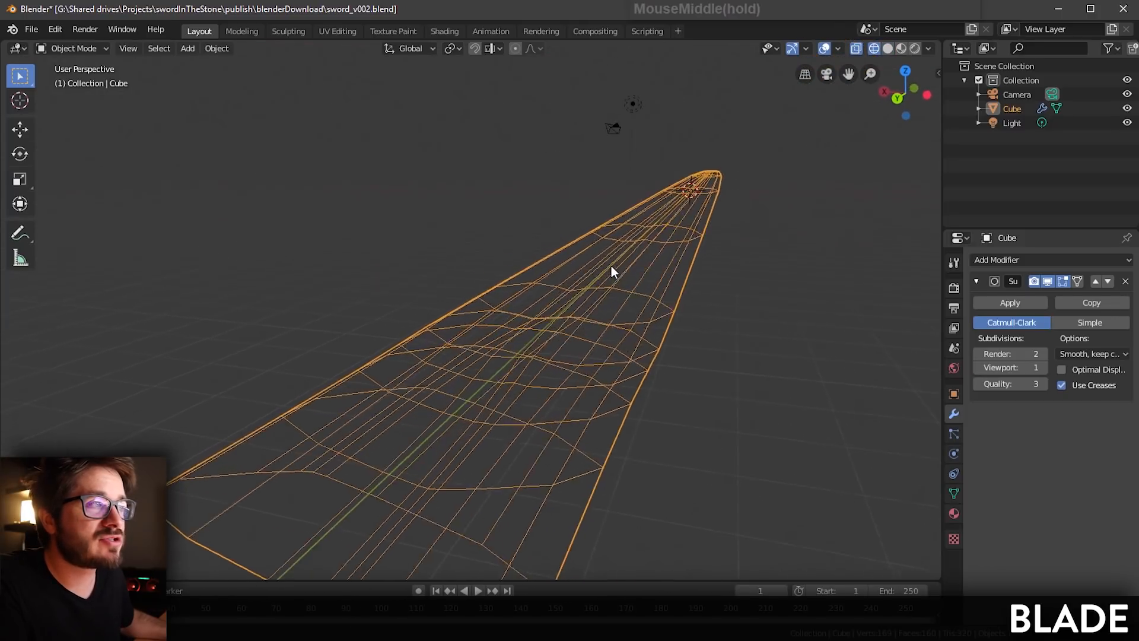
pyautogui.moveTo(611, 270); pyautogui.dragTo(634, 292, button='middle')
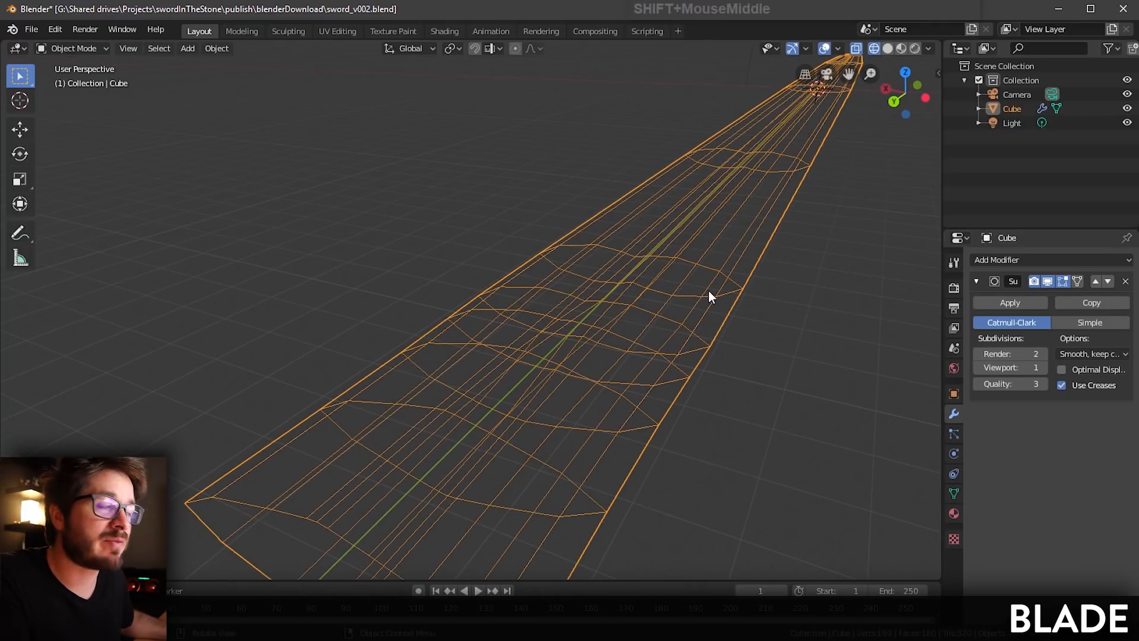
# Step: Add a Bevel modifier to the blade and place it above the Subdivision Surface modifier in the stack
pyautogui.click(1006, 260)
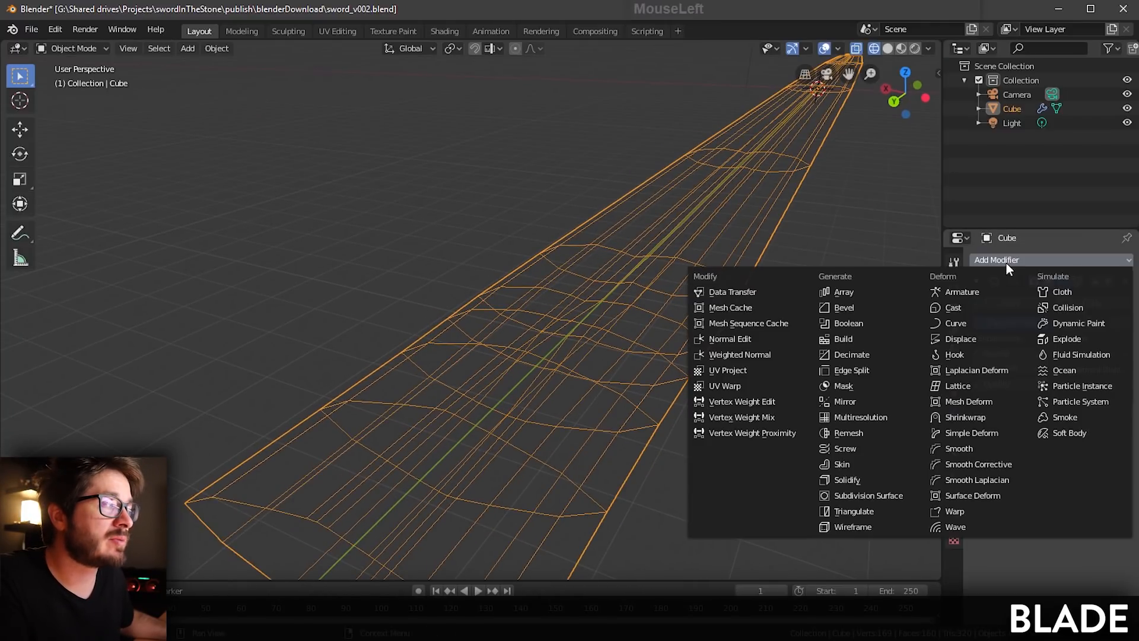
pyautogui.click(842, 307)
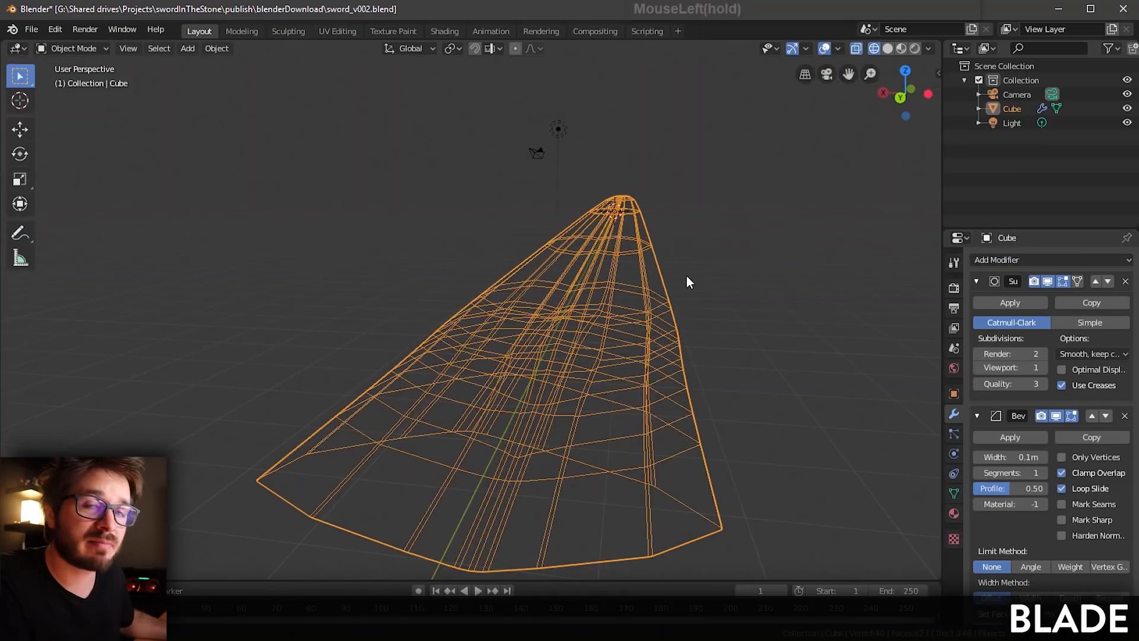
pyautogui.moveTo(686, 275); pyautogui.dragTo(676, 285, button='middle')
pyautogui.click(977, 281)
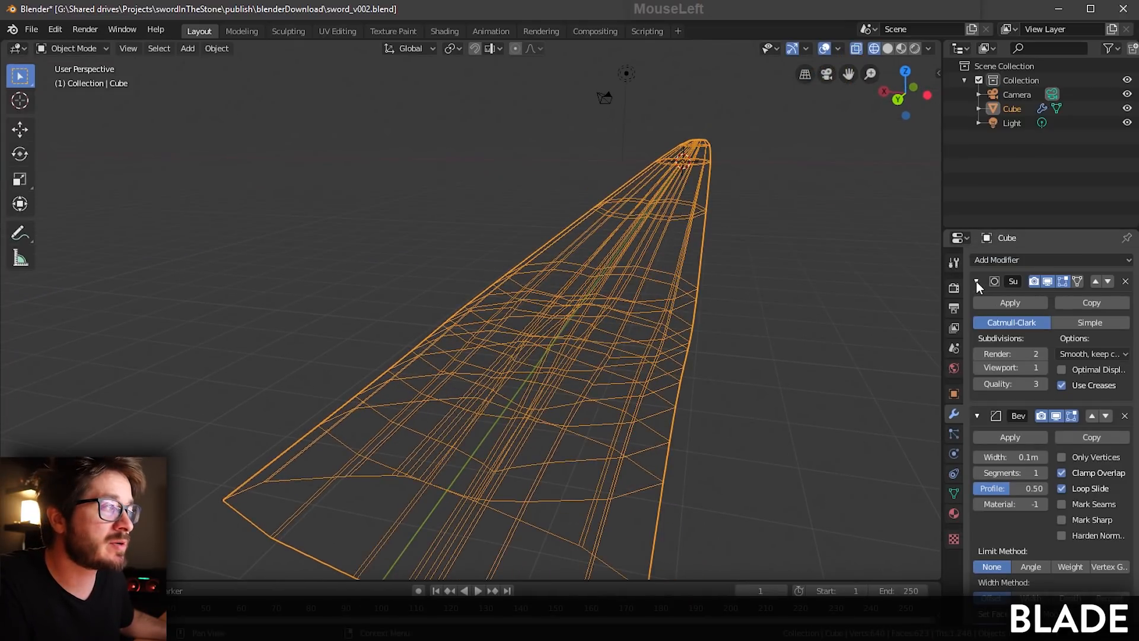
pyautogui.moveTo(976, 281); pyautogui.dragTo(976, 305)
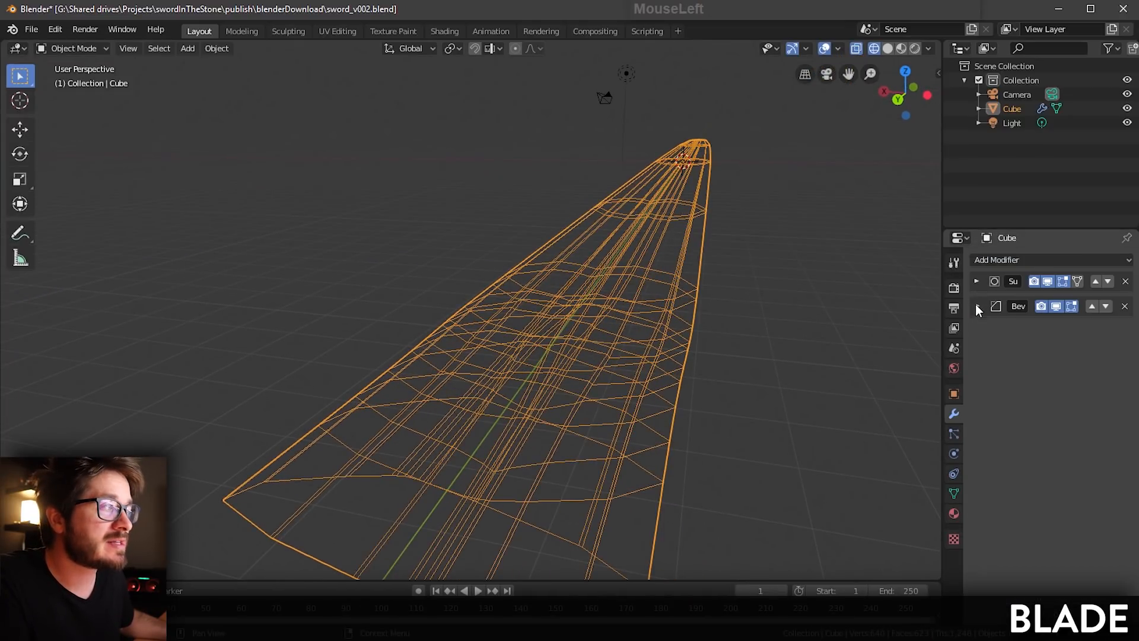
pyautogui.click(1091, 308)
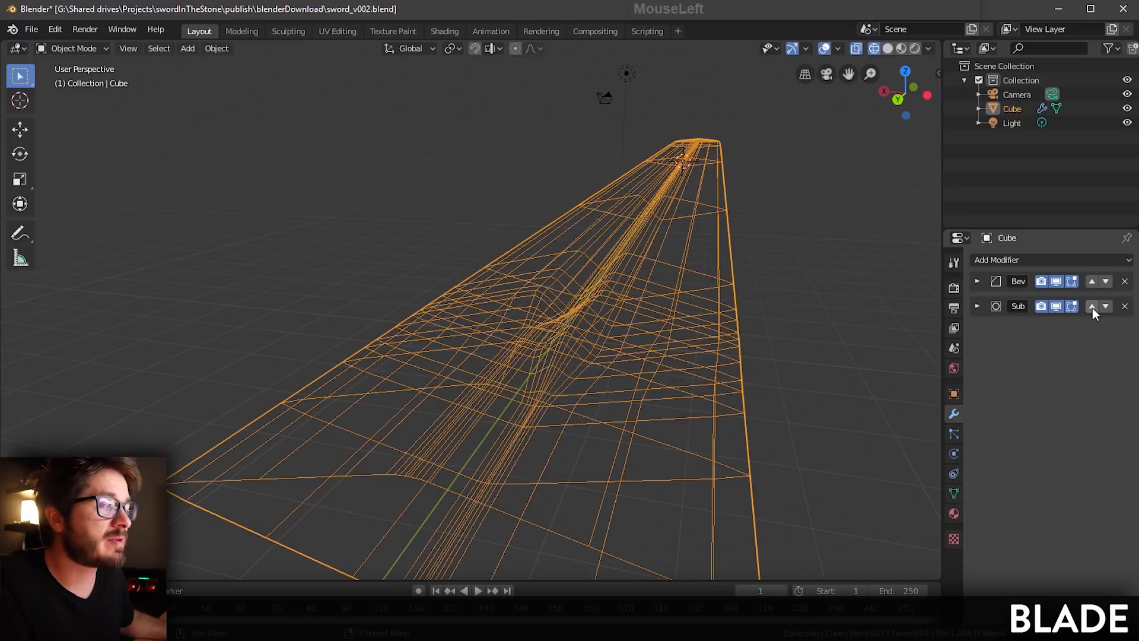
# Step: Examine the beveled mesh in Edit Mode, then restore solid shading and inspect the groove's end in Object Mode
pyautogui.press('Tab')
pyautogui.moveTo(594, 292)
pyautogui.mouseDown(button='middle')
pyautogui.moveTo(616, 288)
pyautogui.moveTo(591, 301)
pyautogui.moveTo(605, 300)
pyautogui.mouseUp(button='middle')
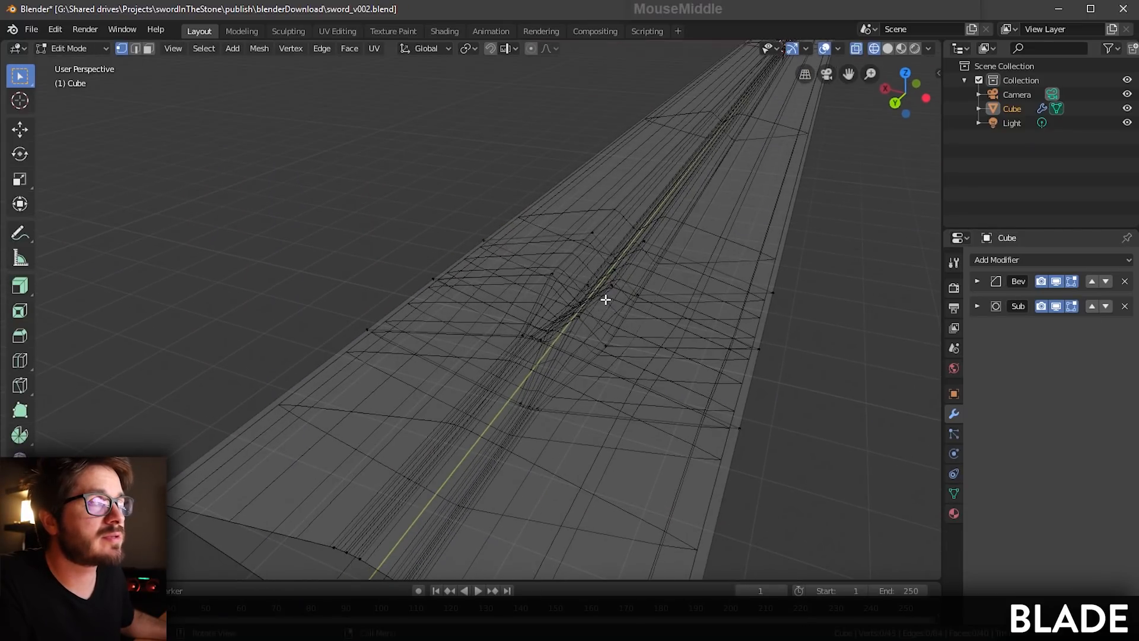
pyautogui.click(888, 49)
pyautogui.press('Tab')
pyautogui.moveTo(620, 270)
pyautogui.keyDown('shift'); pyautogui.mouseDown(button='middle')
pyautogui.moveTo(572, 304)
pyautogui.moveTo(615, 265)
pyautogui.moveTo(534, 285)
pyautogui.moveTo(635, 249)
pyautogui.moveTo(529, 290)
pyautogui.moveTo(305, 283)
pyautogui.moveTo(410, 326)
pyautogui.moveTo(435, 319)
pyautogui.mouseUp(button='middle'); pyautogui.keyUp('shift')
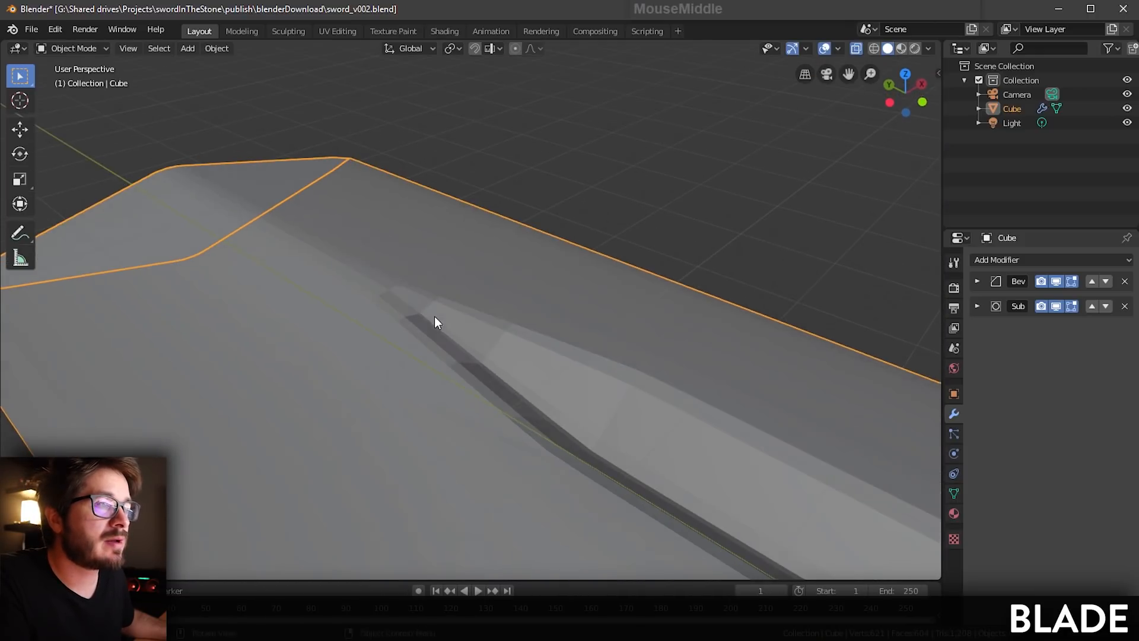
# Step: Apply smooth shading to the blade
pyautogui.click(217, 48)
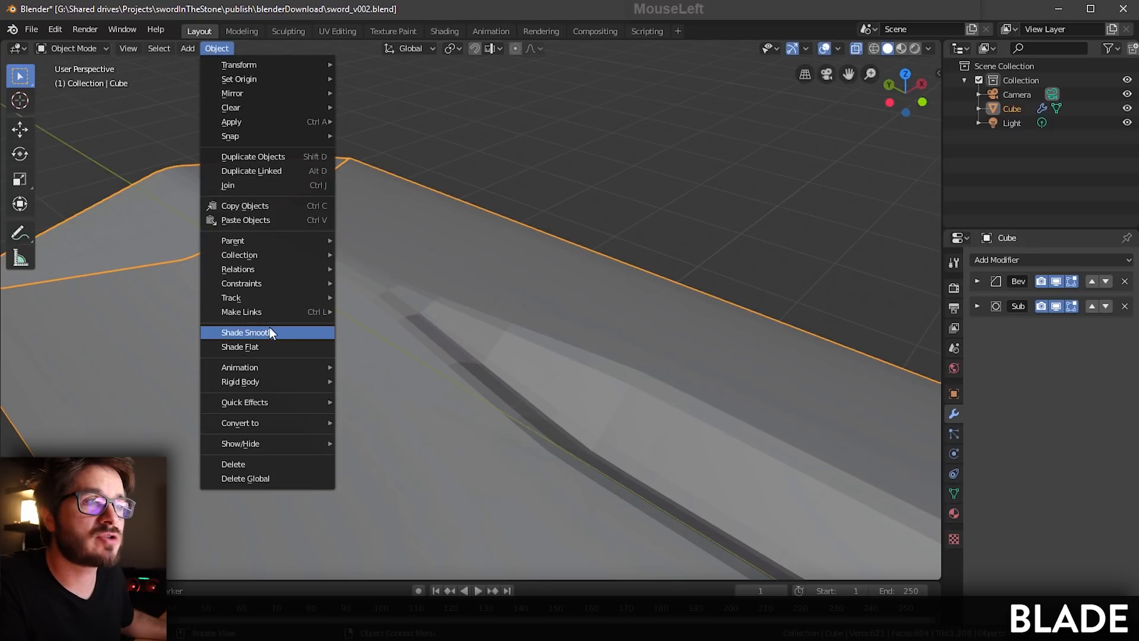
pyautogui.click(270, 332)
pyautogui.scroll(-4, 477, 346)
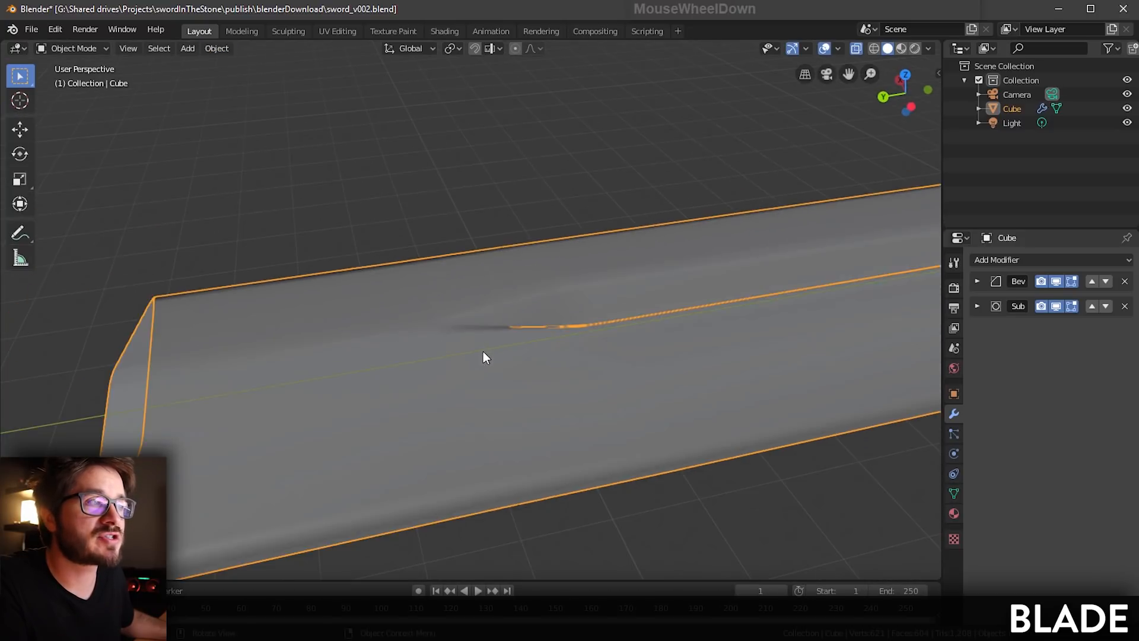
pyautogui.scroll(-5, 483, 351)
pyautogui.click(393, 209)
pyautogui.moveTo(393, 209); pyautogui.dragTo(573, 304, button='middle')
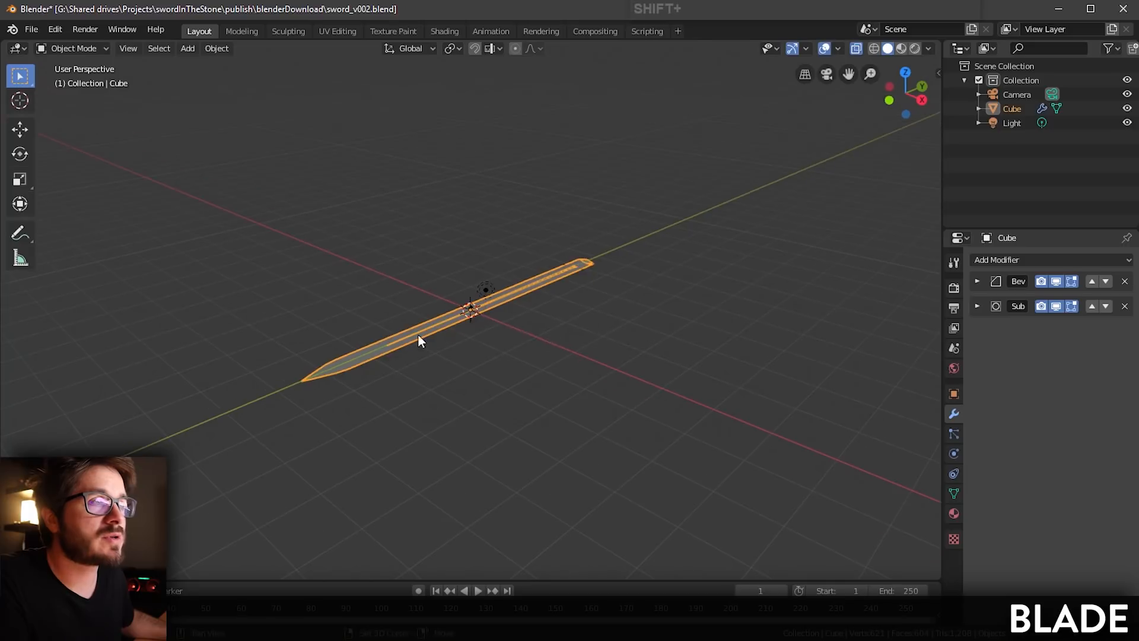
# Step: Select the vertex ring where the blade starts tapering to its tip and scale it slightly narrower along X
pyautogui.moveTo(417, 333); pyautogui.dragTo(497, 340, button='middle')
pyautogui.scroll(4, 486, 392)
pyautogui.scroll(2, 504, 352)
pyautogui.scroll(2, 523, 366)
pyautogui.press('Tab')
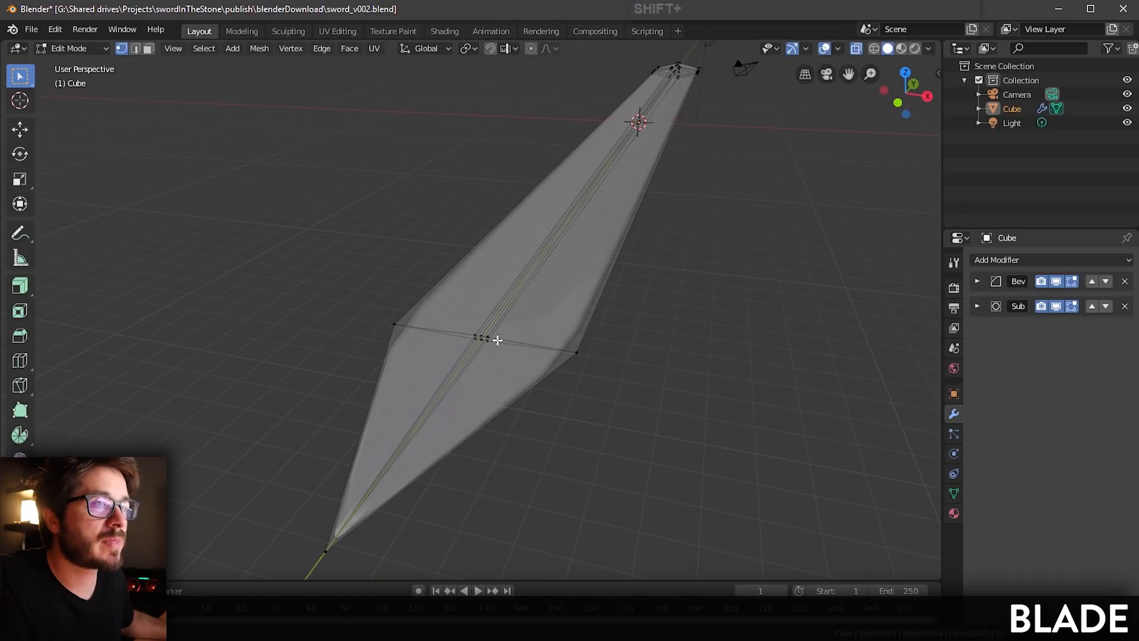
pyautogui.moveTo(332, 280); pyautogui.dragTo(619, 402)
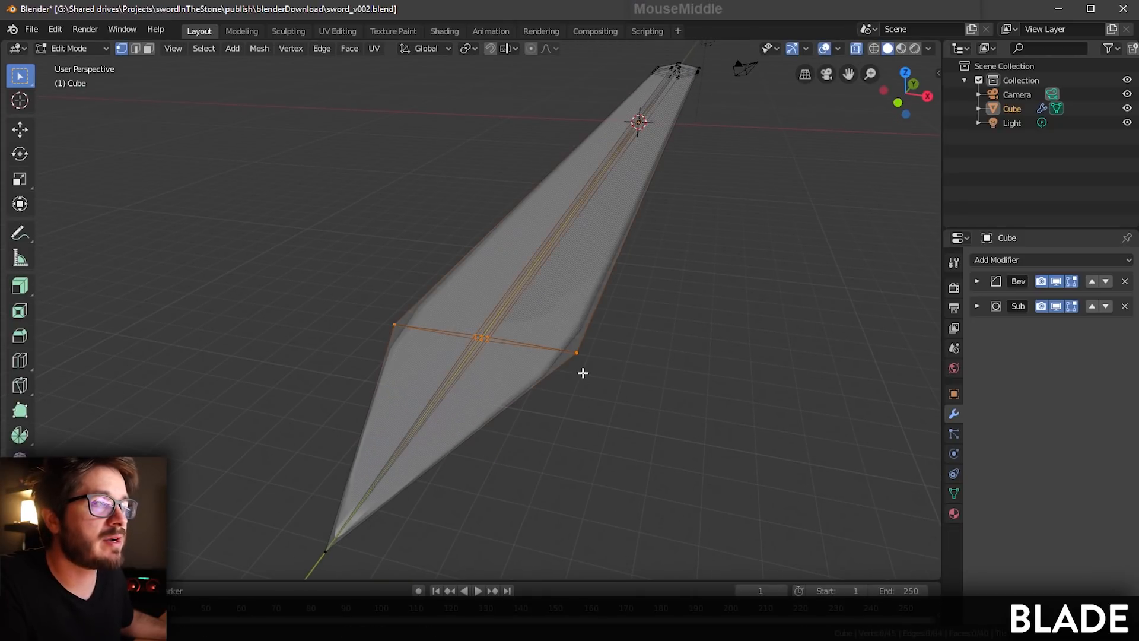
pyautogui.moveTo(583, 372); pyautogui.dragTo(592, 372, button='middle')
pyautogui.hotkey('shift', 'space')
pyautogui.press('s')
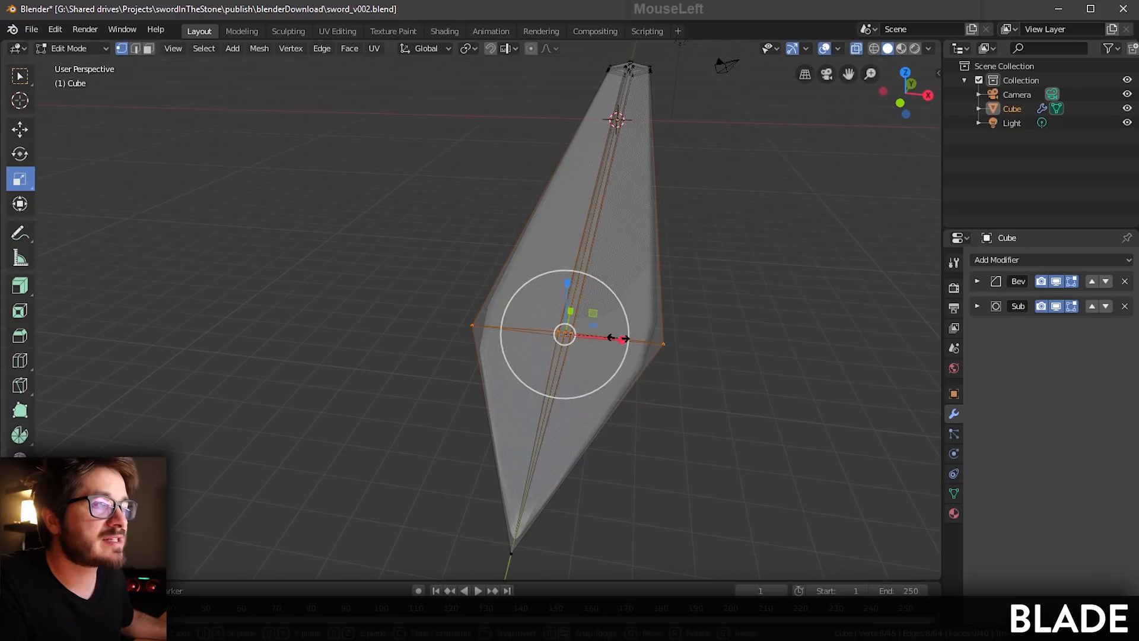
pyautogui.moveTo(612, 334); pyautogui.dragTo(603, 336)
# Step: Return to Object Mode, frame the whole scene and inspect the smoothed blade up close
pyautogui.press('Tab')
pyautogui.hotkey('shift', 'c')
pyautogui.click(597, 351)
pyautogui.moveTo(596, 351); pyautogui.dragTo(427, 356, button='middle')
pyautogui.scroll(6, 687, 441)
pyautogui.keyDown('shift'); pyautogui.moveTo(778, 498); pyautogui.dragTo(690, 442, button='middle'); pyautogui.keyUp('shift')
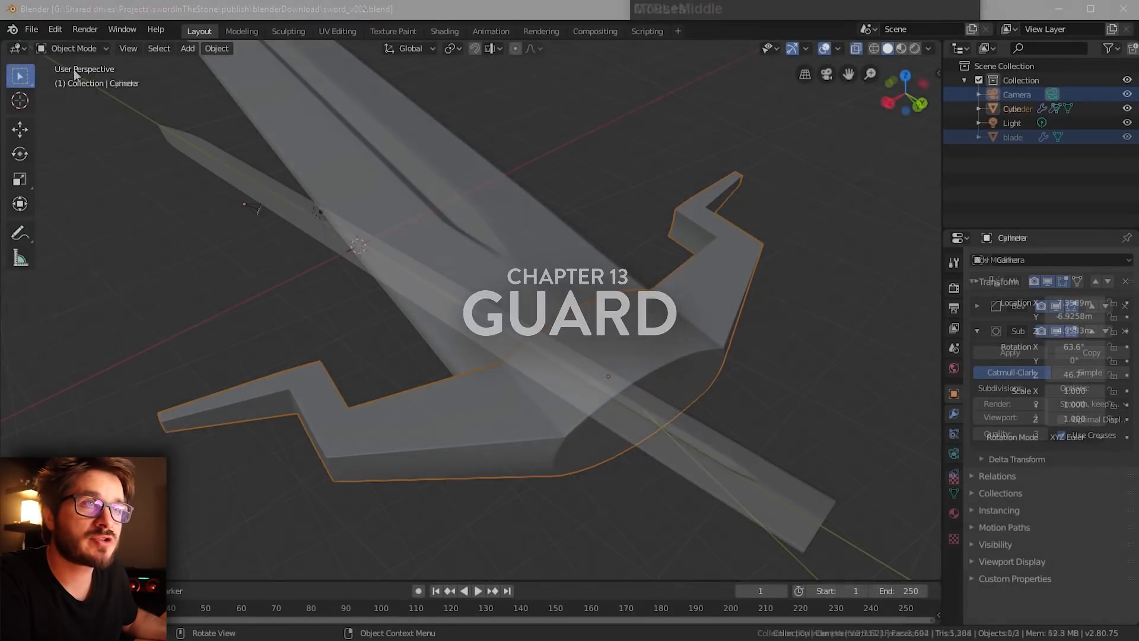
# Step: Save the current file and save a new version of it as sword_v003.blend in the same folder
pyautogui.click(32, 29)
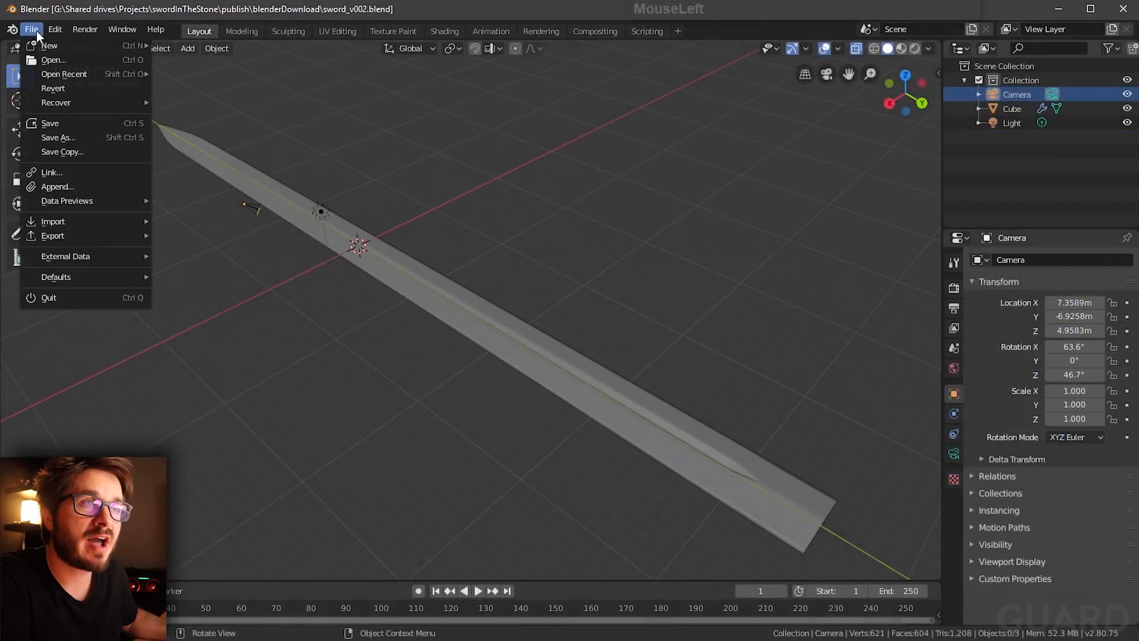
pyautogui.click(73, 124)
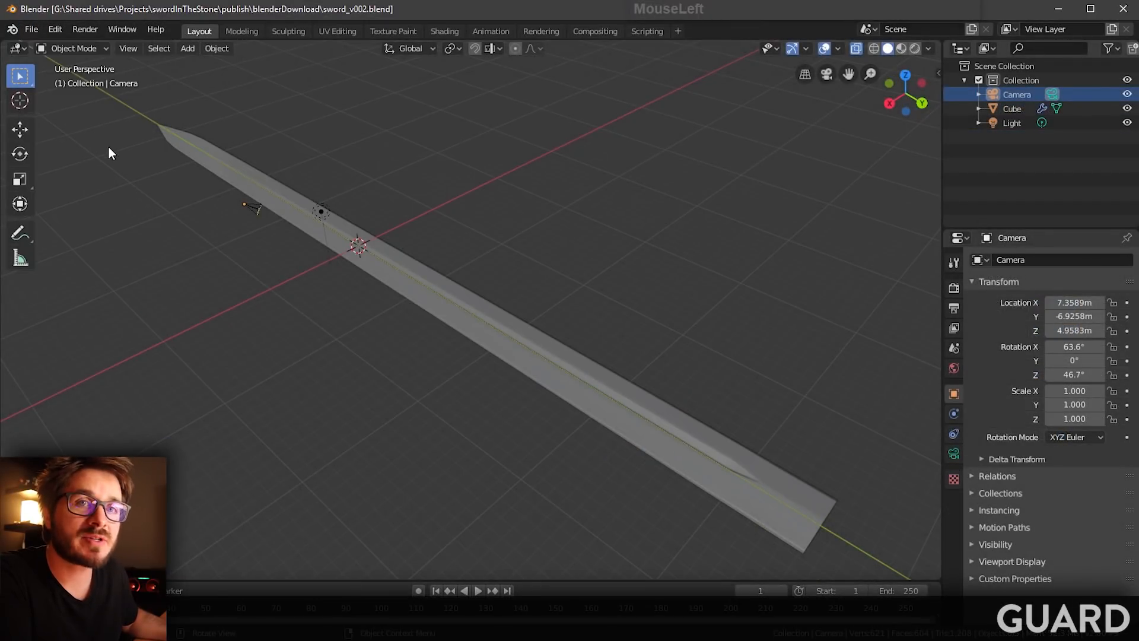
pyautogui.click(33, 30)
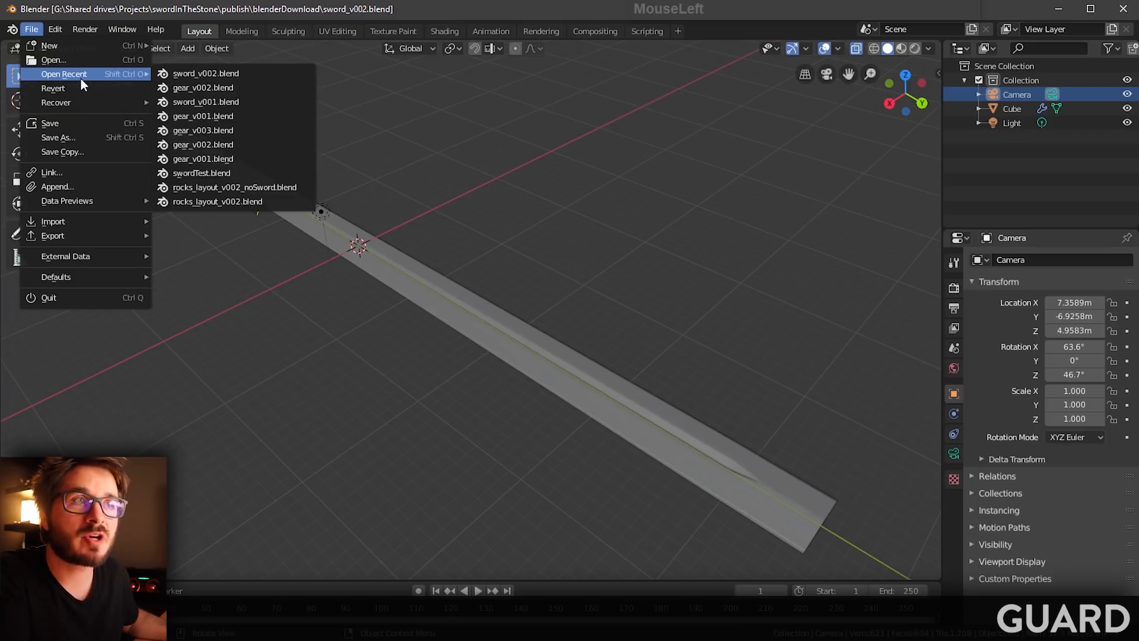
pyautogui.click(80, 141)
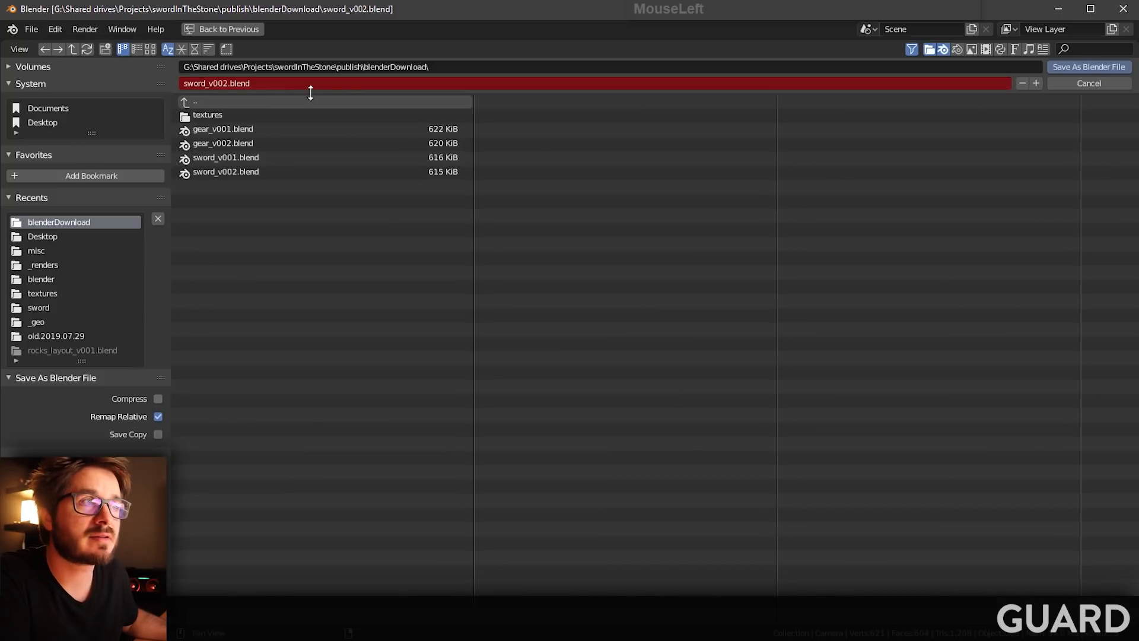
pyautogui.click(229, 85)
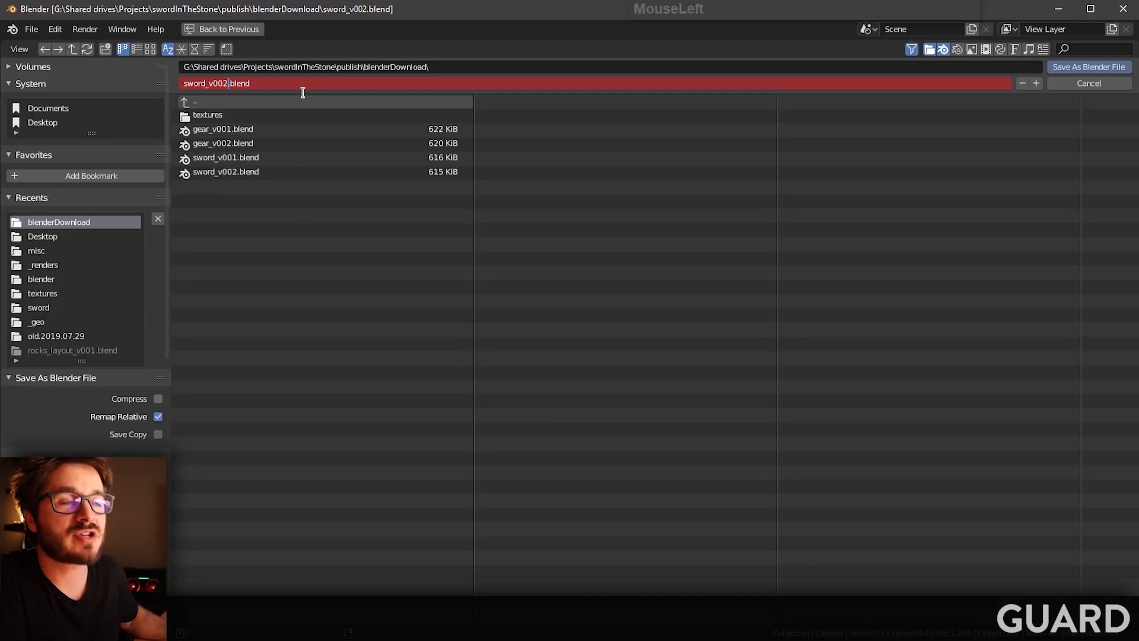
pyautogui.write('3')
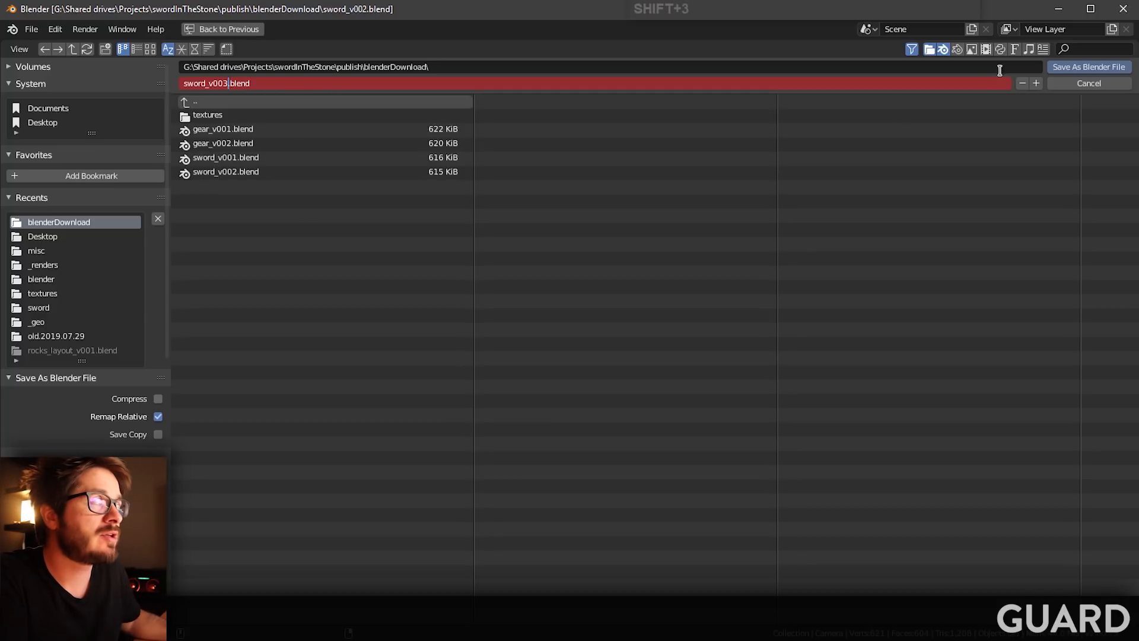
pyautogui.click(1059, 71)
pyautogui.click(1068, 69)
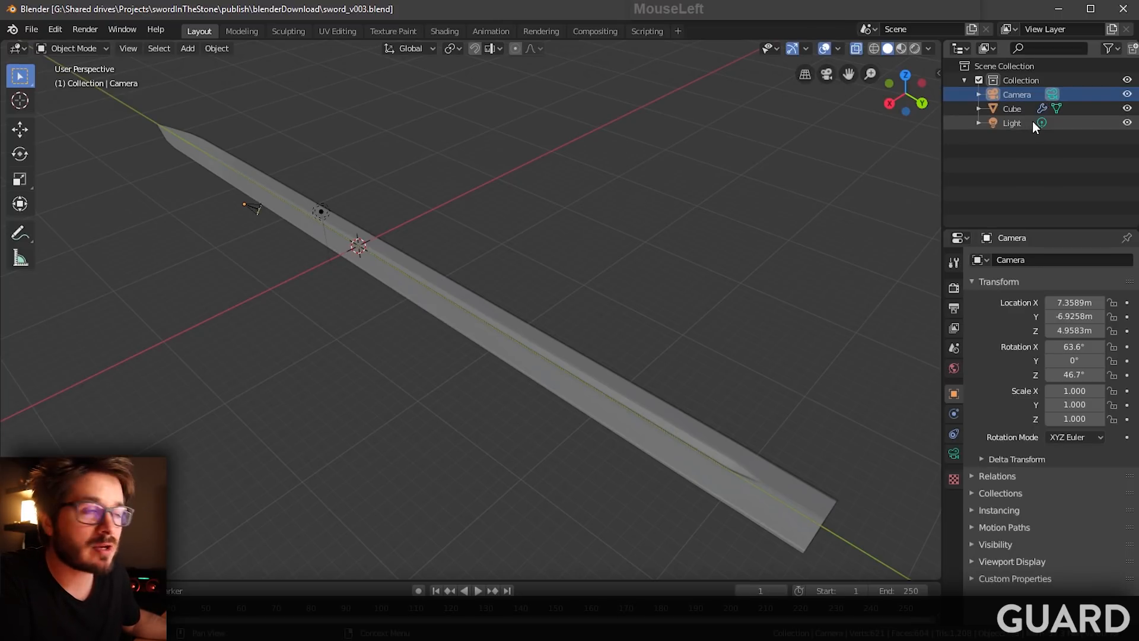
# Step: Hide the camera and the light in the viewport
pyautogui.click(1127, 94)
pyautogui.click(1127, 122)
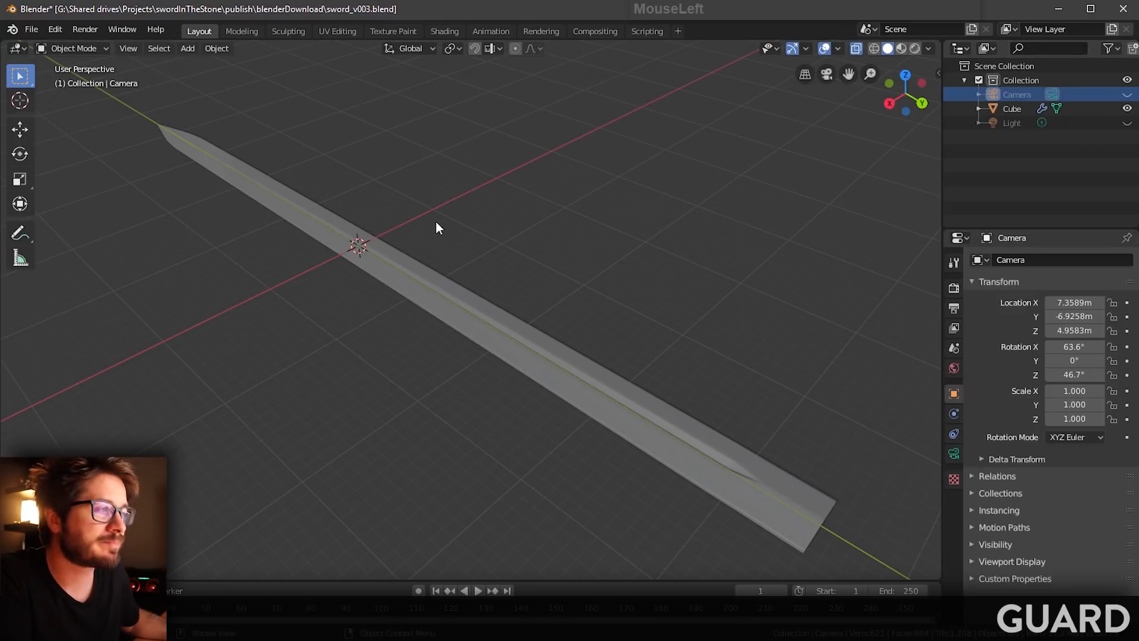
# Step: Rename the Cube object to blade and save the file
pyautogui.click(1015, 110)
pyautogui.doubleClick(1011, 109)
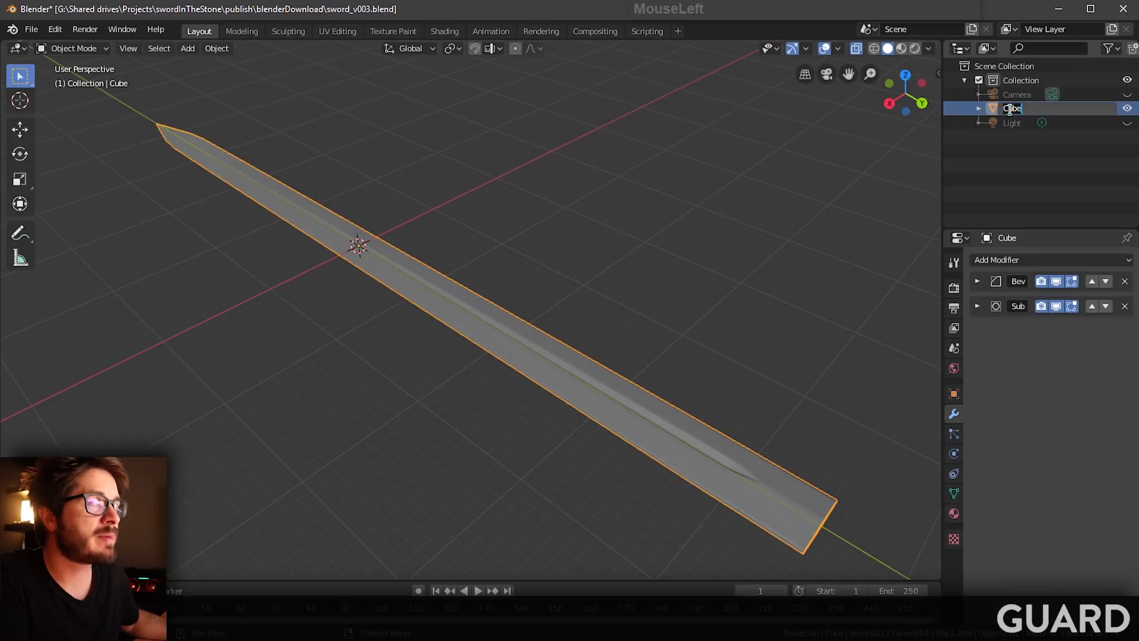
pyautogui.write('blade')
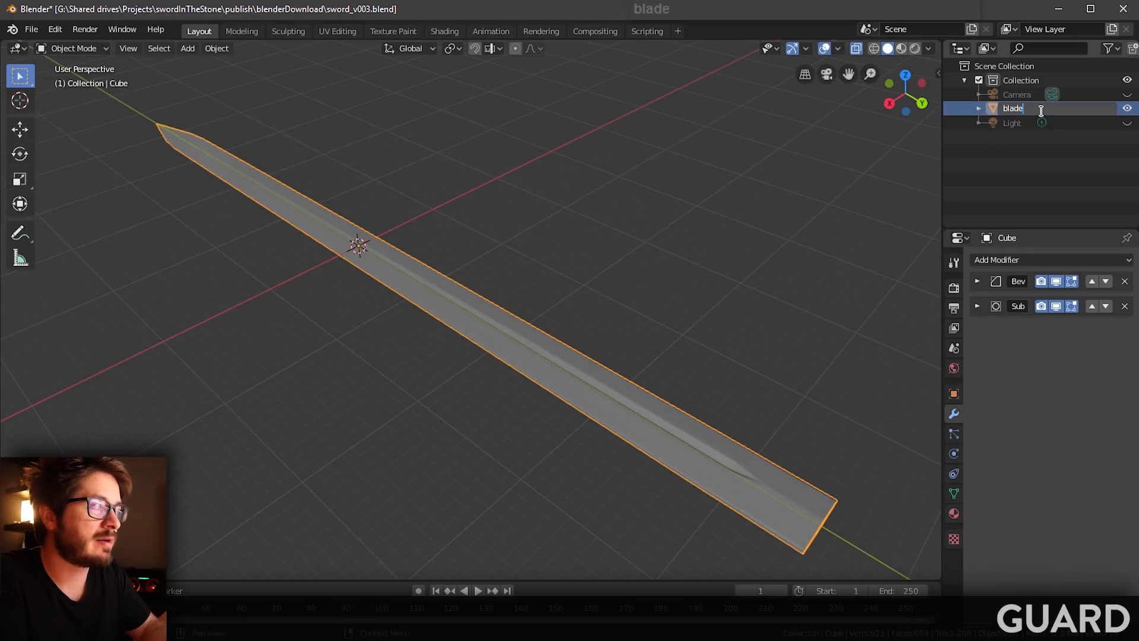
pyautogui.press('Return')
pyautogui.hotkey('ctrl', 's')
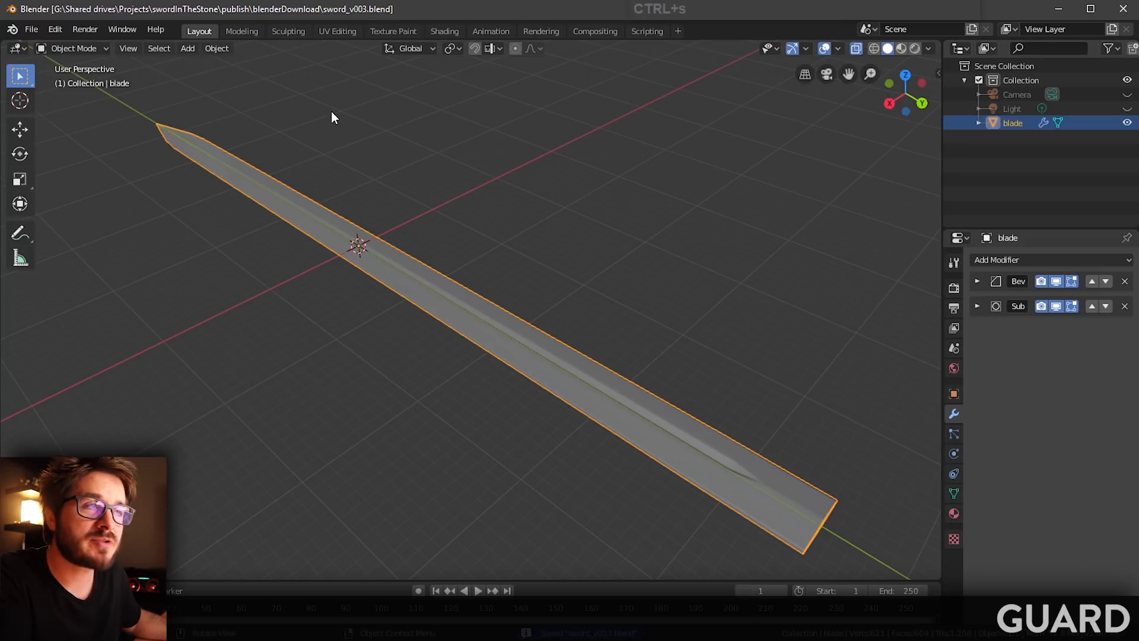
pyautogui.click(89, 50)
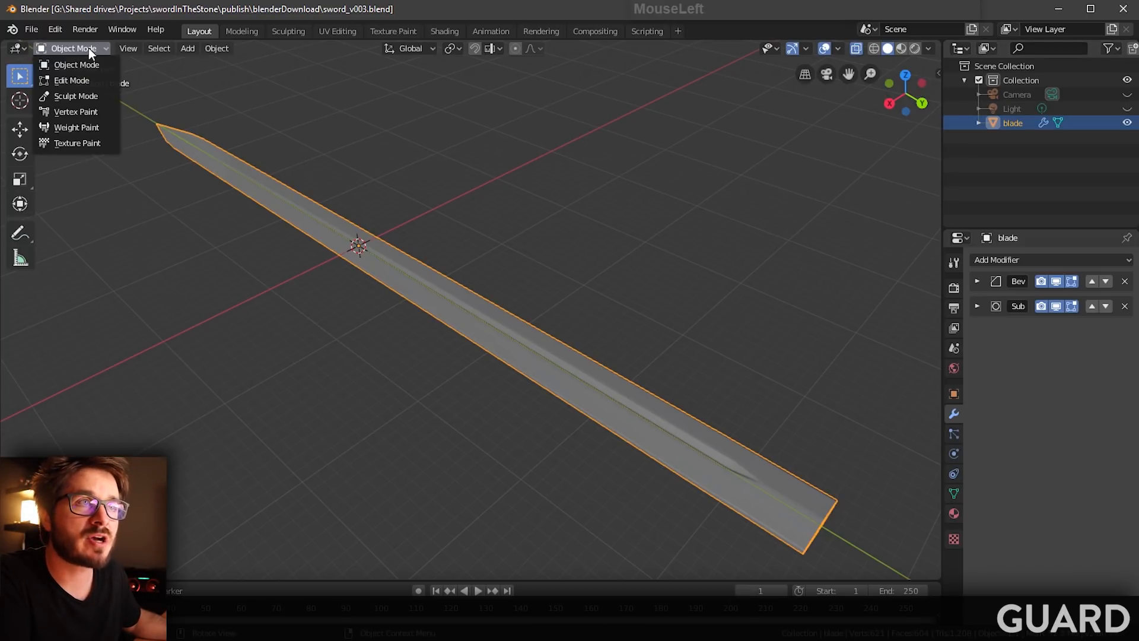
pyautogui.click(82, 76)
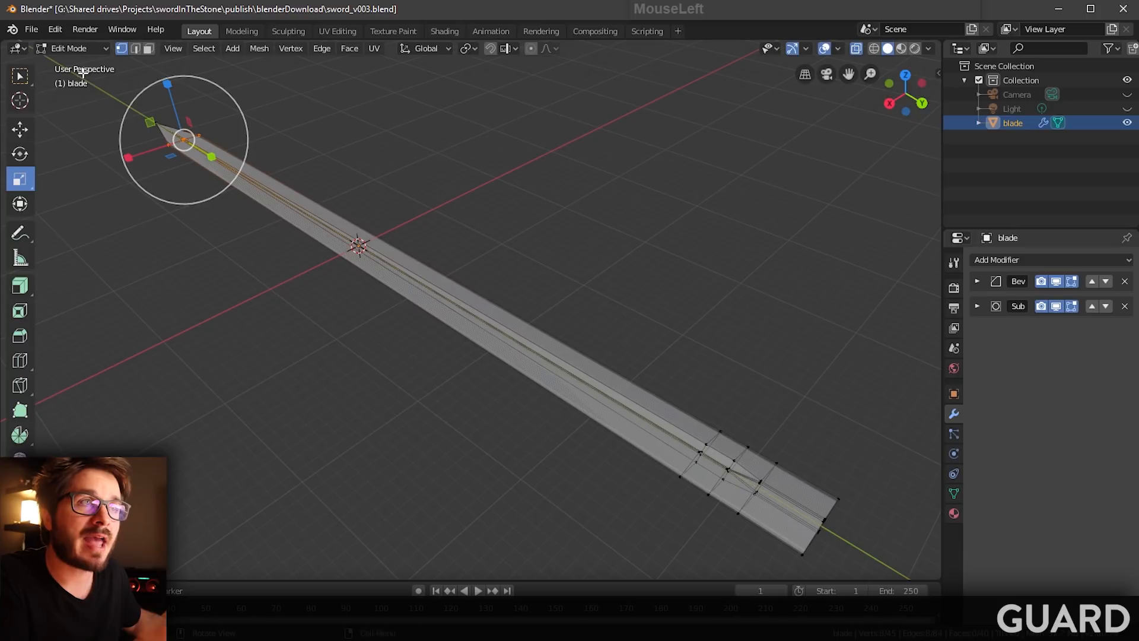
pyautogui.click(234, 48)
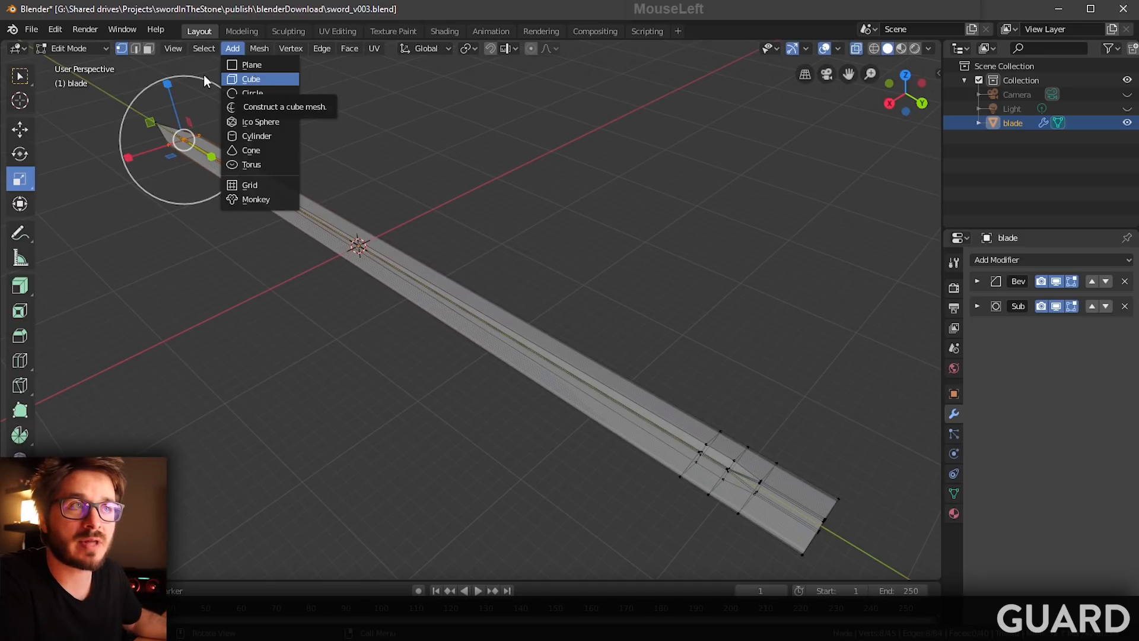
pyautogui.click(82, 50)
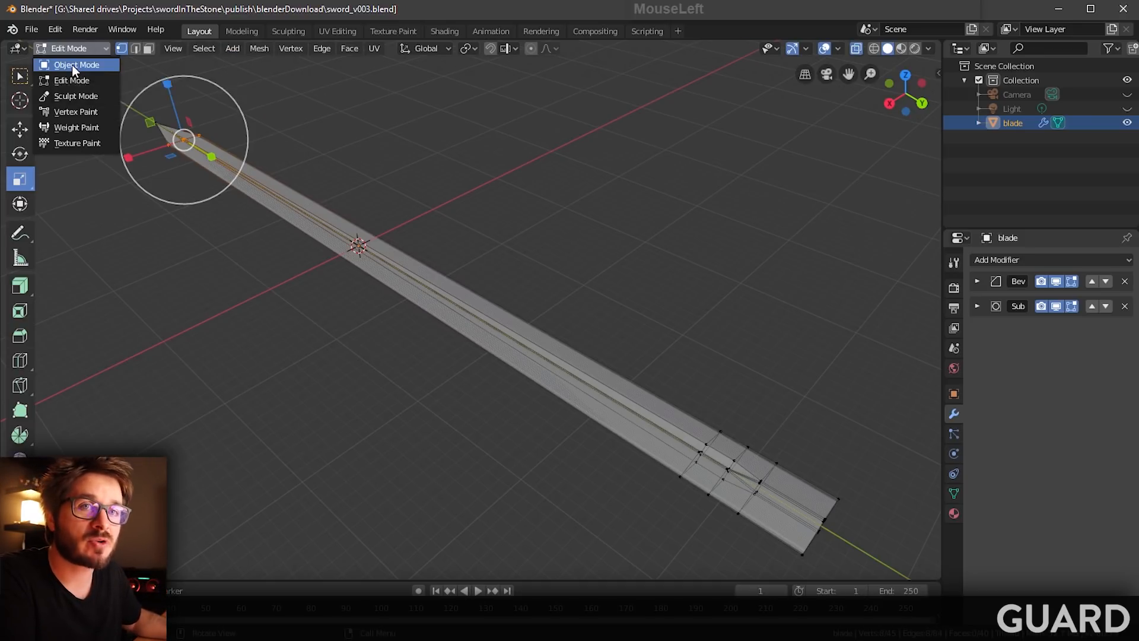
pyautogui.click(72, 65)
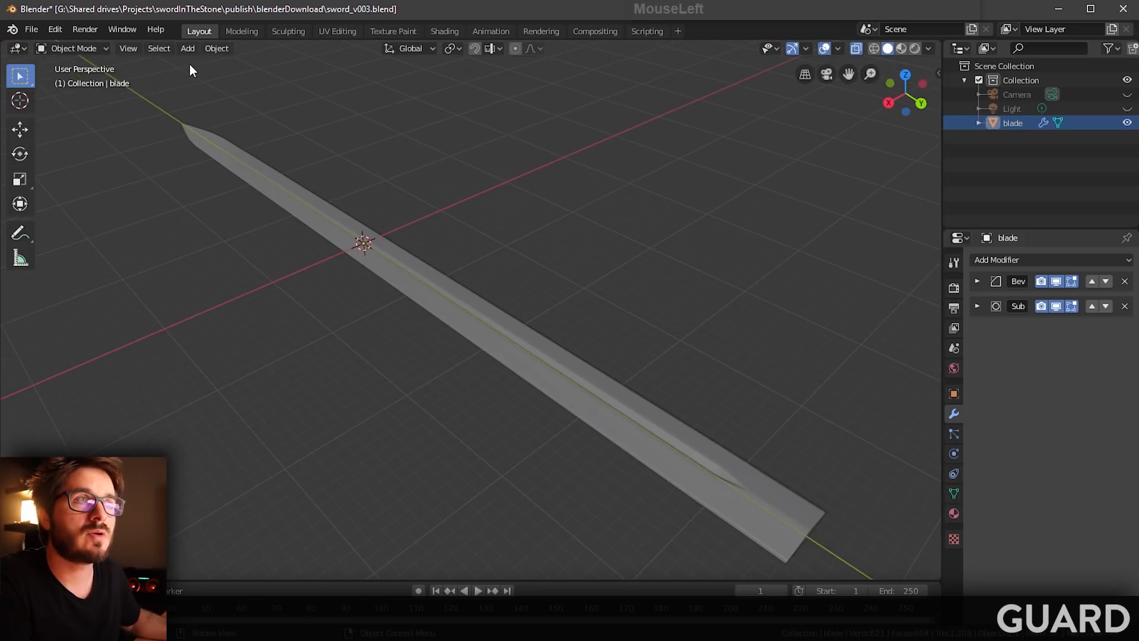
# Step: Add a cylinder mesh as a separate object and set it to 12 vertices
pyautogui.click(187, 49)
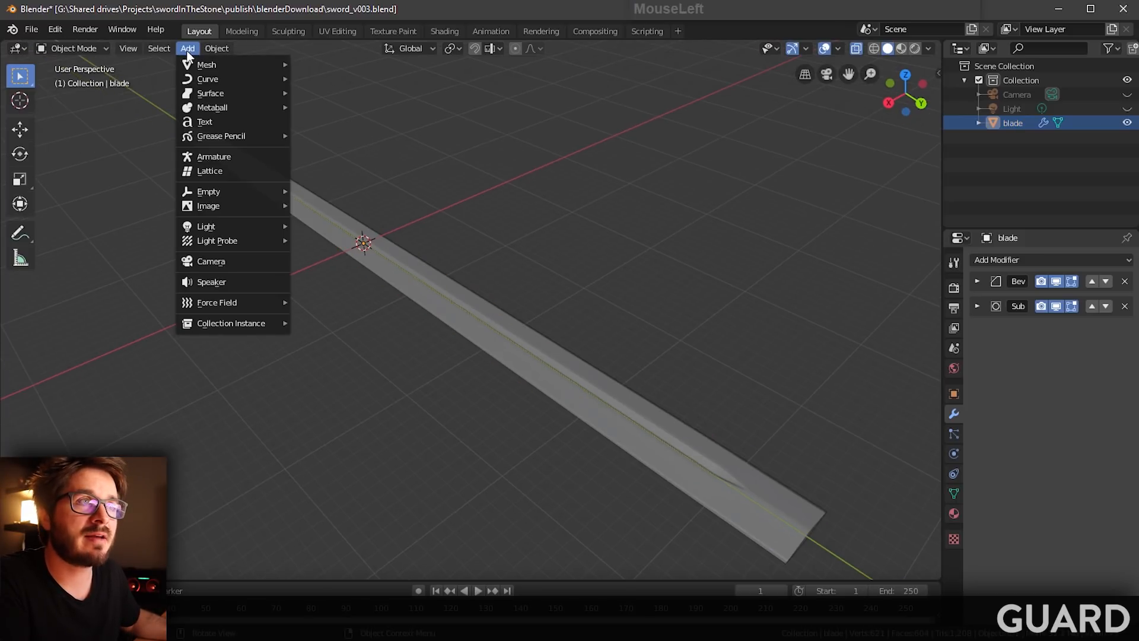
pyautogui.moveTo(261, 65)
pyautogui.click(356, 142)
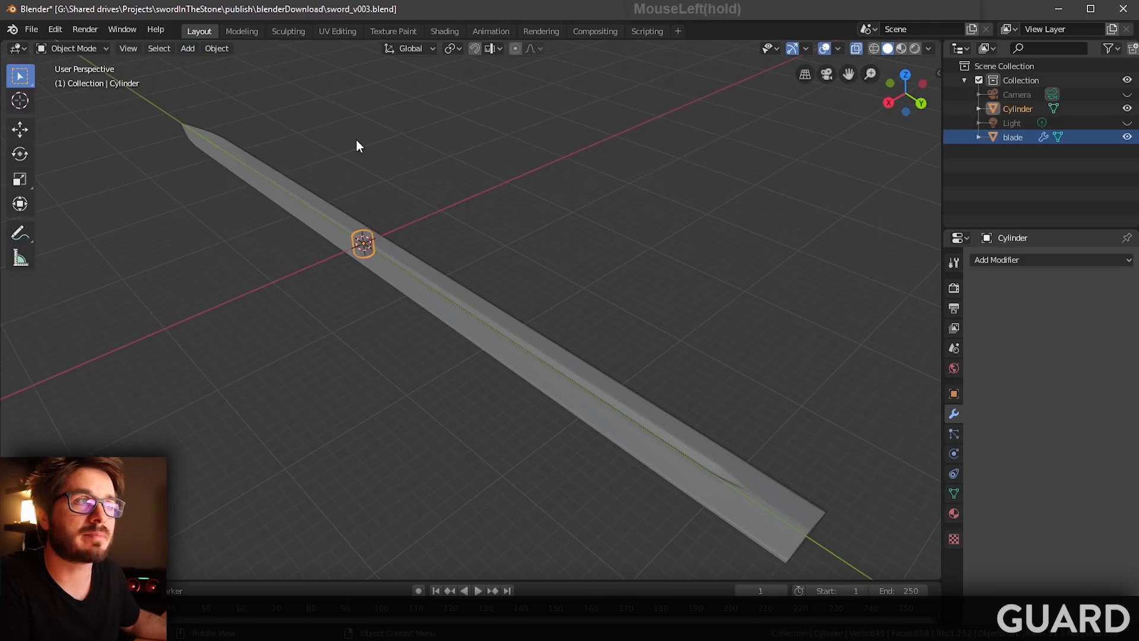
pyautogui.moveTo(356, 140); pyautogui.dragTo(468, 216, button='middle')
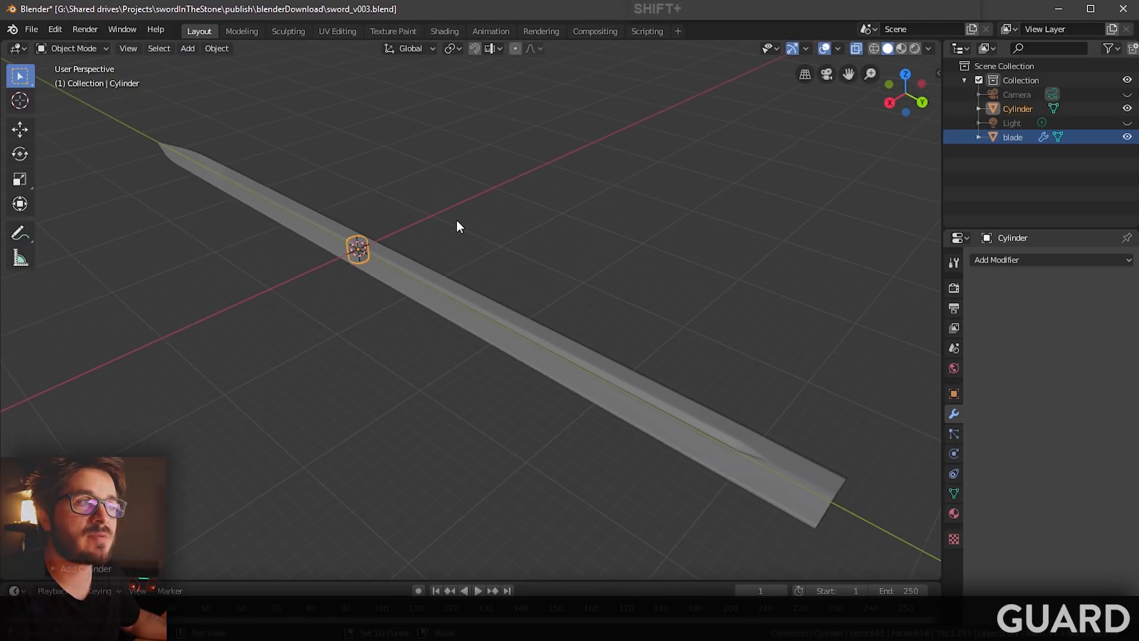
pyautogui.press('KP_Decimal')
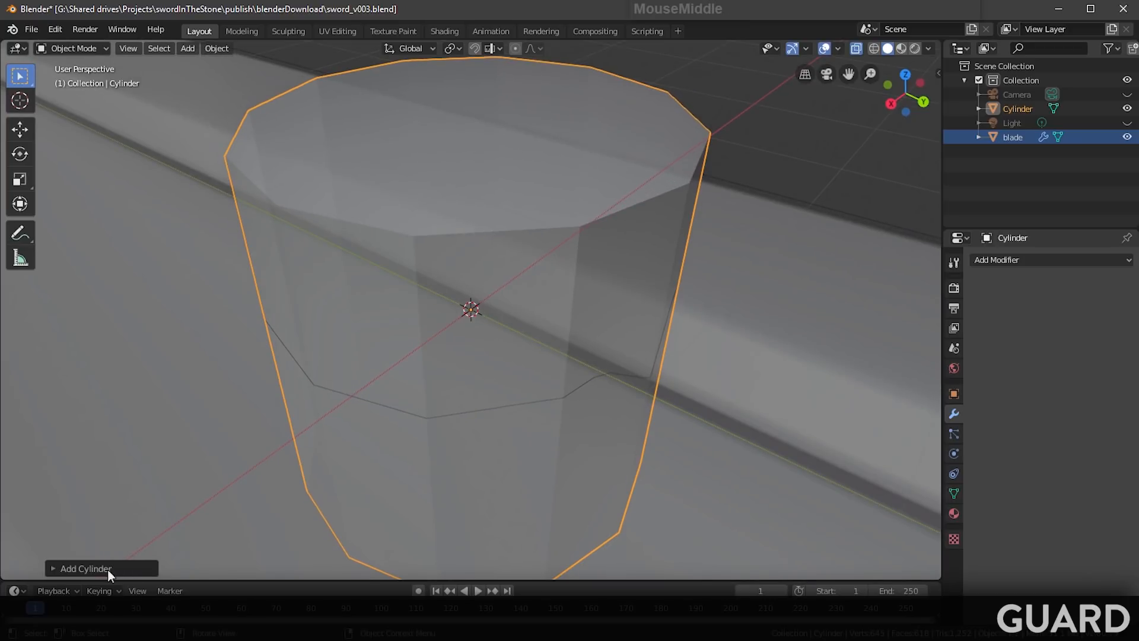
pyautogui.click(108, 568)
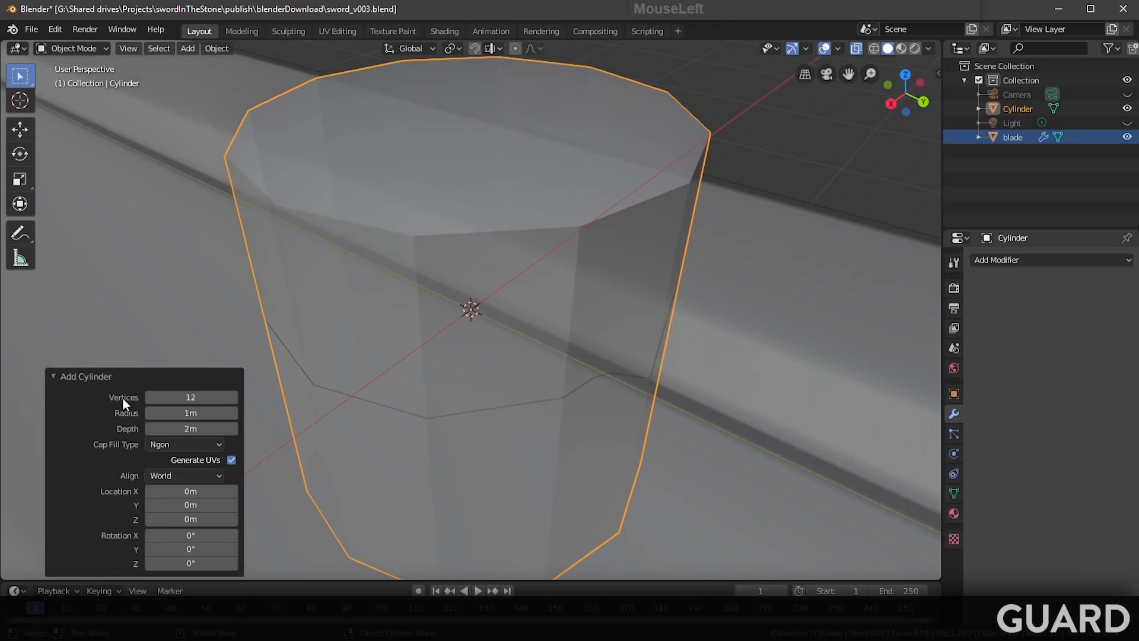
pyautogui.click(198, 396)
pyautogui.write('12')
pyautogui.press('Tab')
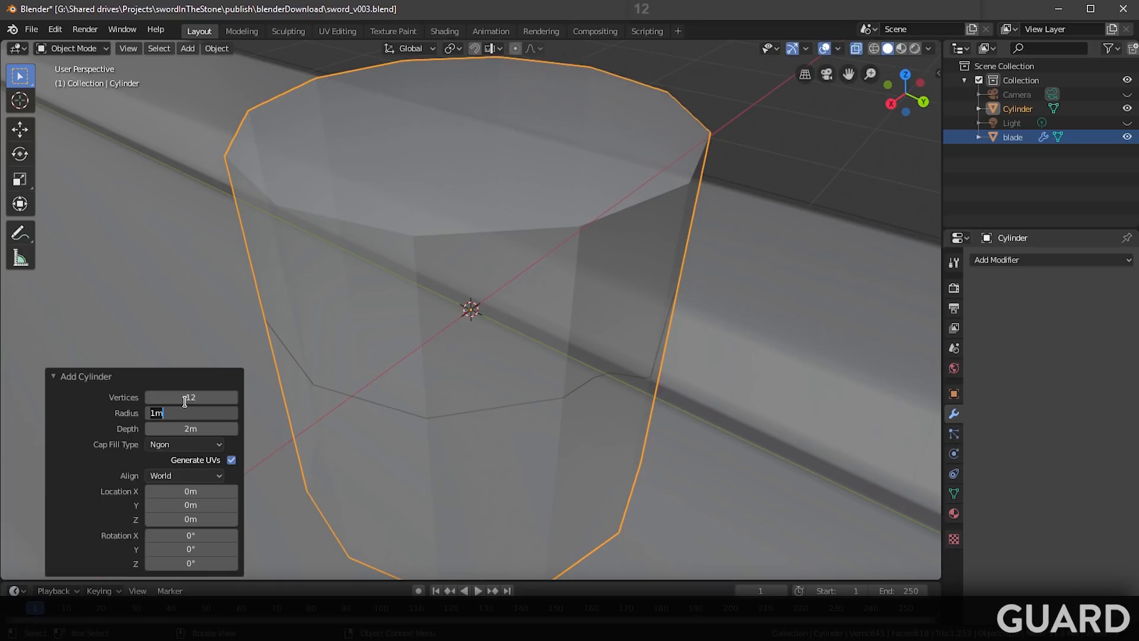
# Step: Set the cylinder's cap fill type to Triangle Fan and switch the viewport to wireframe shading
pyautogui.click(177, 444)
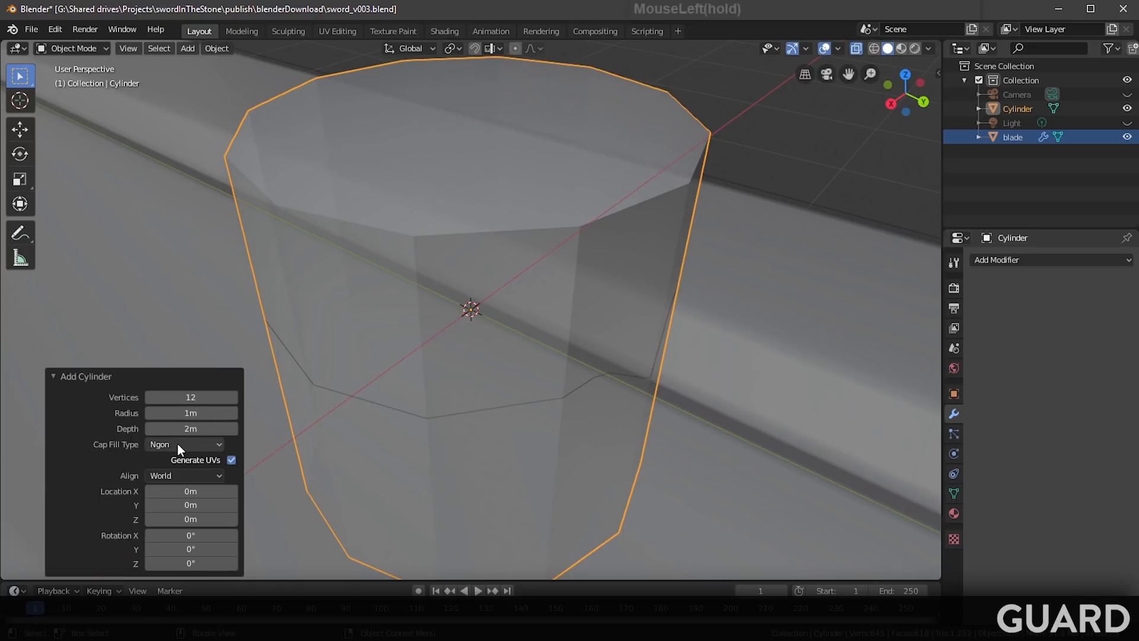
pyautogui.click(184, 493)
pyautogui.moveTo(487, 355); pyautogui.dragTo(477, 390, button='middle')
pyautogui.click(873, 48)
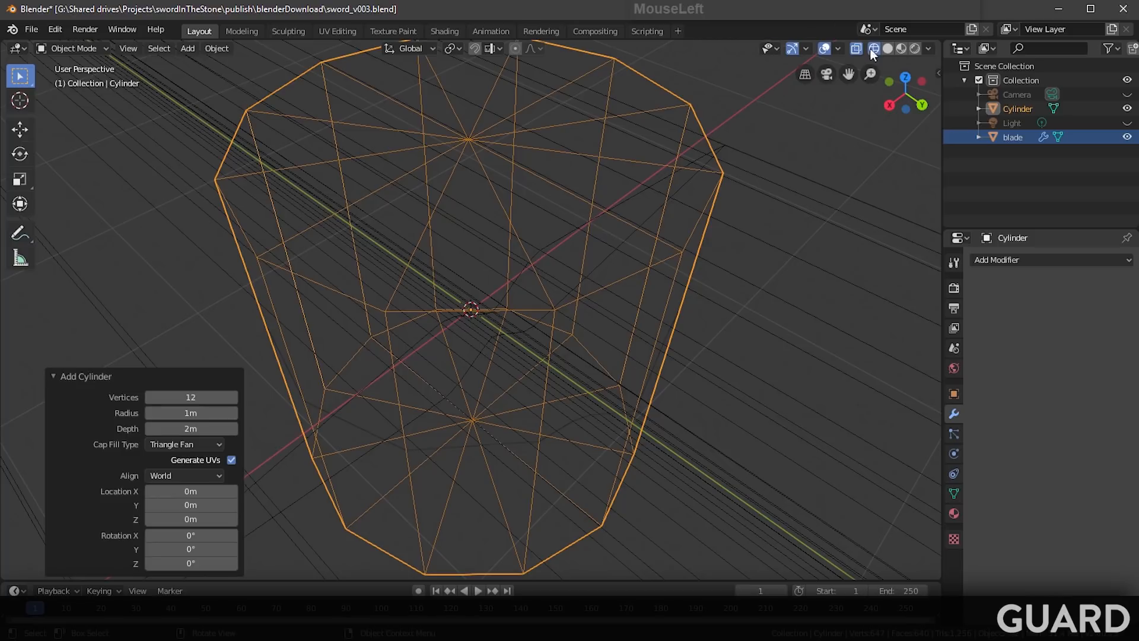
pyautogui.keyDown('shift'); pyautogui.moveTo(579, 191); pyautogui.dragTo(585, 241, button='middle'); pyautogui.keyUp('shift')
# Step: Try the Nothing and Ngon cap fill types on the cylinder and restore Triangle Fan
pyautogui.click(195, 442)
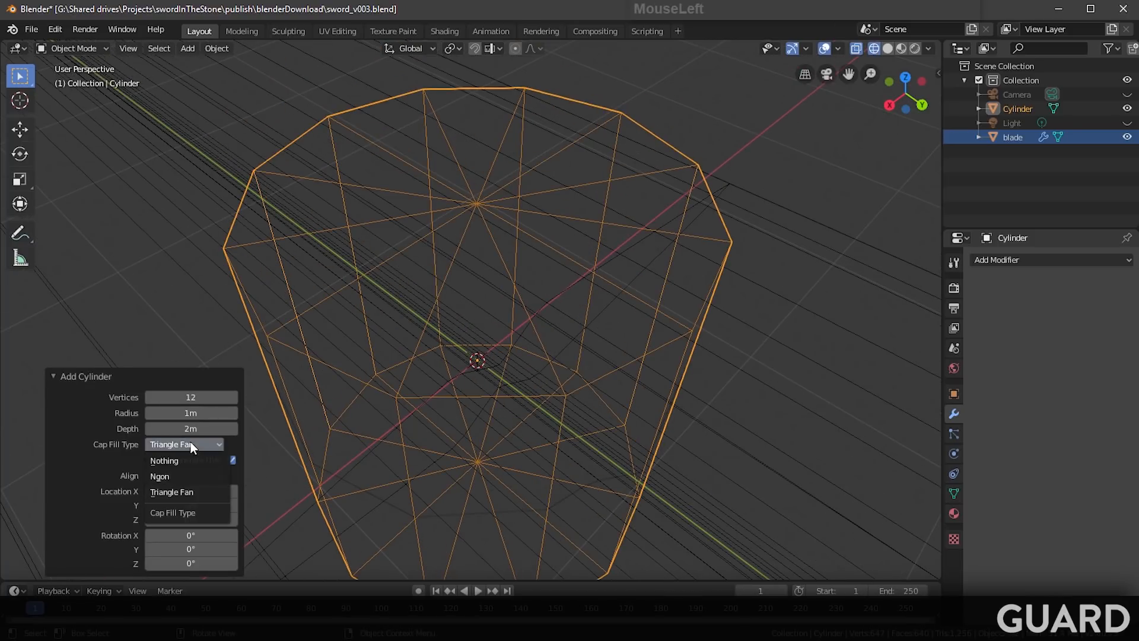
pyautogui.click(183, 460)
pyautogui.click(184, 446)
pyautogui.click(183, 476)
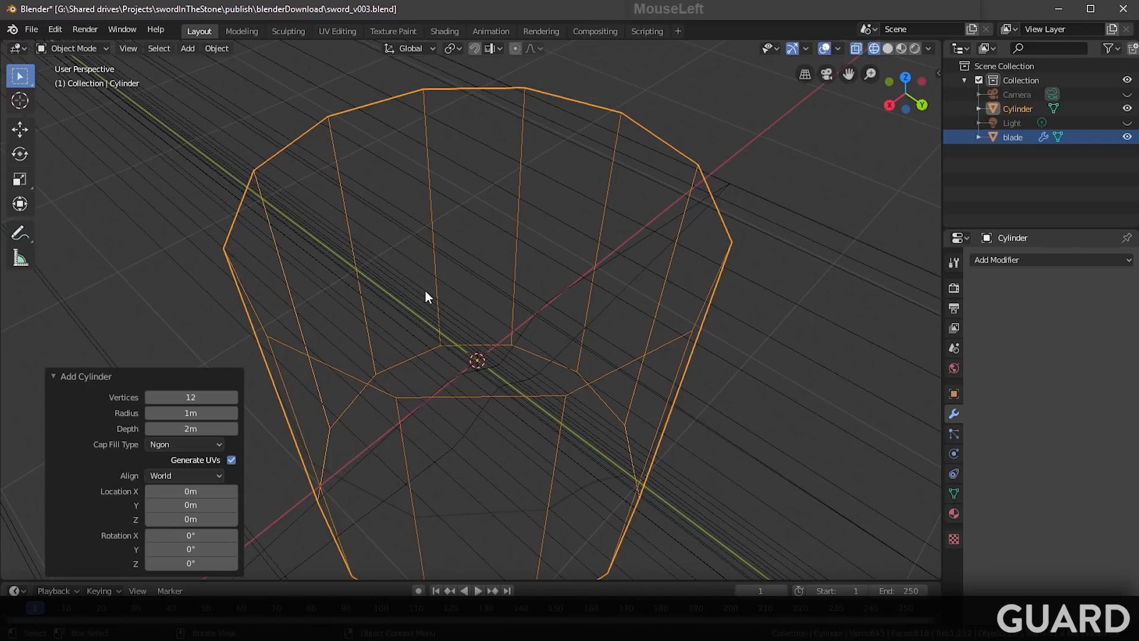
pyautogui.click(203, 444)
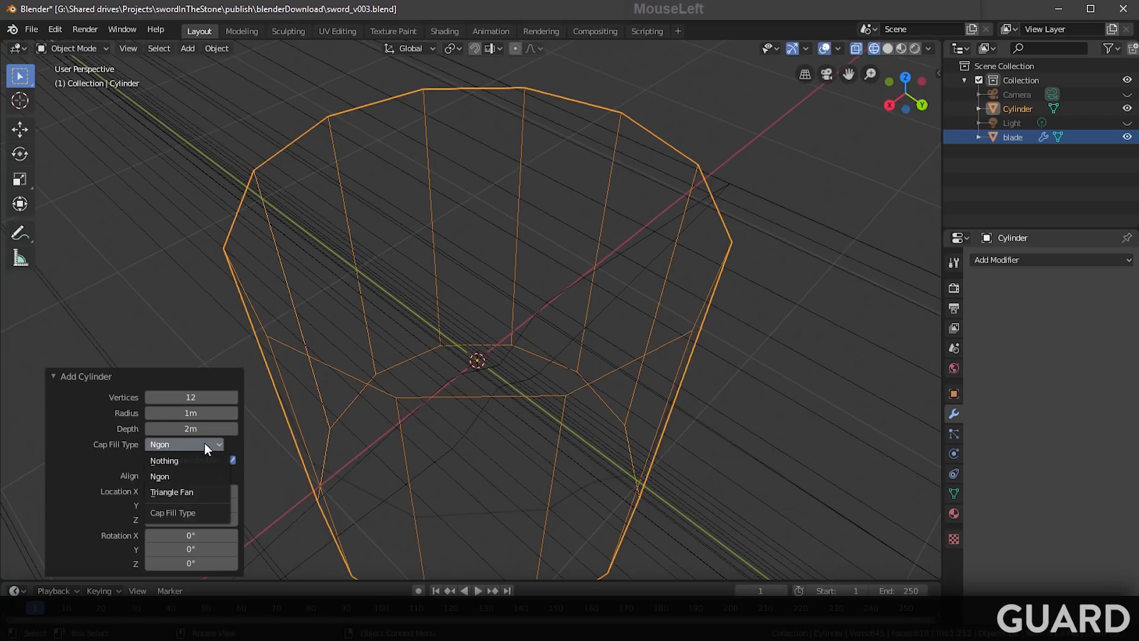
pyautogui.click(198, 492)
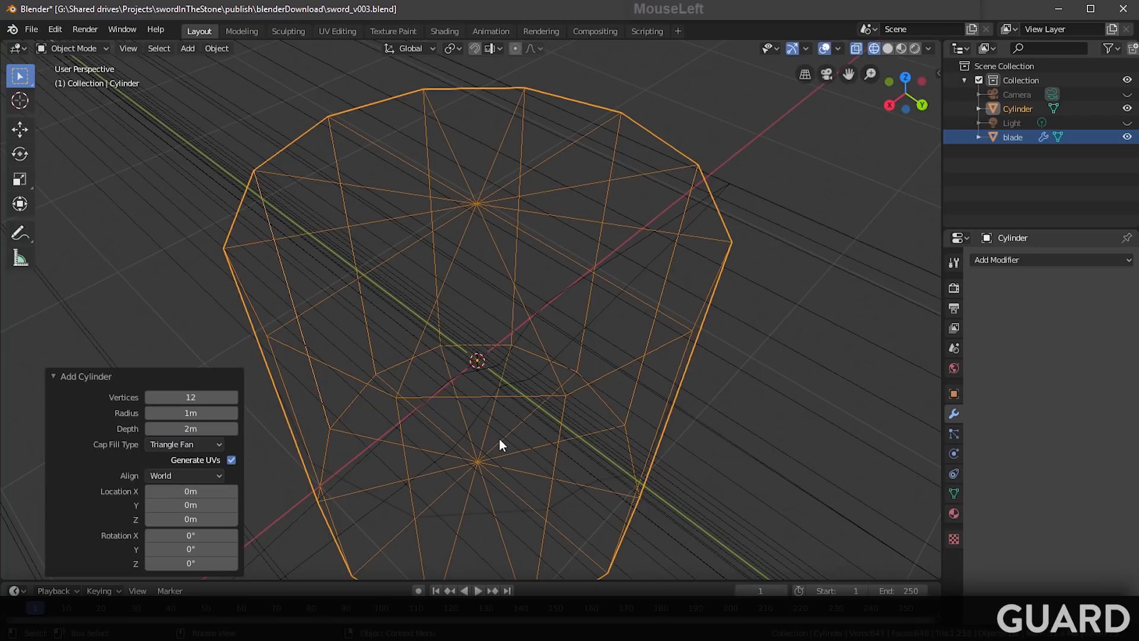
# Step: Place the cylinder at the blade's base with Location Y 44.8 m and rotate it 90° about X
pyautogui.moveTo(499, 439); pyautogui.dragTo(604, 427, button='middle')
pyautogui.scroll(-17, 560, 404)
pyautogui.keyDown('shift'); pyautogui.moveTo(604, 427); pyautogui.dragTo(569, 410, button='middle'); pyautogui.keyUp('shift')
pyautogui.click(953, 394)
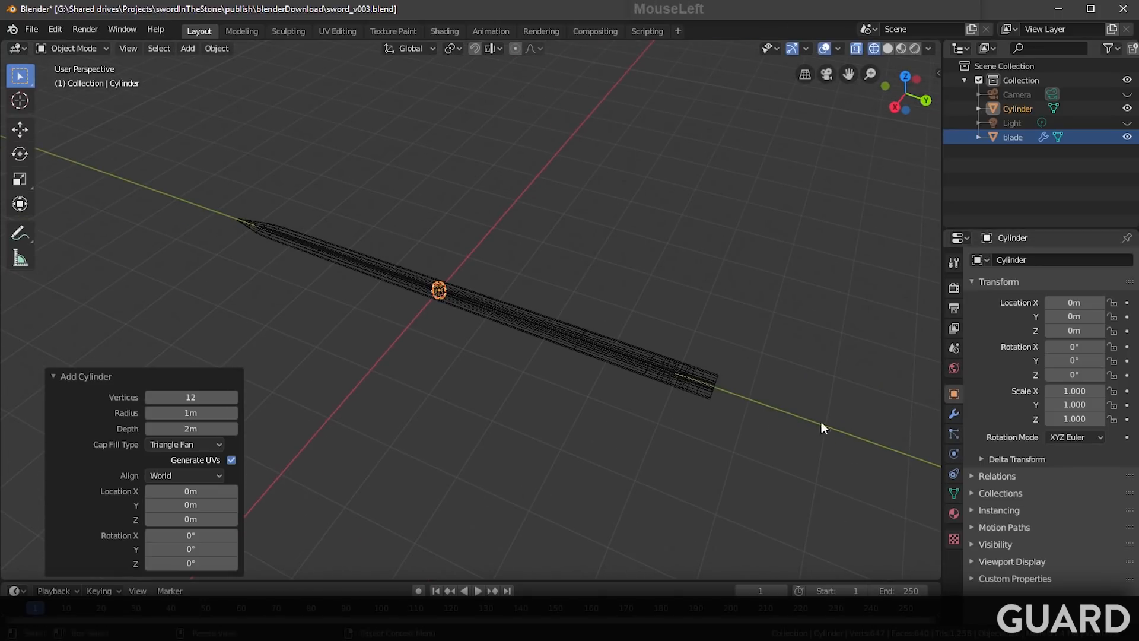
pyautogui.keyDown('shift'); pyautogui.moveTo(821, 421); pyautogui.dragTo(704, 417, button='middle'); pyautogui.keyUp('shift')
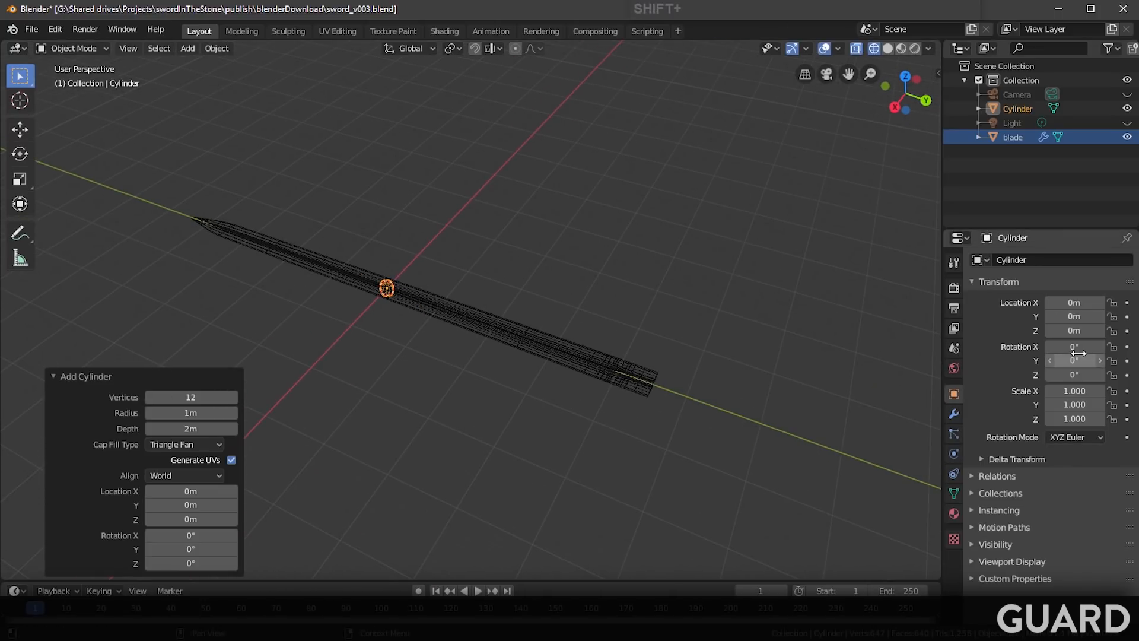
pyautogui.click(1070, 317)
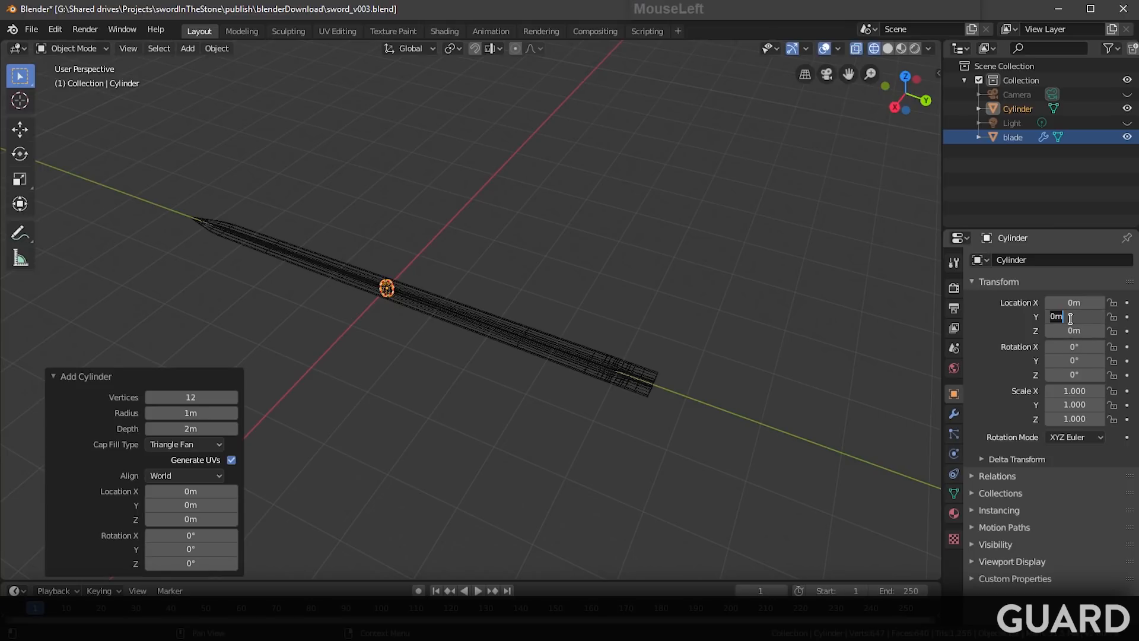
pyautogui.write('47.8')
pyautogui.press('Tab')
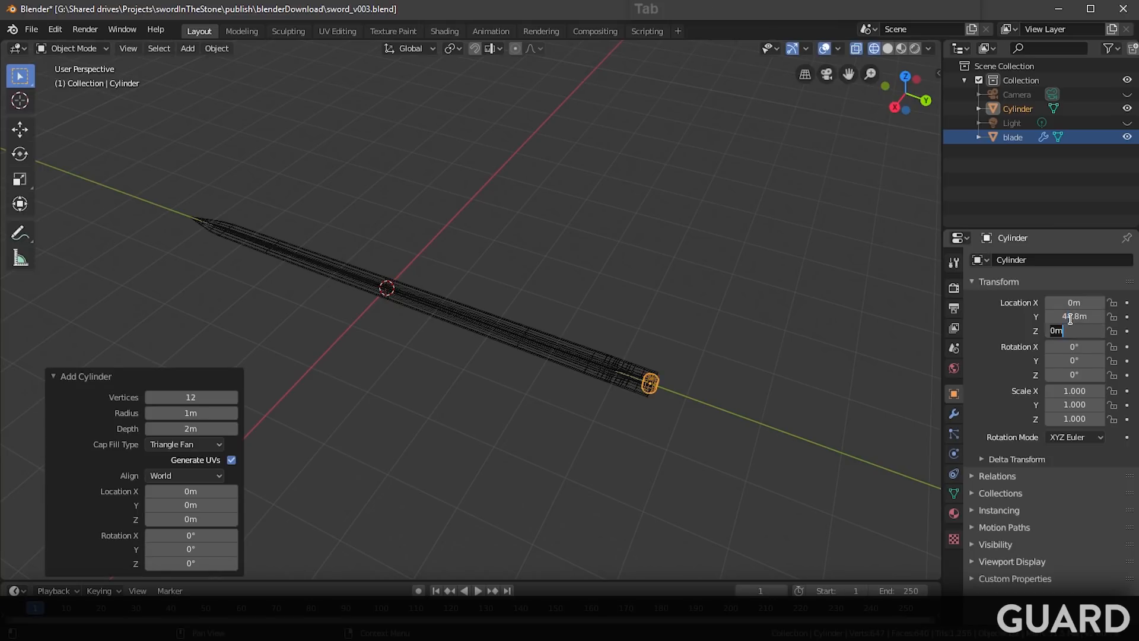
pyautogui.press('Return')
pyautogui.click(1082, 346)
pyautogui.write('90')
pyautogui.press('Return')
# Step: Scale the cylinder to 2.2 in X and 1.2 in Y, and save the file
pyautogui.click(1082, 392)
pyautogui.write('1.0')
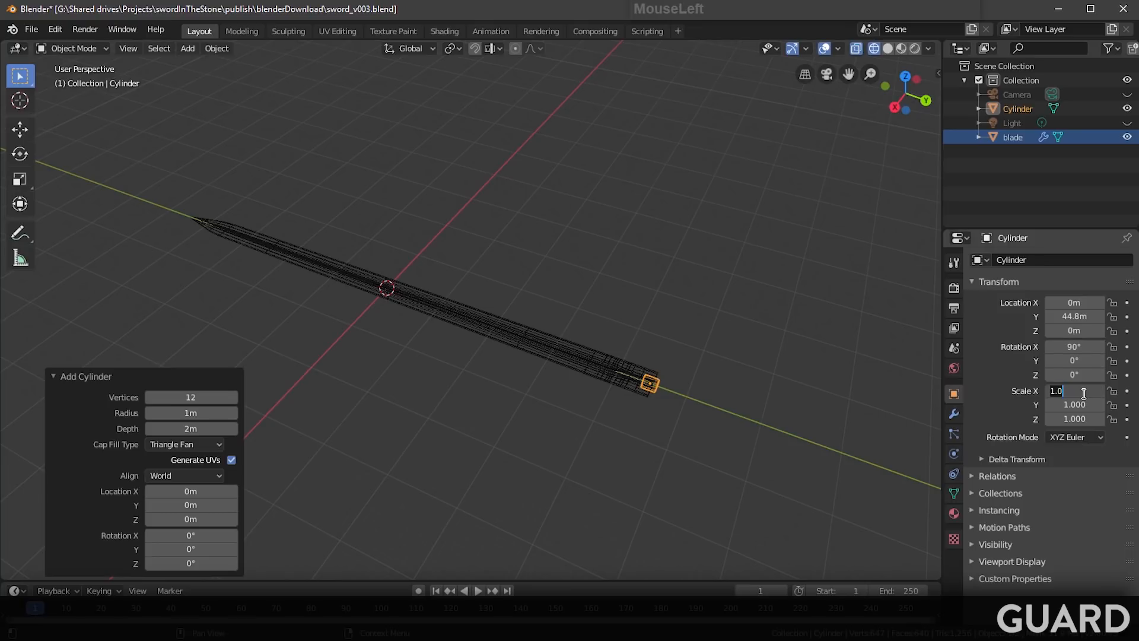
pyautogui.write('.2')
pyautogui.press('Tab')
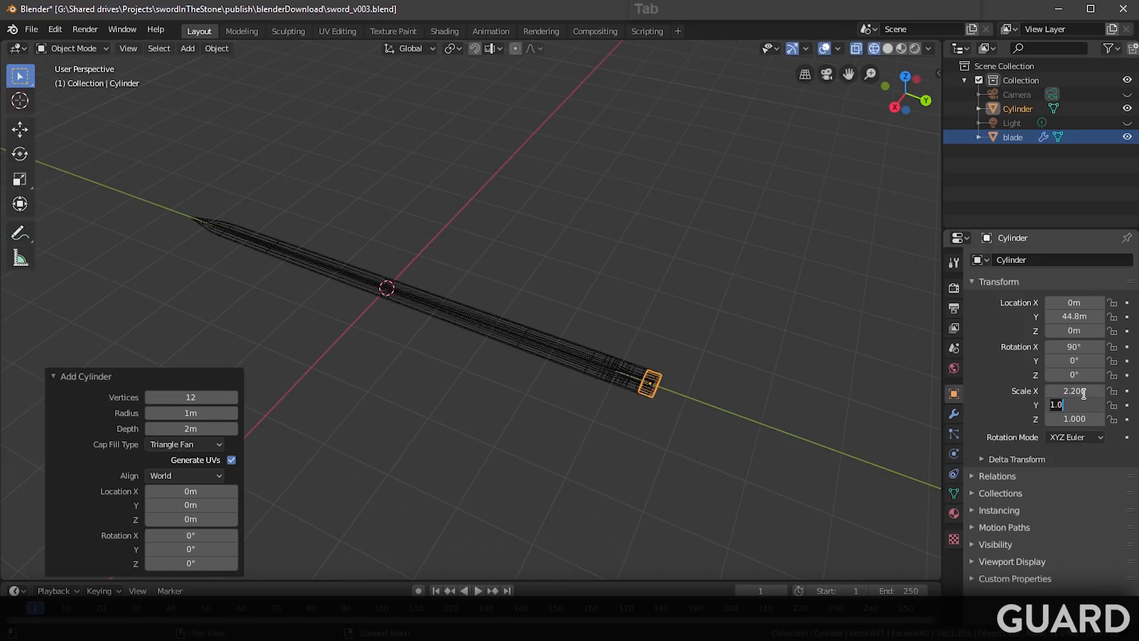
pyautogui.write('1.2')
pyautogui.press('Return')
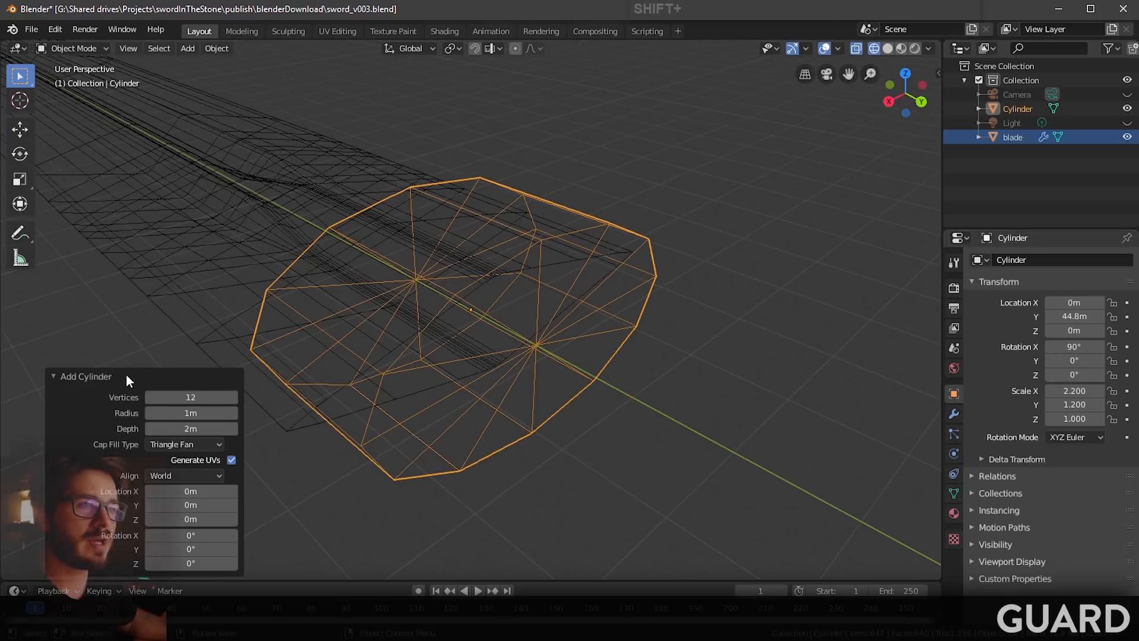
pyautogui.click(126, 373)
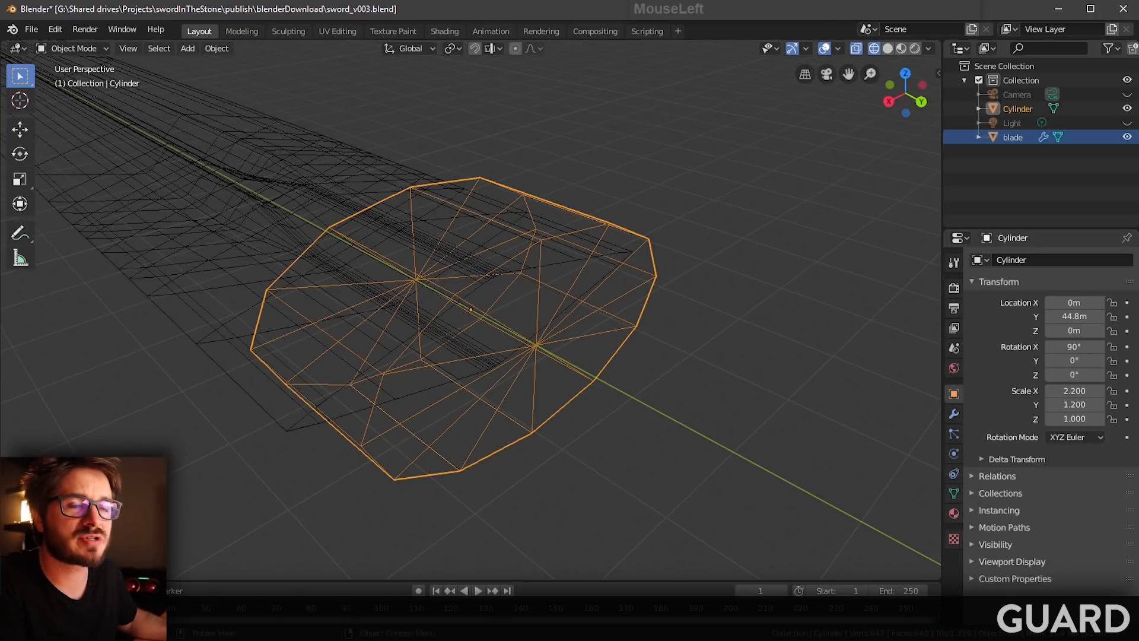
pyautogui.hotkey('ctrl', 's')
# Step: Enter Edit Mode on the cylinder, deselect all of its geometry with the selection tool and switch to face selection
pyautogui.moveTo(399, 457); pyautogui.dragTo(413, 439, button='middle')
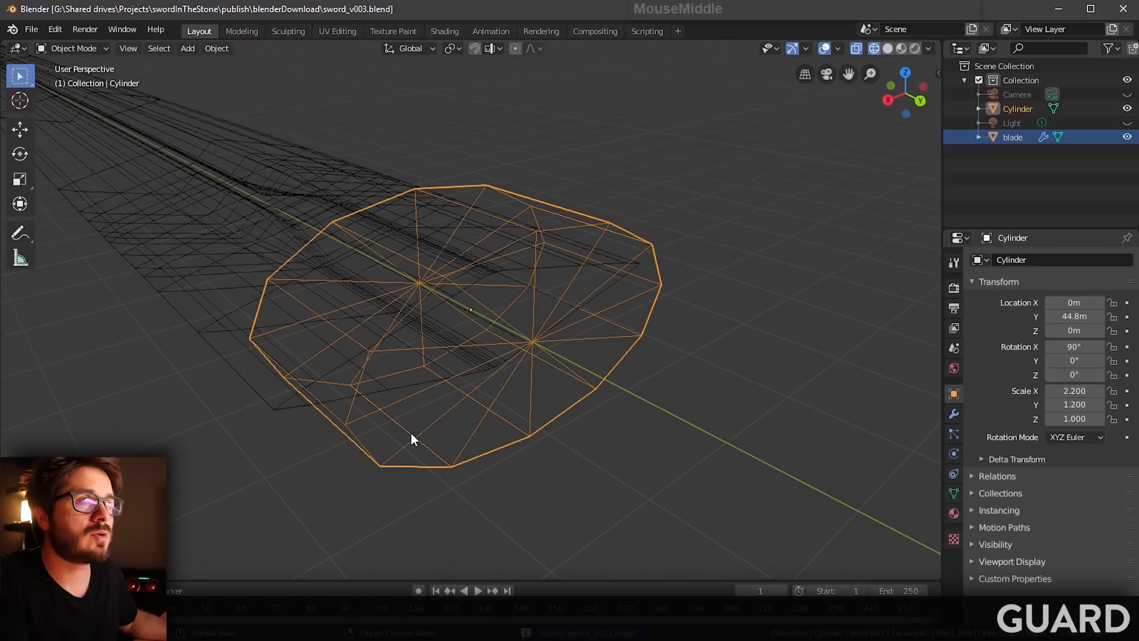
pyautogui.press('Tab')
pyautogui.moveTo(485, 421)
pyautogui.keyDown('shift'); pyautogui.mouseDown(button='middle')
pyautogui.moveTo(478, 402)
pyautogui.moveTo(501, 435)
pyautogui.mouseUp(button='middle'); pyautogui.keyUp('shift')
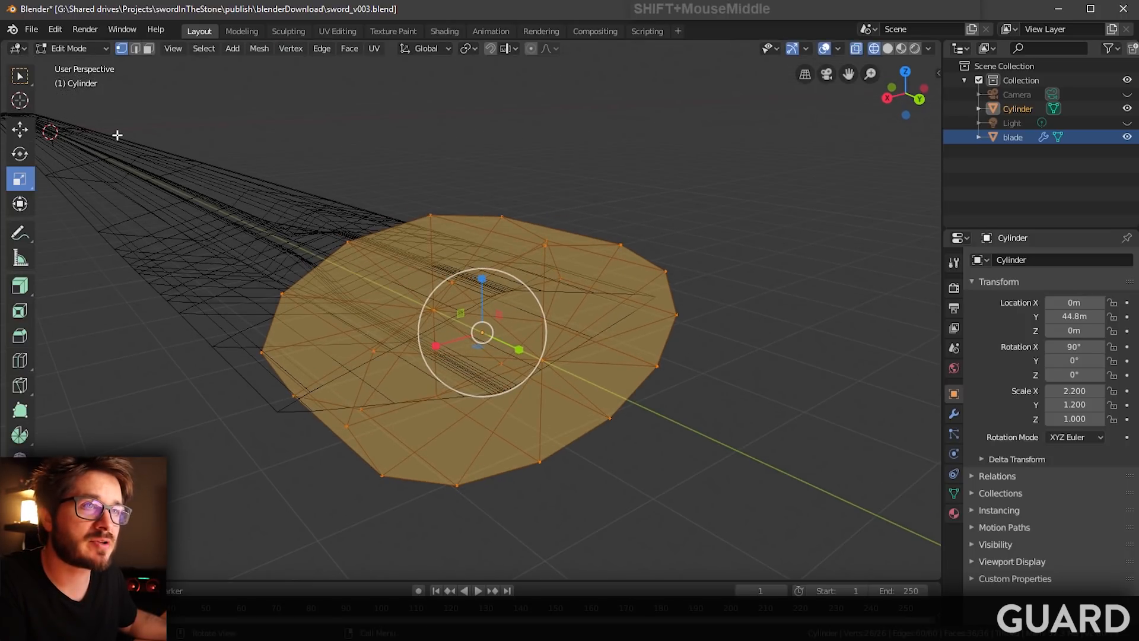
pyautogui.click(22, 79)
pyautogui.click(801, 270)
pyautogui.moveTo(678, 461); pyautogui.dragTo(493, 381, button='middle')
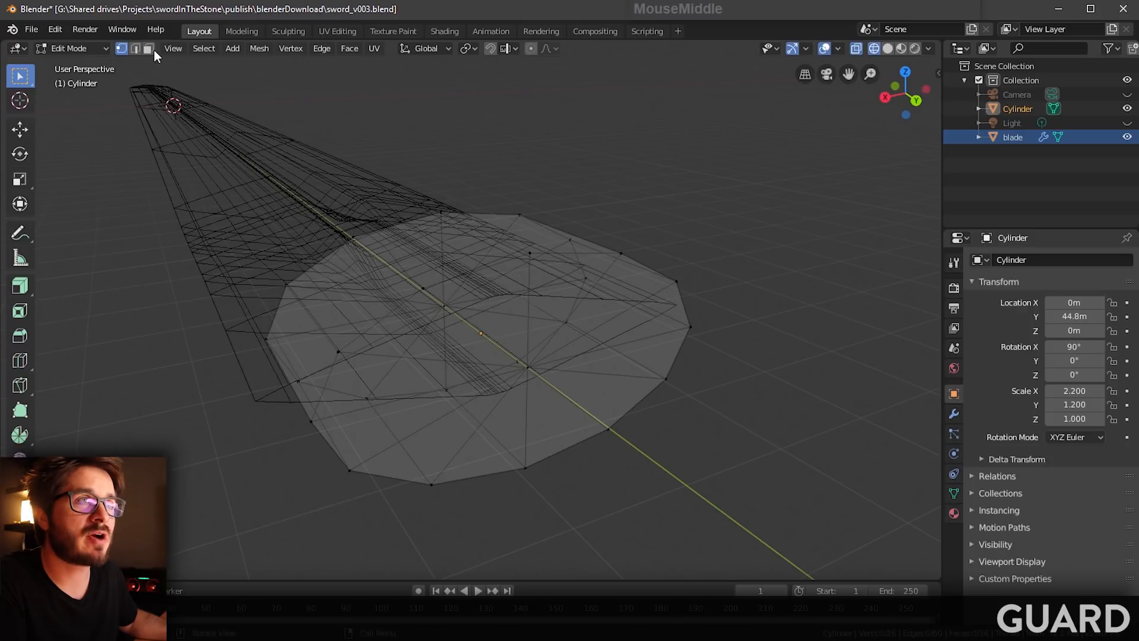
pyautogui.press('3')
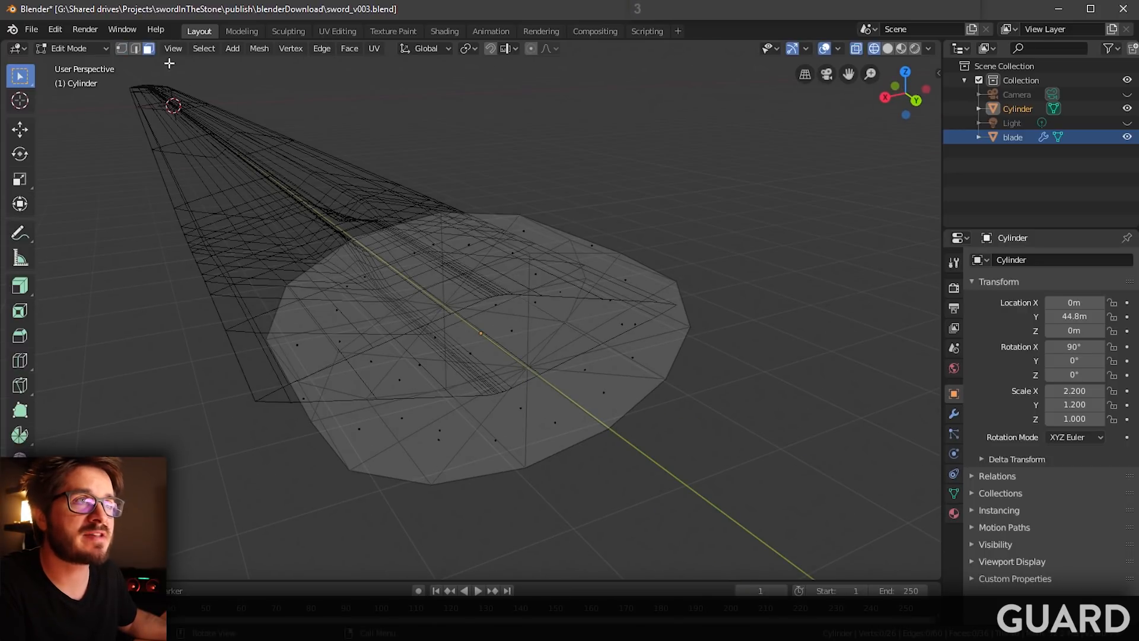
# Step: Try selecting individual cap and side faces of the cylinder in wireframe view, and clear the selection
pyautogui.click(512, 325)
pyautogui.moveTo(590, 340)
pyautogui.mouseDown(button='middle')
pyautogui.moveTo(518, 339)
pyautogui.moveTo(585, 325)
pyautogui.mouseUp(button='middle')
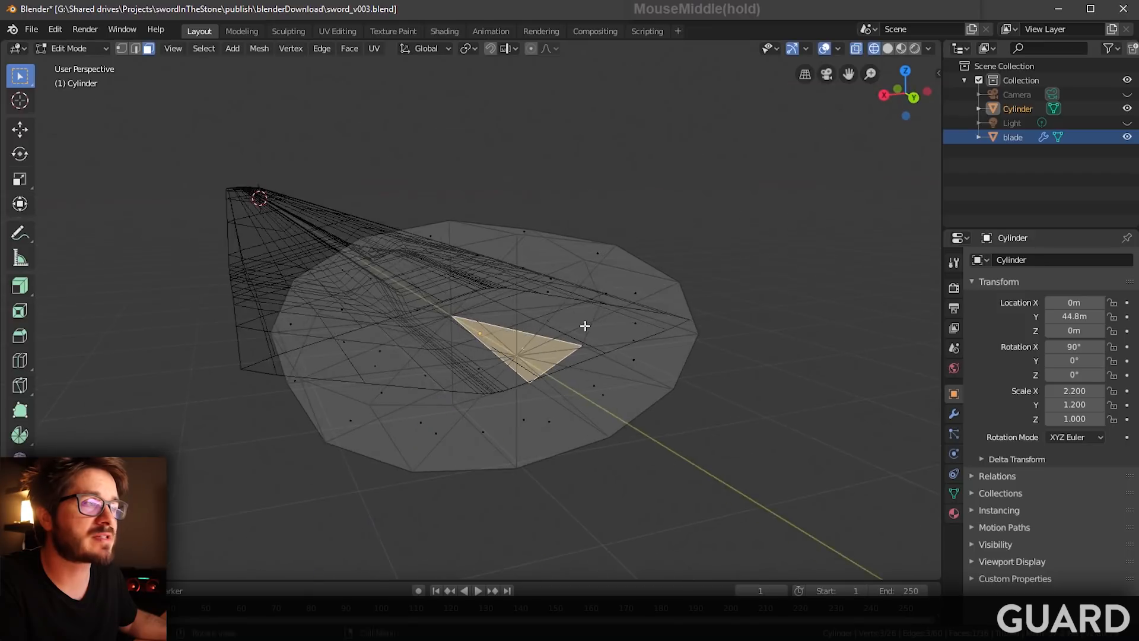
pyautogui.moveTo(585, 325); pyautogui.dragTo(576, 329, button='middle')
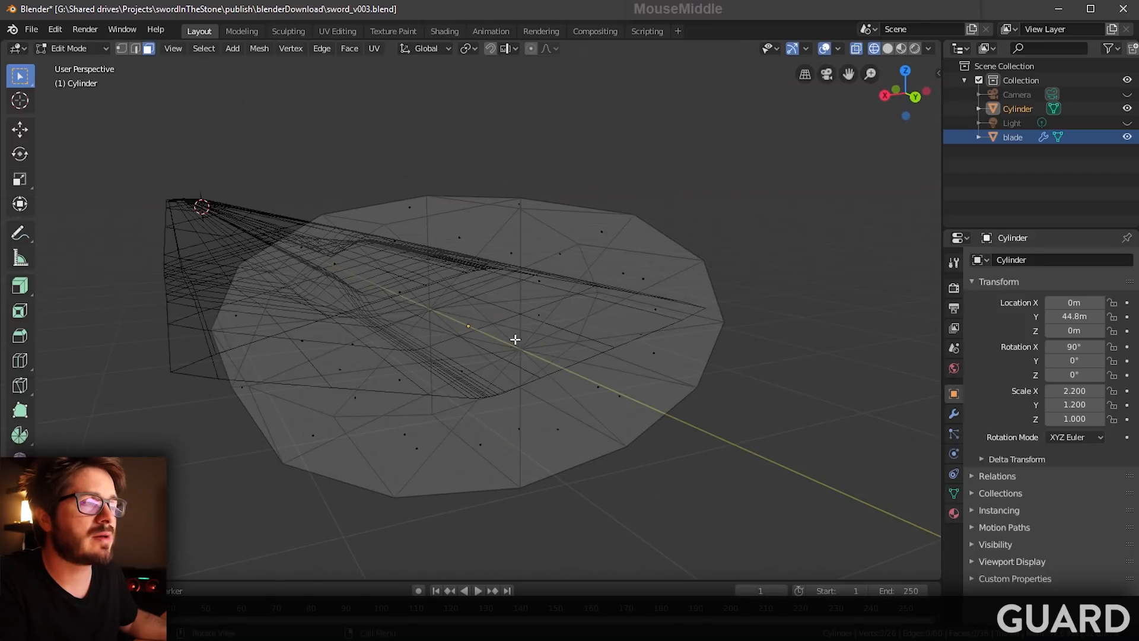
pyautogui.click(496, 281)
pyautogui.click(561, 293)
pyautogui.click(629, 322)
pyautogui.moveTo(576, 403); pyautogui.dragTo(532, 402, button='middle')
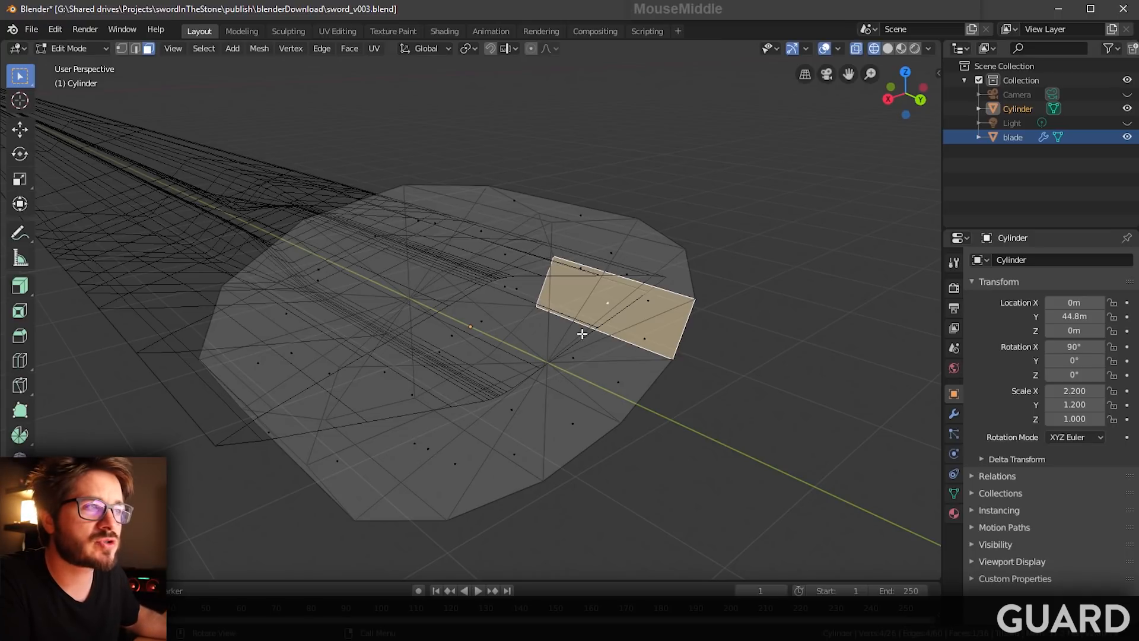
pyautogui.moveTo(582, 333); pyautogui.dragTo(530, 319, button='middle')
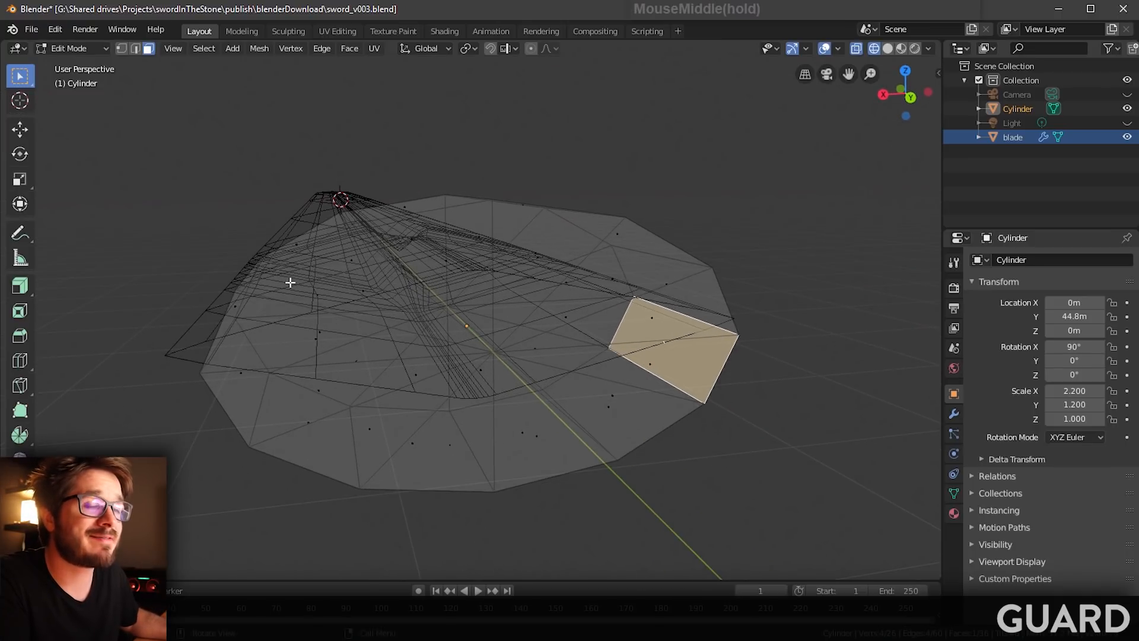
pyautogui.moveTo(437, 340); pyautogui.dragTo(460, 340, button='middle')
pyautogui.click(552, 369)
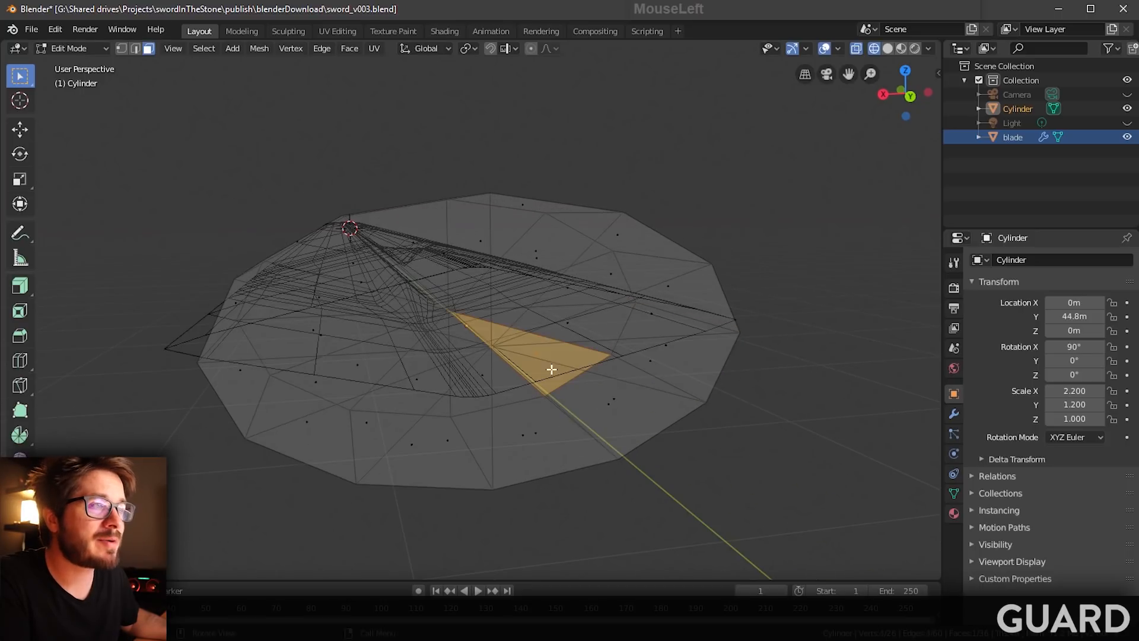
pyautogui.moveTo(468, 301); pyautogui.dragTo(522, 358)
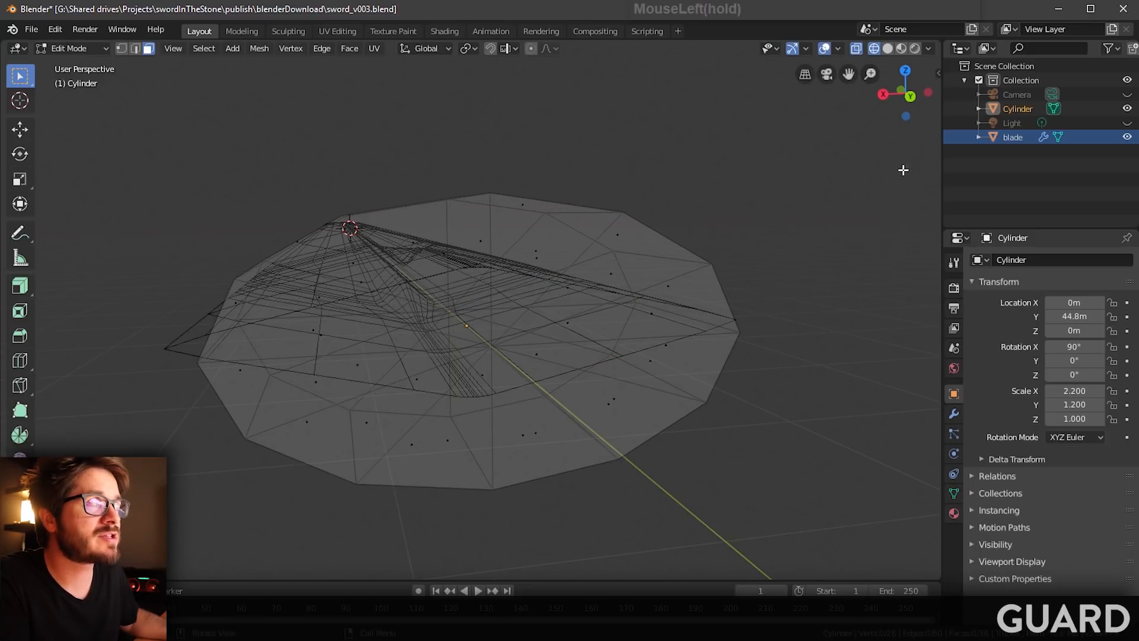
# Step: Display the model in solid shading with X-ray turned off
pyautogui.click(887, 48)
pyautogui.moveTo(508, 323); pyautogui.dragTo(667, 281, button='middle')
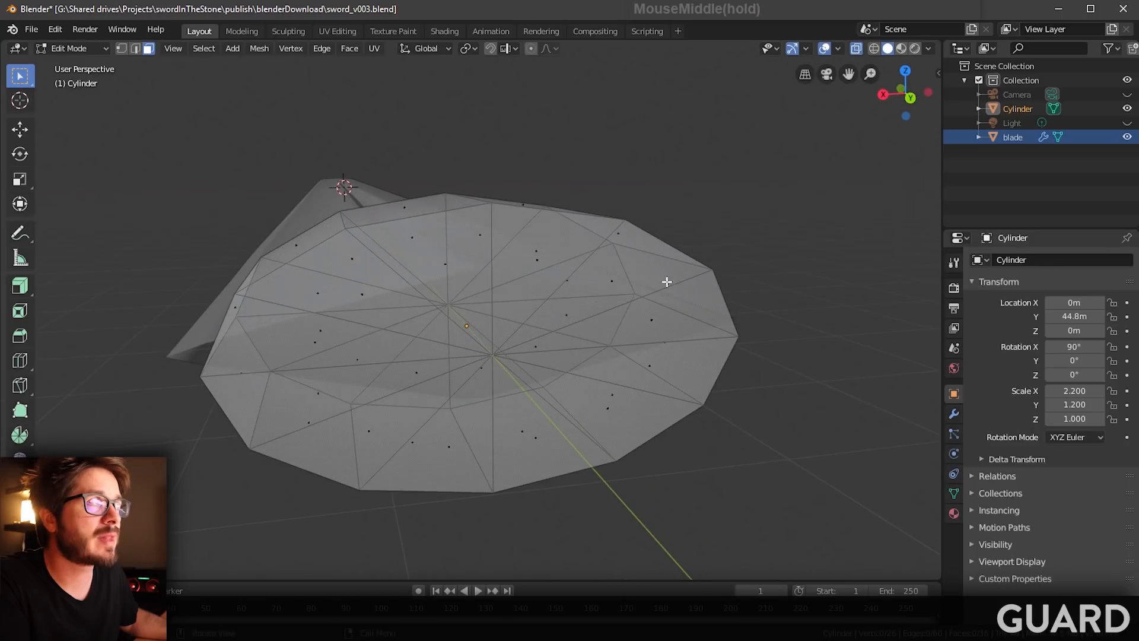
pyautogui.click(857, 51)
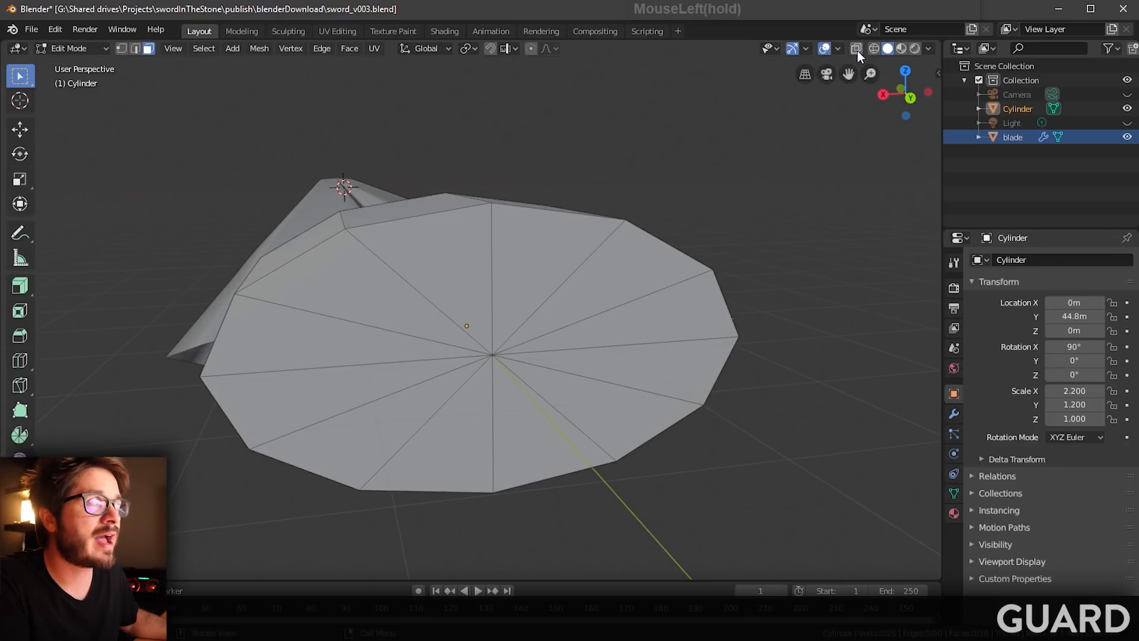
# Step: Select all triangular faces of the cylinder cap that faces away from the blade
pyautogui.click(512, 270)
pyautogui.keyDown('shift'); pyautogui.click(425, 294); pyautogui.keyUp('shift')
pyautogui.moveTo(512, 313); pyautogui.dragTo(509, 294, button='middle')
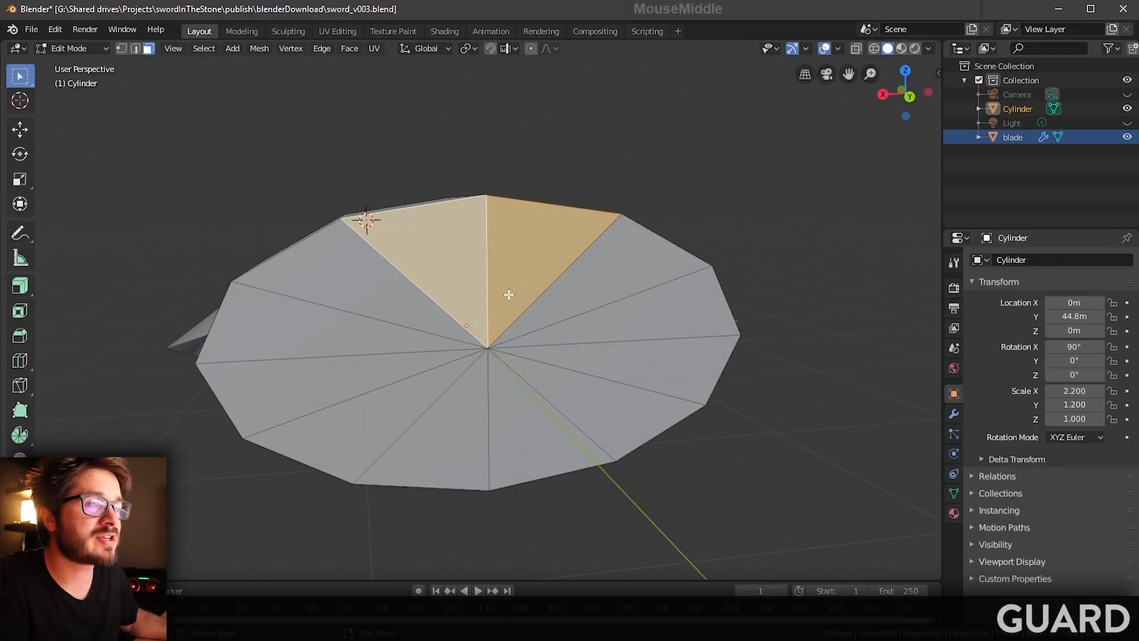
pyautogui.press('a')
pyautogui.moveTo(511, 356); pyautogui.dragTo(519, 366, button='middle')
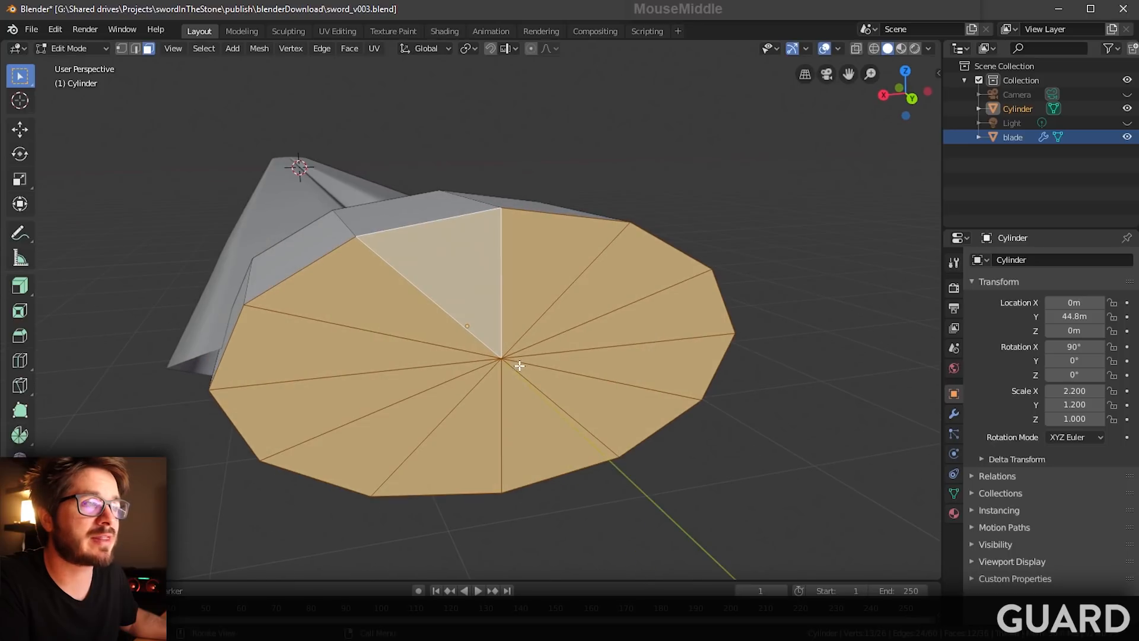
# Step: Hide the blade and add all faces of the cylinder's blade-side cap to the selection
pyautogui.moveTo(404, 290); pyautogui.dragTo(586, 332, button='middle')
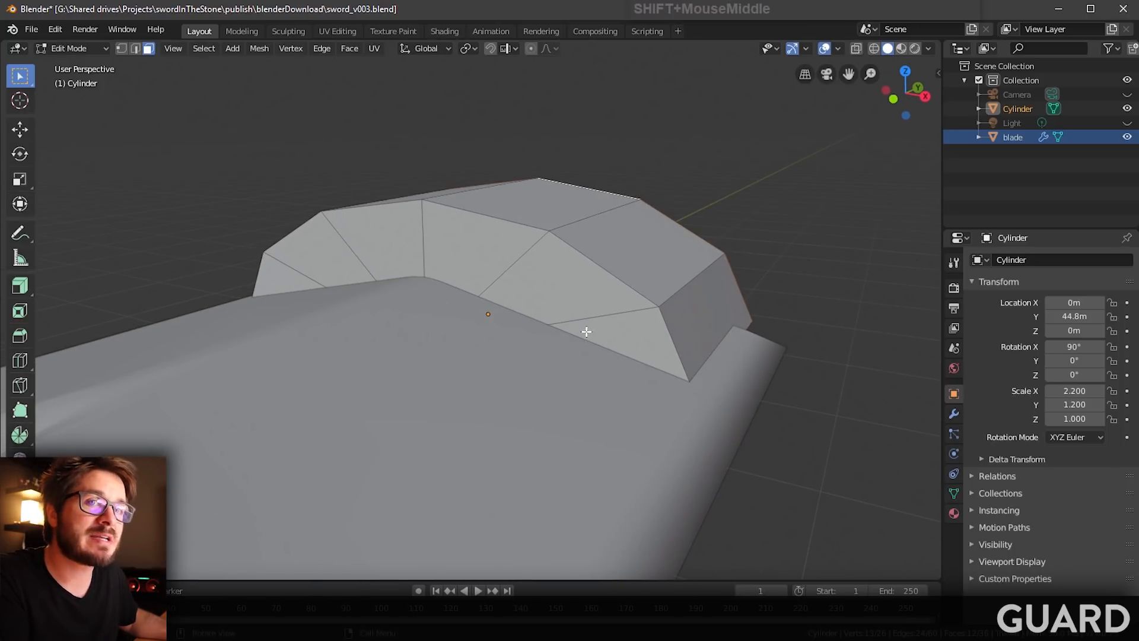
pyautogui.click(1127, 137)
pyautogui.keyDown('shift'); pyautogui.moveTo(389, 295); pyautogui.dragTo(493, 390); pyautogui.keyUp('shift')
pyautogui.moveTo(632, 367); pyautogui.dragTo(415, 357, button='middle')
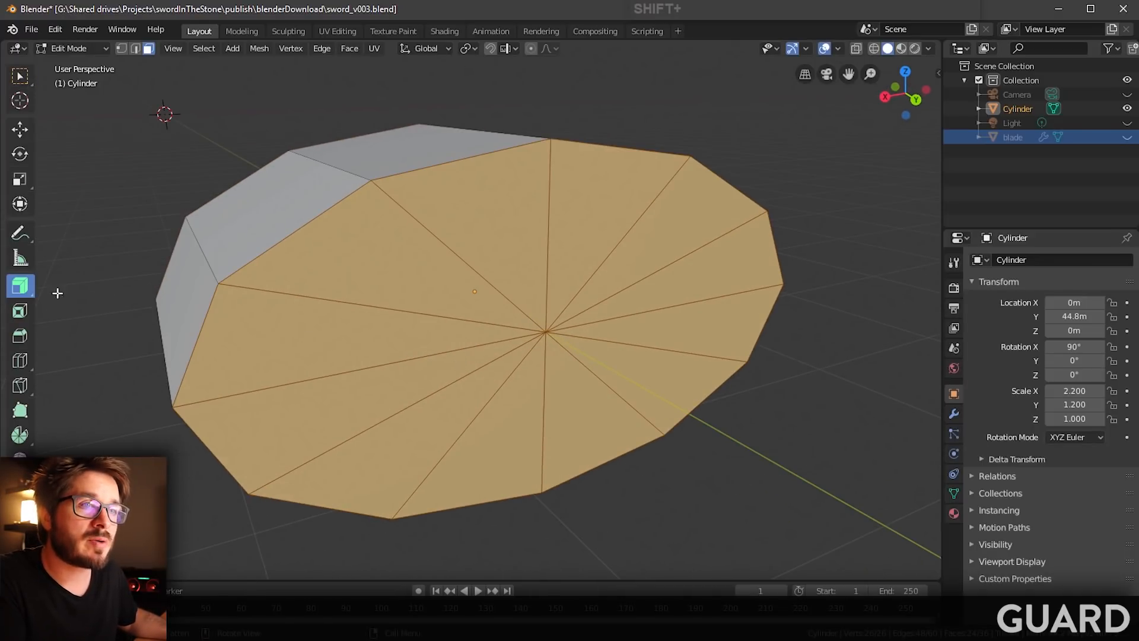
# Step: Extrude both caps in place and scale the new faces slightly inward in X and Z to form a rim
pyautogui.moveTo(21, 295); pyautogui.dragTo(116, 293)
pyautogui.moveTo(452, 291); pyautogui.dragTo(475, 212, button='middle')
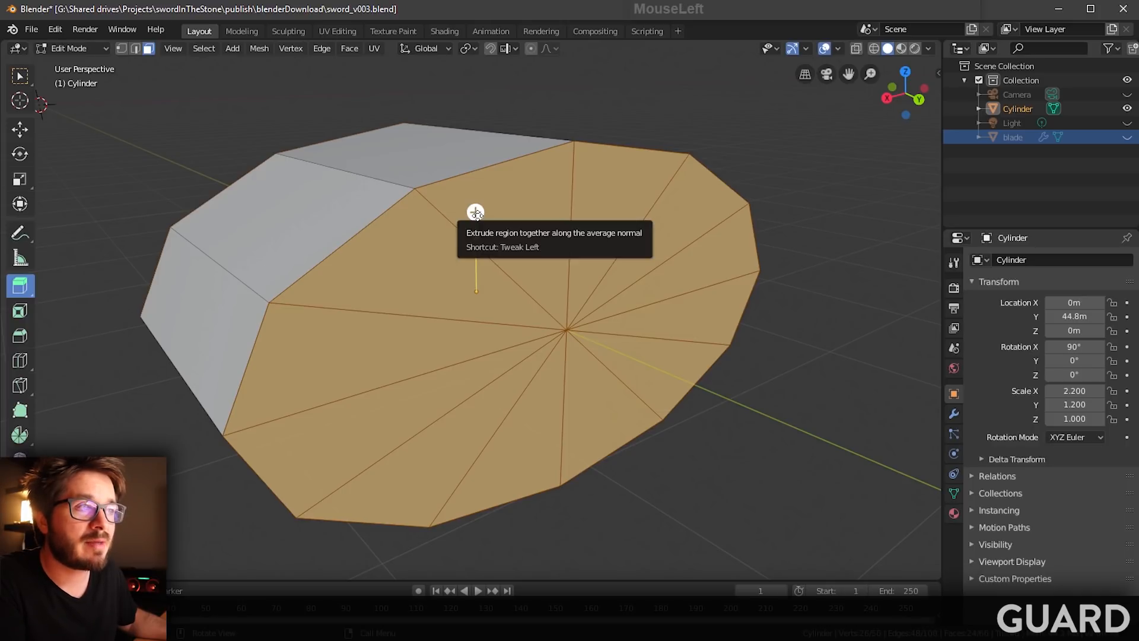
pyautogui.click(475, 212)
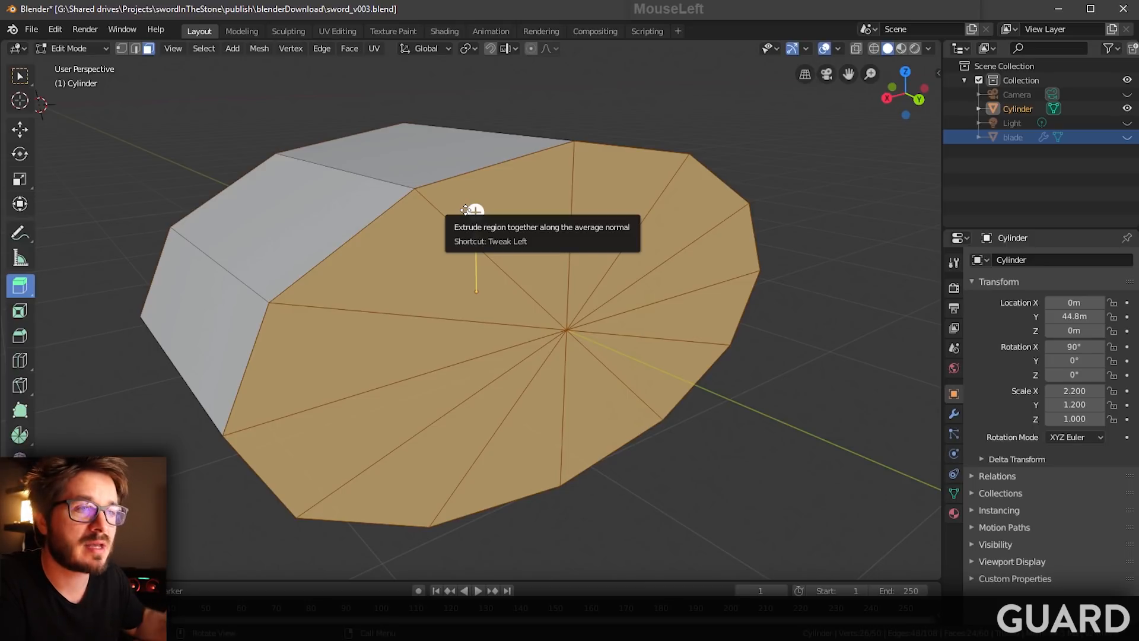
pyautogui.press('r')
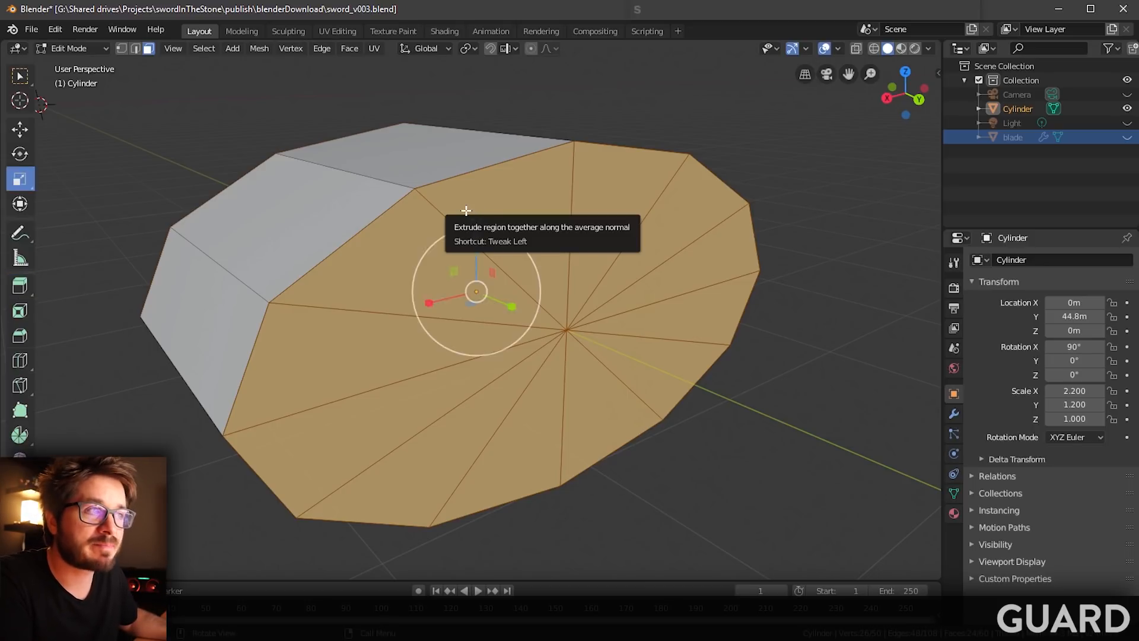
pyautogui.moveTo(431, 305); pyautogui.dragTo(435, 303)
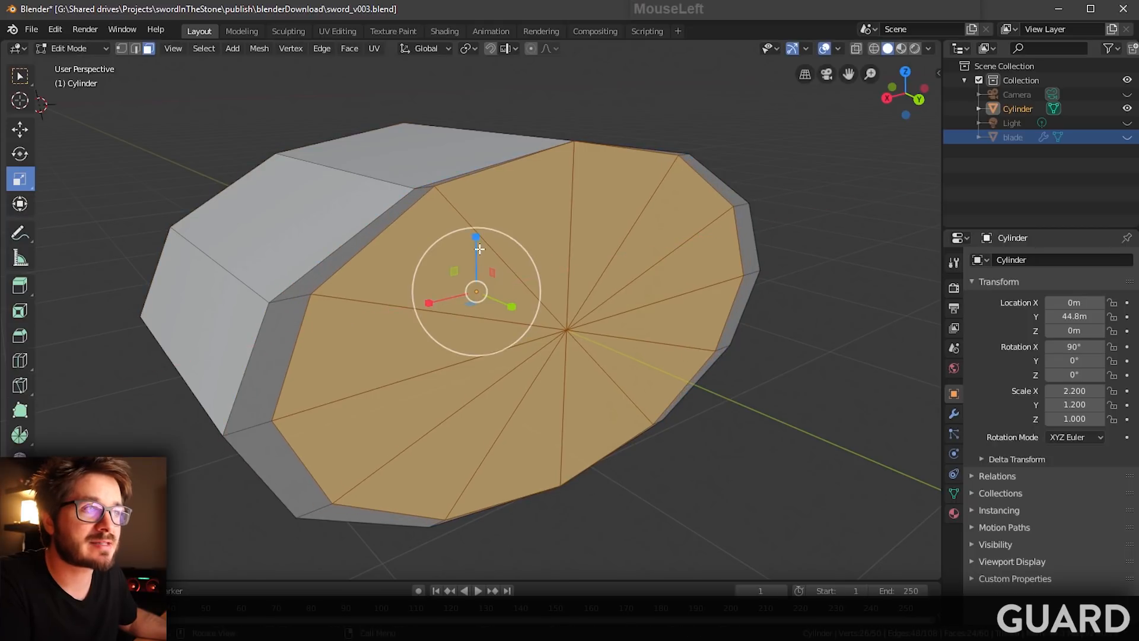
pyautogui.moveTo(476, 239); pyautogui.dragTo(478, 245)
pyautogui.moveTo(478, 246); pyautogui.dragTo(472, 300, button='middle')
pyautogui.moveTo(483, 234); pyautogui.dragTo(481, 231, button='middle')
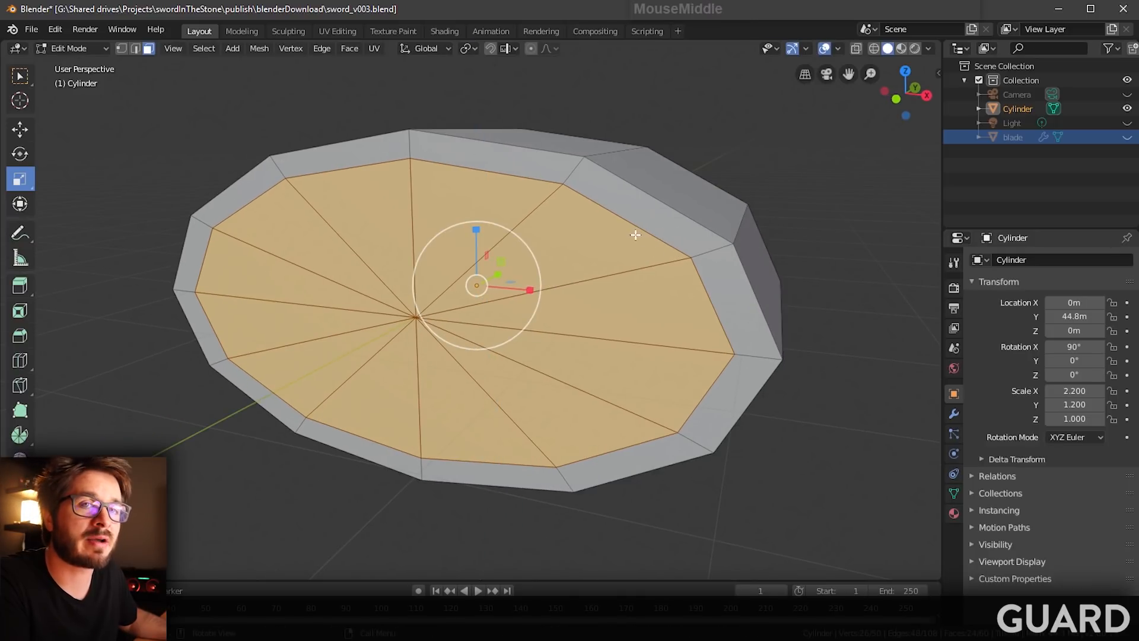
pyautogui.moveTo(630, 237); pyautogui.dragTo(599, 183, button='middle')
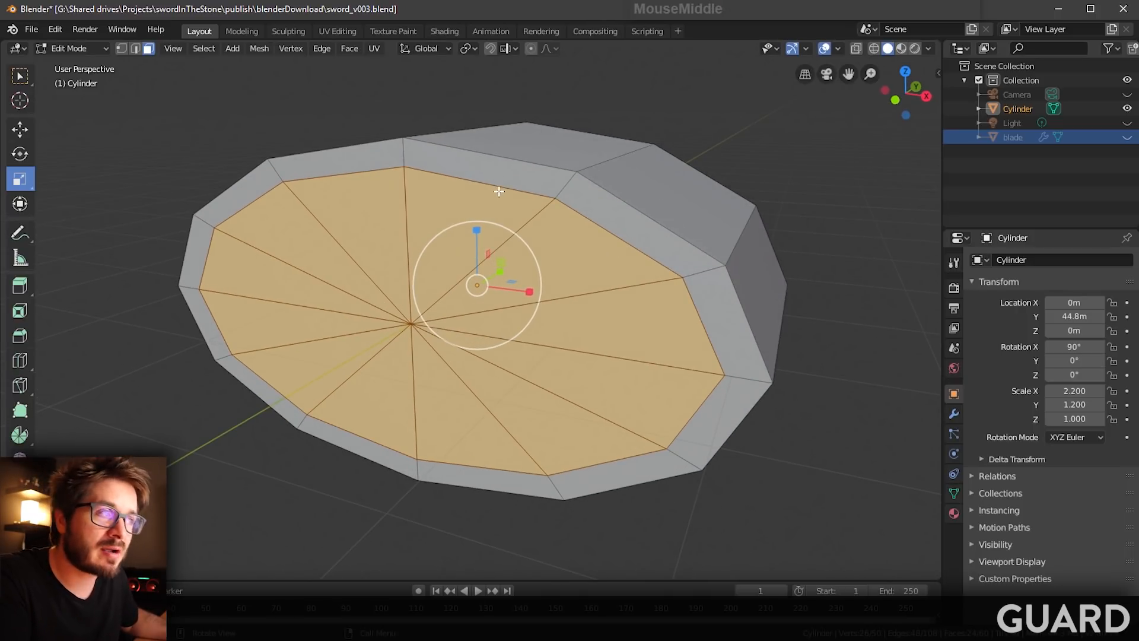
pyautogui.moveTo(664, 291); pyautogui.dragTo(398, 376, button='middle')
# Step: Turn on X-ray, select all faces on the cylinder's negative X half and delete them
pyautogui.click(27, 83)
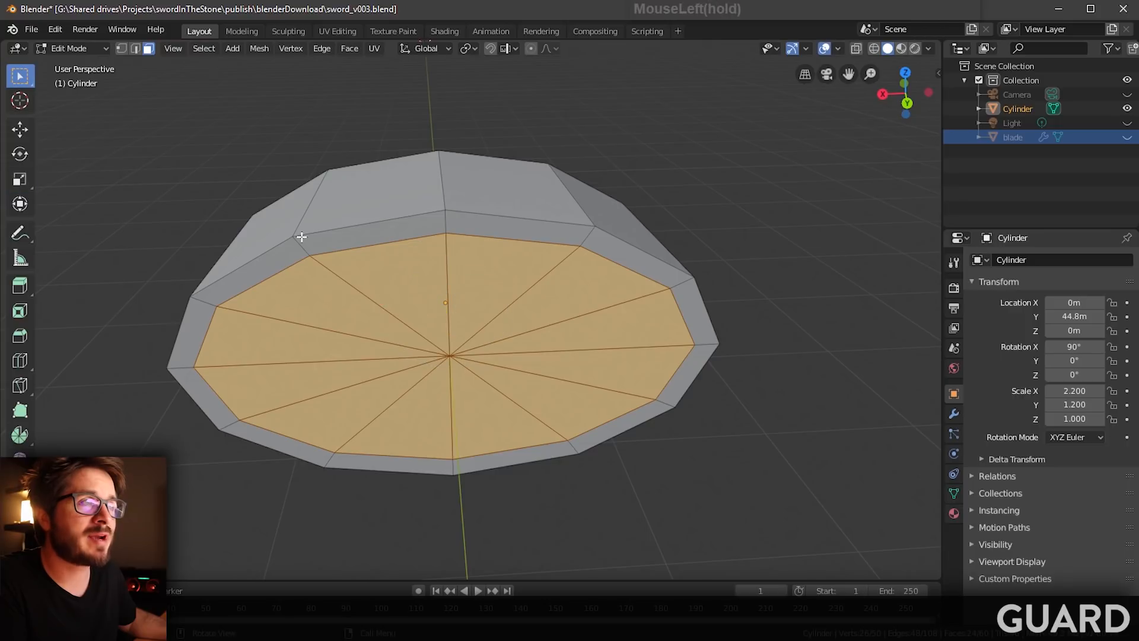
pyautogui.moveTo(300, 234); pyautogui.dragTo(532, 205, button='middle')
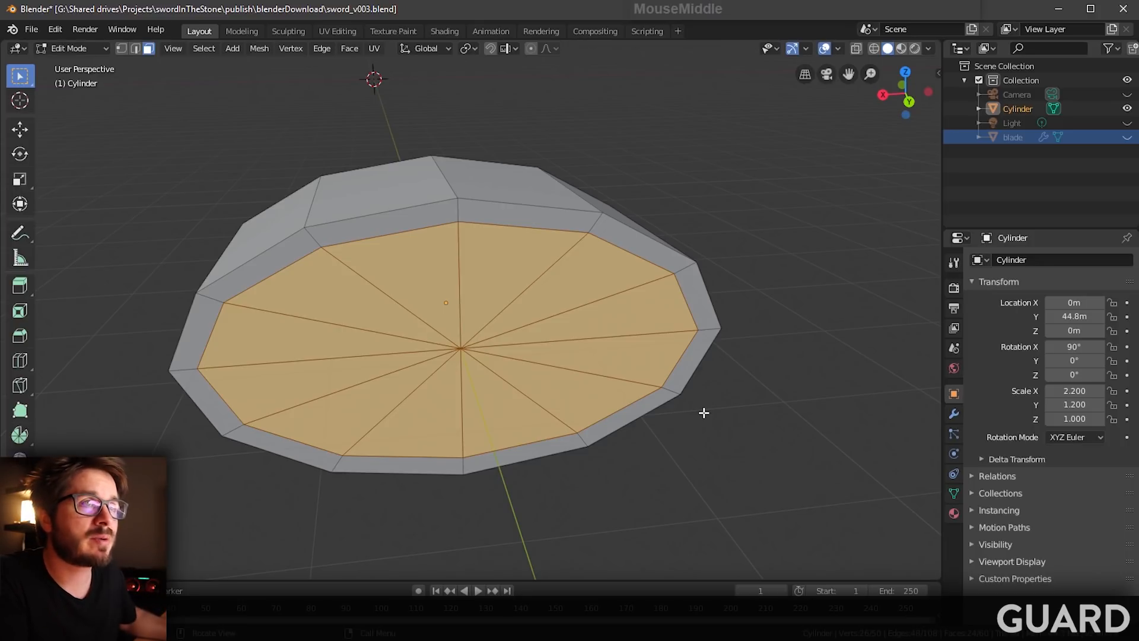
pyautogui.moveTo(702, 409); pyautogui.dragTo(619, 353, button='middle')
pyautogui.moveTo(492, 115); pyautogui.dragTo(786, 517)
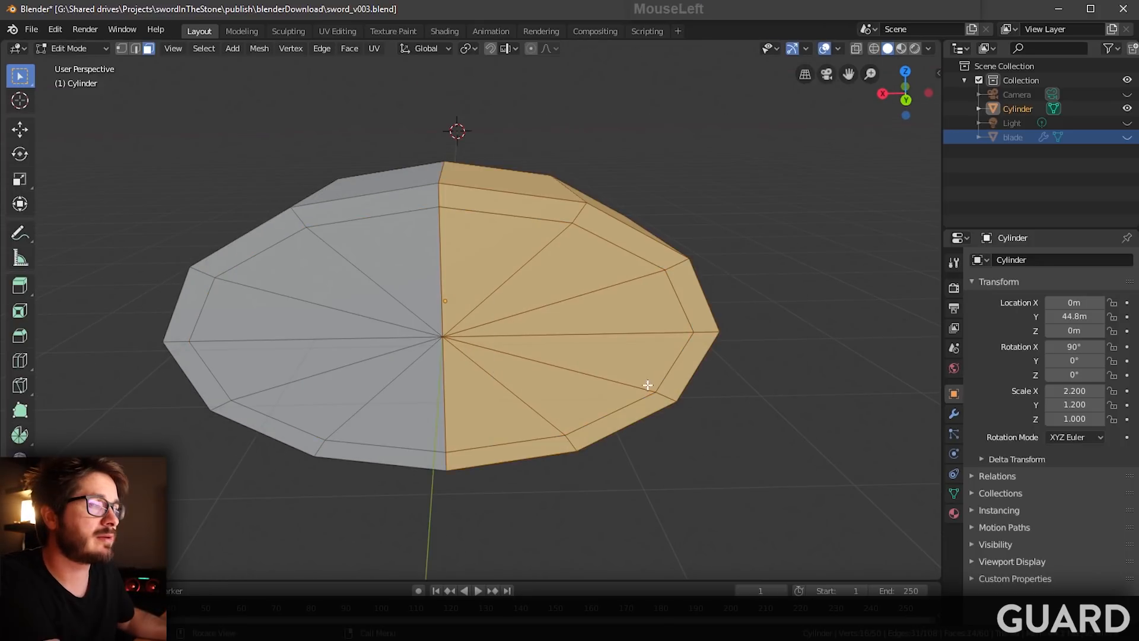
pyautogui.moveTo(648, 382); pyautogui.dragTo(666, 412, button='middle')
pyautogui.moveTo(507, 125); pyautogui.dragTo(825, 503)
pyautogui.moveTo(825, 503); pyautogui.dragTo(863, 123, button='middle')
pyautogui.click(855, 51)
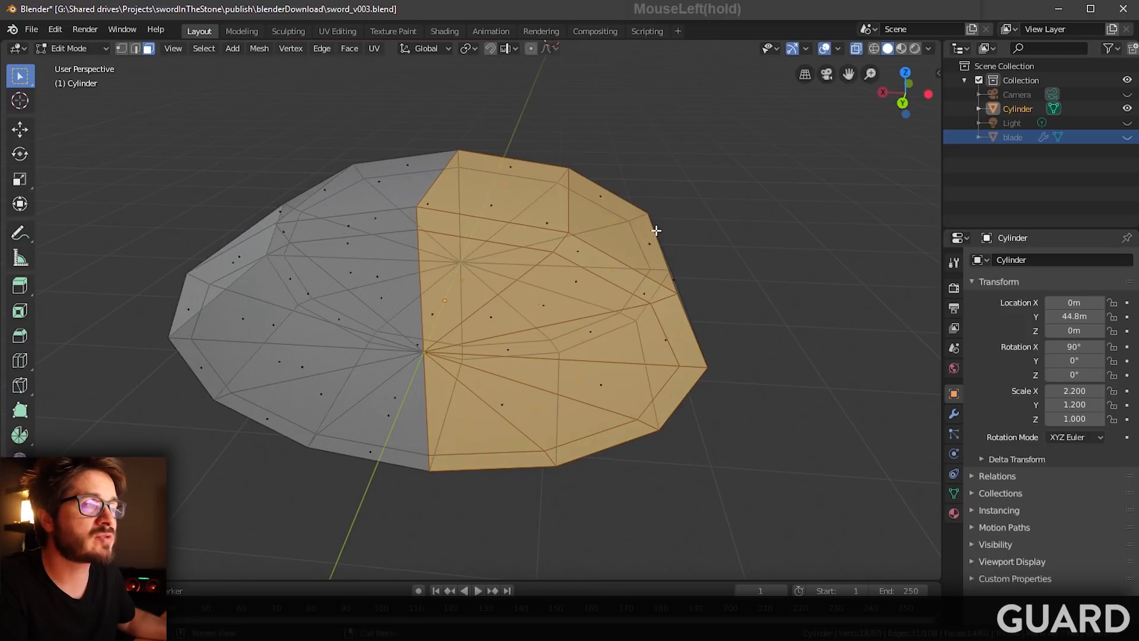
pyautogui.moveTo(656, 230); pyautogui.dragTo(519, 135, button='middle')
pyautogui.moveTo(459, 96); pyautogui.dragTo(882, 553)
pyautogui.press('x')
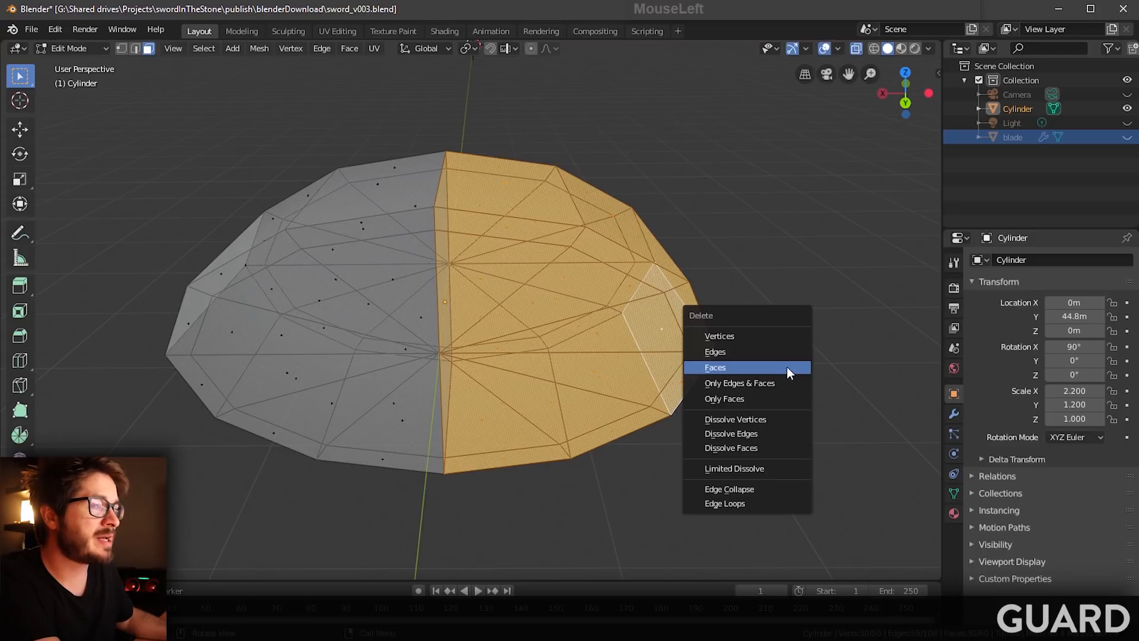
pyautogui.click(752, 367)
# Step: Add a Mirror modifier on the X axis to the remaining half of the cylinder
pyautogui.keyDown('shift'); pyautogui.moveTo(752, 364); pyautogui.dragTo(874, 391, button='middle'); pyautogui.keyUp('shift')
pyautogui.click(954, 414)
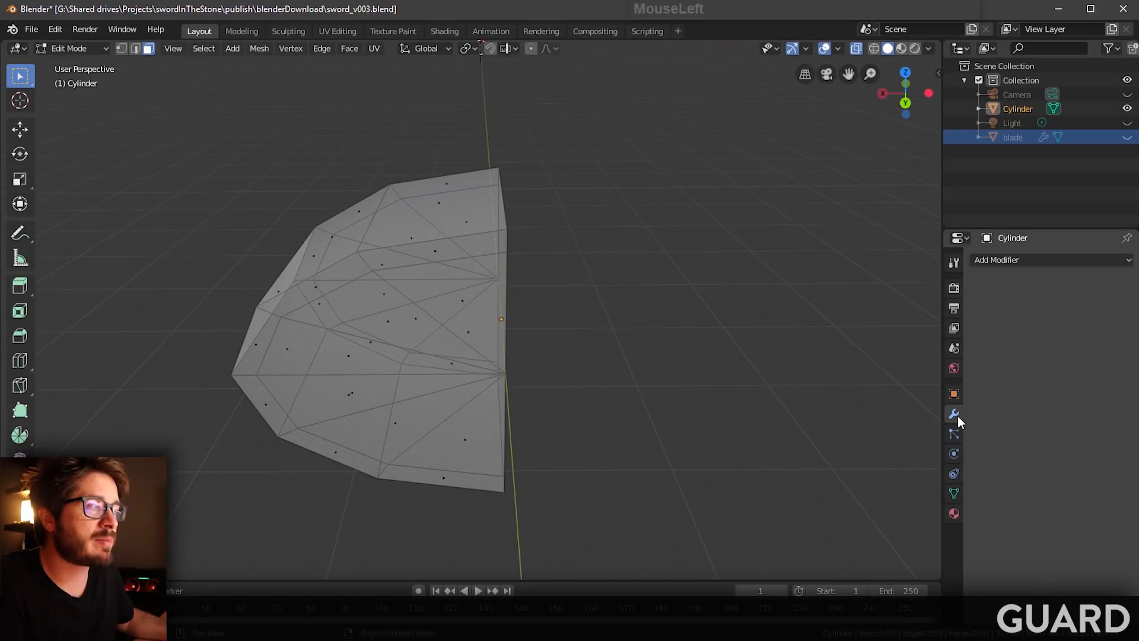
pyautogui.click(1015, 261)
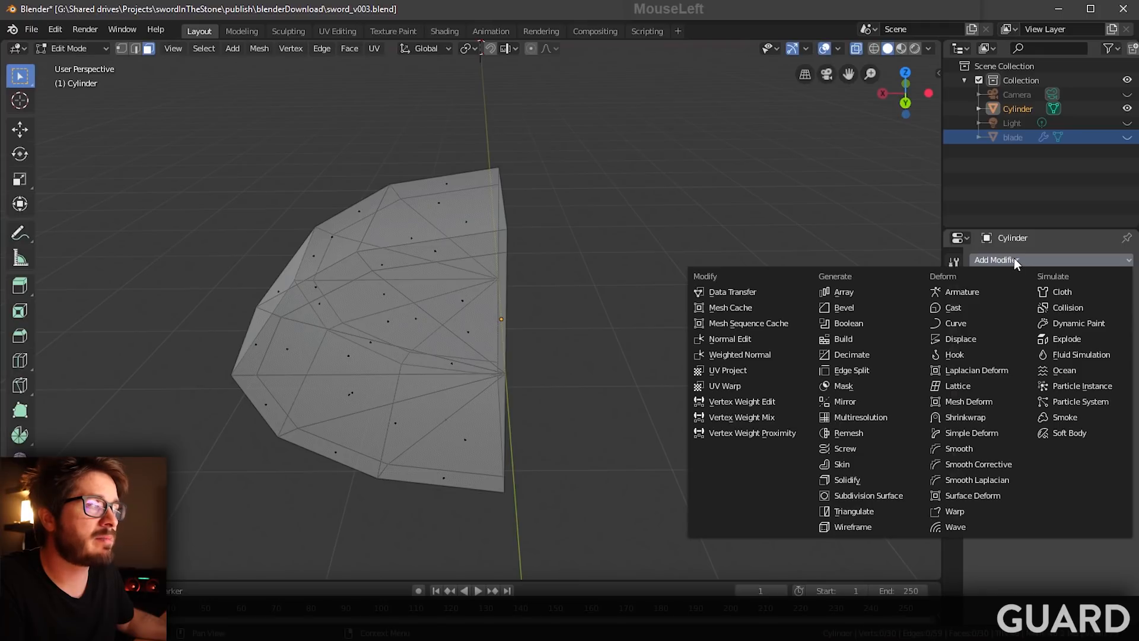
pyautogui.click(868, 399)
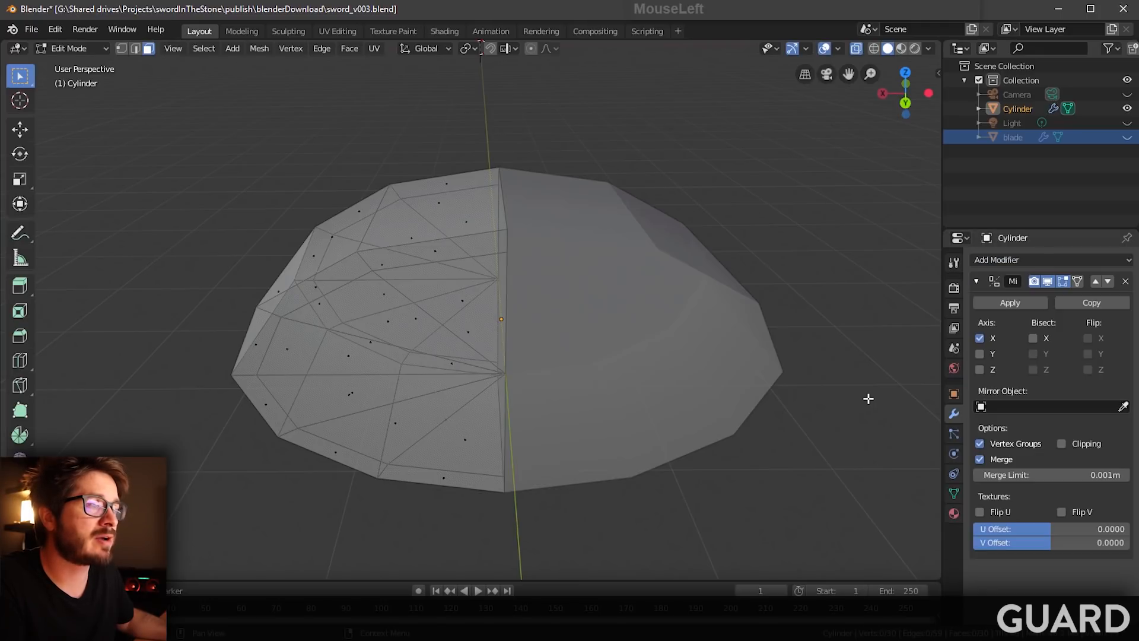
pyautogui.moveTo(596, 369); pyautogui.dragTo(411, 278, button='middle')
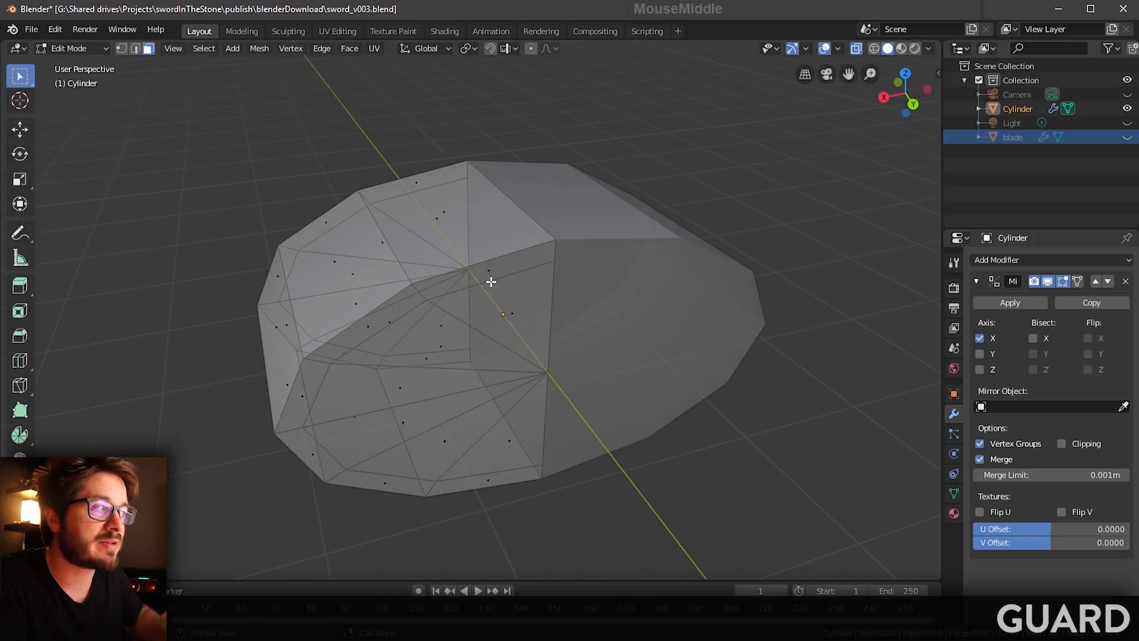
# Step: Select the two outermost side faces at the positive X end and extrude them outward into a long guard arm
pyautogui.keyDown('shift'); pyautogui.moveTo(515, 300); pyautogui.dragTo(170, 296, button='middle'); pyautogui.keyUp('shift')
pyautogui.click(360, 309)
pyautogui.keyDown('shift'); pyautogui.click(378, 363); pyautogui.keyUp('shift')
pyautogui.moveTo(23, 289); pyautogui.dragTo(107, 300)
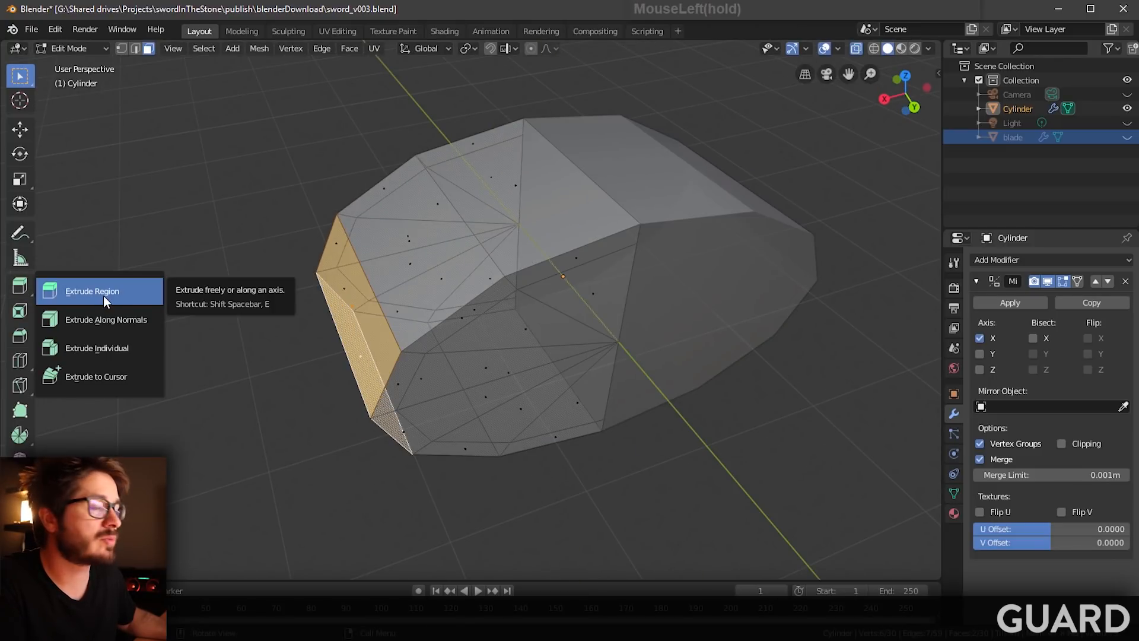
pyautogui.moveTo(103, 295); pyautogui.dragTo(103, 296)
pyautogui.moveTo(140, 297); pyautogui.dragTo(364, 353, button='middle')
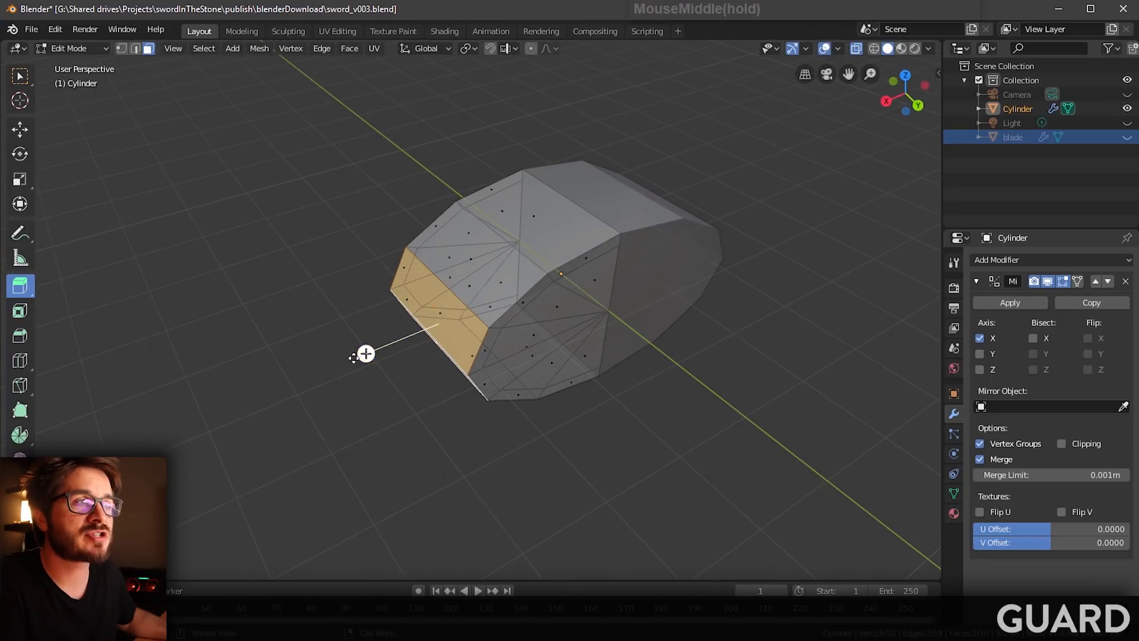
pyautogui.moveTo(363, 353); pyautogui.dragTo(122, 424)
# Step: Narrow the guard arm's end faces in Y and flatten them by scaling to 0 in X
pyautogui.moveTo(368, 410); pyautogui.dragTo(452, 415, button='middle')
pyautogui.hotkey('shift', 'space')
pyautogui.press('s')
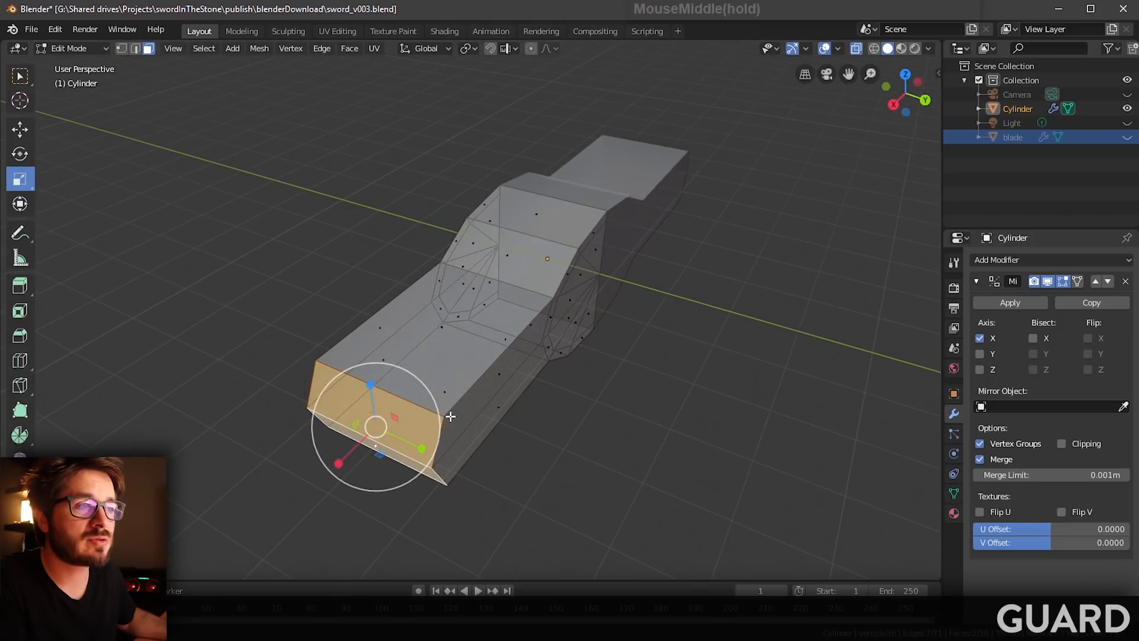
pyautogui.moveTo(424, 446); pyautogui.dragTo(400, 438)
pyautogui.keyDown('shift'); pyautogui.moveTo(437, 414); pyautogui.dragTo(455, 394, button='middle'); pyautogui.keyUp('shift')
pyautogui.scroll(1, 455, 396)
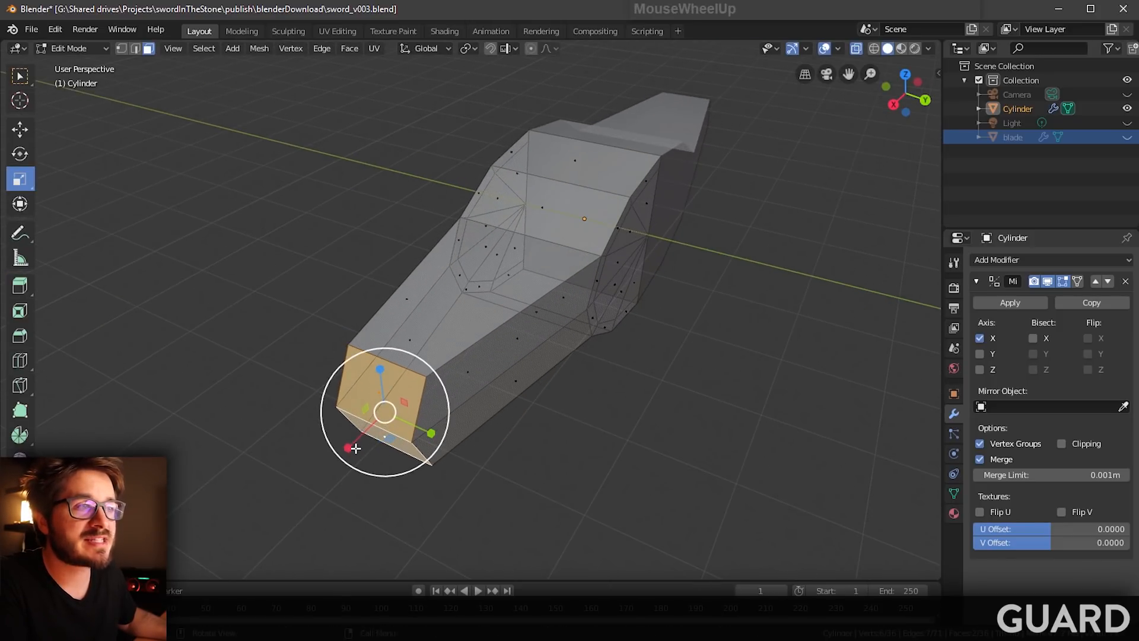
pyautogui.moveTo(350, 450); pyautogui.dragTo(365, 432)
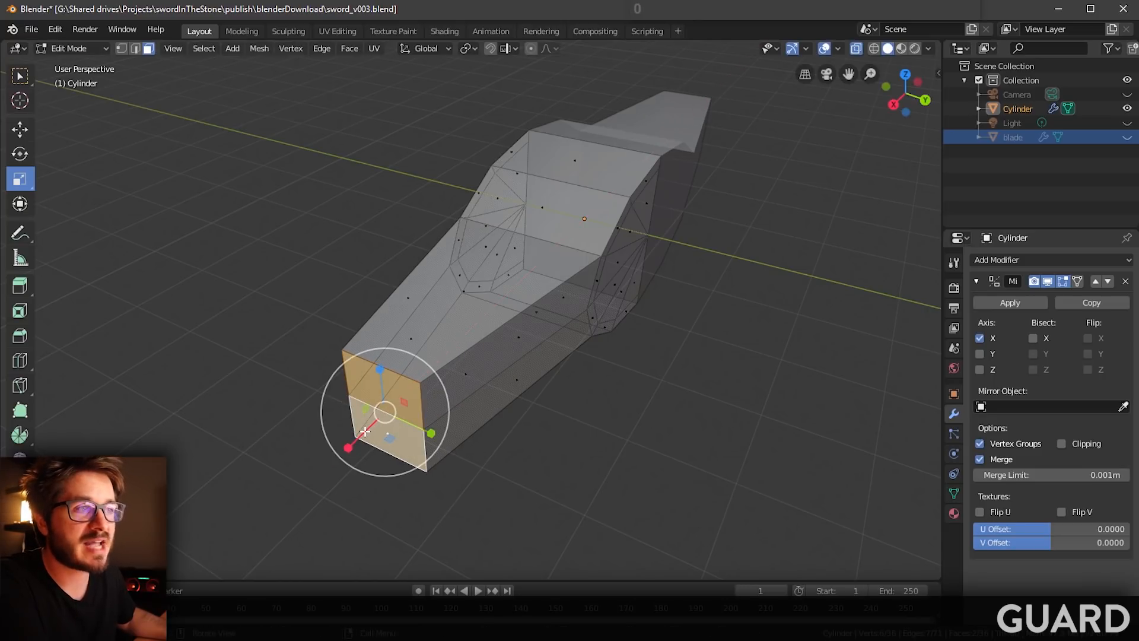
# Step: Move the guard arm's end faces along negative Y so the arm angles toward the blade
pyautogui.moveTo(489, 411); pyautogui.dragTo(488, 446, button='middle')
pyautogui.press('w')
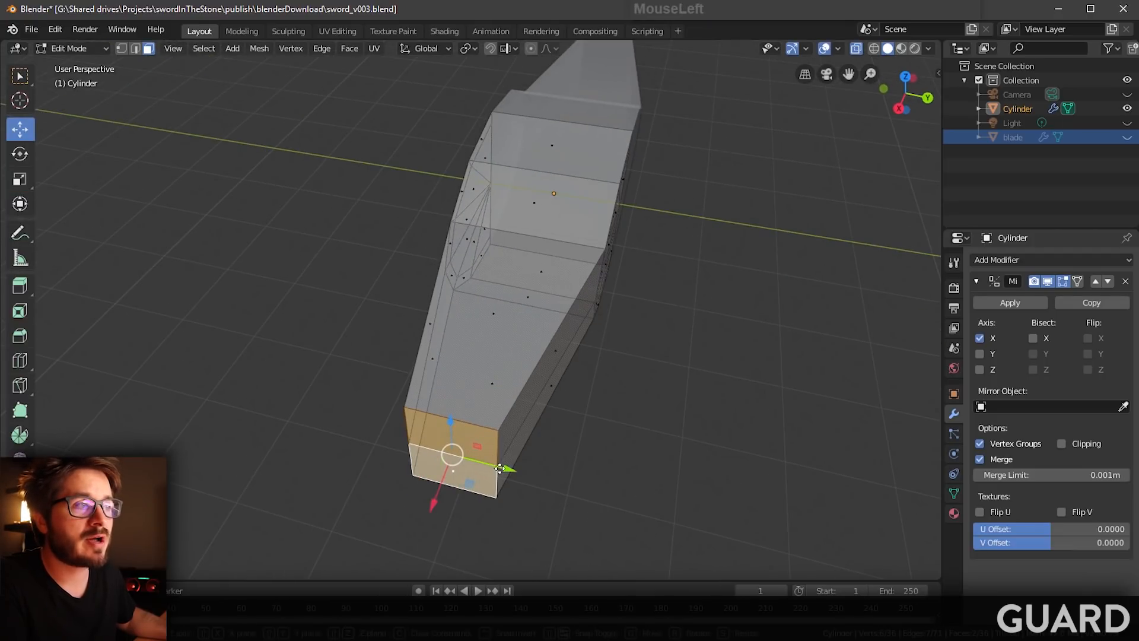
pyautogui.moveTo(500, 468); pyautogui.dragTo(404, 441)
pyautogui.moveTo(475, 430)
pyautogui.mouseDown(button='middle')
pyautogui.moveTo(419, 424)
pyautogui.moveTo(461, 414)
pyautogui.mouseUp(button='middle')
pyautogui.keyDown('shift'); pyautogui.moveTo(415, 383); pyautogui.dragTo(433, 394, button='middle'); pyautogui.keyUp('shift')
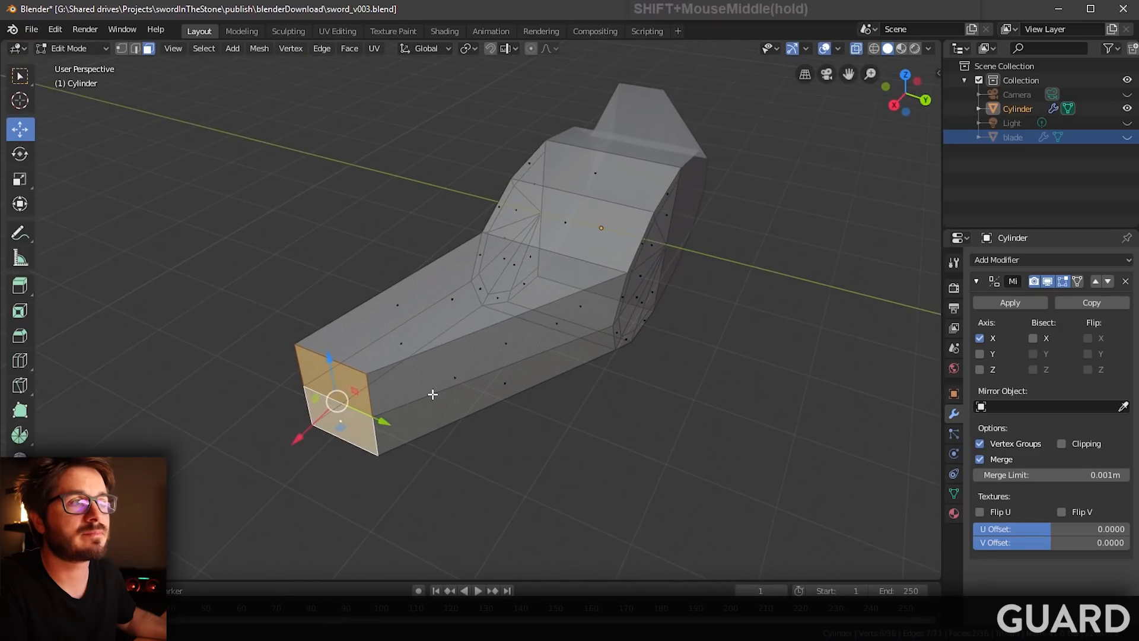
pyautogui.moveTo(382, 421)
pyautogui.mouseDown()
pyautogui.moveTo(373, 418)
pyautogui.moveTo(383, 418)
pyautogui.mouseUp()
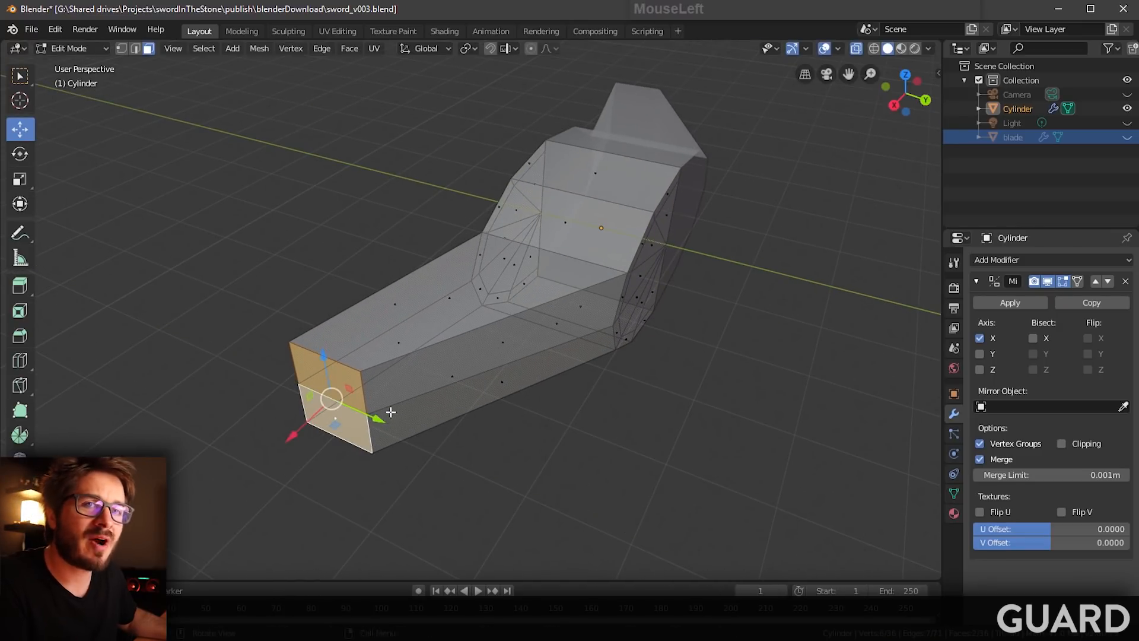
# Step: Reduce the height of the guard arm's end faces in Z and move them outward along X to lengthen the arm
pyautogui.moveTo(377, 366)
pyautogui.keyDown('shift'); pyautogui.mouseDown(button='middle')
pyautogui.moveTo(400, 390)
pyautogui.moveTo(385, 381)
pyautogui.mouseUp(button='middle'); pyautogui.keyUp('shift')
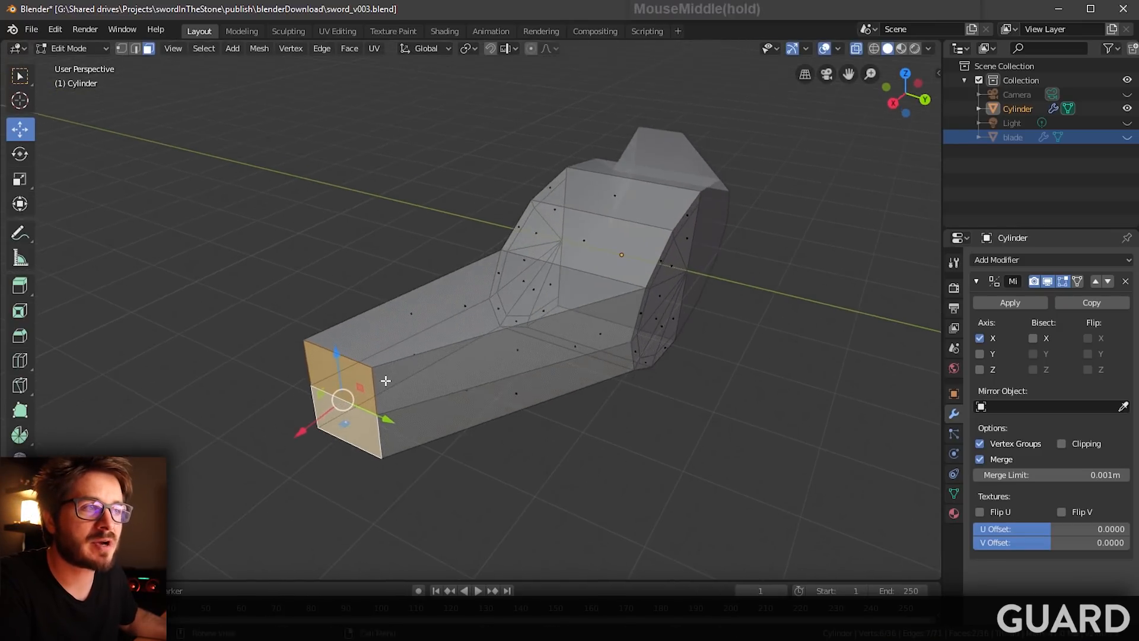
pyautogui.hotkey('shift', 'space')
pyautogui.press('s')
pyautogui.moveTo(339, 356); pyautogui.dragTo(337, 374)
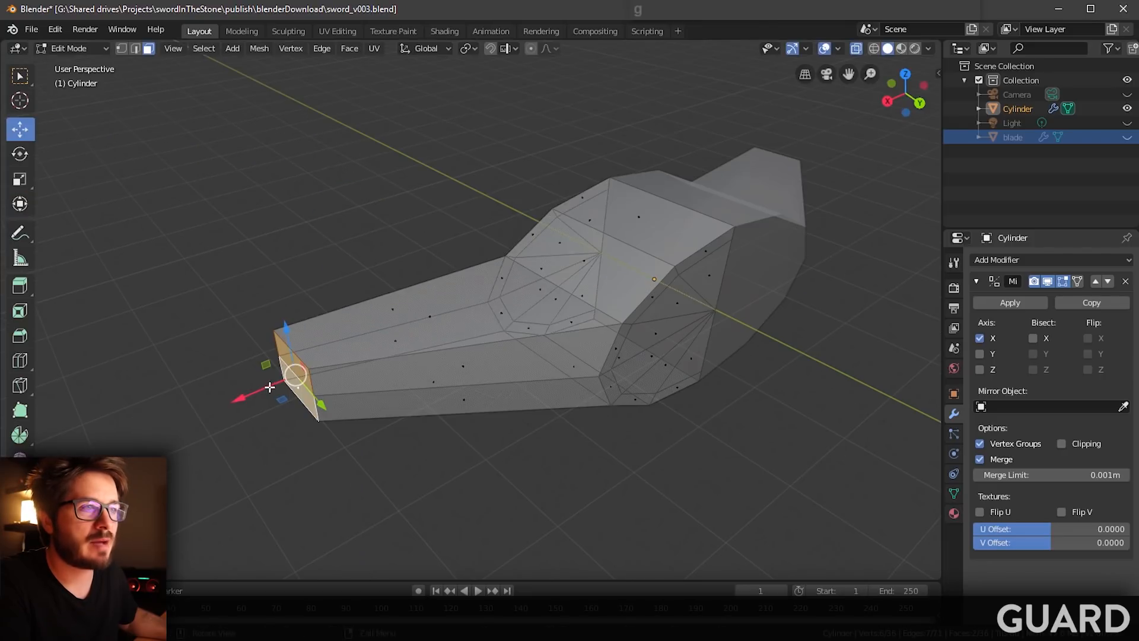
pyautogui.moveTo(268, 388); pyautogui.dragTo(220, 408)
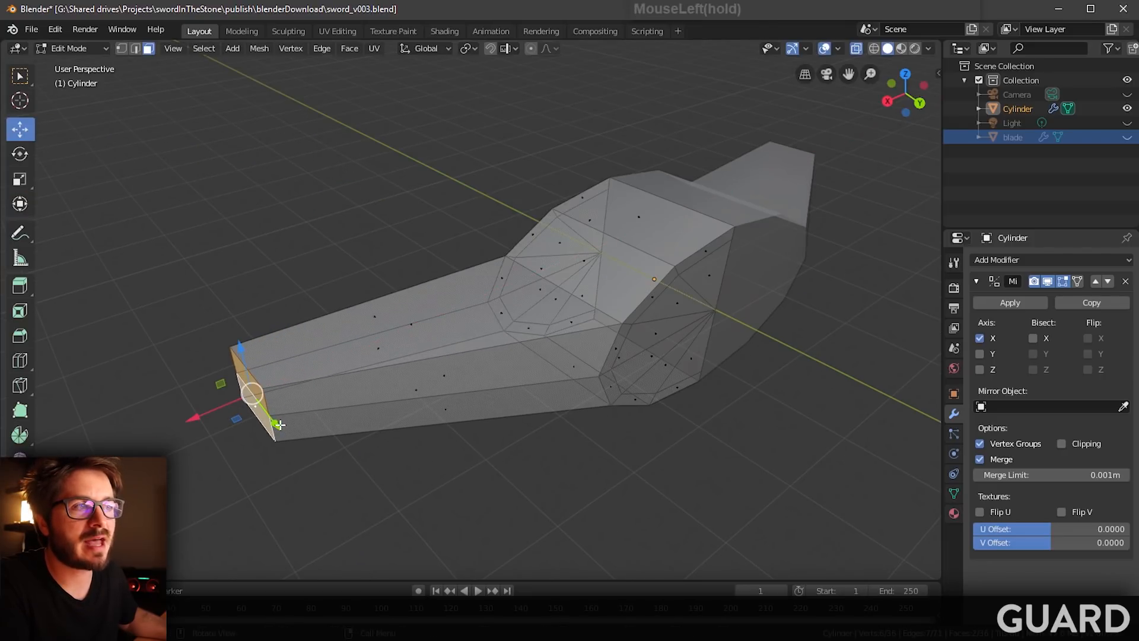
pyautogui.moveTo(221, 409); pyautogui.dragTo(197, 404, button='middle')
pyautogui.moveTo(203, 410); pyautogui.dragTo(195, 411)
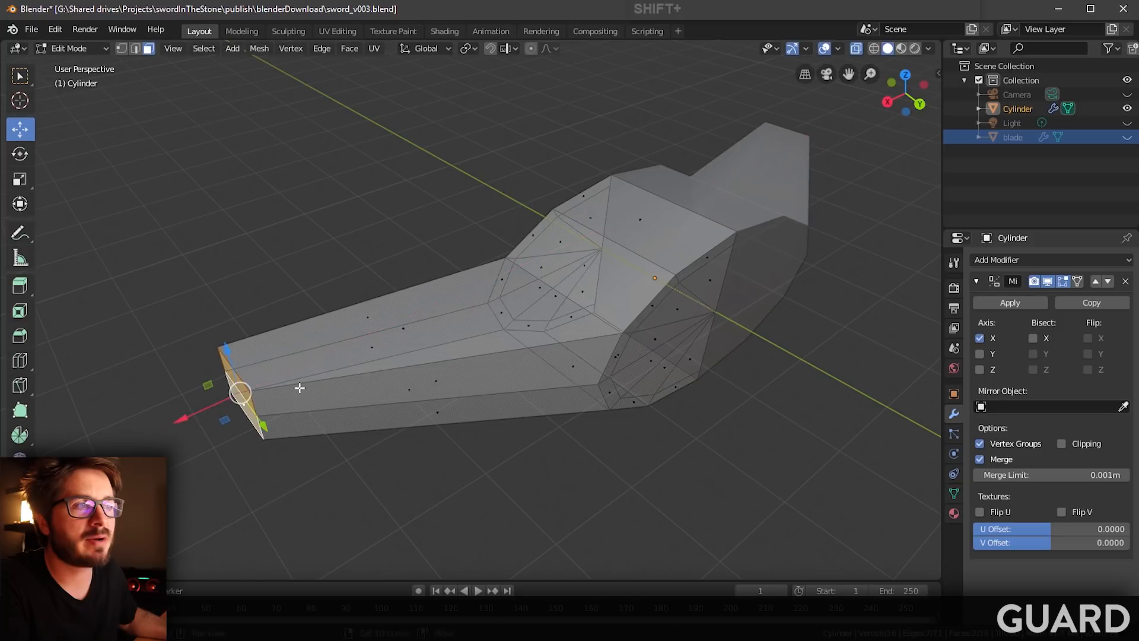
# Step: Add a loop cut around the guard arm close to its outer end
pyautogui.keyDown('shift'); pyautogui.moveTo(371, 382); pyautogui.dragTo(401, 393, button='middle'); pyautogui.keyUp('shift')
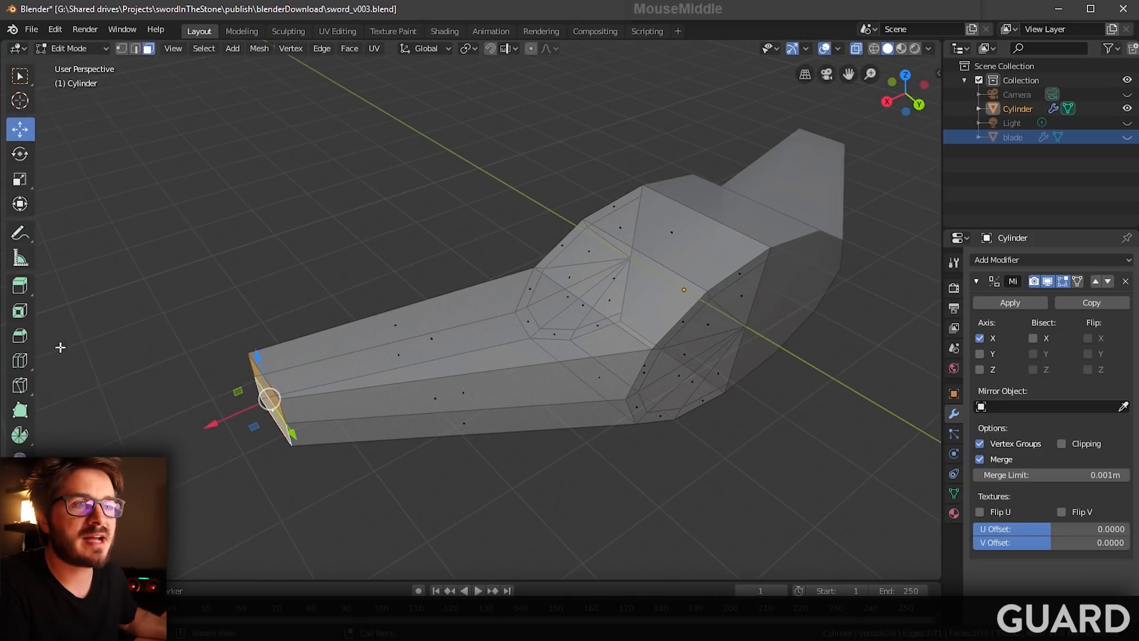
pyautogui.click(19, 361)
pyautogui.moveTo(439, 314); pyautogui.dragTo(356, 341)
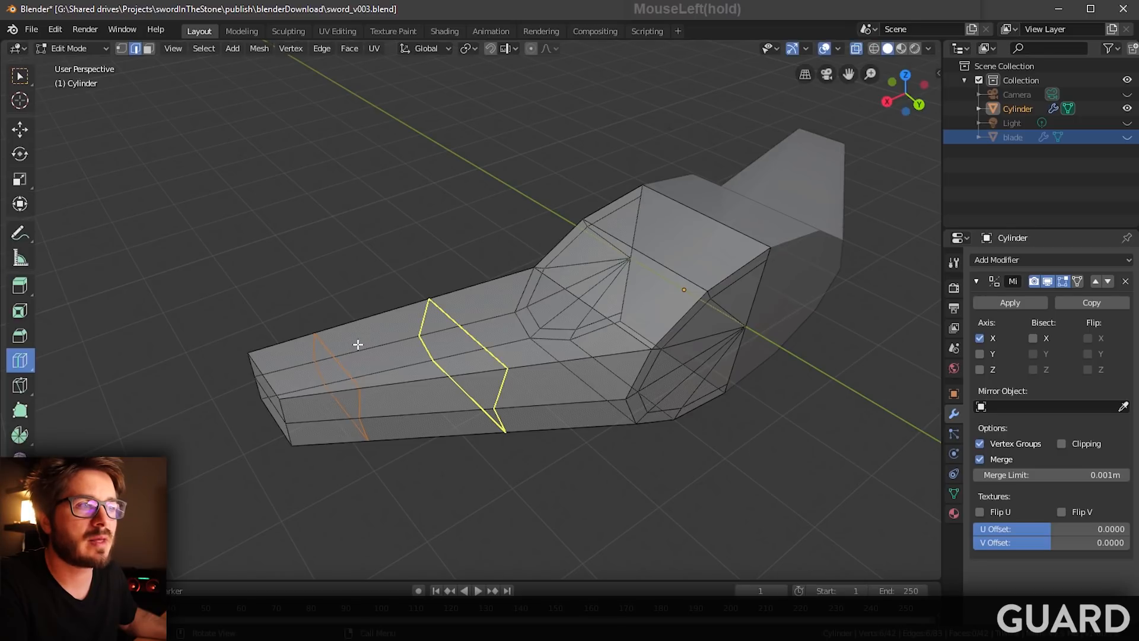
pyautogui.press('w')
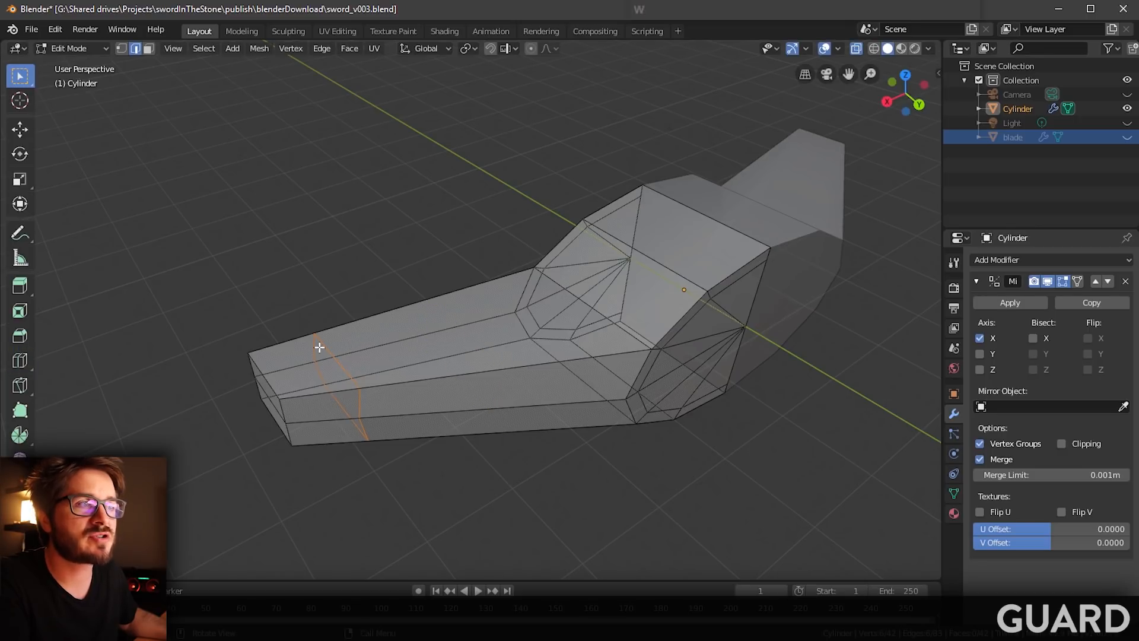
# Step: Select the two negative-Y side faces between the loop cut and the arm's end and extrude them about 1.45 m
pyautogui.moveTo(318, 344); pyautogui.dragTo(592, 373, button='middle')
pyautogui.scroll(2, 553, 370)
pyautogui.scroll(1, 552, 370)
pyautogui.press('3')
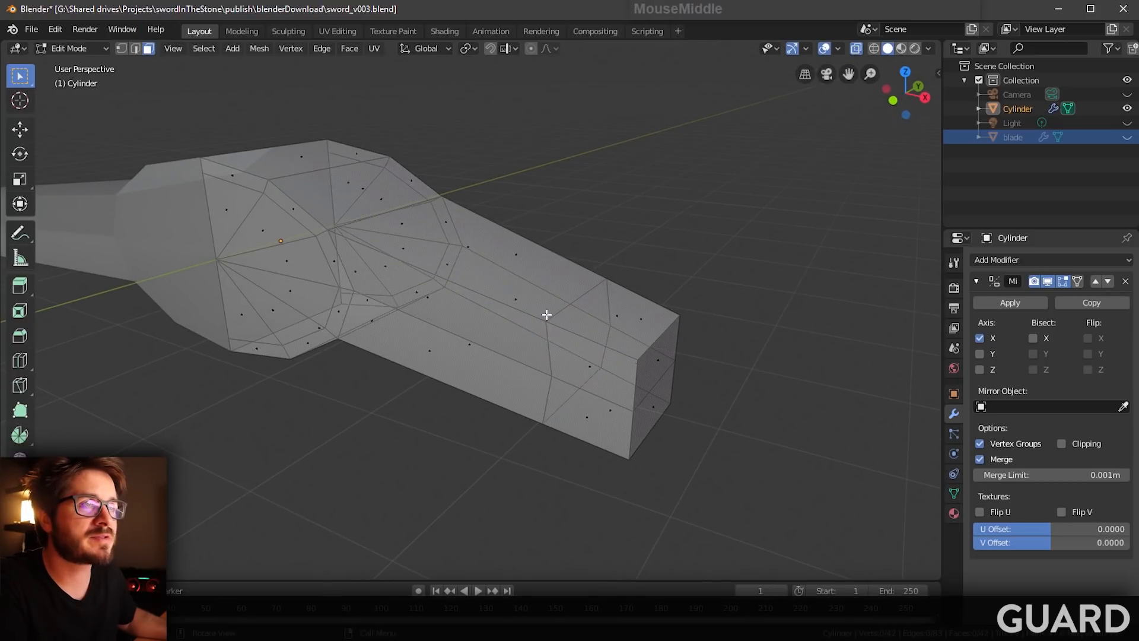
pyautogui.click(587, 367)
pyautogui.keyDown('shift'); pyautogui.click(580, 420); pyautogui.keyUp('shift')
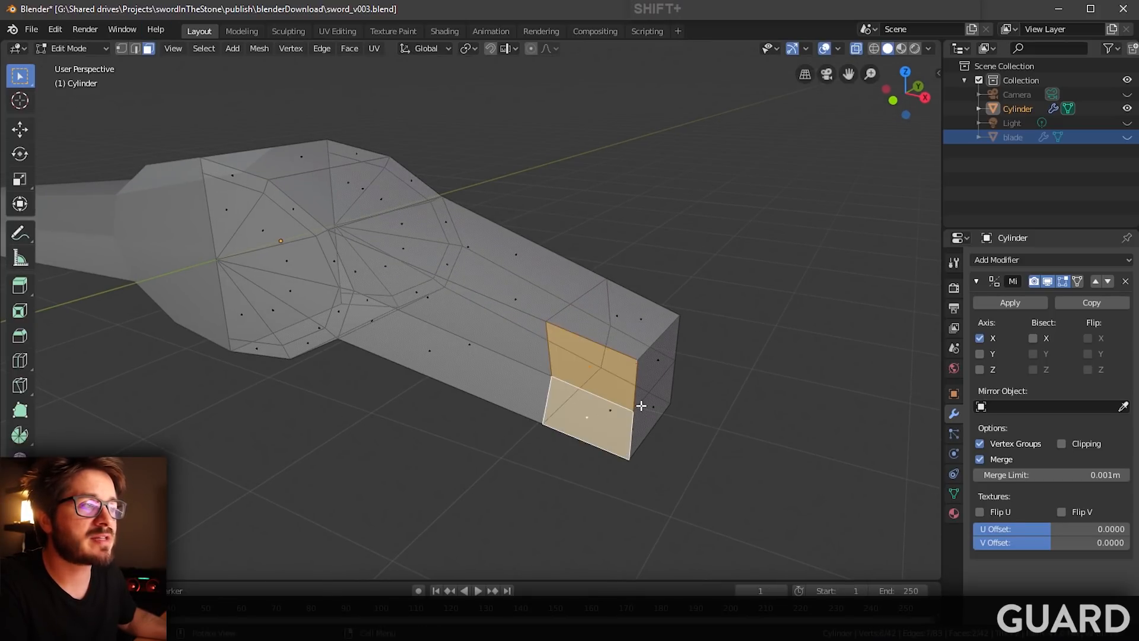
pyautogui.moveTo(640, 402)
pyautogui.keyDown('shift'); pyautogui.mouseDown(button='middle')
pyautogui.moveTo(628, 406)
pyautogui.moveTo(628, 390)
pyautogui.mouseUp(button='middle'); pyautogui.keyUp('shift')
pyautogui.click(19, 286)
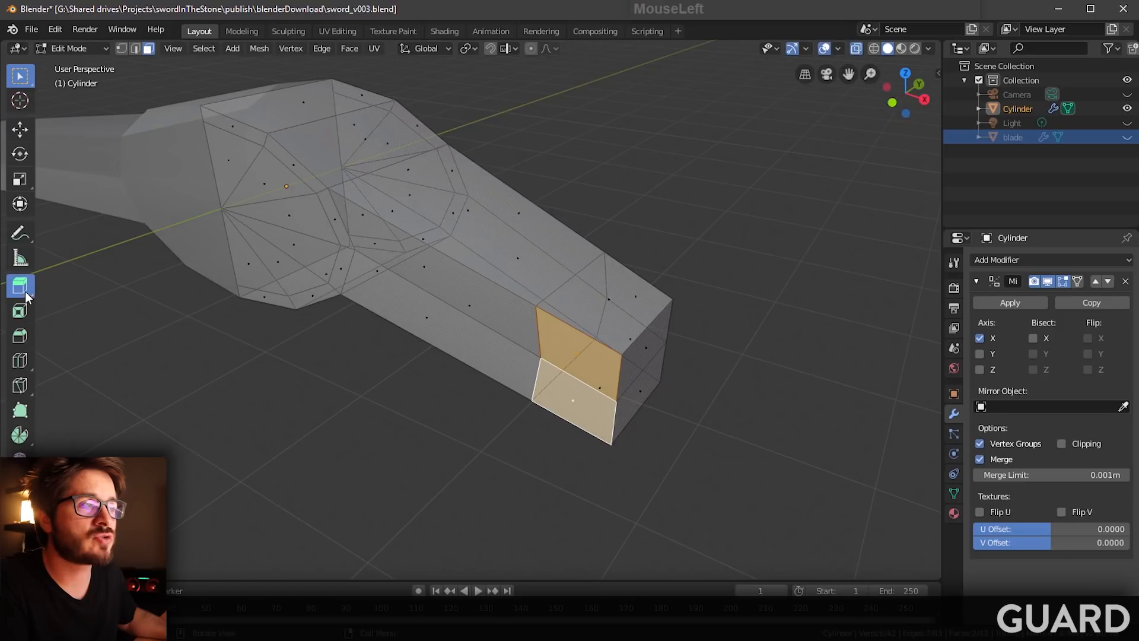
pyautogui.moveTo(516, 409); pyautogui.dragTo(344, 499)
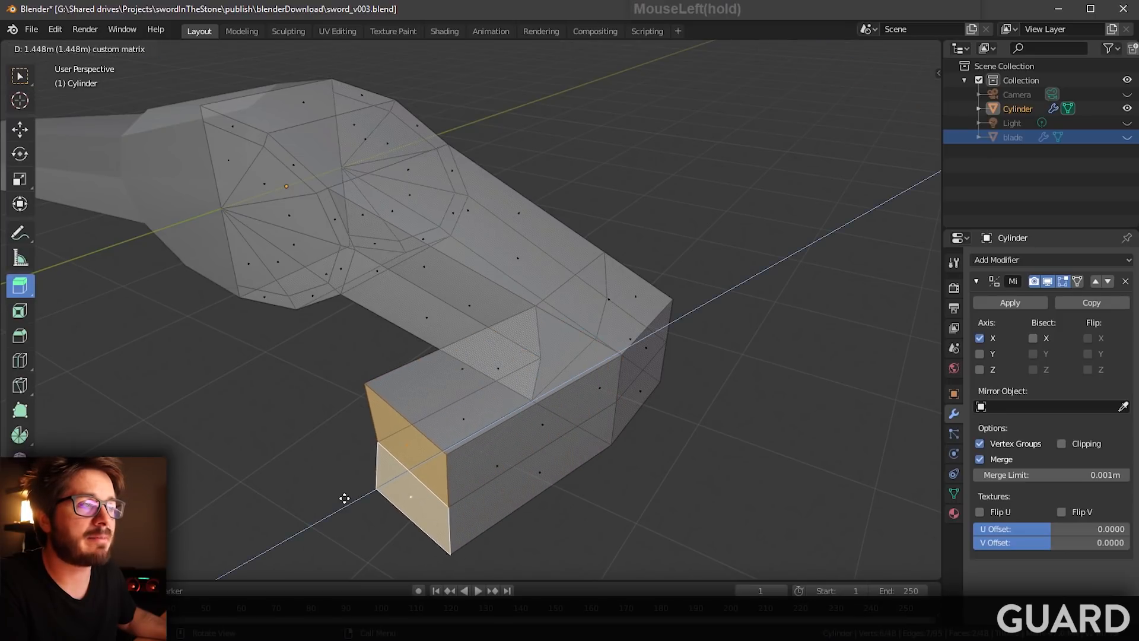
pyautogui.moveTo(345, 499); pyautogui.dragTo(340, 500)
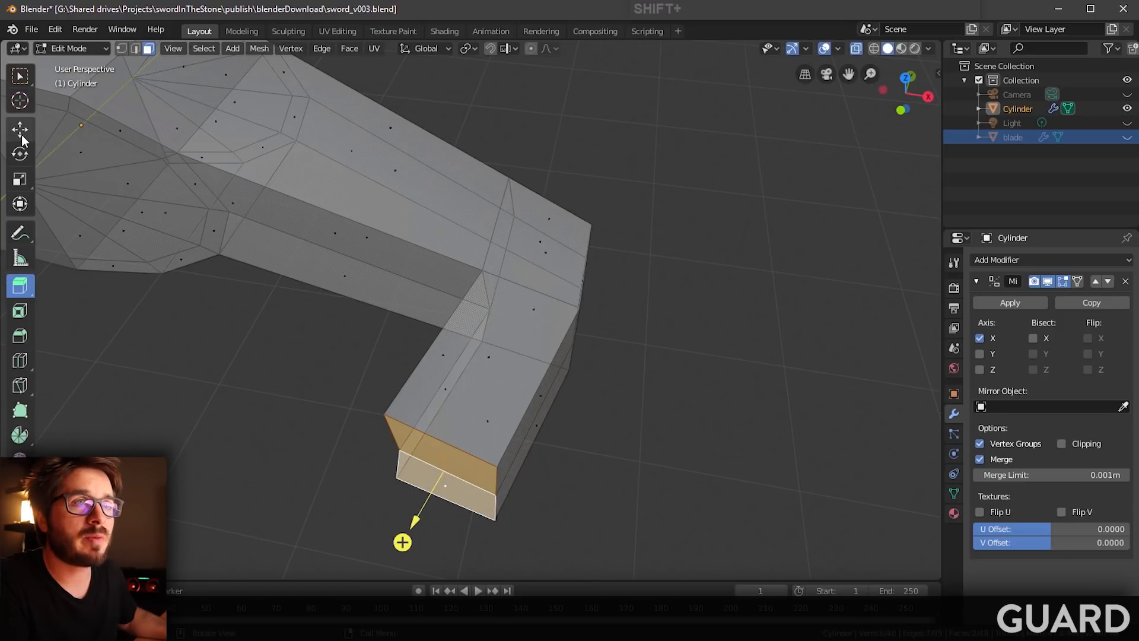
# Step: Move the extruded section's end faces outward along positive X
pyautogui.click(24, 139)
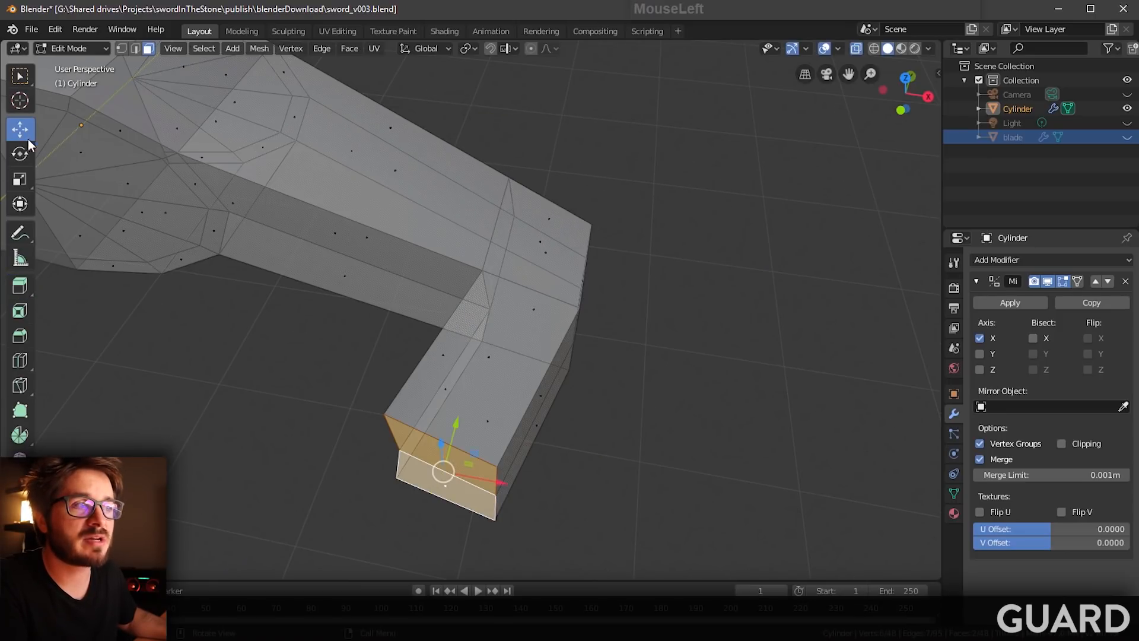
pyautogui.moveTo(498, 477); pyautogui.dragTo(537, 488)
pyautogui.moveTo(536, 488); pyautogui.dragTo(541, 433, button='middle')
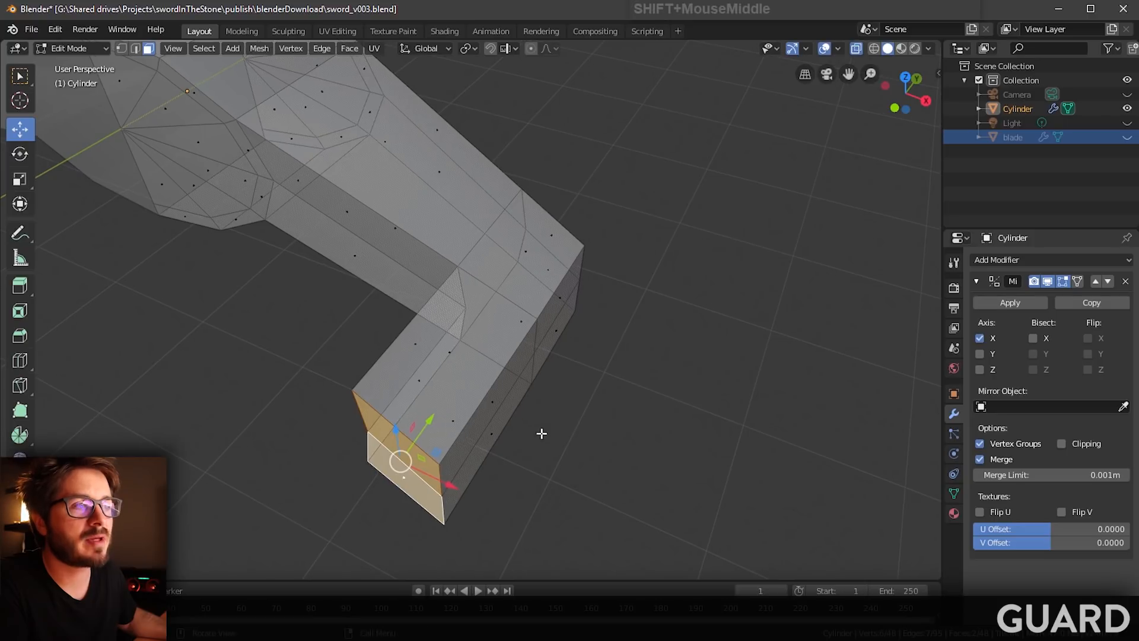
# Step: Add a loop cut around the newly extruded section, close to its end faces
pyautogui.click(24, 367)
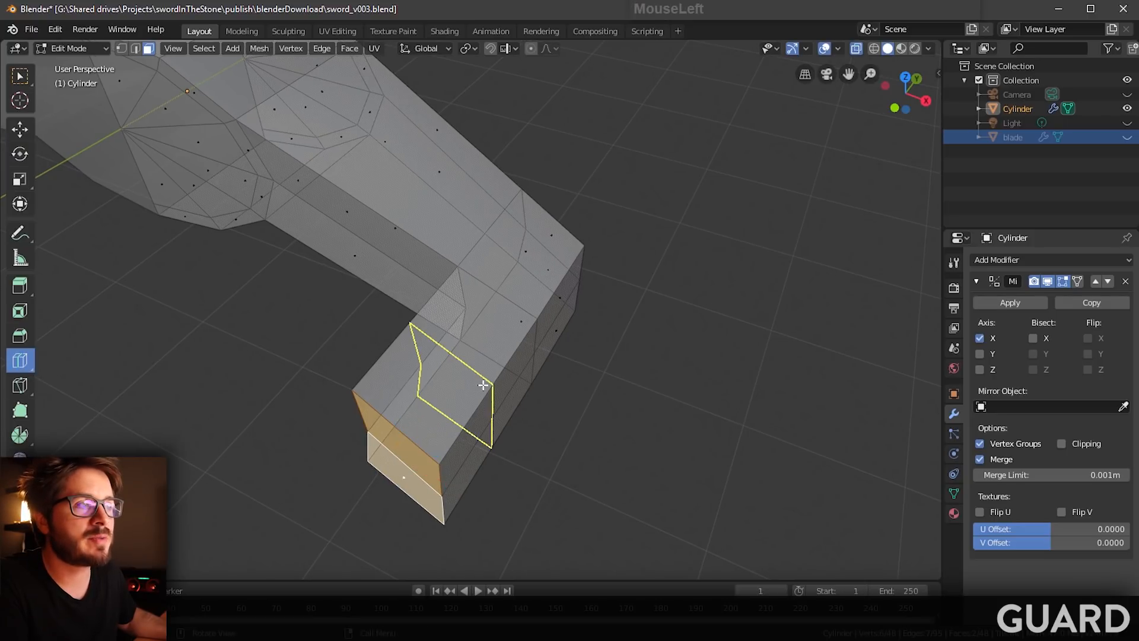
pyautogui.moveTo(482, 390); pyautogui.dragTo(480, 408)
pyautogui.moveTo(550, 422); pyautogui.dragTo(526, 409, button='middle')
pyautogui.click(20, 76)
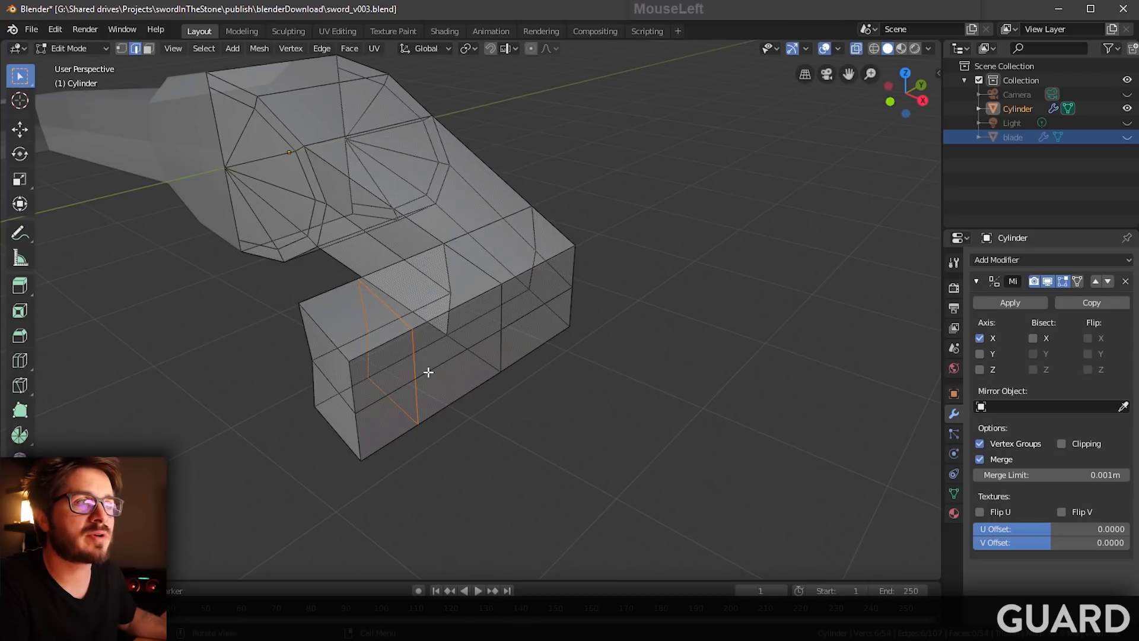
# Step: Select the two outer side faces between the new loop cut and the section's end and extrude them outward
pyautogui.press('3')
pyautogui.click(390, 374)
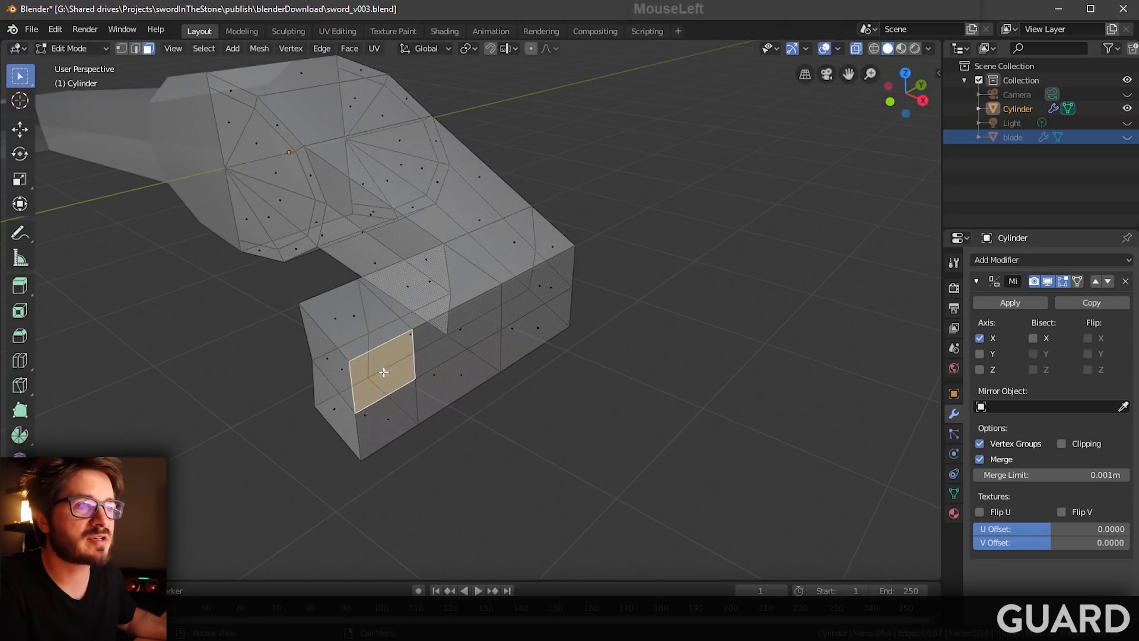
pyautogui.keyDown('shift'); pyautogui.click(390, 422); pyautogui.keyUp('shift')
pyautogui.moveTo(390, 422); pyautogui.dragTo(427, 404, button='middle')
pyautogui.click(20, 285)
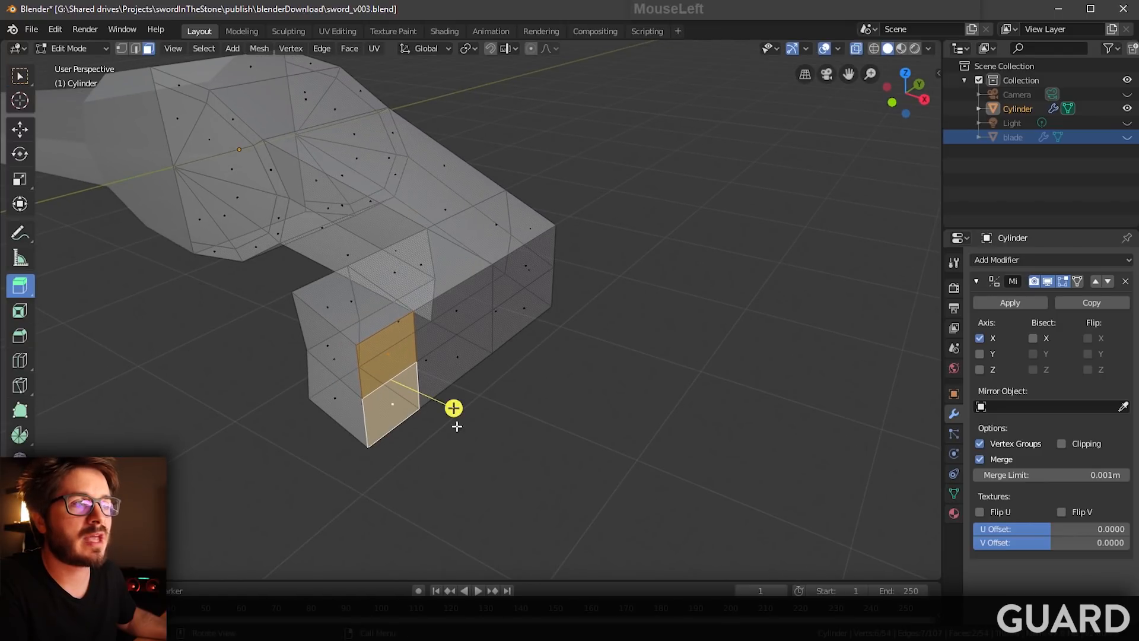
pyautogui.moveTo(456, 426); pyautogui.dragTo(655, 505)
# Step: Move the newly extruded end faces further out along positive X to form a long tip
pyautogui.moveTo(656, 504); pyautogui.dragTo(701, 432, button='middle')
pyautogui.hotkey('shift', 'space')
pyautogui.press('g')
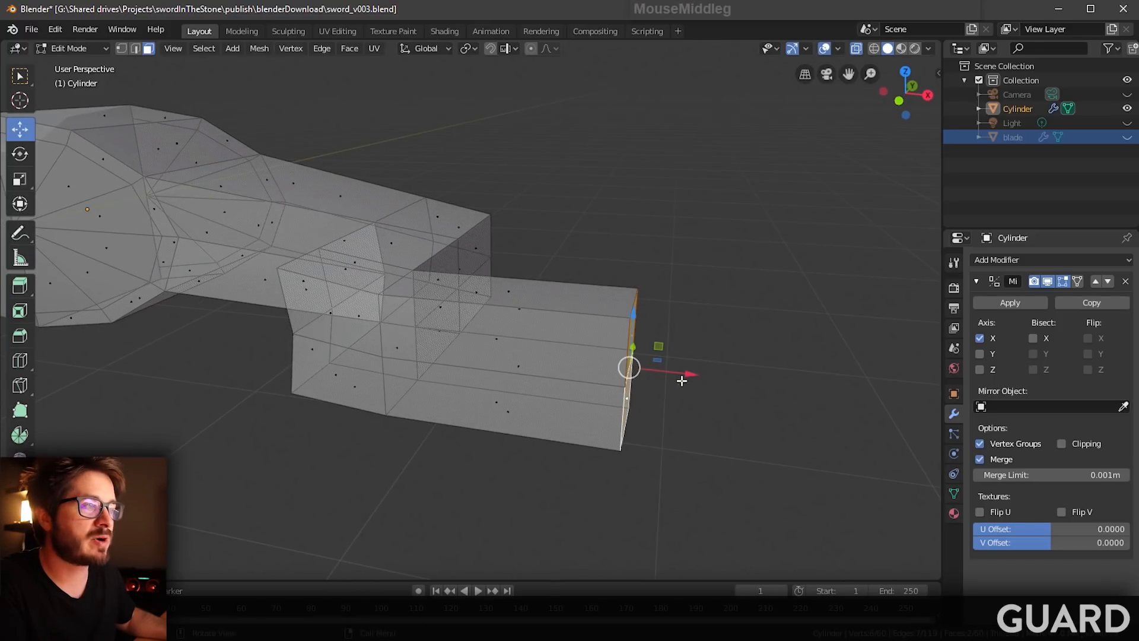
pyautogui.moveTo(689, 378); pyautogui.dragTo(838, 430)
# Step: Taper the guard's tip by scaling its end faces down in Z and Y
pyautogui.keyDown('shift'); pyautogui.moveTo(842, 432); pyautogui.dragTo(763, 432, button='middle'); pyautogui.keyUp('shift')
pyautogui.hotkey('shift', 'space')
pyautogui.press('s')
pyautogui.moveTo(694, 334); pyautogui.dragTo(696, 360)
pyautogui.keyDown('shift'); pyautogui.moveTo(529, 364); pyautogui.dragTo(564, 396, button='middle'); pyautogui.keyUp('shift')
pyautogui.moveTo(564, 396); pyautogui.dragTo(508, 375, button='middle')
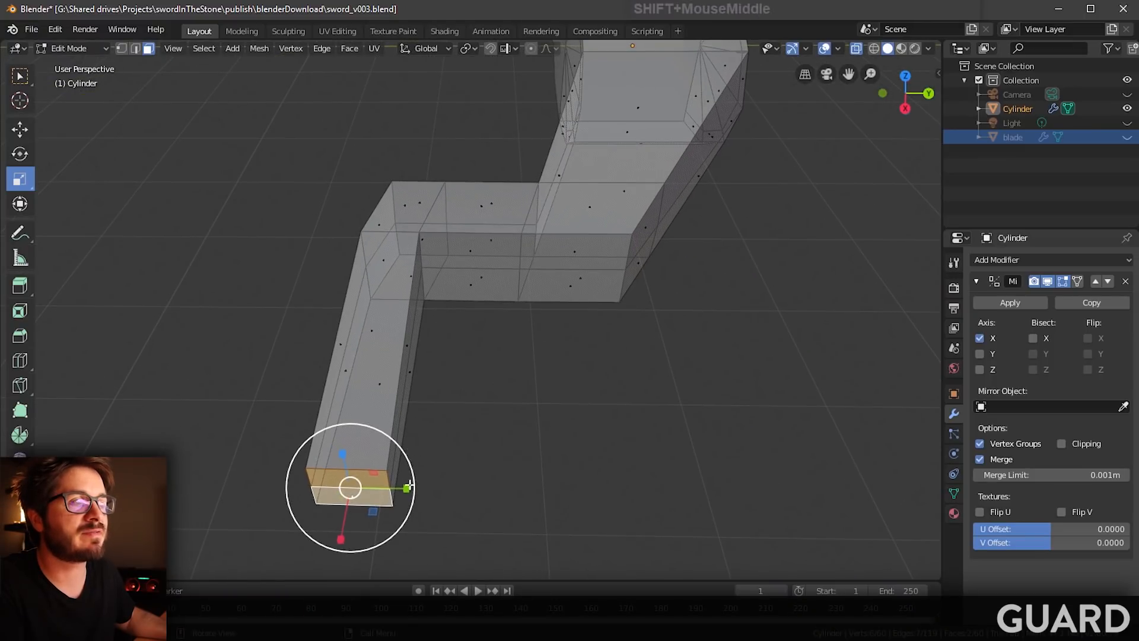
pyautogui.moveTo(403, 494)
pyautogui.mouseDown()
pyautogui.moveTo(385, 487)
pyautogui.moveTo(395, 481)
pyautogui.mouseUp()
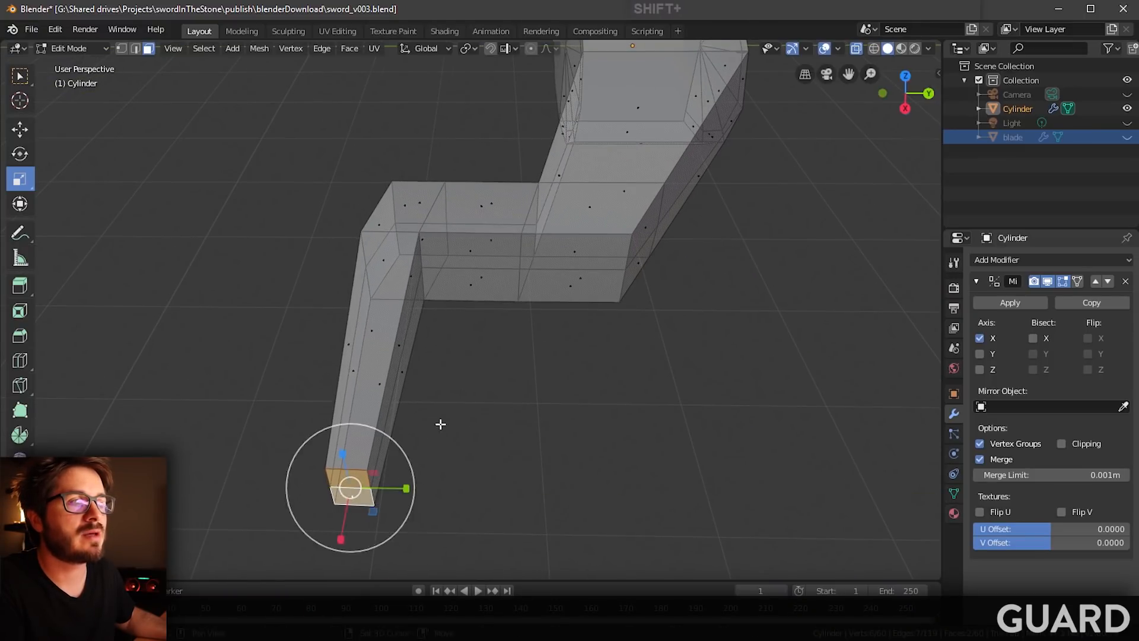
pyautogui.moveTo(443, 422); pyautogui.dragTo(361, 449, button='middle')
pyautogui.moveTo(356, 443); pyautogui.dragTo(359, 451)
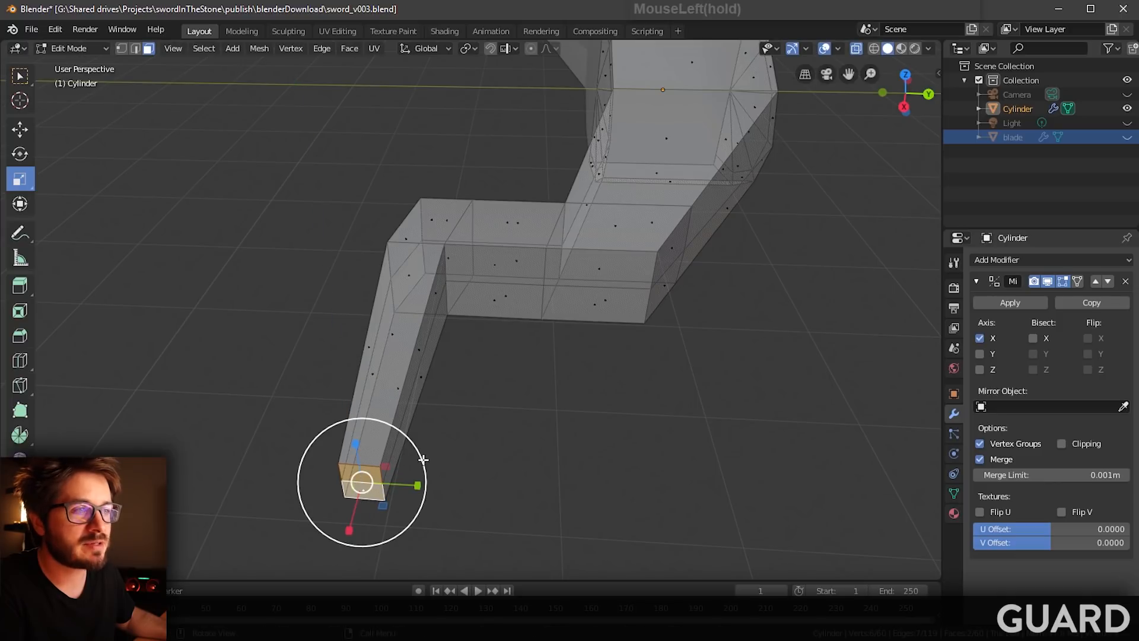
# Step: Move the tip's end faces along negative Y so the tip angles toward the blade
pyautogui.press('w')
pyautogui.moveTo(410, 484); pyautogui.dragTo(279, 464)
pyautogui.moveTo(376, 439); pyautogui.dragTo(499, 407, button='middle')
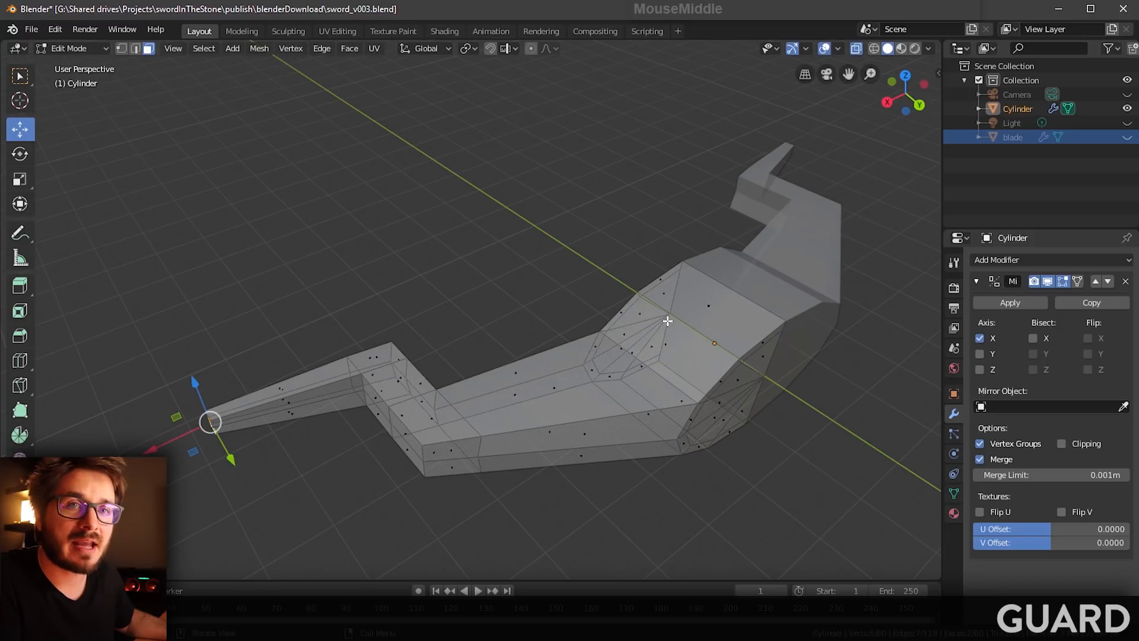
# Step: Add a Bevel modifier and a Subdivision Surface modifier to the guard below its Mirror modifier
pyautogui.click(975, 281)
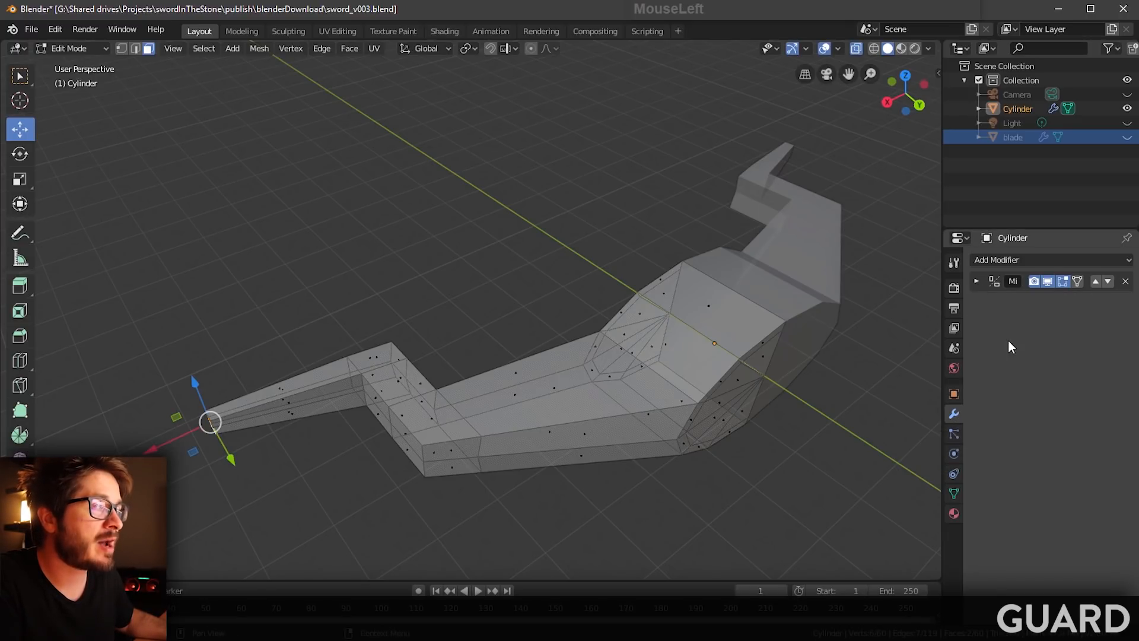
pyautogui.click(1011, 261)
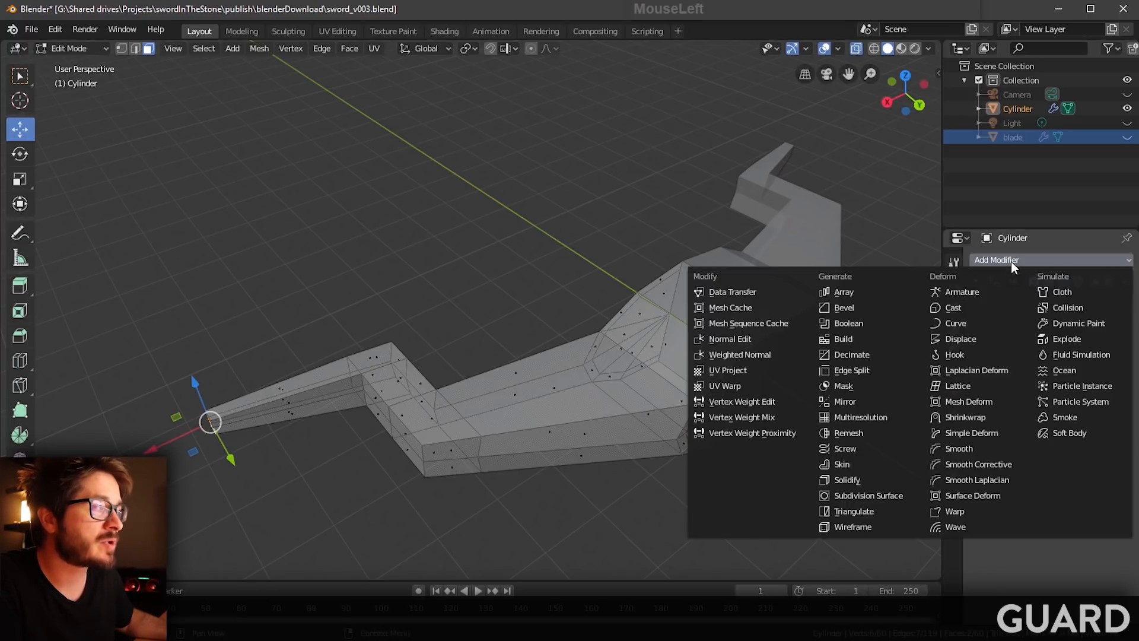
pyautogui.click(871, 310)
pyautogui.scroll(3, 871, 310)
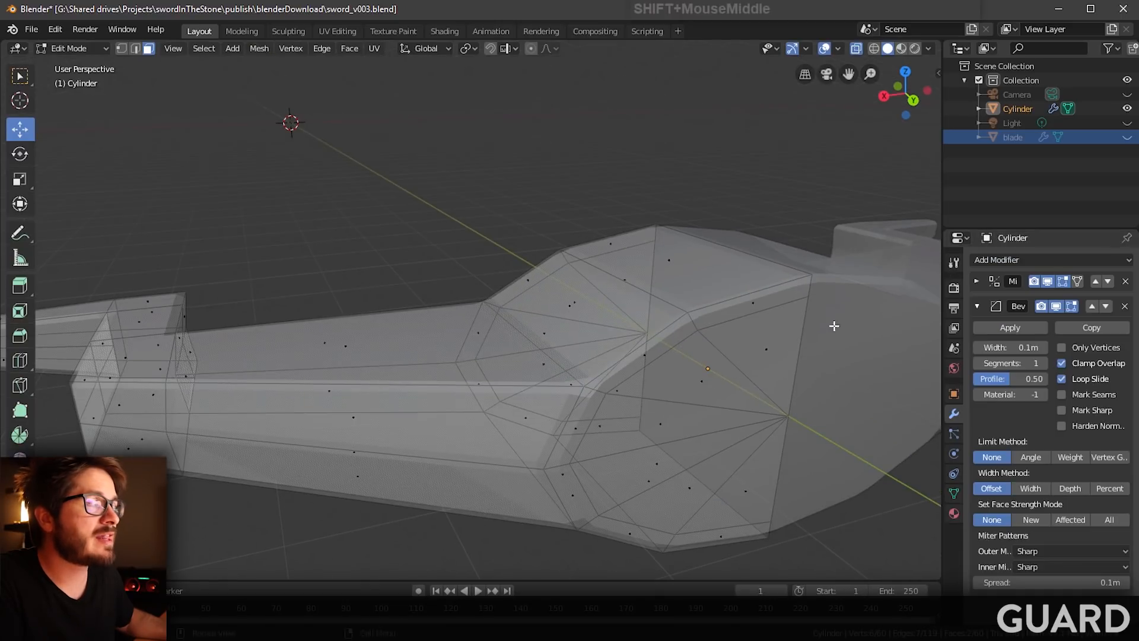
pyautogui.click(1003, 264)
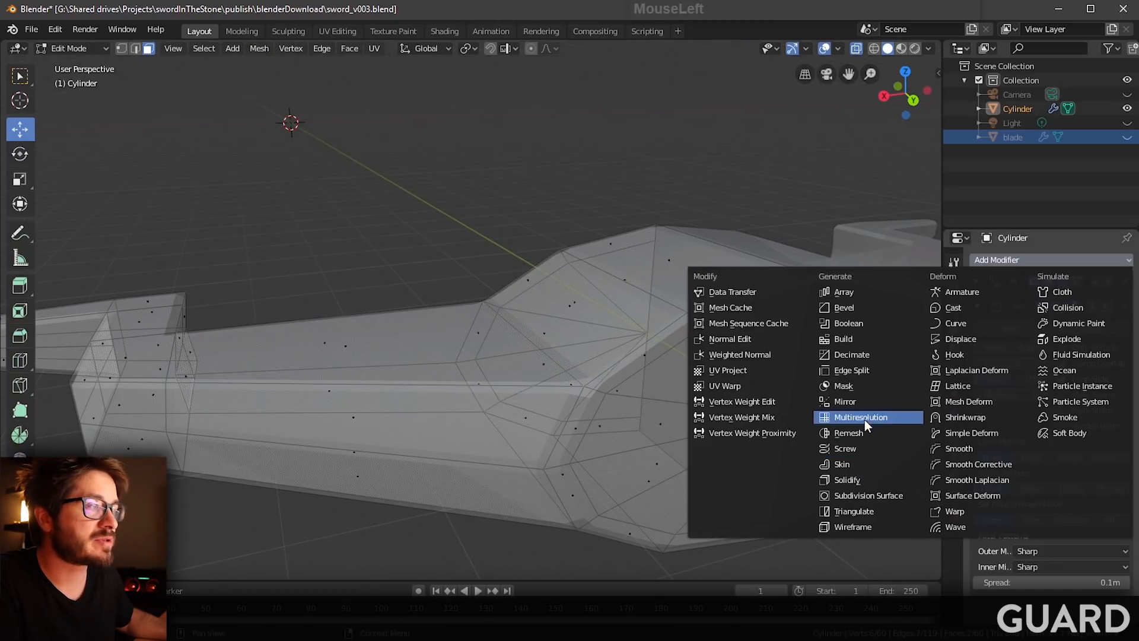
pyautogui.click(866, 496)
pyautogui.scroll(-1, 625, 405)
pyautogui.moveTo(732, 427); pyautogui.dragTo(638, 357, button='middle')
# Step: Return to Object Mode and apply Shade Smooth to the guard
pyautogui.press('Tab')
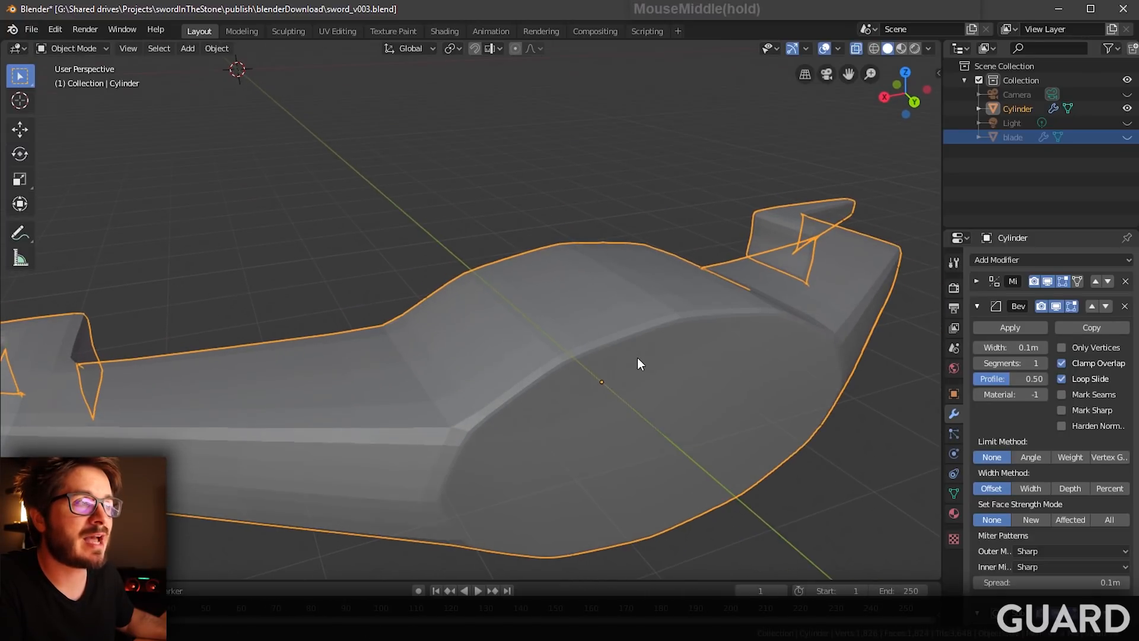
pyautogui.click(212, 48)
pyautogui.moveTo(270, 367)
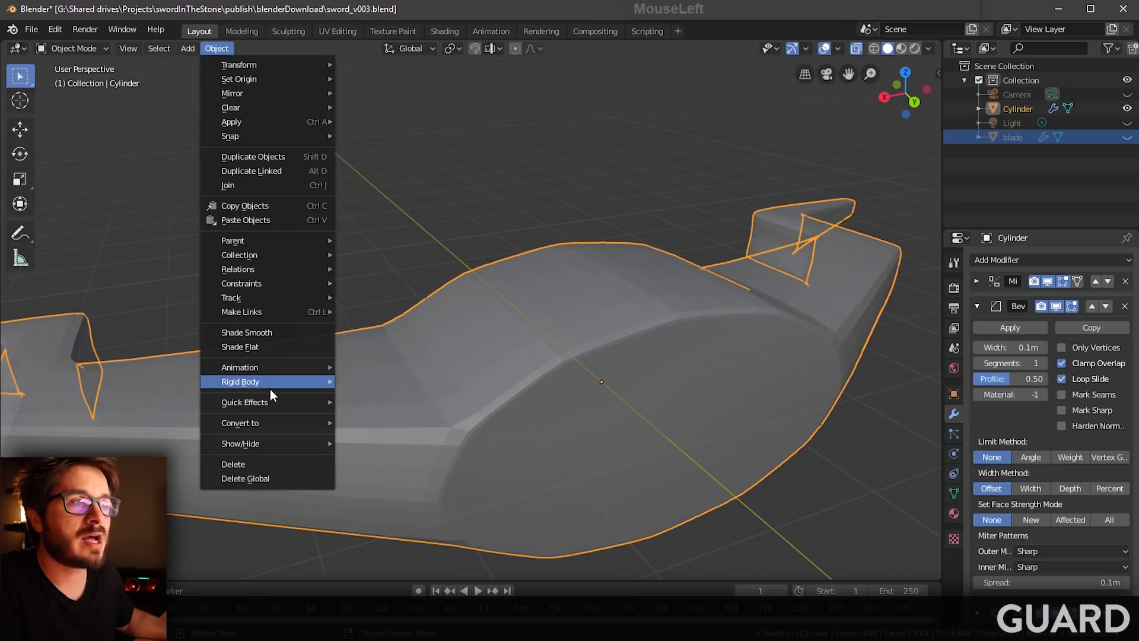
pyautogui.click(268, 333)
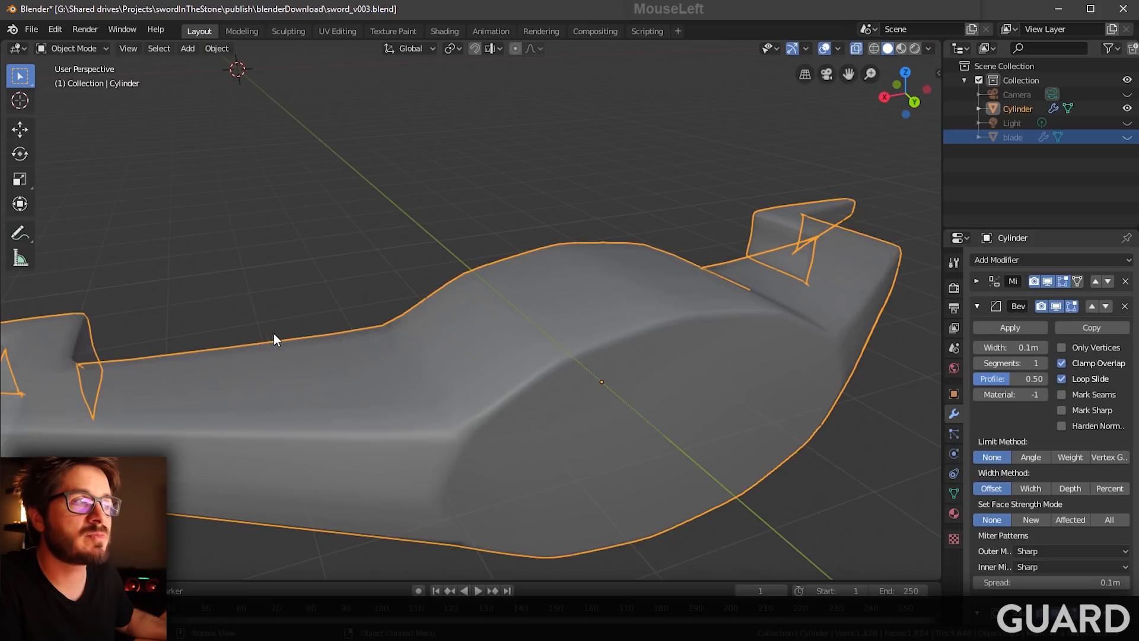
# Step: Display the guard in wireframe shading to inspect its topology
pyautogui.moveTo(273, 334)
pyautogui.mouseDown(button='middle')
pyautogui.moveTo(465, 354)
pyautogui.moveTo(457, 319)
pyautogui.moveTo(469, 315)
pyautogui.moveTo(453, 318)
pyautogui.moveTo(647, 232)
pyautogui.moveTo(476, 321)
pyautogui.moveTo(518, 347)
pyautogui.moveTo(611, 303)
pyautogui.mouseUp(button='middle')
pyautogui.moveTo(611, 304)
pyautogui.keyDown('shift'); pyautogui.mouseDown(button='middle')
pyautogui.moveTo(554, 305)
pyautogui.moveTo(621, 289)
pyautogui.moveTo(632, 302)
pyautogui.mouseUp(button='middle'); pyautogui.keyUp('shift')
pyautogui.click(872, 48)
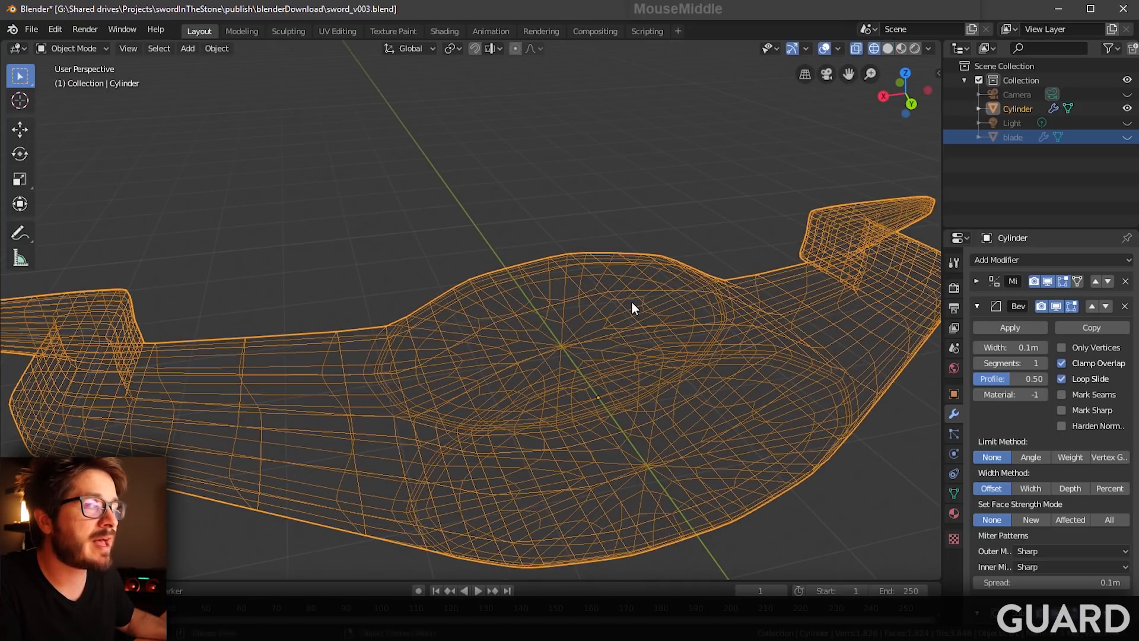
# Step: Turn off the Subdivision Surface modifier's viewport display and set the Bevel modifier's limit method to Angle
pyautogui.click(976, 306)
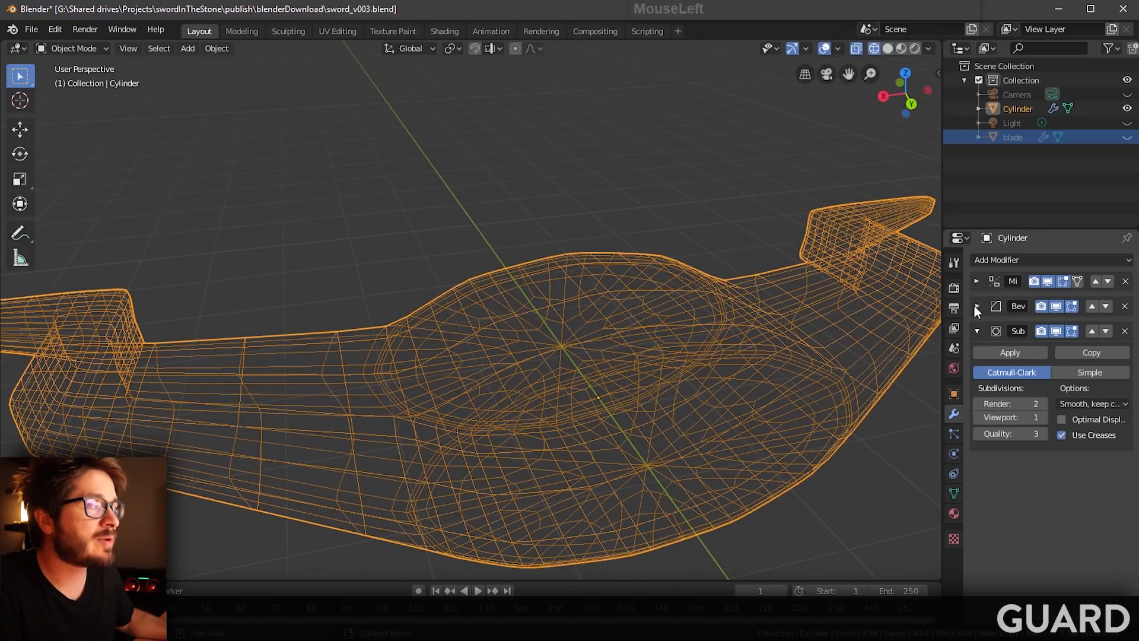
pyautogui.click(1056, 331)
pyautogui.keyDown('shift'); pyautogui.moveTo(617, 296); pyautogui.dragTo(472, 274, button='middle'); pyautogui.keyUp('shift')
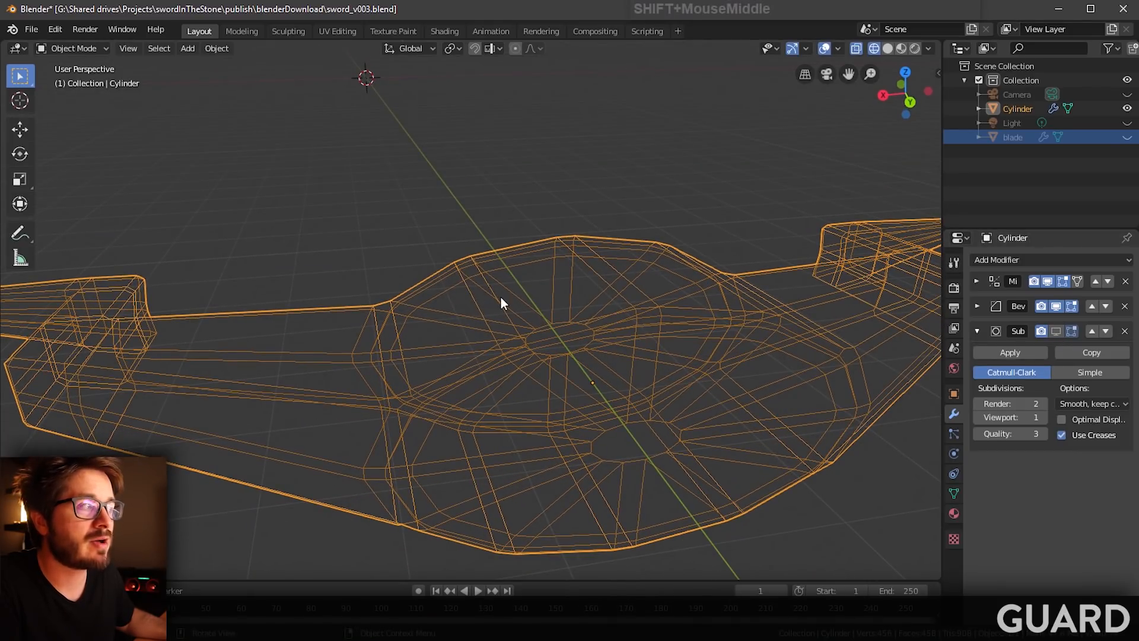
pyautogui.click(977, 306)
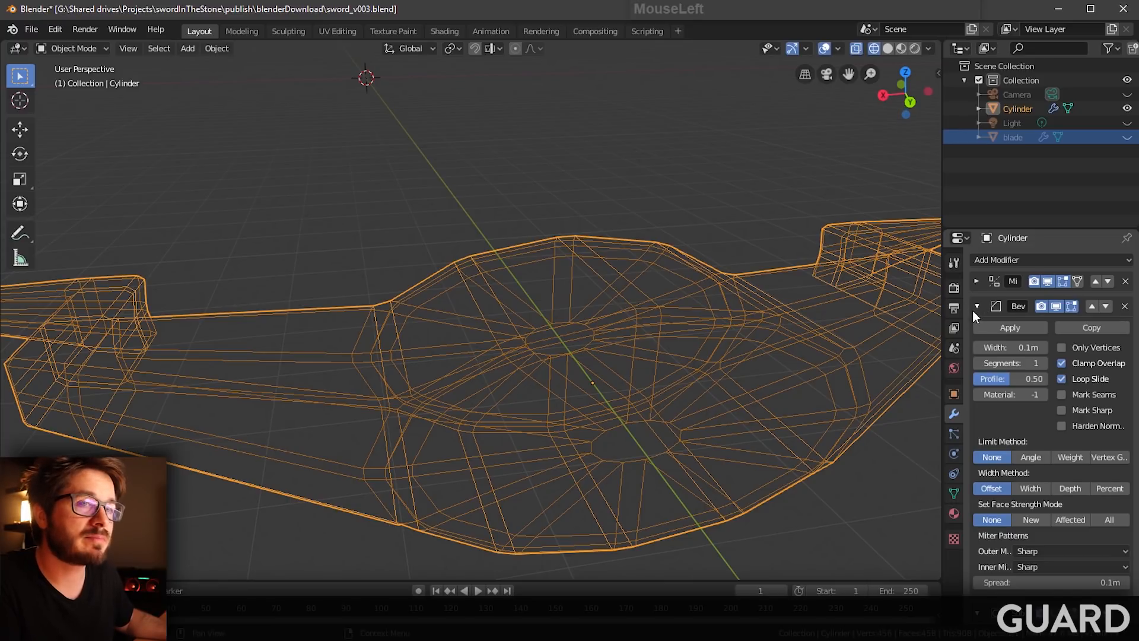
pyautogui.click(1035, 458)
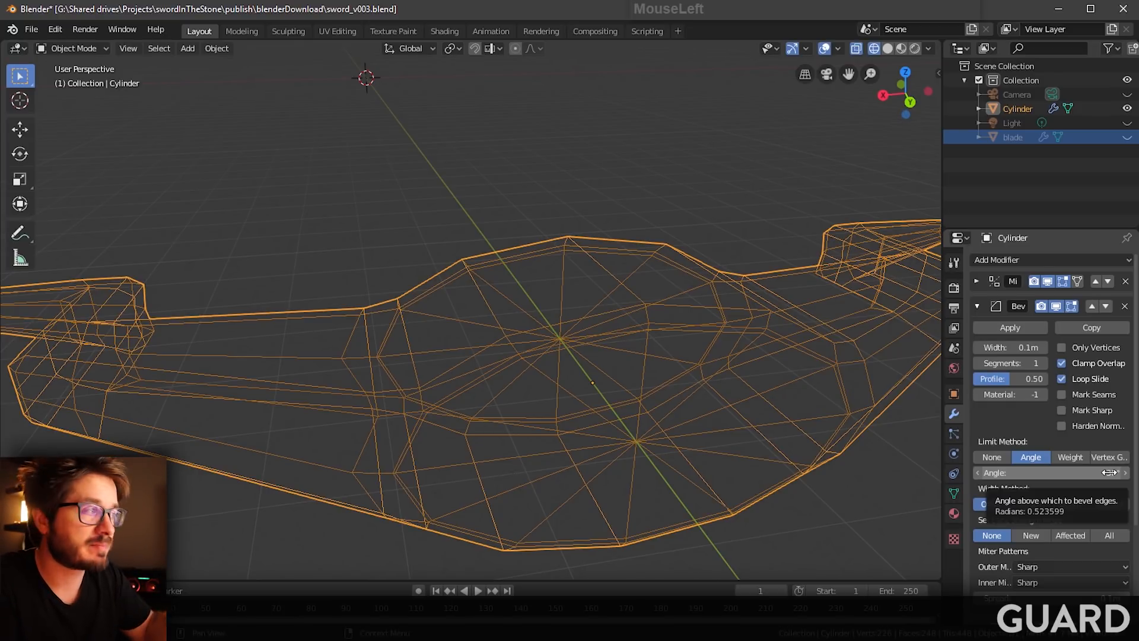
# Step: Adjust the Bevel modifier's width and turn the Subdivision Surface modifier's viewport display back on
pyautogui.moveTo(1020, 347); pyautogui.dragTo(1031, 347)
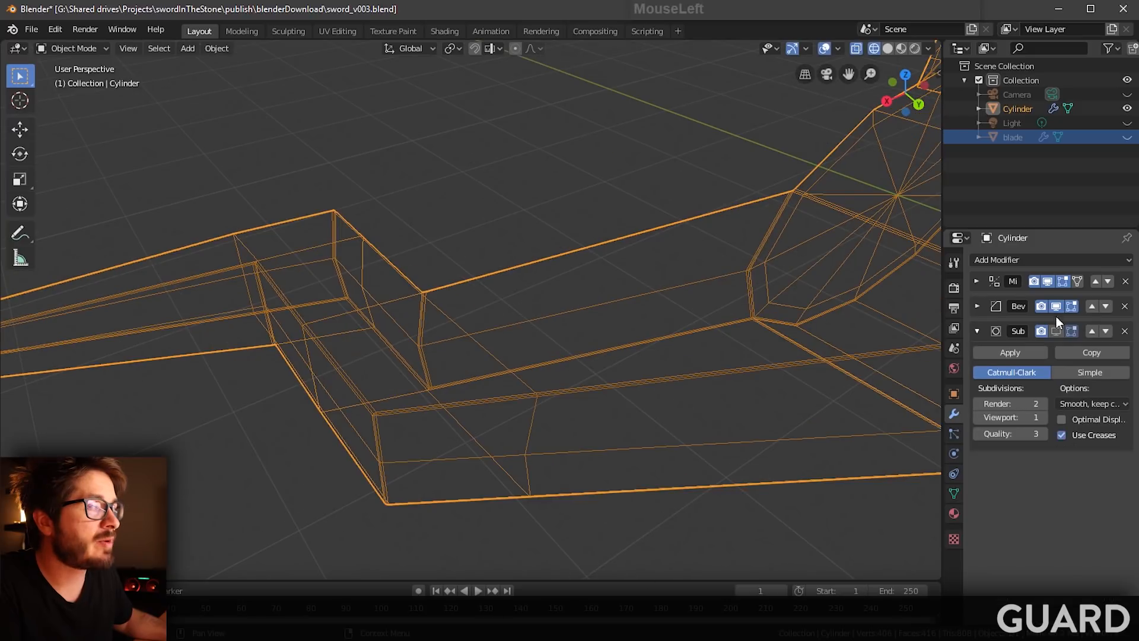
pyautogui.click(1056, 330)
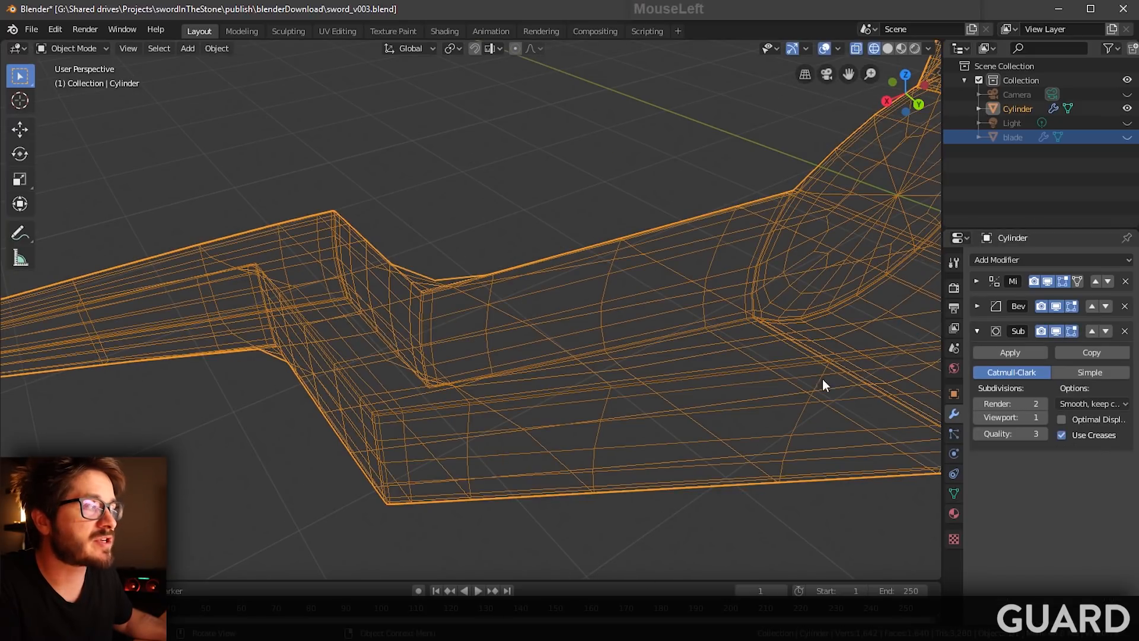
pyautogui.moveTo(822, 378); pyautogui.dragTo(496, 407, button='middle')
# Step: Enter Edit Mode on the guard, switch to solid shading with X-ray off, and save the file
pyautogui.press('Tab')
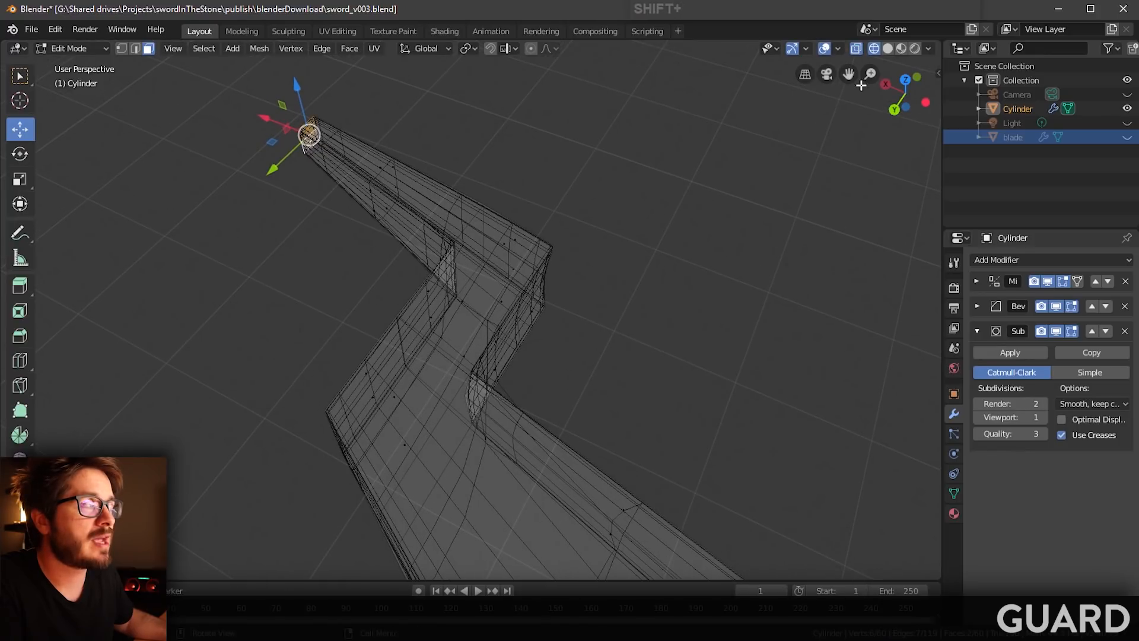
pyautogui.click(888, 49)
pyautogui.moveTo(479, 327)
pyautogui.mouseDown(button='middle')
pyautogui.moveTo(427, 341)
pyautogui.moveTo(438, 340)
pyautogui.mouseUp(button='middle')
pyautogui.click(855, 50)
pyautogui.moveTo(363, 341)
pyautogui.mouseDown(button='middle')
pyautogui.moveTo(310, 331)
pyautogui.moveTo(455, 346)
pyautogui.moveTo(359, 333)
pyautogui.mouseUp(button='middle')
pyautogui.keyDown('shift'); pyautogui.moveTo(359, 332); pyautogui.dragTo(468, 356, button='middle'); pyautogui.keyUp('shift')
pyautogui.scroll(3, 418, 332)
pyautogui.hotkey('ctrl', 's')
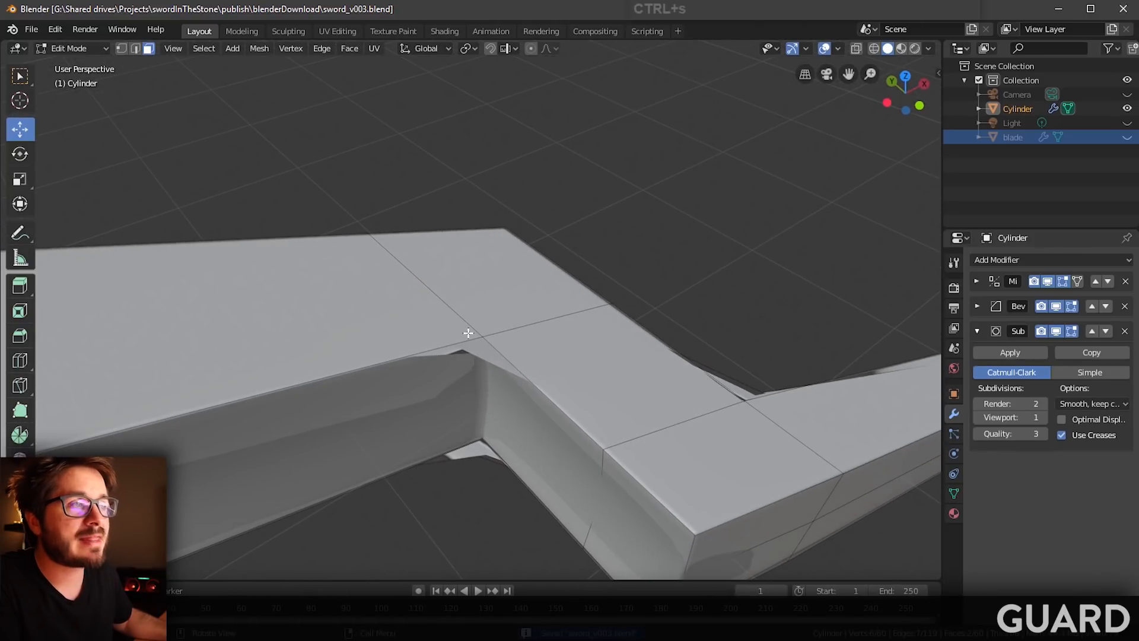
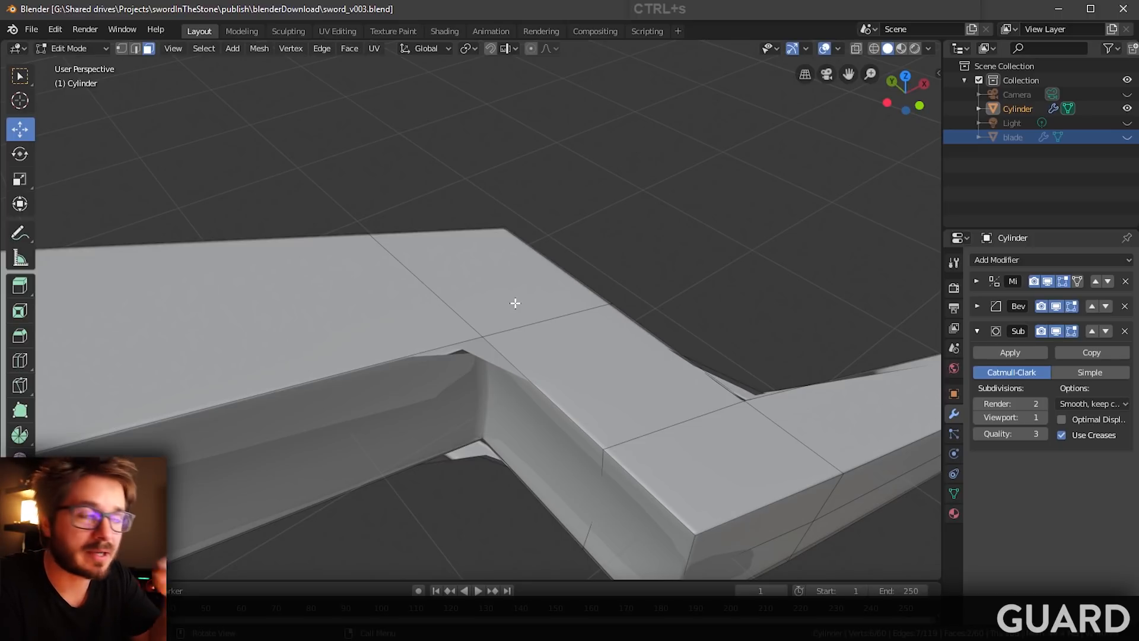
# Step: Add a supporting loop cut tight against the inner corner of the guard arm's step
pyautogui.hotkey('ctrl', 'z')
pyautogui.hotkey('ctrl', 'z')
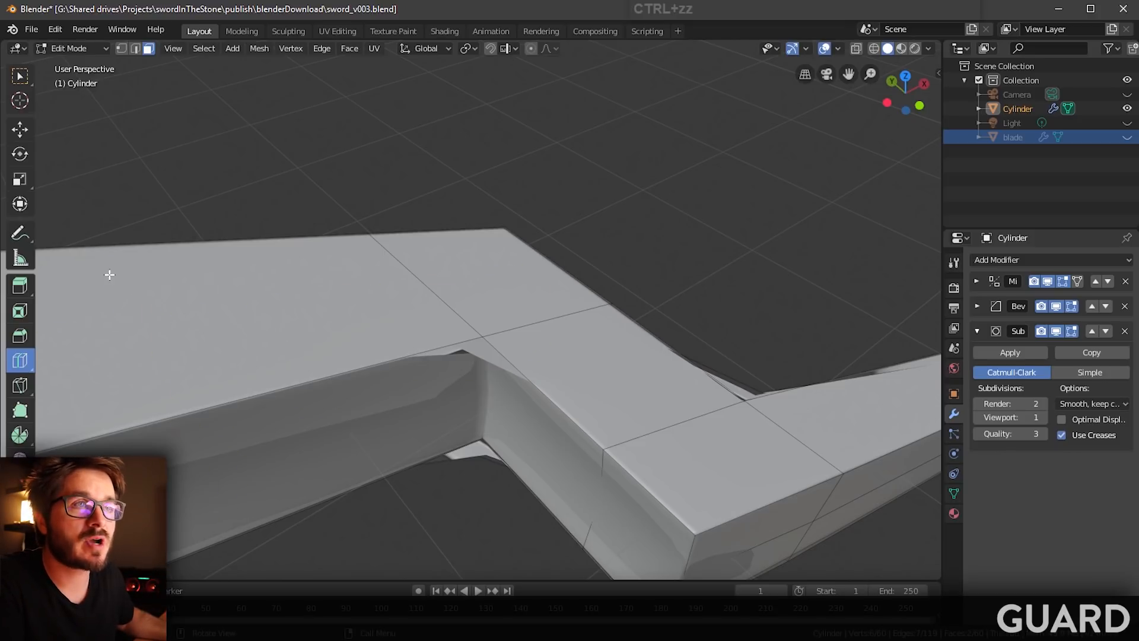
pyautogui.click(20, 84)
pyautogui.click(23, 364)
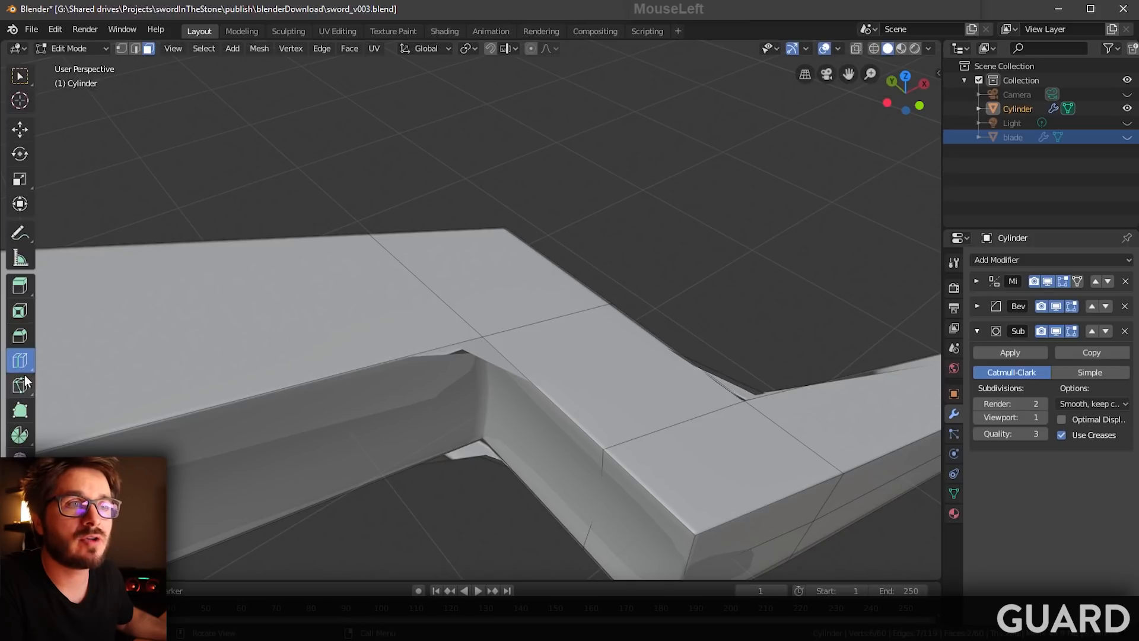
pyautogui.moveTo(172, 393); pyautogui.dragTo(490, 355)
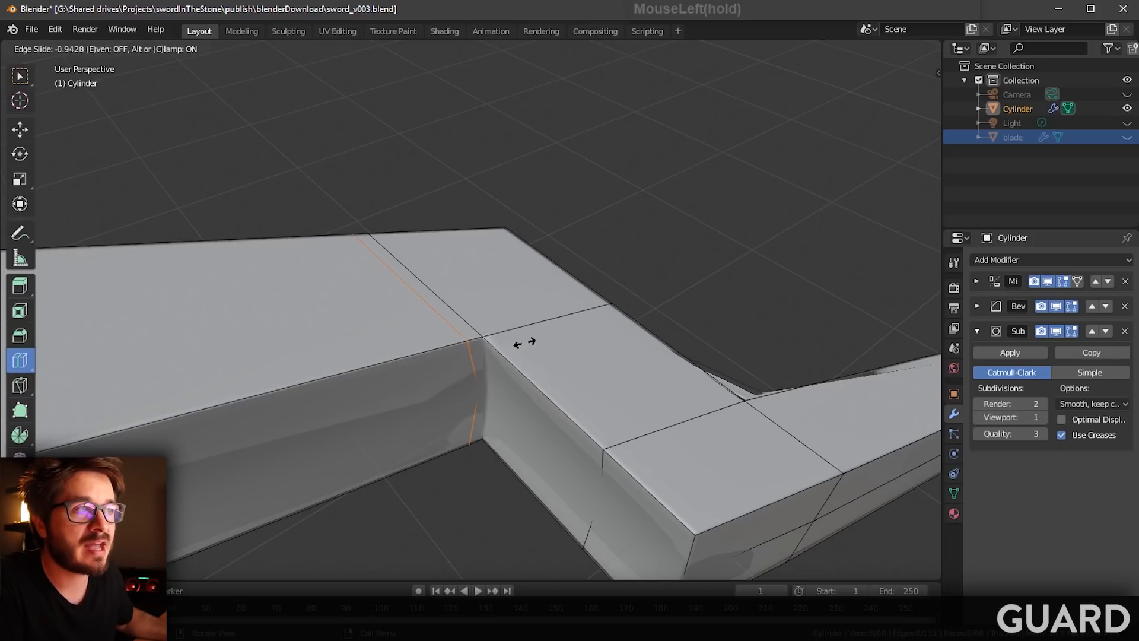
pyautogui.moveTo(533, 341); pyautogui.dragTo(495, 353)
# Step: Add more supporting loop cuts close to the other corners of the guard arm's step, return to Object Mode, and save the file
pyautogui.moveTo(603, 399); pyautogui.dragTo(504, 336, button='middle')
pyautogui.scroll(2, 438, 344)
pyautogui.scroll(1, 528, 350)
pyautogui.moveTo(591, 363); pyautogui.dragTo(423, 343)
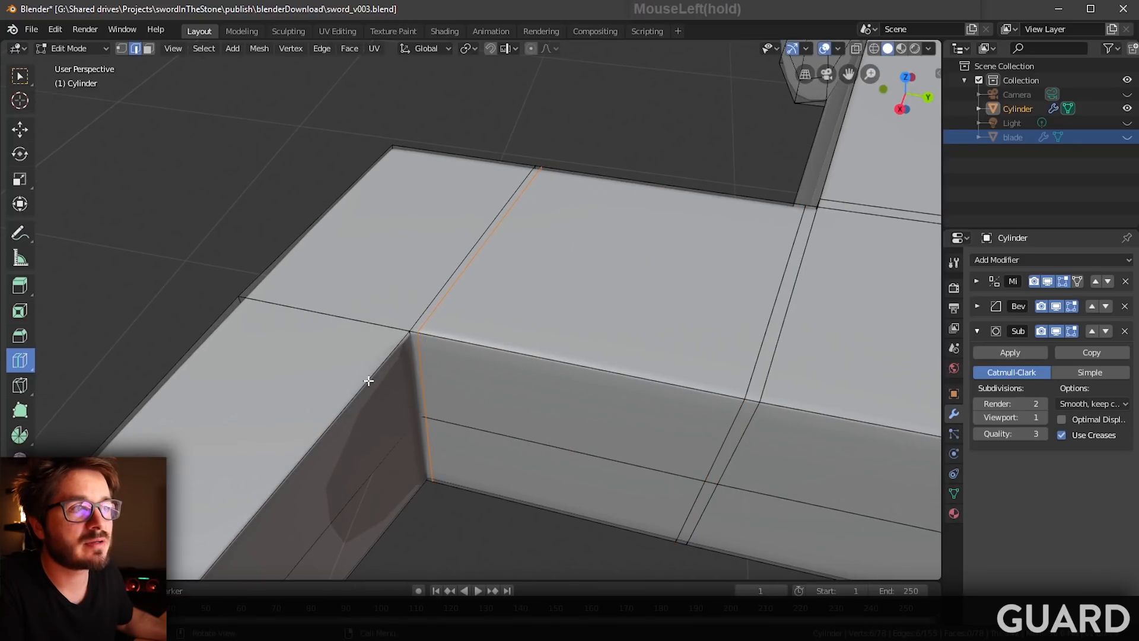
pyautogui.moveTo(368, 380); pyautogui.dragTo(335, 398, button='middle')
pyautogui.moveTo(283, 444); pyautogui.dragTo(638, 240)
pyautogui.hotkey('ctrl', 's')
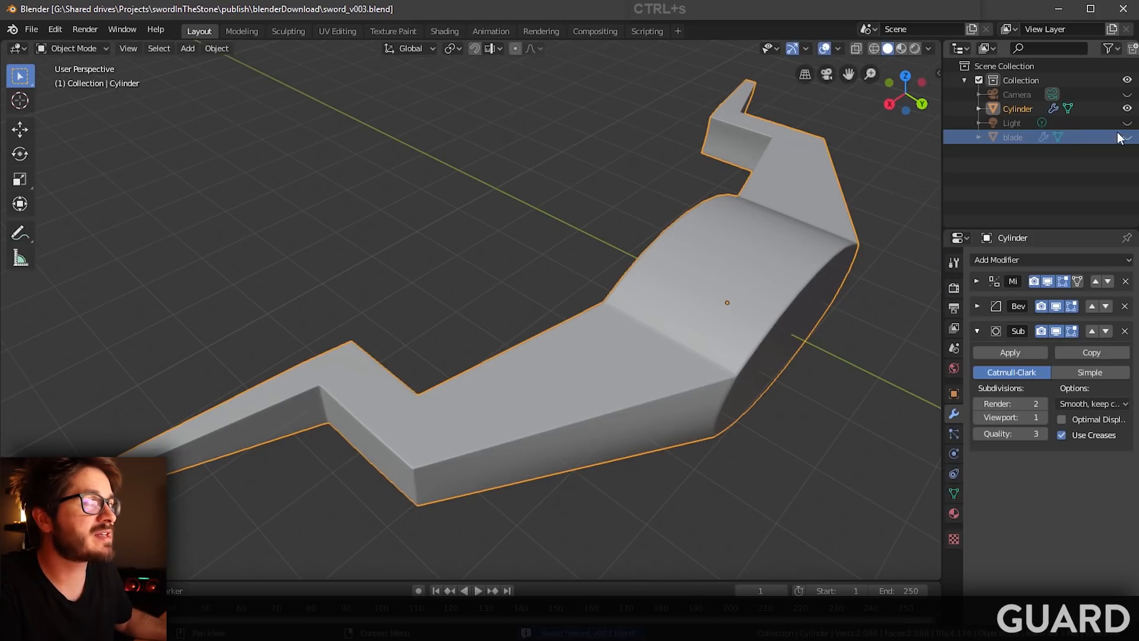
# Step: Unhide the blade alongside the guard and save the file
pyautogui.click(1127, 137)
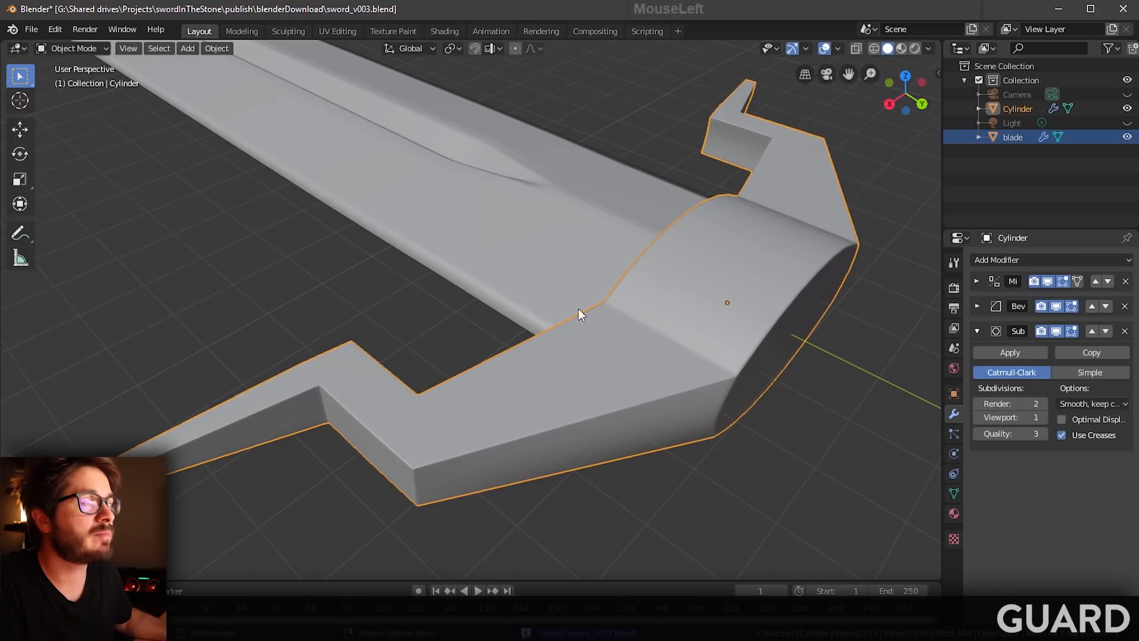
pyautogui.moveTo(579, 309); pyautogui.dragTo(532, 348, button='middle')
pyautogui.hotkey('ctrl', 's')
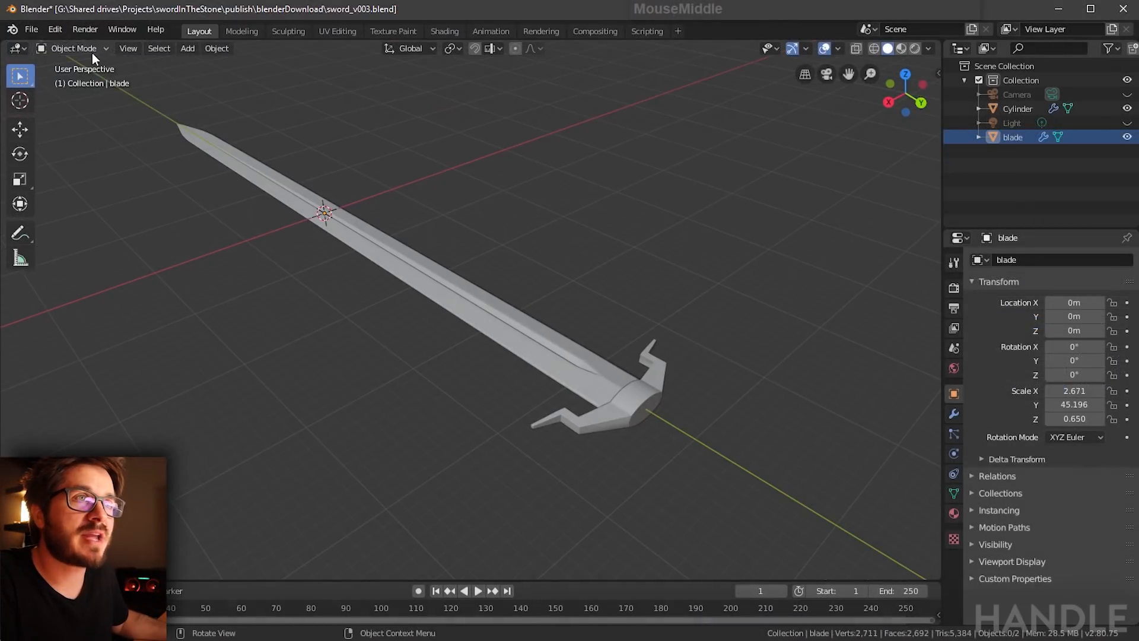
# Step: Add a cylinder mesh for the handle with 12 vertices and the cap fill type set to Nothing
pyautogui.click(93, 51)
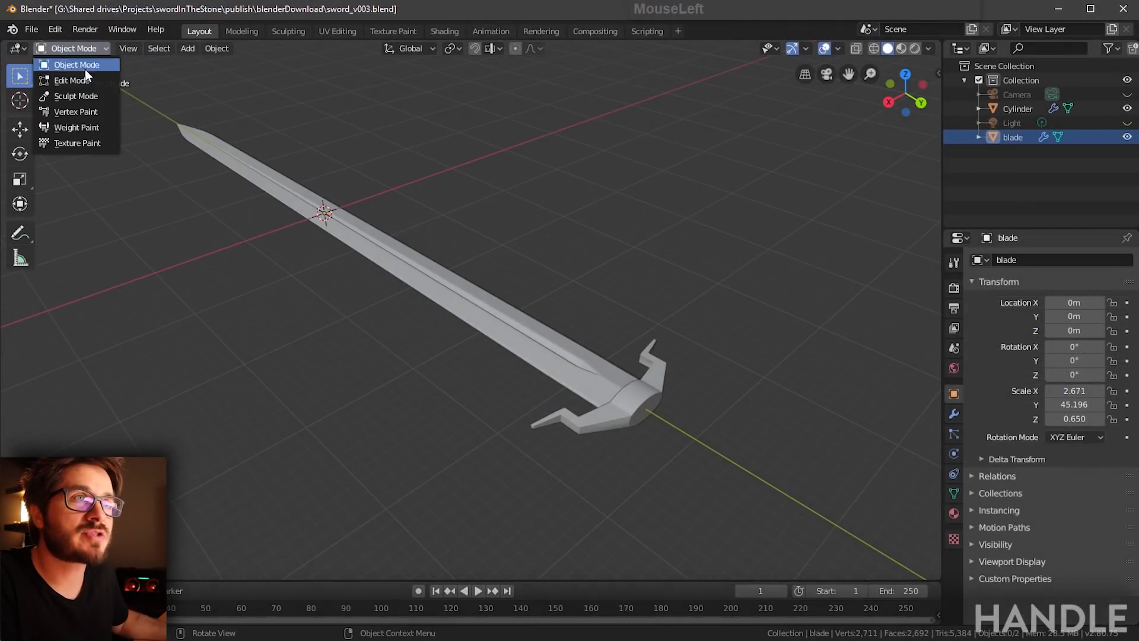
pyautogui.click(188, 48)
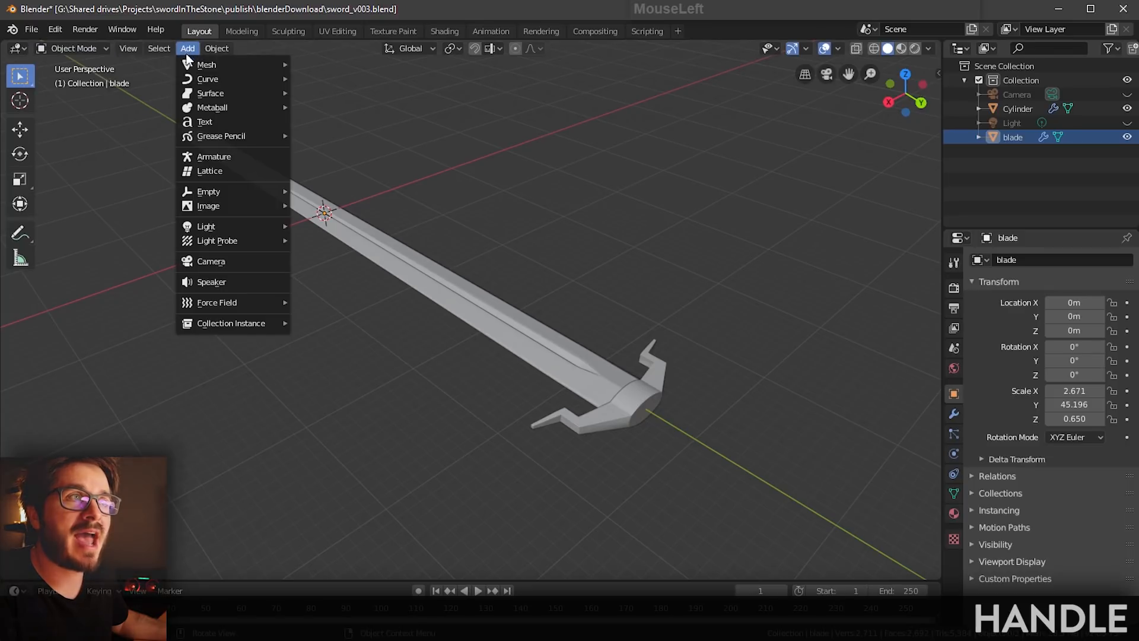
pyautogui.moveTo(238, 64)
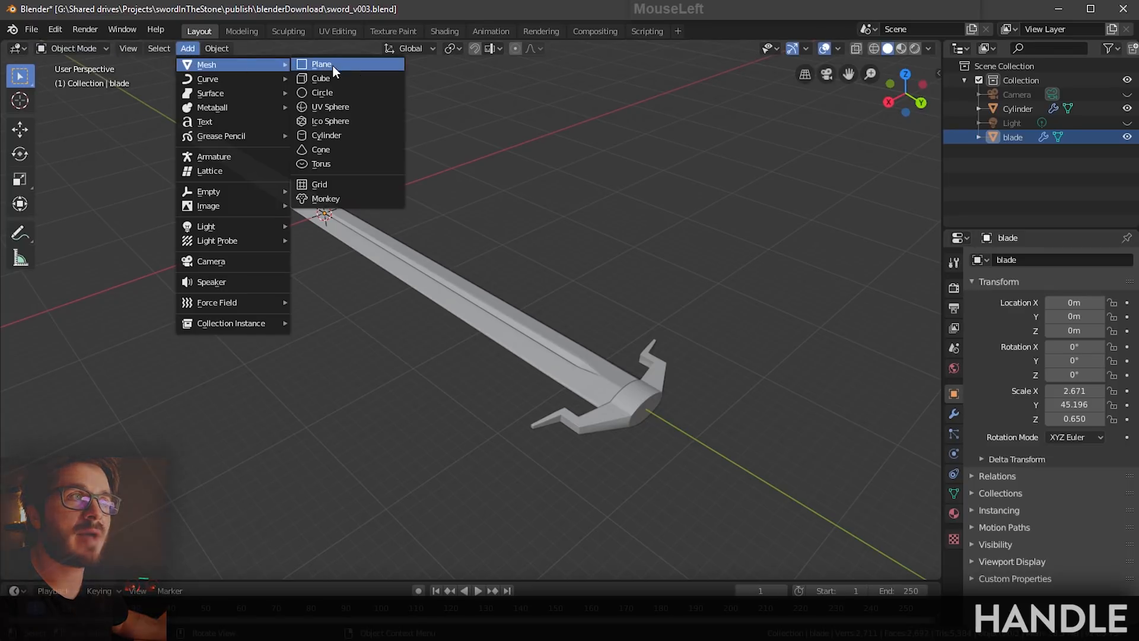
pyautogui.click(332, 140)
pyautogui.click(97, 568)
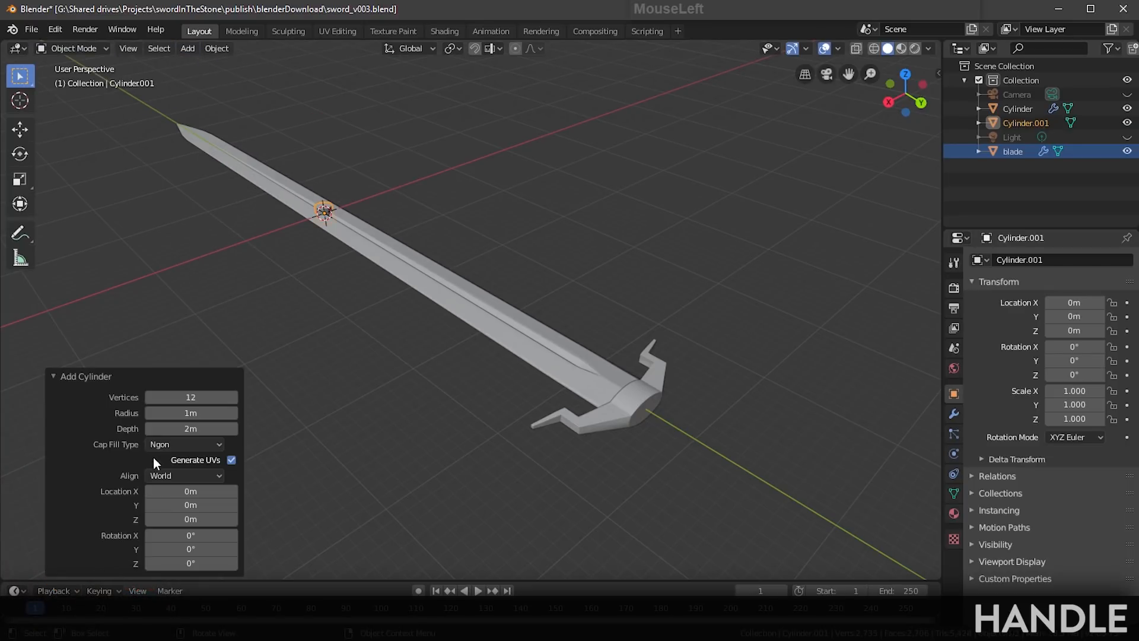
pyautogui.click(176, 397)
pyautogui.moveTo(184, 444); pyautogui.dragTo(181, 462)
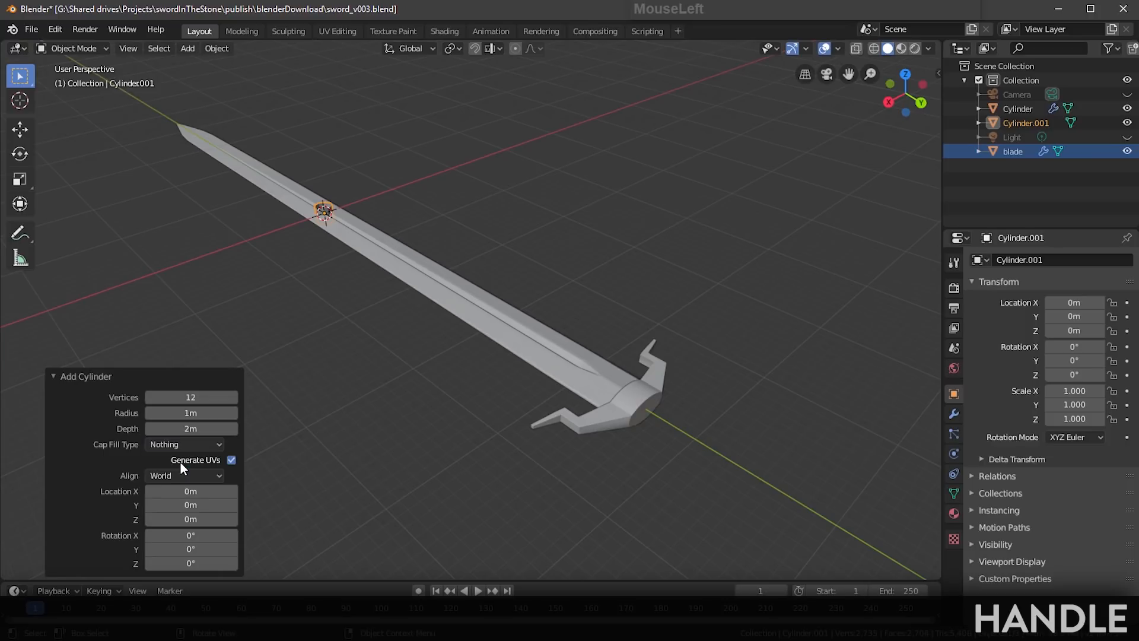
pyautogui.click(102, 376)
pyautogui.moveTo(109, 174); pyautogui.dragTo(310, 225, button='middle')
# Step: Place the new cylinder at X 0 m, Y 51 m and rotate it 90° about X
pyautogui.click(954, 394)
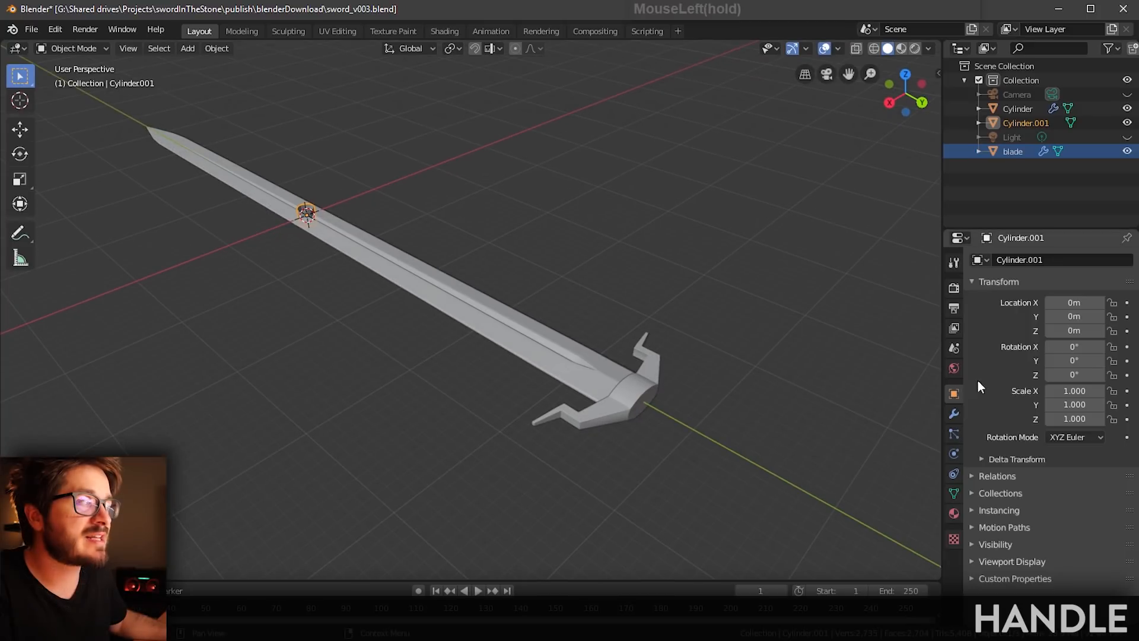
pyautogui.click(1064, 301)
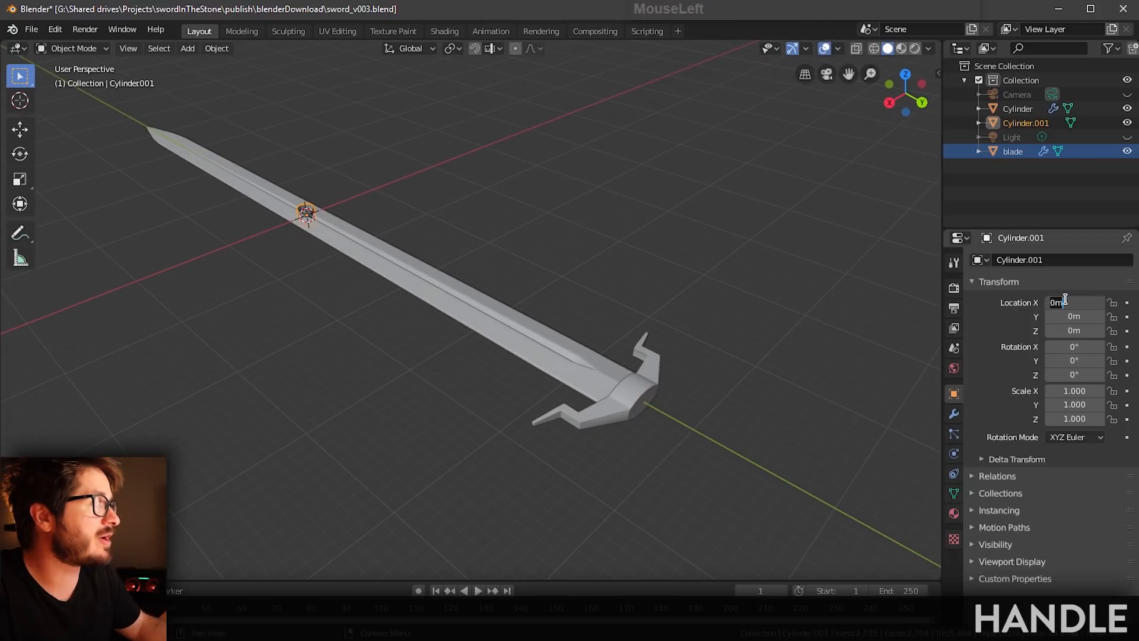
pyautogui.write('0')
pyautogui.press('Tab')
pyautogui.write('51')
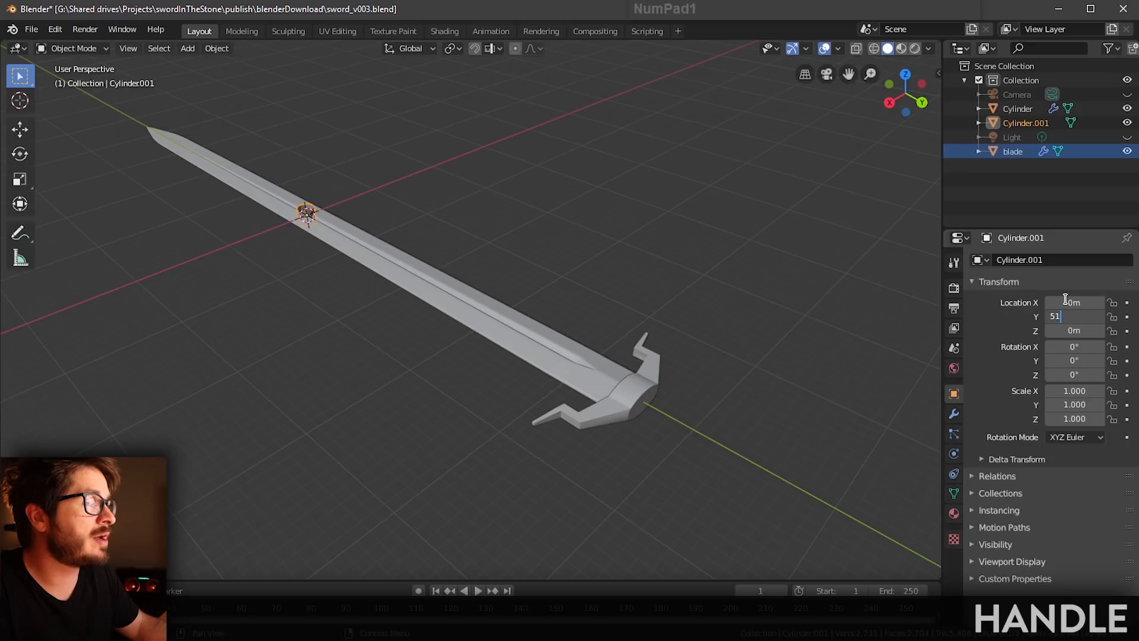
pyautogui.press('Tab')
pyautogui.press('Tab')
pyautogui.write('90')
pyautogui.press('Tab')
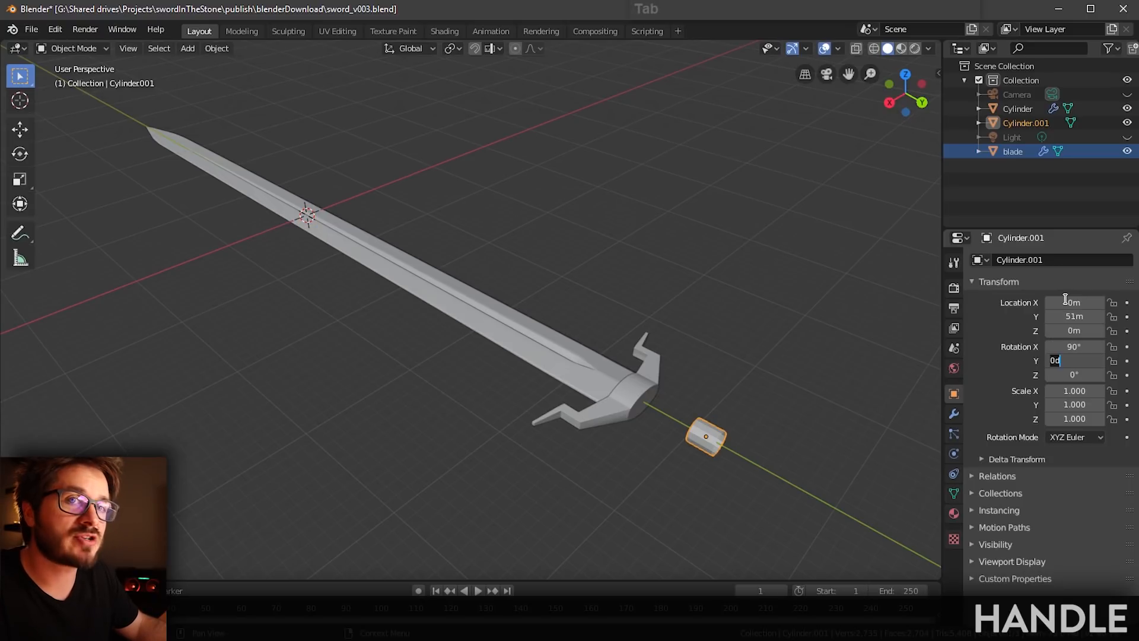
# Step: Set the handle cylinder's scale to 0.62 on Y and 5.3 on Z
pyautogui.press('Tab')
pyautogui.press('Tab')
pyautogui.press('Tab')
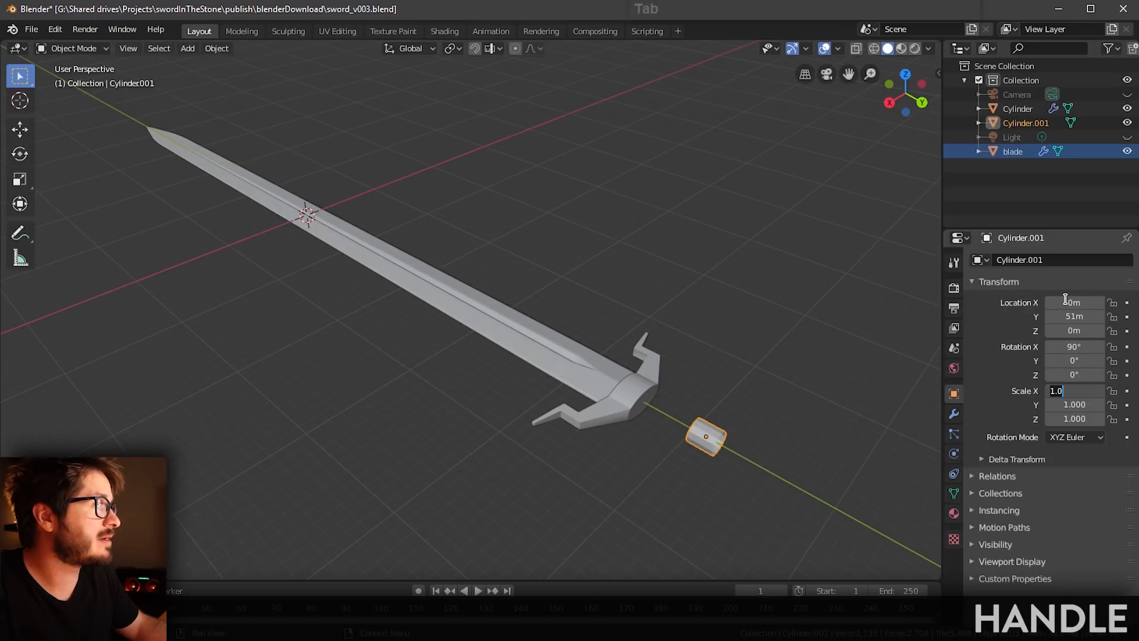
pyautogui.write('0.62')
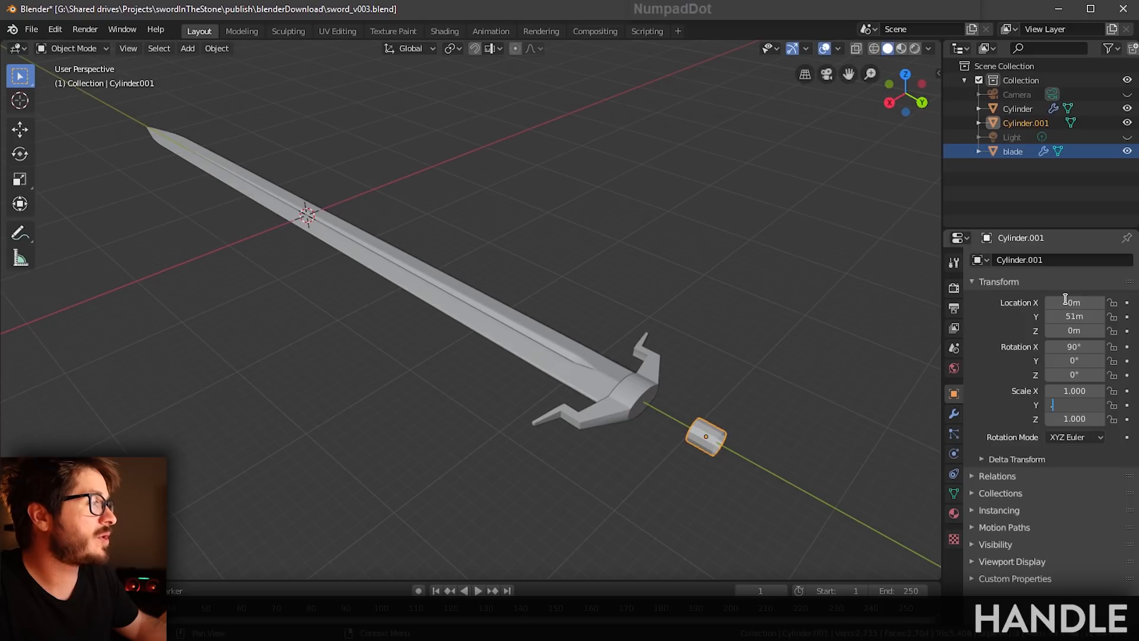
pyautogui.press('Tab')
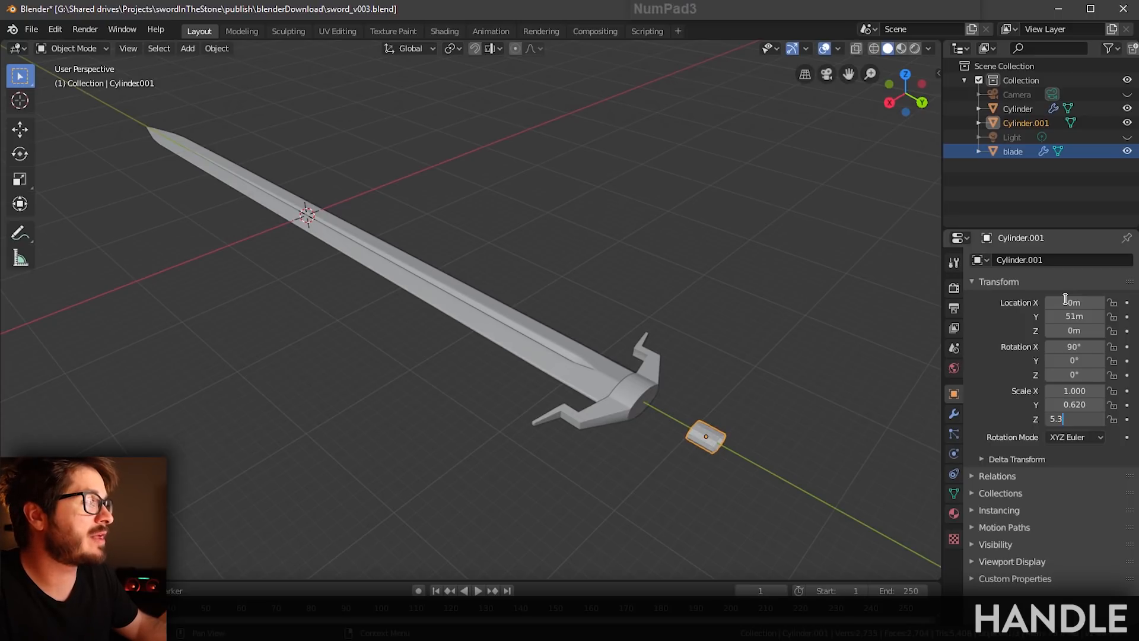
pyautogui.write('5.3')
pyautogui.press('Return')
pyautogui.click(782, 297)
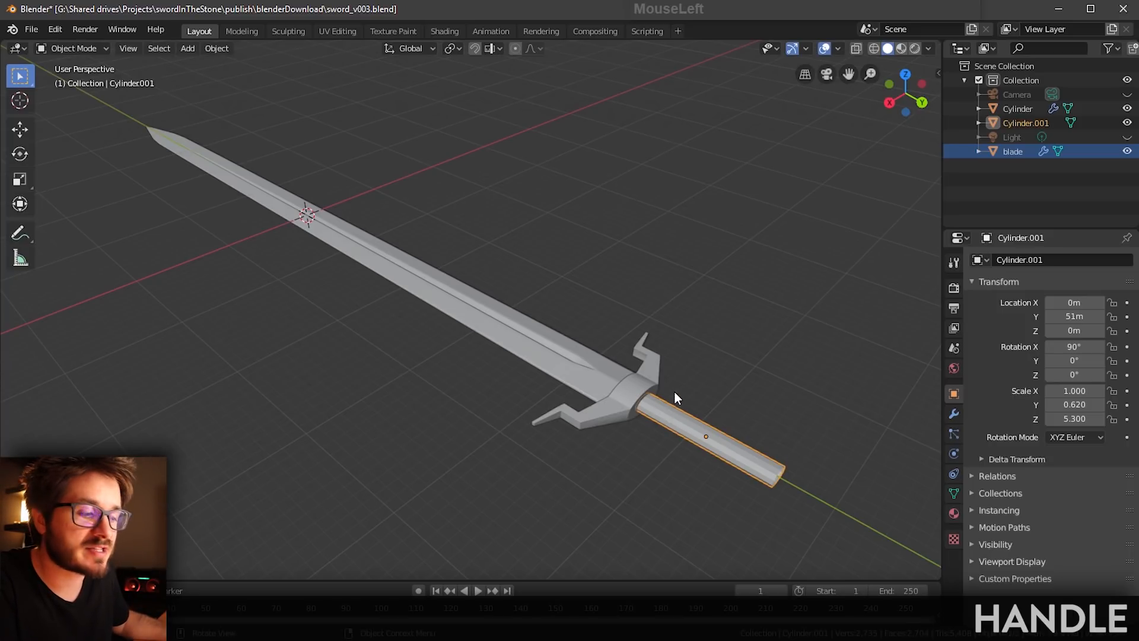
# Step: In Edit Mode, select the vertices around the handle's far open end and scale them down slightly to taper it
pyautogui.hotkey('shift', 'f')
pyautogui.moveTo(660, 388); pyautogui.dragTo(643, 351, button='middle')
pyautogui.scroll(2, 661, 351)
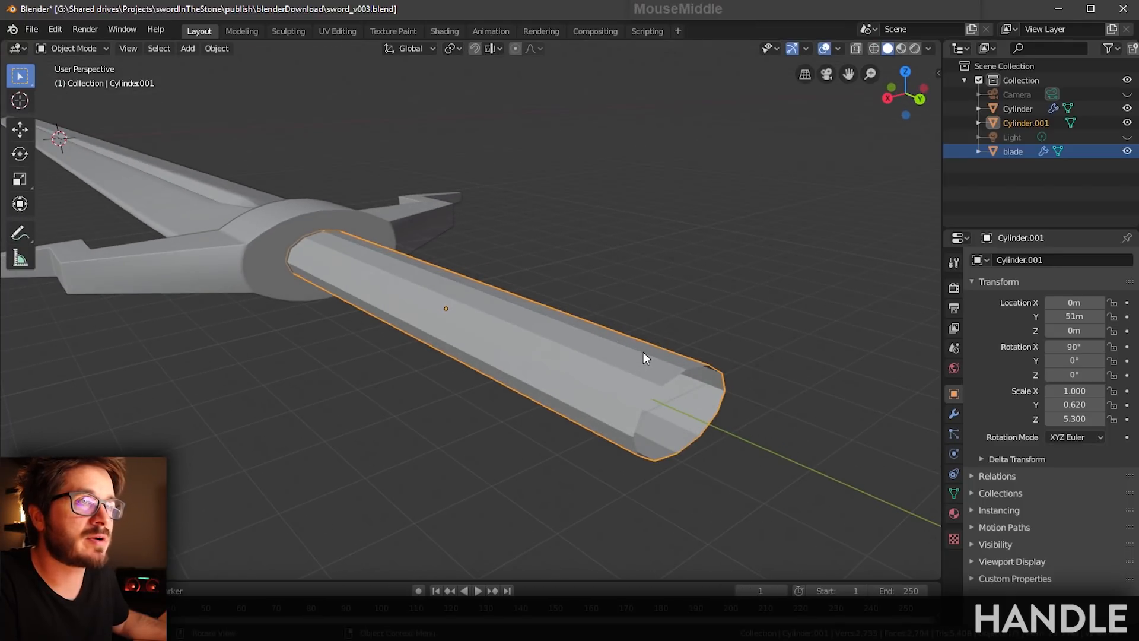
pyautogui.press('Tab')
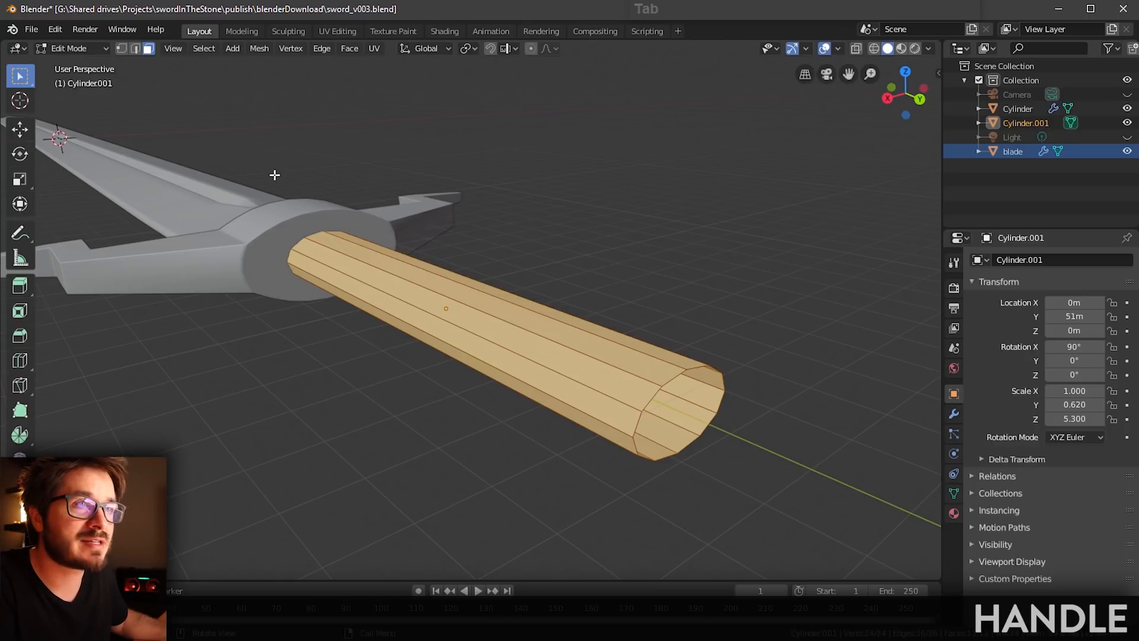
pyautogui.moveTo(609, 191); pyautogui.dragTo(810, 300)
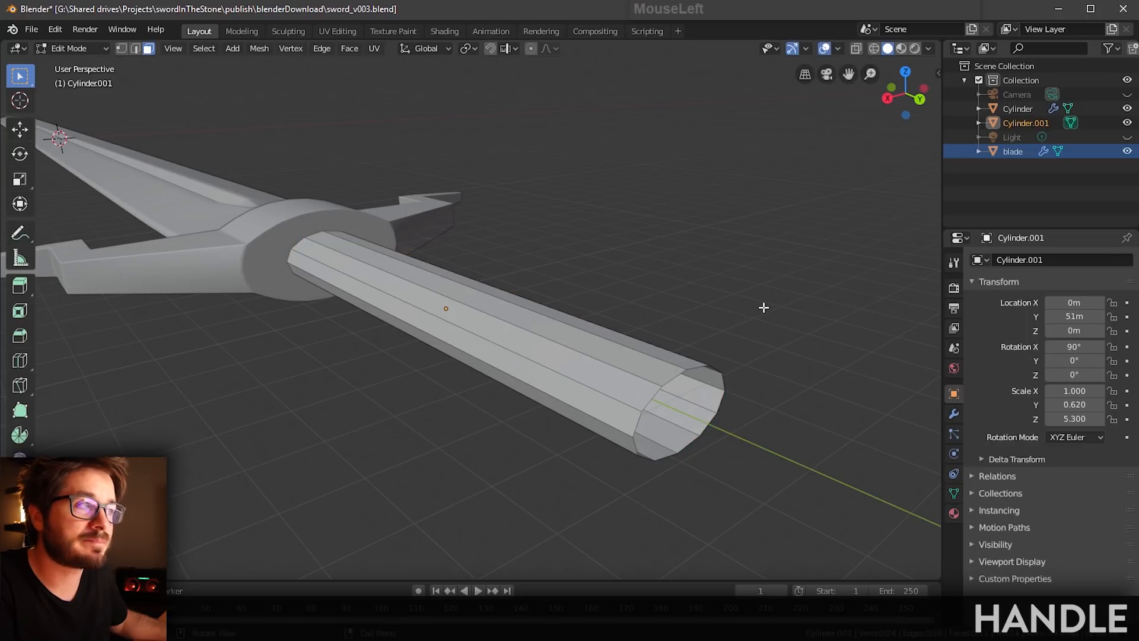
pyautogui.moveTo(743, 331); pyautogui.dragTo(750, 332, button='middle')
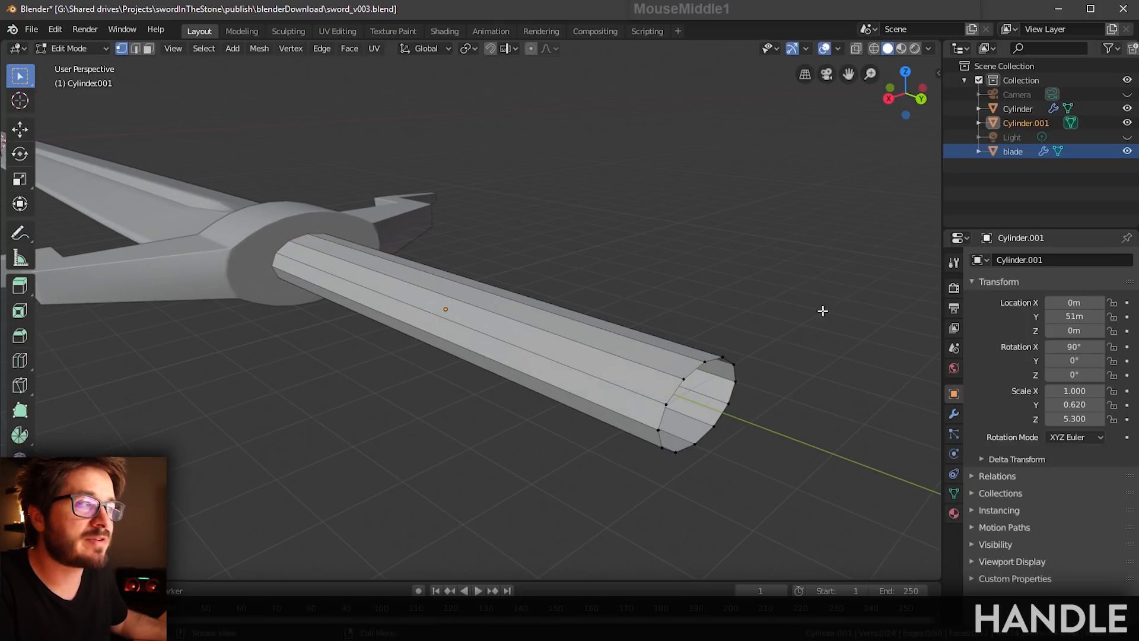
pyautogui.moveTo(823, 311); pyautogui.dragTo(641, 470)
pyautogui.moveTo(640, 470); pyautogui.dragTo(737, 434, button='middle')
pyautogui.press('s')
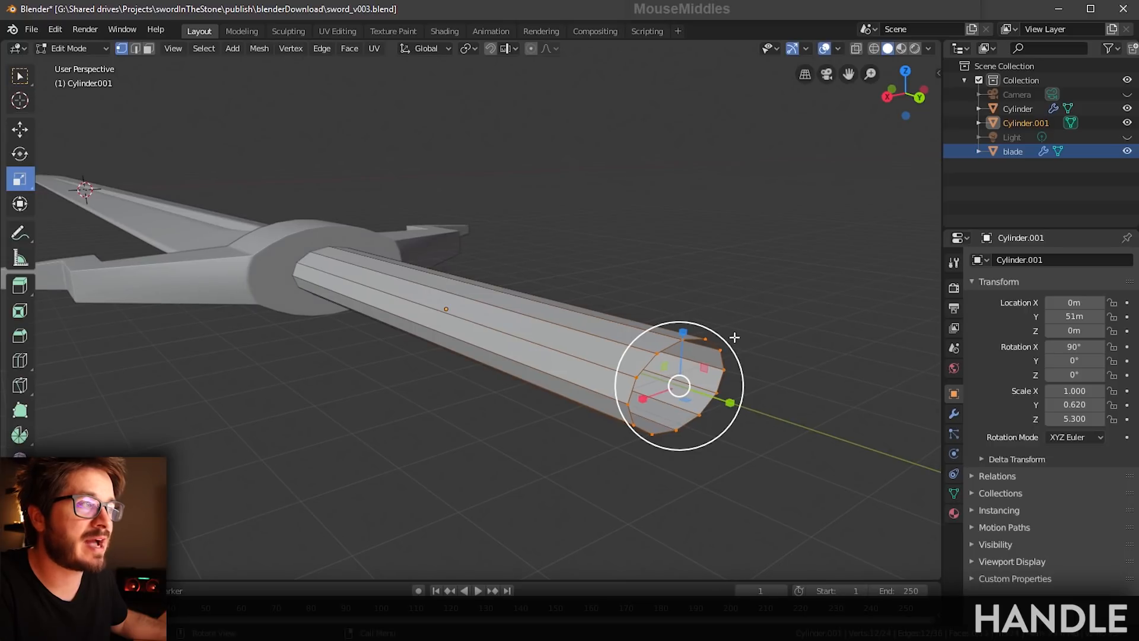
pyautogui.moveTo(718, 345); pyautogui.dragTo(709, 351)
# Step: Add seven roughly evenly spaced loop cuts along the length of the handle
pyautogui.moveTo(745, 340); pyautogui.dragTo(619, 349, button='middle')
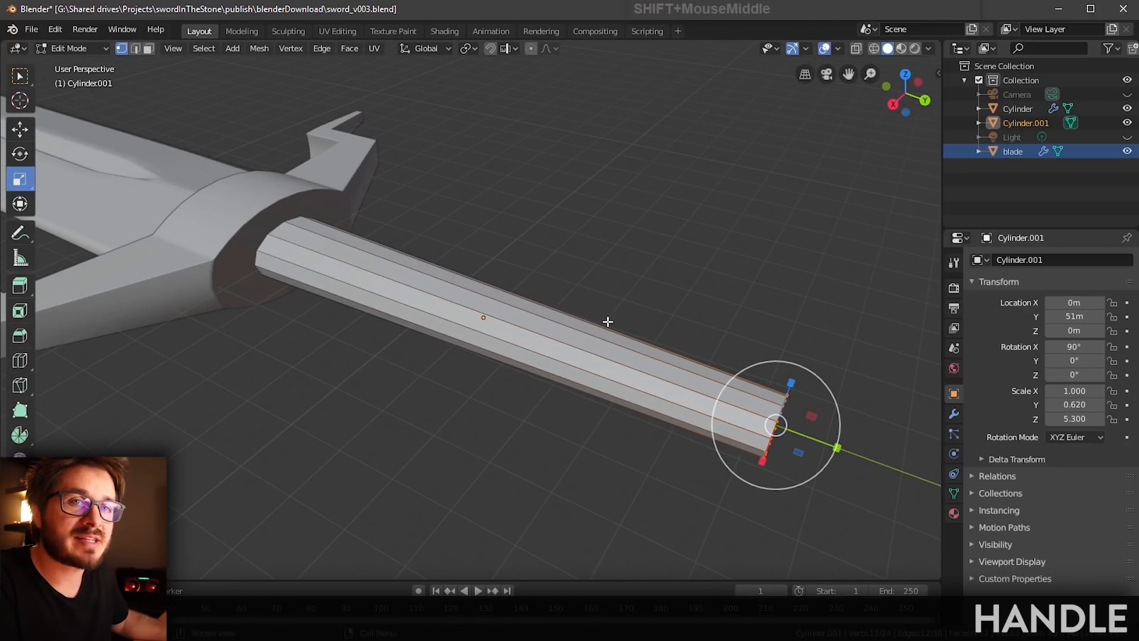
pyautogui.click(22, 363)
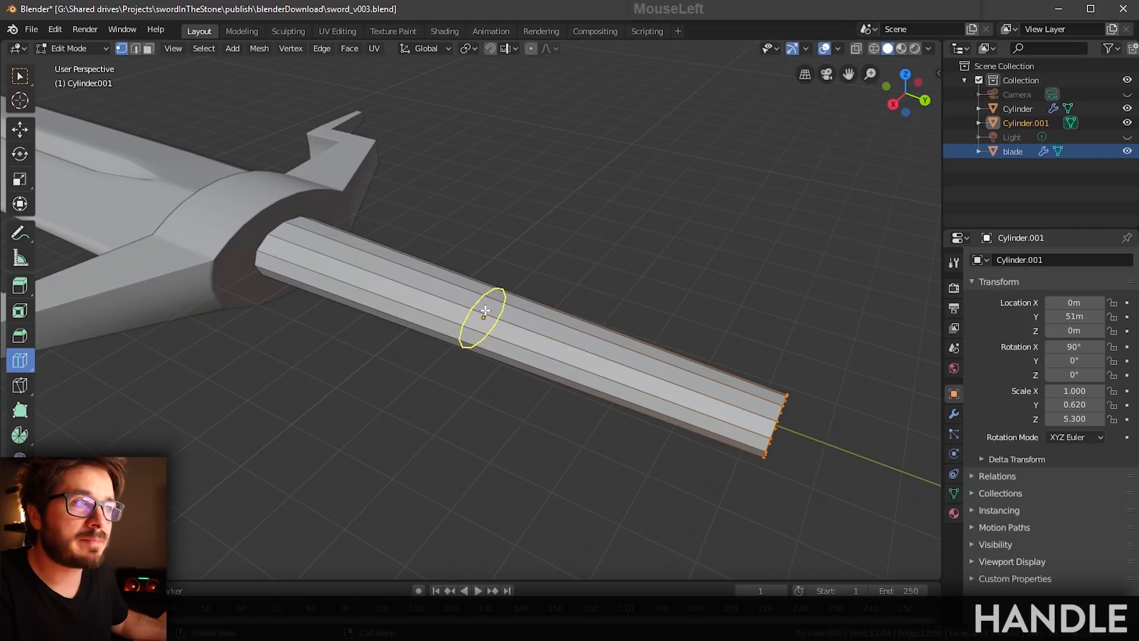
pyautogui.click(485, 311)
pyautogui.click(599, 347)
pyautogui.click(380, 273)
pyautogui.click(412, 290)
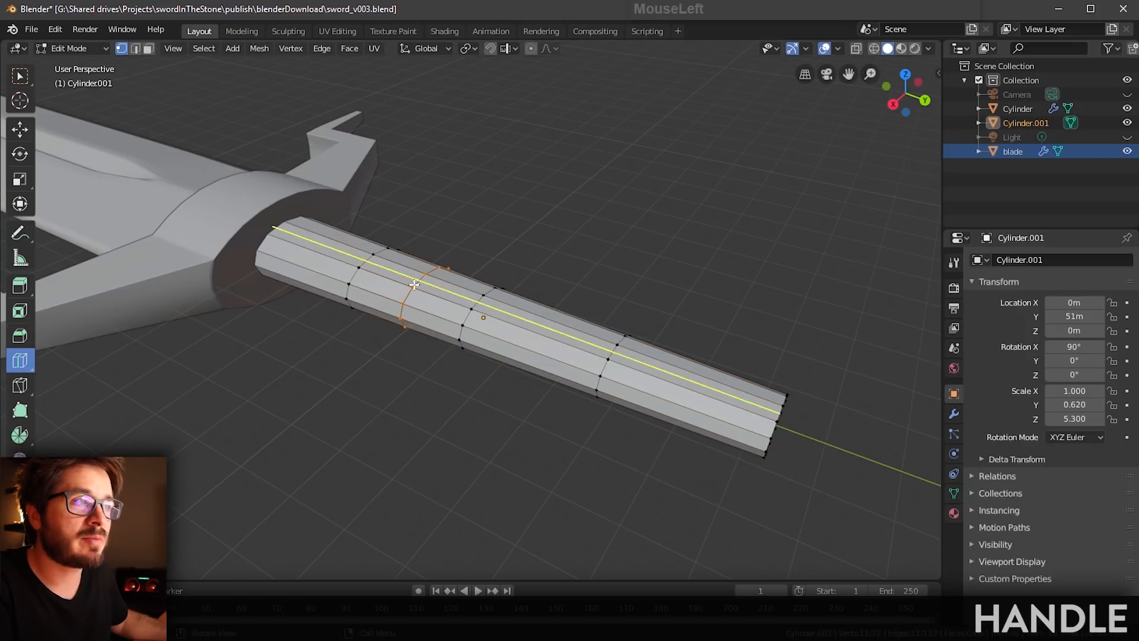
pyautogui.click(320, 259)
pyautogui.click(536, 336)
pyautogui.click(686, 390)
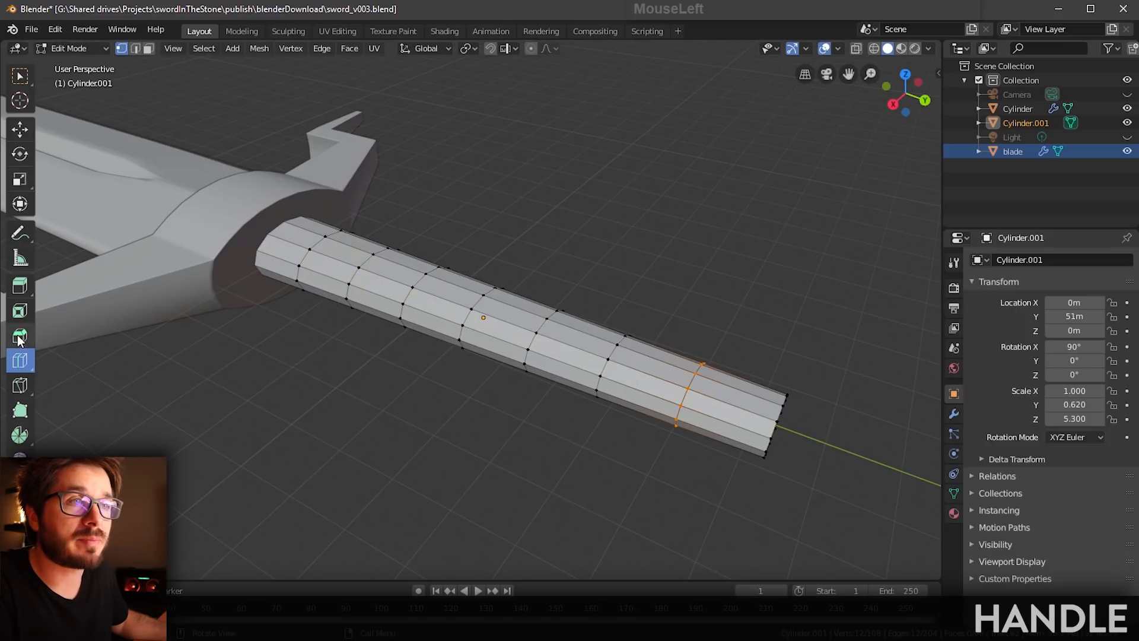
pyautogui.moveTo(298, 252); pyautogui.dragTo(294, 235, button='middle')
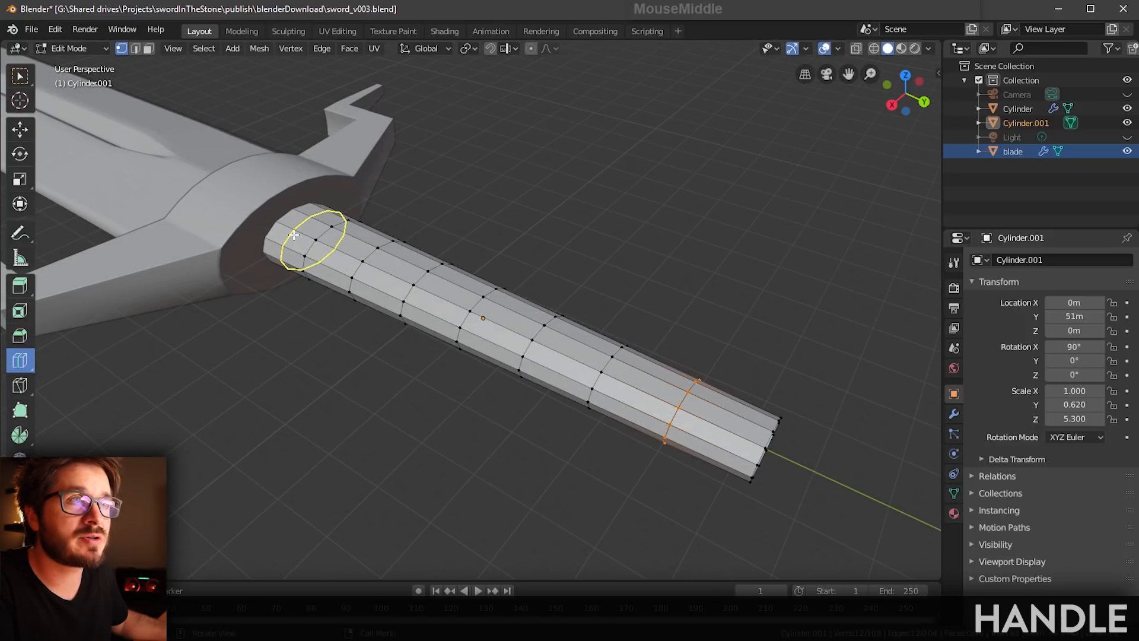
# Step: In edge select mode, select one edge on each of the handle's seven loops and one on its far open rim
pyautogui.press('w')
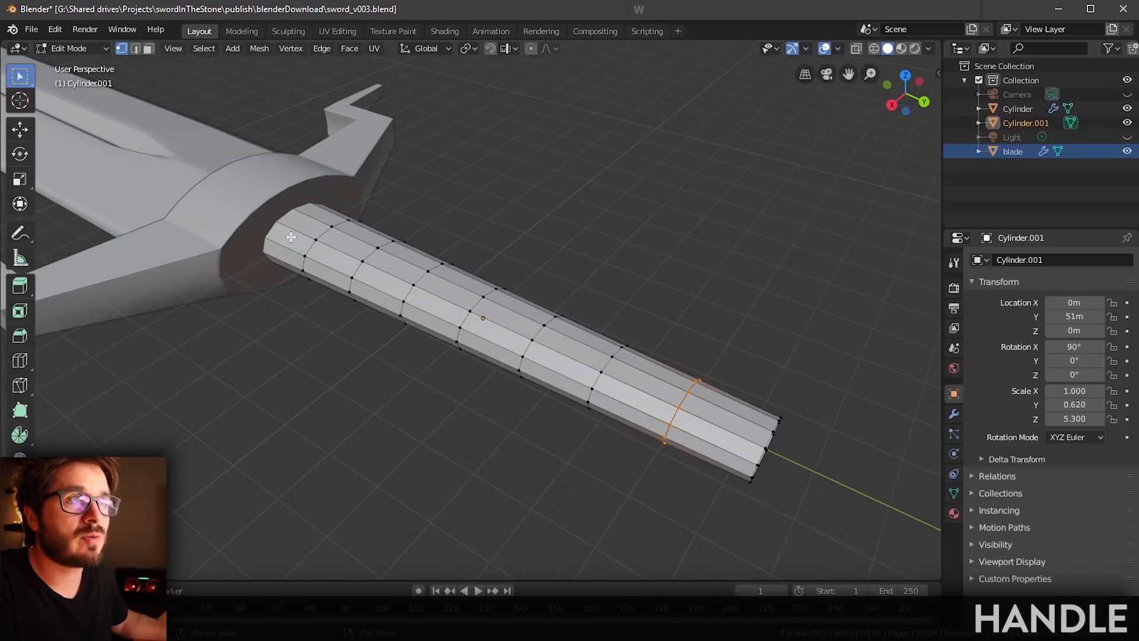
pyautogui.press('2')
pyautogui.moveTo(385, 267); pyautogui.dragTo(343, 243, button='middle')
pyautogui.scroll(3, 417, 302)
pyautogui.click(341, 243)
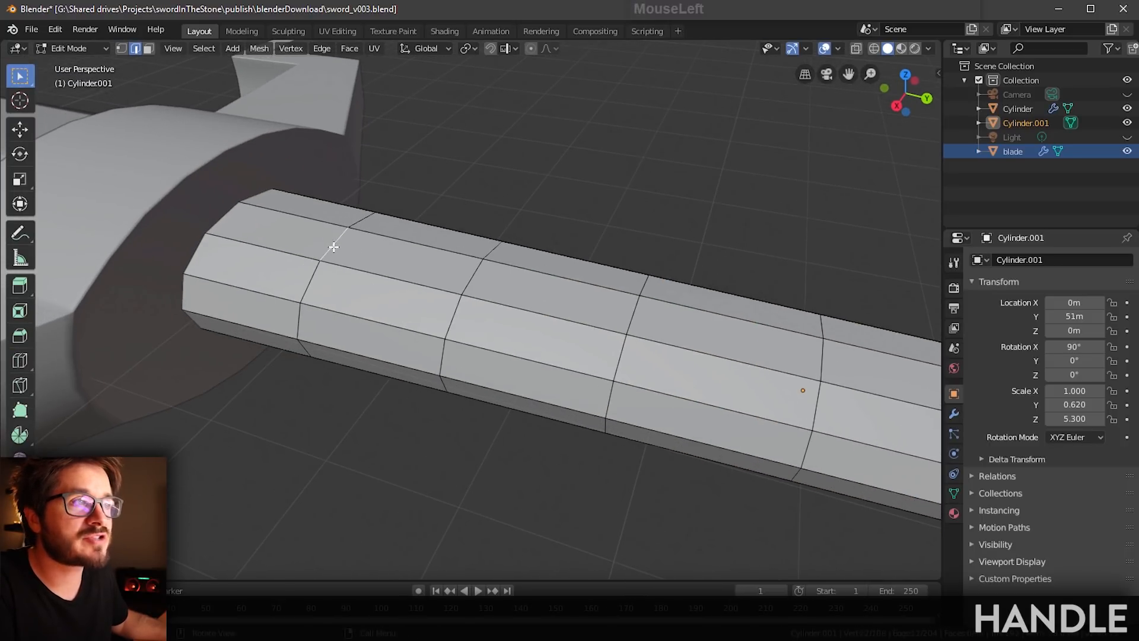
pyautogui.keyDown('shift'); pyautogui.click(470, 277); pyautogui.keyUp('shift')
pyautogui.keyDown('shift'); pyautogui.moveTo(630, 318); pyautogui.dragTo(491, 298, button='middle'); pyautogui.keyUp('shift')
pyautogui.keyDown('shift'); pyautogui.click(491, 298); pyautogui.keyUp('shift')
pyautogui.keyDown('shift'); pyautogui.moveTo(735, 360); pyautogui.dragTo(577, 323, button='middle'); pyautogui.keyUp('shift')
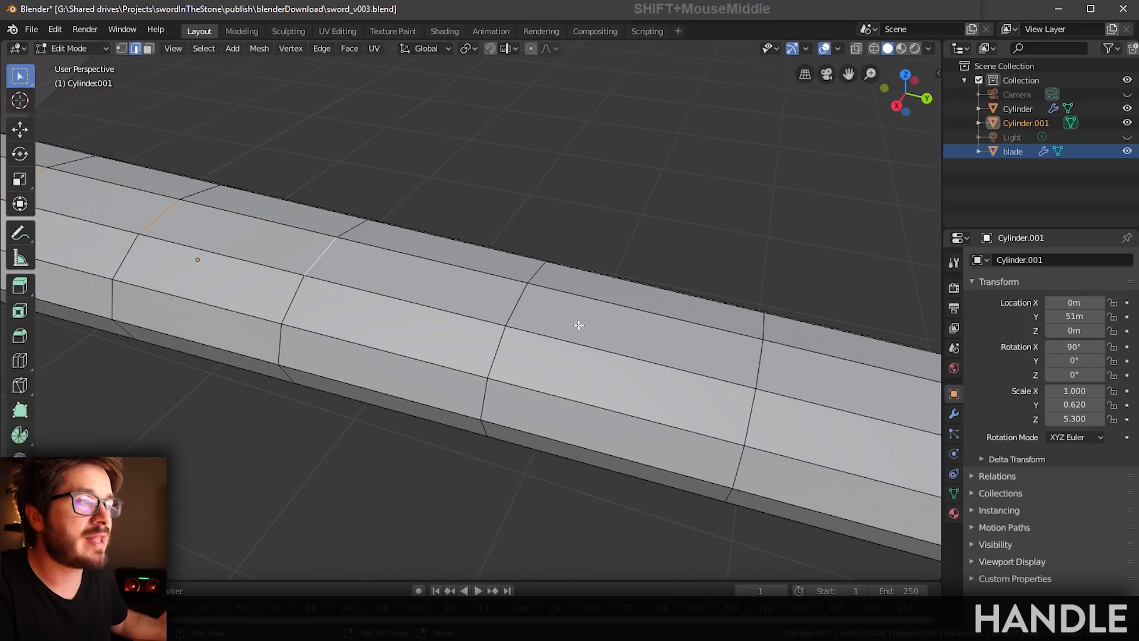
pyautogui.keyDown('shift'); pyautogui.click(510, 311); pyautogui.keyUp('shift')
pyautogui.keyDown('shift'); pyautogui.moveTo(750, 365); pyautogui.dragTo(543, 322, button='middle'); pyautogui.keyUp('shift')
pyautogui.keyDown('shift'); pyautogui.click(491, 309); pyautogui.keyUp('shift')
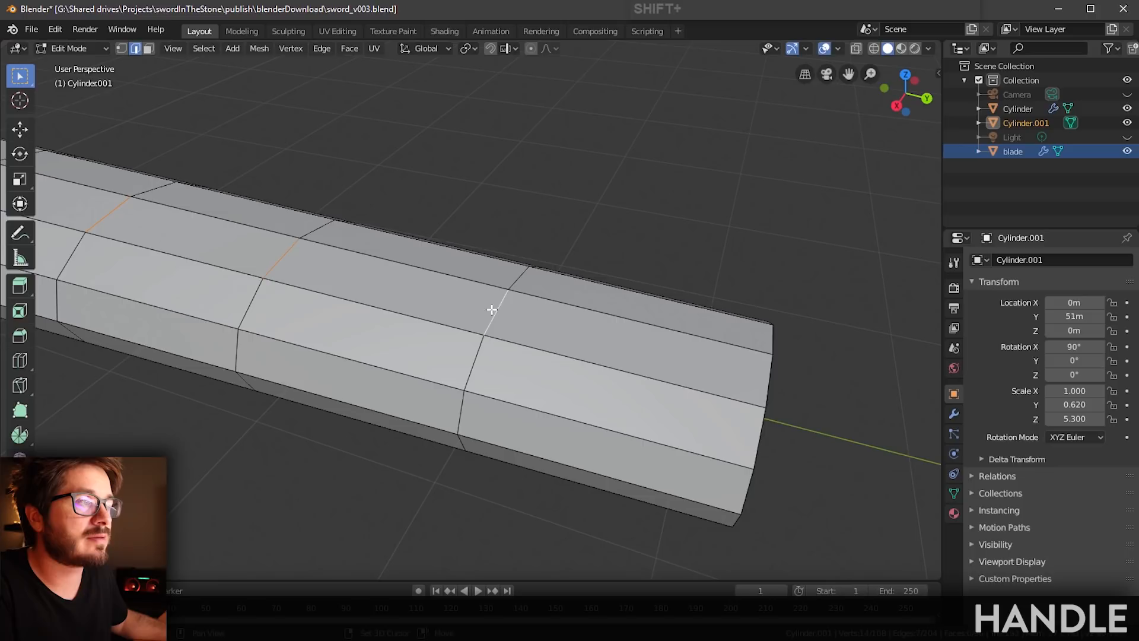
pyautogui.keyDown('shift'); pyautogui.click(770, 385); pyautogui.keyUp('shift')
pyautogui.moveTo(585, 354); pyautogui.dragTo(567, 353, button='middle')
pyautogui.scroll(-4, 404, 282)
pyautogui.keyDown('shift'); pyautogui.moveTo(404, 282); pyautogui.dragTo(513, 299, button='middle'); pyautogui.keyUp('shift')
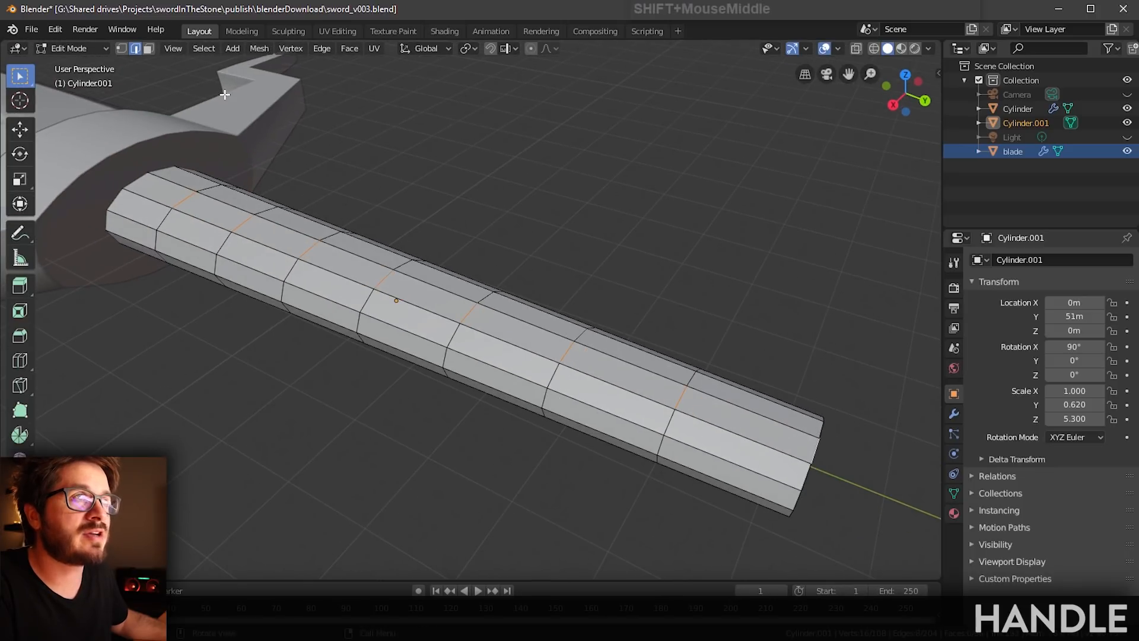
# Step: Extend the selected edges to their full edge loops around the handle
pyautogui.click(204, 48)
pyautogui.moveTo(242, 265)
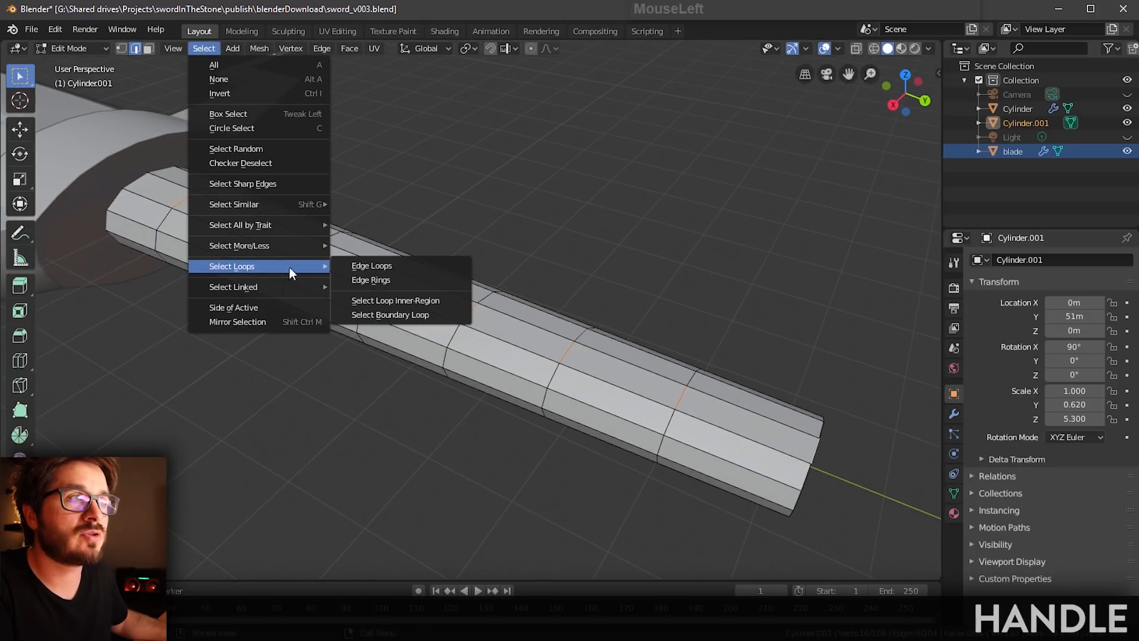
pyautogui.click(392, 267)
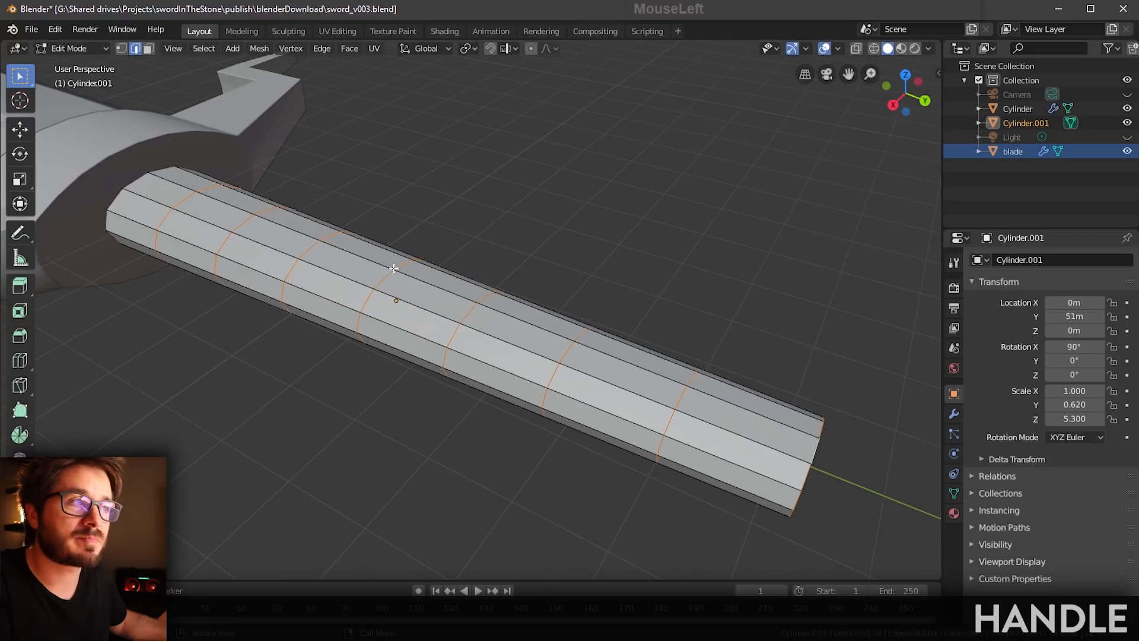
pyautogui.moveTo(453, 297); pyautogui.dragTo(455, 296, button='middle')
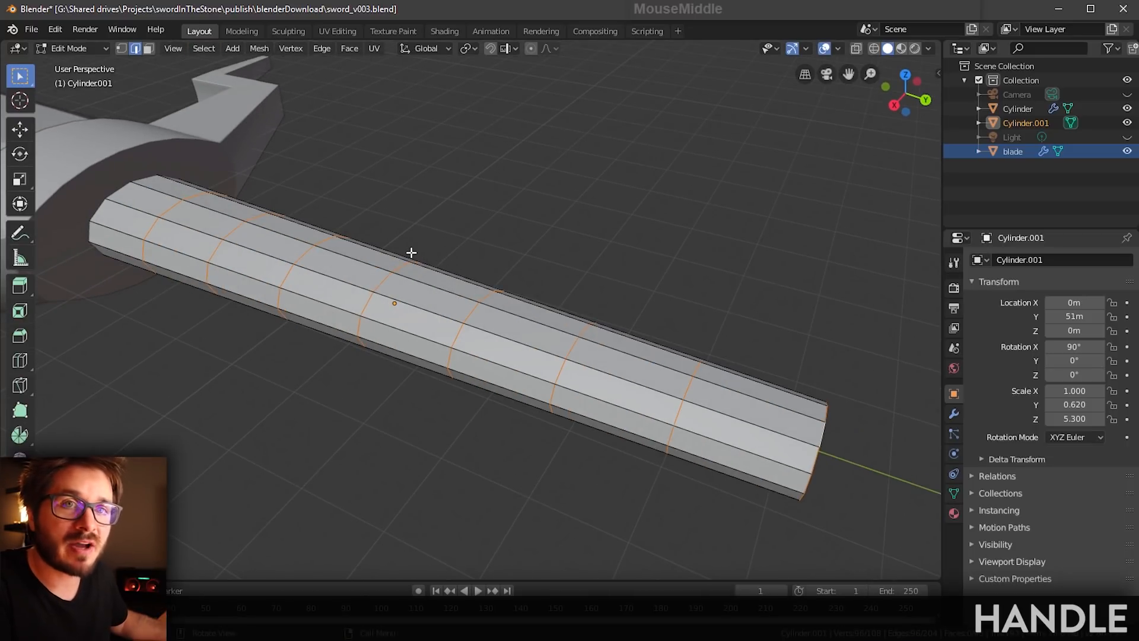
pyautogui.moveTo(408, 345); pyautogui.dragTo(411, 346, button='middle')
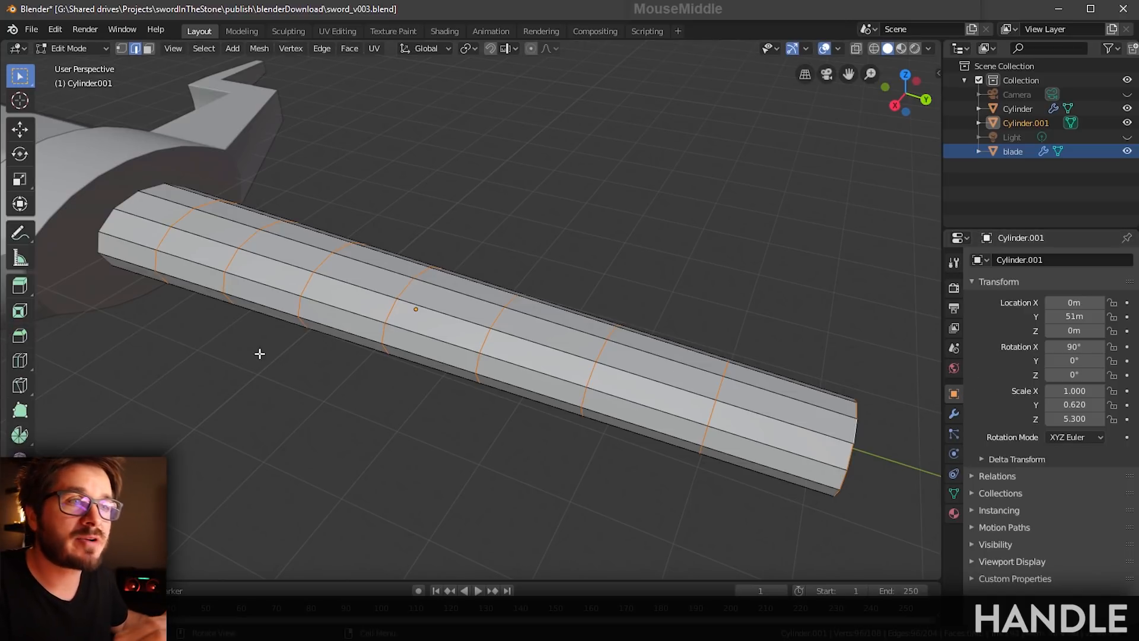
# Step: Bevel the selected edge loops into narrow bands around the handle
pyautogui.click(24, 337)
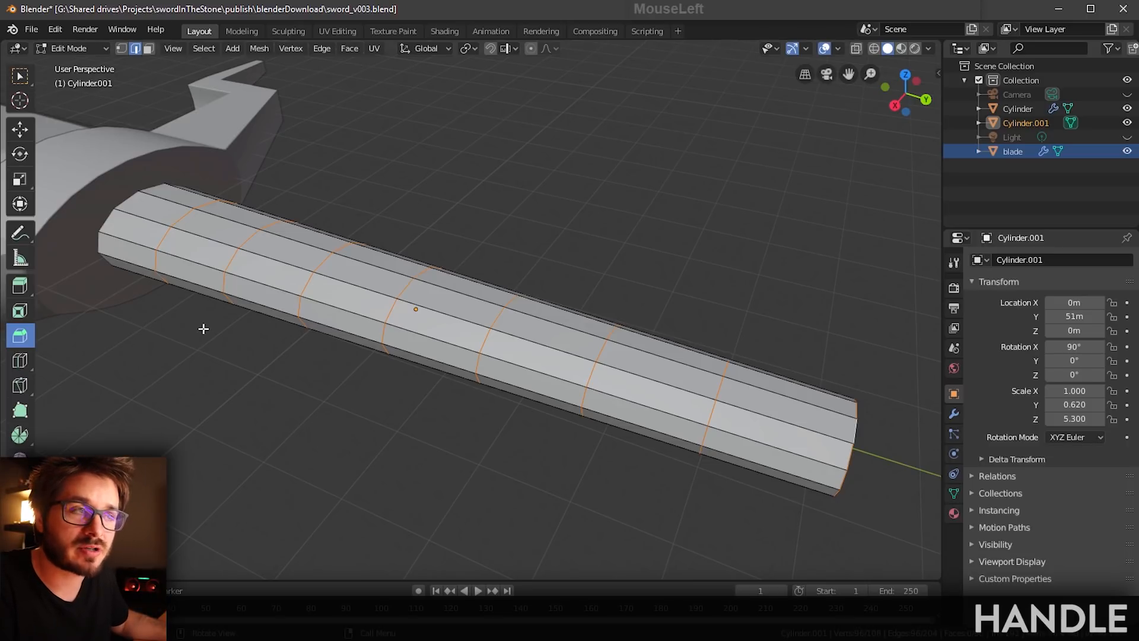
pyautogui.keyDown('shift'); pyautogui.moveTo(243, 345); pyautogui.dragTo(45, 334, button='middle'); pyautogui.keyUp('shift')
pyautogui.keyDown('shift'); pyautogui.moveTo(257, 354); pyautogui.dragTo(282, 353, button='middle'); pyautogui.keyUp('shift')
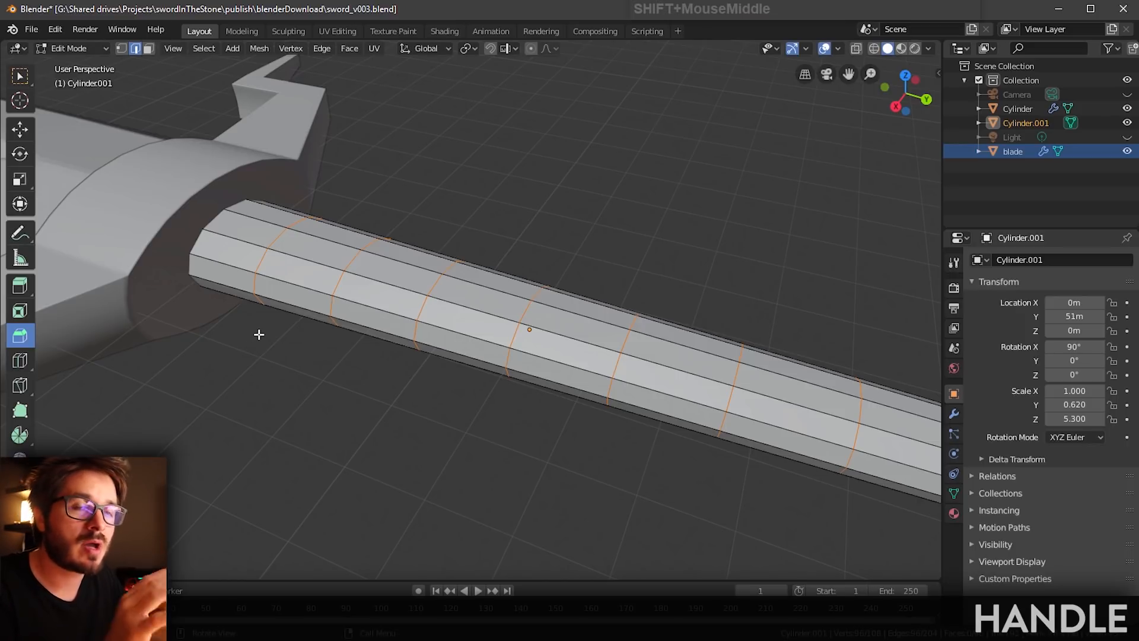
pyautogui.scroll(-1, 258, 335)
pyautogui.keyDown('shift'); pyautogui.moveTo(484, 377); pyautogui.dragTo(493, 332, button='middle'); pyautogui.keyUp('shift')
pyautogui.moveTo(471, 293); pyautogui.dragTo(576, 323)
pyautogui.keyDown('shift'); pyautogui.moveTo(472, 381); pyautogui.dragTo(471, 389, button='middle'); pyautogui.keyUp('shift')
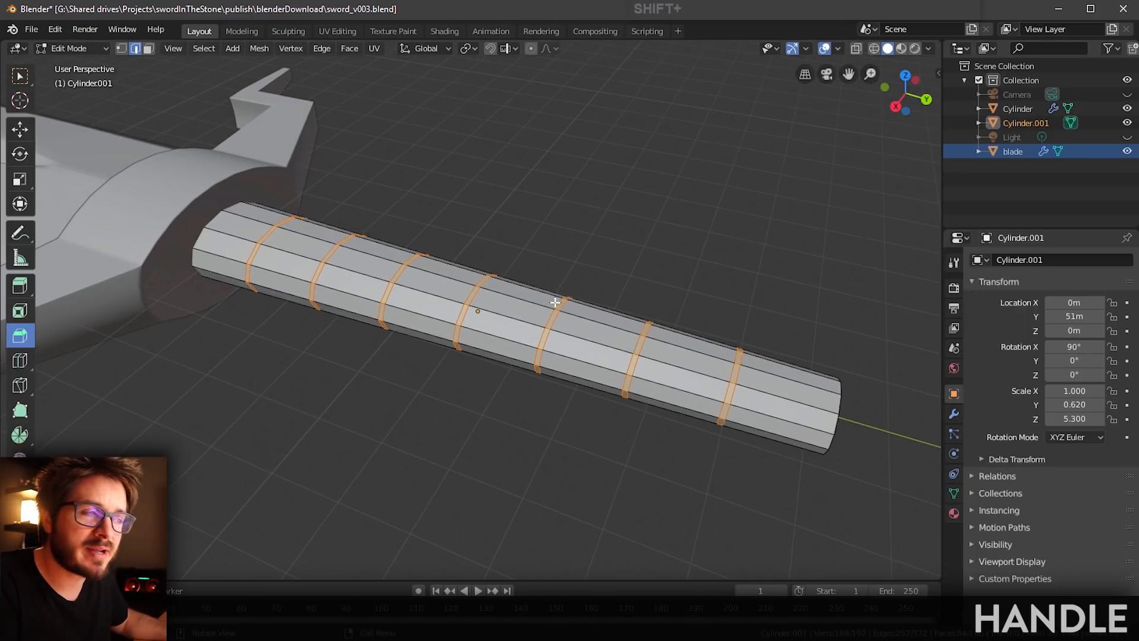
# Step: Add eight loop cuts to the handle, one in the middle of each wide section between the bevelled bands and at both ends
pyautogui.keyDown('shift'); pyautogui.moveTo(554, 302); pyautogui.dragTo(488, 313, button='middle'); pyautogui.keyUp('shift')
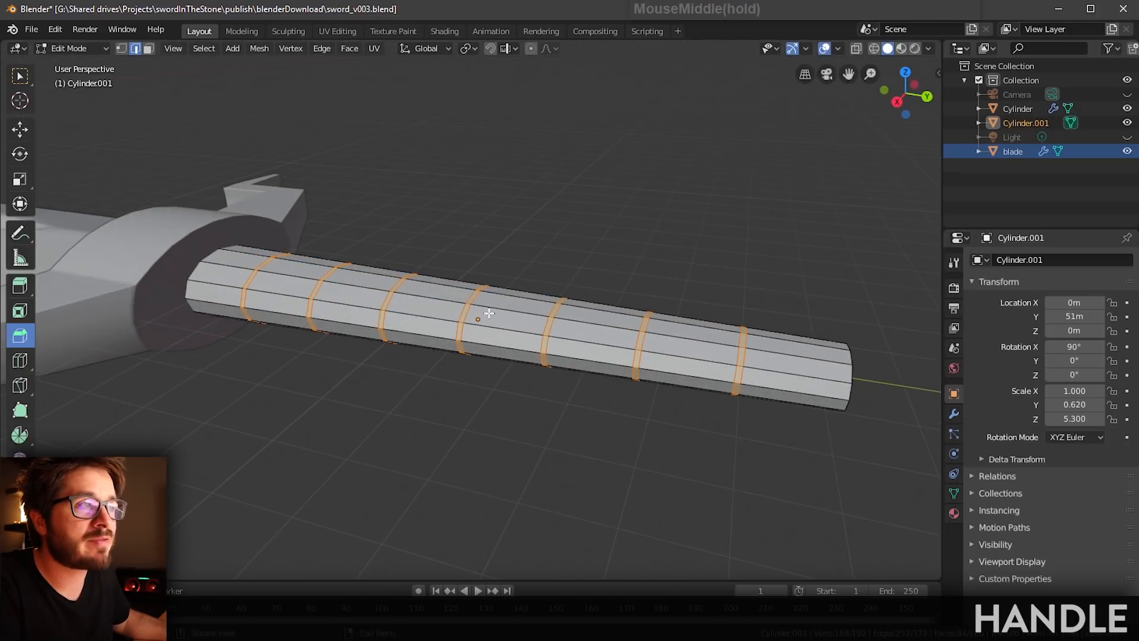
pyautogui.scroll(3, 481, 328)
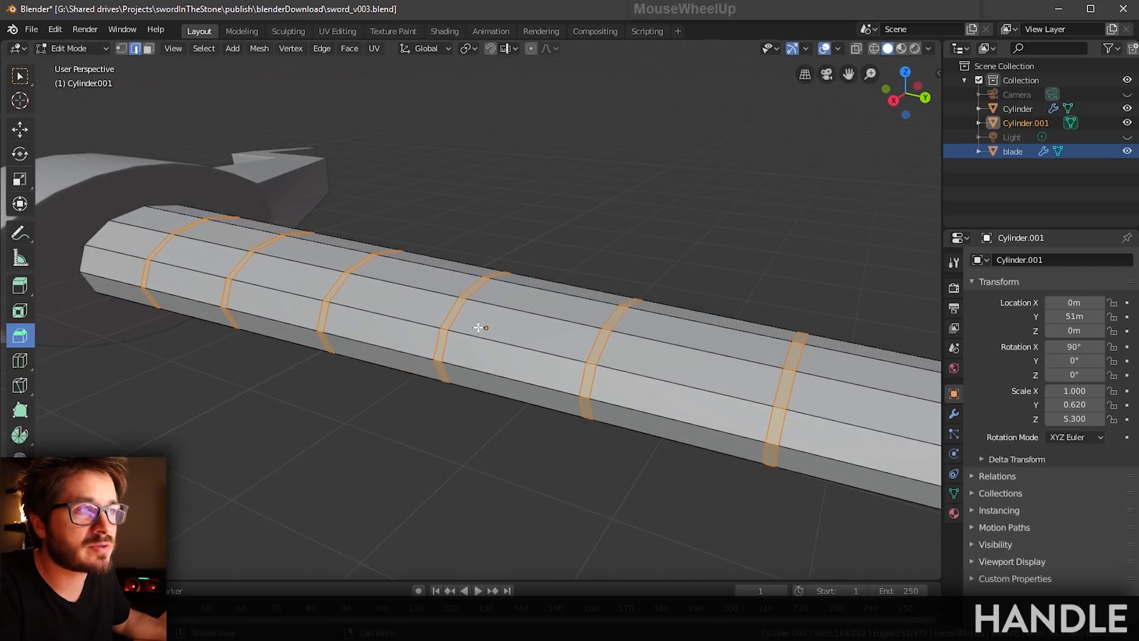
pyautogui.scroll(-4, 487, 321)
pyautogui.moveTo(486, 321); pyautogui.dragTo(484, 323, button='middle')
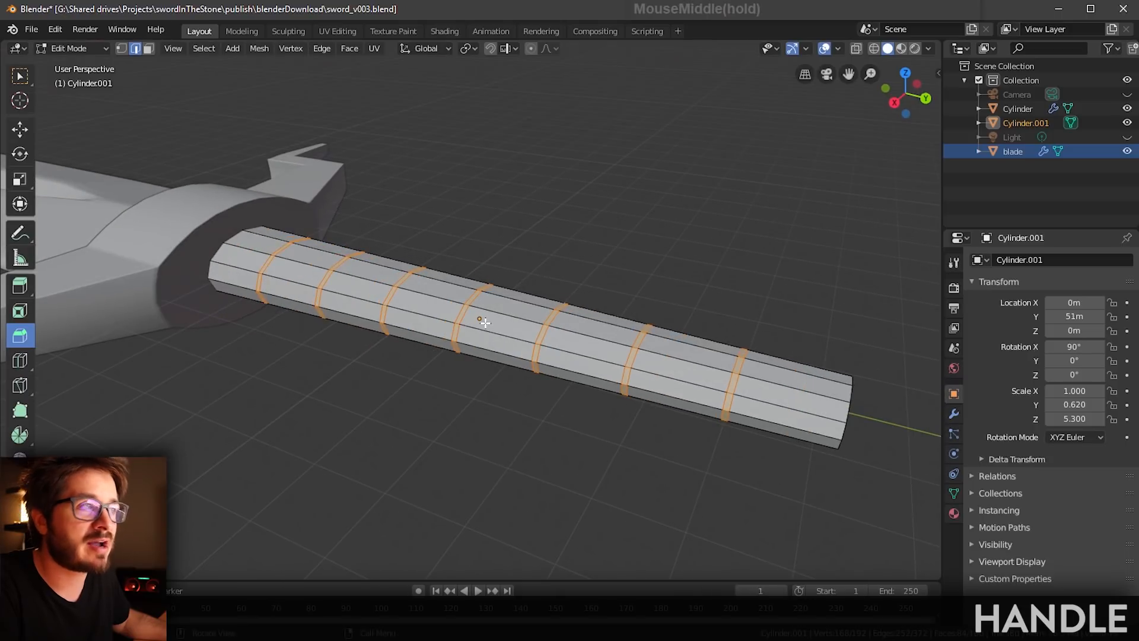
pyautogui.moveTo(675, 369); pyautogui.dragTo(672, 380, button='middle')
pyautogui.keyDown('shift'); pyautogui.moveTo(471, 343); pyautogui.dragTo(521, 362, button='middle'); pyautogui.keyUp('shift')
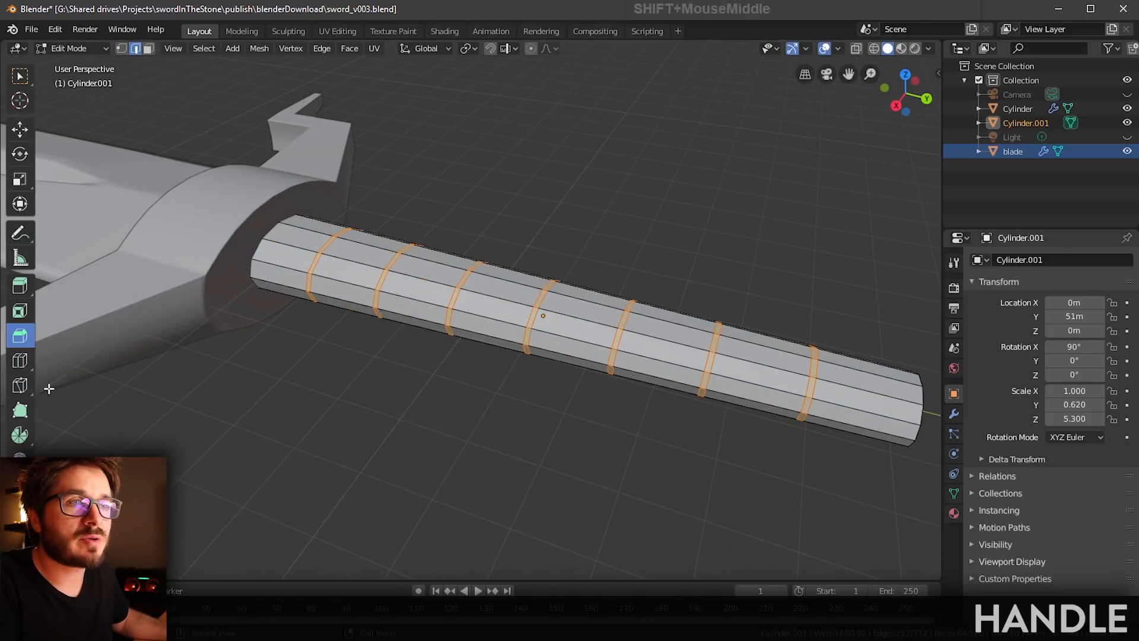
pyautogui.click(19, 360)
pyautogui.keyDown('shift'); pyautogui.moveTo(356, 285); pyautogui.dragTo(371, 289, button='middle'); pyautogui.keyUp('shift')
pyautogui.click(312, 265)
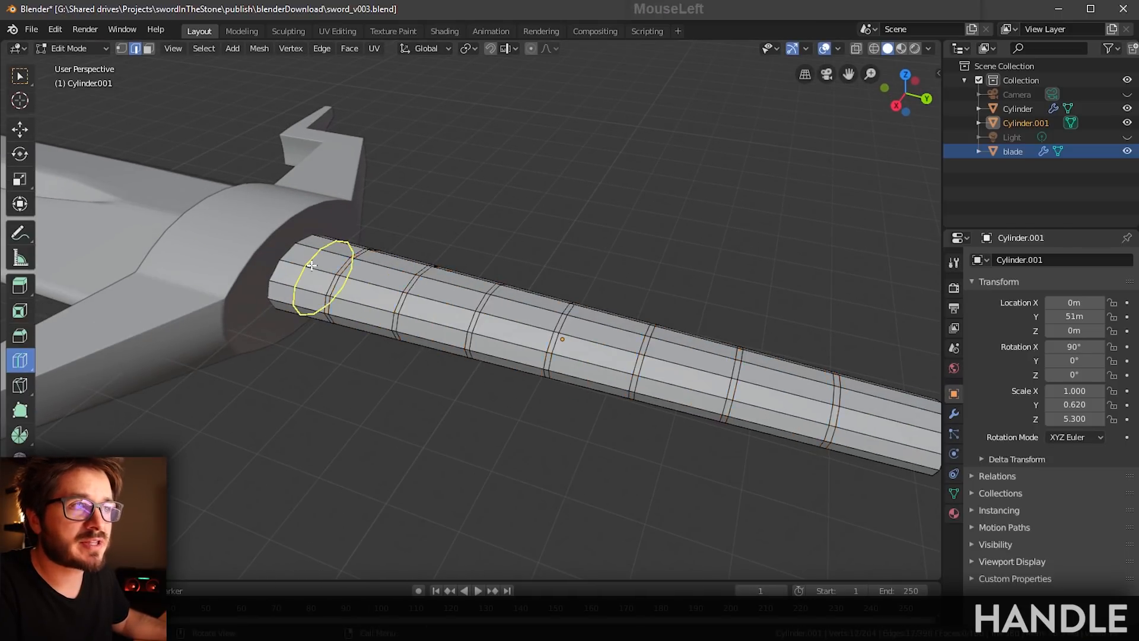
pyautogui.click(312, 265)
pyautogui.click(369, 272)
pyautogui.click(433, 300)
pyautogui.click(517, 325)
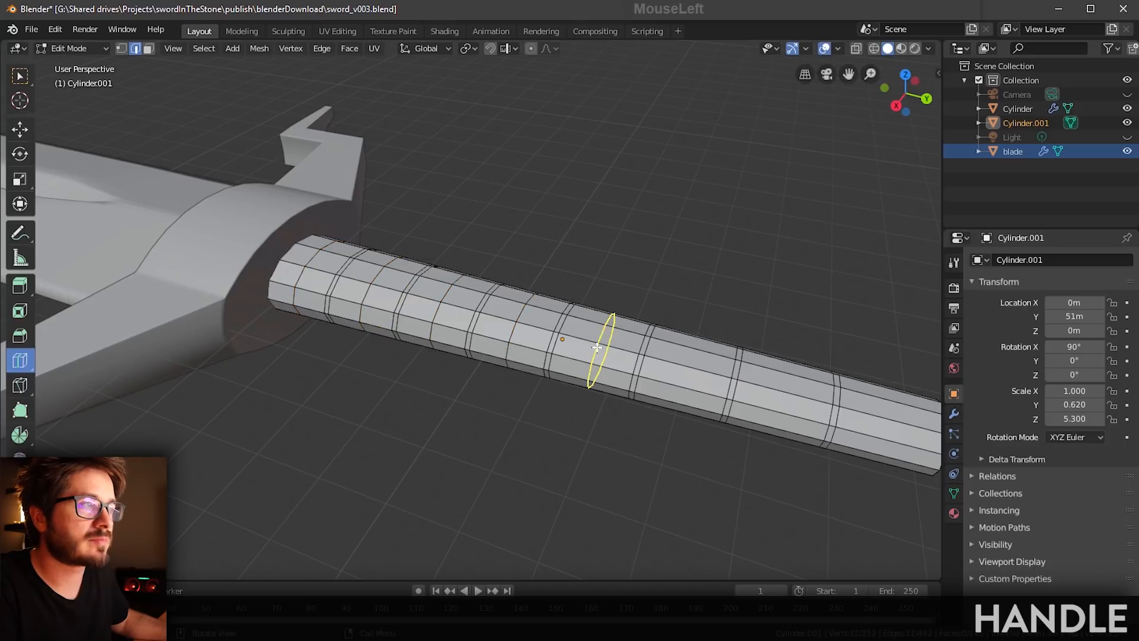
pyautogui.keyDown('shift'); pyautogui.moveTo(597, 347); pyautogui.dragTo(522, 336, button='middle'); pyautogui.keyUp('shift')
pyautogui.click(599, 354)
pyautogui.click(681, 377)
pyautogui.click(784, 402)
pyautogui.keyDown('shift'); pyautogui.moveTo(405, 318); pyautogui.dragTo(376, 313, button='middle'); pyautogui.keyUp('shift')
pyautogui.keyDown('shift'); pyautogui.moveTo(700, 383); pyautogui.dragTo(593, 362, button='middle'); pyautogui.keyUp('shift')
pyautogui.moveTo(593, 362); pyautogui.dragTo(569, 356, button='middle')
pyautogui.keyDown('shift'); pyautogui.moveTo(356, 297); pyautogui.dragTo(338, 289, button='middle'); pyautogui.keyUp('shift')
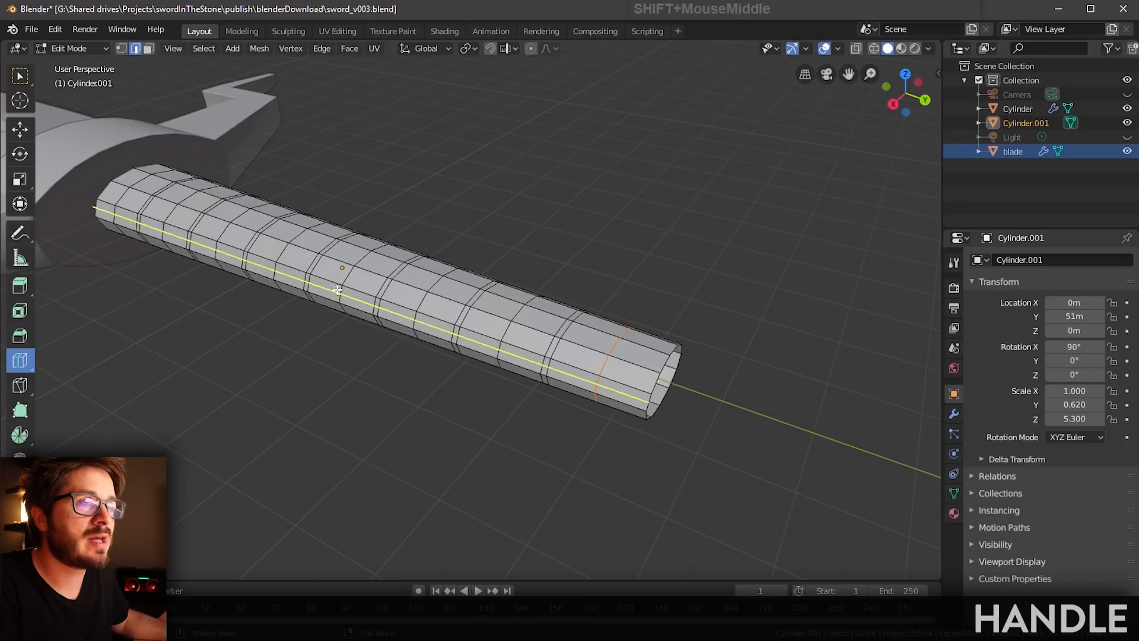
# Step: Select one edge on each of the eight mid-section loops along the handle
pyautogui.press('w')
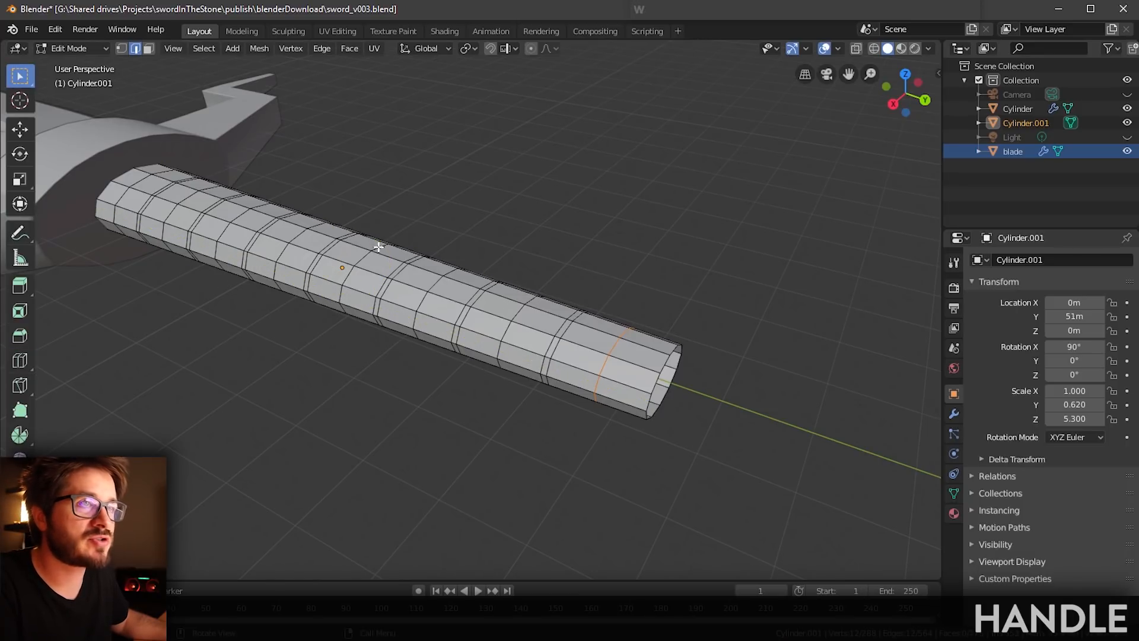
pyautogui.moveTo(389, 288); pyautogui.dragTo(382, 303, button='middle')
pyautogui.scroll(1, 602, 367)
pyautogui.moveTo(536, 351); pyautogui.dragTo(538, 340, button='middle')
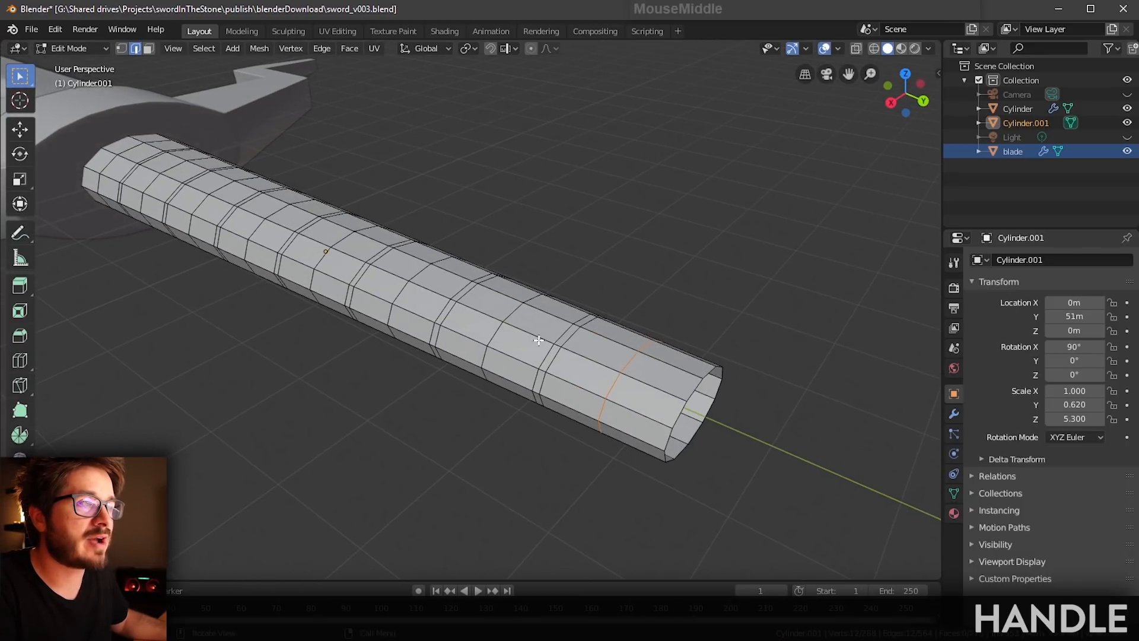
pyautogui.click(515, 309)
pyautogui.keyDown('shift'); pyautogui.moveTo(611, 360); pyautogui.dragTo(460, 292, button='middle'); pyautogui.keyUp('shift')
pyautogui.keyDown('shift'); pyautogui.click(394, 265); pyautogui.keyUp('shift')
pyautogui.keyDown('shift'); pyautogui.click(280, 201); pyautogui.keyUp('shift')
pyautogui.keyDown('shift'); pyautogui.moveTo(215, 196); pyautogui.dragTo(294, 242, button='middle'); pyautogui.keyUp('shift')
pyautogui.keyDown('shift'); pyautogui.click(247, 198); pyautogui.keyUp('shift')
pyautogui.keyDown('shift'); pyautogui.moveTo(218, 175); pyautogui.dragTo(320, 226, button='middle'); pyautogui.keyUp('shift')
pyautogui.keyDown('shift'); pyautogui.click(262, 203); pyautogui.keyUp('shift')
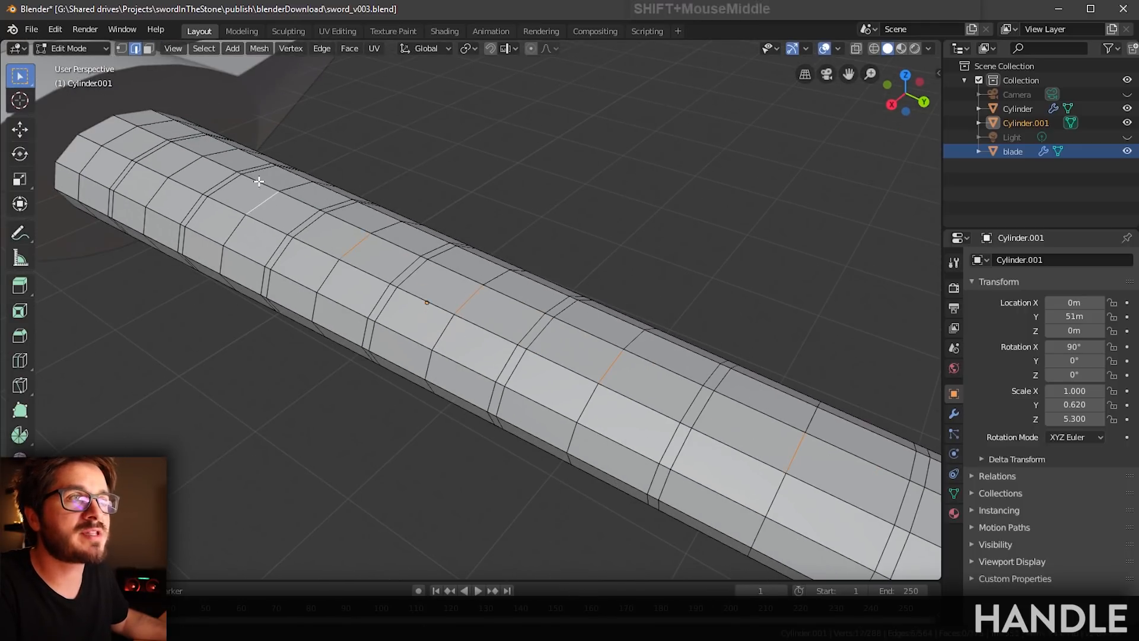
pyautogui.keyDown('shift'); pyautogui.moveTo(257, 180); pyautogui.dragTo(277, 190, button='middle'); pyautogui.keyUp('shift')
pyautogui.keyDown('shift'); pyautogui.click(202, 171); pyautogui.keyUp('shift')
pyautogui.scroll(-3, 315, 224)
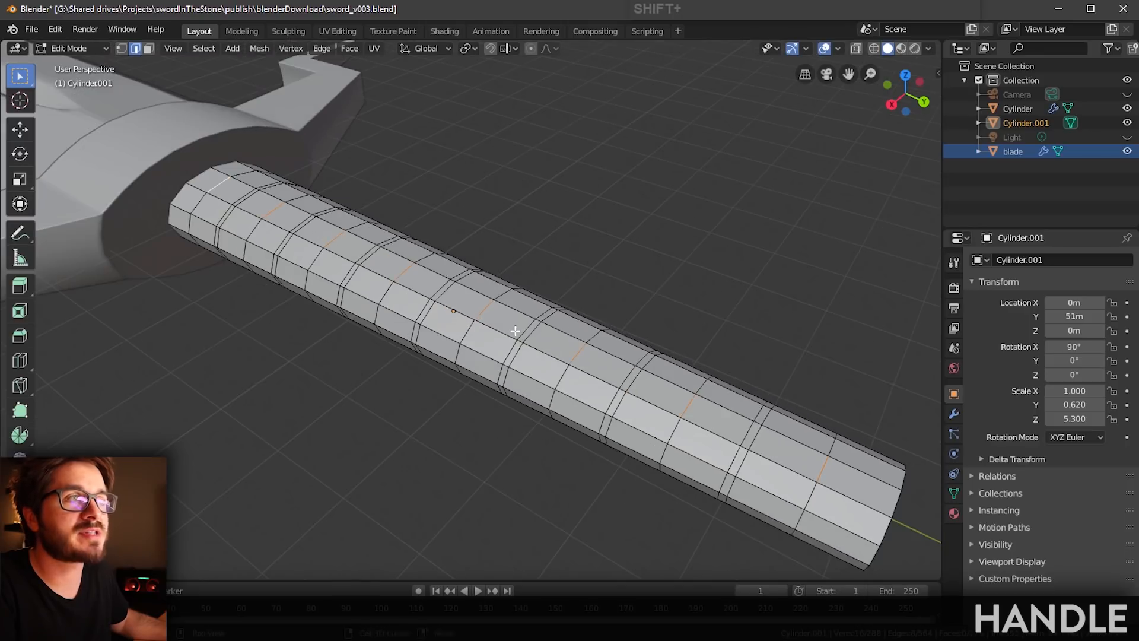
pyautogui.keyDown('shift'); pyautogui.moveTo(619, 424); pyautogui.dragTo(478, 306, button='middle'); pyautogui.keyUp('shift')
# Step: Expand the mid-section edge selection to complete edge loops
pyautogui.click(204, 48)
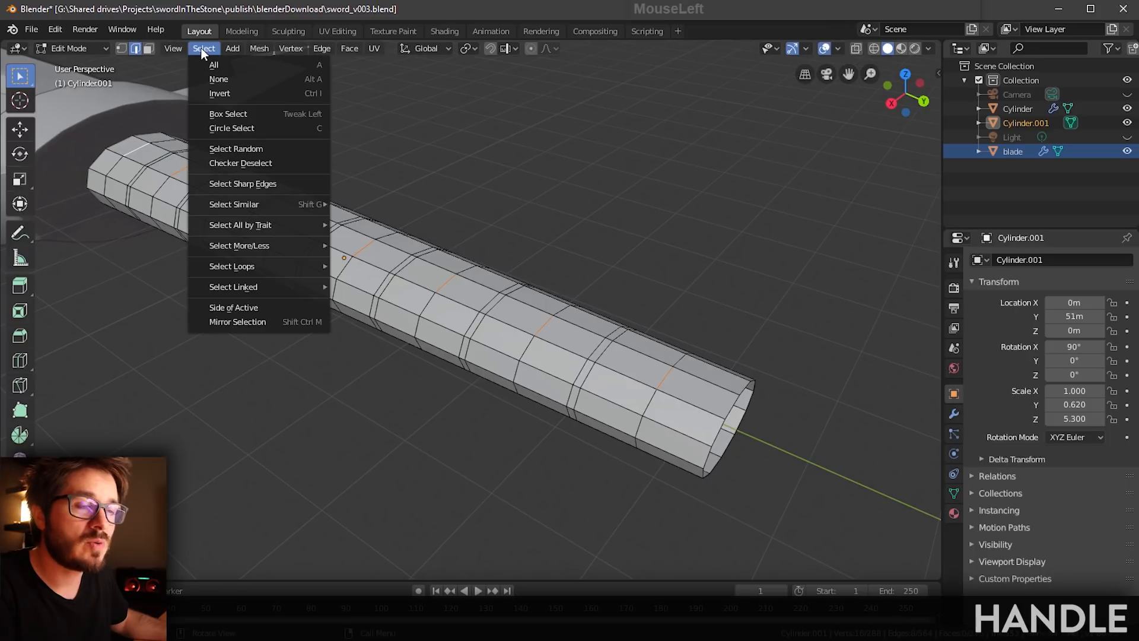
pyautogui.moveTo(244, 270)
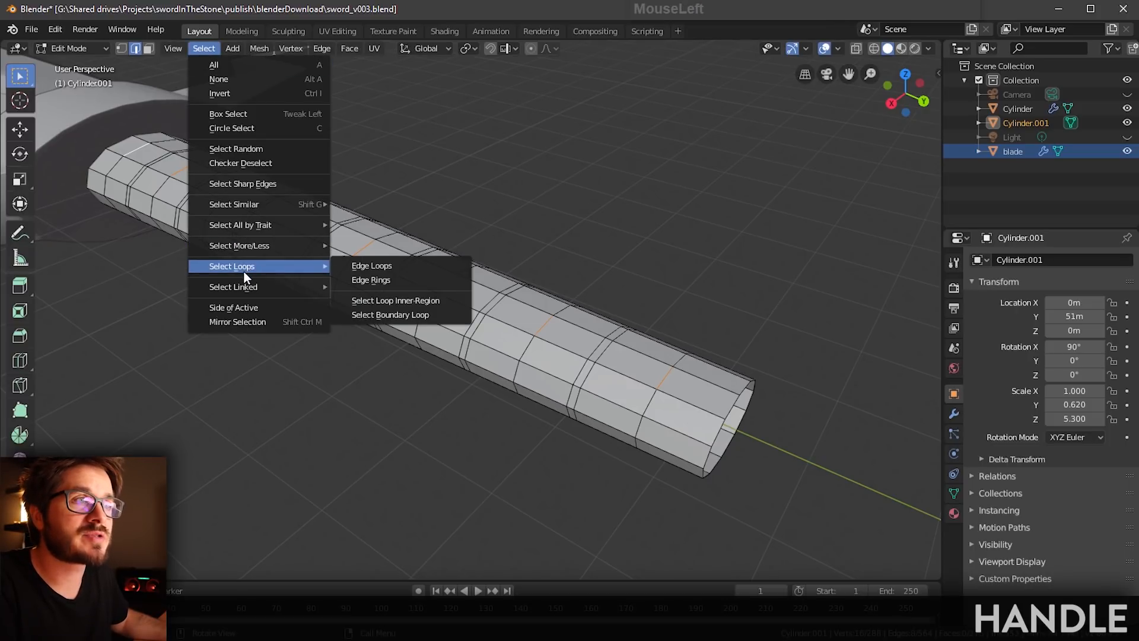
pyautogui.click(390, 267)
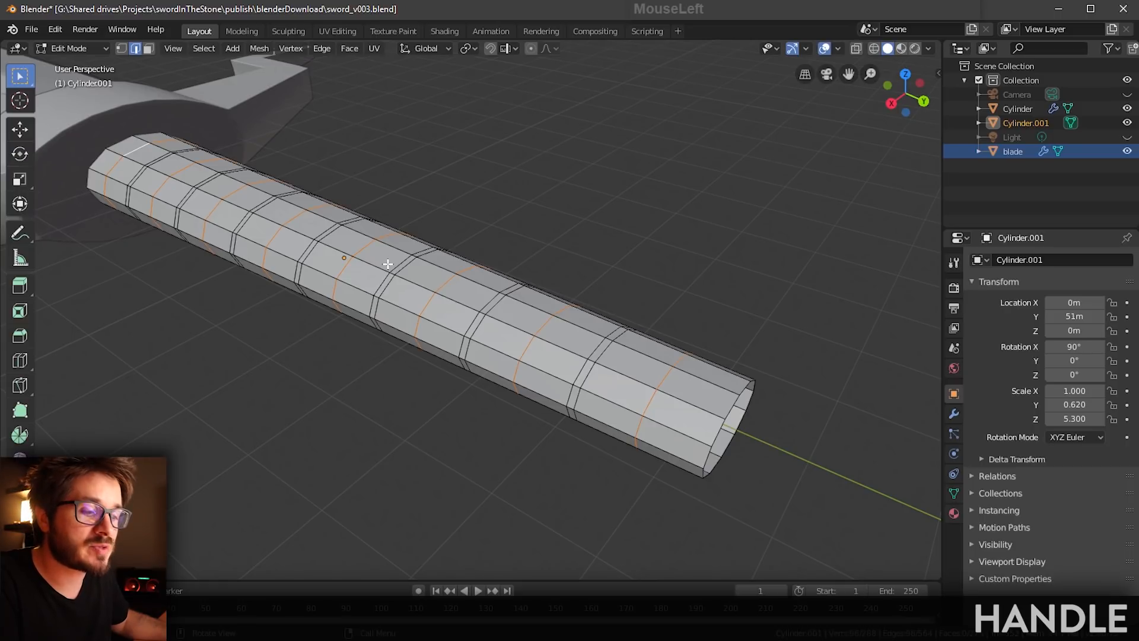
# Step: Scale the eight mid-section loops outward along Z and X so each handle section bulges, undoing the last extra scale
pyautogui.press('r')
pyautogui.moveTo(461, 290); pyautogui.dragTo(445, 264, button='middle')
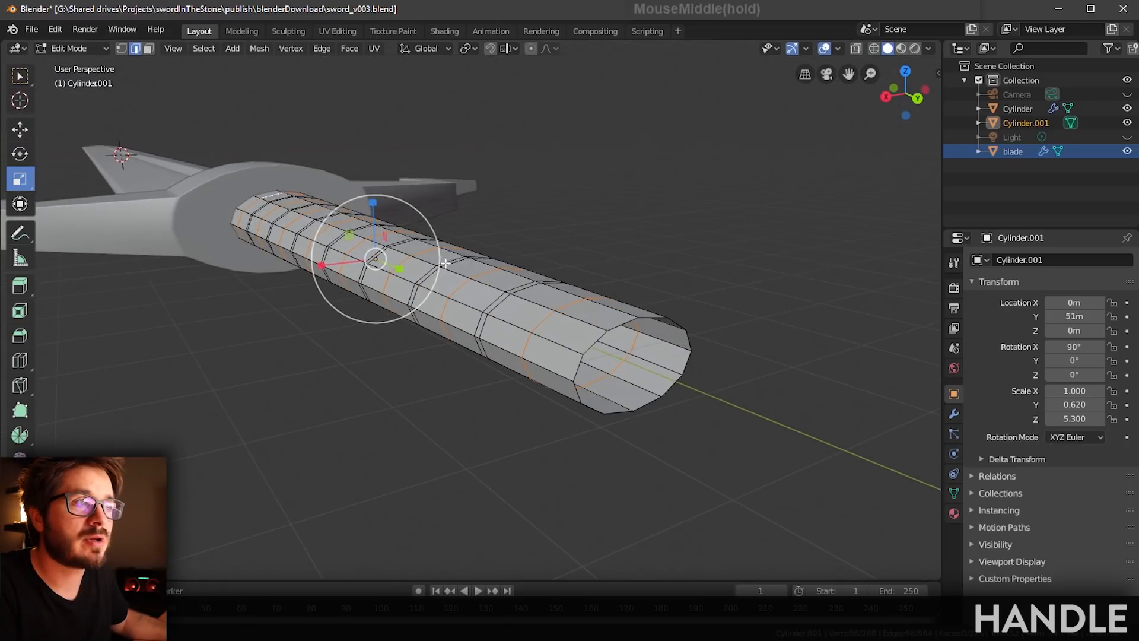
pyautogui.moveTo(372, 203); pyautogui.dragTo(372, 183)
pyautogui.moveTo(319, 264); pyautogui.dragTo(303, 261)
pyautogui.moveTo(381, 203); pyautogui.dragTo(375, 193)
pyautogui.hotkey('ctrl', 'z')
pyautogui.moveTo(511, 296); pyautogui.dragTo(568, 314, button='middle')
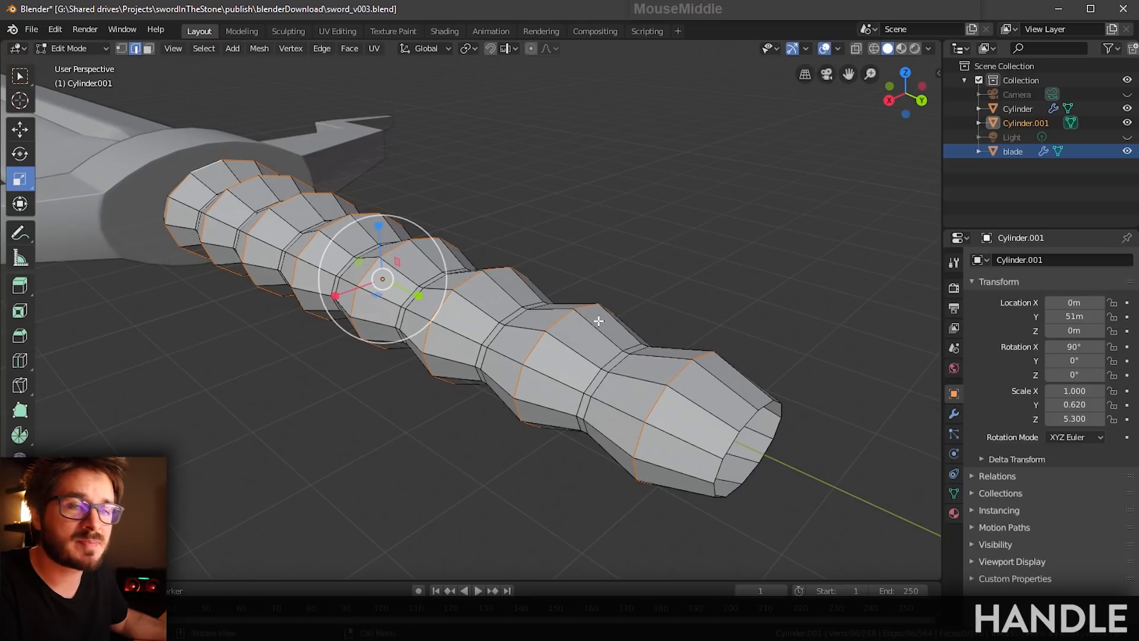
# Step: Add a Subdivision Surface modifier to the handle
pyautogui.click(953, 415)
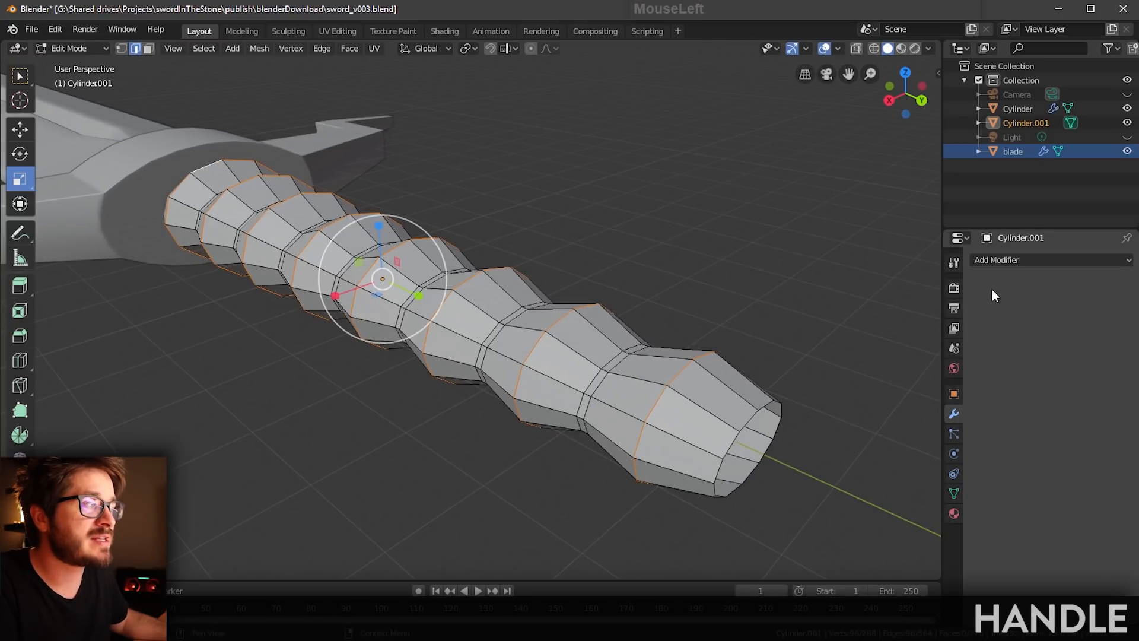
pyautogui.click(995, 260)
pyautogui.moveTo(994, 259); pyautogui.dragTo(869, 274)
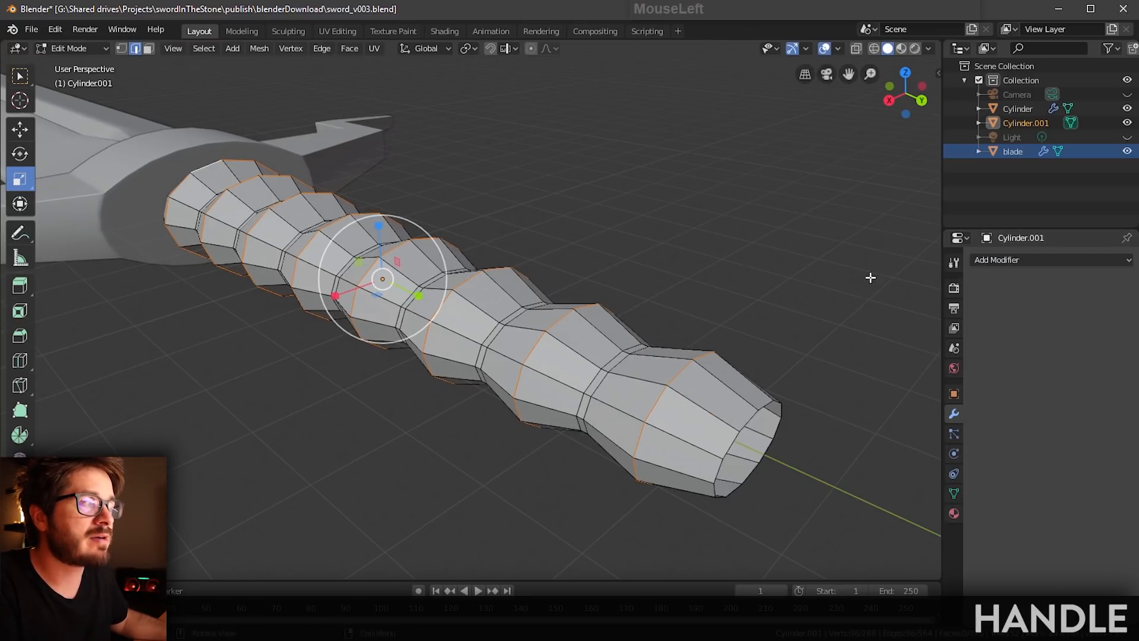
pyautogui.click(1002, 258)
pyautogui.click(862, 498)
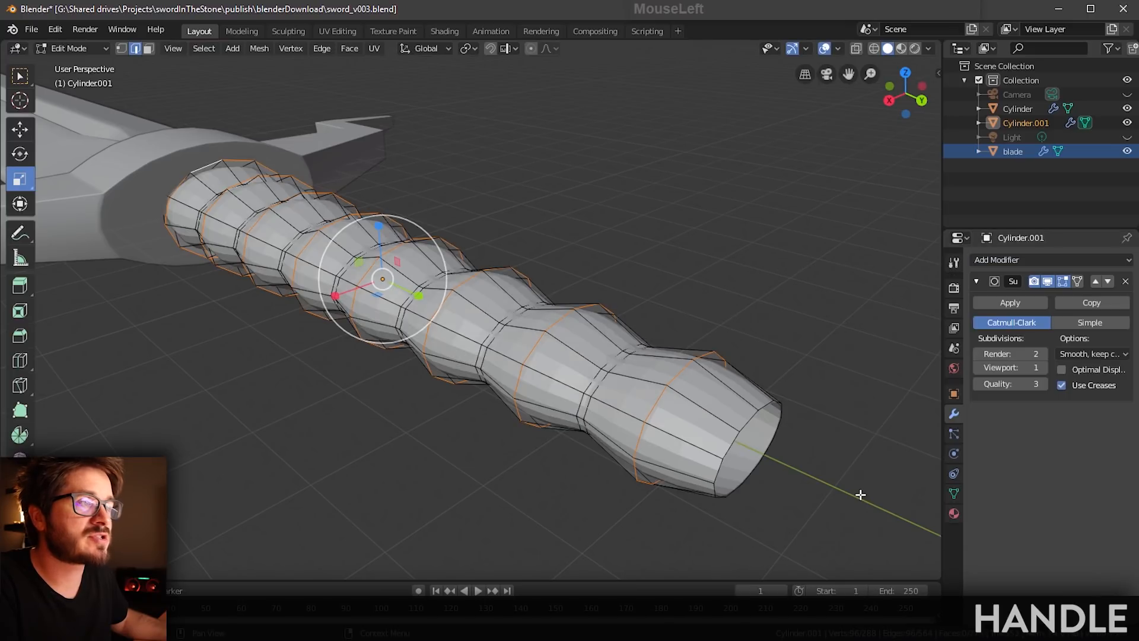
pyautogui.moveTo(808, 445); pyautogui.dragTo(810, 412, button='middle')
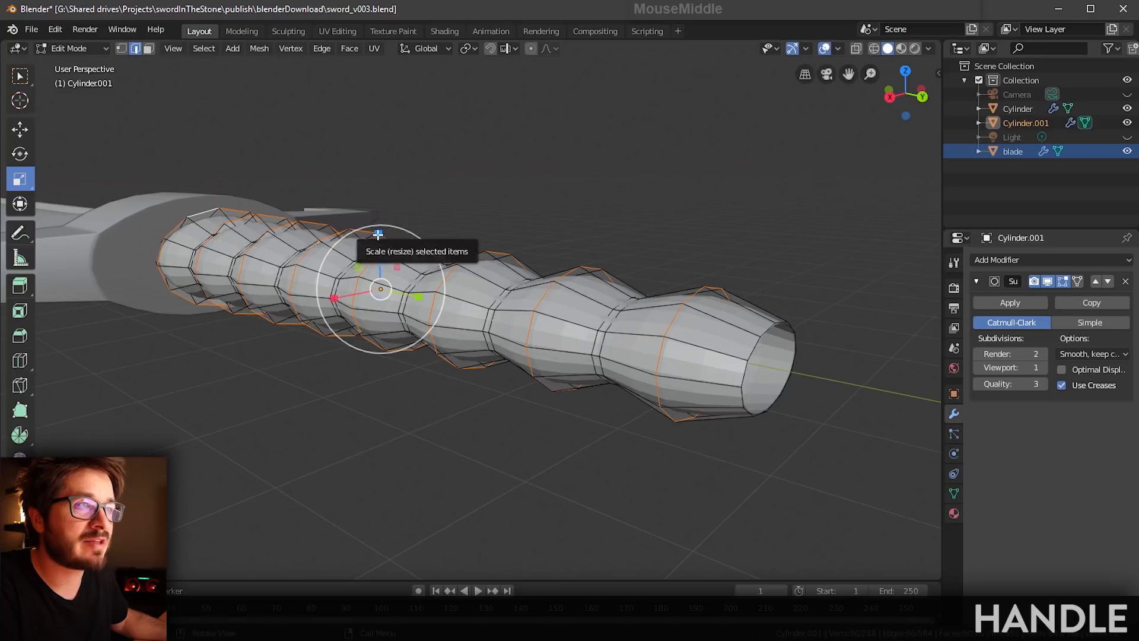
# Step: Scale the selected bulging loops down slightly along Z and X
pyautogui.moveTo(379, 235); pyautogui.dragTo(374, 239)
pyautogui.moveTo(337, 304); pyautogui.dragTo(334, 299)
pyautogui.moveTo(334, 298); pyautogui.dragTo(518, 332, button='middle')
pyautogui.keyDown('shift'); pyautogui.moveTo(518, 332); pyautogui.dragTo(545, 322, button='middle'); pyautogui.keyUp('shift')
# Step: Set the handle's Subdivision Surface viewport level to 2
pyautogui.click(1021, 369)
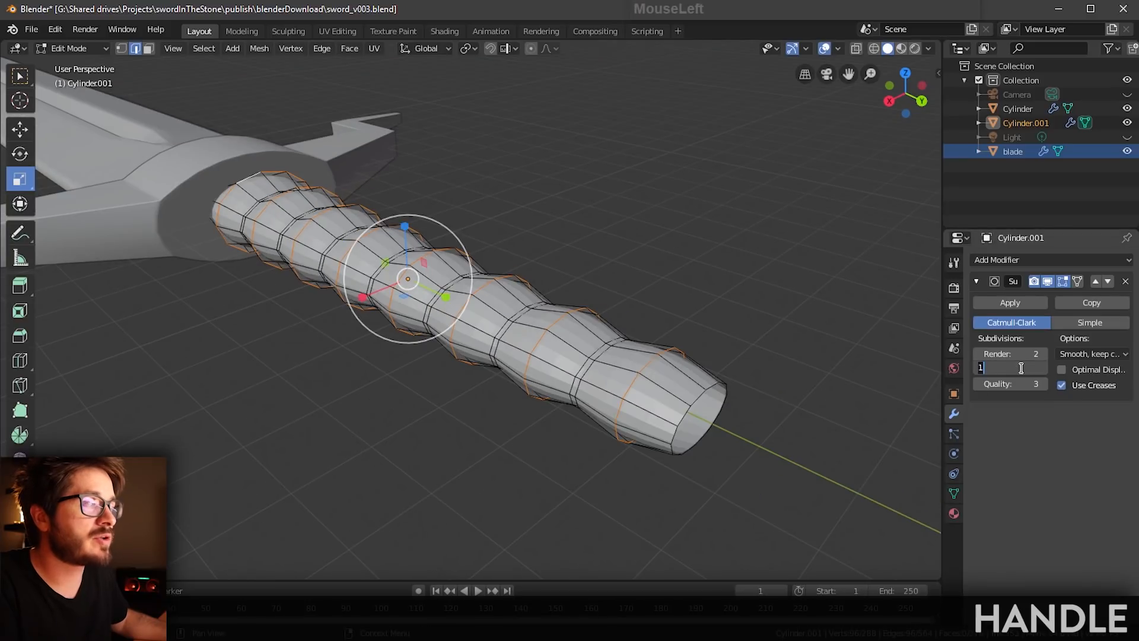
pyautogui.write('2')
pyautogui.press('Tab')
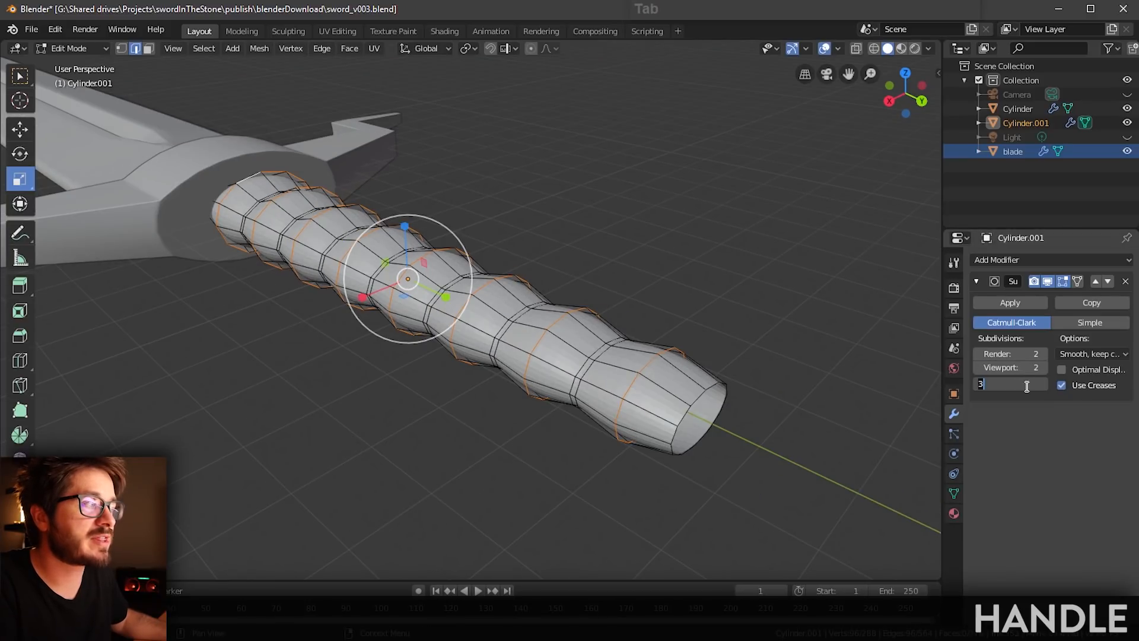
pyautogui.moveTo(752, 321); pyautogui.dragTo(758, 325, button='middle')
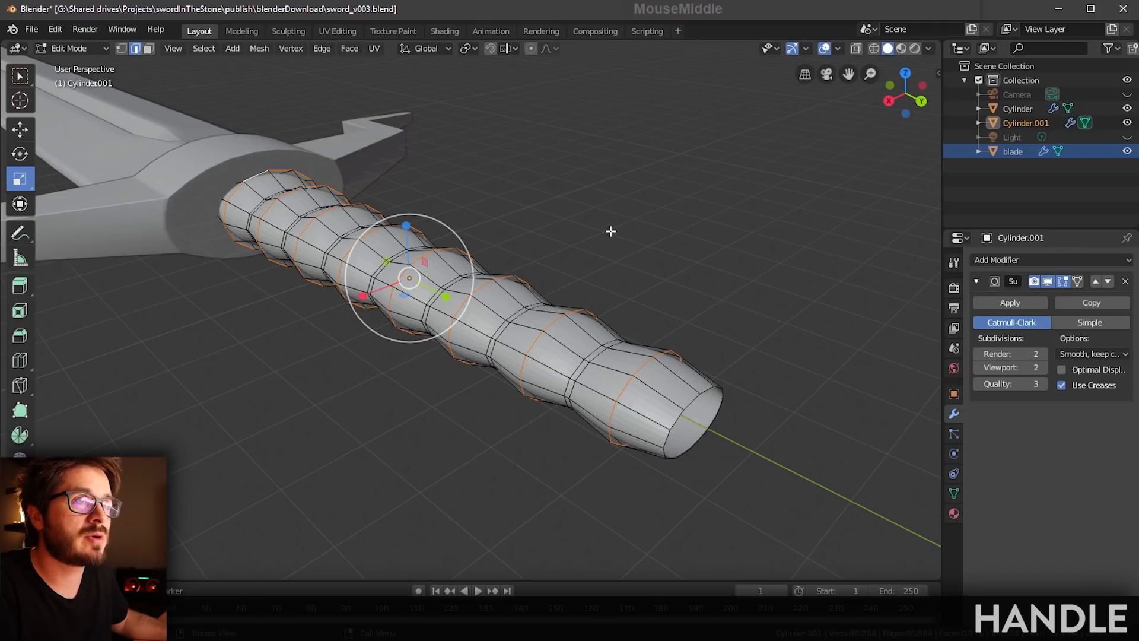
# Step: Return to Object Mode, shade the handle smooth and save the file
pyautogui.press('Tab')
pyautogui.middleClick(443, 260)
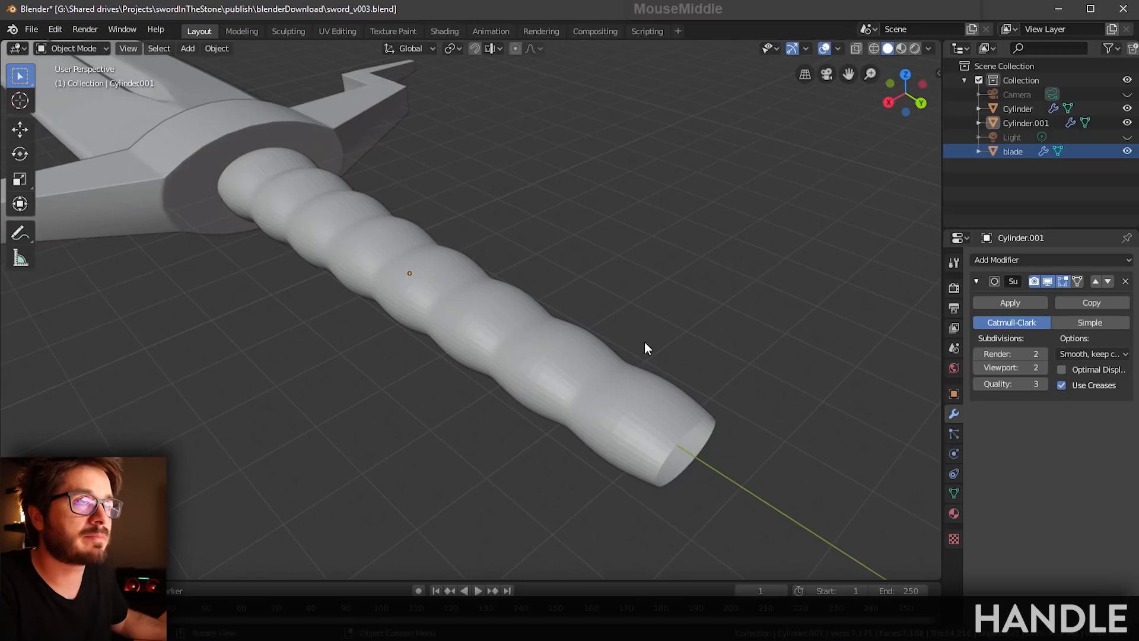
pyautogui.moveTo(644, 342); pyautogui.dragTo(621, 332, button='middle')
pyautogui.scroll(3, 672, 394)
pyautogui.keyDown('shift'); pyautogui.moveTo(673, 389); pyautogui.dragTo(544, 292, button='middle'); pyautogui.keyUp('shift')
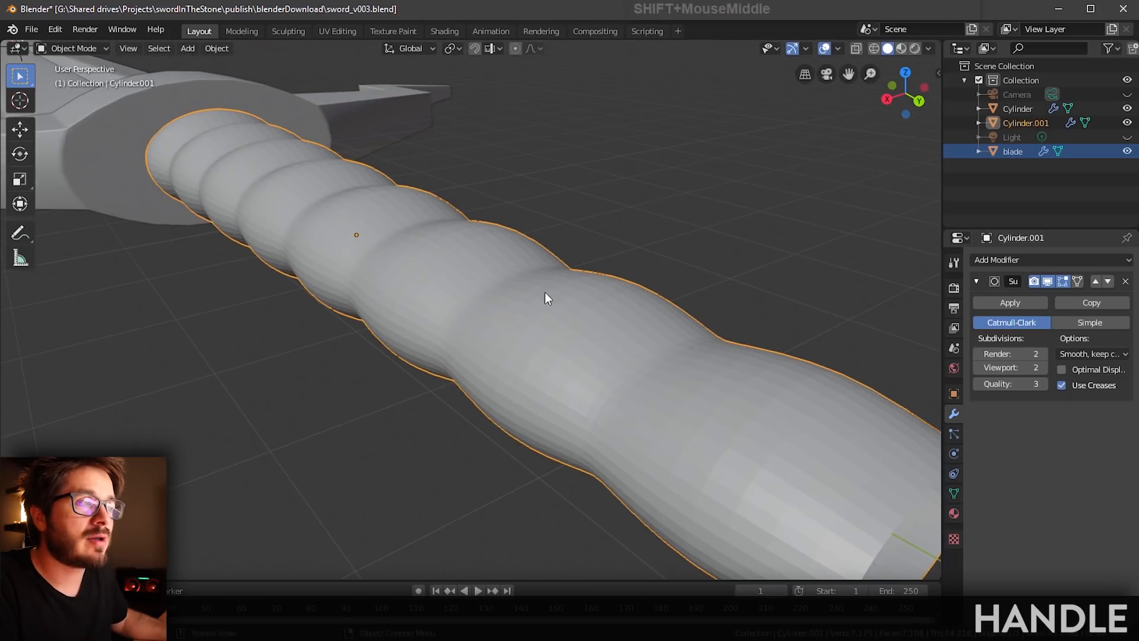
pyautogui.click(209, 48)
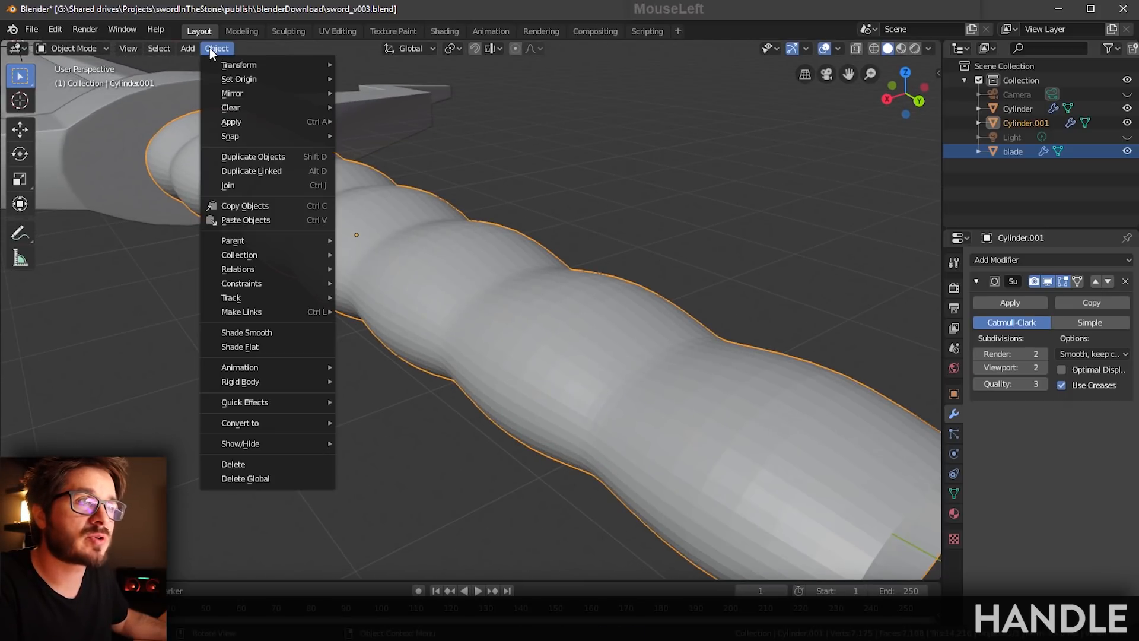
pyautogui.click(262, 331)
pyautogui.moveTo(383, 296); pyautogui.dragTo(440, 275, button='middle')
pyautogui.hotkey('ctrl', 's')
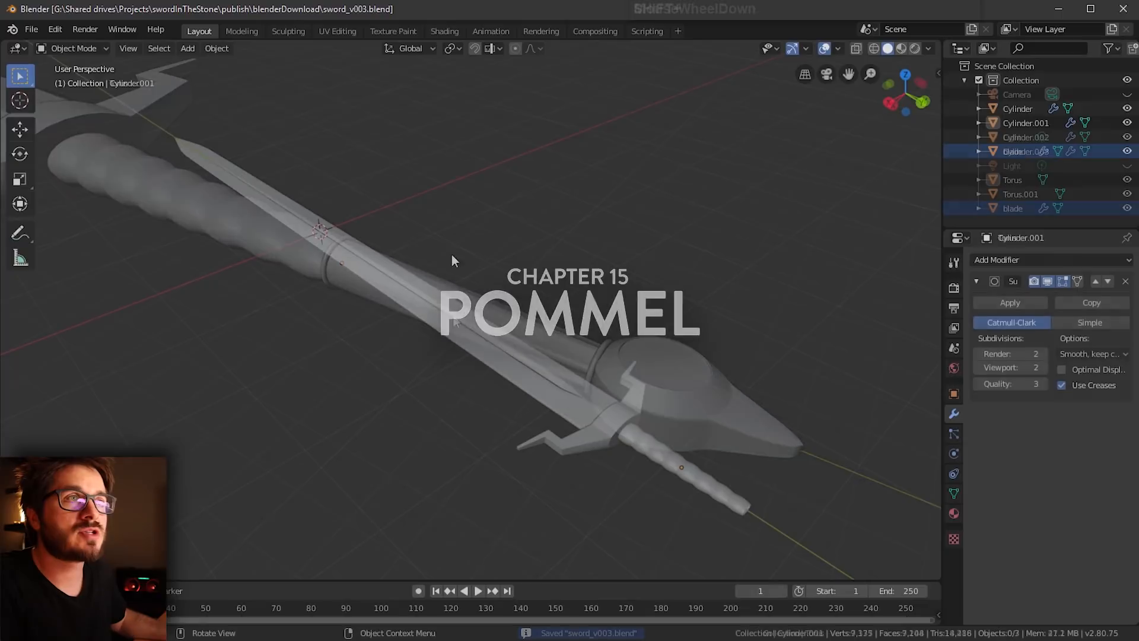
# Step: Add a torus mesh at the origin for the pommel and display the viewport in wireframe
pyautogui.click(187, 48)
pyautogui.click(187, 63)
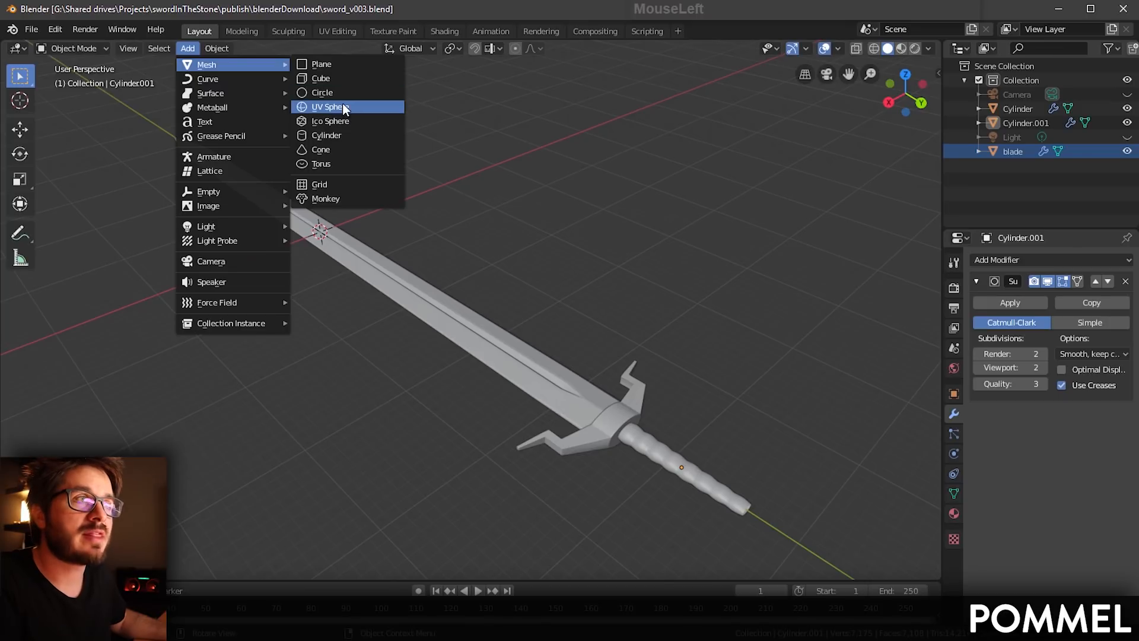
pyautogui.click(335, 166)
pyautogui.moveTo(356, 196)
pyautogui.mouseDown(button='middle')
pyautogui.moveTo(426, 235)
pyautogui.moveTo(468, 208)
pyautogui.moveTo(433, 238)
pyautogui.moveTo(442, 232)
pyautogui.mouseUp(button='middle')
pyautogui.press('KP_Decimal')
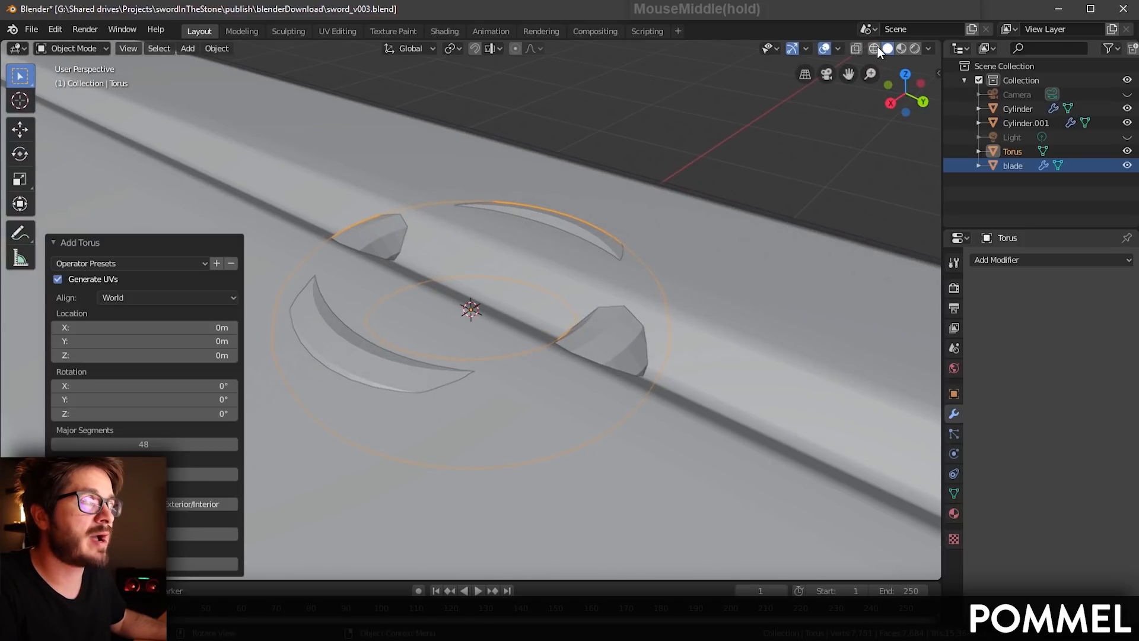
pyautogui.click(874, 48)
# Step: Set the new torus's minor radius to 0.1 m
pyautogui.moveTo(739, 158)
pyautogui.mouseDown(button='middle')
pyautogui.moveTo(541, 282)
pyautogui.moveTo(593, 277)
pyautogui.mouseUp(button='middle')
pyautogui.moveTo(157, 560); pyautogui.dragTo(123, 561)
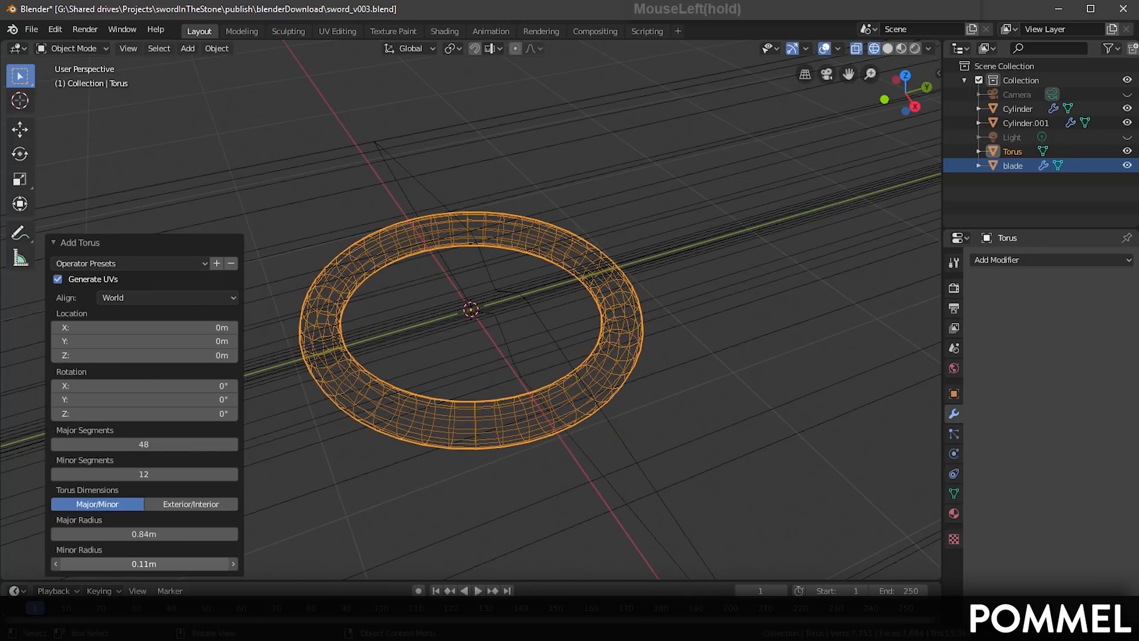
pyautogui.click(145, 562)
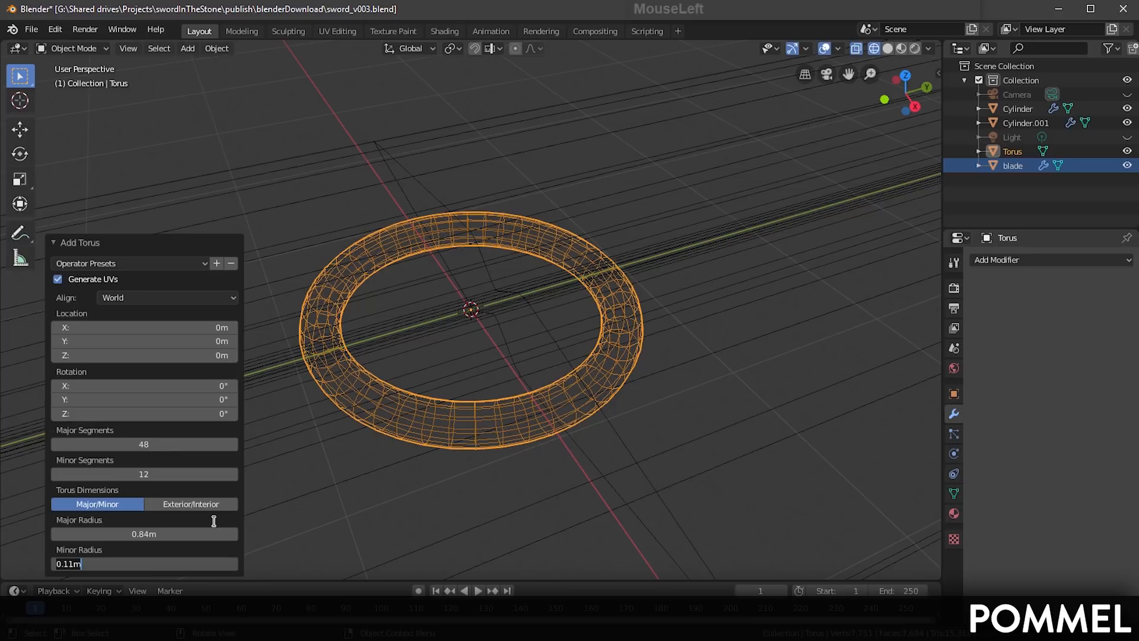
pyautogui.write('0.1')
pyautogui.press('Return')
# Step: Place the torus at the handle's end with Location Y 56.3 m and rotate it 90° about X
pyautogui.moveTo(602, 355); pyautogui.dragTo(626, 493, button='middle')
pyautogui.scroll(-4, 617, 439)
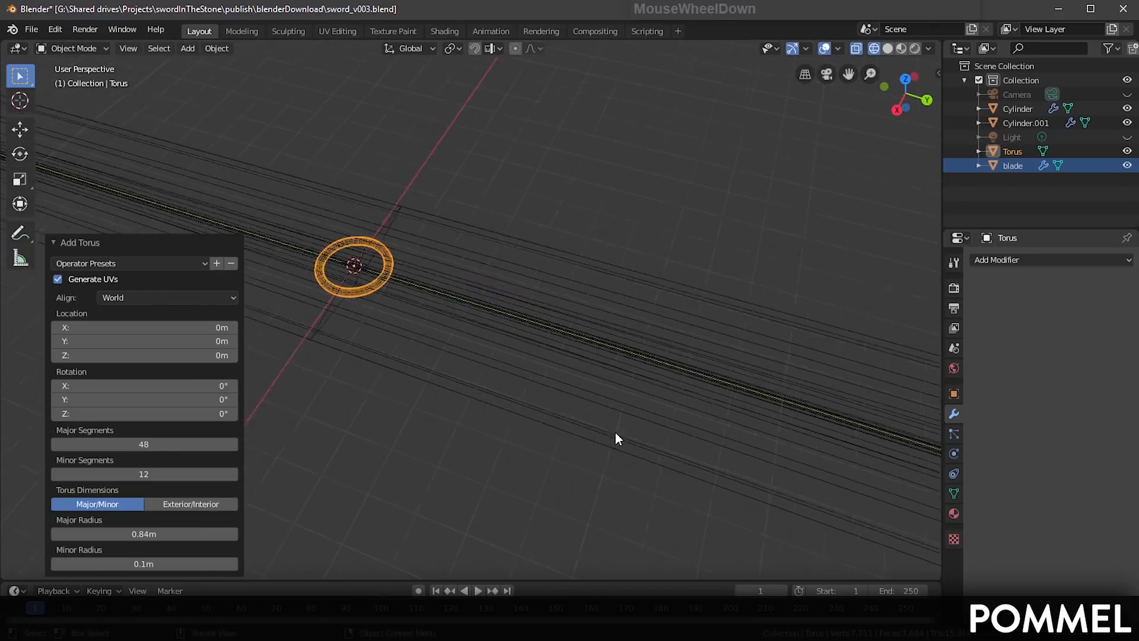
pyautogui.click(953, 394)
pyautogui.scroll(-8, 603, 444)
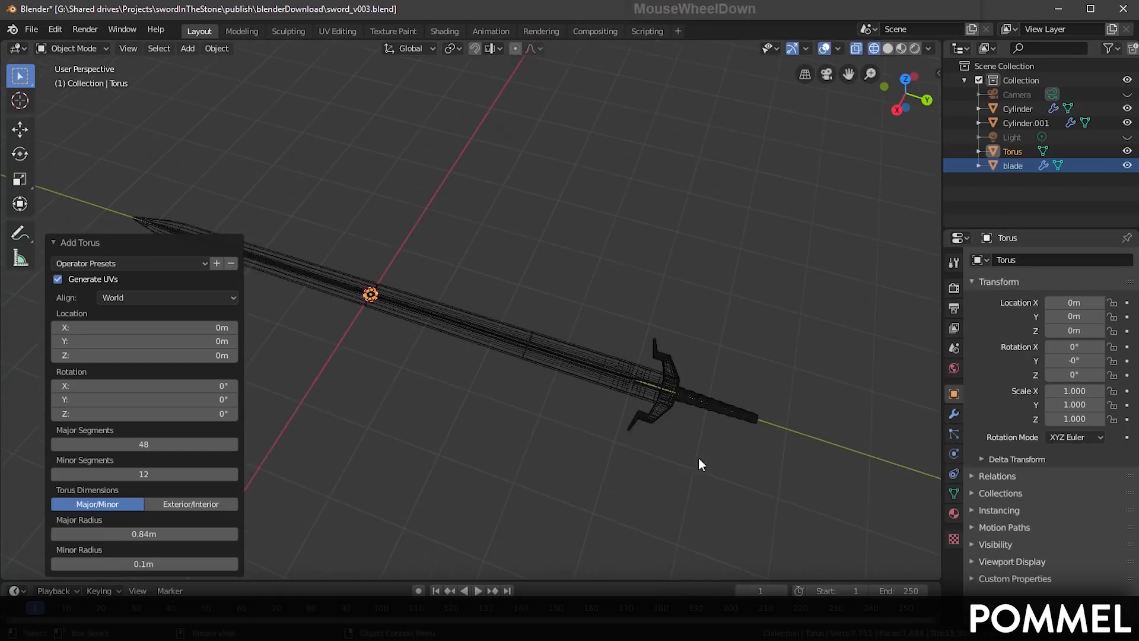
pyautogui.keyDown('shift'); pyautogui.moveTo(671, 427); pyautogui.dragTo(647, 439, button='middle'); pyautogui.keyUp('shift')
pyautogui.scroll(2, 648, 433)
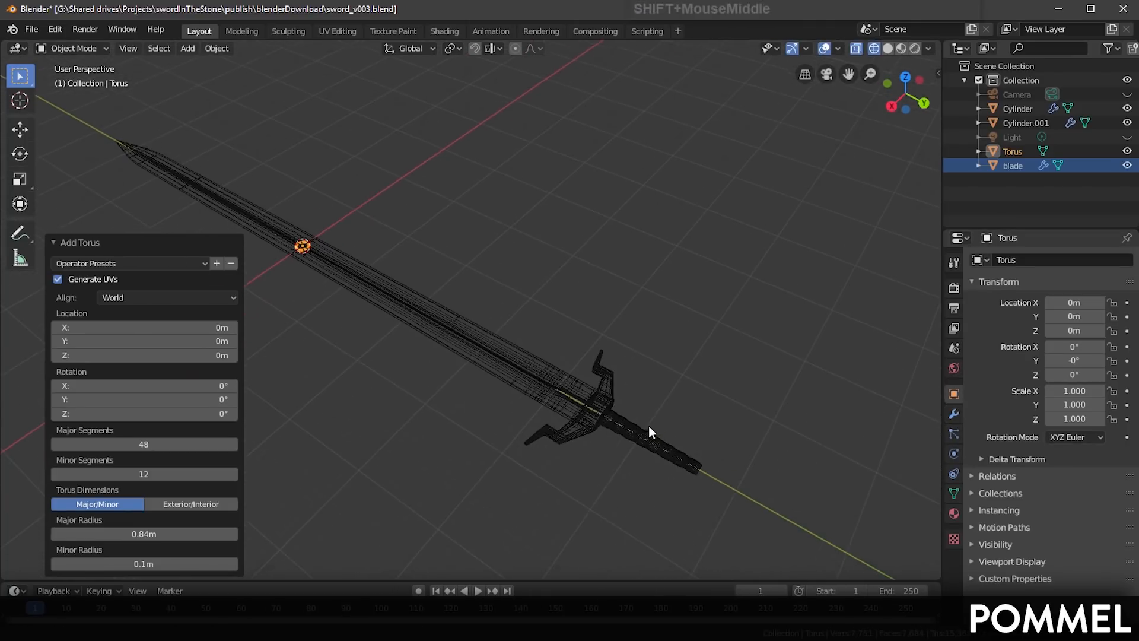
pyautogui.keyDown('shift'); pyautogui.moveTo(751, 451); pyautogui.dragTo(704, 427, button='middle'); pyautogui.keyUp('shift')
pyautogui.click(1086, 301)
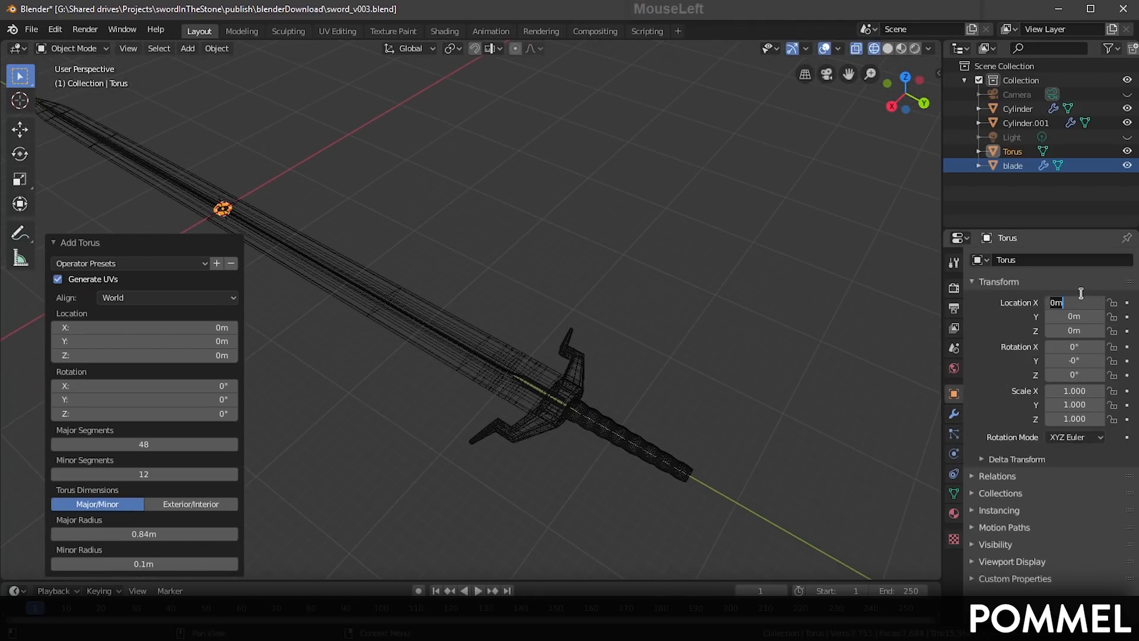
pyautogui.press('Tab')
pyautogui.write('56.3')
pyautogui.press('Tab')
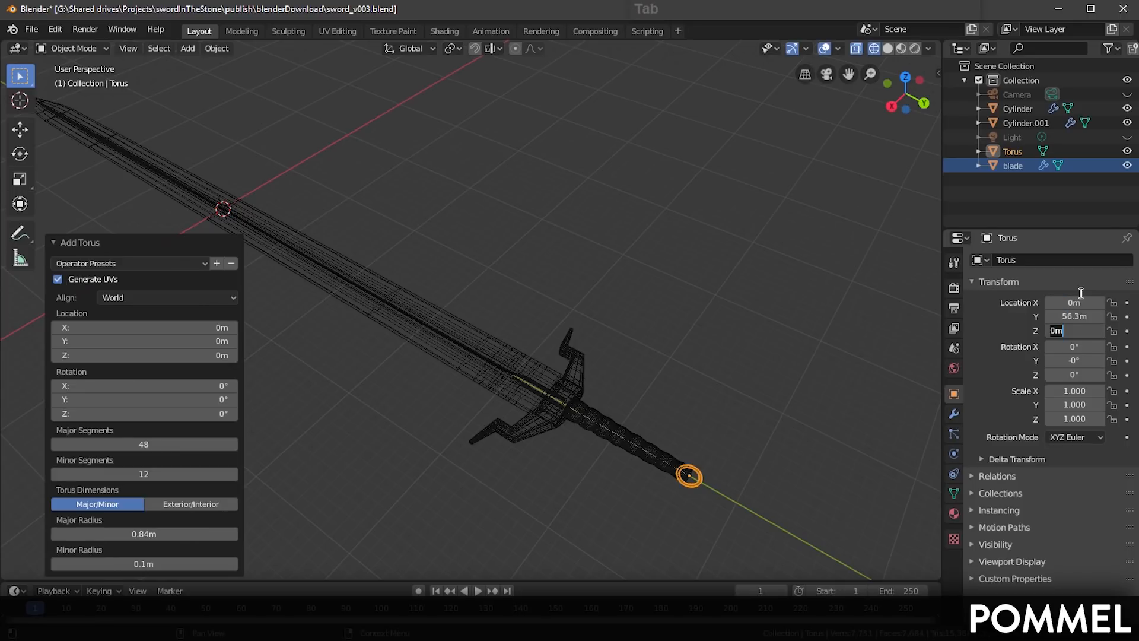
pyautogui.press('Tab')
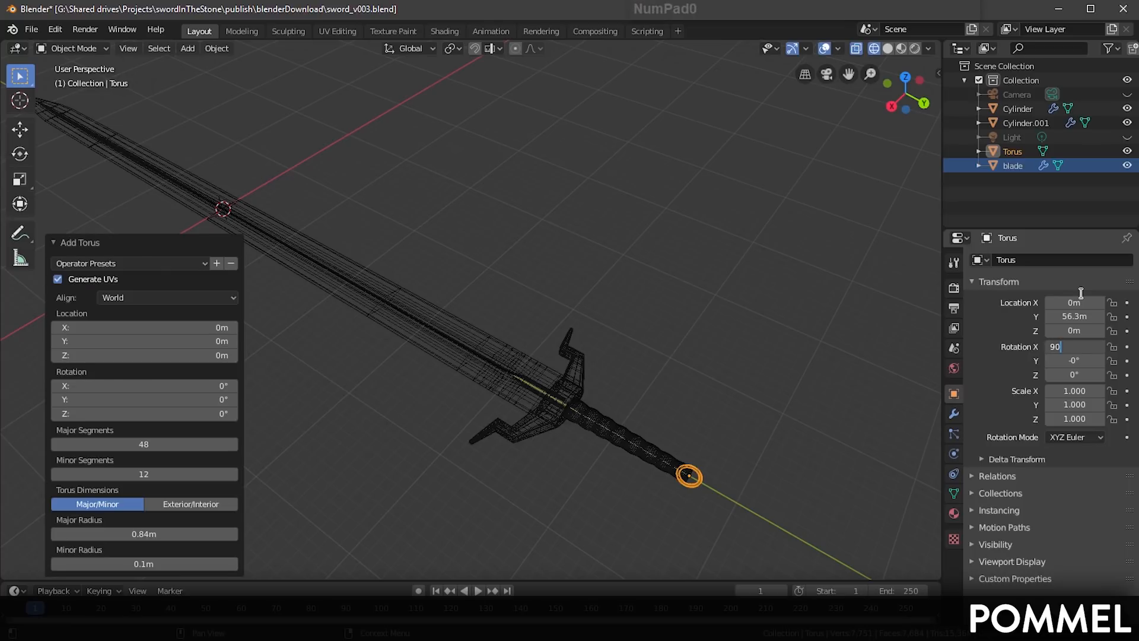
pyautogui.press('Tab')
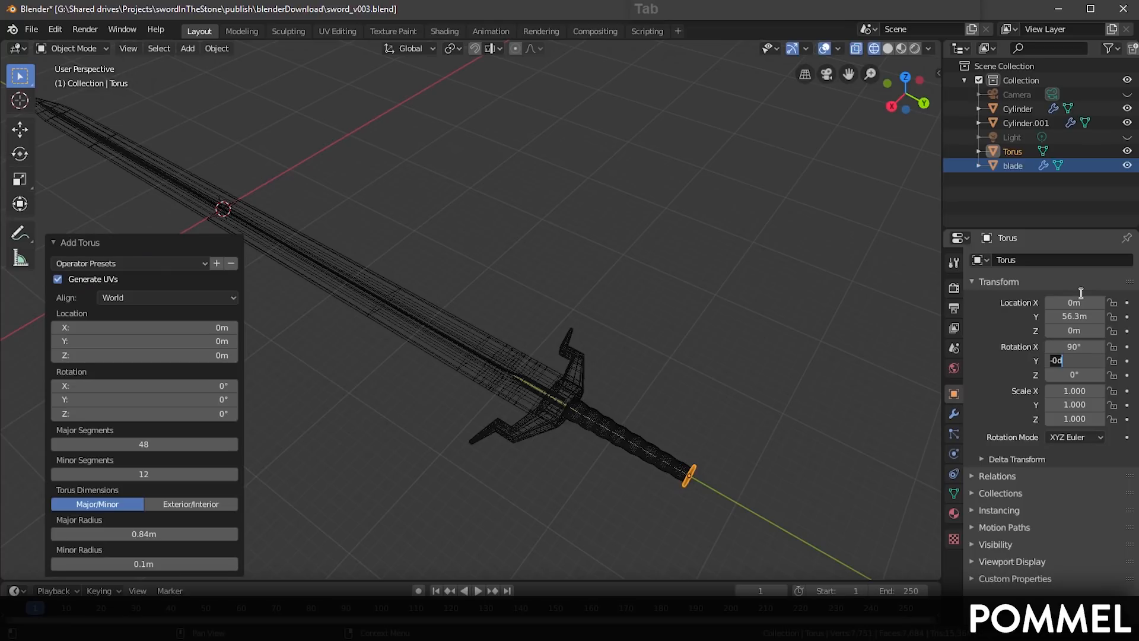
# Step: Scale the torus to 0.68 on X, Y and Z to fit the handle's open end
pyautogui.press('Tab')
pyautogui.press('Tab')
pyautogui.write('.')
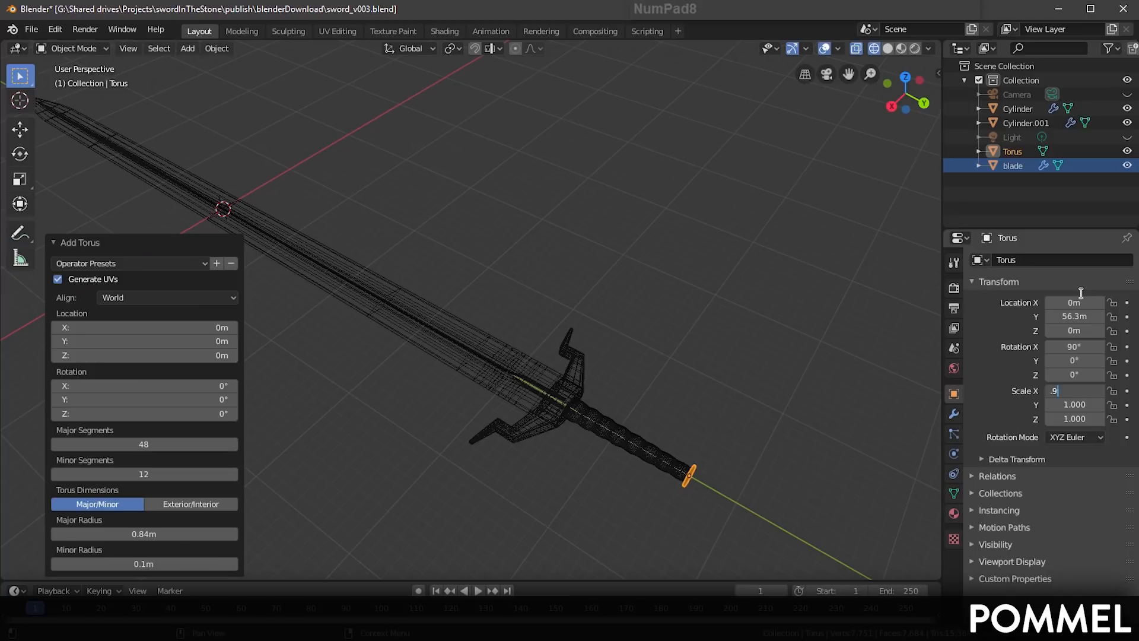
pyautogui.moveTo(875, 305); pyautogui.dragTo(693, 402, button='middle')
pyautogui.press('KP_Decimal')
pyautogui.click(1101, 390)
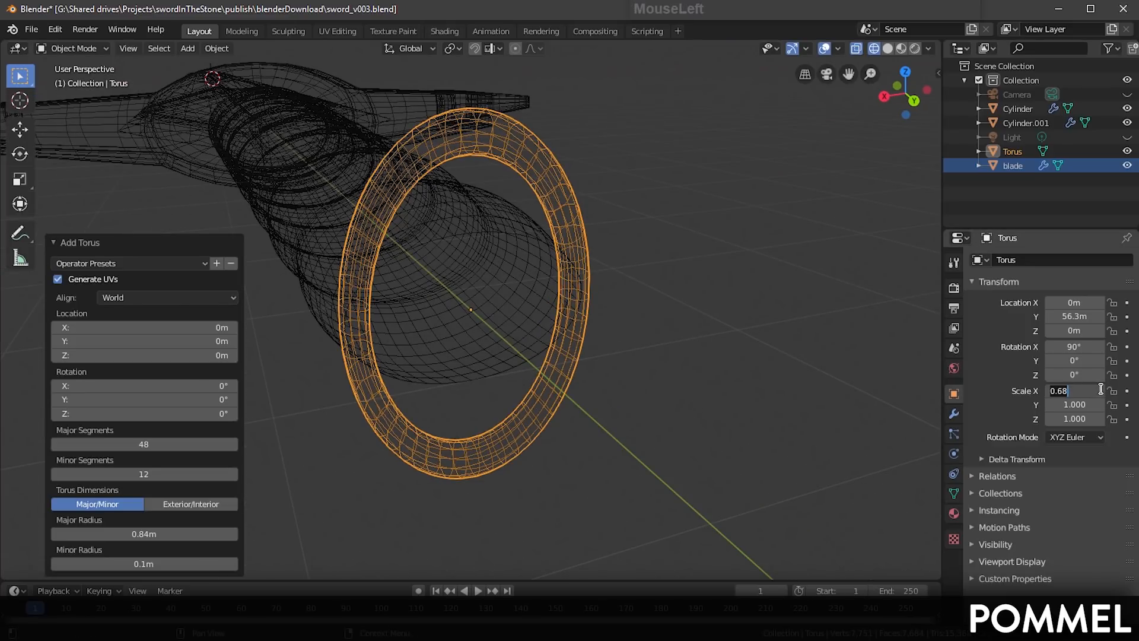
pyautogui.press('Tab')
pyautogui.write('0.68')
pyautogui.press('Tab')
pyautogui.write('0.68')
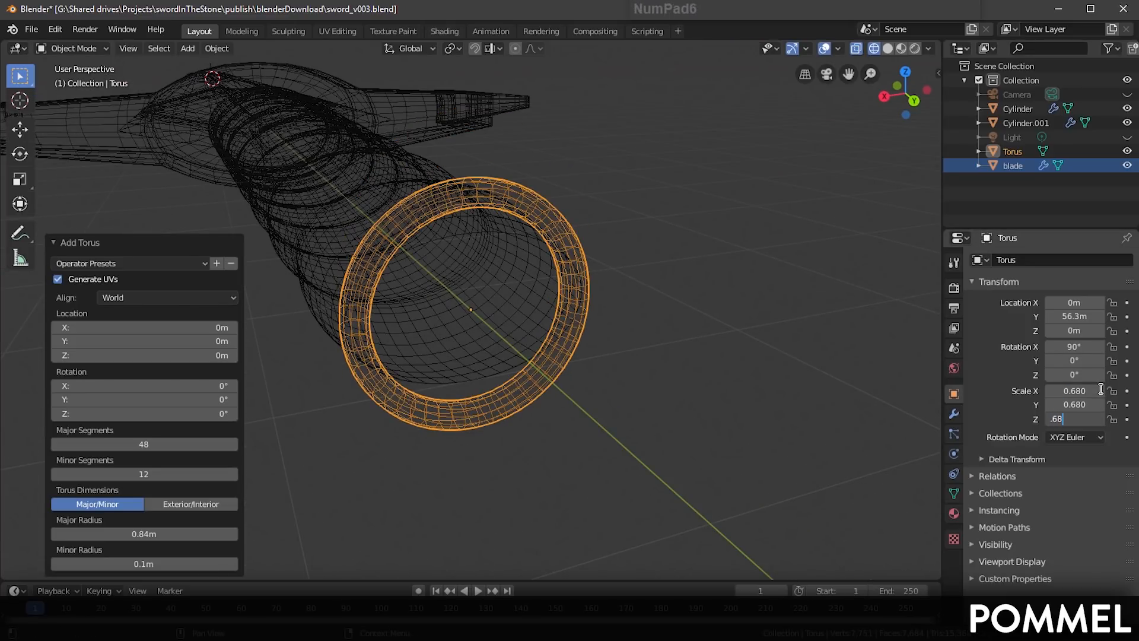
pyautogui.press('Tab')
pyautogui.press('Return')
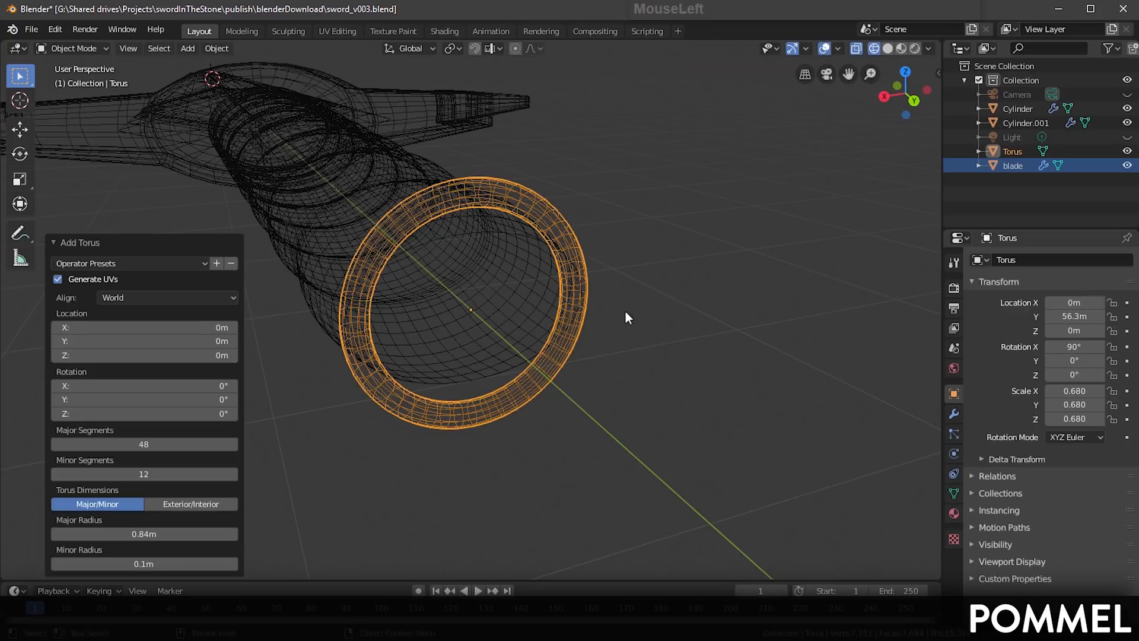
# Step: Duplicate the torus in place at the handle's end
pyautogui.moveTo(625, 311); pyautogui.dragTo(689, 324, button='middle')
pyautogui.scroll(-5, 629, 341)
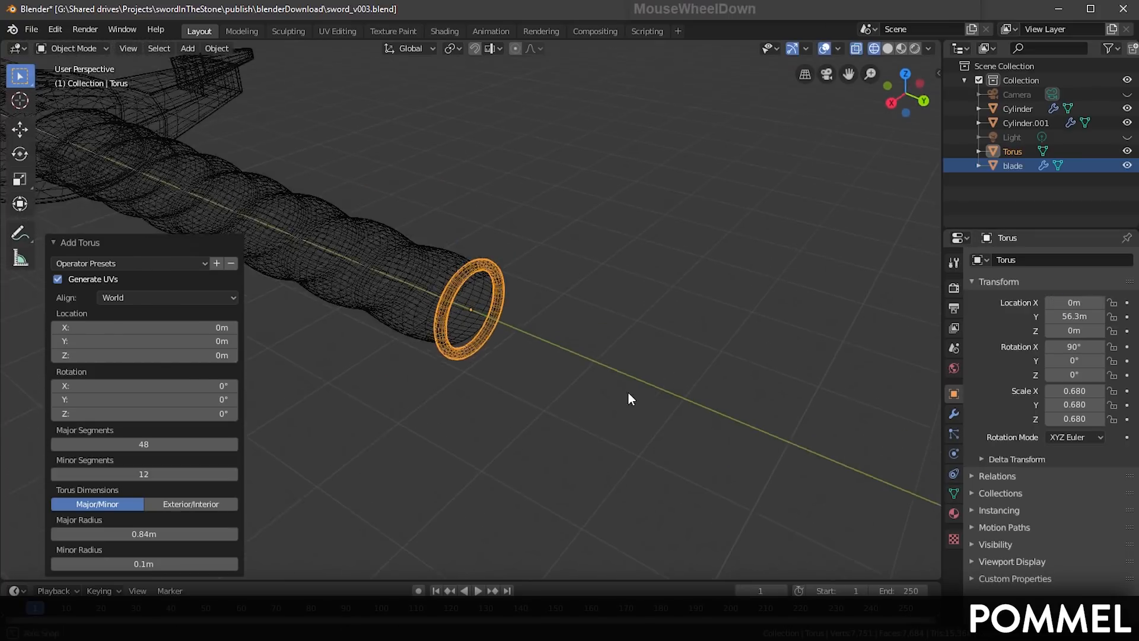
pyautogui.keyDown('shift'); pyautogui.scroll(-3, 629, 397); pyautogui.keyUp('shift')
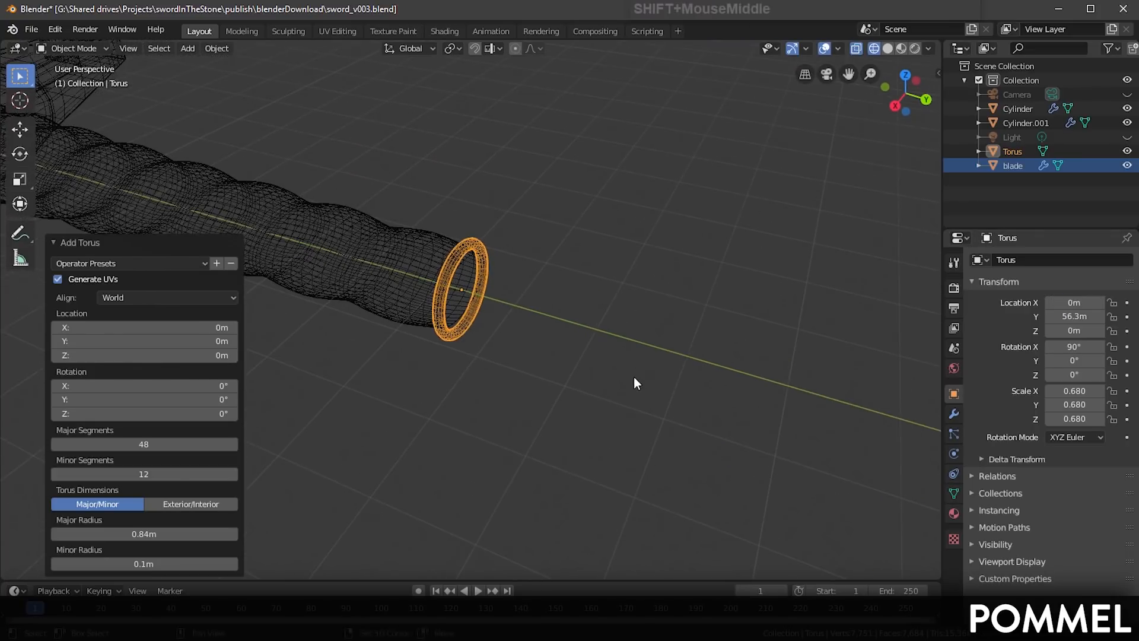
pyautogui.rightClick(470, 251)
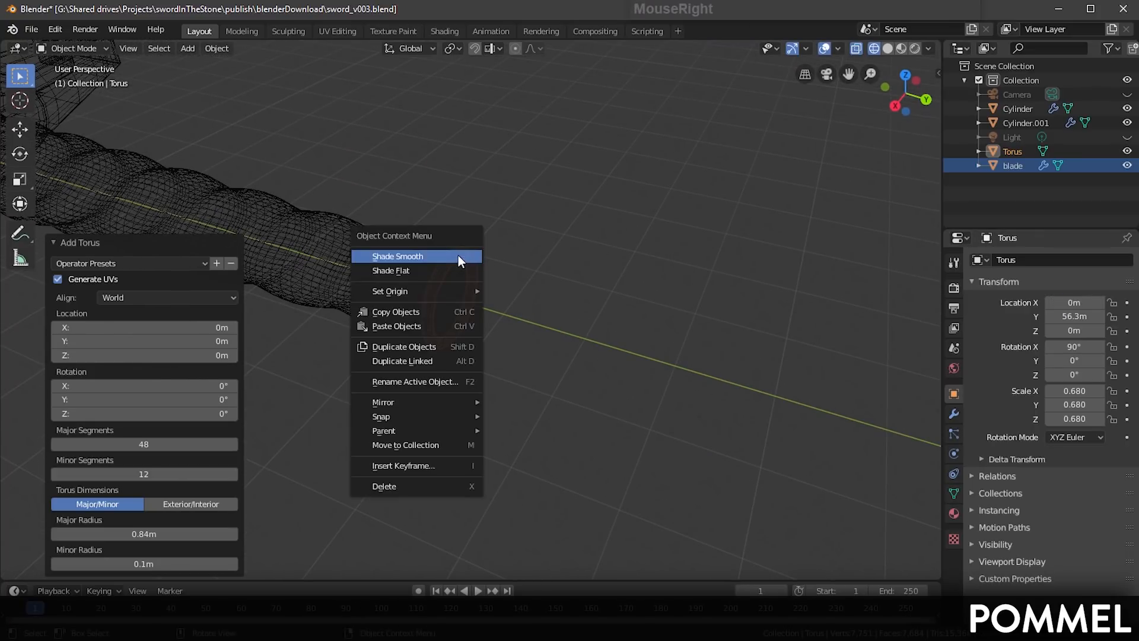
pyautogui.click(454, 344)
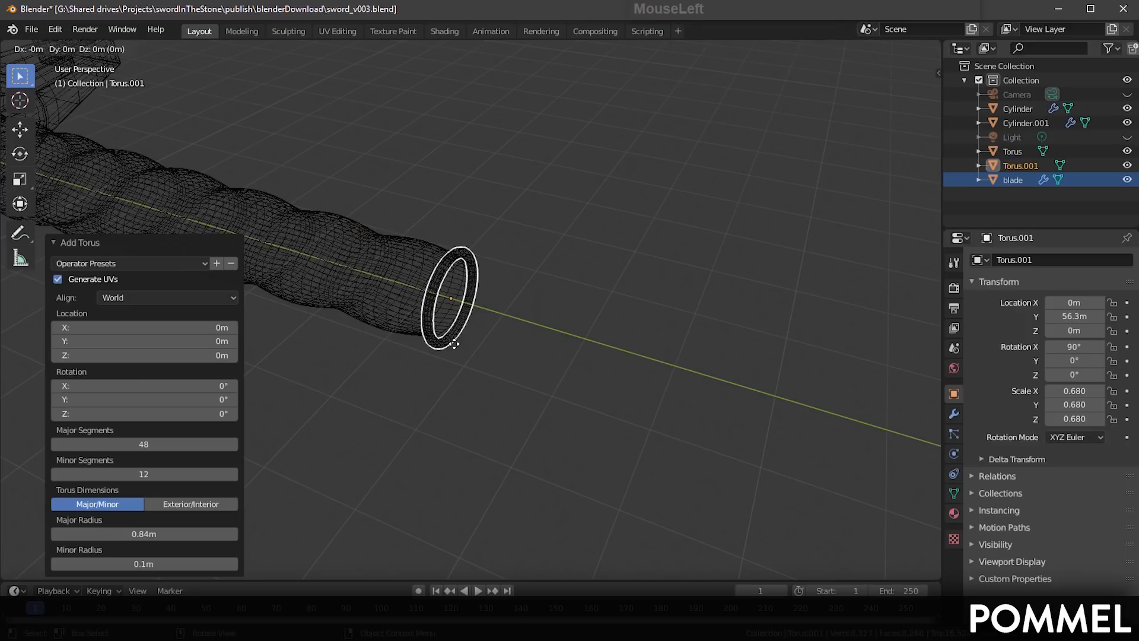
pyautogui.press('Return')
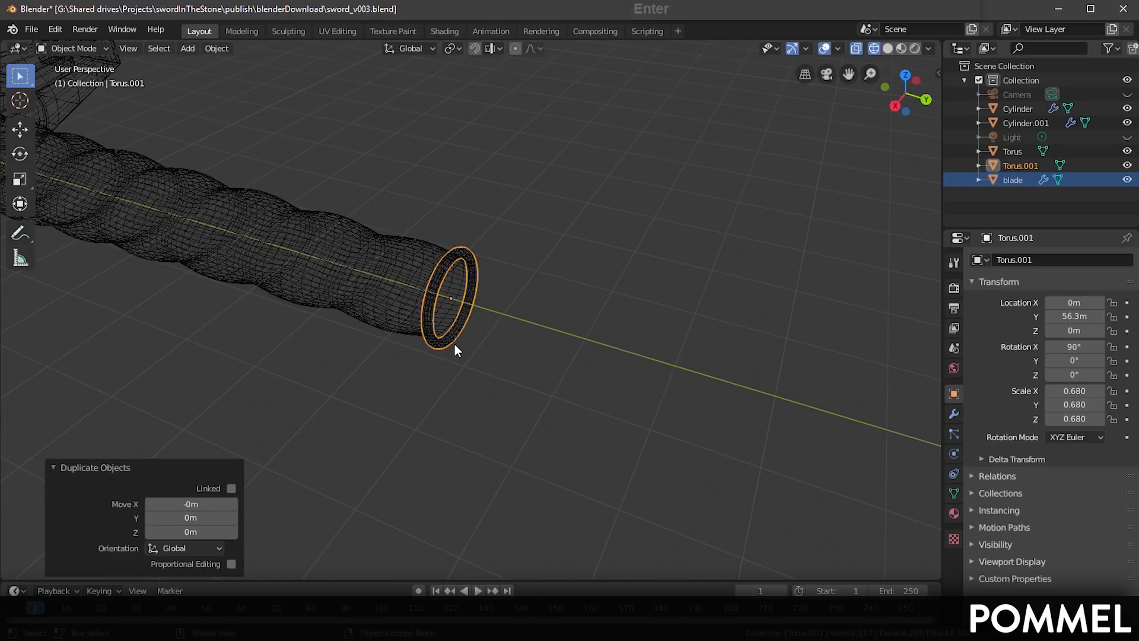
pyautogui.moveTo(455, 345); pyautogui.dragTo(528, 360, button='middle')
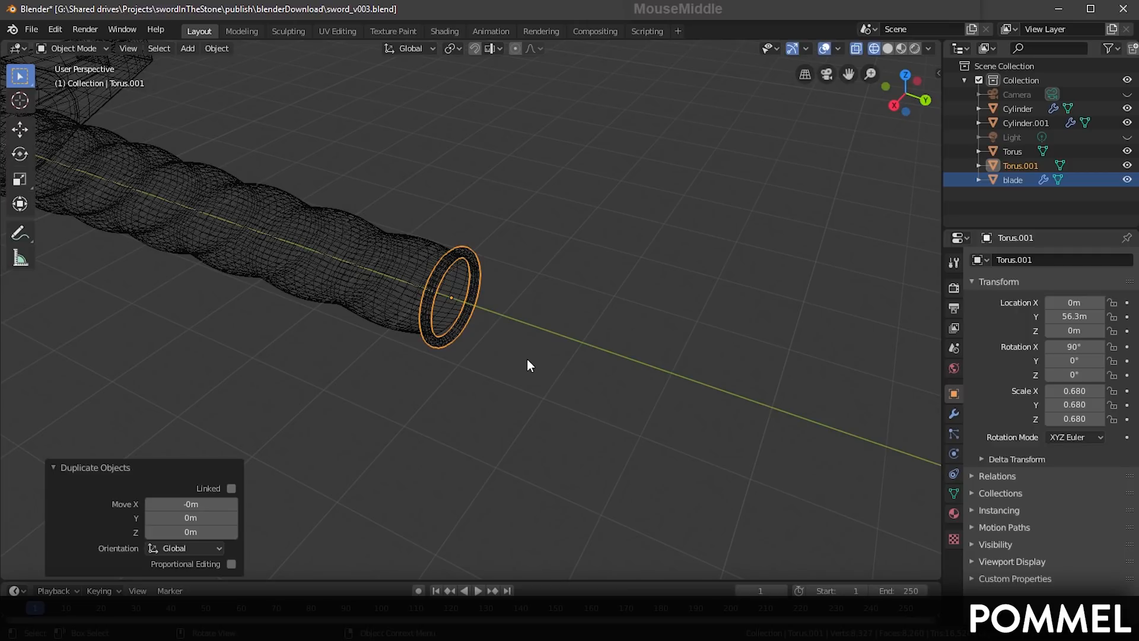
# Step: Move the duplicated torus away from the handle along Y to Location Y 62.675 m
pyautogui.hotkey('shift', 'space')
pyautogui.press('g')
pyautogui.click(789, 427)
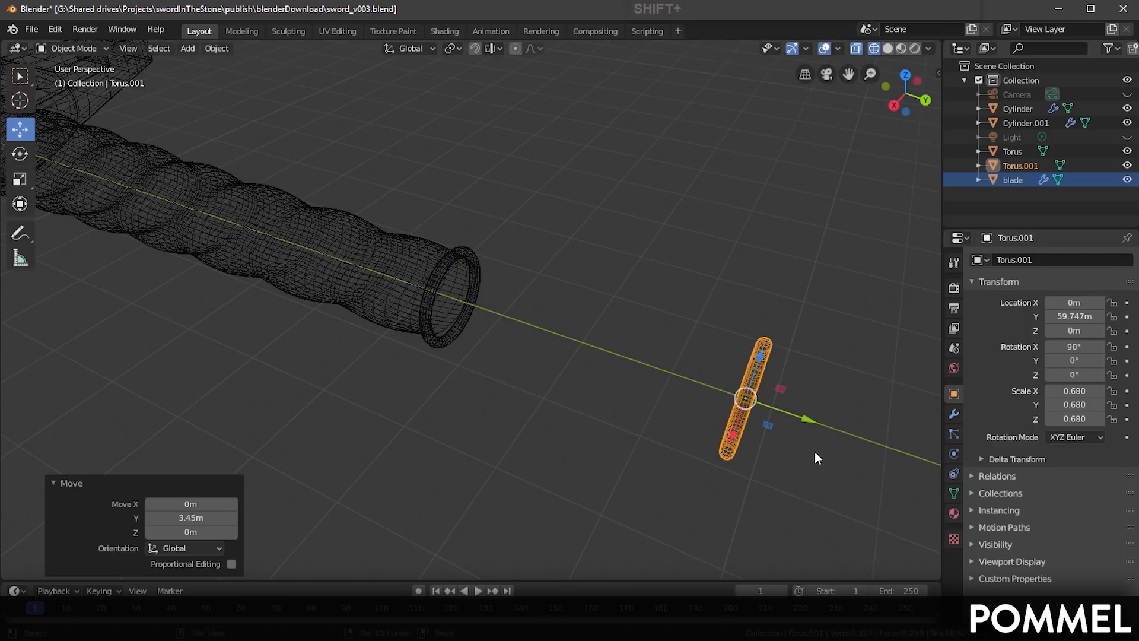
pyautogui.keyDown('shift'); pyautogui.moveTo(814, 451); pyautogui.dragTo(731, 446, button='middle'); pyautogui.keyUp('shift')
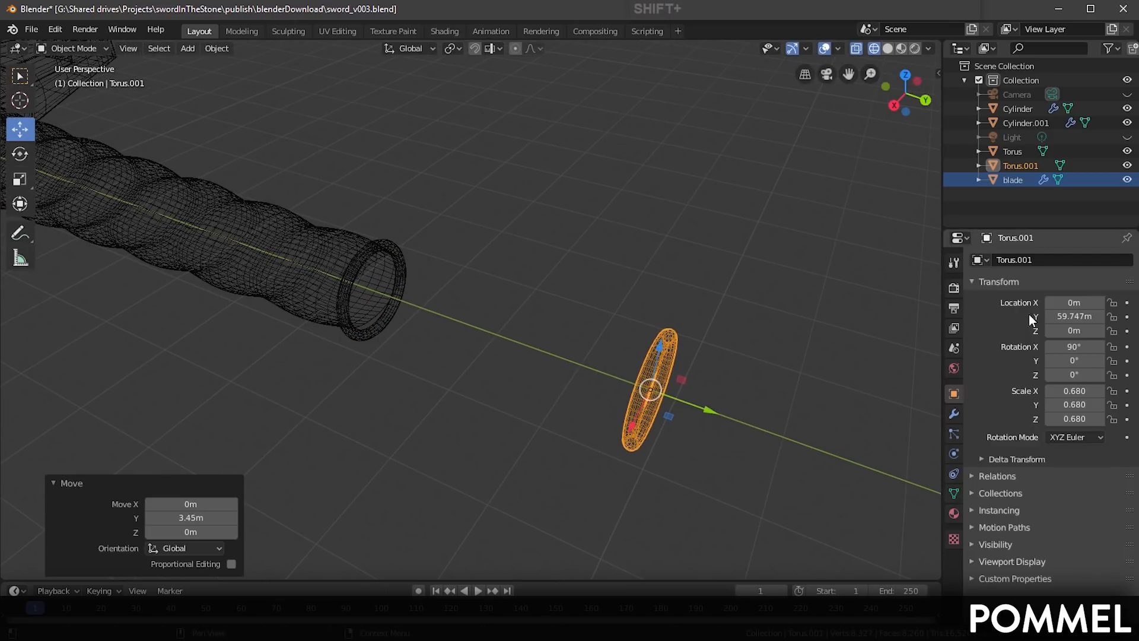
pyautogui.click(1083, 315)
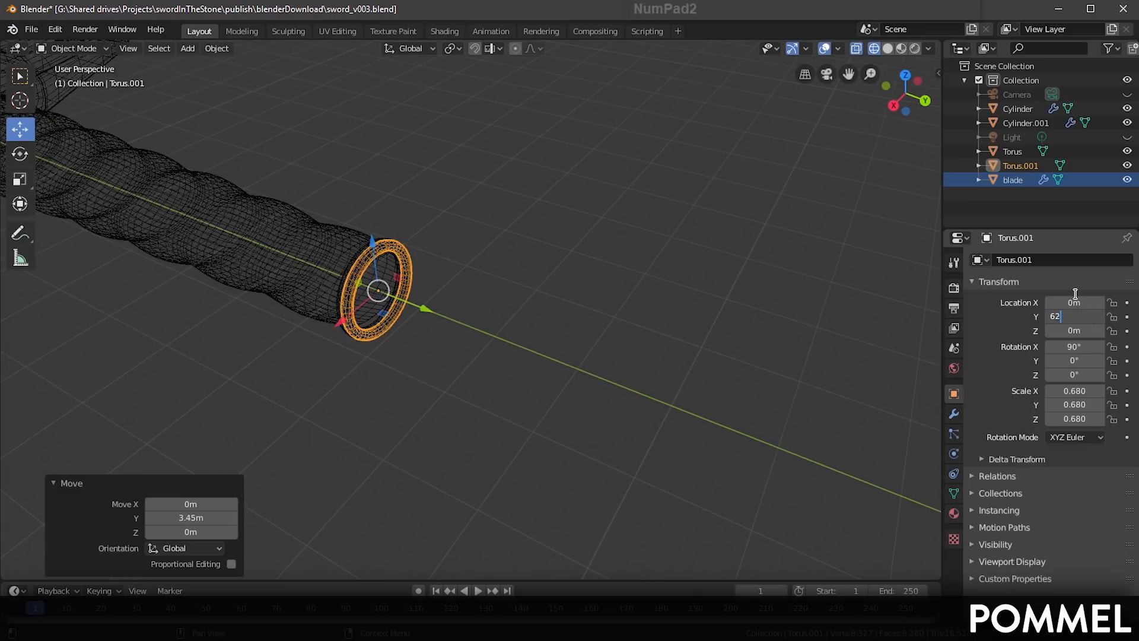
pyautogui.press('Return')
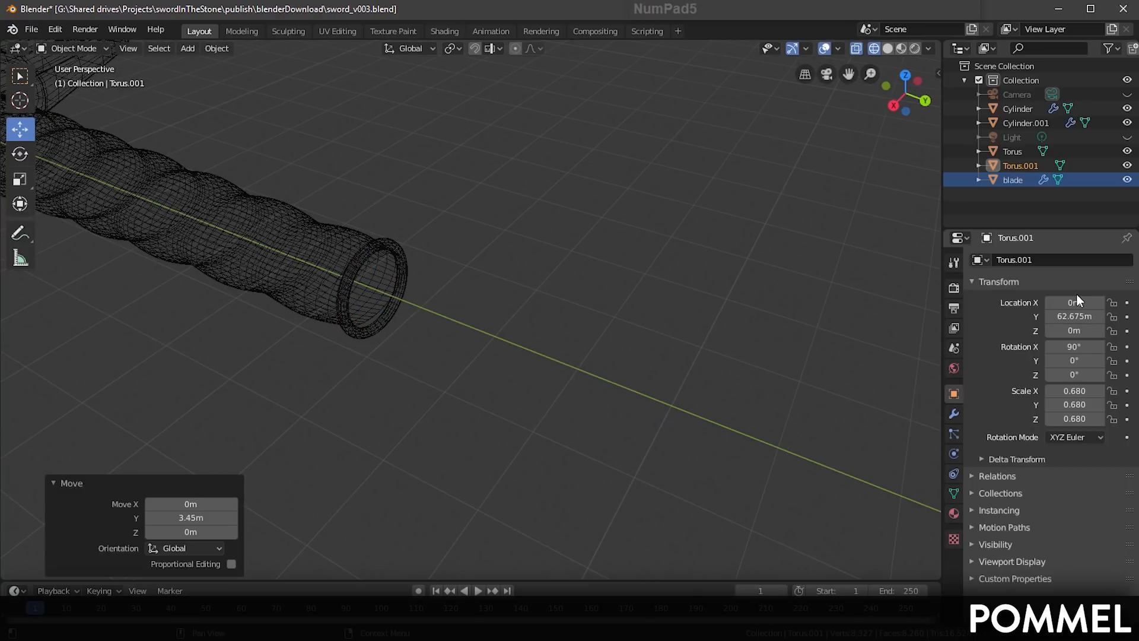
# Step: Scale the duplicated torus to 0.61 on X, Y and Z, then deselect it
pyautogui.press('KP_Decimal')
pyautogui.doubleClick(1094, 389)
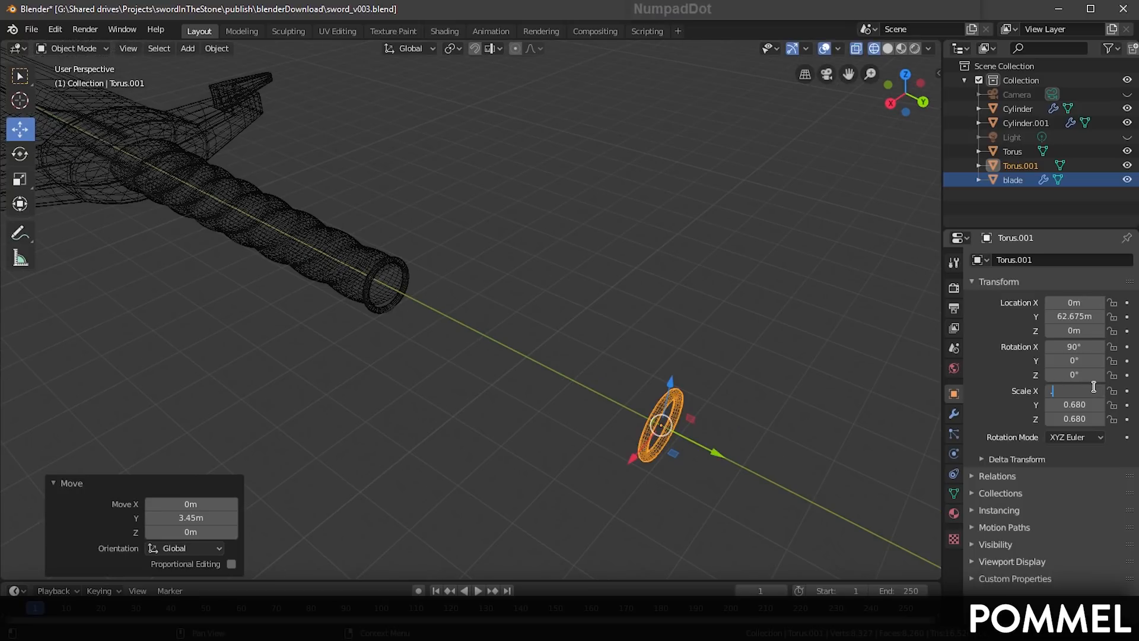
pyautogui.write('.61')
pyautogui.press('Return')
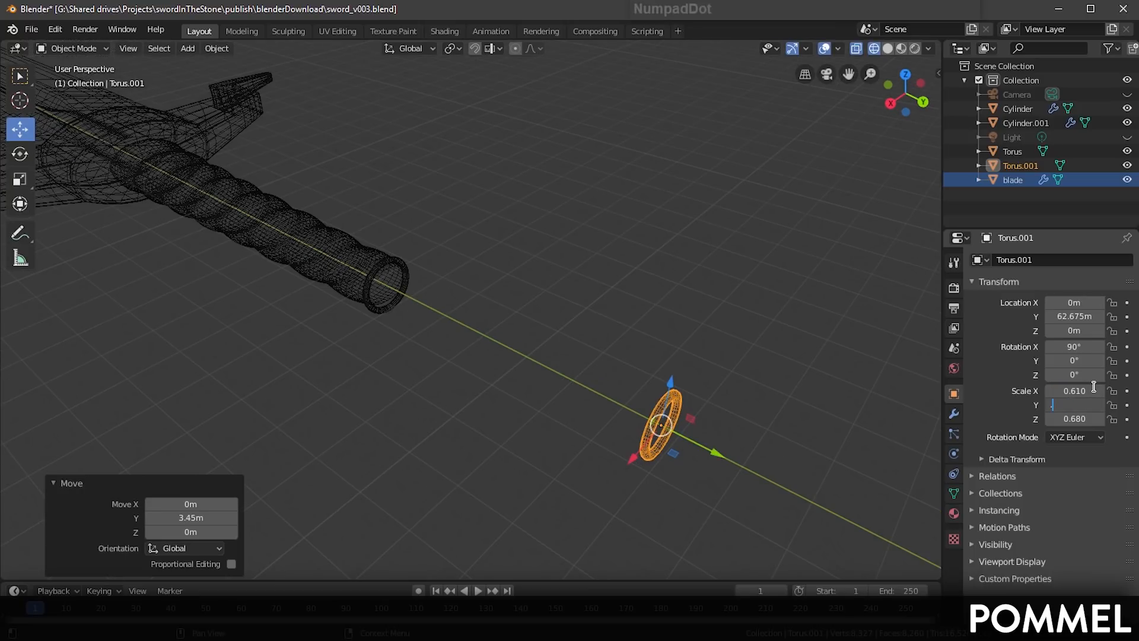
pyautogui.click(620, 359)
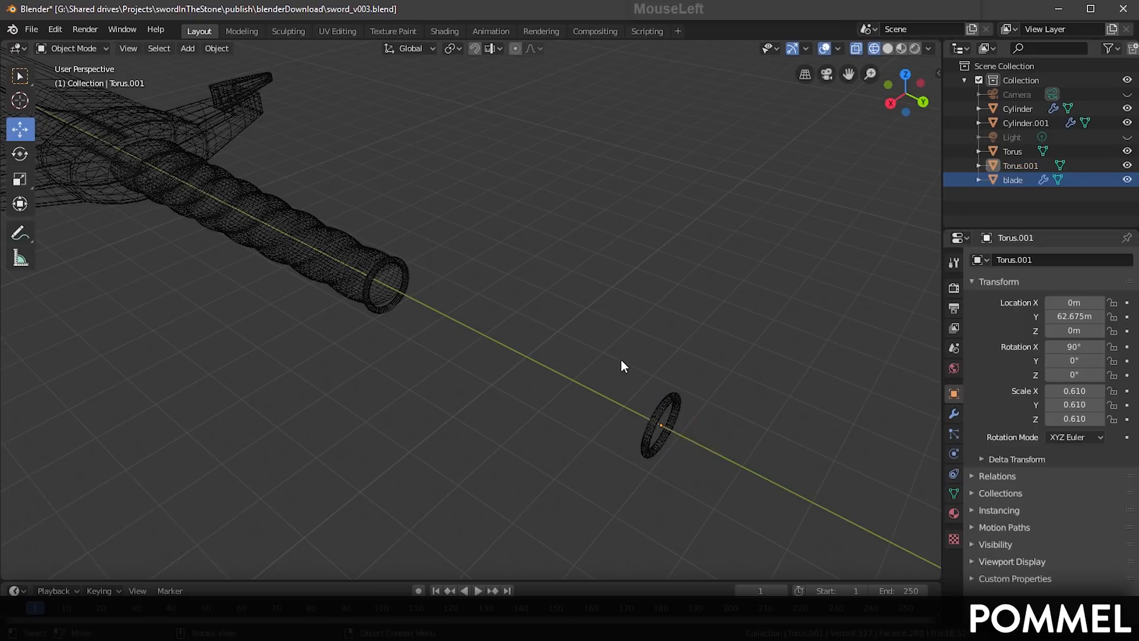
# Step: Save the sword file with both pommel rings in place
pyautogui.moveTo(621, 359); pyautogui.dragTo(716, 409, button='middle')
pyautogui.hotkey('ctrl', 's')
pyautogui.moveTo(824, 376); pyautogui.dragTo(510, 308, button='middle')
pyautogui.hotkey('ctrl', 's')
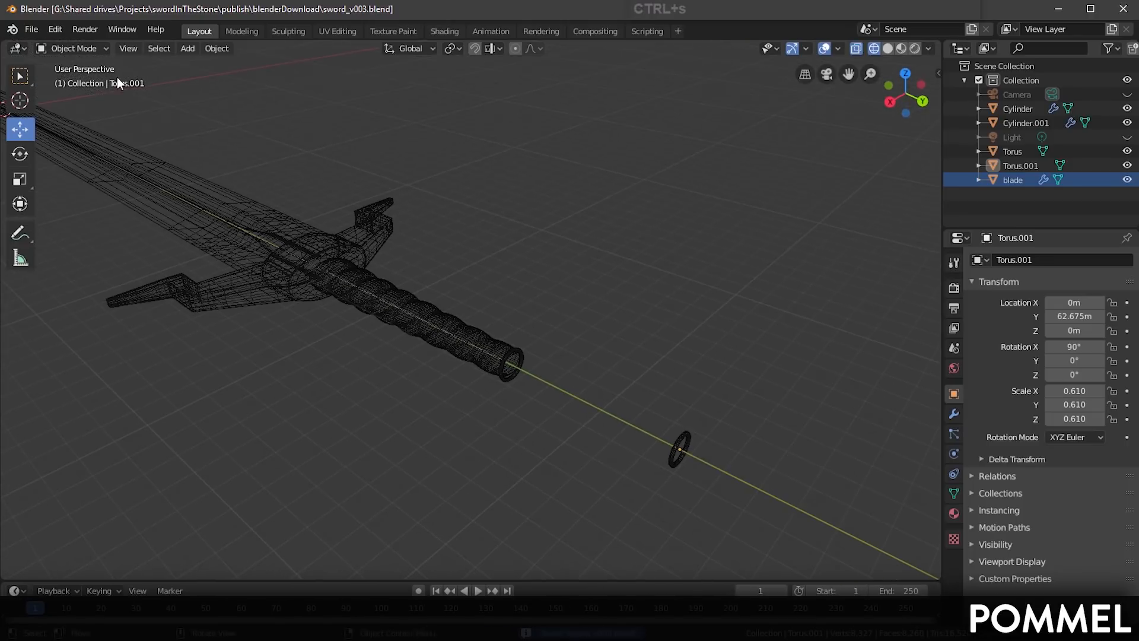
# Step: Add a cylinder mesh at the world origin for the pommel body
pyautogui.click(194, 50)
pyautogui.moveTo(193, 65)
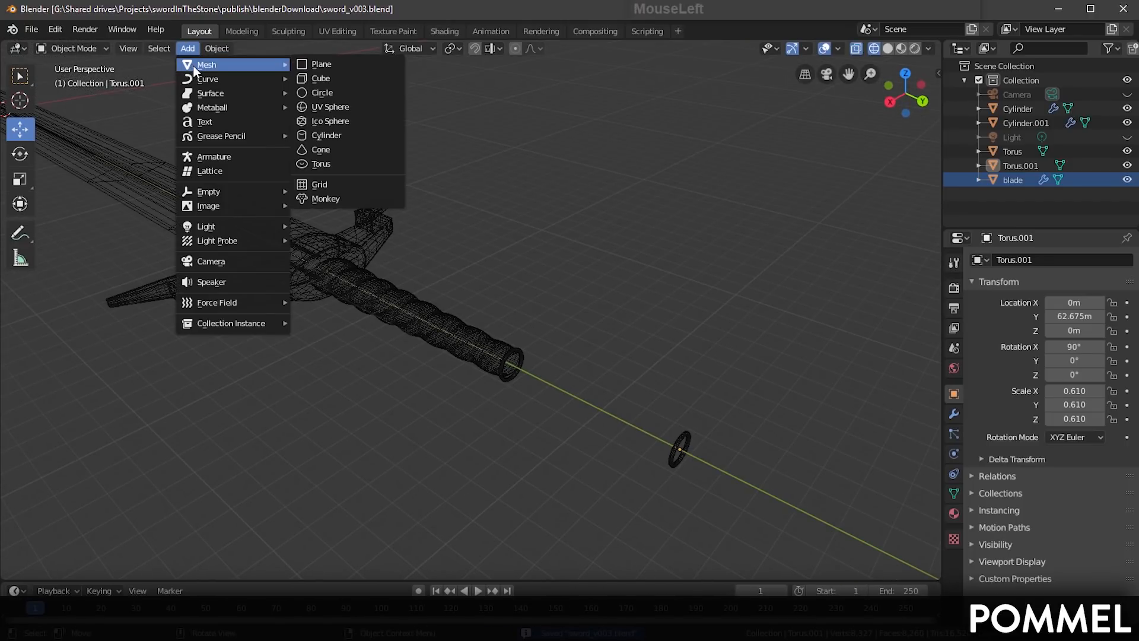
pyautogui.click(333, 135)
pyautogui.keyDown('shift'); pyautogui.moveTo(341, 170); pyautogui.dragTo(379, 339, button='middle'); pyautogui.keyUp('shift')
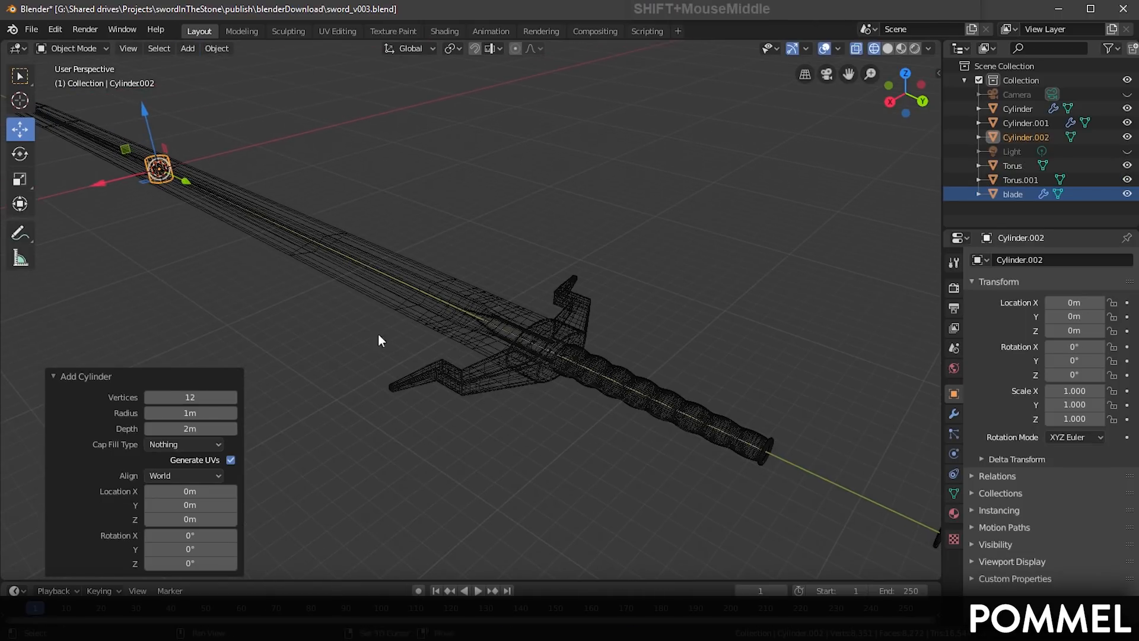
# Step: Keep the new cylinder's Cap Fill Type set to Nothing so its ends remain open
pyautogui.scroll(-2, 463, 378)
pyautogui.keyDown('shift'); pyautogui.moveTo(500, 376); pyautogui.dragTo(509, 354, button='middle'); pyautogui.keyUp('shift')
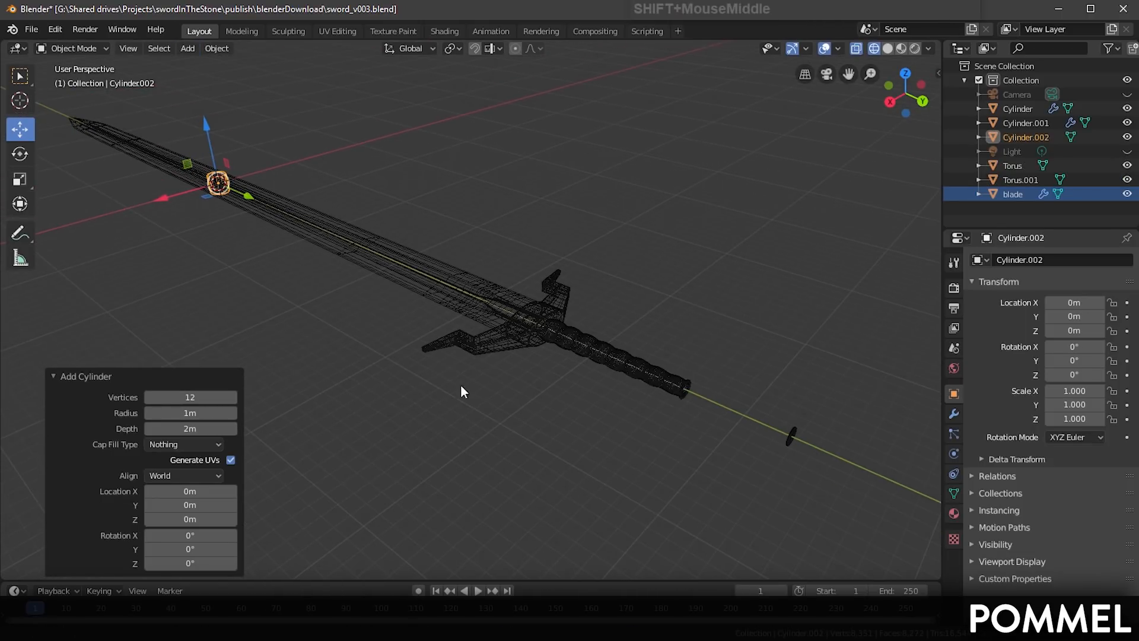
pyautogui.keyDown('shift'); pyautogui.moveTo(463, 392); pyautogui.dragTo(464, 381, button='middle'); pyautogui.keyUp('shift')
pyautogui.click(178, 444)
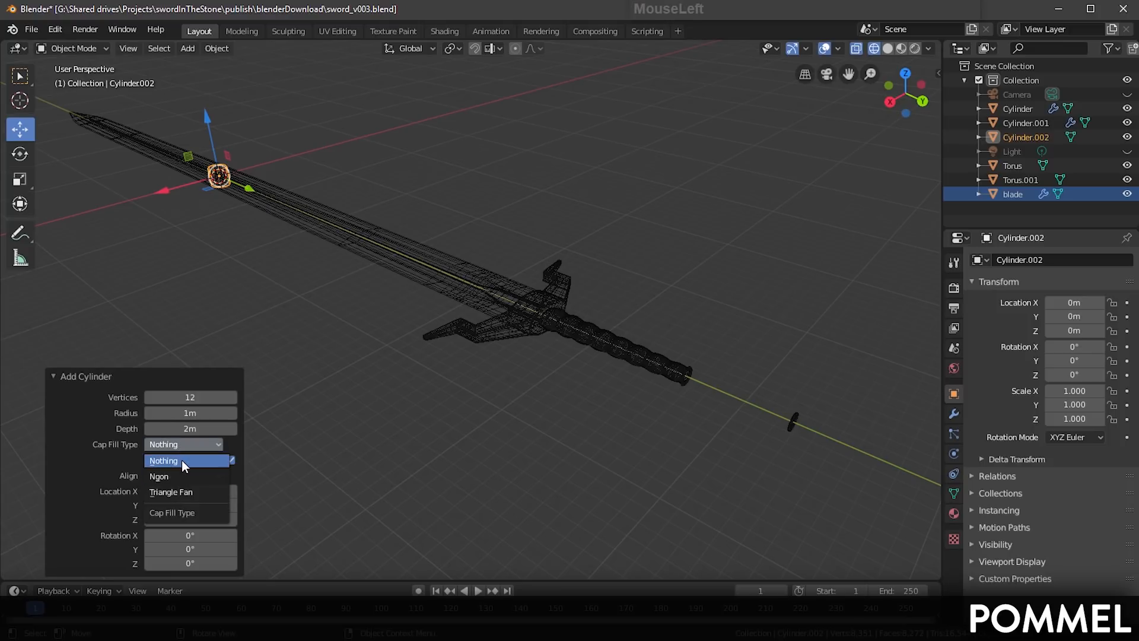
pyautogui.click(180, 462)
pyautogui.keyDown('shift'); pyautogui.moveTo(531, 409); pyautogui.dragTo(578, 400, button='middle'); pyautogui.keyUp('shift')
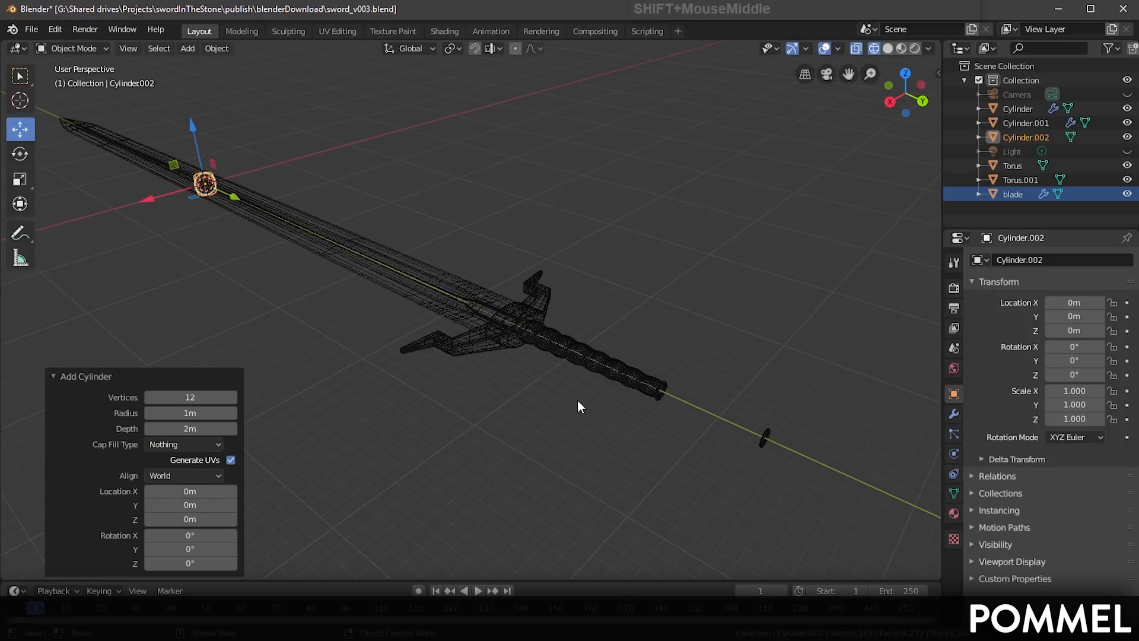
# Step: Set the cylinder's Location Y to 59.58 m and its Rotation X to 90°
pyautogui.click(1074, 304)
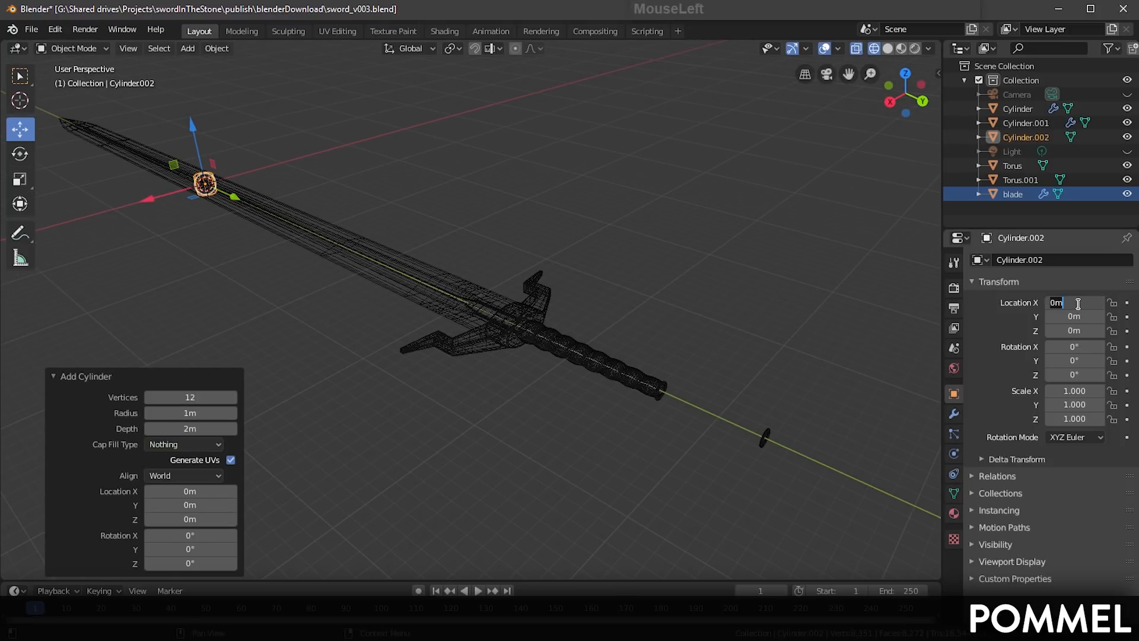
pyautogui.press('Tab')
pyautogui.write('59')
pyautogui.press('Tab')
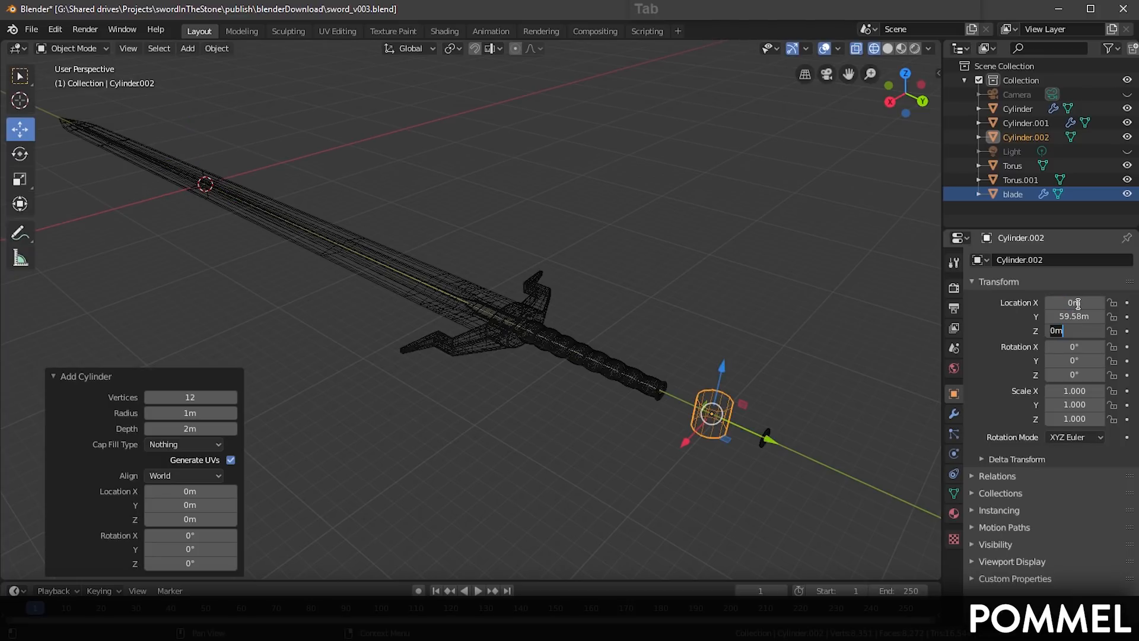
pyautogui.press('Tab')
pyautogui.press('Tab')
pyautogui.press('Tab')
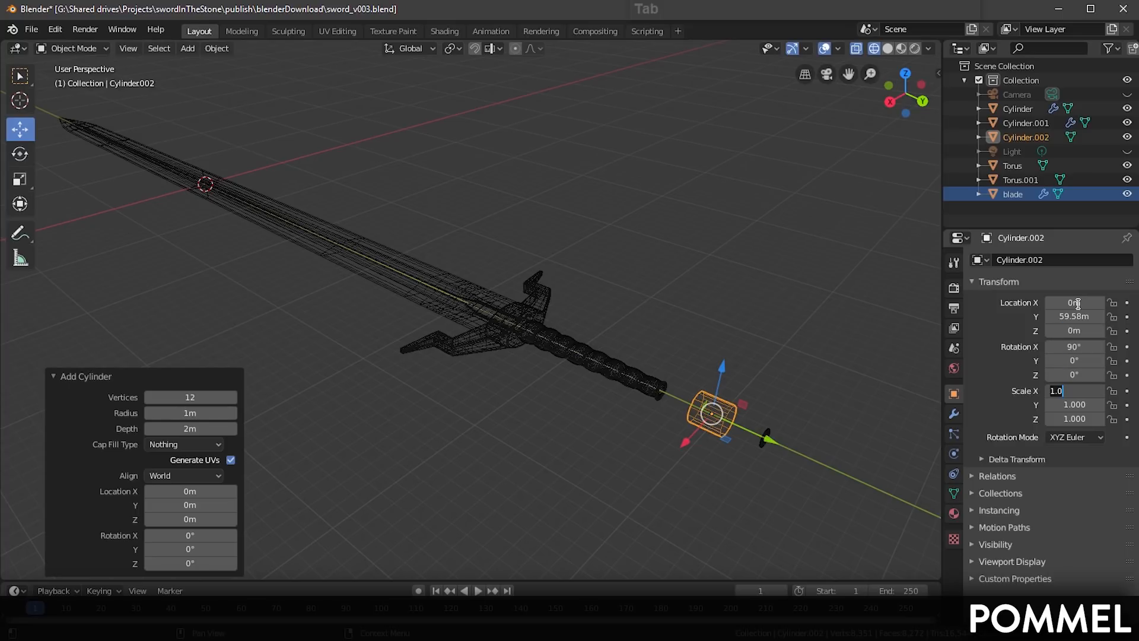
# Step: Scale the pommel cylinder to 0.719 on X and Y and 3.128 on Z
pyautogui.write('.719')
pyautogui.press('Tab')
pyautogui.write('.719')
pyautogui.press('Tab')
pyautogui.write('.719')
pyautogui.press('Return')
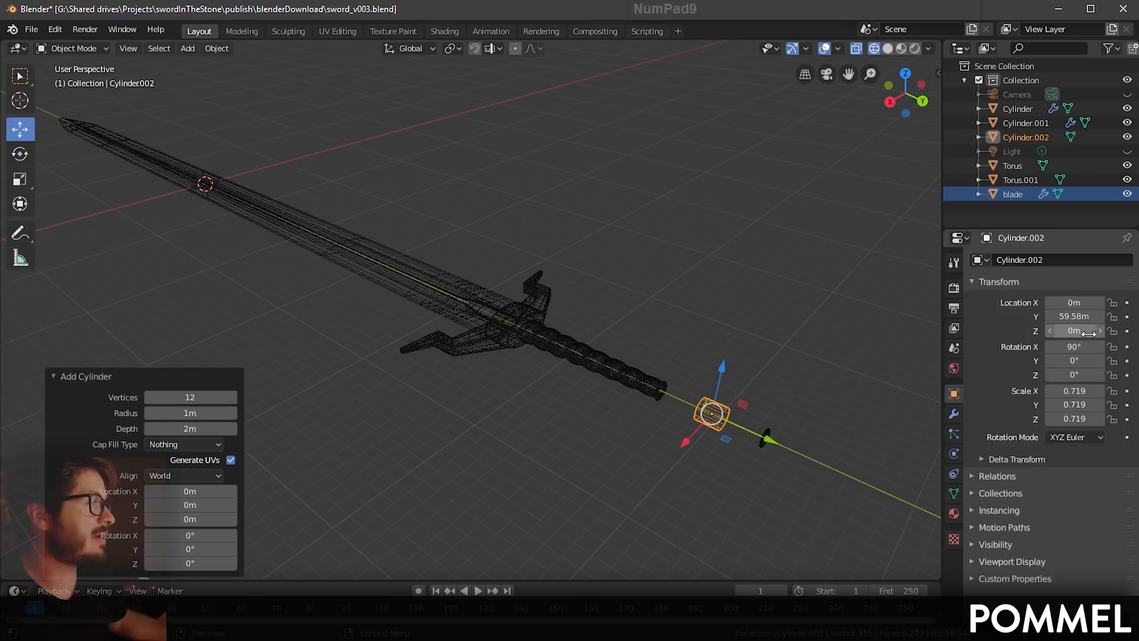
pyautogui.click(1074, 419)
pyautogui.write('3.128')
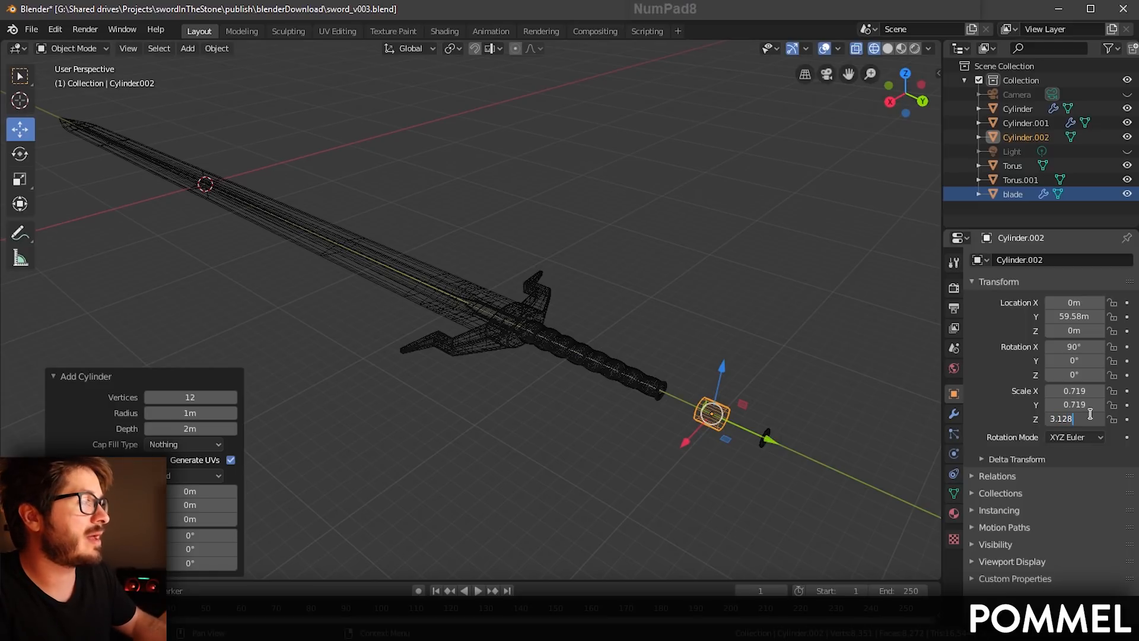
pyautogui.press('Return')
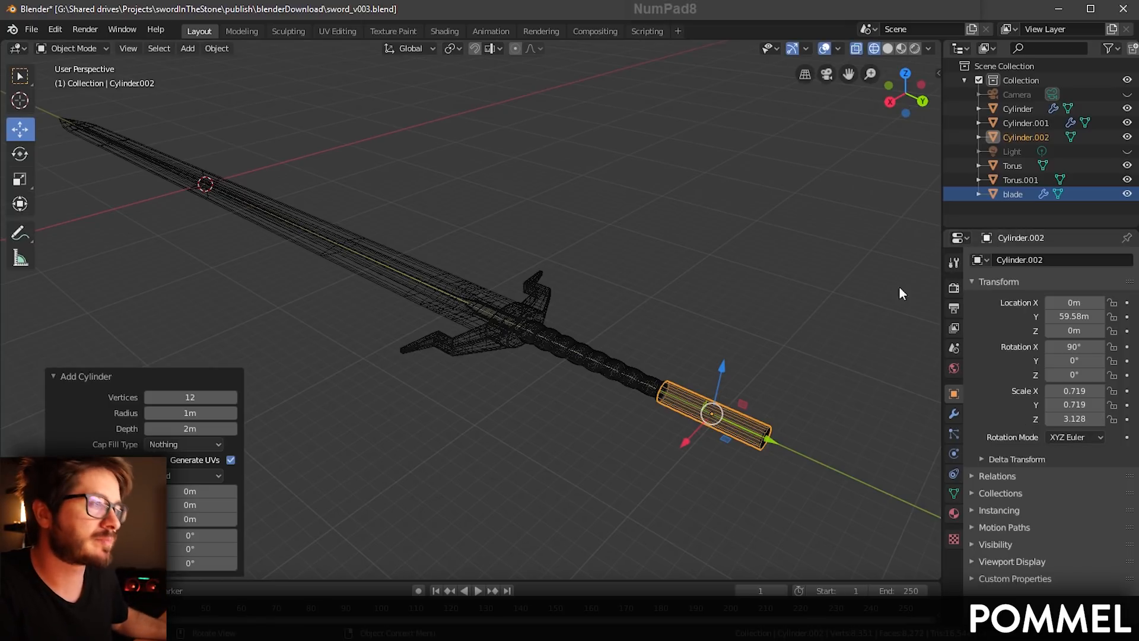
# Step: Save the sword file with the pommel cylinder placed between the two torus rings
pyautogui.press('g')
pyautogui.rightClick(802, 362)
pyautogui.keyDown('shift'); pyautogui.moveTo(824, 369); pyautogui.dragTo(451, 344, button='middle'); pyautogui.keyUp('shift')
pyautogui.press('KP_Decimal')
pyautogui.press('s')
pyautogui.hotkey('ctrl', 's')
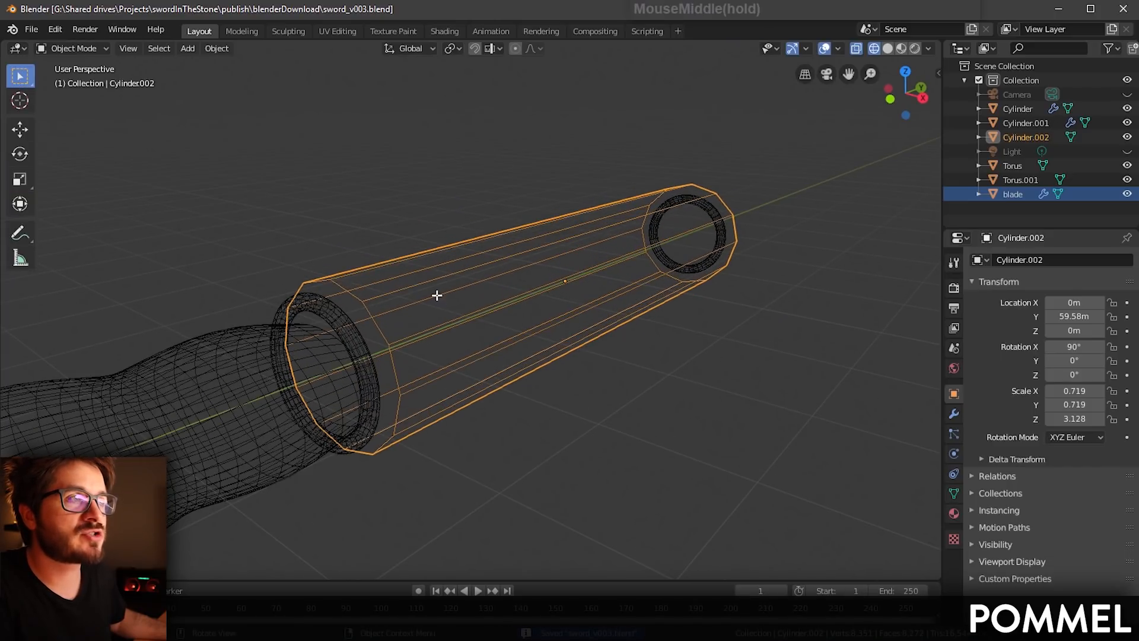
# Step: In Edit Mode, select the cylinder's vertex ring at the handle end and scale it uniformly to 0.820
pyautogui.press('Tab')
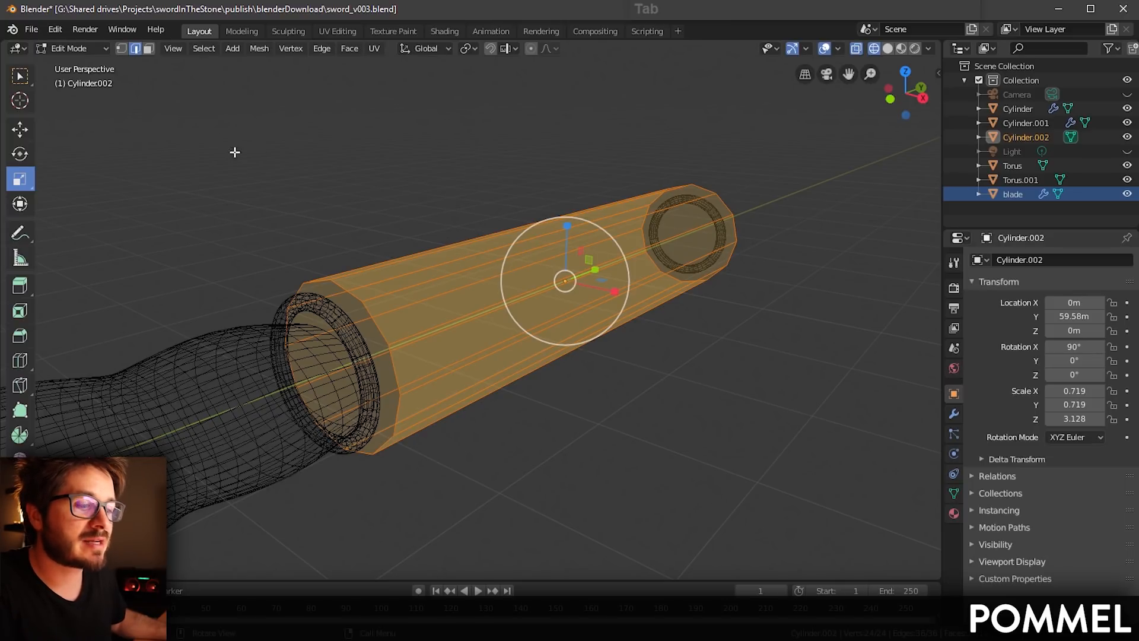
pyautogui.press('w')
pyautogui.moveTo(211, 112); pyautogui.dragTo(405, 222)
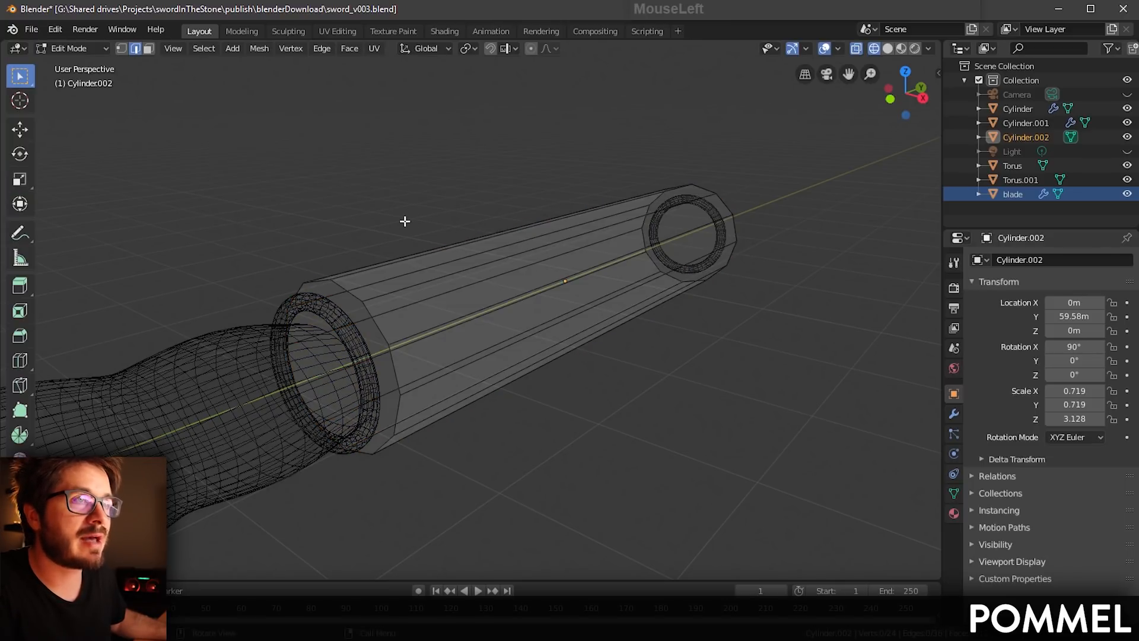
pyautogui.press('1')
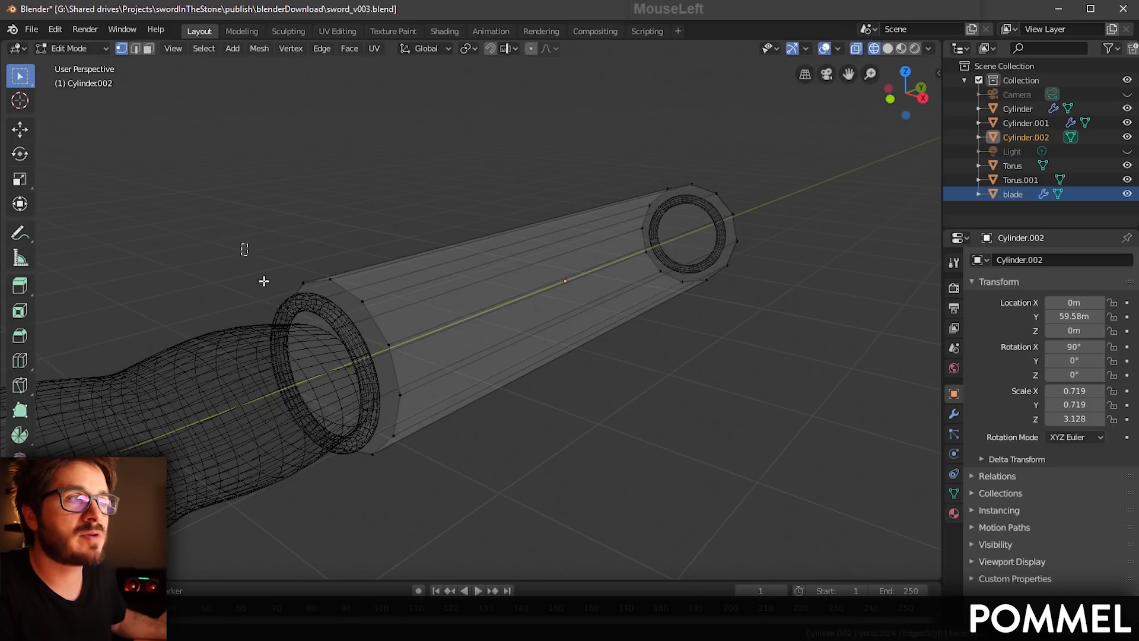
pyautogui.moveTo(242, 244); pyautogui.dragTo(437, 454)
pyautogui.moveTo(422, 372); pyautogui.dragTo(433, 368, button='middle')
pyautogui.press('s')
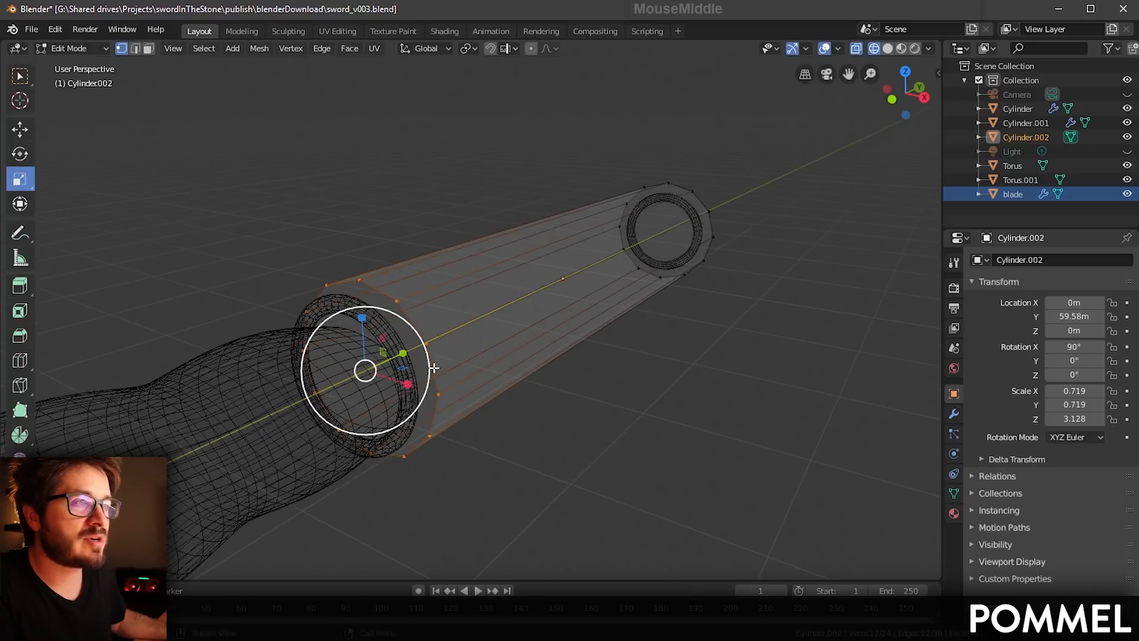
pyautogui.moveTo(414, 328); pyautogui.dragTo(404, 335)
# Step: Move the handle-end vertex ring -0.117 m along Y into the torus ring
pyautogui.moveTo(409, 335); pyautogui.dragTo(465, 337, button='middle')
pyautogui.keyDown('shift'); pyautogui.moveTo(362, 330); pyautogui.dragTo(480, 336, button='middle'); pyautogui.keyUp('shift')
pyautogui.scroll(3, 472, 345)
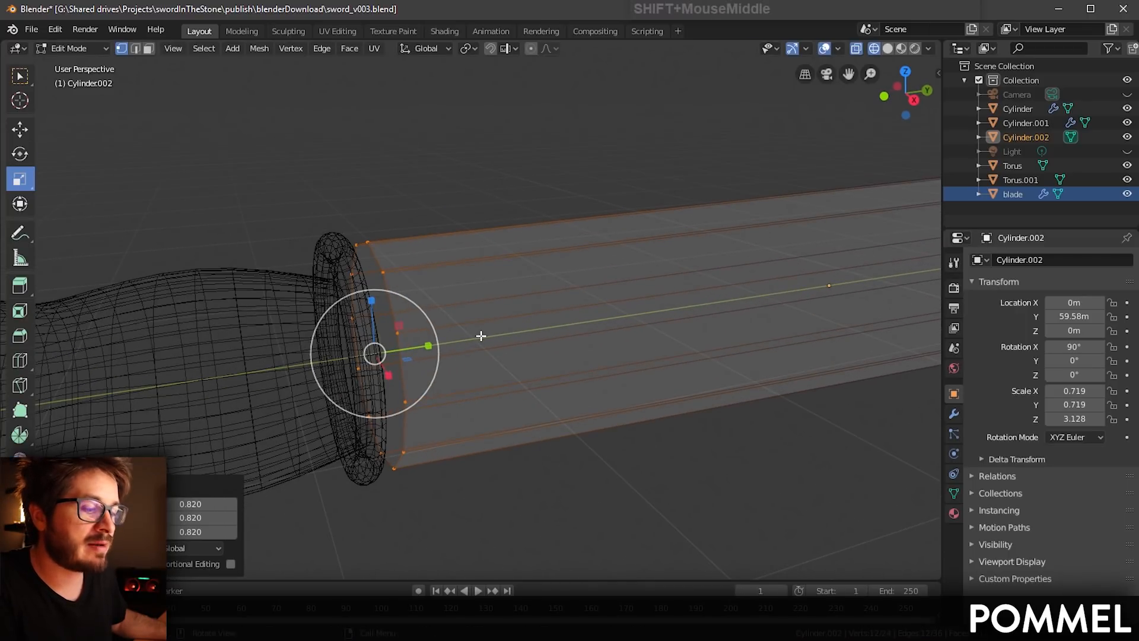
pyautogui.press('w')
pyautogui.moveTo(429, 346)
pyautogui.mouseDown()
pyautogui.moveTo(407, 347)
pyautogui.moveTo(427, 346)
pyautogui.mouseUp()
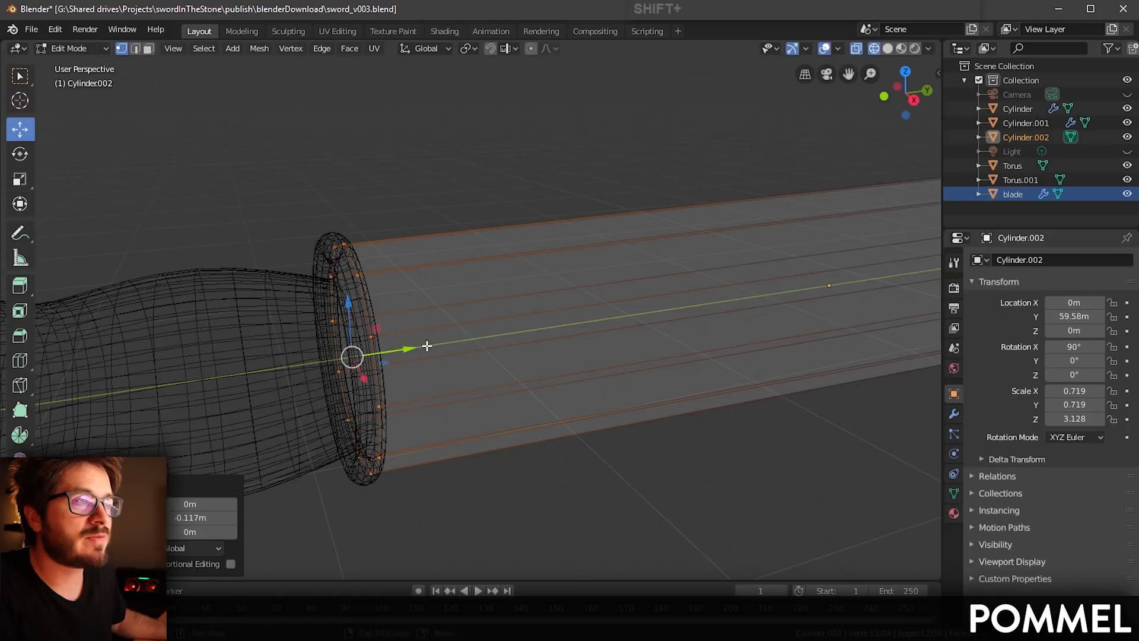
# Step: Switch the viewport to solid shading at the cylinder's far end and clear the vertex selection
pyautogui.moveTo(426, 346); pyautogui.dragTo(633, 347, button='middle')
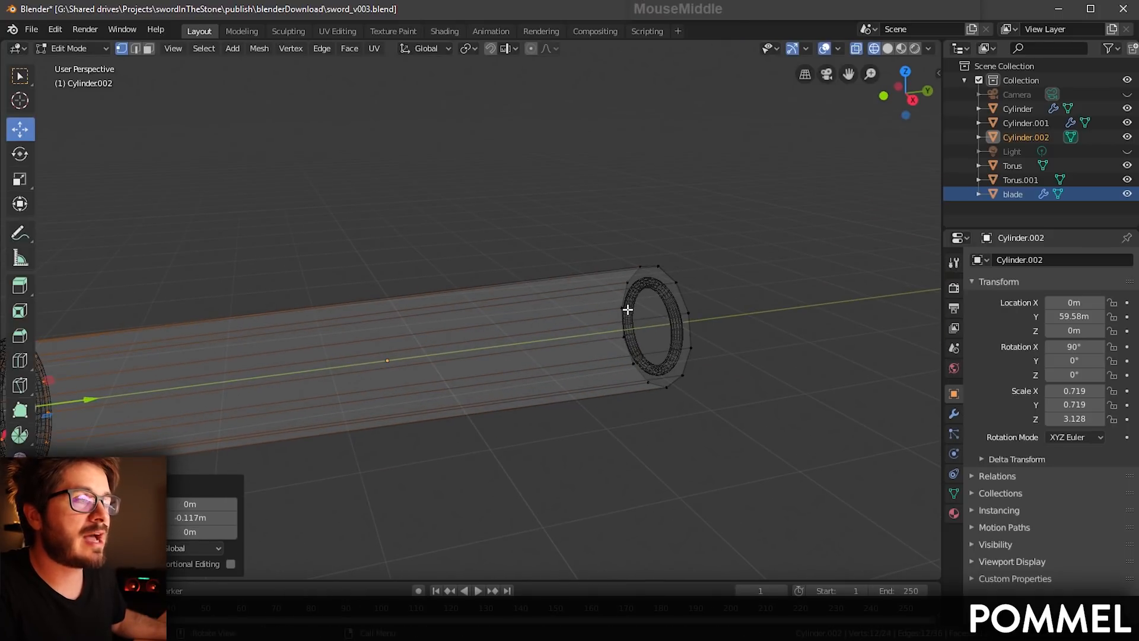
pyautogui.press('w')
pyautogui.press('a')
pyautogui.keyDown('shift'); pyautogui.moveTo(739, 386); pyautogui.dragTo(655, 391, button='middle'); pyautogui.keyUp('shift')
pyautogui.scroll(-4, 652, 388)
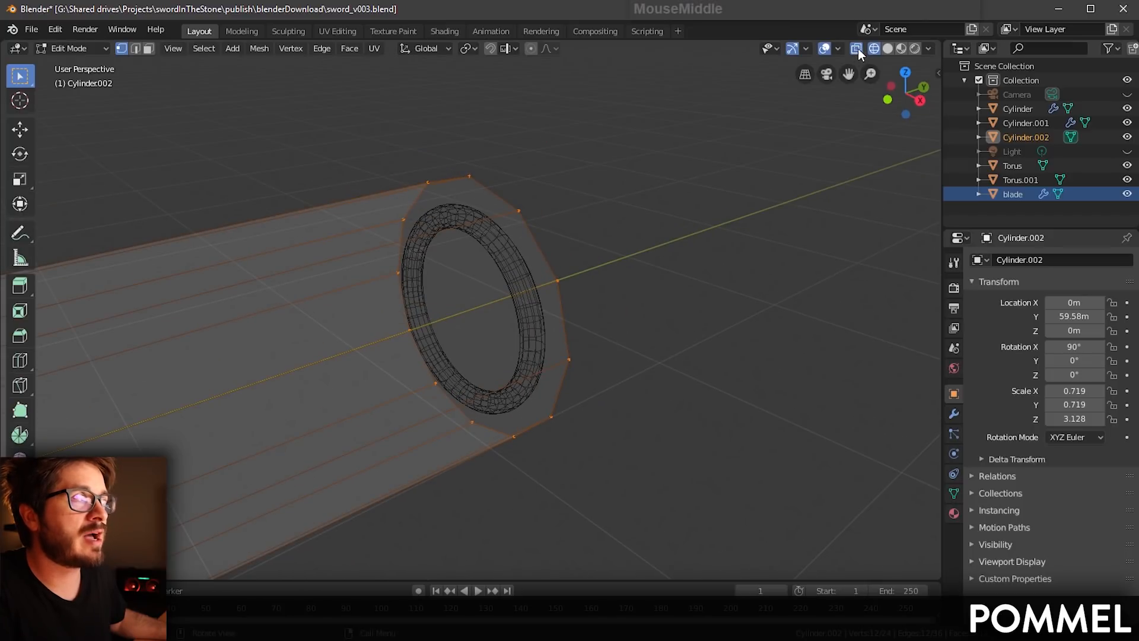
pyautogui.moveTo(592, 316)
pyautogui.mouseDown(button='middle')
pyautogui.moveTo(508, 305)
pyautogui.moveTo(593, 302)
pyautogui.mouseUp(button='middle')
pyautogui.press('s')
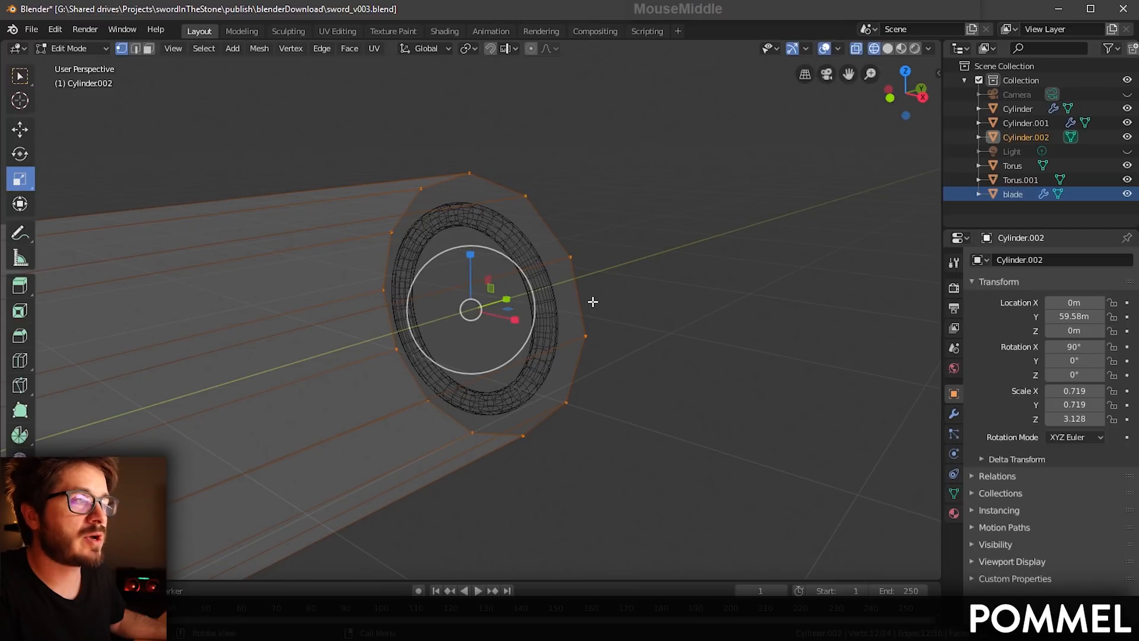
pyautogui.scroll(-2, 590, 318)
pyautogui.scroll(1, 585, 315)
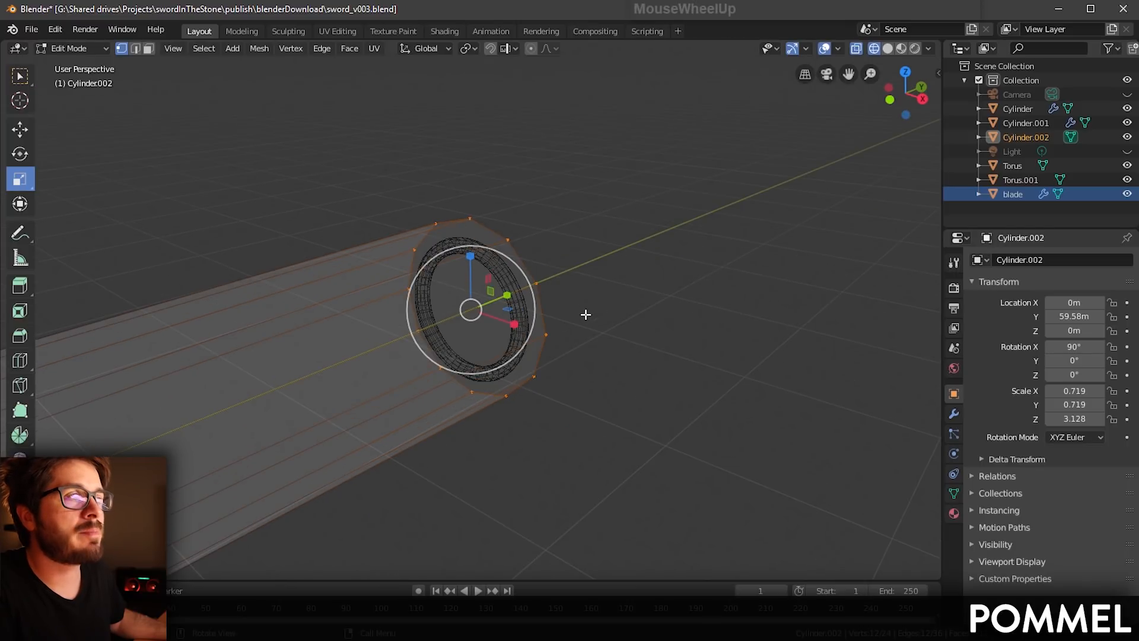
pyautogui.keyDown('shift'); pyautogui.moveTo(585, 315); pyautogui.dragTo(586, 309, button='middle'); pyautogui.keyUp('shift')
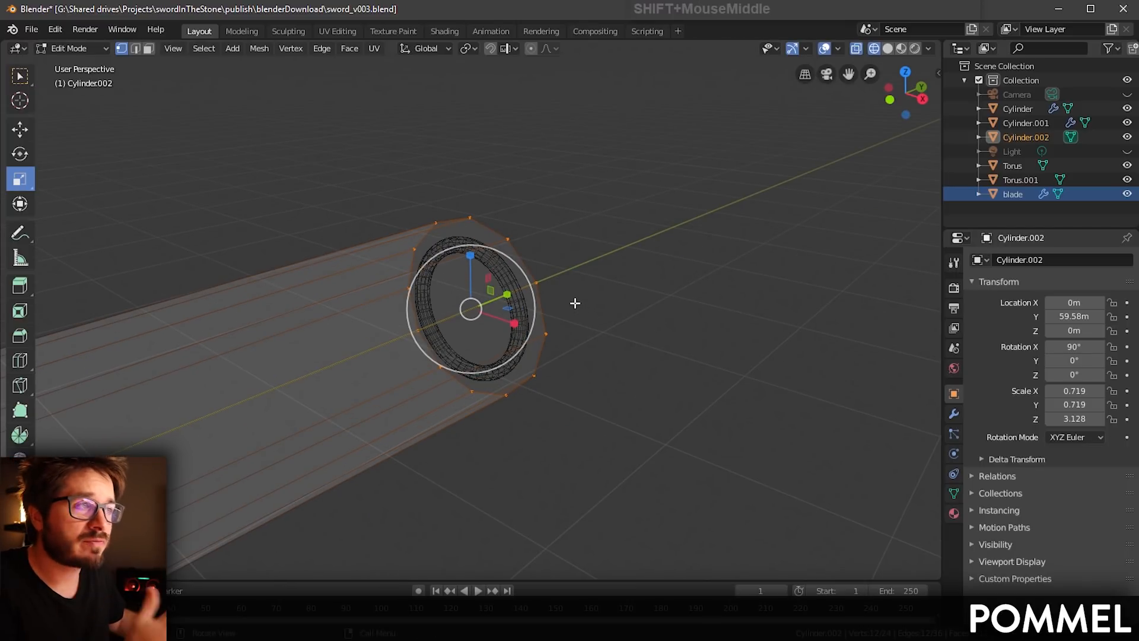
pyautogui.moveTo(577, 293); pyautogui.dragTo(580, 284, button='middle')
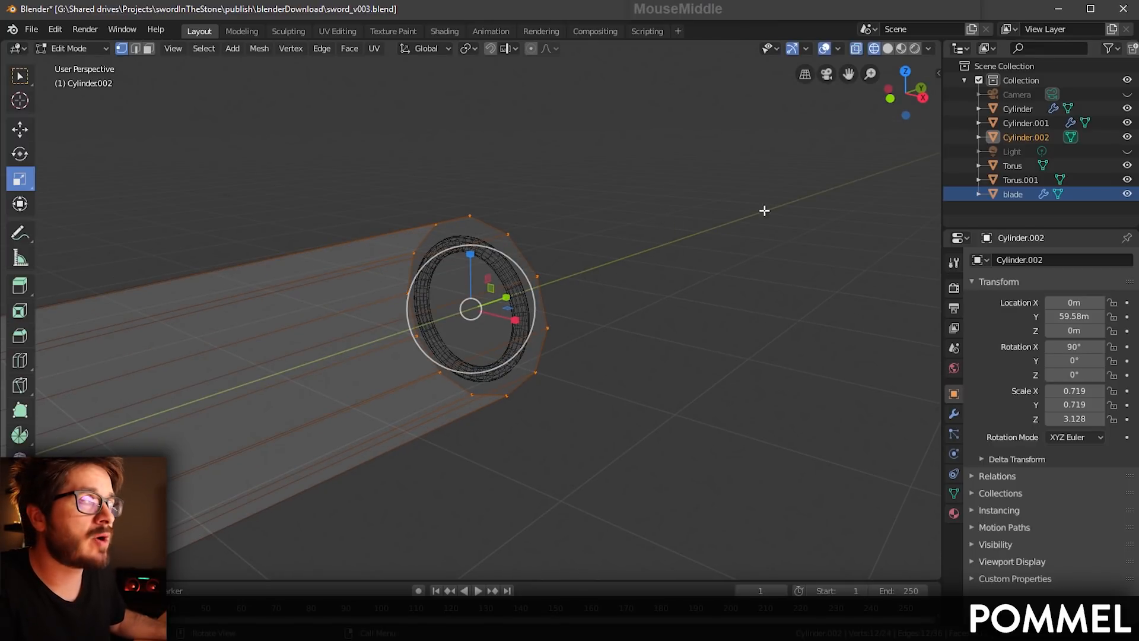
pyautogui.click(889, 49)
pyautogui.click(642, 234)
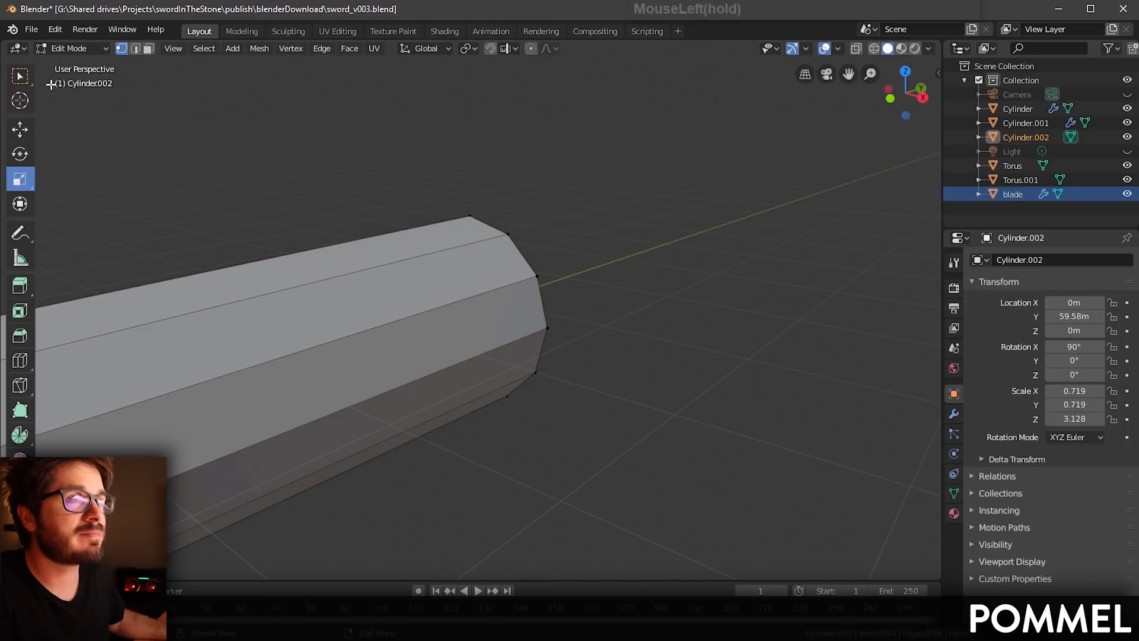
# Step: Try scaling the box-selected far-end vertices to 0.354 without X-ray, and undo the scaling
pyautogui.click(20, 77)
pyautogui.moveTo(740, 187); pyautogui.dragTo(296, 508)
pyautogui.press('s')
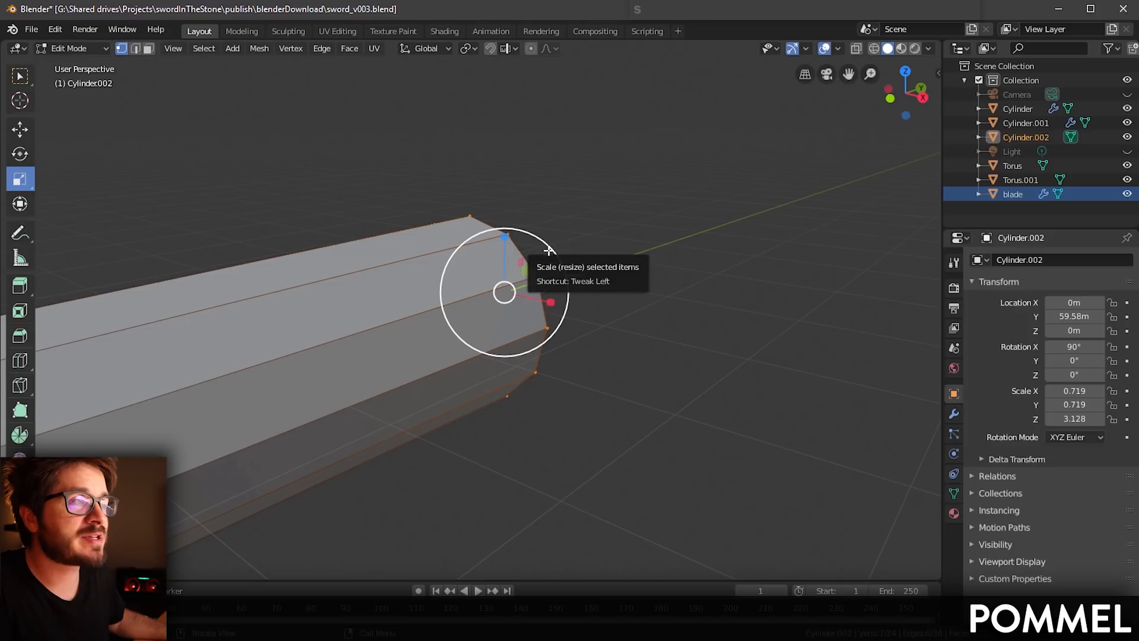
pyautogui.moveTo(545, 244); pyautogui.dragTo(502, 270)
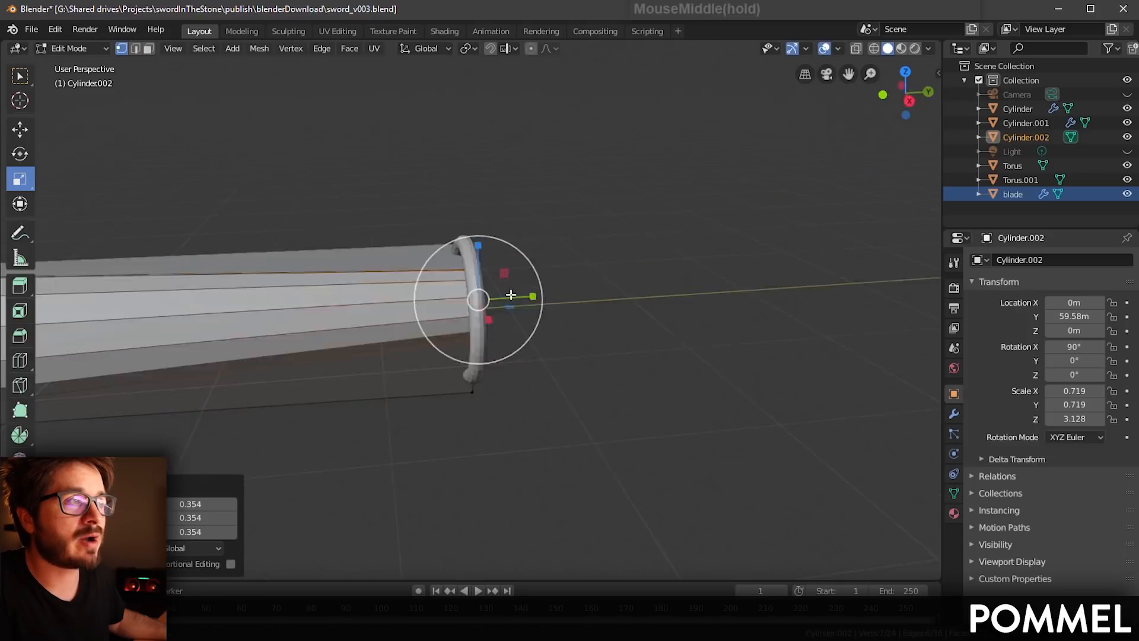
pyautogui.moveTo(502, 270); pyautogui.dragTo(390, 276, button='middle')
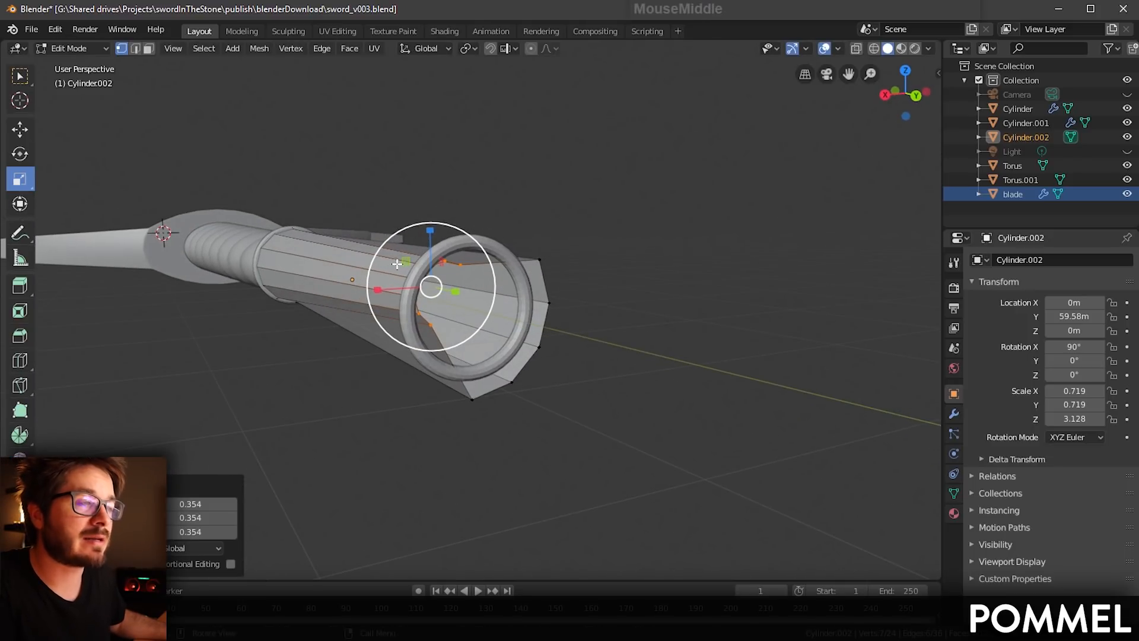
pyautogui.hotkey('ctrl', 'z')
pyautogui.moveTo(487, 329); pyautogui.dragTo(623, 381, button='middle')
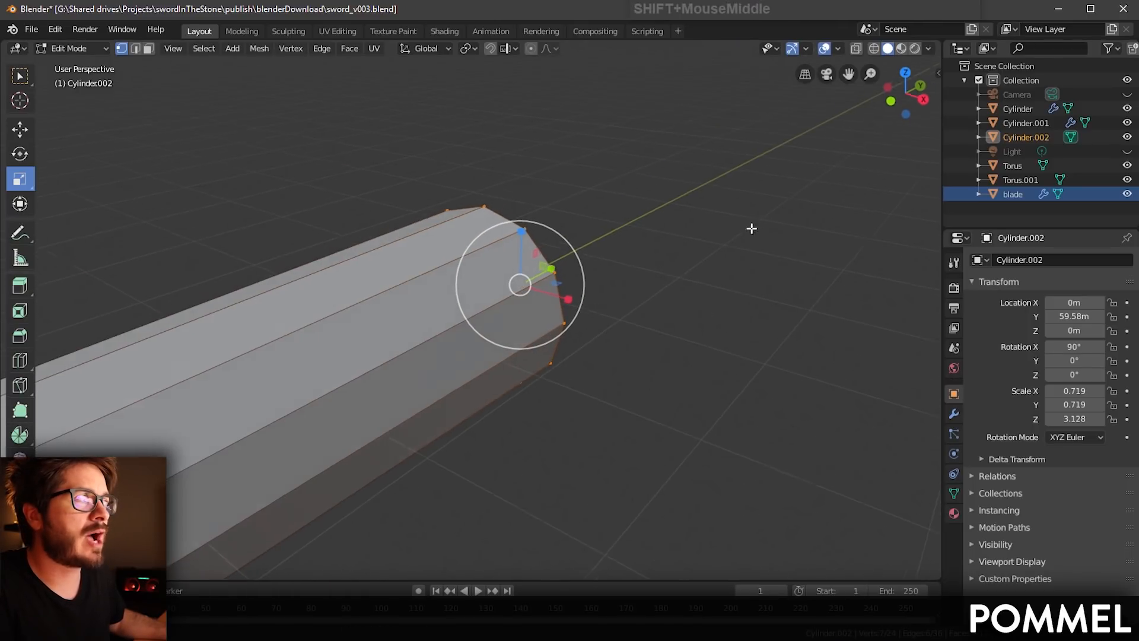
# Step: Turn on X-ray, select the cylinder's entire far-end vertex ring and scale it to 0.764
pyautogui.moveTo(751, 229); pyautogui.dragTo(749, 230, button='middle')
pyautogui.click(858, 49)
pyautogui.moveTo(641, 249); pyautogui.dragTo(730, 215, button='middle')
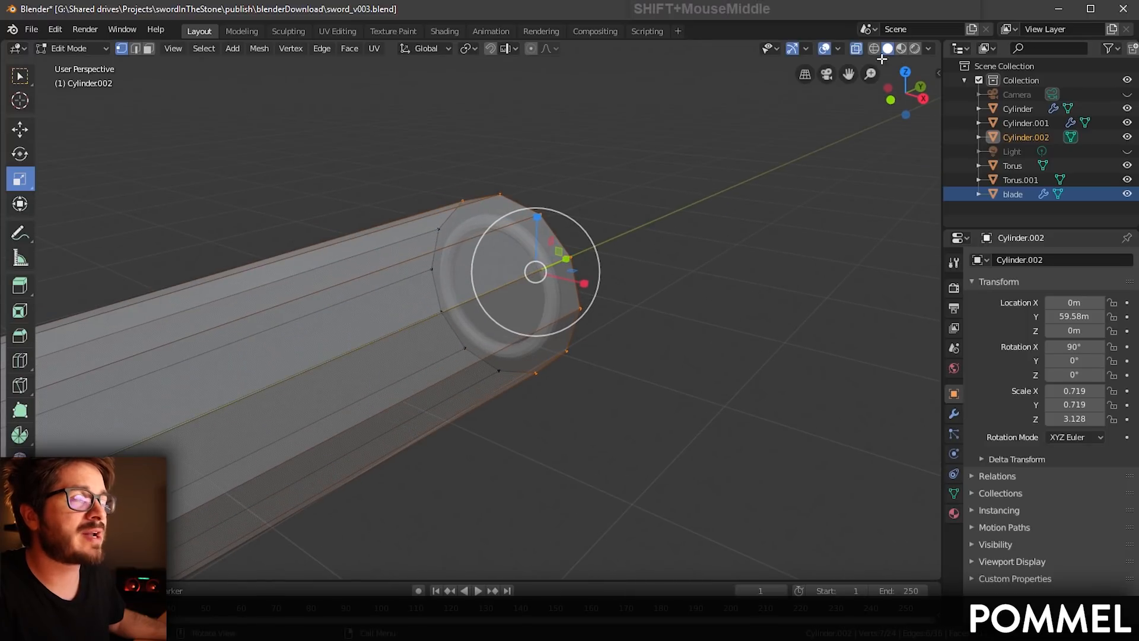
pyautogui.keyDown('shift'); pyautogui.moveTo(882, 59); pyautogui.dragTo(633, 266, button='middle'); pyautogui.keyUp('shift')
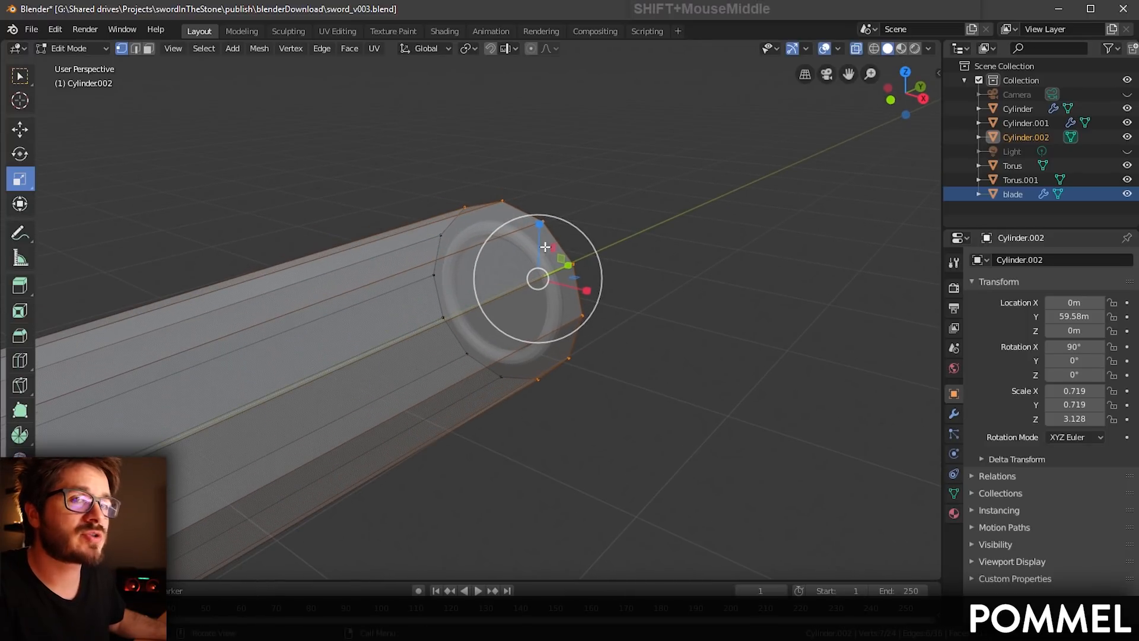
pyautogui.press('w')
pyautogui.moveTo(690, 131); pyautogui.dragTo(357, 491)
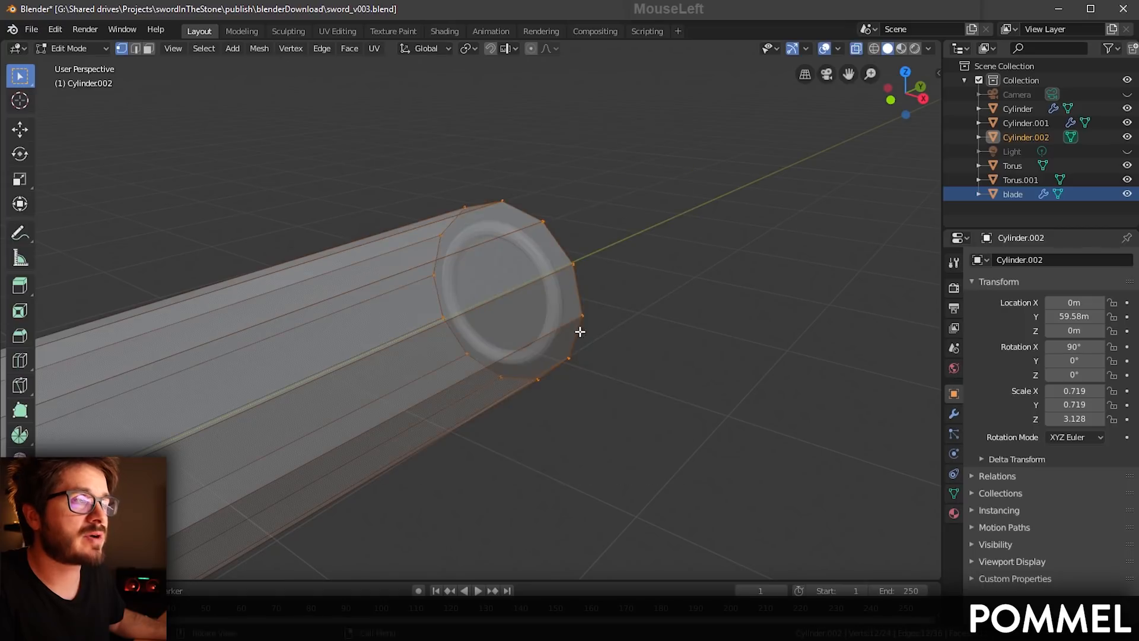
pyautogui.moveTo(580, 330); pyautogui.dragTo(584, 322, button='middle')
pyautogui.press('s')
pyautogui.moveTo(558, 259); pyautogui.dragTo(540, 264)
pyautogui.moveTo(539, 264); pyautogui.dragTo(427, 244, button='middle')
# Step: Select every other vertex of the cylinder's far-end ring and scale them inward to 0.547 for a star-shaped opening
pyautogui.press('w')
pyautogui.scroll(2, 567, 282)
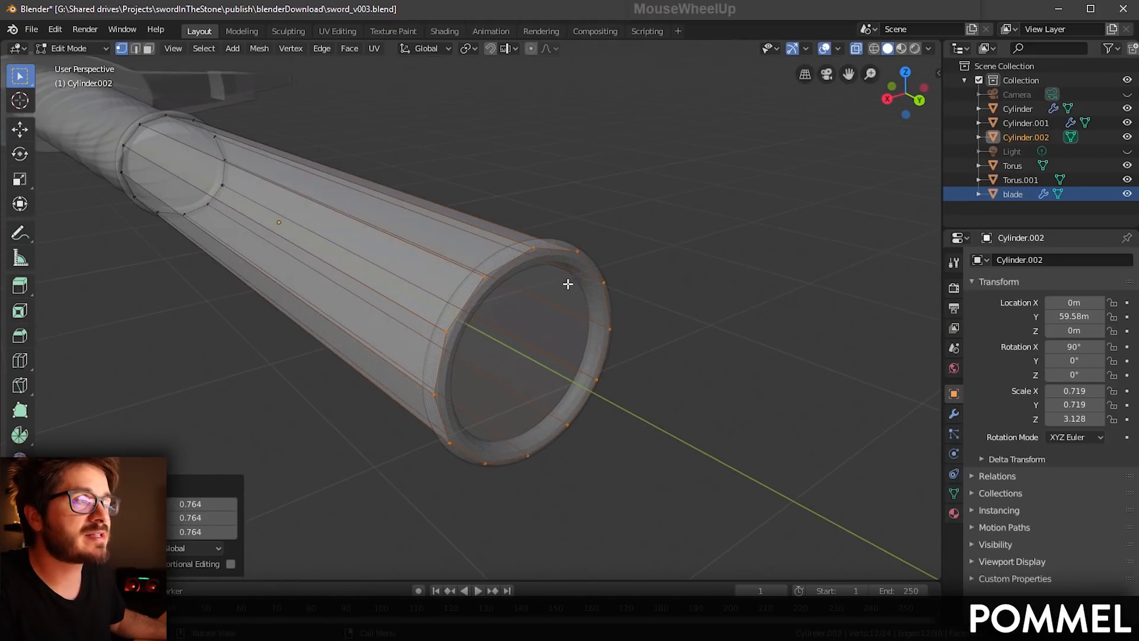
pyautogui.moveTo(567, 283); pyautogui.dragTo(555, 270, button='middle')
pyautogui.moveTo(577, 228); pyautogui.dragTo(562, 281)
pyautogui.keyDown('shift'); pyautogui.moveTo(598, 322); pyautogui.dragTo(639, 352); pyautogui.keyUp('shift')
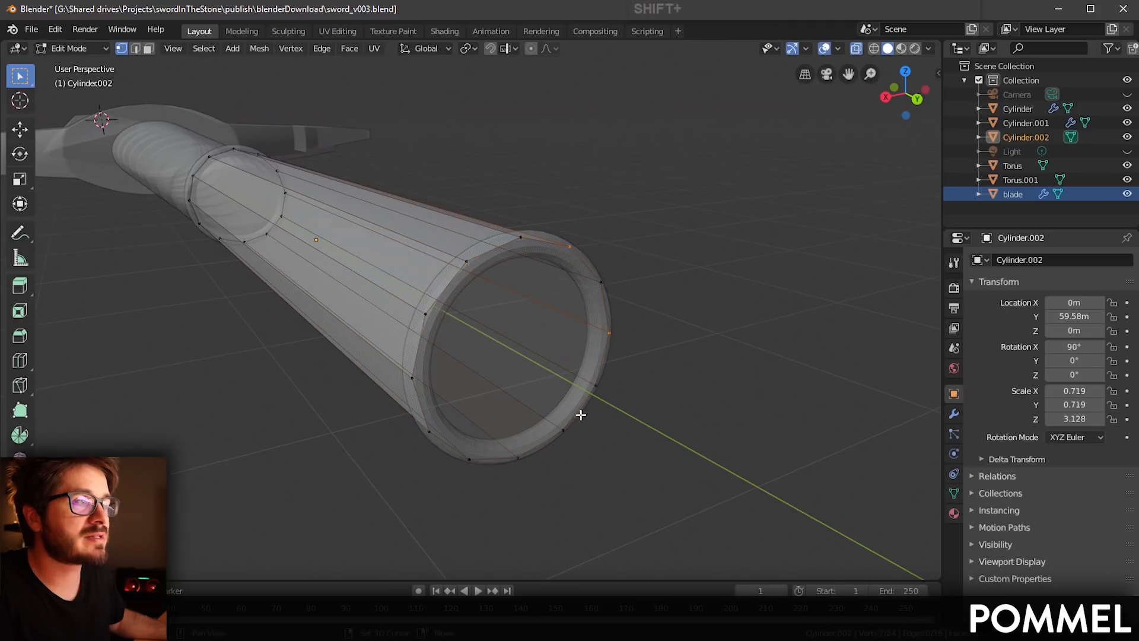
pyautogui.keyDown('shift'); pyautogui.moveTo(453, 256); pyautogui.dragTo(485, 284); pyautogui.keyUp('shift')
pyautogui.moveTo(533, 340); pyautogui.dragTo(539, 347, button='middle')
pyautogui.press('s')
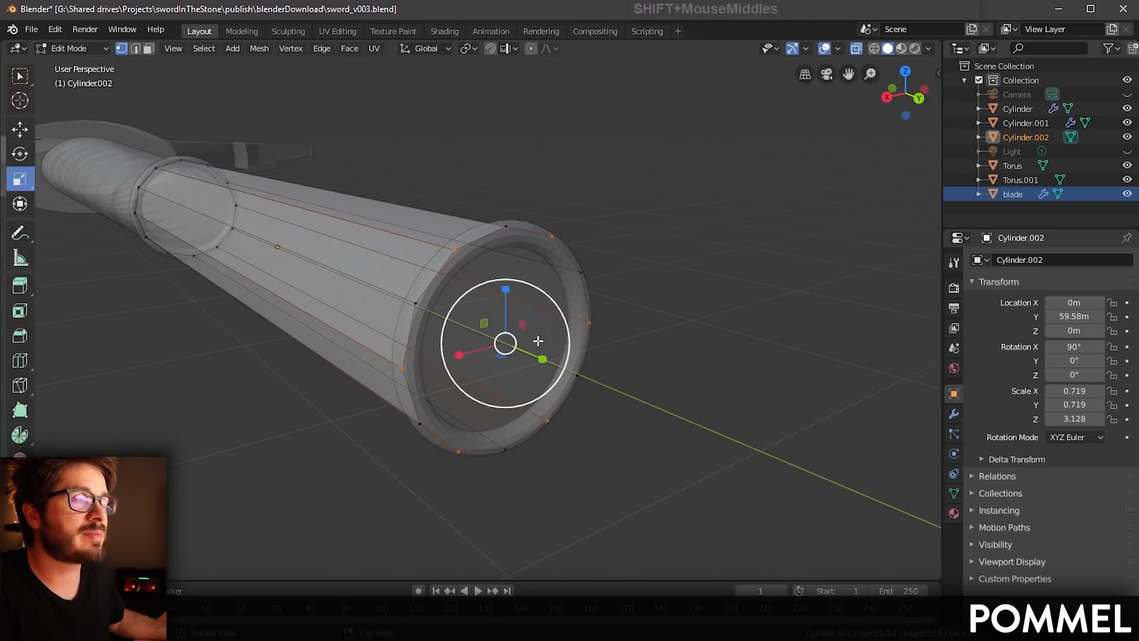
pyautogui.moveTo(555, 304); pyautogui.dragTo(517, 310)
pyautogui.moveTo(519, 312); pyautogui.dragTo(584, 356, button='middle')
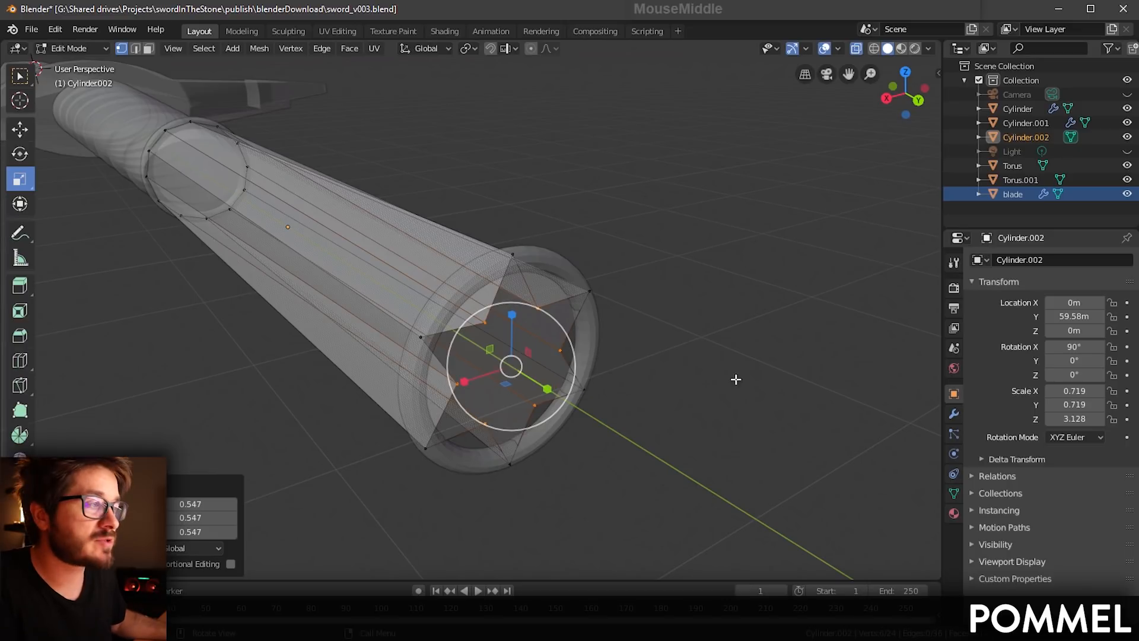
# Step: Add a Subdivision Surface modifier to the star-ended cylinder and return to Object Mode
pyautogui.click(954, 414)
pyautogui.click(1012, 259)
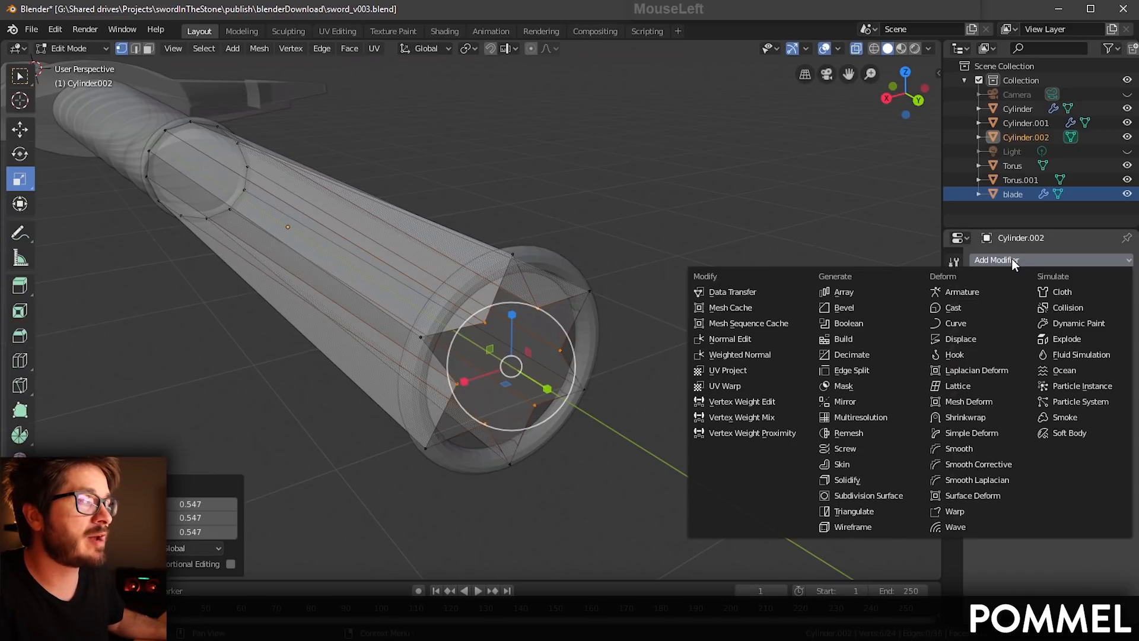
pyautogui.click(862, 497)
pyautogui.keyDown('shift'); pyautogui.moveTo(616, 355); pyautogui.dragTo(722, 380, button='middle'); pyautogui.keyUp('shift')
pyautogui.press('Tab')
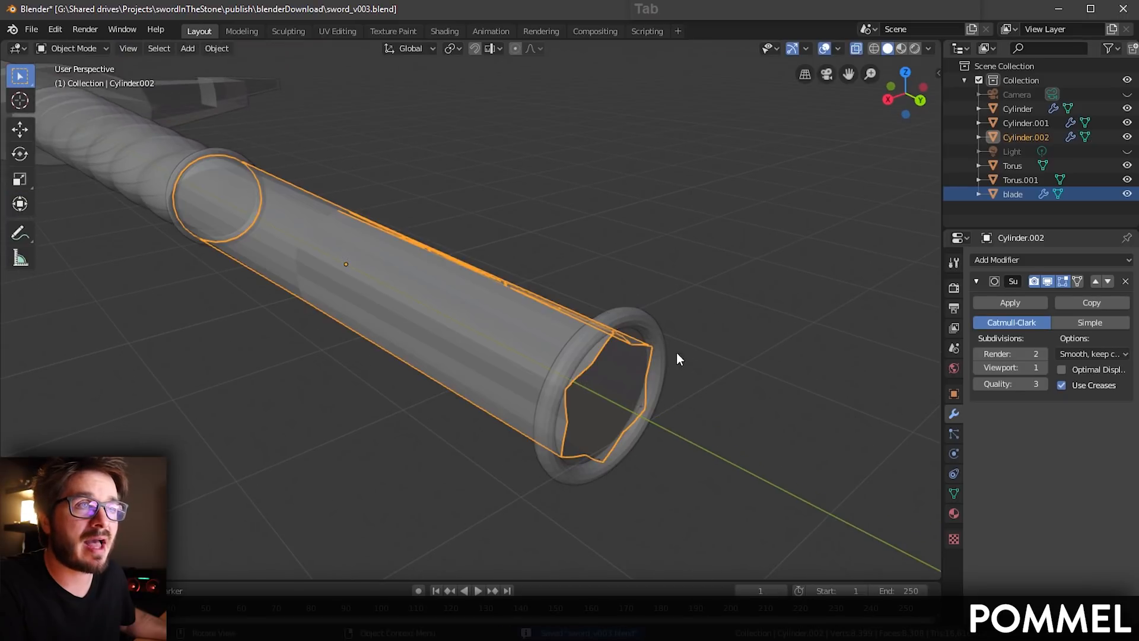
pyautogui.moveTo(677, 352); pyautogui.dragTo(686, 361, button='middle')
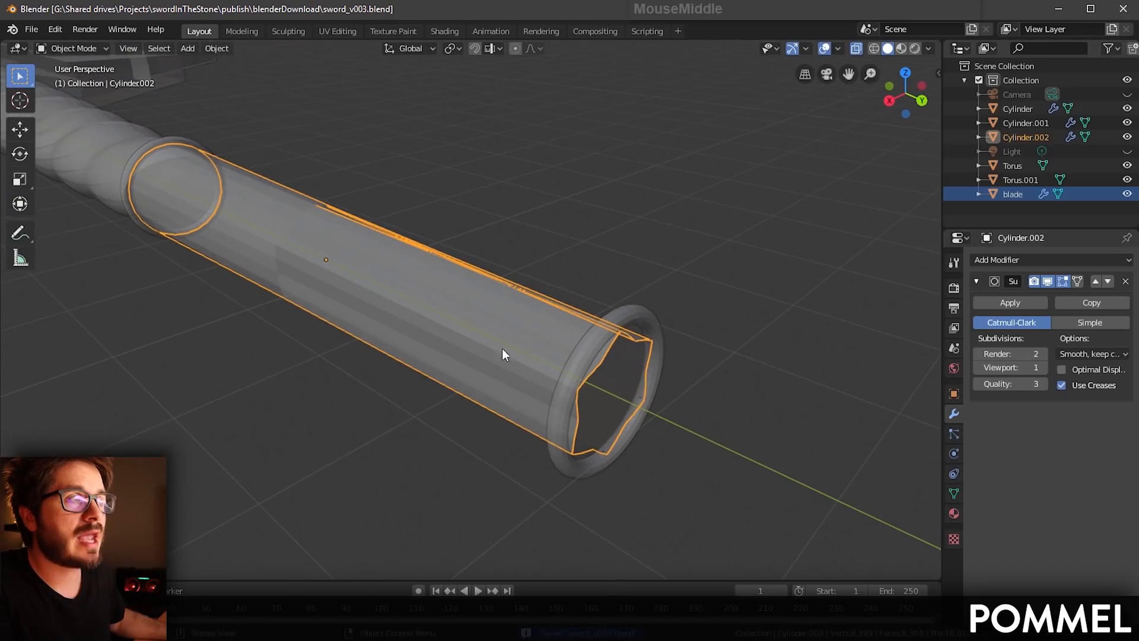
# Step: Apply smooth shading to the star-ended cylinder, save the file and deselect everything
pyautogui.keyDown('shift'); pyautogui.moveTo(504, 351); pyautogui.dragTo(541, 313, button='middle'); pyautogui.keyUp('shift')
pyautogui.click(215, 50)
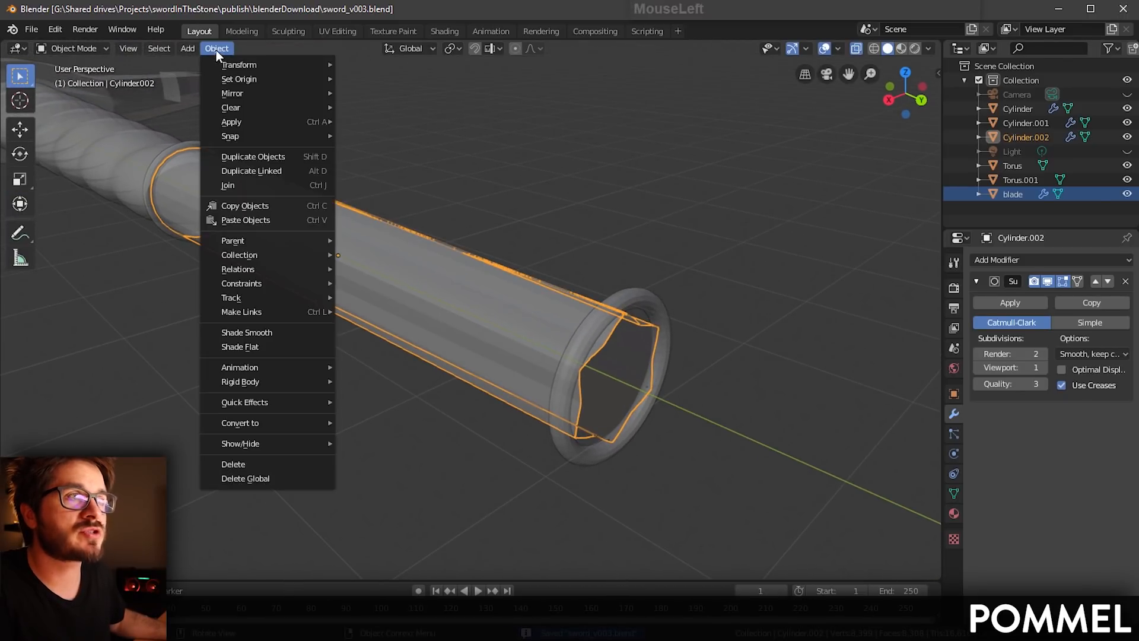
pyautogui.click(261, 334)
pyautogui.moveTo(433, 305); pyautogui.dragTo(546, 337, button='middle')
pyautogui.hotkey('ctrl', 's')
pyautogui.keyDown('shift'); pyautogui.scroll(-2, 551, 344); pyautogui.keyUp('shift')
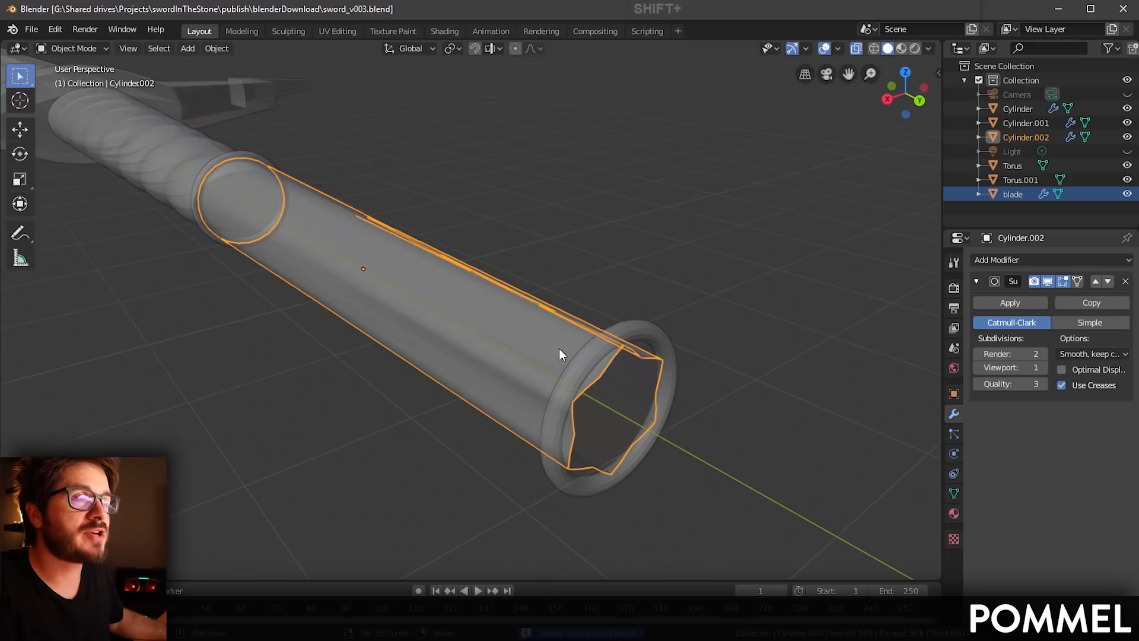
pyautogui.click(605, 273)
# Step: Add a new mesh cylinder with 12 vertices and the cap fill type set to Triangle Fan
pyautogui.scroll(-5, 617, 300)
pyautogui.scroll(-3, 557, 332)
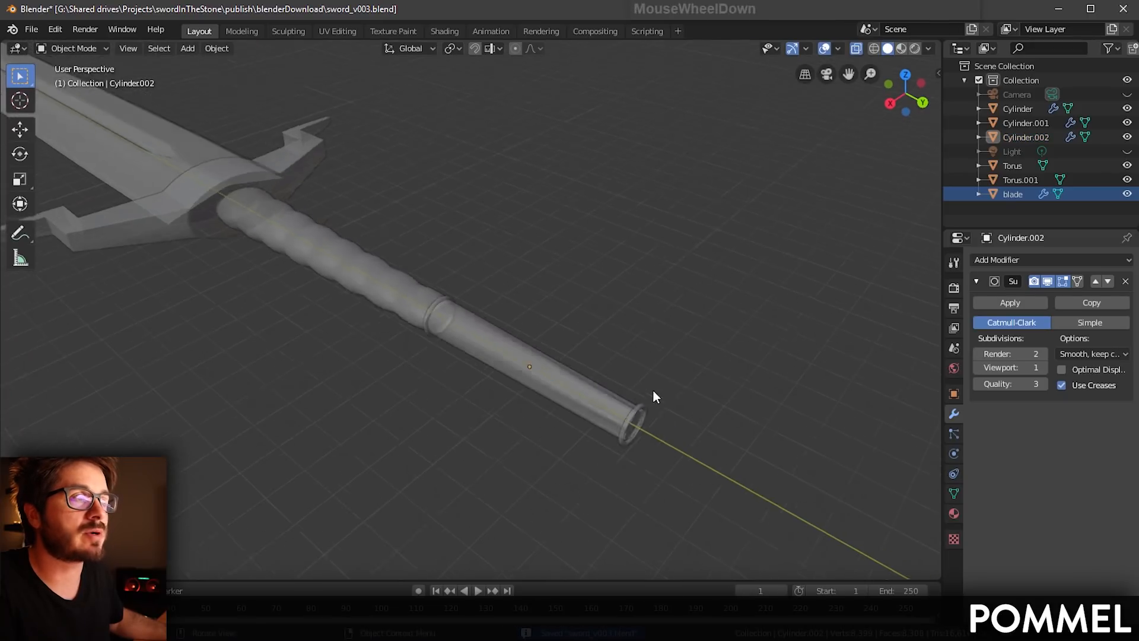
pyautogui.keyDown('shift'); pyautogui.moveTo(654, 394); pyautogui.dragTo(338, 158, button='middle'); pyautogui.keyUp('shift')
pyautogui.click(187, 48)
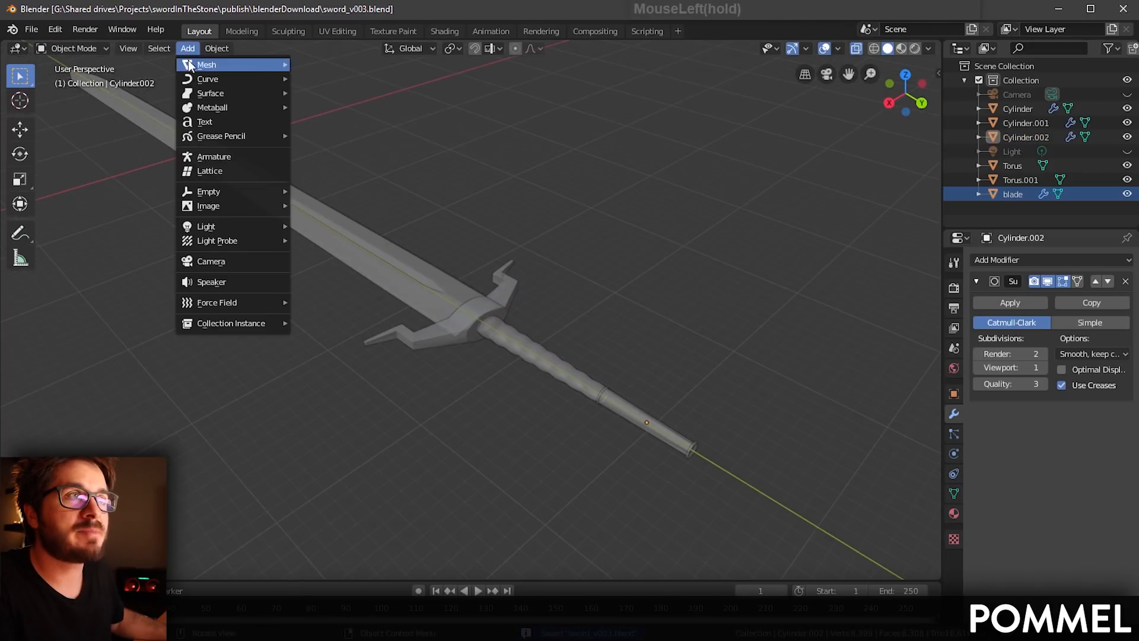
pyautogui.moveTo(249, 65)
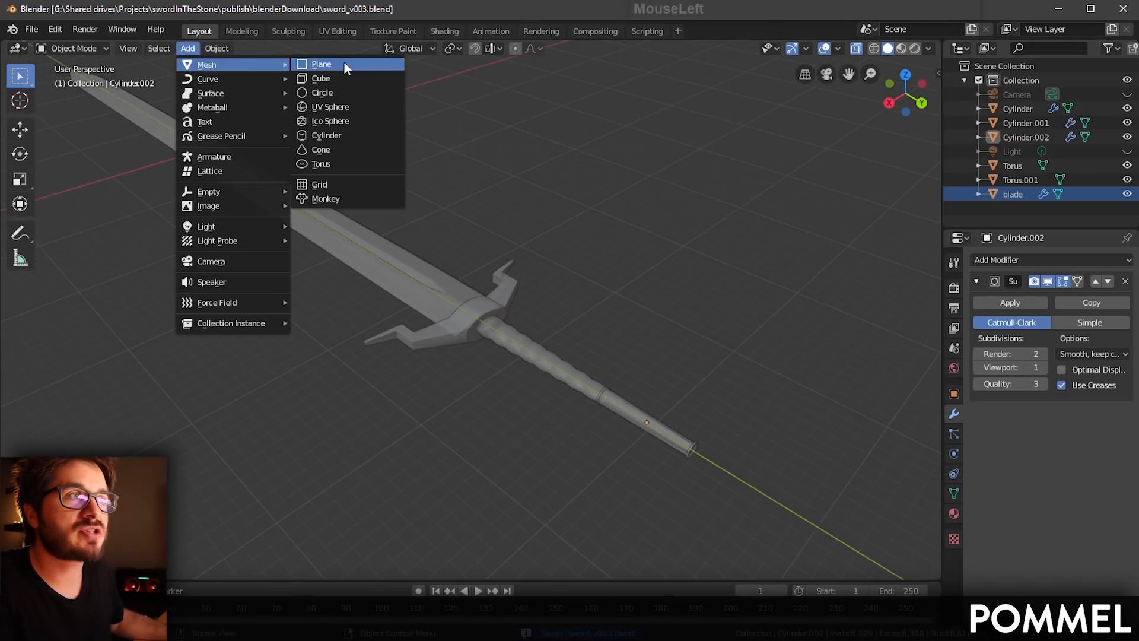
pyautogui.click(337, 136)
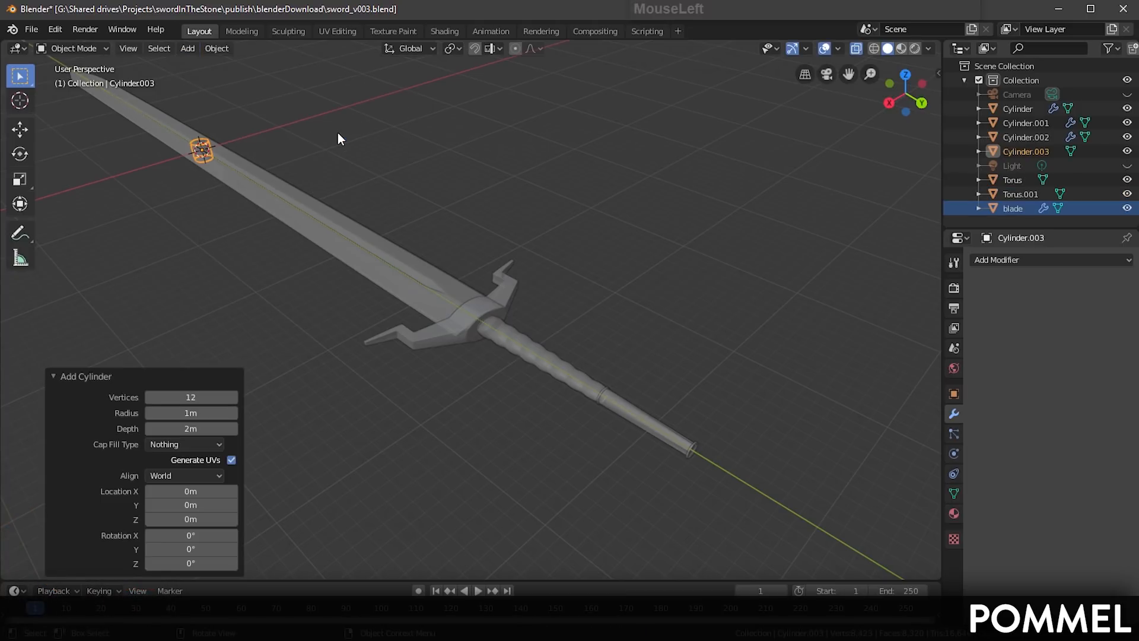
pyautogui.click(176, 443)
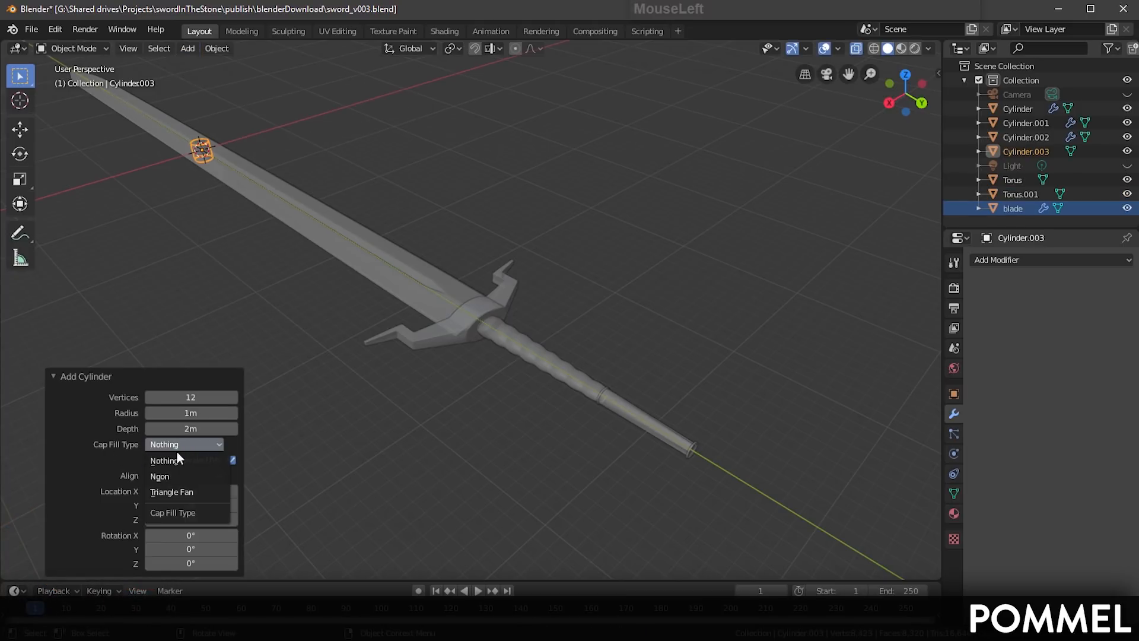
pyautogui.click(183, 495)
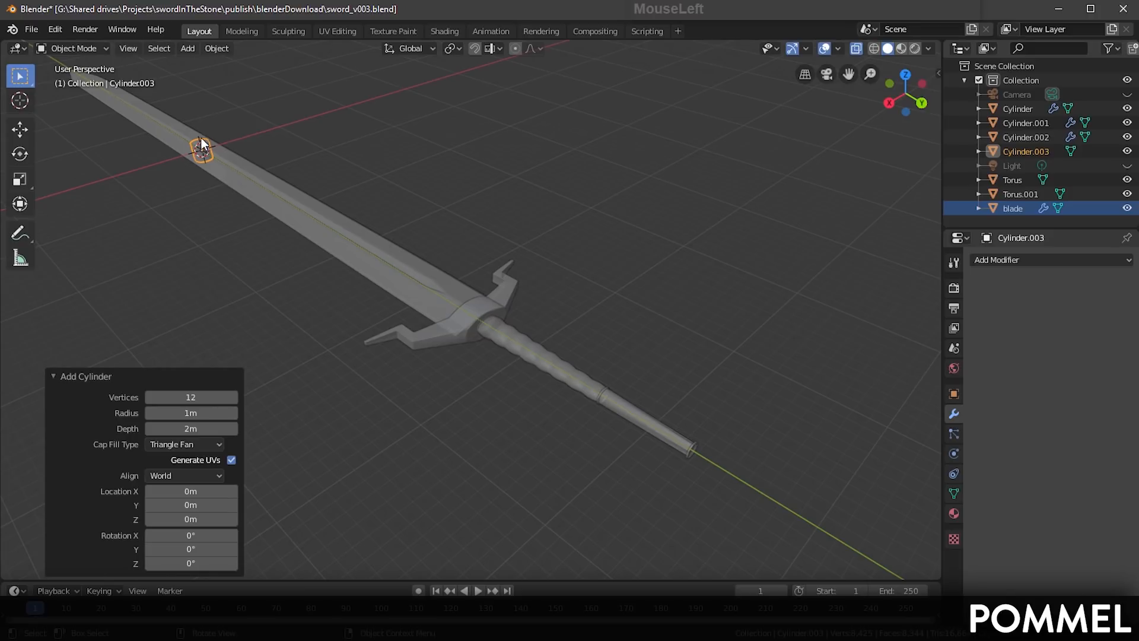
pyautogui.click(196, 394)
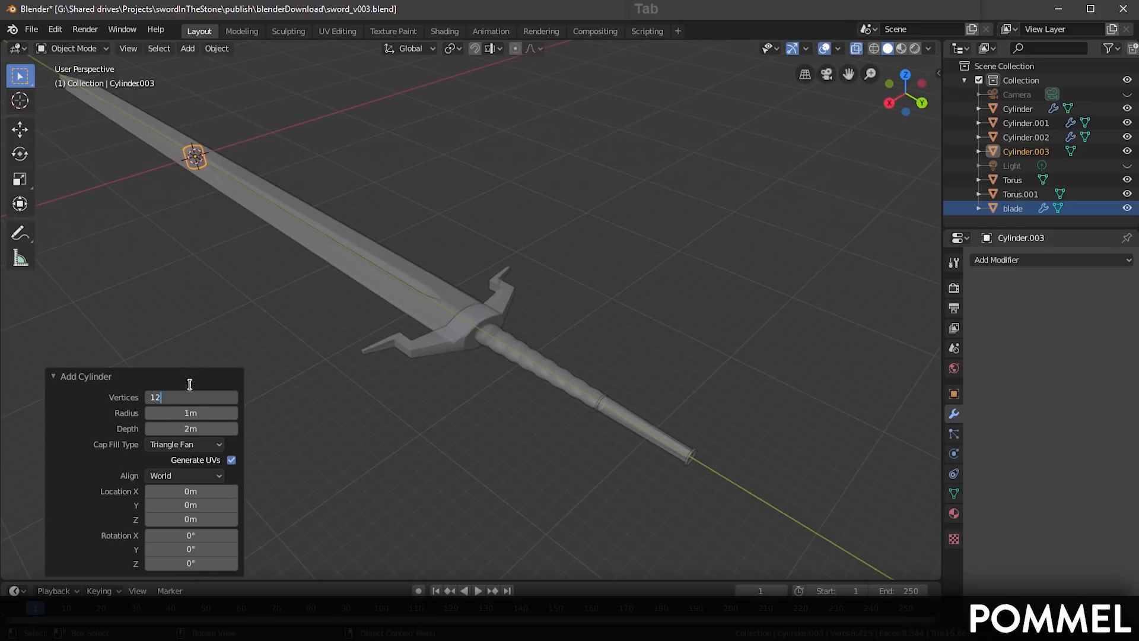
pyautogui.click(154, 380)
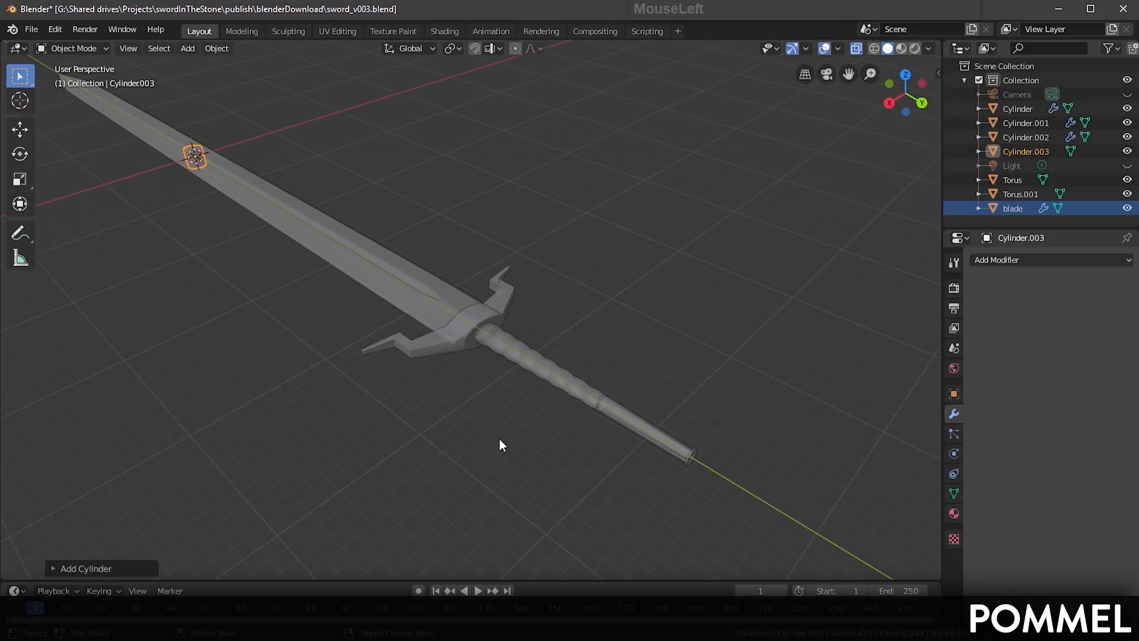
# Step: Set the new cylinder's Y location to 63.78 m to place it at the end of the handle
pyautogui.click(954, 394)
pyautogui.click(1074, 303)
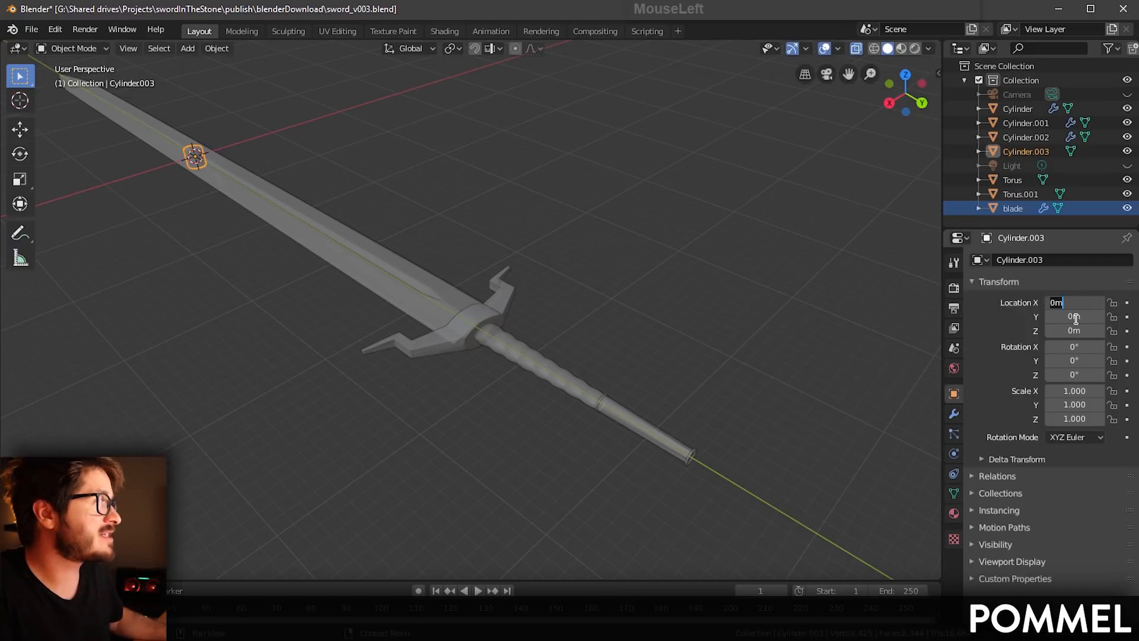
pyautogui.click(1076, 316)
pyautogui.write('6')
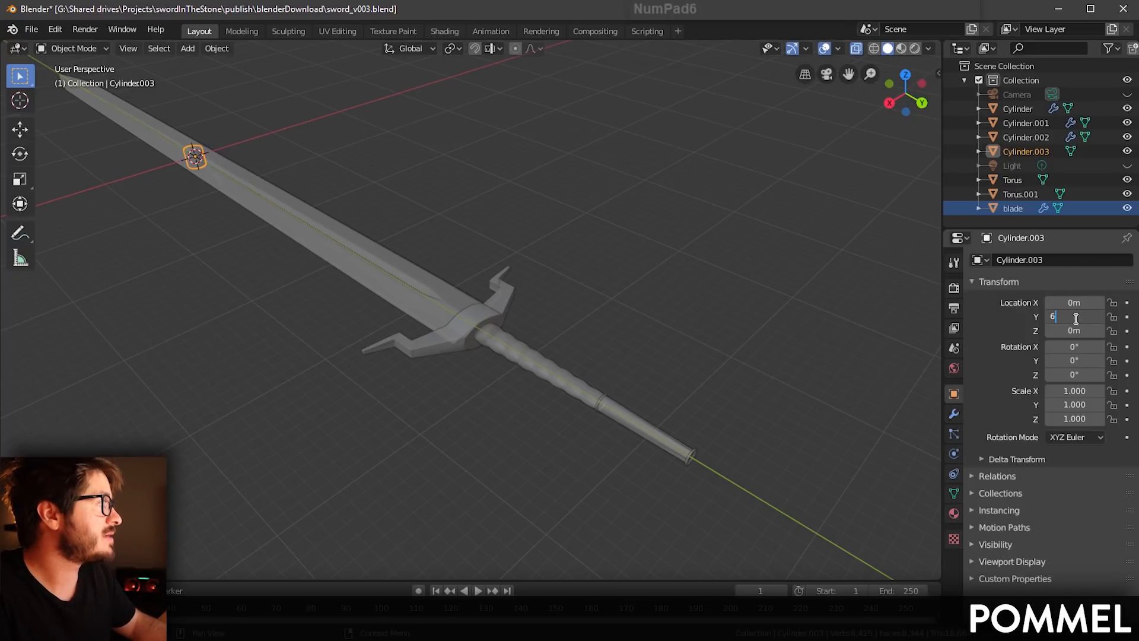
pyautogui.write('3.')
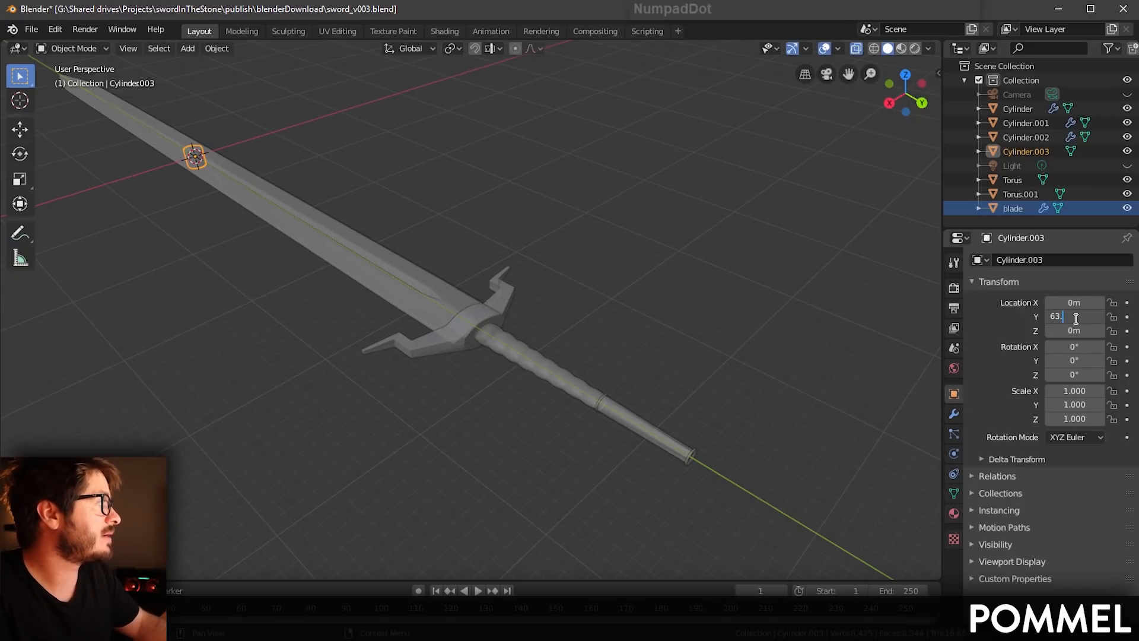
pyautogui.write('78')
pyautogui.press('Tab')
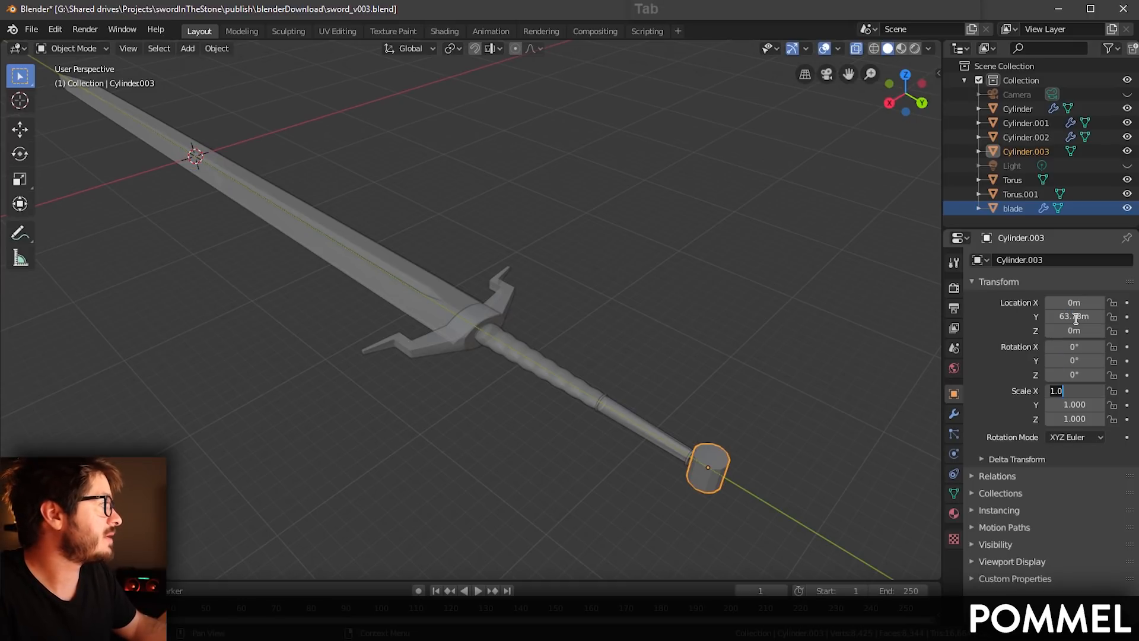
# Step: Set the new cylinder's scale to 1.230 in Y and 0.398 in Z
pyautogui.press('Tab')
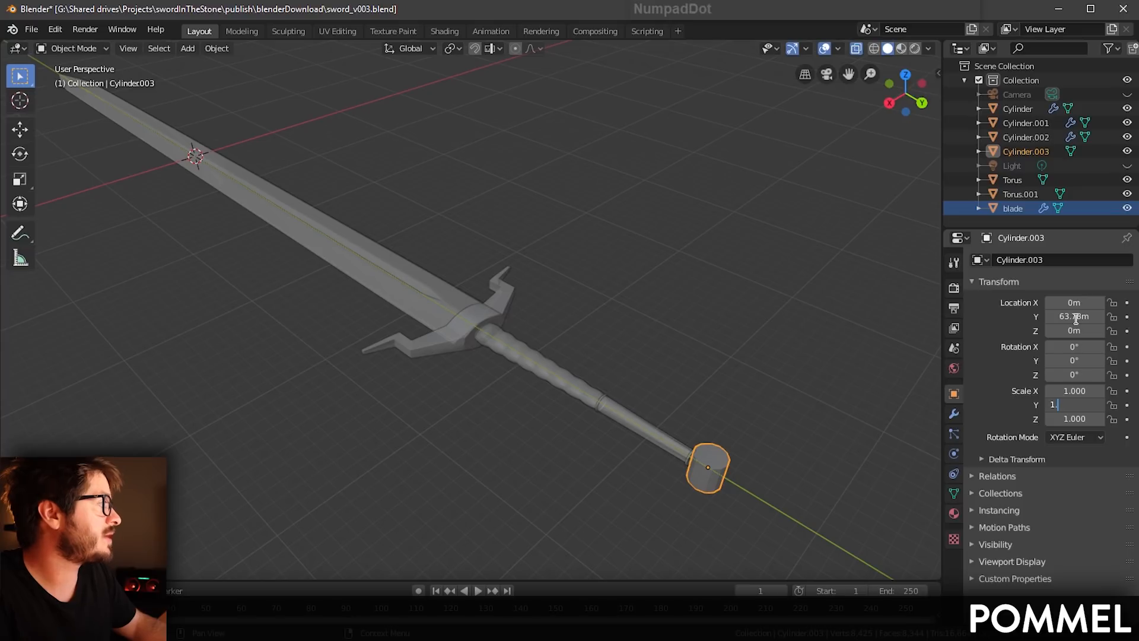
pyautogui.press('Tab')
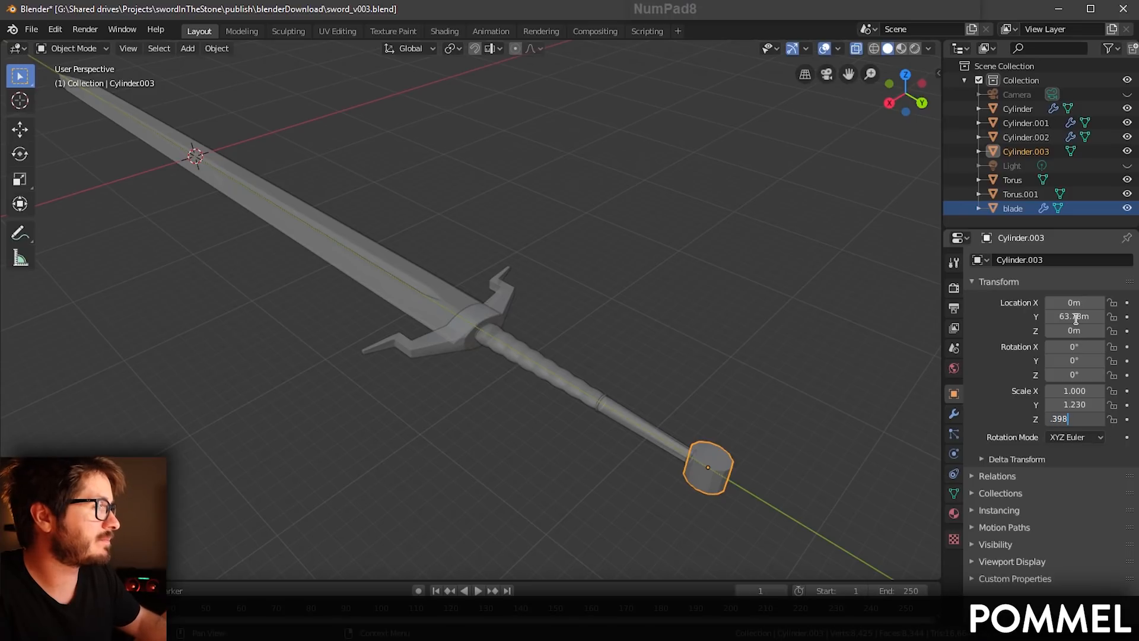
pyautogui.press('Return')
# Step: Turn on snapping and save the file
pyautogui.hotkey('shift', 'f')
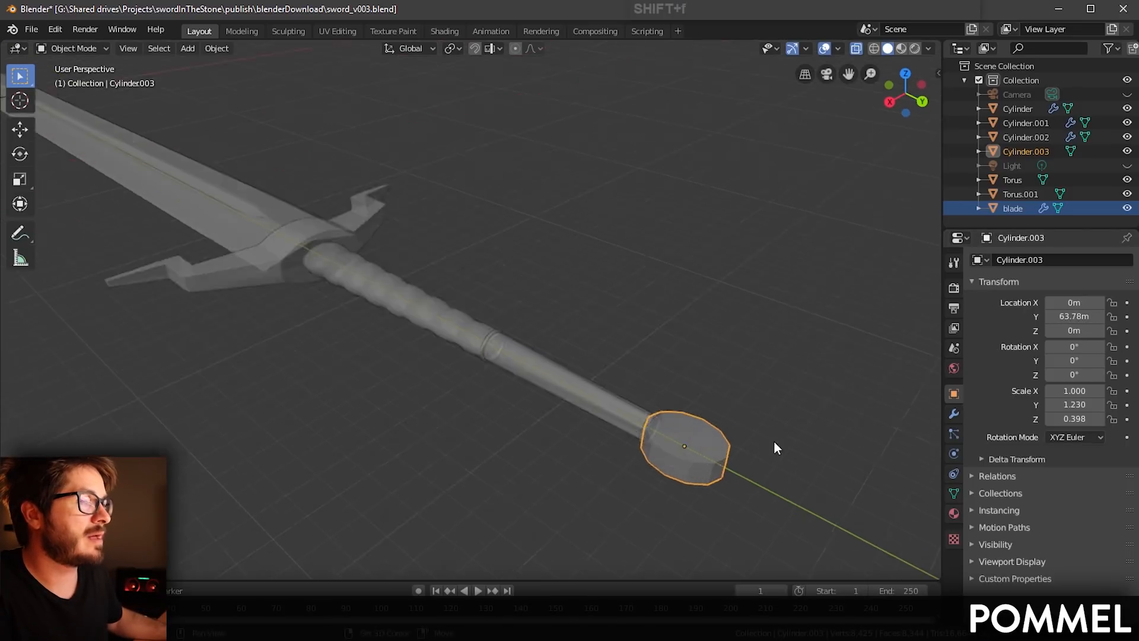
pyautogui.moveTo(707, 421)
pyautogui.mouseDown(button='middle')
pyautogui.moveTo(678, 404)
pyautogui.moveTo(704, 422)
pyautogui.mouseUp(button='middle')
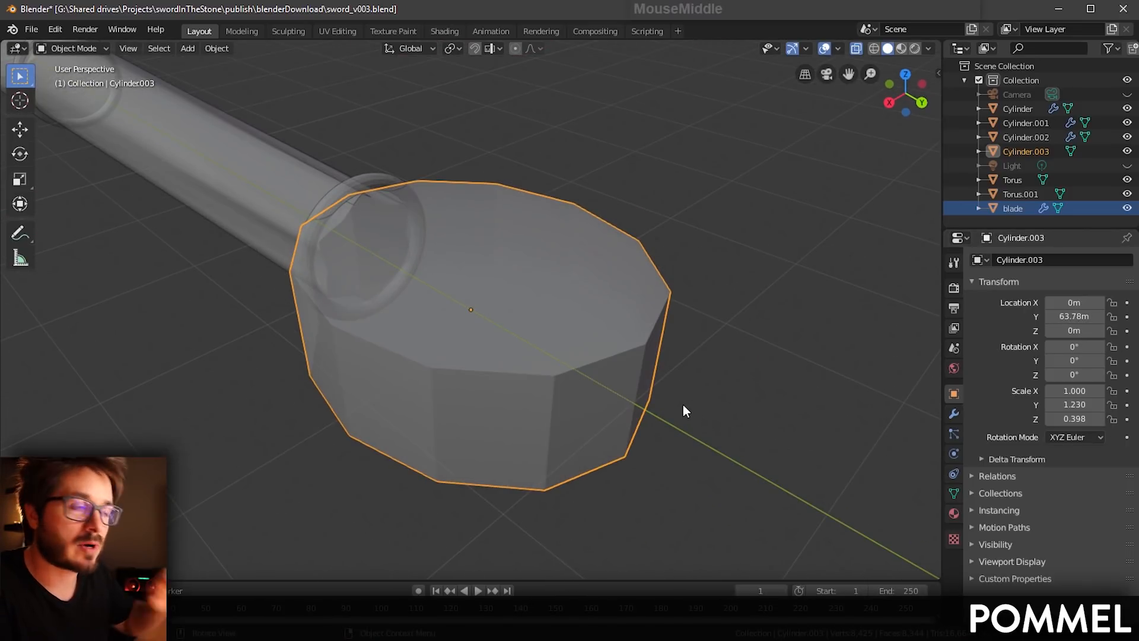
pyautogui.moveTo(633, 311); pyautogui.dragTo(631, 342, button='middle')
pyautogui.keyDown('shift'); pyautogui.moveTo(611, 313); pyautogui.dragTo(697, 284, button='middle'); pyautogui.keyUp('shift')
pyautogui.hotkey('shift', 'Tab')
pyautogui.hotkey('ctrl', 's')
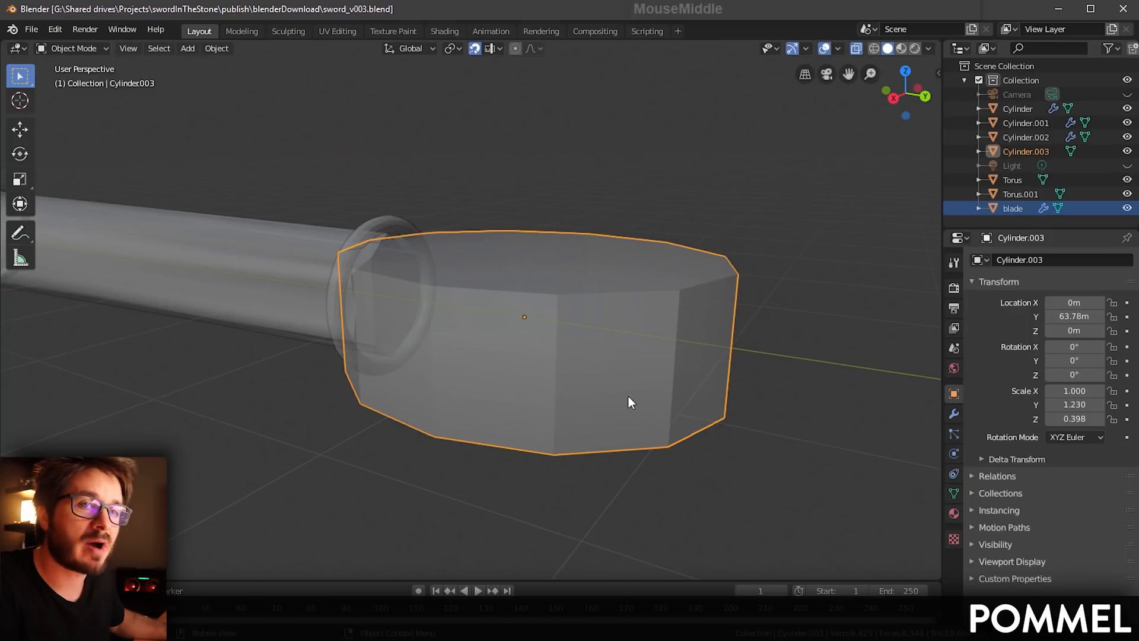
pyautogui.moveTo(629, 369); pyautogui.dragTo(655, 334, button='middle')
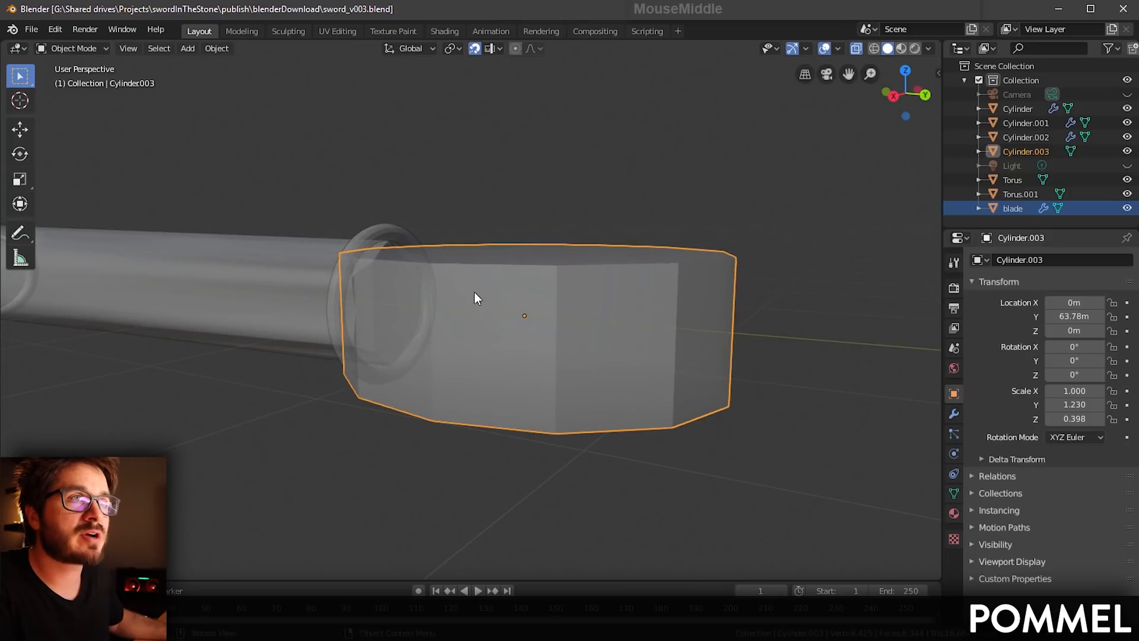
# Step: Enter Edit Mode on the new pommel cylinder and switch to face selection with the select tool
pyautogui.press('Tab')
pyautogui.moveTo(335, 328); pyautogui.dragTo(320, 265, button='middle')
pyautogui.press('3')
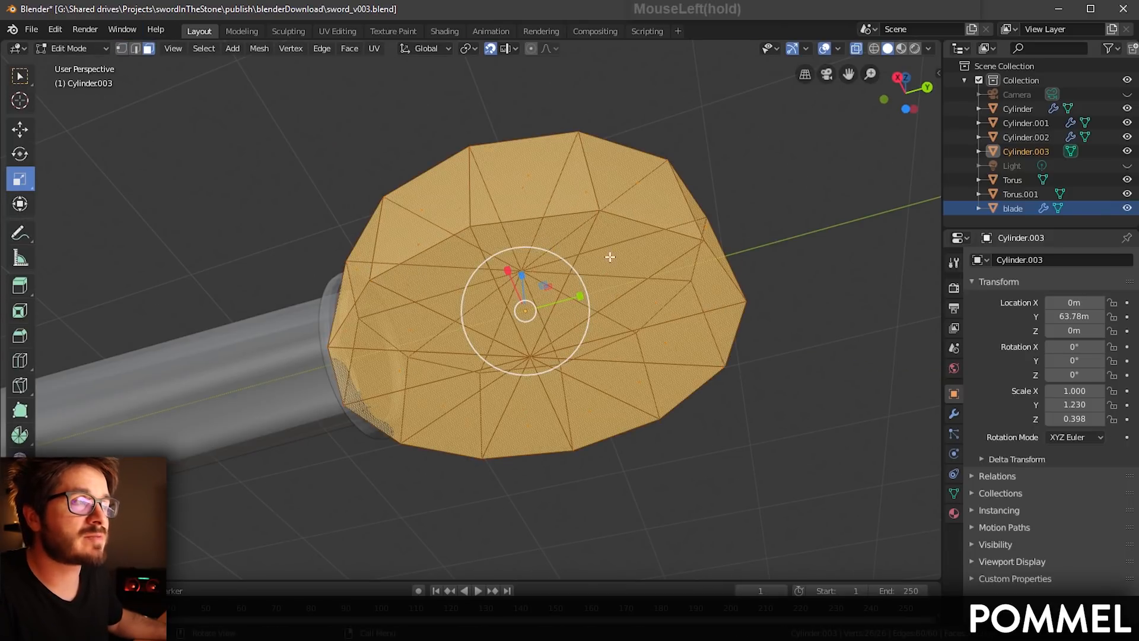
pyautogui.press('w')
pyautogui.moveTo(538, 253); pyautogui.dragTo(527, 254, button='middle')
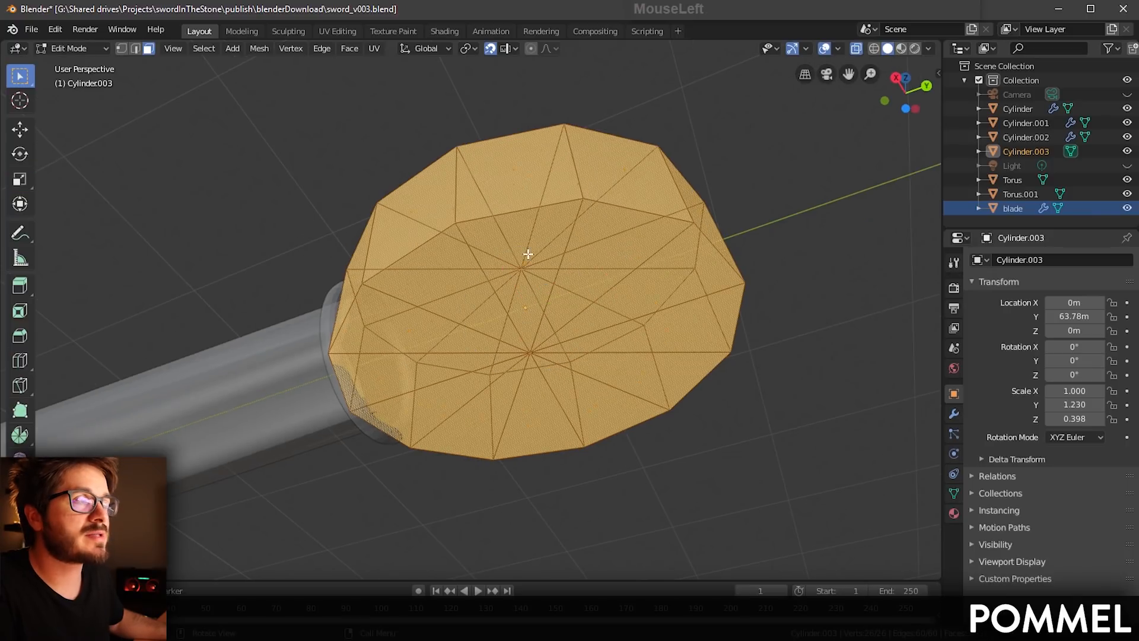
# Step: Try selecting the cylinder's bottom cap faces with X-ray still on
pyautogui.click(531, 259)
pyautogui.keyDown('shift'); pyautogui.click(620, 282); pyautogui.keyUp('shift')
pyautogui.moveTo(620, 280); pyautogui.dragTo(604, 268, button='middle')
pyautogui.moveTo(600, 269); pyautogui.dragTo(480, 376)
pyautogui.moveTo(587, 248); pyautogui.dragTo(474, 359)
pyautogui.moveTo(589, 301); pyautogui.dragTo(596, 302, button='middle')
pyautogui.moveTo(599, 273); pyautogui.dragTo(482, 381)
# Step: Turn off X-ray, select all triangular faces of the cylinder's bottom cap and delete the faces
pyautogui.click(856, 48)
pyautogui.moveTo(625, 328); pyautogui.dragTo(628, 331, button='middle')
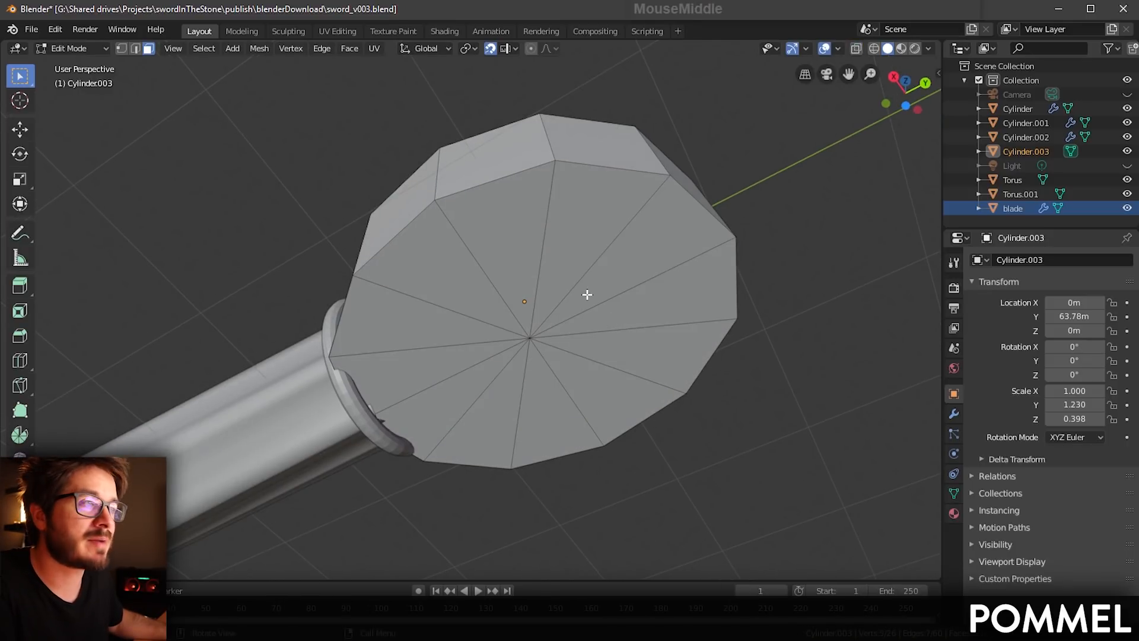
pyautogui.moveTo(482, 380); pyautogui.dragTo(481, 380)
pyautogui.moveTo(536, 331); pyautogui.dragTo(567, 322, button='middle')
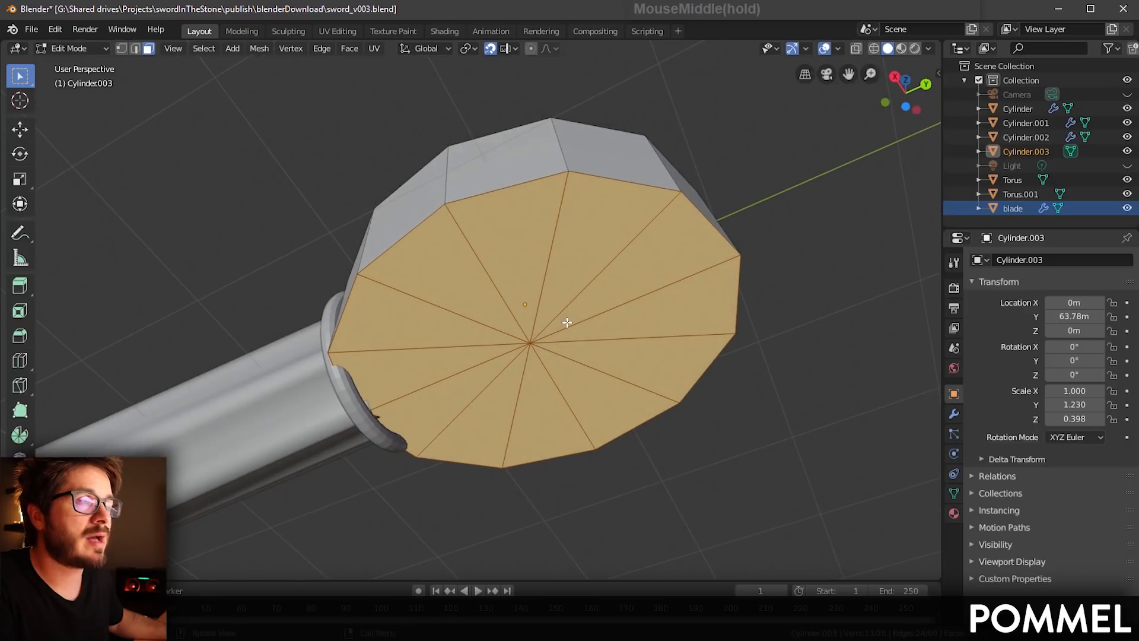
pyautogui.press('Delete')
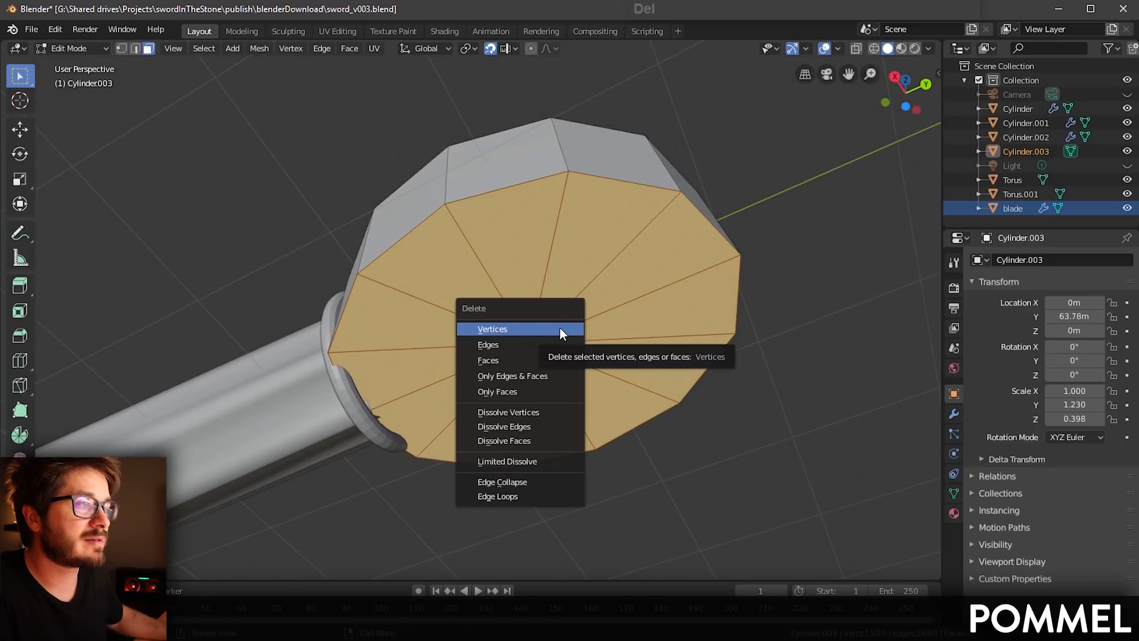
pyautogui.click(532, 360)
# Step: Move the cylinder's open bottom edge loop up along Z to its mid-height with Absolute Grid Snap enabled
pyautogui.moveTo(629, 271); pyautogui.dragTo(638, 359, button='middle')
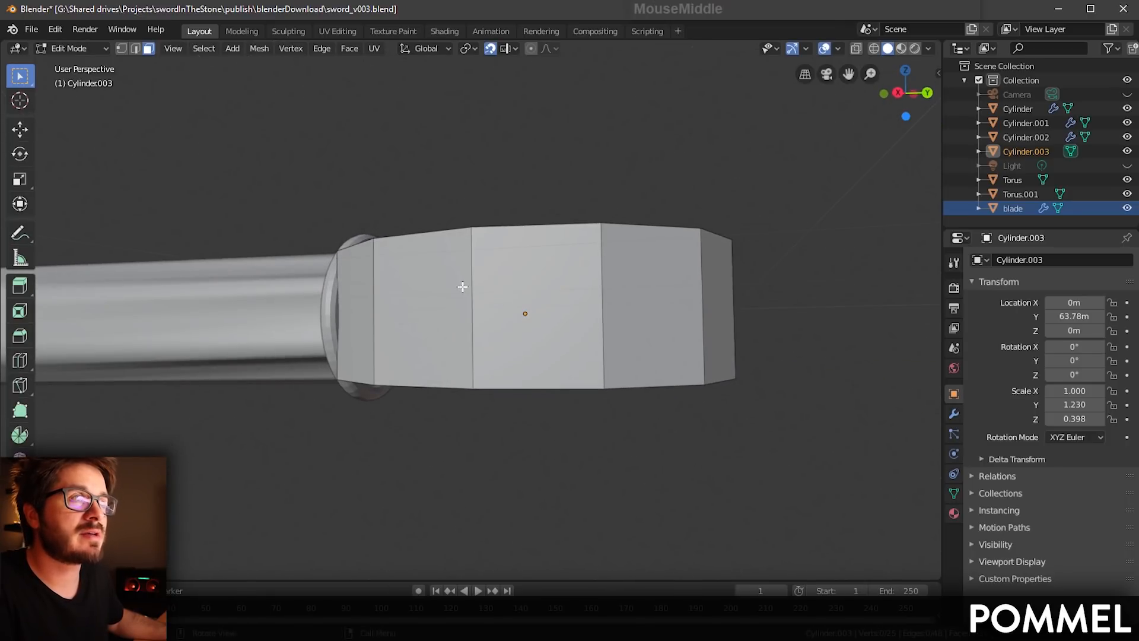
pyautogui.press('1')
pyautogui.keyDown('alt'); pyautogui.click(655, 384); pyautogui.keyUp('alt')
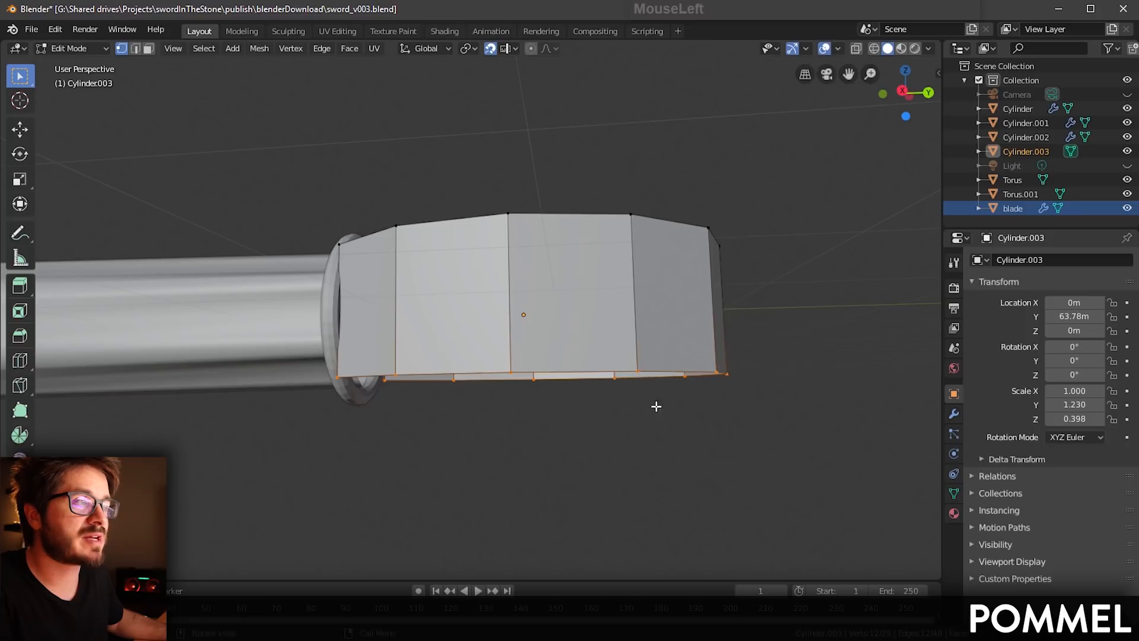
pyautogui.moveTo(656, 407); pyautogui.dragTo(635, 389, button='middle')
pyautogui.press('g')
pyautogui.moveTo(602, 326); pyautogui.dragTo(682, 347, button='middle')
pyautogui.moveTo(785, 310); pyautogui.dragTo(761, 289, button='middle')
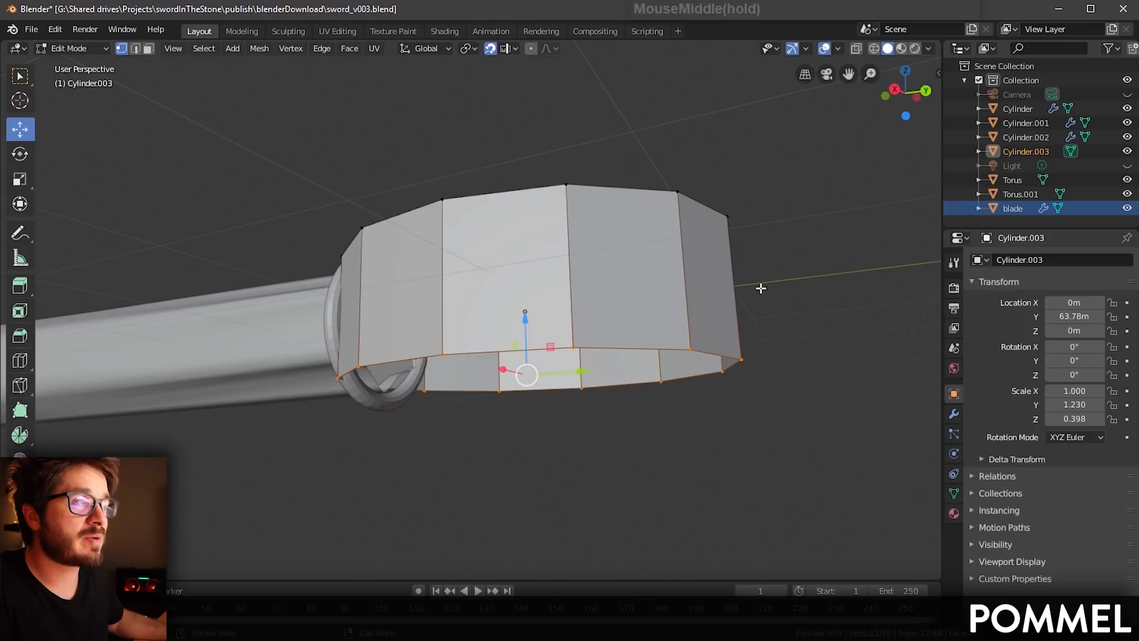
pyautogui.click(515, 49)
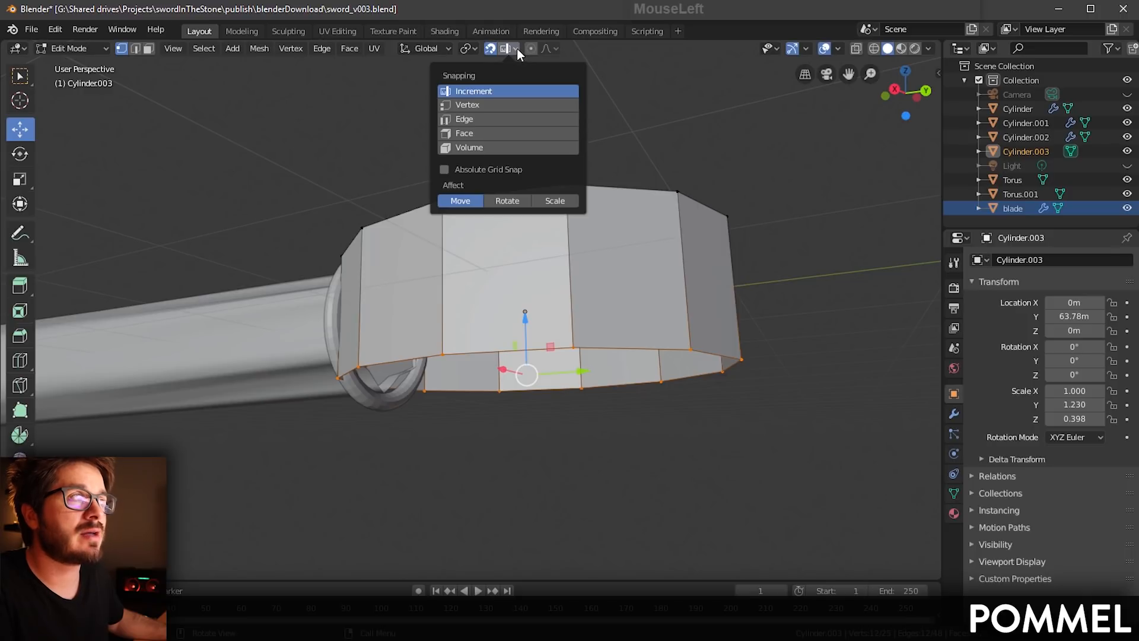
pyautogui.click(446, 170)
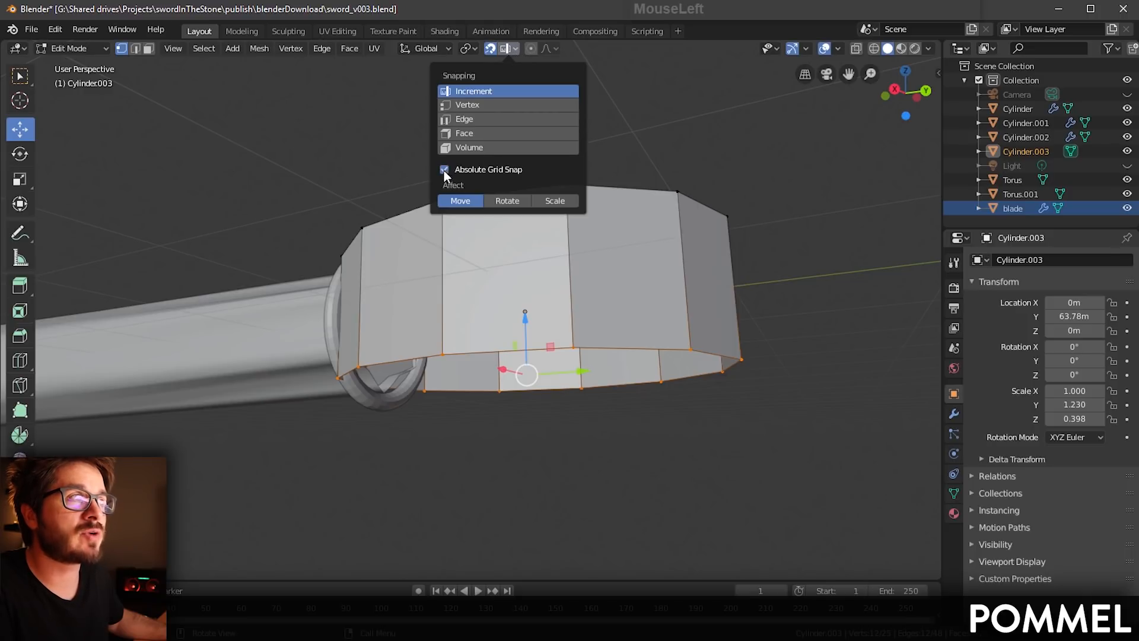
pyautogui.moveTo(710, 269); pyautogui.dragTo(706, 277, button='middle')
pyautogui.moveTo(528, 325); pyautogui.dragTo(523, 298)
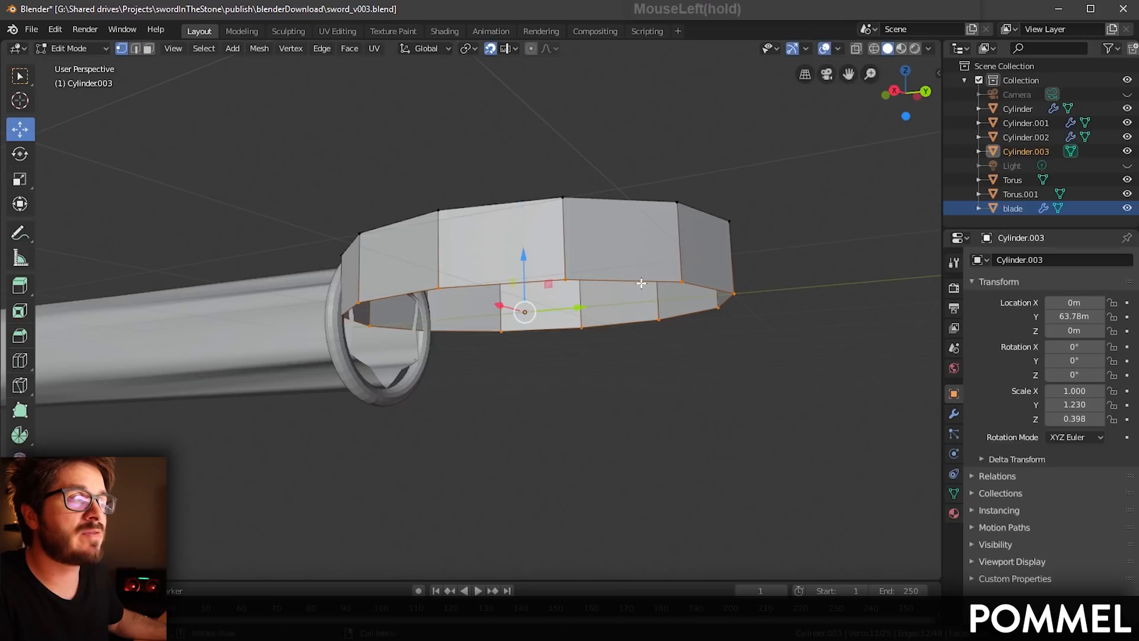
# Step: Switch to face selection, select all the triangular top cap faces of the pommel cylinder and extrude them upward
pyautogui.moveTo(641, 283); pyautogui.dragTo(562, 336, button='middle')
pyautogui.press('w')
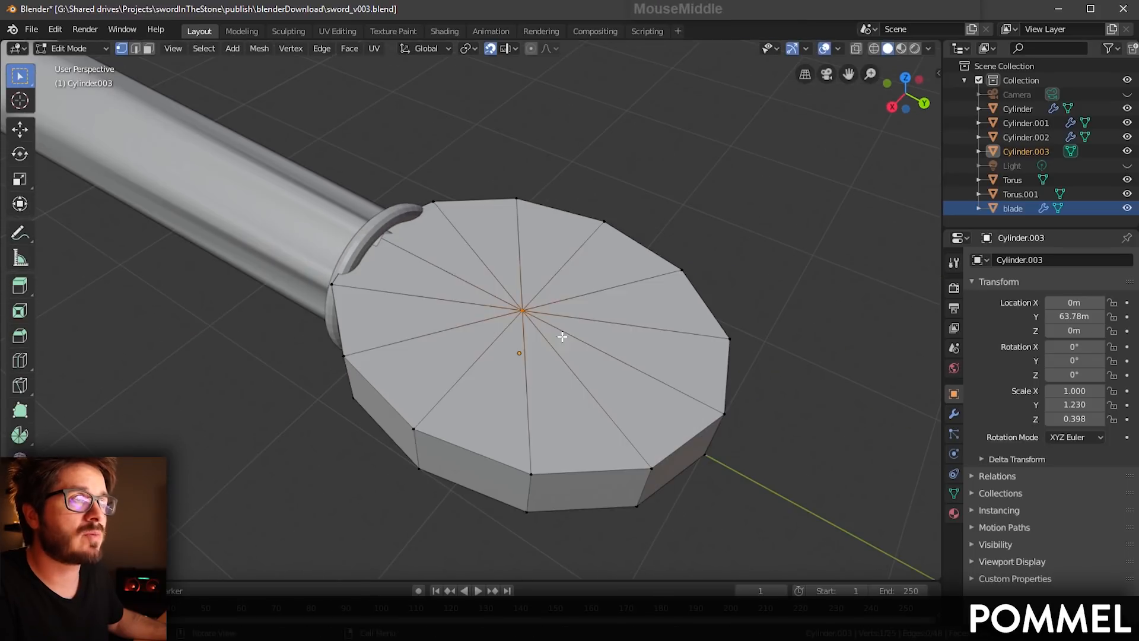
pyautogui.moveTo(564, 261); pyautogui.dragTo(480, 366)
pyautogui.moveTo(538, 339); pyautogui.dragTo(551, 330, button='middle')
pyautogui.keyDown('shift'); pyautogui.moveTo(553, 329); pyautogui.dragTo(542, 309, button='middle'); pyautogui.keyUp('shift')
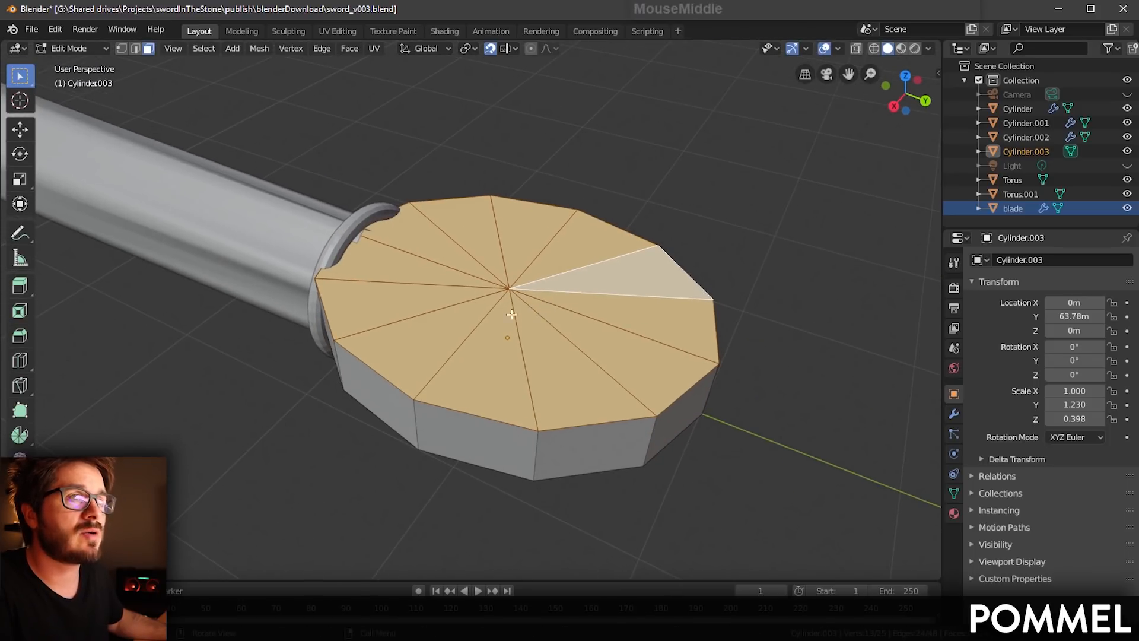
pyautogui.moveTo(20, 286); pyautogui.dragTo(74, 292)
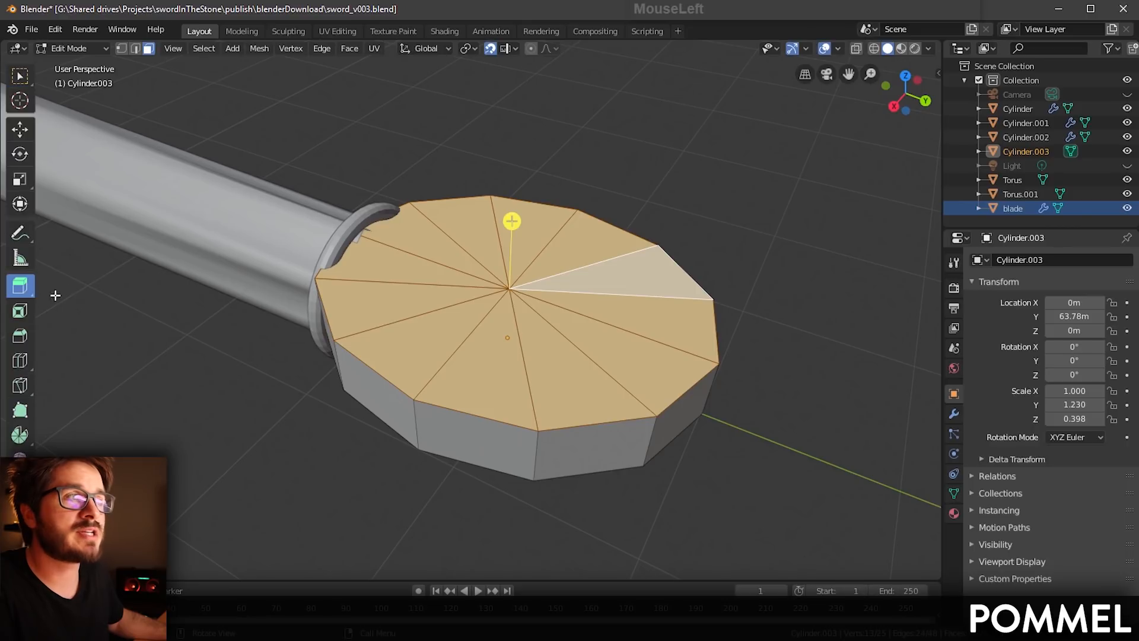
pyautogui.moveTo(544, 291); pyautogui.dragTo(527, 268, button='middle')
pyautogui.moveTo(508, 209); pyautogui.dragTo(521, 167)
pyautogui.moveTo(567, 121); pyautogui.dragTo(518, 91, button='middle')
pyautogui.keyDown('shift'); pyautogui.moveTo(557, 126); pyautogui.dragTo(536, 117, button='middle'); pyautogui.keyUp('shift')
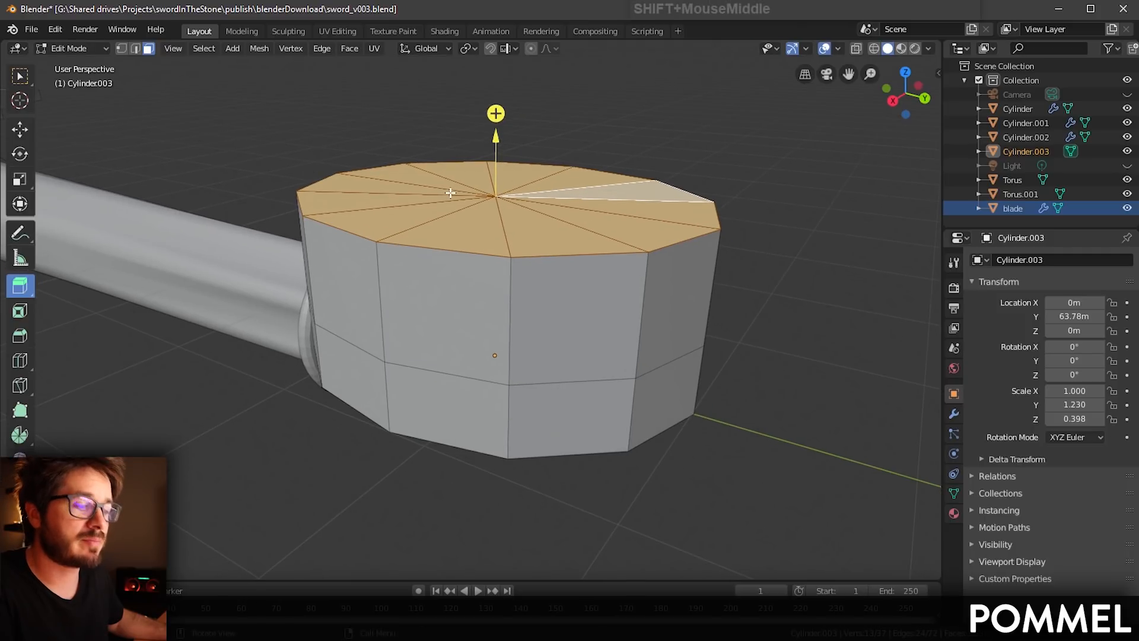
# Step: Lower the extruded top cap along Z and scale it down so the upper sides slope inward
pyautogui.press('g')
pyautogui.moveTo(498, 151); pyautogui.dragTo(499, 200)
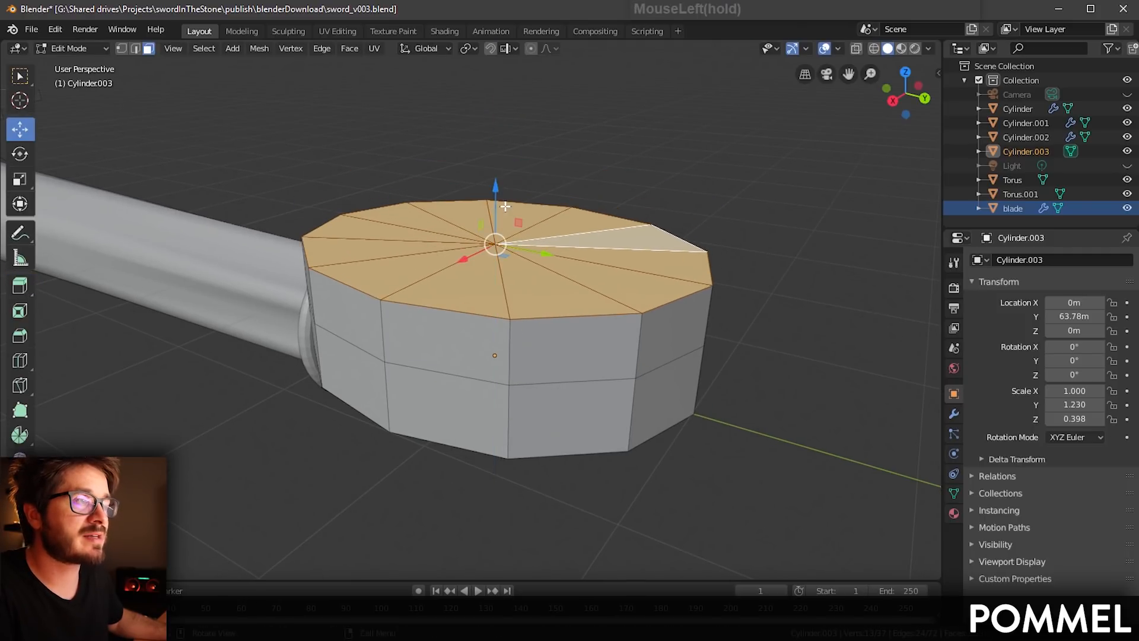
pyautogui.press('s')
pyautogui.moveTo(558, 223)
pyautogui.mouseDown()
pyautogui.moveTo(527, 234)
pyautogui.moveTo(557, 222)
pyautogui.mouseUp()
pyautogui.keyDown('shift'); pyautogui.moveTo(575, 241); pyautogui.dragTo(572, 229, button='middle'); pyautogui.keyUp('shift')
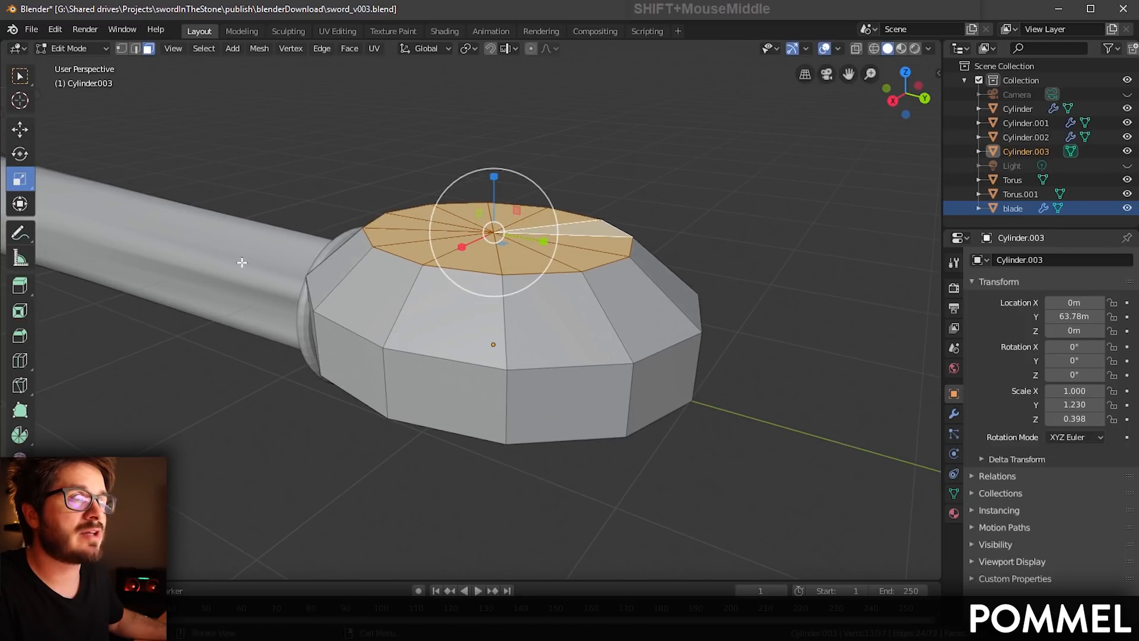
# Step: Extrude the top cap faces slightly downward into the body to form a shallow recess
pyautogui.click(23, 287)
pyautogui.moveTo(493, 151); pyautogui.dragTo(518, 226)
pyautogui.scroll(2, 521, 180)
pyautogui.moveTo(520, 169); pyautogui.dragTo(504, 224, button='middle')
pyautogui.scroll(1, 502, 222)
pyautogui.moveTo(474, 190); pyautogui.dragTo(476, 192)
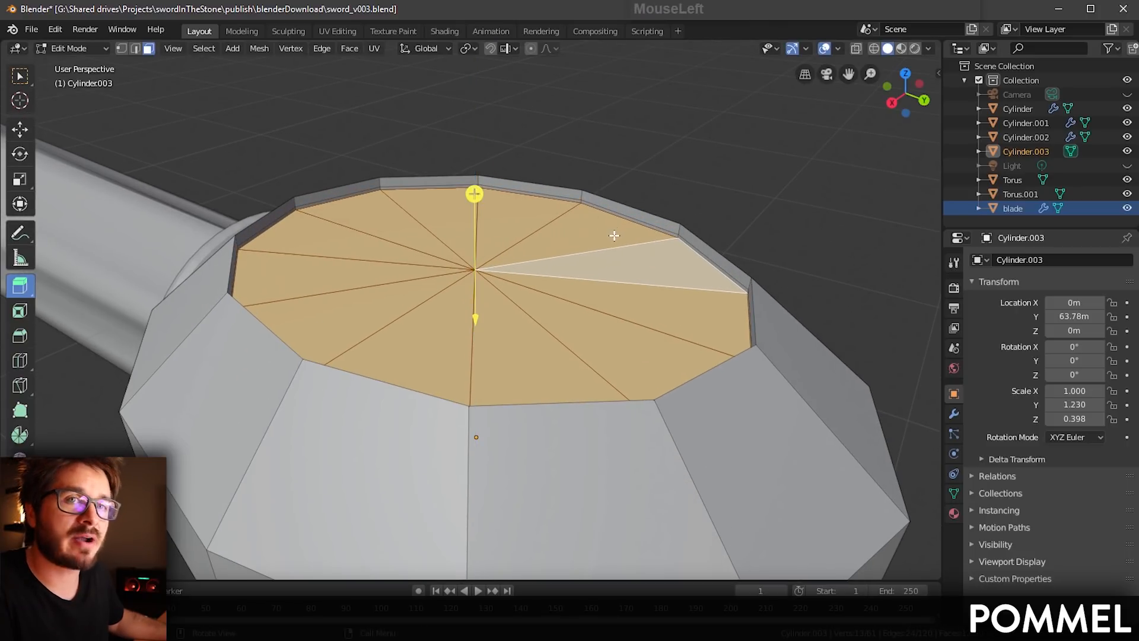
pyautogui.keyDown('shift'); pyautogui.moveTo(536, 306); pyautogui.dragTo(493, 198, button='middle'); pyautogui.keyUp('shift')
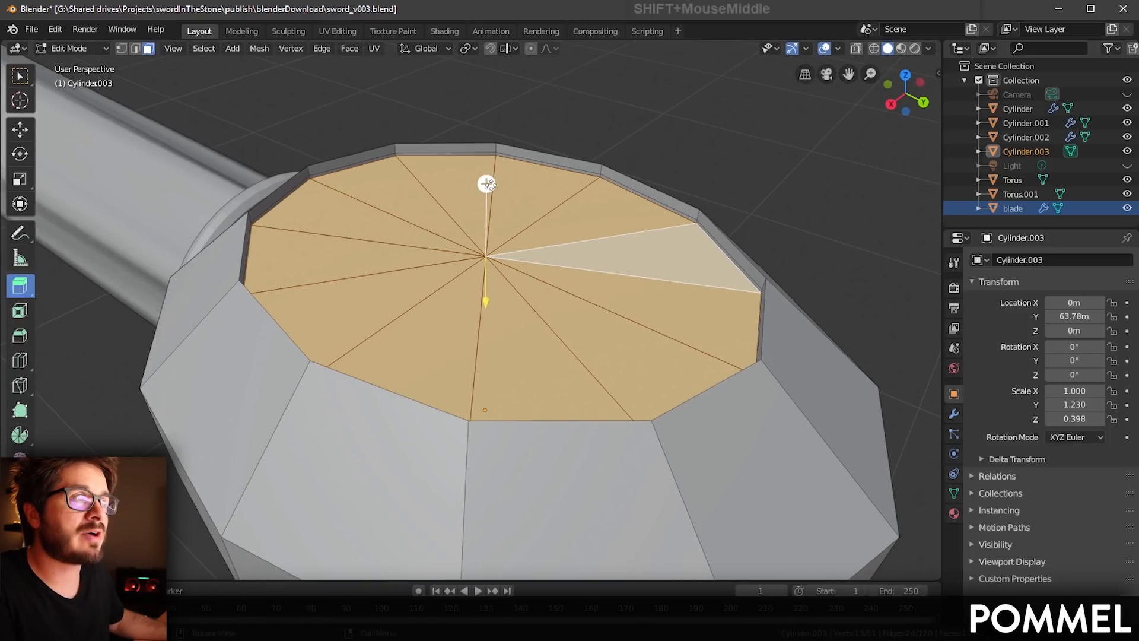
# Step: Extrude the recess floor again in place and scale it down slightly to leave a narrow ledge inside the rim
pyautogui.click(487, 183)
pyautogui.click(20, 179)
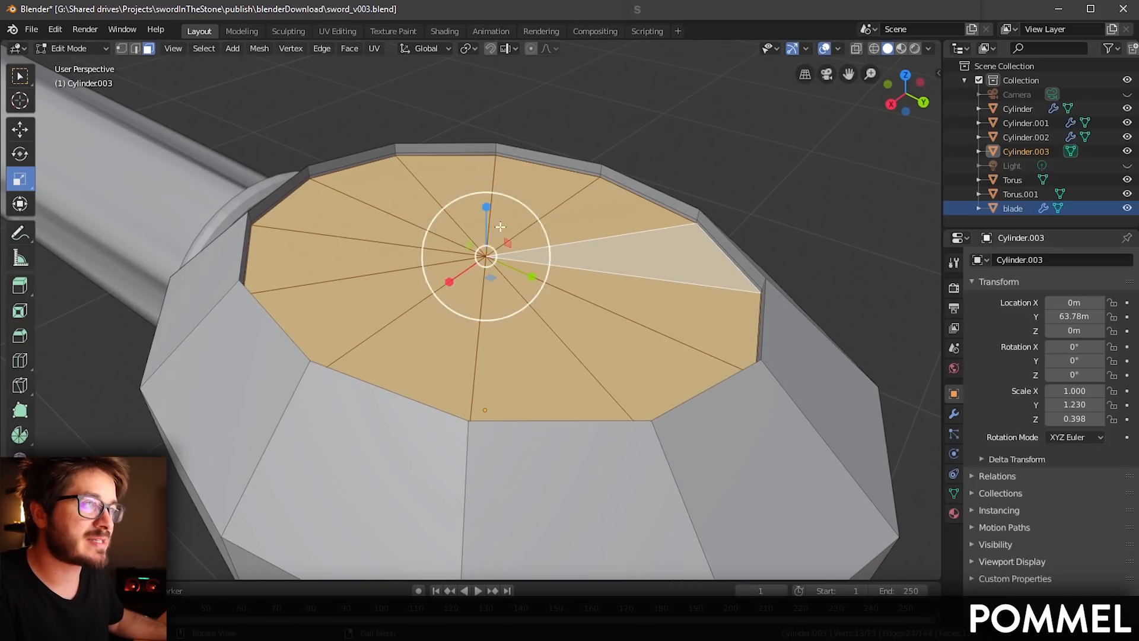
pyautogui.moveTo(540, 224)
pyautogui.mouseDown()
pyautogui.moveTo(528, 229)
pyautogui.moveTo(538, 223)
pyautogui.mouseUp()
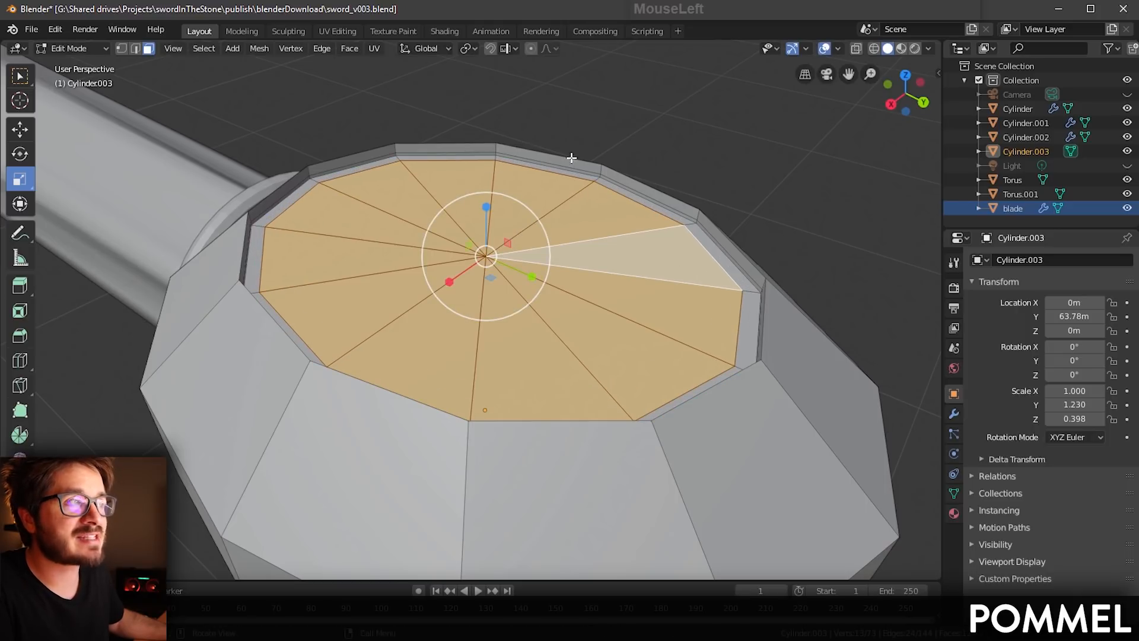
pyautogui.scroll(-4, 679, 315)
pyautogui.moveTo(666, 356); pyautogui.dragTo(478, 330, button='middle')
# Step: Select the two lower side faces facing away from the grip and extrude them outward along Y as a long arm
pyautogui.click(21, 76)
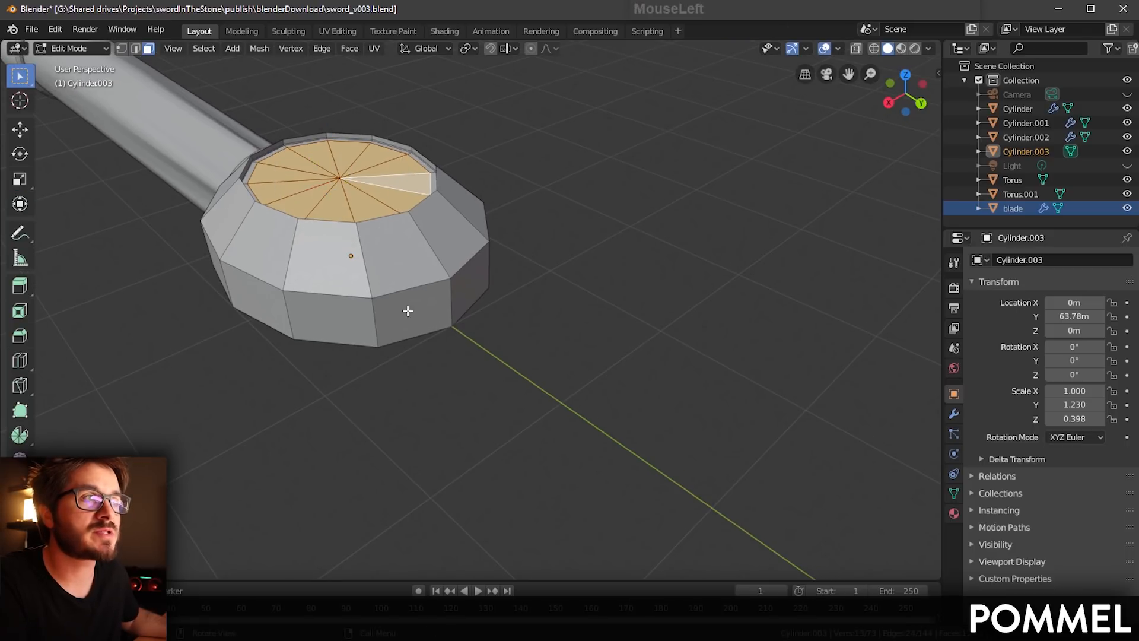
pyautogui.click(407, 310)
pyautogui.keyDown('shift'); pyautogui.click(477, 282); pyautogui.keyUp('shift')
pyautogui.scroll(3, 514, 302)
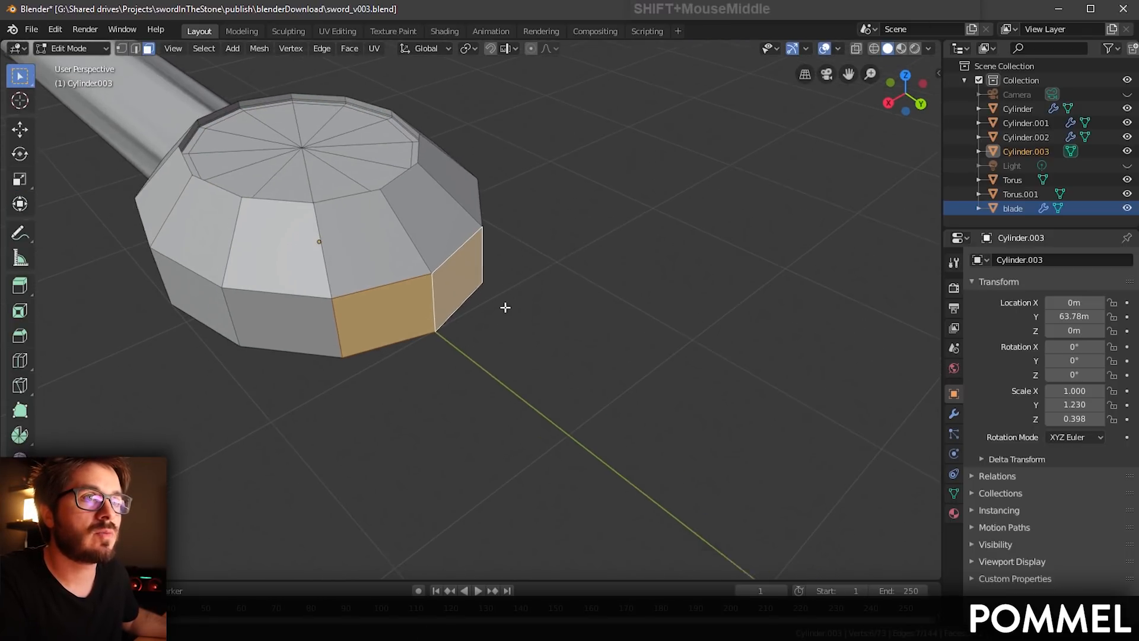
pyautogui.moveTo(20, 286); pyautogui.dragTo(105, 292)
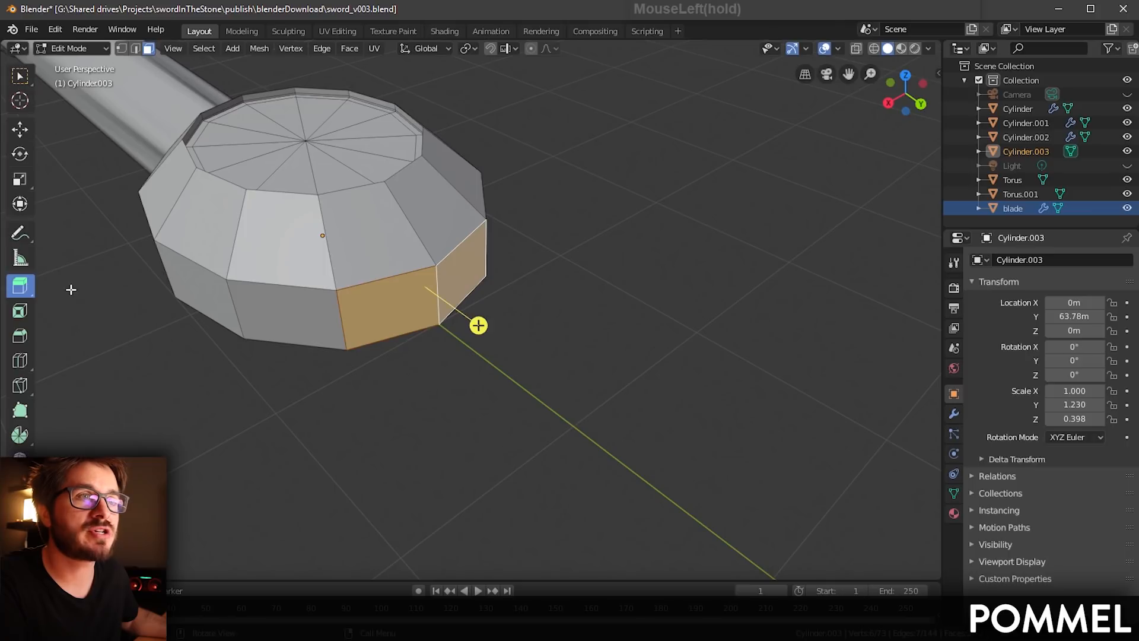
pyautogui.moveTo(478, 325); pyautogui.dragTo(676, 483)
pyautogui.keyDown('shift'); pyautogui.moveTo(676, 483); pyautogui.dragTo(676, 393, button='middle'); pyautogui.keyUp('shift')
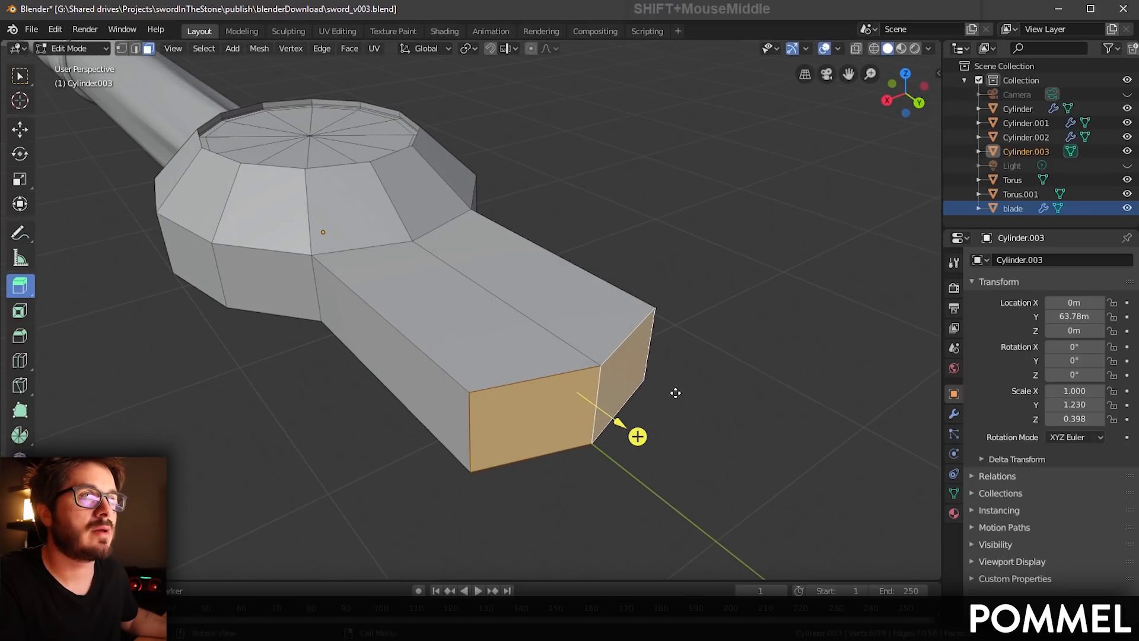
# Step: Select the two underside faces of the extruded arm and delete the faces
pyautogui.press('w')
pyautogui.moveTo(323, 278); pyautogui.dragTo(333, 193, button='middle')
pyautogui.keyDown('shift'); pyautogui.moveTo(333, 194); pyautogui.dragTo(339, 184, button='middle'); pyautogui.keyUp('shift')
pyautogui.click(445, 303)
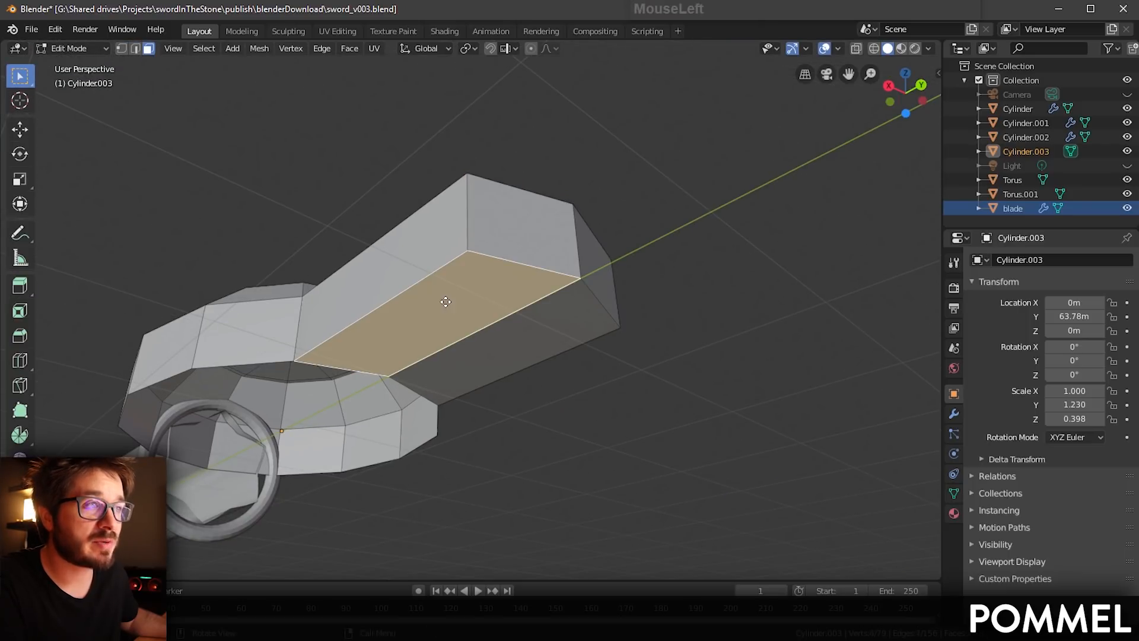
pyautogui.keyDown('shift'); pyautogui.click(526, 338); pyautogui.keyUp('shift')
pyautogui.keyDown('shift'); pyautogui.moveTo(552, 336); pyautogui.dragTo(577, 316, button='middle'); pyautogui.keyUp('shift')
pyautogui.moveTo(576, 316)
pyautogui.mouseDown(button='middle')
pyautogui.moveTo(575, 297)
pyautogui.moveTo(557, 318)
pyautogui.mouseUp(button='middle')
pyautogui.press('x')
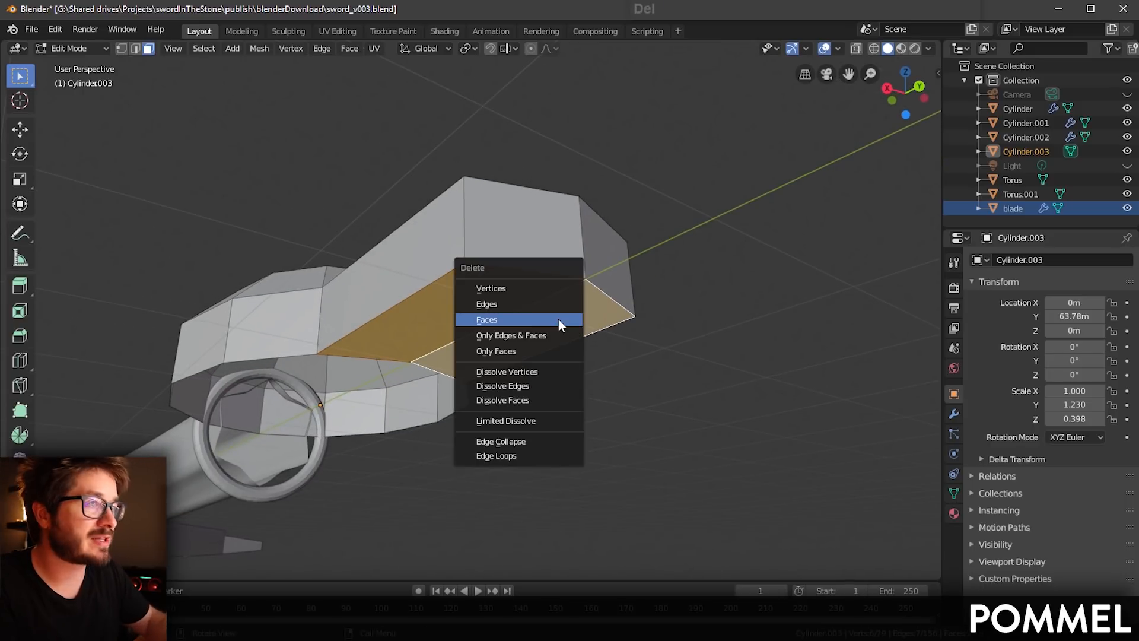
pyautogui.click(544, 318)
# Step: Switch to vertex selection and move the three upper vertices of the arm's end down along Z to taper its height
pyautogui.moveTo(543, 276); pyautogui.dragTo(525, 374, button='middle')
pyautogui.keyDown('shift'); pyautogui.moveTo(526, 374); pyautogui.dragTo(525, 343, button='middle'); pyautogui.keyUp('shift')
pyautogui.press('1')
pyautogui.click(525, 343)
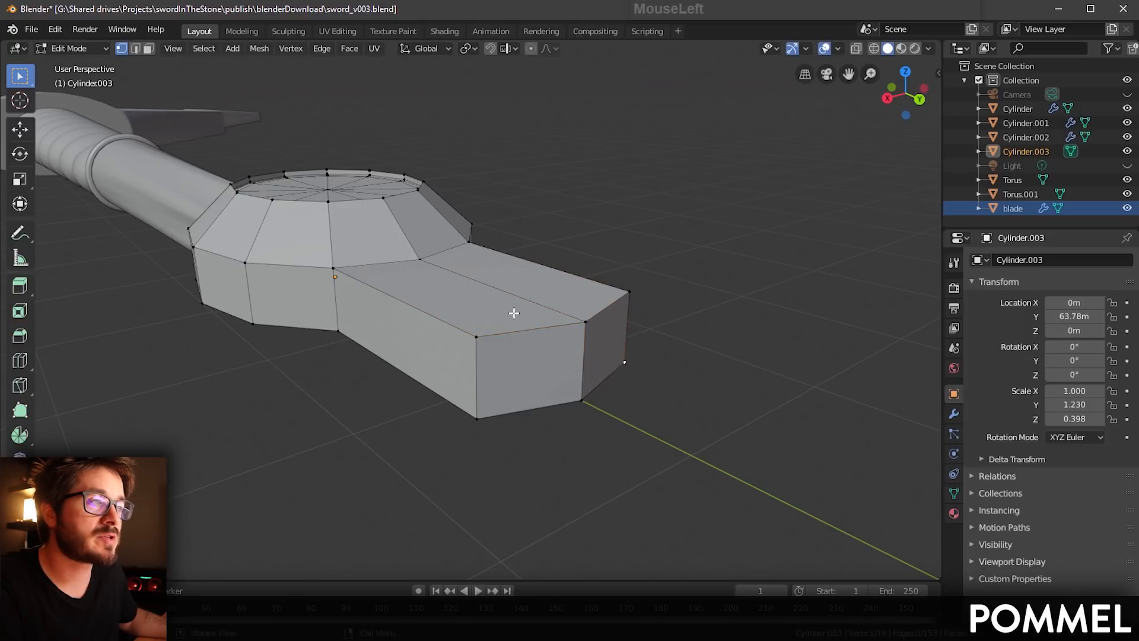
pyautogui.keyDown('shift'); pyautogui.moveTo(553, 318); pyautogui.dragTo(618, 346); pyautogui.keyUp('shift')
pyautogui.keyDown('shift'); pyautogui.moveTo(640, 352); pyautogui.dragTo(610, 371, button='middle'); pyautogui.keyUp('shift')
pyautogui.hotkey('shift', 'space')
pyautogui.press('g')
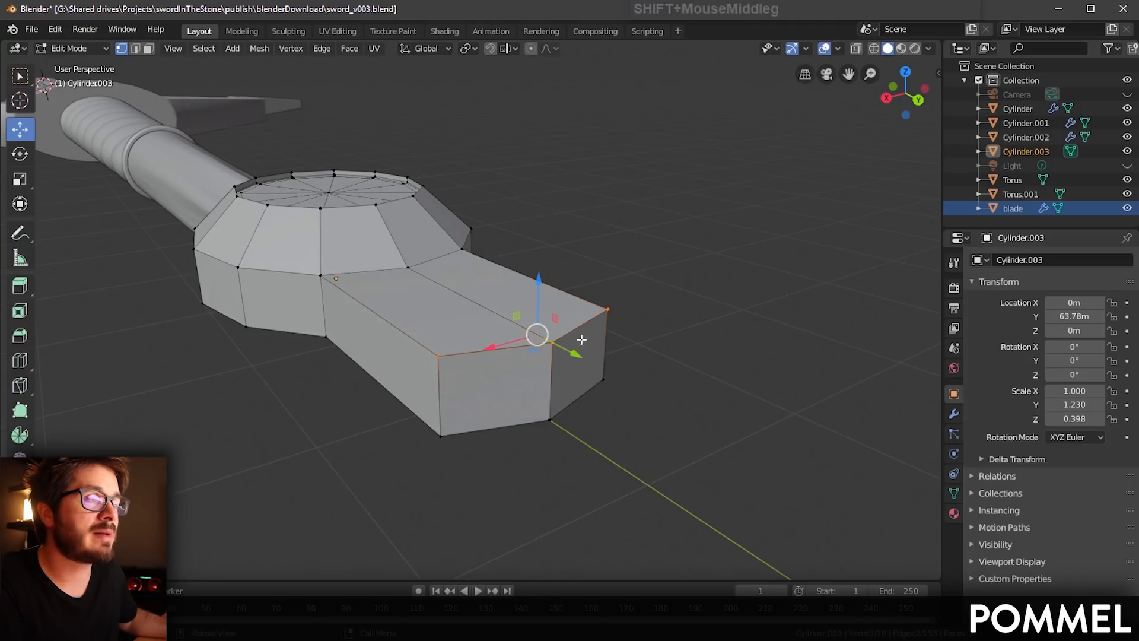
pyautogui.moveTo(586, 323); pyautogui.dragTo(557, 286, button='middle')
pyautogui.moveTo(548, 273); pyautogui.dragTo(546, 356)
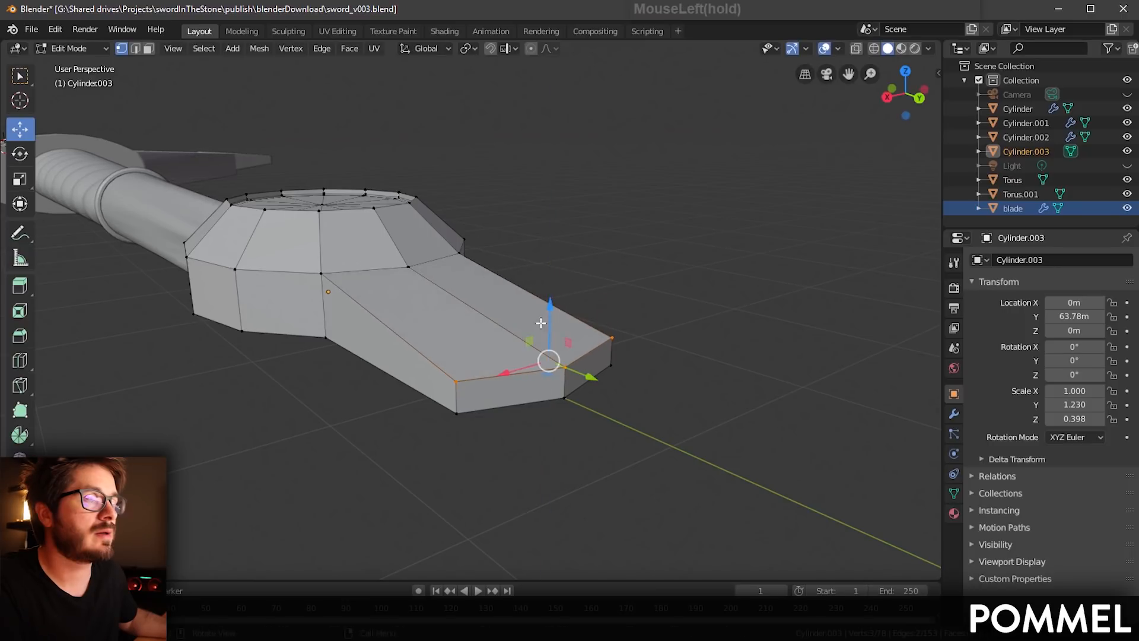
# Step: Select the outer corner vertices on both sides of the arm's end and move them back along Y to form a point
pyautogui.moveTo(522, 416); pyautogui.dragTo(514, 428, button='middle')
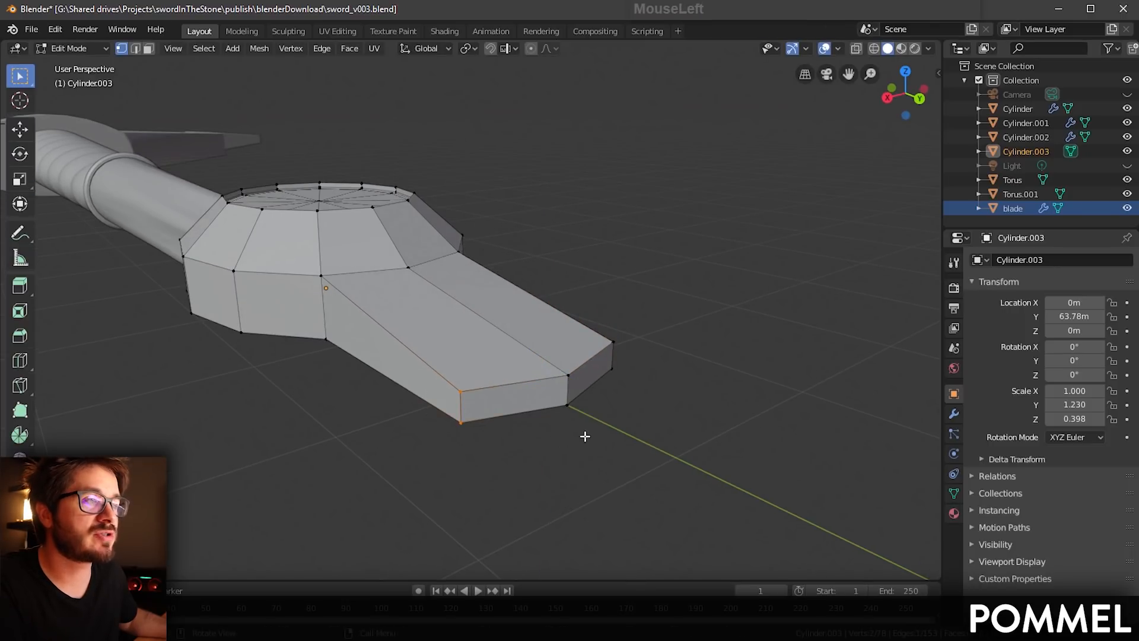
pyautogui.keyDown('shift'); pyautogui.moveTo(608, 328); pyautogui.dragTo(666, 420); pyautogui.keyUp('shift')
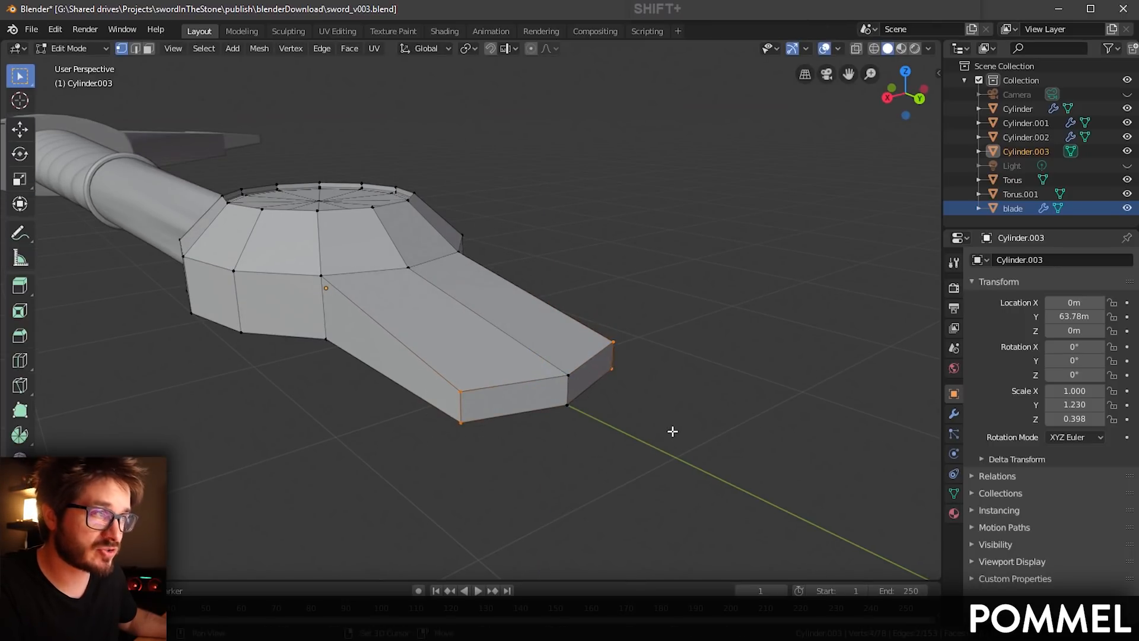
pyautogui.moveTo(674, 432); pyautogui.dragTo(621, 397, button='middle')
pyautogui.hotkey('shift', 'space')
pyautogui.press('g')
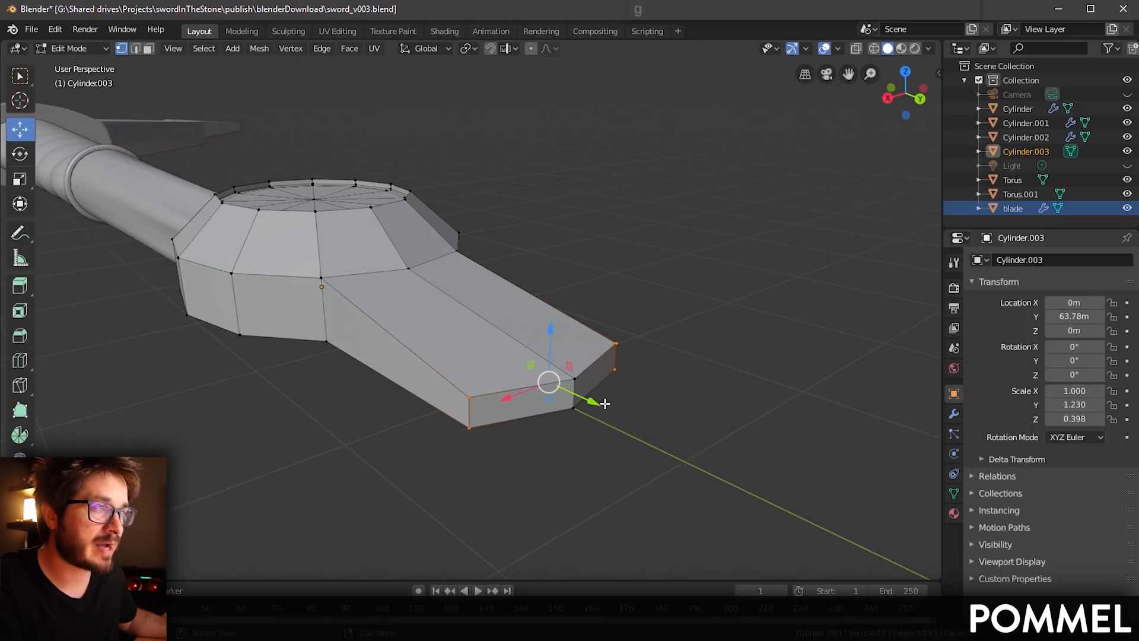
pyautogui.moveTo(599, 402); pyautogui.dragTo(543, 374)
pyautogui.moveTo(575, 413); pyautogui.dragTo(554, 425, button='middle')
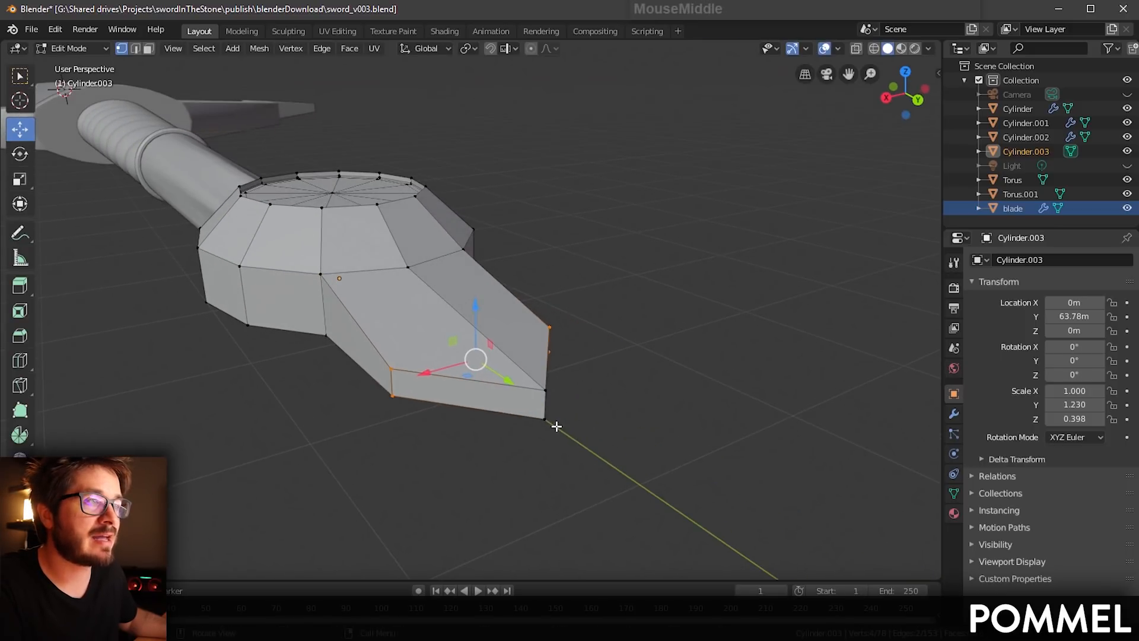
# Step: Scale the arm's outer corner vertices inward along X to narrow the tip, and save the file
pyautogui.hotkey('shift', 'space')
pyautogui.press('s')
pyautogui.moveTo(425, 375); pyautogui.dragTo(448, 372)
pyautogui.keyDown('shift'); pyautogui.moveTo(391, 337); pyautogui.dragTo(533, 377, button='middle'); pyautogui.keyUp('shift')
pyautogui.hotkey('ctrl', 's')
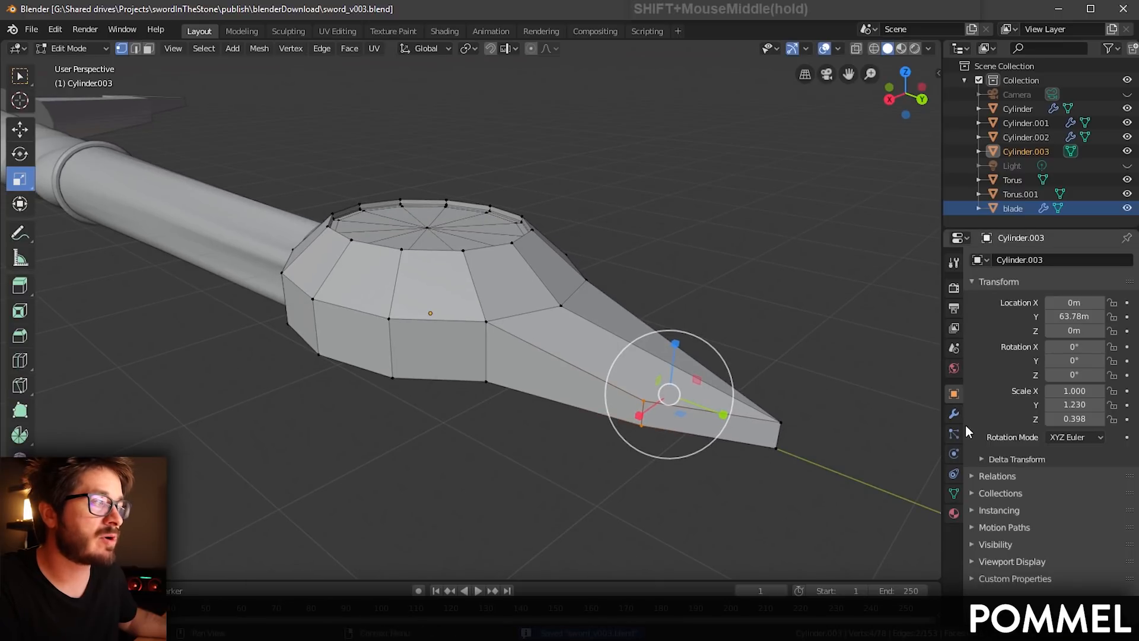
# Step: Add a Mirror modifier to the pommel and mirror it across the Z axis only
pyautogui.click(954, 414)
pyautogui.click(1009, 260)
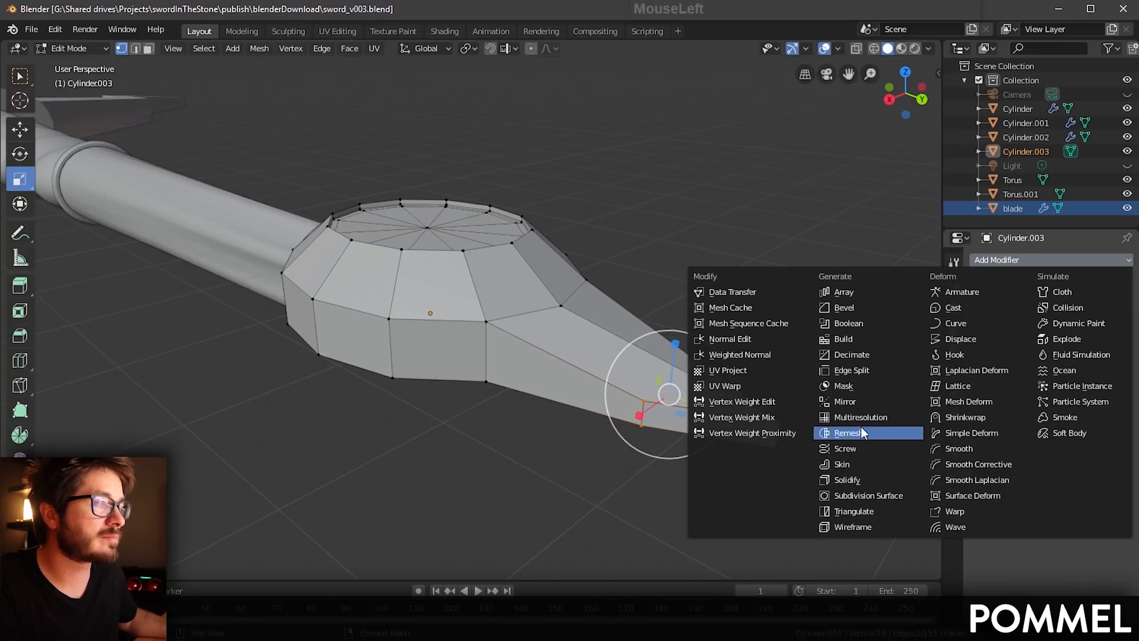
pyautogui.click(862, 401)
pyautogui.moveTo(771, 356); pyautogui.dragTo(961, 354, button='middle')
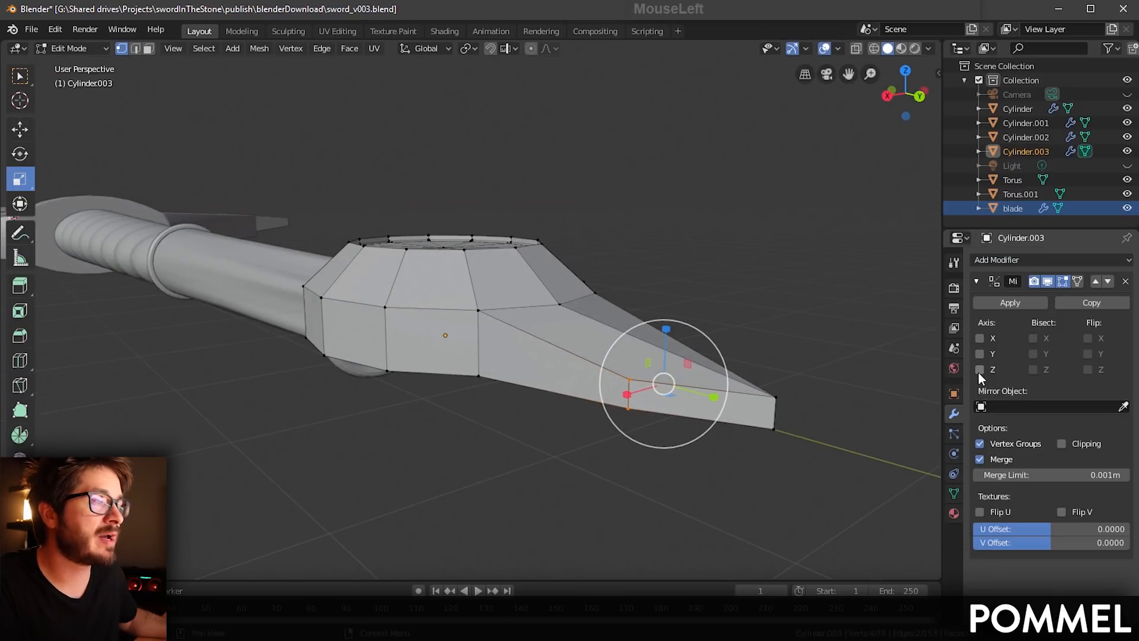
pyautogui.click(979, 370)
pyautogui.moveTo(780, 345)
pyautogui.mouseDown(button='middle')
pyautogui.moveTo(795, 249)
pyautogui.moveTo(780, 350)
pyautogui.mouseUp(button='middle')
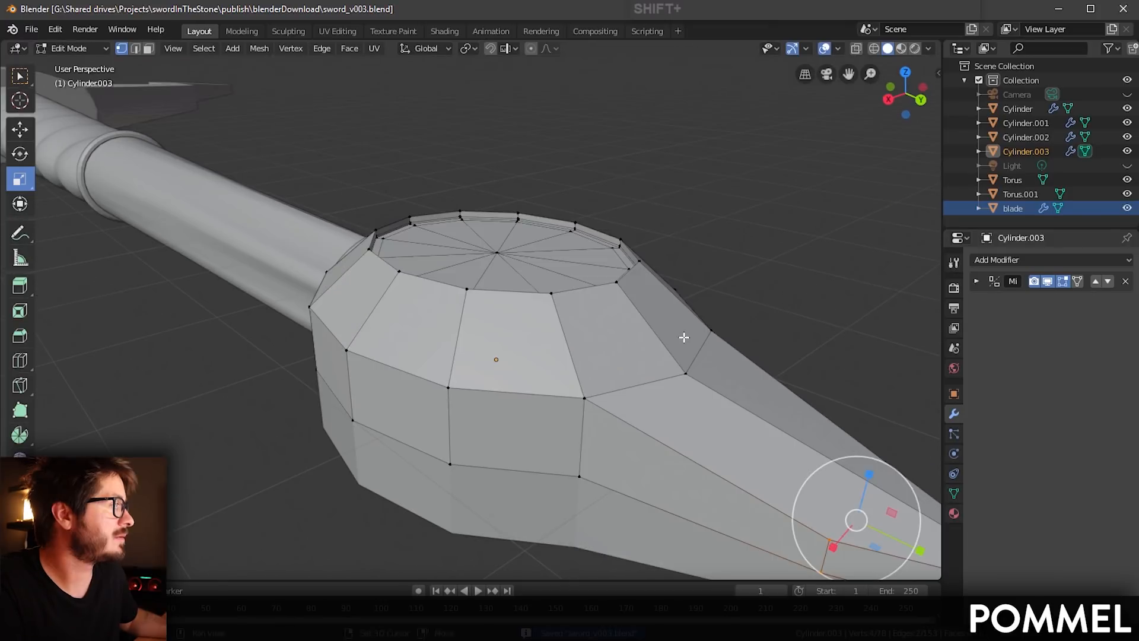
# Step: Add supporting loop cuts close to both sides of the disc's shoulder edge, below its upper rim and at the arm's base
pyautogui.keyDown('shift'); pyautogui.moveTo(683, 336); pyautogui.dragTo(610, 337, button='middle'); pyautogui.keyUp('shift')
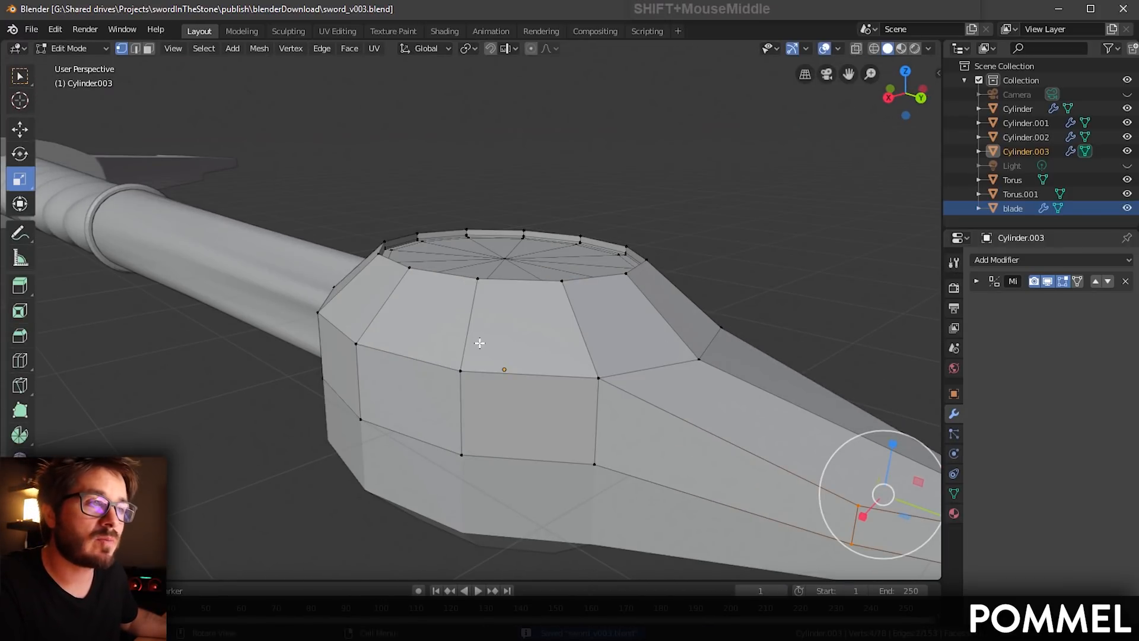
pyautogui.keyDown('shift'); pyautogui.moveTo(480, 343); pyautogui.dragTo(491, 339, button='middle'); pyautogui.keyUp('shift')
pyautogui.click(19, 361)
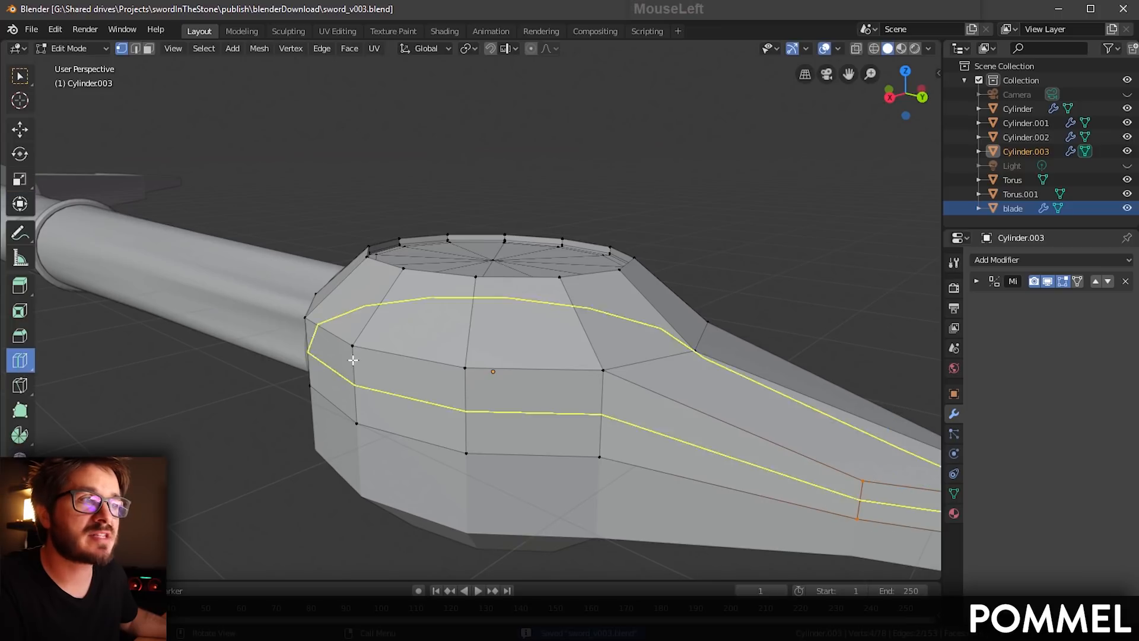
pyautogui.moveTo(353, 360); pyautogui.dragTo(357, 338, button='middle')
pyautogui.moveTo(357, 338); pyautogui.dragTo(354, 356)
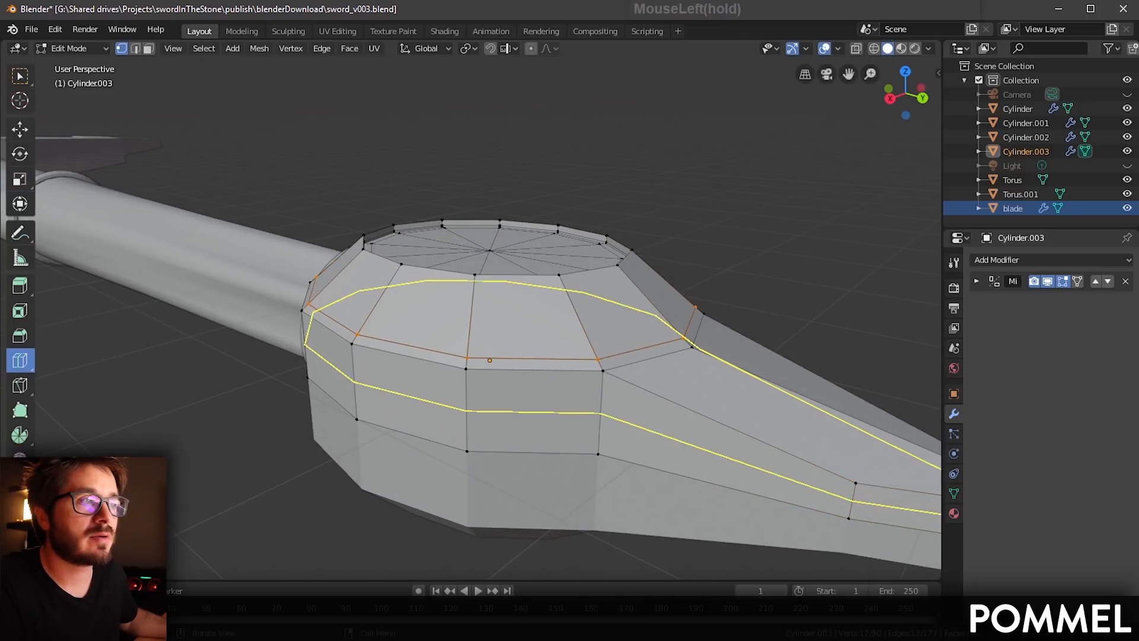
pyautogui.moveTo(489, 360); pyautogui.dragTo(478, 288)
pyautogui.moveTo(527, 350); pyautogui.dragTo(537, 350, button='middle')
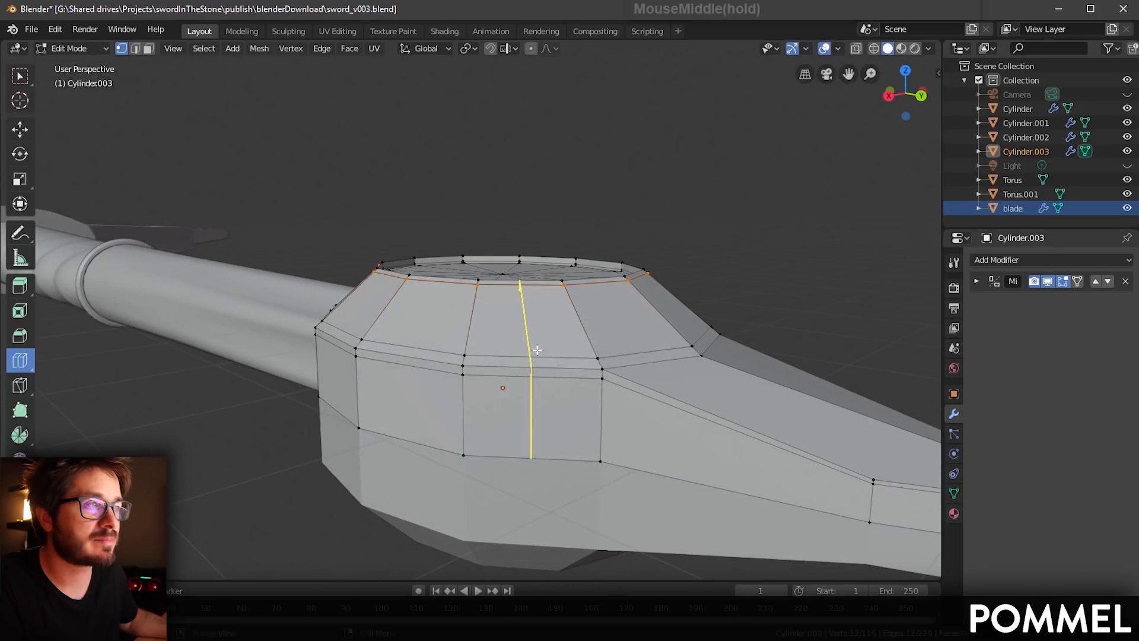
pyautogui.moveTo(649, 388); pyautogui.dragTo(522, 365)
pyautogui.moveTo(386, 318); pyautogui.dragTo(383, 338, button='middle')
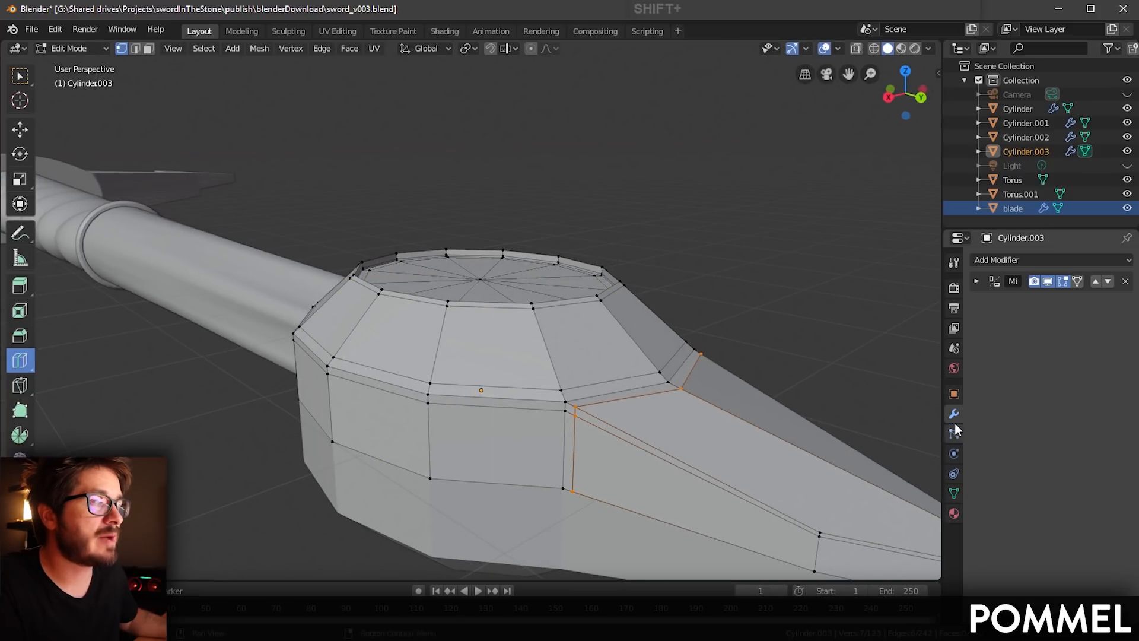
# Step: Add a Subdivision Surface modifier to the pommel, return to Object Mode and apply Shade Smooth
pyautogui.hotkey('shift', 'a')
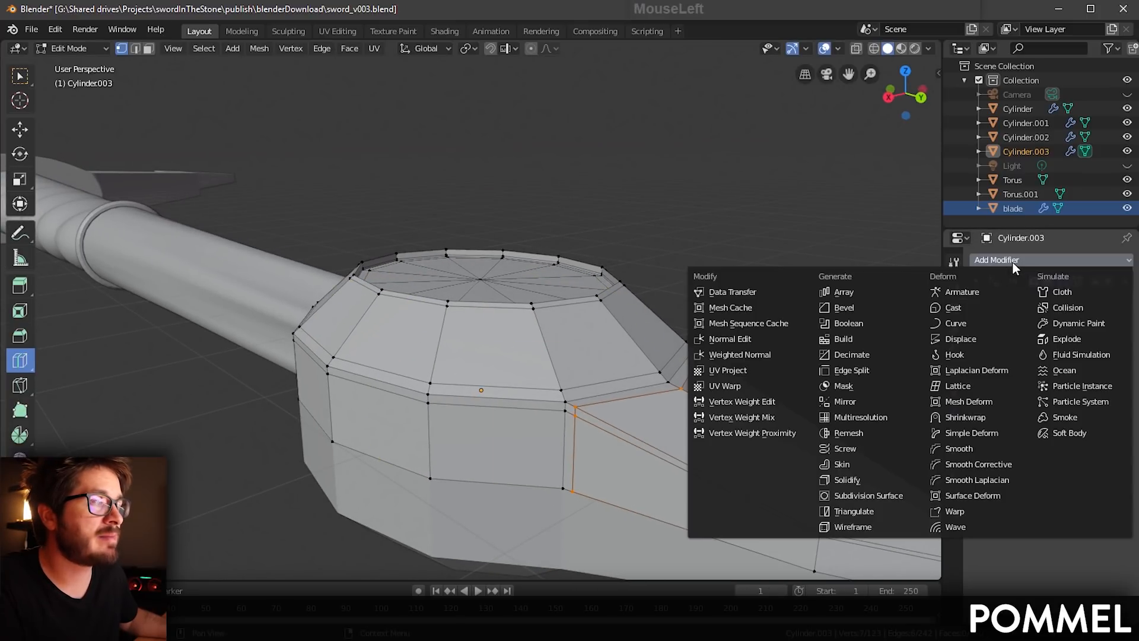
pyautogui.click(869, 492)
pyautogui.moveTo(680, 369); pyautogui.dragTo(611, 306, button='middle')
pyautogui.press('Tab')
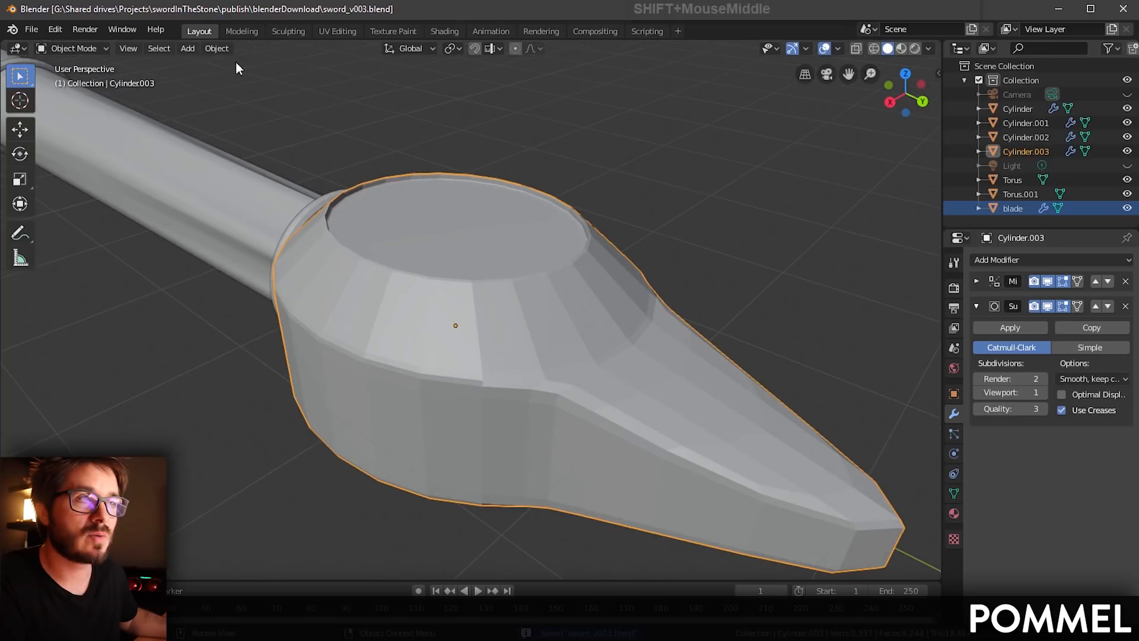
pyautogui.click(217, 49)
pyautogui.click(276, 333)
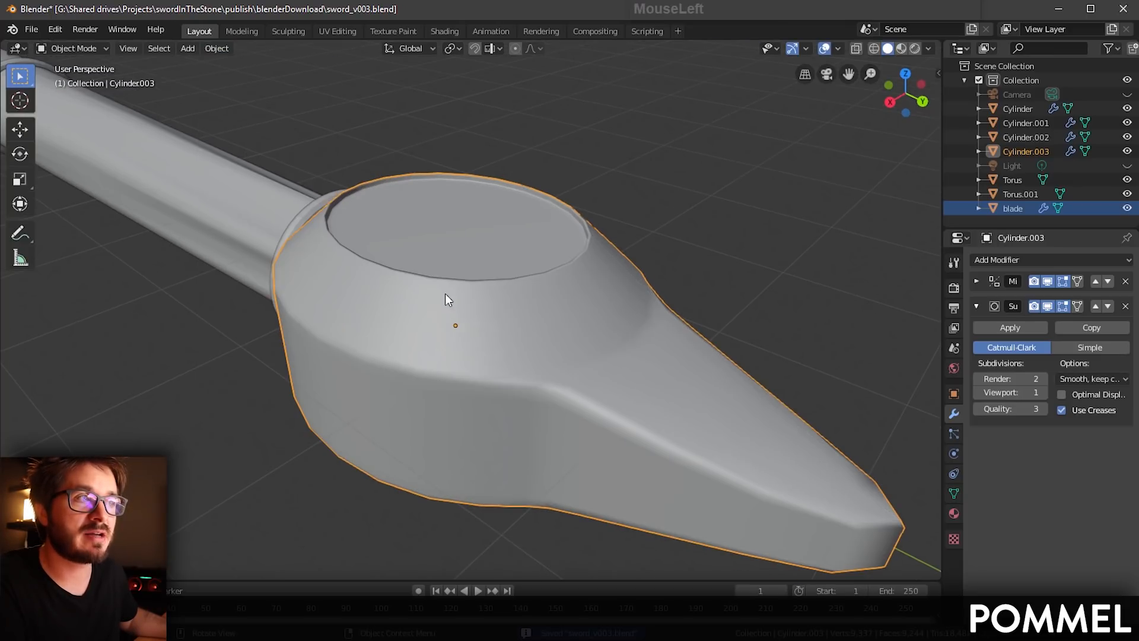
# Step: Apply Shade Smooth to the ring between the handle and the pommel, saving the file before and after
pyautogui.hotkey('ctrl', 's')
pyautogui.scroll(-1, 439, 303)
pyautogui.scroll(4, 488, 283)
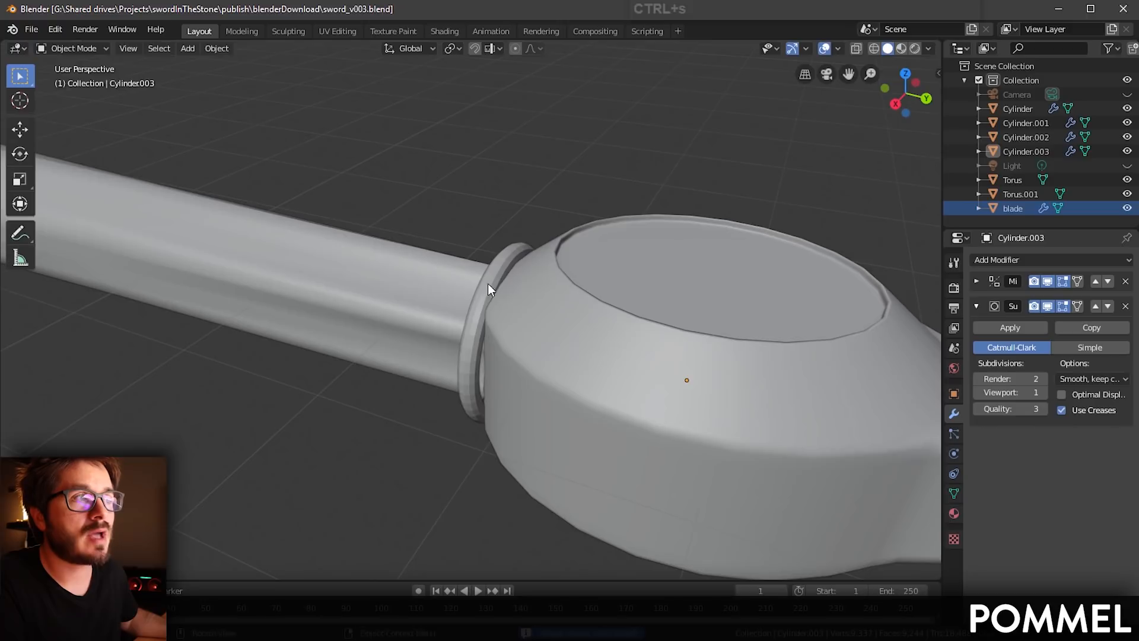
pyautogui.click(534, 285)
pyautogui.moveTo(536, 287)
pyautogui.mouseDown(button='middle')
pyautogui.moveTo(529, 304)
pyautogui.moveTo(516, 287)
pyautogui.mouseUp(button='middle')
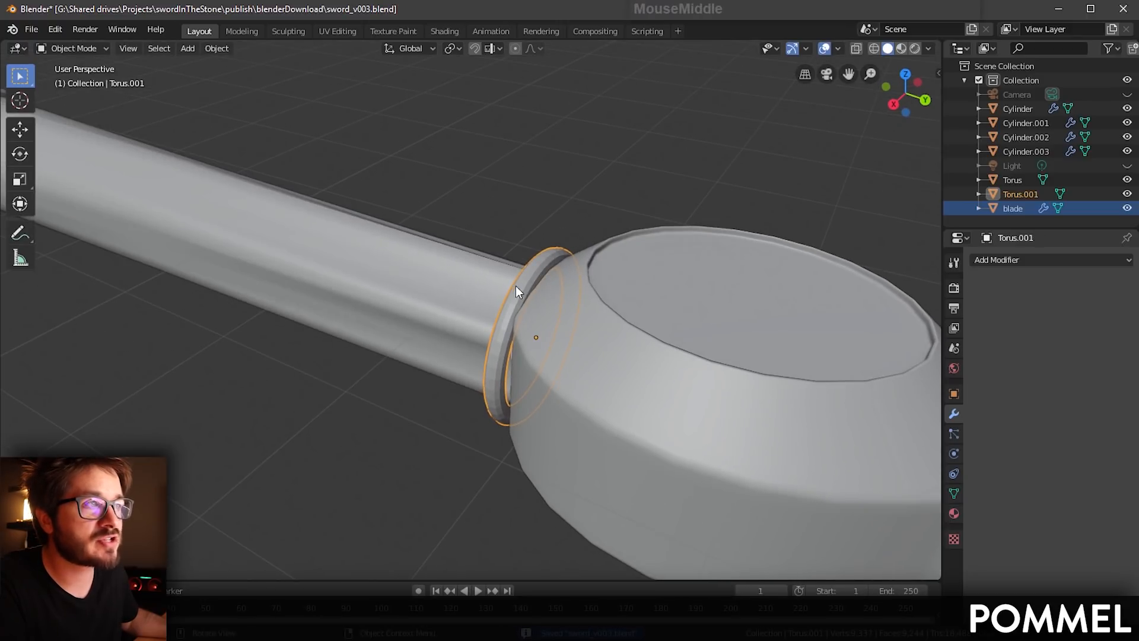
pyautogui.click(216, 49)
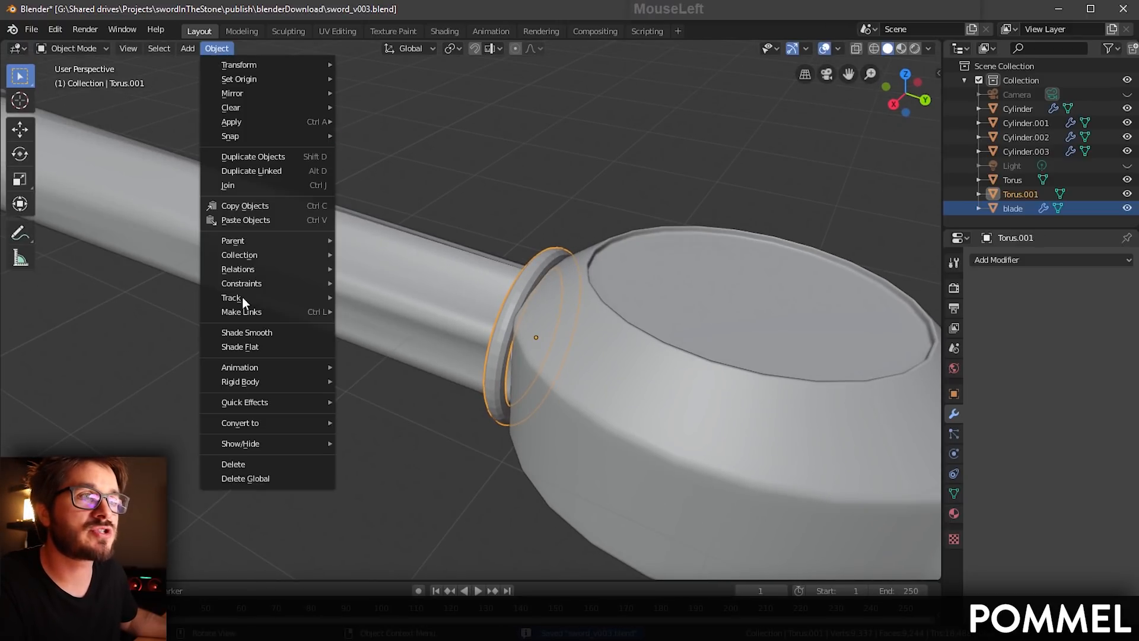
pyautogui.click(252, 331)
pyautogui.hotkey('ctrl', 's')
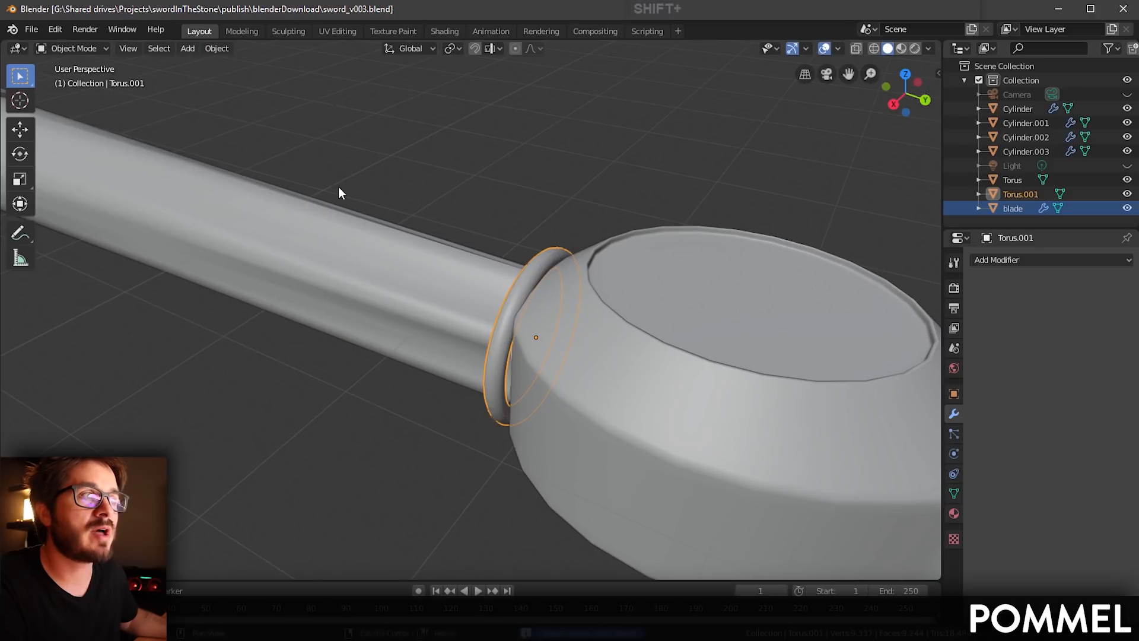
# Step: Apply Shade Smooth to the other ring, where the twisted grip meets the straight handle, and save the file
pyautogui.keyDown('shift'); pyautogui.moveTo(338, 193); pyautogui.dragTo(191, 195, button='middle'); pyautogui.keyUp('shift')
pyautogui.click(191, 195)
pyautogui.click(216, 49)
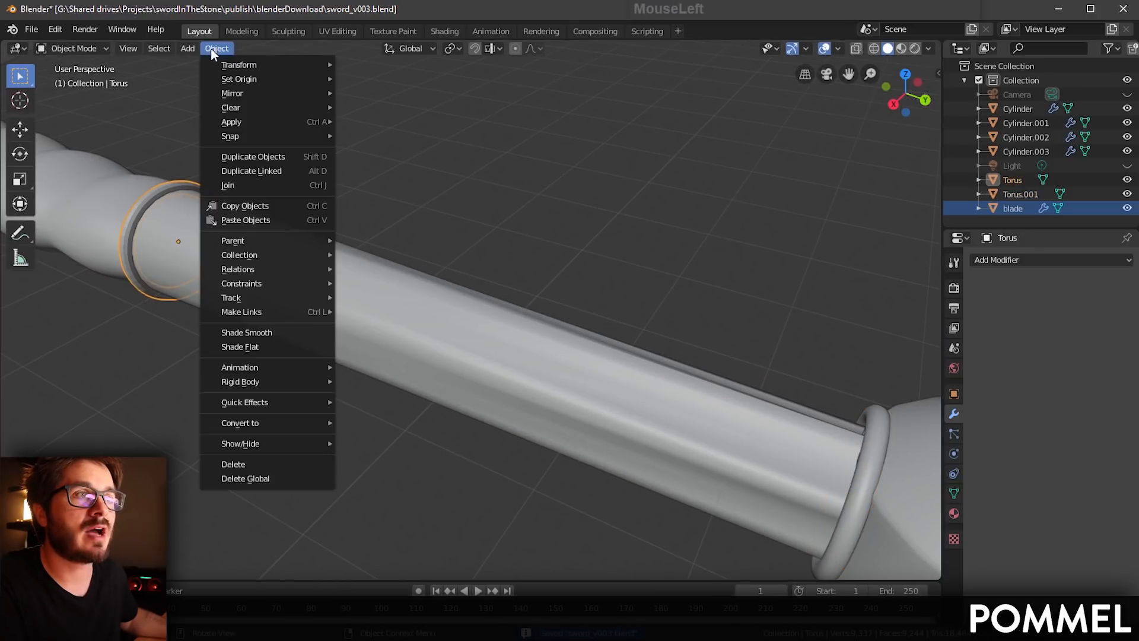
pyautogui.click(265, 330)
pyautogui.hotkey('ctrl', 's')
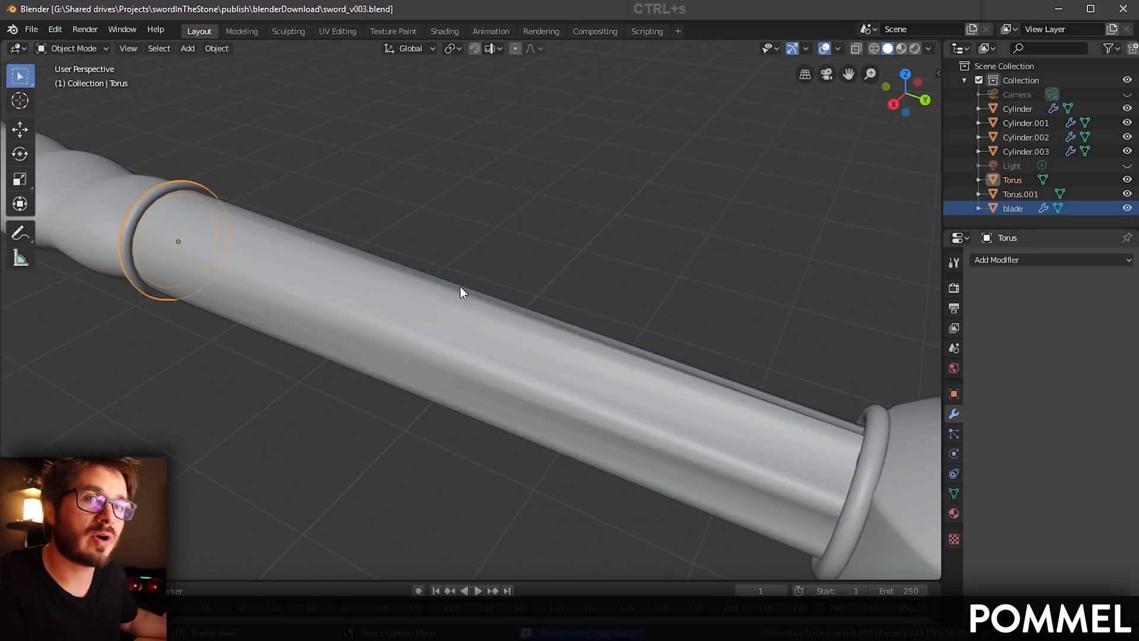
# Step: Clear the selection, look over the assembled sword from blade to pommel, and save the file
pyautogui.moveTo(461, 286); pyautogui.dragTo(454, 298, button='middle')
pyautogui.hotkey('ctrl', 's')
pyautogui.scroll(-1, 483, 308)
pyautogui.click(546, 258)
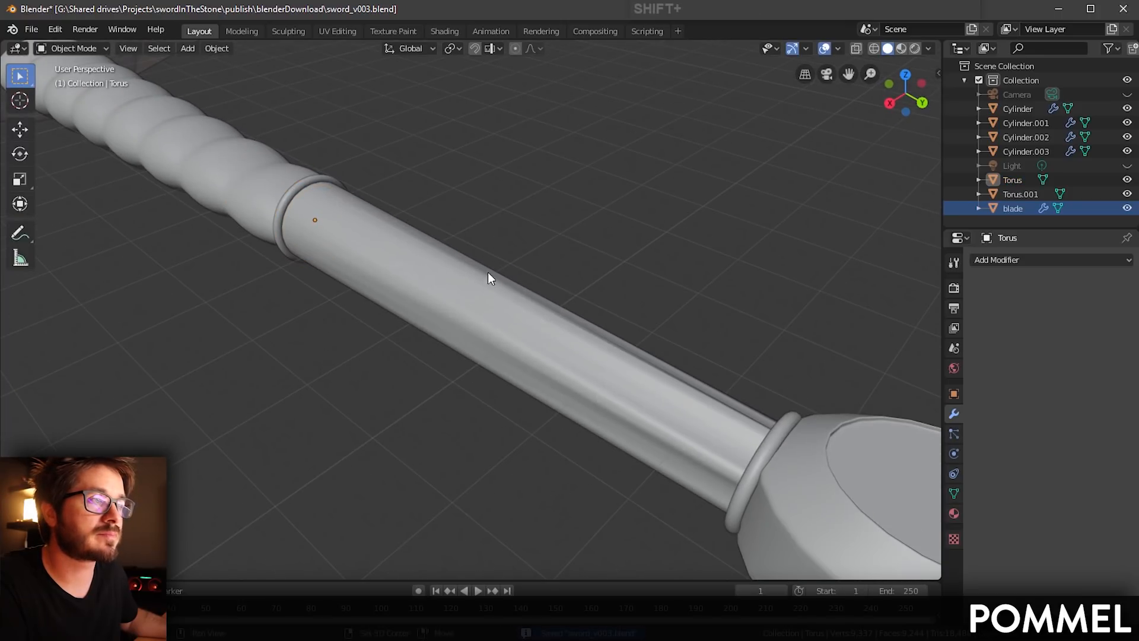
pyautogui.scroll(-4, 487, 278)
pyautogui.hotkey('ctrl', 's')
pyautogui.scroll(-4, 500, 308)
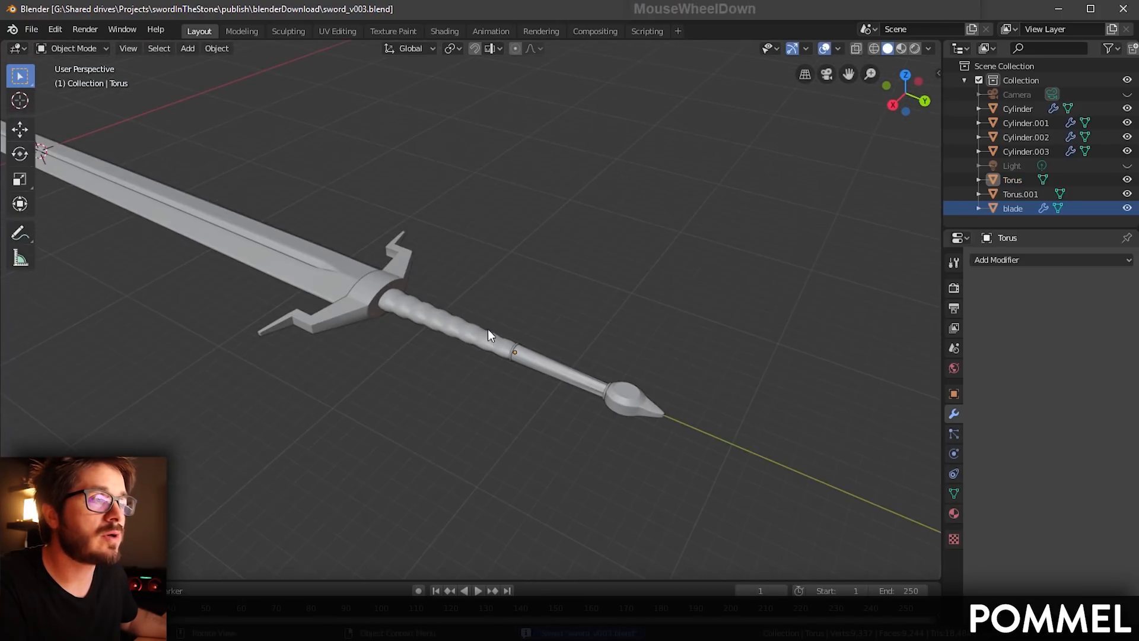
pyautogui.moveTo(487, 330); pyautogui.dragTo(473, 339, button='middle')
pyautogui.keyDown('shift'); pyautogui.moveTo(473, 340); pyautogui.dragTo(569, 362, button='middle'); pyautogui.keyUp('shift')
pyautogui.scroll(-1, 486, 323)
pyautogui.hotkey('ctrl', 's')
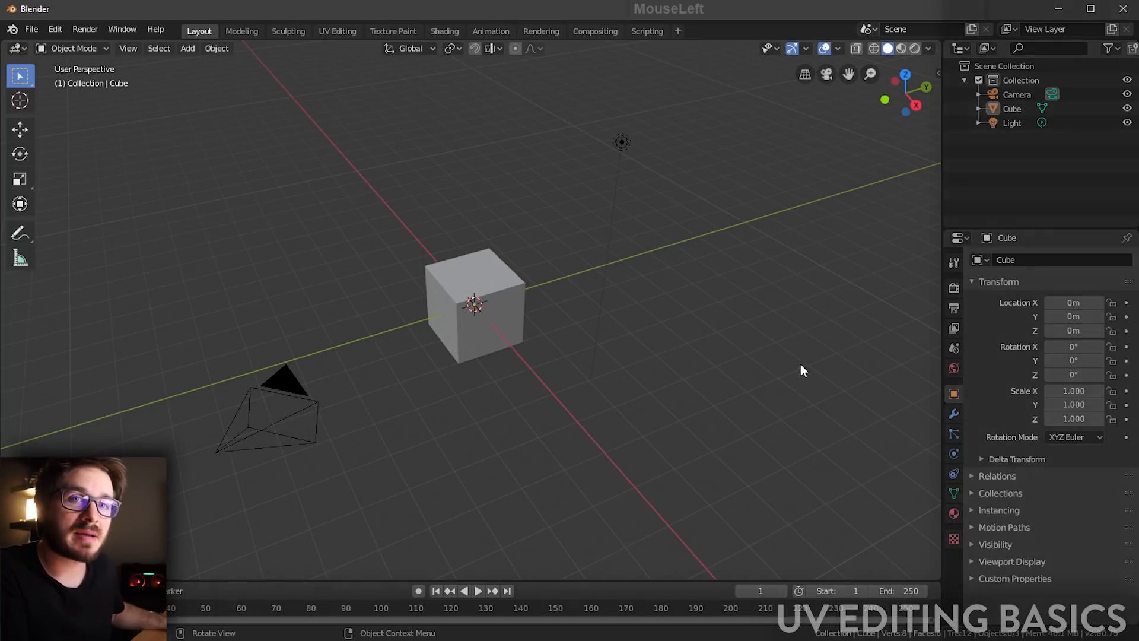
# Step: Add a UV sphere and move it about 2.5 m along the Y axis so it stands beside the cube
pyautogui.click(217, 48)
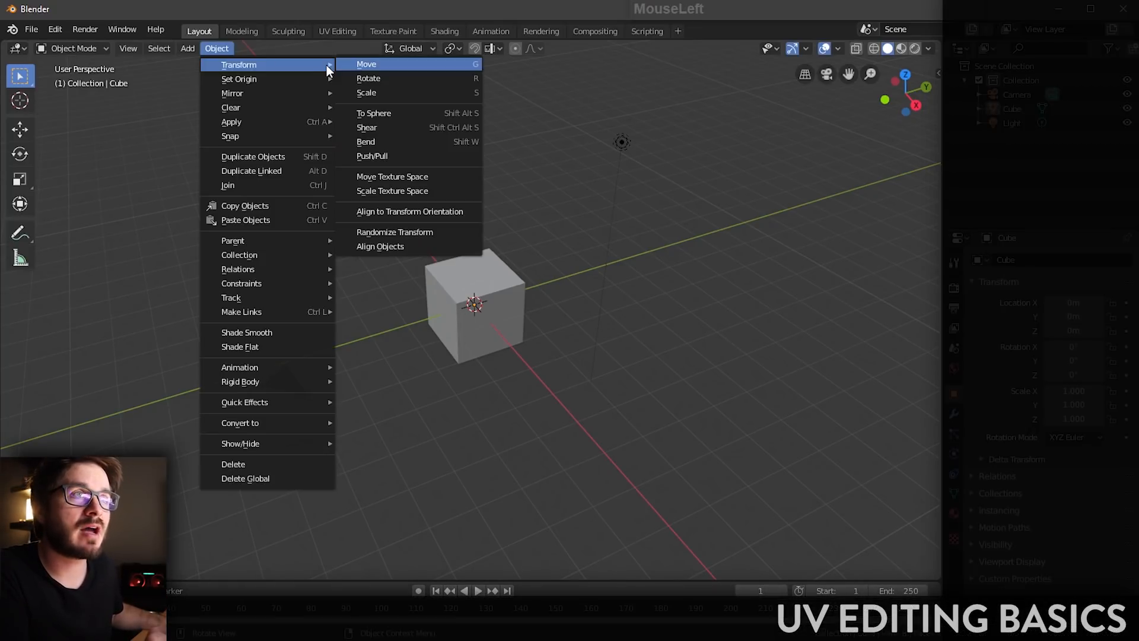
pyautogui.moveTo(187, 48)
pyautogui.moveTo(261, 62)
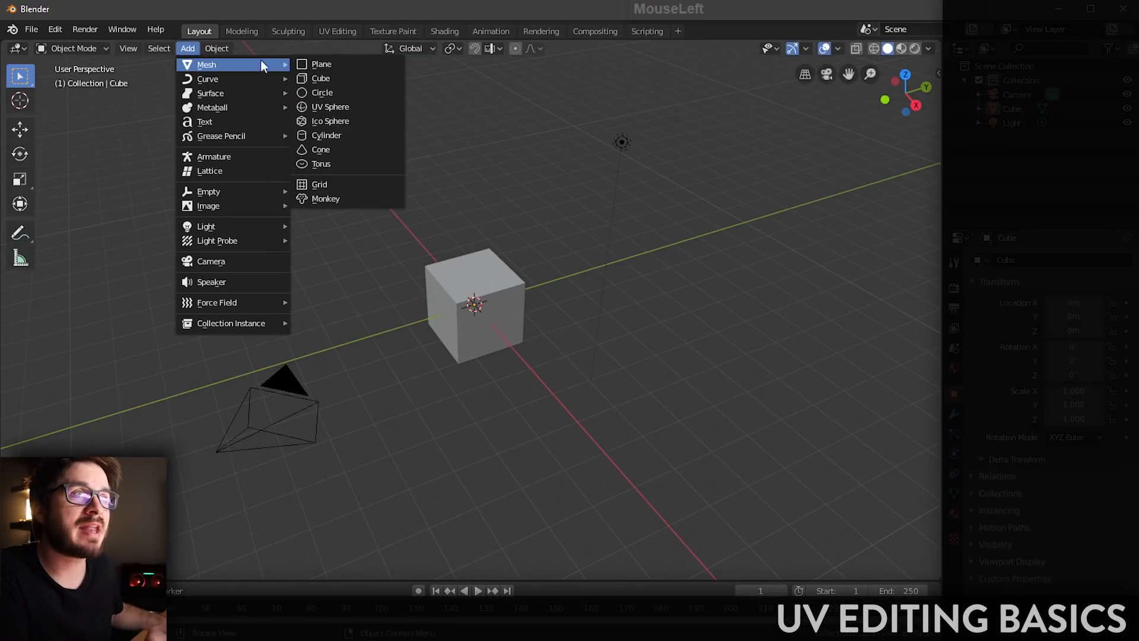
pyautogui.click(345, 108)
pyautogui.click(22, 130)
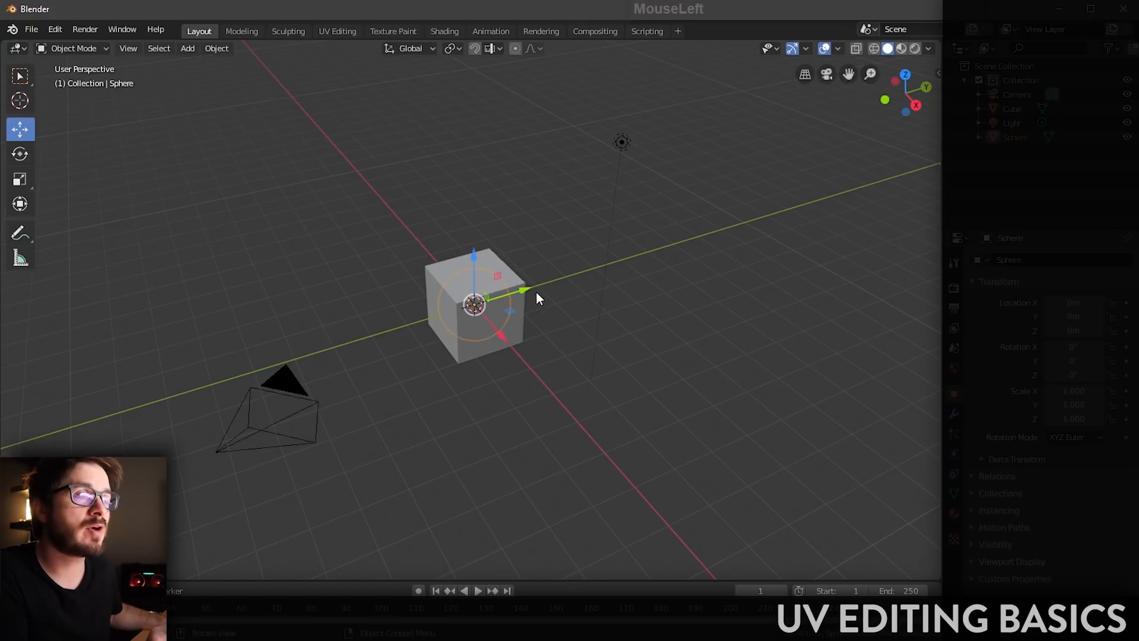
pyautogui.moveTo(536, 293); pyautogui.dragTo(602, 270)
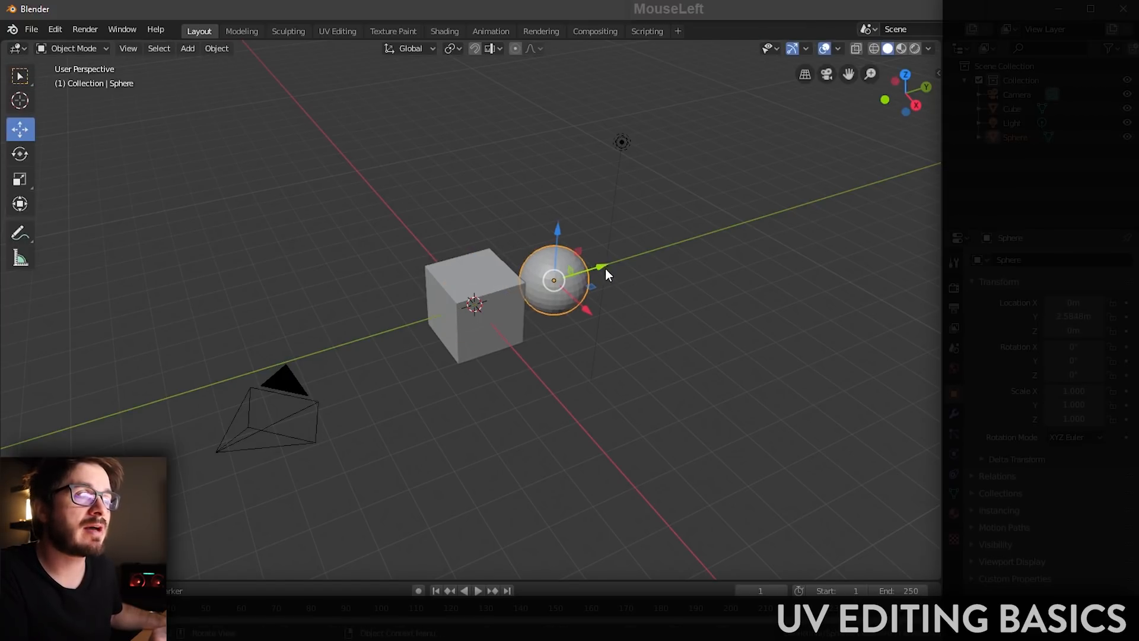
# Step: Open the cube in Edit Mode in the UV Editing workspace and turn on UV sync selection
pyautogui.moveTo(605, 268); pyautogui.dragTo(654, 277, button='middle')
pyautogui.scroll(4, 671, 262)
pyautogui.scroll(2, 646, 291)
pyautogui.click(454, 272)
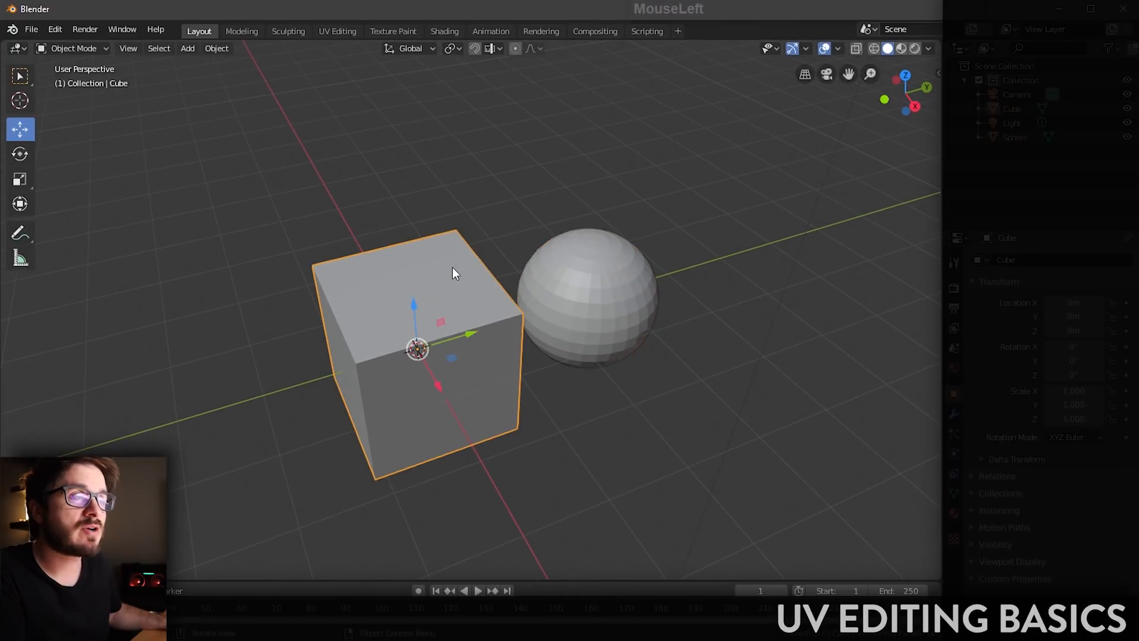
pyautogui.click(338, 32)
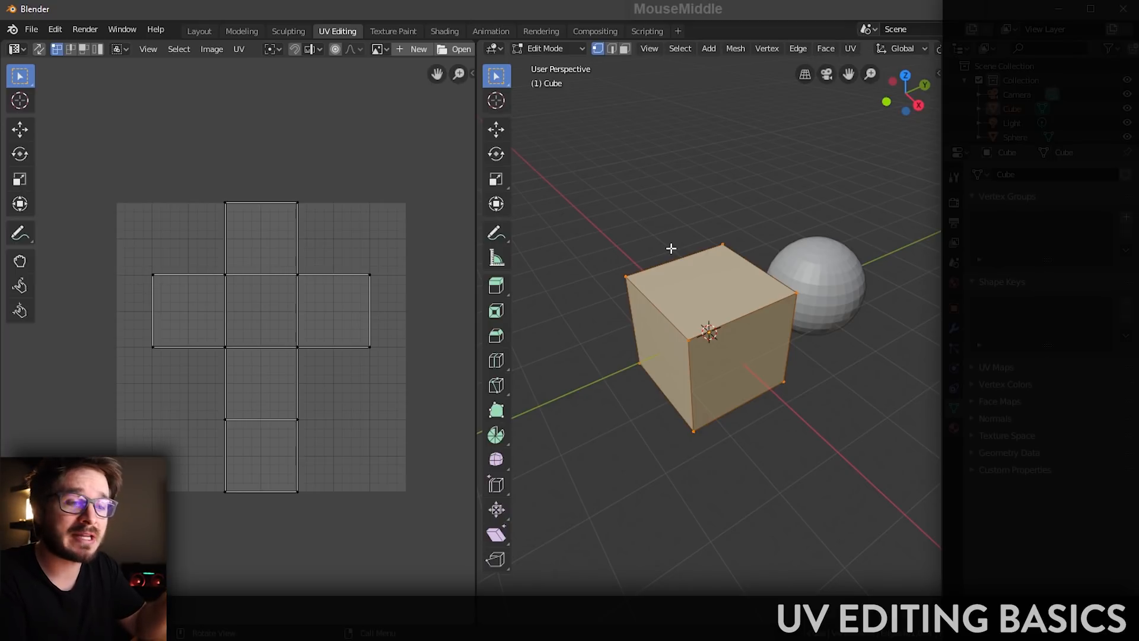
pyautogui.press('Tab')
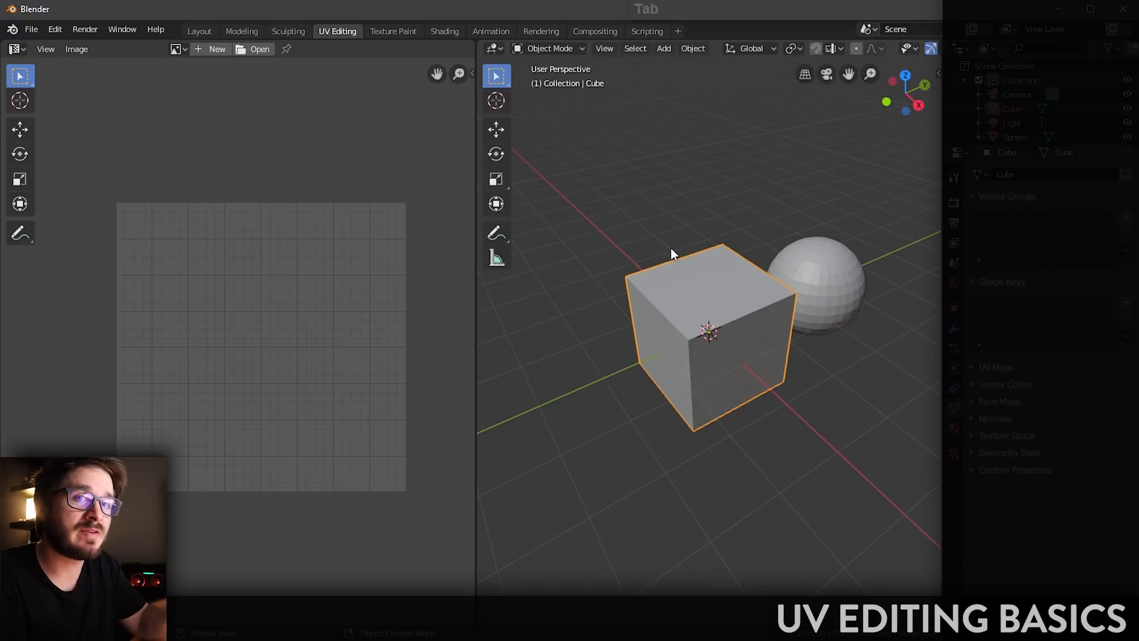
pyautogui.click(824, 272)
pyautogui.press('Tab')
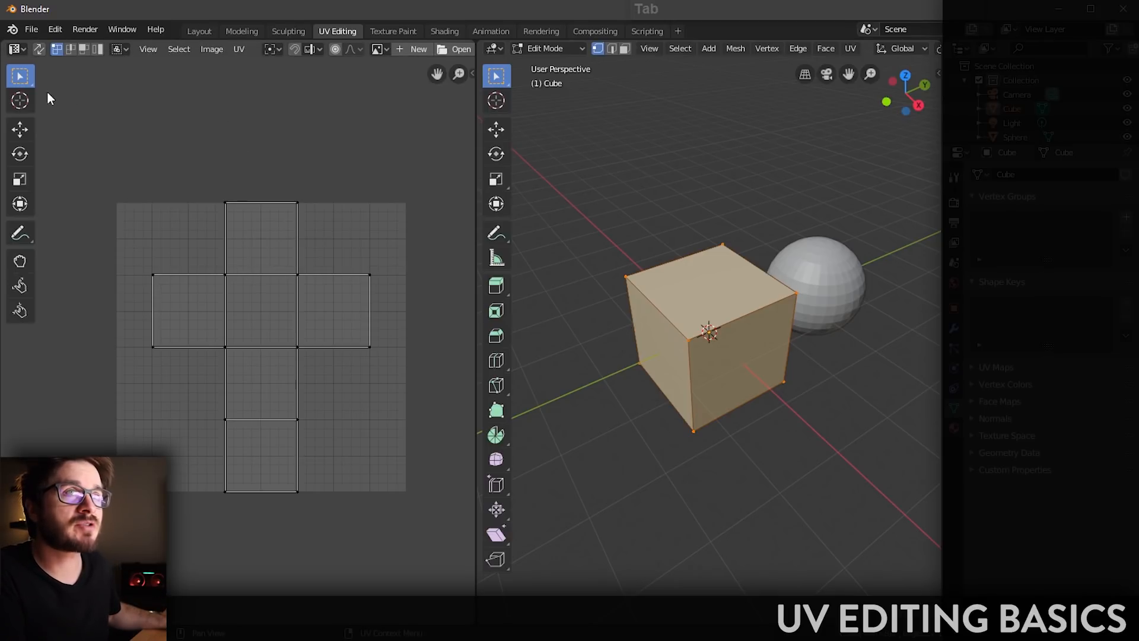
pyautogui.click(39, 50)
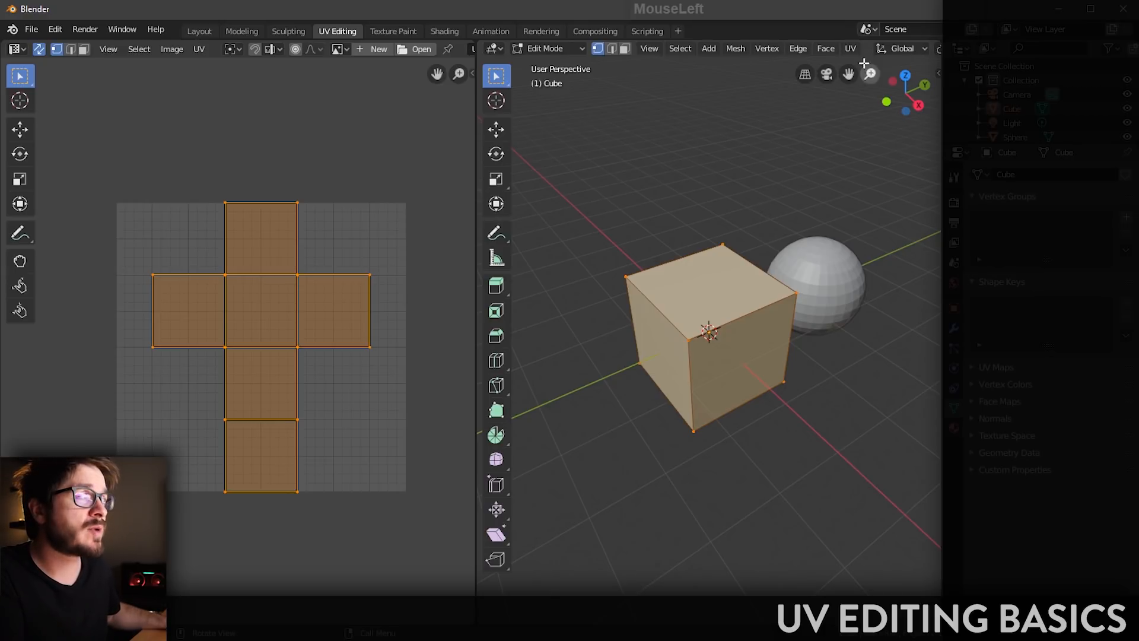
# Step: Try the Cube, Cylinder and Sphere Projection methods on the cube to compare their UV layouts
pyautogui.click(850, 49)
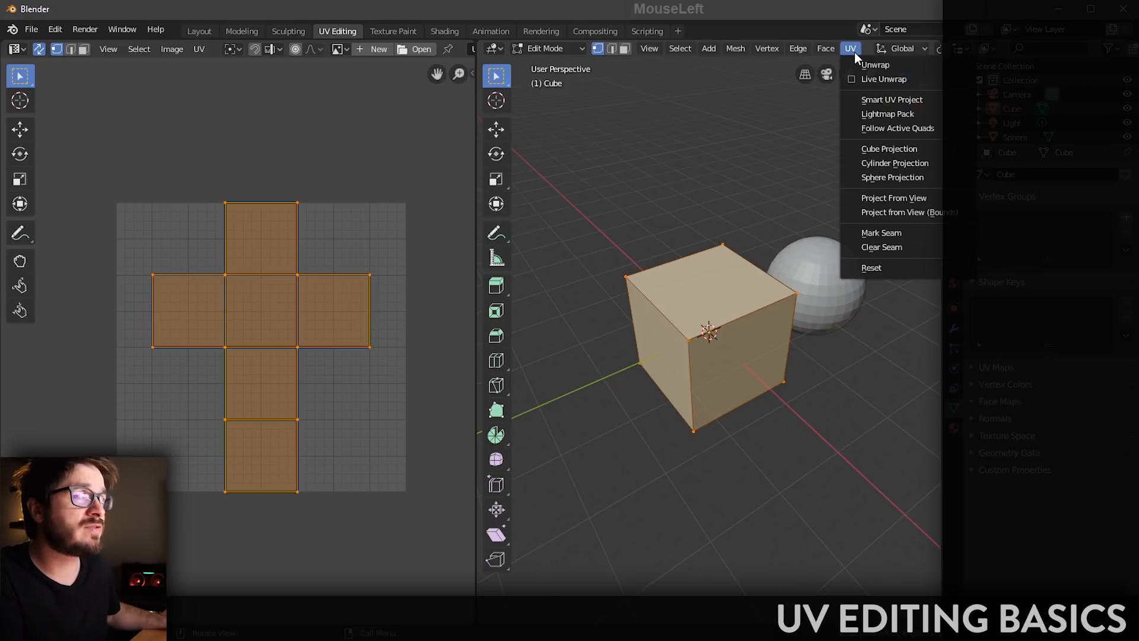
pyautogui.click(949, 152)
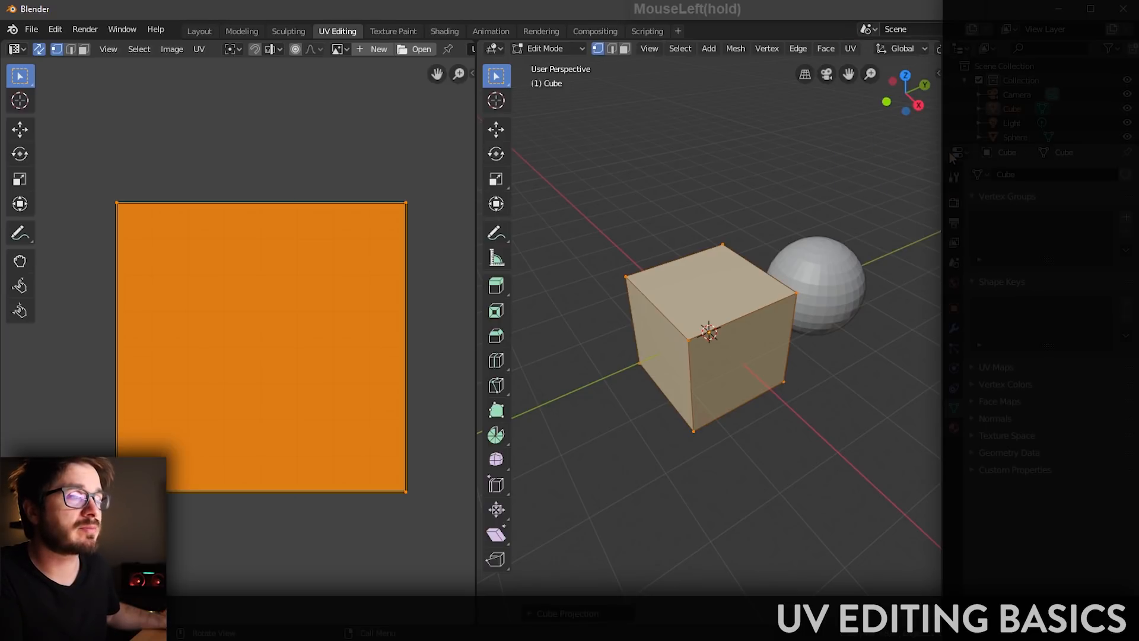
pyautogui.click(826, 48)
pyautogui.moveTo(851, 49)
pyautogui.click(915, 163)
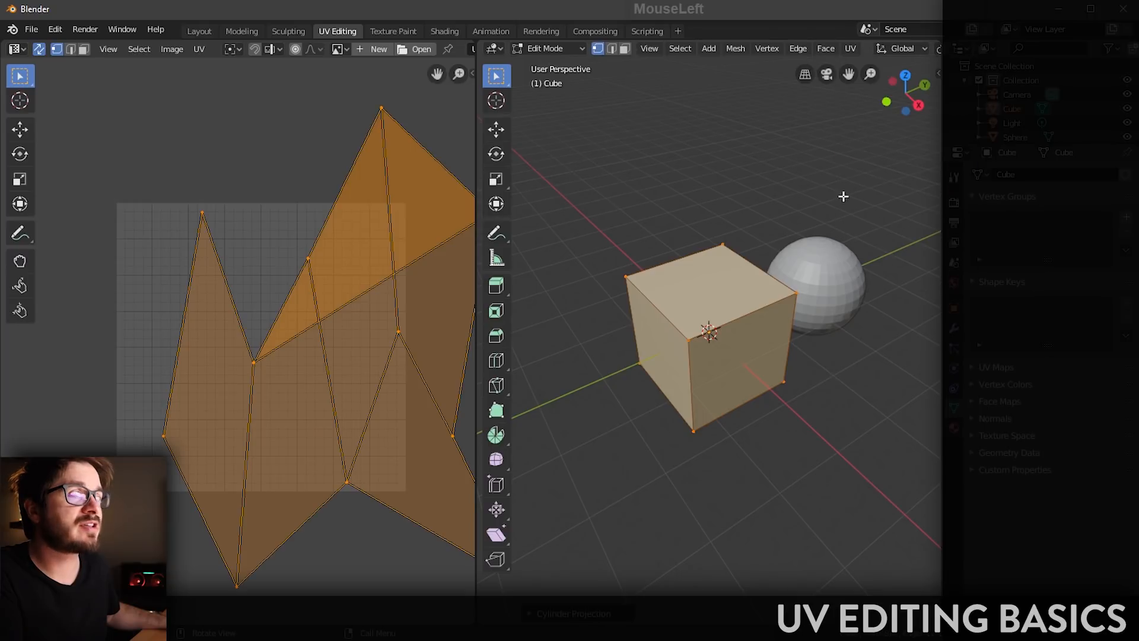
pyautogui.click(852, 50)
pyautogui.click(895, 179)
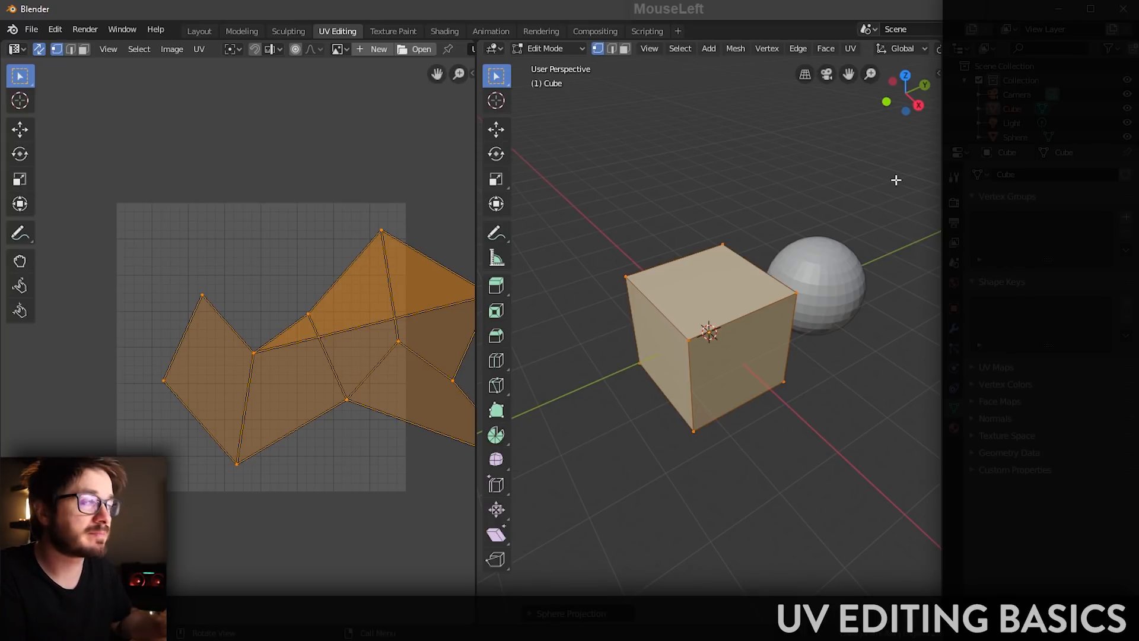
# Step: Try Smart UV Project with its default settings and Project From View on the cube
pyautogui.press('u')
pyautogui.click(863, 102)
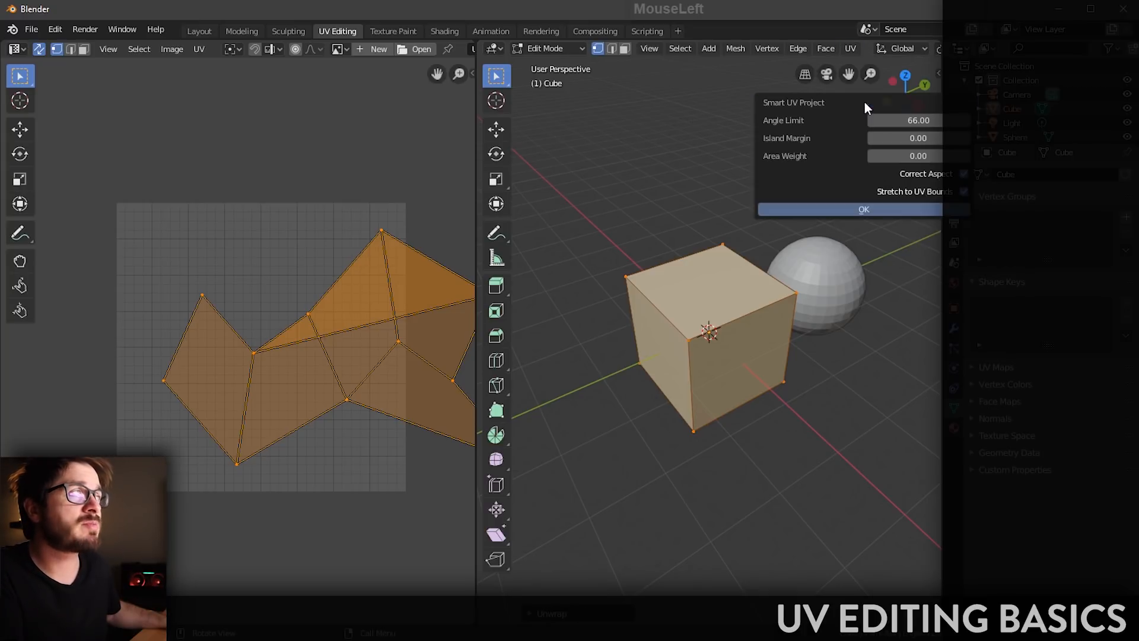
pyautogui.click(890, 210)
pyautogui.press('u')
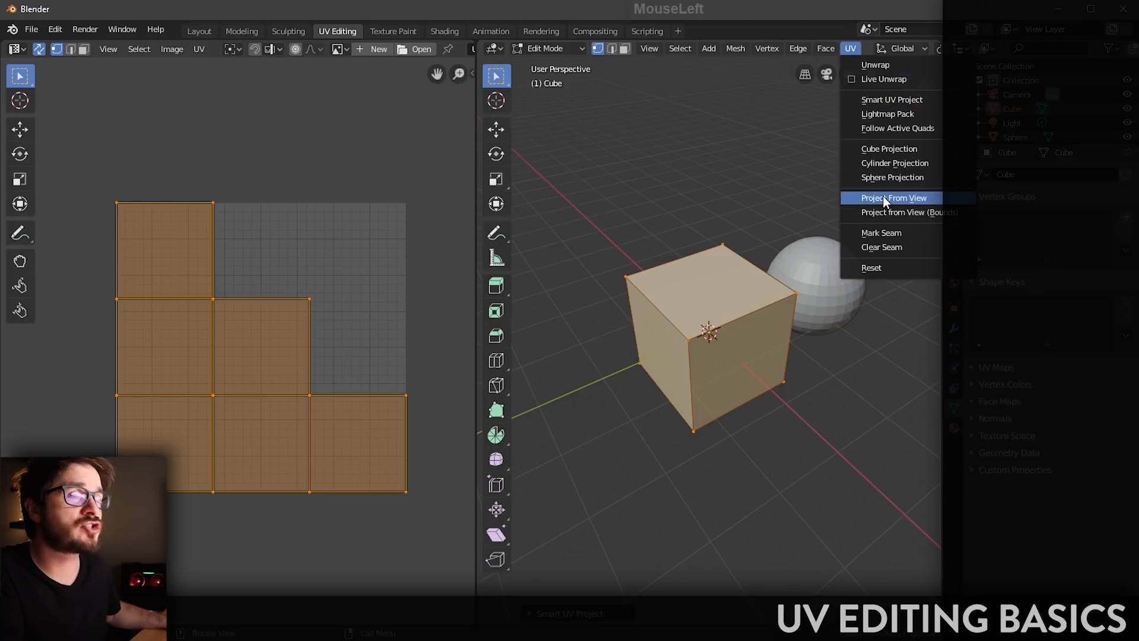
pyautogui.click(882, 194)
# Step: Unwrap the cube with Cube Projection and pack its overlapping UV islands
pyautogui.click(850, 48)
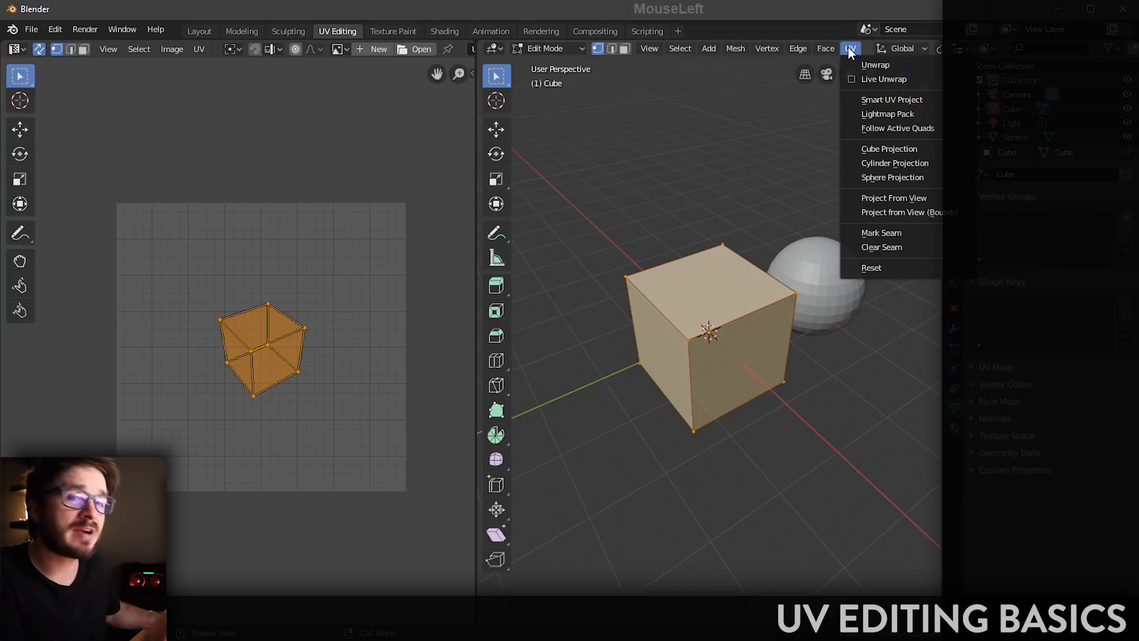
pyautogui.click(878, 148)
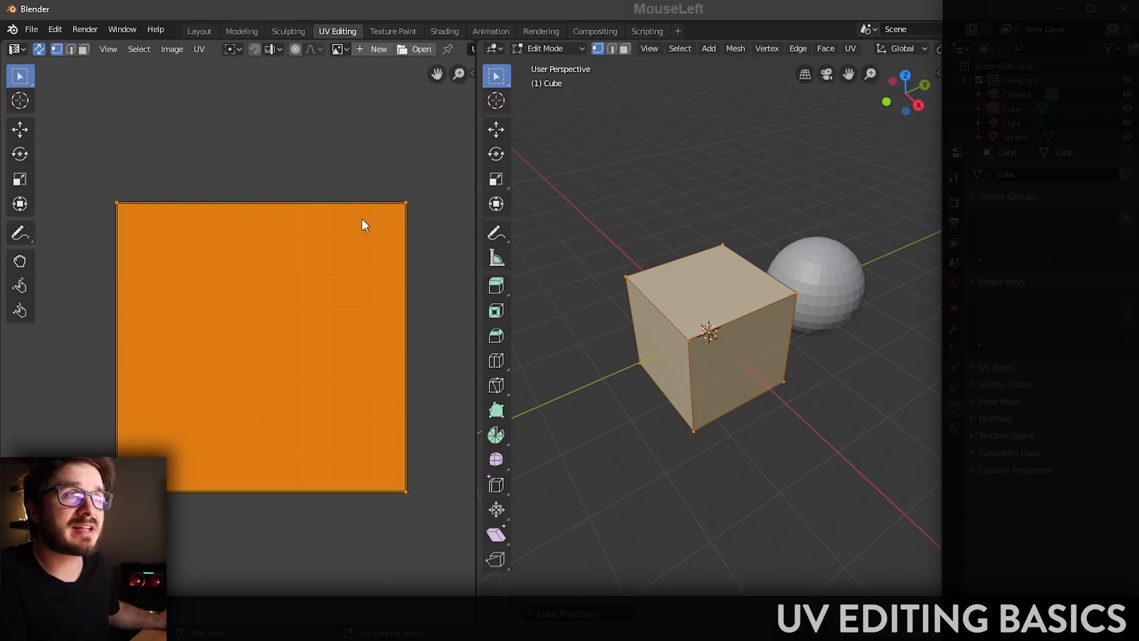
pyautogui.click(200, 49)
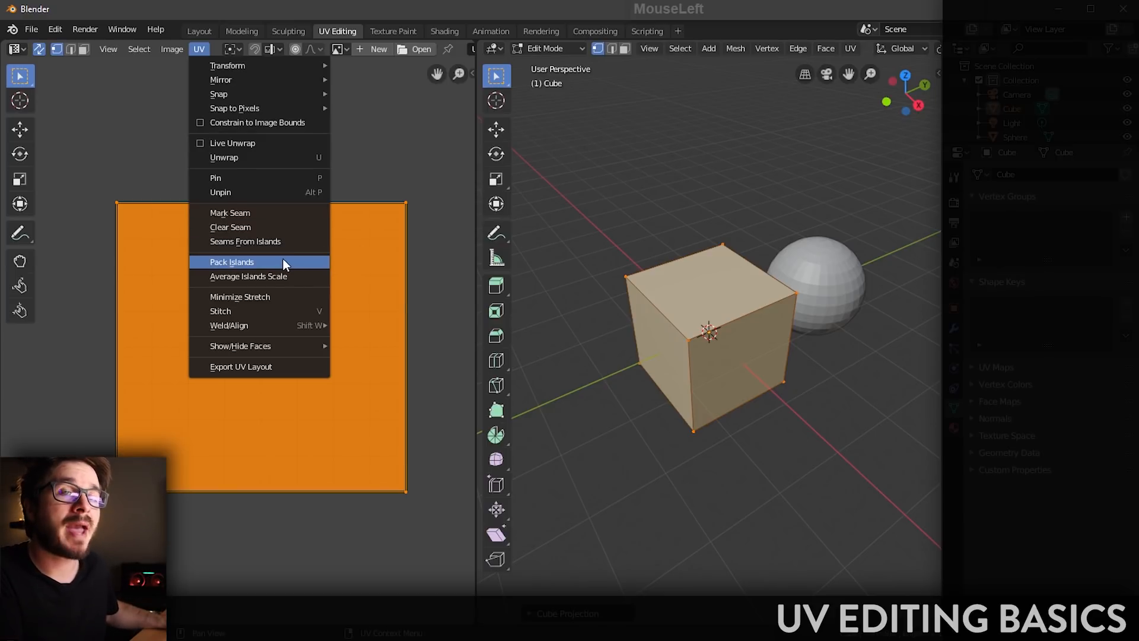
pyautogui.click(283, 259)
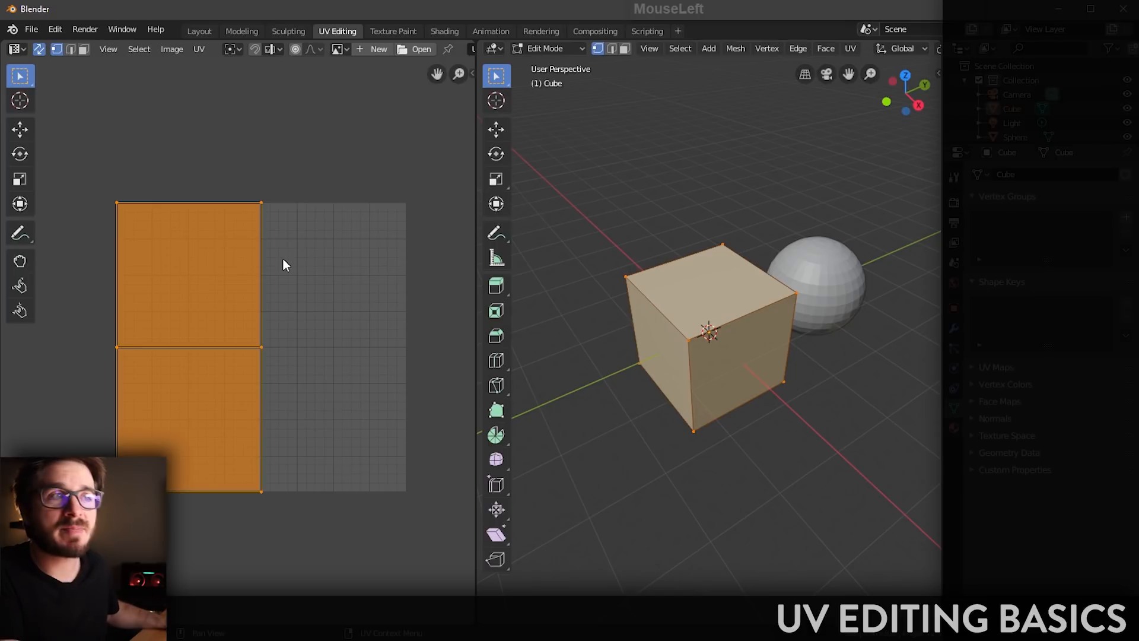
pyautogui.moveTo(652, 347); pyautogui.dragTo(630, 345, button='middle')
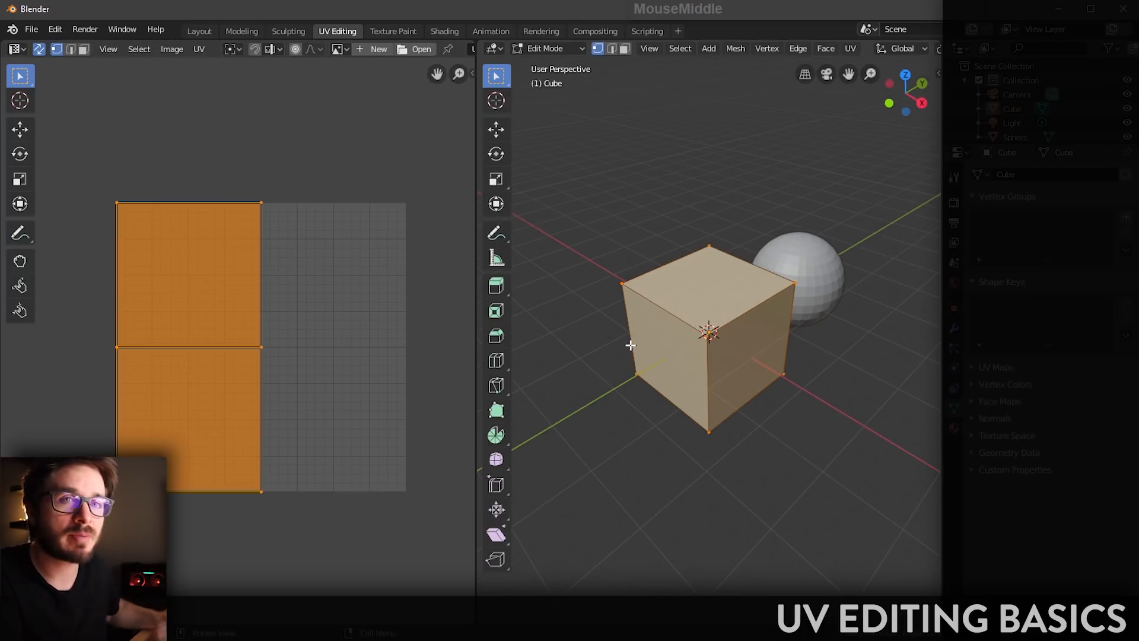
pyautogui.click(197, 50)
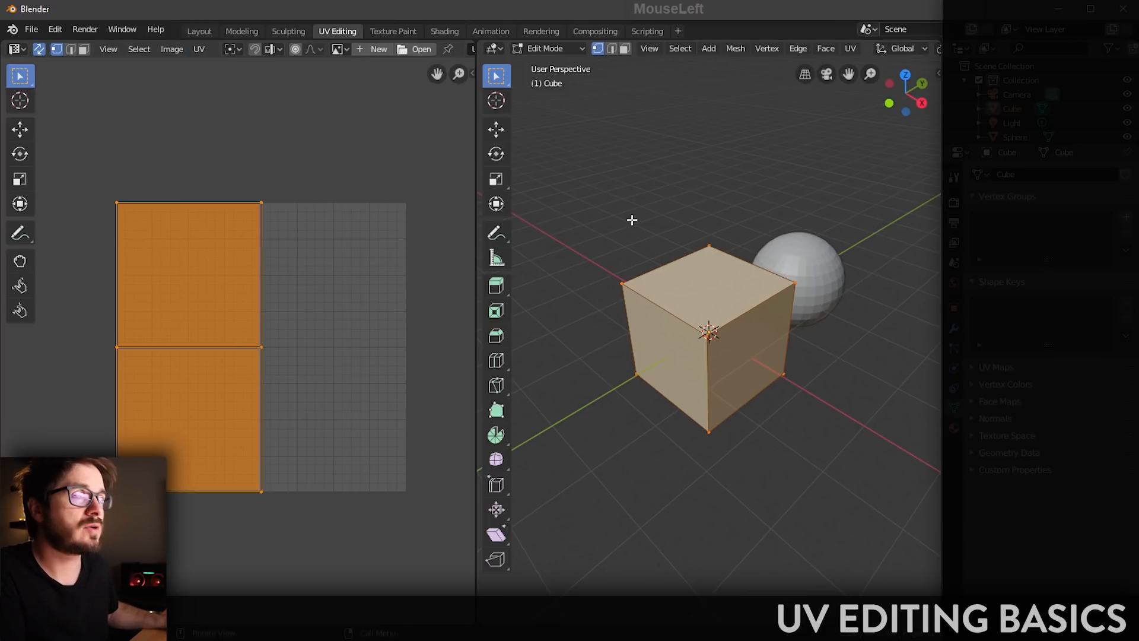
# Step: Switch from the cube to editing the sphere and select all of its vertices
pyautogui.press('Tab')
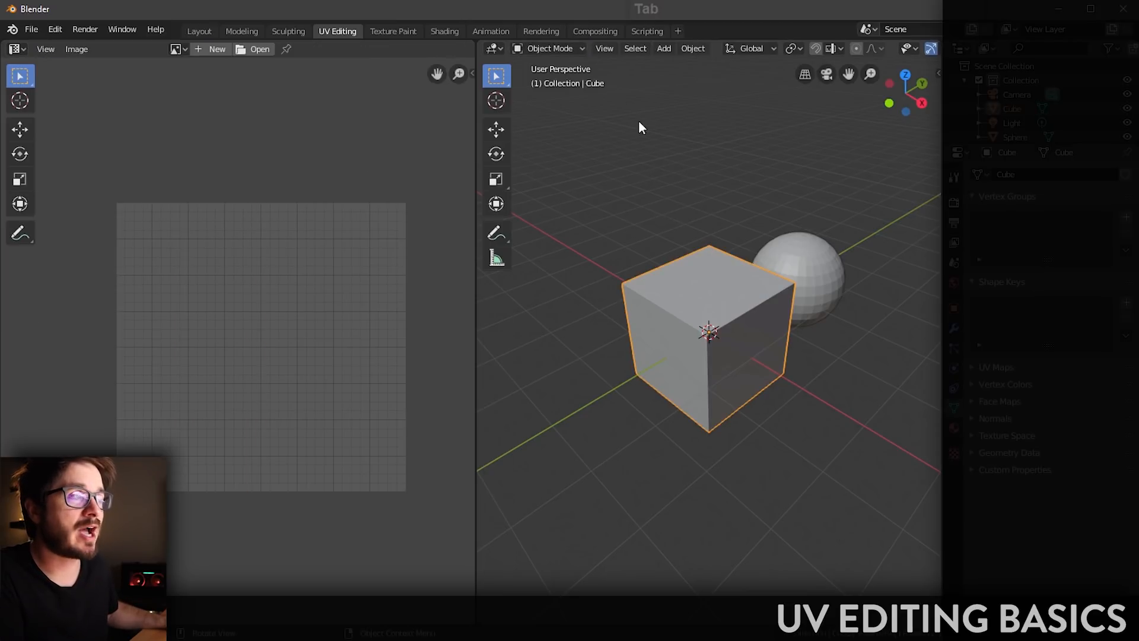
pyautogui.click(804, 238)
pyautogui.press('Tab')
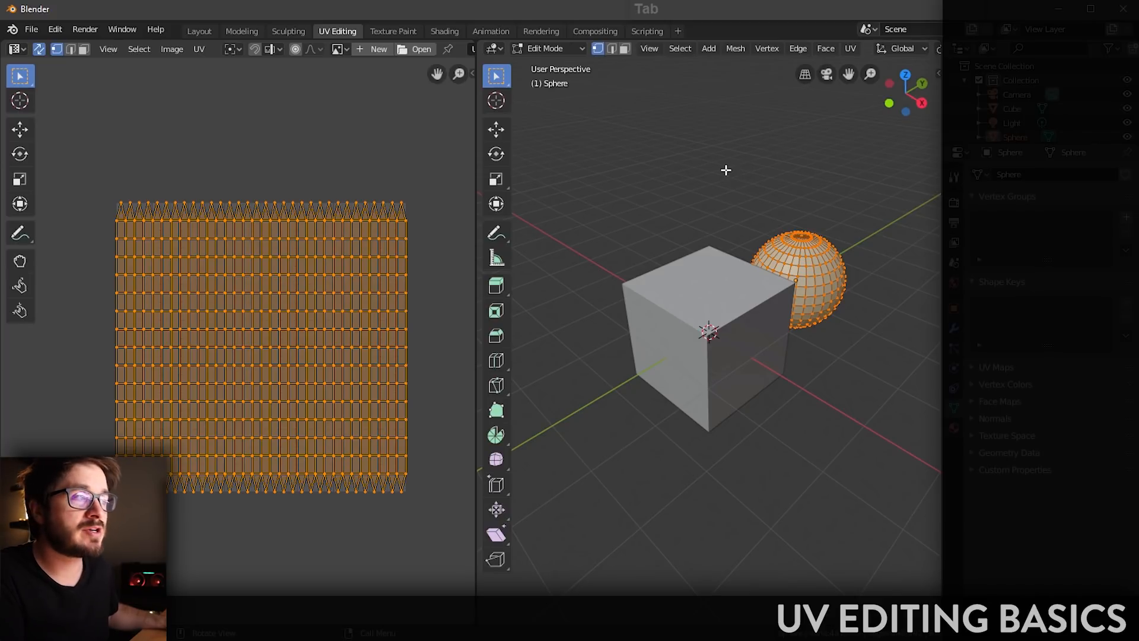
pyautogui.press('a')
pyautogui.press('a')
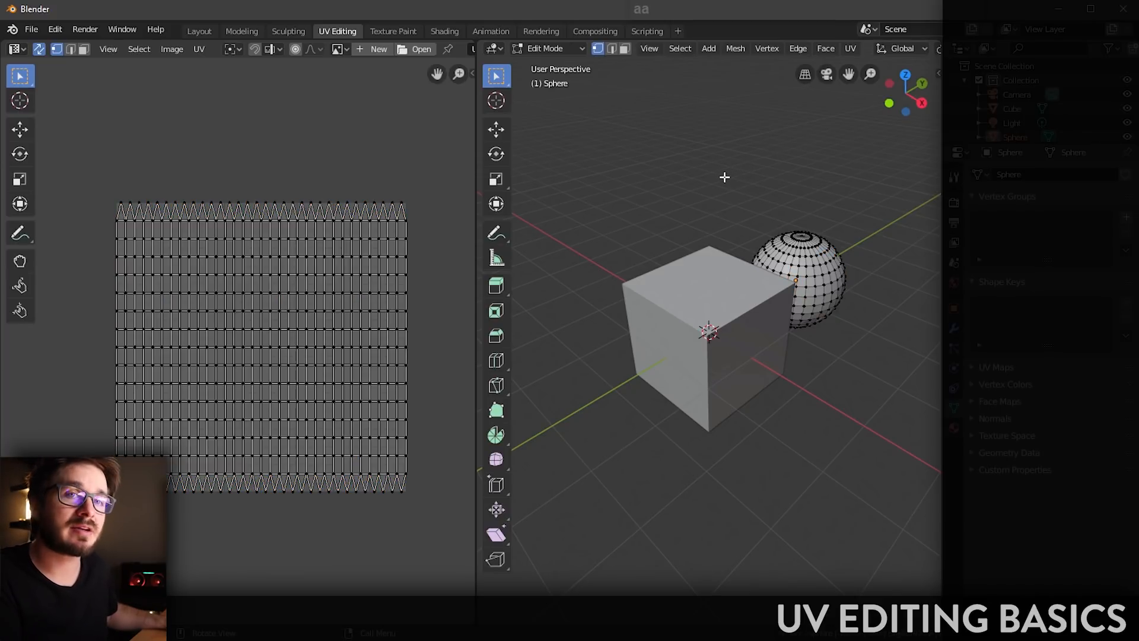
pyautogui.press('a')
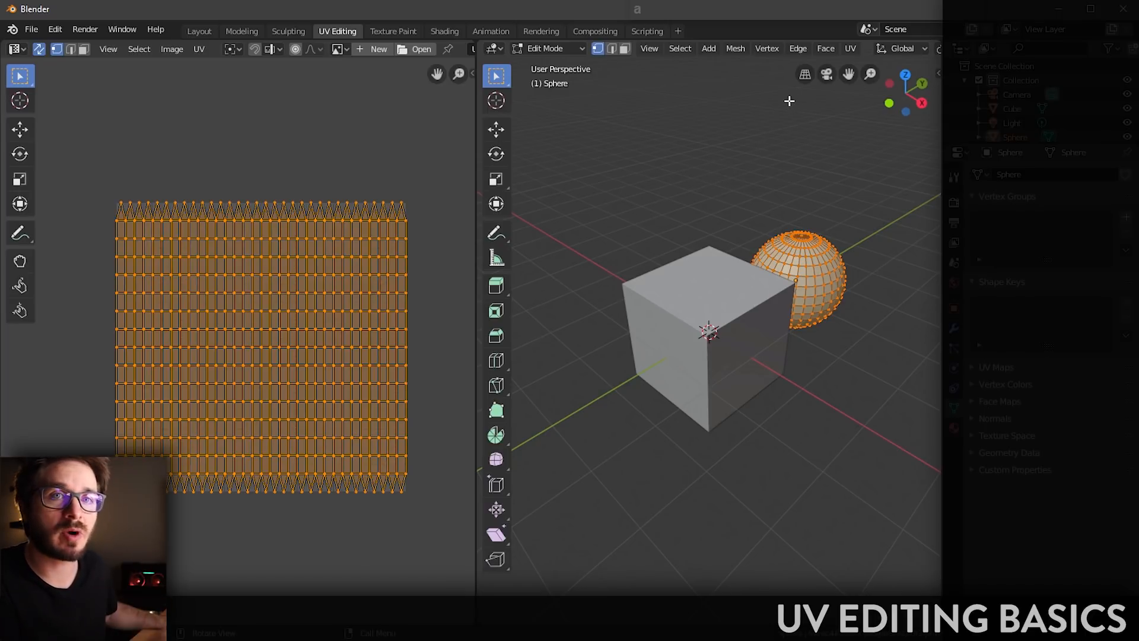
# Step: Try the Cube, Cylinder and Sphere Projection methods on the sphere to compare their UV layouts
pyautogui.click(850, 49)
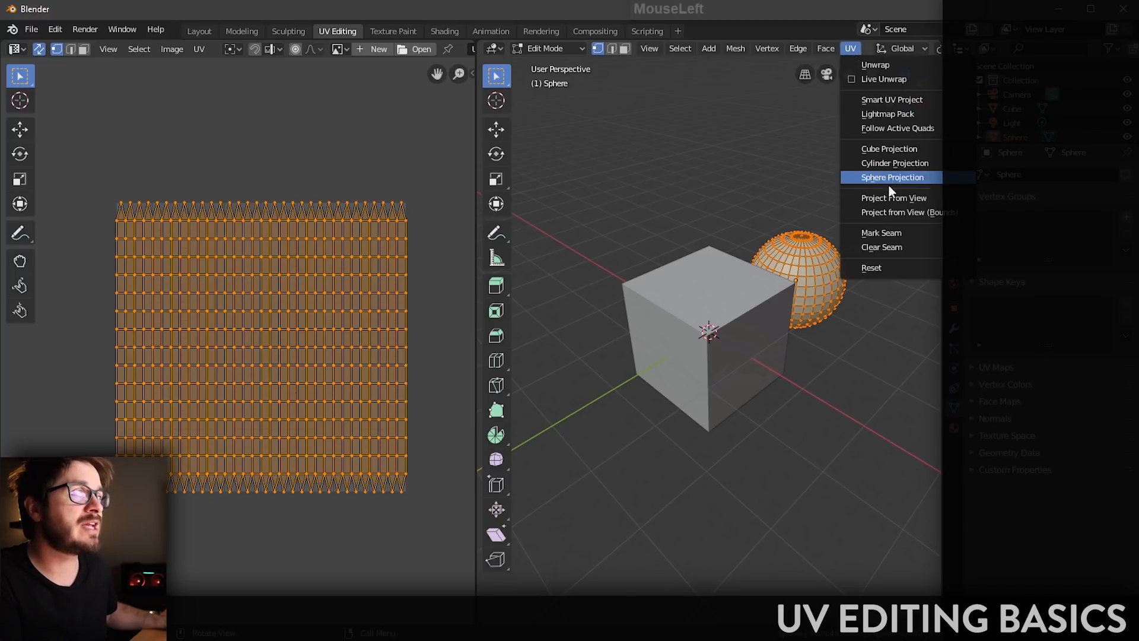
pyautogui.click(900, 150)
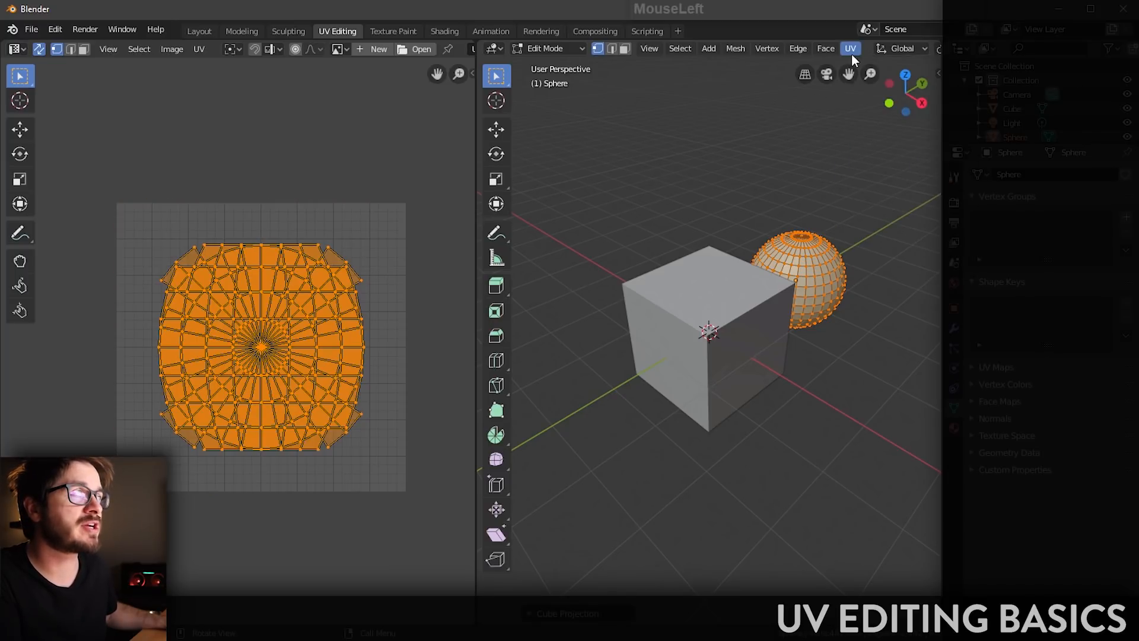
pyautogui.click(851, 50)
pyautogui.click(889, 162)
pyautogui.click(850, 49)
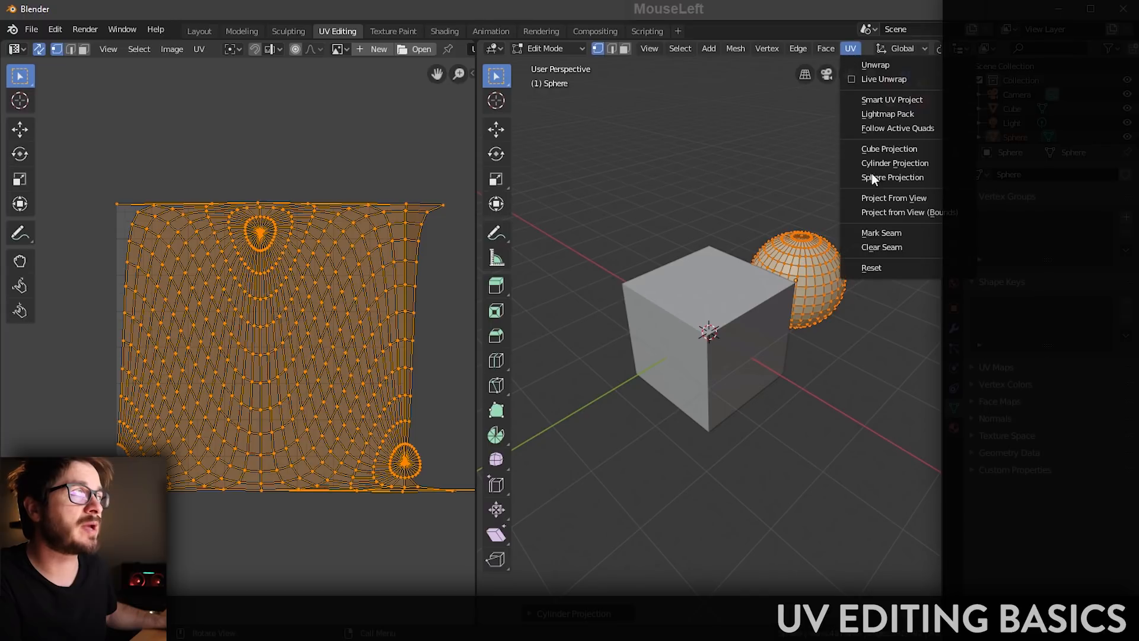
pyautogui.click(872, 177)
# Step: Unwrap the sphere using Smart UV Project with its default settings
pyautogui.click(856, 49)
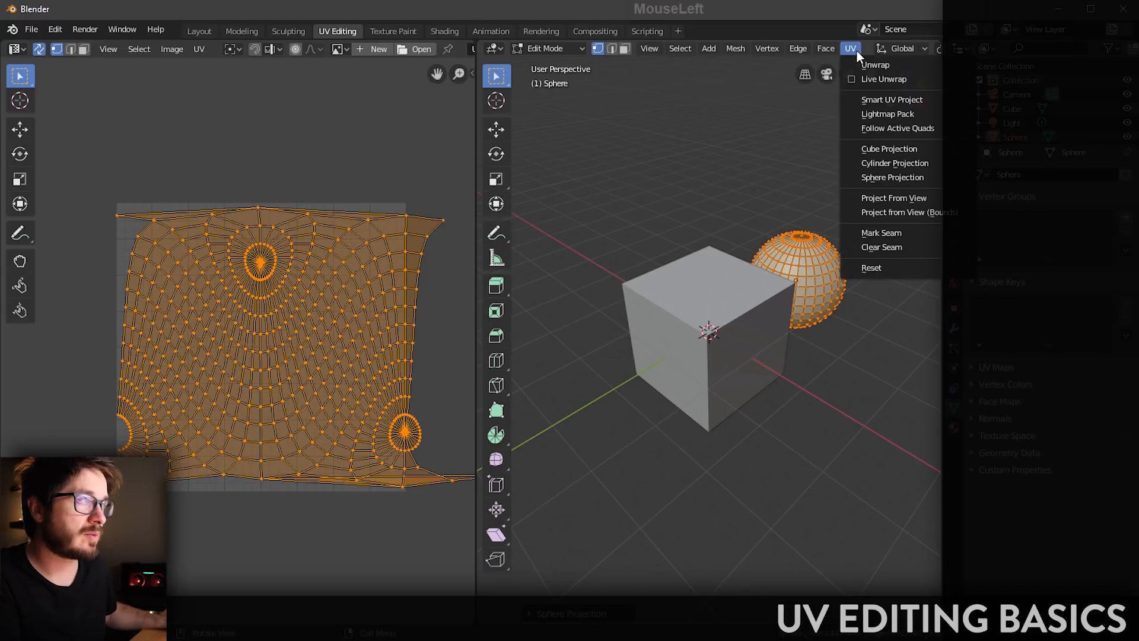
pyautogui.click(892, 102)
pyautogui.click(889, 208)
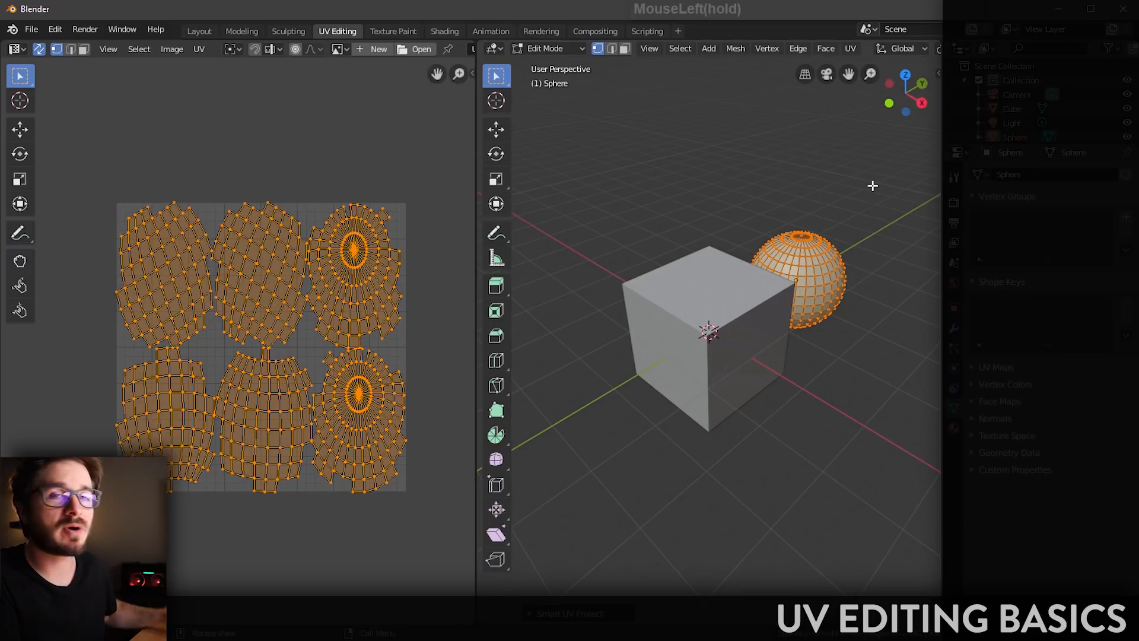
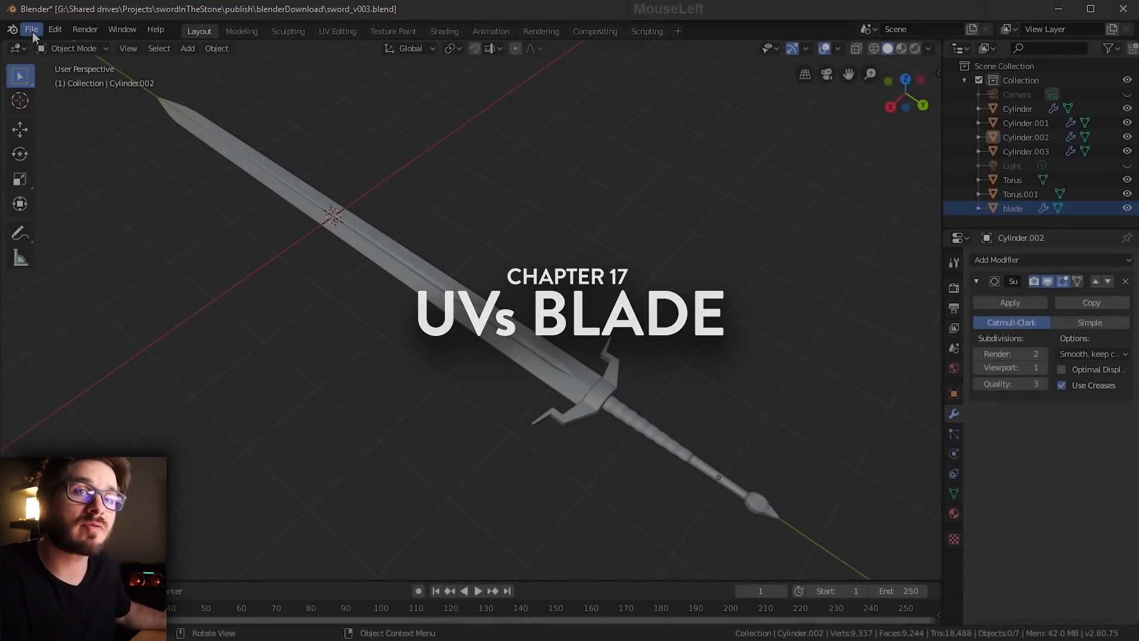
# Step: Save the current sword file, and save it again as the new version sword_v004.blend
pyautogui.click(32, 30)
pyautogui.click(53, 123)
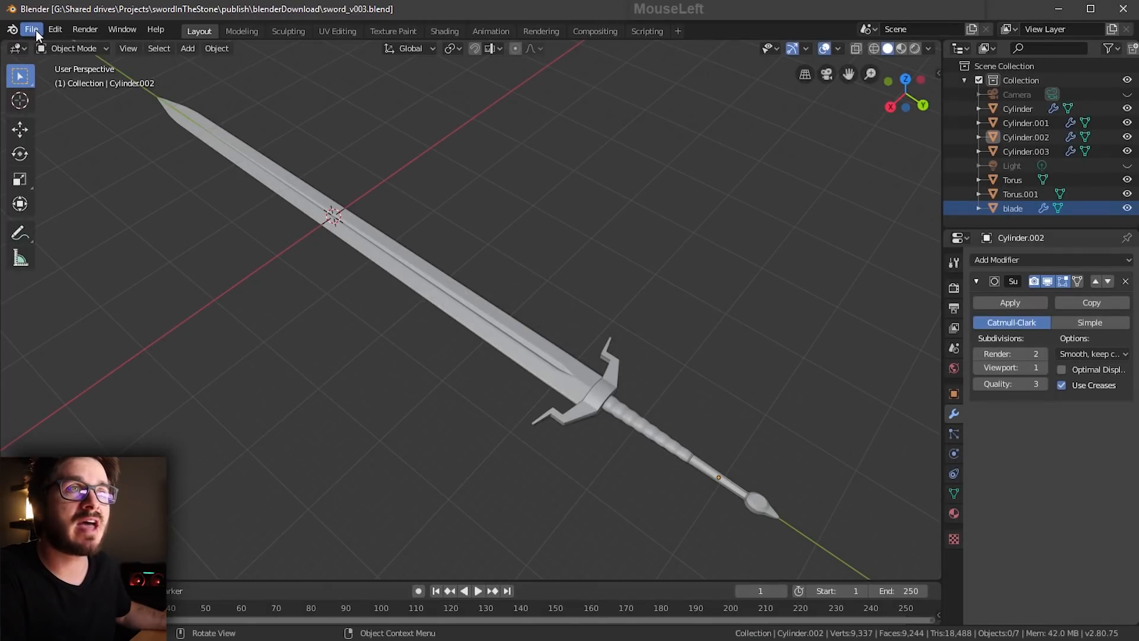
pyautogui.click(34, 30)
pyautogui.click(71, 137)
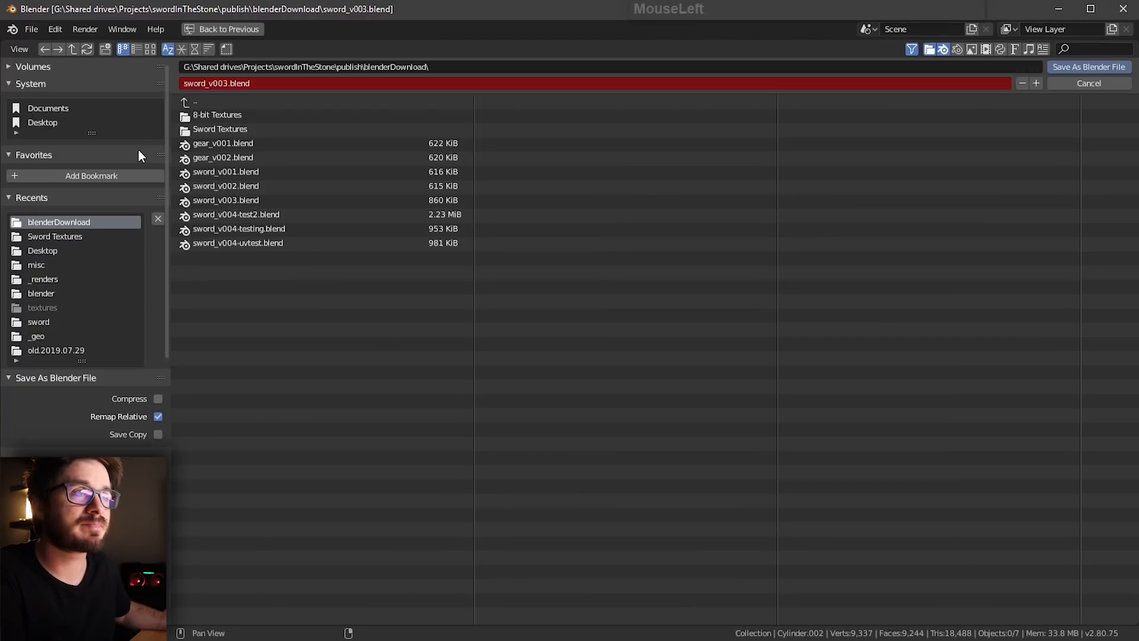
pyautogui.click(232, 84)
pyautogui.hotkey('shift', 'Left')
pyautogui.write('4')
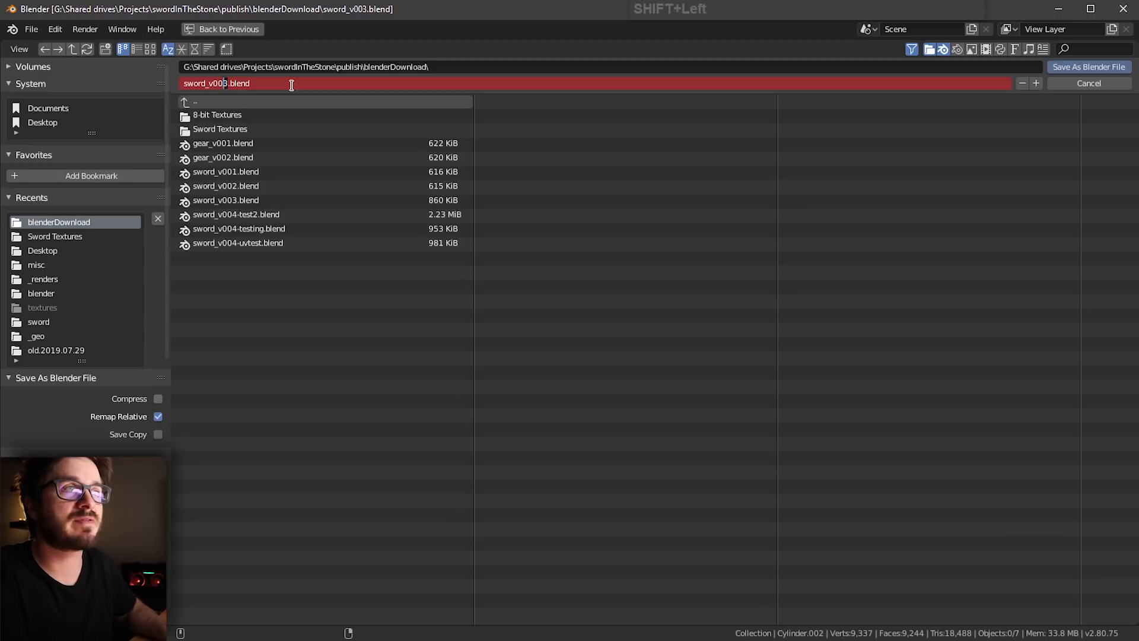
pyautogui.press('Return')
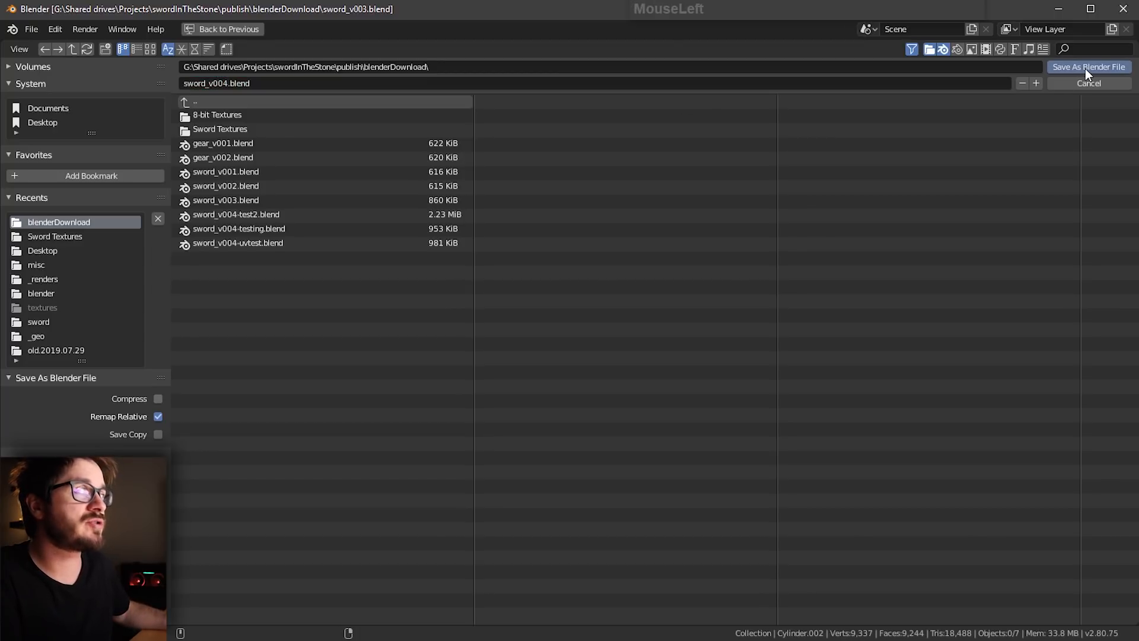
pyautogui.click(1084, 69)
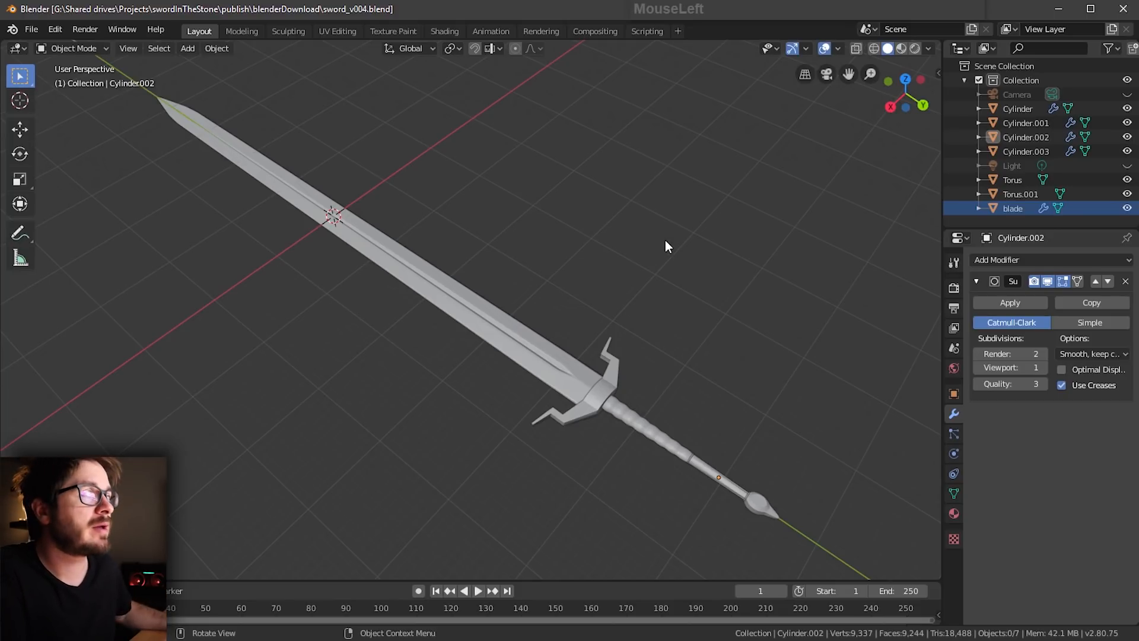
# Step: Rename the sword's crossguard object as gaurd
pyautogui.click(495, 327)
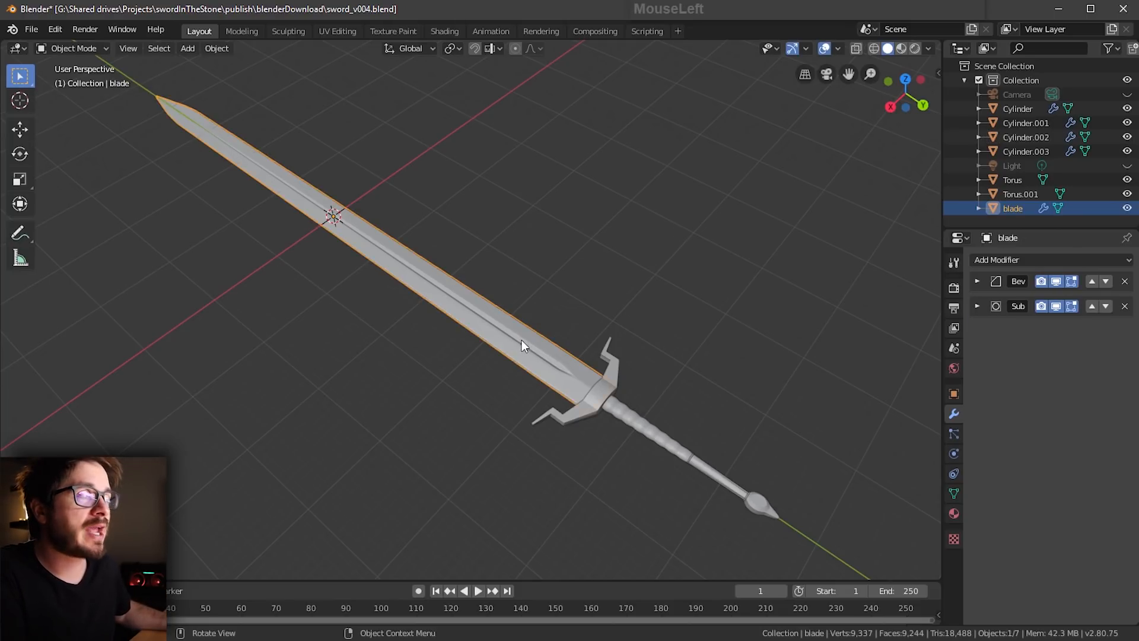
pyautogui.click(599, 400)
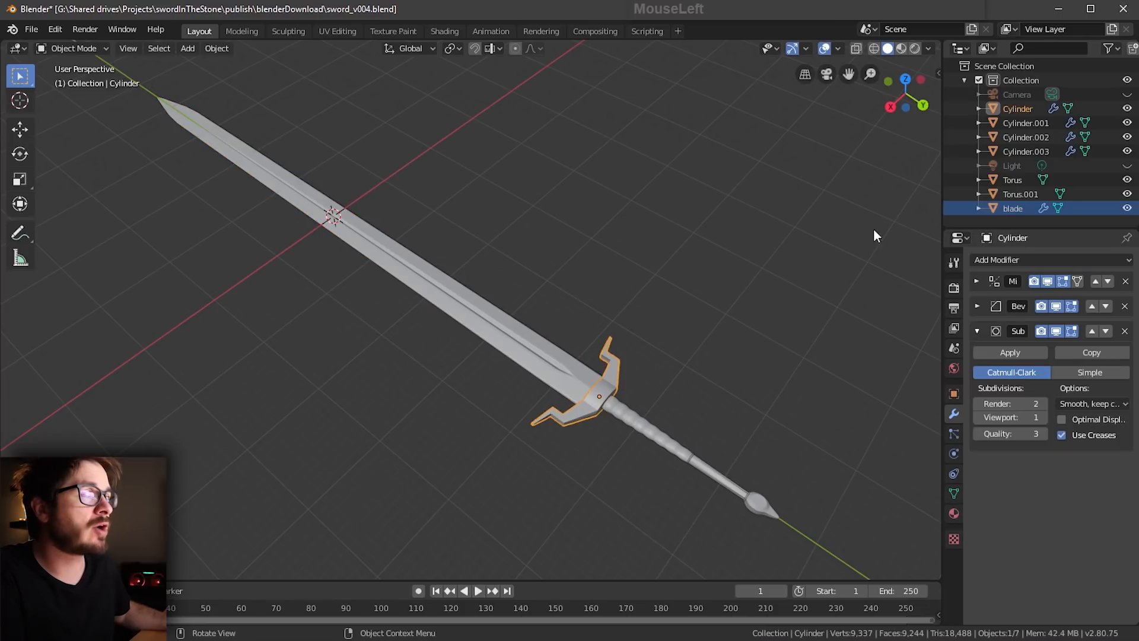
pyautogui.doubleClick(1018, 113)
pyautogui.write('g')
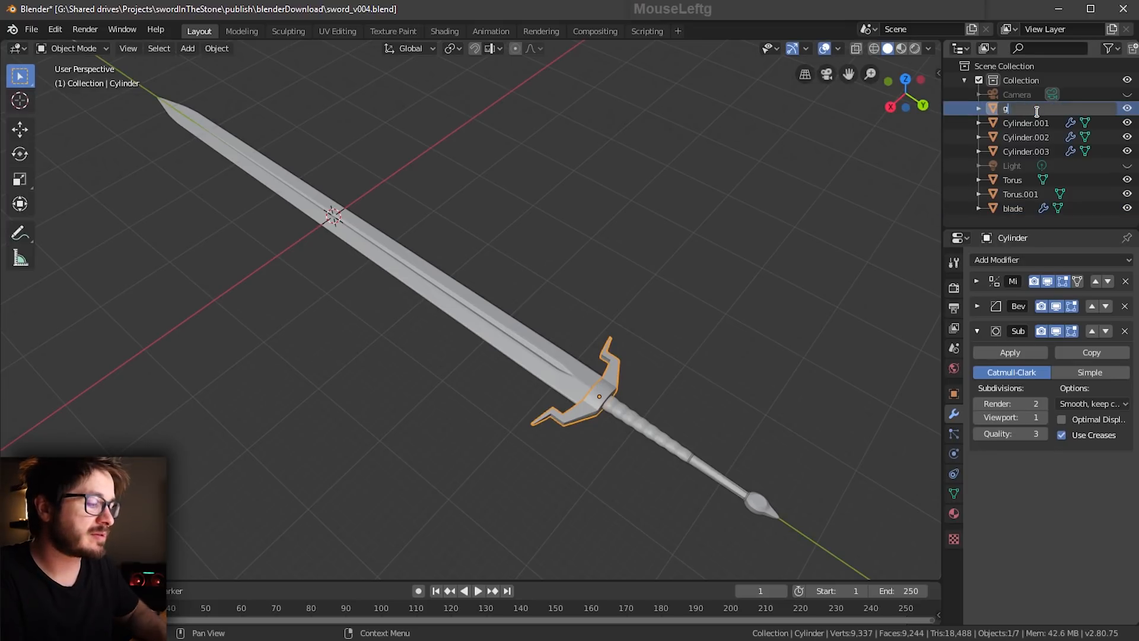
pyautogui.write('aurd')
pyautogui.press('Return')
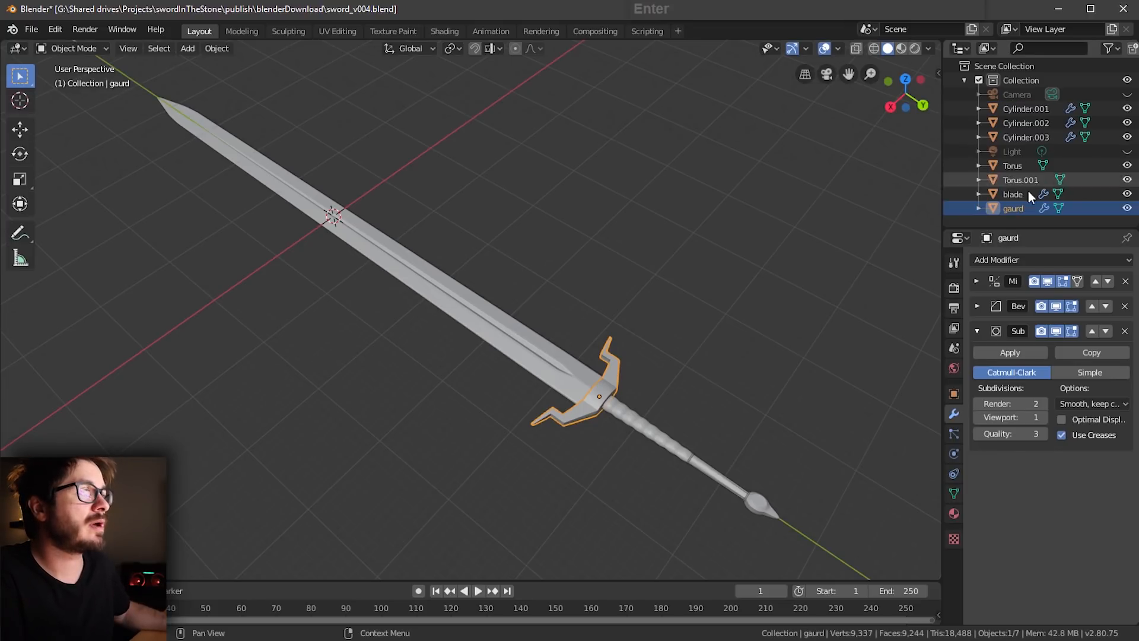
# Step: Rename the ribbed grip object behind the crossguard as handle
pyautogui.click(630, 417)
pyautogui.doubleClick(1015, 108)
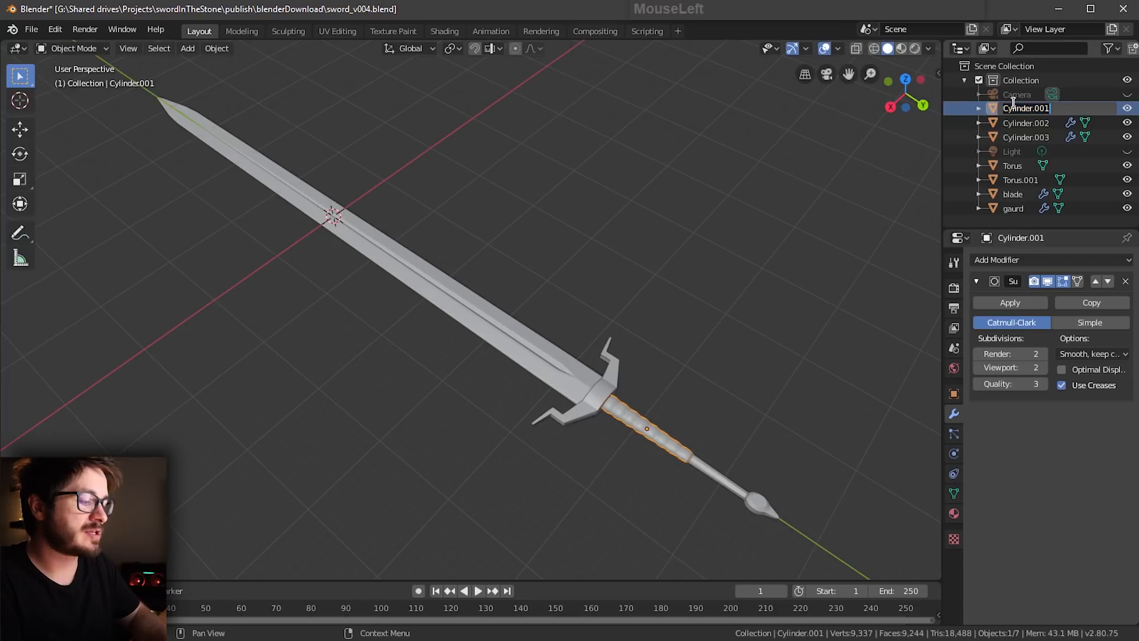
pyautogui.write('handle')
pyautogui.press('Return')
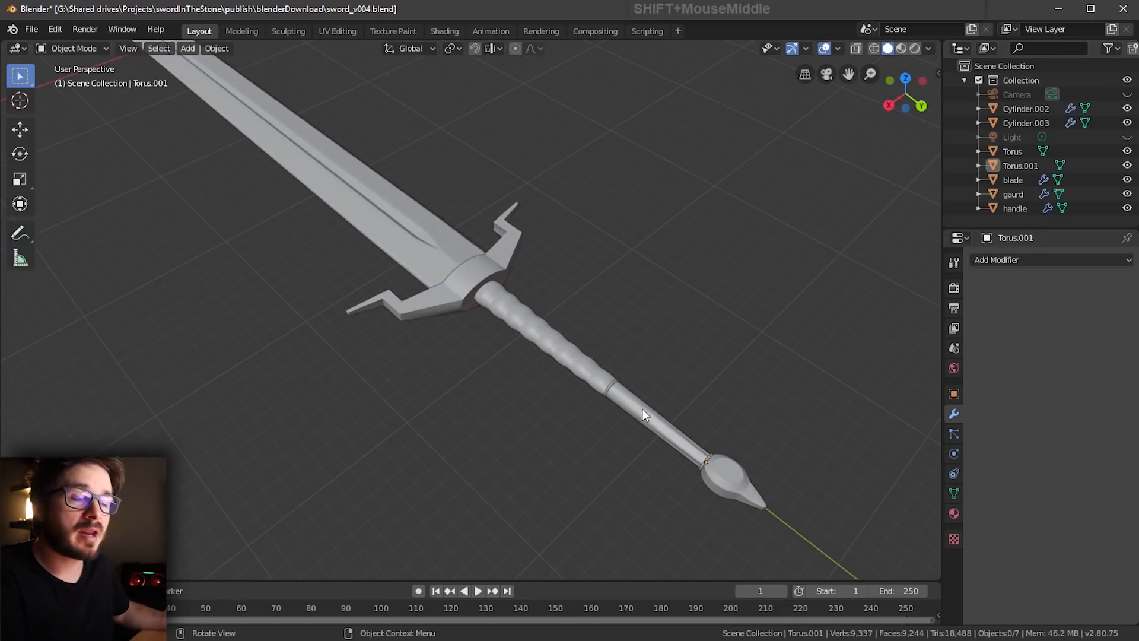
# Step: Create a new collection under the scene collection and name it pommel
pyautogui.keyDown('shift'); pyautogui.moveTo(721, 445); pyautogui.dragTo(653, 389, button='middle'); pyautogui.keyUp('shift')
pyautogui.scroll(4, 737, 433)
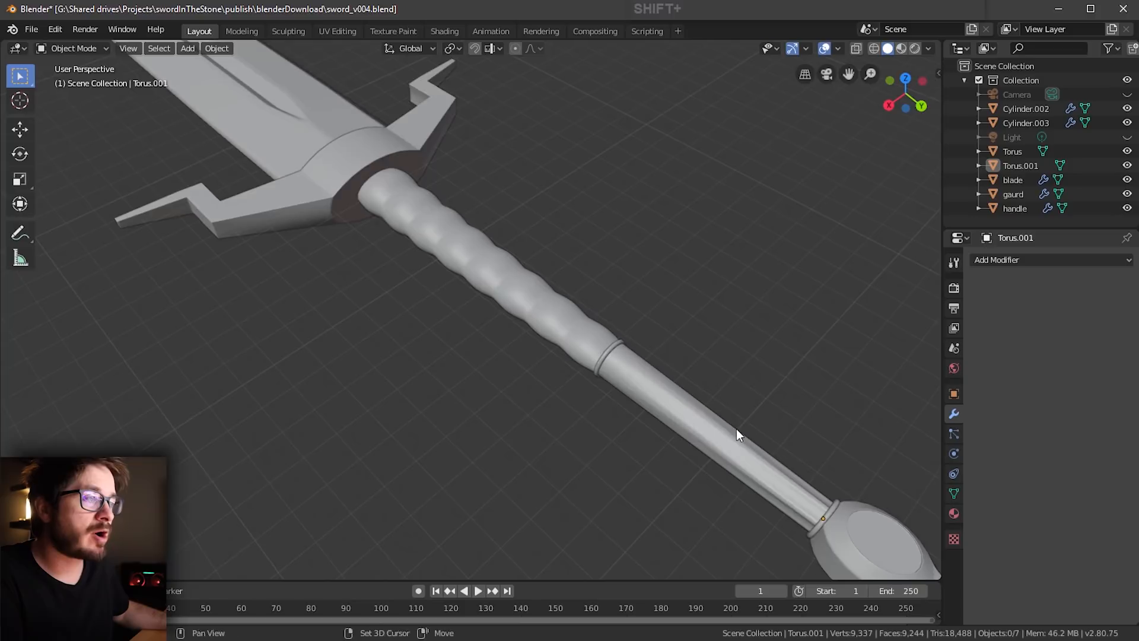
pyautogui.scroll(-1, 738, 433)
pyautogui.keyDown('shift'); pyautogui.moveTo(795, 475); pyautogui.dragTo(664, 396, button='middle'); pyautogui.keyUp('shift')
pyautogui.keyDown('shift'); pyautogui.moveTo(507, 309); pyautogui.dragTo(561, 326, button='middle'); pyautogui.keyUp('shift')
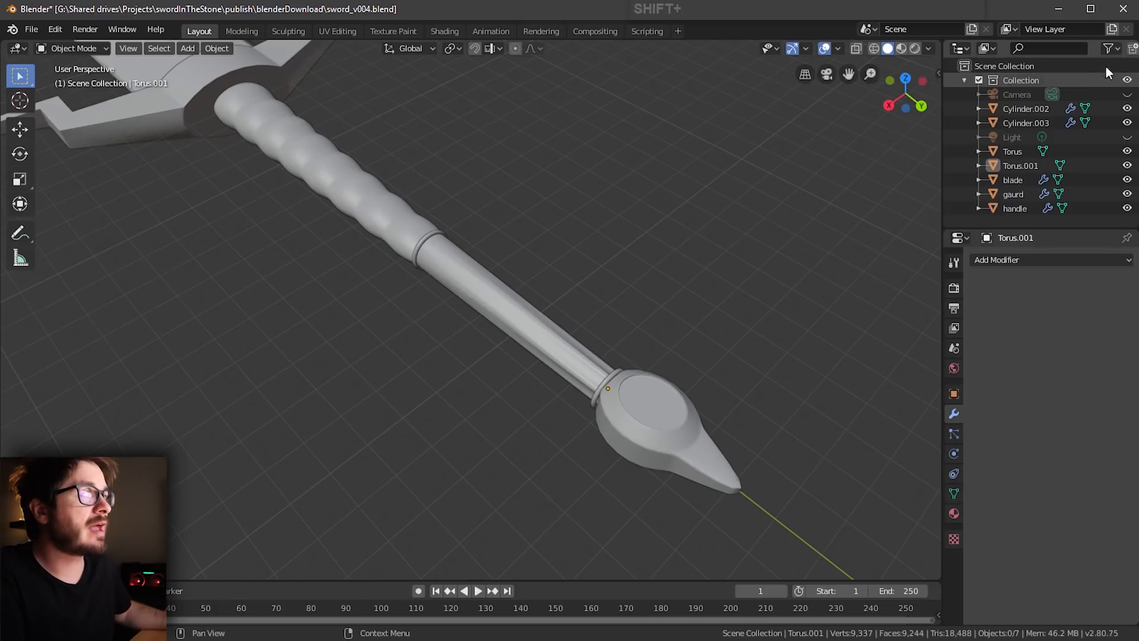
pyautogui.click(1133, 55)
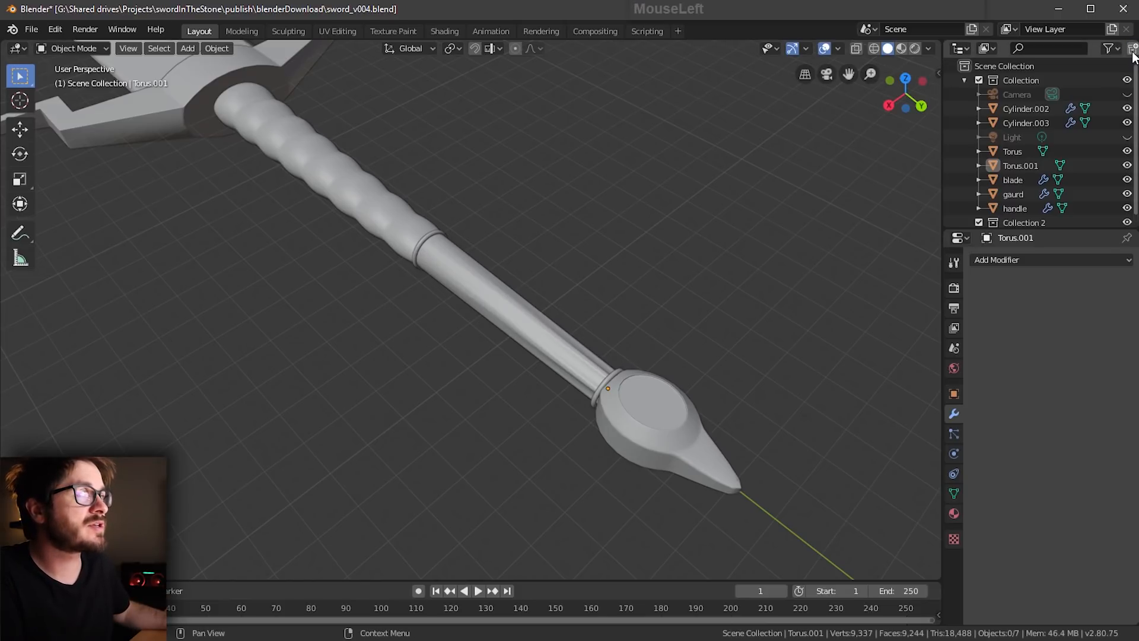
pyautogui.scroll(-1, 1038, 222)
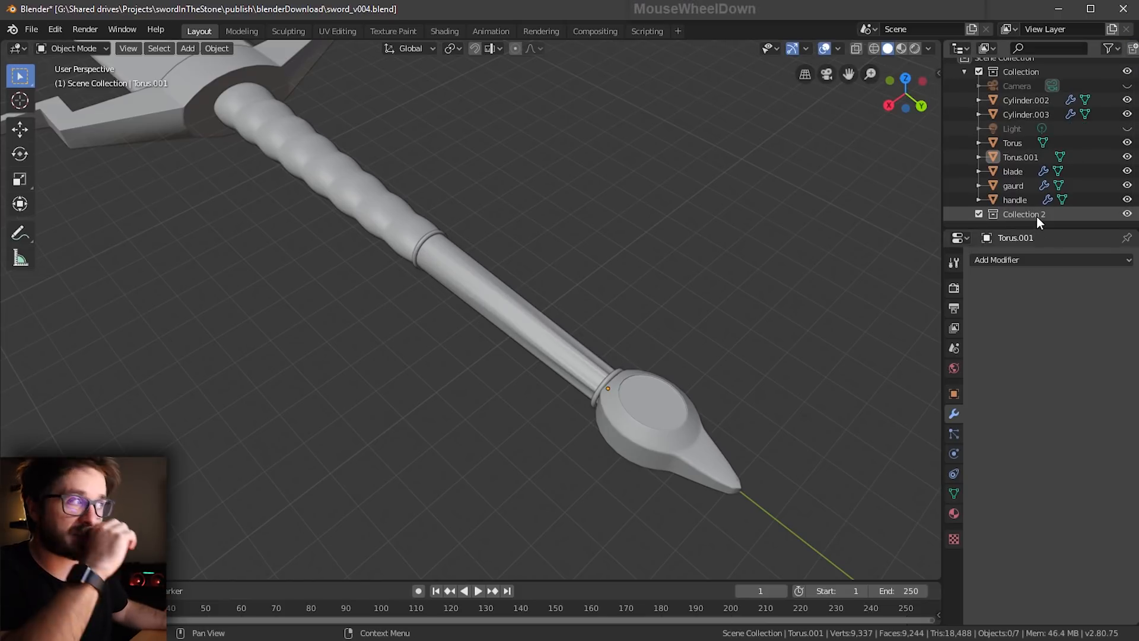
pyautogui.doubleClick(1035, 215)
pyautogui.write('p')
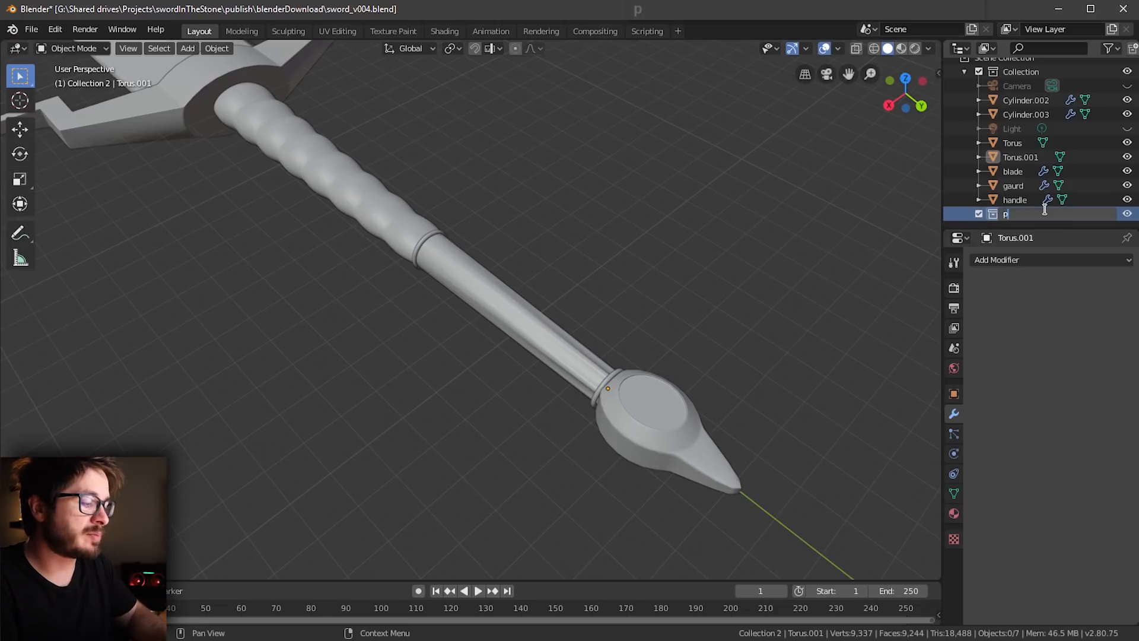
pyautogui.write('ommel')
pyautogui.press('Return')
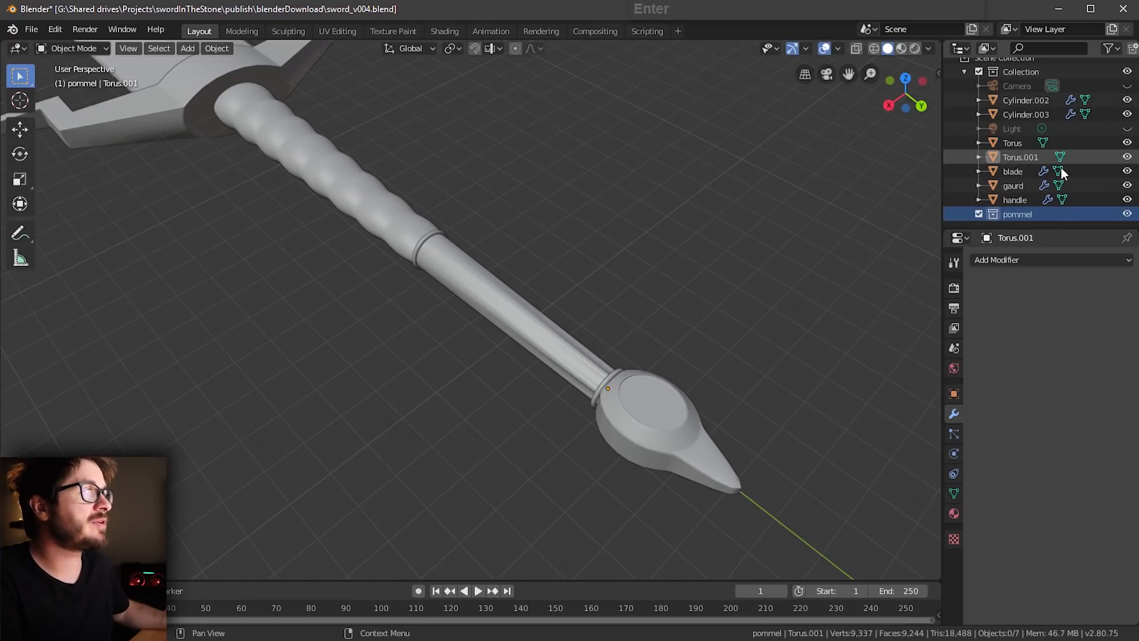
# Step: Move Torus, Torus.001, Cylinder.002 and Cylinder.003 into the pommel collection and save the file
pyautogui.click(1020, 158)
pyautogui.keyDown('ctrl'); pyautogui.click(1014, 142); pyautogui.keyUp('ctrl')
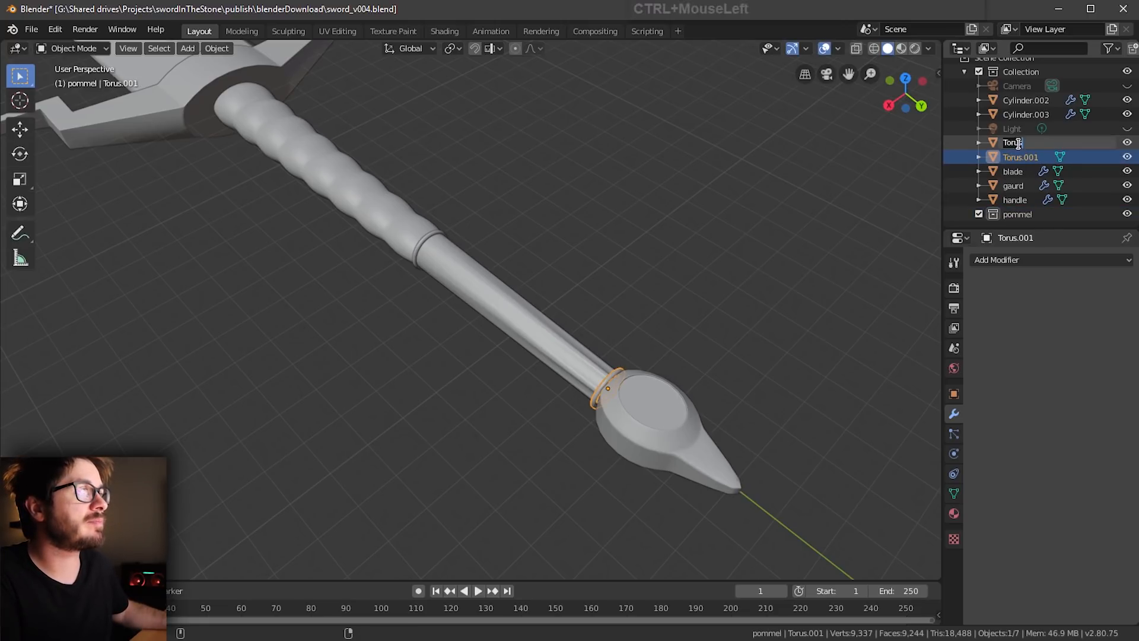
pyautogui.press('Escape')
pyautogui.keyDown('shift'); pyautogui.click(1012, 142); pyautogui.keyUp('shift')
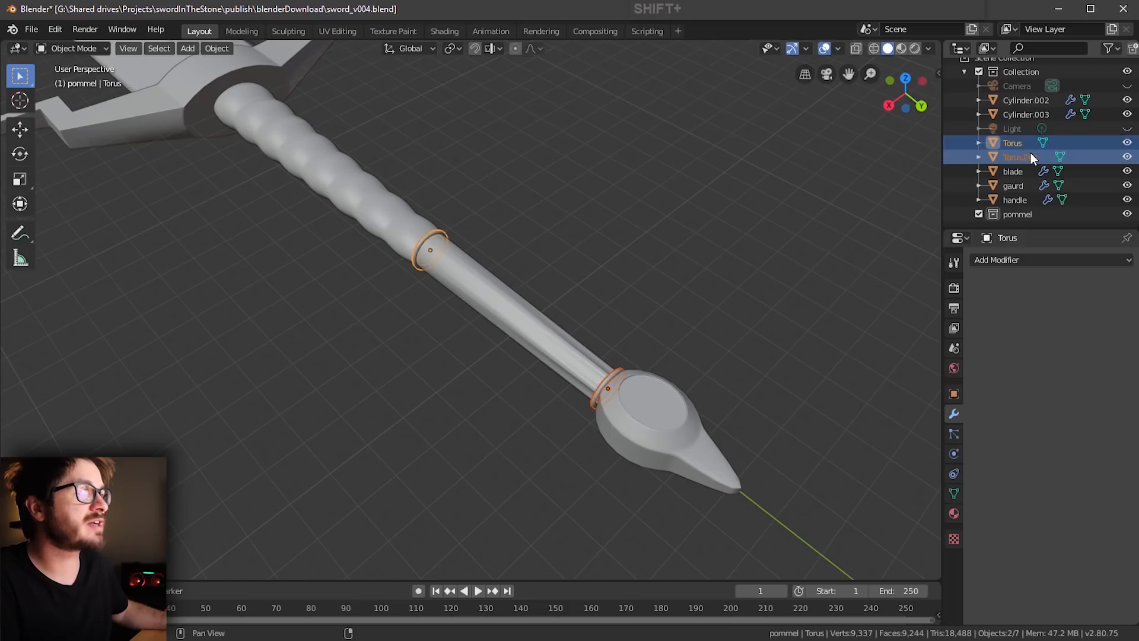
pyautogui.keyDown('shift'); pyautogui.click(1028, 114); pyautogui.keyUp('shift')
pyautogui.keyDown('shift'); pyautogui.click(1030, 101); pyautogui.keyUp('shift')
pyautogui.moveTo(1022, 113); pyautogui.dragTo(1021, 219)
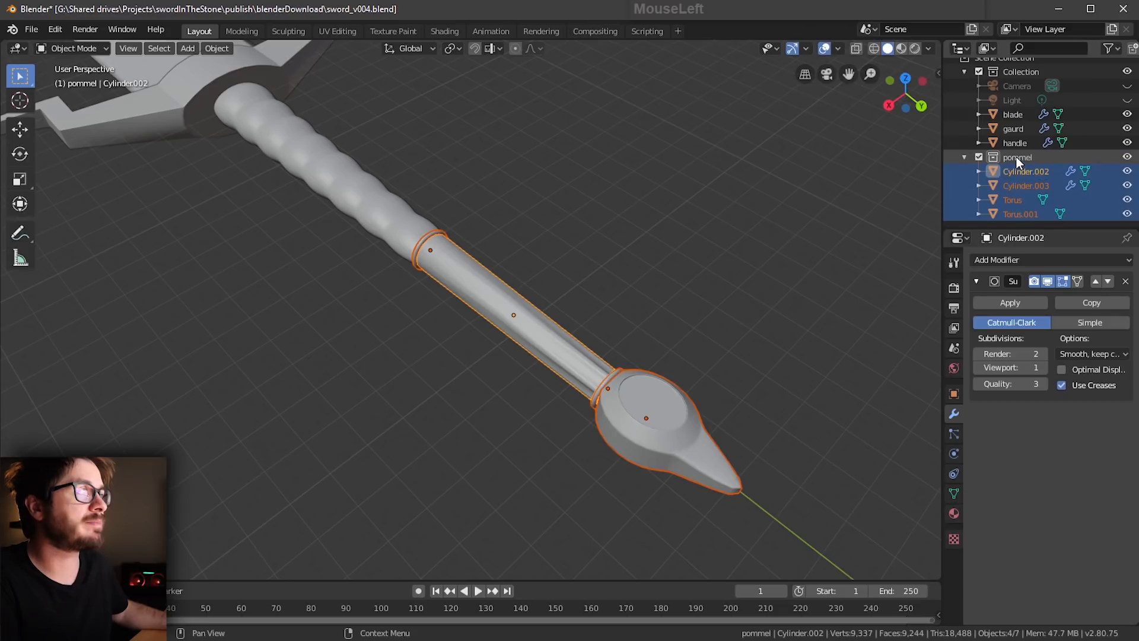
pyautogui.doubleClick(1037, 171)
pyautogui.press('Escape')
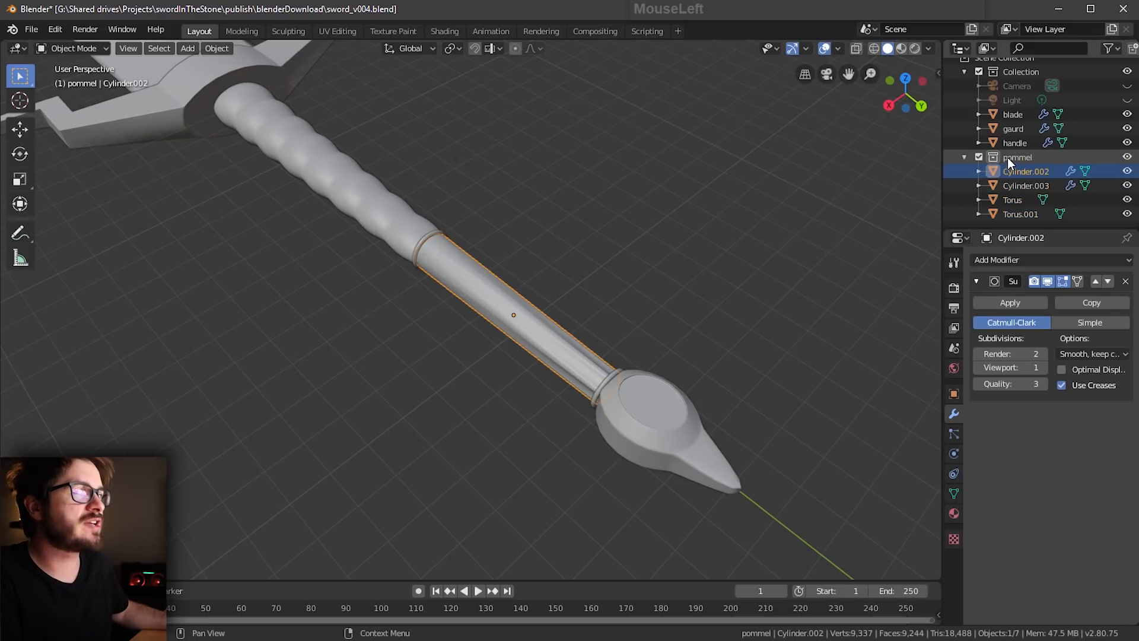
pyautogui.hotkey('ctrl', 's')
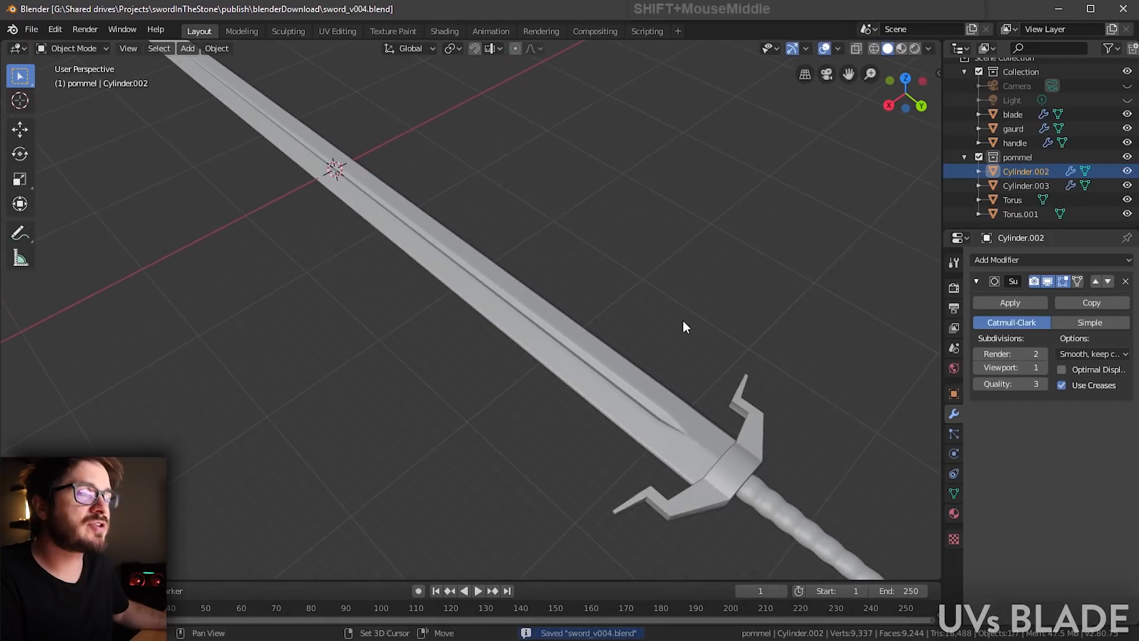
# Step: Select the blade and display the viewport in wireframe, close up on the end of the groove near the crossguard
pyautogui.moveTo(682, 320); pyautogui.dragTo(675, 276, button='middle')
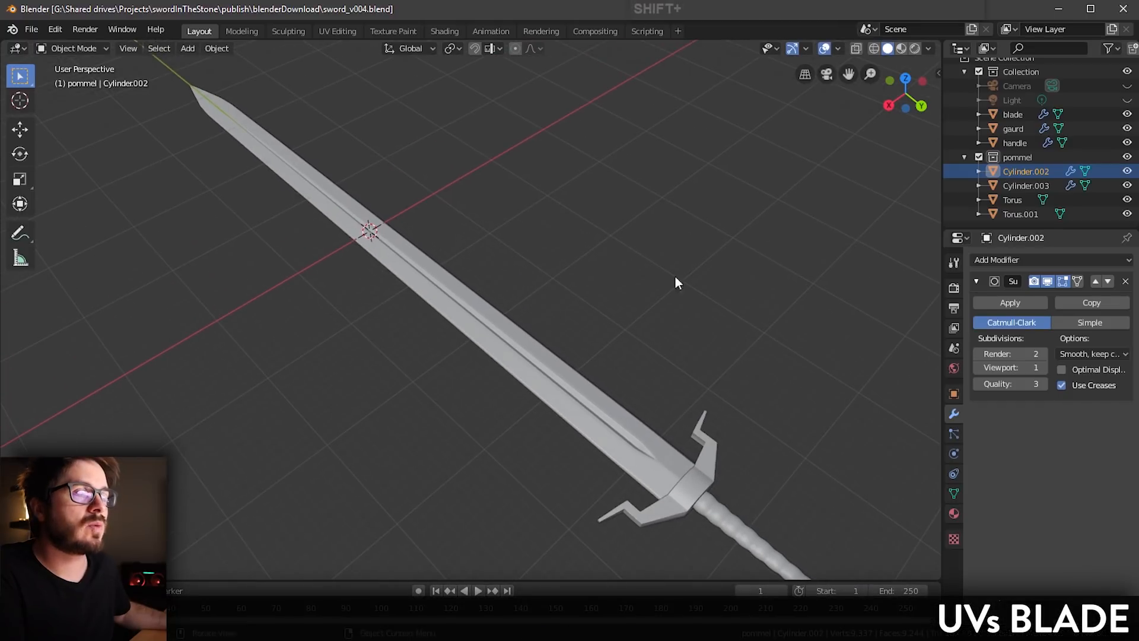
pyautogui.click(621, 384)
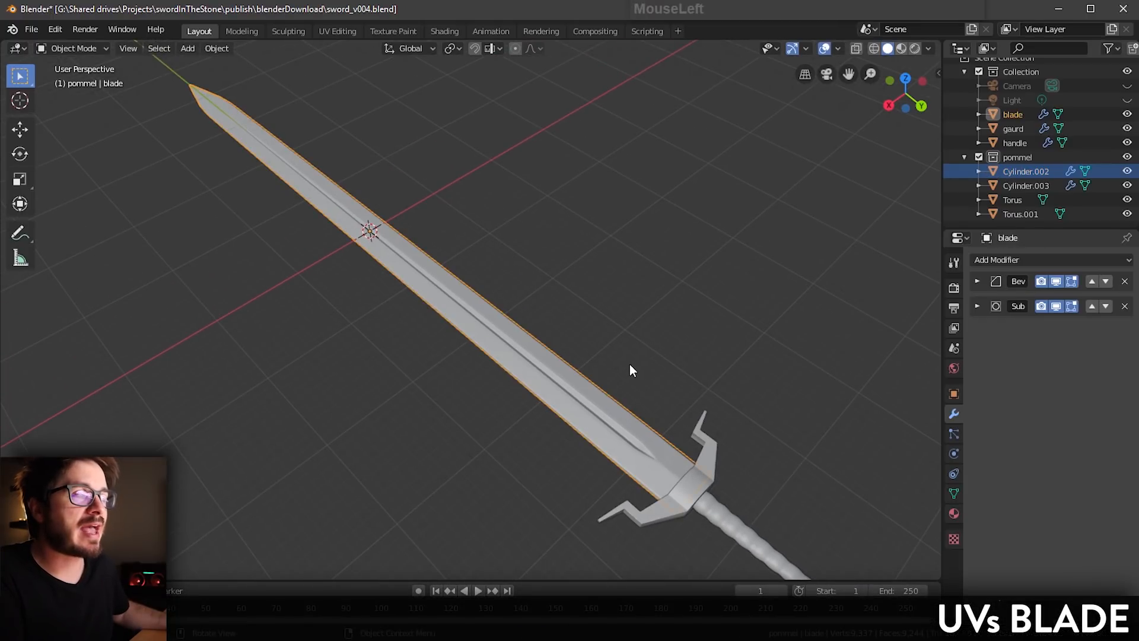
pyautogui.moveTo(629, 376); pyautogui.dragTo(700, 298, button='middle')
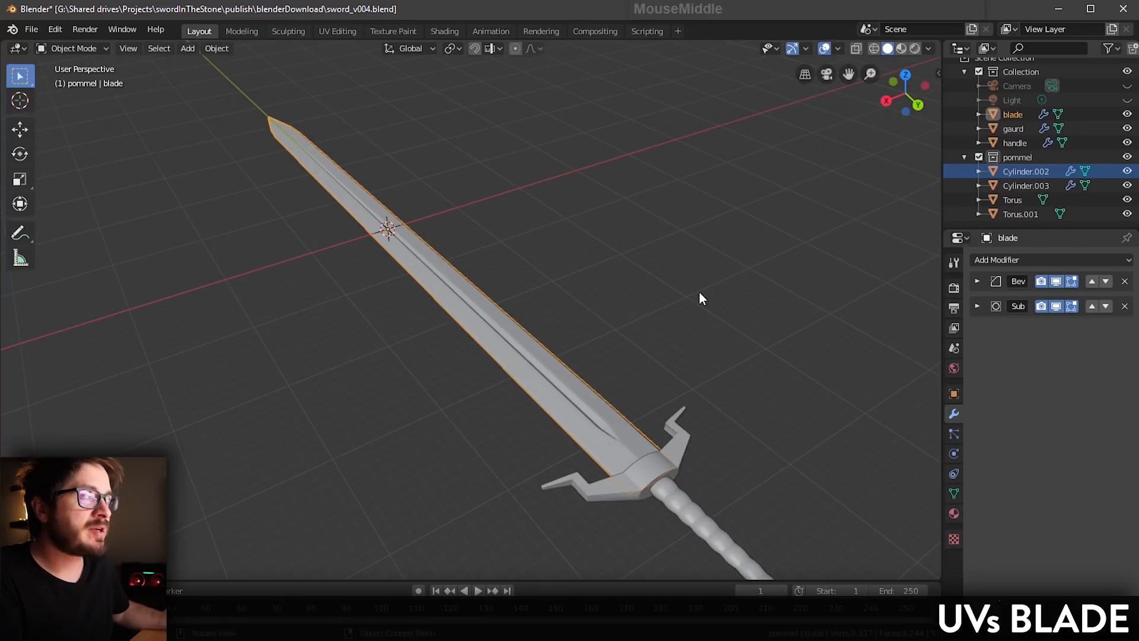
pyautogui.click(874, 48)
pyautogui.moveTo(739, 203)
pyautogui.mouseDown(button='middle')
pyautogui.moveTo(579, 330)
pyautogui.moveTo(563, 266)
pyautogui.moveTo(401, 203)
pyautogui.mouseUp(button='middle')
pyautogui.scroll(8, 631, 370)
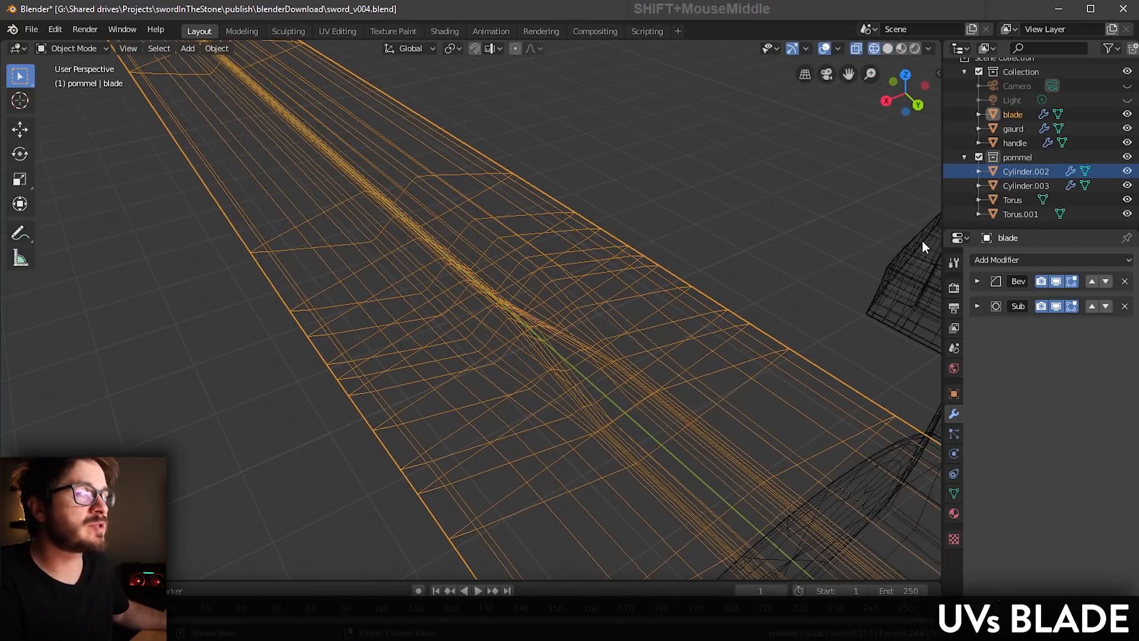
# Step: Compare the blade mesh with its modifiers hidden and shown in the viewport, and apply its Bevel modifier
pyautogui.click(1056, 305)
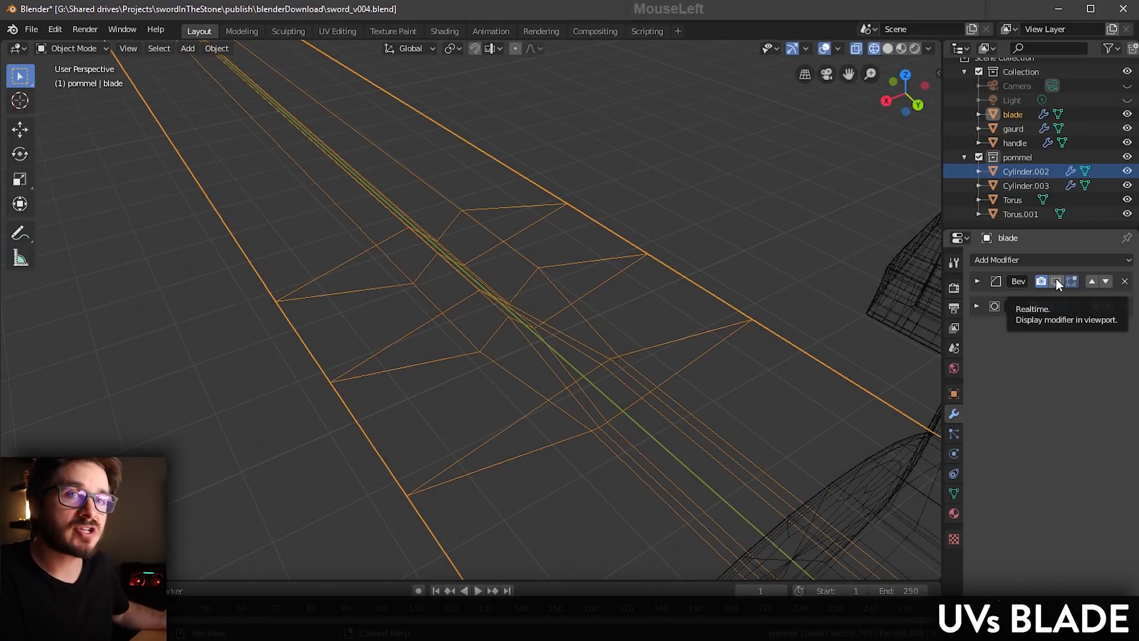
pyautogui.click(1055, 307)
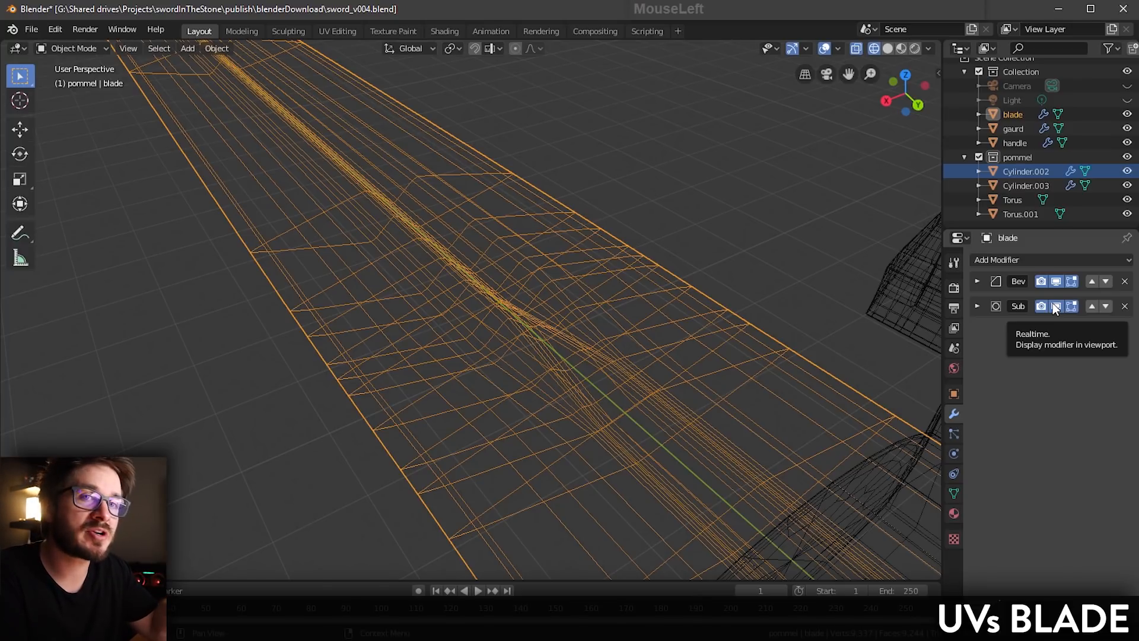
pyautogui.click(977, 281)
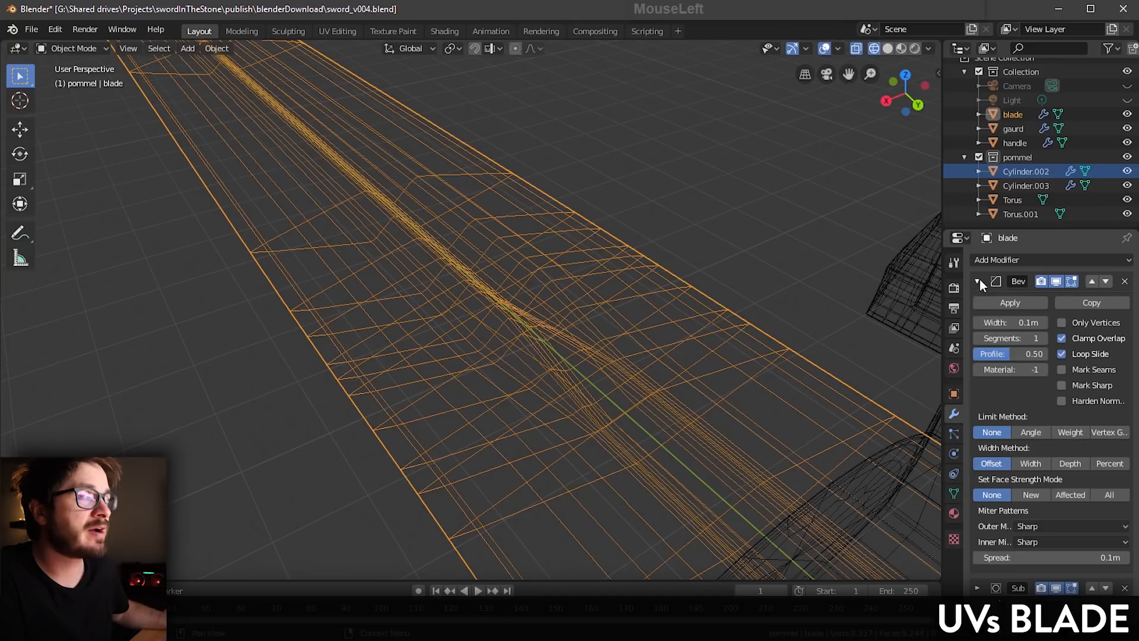
pyautogui.click(1018, 308)
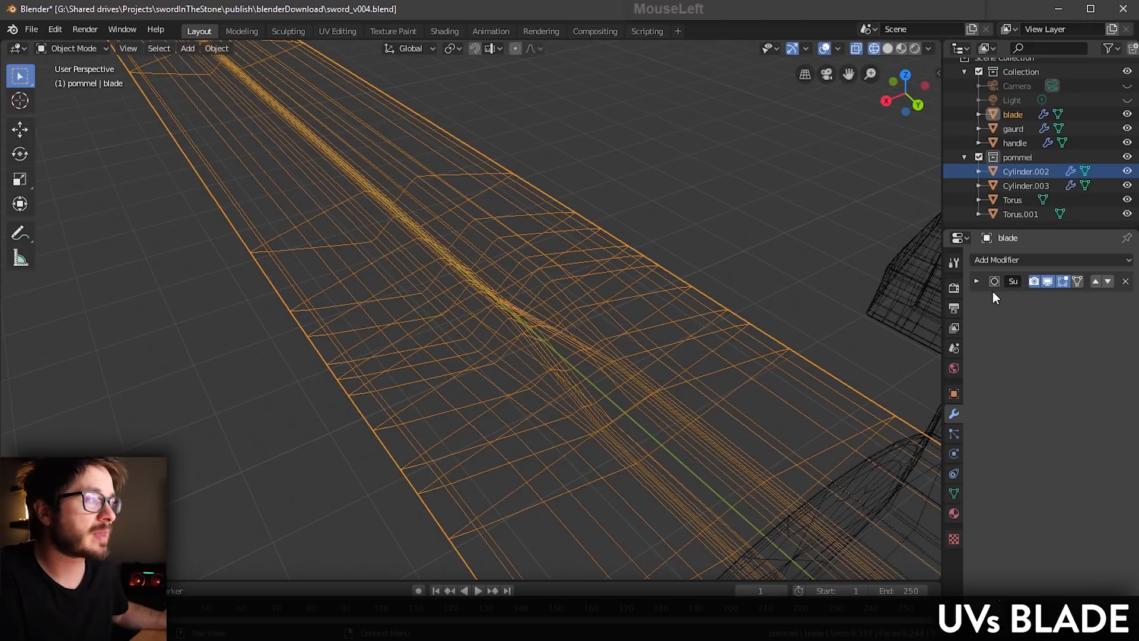
# Step: Set the render subdivisions of the blade's Subdivision Surface modifier to 1 and apply the modifier
pyautogui.click(979, 281)
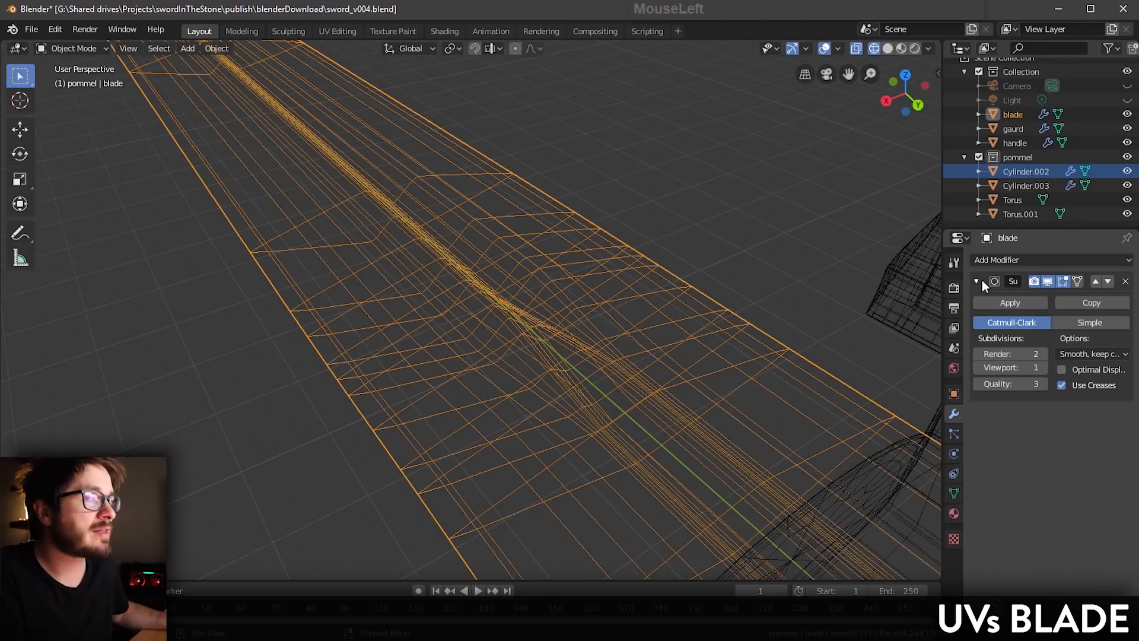
pyautogui.click(1033, 354)
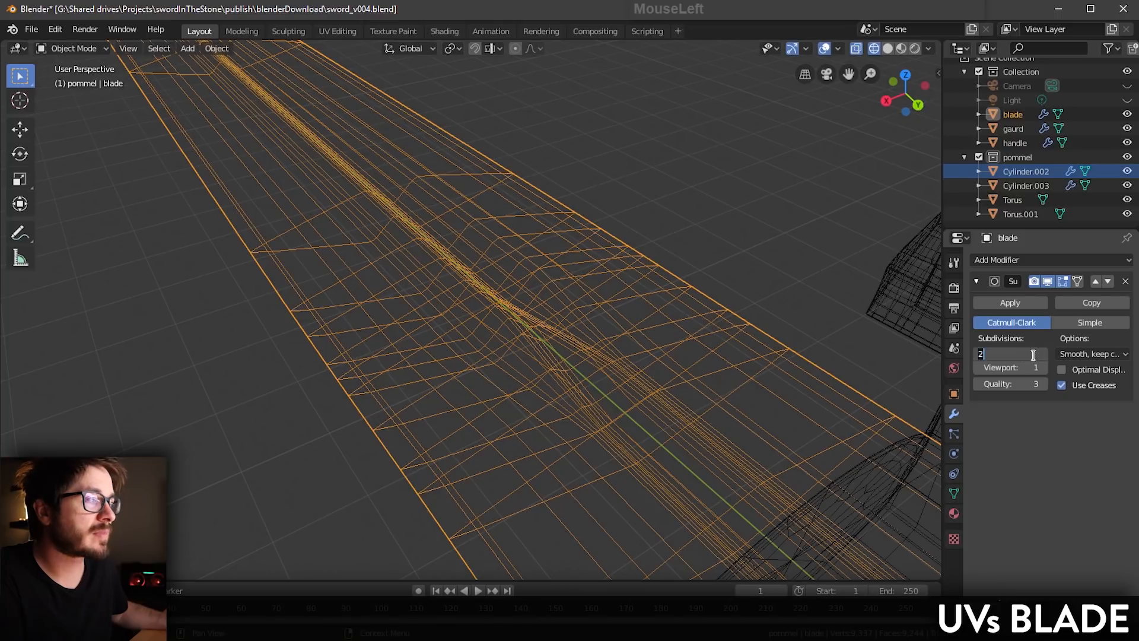
pyautogui.write('1')
pyautogui.press('Return')
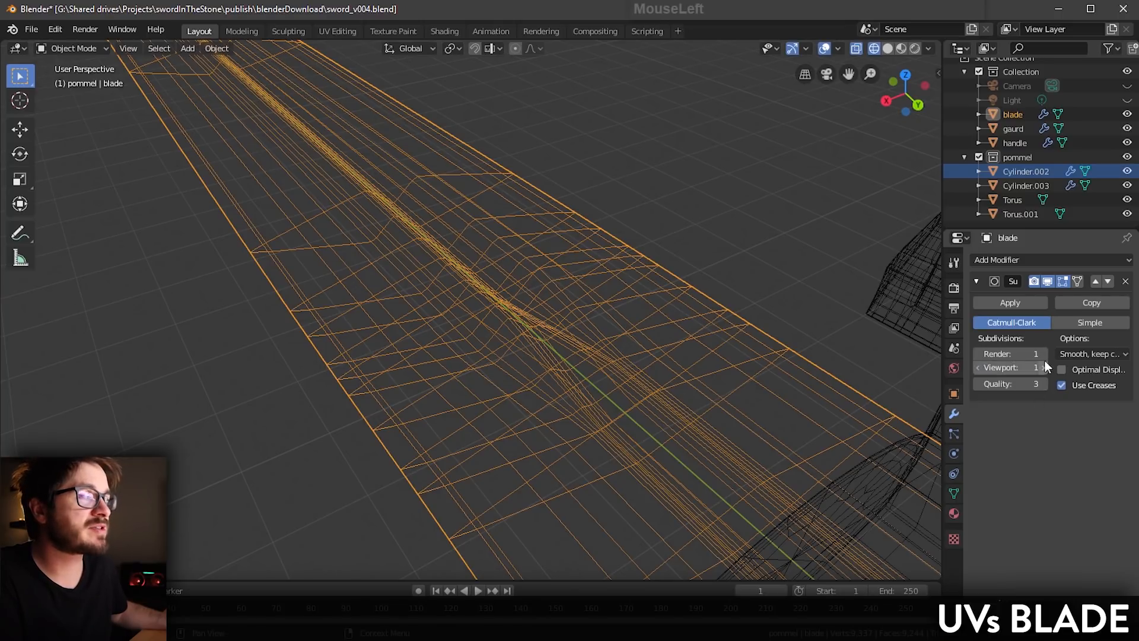
pyautogui.click(1019, 305)
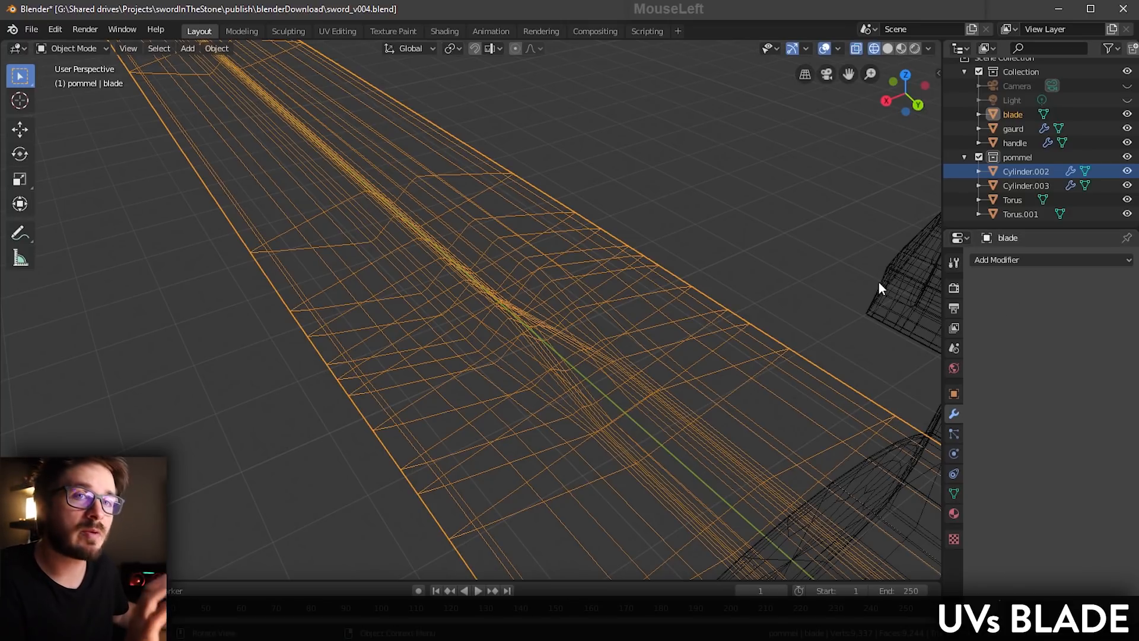
pyautogui.scroll(-6, 714, 336)
pyautogui.keyDown('shift'); pyautogui.moveTo(715, 336); pyautogui.dragTo(147, 148, button='middle'); pyautogui.keyUp('shift')
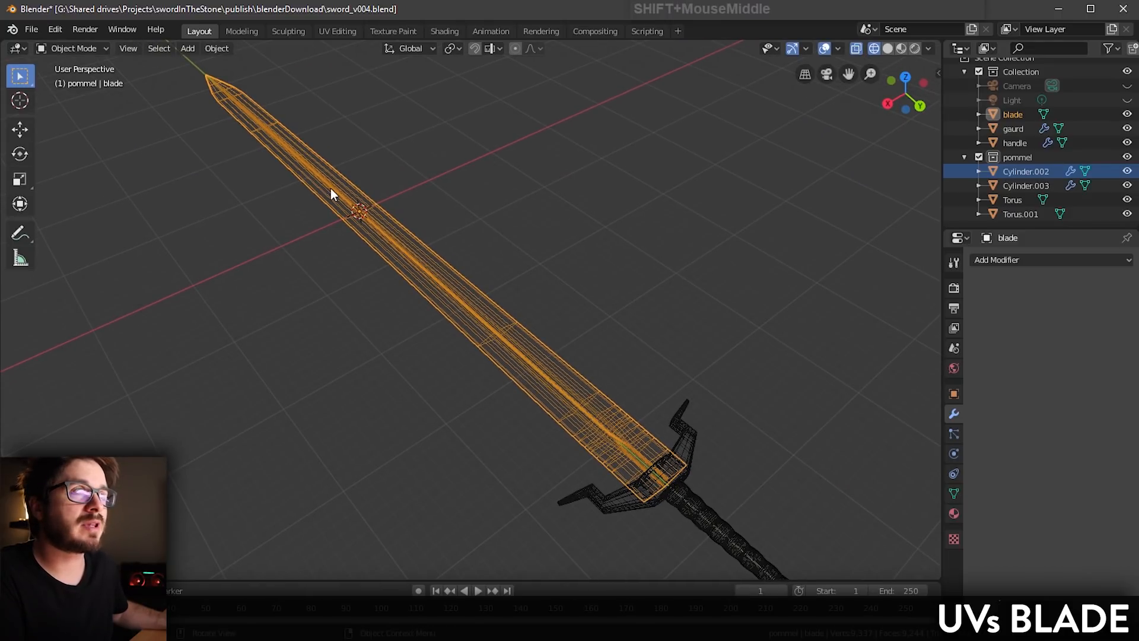
# Step: Switch to the UV Editing workspace with the whole sword in view and return the blade to Object Mode
pyautogui.click(343, 36)
pyautogui.moveTo(606, 232); pyautogui.dragTo(702, 324, button='middle')
pyautogui.scroll(-5, 684, 293)
pyautogui.scroll(-3, 702, 324)
pyautogui.scroll(-4, 729, 336)
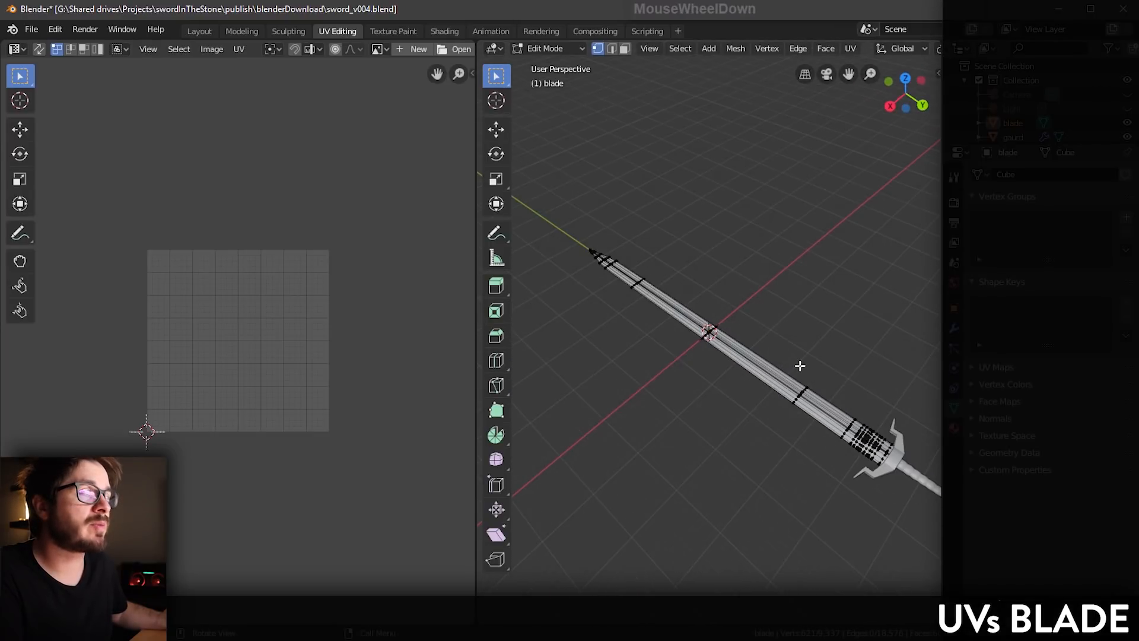
pyautogui.keyDown('shift'); pyautogui.moveTo(801, 363); pyautogui.dragTo(769, 360, button='middle'); pyautogui.keyUp('shift')
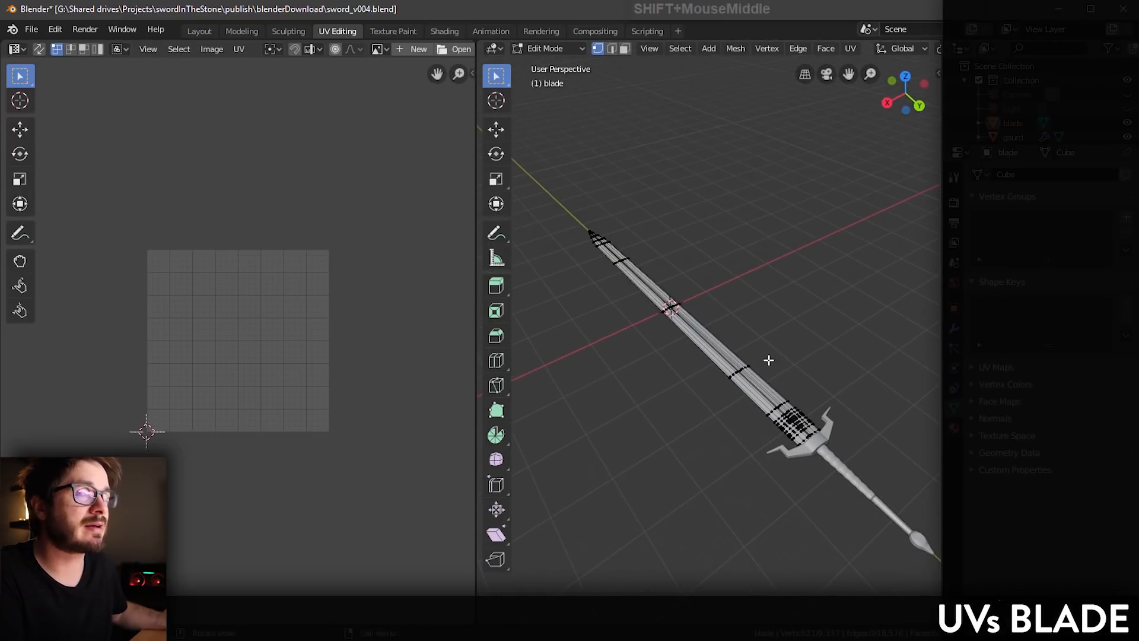
pyautogui.click(559, 50)
pyautogui.click(558, 66)
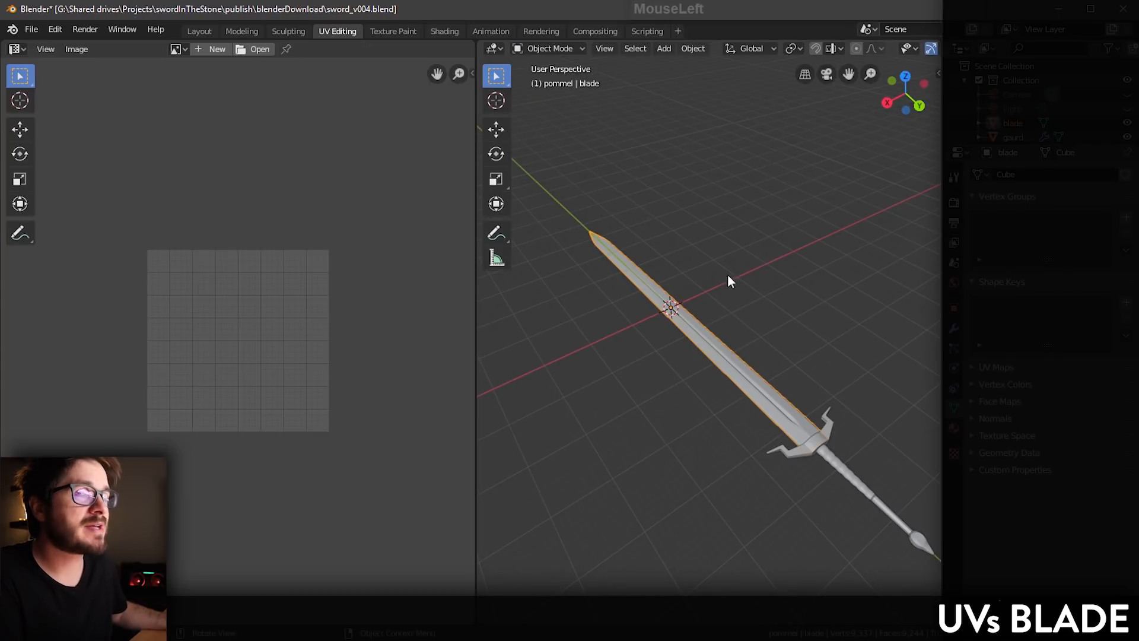
pyautogui.keyDown('shift'); pyautogui.moveTo(791, 335); pyautogui.dragTo(765, 307, button='middle'); pyautogui.keyUp('shift')
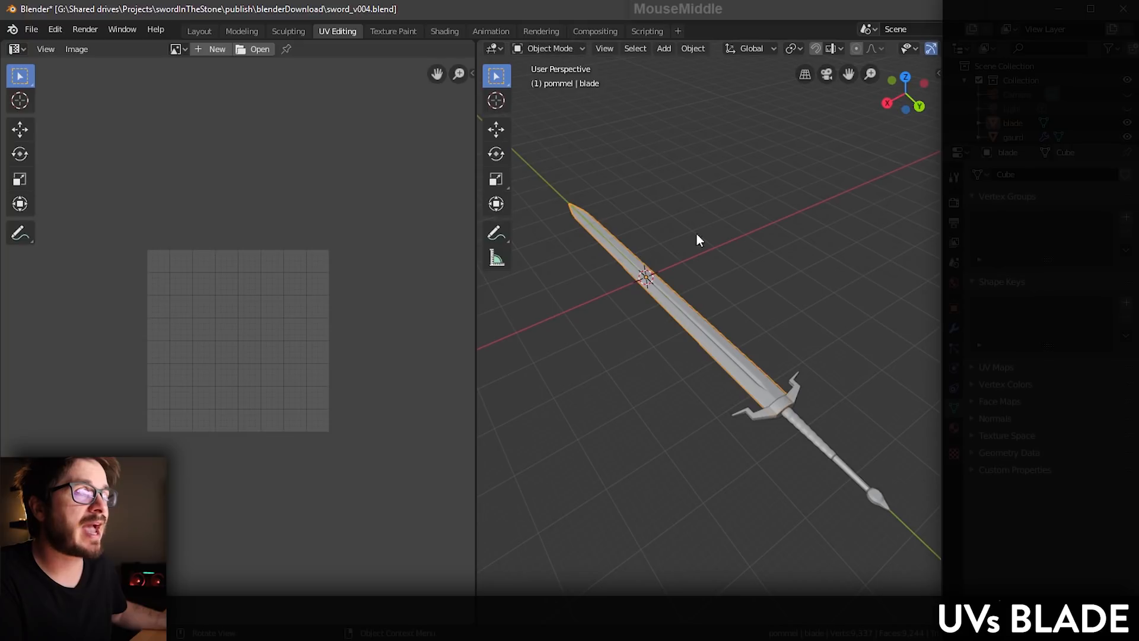
# Step: Enter Edit Mode on the blade and select its entire mesh to display its current UVs
pyautogui.click(703, 327)
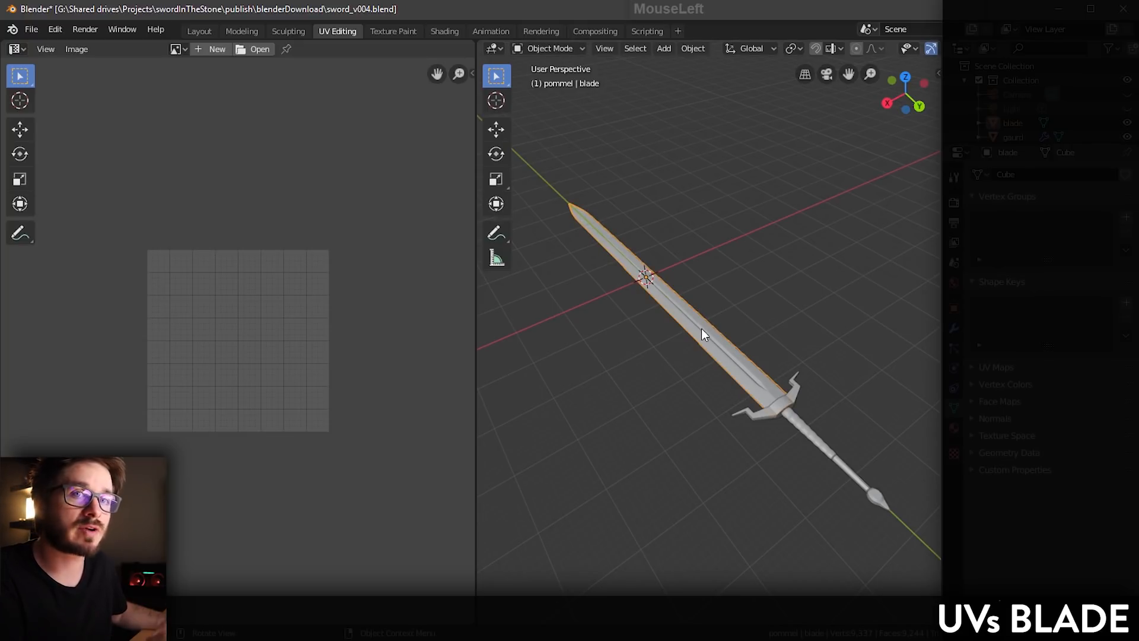
pyautogui.click(557, 48)
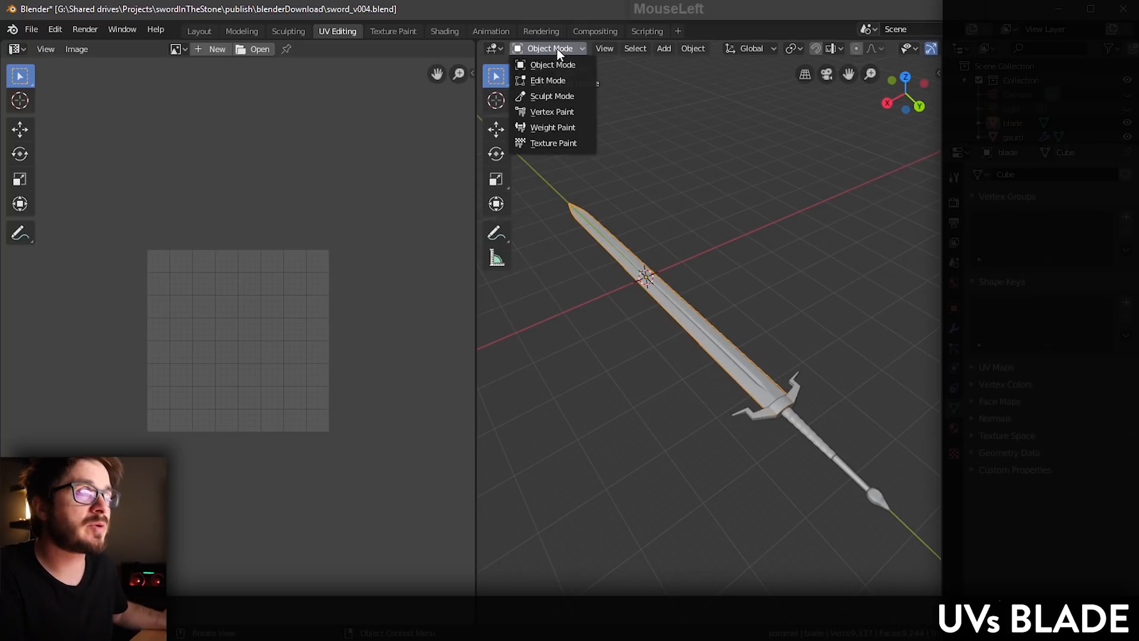
pyautogui.click(553, 81)
pyautogui.click(680, 49)
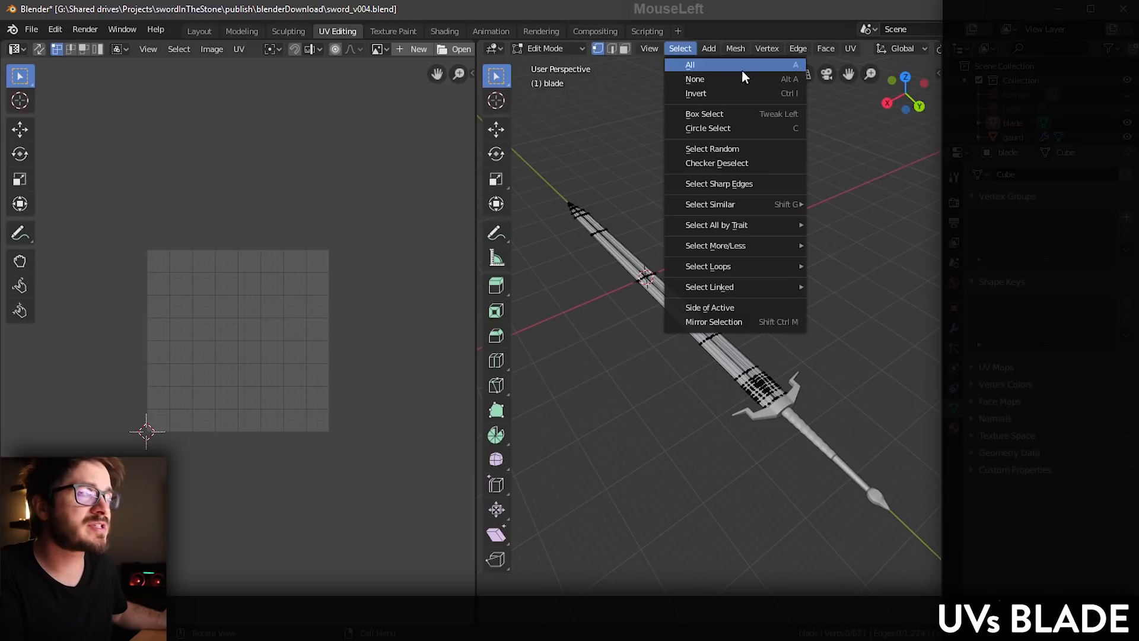
pyautogui.click(786, 65)
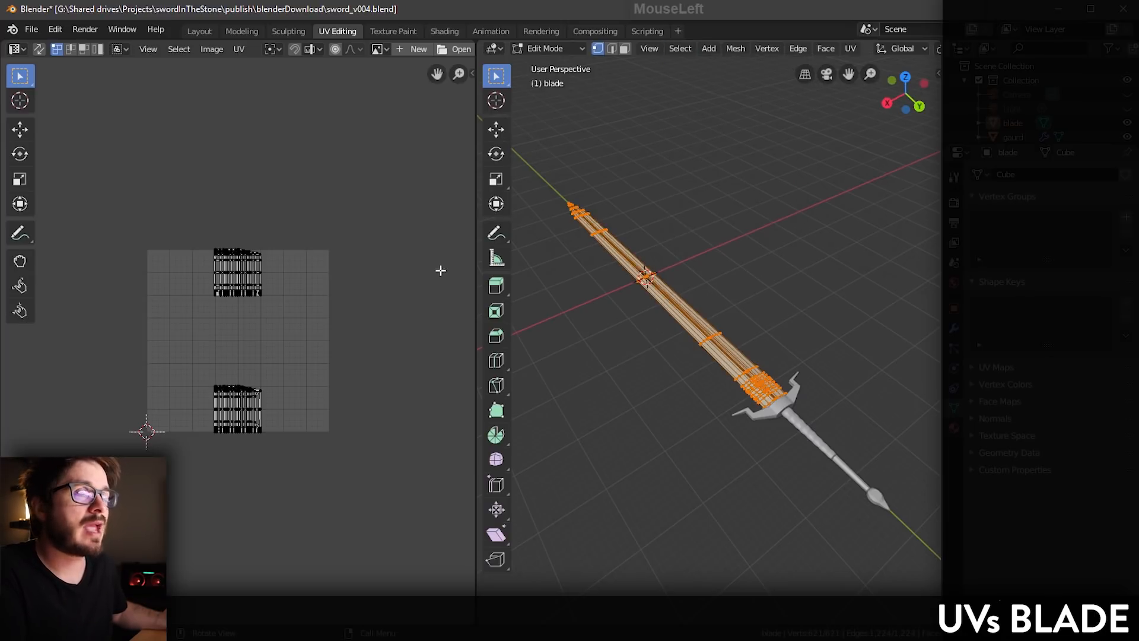
pyautogui.scroll(4, 318, 286)
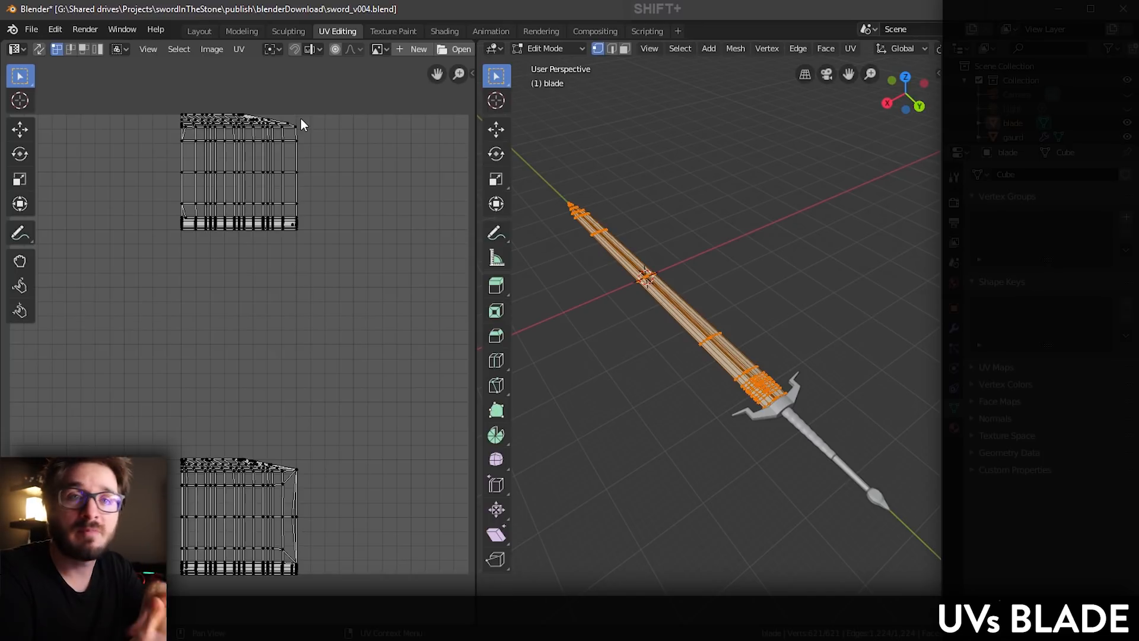
# Step: In edge select mode, select the edge loop running along the blade's outer rim and mark it as a seam
pyautogui.scroll(5, 752, 359)
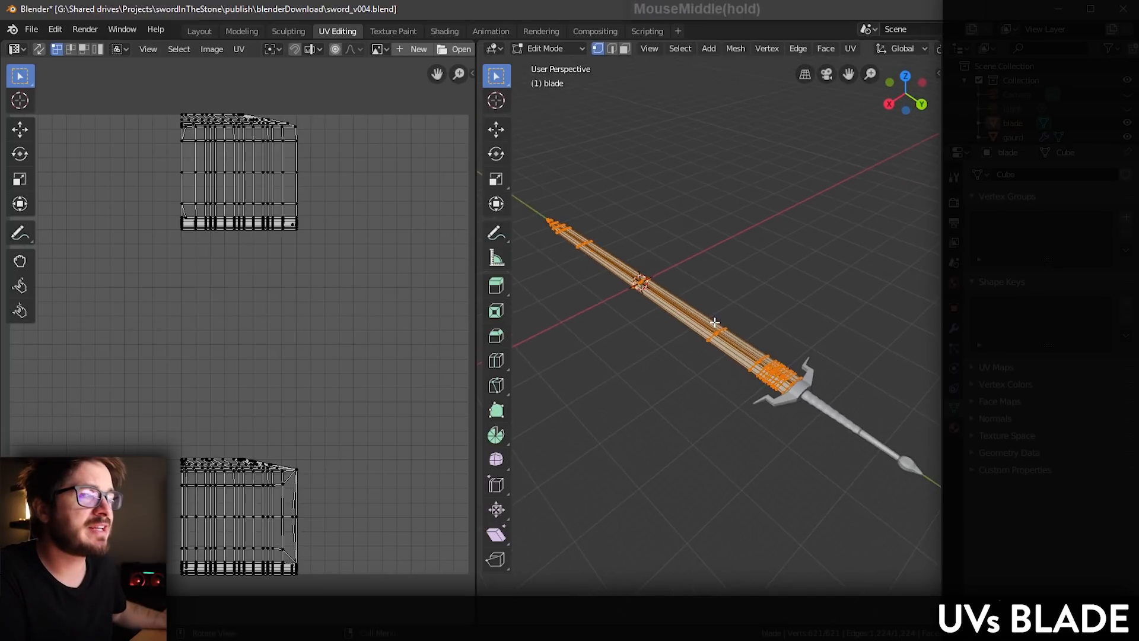
pyautogui.keyDown('shift'); pyautogui.moveTo(752, 360); pyautogui.dragTo(717, 309, button='middle'); pyautogui.keyUp('shift')
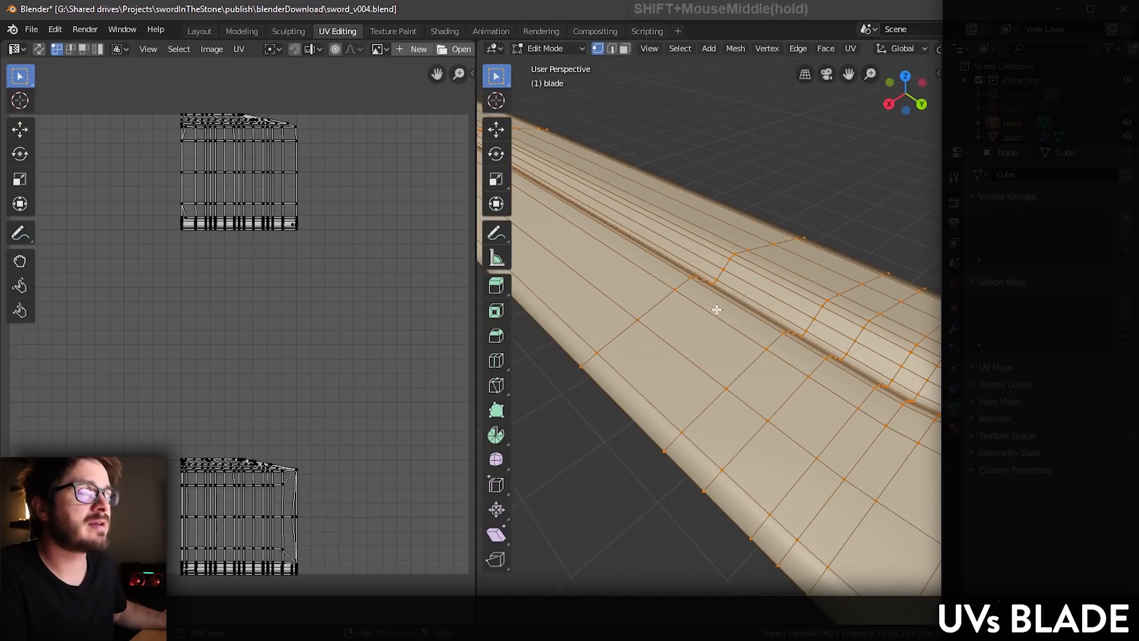
pyautogui.click(612, 48)
pyautogui.keyDown('shift'); pyautogui.moveTo(752, 326); pyautogui.dragTo(754, 294, button='middle'); pyautogui.keyUp('shift')
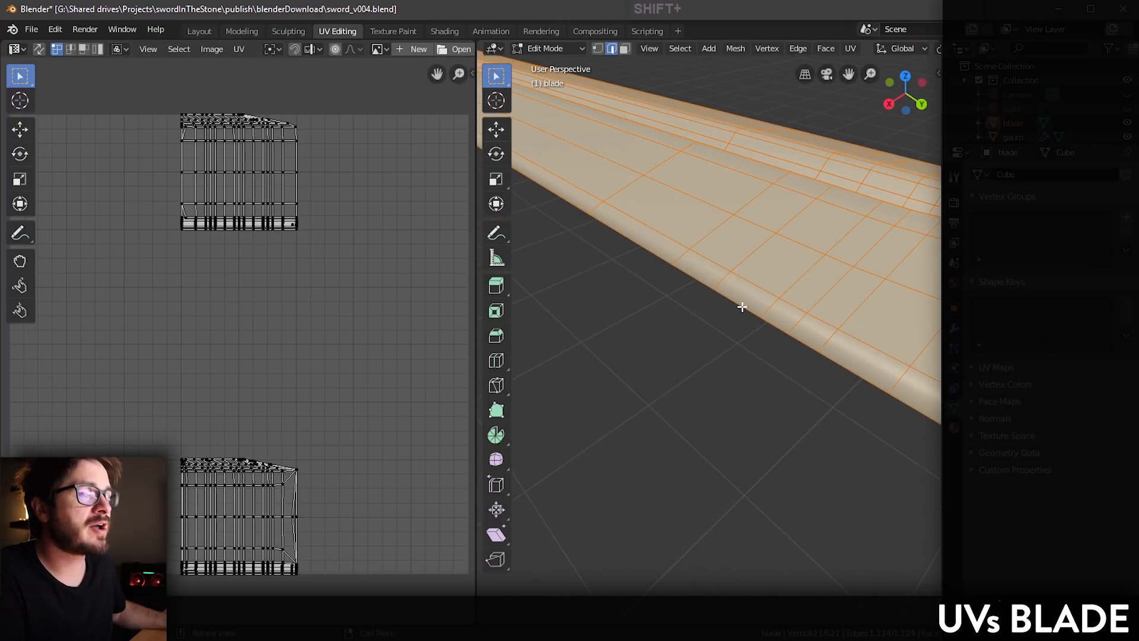
pyautogui.click(751, 312)
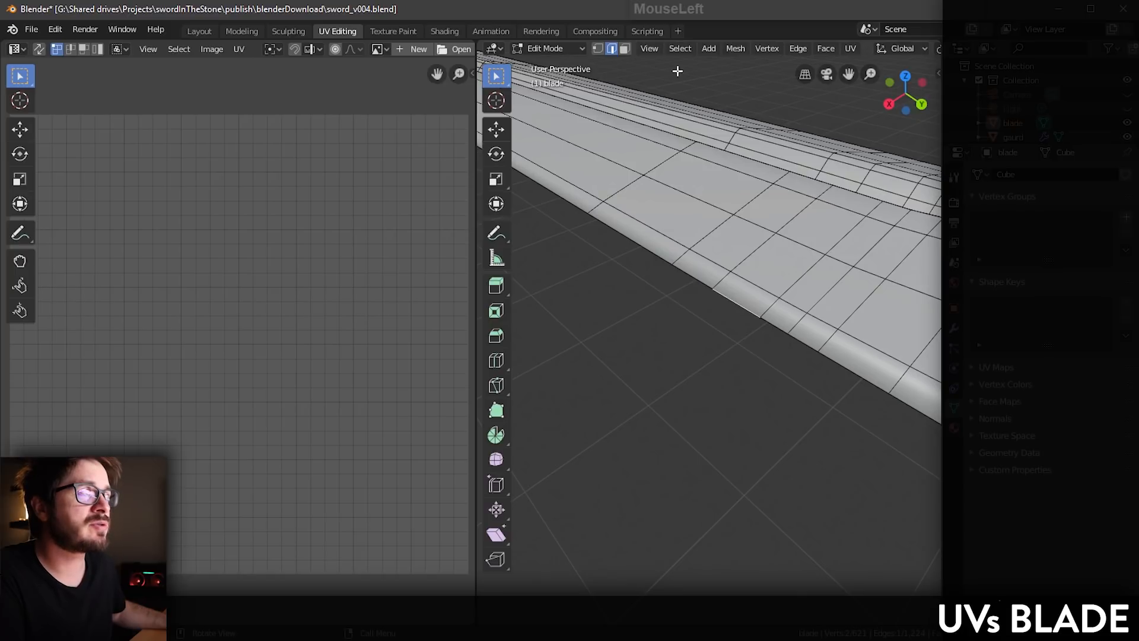
pyautogui.click(680, 49)
pyautogui.moveTo(736, 269)
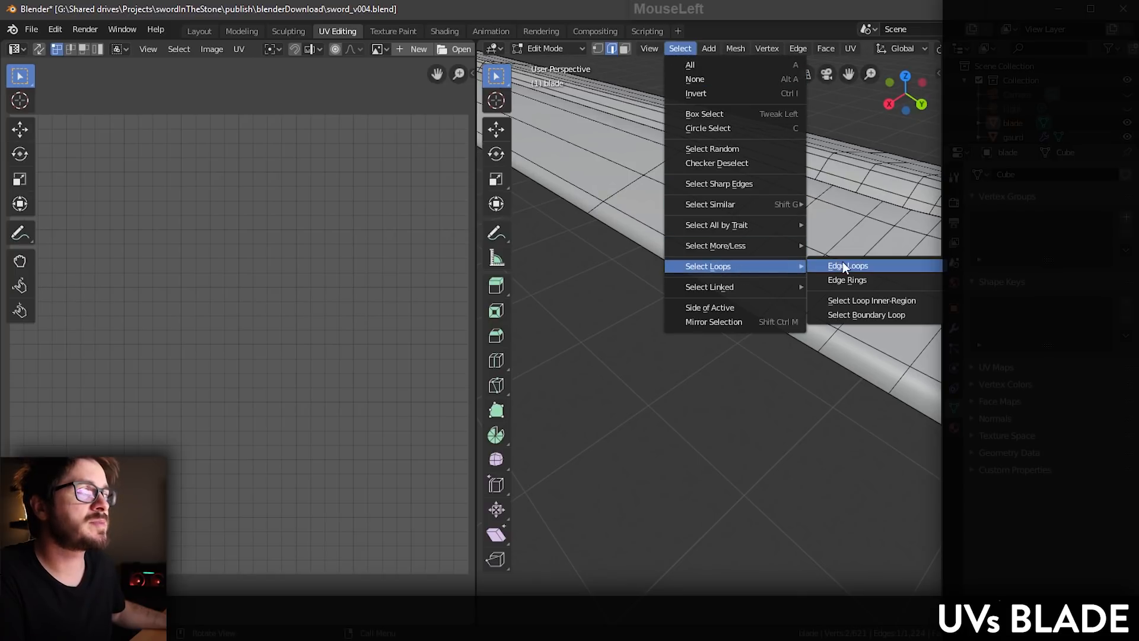
pyautogui.click(841, 265)
pyautogui.moveTo(814, 253); pyautogui.dragTo(788, 249, button='middle')
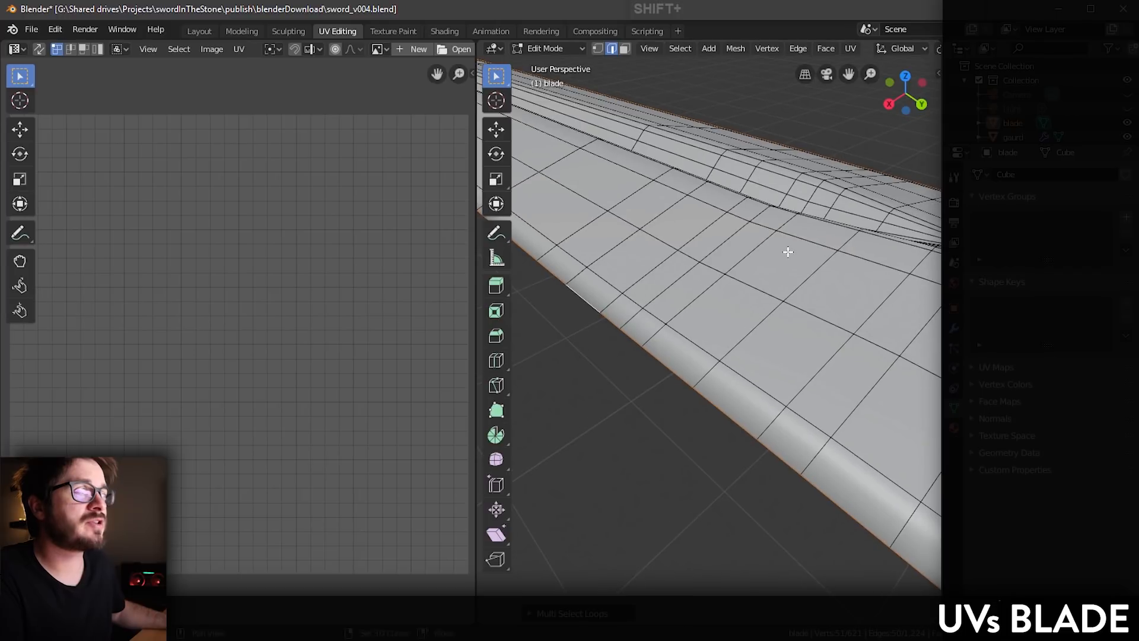
pyautogui.click(849, 48)
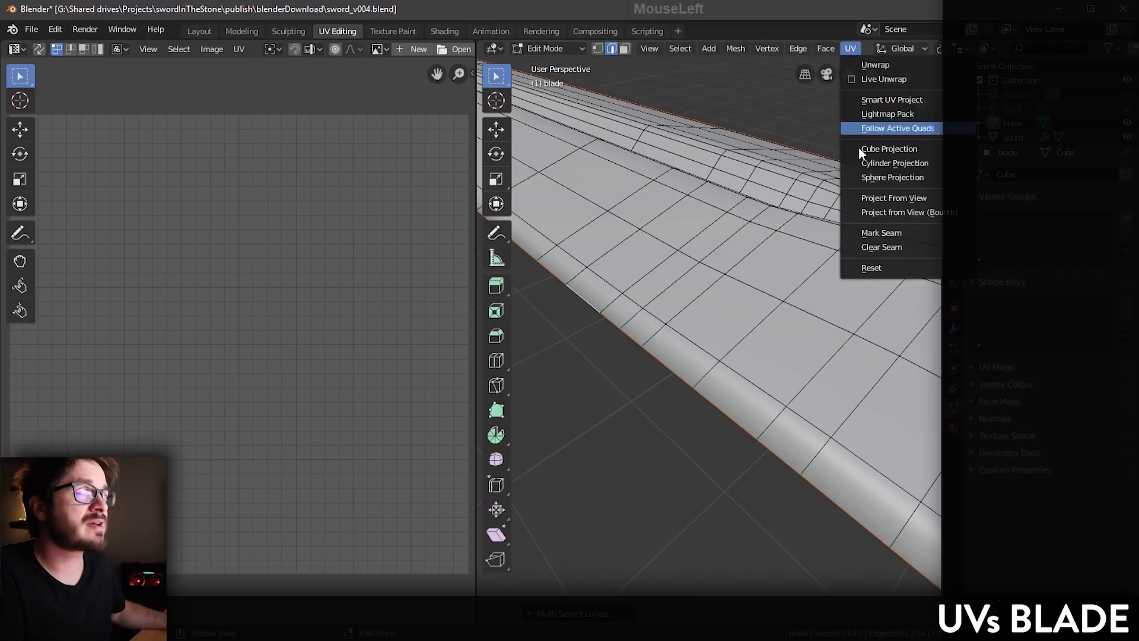
pyautogui.click(888, 233)
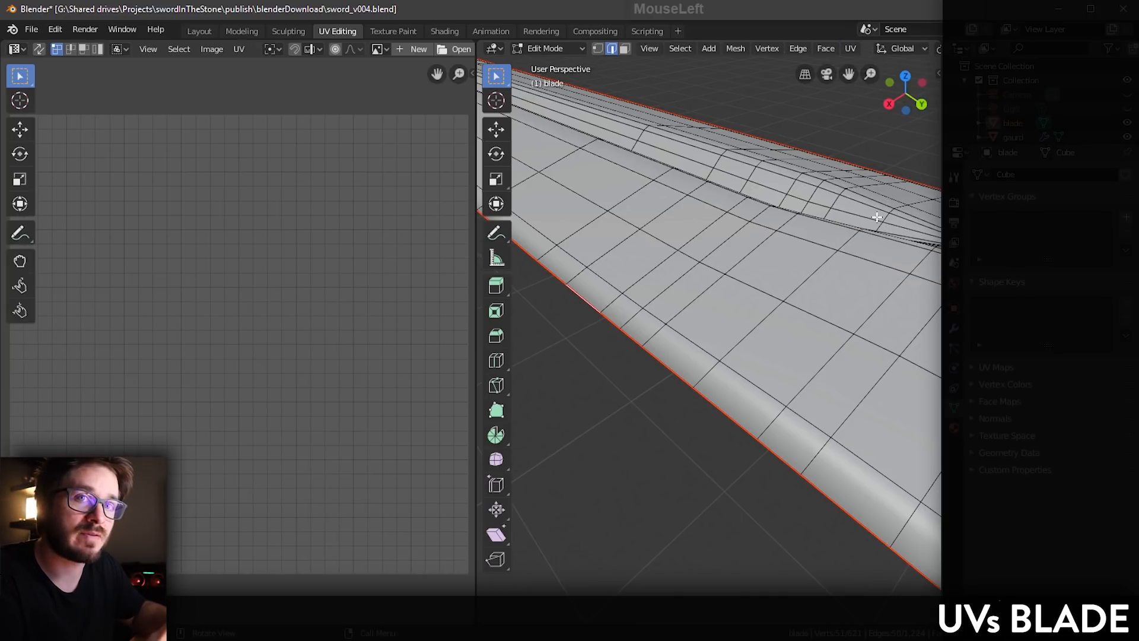
# Step: Select the blade's entire mesh and unwrap it along the marked seam
pyautogui.scroll(-5, 764, 240)
pyautogui.moveTo(715, 244)
pyautogui.keyDown('shift'); pyautogui.mouseDown(button='middle')
pyautogui.moveTo(772, 282)
pyautogui.moveTo(717, 265)
pyautogui.moveTo(700, 238)
pyautogui.mouseUp(button='middle'); pyautogui.keyUp('shift')
pyautogui.click(679, 49)
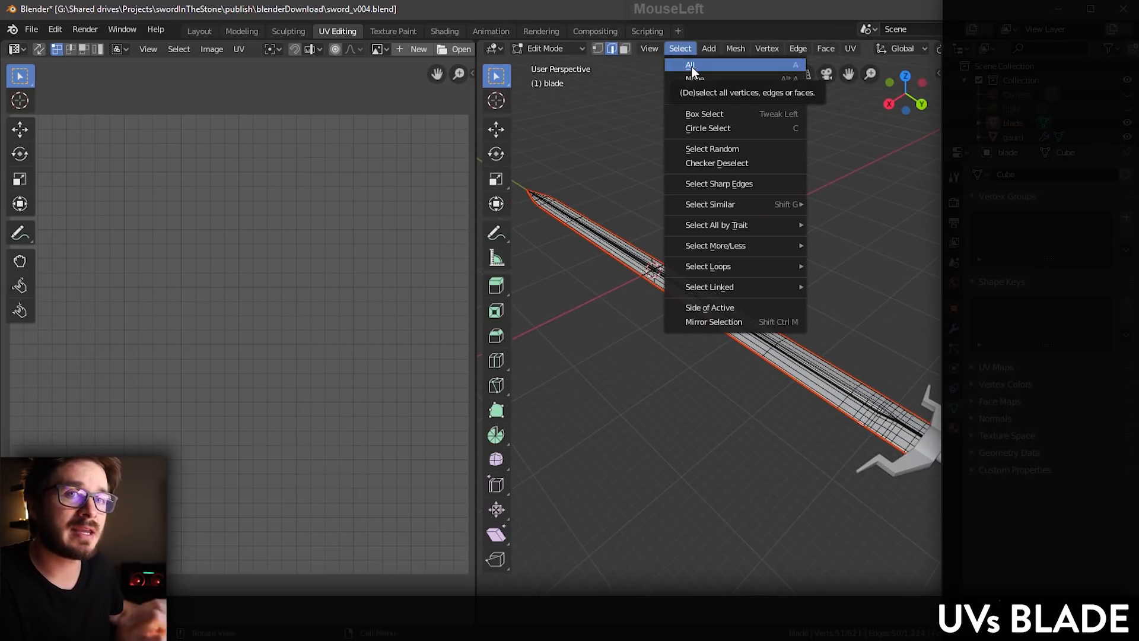
pyautogui.click(692, 66)
pyautogui.click(853, 52)
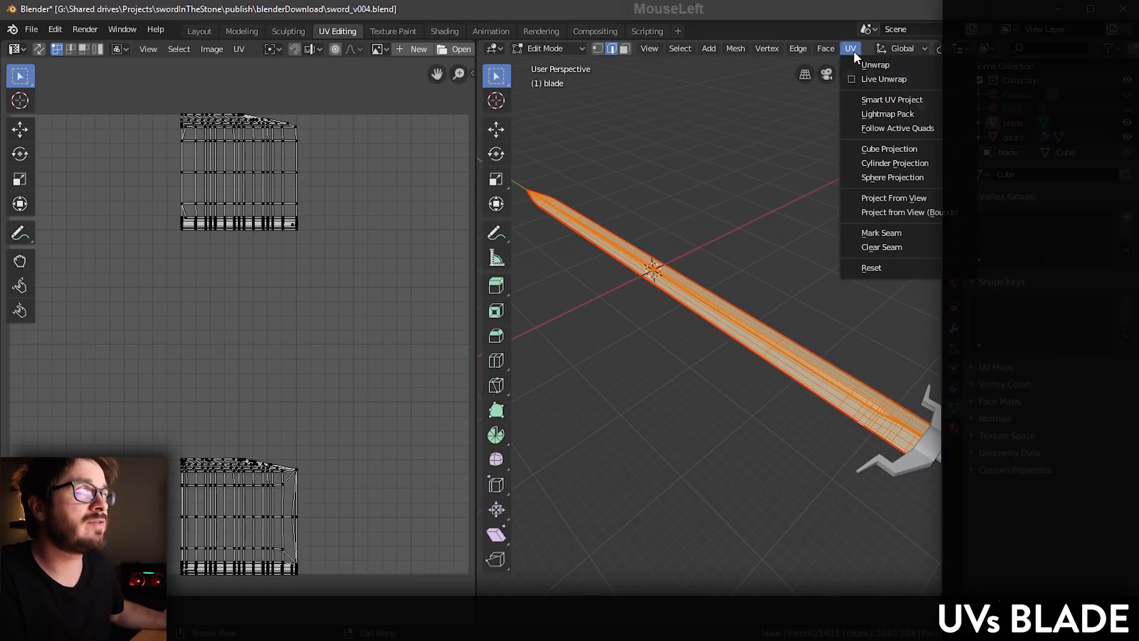
pyautogui.click(855, 66)
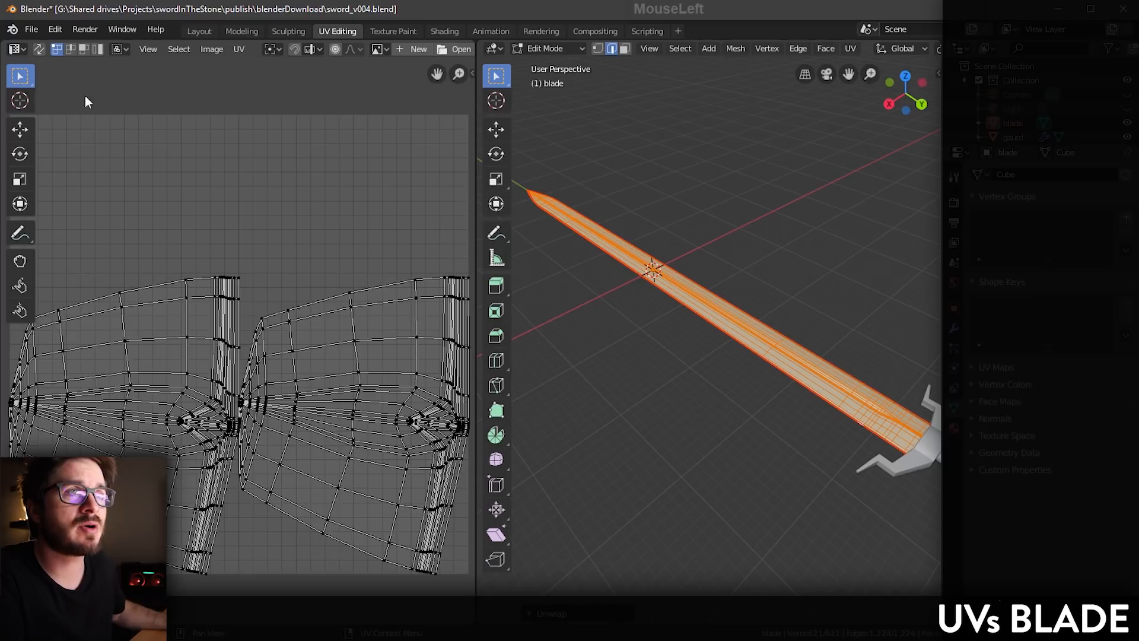
# Step: Turn on UV sync selection for the blade and deselect all of its geometry
pyautogui.click(624, 48)
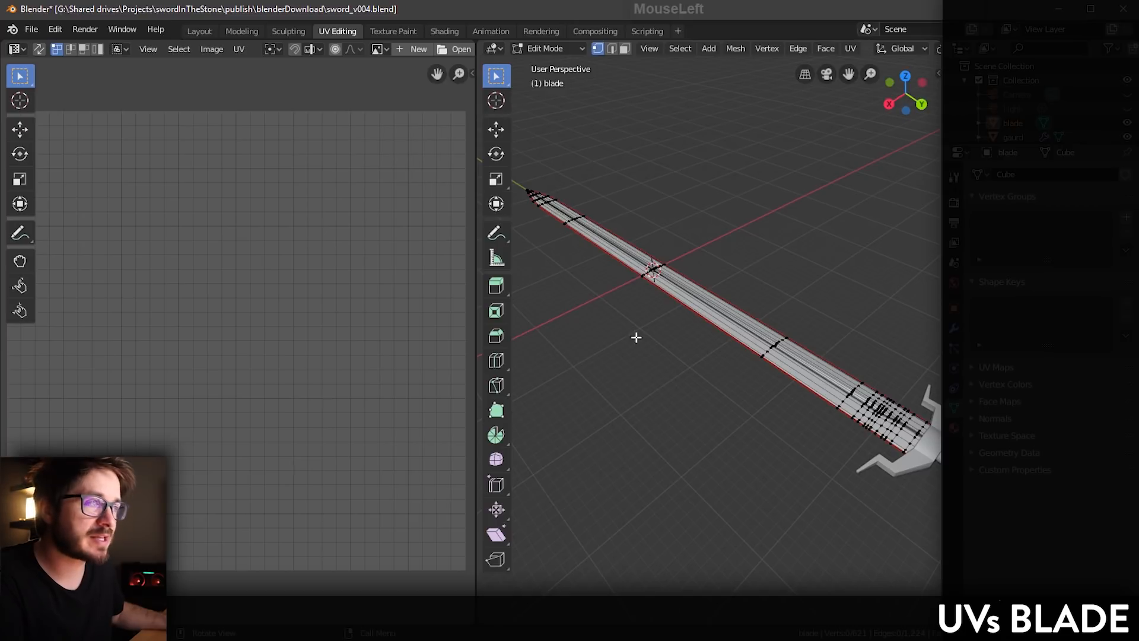
pyautogui.press('a')
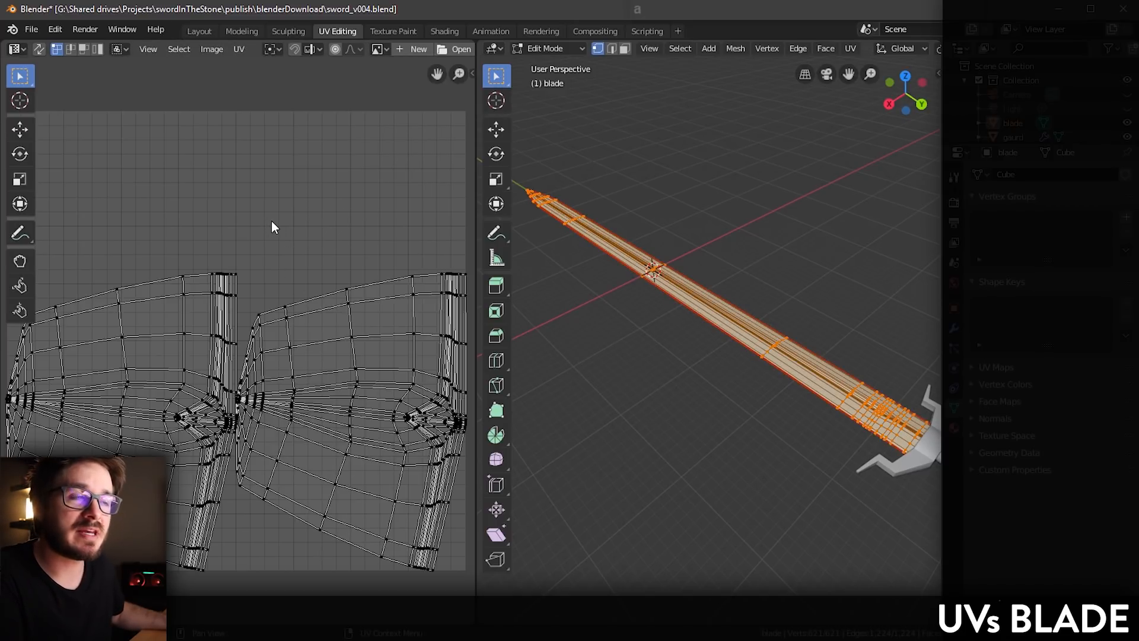
pyautogui.click(39, 49)
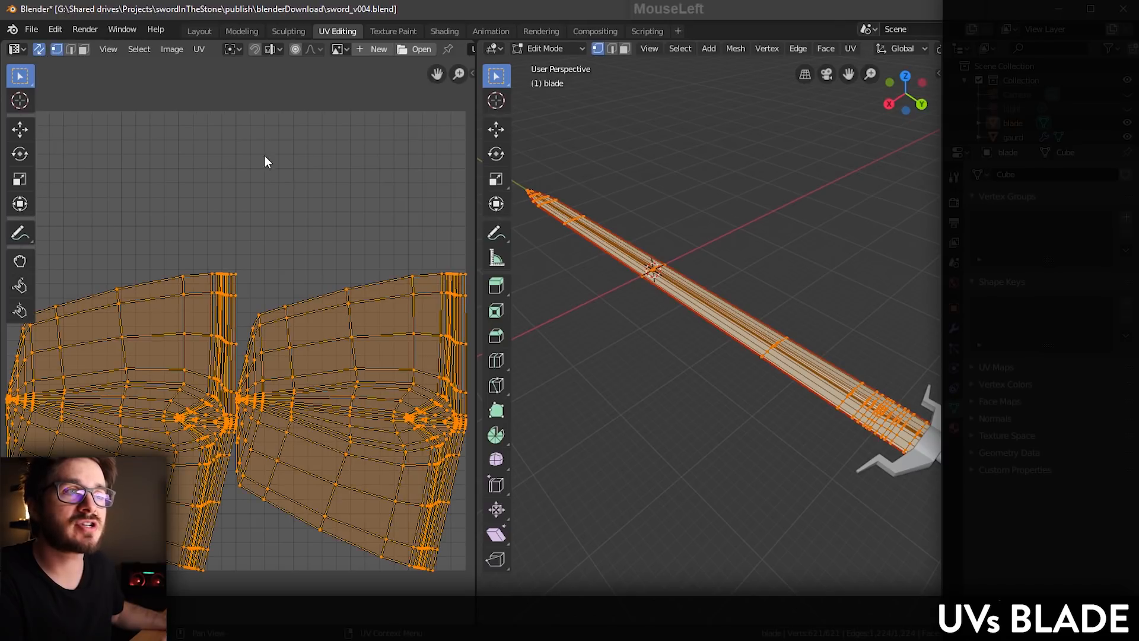
pyautogui.click(383, 199)
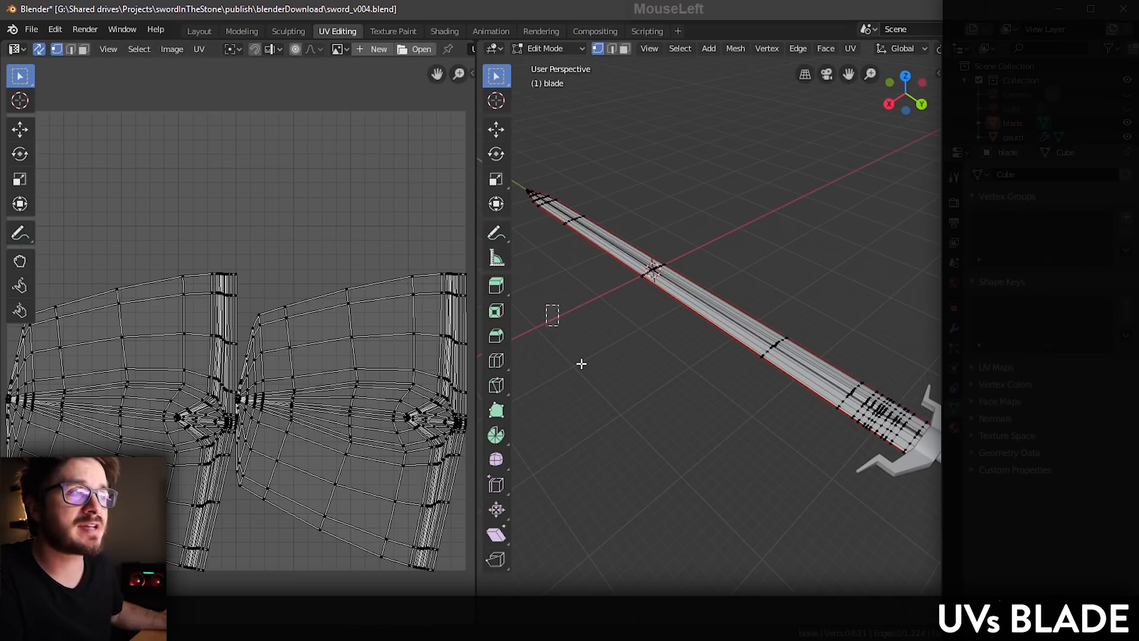
pyautogui.click(680, 49)
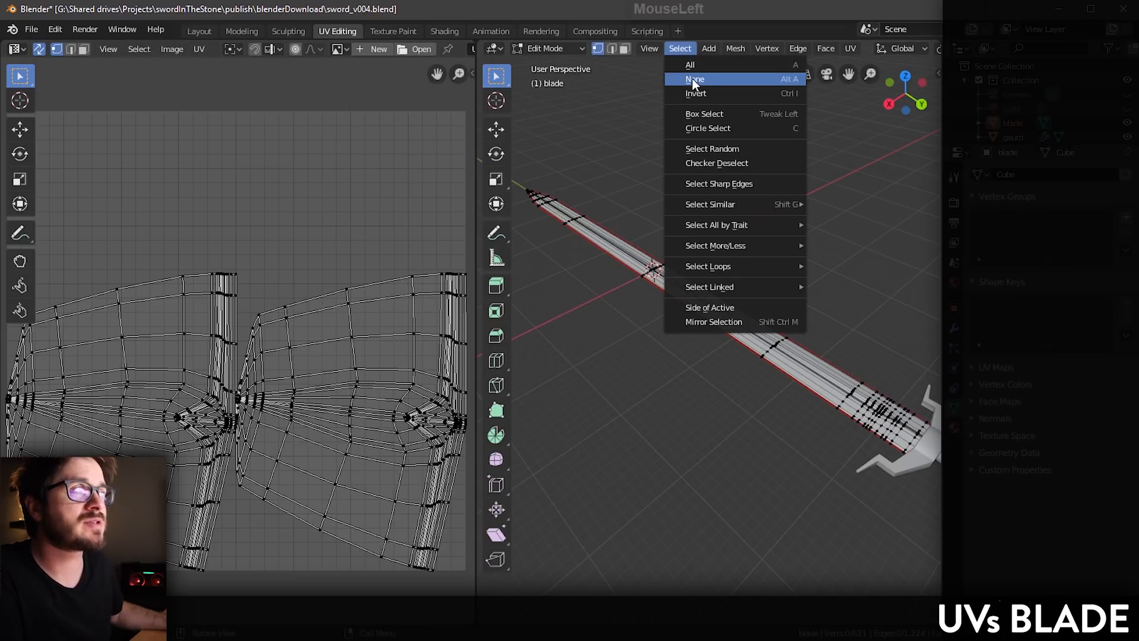
pyautogui.click(711, 78)
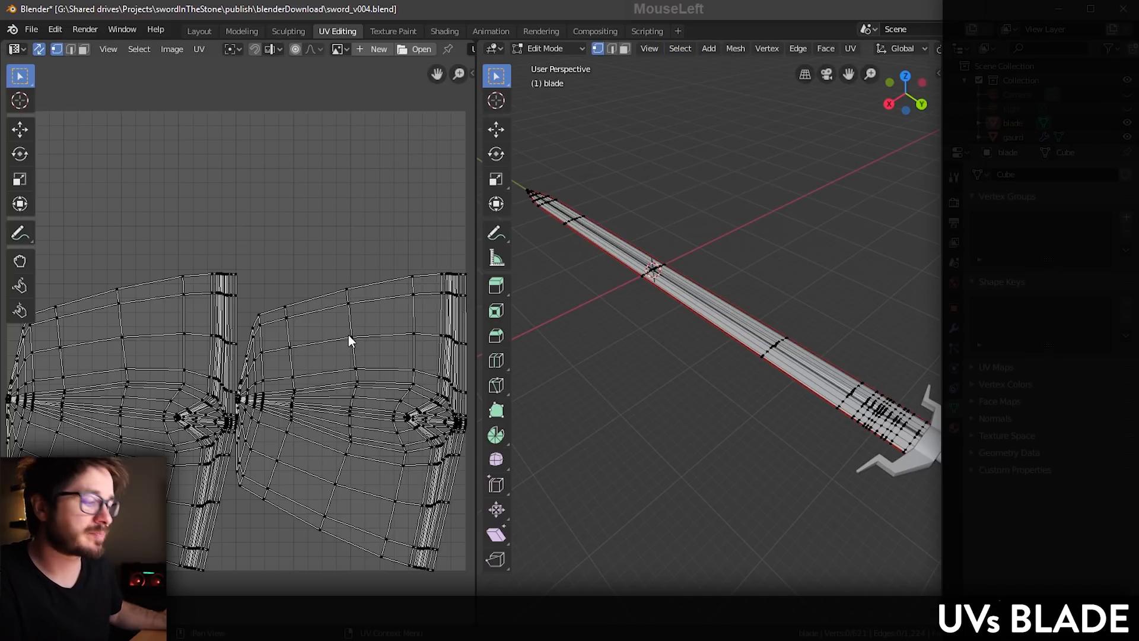
# Step: Switch to face select mode and select all linked faces of the right-hand UV island
pyautogui.press('l')
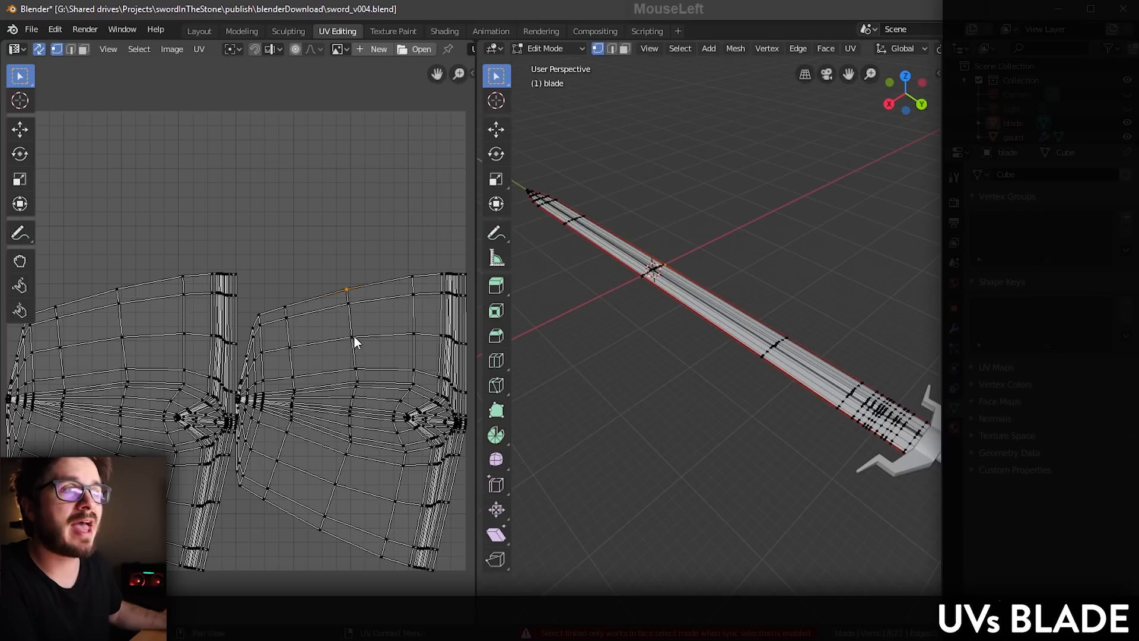
pyautogui.press('l')
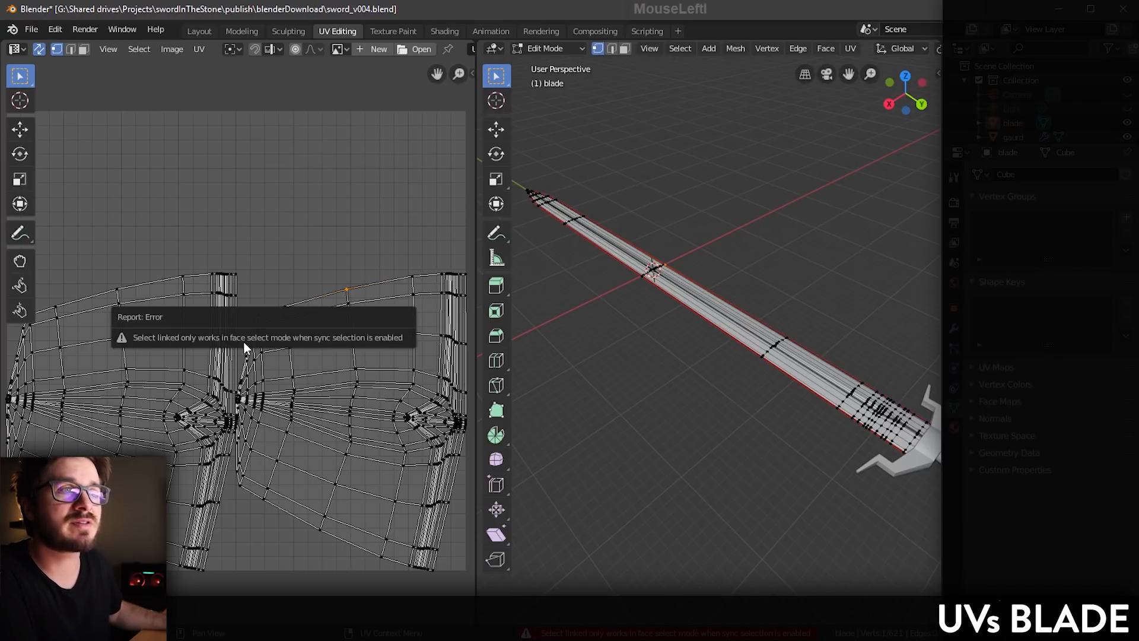
pyautogui.click(624, 49)
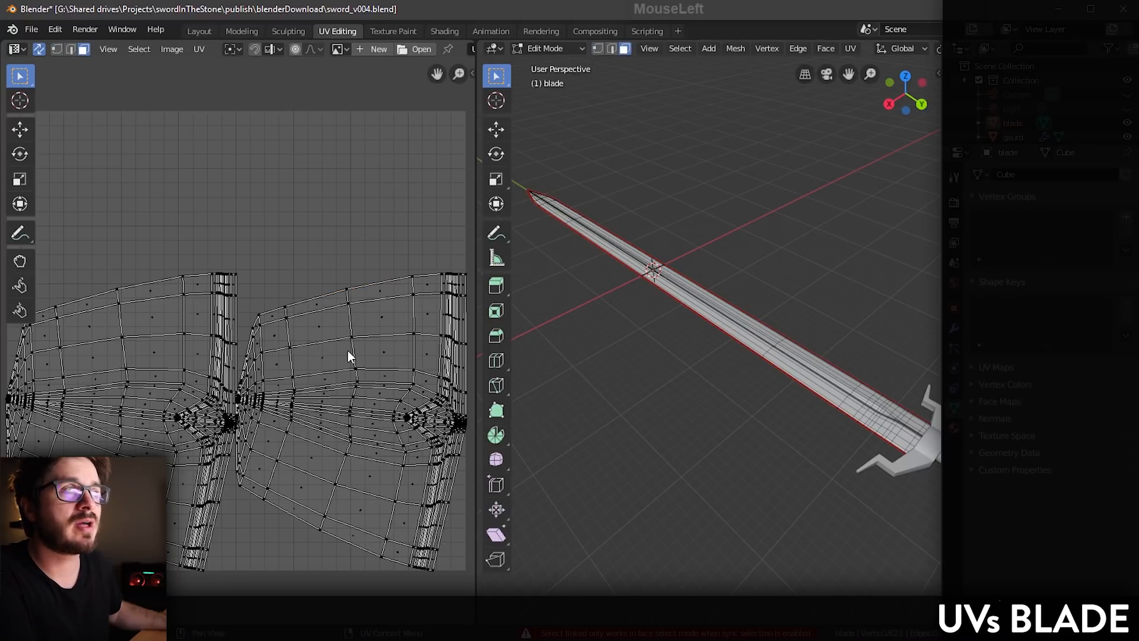
pyautogui.press('l')
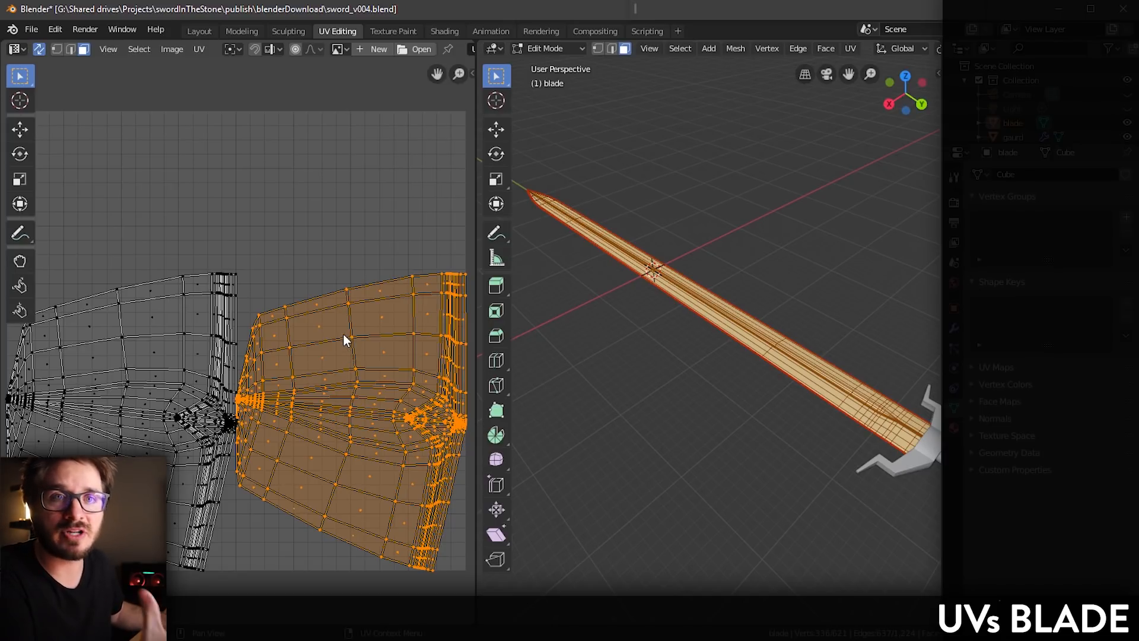
# Step: View the sword from the top viewpoint and project the selected blade side's UVs from view
pyautogui.moveTo(720, 336); pyautogui.dragTo(696, 361, button='middle')
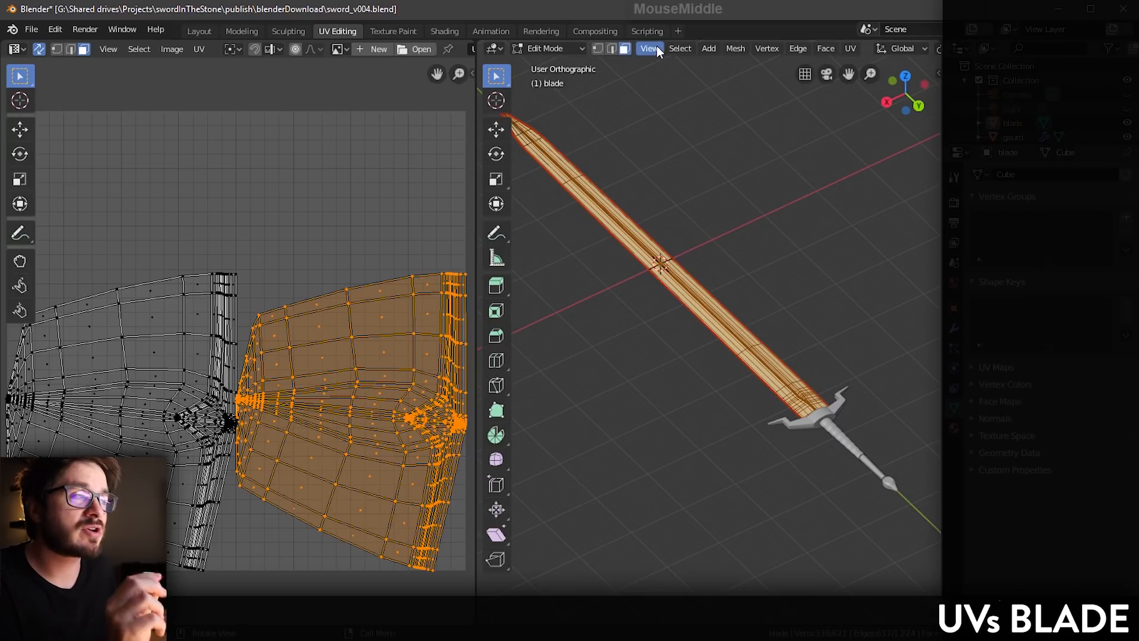
pyautogui.click(653, 48)
pyautogui.moveTo(734, 212)
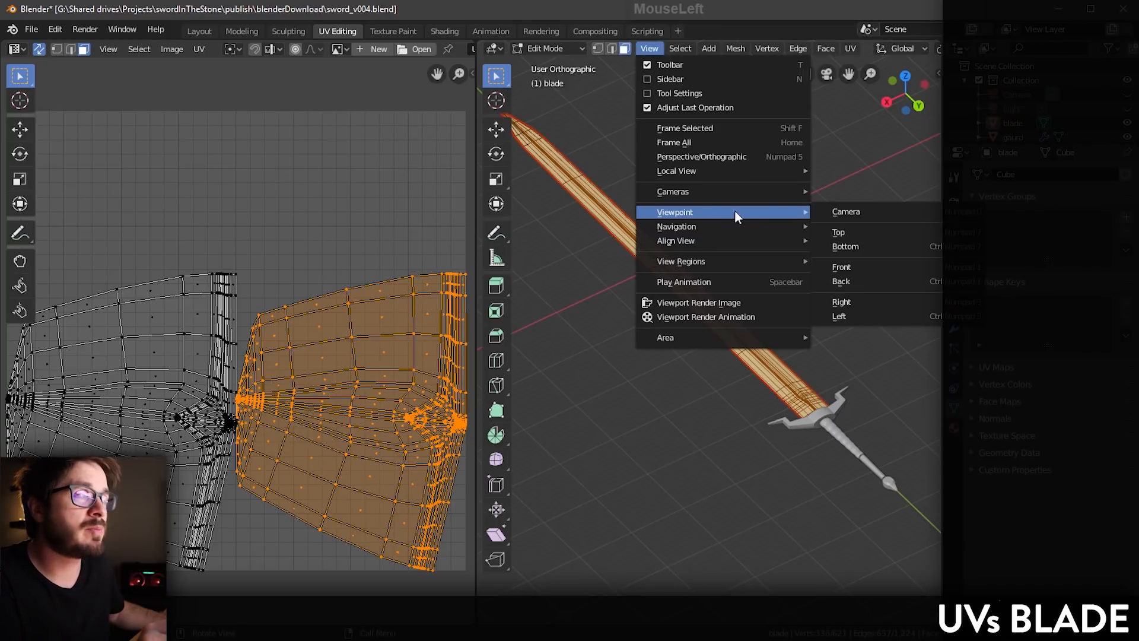
pyautogui.click(844, 233)
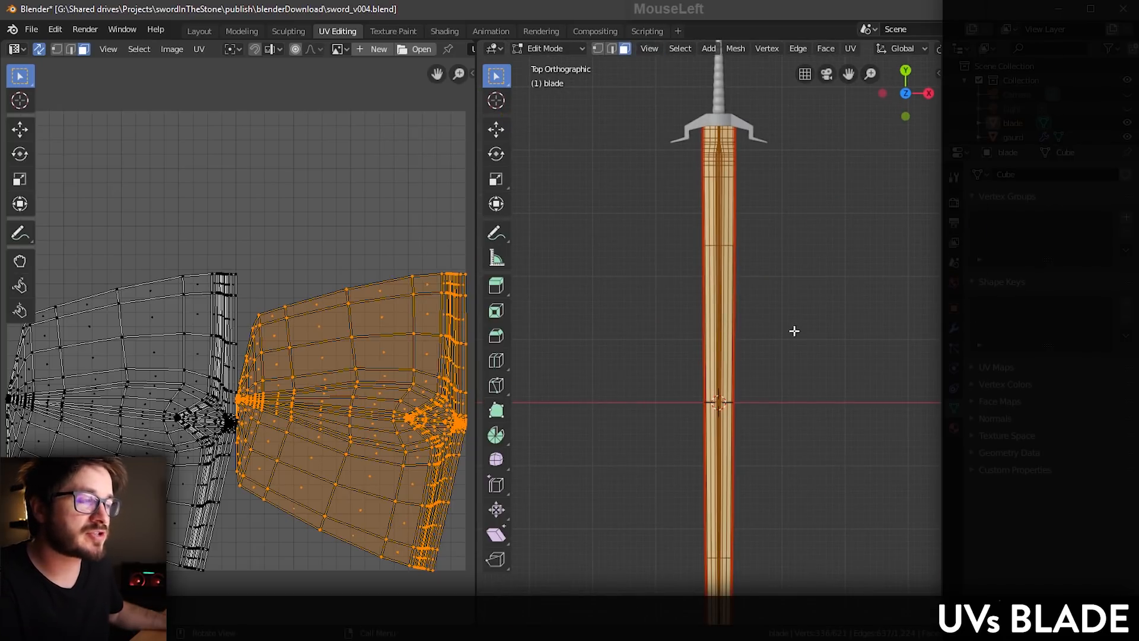
pyautogui.keyDown('shift'); pyautogui.moveTo(782, 355); pyautogui.dragTo(805, 298, button='middle'); pyautogui.keyUp('shift')
pyautogui.scroll(-1, 798, 301)
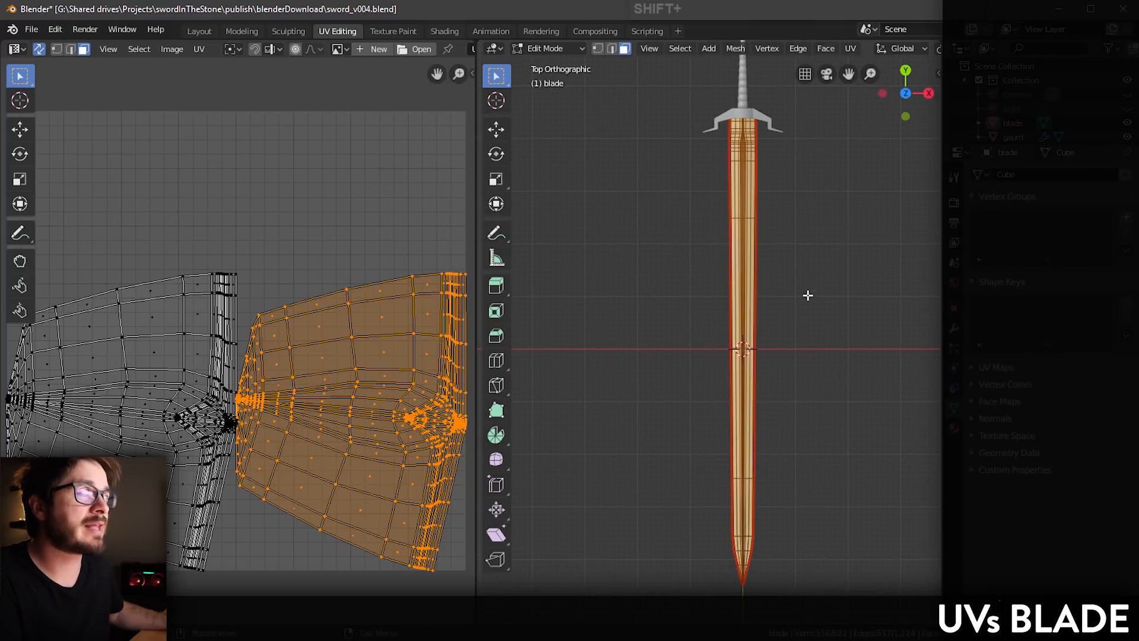
pyautogui.click(850, 49)
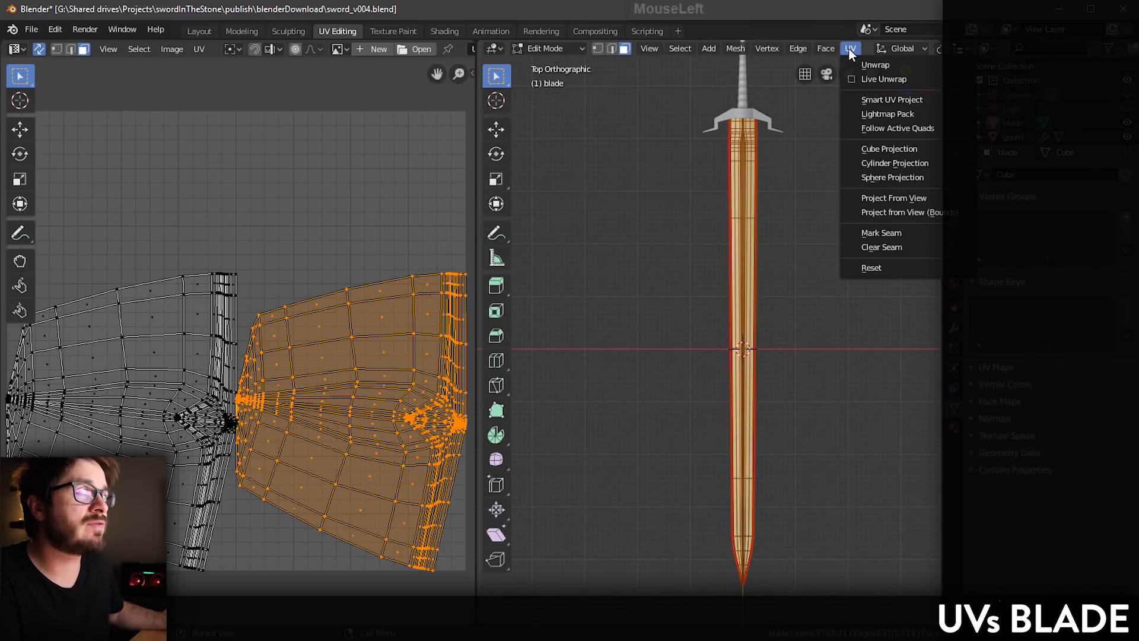
pyautogui.click(915, 200)
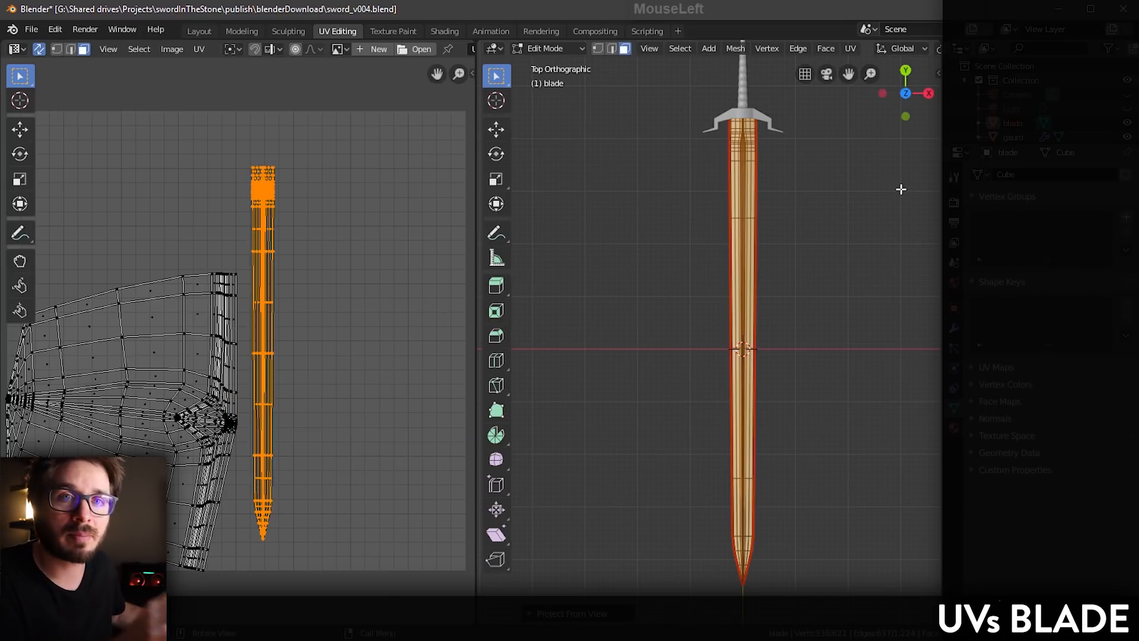
pyautogui.keyDown('shift'); pyautogui.moveTo(351, 320); pyautogui.dragTo(379, 312, button='middle'); pyautogui.keyUp('shift')
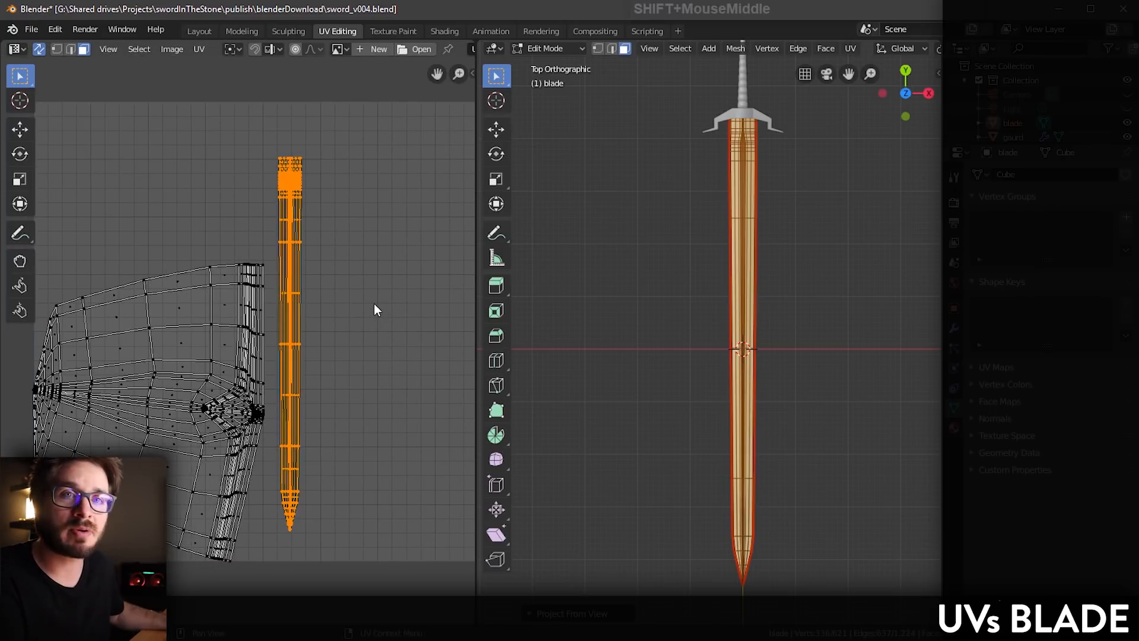
pyautogui.hotkey('ctrl', 'z')
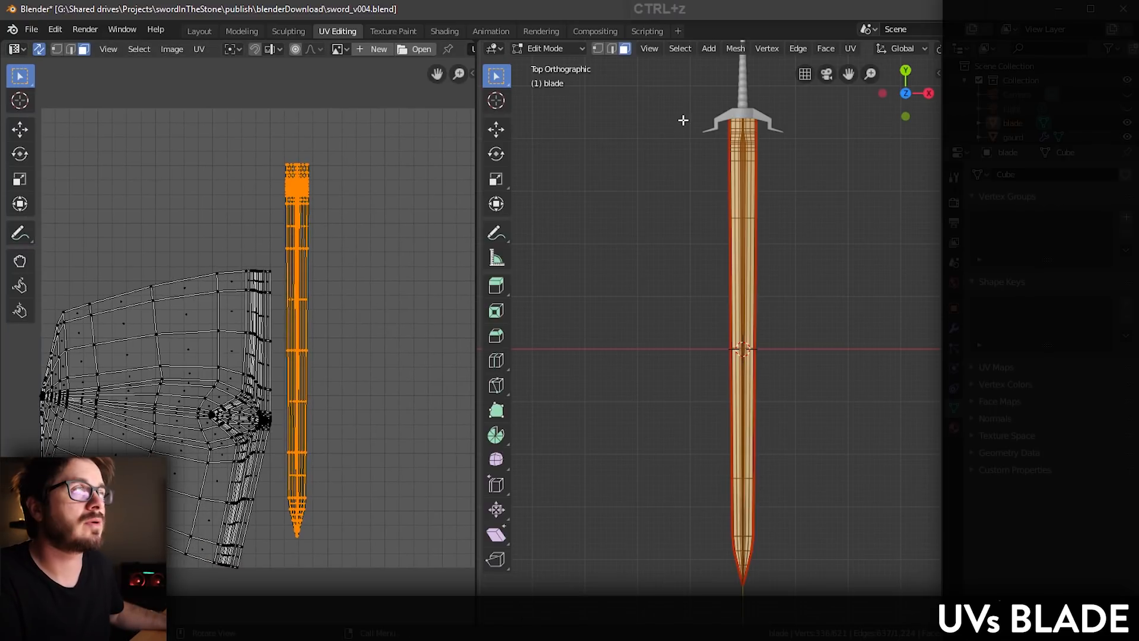
# Step: Deselect all of the blade's geometry, then select all linked faces of the remaining unprojected UV island
pyautogui.click(686, 52)
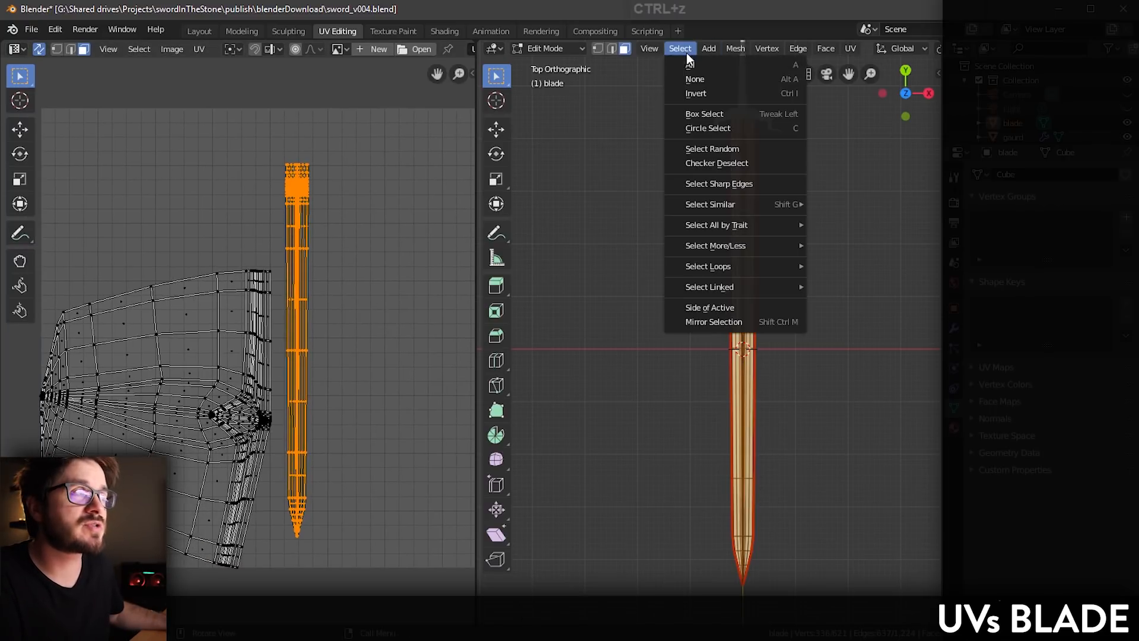
pyautogui.click(717, 81)
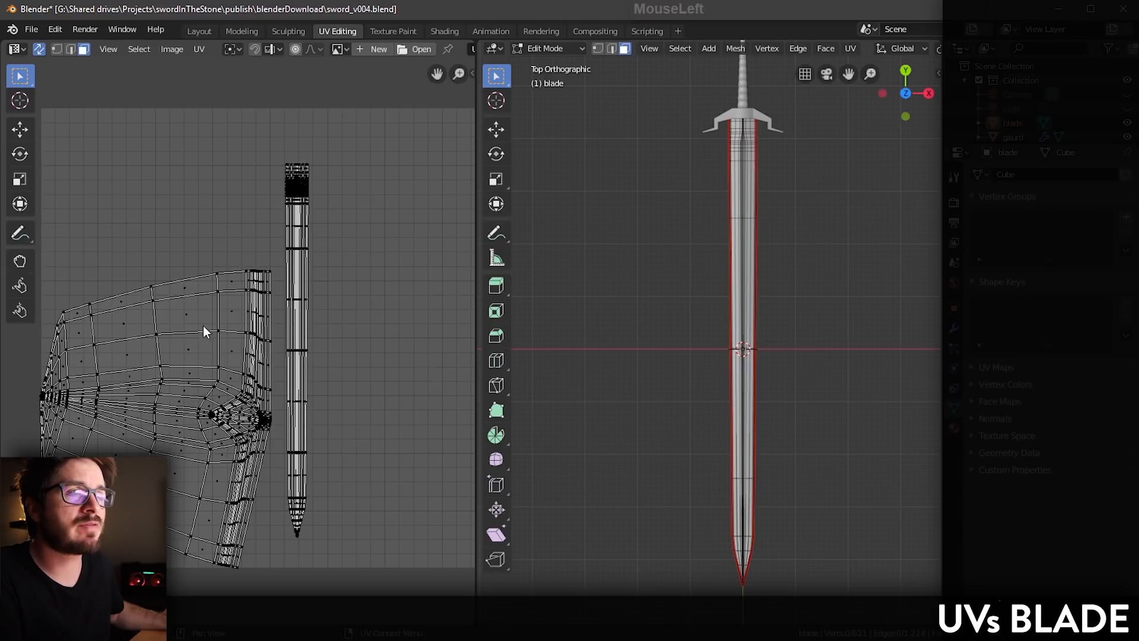
pyautogui.click(190, 315)
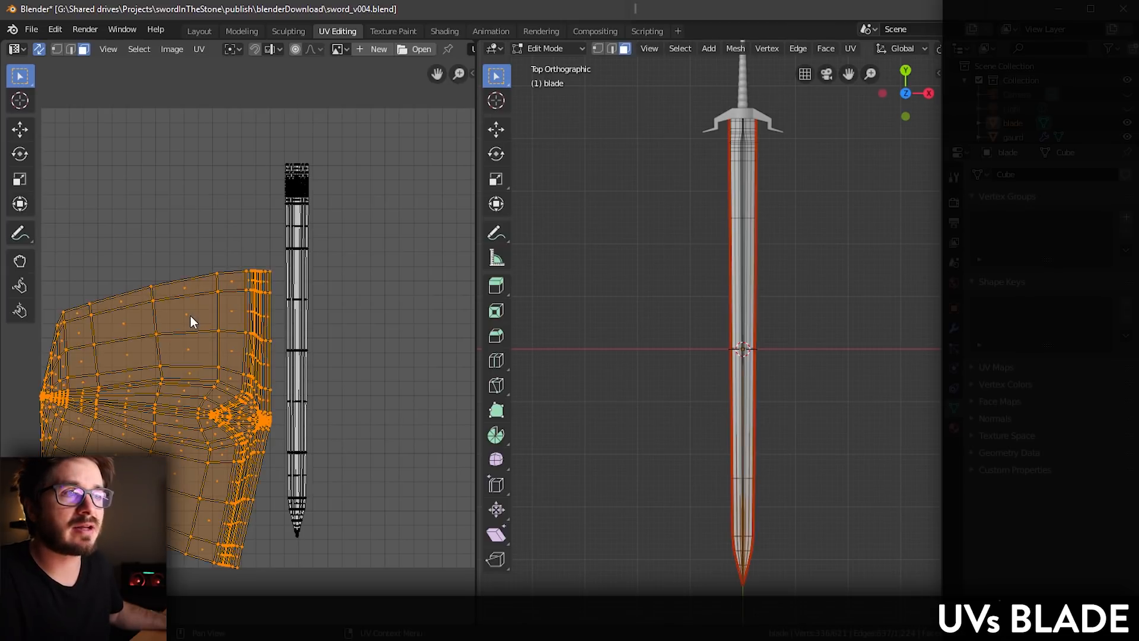
pyautogui.rightClick(184, 318)
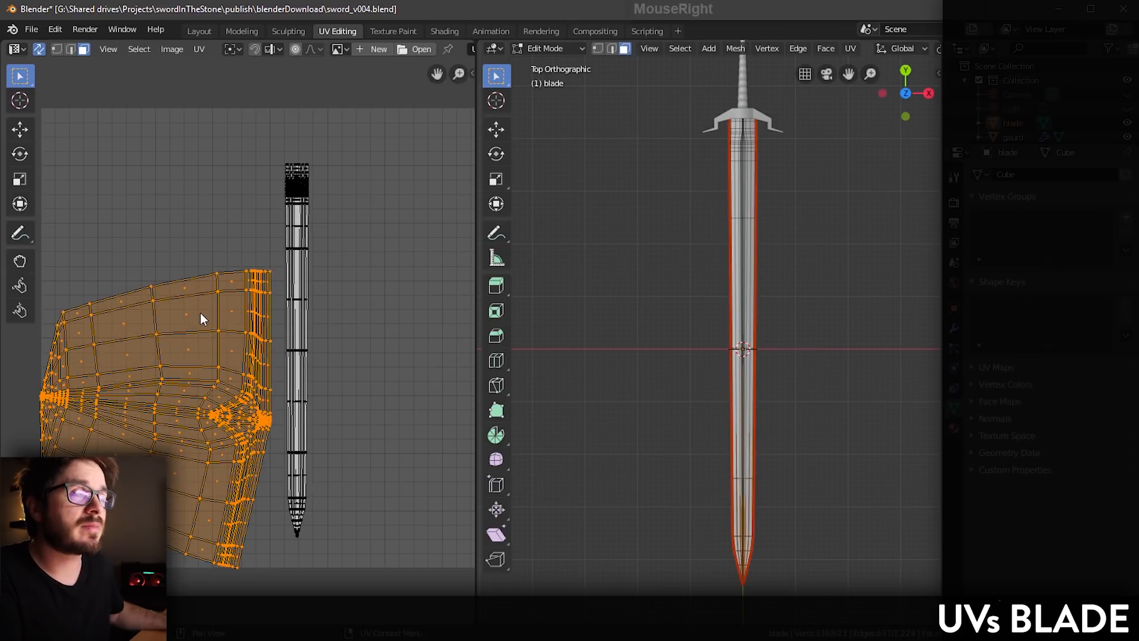
# Step: View the sword from the bottom viewpoint and project the selected blade side's UVs from view
pyautogui.click(656, 52)
pyautogui.moveTo(667, 214)
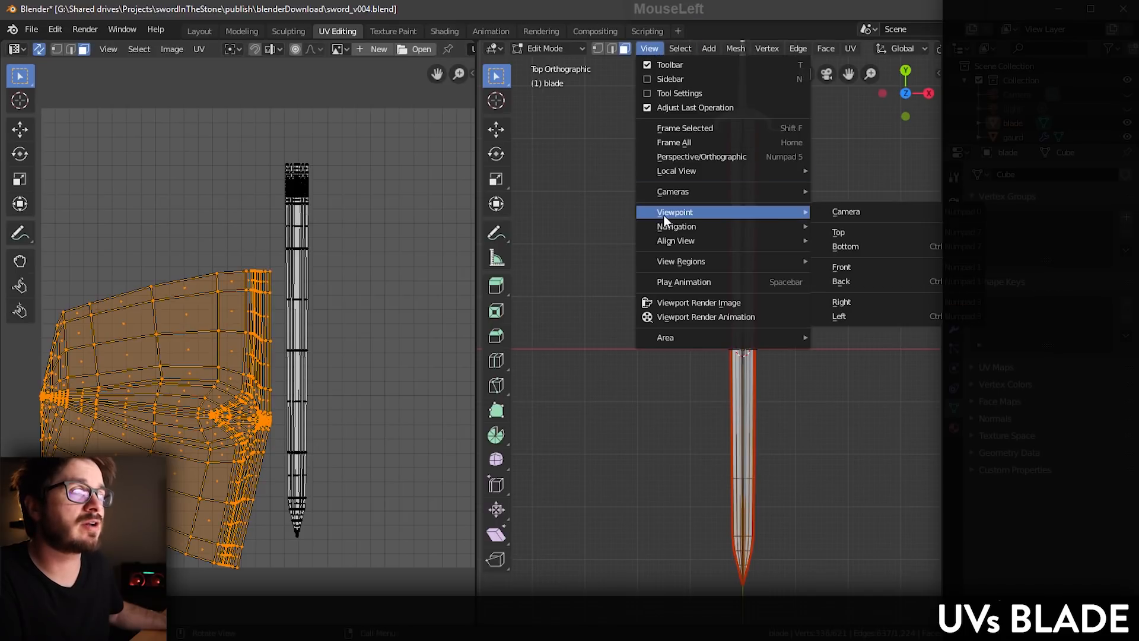
pyautogui.click(881, 247)
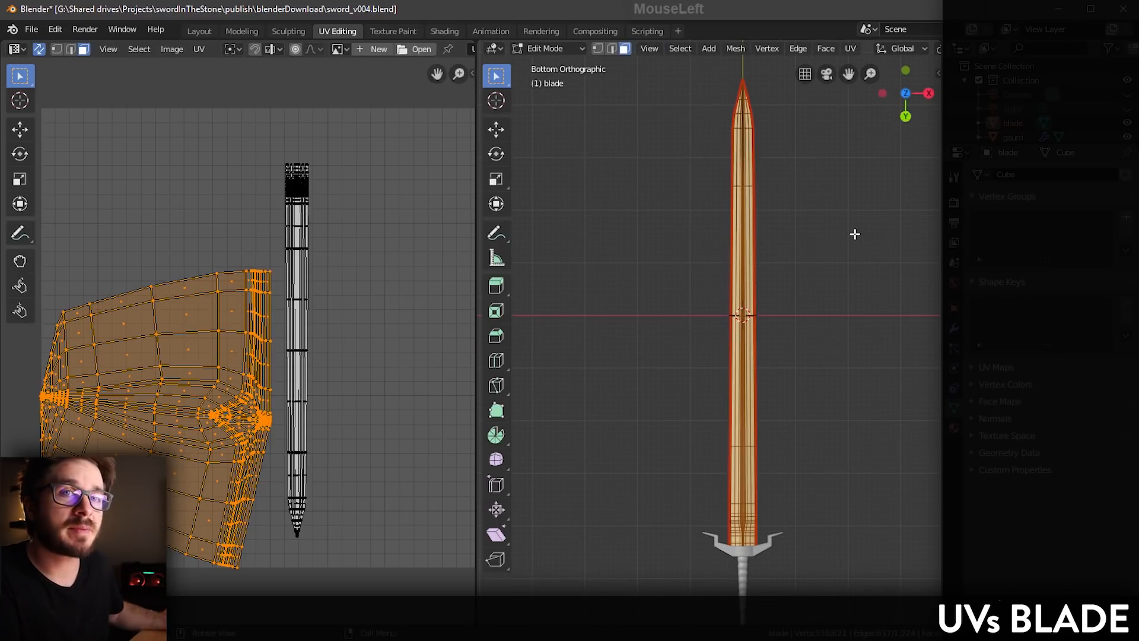
pyautogui.click(849, 48)
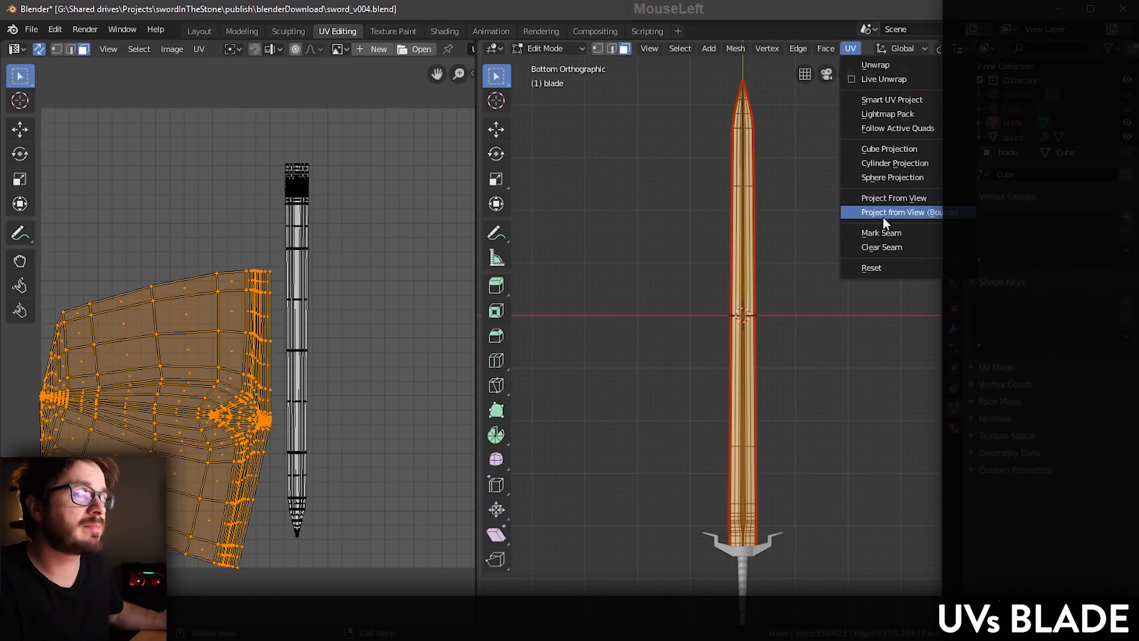
pyautogui.click(916, 199)
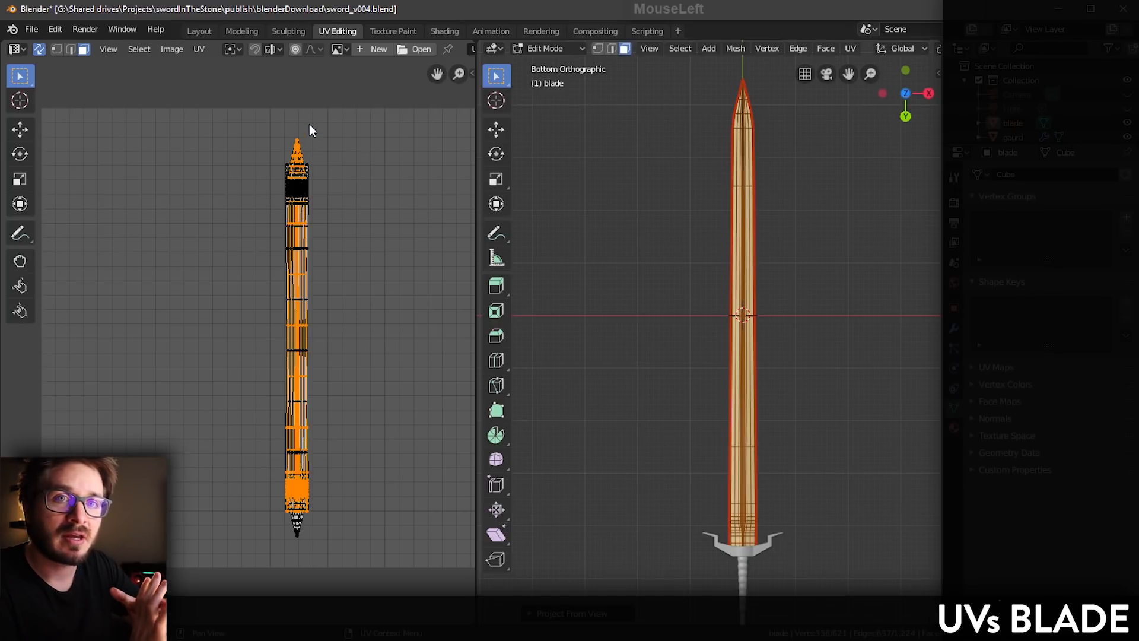
# Step: Select the blade's entire mesh, average its UV islands' scale and pack the islands
pyautogui.click(680, 49)
pyautogui.click(723, 68)
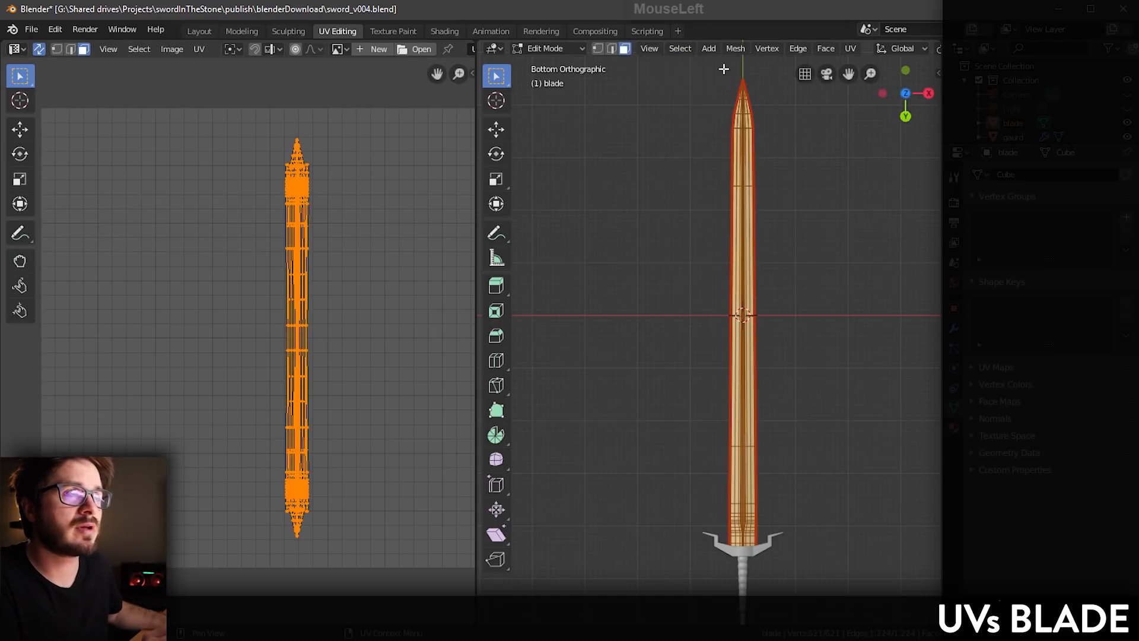
pyautogui.click(205, 49)
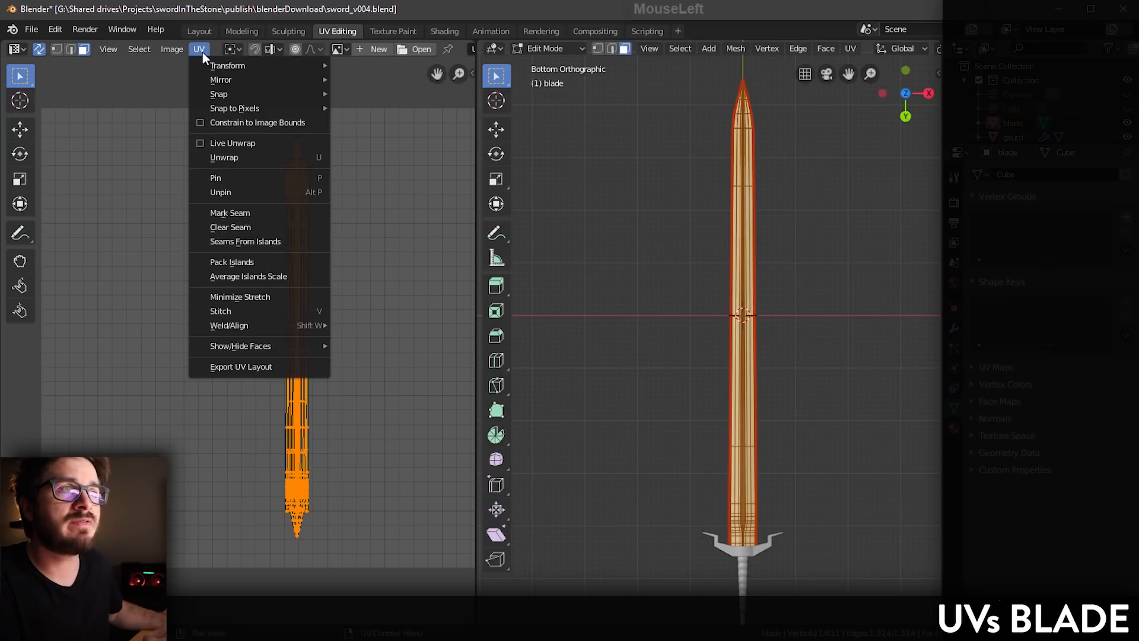
pyautogui.click(263, 278)
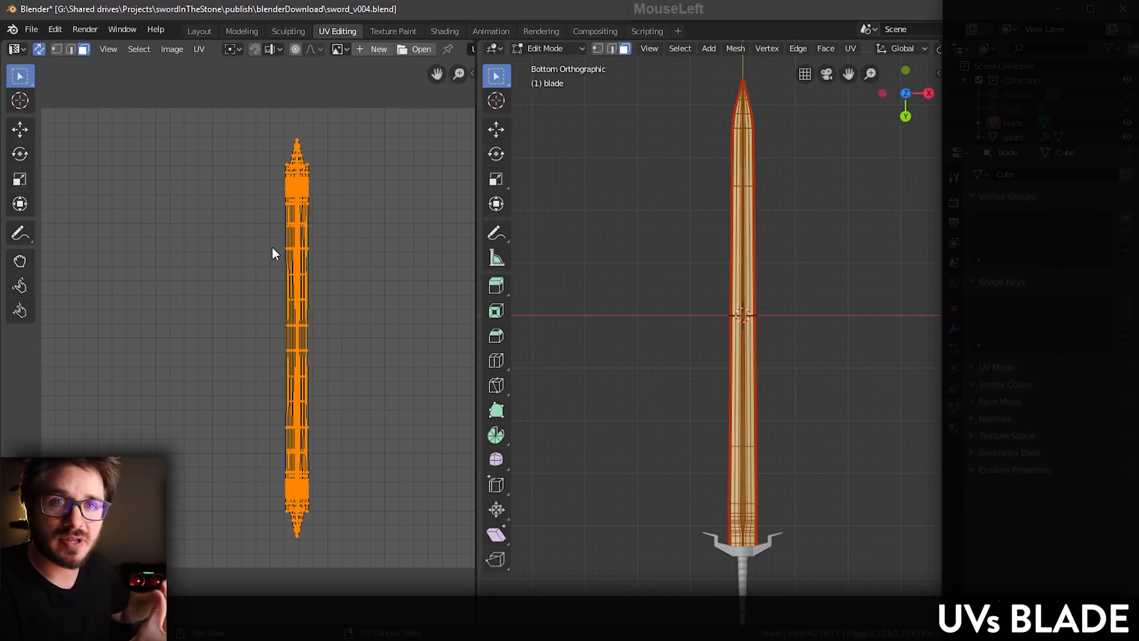
pyautogui.click(199, 49)
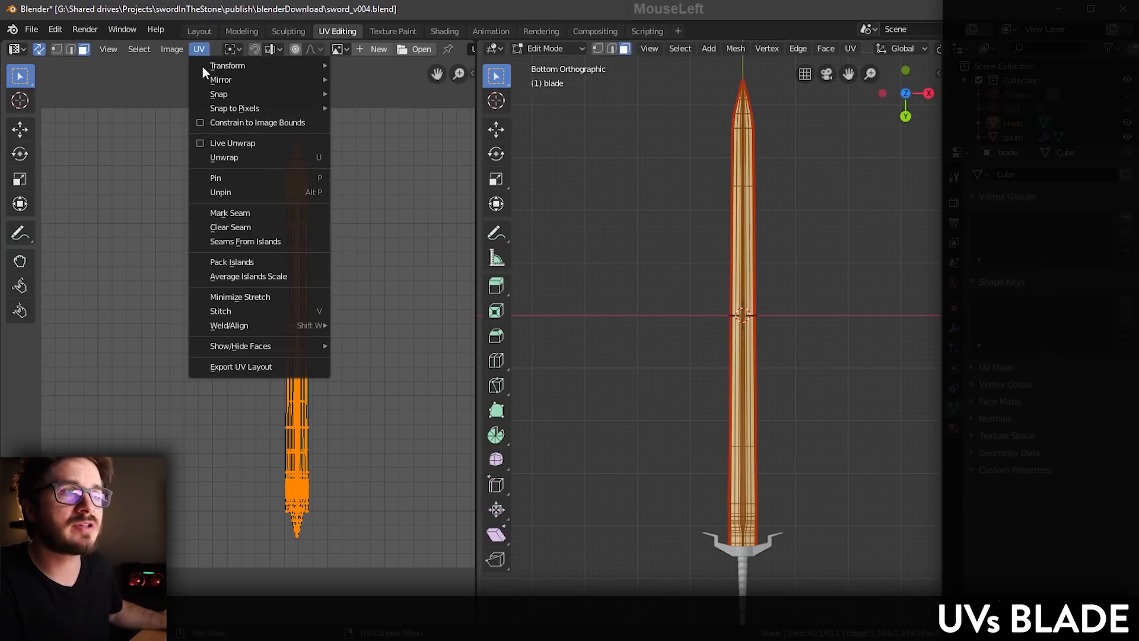
pyautogui.click(241, 263)
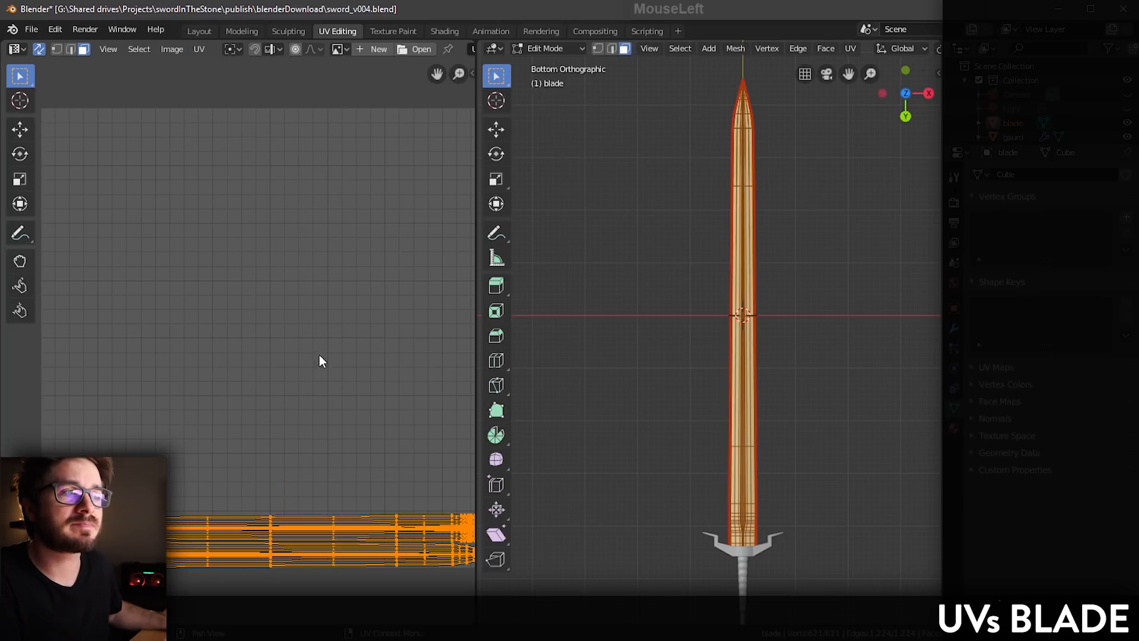
pyautogui.scroll(-1, 319, 354)
pyautogui.moveTo(330, 356); pyautogui.dragTo(283, 376, button='middle')
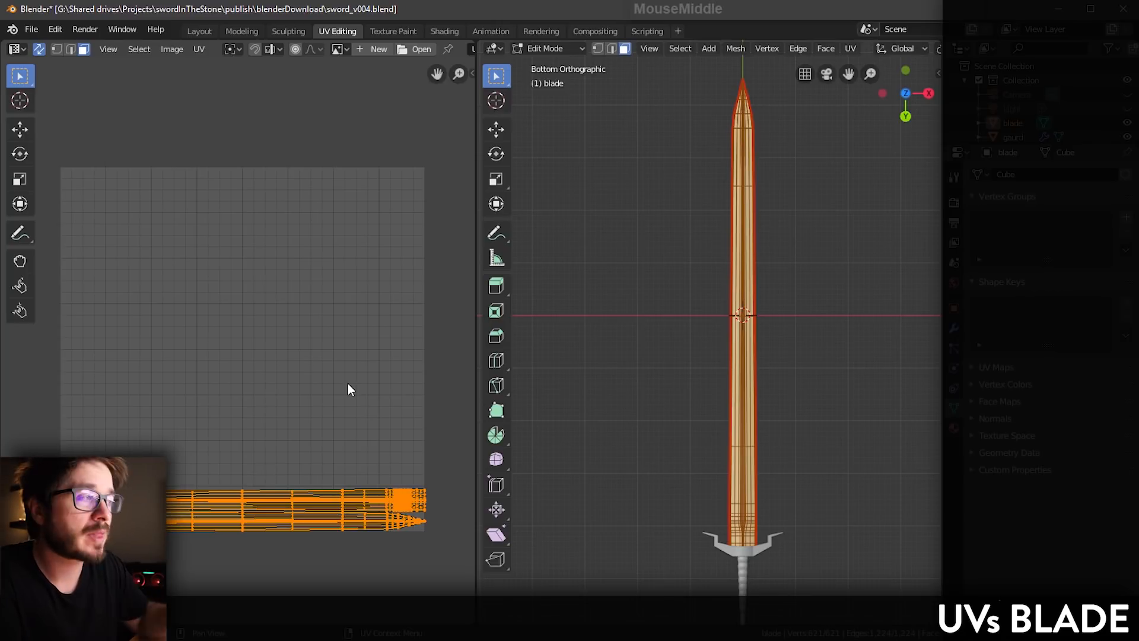
# Step: Return to object mode and assign a Checker Texture to the base color of the blade's material
pyautogui.click(572, 50)
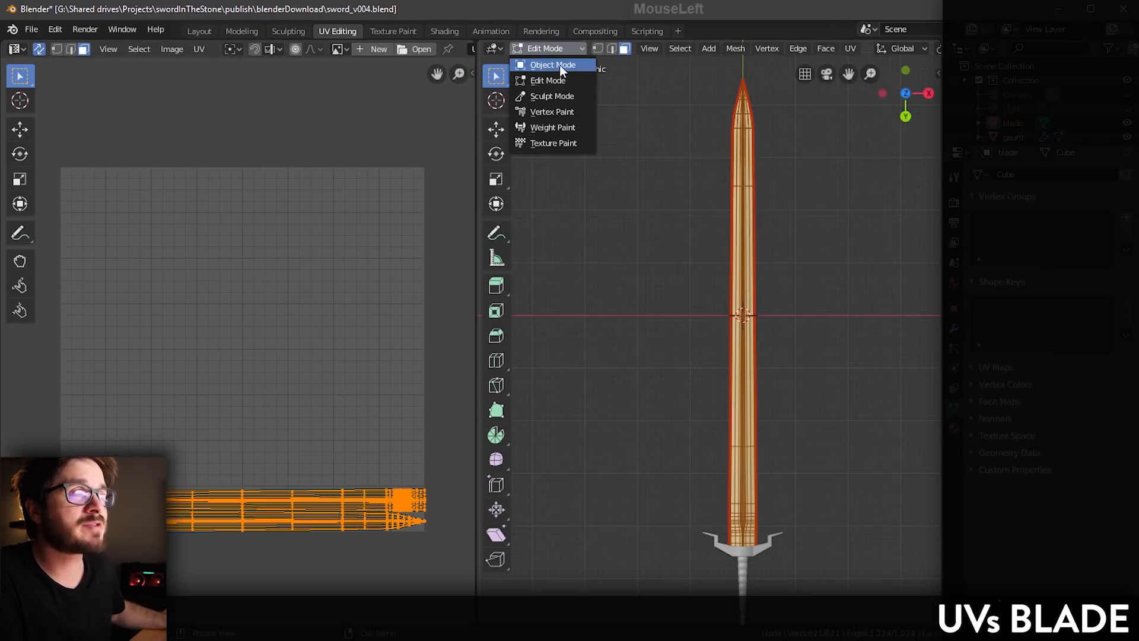
pyautogui.moveTo(776, 386); pyautogui.dragTo(777, 447)
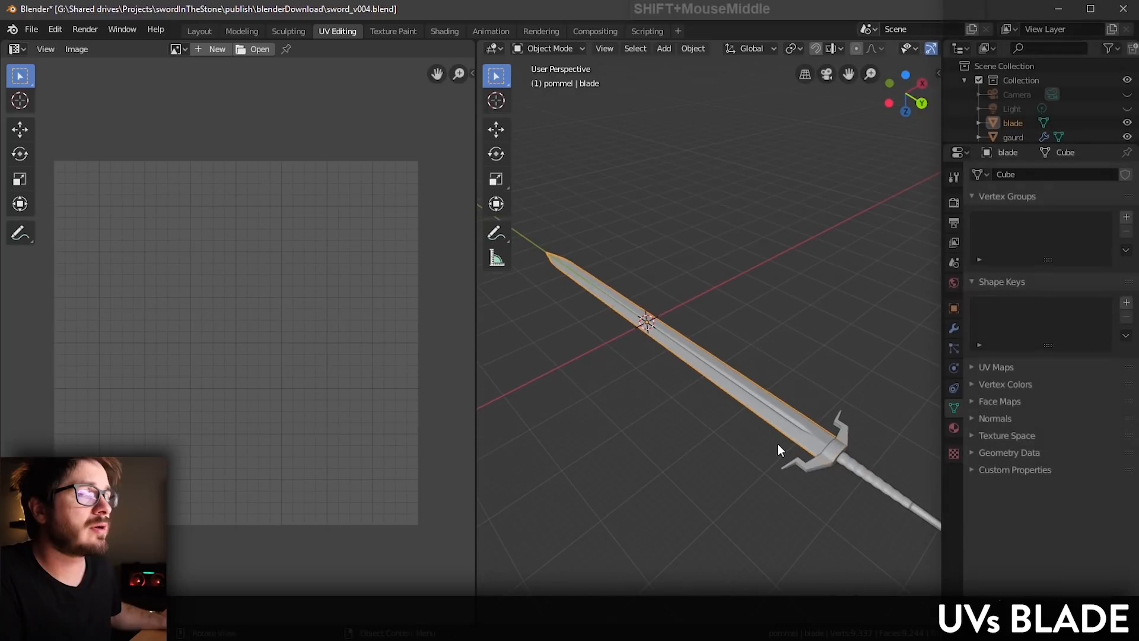
pyautogui.click(953, 428)
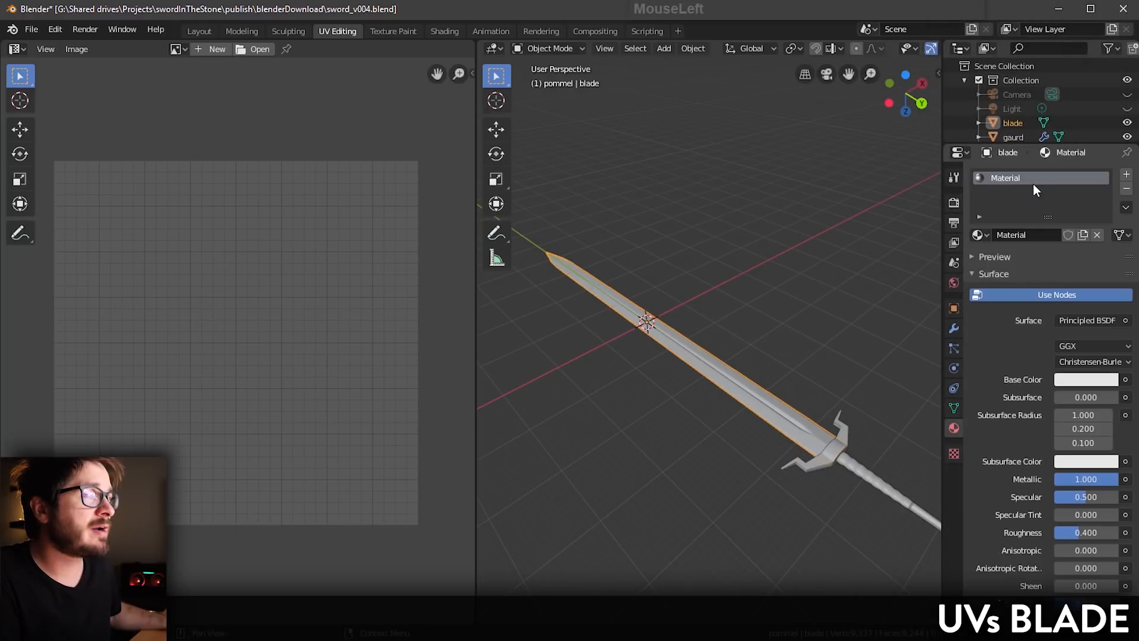
pyautogui.click(1126, 380)
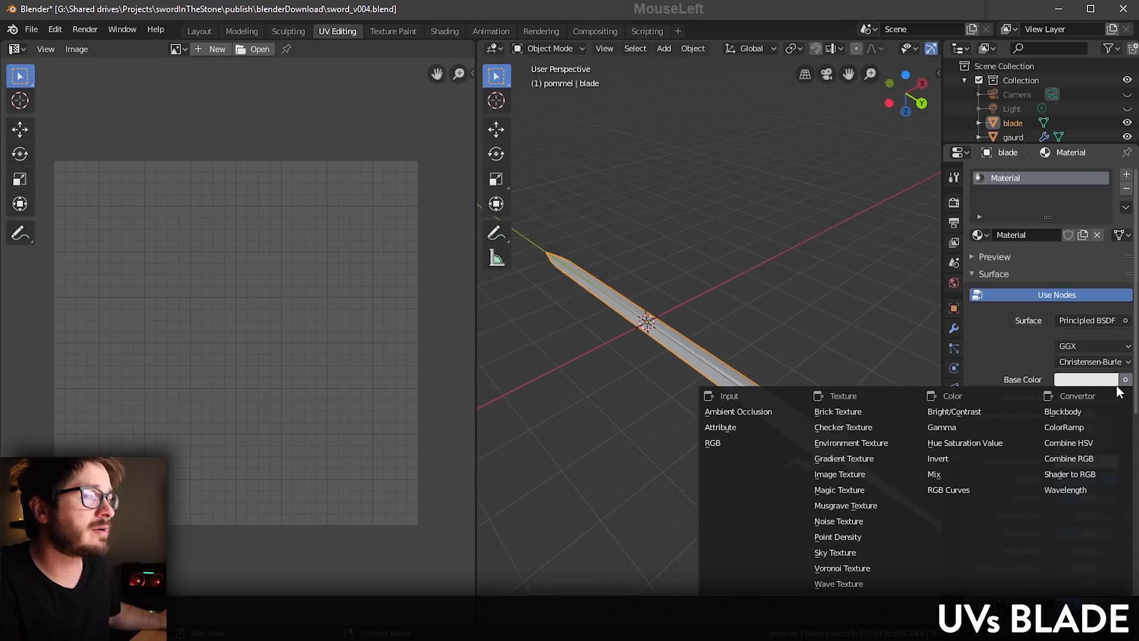
pyautogui.click(863, 428)
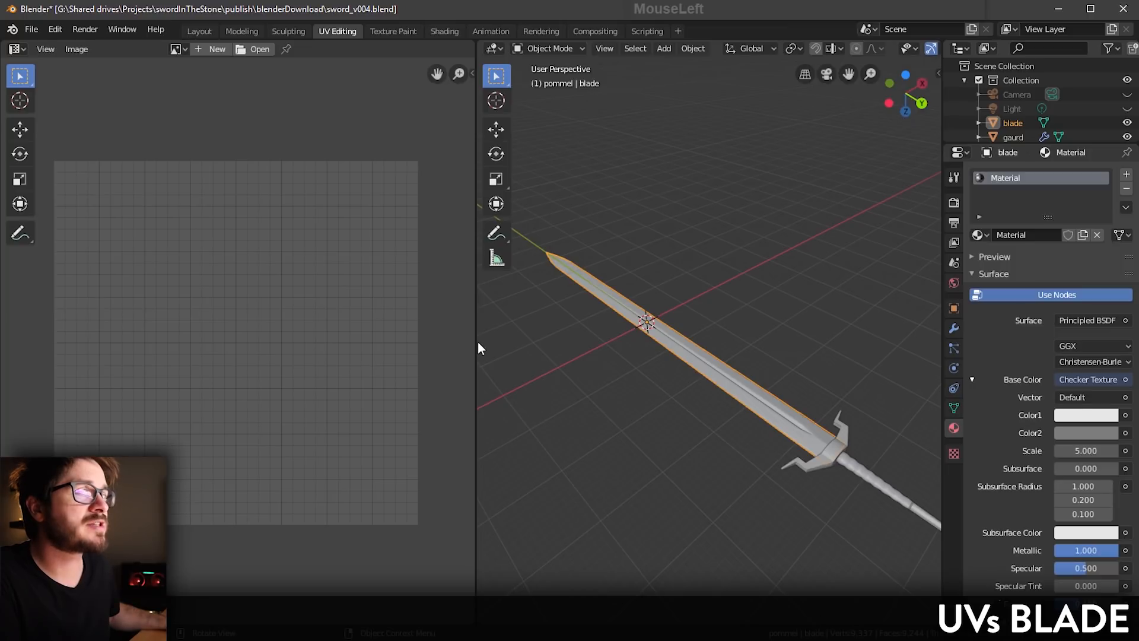
# Step: Enlarge the 3D viewport, show it in material preview shading and set the blade material's Metallic to 0
pyautogui.moveTo(476, 346)
pyautogui.mouseDown()
pyautogui.moveTo(323, 335)
pyautogui.moveTo(354, 339)
pyautogui.moveTo(337, 335)
pyautogui.mouseUp()
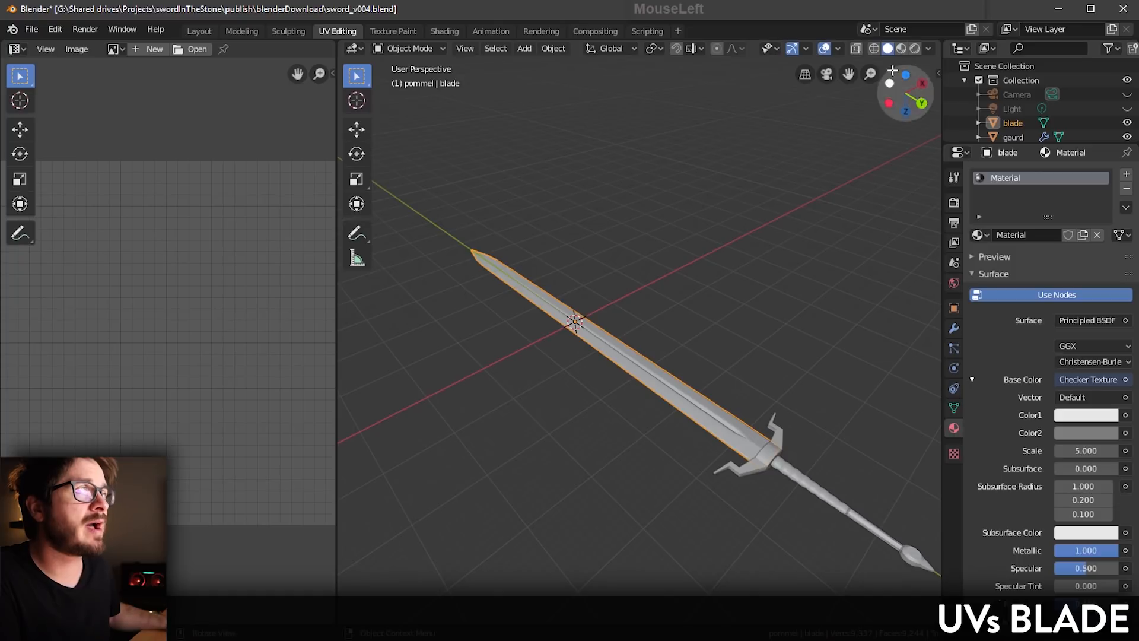
pyautogui.click(901, 48)
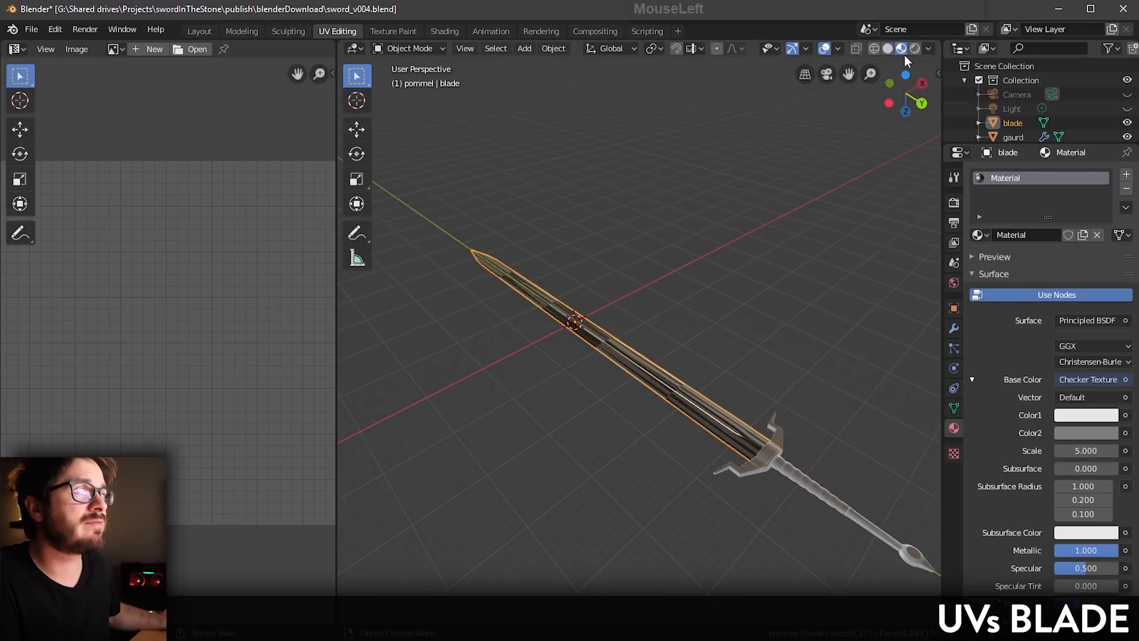
pyautogui.moveTo(1110, 551); pyautogui.dragTo(1068, 551)
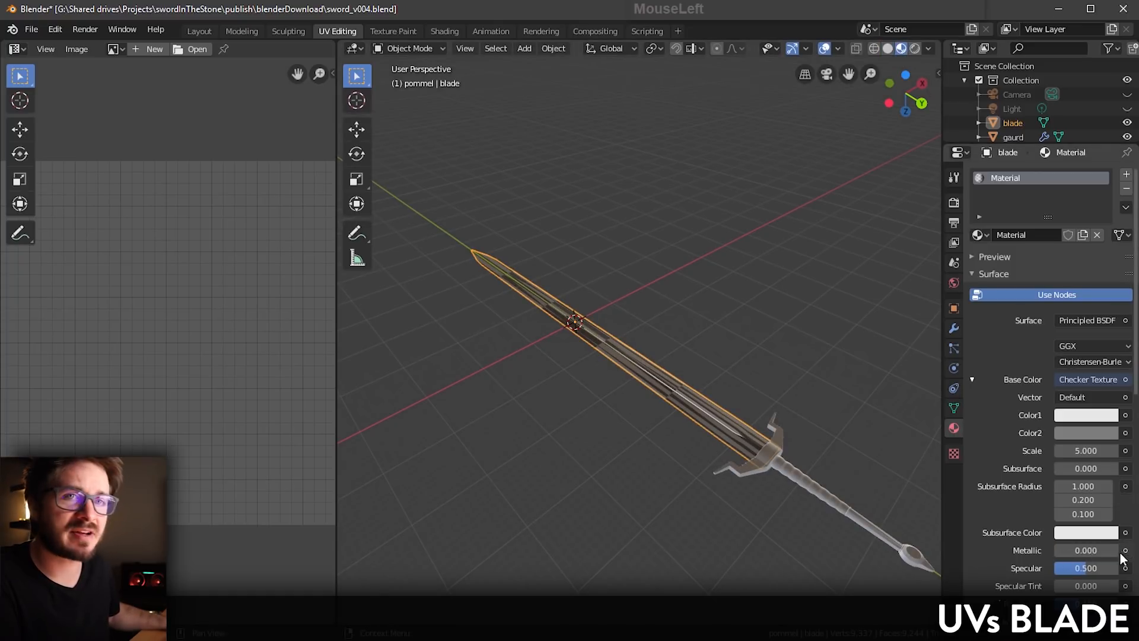
pyautogui.moveTo(691, 315); pyautogui.dragTo(689, 373, button='middle')
pyautogui.scroll(3, 690, 374)
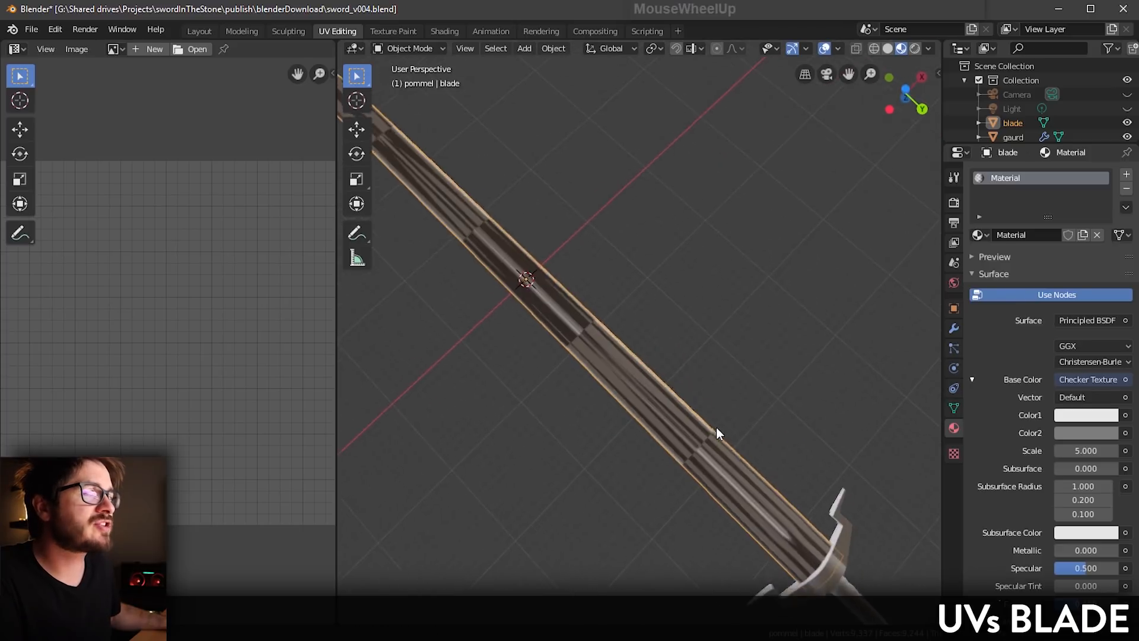
pyautogui.moveTo(717, 433); pyautogui.dragTo(733, 413, button='middle')
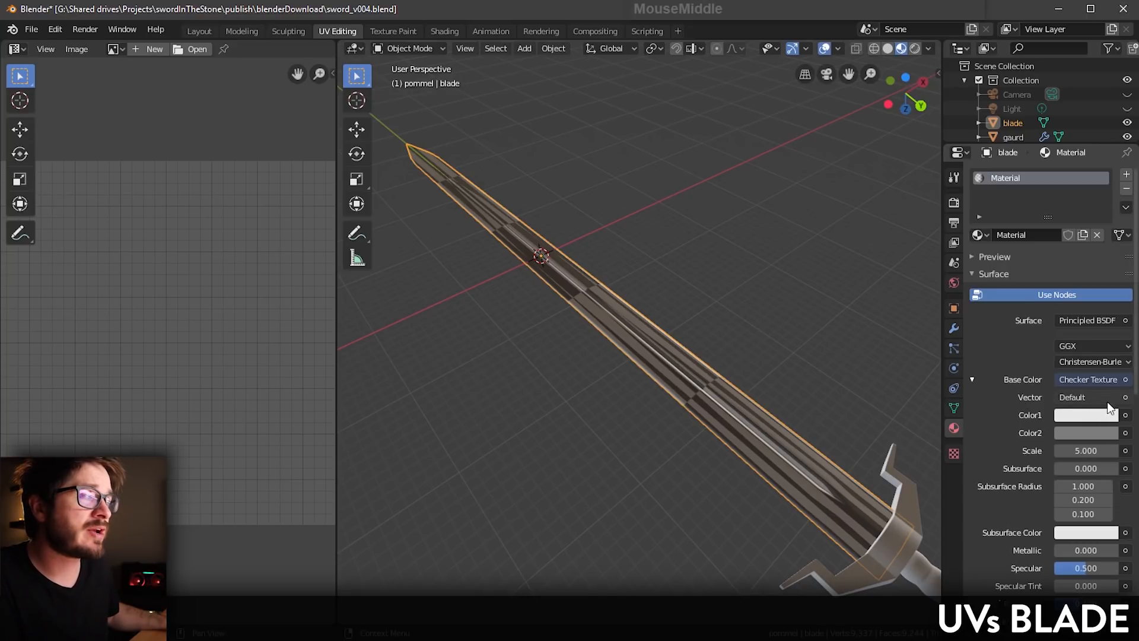
# Step: Map the blade's Checker Texture with the UV output of Texture Coordinate and set the checker scale to 50
pyautogui.click(1127, 400)
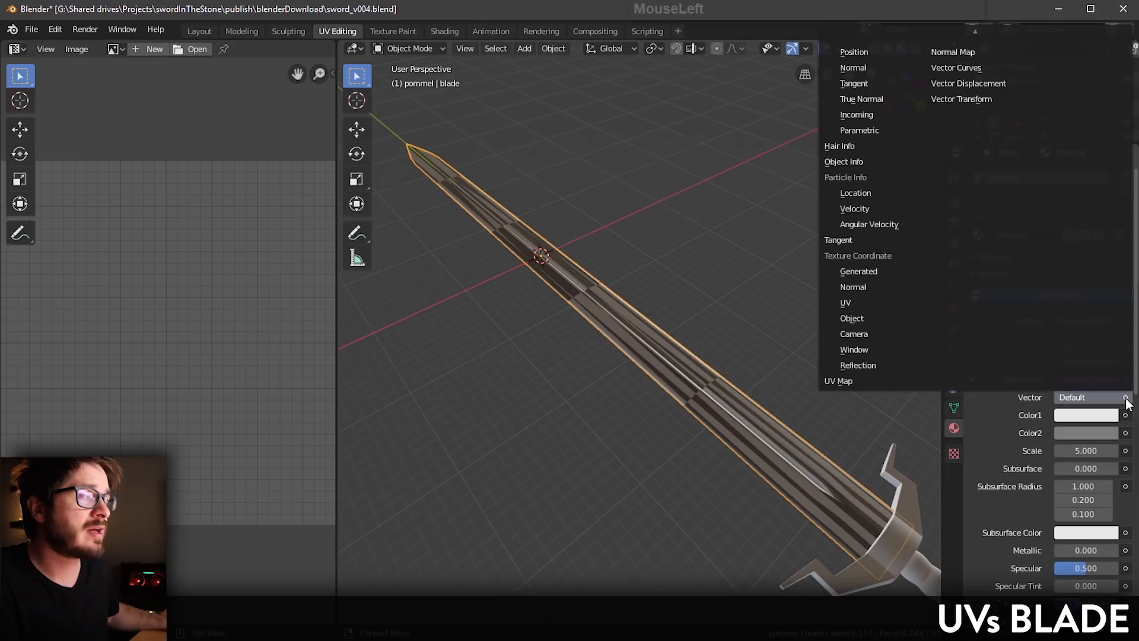
pyautogui.click(861, 303)
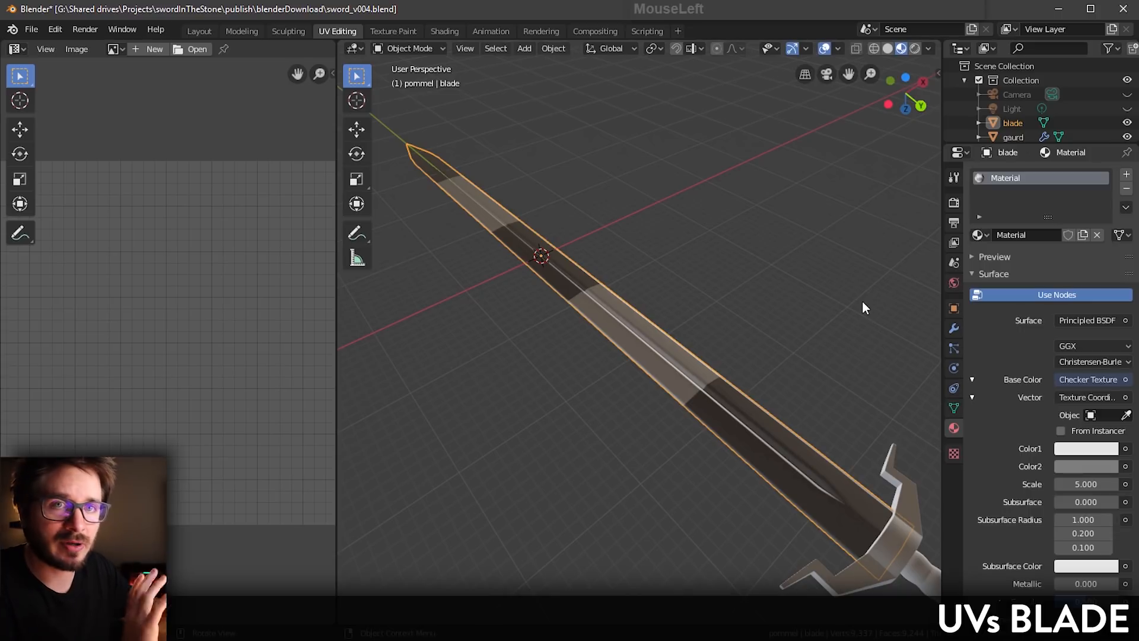
pyautogui.click(1093, 484)
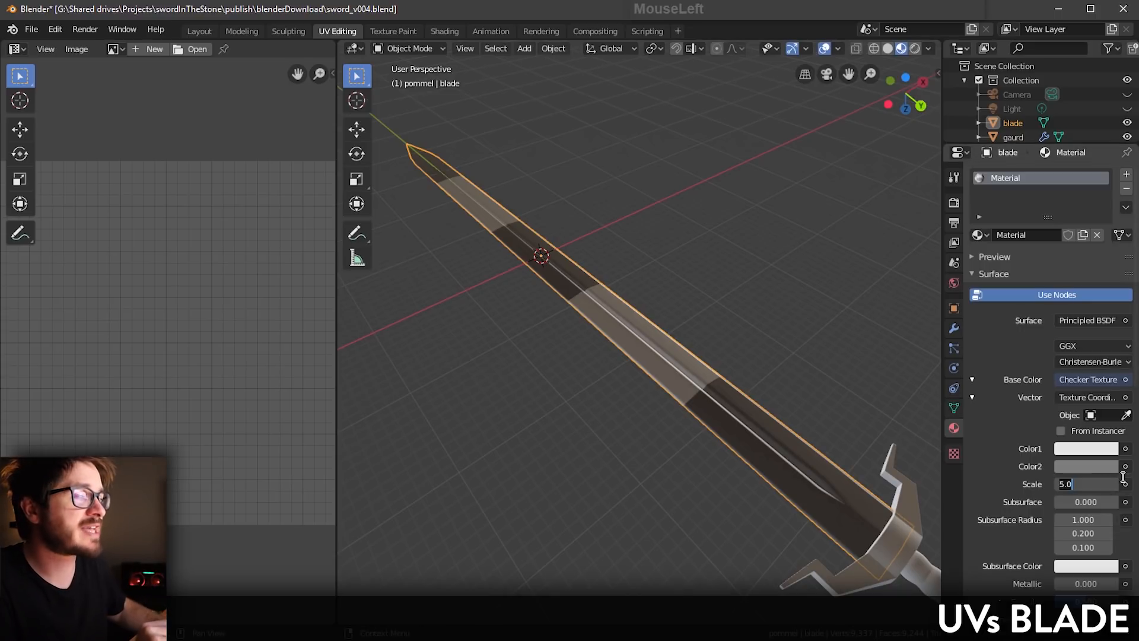
pyautogui.write('50')
pyautogui.press('Return')
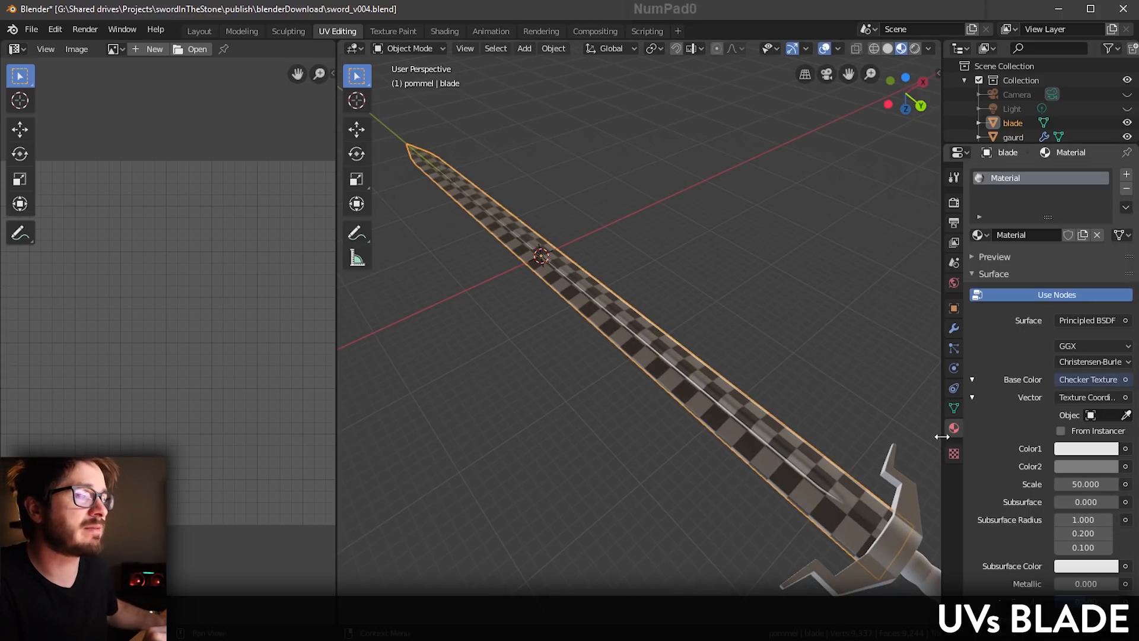
pyautogui.moveTo(750, 371); pyautogui.dragTo(678, 418, button='middle')
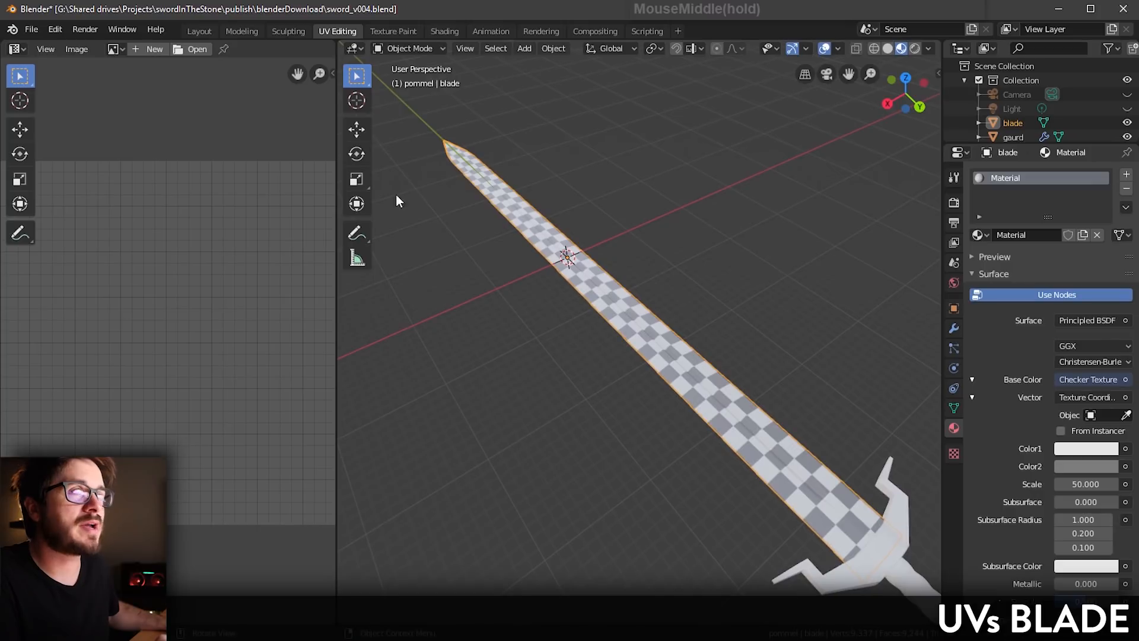
# Step: Save the sword file
pyautogui.click(37, 26)
pyautogui.click(61, 125)
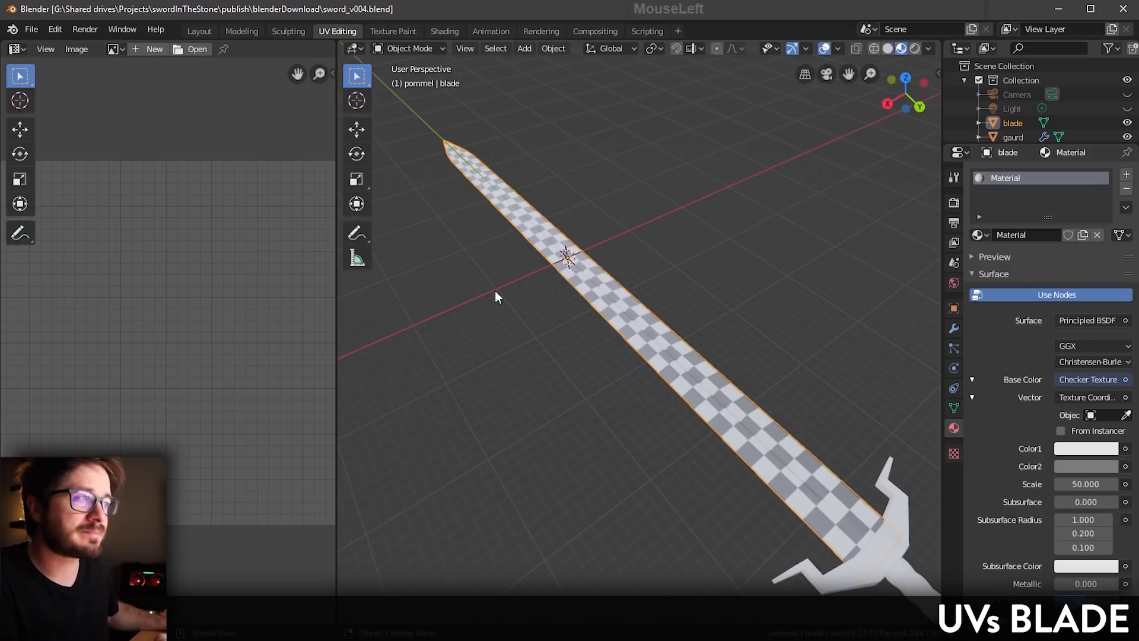
pyautogui.keyDown('shift'); pyautogui.moveTo(707, 422); pyautogui.dragTo(680, 405, button='middle'); pyautogui.keyUp('shift')
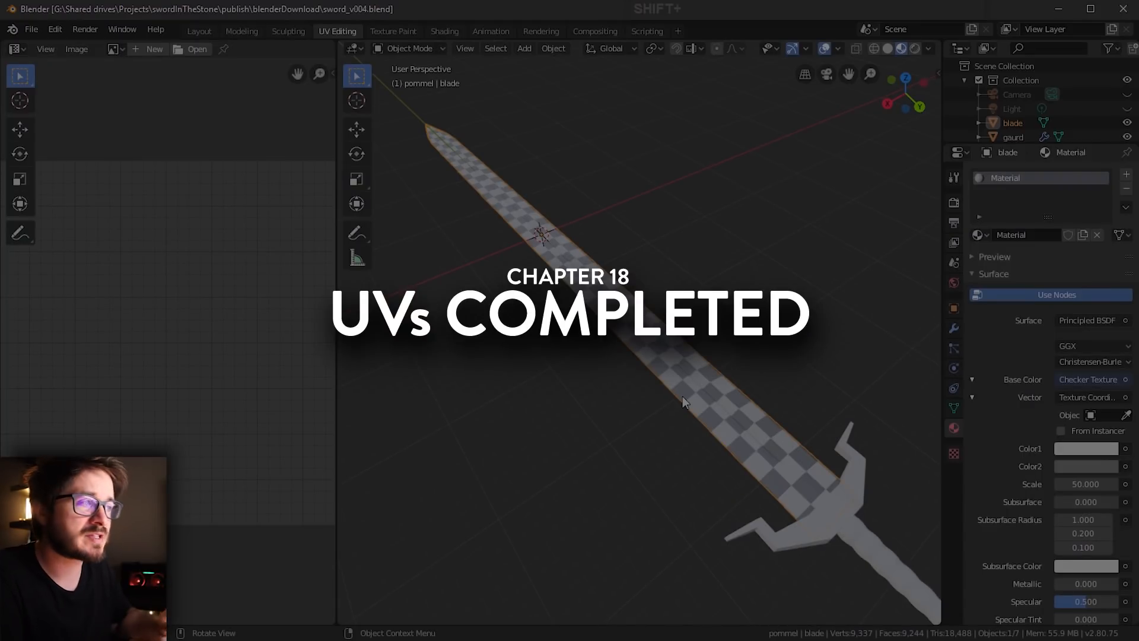
# Step: Select the sword's guard in object mode, show its modifier stack and collapse the Subdivision modifier
pyautogui.click(403, 48)
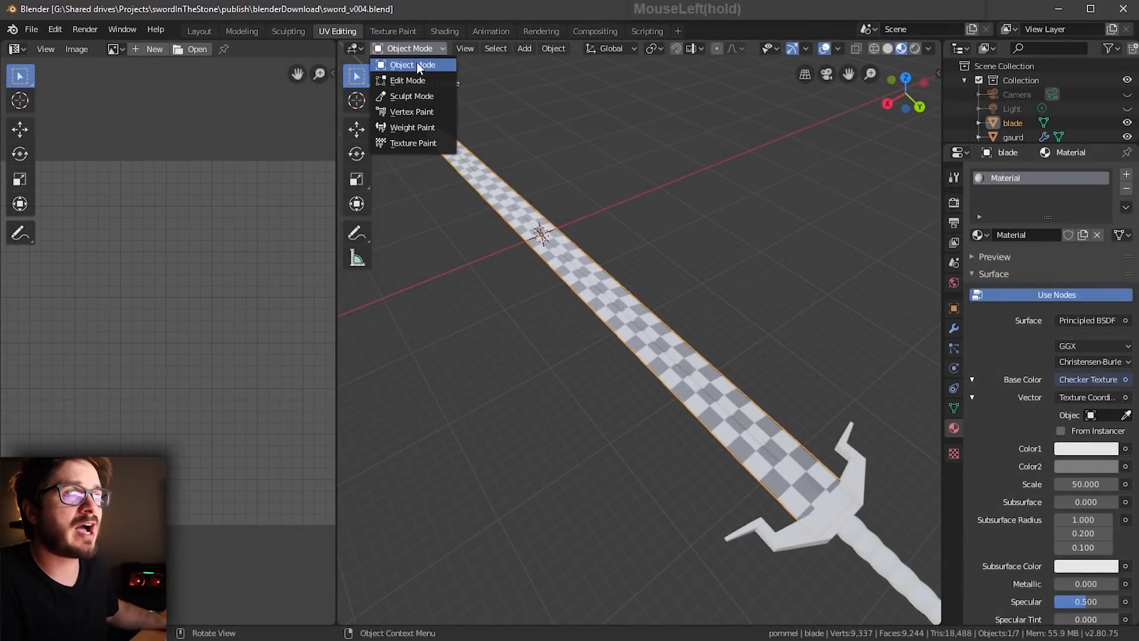
pyautogui.click(406, 66)
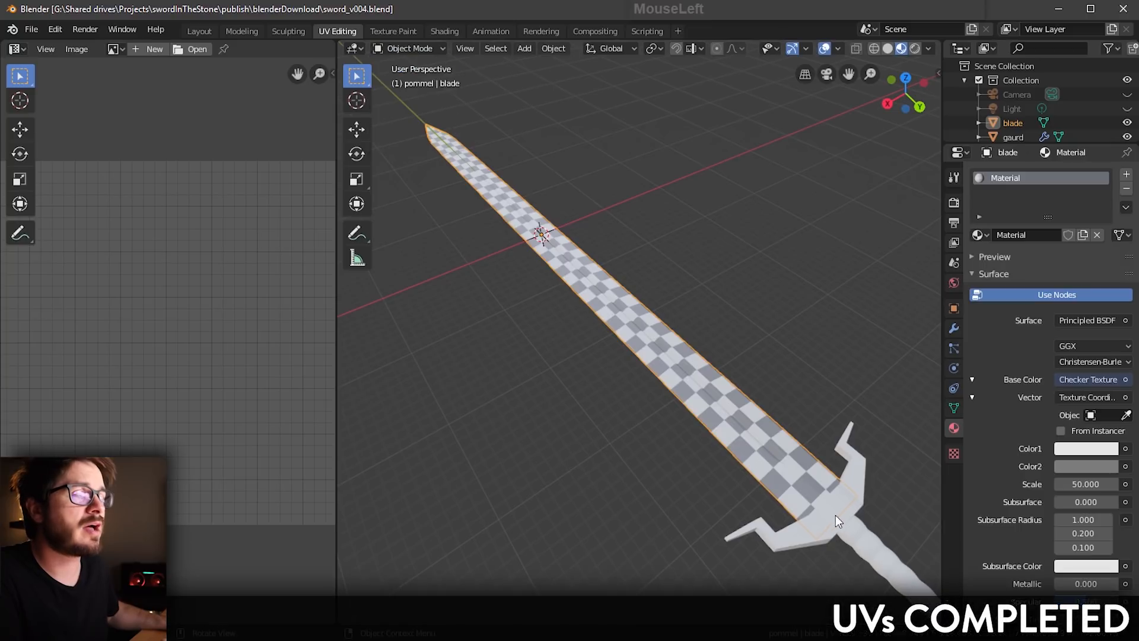
pyautogui.click(855, 521)
pyautogui.hotkey('shift', 'f')
pyautogui.moveTo(766, 445); pyautogui.dragTo(735, 407, button='middle')
pyautogui.click(954, 328)
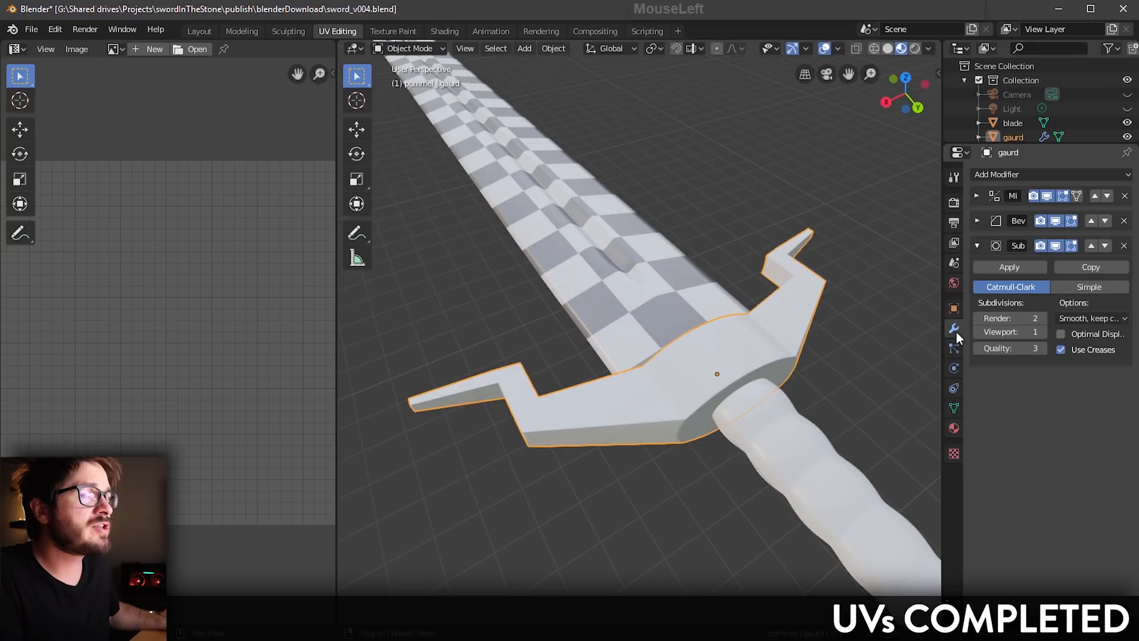
pyautogui.click(984, 241)
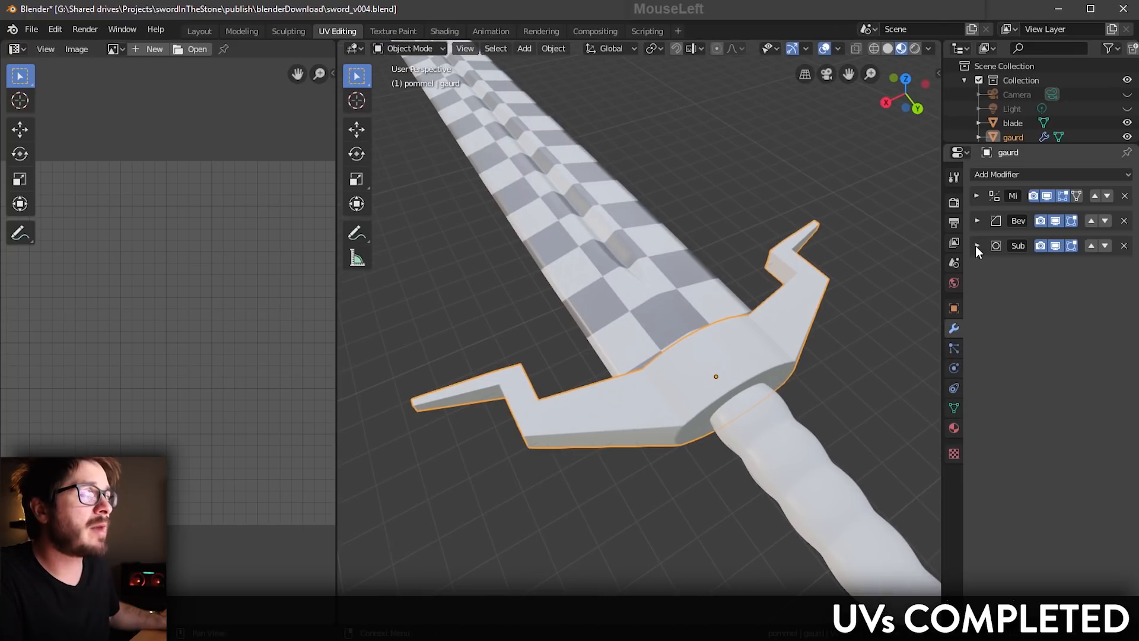
pyautogui.moveTo(748, 336); pyautogui.dragTo(747, 341, button='middle')
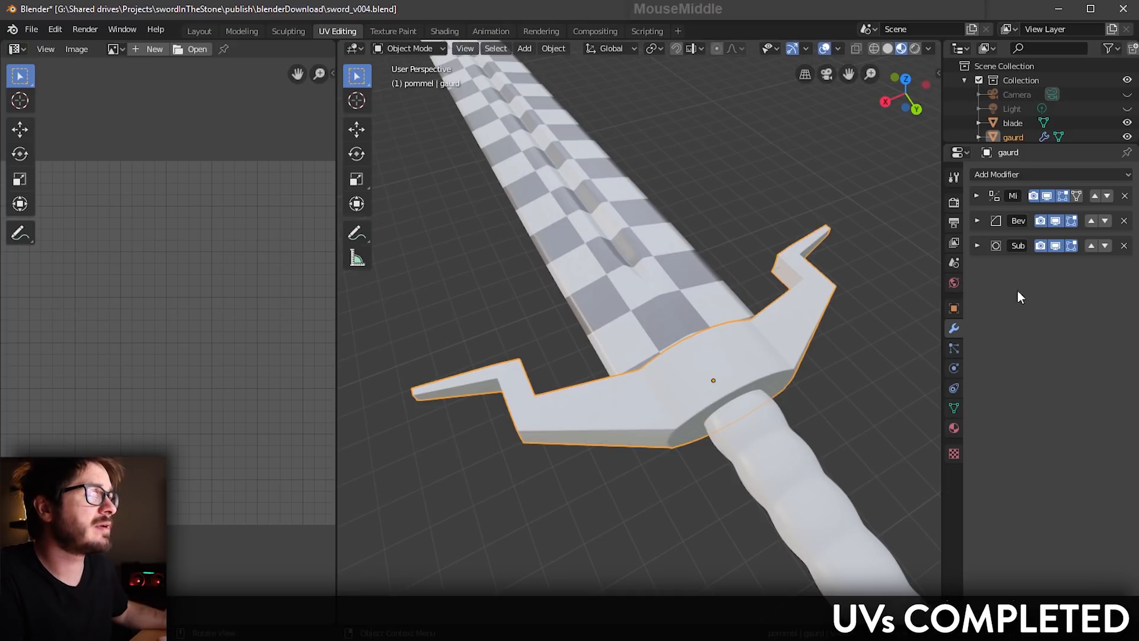
# Step: Apply the guard's Mirror modifier and its Bevel modifier
pyautogui.click(976, 195)
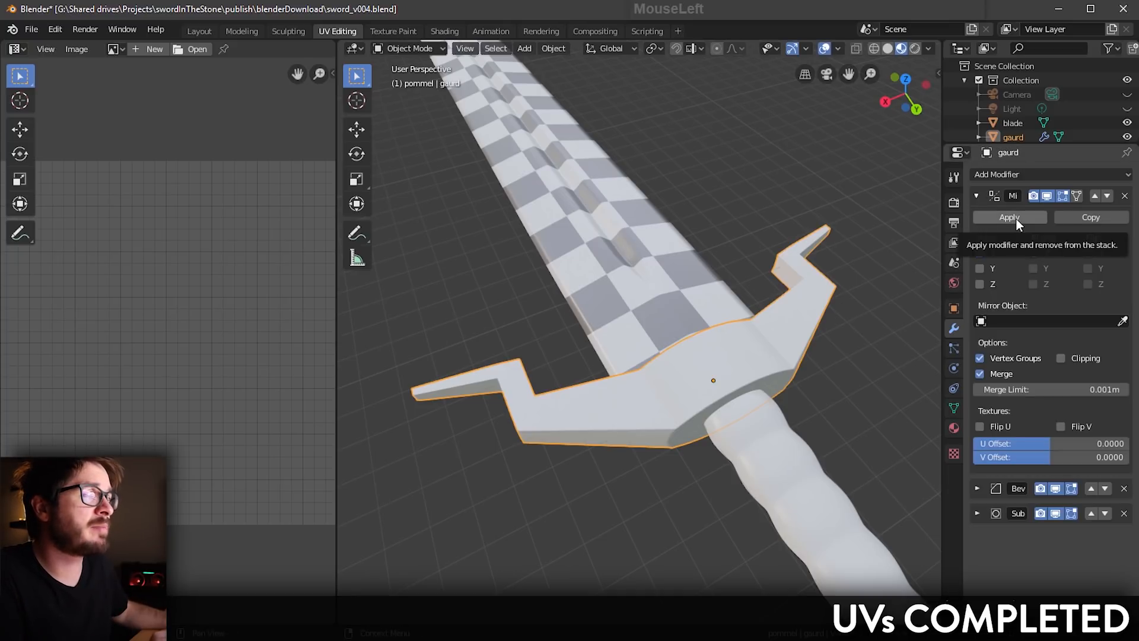
pyautogui.click(1016, 219)
pyautogui.click(976, 196)
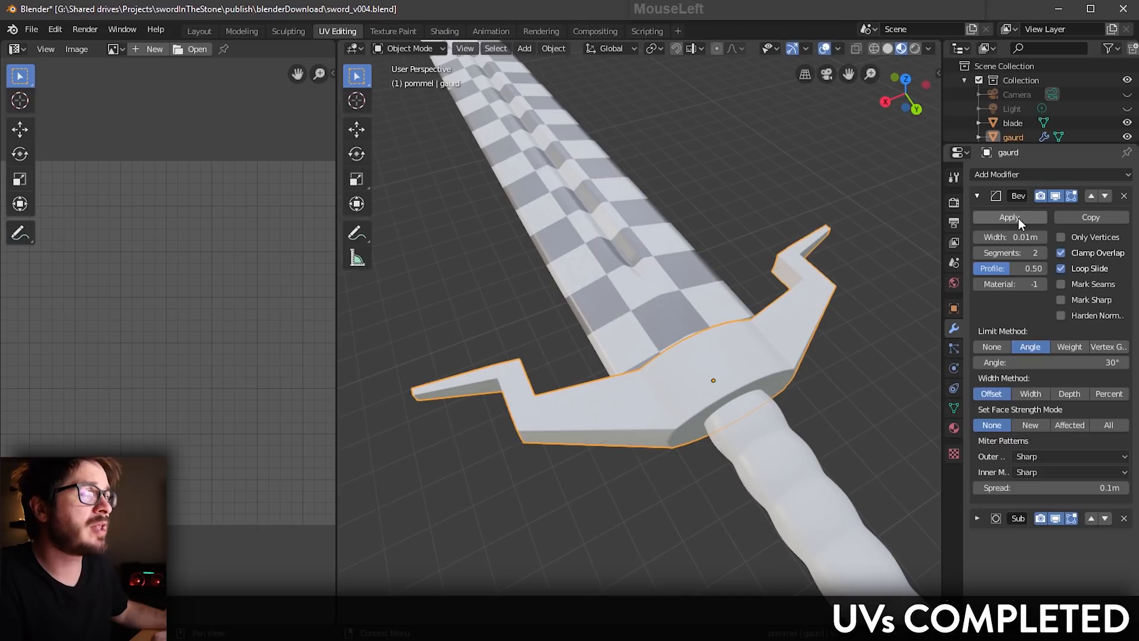
pyautogui.click(1018, 219)
# Step: Set the render subdivisions of the guard's Subdivision modifier to 1 and apply the modifier
pyautogui.click(976, 196)
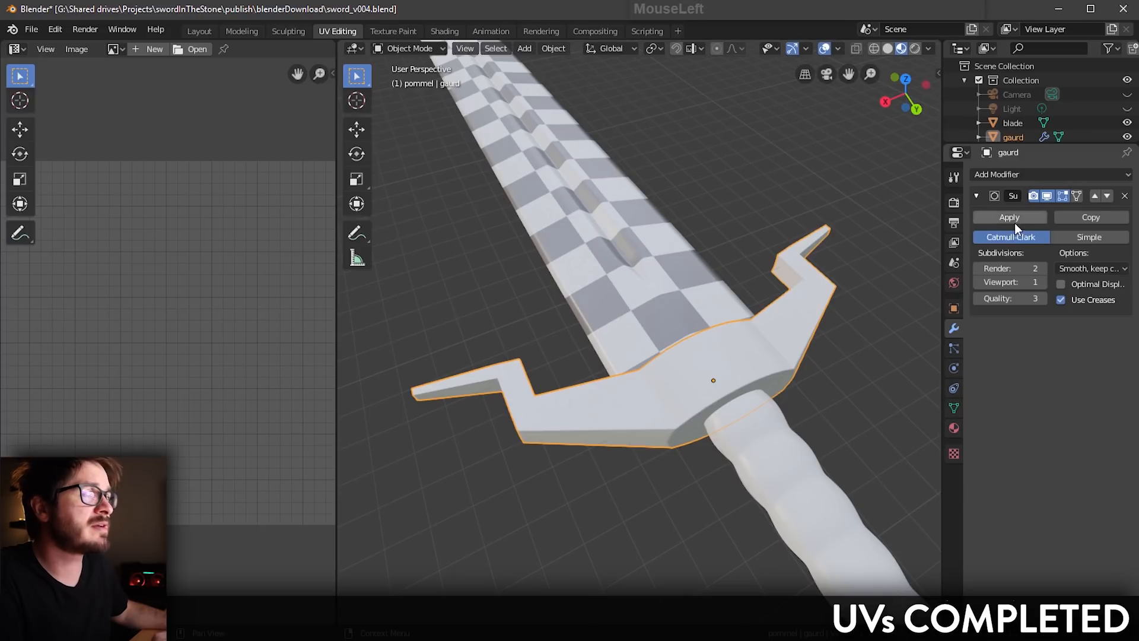
pyautogui.doubleClick(1035, 264)
pyautogui.write('1')
pyautogui.press('Tab')
pyautogui.click(1029, 327)
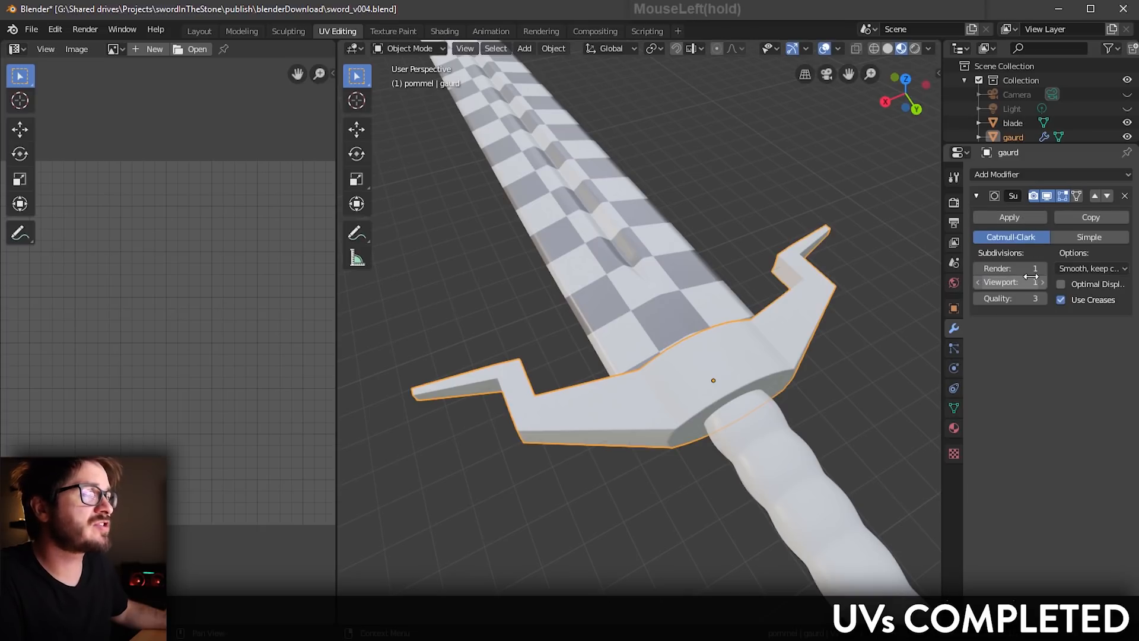
pyautogui.click(1013, 218)
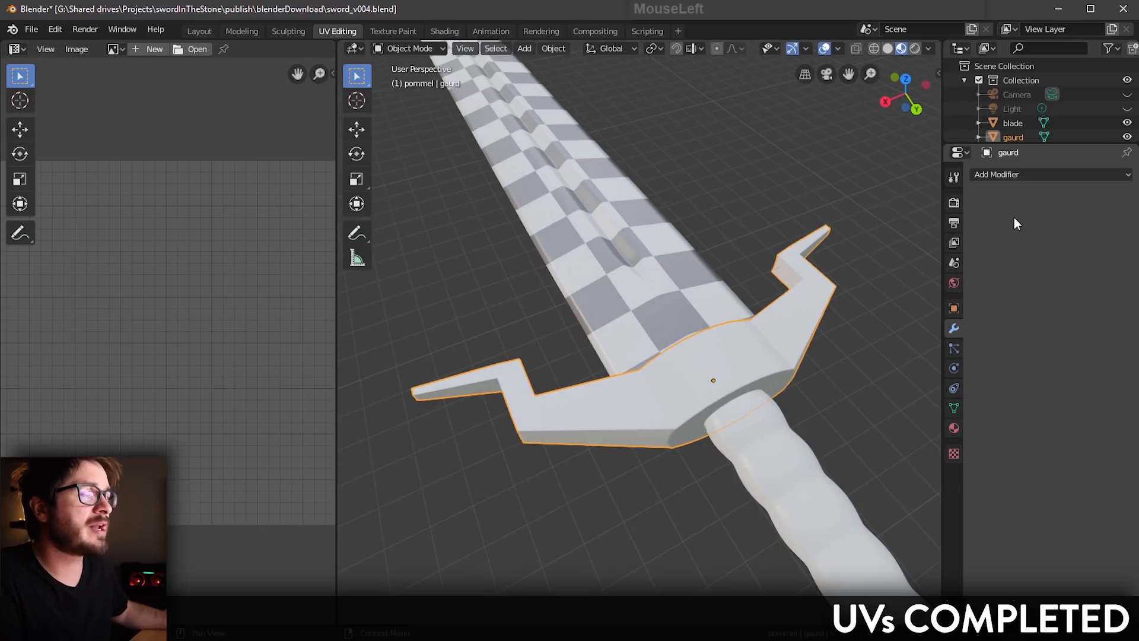
# Step: Assign the blade's existing checkered material, Material, to the guard
pyautogui.moveTo(764, 390); pyautogui.dragTo(721, 336, button='middle')
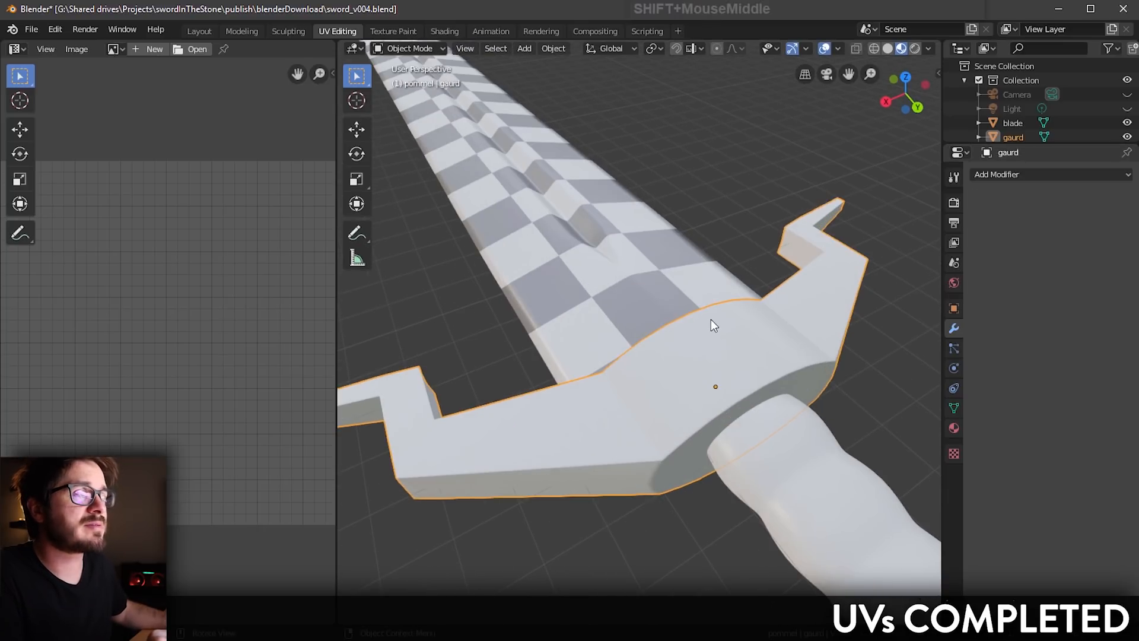
pyautogui.click(954, 428)
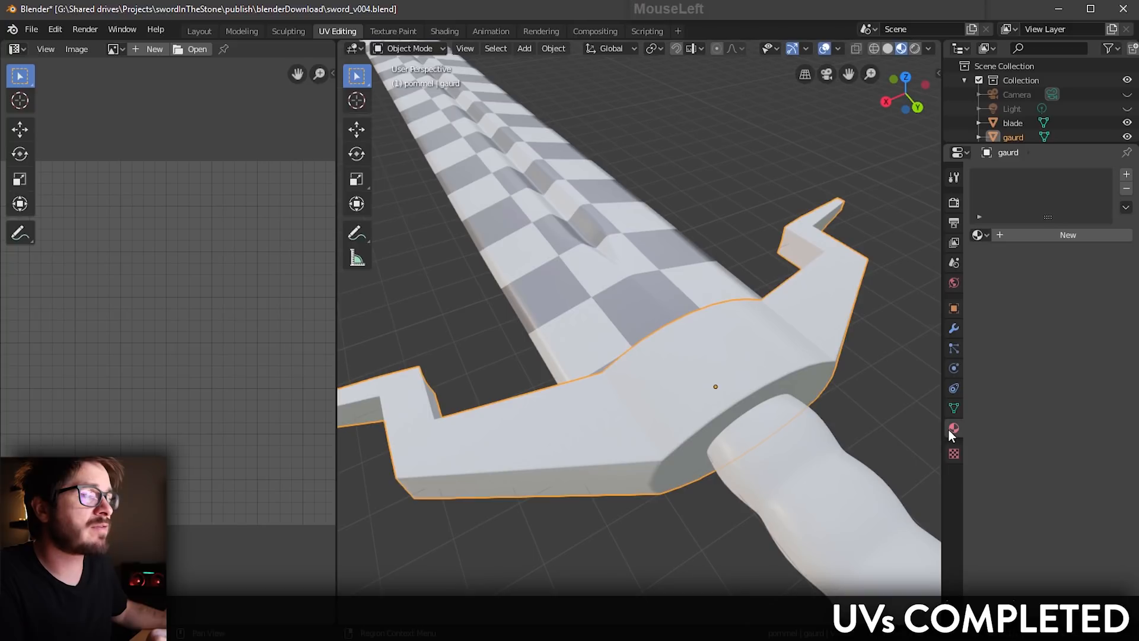
pyautogui.click(978, 234)
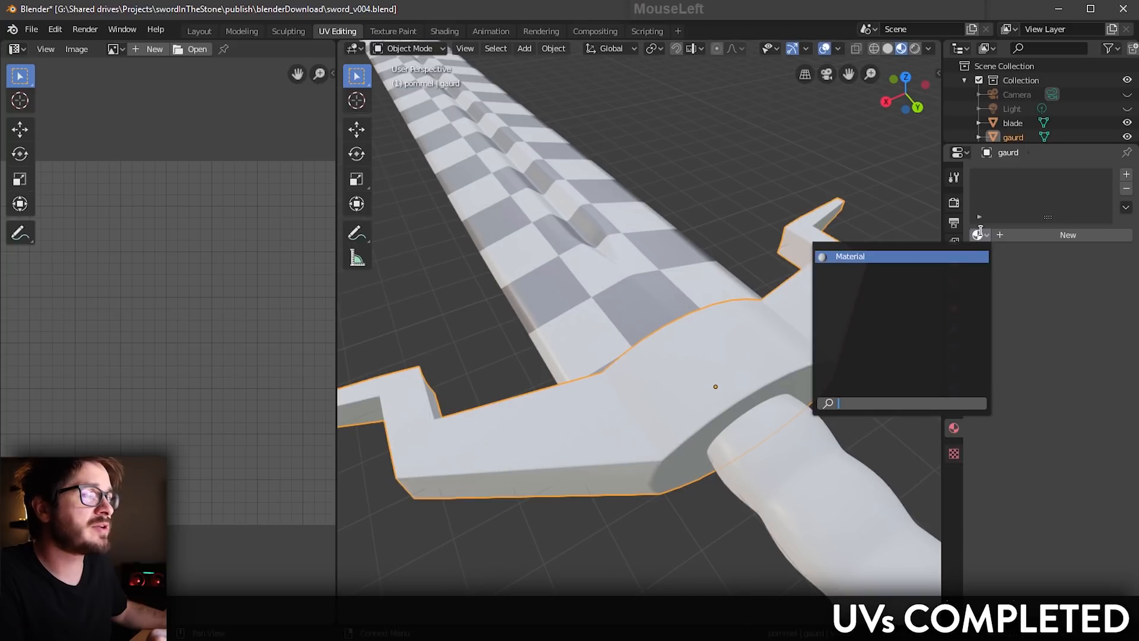
pyautogui.click(924, 259)
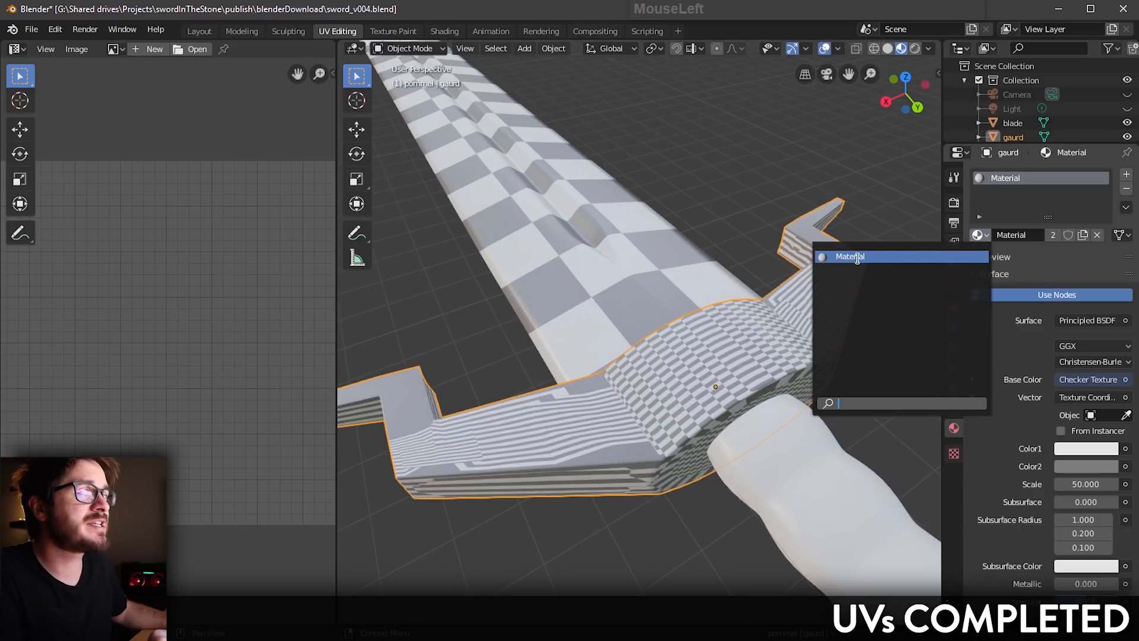
pyautogui.click(856, 257)
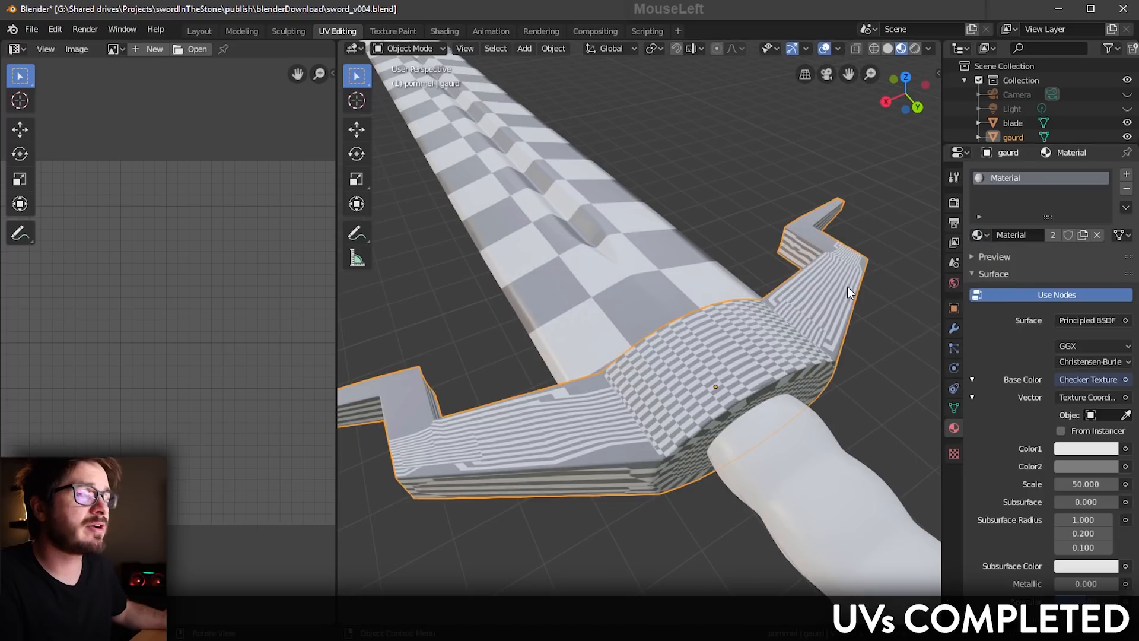
pyautogui.click(979, 235)
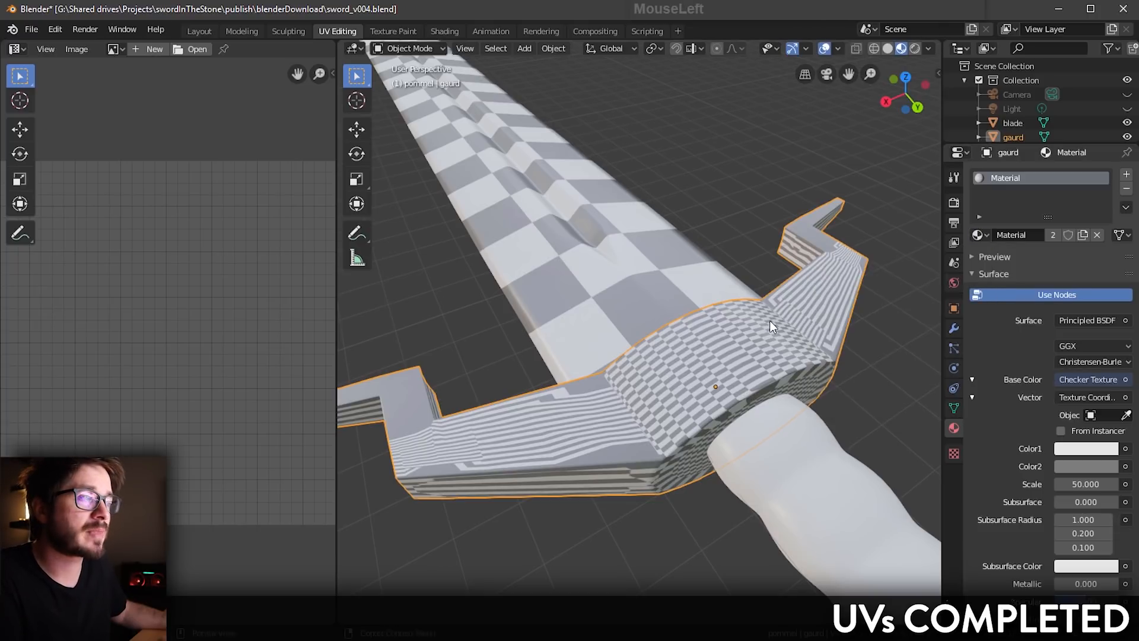
pyautogui.moveTo(770, 320); pyautogui.dragTo(774, 324, button='middle')
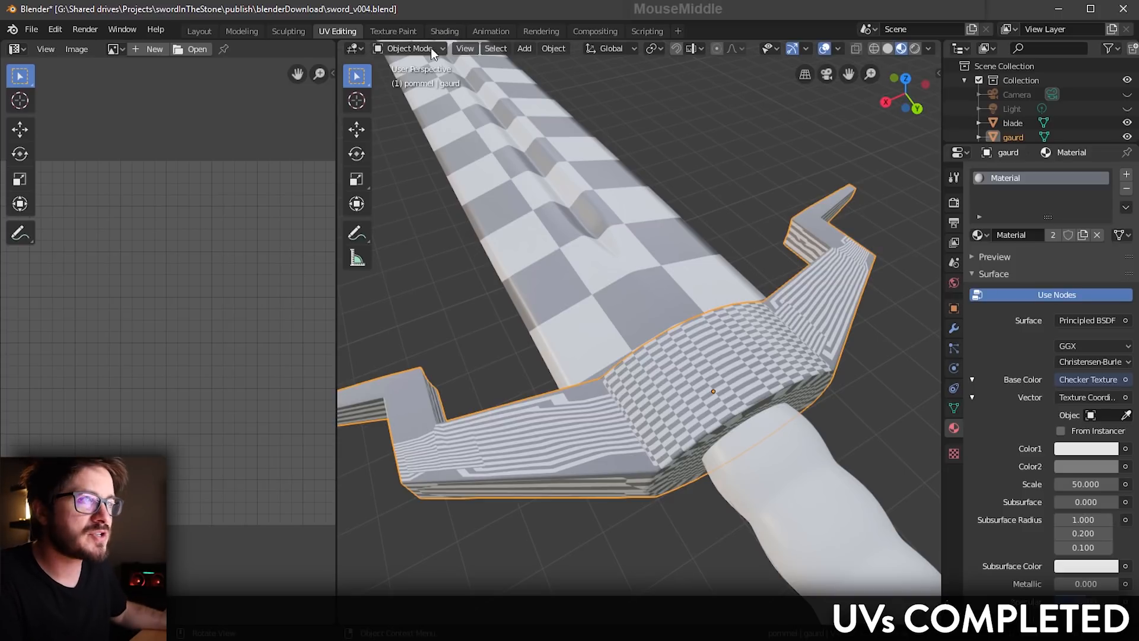
# Step: Enter edit mode on the guard and select its entire mesh
pyautogui.press('Tab')
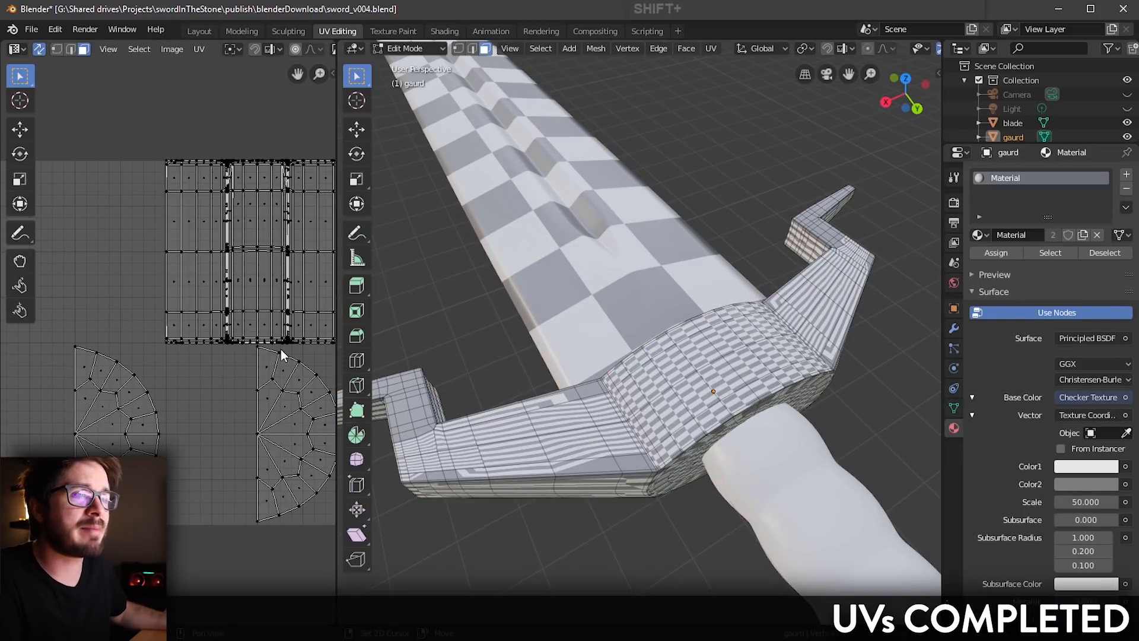
pyautogui.keyDown('shift'); pyautogui.moveTo(282, 354); pyautogui.dragTo(256, 294, button='middle'); pyautogui.keyUp('shift')
pyautogui.moveTo(214, 333)
pyautogui.keyDown('shift'); pyautogui.mouseDown(button='middle')
pyautogui.moveTo(208, 357)
pyautogui.moveTo(214, 348)
pyautogui.mouseUp(button='middle'); pyautogui.keyUp('shift')
pyautogui.scroll(-1, 549, 404)
pyautogui.moveTo(551, 407); pyautogui.dragTo(573, 385, button='middle')
pyautogui.click(545, 49)
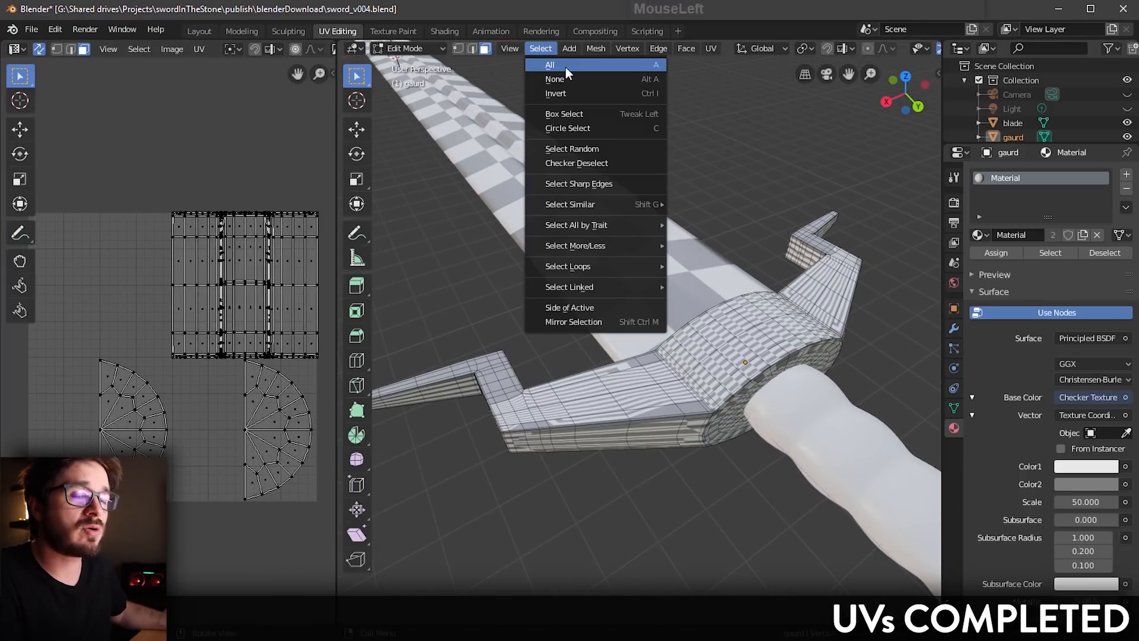
pyautogui.click(565, 67)
pyautogui.moveTo(682, 101); pyautogui.dragTo(718, 96, button='middle')
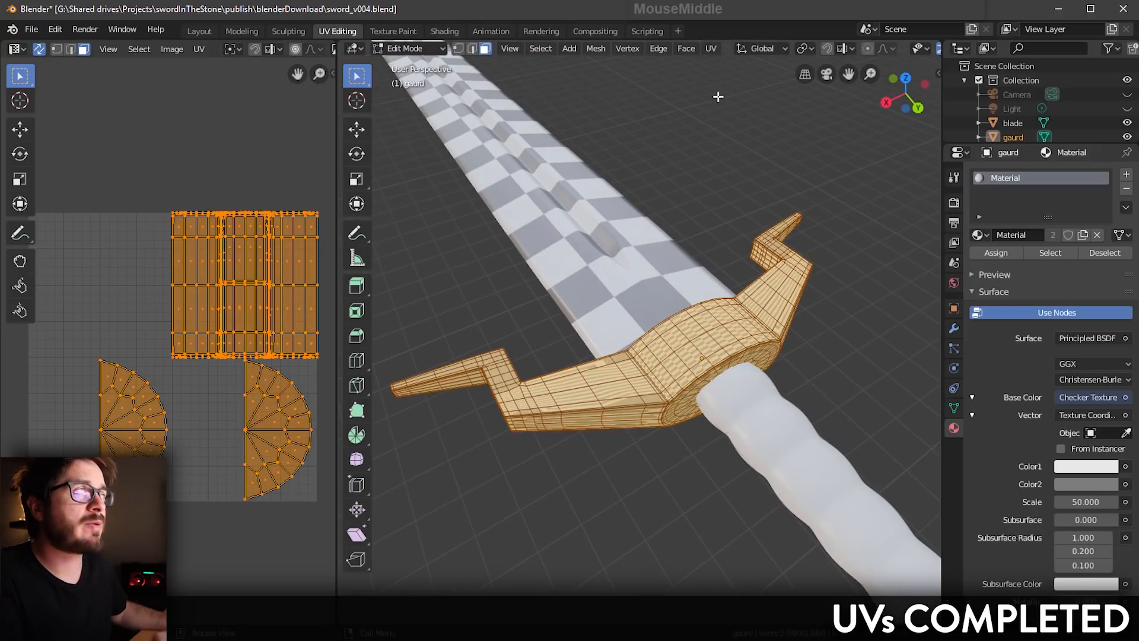
# Step: Unwrap the selected guard mesh with Smart UV Project, keeping the 66.00 angle limit and 0.00 island margin
pyautogui.click(713, 52)
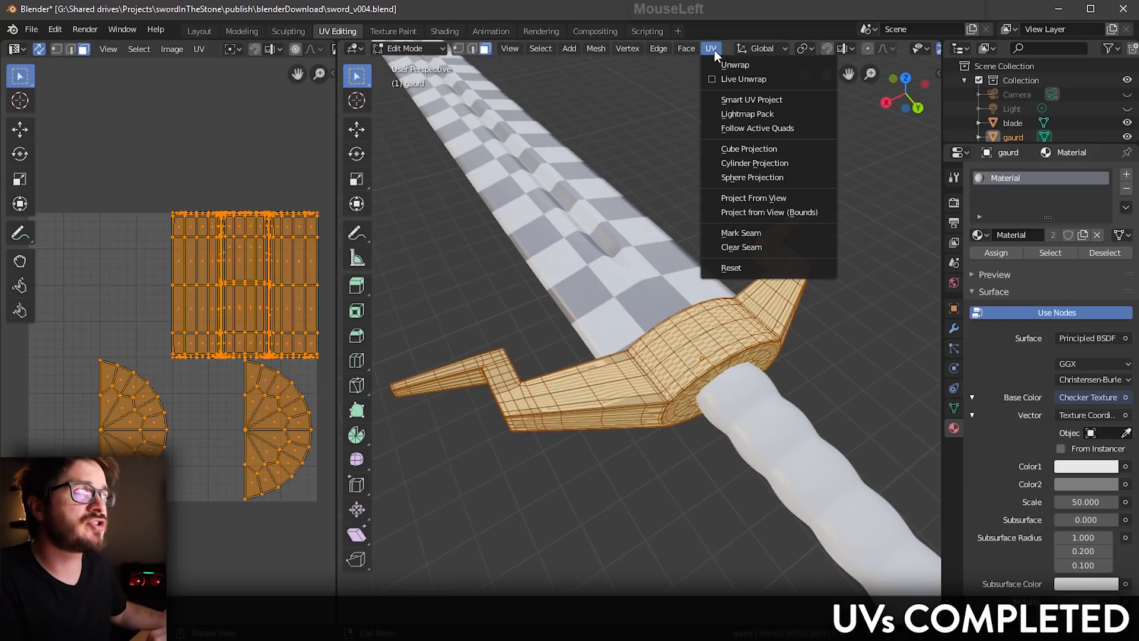
pyautogui.click(732, 102)
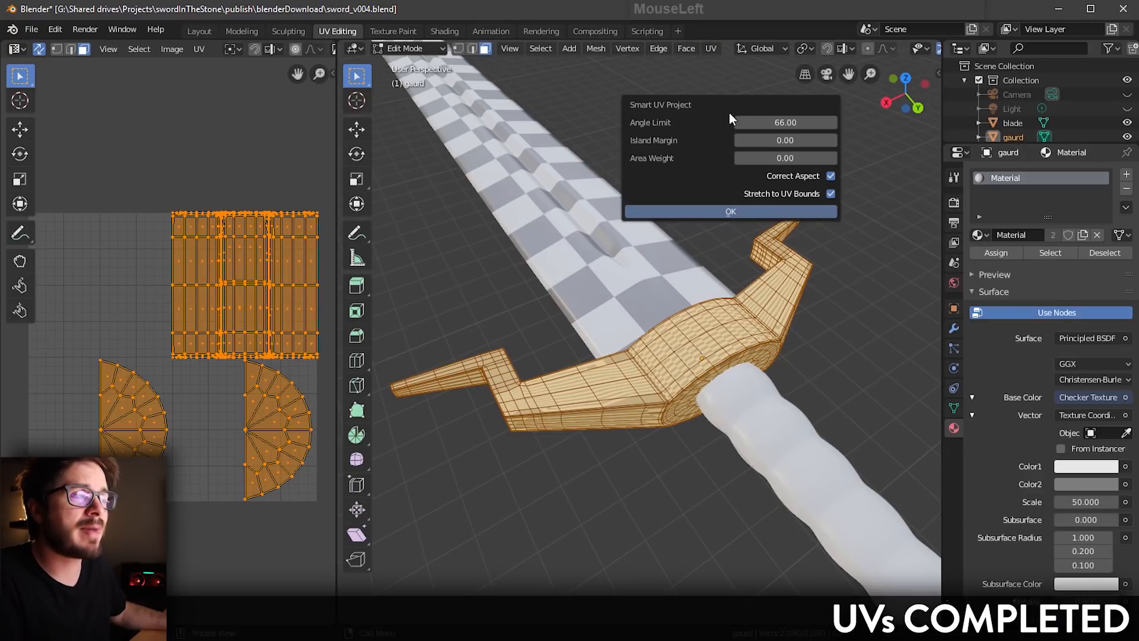
pyautogui.click(731, 212)
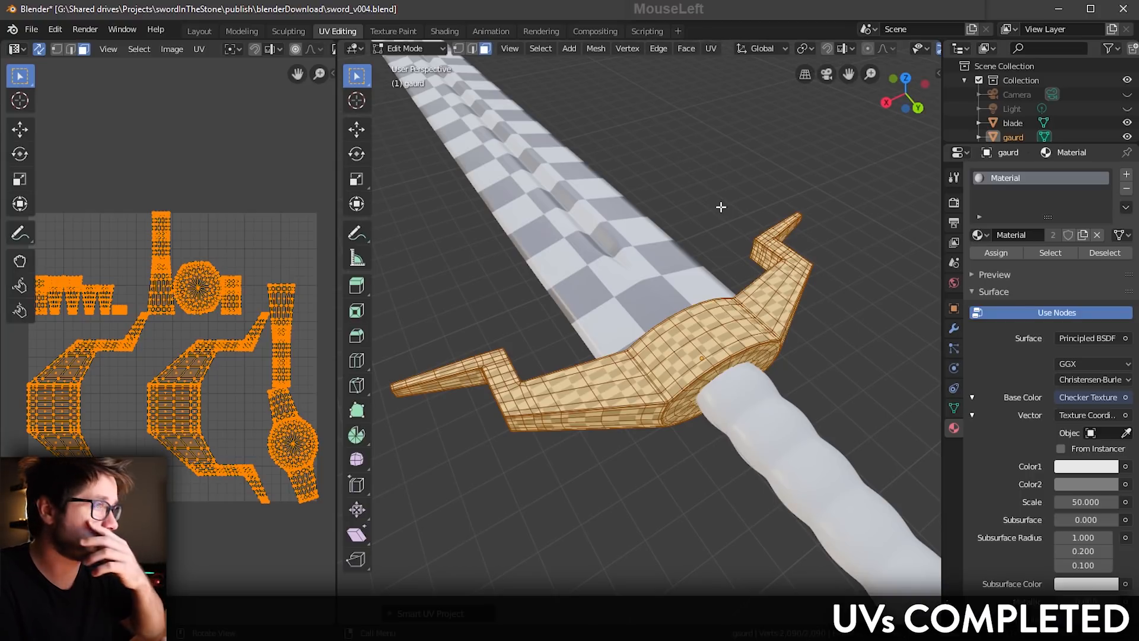
pyautogui.scroll(5, 759, 396)
pyautogui.keyDown('shift'); pyautogui.moveTo(760, 396); pyautogui.dragTo(653, 373, button='middle'); pyautogui.keyUp('shift')
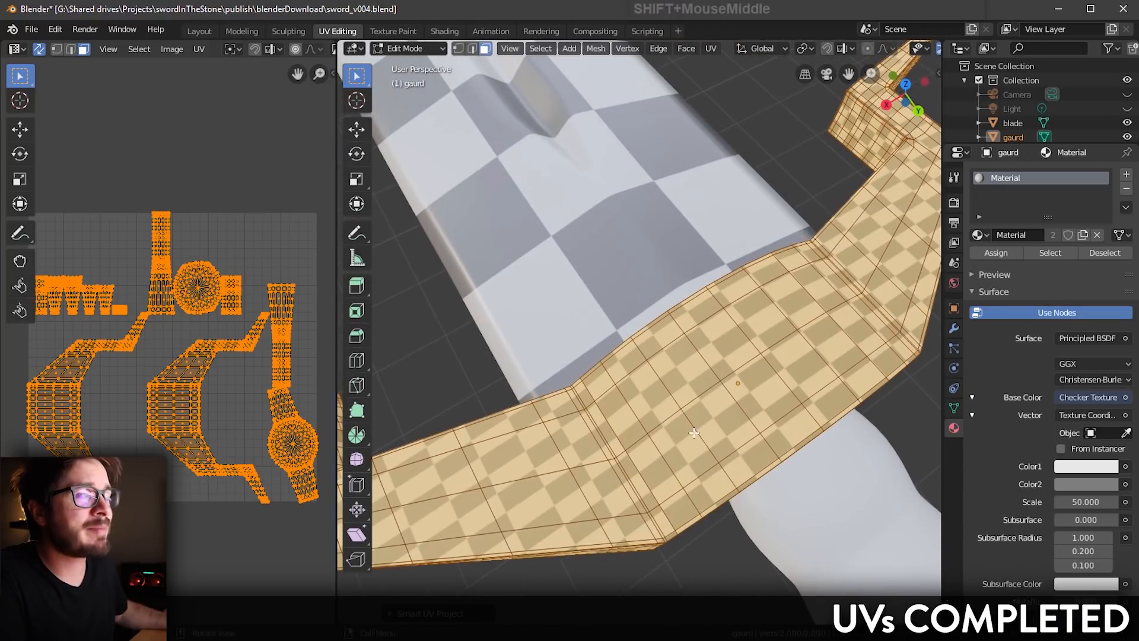
pyautogui.keyDown('shift'); pyautogui.moveTo(694, 433); pyautogui.dragTo(545, 297, button='middle'); pyautogui.keyUp('shift')
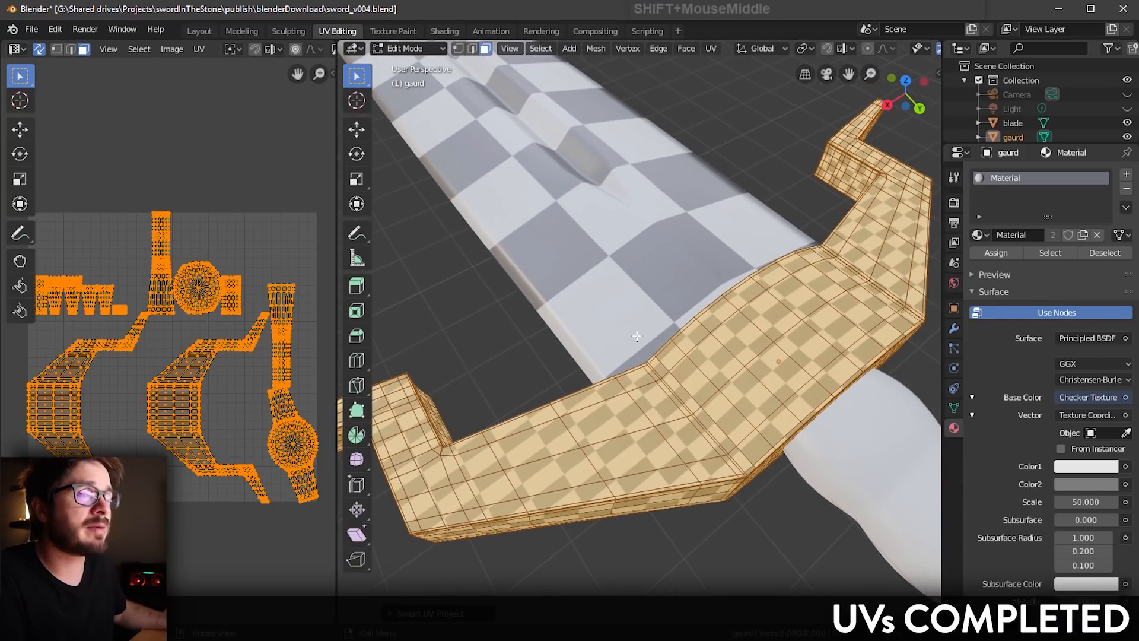
# Step: Deselect everything and select the UV island of the guard's upper broad face in the UV editor
pyautogui.click(540, 48)
pyautogui.click(561, 80)
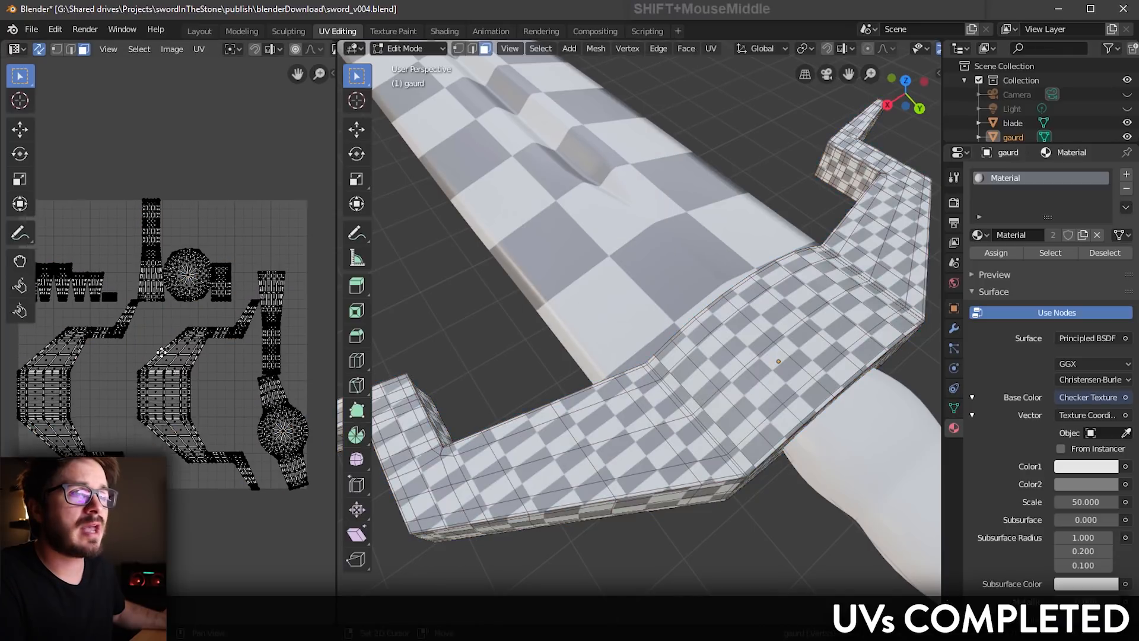
pyautogui.scroll(2, 198, 358)
pyautogui.scroll(1, 214, 341)
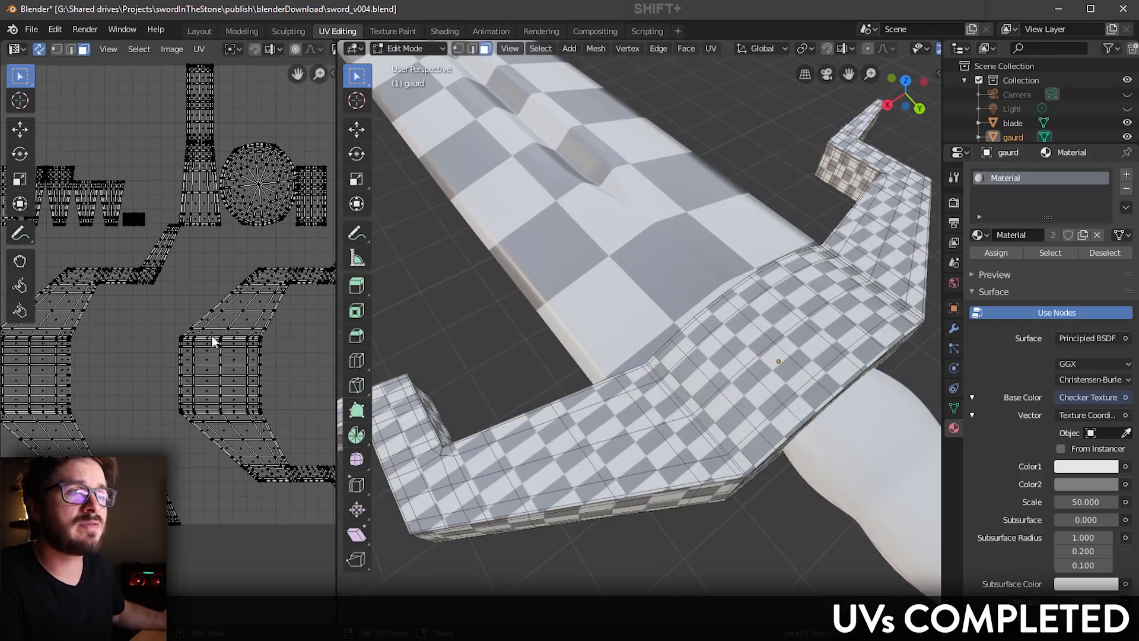
pyautogui.keyDown('shift'); pyautogui.moveTo(212, 336); pyautogui.dragTo(209, 333, button='middle'); pyautogui.keyUp('shift')
pyautogui.press('l')
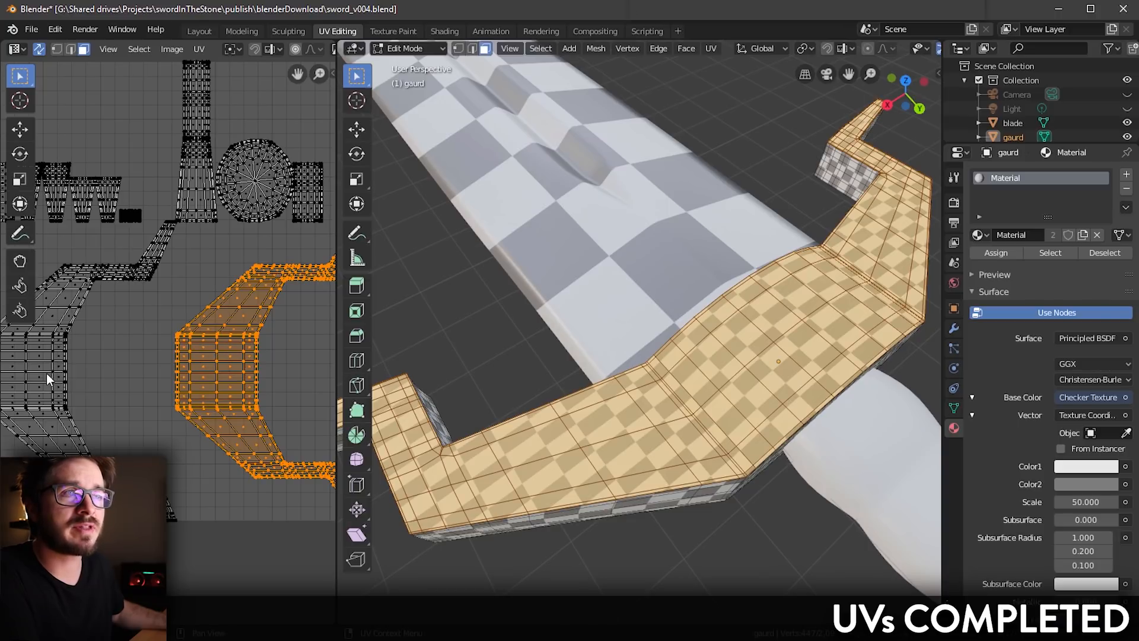
# Step: Add the UV island of the guard's opposite broad face to the selection and activate the Scale tool
pyautogui.press('l')
pyautogui.scroll(-1, 171, 361)
pyautogui.moveTo(187, 351)
pyautogui.mouseDown(button='middle')
pyautogui.moveTo(158, 368)
pyautogui.moveTo(200, 334)
pyautogui.mouseUp(button='middle')
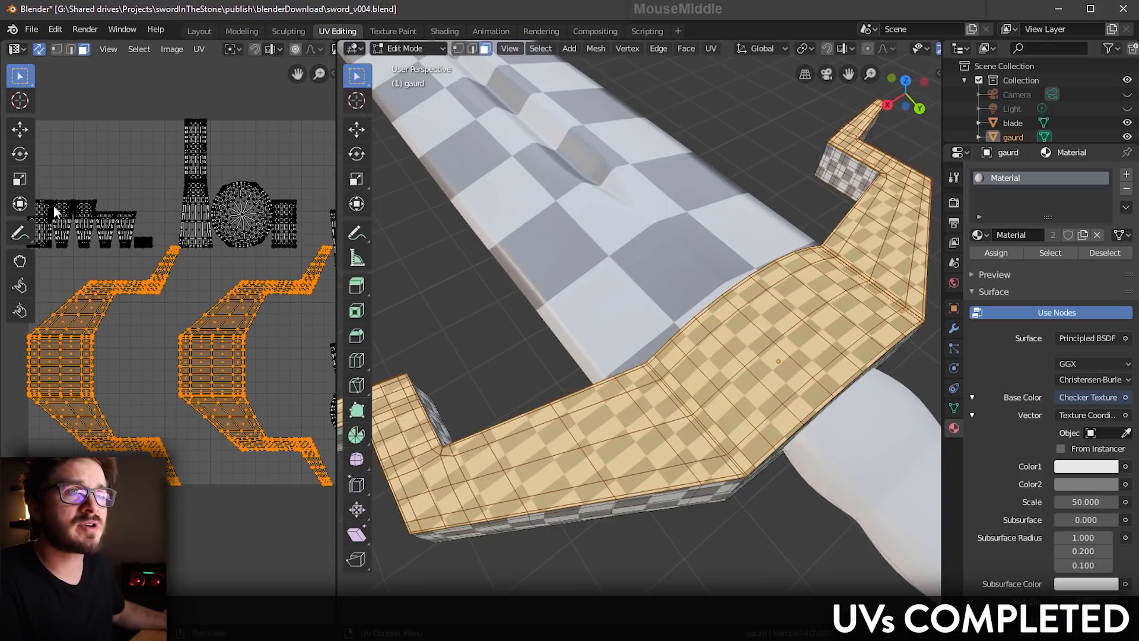
pyautogui.click(19, 179)
# Step: Scale the two selected broad-face UV islands along X only, to roughly half their width, to even out the checker squares
pyautogui.moveTo(205, 358); pyautogui.dragTo(161, 356)
pyautogui.hotkey('ctrl', 'z')
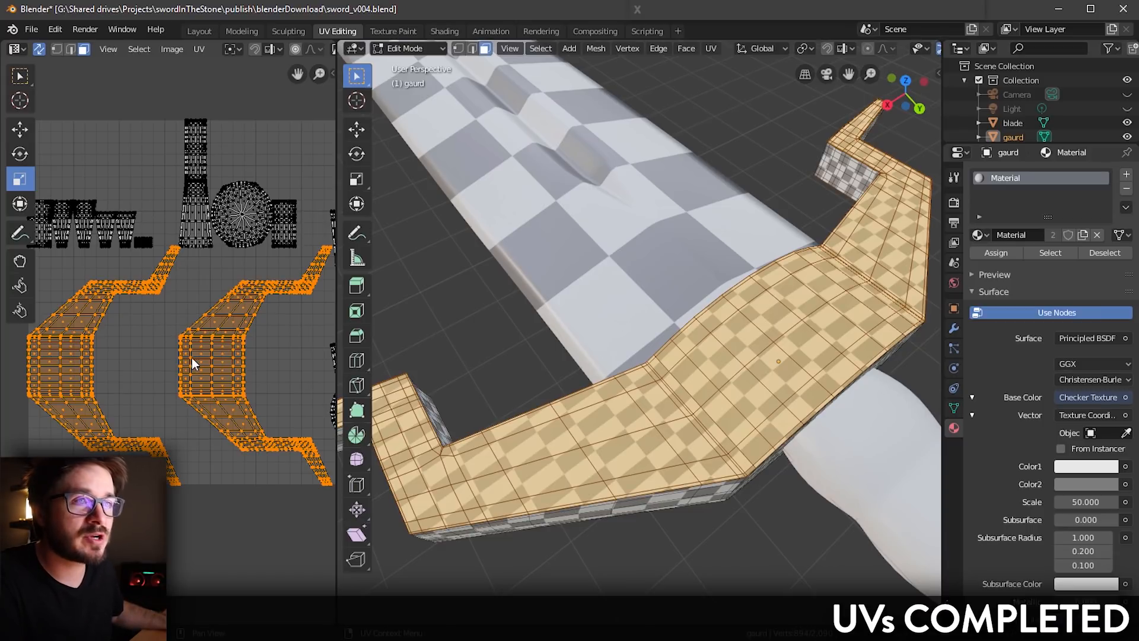
pyautogui.keyDown('shift'); pyautogui.moveTo(193, 363); pyautogui.dragTo(174, 371, button='middle'); pyautogui.keyUp('shift')
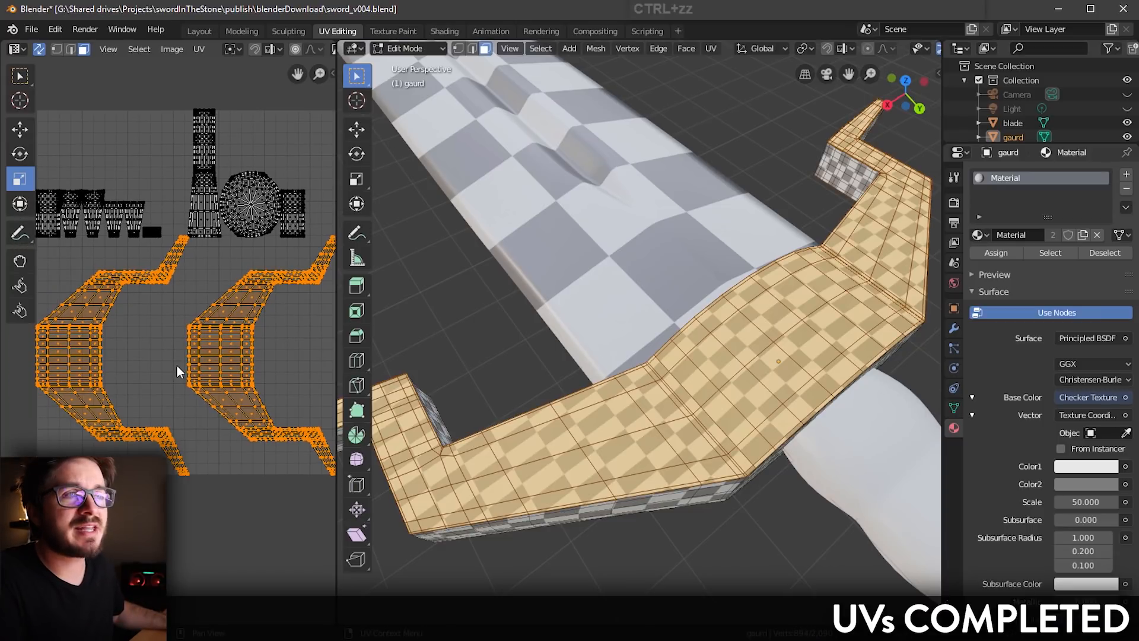
pyautogui.moveTo(170, 356)
pyautogui.mouseDown()
pyautogui.moveTo(160, 353)
pyautogui.moveTo(177, 363)
pyautogui.mouseUp()
pyautogui.press('x')
pyautogui.click(179, 364)
pyautogui.keyDown('shift'); pyautogui.moveTo(178, 364); pyautogui.dragTo(149, 387, button='middle'); pyautogui.keyUp('shift')
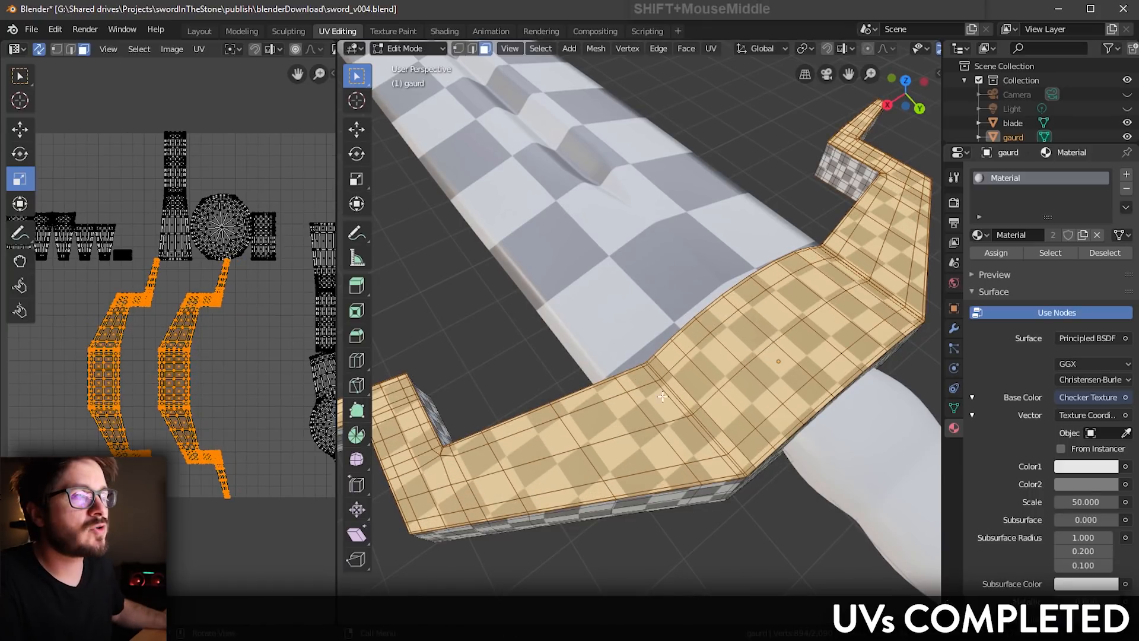
# Step: Select the guard's entire mesh and average the scale of all its UV islands
pyautogui.moveTo(660, 387); pyautogui.dragTo(786, 415, button='middle')
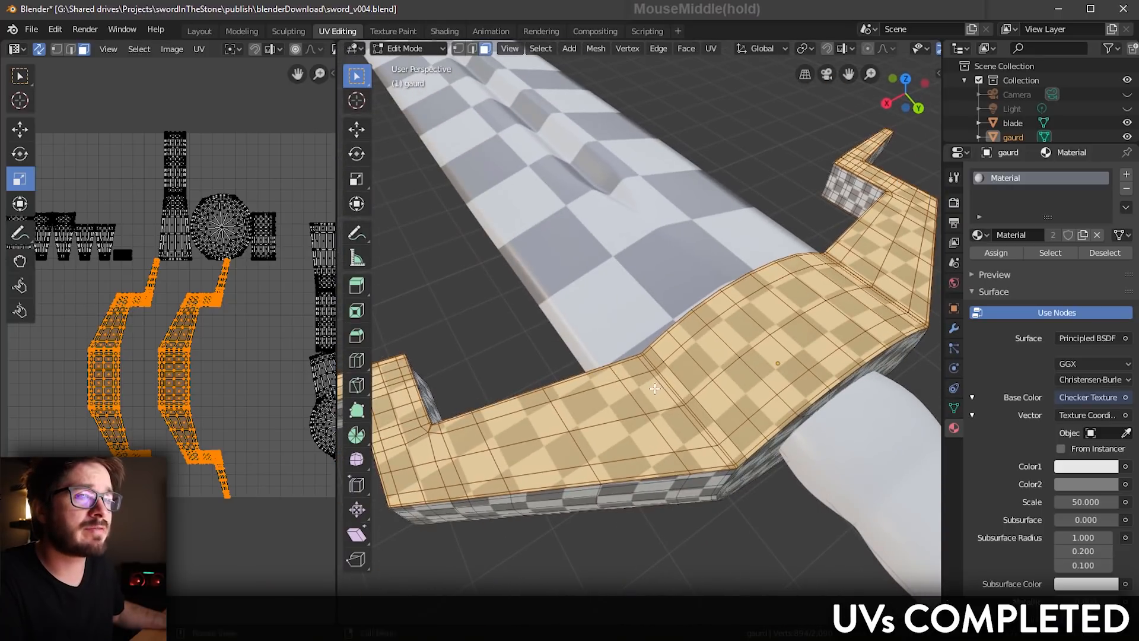
pyautogui.keyDown('shift'); pyautogui.moveTo(274, 351); pyautogui.dragTo(257, 388, button='middle'); pyautogui.keyUp('shift')
pyautogui.scroll(-1, 254, 276)
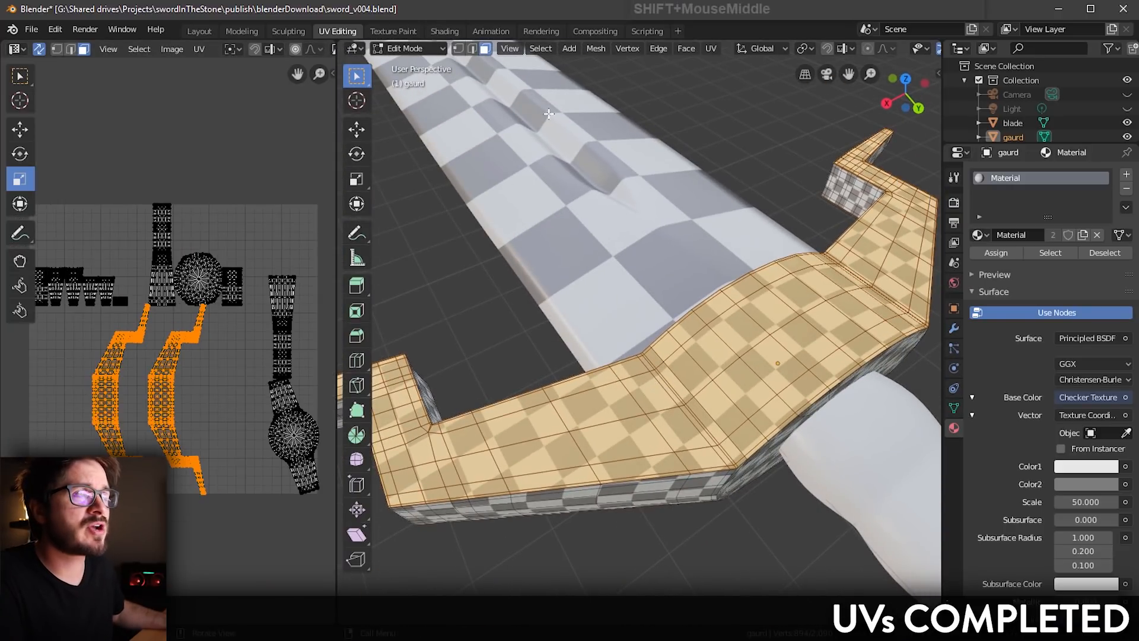
pyautogui.click(540, 49)
pyautogui.click(551, 66)
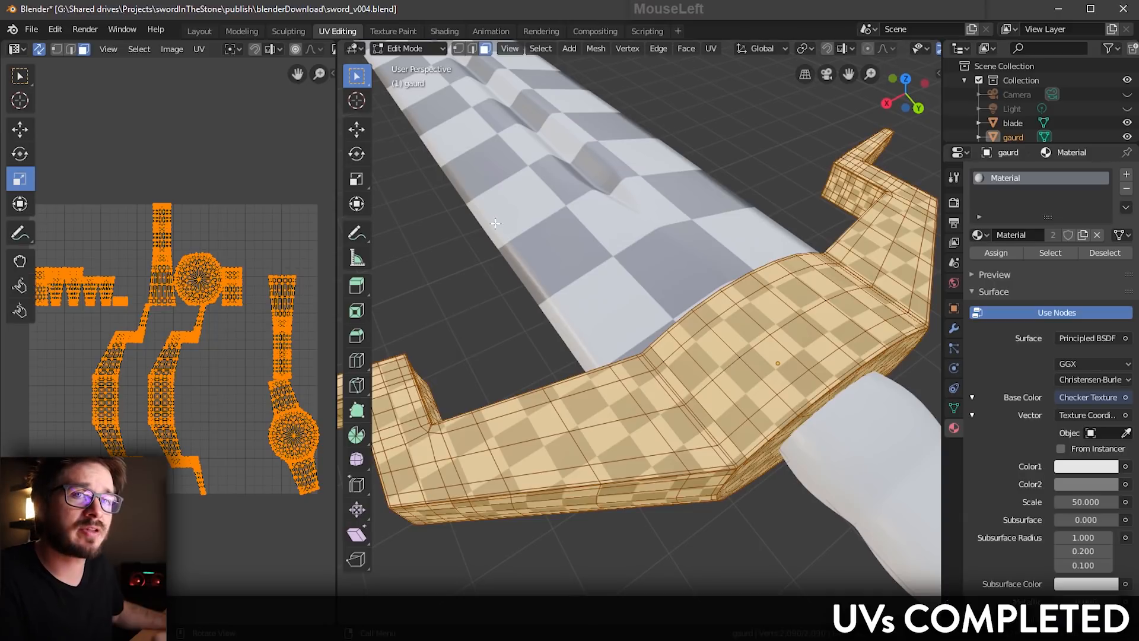
pyautogui.click(199, 49)
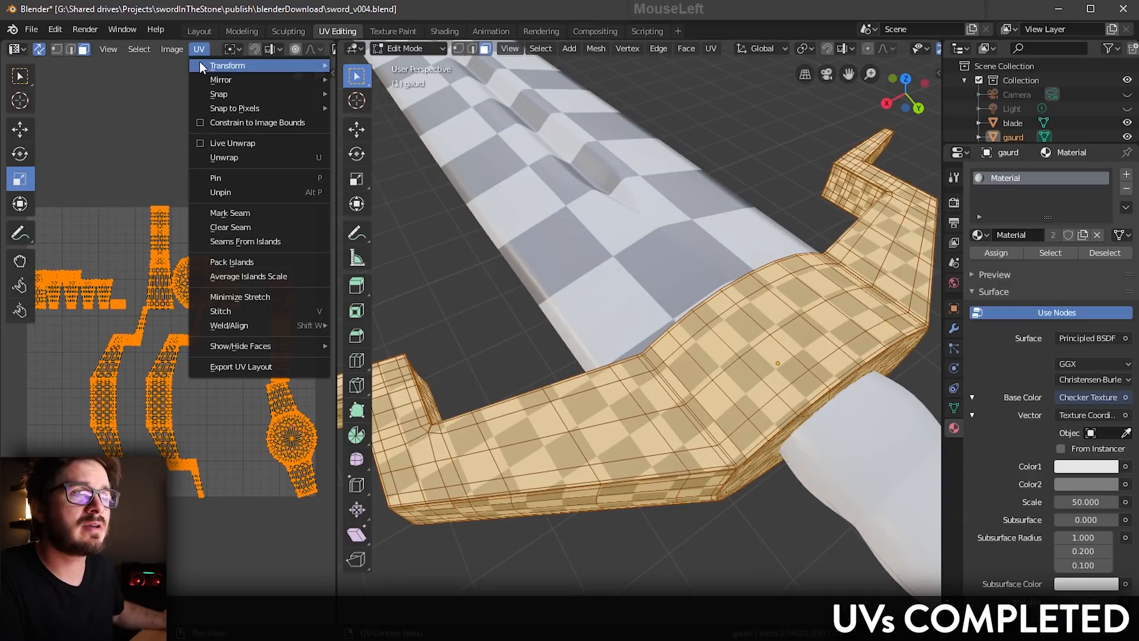
pyautogui.click(259, 279)
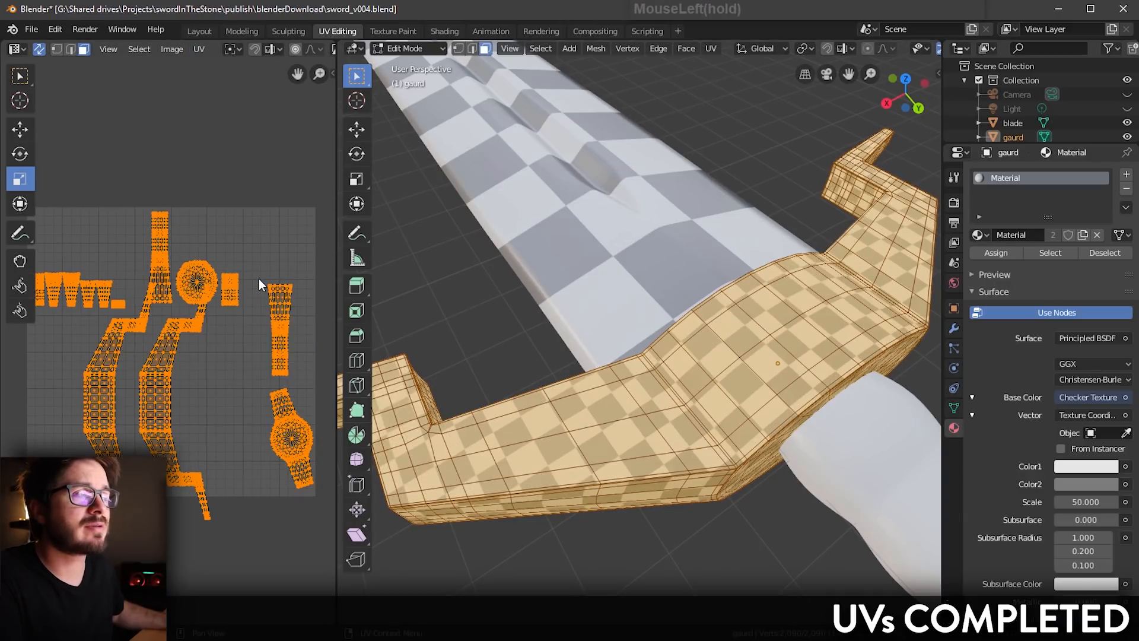
# Step: Pack the guard's UV islands into the UV square and save the file
pyautogui.click(199, 51)
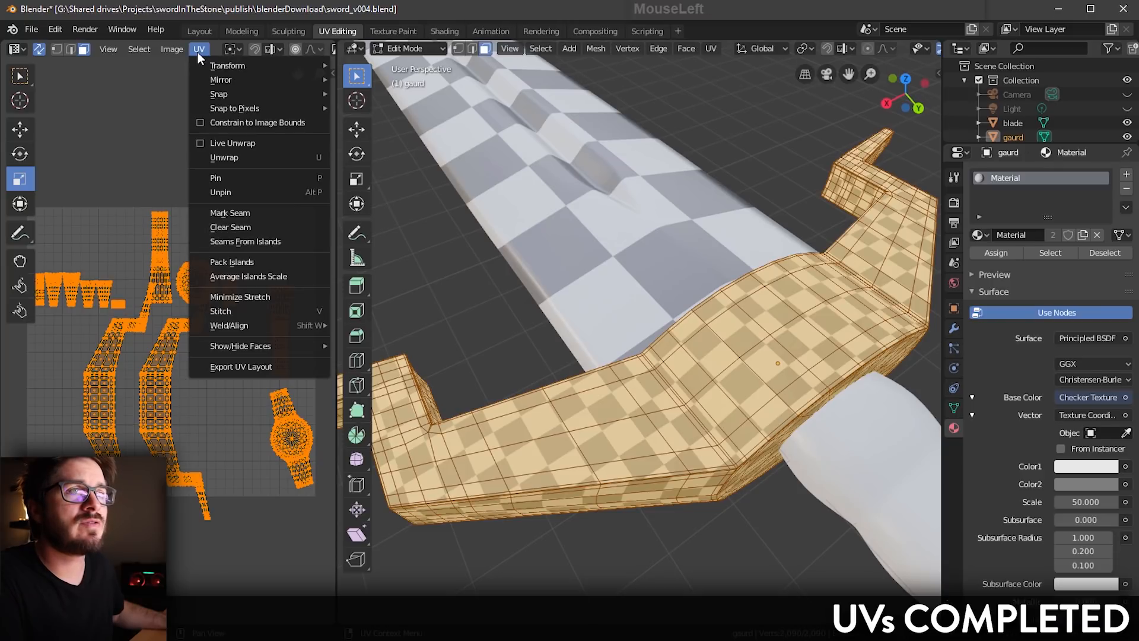
pyautogui.click(246, 265)
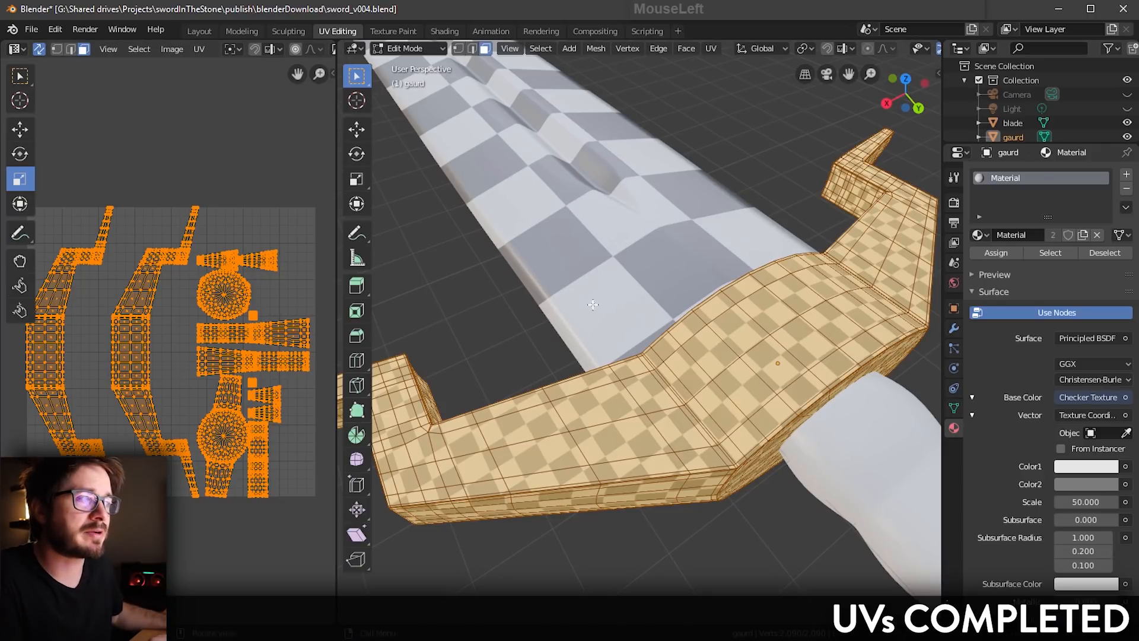
pyautogui.moveTo(694, 305); pyautogui.dragTo(717, 341, button='middle')
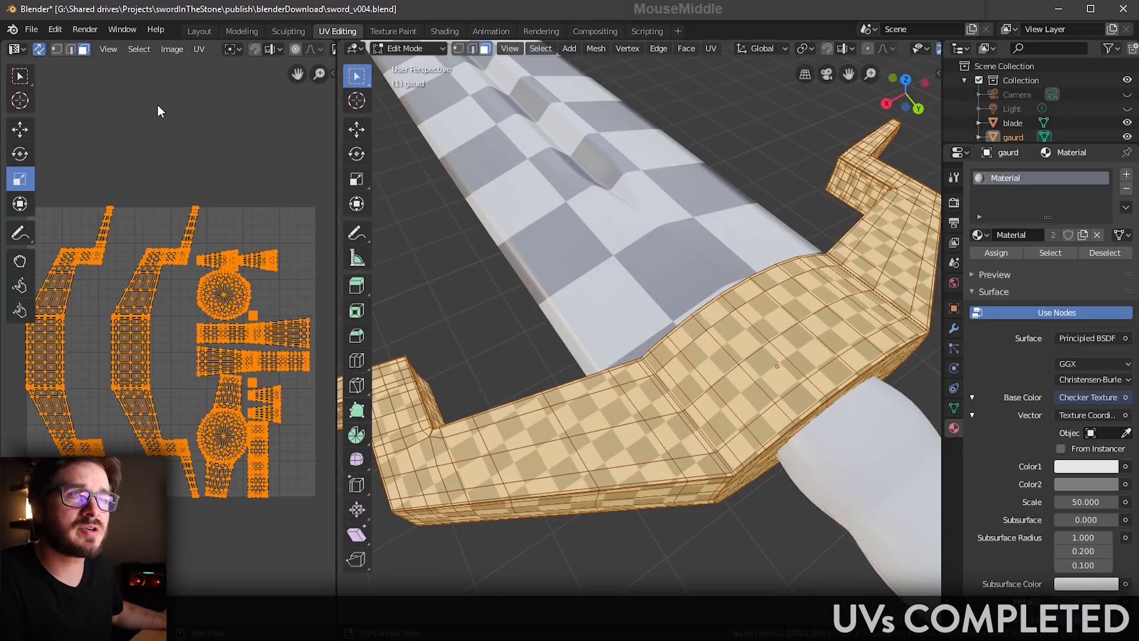
pyautogui.click(32, 30)
pyautogui.click(79, 126)
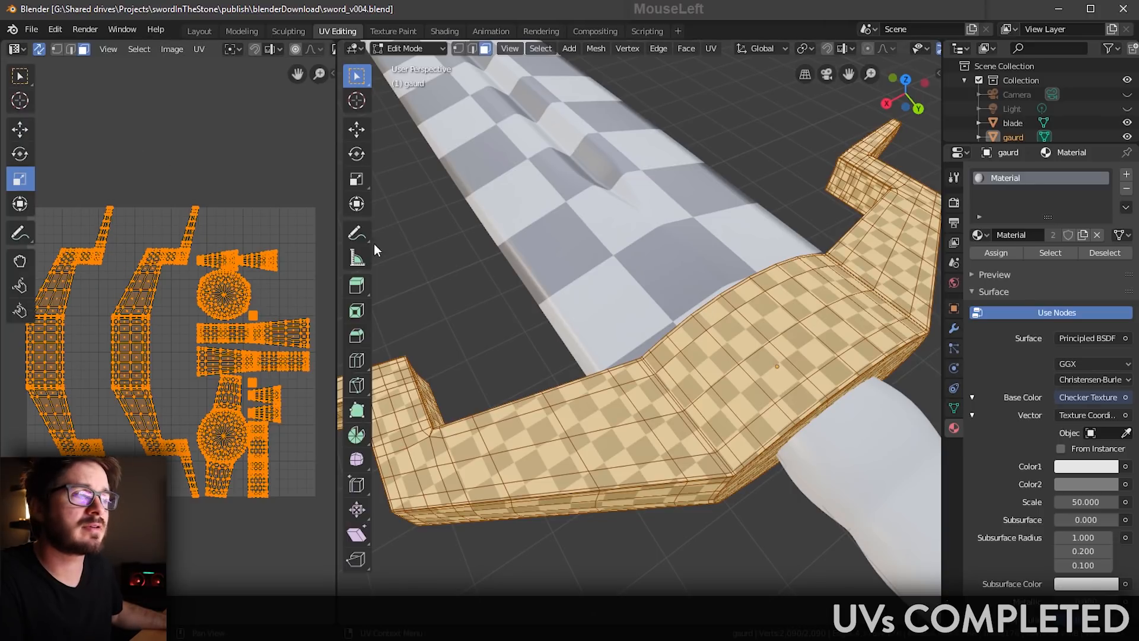
# Step: Leave edit mode on the guard and assign the existing checkered material, Material, to the handle
pyautogui.moveTo(373, 243); pyautogui.dragTo(621, 327, button='middle')
pyautogui.scroll(-2, 609, 337)
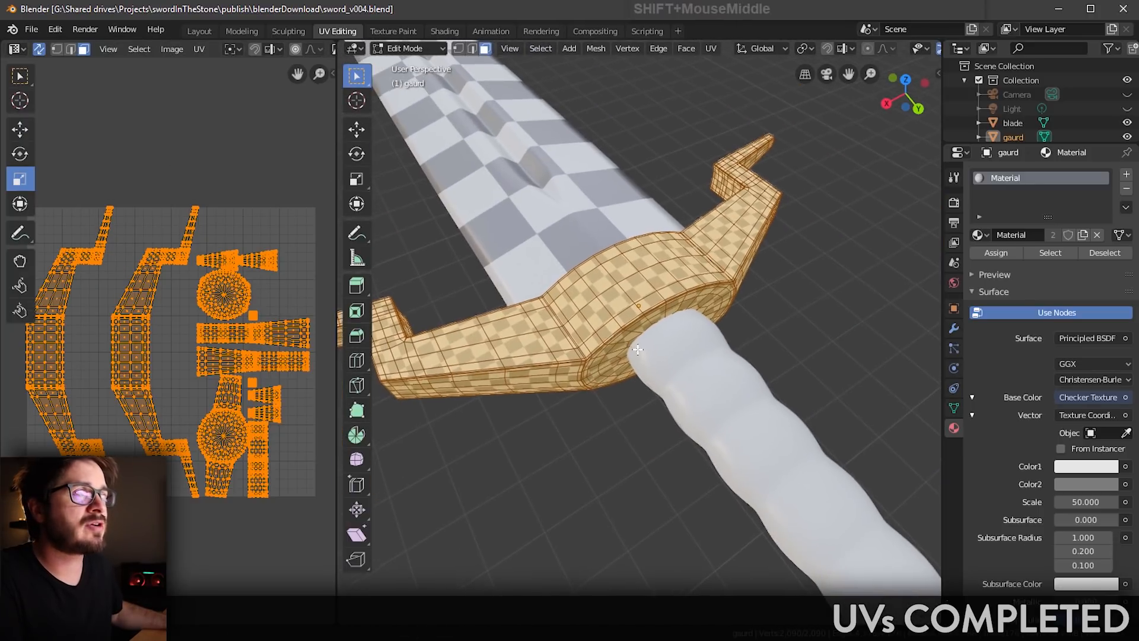
pyautogui.click(419, 51)
pyautogui.press('Tab')
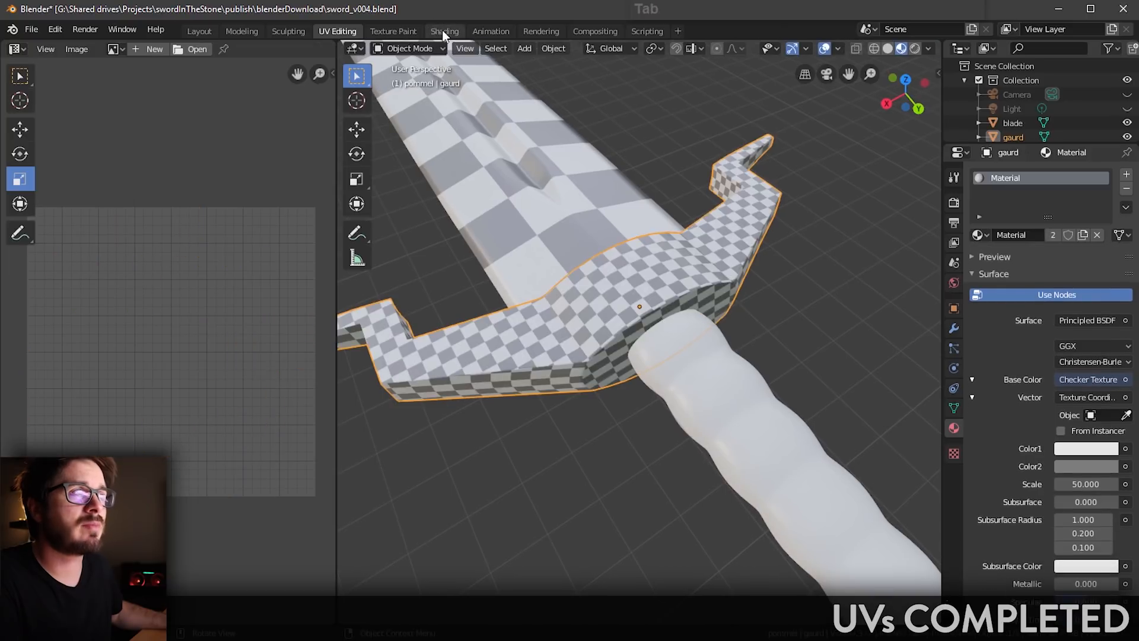
pyautogui.moveTo(641, 317)
pyautogui.mouseDown(button='middle')
pyautogui.moveTo(659, 323)
pyautogui.moveTo(643, 312)
pyautogui.mouseUp(button='middle')
pyautogui.click(701, 349)
pyautogui.scroll(2, 701, 349)
pyautogui.keyDown('shift'); pyautogui.moveTo(701, 349); pyautogui.dragTo(557, 234, button='middle'); pyautogui.keyUp('shift')
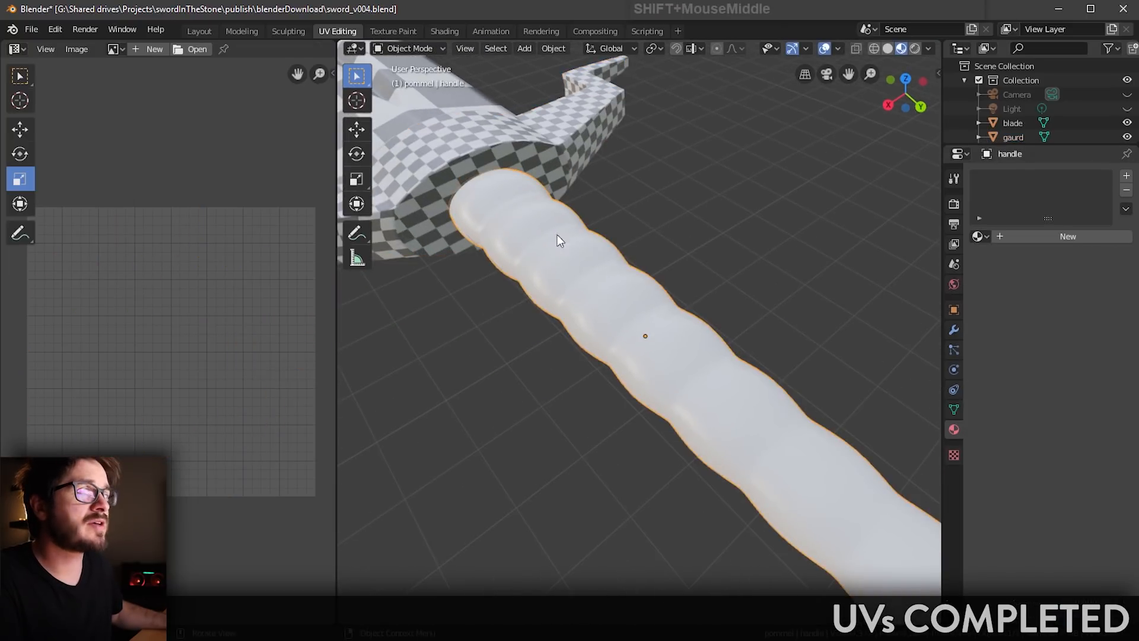
pyautogui.click(979, 236)
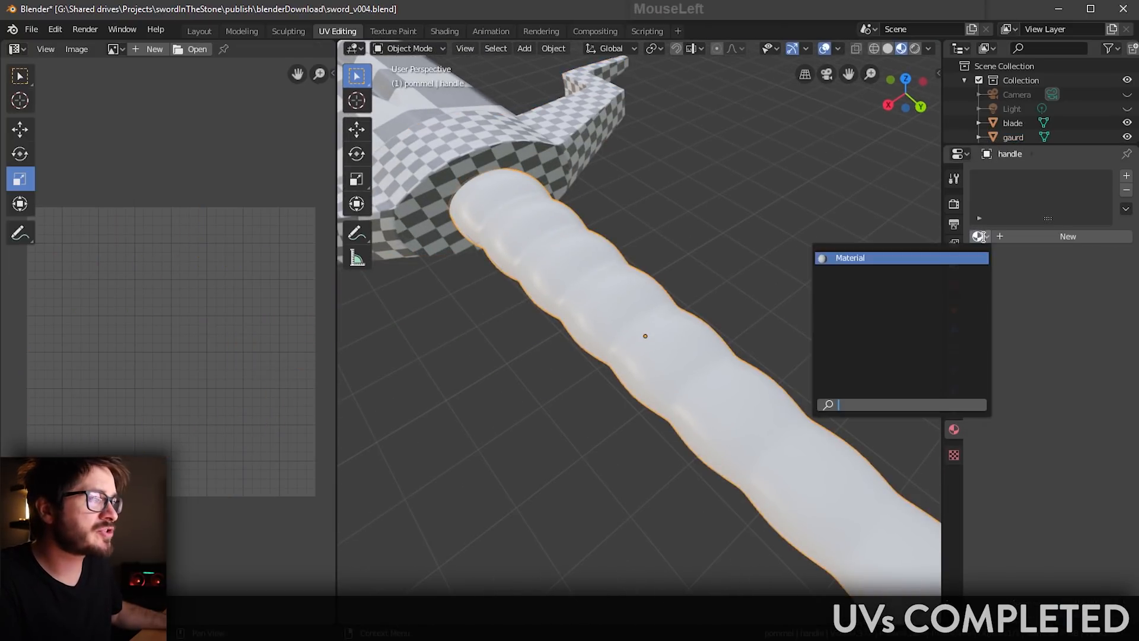
pyautogui.click(985, 238)
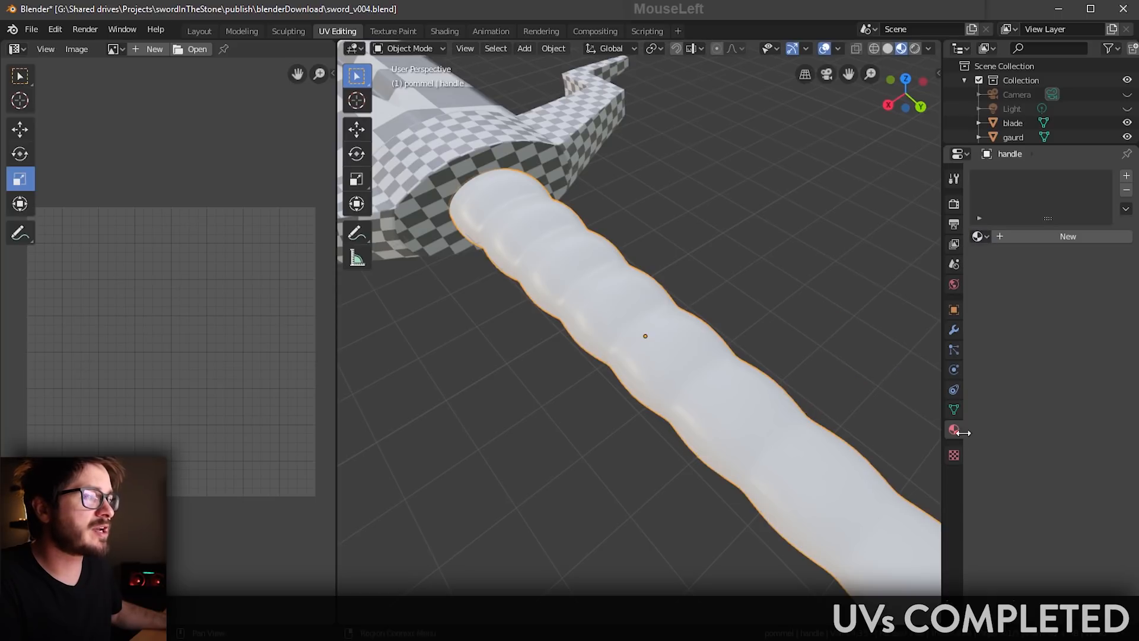
pyautogui.click(980, 237)
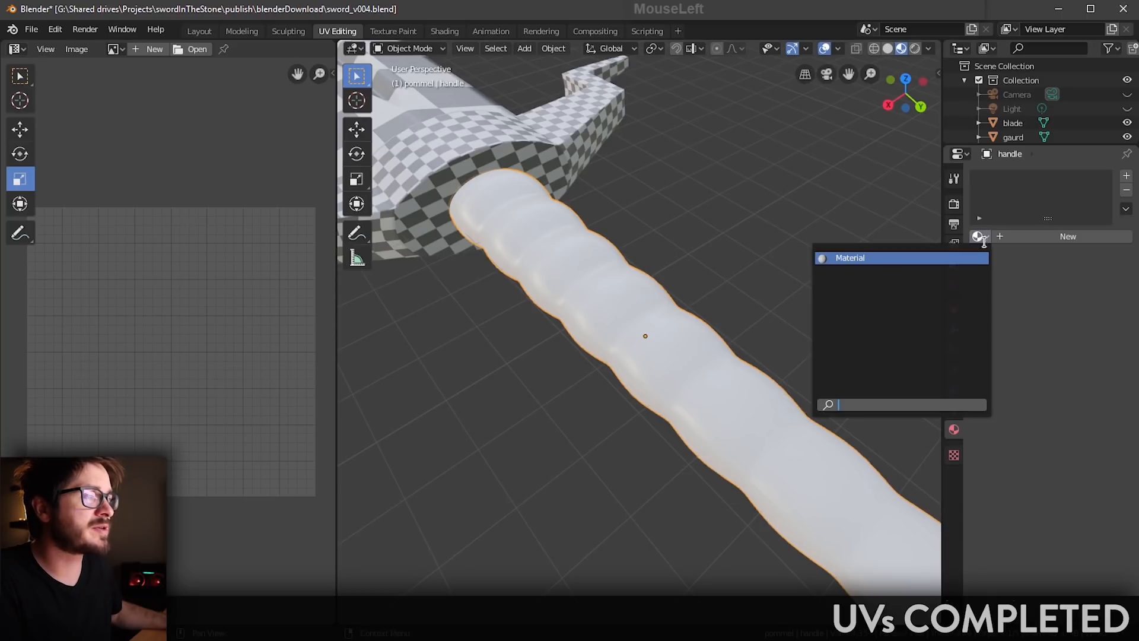
pyautogui.click(848, 260)
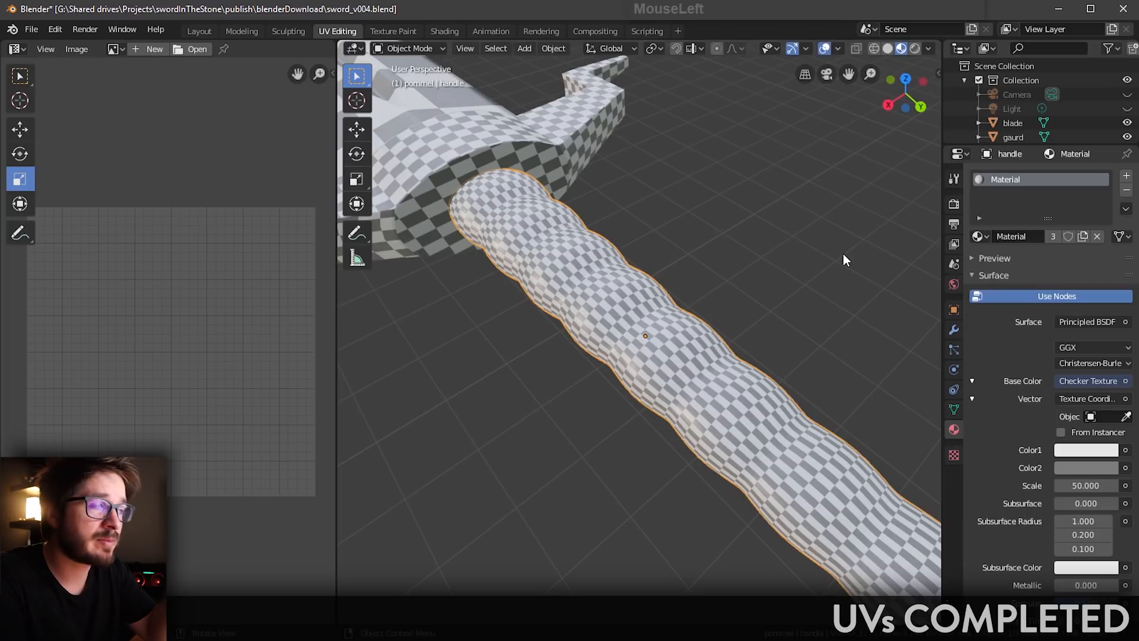
# Step: Enter edit mode on the handle and select its entire mesh
pyautogui.press('Tab')
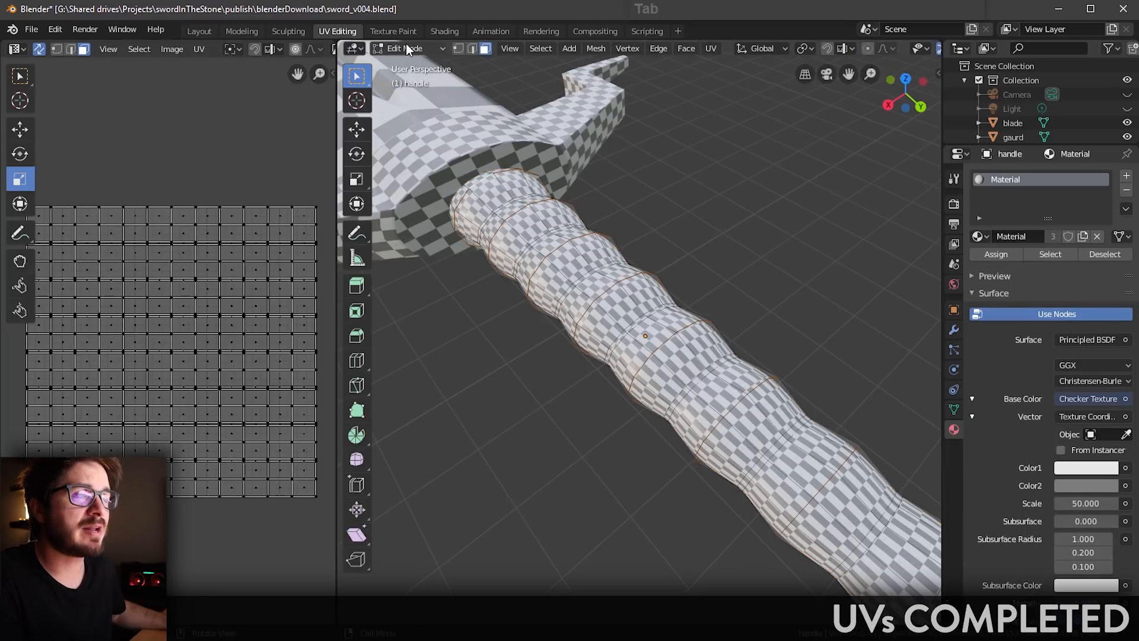
pyautogui.keyDown('shift'); pyautogui.moveTo(780, 318); pyautogui.dragTo(580, 82, button='middle'); pyautogui.keyUp('shift')
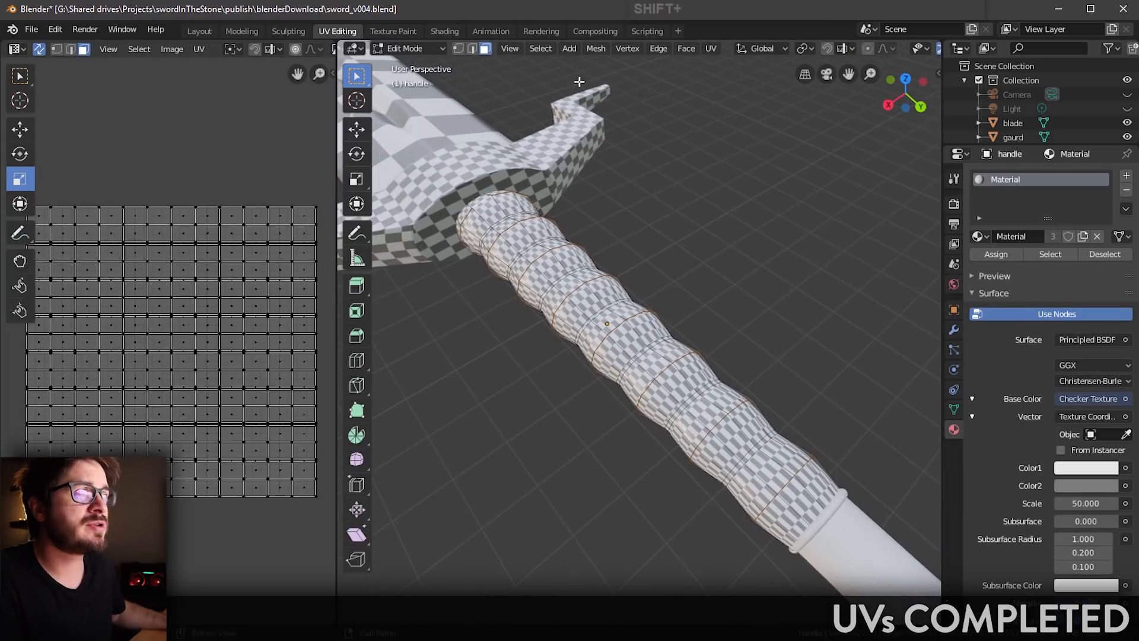
pyautogui.click(540, 50)
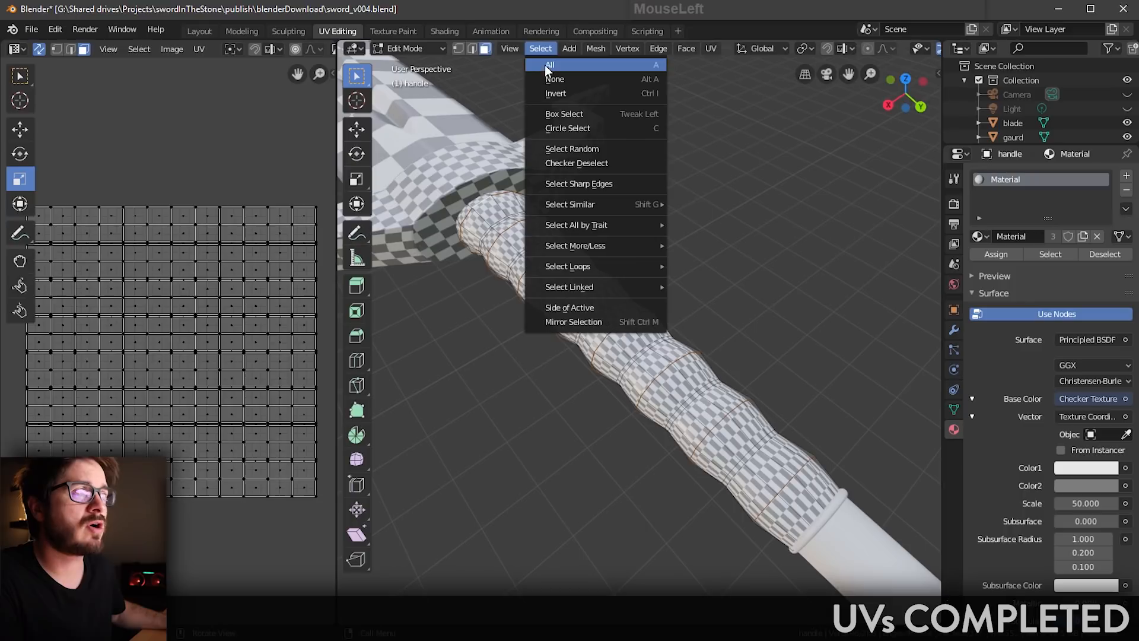
pyautogui.click(582, 67)
# Step: Scale the handle's UVs down along X only until the checker pattern on the grip looks roughly square
pyautogui.keyDown('shift'); pyautogui.moveTo(238, 282); pyautogui.dragTo(242, 306, button='middle'); pyautogui.keyUp('shift')
pyautogui.moveTo(711, 282); pyautogui.dragTo(728, 365, button='middle')
pyautogui.scroll(3, 728, 395)
pyautogui.scroll(-3, 725, 379)
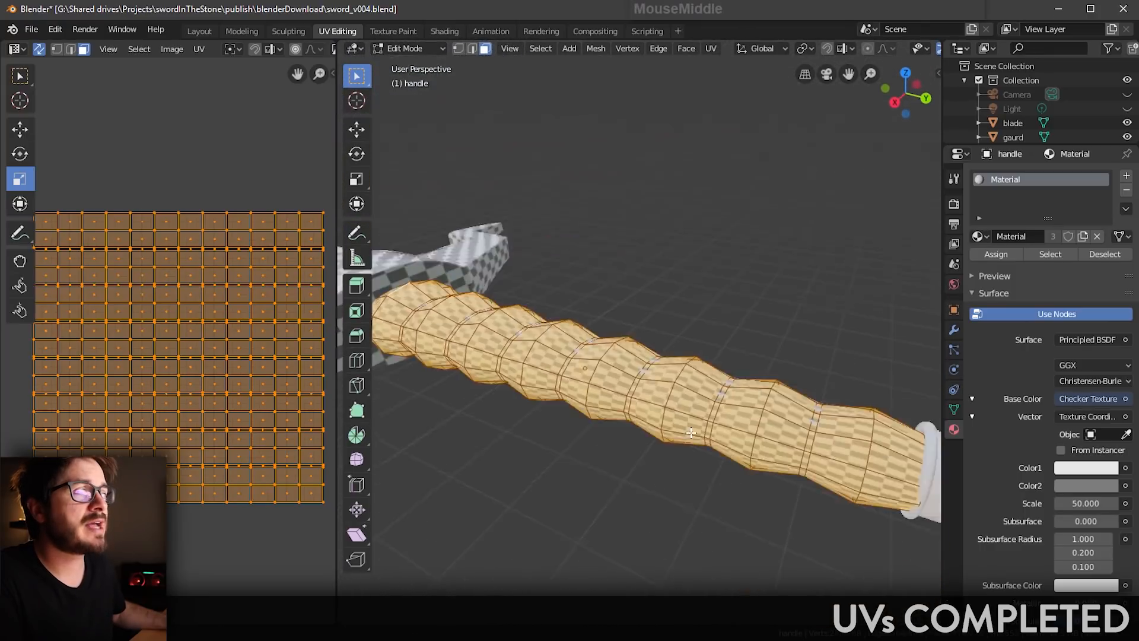
pyautogui.scroll(4, 713, 442)
pyautogui.keyDown('shift'); pyautogui.moveTo(713, 442); pyautogui.dragTo(660, 351, button='middle'); pyautogui.keyUp('shift')
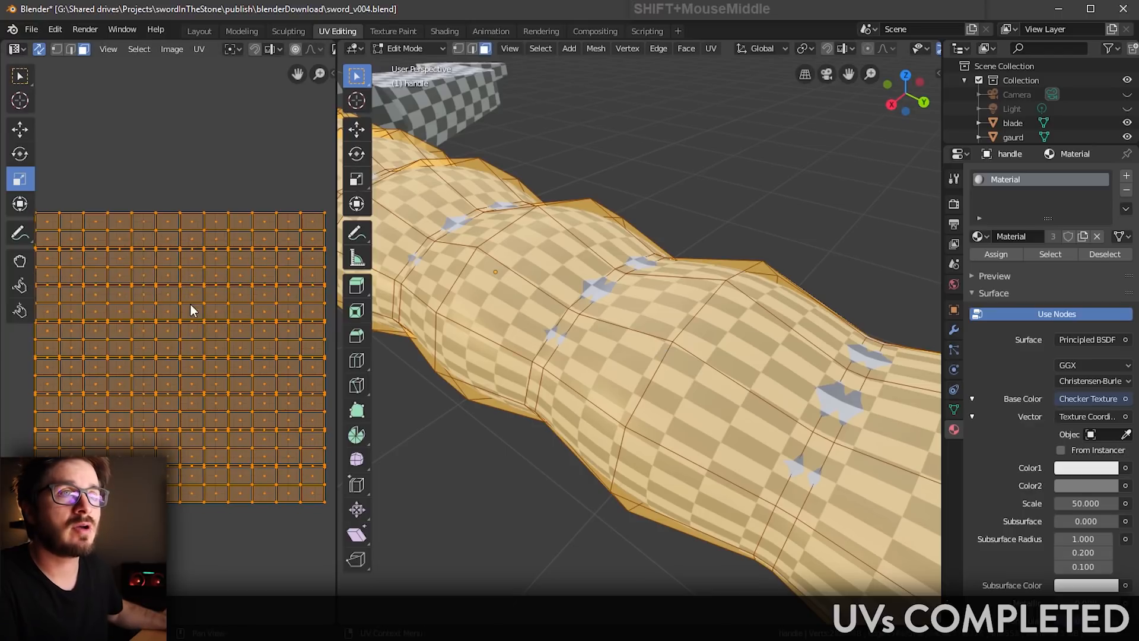
pyautogui.moveTo(207, 323); pyautogui.dragTo(182, 336)
pyautogui.press('x')
pyautogui.click(182, 336)
# Step: Leave edit mode on the handle and save the file
pyautogui.moveTo(624, 335); pyautogui.dragTo(611, 304, button='middle')
pyautogui.scroll(-2, 643, 326)
pyautogui.press('Tab')
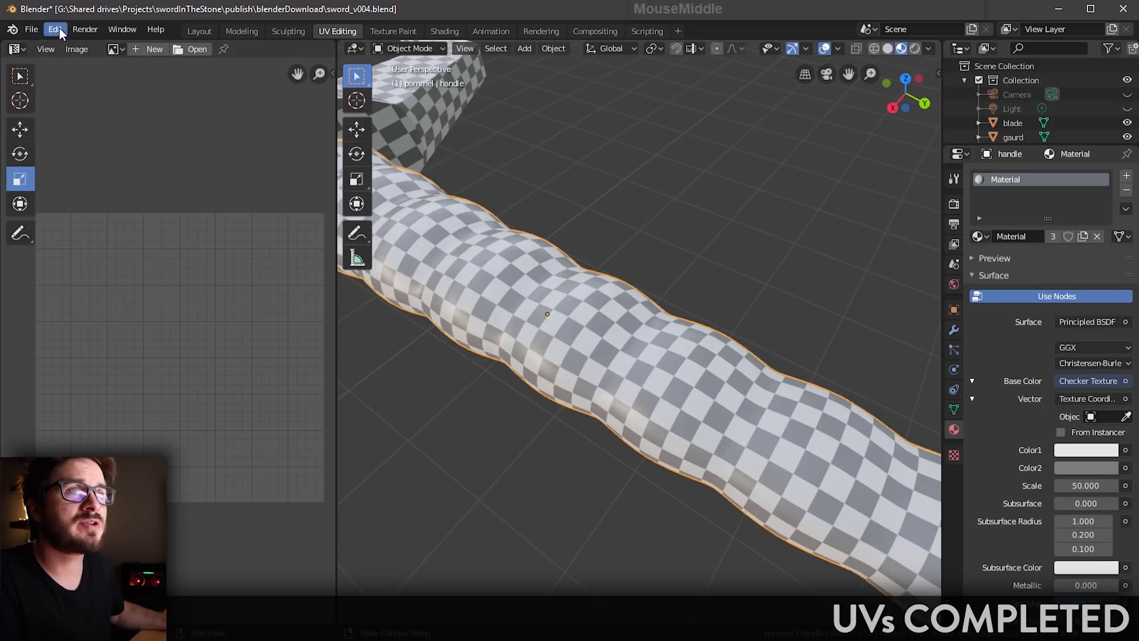
pyautogui.click(32, 29)
pyautogui.click(60, 129)
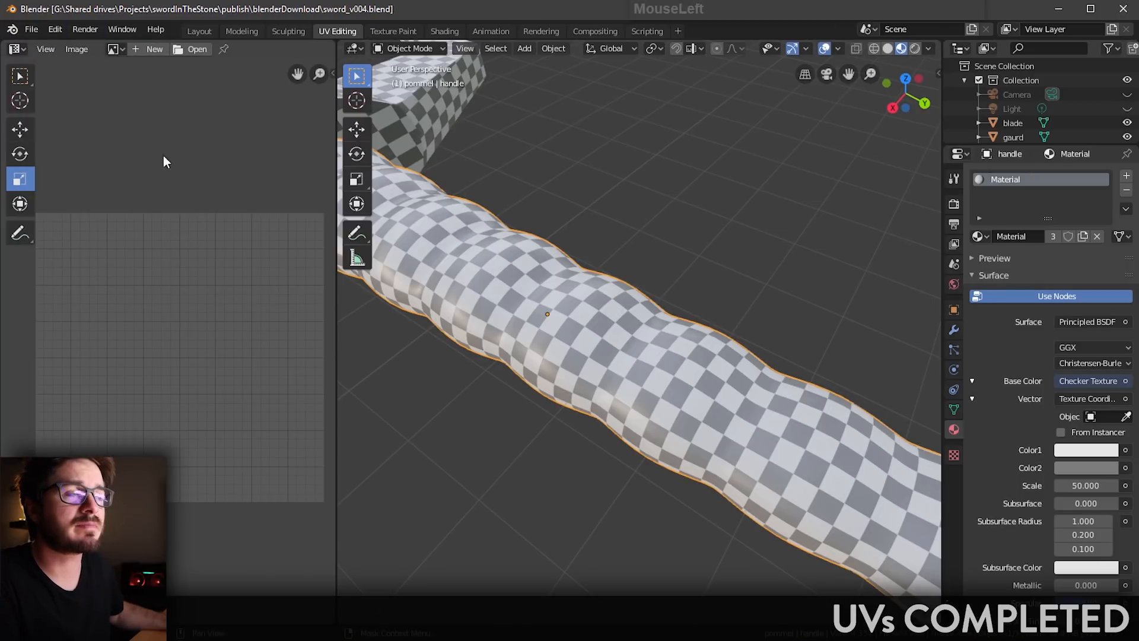
# Step: Assign the existing checkered material, Material, to the ring at the end of the handle grip
pyautogui.scroll(-3, 593, 255)
pyautogui.scroll(3, 596, 291)
pyautogui.scroll(1, 597, 294)
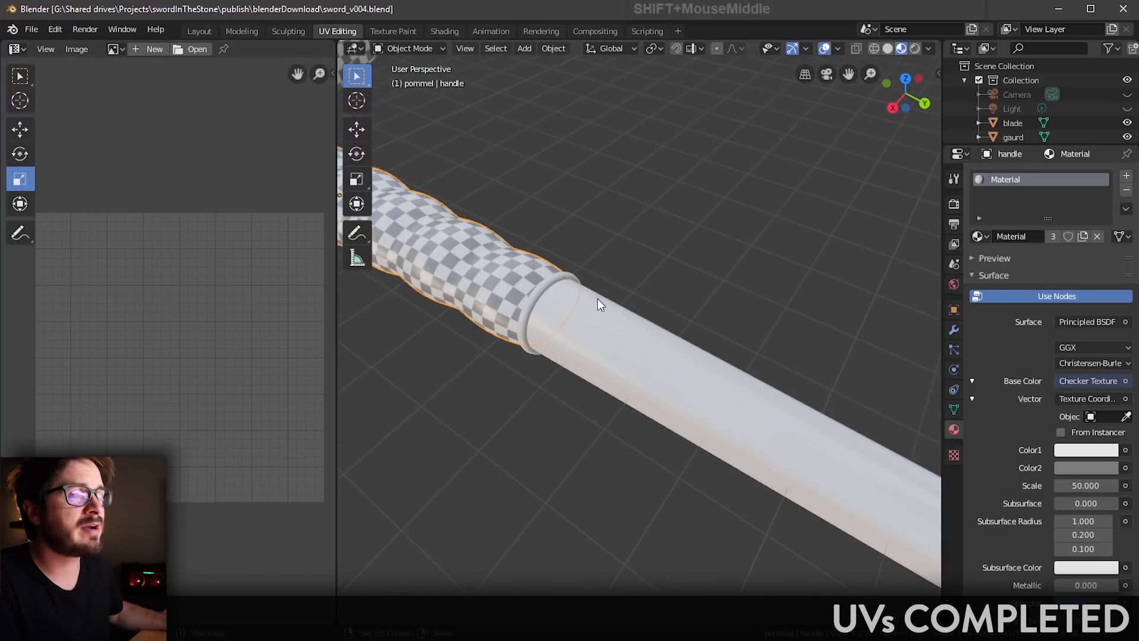
pyautogui.click(541, 295)
pyautogui.click(979, 236)
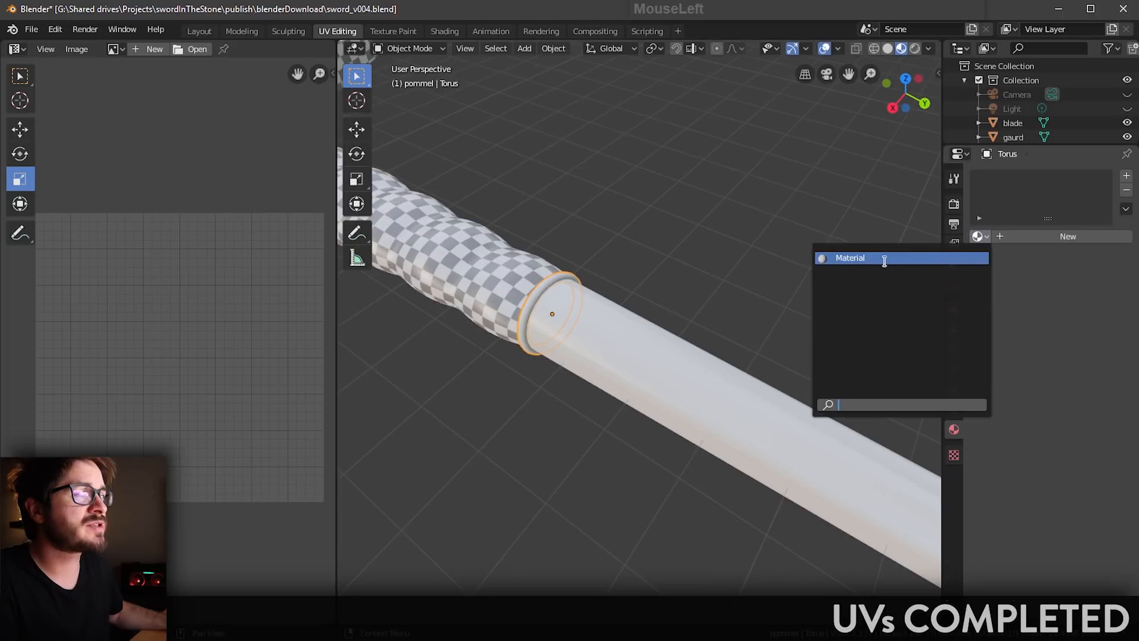
pyautogui.click(862, 258)
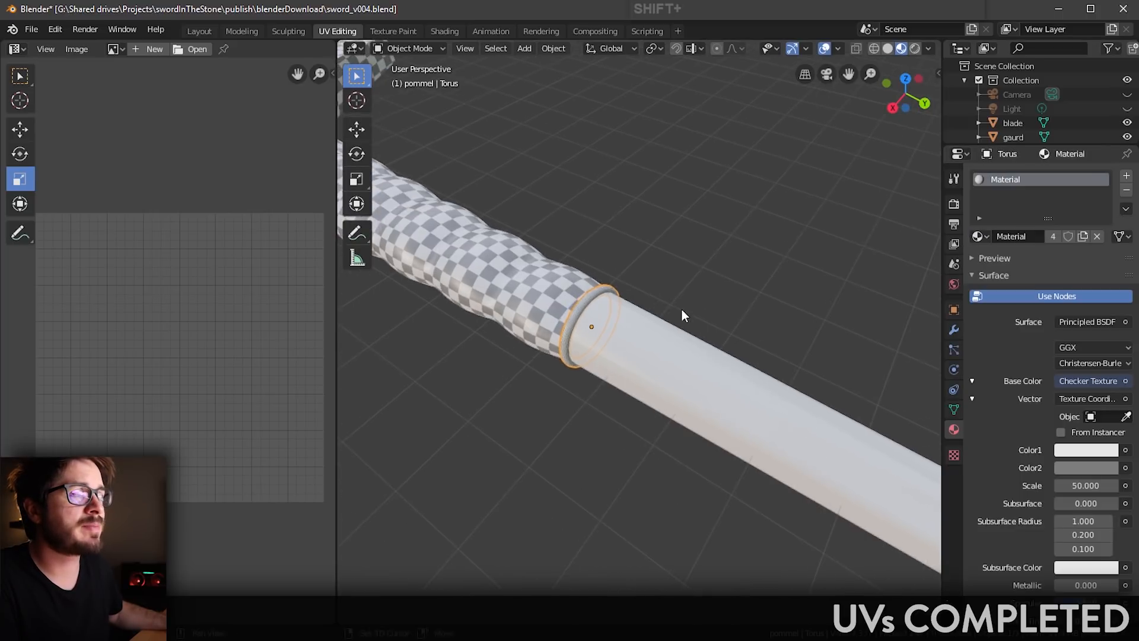
# Step: Assign the existing checkered material, Material, to the smooth cylindrical shaft beyond the grip's ring
pyautogui.scroll(-3, 622, 286)
pyautogui.click(656, 350)
pyautogui.click(977, 236)
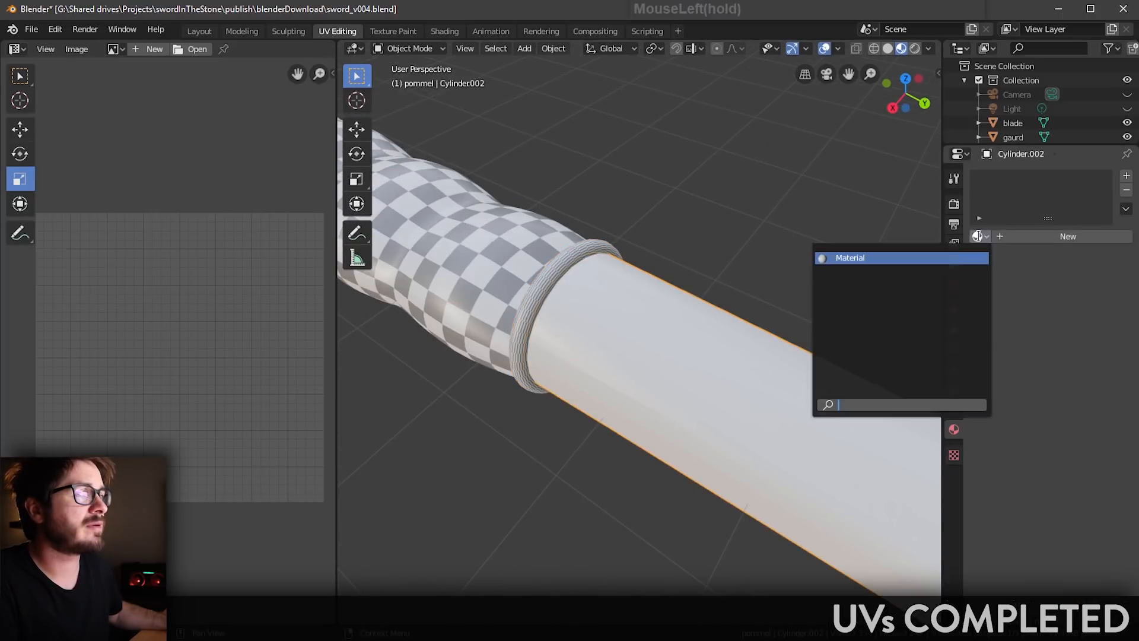
pyautogui.click(935, 258)
pyautogui.keyDown('shift'); pyautogui.moveTo(780, 307); pyautogui.dragTo(723, 320, button='middle'); pyautogui.keyUp('shift')
pyautogui.scroll(-4, 724, 320)
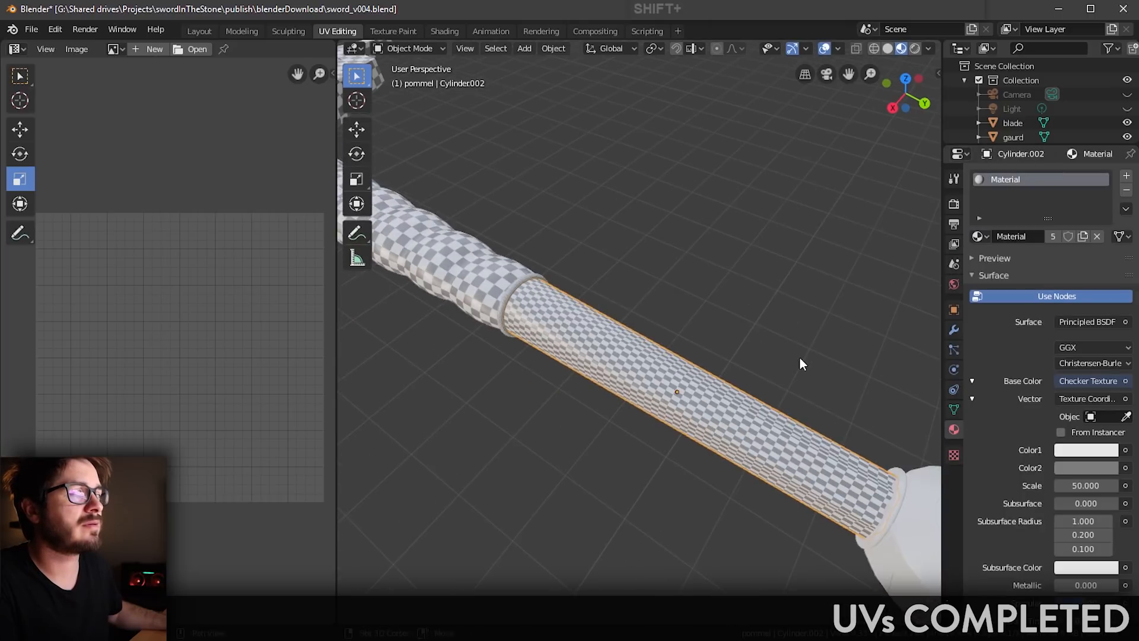
# Step: Assign the existing checkered material, Material, to the ring between the shaft and the pommel
pyautogui.keyDown('shift'); pyautogui.moveTo(799, 358); pyautogui.dragTo(675, 292, button='middle'); pyautogui.keyUp('shift')
pyautogui.click(650, 356)
pyautogui.click(977, 236)
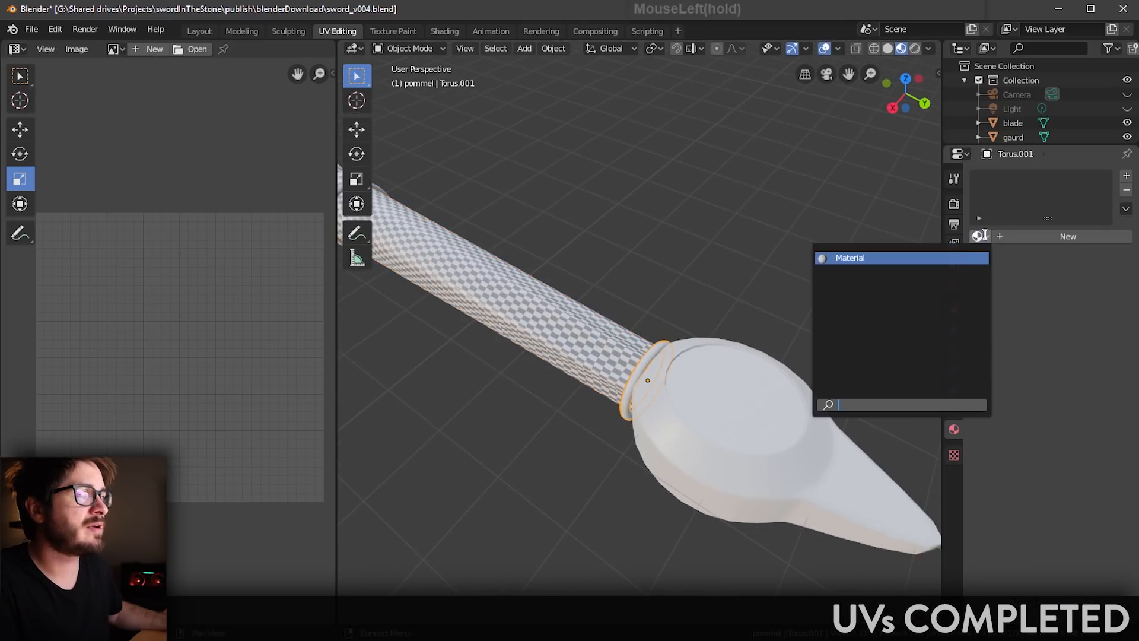
pyautogui.click(954, 258)
# Step: Assign the existing checkered material, Material, to the pointed pommel at the end of the shaft
pyautogui.click(758, 369)
pyautogui.click(977, 236)
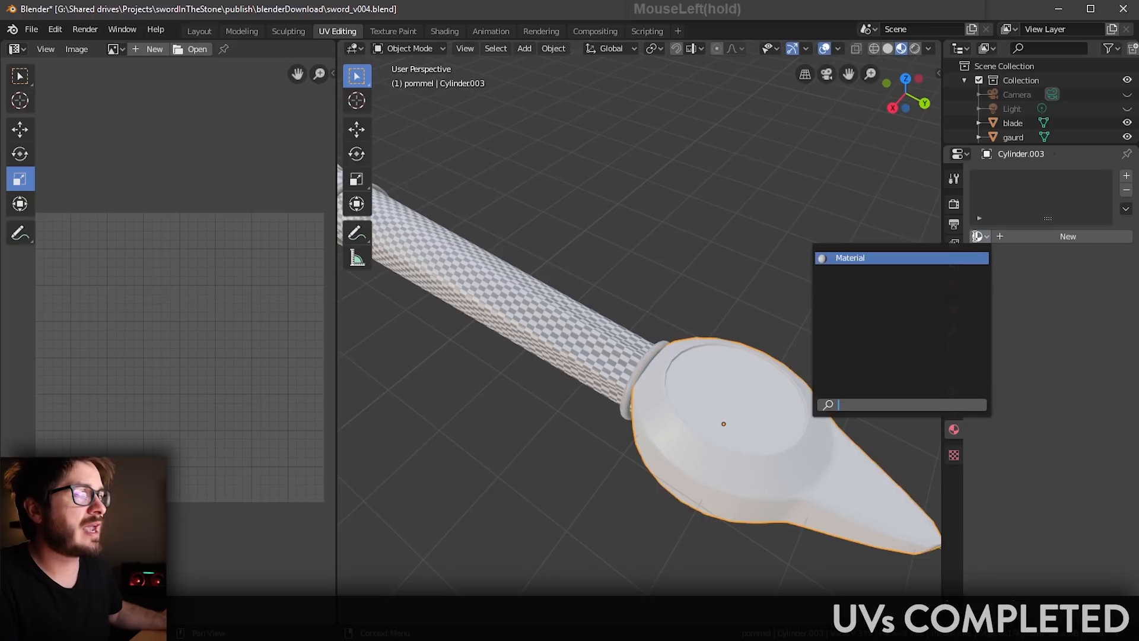
pyautogui.click(964, 255)
pyautogui.keyDown('shift'); pyautogui.moveTo(569, 233); pyautogui.dragTo(691, 290, button='middle'); pyautogui.keyUp('shift')
pyautogui.scroll(-2, 690, 290)
pyautogui.keyDown('shift'); pyautogui.moveTo(593, 253); pyautogui.dragTo(529, 240, button='middle'); pyautogui.keyUp('shift')
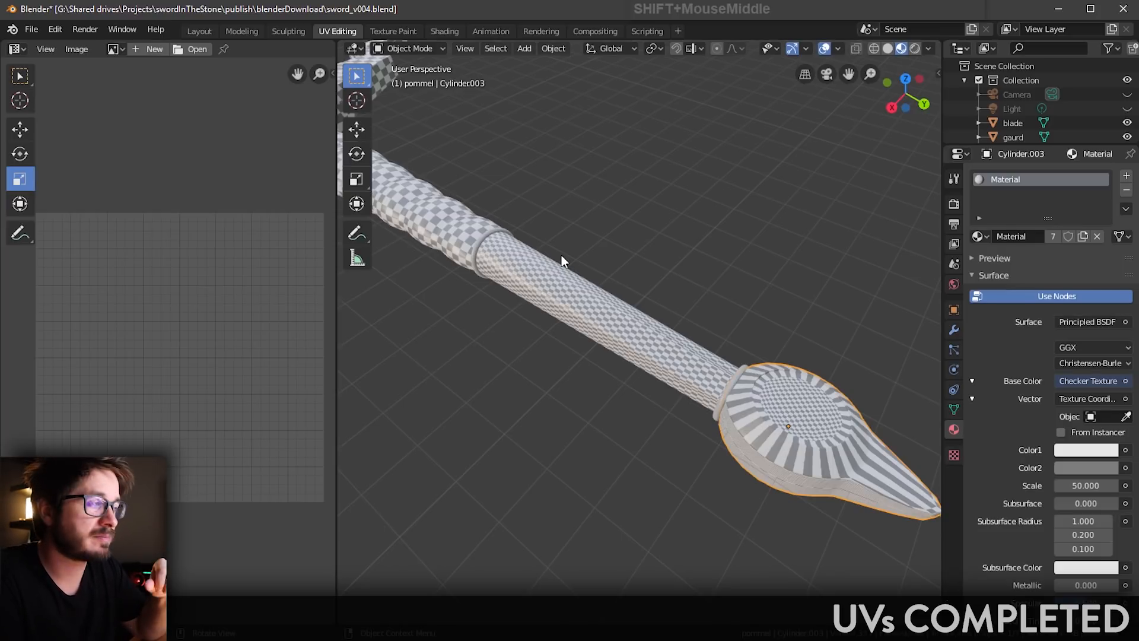
# Step: Examine the checker pattern on the shaft, the rings at both its ends and the pommel for stretching
pyautogui.click(553, 281)
pyautogui.moveTo(553, 282)
pyautogui.mouseDown(button='middle')
pyautogui.moveTo(615, 376)
pyautogui.moveTo(525, 290)
pyautogui.moveTo(576, 308)
pyautogui.moveTo(567, 309)
pyautogui.moveTo(573, 291)
pyautogui.mouseUp(button='middle')
pyautogui.scroll(10, 577, 309)
pyautogui.scroll(-5, 669, 371)
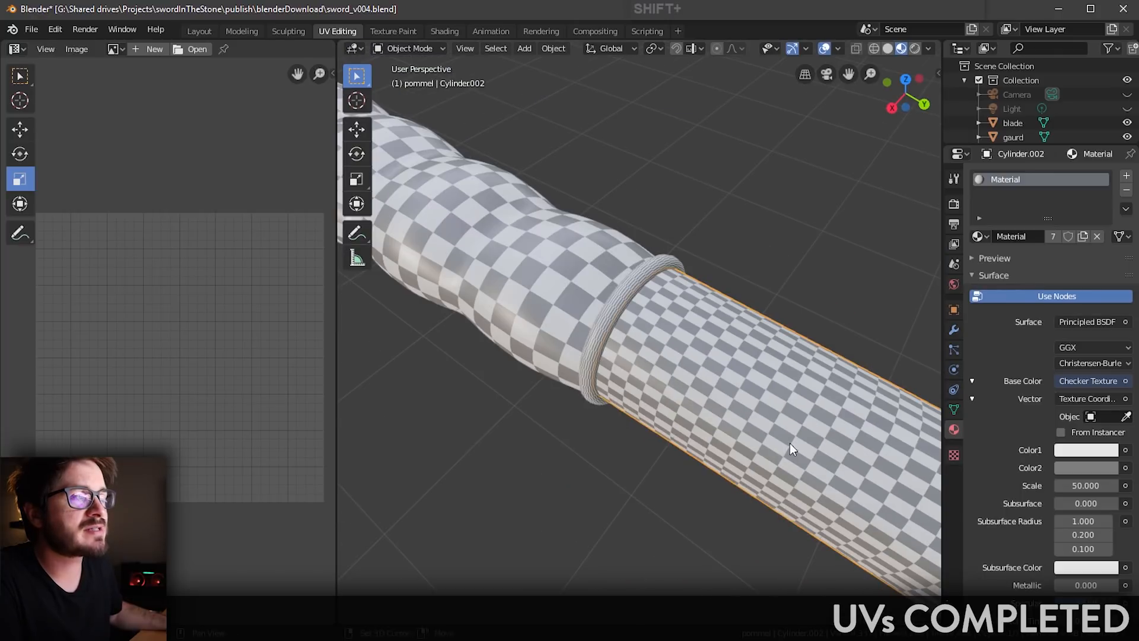
pyautogui.keyDown('shift'); pyautogui.moveTo(792, 449); pyautogui.dragTo(662, 383, button='middle'); pyautogui.keyUp('shift')
pyautogui.scroll(6, 561, 255)
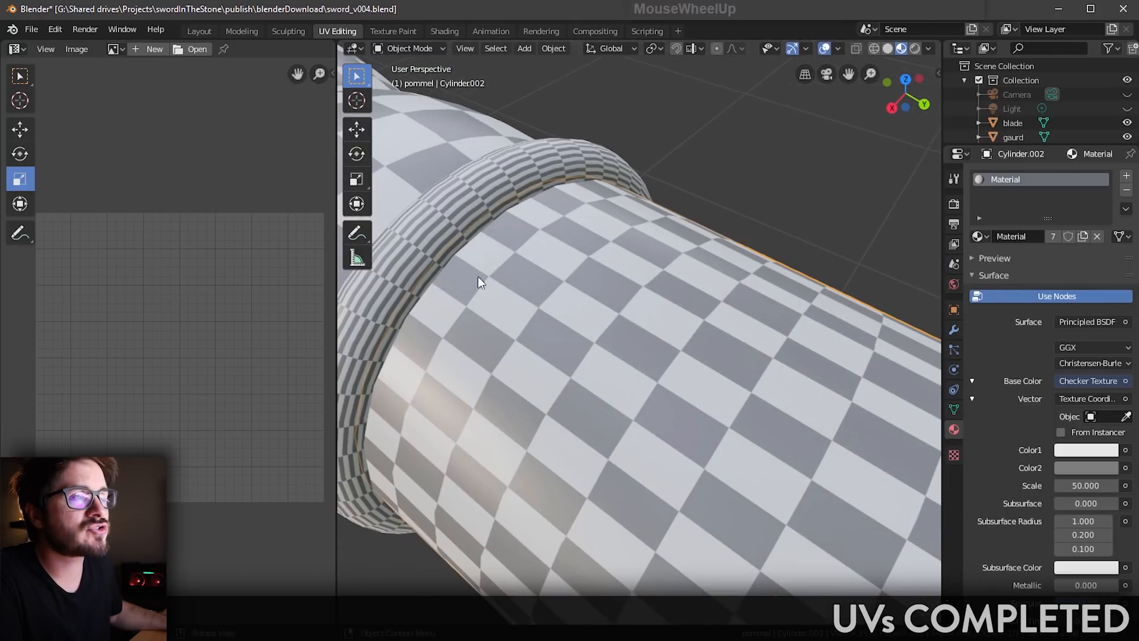
pyautogui.click(498, 314)
pyautogui.scroll(-6, 590, 337)
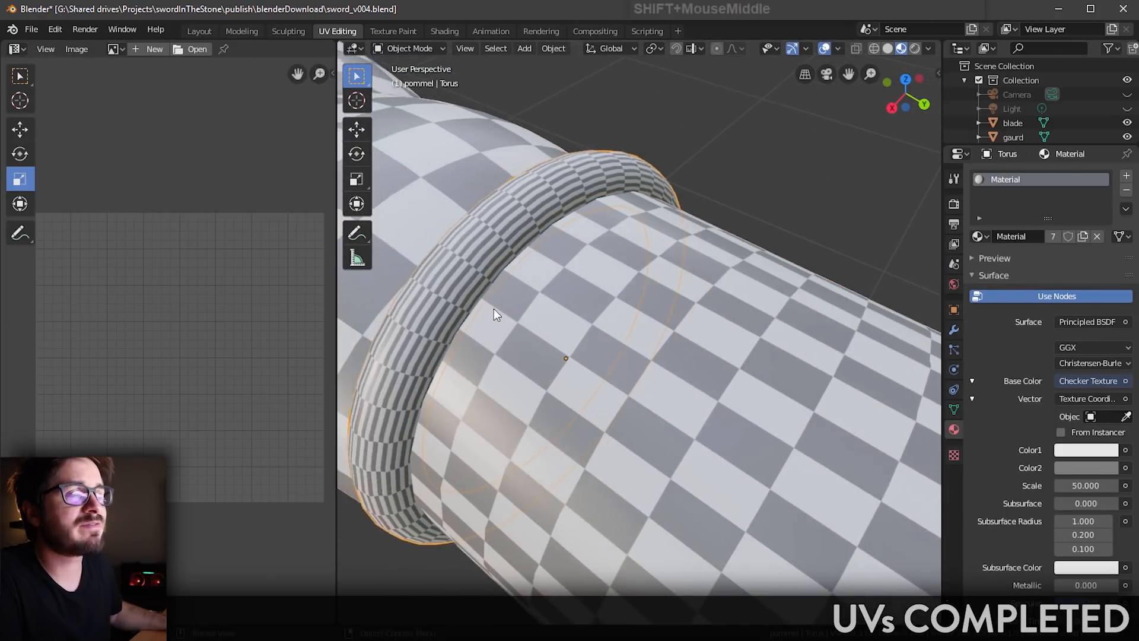
pyautogui.scroll(-2, 651, 422)
pyautogui.click(652, 433)
pyautogui.keyDown('shift'); pyautogui.moveTo(849, 504); pyautogui.dragTo(630, 375, button='middle'); pyautogui.keyUp('shift')
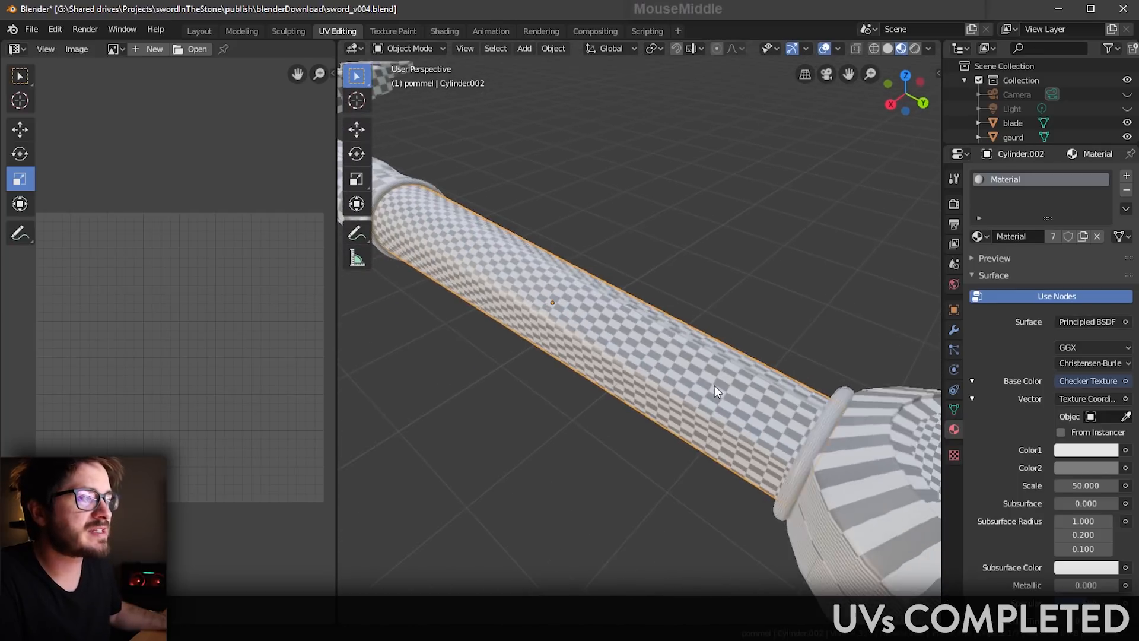
pyautogui.keyDown('shift'); pyautogui.moveTo(926, 469); pyautogui.dragTo(671, 368, button='middle'); pyautogui.keyUp('shift')
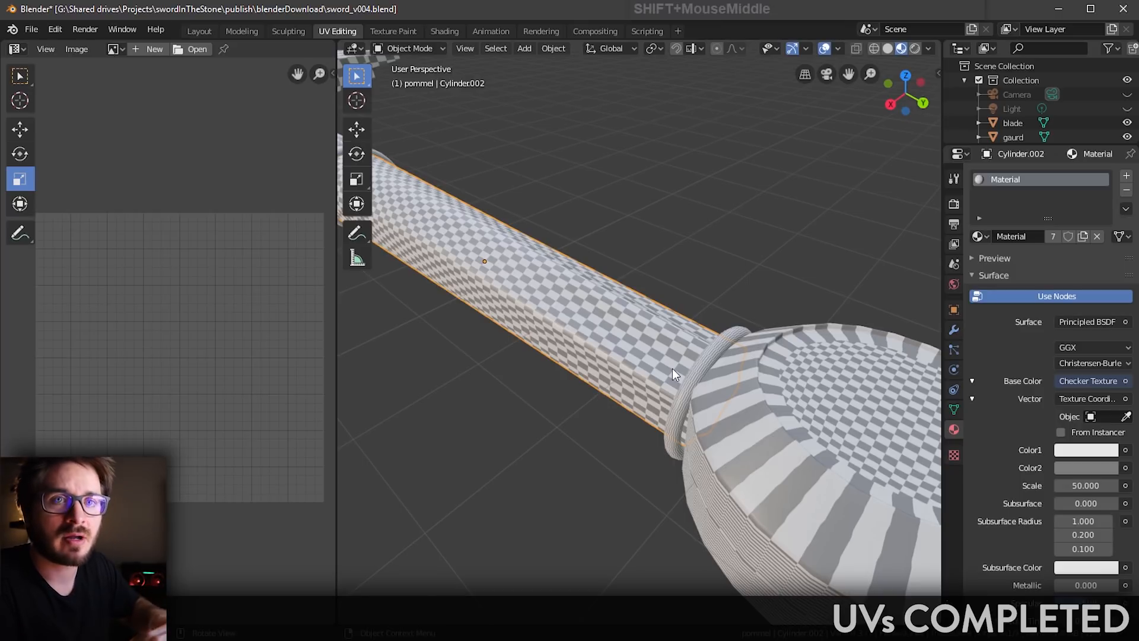
pyautogui.keyDown('shift'); pyautogui.moveTo(672, 369); pyautogui.dragTo(543, 275, button='middle'); pyautogui.keyUp('shift')
# Step: Scale the UVs of the ring at the end of the handle grip along Y to about 0.14 to even out its checkers
pyautogui.click(522, 263)
pyautogui.press('KP_Decimal')
pyautogui.press('Tab')
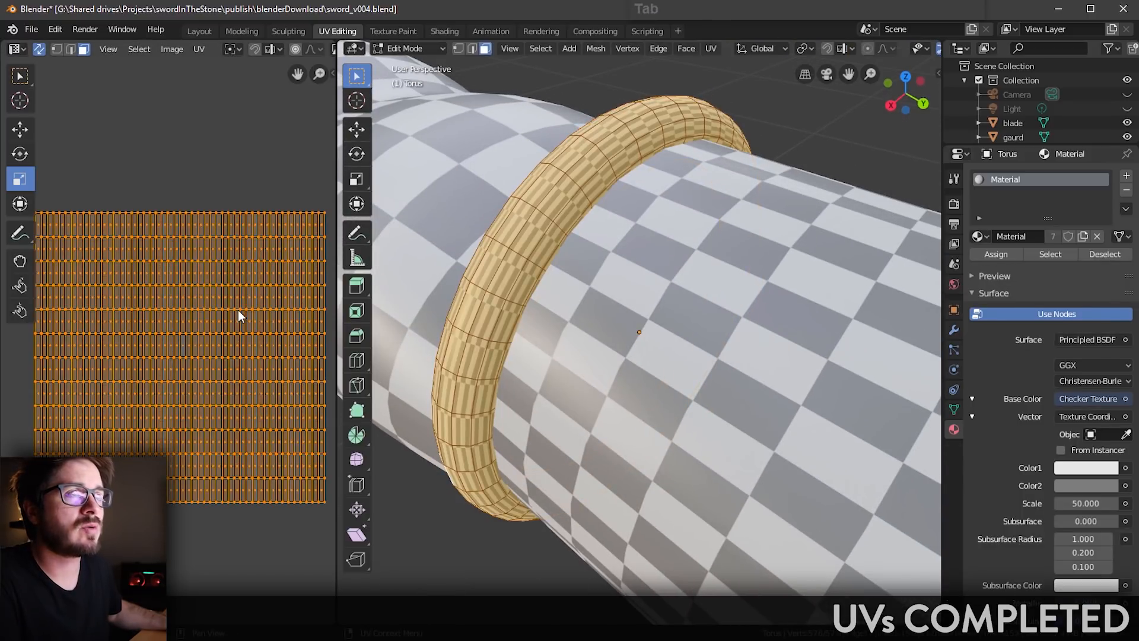
pyautogui.keyDown('shift'); pyautogui.moveTo(224, 283); pyautogui.dragTo(236, 288, button='middle'); pyautogui.keyUp('shift')
pyautogui.moveTo(179, 342)
pyautogui.mouseDown()
pyautogui.moveTo(178, 297)
pyautogui.moveTo(163, 298)
pyautogui.moveTo(190, 354)
pyautogui.mouseUp()
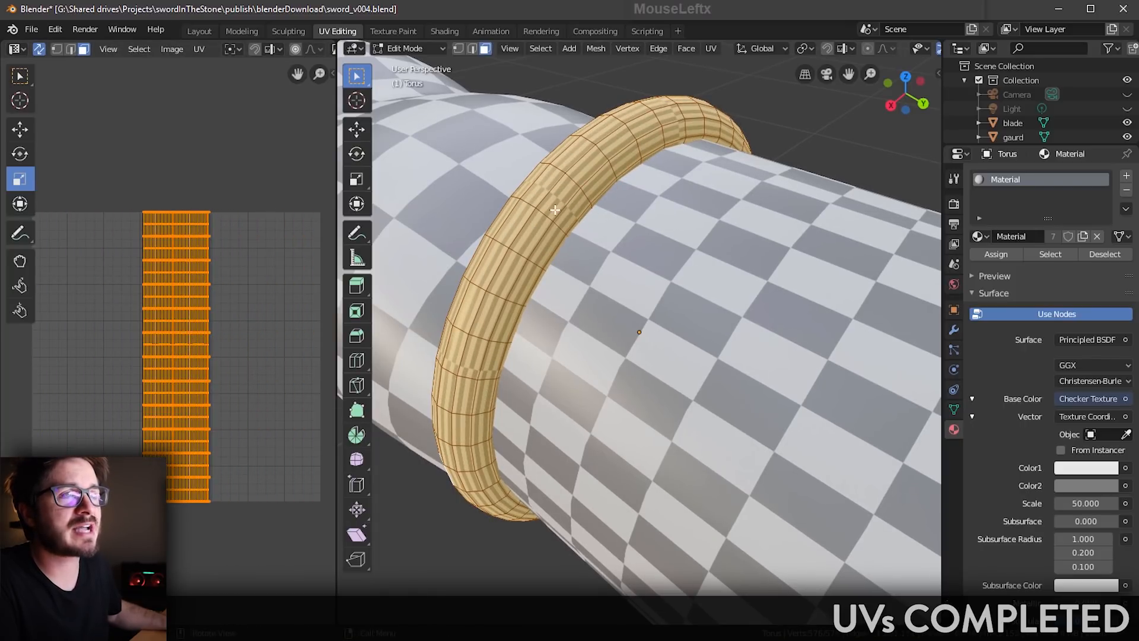
pyautogui.hotkey('ctrl', 'z')
pyautogui.press('s')
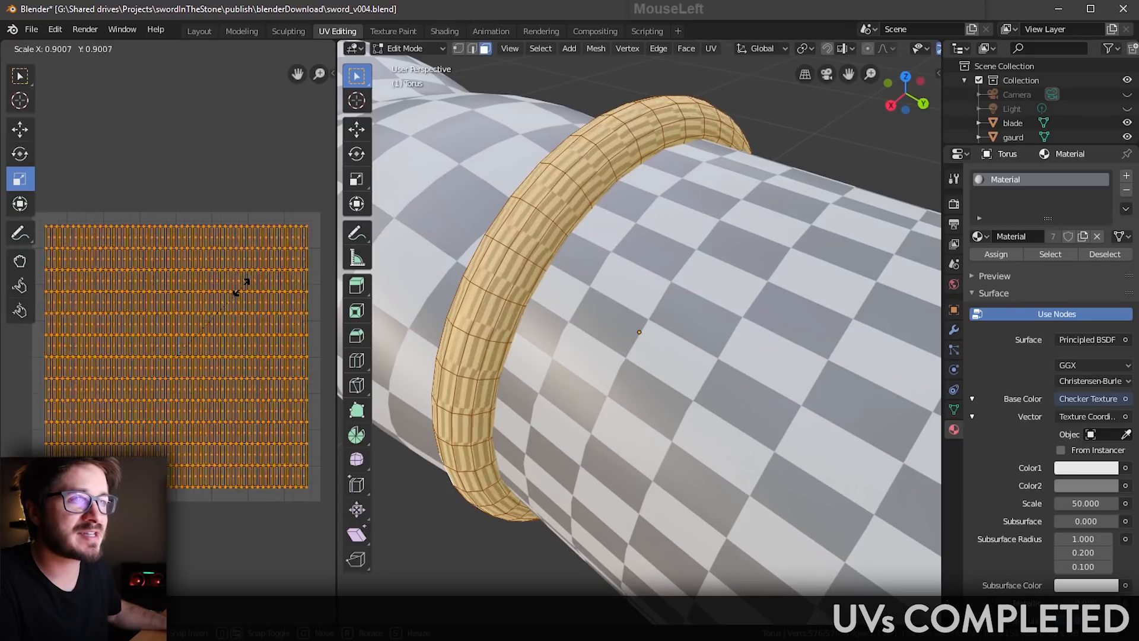
pyautogui.press('y')
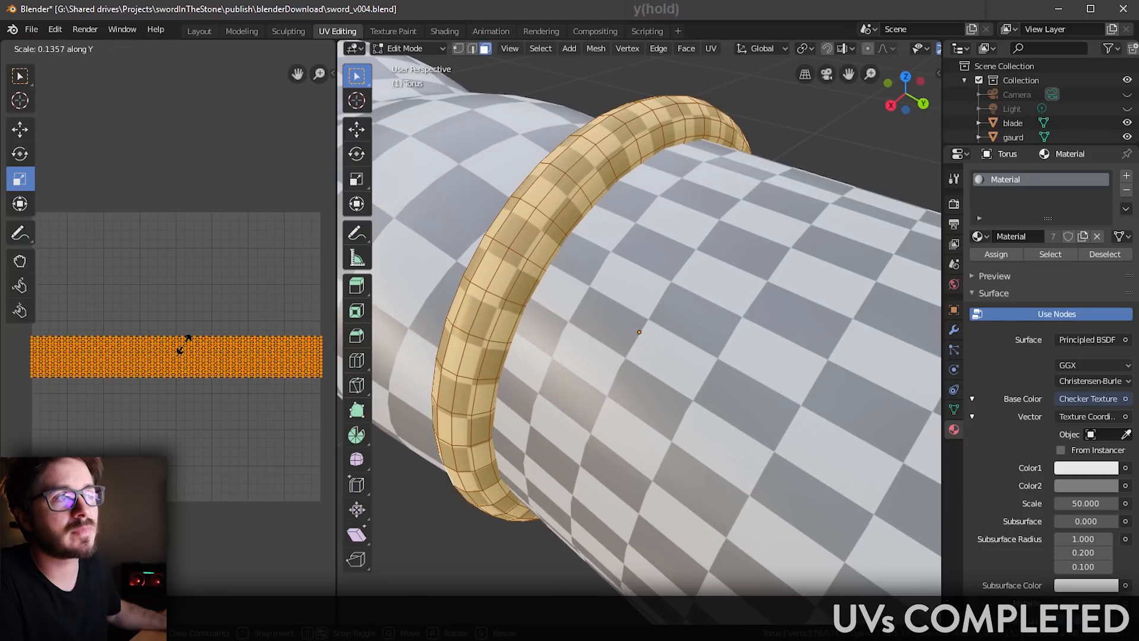
pyautogui.click(187, 341)
pyautogui.scroll(-5, 725, 369)
pyautogui.keyDown('shift'); pyautogui.moveTo(725, 368); pyautogui.dragTo(690, 320, button='middle'); pyautogui.keyUp('shift')
pyautogui.keyDown('shift'); pyautogui.moveTo(689, 321); pyautogui.dragTo(763, 333, button='middle'); pyautogui.keyUp('shift')
pyautogui.press('Tab')
# Step: Scale the UVs of the ring between the shaft and the pommel along Y to about 0.09
pyautogui.click(779, 365)
pyautogui.press('Tab')
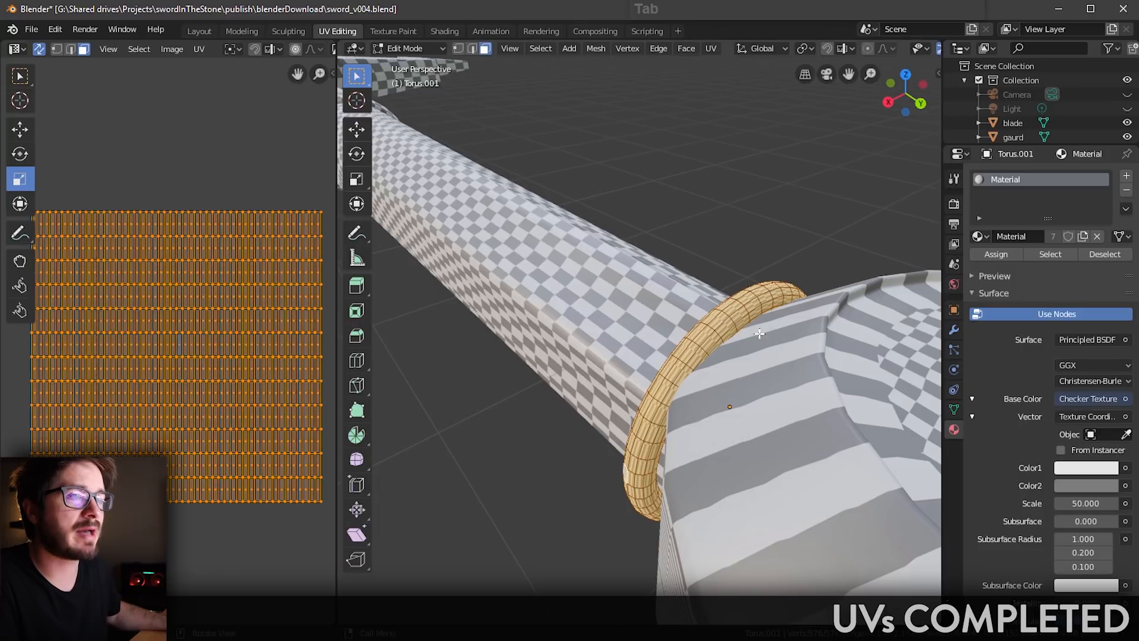
pyautogui.moveTo(198, 269); pyautogui.dragTo(187, 354)
pyautogui.press('y')
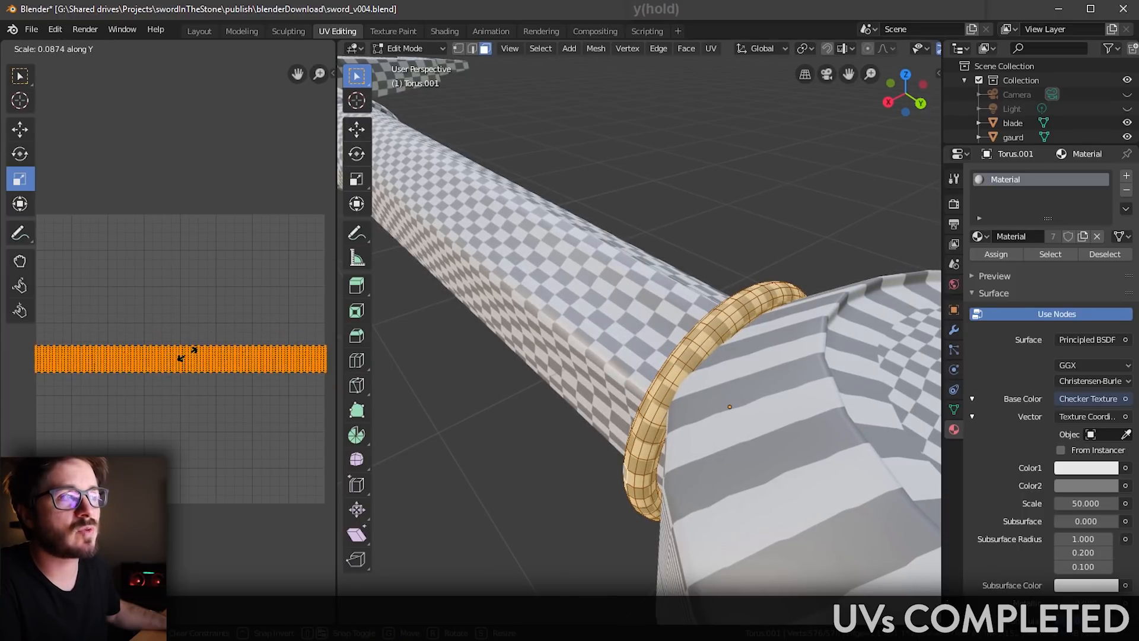
pyautogui.click(186, 354)
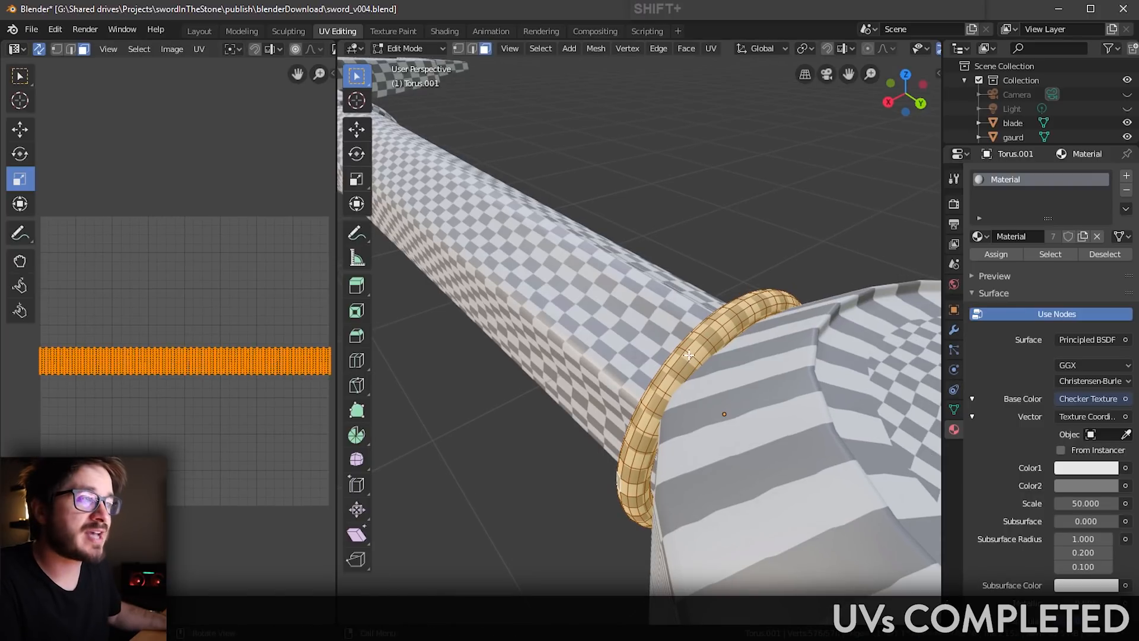
pyautogui.press('Tab')
# Step: Scale all of the shaft's UVs along X to about 40% of the UV tile's width to make its checkers square
pyautogui.moveTo(591, 283); pyautogui.dragTo(671, 346, button='middle')
pyautogui.click(743, 368)
pyautogui.moveTo(742, 369); pyautogui.dragTo(686, 301, button='middle')
pyautogui.press('Tab')
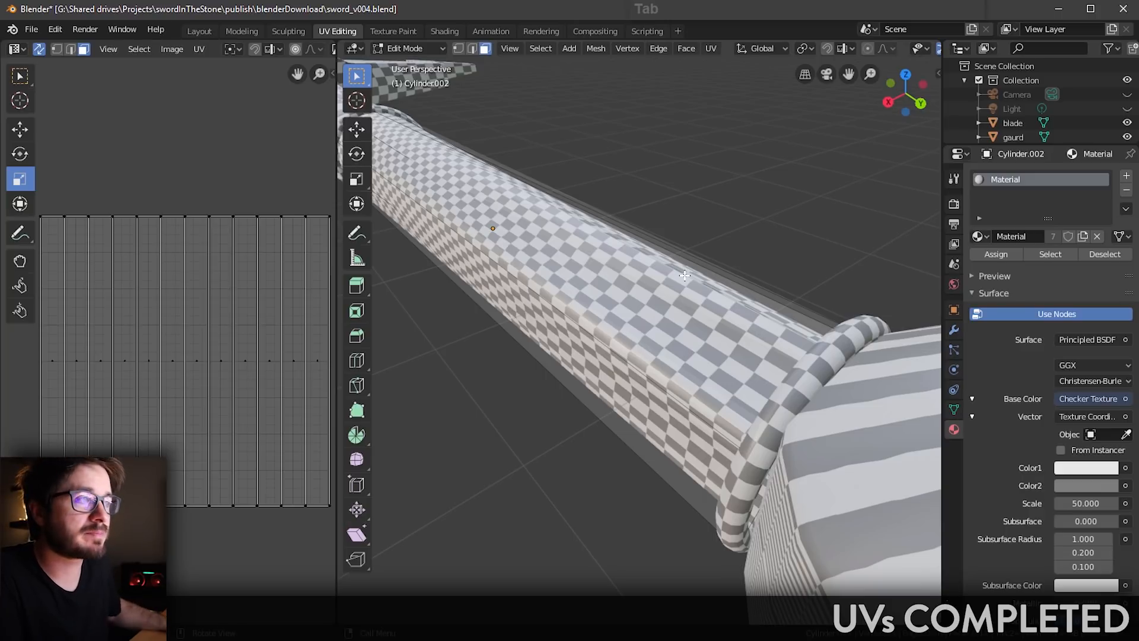
pyautogui.click(548, 50)
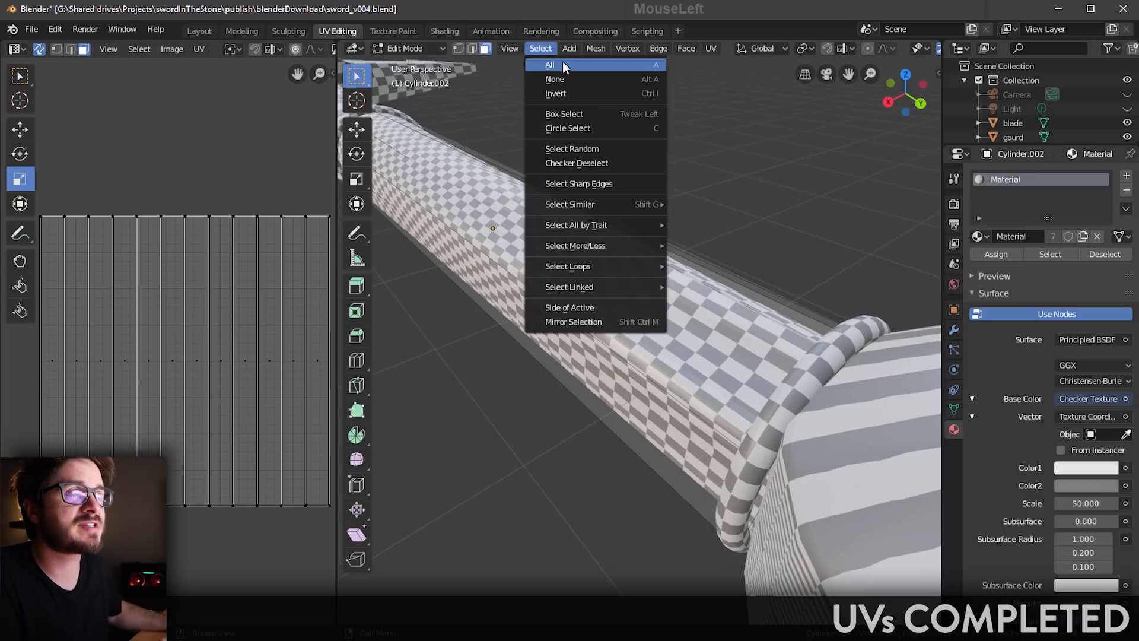
pyautogui.click(561, 63)
pyautogui.keyDown('shift'); pyautogui.moveTo(243, 296); pyautogui.dragTo(236, 306, button='middle'); pyautogui.keyUp('shift')
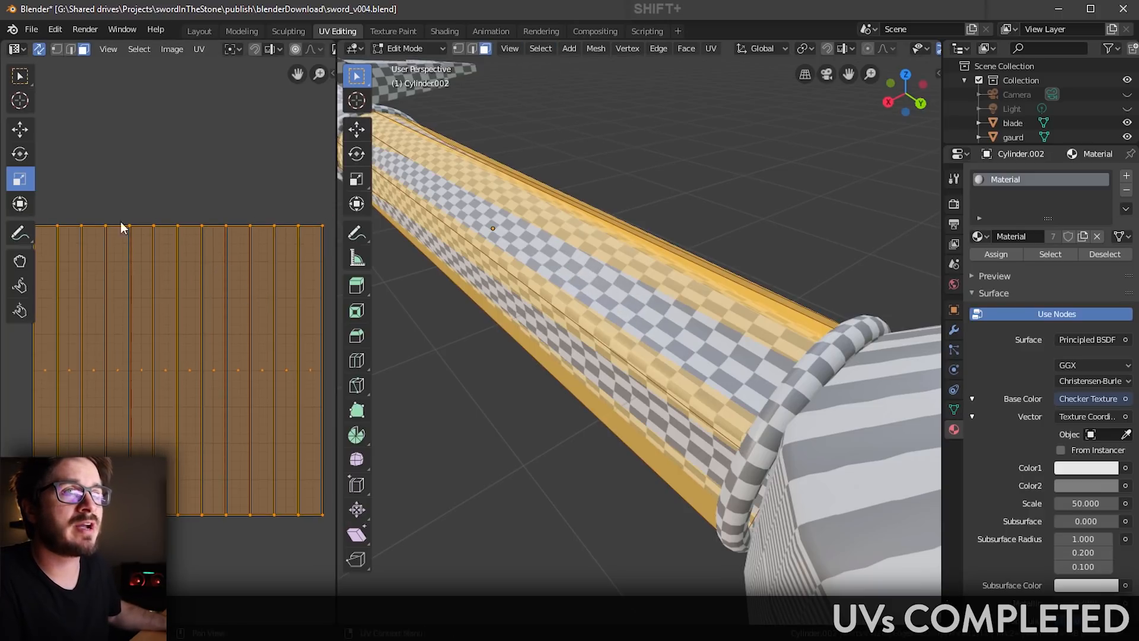
pyautogui.moveTo(236, 306); pyautogui.dragTo(185, 335)
pyautogui.press('x')
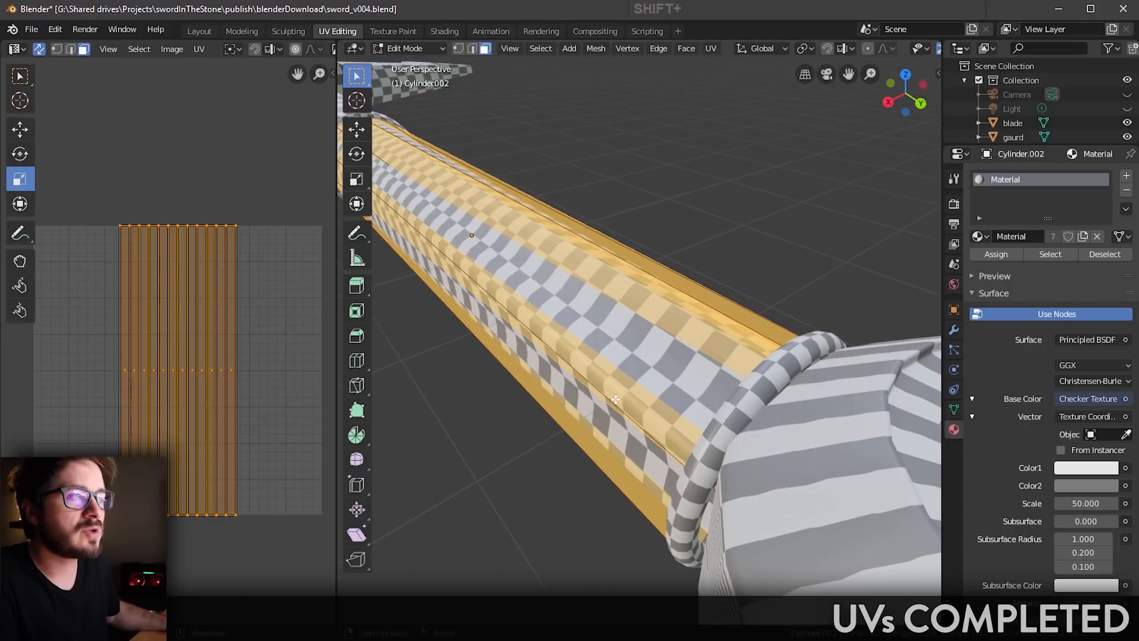
pyautogui.press('Tab')
# Step: Apply the pommel's Mirror and Subdivision Surface modifiers
pyautogui.keyDown('shift'); pyautogui.moveTo(724, 457); pyautogui.dragTo(647, 375, button='middle'); pyautogui.keyUp('shift')
pyautogui.scroll(-3, 647, 374)
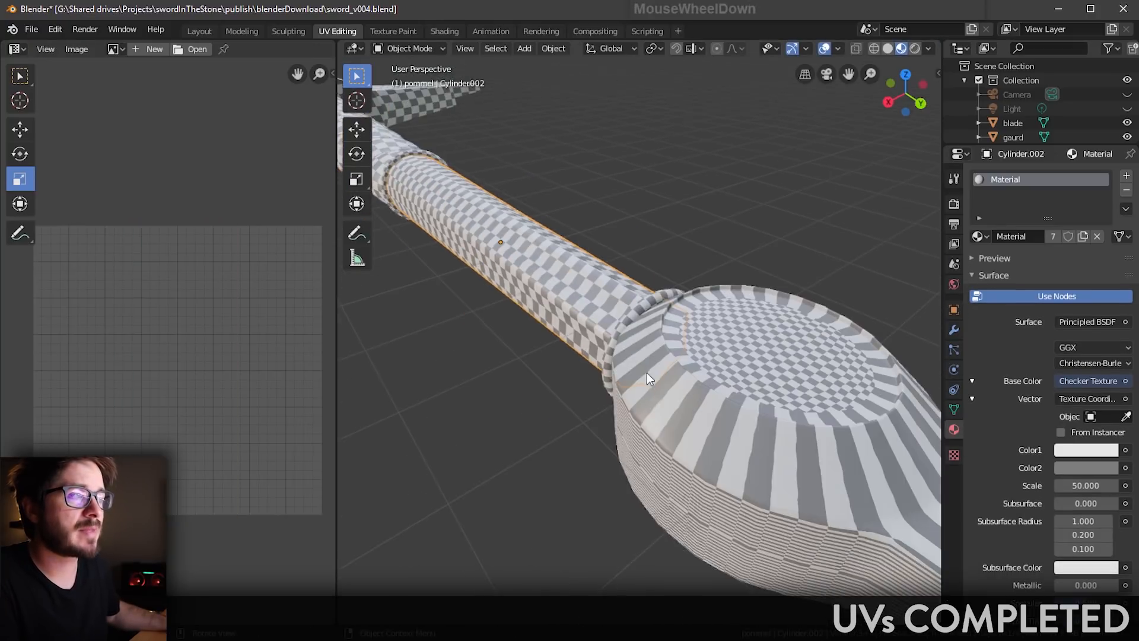
pyautogui.click(658, 385)
pyautogui.keyDown('shift'); pyautogui.moveTo(804, 452); pyautogui.dragTo(695, 376, button='middle'); pyautogui.keyUp('shift')
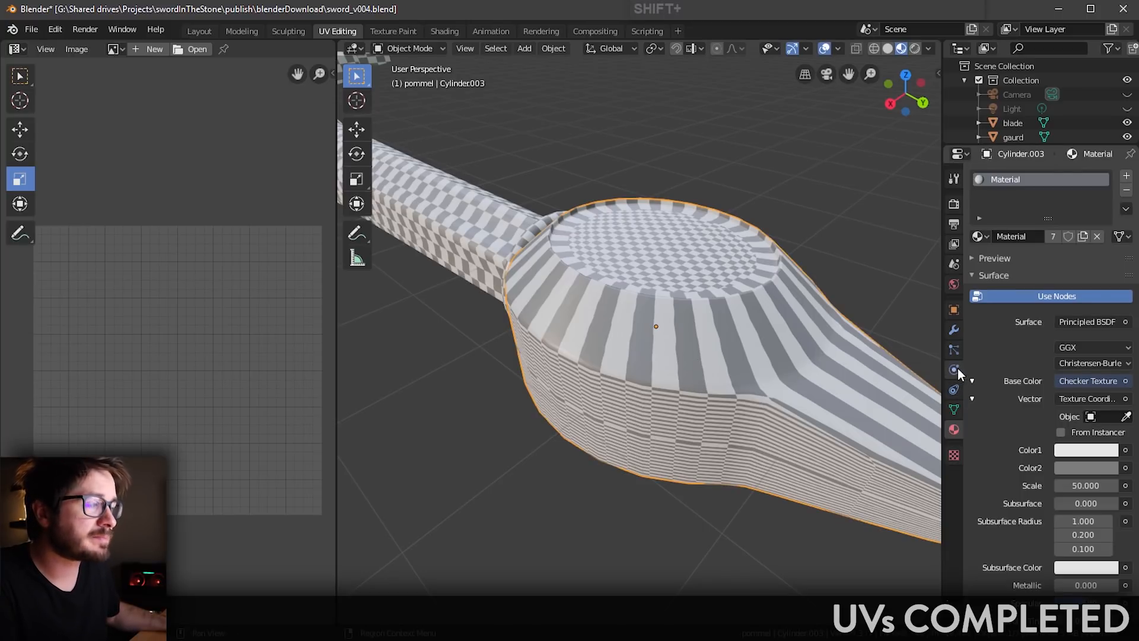
pyautogui.click(954, 330)
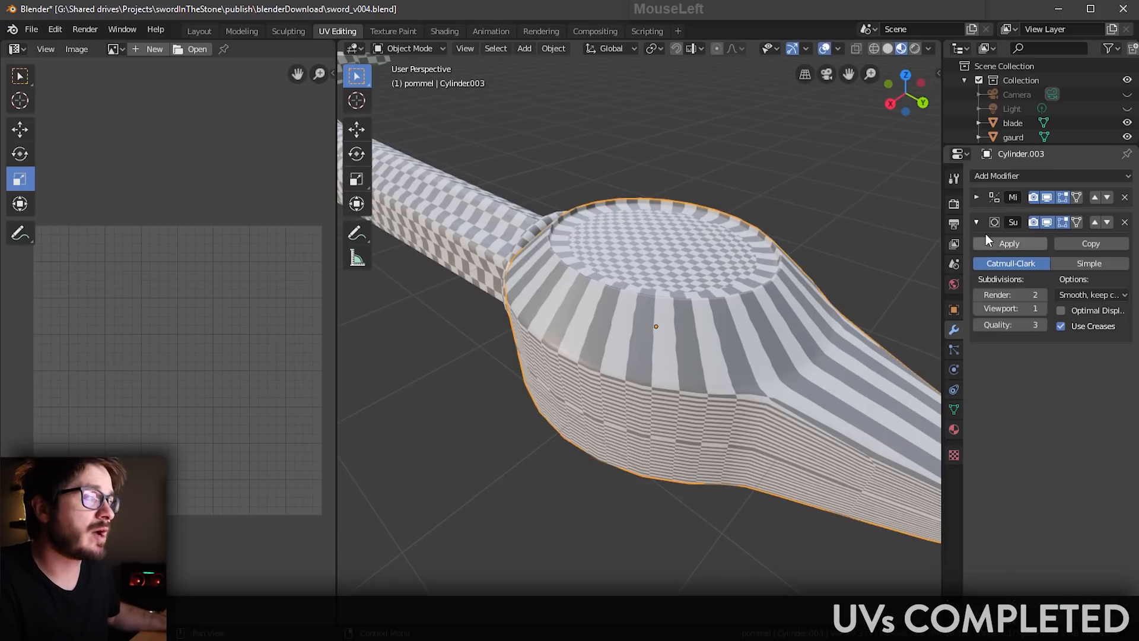
pyautogui.click(976, 197)
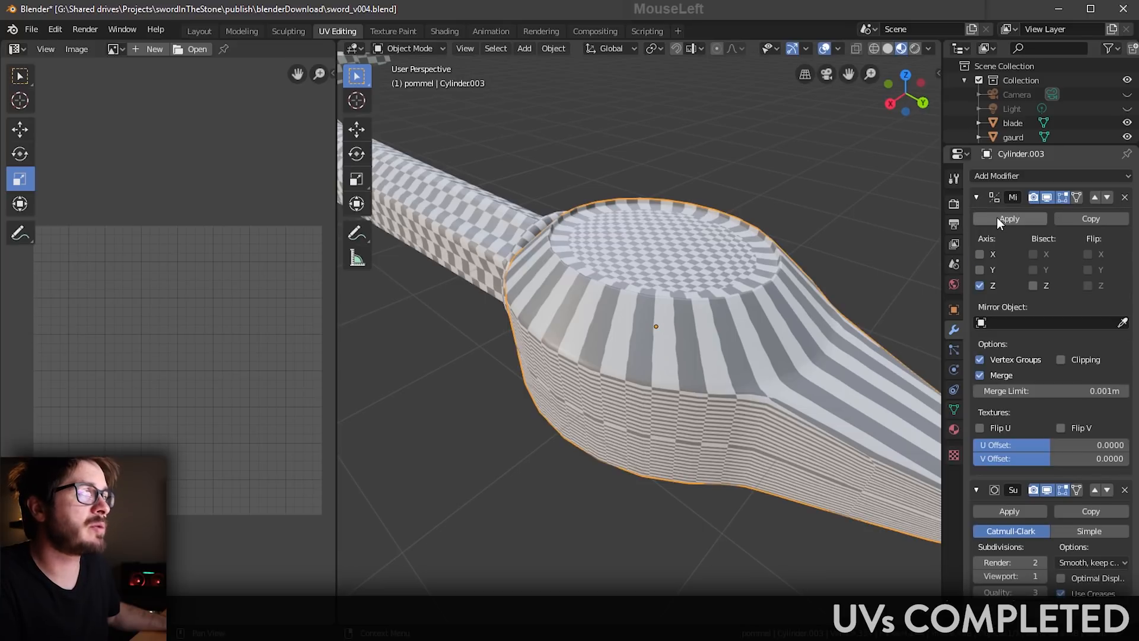
pyautogui.click(997, 218)
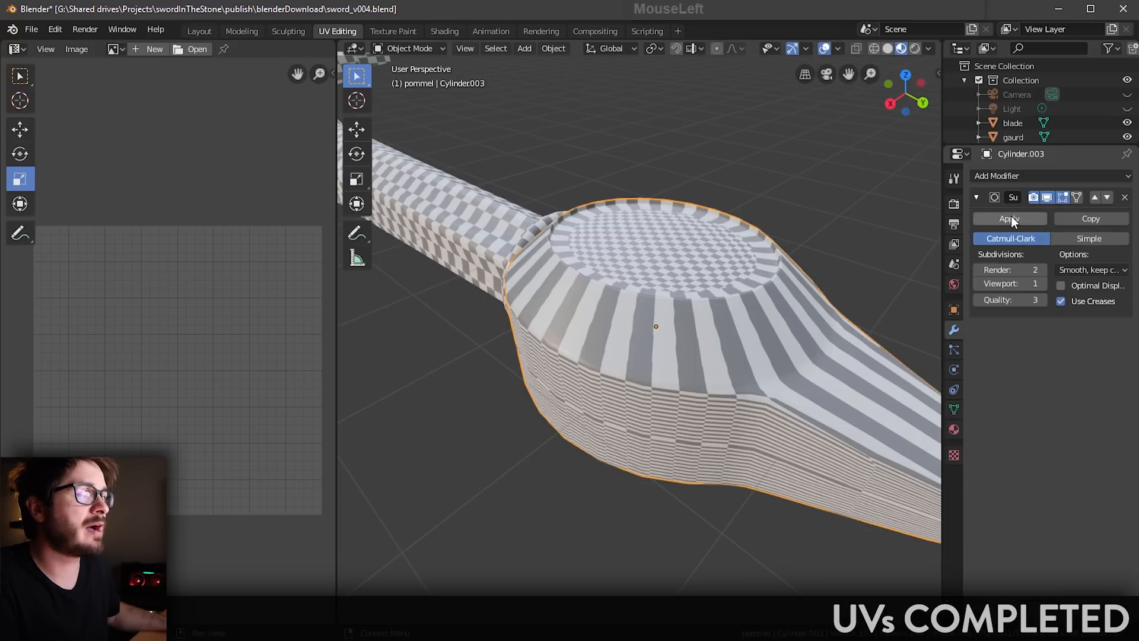
pyautogui.click(1011, 217)
# Step: Unwrap the entire pommel mesh with Smart UV Project, using an angle limit of 66 and zero island margin
pyautogui.keyDown('shift'); pyautogui.moveTo(705, 269); pyautogui.dragTo(698, 274, button='middle'); pyautogui.keyUp('shift')
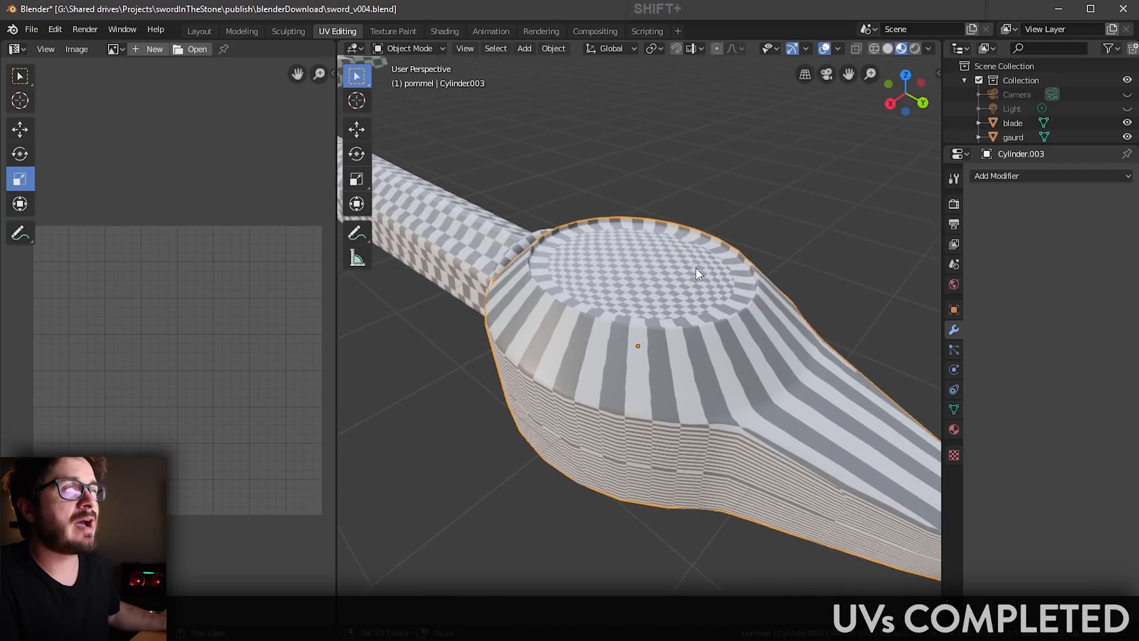
pyautogui.press('Tab')
pyautogui.keyDown('shift'); pyautogui.moveTo(757, 306); pyautogui.dragTo(710, 252, button='middle'); pyautogui.keyUp('shift')
pyautogui.click(540, 48)
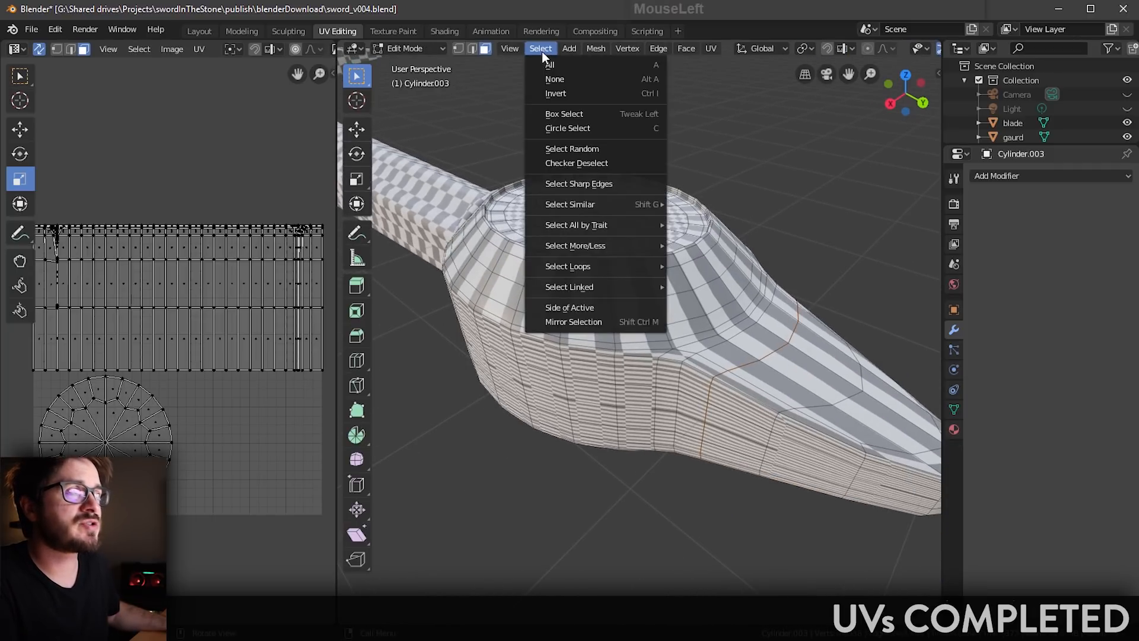
pyautogui.click(571, 66)
pyautogui.click(712, 48)
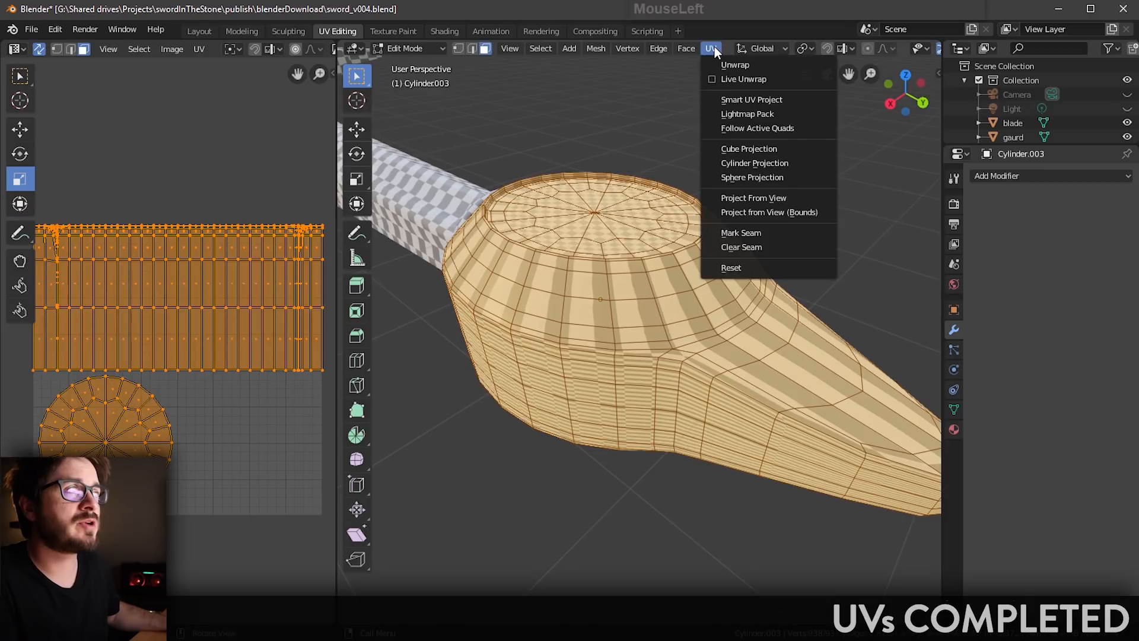
pyautogui.click(764, 100)
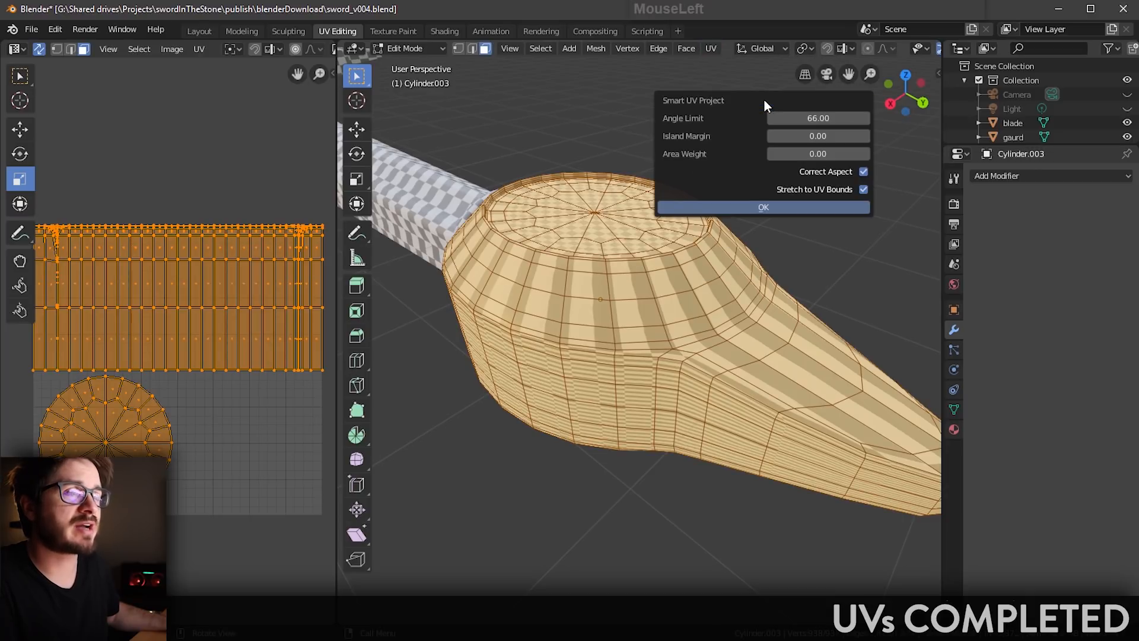
pyautogui.click(733, 207)
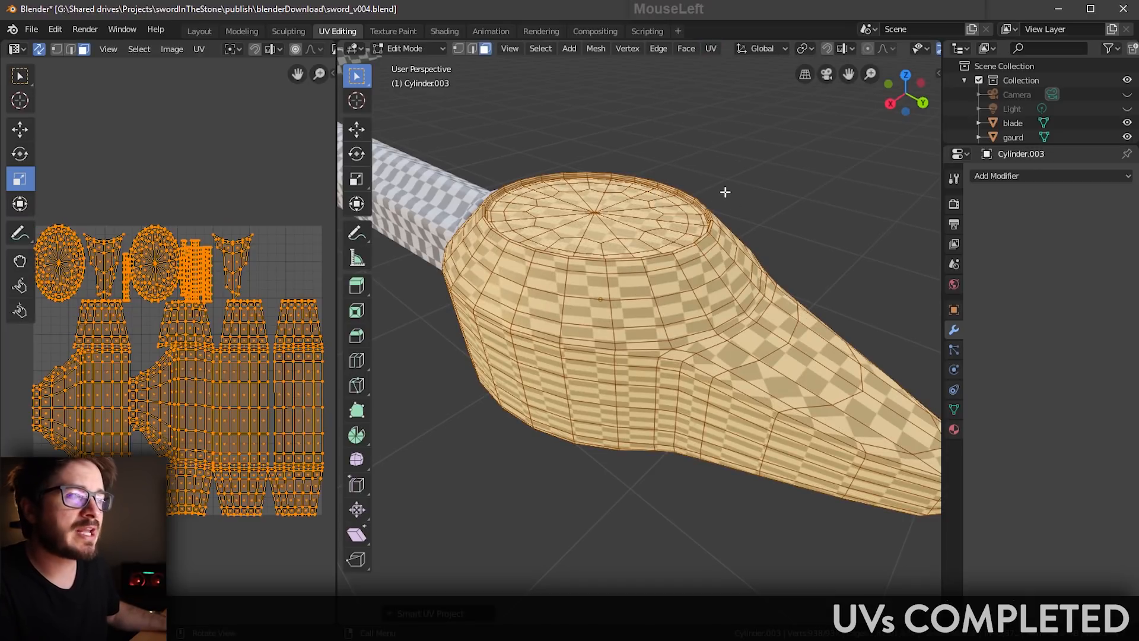
pyautogui.moveTo(728, 188); pyautogui.dragTo(700, 342, button='middle')
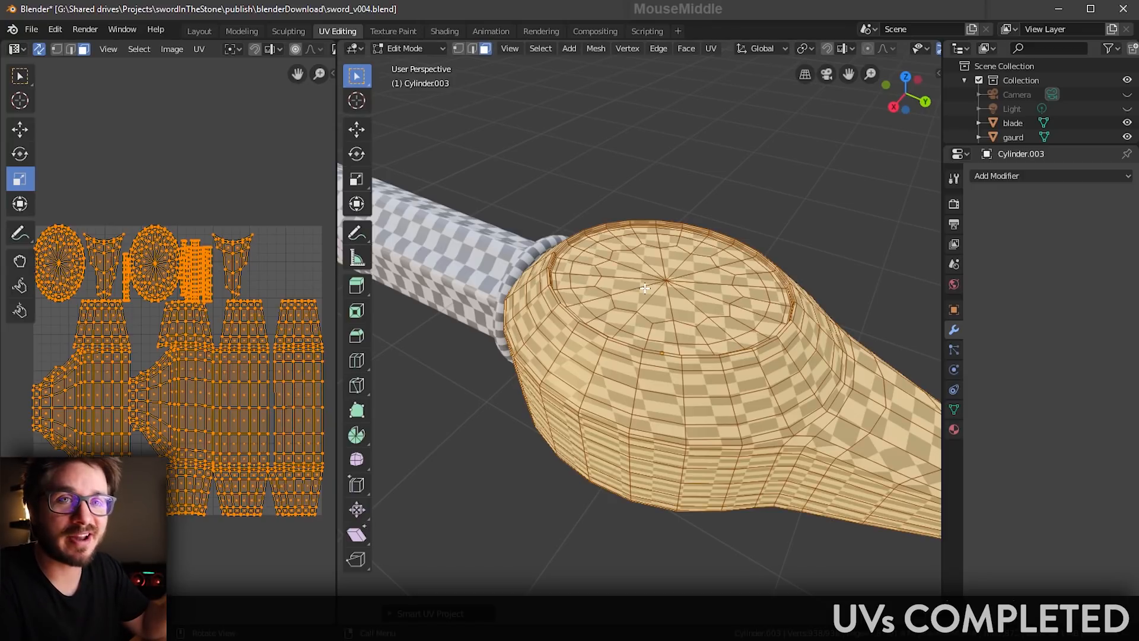
pyautogui.keyDown('shift'); pyautogui.moveTo(644, 289); pyautogui.dragTo(611, 283, button='middle'); pyautogui.keyUp('shift')
pyautogui.press('Tab')
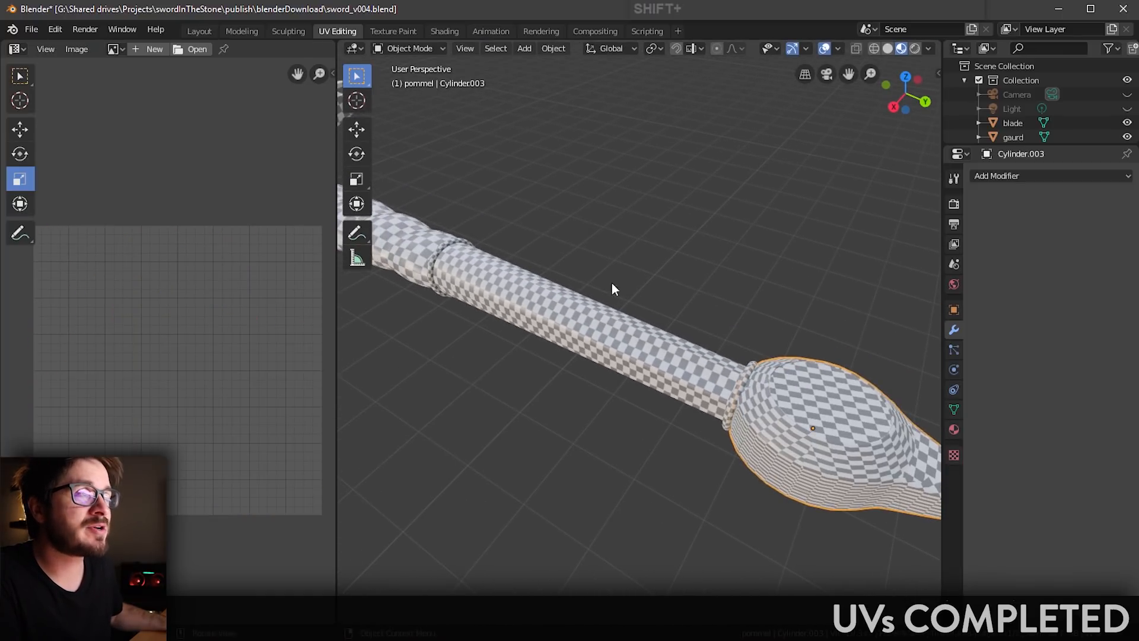
# Step: Select both rings, the shaft and the pommel and put them into Edit Mode together
pyautogui.click(441, 252)
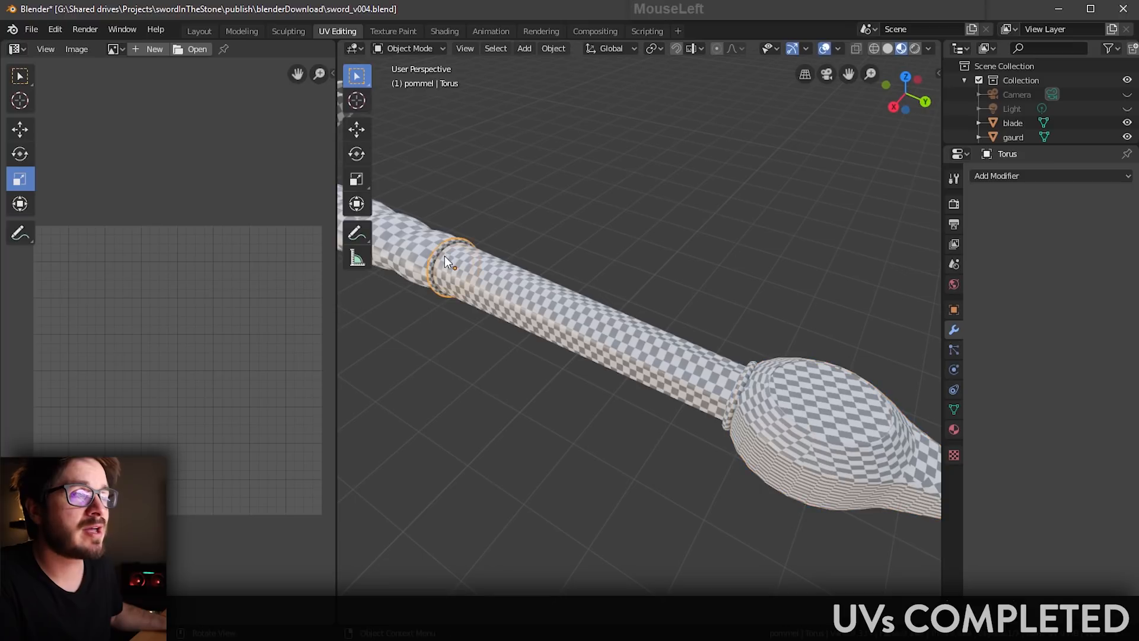
pyautogui.keyDown('shift'); pyautogui.click(497, 277); pyautogui.keyUp('shift')
pyautogui.keyDown('shift'); pyautogui.click(739, 383); pyautogui.keyUp('shift')
pyautogui.keyDown('shift'); pyautogui.click(807, 396); pyautogui.keyUp('shift')
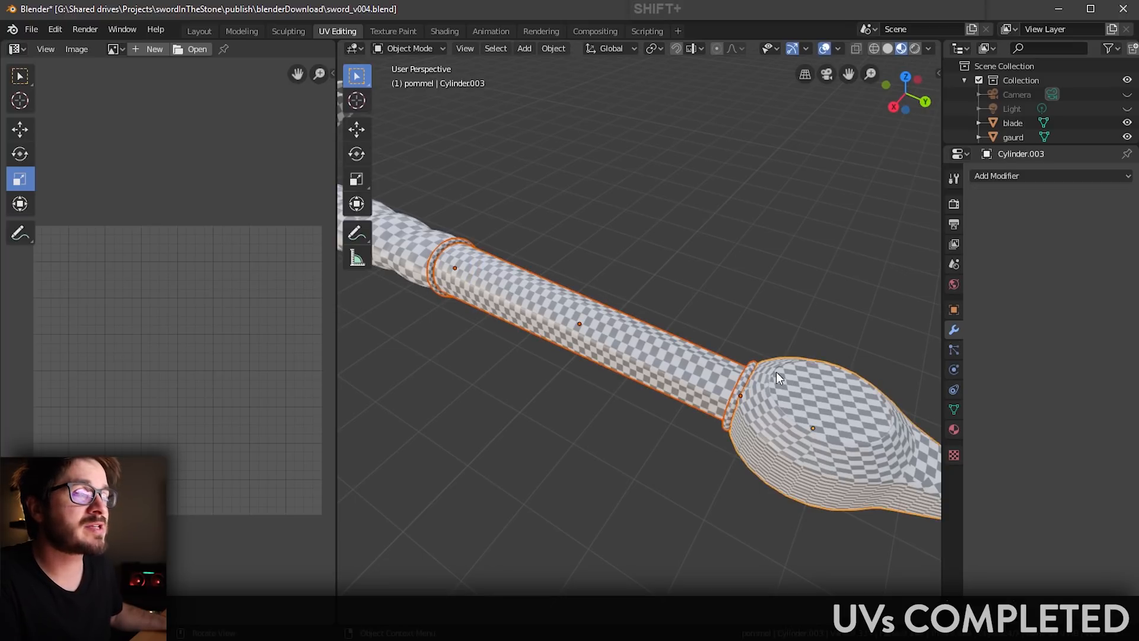
pyautogui.press('Tab')
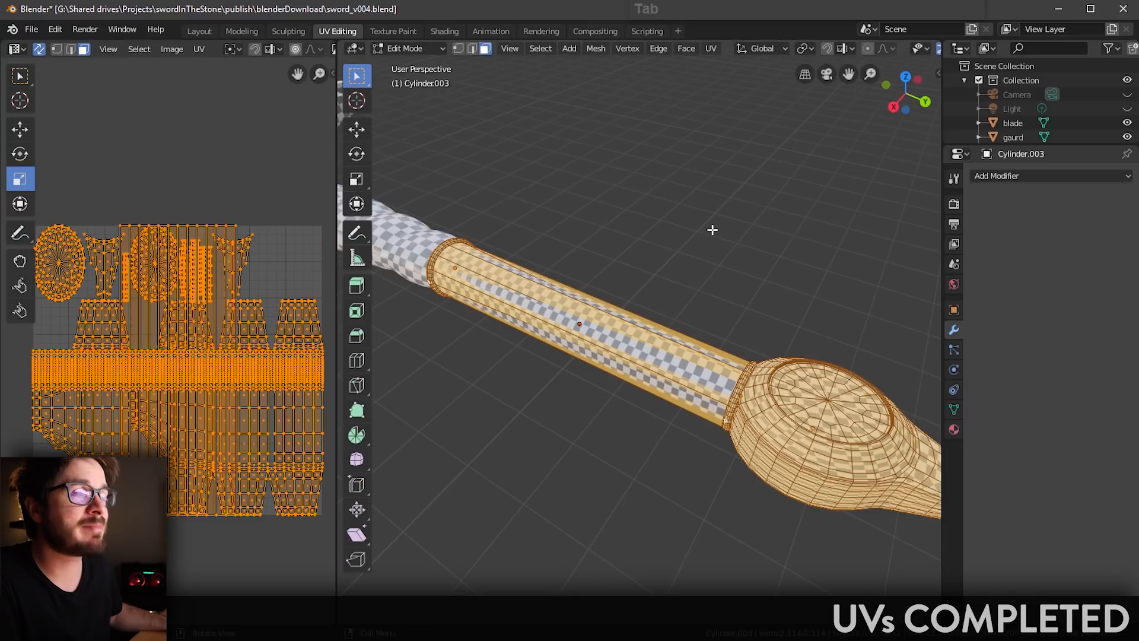
# Step: Average the island scale of all the rings', shaft's and pommel's UVs and pack the islands into one layout
pyautogui.keyDown('shift'); pyautogui.moveTo(720, 300); pyautogui.dragTo(695, 295, button='middle'); pyautogui.keyUp('shift')
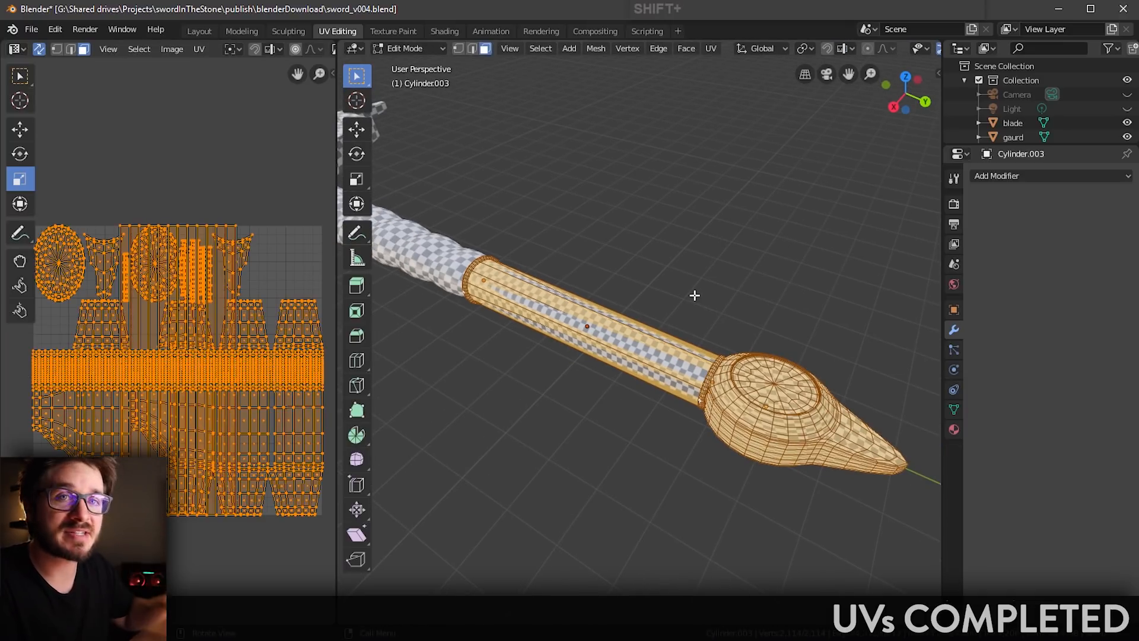
pyautogui.click(539, 50)
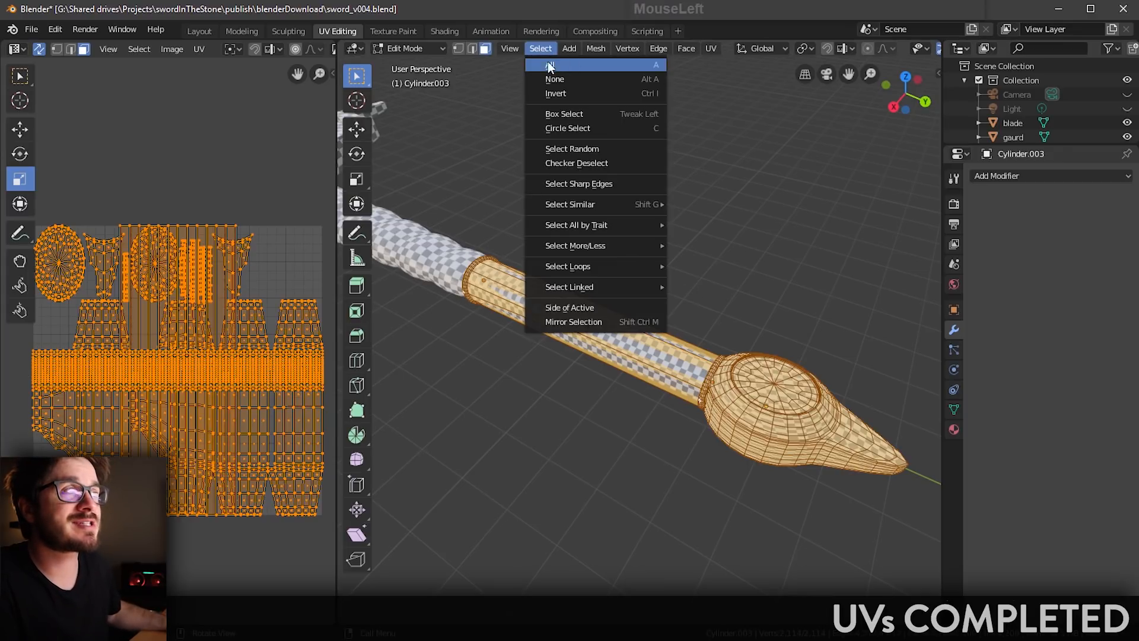
pyautogui.click(558, 66)
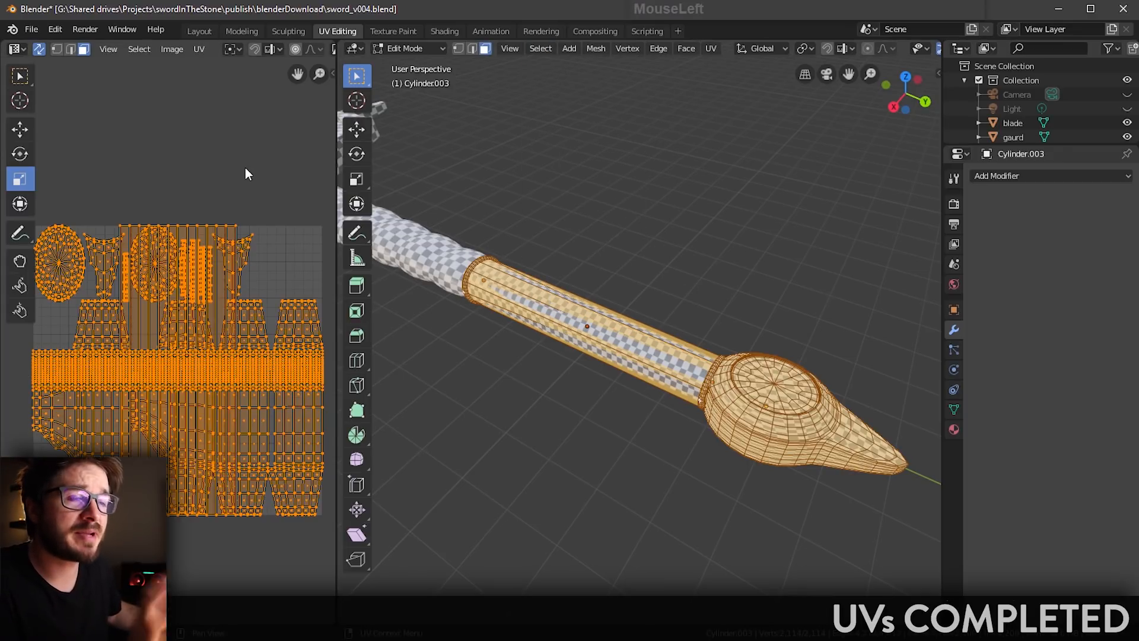
pyautogui.click(200, 50)
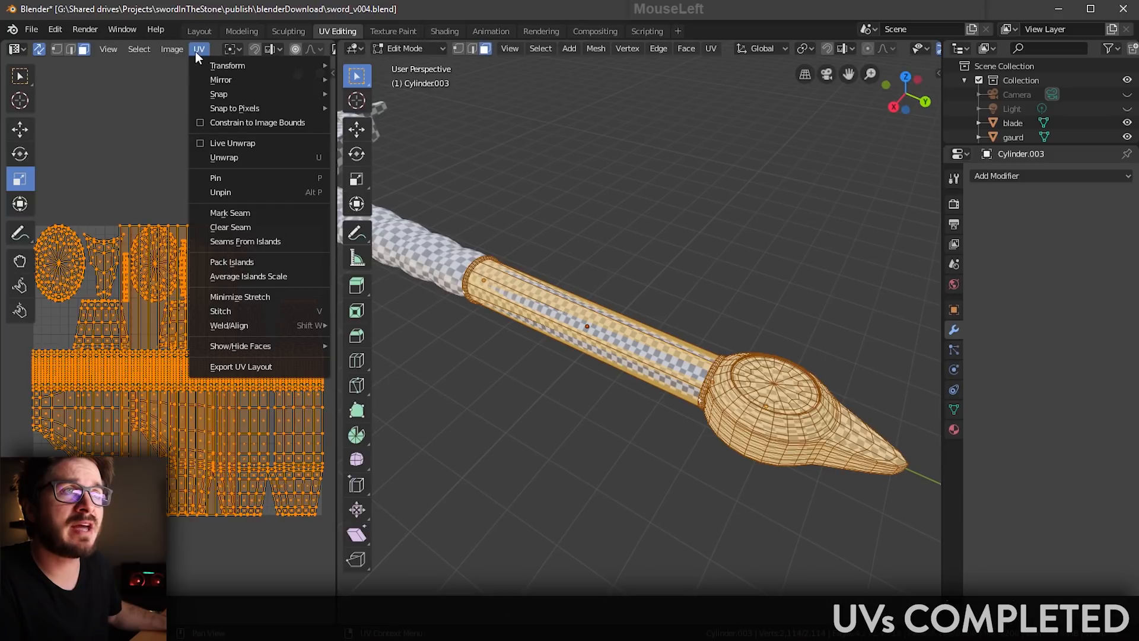
pyautogui.click(250, 277)
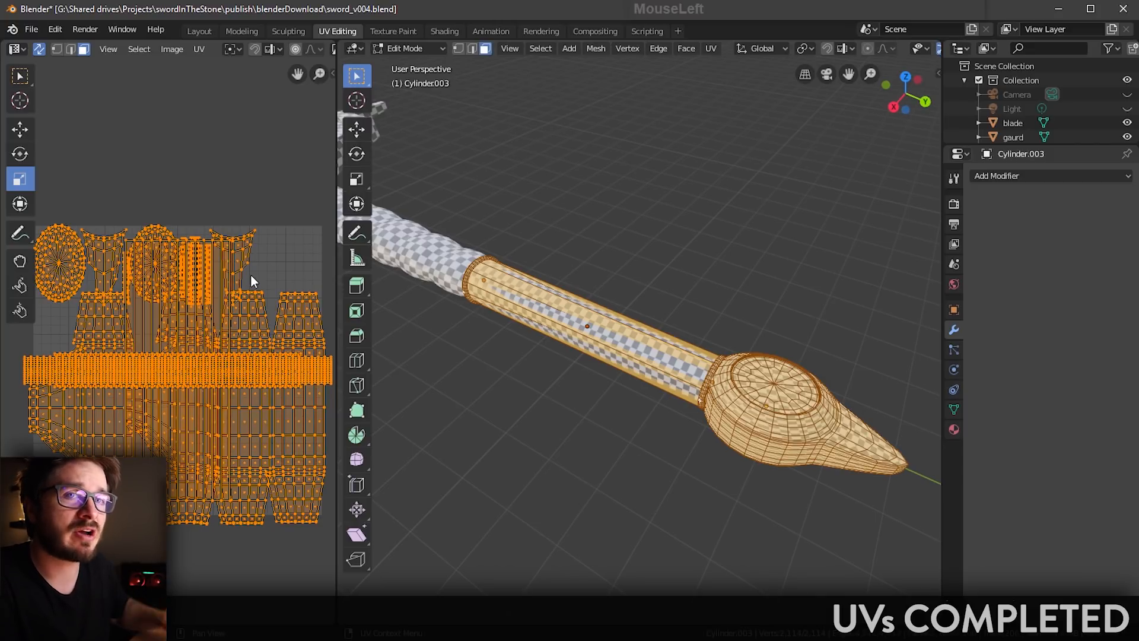
pyautogui.click(198, 50)
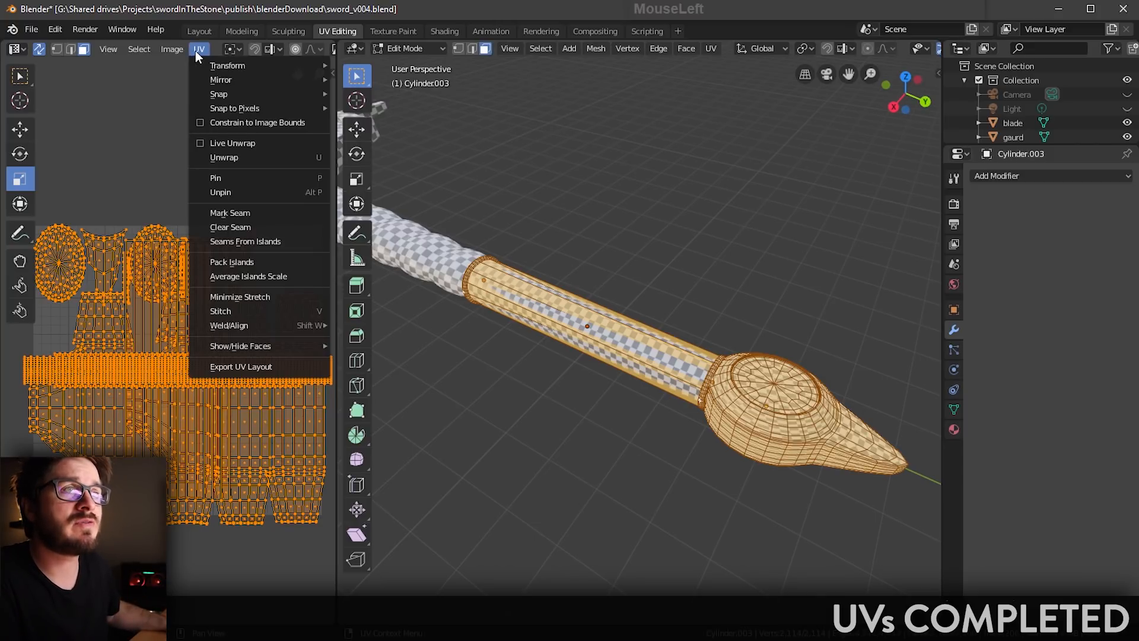
pyautogui.click(253, 263)
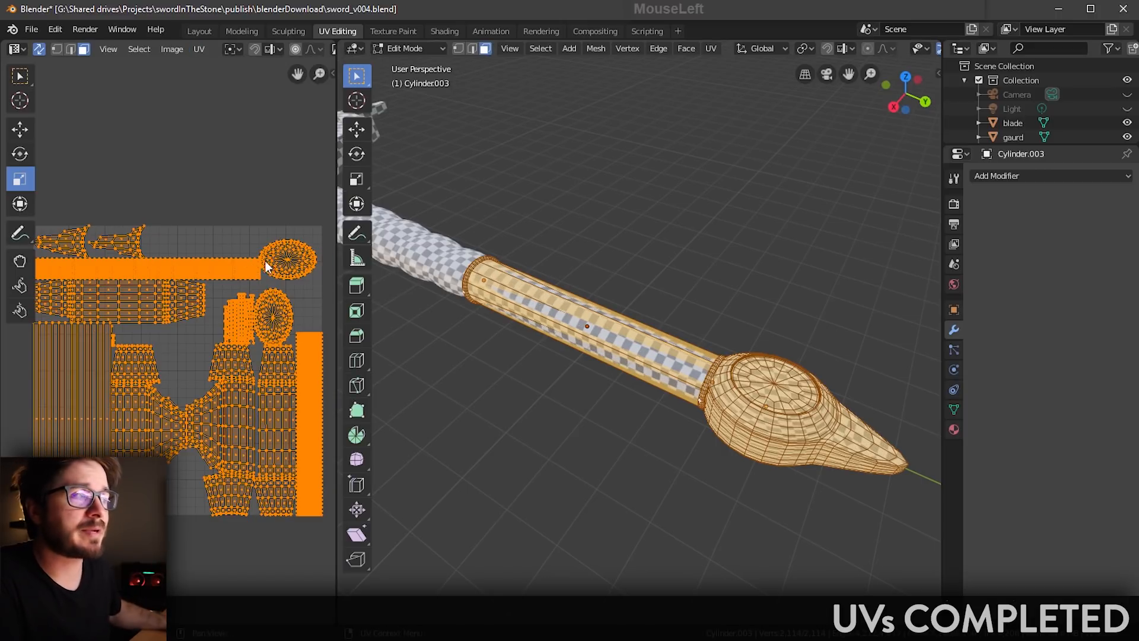
# Step: Return the grip parts to Object Mode, deselect everything and save the file
pyautogui.moveTo(617, 323); pyautogui.dragTo(684, 325, button='middle')
pyautogui.press('Tab')
pyautogui.click(679, 318)
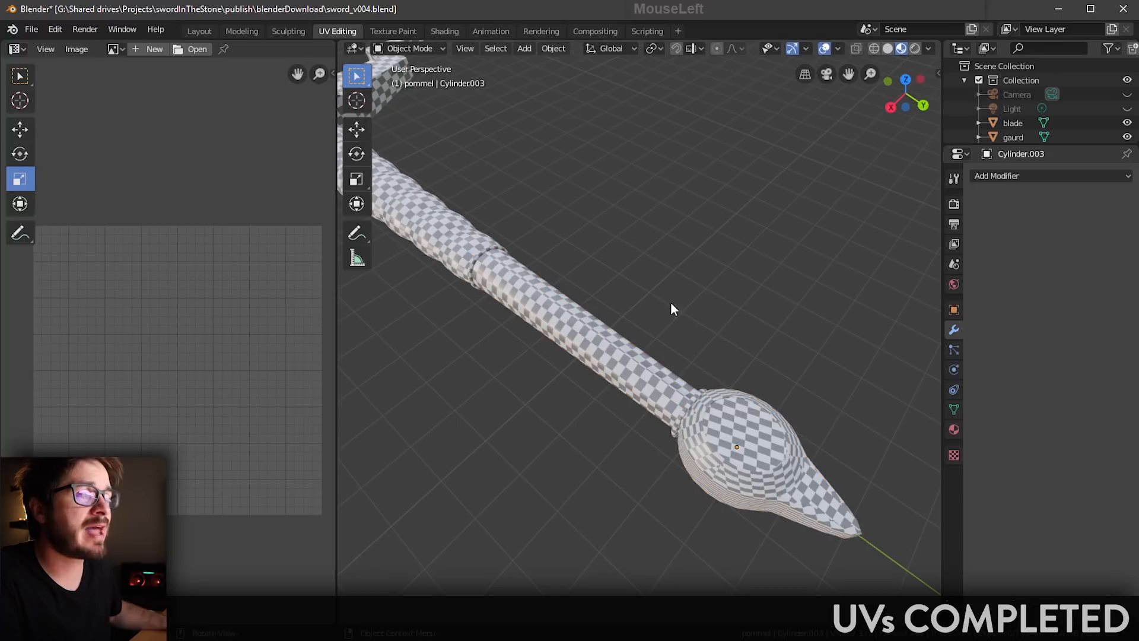
pyautogui.click(32, 29)
pyautogui.click(74, 122)
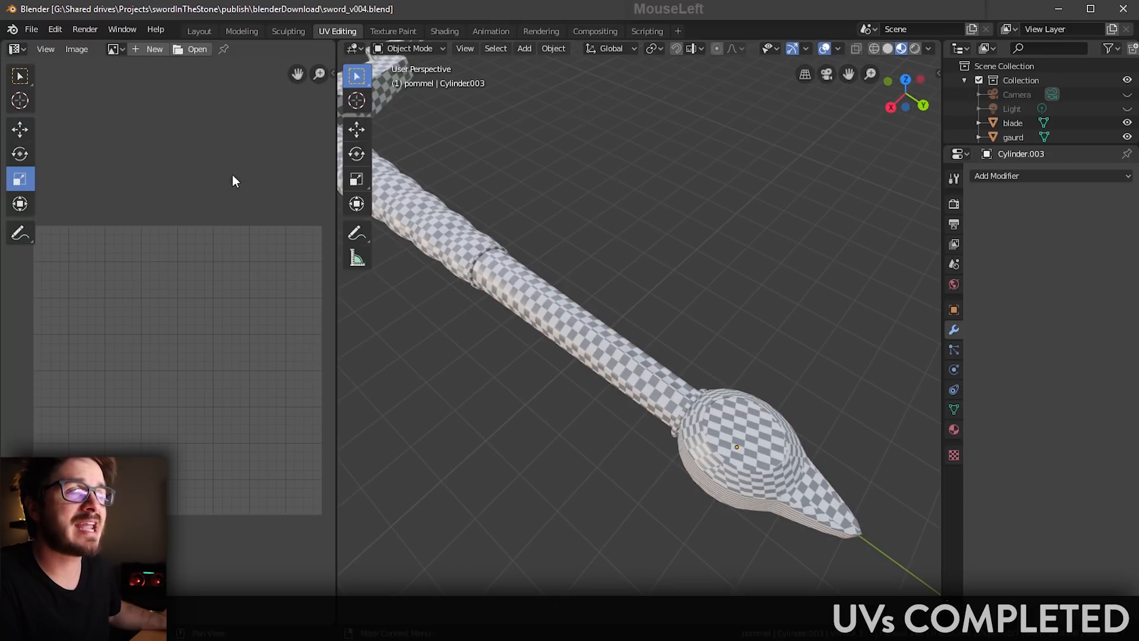
# Step: Switch to the Shading workspace and bring the whole sword into view
pyautogui.keyDown('shift'); pyautogui.moveTo(518, 263); pyautogui.dragTo(612, 279, button='middle'); pyautogui.keyUp('shift')
pyautogui.scroll(-1, 614, 287)
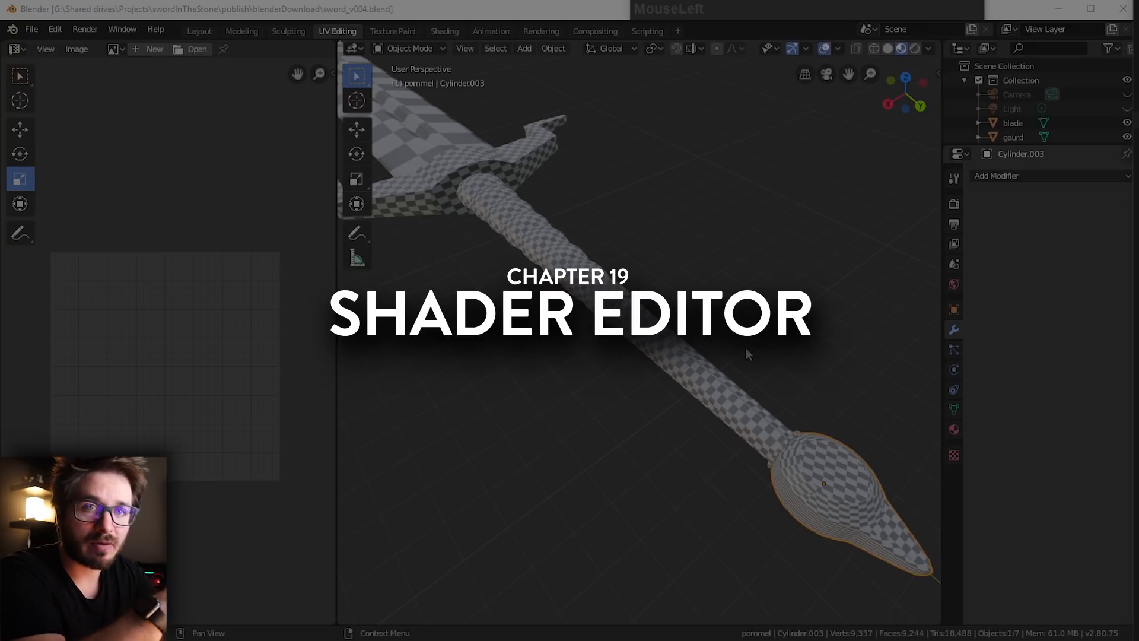
pyautogui.click(739, 351)
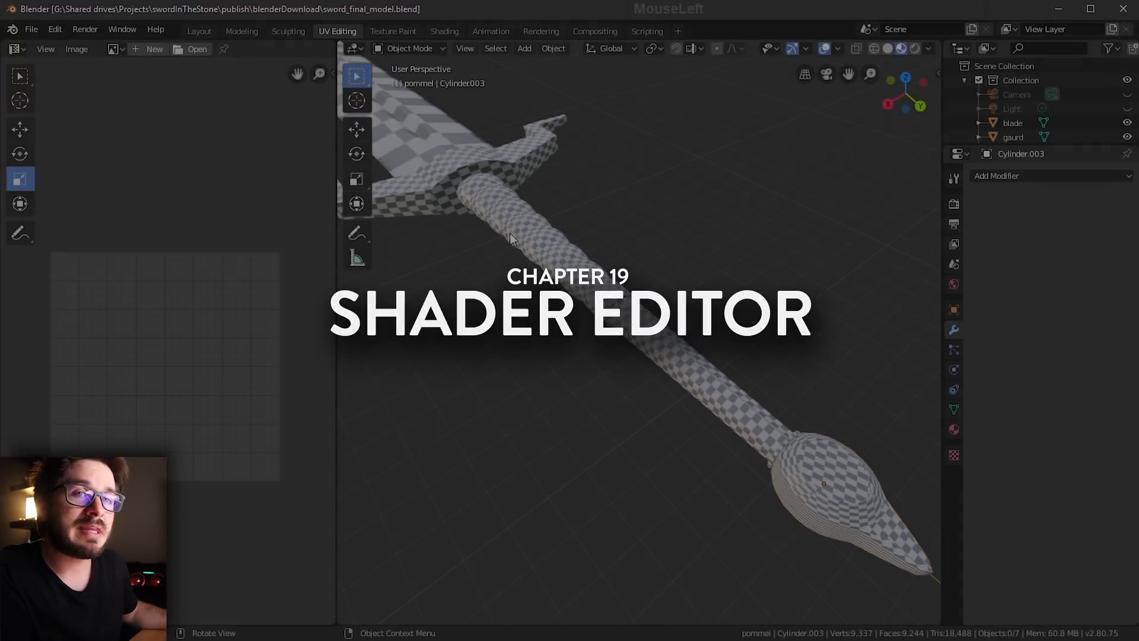
pyautogui.click(444, 31)
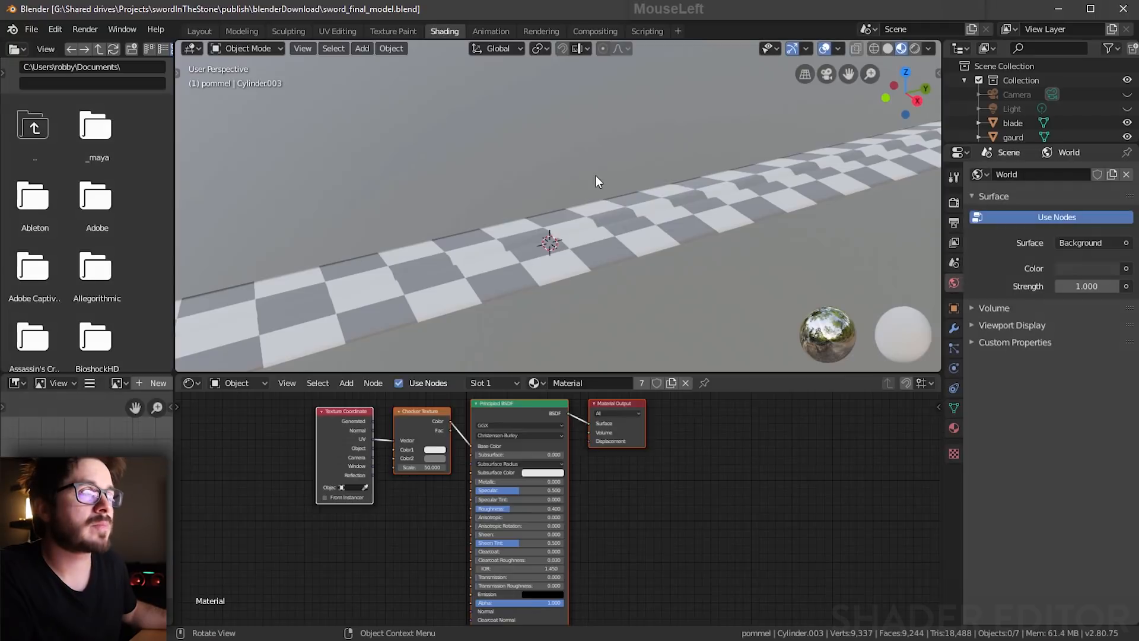
pyautogui.moveTo(675, 215); pyautogui.dragTo(542, 227, button='middle')
pyautogui.scroll(-5, 543, 227)
pyautogui.moveTo(614, 235); pyautogui.dragTo(579, 245, button='middle')
pyautogui.scroll(-2, 493, 234)
pyautogui.scroll(-2, 493, 241)
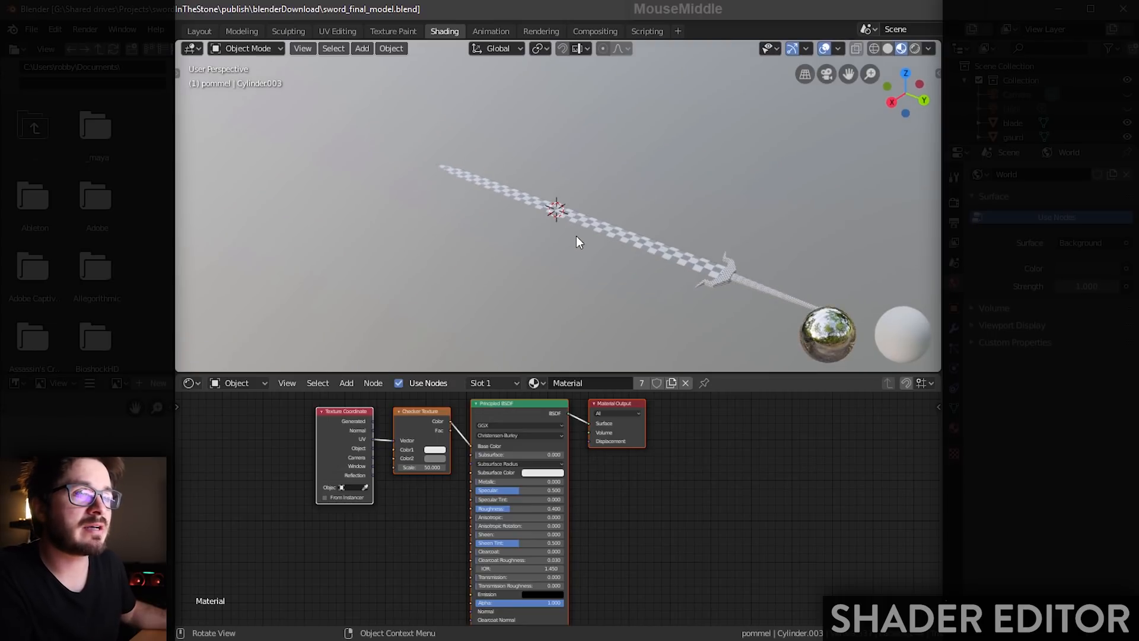
# Step: Select the blade and set the viewport to LookDev shading
pyautogui.click(673, 170)
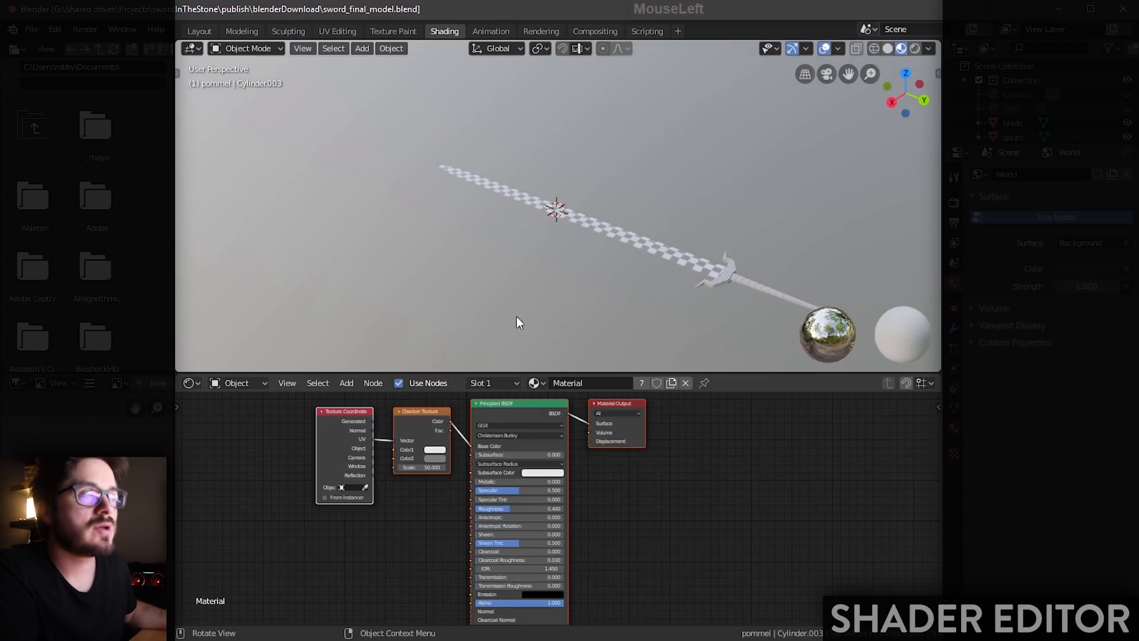
pyautogui.moveTo(516, 317); pyautogui.dragTo(603, 224, button='middle')
pyautogui.click(651, 249)
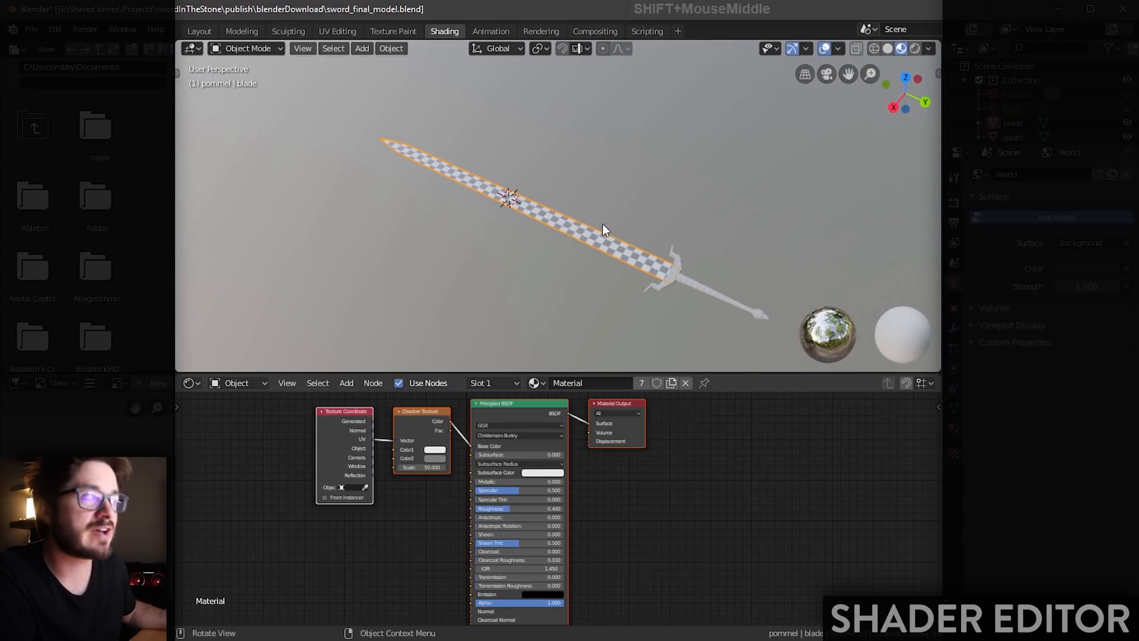
pyautogui.click(889, 50)
pyautogui.click(899, 50)
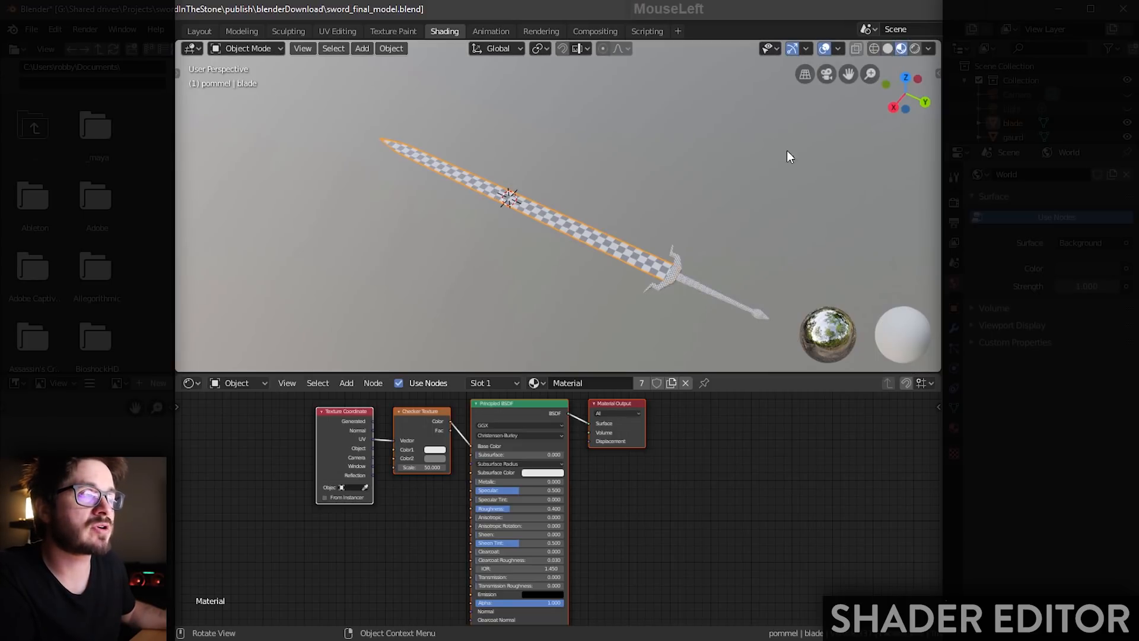
pyautogui.moveTo(787, 151); pyautogui.dragTo(597, 209, button='middle')
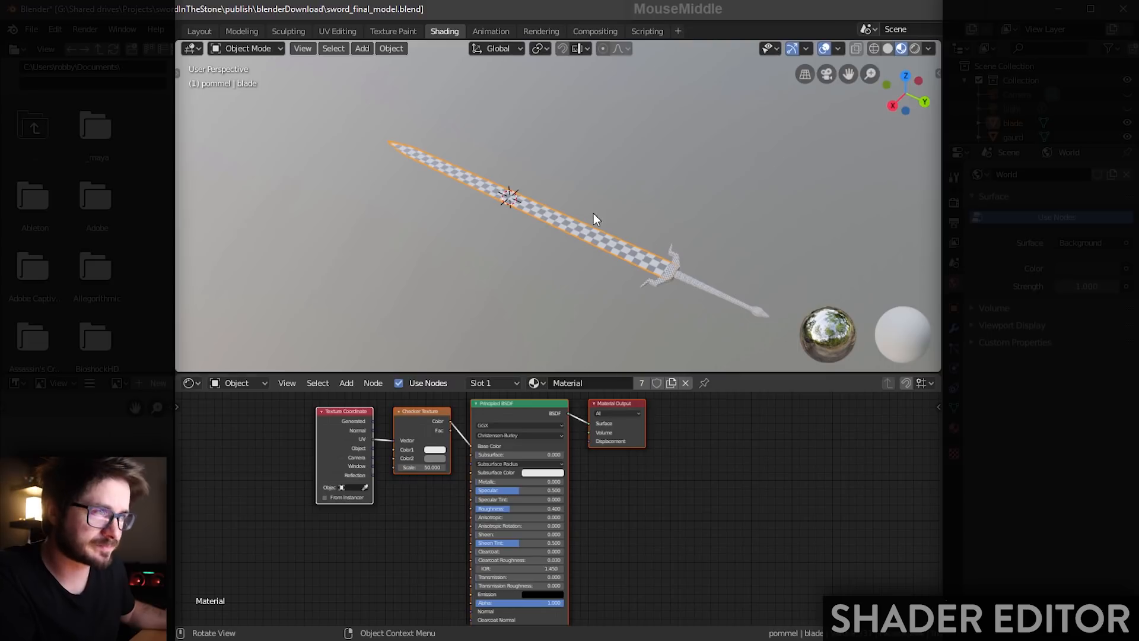
# Step: Show the blade's material settings in the Properties editor
pyautogui.moveTo(689, 441); pyautogui.dragTo(781, 483, button='middle')
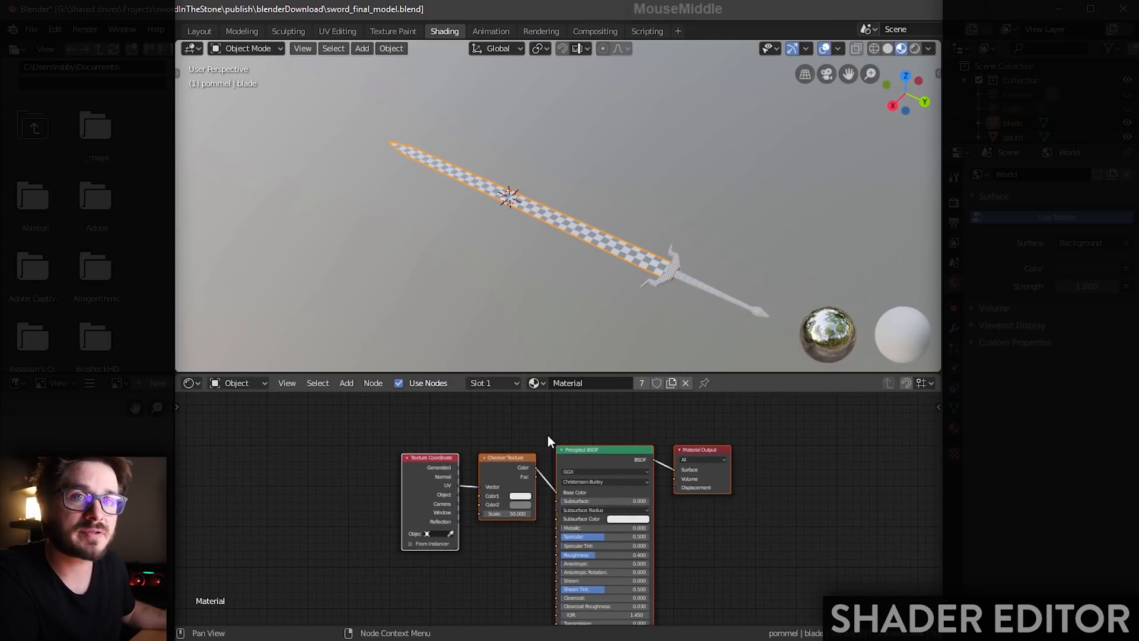
pyautogui.scroll(3, 570, 448)
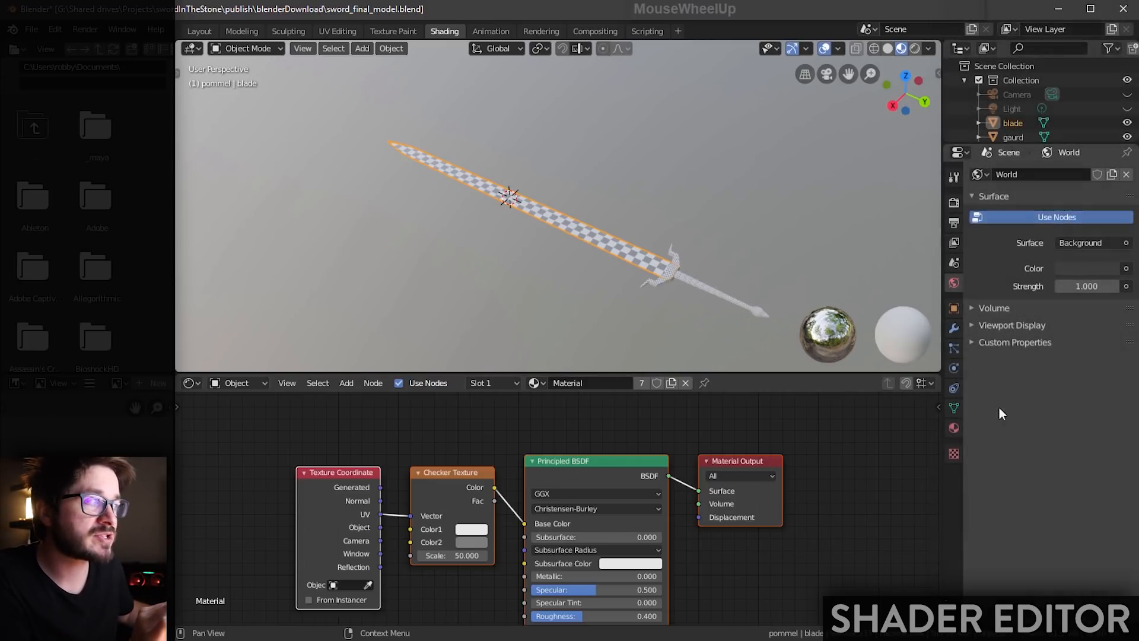
pyautogui.click(954, 429)
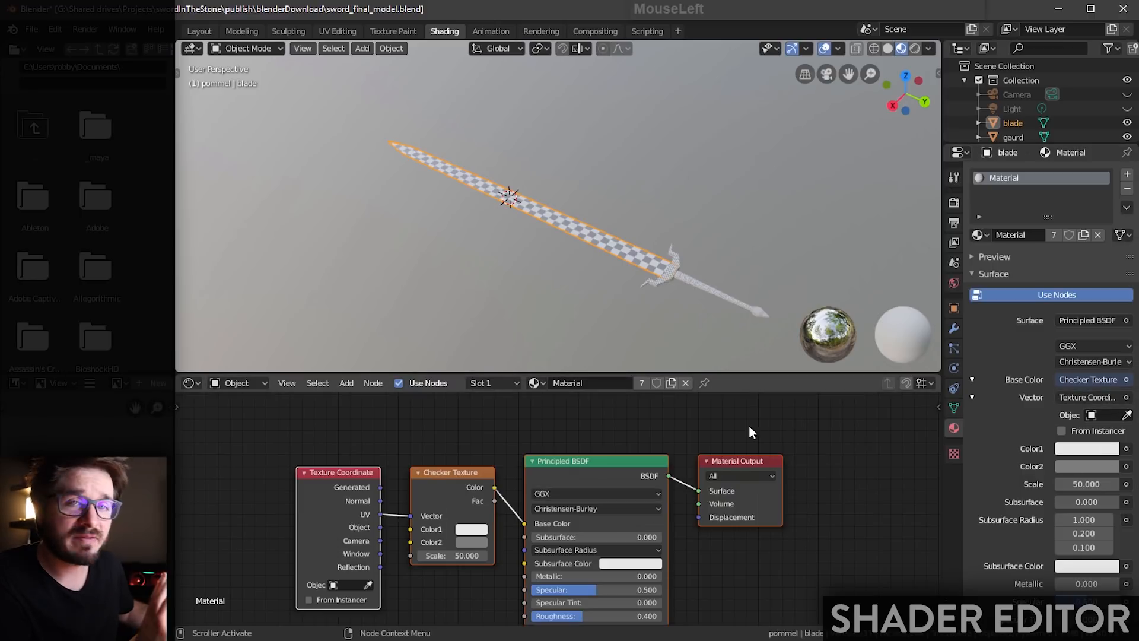
# Step: Frame all nodes of the blade's material in the Shader Editor
pyautogui.scroll(-1, 737, 422)
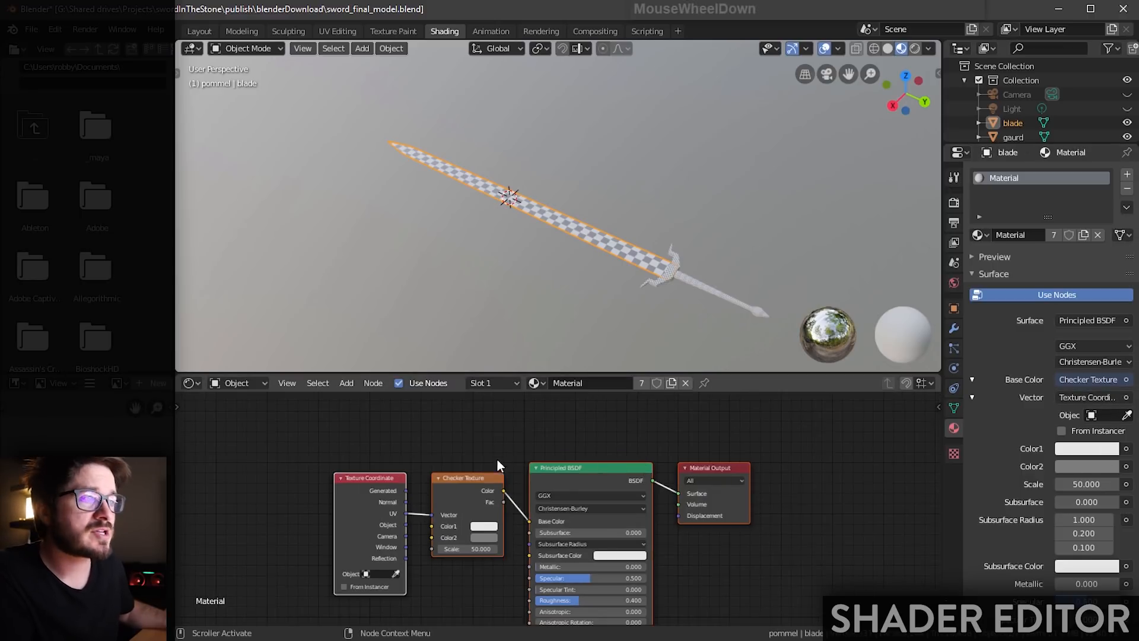
pyautogui.moveTo(738, 422); pyautogui.dragTo(580, 450, button='middle')
pyautogui.scroll(-3, 580, 450)
pyautogui.moveTo(600, 556); pyautogui.dragTo(545, 556, button='middle')
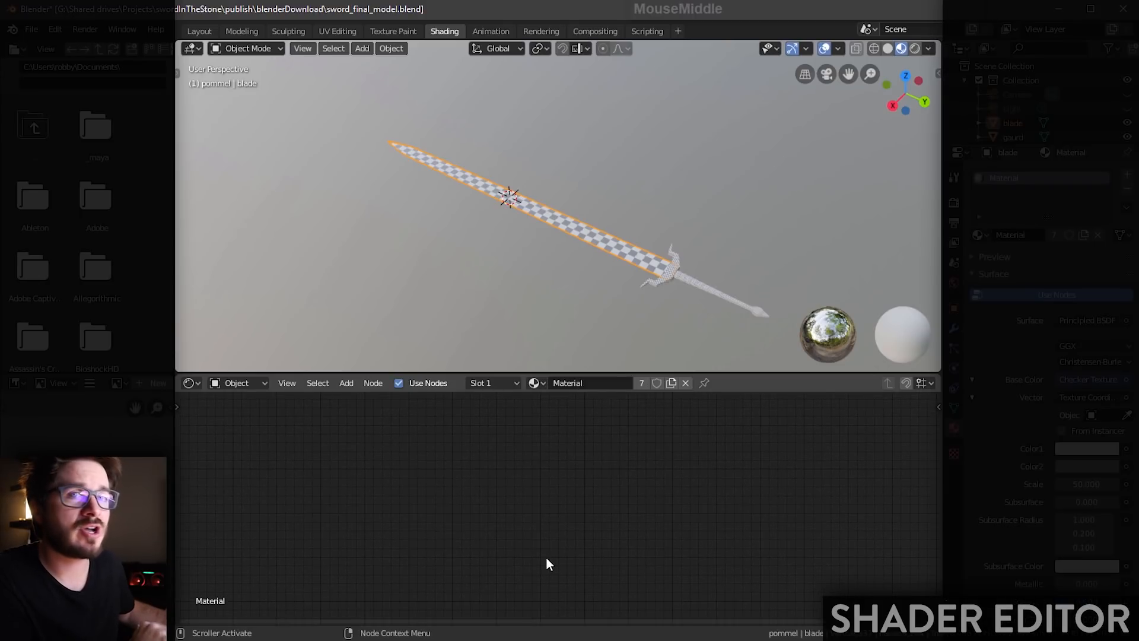
pyautogui.click(291, 390)
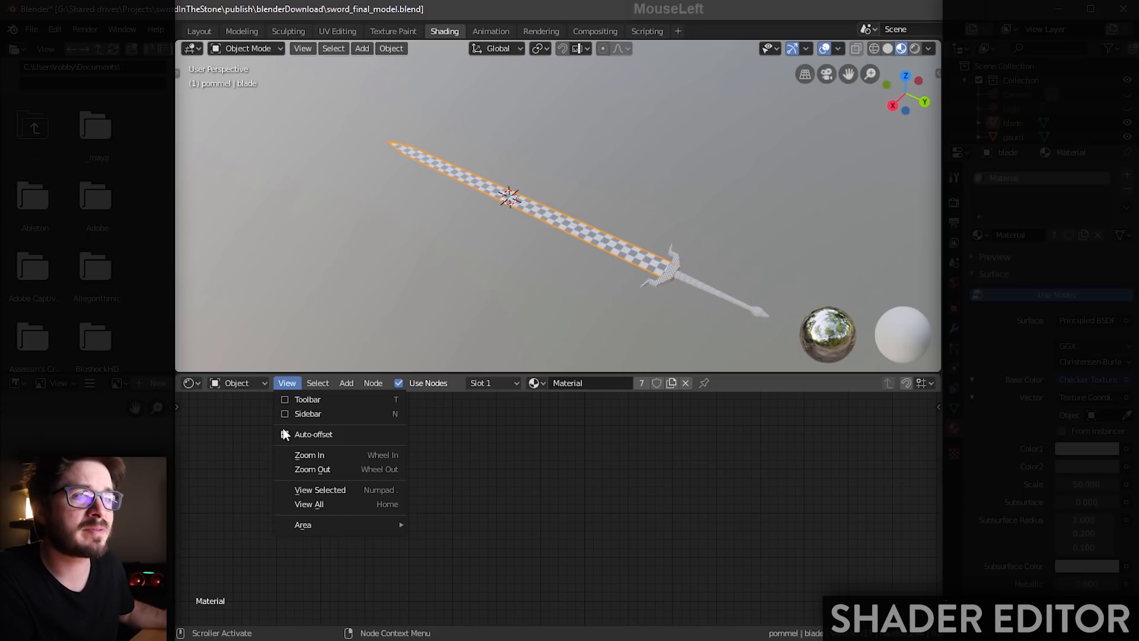
pyautogui.click(342, 503)
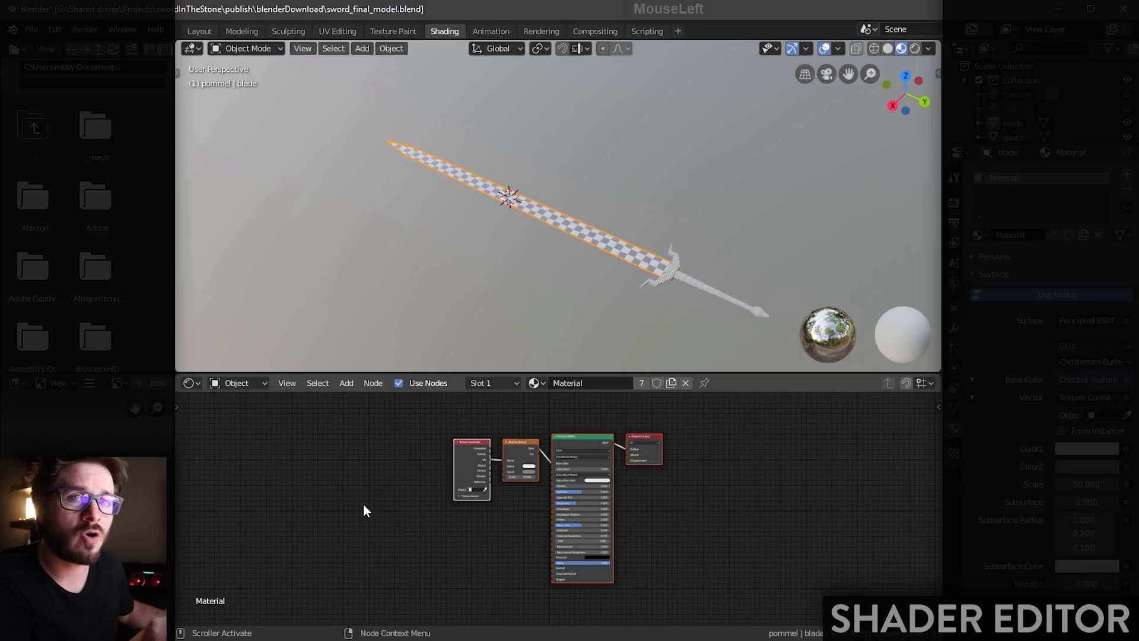
# Step: Move the Material Output node farther away from the Principled BSDF node
pyautogui.scroll(1, 504, 521)
pyautogui.moveTo(506, 521); pyautogui.dragTo(499, 533, button='middle')
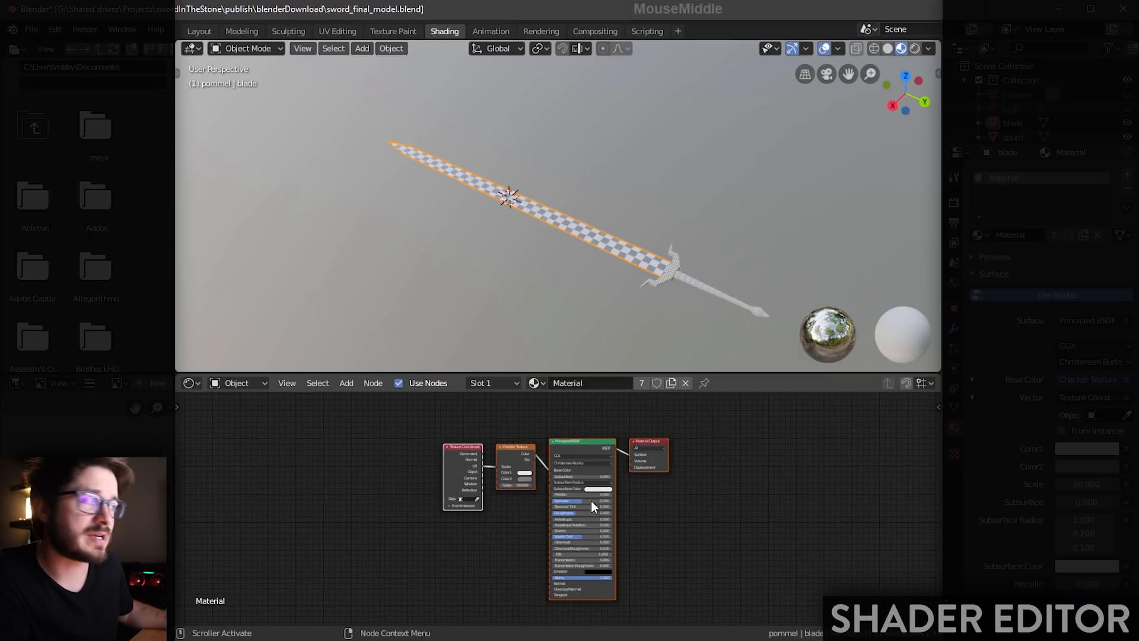
pyautogui.scroll(5, 659, 491)
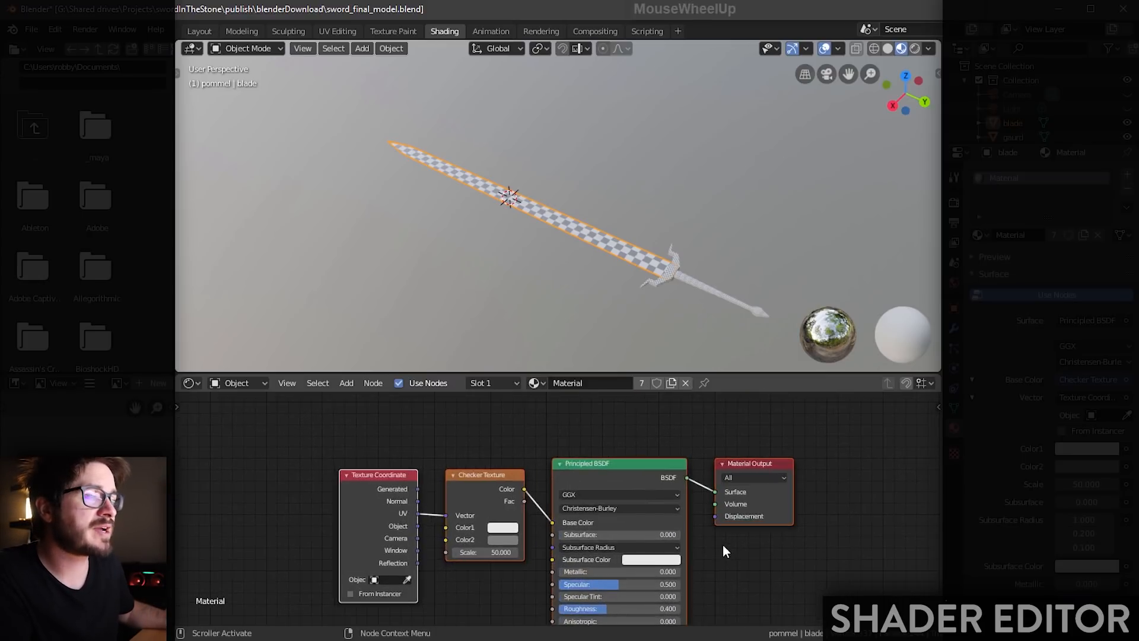
pyautogui.scroll(2, 749, 552)
pyautogui.moveTo(745, 553); pyautogui.dragTo(775, 529, button='middle')
pyautogui.moveTo(829, 408); pyautogui.dragTo(884, 416)
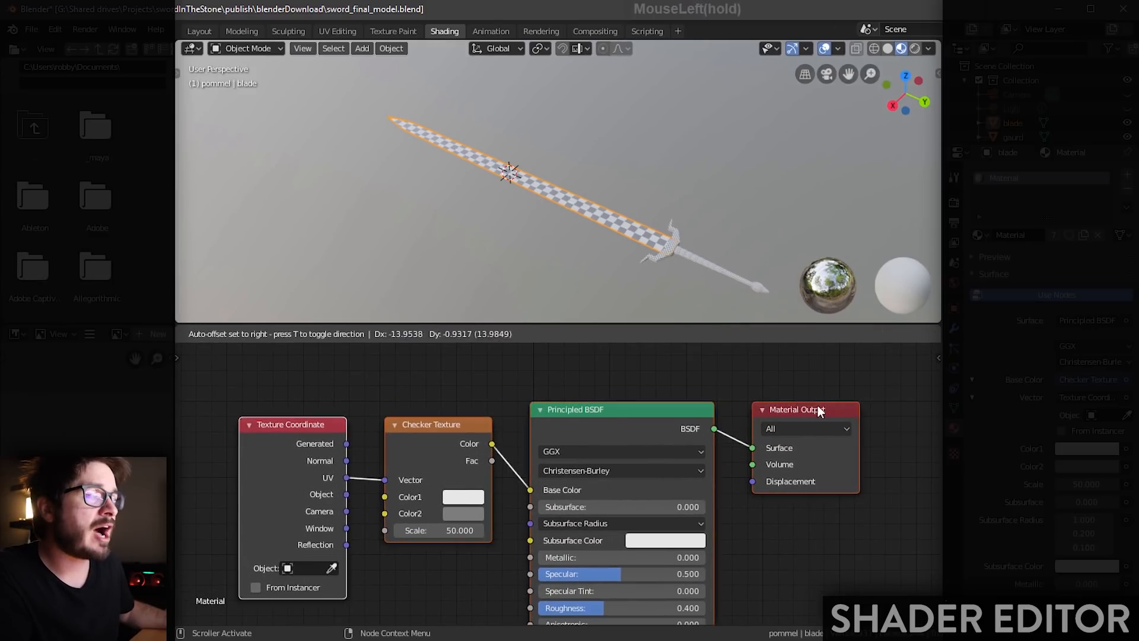
pyautogui.moveTo(875, 528); pyautogui.dragTo(870, 528, button='middle')
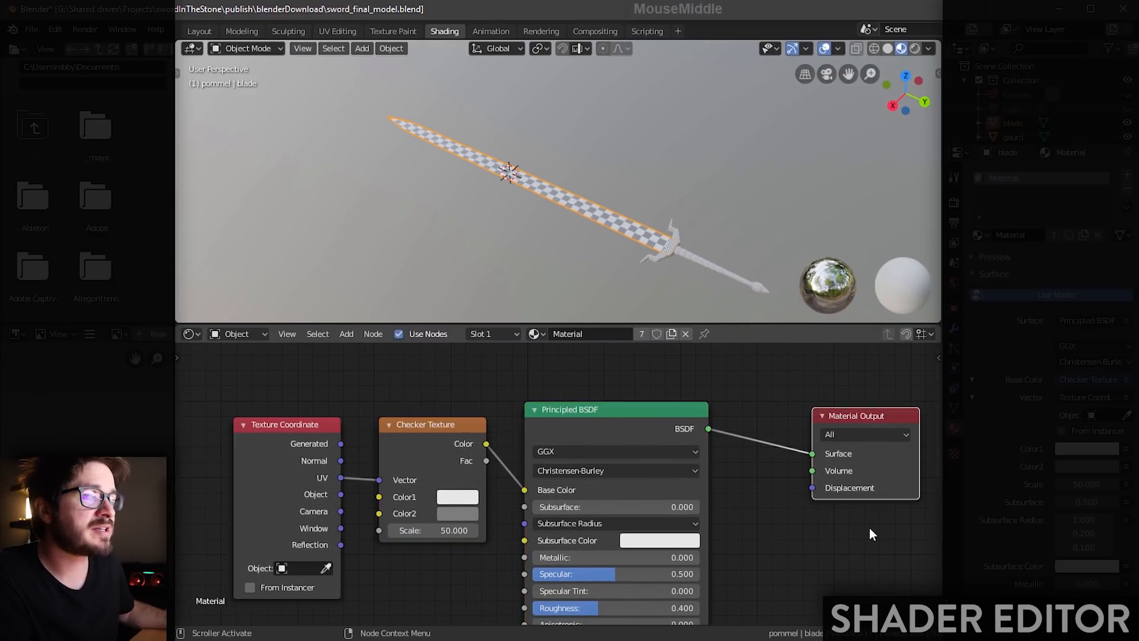
# Step: Disconnect the Principled BSDF from the Material Output's Surface input and connect its BSDF output to Surface again
pyautogui.moveTo(814, 454); pyautogui.dragTo(776, 399)
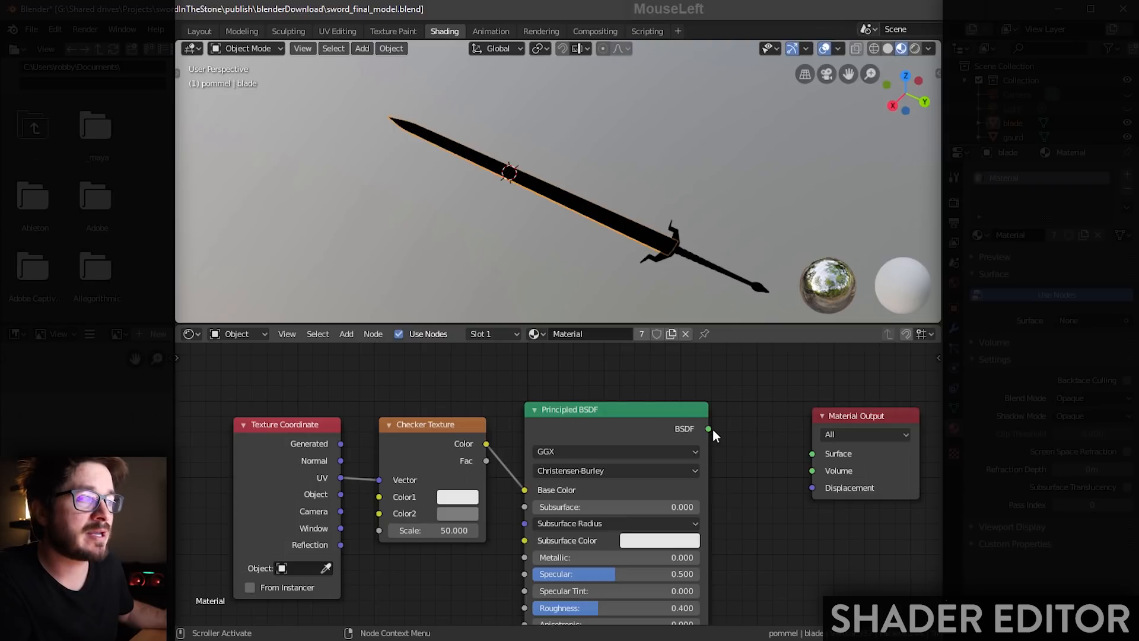
pyautogui.moveTo(709, 429); pyautogui.dragTo(816, 456)
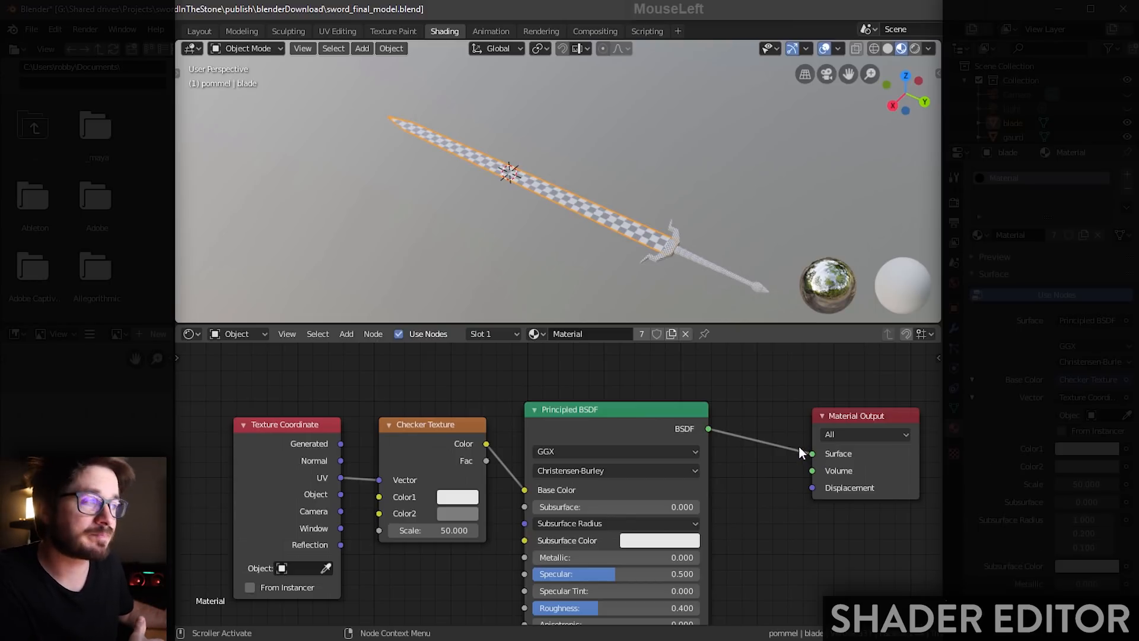
pyautogui.keyDown('shift'); pyautogui.scroll(2, 624, 405); pyautogui.keyUp('shift')
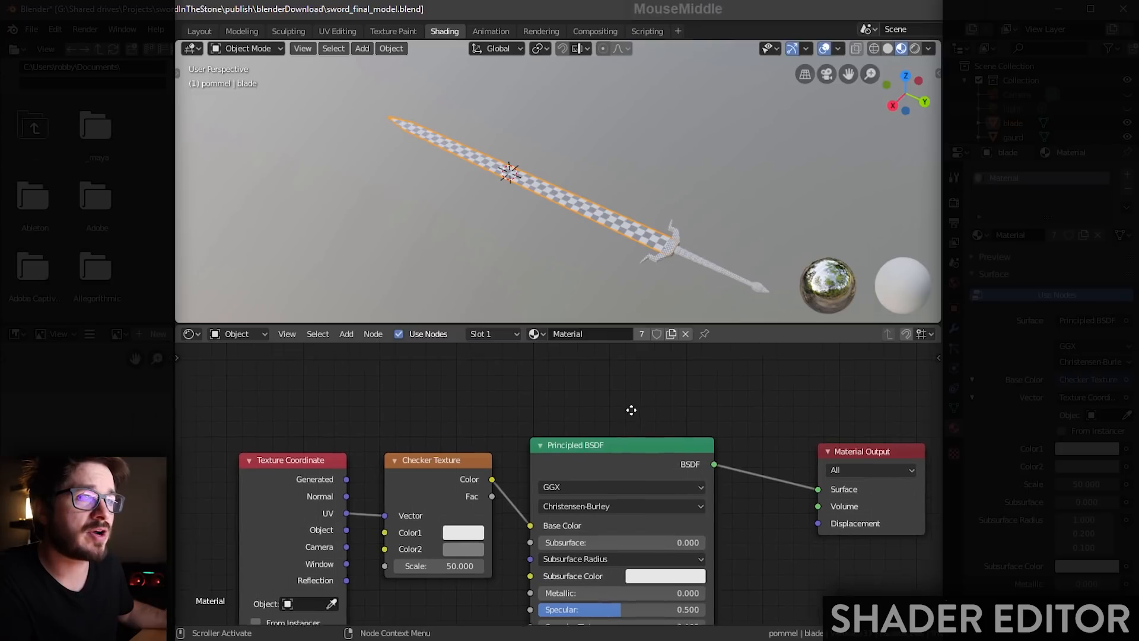
pyautogui.click(347, 334)
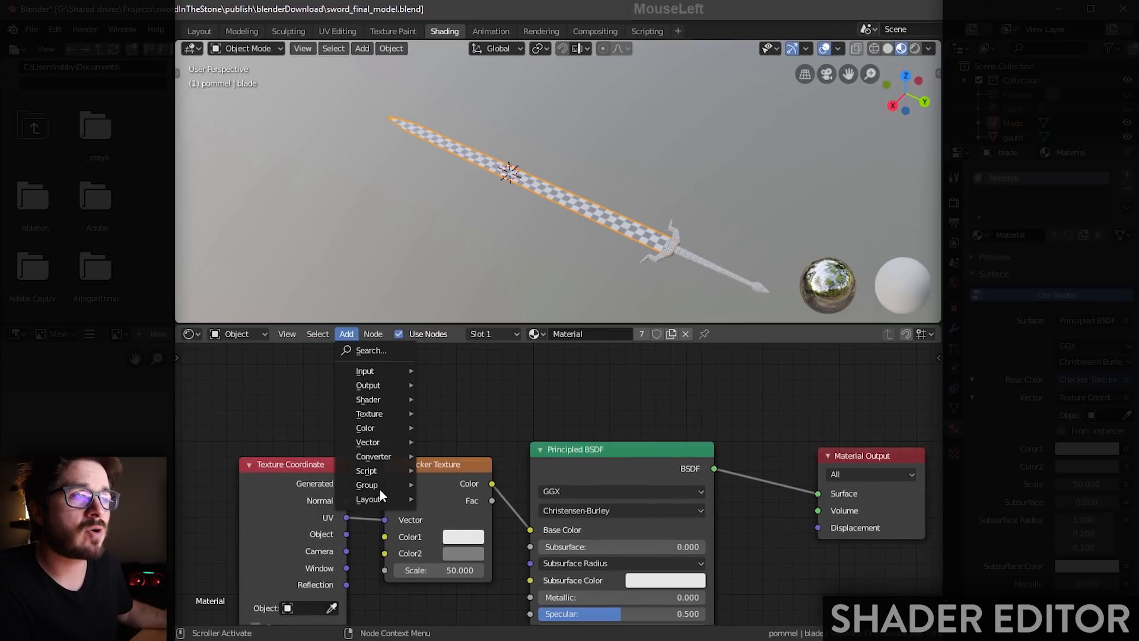
pyautogui.moveTo(389, 372)
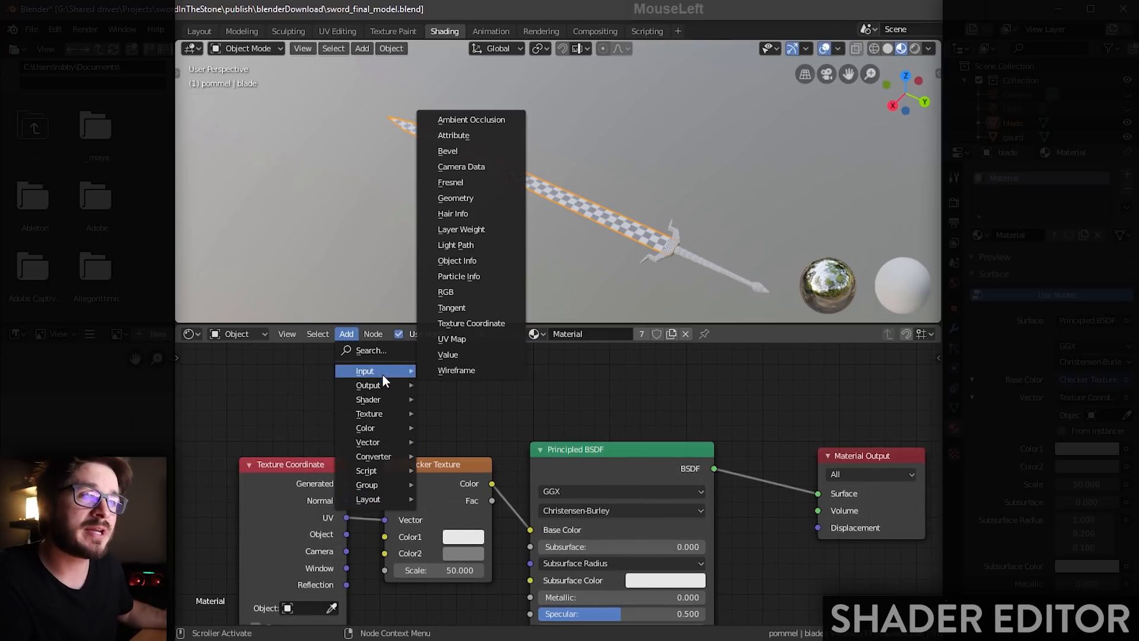
pyautogui.moveTo(387, 428)
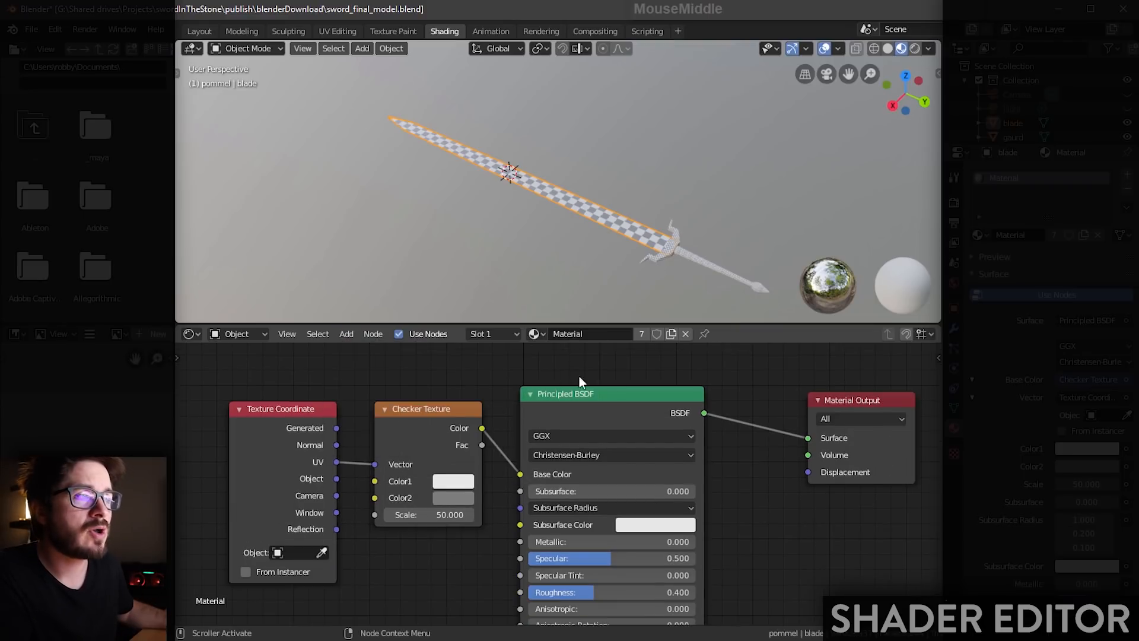
pyautogui.moveTo(589, 356); pyautogui.dragTo(601, 343, button='middle')
pyautogui.moveTo(811, 461); pyautogui.dragTo(805, 475, button='middle')
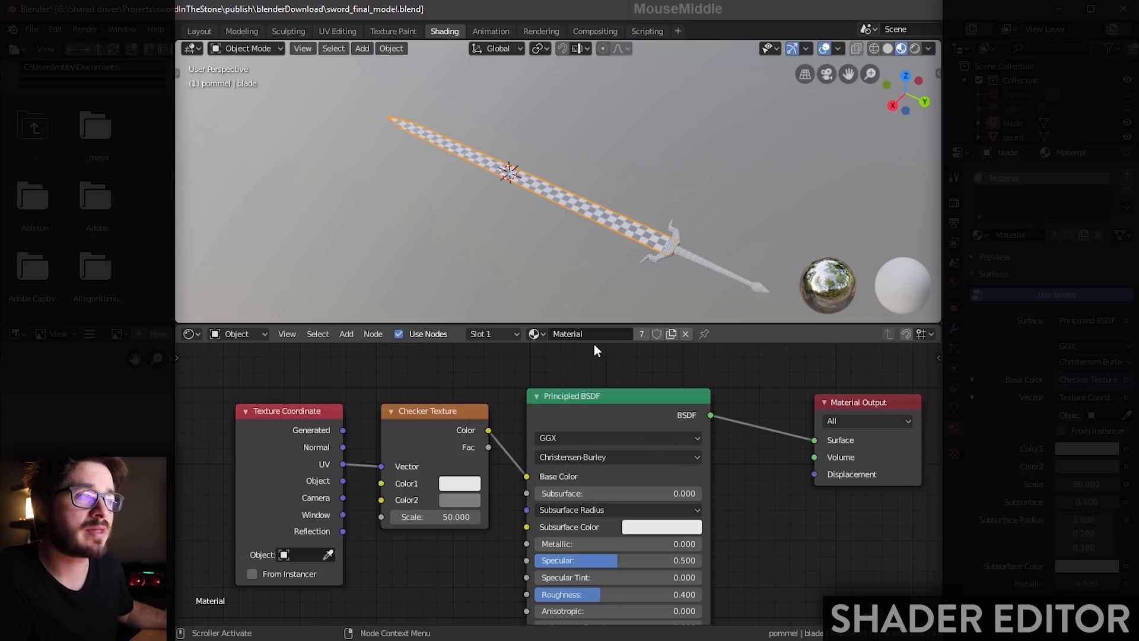
# Step: Rename the blade's checker material as Material_Checkers
pyautogui.click(607, 334)
pyautogui.moveTo(602, 337)
pyautogui.mouseDown()
pyautogui.moveTo(512, 339)
pyautogui.moveTo(602, 336)
pyautogui.mouseUp()
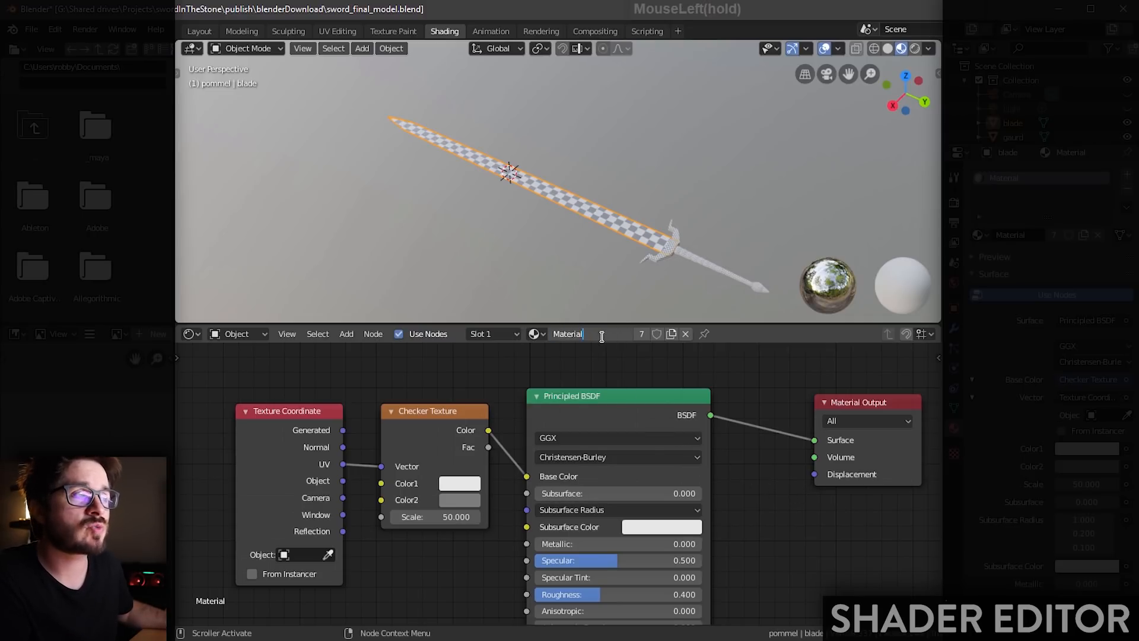
pyautogui.write('_Ch')
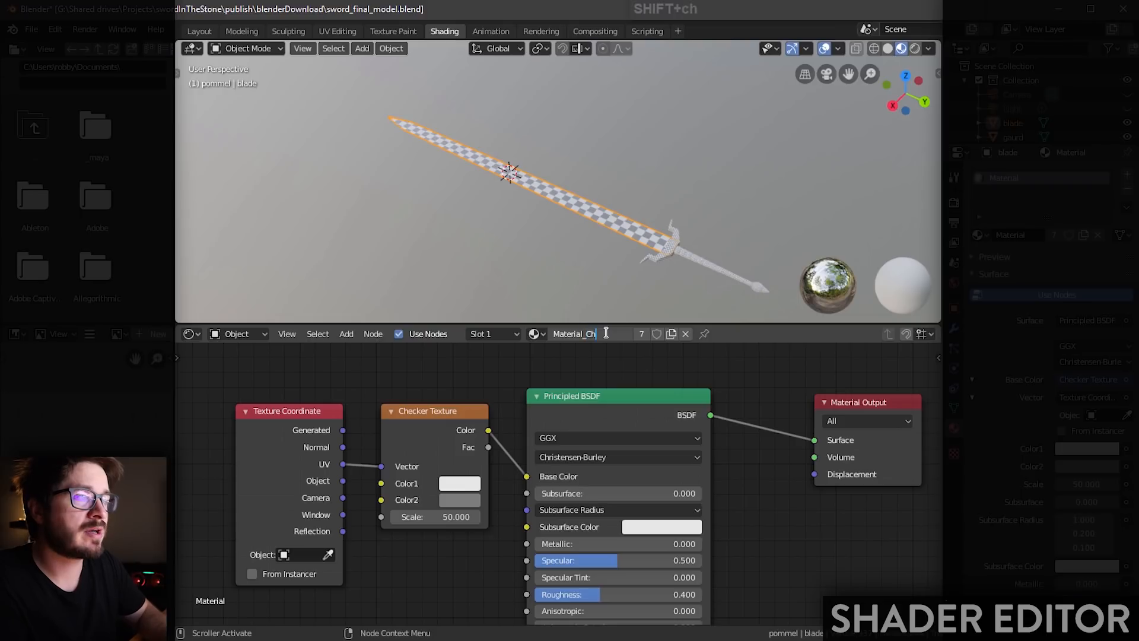
pyautogui.write('ekker')
pyautogui.press('BackSpace')
pyautogui.press('BackSpace')
pyautogui.press('BackSpace')
pyautogui.press('BackSpace')
pyautogui.press('BackSpace')
pyautogui.write('ek')
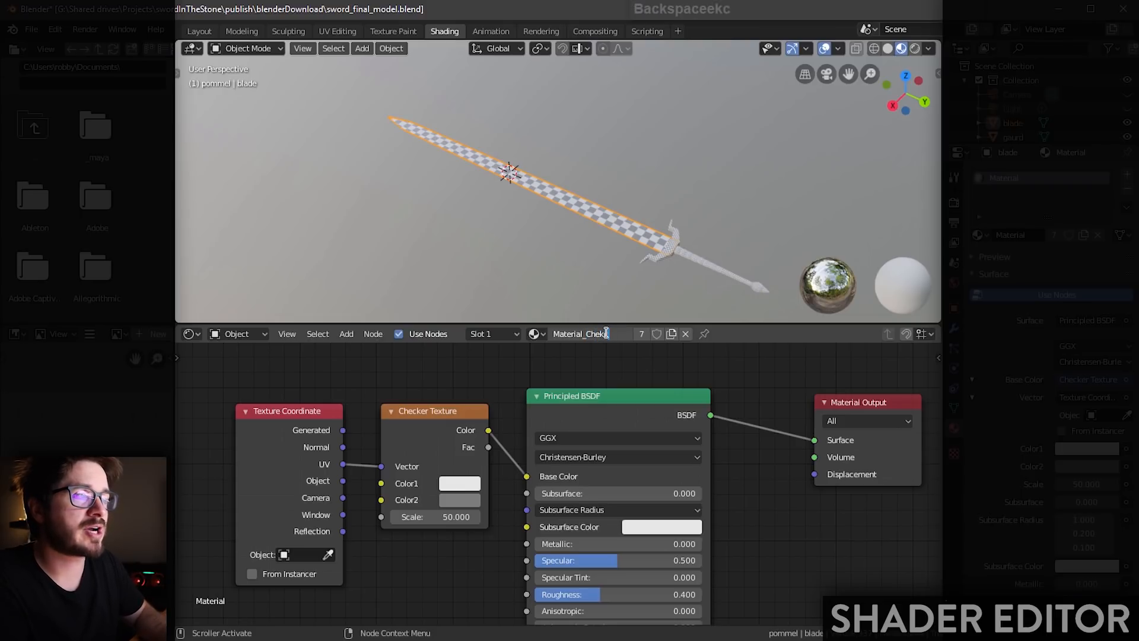
pyautogui.write('cers')
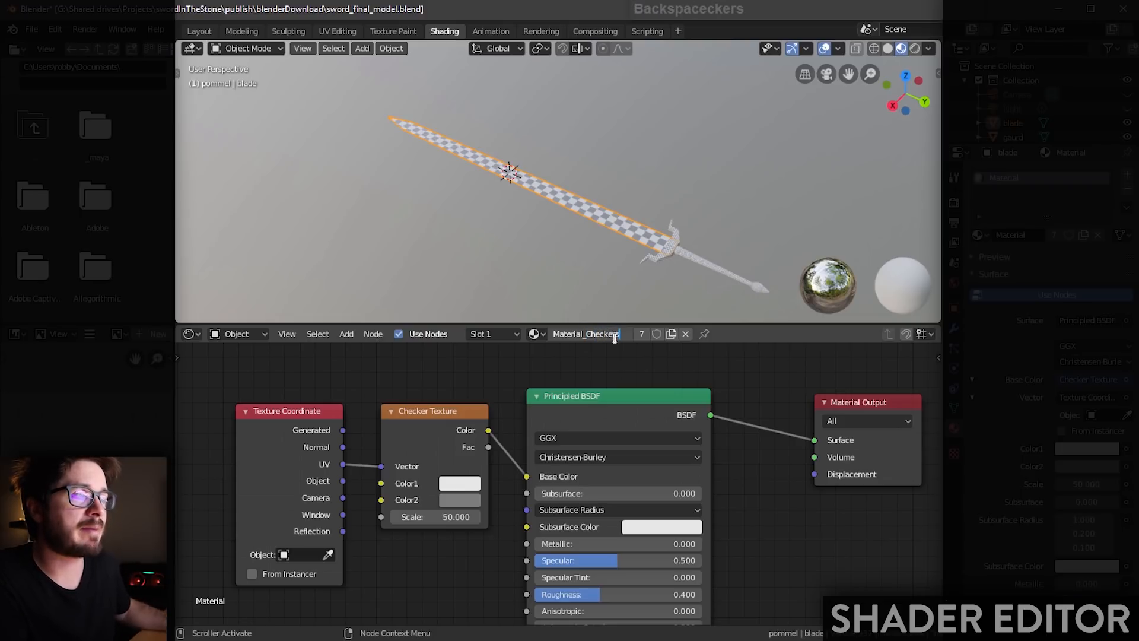
pyautogui.press('Return')
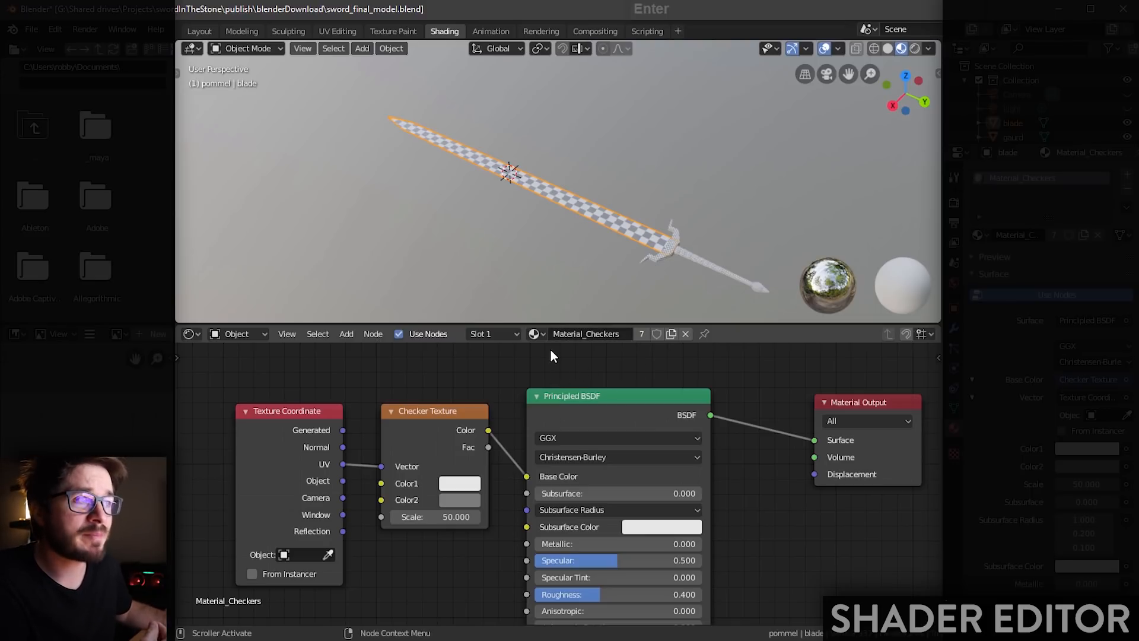
# Step: View the list of available materials, and check the materials assigned to the sword's guard and handle
pyautogui.click(541, 334)
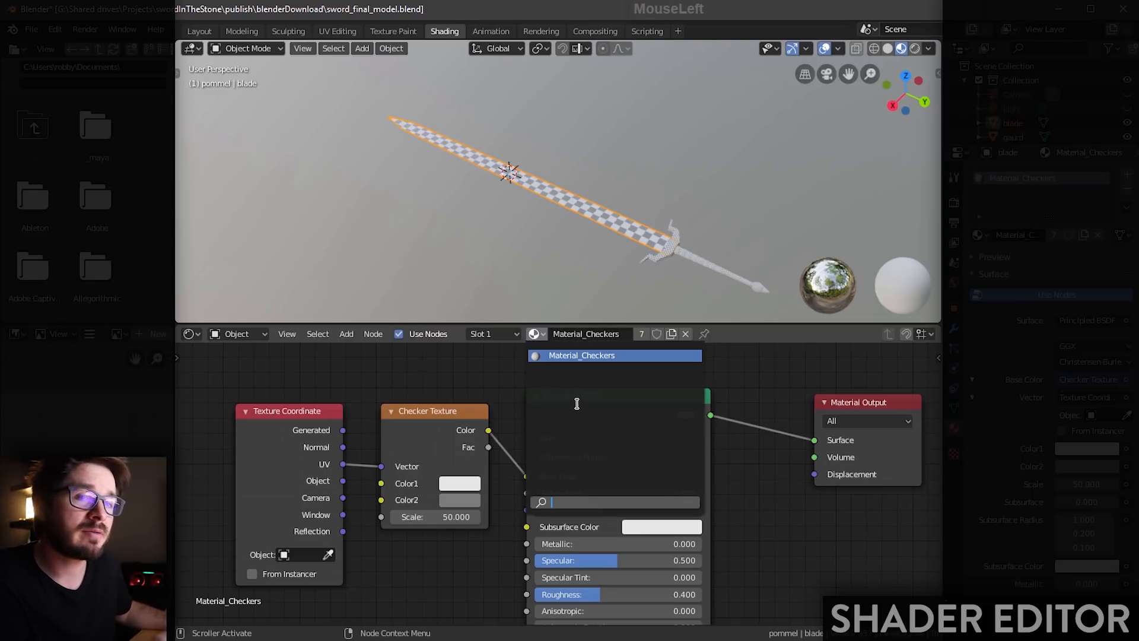
pyautogui.click(480, 377)
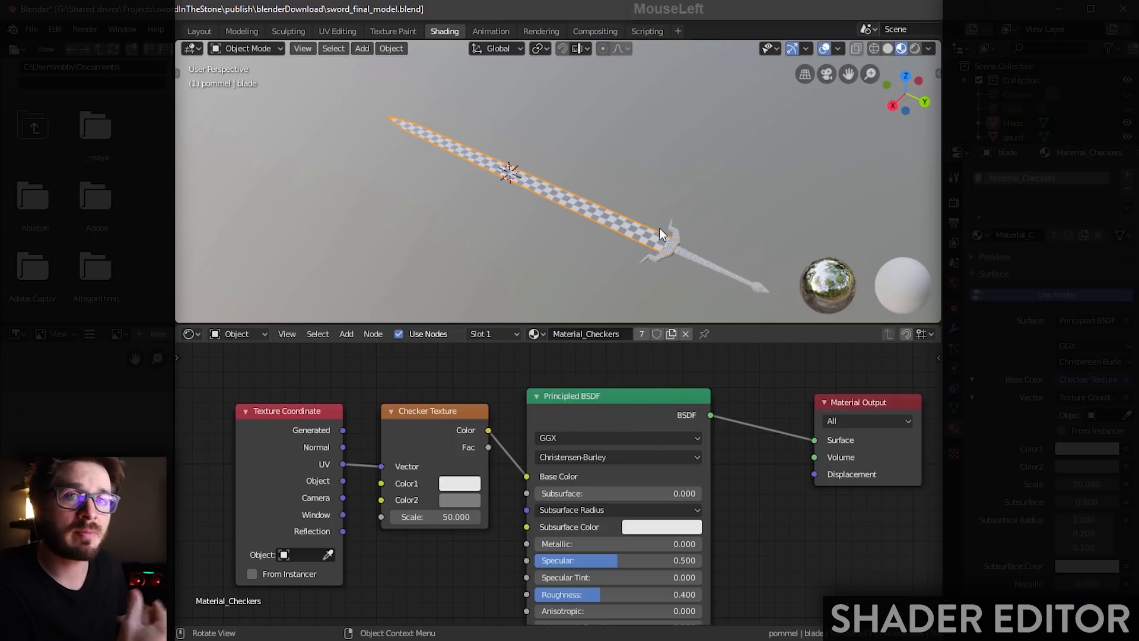
pyautogui.click(672, 248)
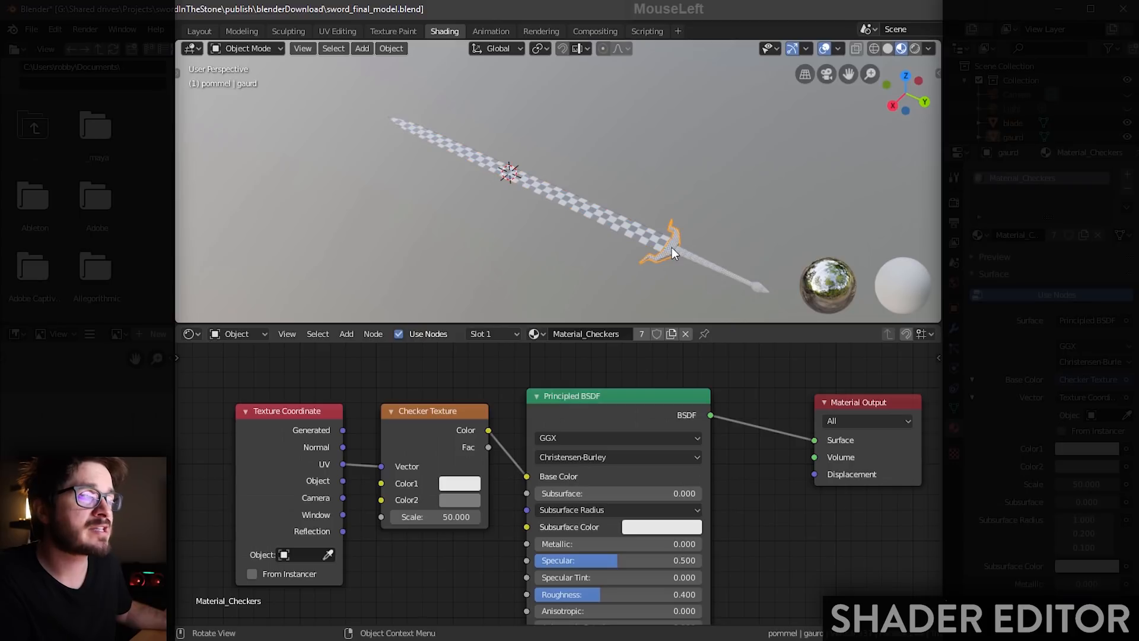
pyautogui.scroll(5, 725, 258)
pyautogui.scroll(-5, 763, 284)
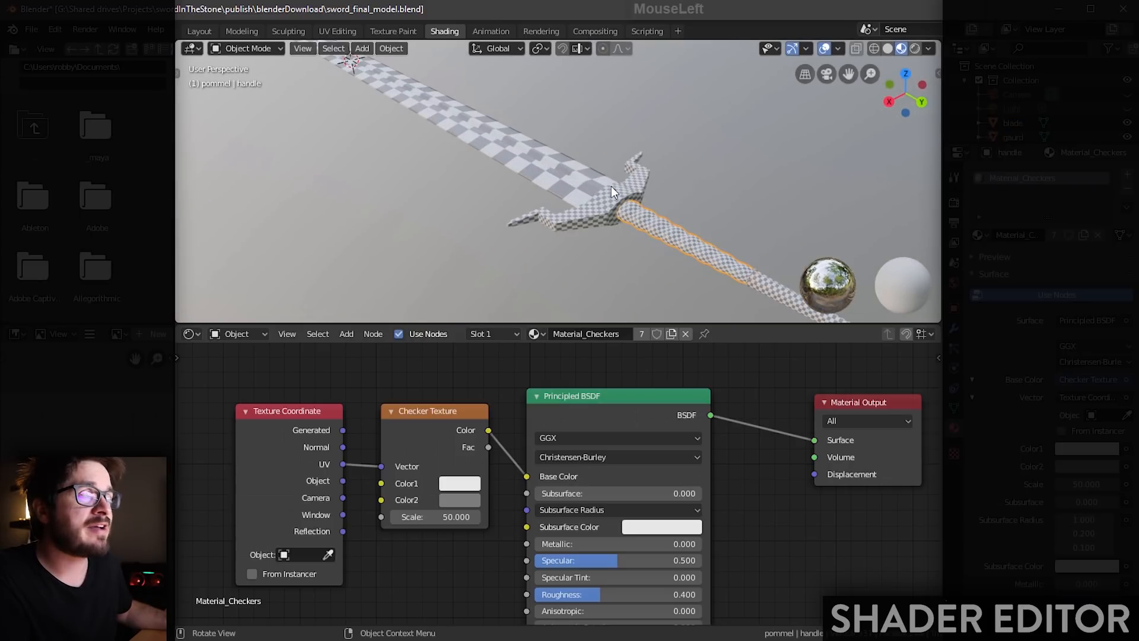
pyautogui.click(647, 223)
pyautogui.click(681, 248)
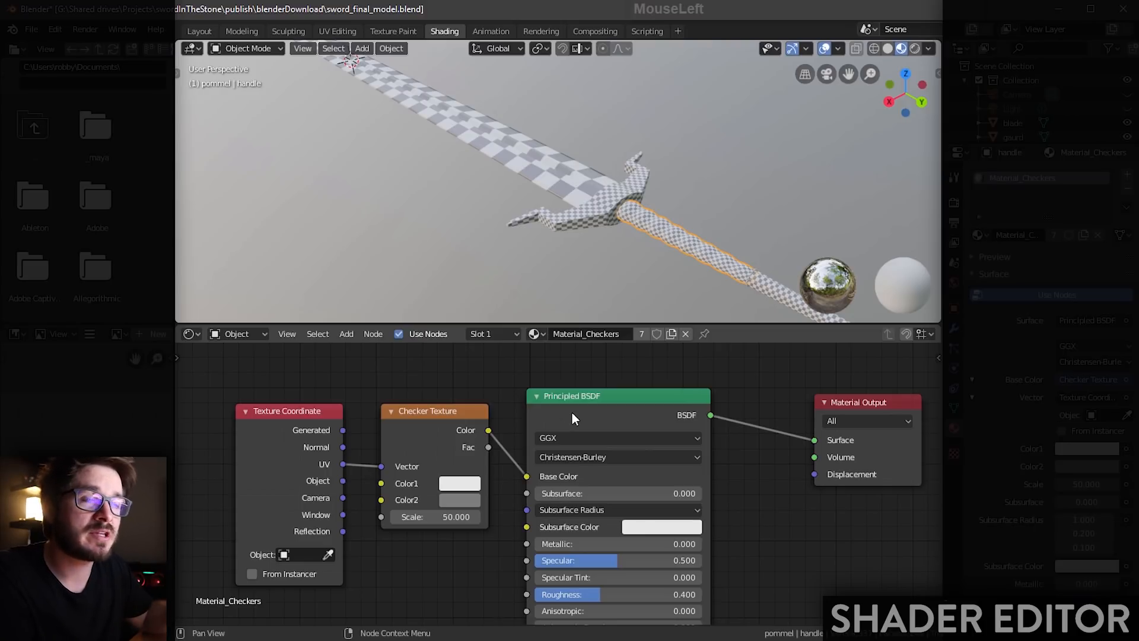
pyautogui.keyDown('shift'); pyautogui.moveTo(561, 225); pyautogui.dragTo(553, 190, button='middle'); pyautogui.keyUp('shift')
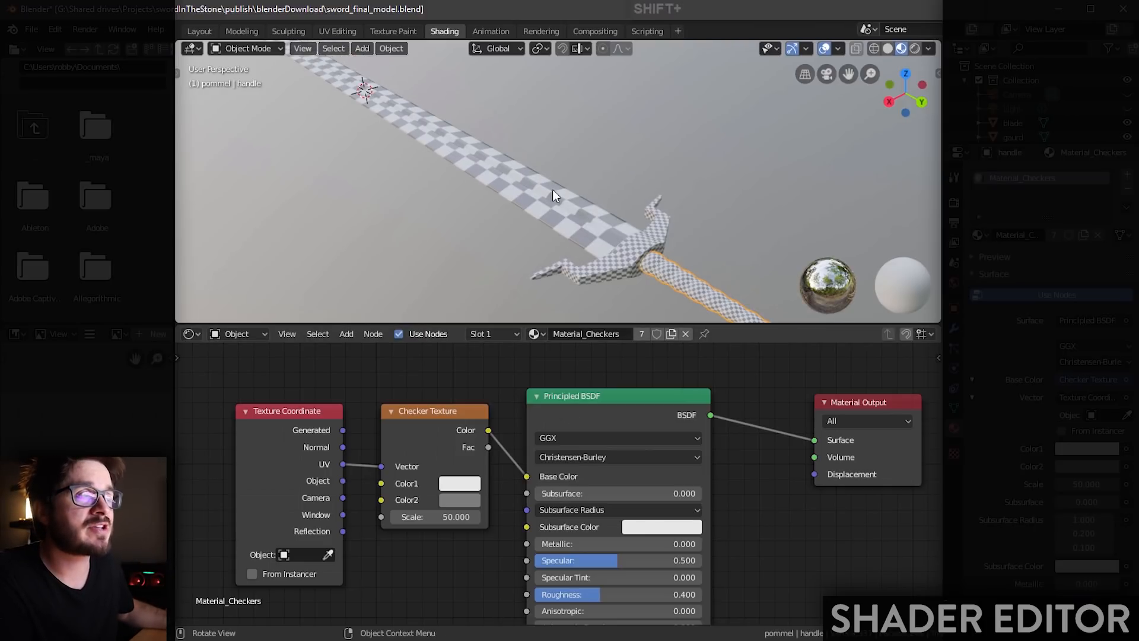
# Step: Unlink Material_Checkers from the blade and give it a new material named Blade
pyautogui.click(525, 187)
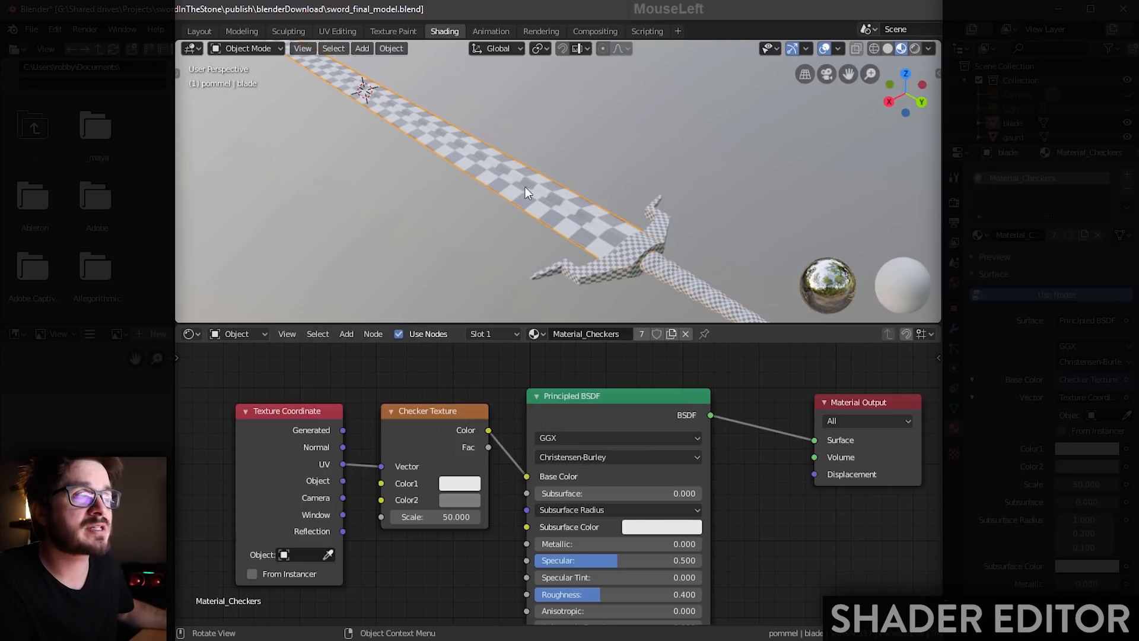
pyautogui.click(686, 335)
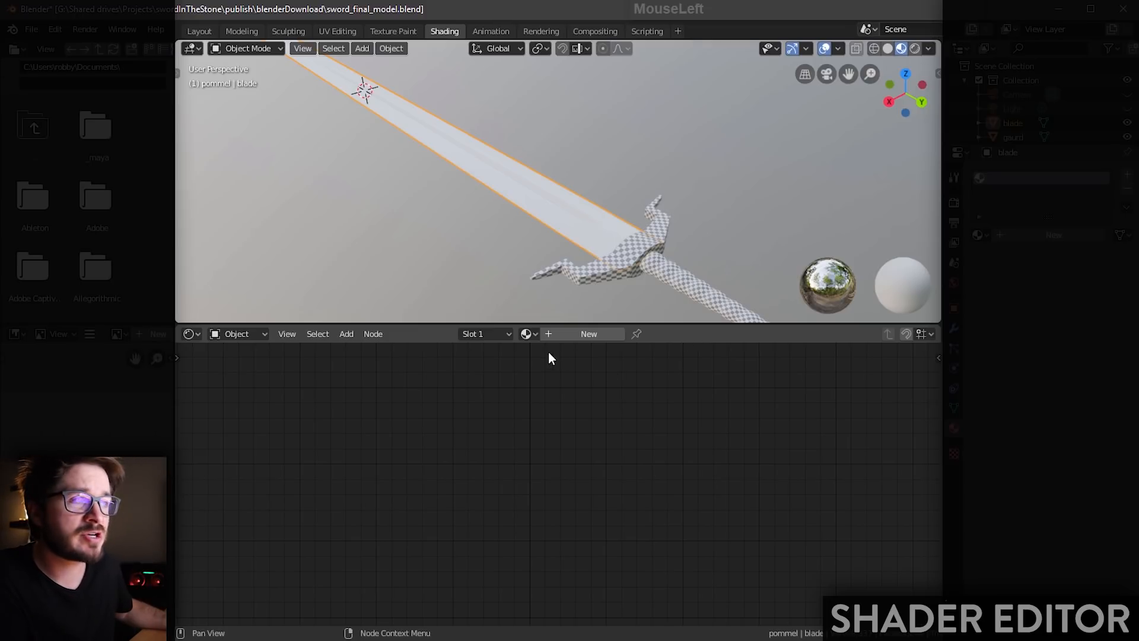
pyautogui.click(571, 336)
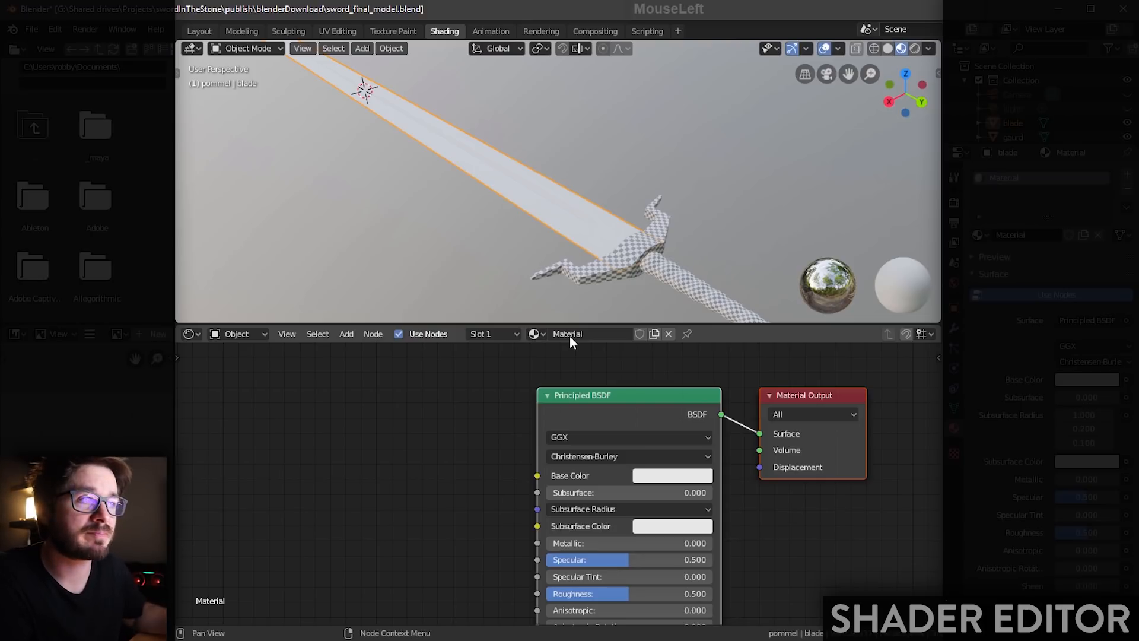
pyautogui.doubleClick(570, 335)
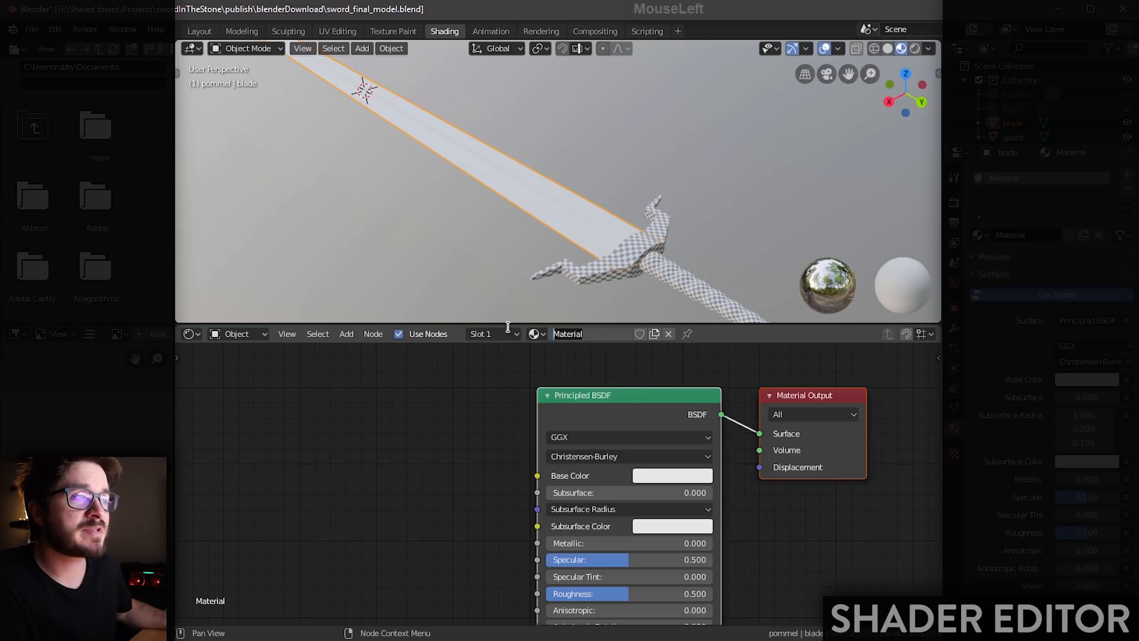
pyautogui.write('Blade')
pyautogui.press('Return')
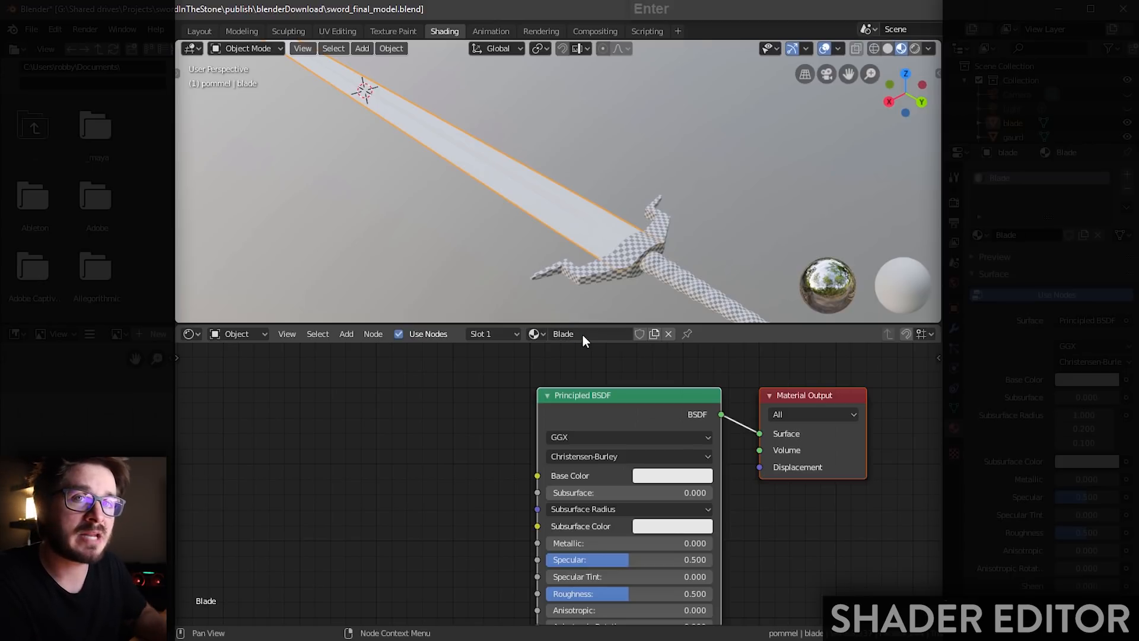
# Step: View the available materials and the World shader's node graph, and return the Shader Editor to Object shaders
pyautogui.click(534, 334)
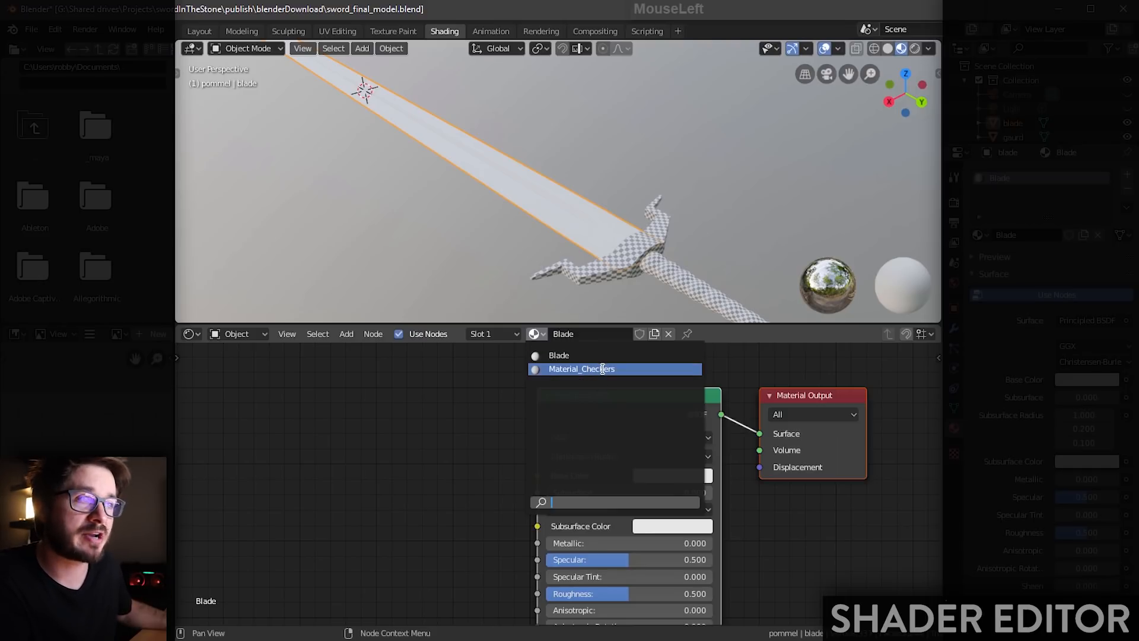
pyautogui.moveTo(471, 437); pyautogui.dragTo(466, 440, button='middle')
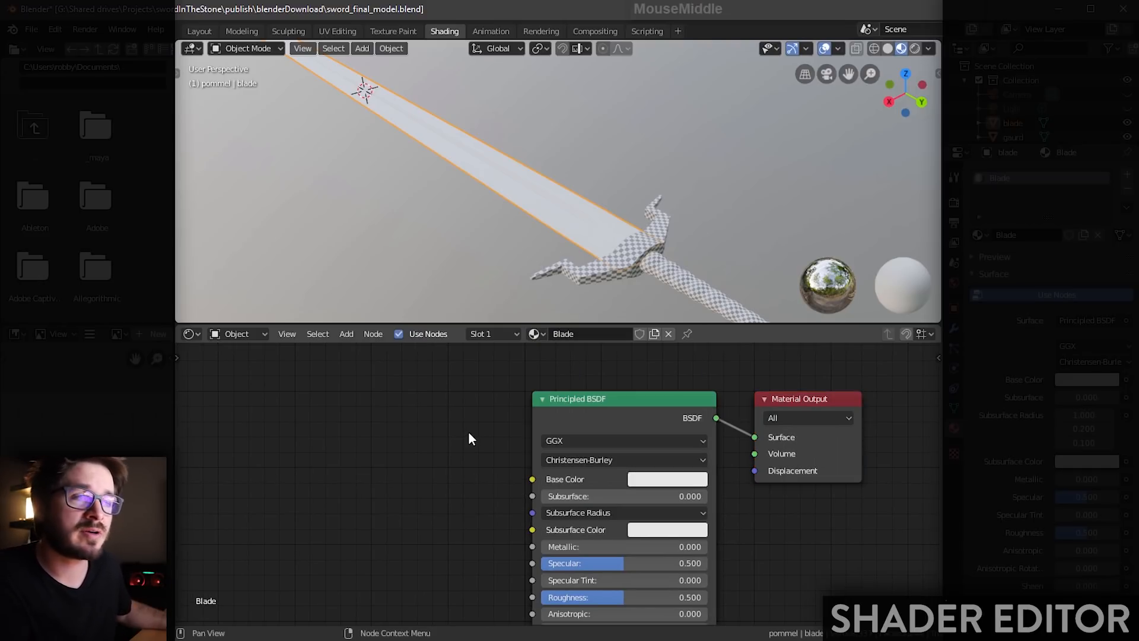
pyautogui.click(248, 336)
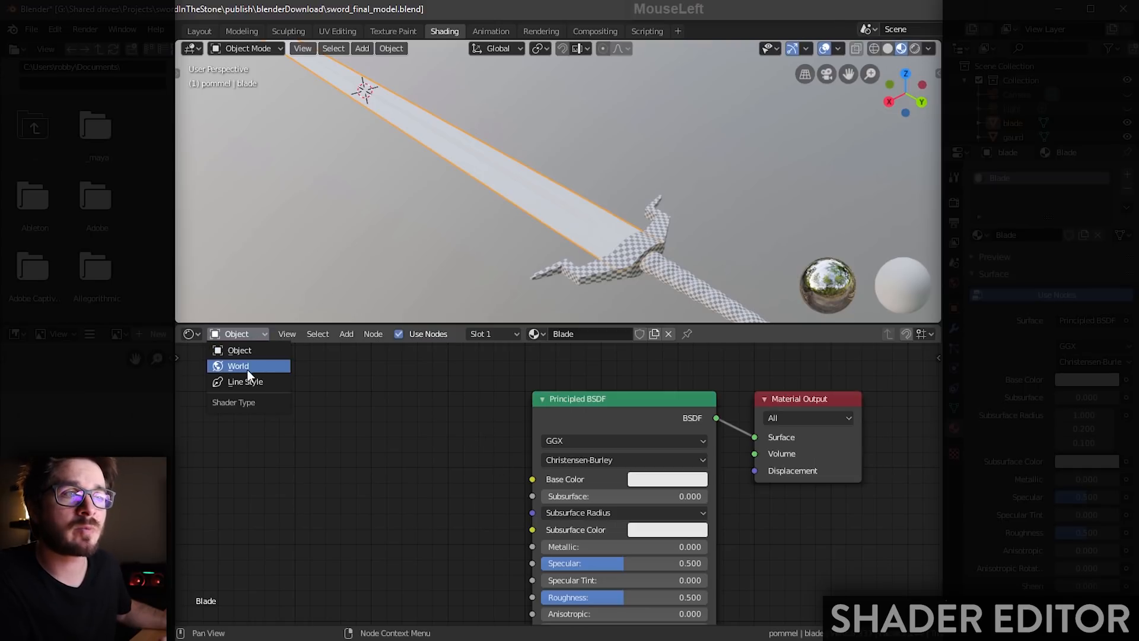
pyautogui.click(251, 365)
pyautogui.moveTo(350, 399); pyautogui.dragTo(357, 446, button='middle')
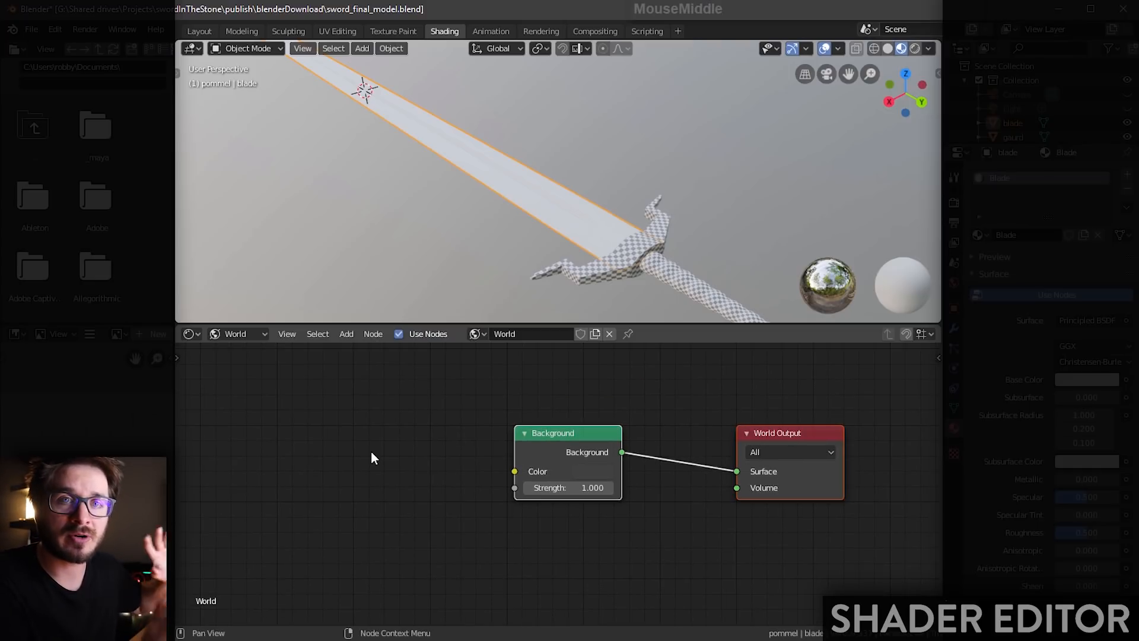
pyautogui.click(255, 336)
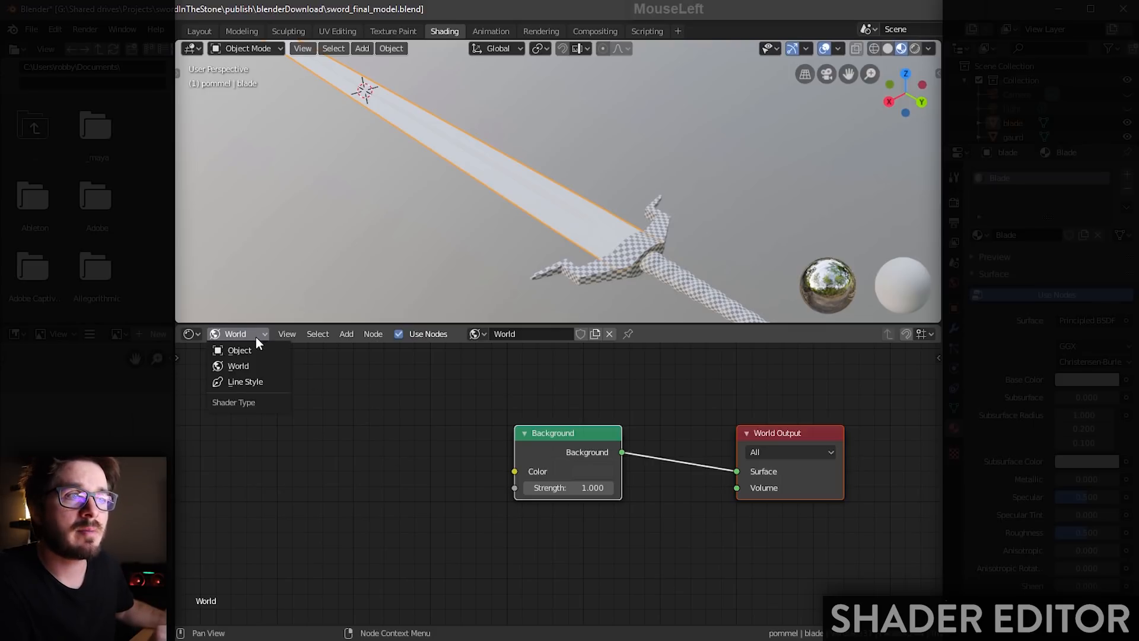
pyautogui.click(246, 351)
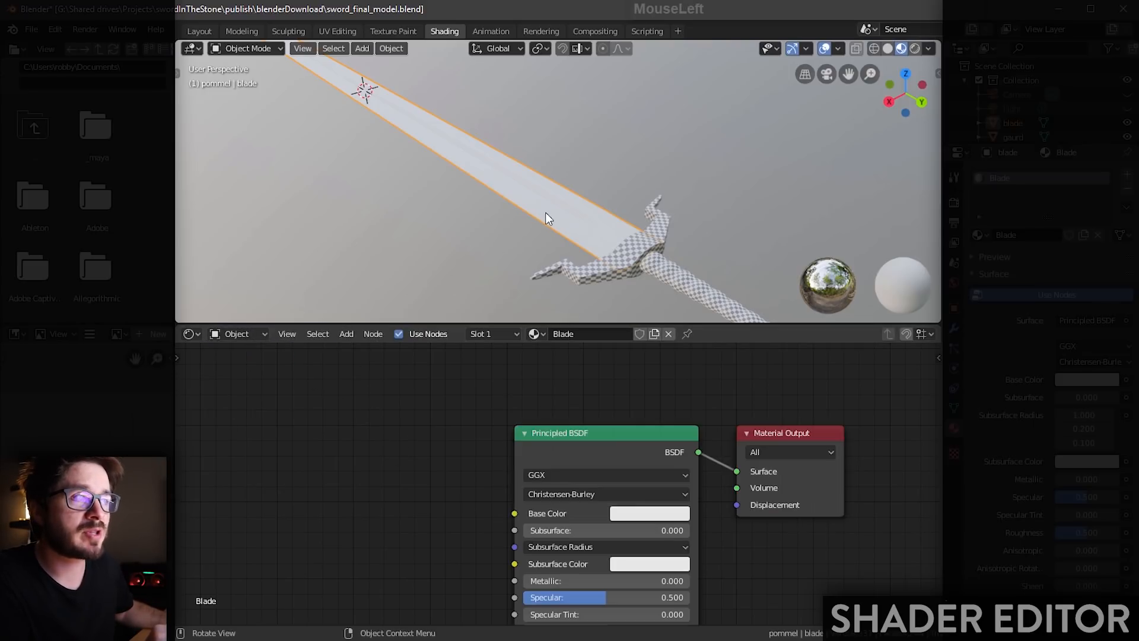
# Step: Compare the node graphs of the guard, handle and blade by selecting each part, ending on the blade
pyautogui.click(636, 265)
pyautogui.click(622, 241)
pyautogui.click(653, 255)
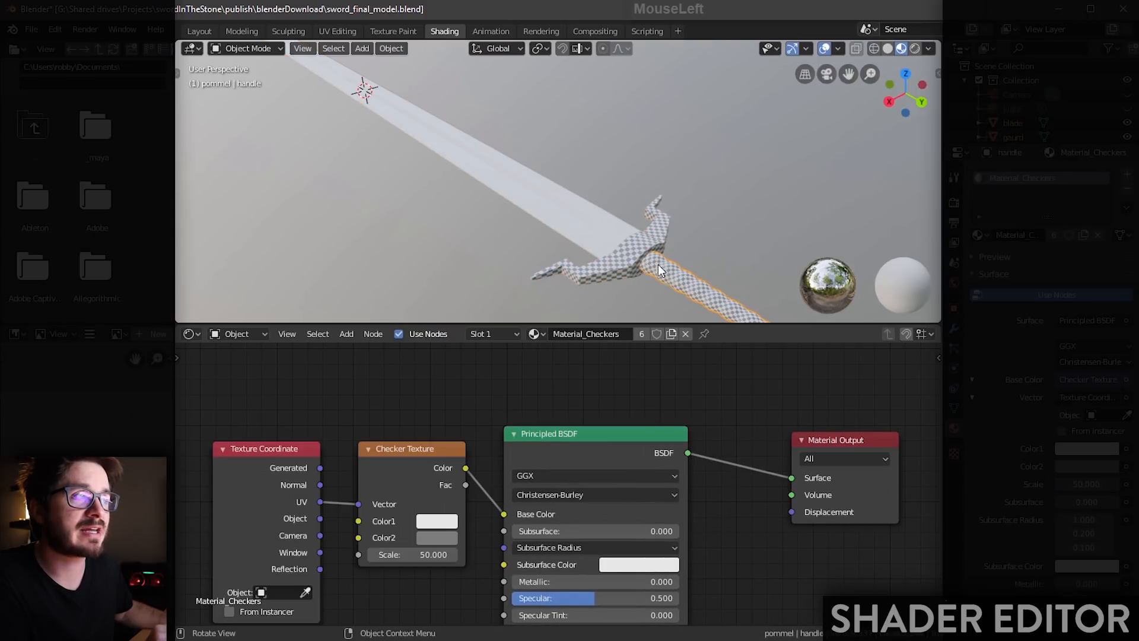
pyautogui.click(599, 226)
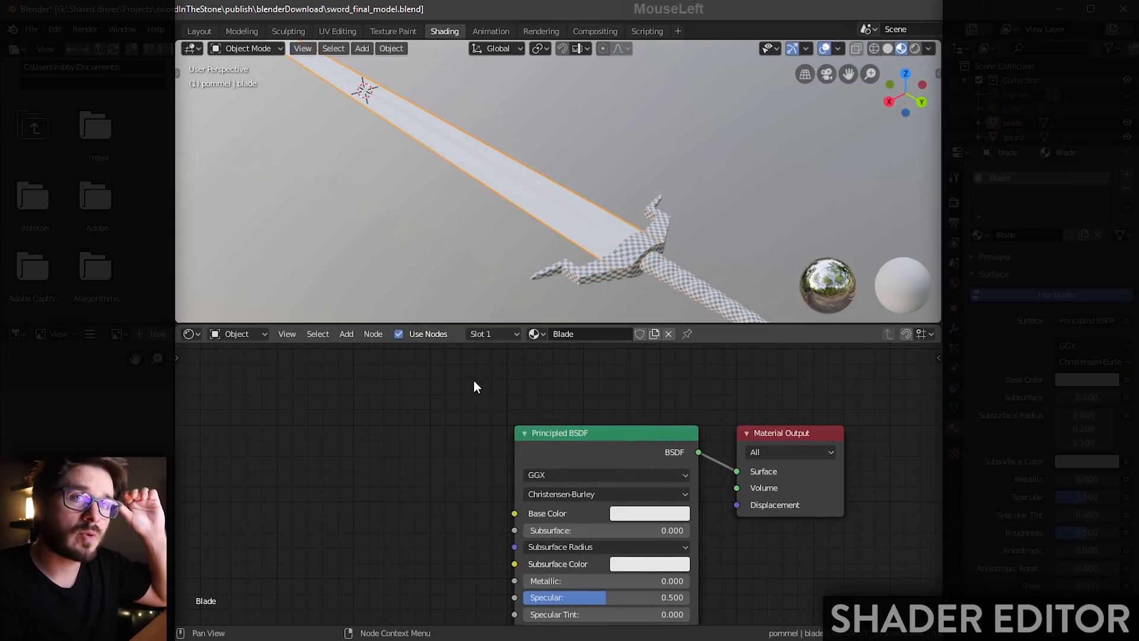
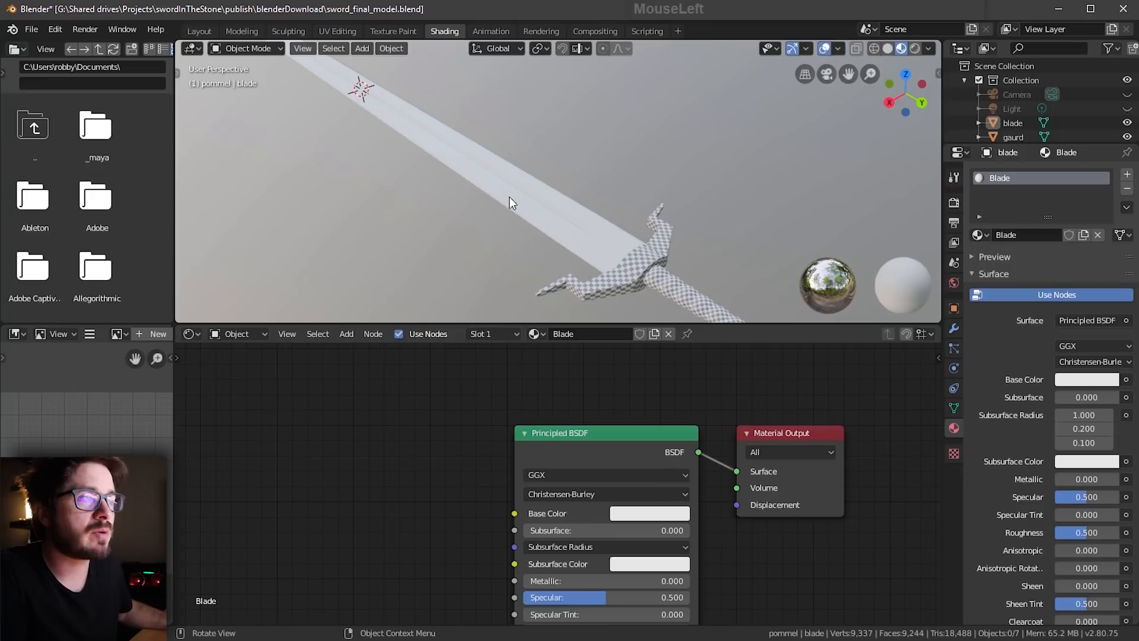
# Step: Select the blade and examine the full list of inputs on its Principled BSDF node
pyautogui.click(509, 197)
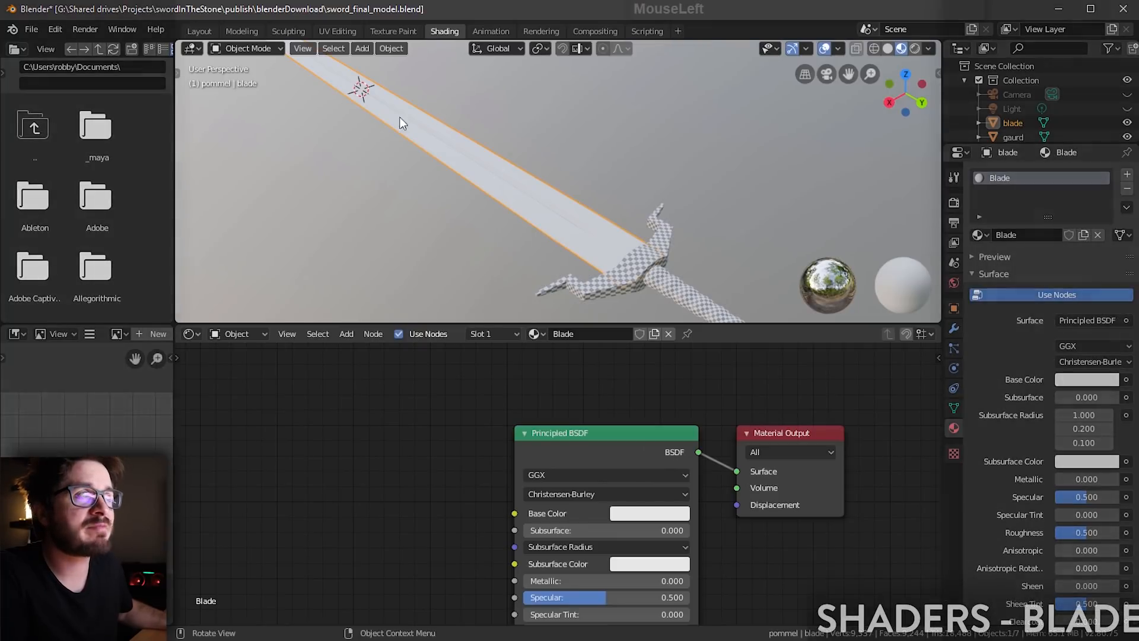
pyautogui.moveTo(400, 116); pyautogui.dragTo(509, 164, button='middle')
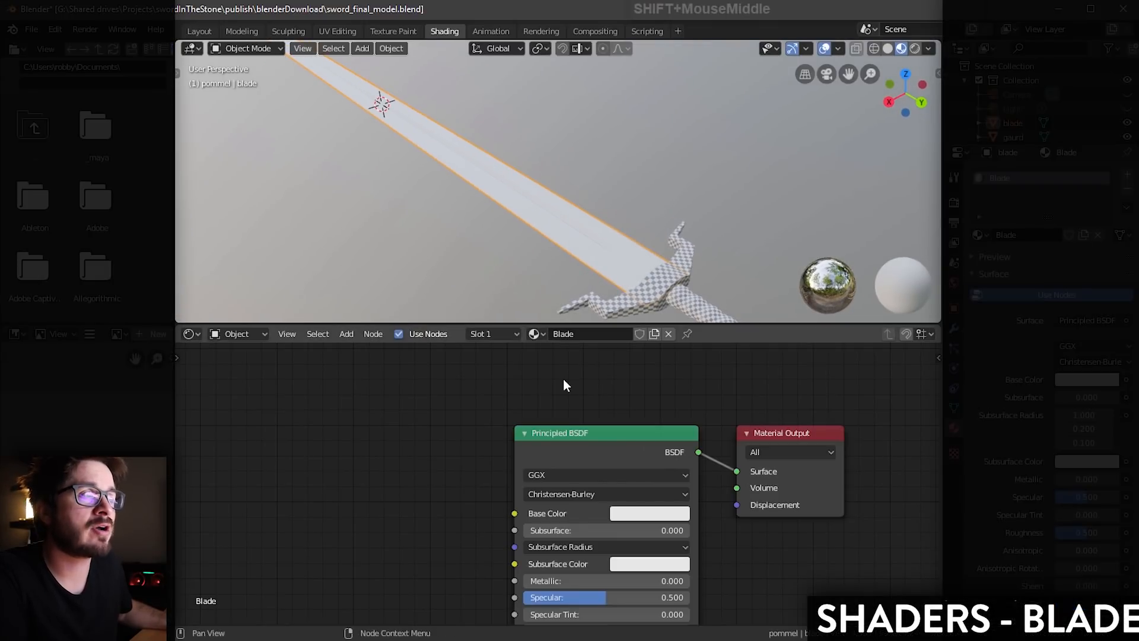
pyautogui.keyDown('shift'); pyautogui.moveTo(577, 405); pyautogui.dragTo(604, 391, button='middle'); pyautogui.keyUp('shift')
pyautogui.scroll(-3, 604, 390)
pyautogui.keyDown('shift'); pyautogui.moveTo(491, 449); pyautogui.dragTo(521, 407, button='middle'); pyautogui.keyUp('shift')
pyautogui.keyDown('shift'); pyautogui.moveTo(603, 427); pyautogui.dragTo(500, 415, button='middle'); pyautogui.keyUp('shift')
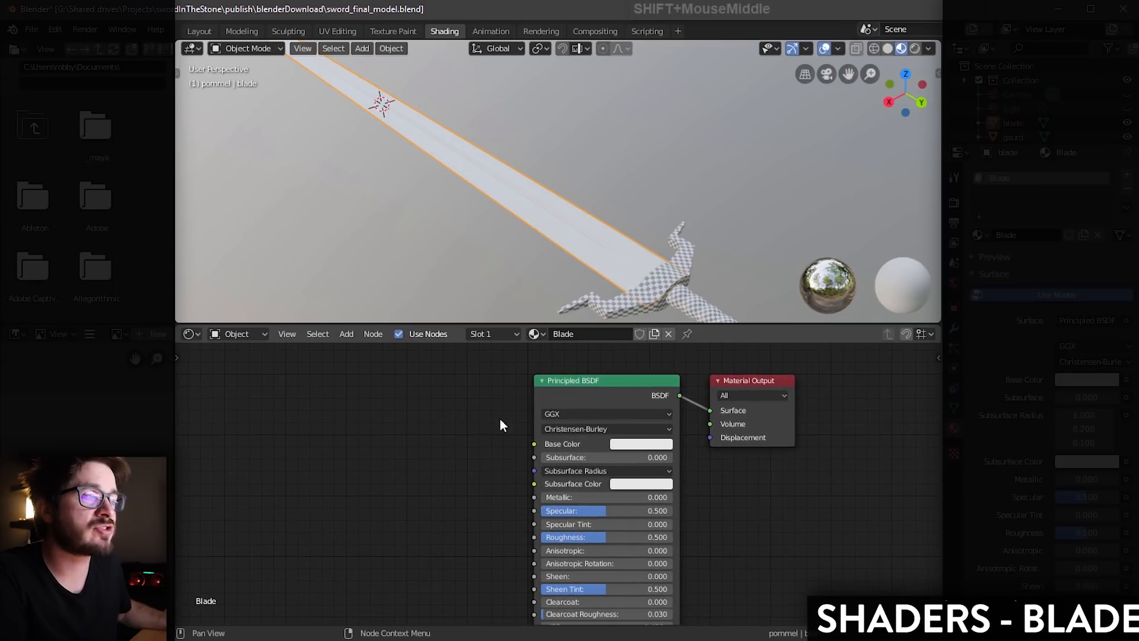
pyautogui.scroll(1, 504, 443)
pyautogui.scroll(-3, 504, 449)
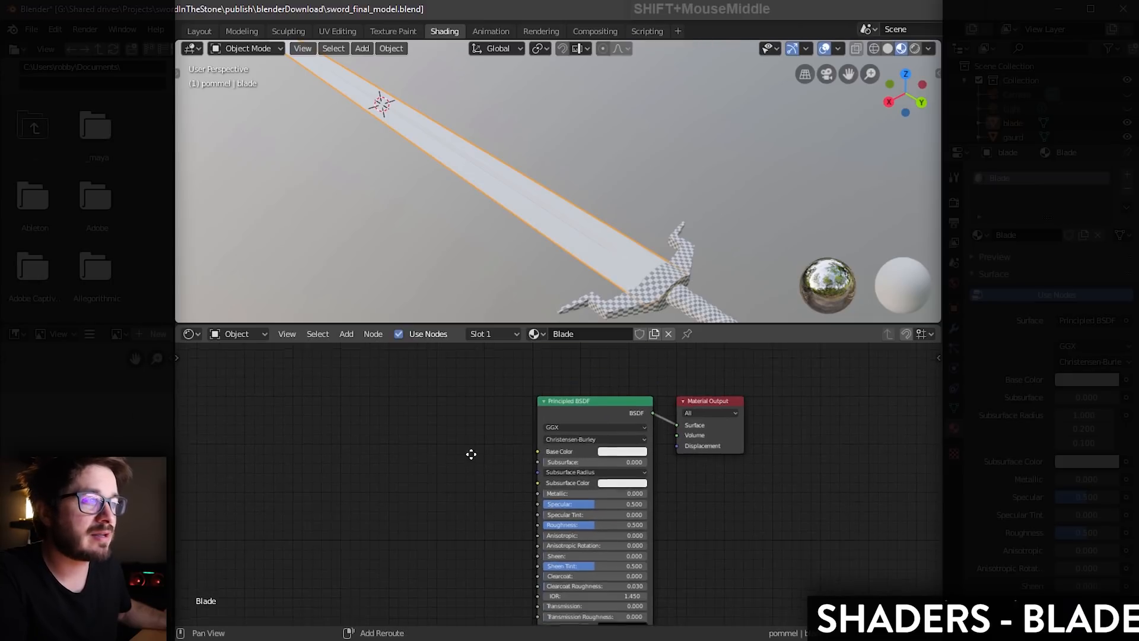
pyautogui.keyDown('shift'); pyautogui.moveTo(470, 455); pyautogui.dragTo(435, 393, button='middle'); pyautogui.keyUp('shift')
pyautogui.keyDown('shift'); pyautogui.moveTo(695, 511); pyautogui.dragTo(712, 534, button='middle'); pyautogui.keyUp('shift')
pyautogui.moveTo(398, 438); pyautogui.dragTo(641, 537)
pyautogui.moveTo(722, 543); pyautogui.dragTo(734, 517, button='middle')
pyautogui.scroll(3, 495, 433)
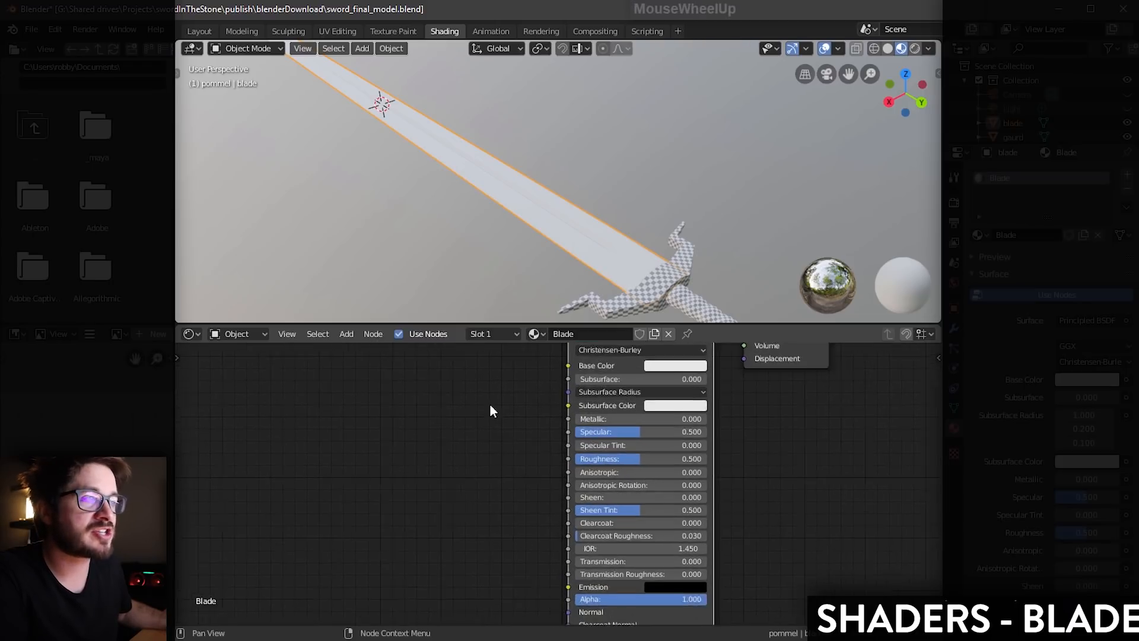
pyautogui.keyDown('shift'); pyautogui.moveTo(545, 444); pyautogui.dragTo(478, 482, button='middle'); pyautogui.keyUp('shift')
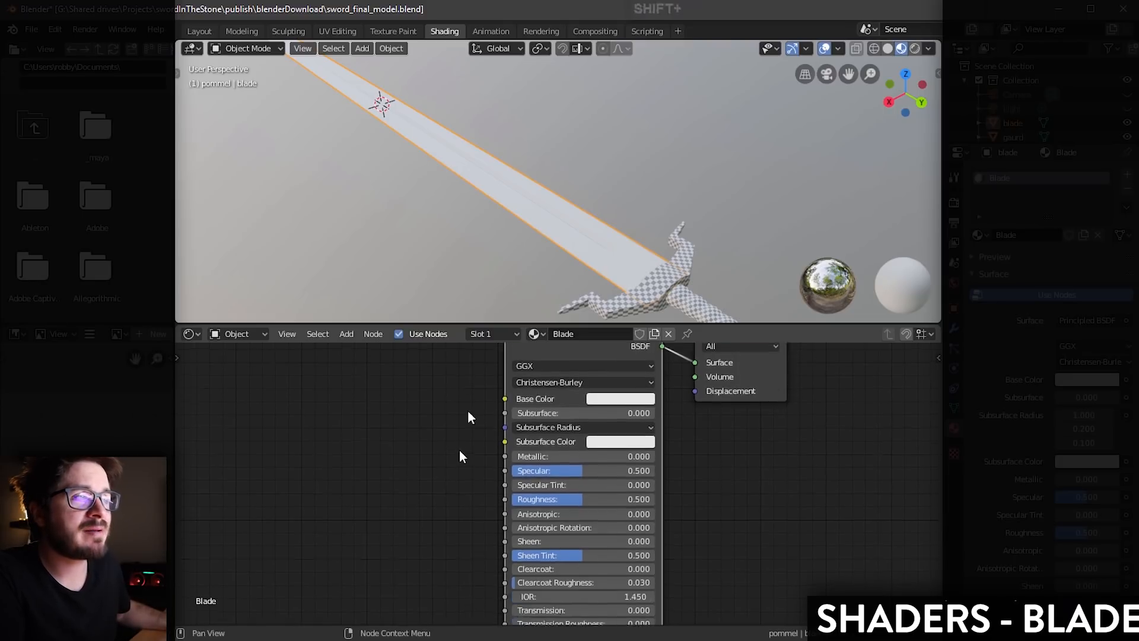
# Step: Set the Base Color of the Blade material's Principled BSDF to white, with R, G and B at 1
pyautogui.scroll(1, 462, 415)
pyautogui.moveTo(457, 423)
pyautogui.mouseDown(button='middle')
pyautogui.moveTo(463, 471)
pyautogui.moveTo(480, 469)
pyautogui.moveTo(468, 440)
pyautogui.mouseUp(button='middle')
pyautogui.scroll(2, 479, 460)
pyautogui.click(653, 440)
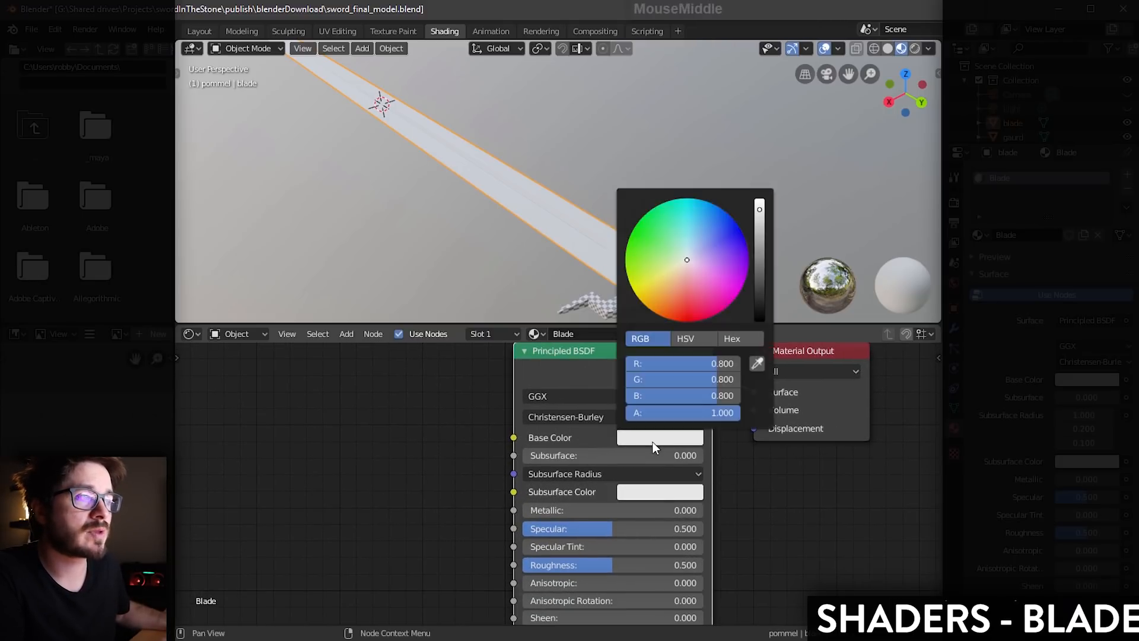
pyautogui.moveTo(686, 259)
pyautogui.mouseDown()
pyautogui.moveTo(709, 272)
pyautogui.moveTo(693, 242)
pyautogui.moveTo(667, 255)
pyautogui.moveTo(691, 268)
pyautogui.mouseUp()
pyautogui.click(717, 362)
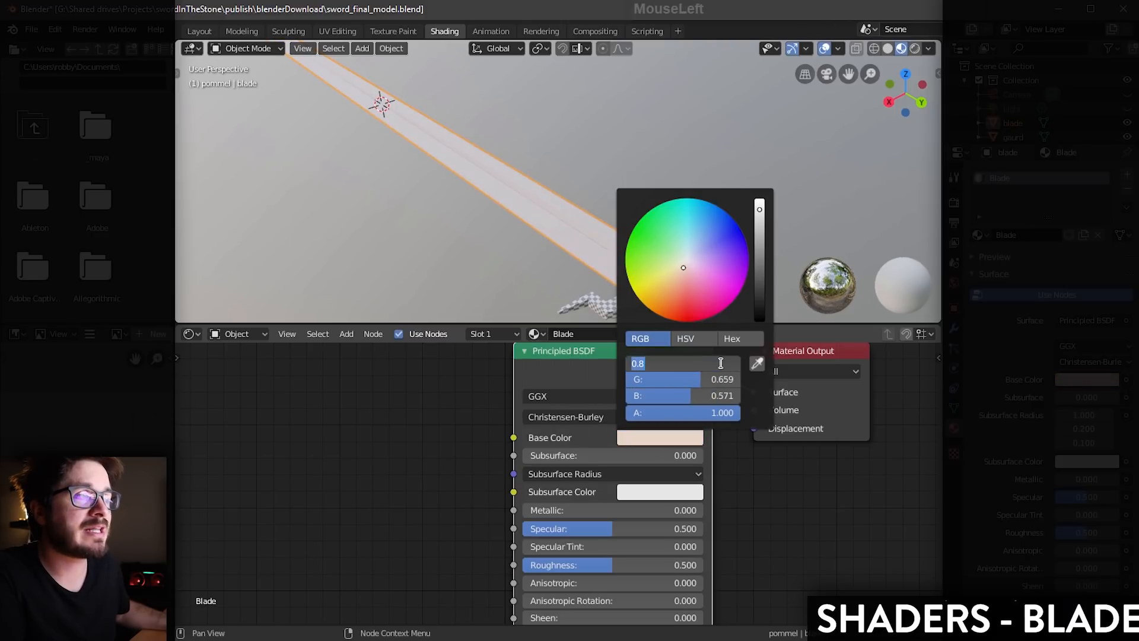
pyautogui.write('1')
pyautogui.press('Tab')
pyautogui.write('1')
pyautogui.press('Tab')
pyautogui.write('1')
pyautogui.press('Return')
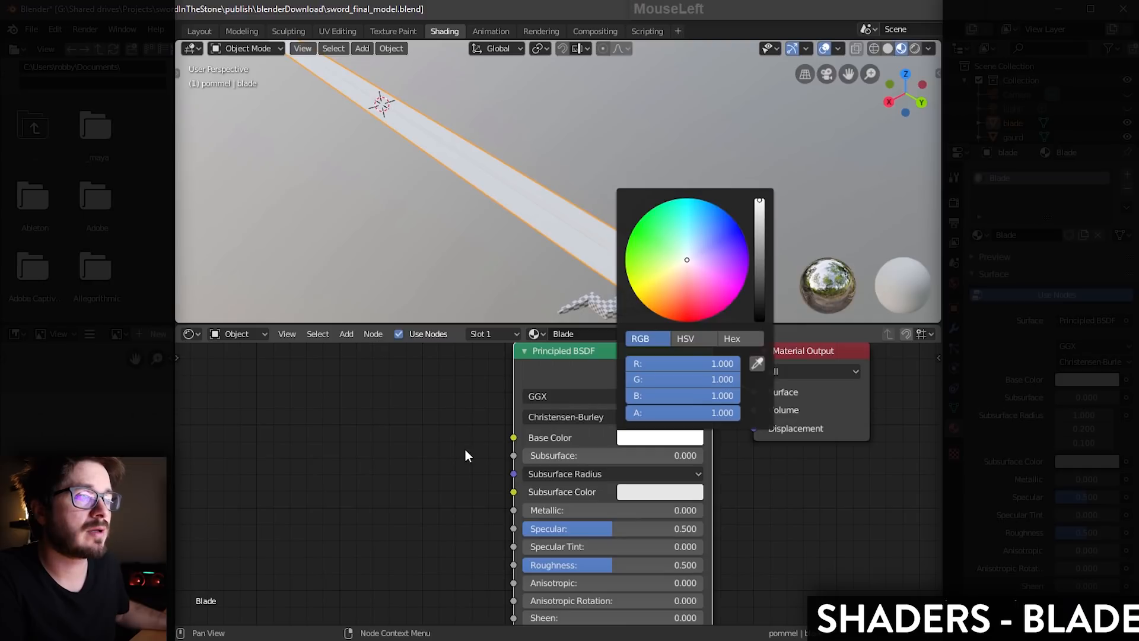
pyautogui.moveTo(530, 495); pyautogui.dragTo(532, 490, button='middle')
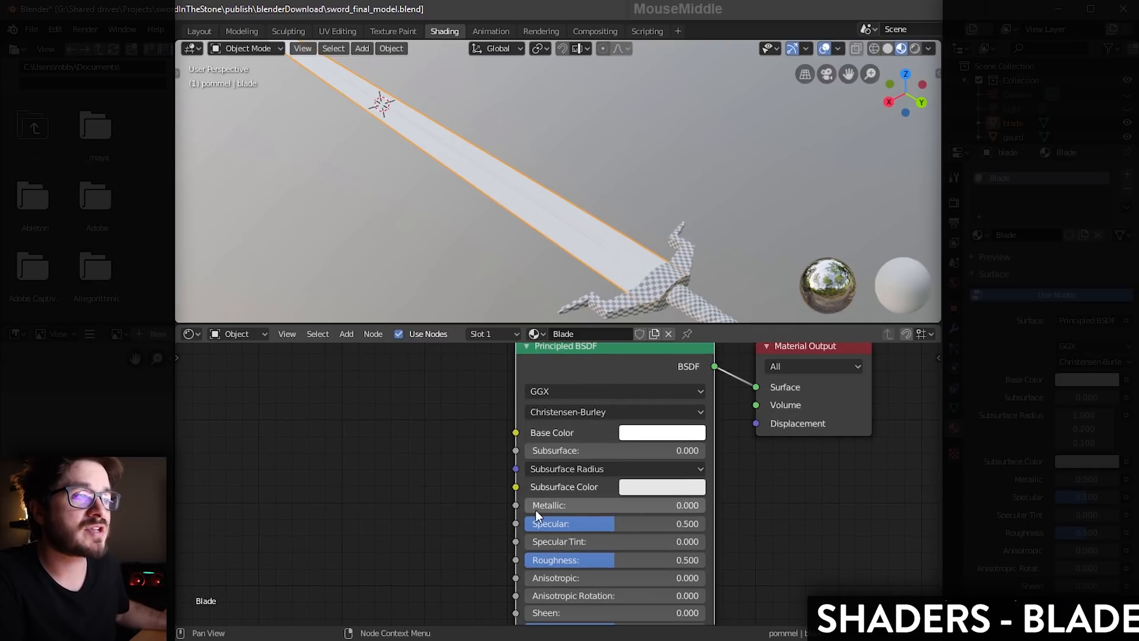
# Step: Try a Metallic value of 1 on the Blade material's Principled BSDF, then lower it to about 0.009
pyautogui.moveTo(535, 510); pyautogui.dragTo(705, 504)
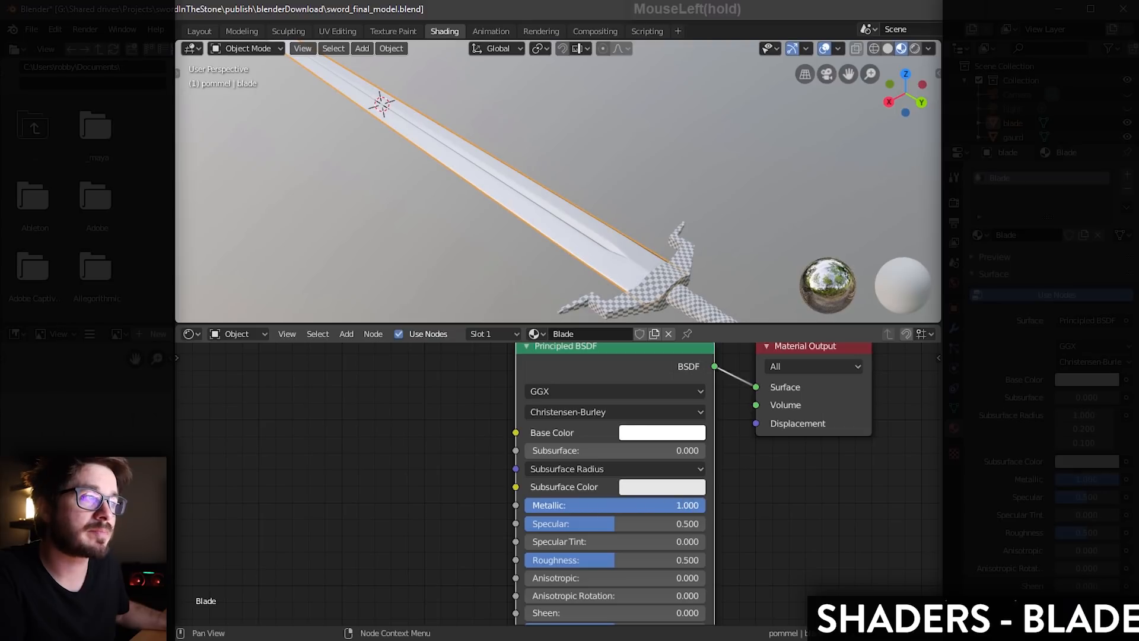
pyautogui.keyDown('shift'); pyautogui.moveTo(576, 252); pyautogui.dragTo(611, 237, button='middle'); pyautogui.keyUp('shift')
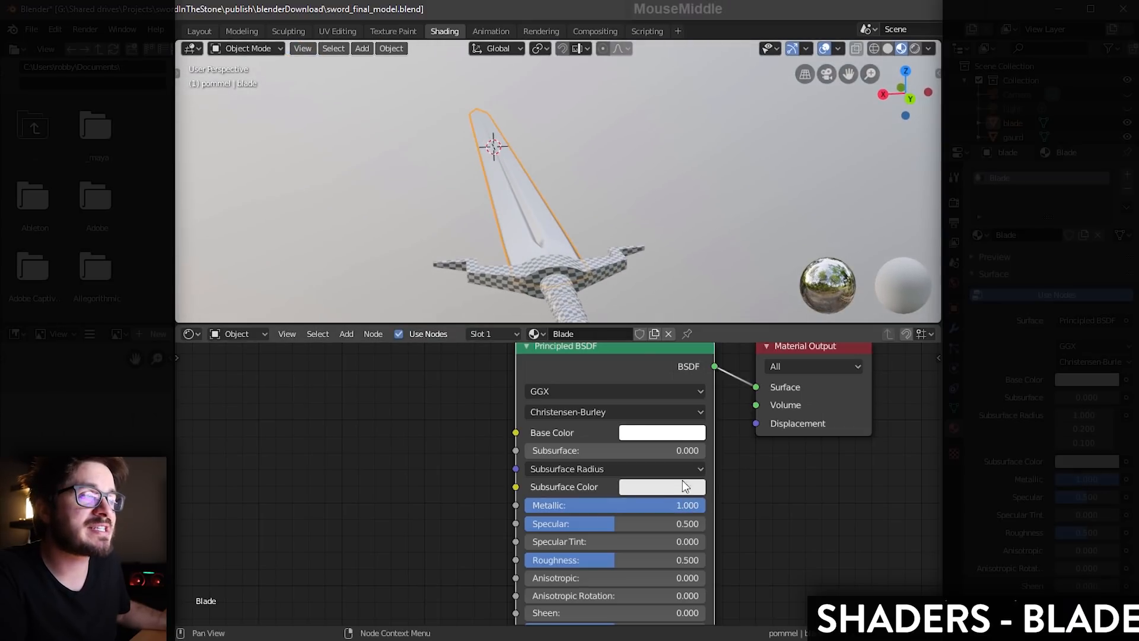
pyautogui.moveTo(697, 504); pyautogui.dragTo(526, 505)
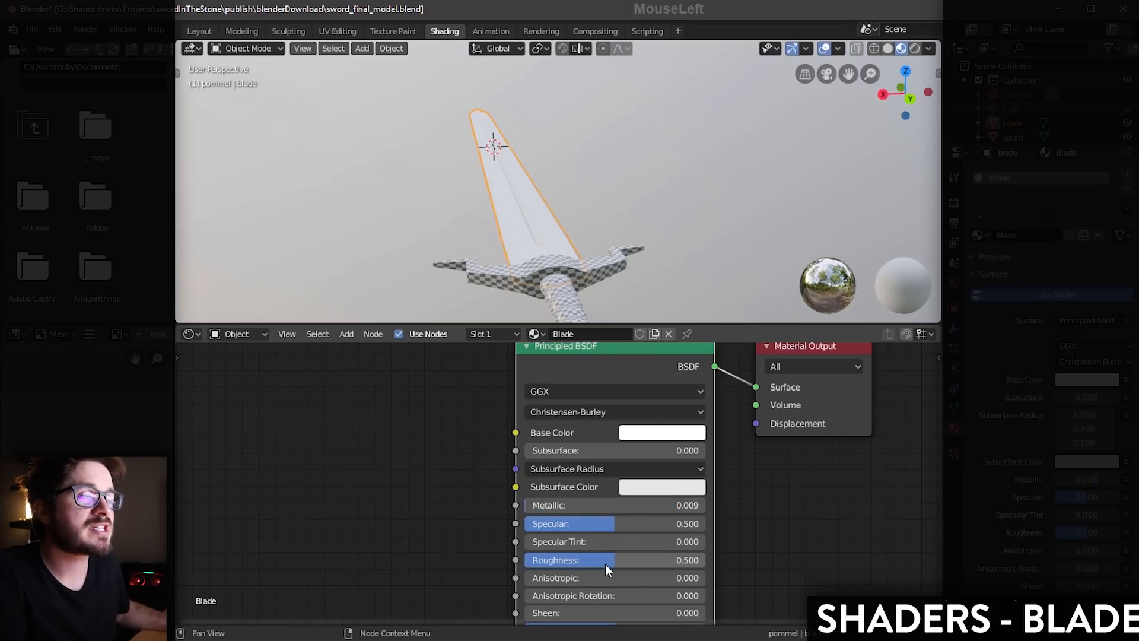
# Step: Set Roughness to 0 and Metallic to 1 on the Blade material to preview a mirror-like finish
pyautogui.moveTo(606, 560); pyautogui.dragTo(525, 560)
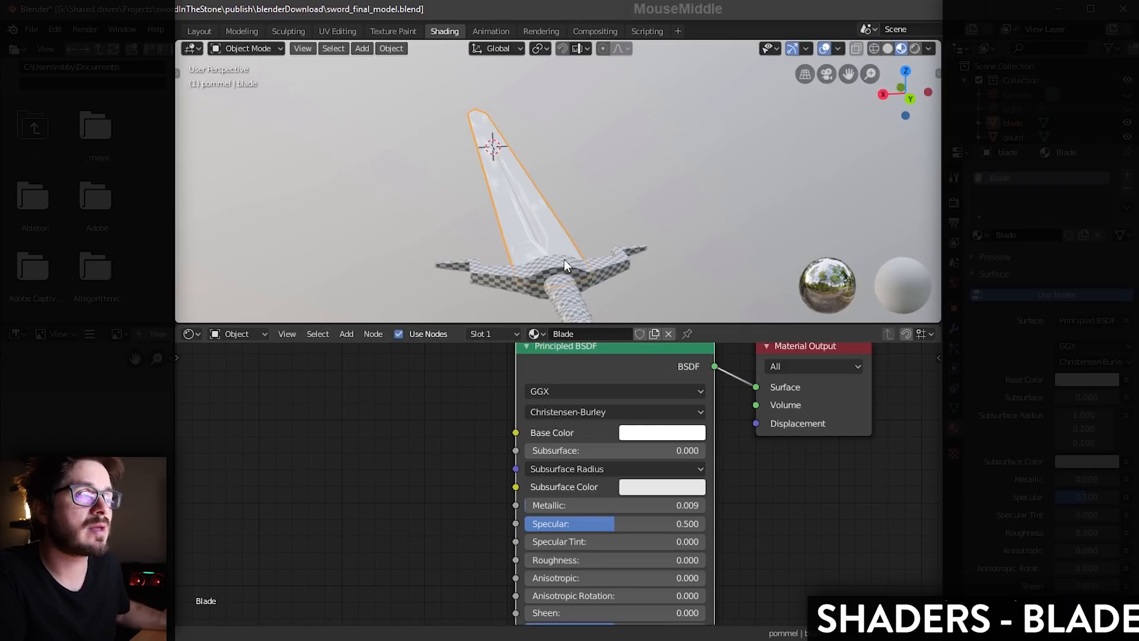
pyautogui.moveTo(564, 259); pyautogui.dragTo(554, 240, button='middle')
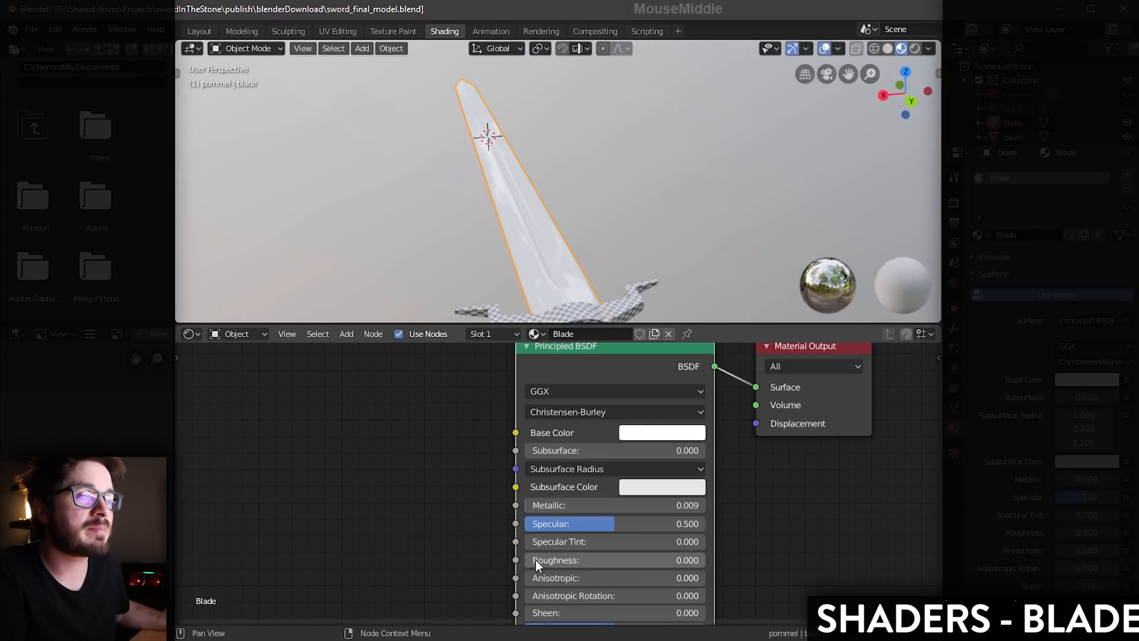
pyautogui.moveTo(535, 559)
pyautogui.mouseDown()
pyautogui.moveTo(695, 560)
pyautogui.moveTo(525, 560)
pyautogui.mouseUp()
pyautogui.moveTo(533, 505); pyautogui.dragTo(704, 505)
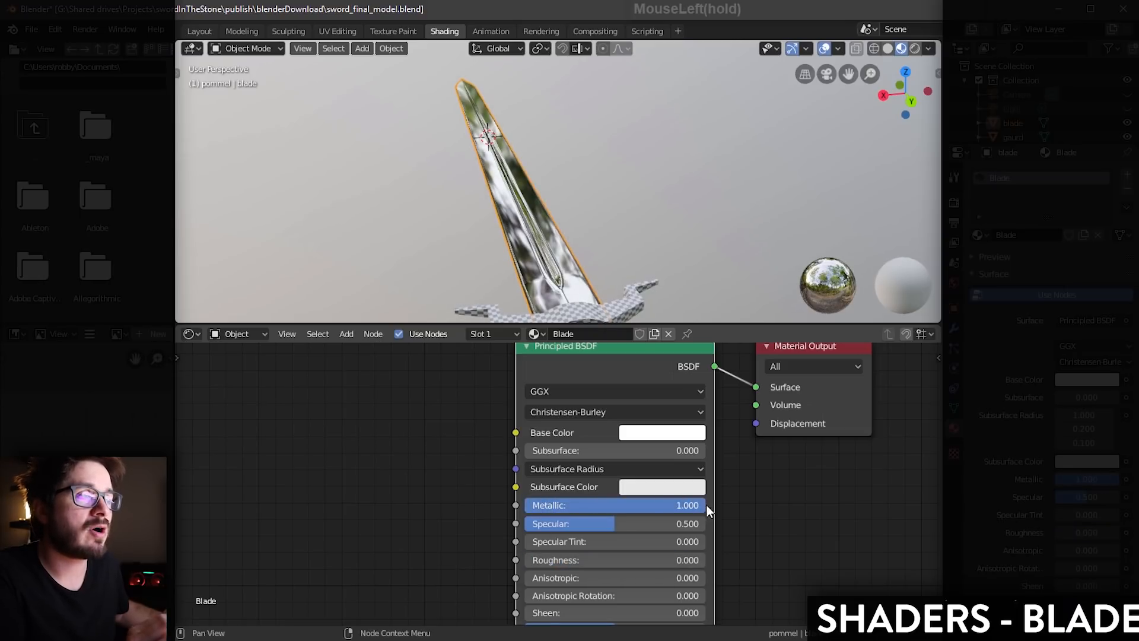
pyautogui.moveTo(607, 258); pyautogui.dragTo(603, 265, button='middle')
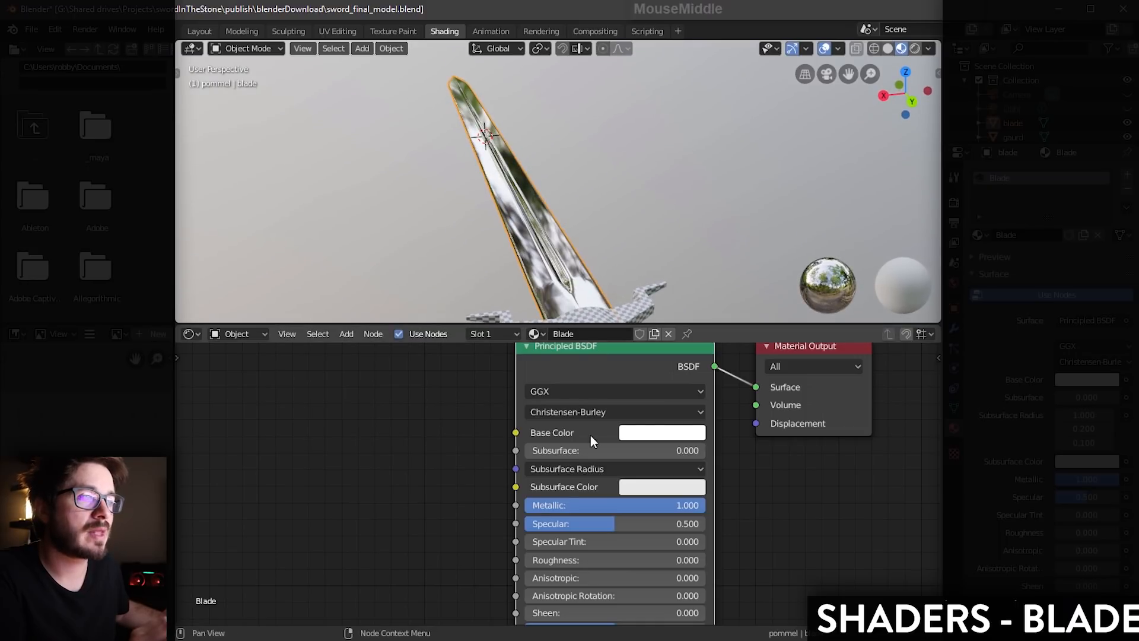
# Step: Lower Metallic to 0 and raise Specular to 1 on the Blade material's Principled BSDF
pyautogui.moveTo(536, 560)
pyautogui.mouseDown()
pyautogui.moveTo(704, 560)
pyautogui.moveTo(525, 560)
pyautogui.mouseUp()
pyautogui.moveTo(615, 523); pyautogui.dragTo(533, 505)
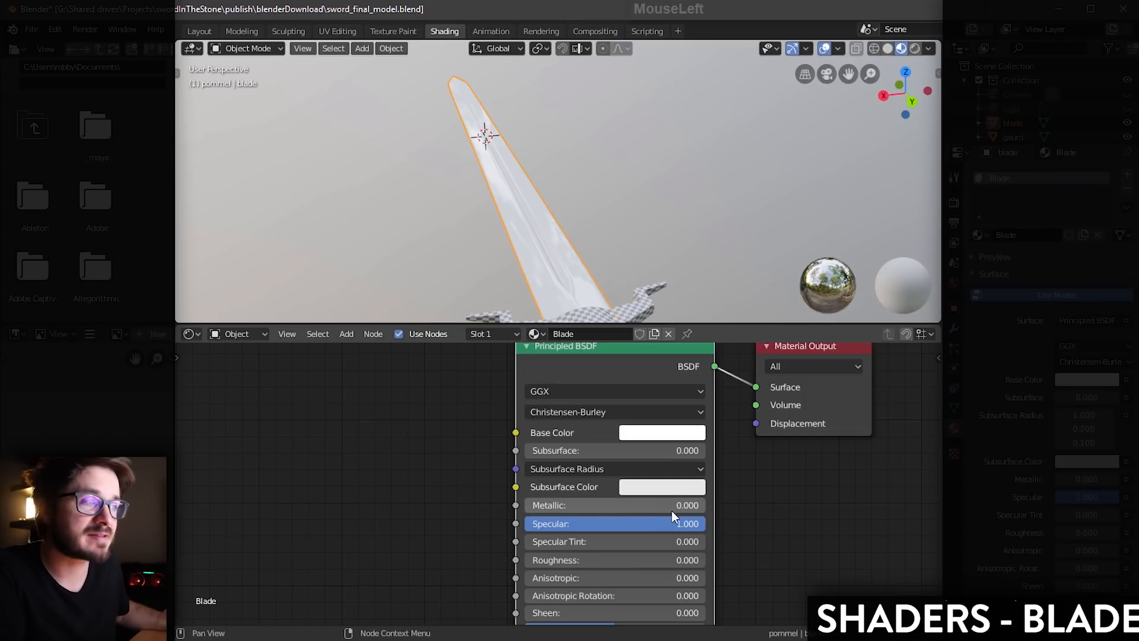
pyautogui.moveTo(672, 523); pyautogui.dragTo(705, 523)
# Step: Try a dark Base Color of 0.040 with Specular at 1 on the Blade material, then restore the Base Color to white
pyautogui.click(627, 434)
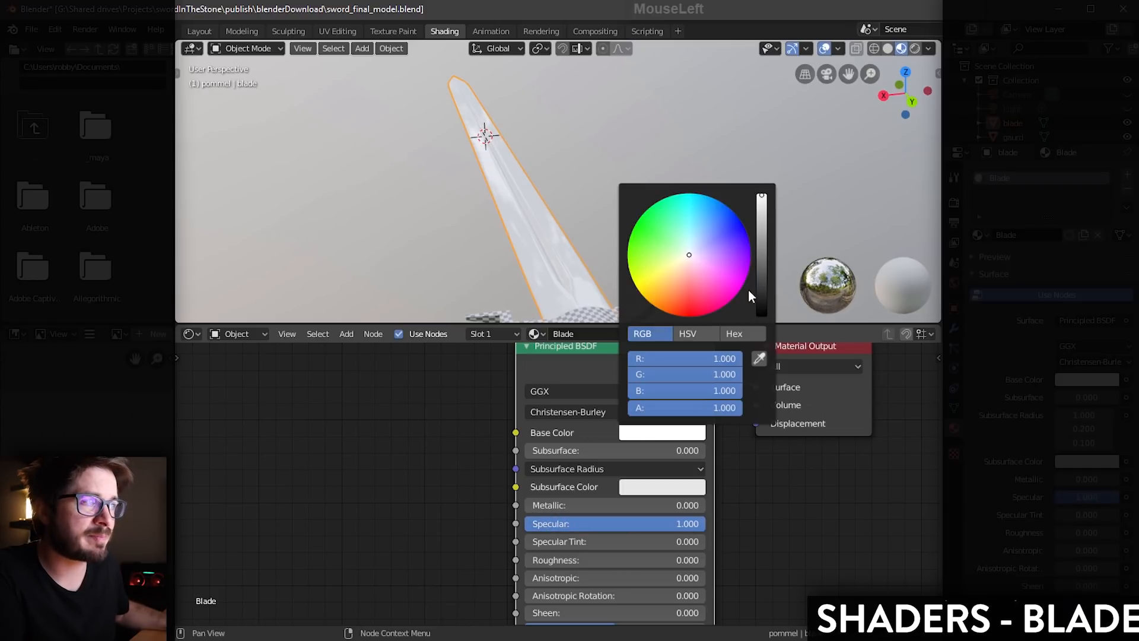
pyautogui.moveTo(762, 217); pyautogui.dragTo(761, 289)
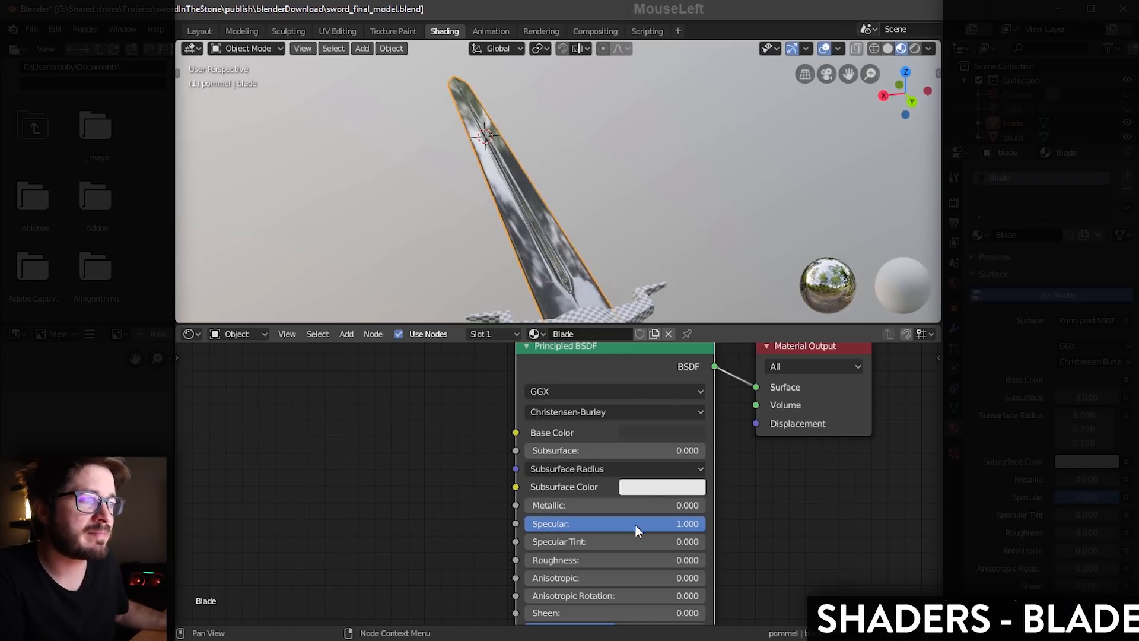
pyautogui.moveTo(650, 524); pyautogui.dragTo(706, 523)
pyautogui.click(669, 431)
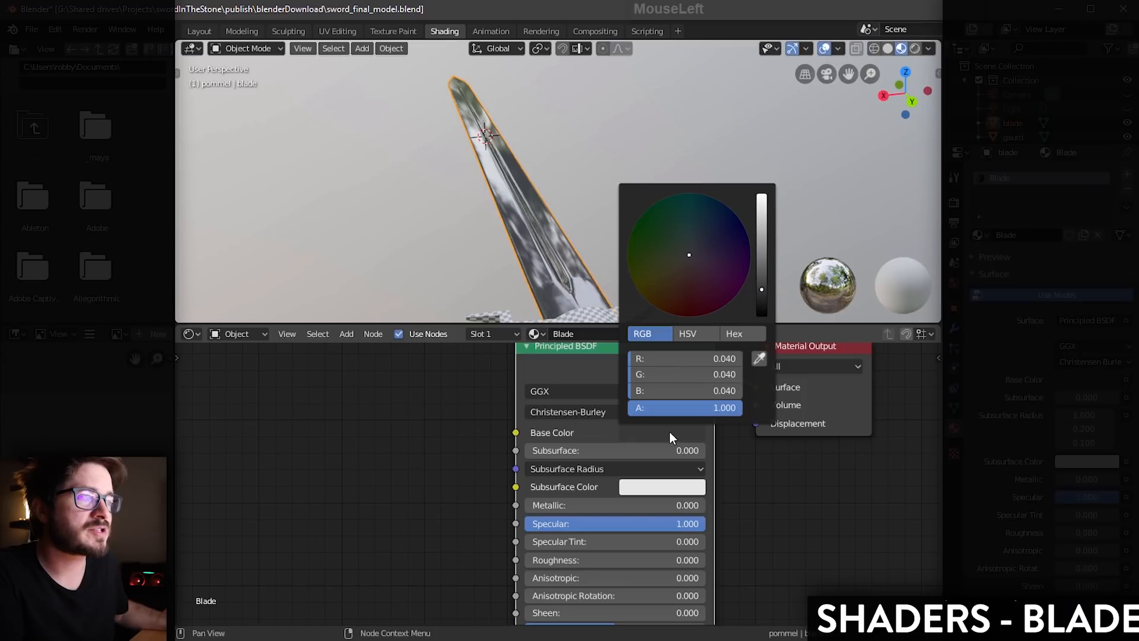
pyautogui.moveTo(756, 290); pyautogui.dragTo(762, 196)
# Step: Try a bright Emission color on the Blade material's Principled BSDF, then restore it to black
pyautogui.scroll(-1, 458, 448)
pyautogui.moveTo(458, 447)
pyautogui.mouseDown(button='middle')
pyautogui.moveTo(488, 396)
pyautogui.moveTo(489, 333)
pyautogui.mouseUp(button='middle')
pyautogui.scroll(2, 514, 472)
pyautogui.moveTo(506, 457)
pyautogui.mouseDown(button='middle')
pyautogui.moveTo(504, 420)
pyautogui.moveTo(491, 443)
pyautogui.moveTo(482, 419)
pyautogui.mouseUp(button='middle')
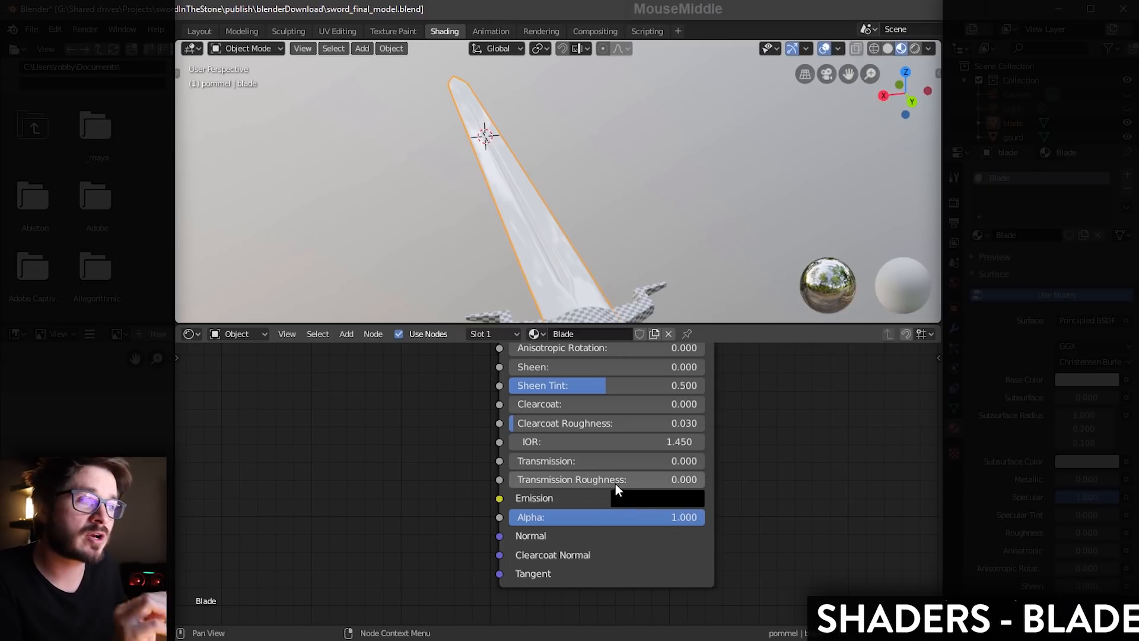
pyautogui.click(647, 502)
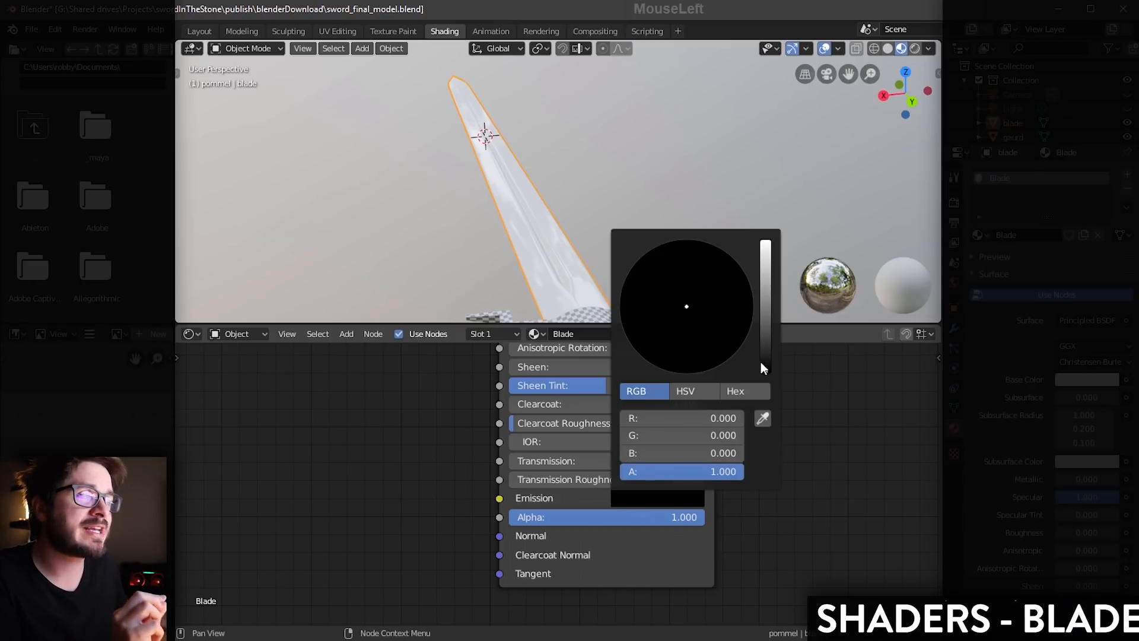
pyautogui.moveTo(761, 362); pyautogui.dragTo(765, 243)
pyautogui.moveTo(733, 265)
pyautogui.mouseDown()
pyautogui.moveTo(748, 333)
pyautogui.moveTo(623, 287)
pyautogui.moveTo(709, 315)
pyautogui.moveTo(693, 318)
pyautogui.mouseUp()
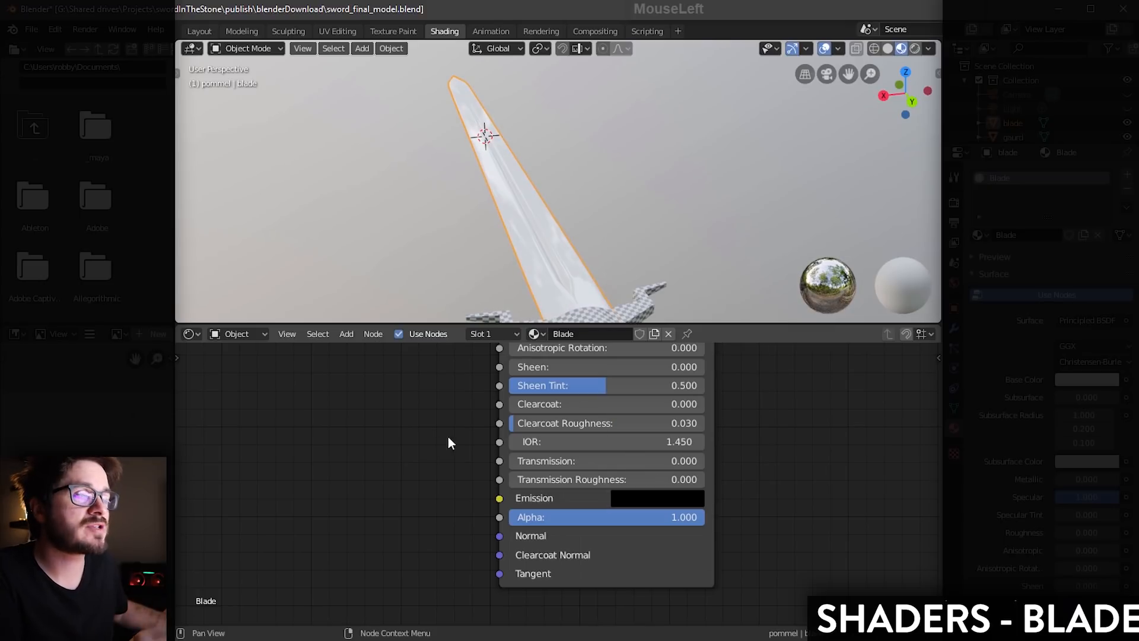
# Step: Set Metallic to 1 and Roughness to 0.095 on the Blade material's Principled BSDF
pyautogui.moveTo(404, 442); pyautogui.dragTo(501, 446, button='middle')
pyautogui.click(346, 334)
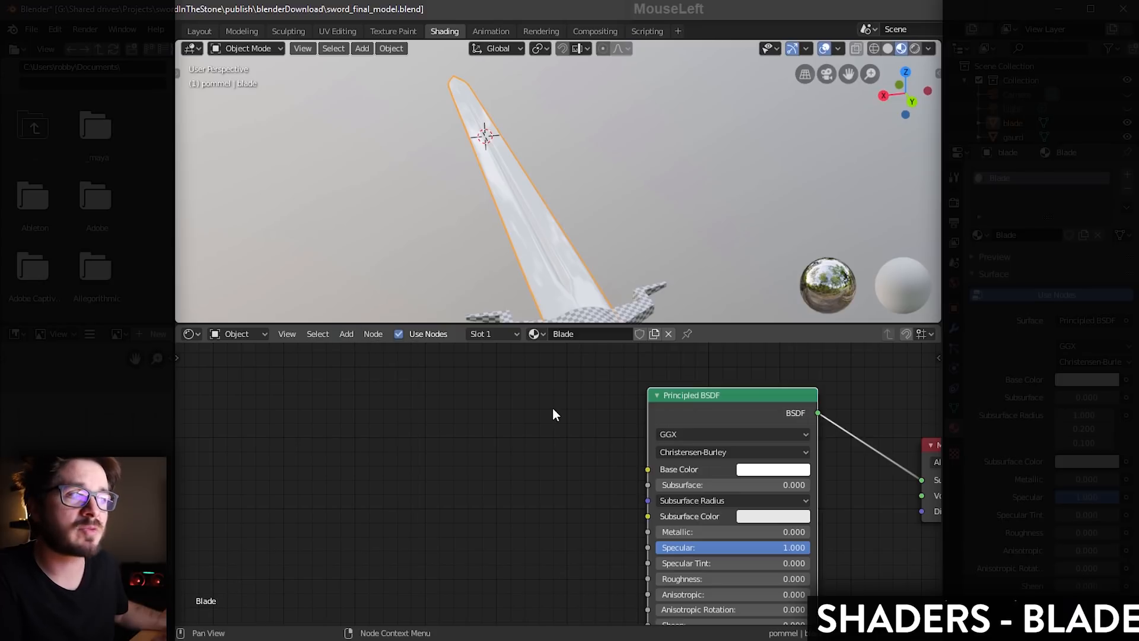
pyautogui.moveTo(659, 532); pyautogui.dragTo(810, 531)
pyautogui.moveTo(662, 579)
pyautogui.mouseDown()
pyautogui.moveTo(684, 579)
pyautogui.moveTo(668, 578)
pyautogui.mouseUp()
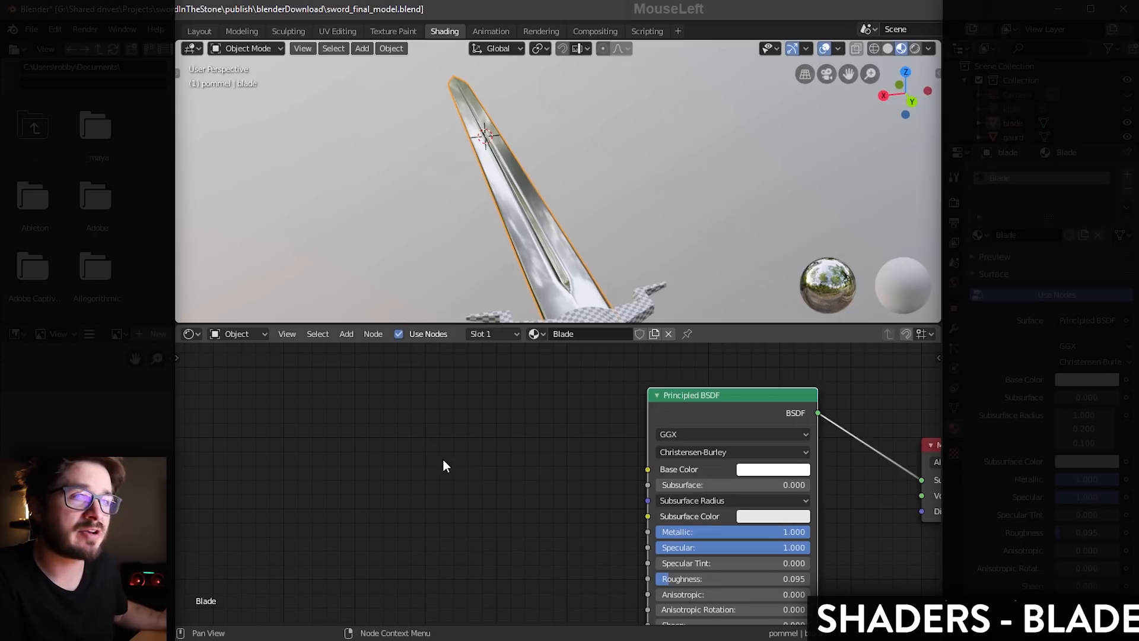
# Step: Add an Image Texture node to the Blade material, placed before the Principled BSDF node
pyautogui.moveTo(442, 466); pyautogui.dragTo(428, 425, button='middle')
pyautogui.click(373, 333)
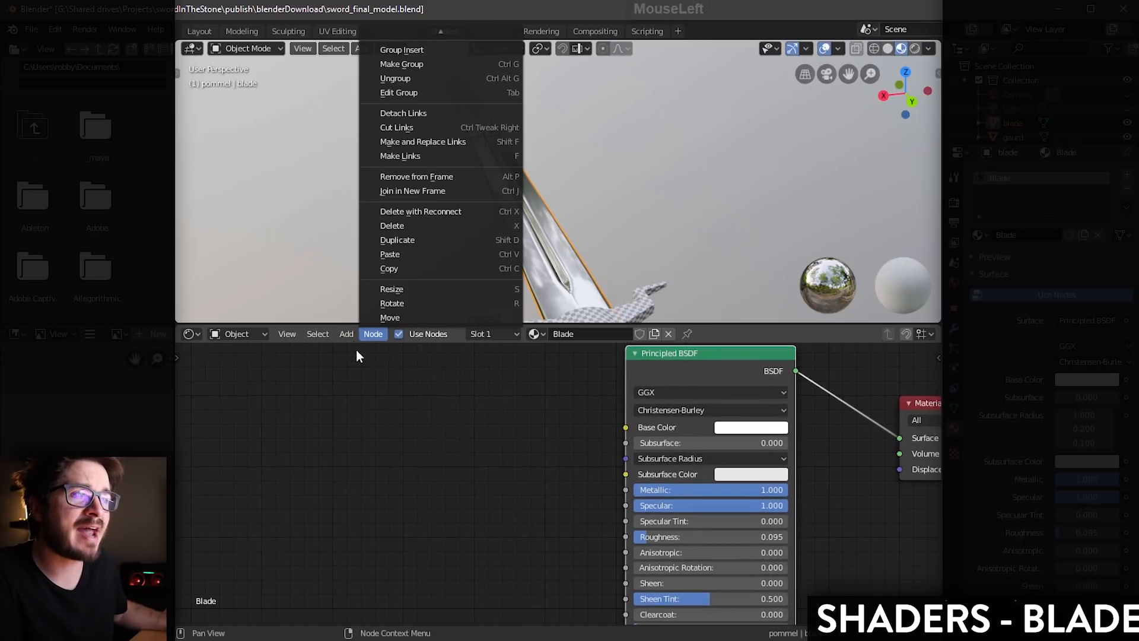
pyautogui.click(354, 353)
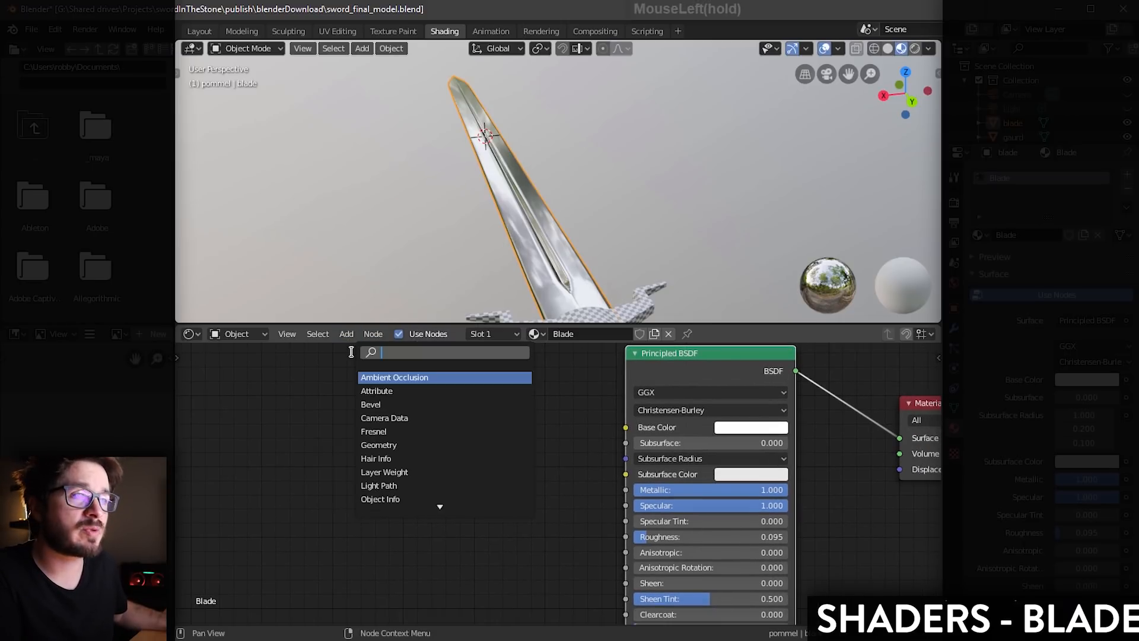
pyautogui.write('image')
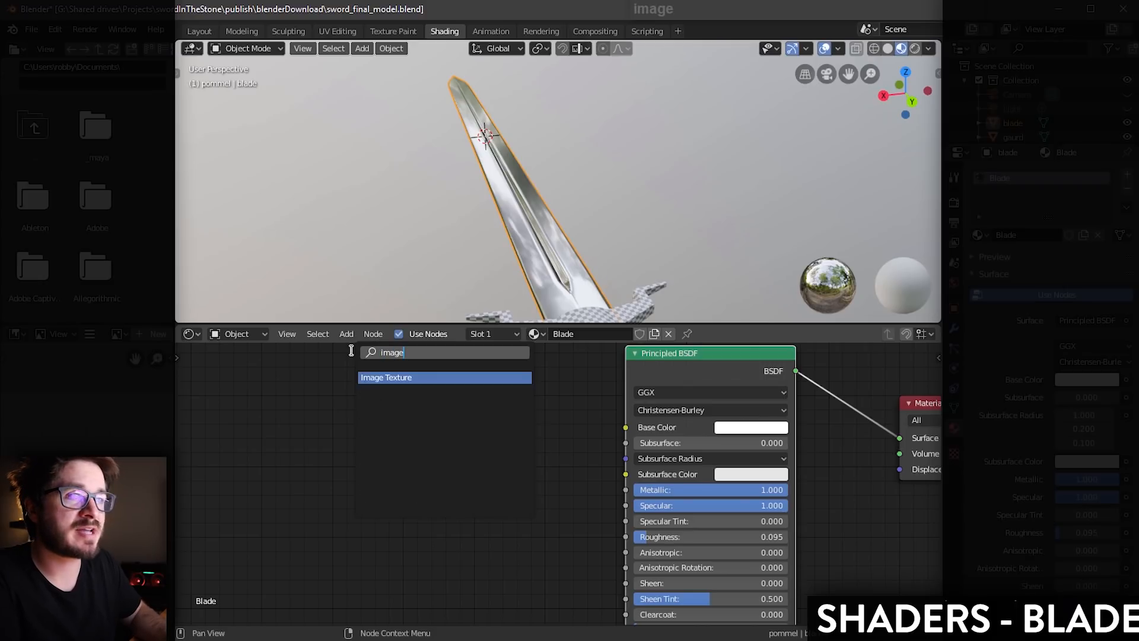
pyautogui.press('Return')
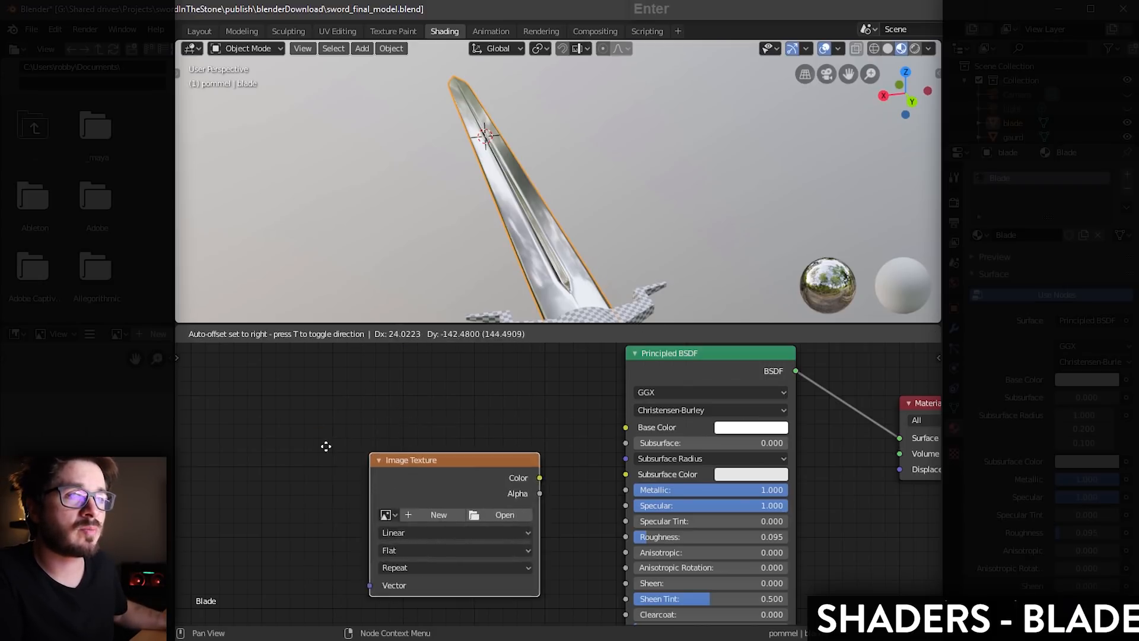
pyautogui.click(343, 406)
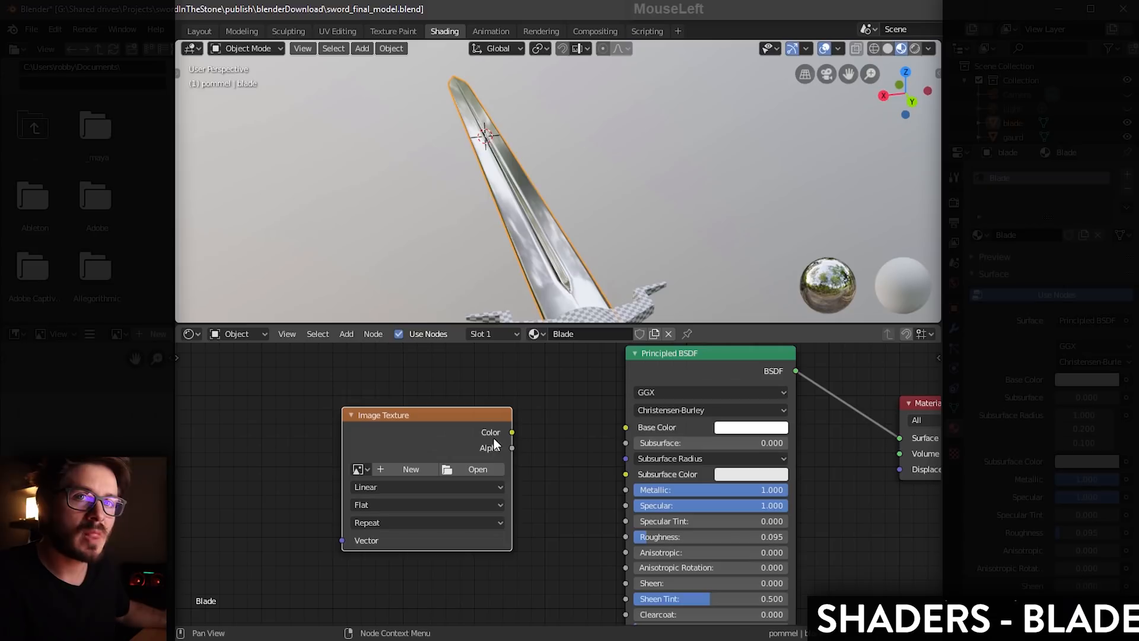
# Step: Browse to the Sword Textures folder for the Image Texture node and select scratches.jpg
pyautogui.click(460, 468)
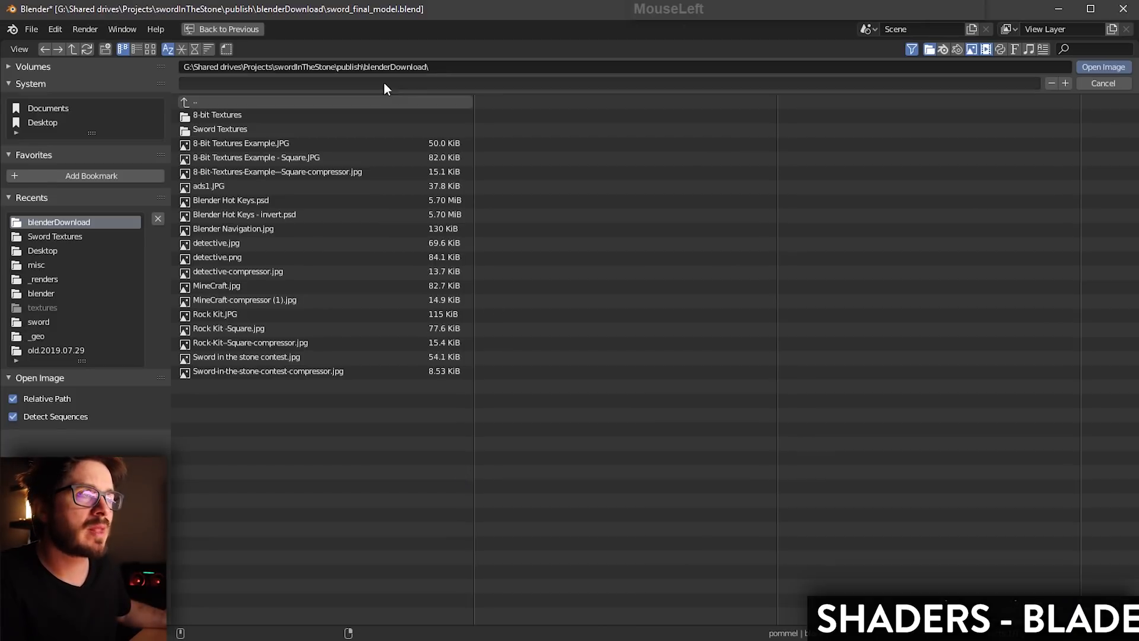
pyautogui.click(451, 65)
pyautogui.write('Sword Textures\\')
pyautogui.press('Return')
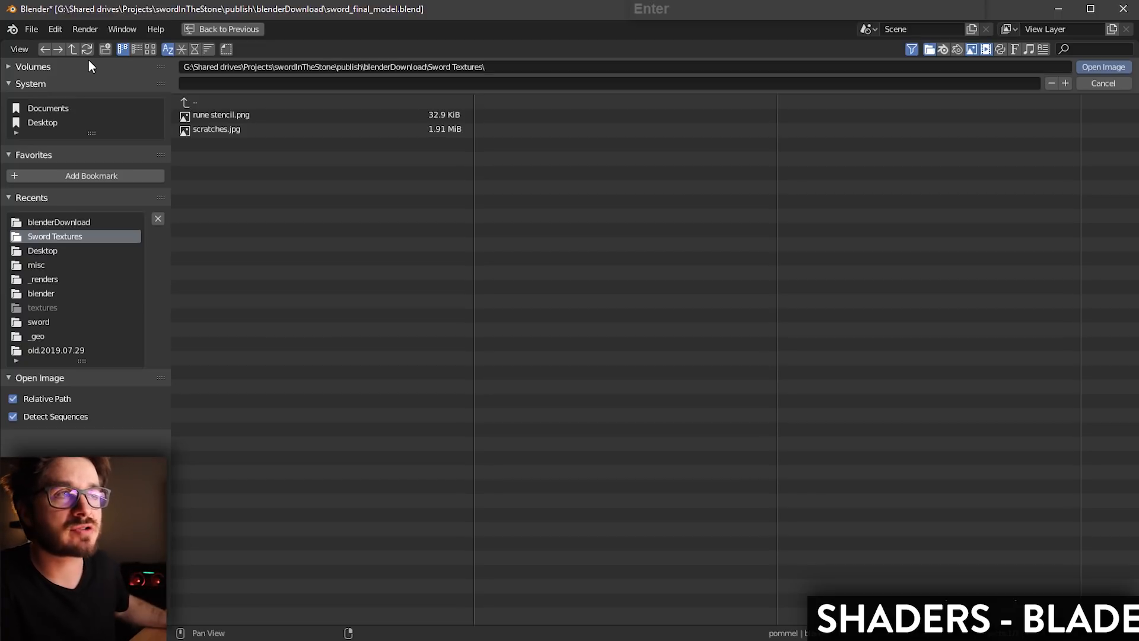
pyautogui.click(253, 129)
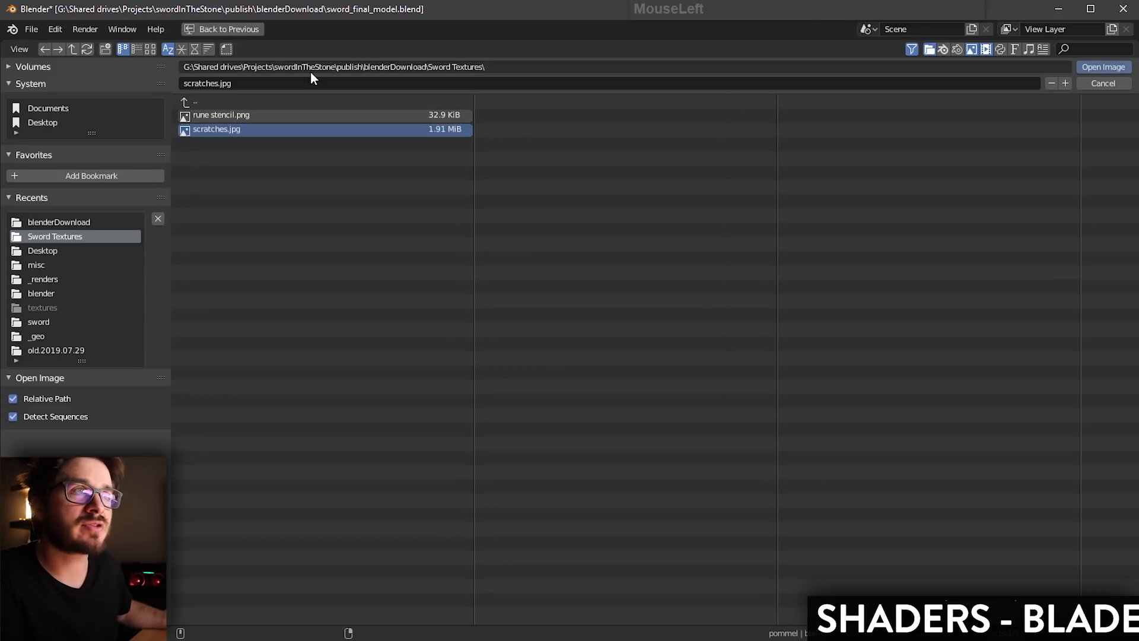
# Step: Copy the Sword Textures folder path and re-enter it as the file browser's location
pyautogui.click(328, 64)
pyautogui.click(85, 151)
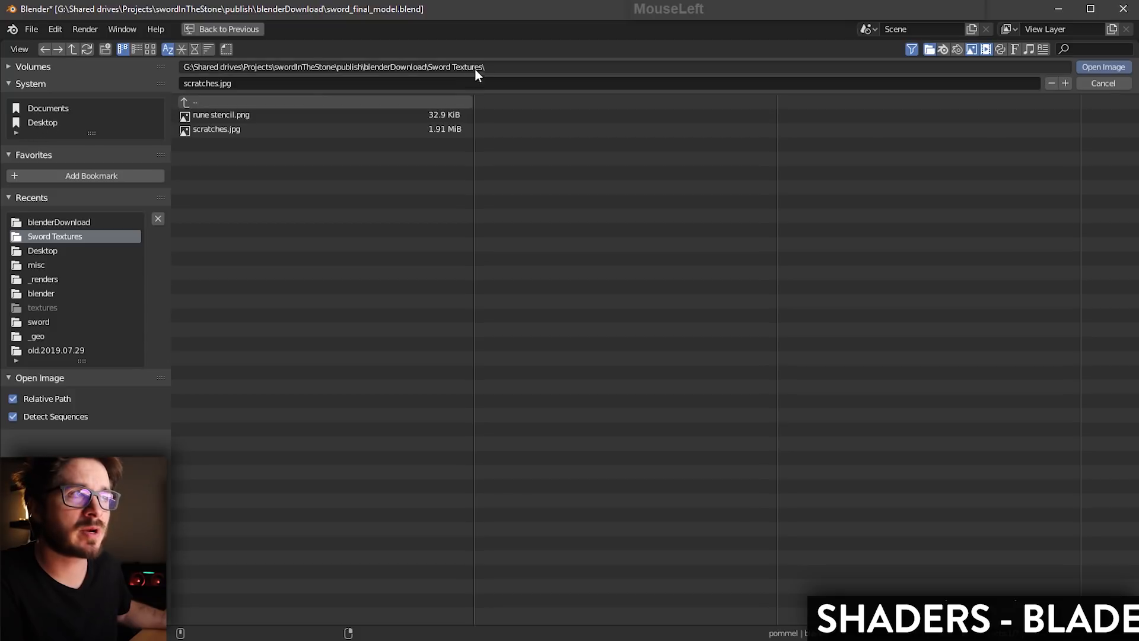
pyautogui.click(508, 66)
pyautogui.moveTo(508, 65); pyautogui.dragTo(32, 55)
pyautogui.hotkey('ctrl', 'c')
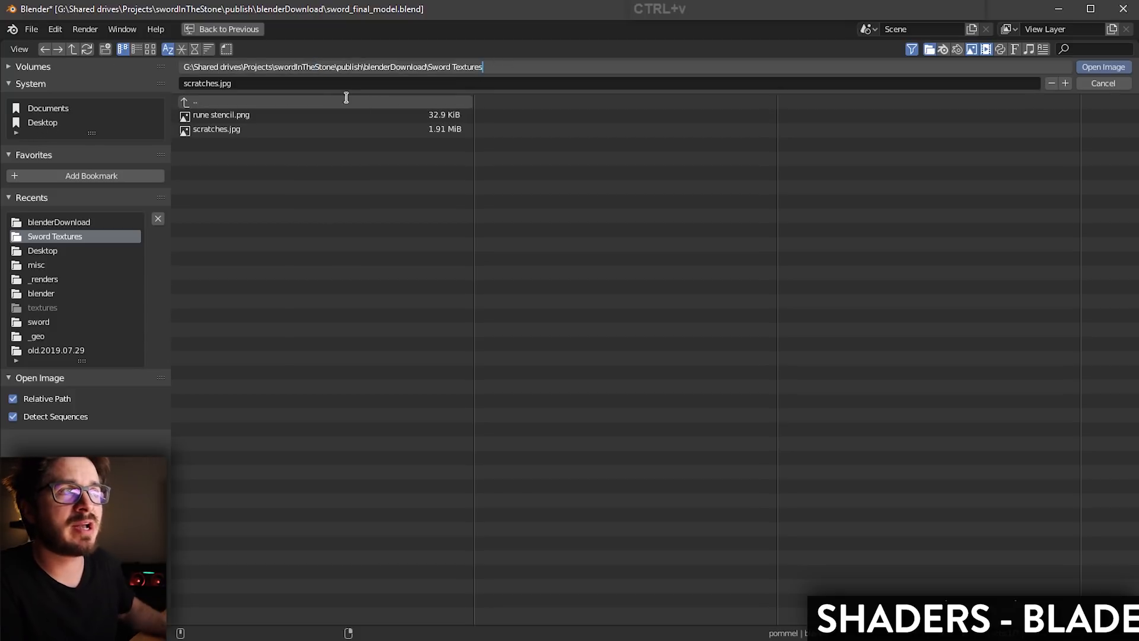
pyautogui.press('Return')
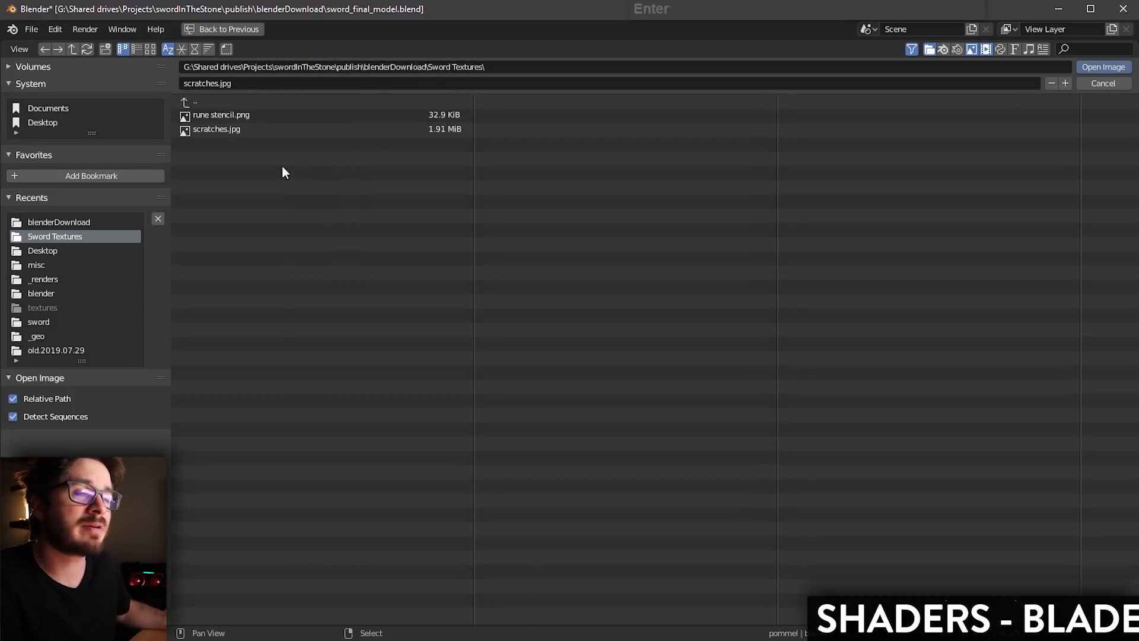
# Step: Load scratches.jpg into the Image Texture node and position the node well clear of the Principled BSDF
pyautogui.click(221, 131)
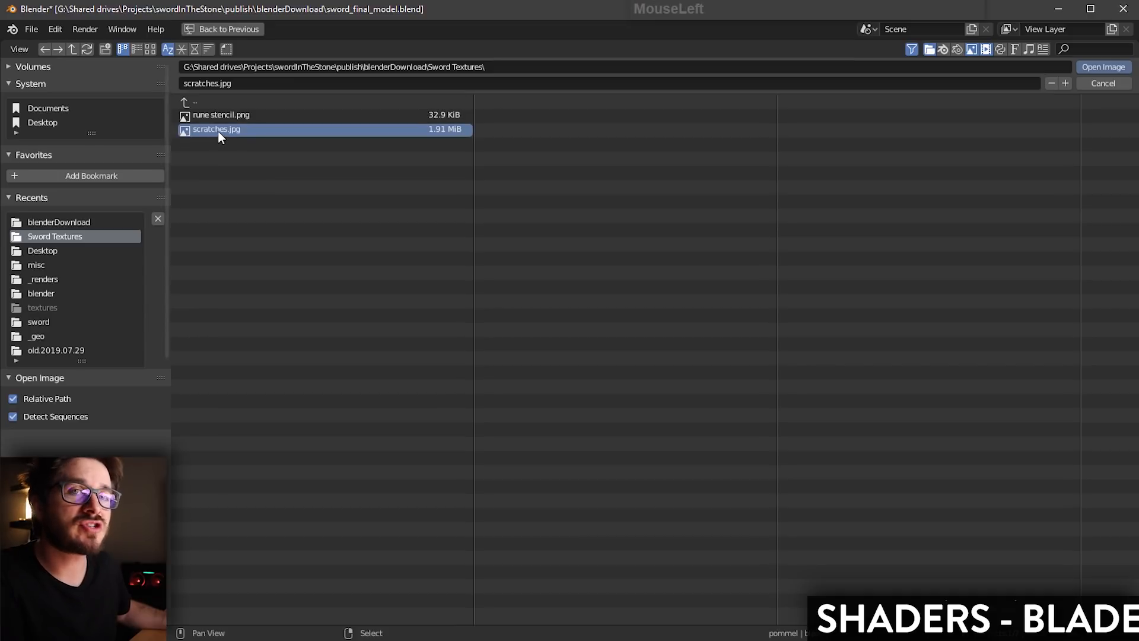
pyautogui.click(1104, 67)
pyautogui.moveTo(547, 405); pyautogui.dragTo(522, 406, button='middle')
pyautogui.scroll(-1, 522, 406)
pyautogui.moveTo(436, 409); pyautogui.dragTo(523, 411, button='middle')
pyautogui.moveTo(520, 410); pyautogui.dragTo(372, 410)
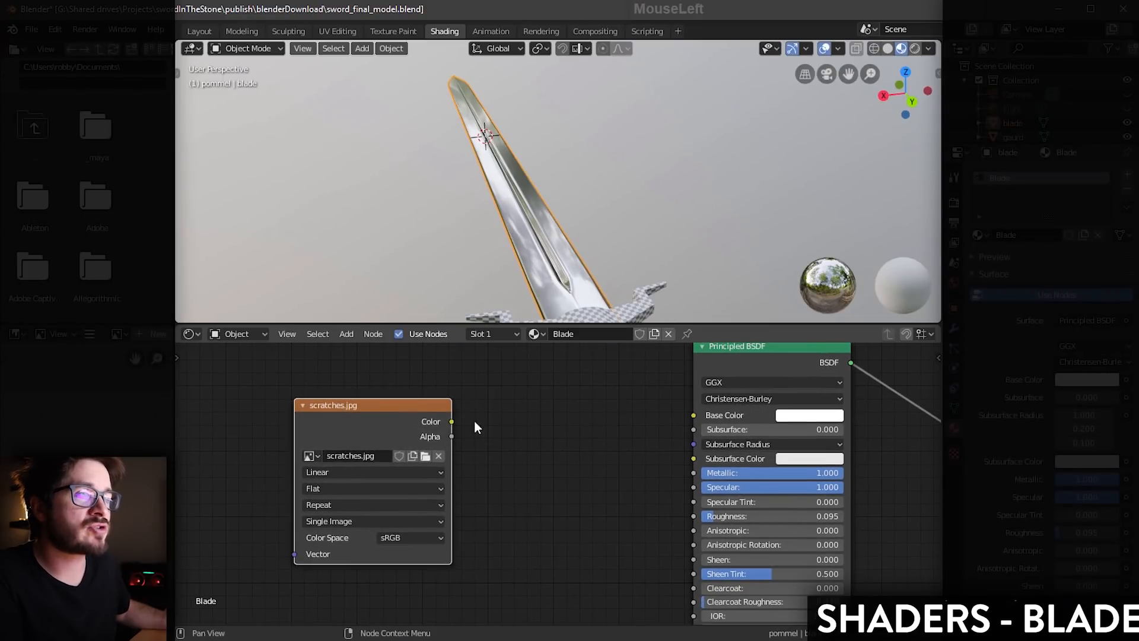
pyautogui.moveTo(509, 417); pyautogui.dragTo(478, 436, button='middle')
pyautogui.scroll(1, 466, 417)
pyautogui.scroll(1, 582, 253)
pyautogui.moveTo(583, 254)
pyautogui.mouseDown(button='middle')
pyautogui.moveTo(582, 242)
pyautogui.moveTo(576, 254)
pyautogui.mouseUp(button='middle')
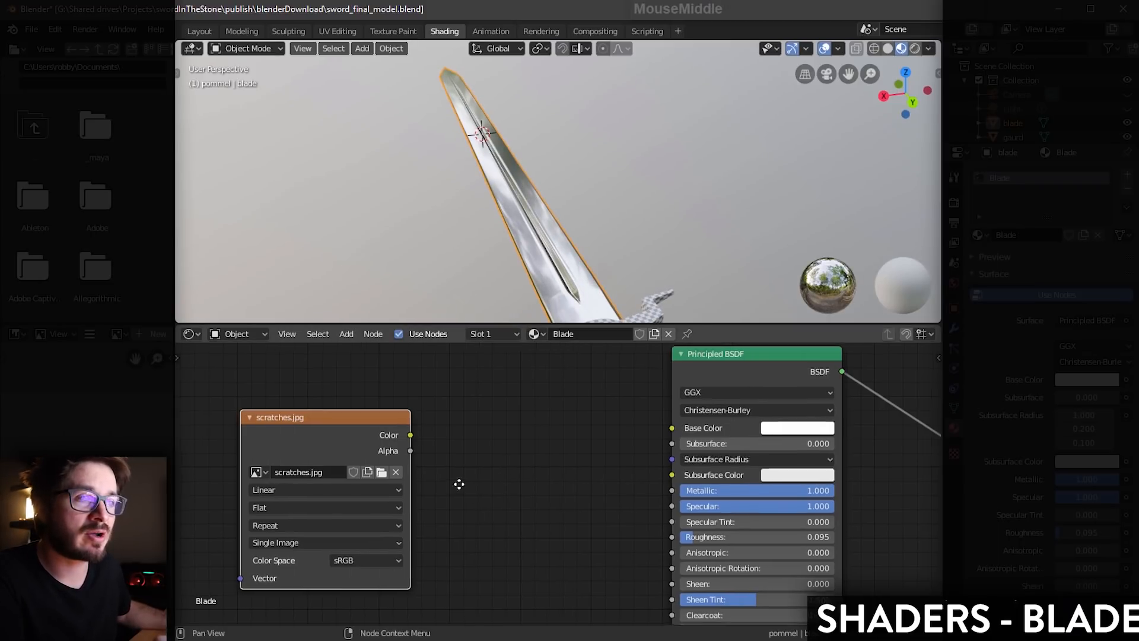
pyautogui.moveTo(458, 483); pyautogui.dragTo(447, 488, button='middle')
pyautogui.moveTo(325, 439); pyautogui.dragTo(365, 445)
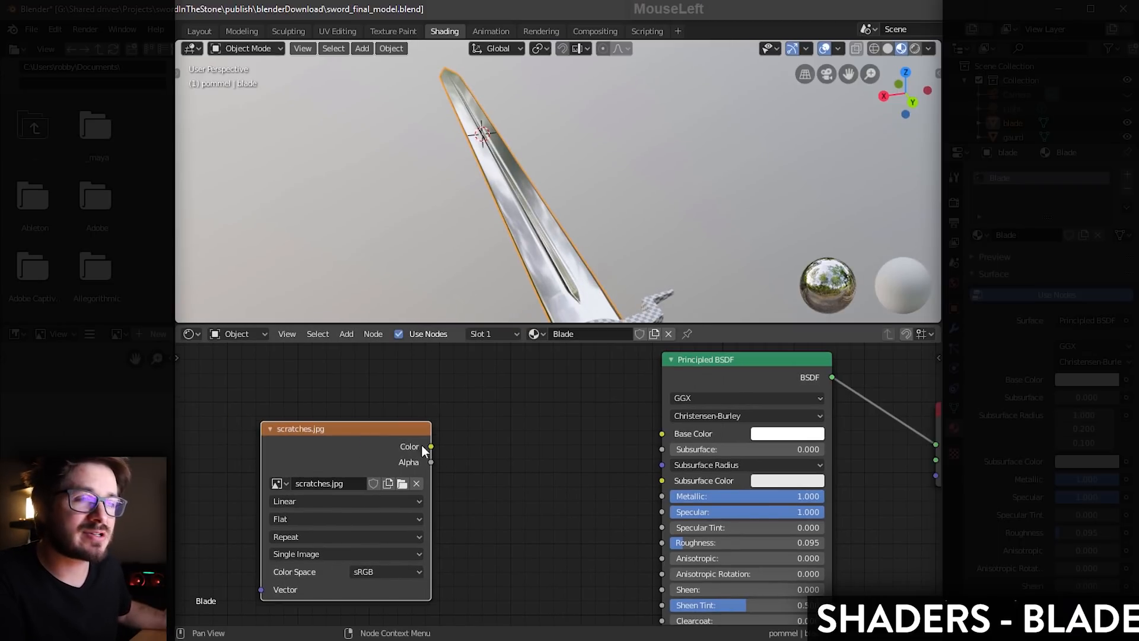
# Step: Try the scratches.jpg Color output as the Principled BSDF's Base Color, inspect the blade, and disconnect it again
pyautogui.moveTo(434, 450); pyautogui.dragTo(490, 409)
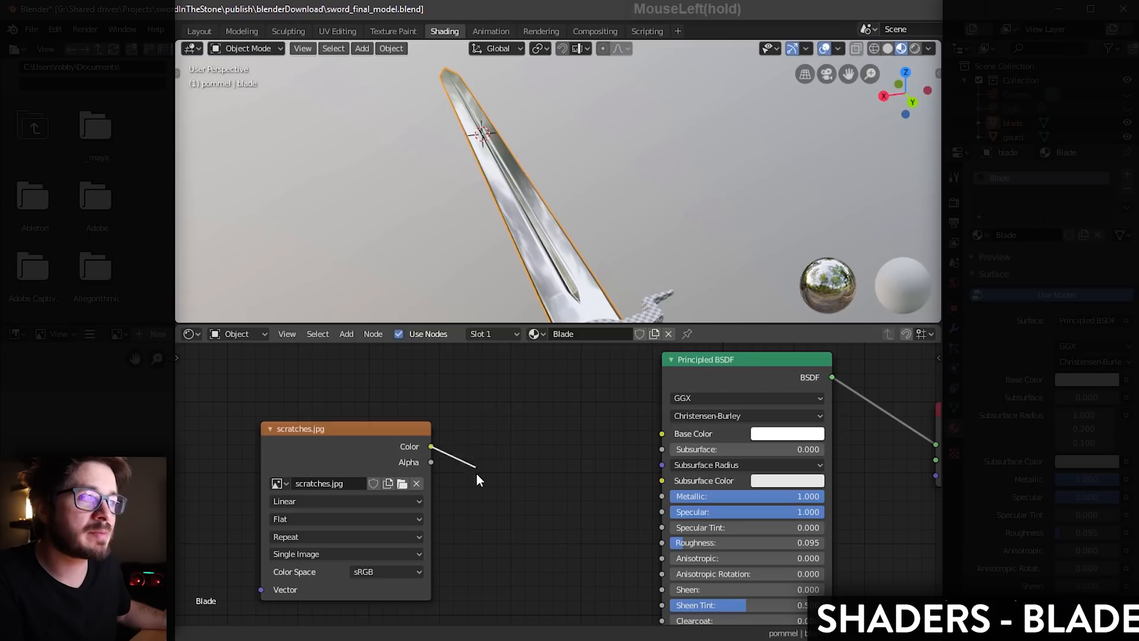
pyautogui.moveTo(478, 478); pyautogui.dragTo(659, 435)
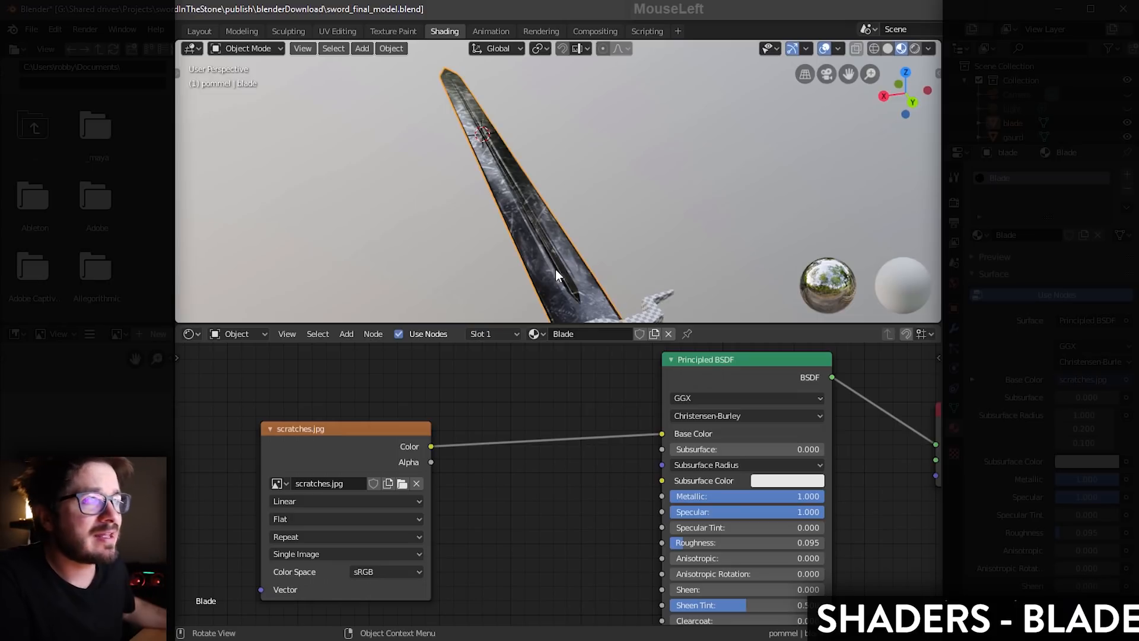
pyautogui.moveTo(583, 212); pyautogui.dragTo(555, 209, button='middle')
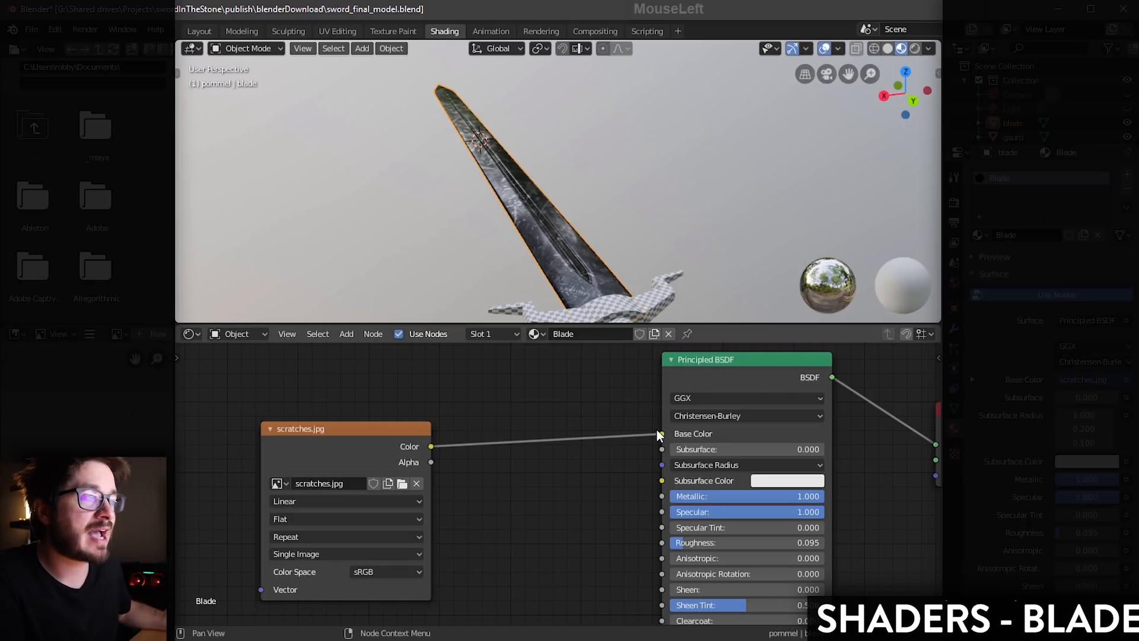
pyautogui.moveTo(662, 434); pyautogui.dragTo(548, 408)
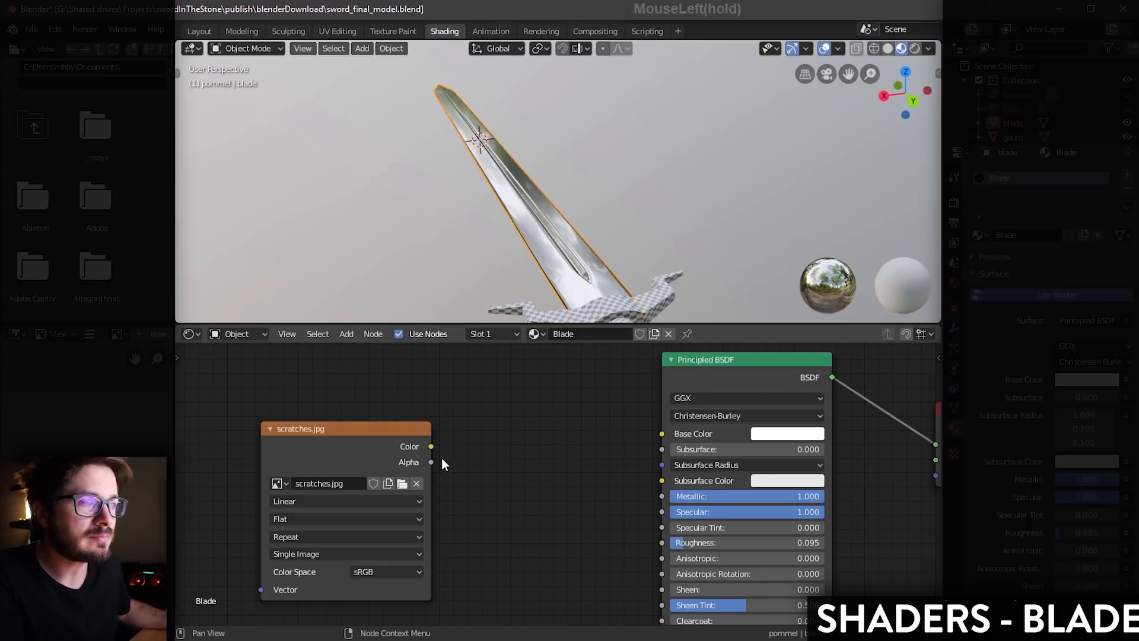
# Step: Connect the scratches.jpg Color output to the Principled BSDF's Roughness input and inspect the blade's reflections up close
pyautogui.moveTo(433, 445); pyautogui.dragTo(660, 546)
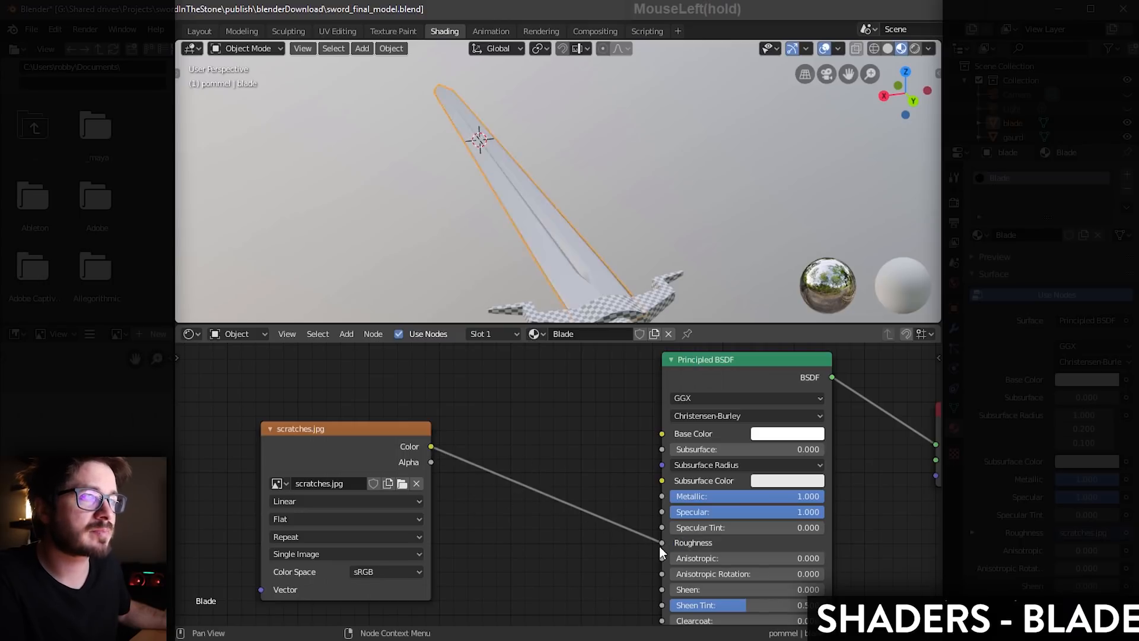
pyautogui.scroll(3, 558, 219)
pyautogui.moveTo(558, 220); pyautogui.dragTo(558, 297, button='middle')
pyautogui.scroll(2, 539, 252)
pyautogui.scroll(-3, 510, 417)
pyautogui.moveTo(510, 415); pyautogui.dragTo(603, 399, button='middle')
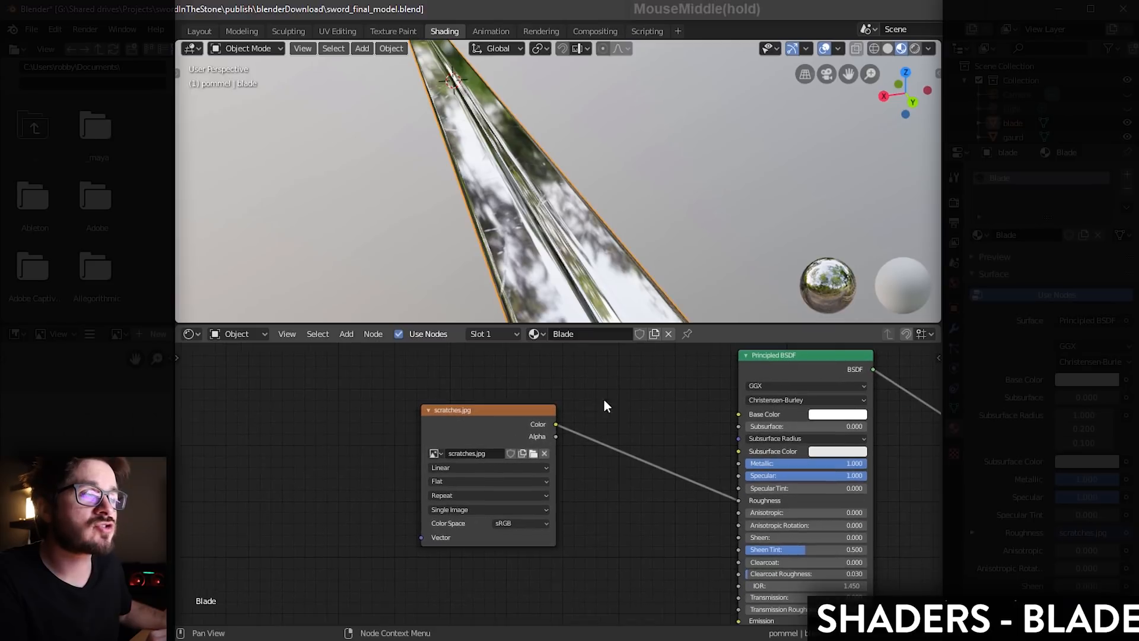
# Step: Move the scratches.jpg node farther from the Principled BSDF and insert a ColorRamp node into the link feeding Roughness
pyautogui.moveTo(493, 410); pyautogui.dragTo(318, 397)
pyautogui.moveTo(509, 402); pyautogui.dragTo(553, 451, button='middle')
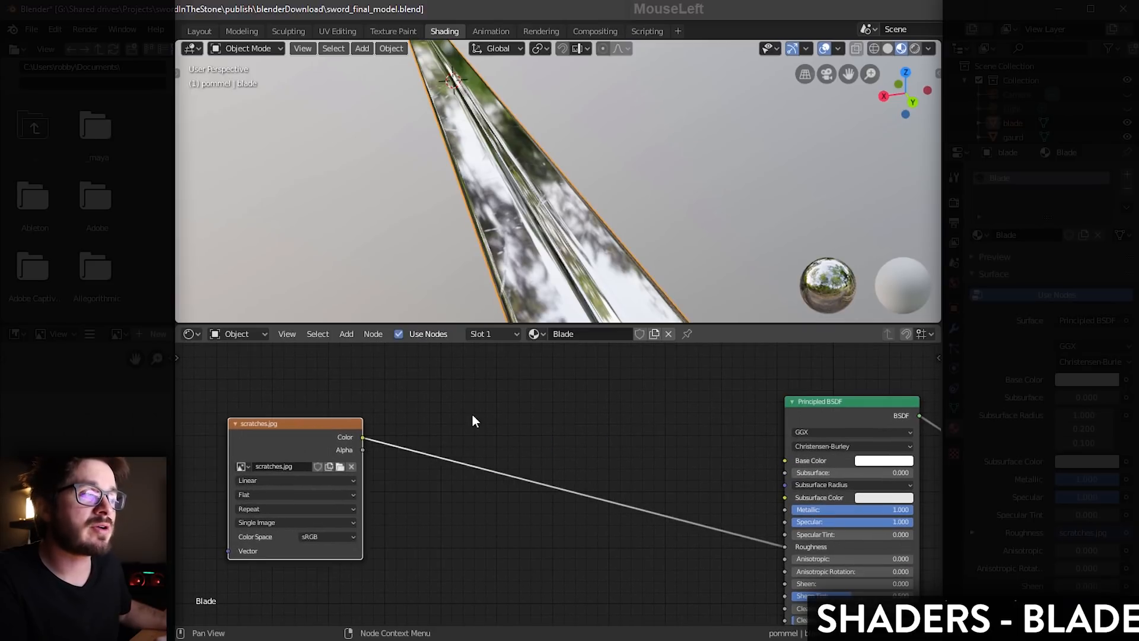
pyautogui.scroll(-2, 383, 579)
pyautogui.moveTo(473, 448); pyautogui.dragTo(466, 444, button='middle')
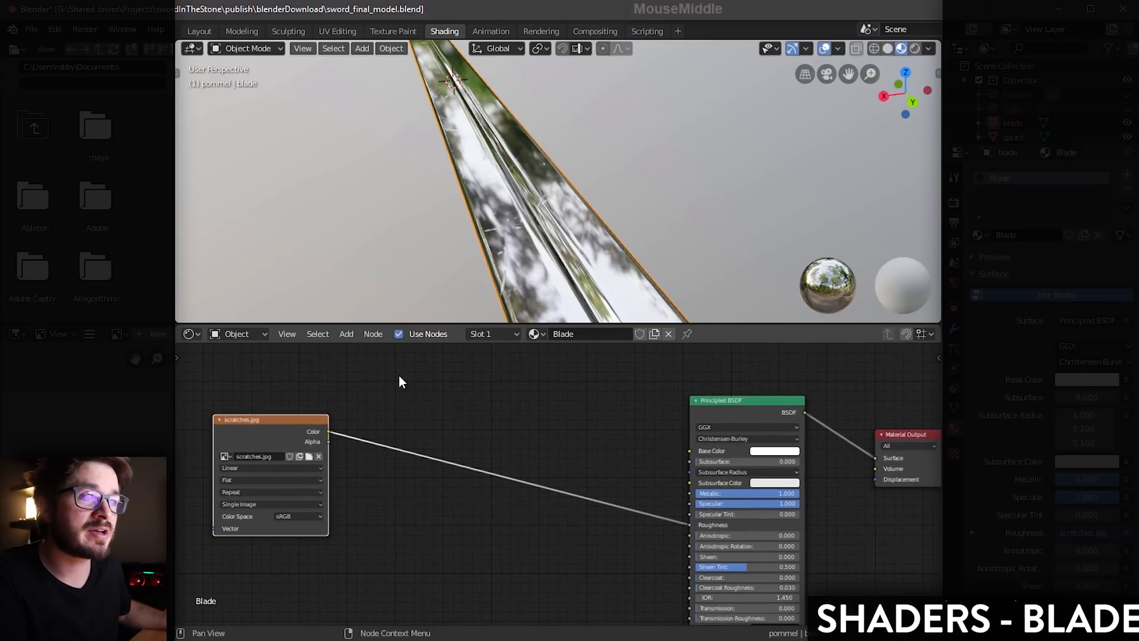
pyautogui.click(346, 334)
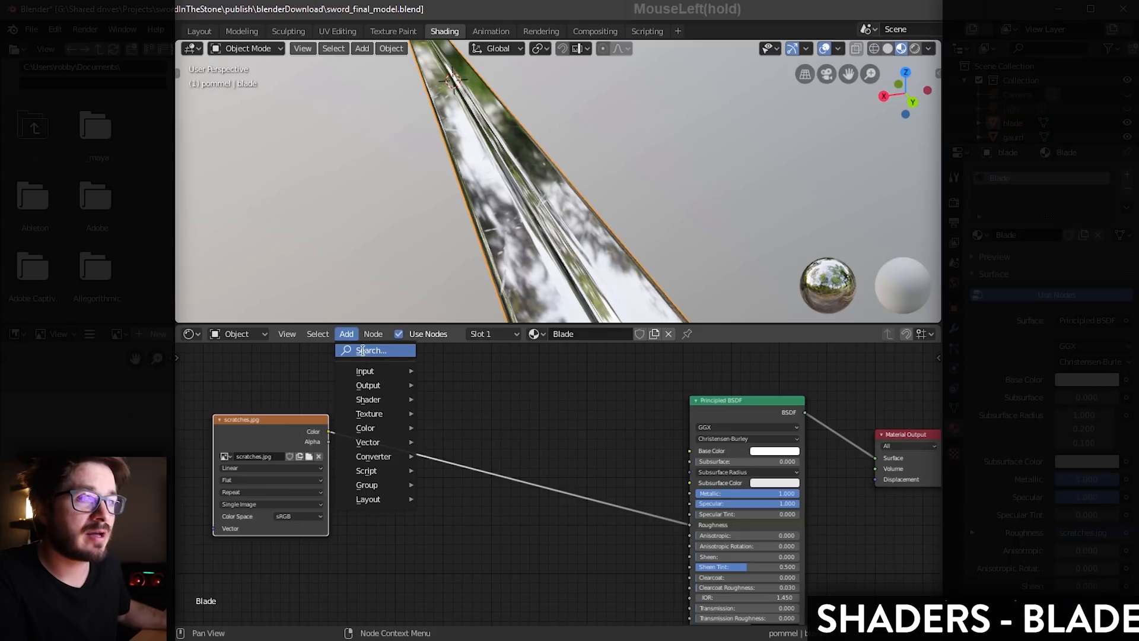
pyautogui.click(354, 347)
pyautogui.write('ramp')
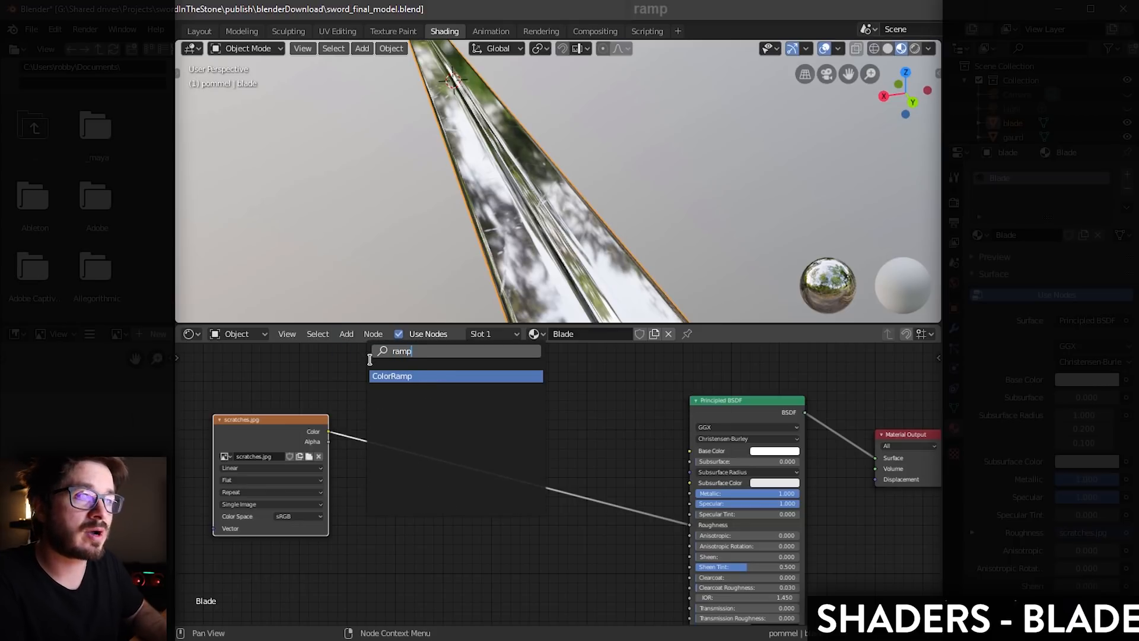
pyautogui.press('Return')
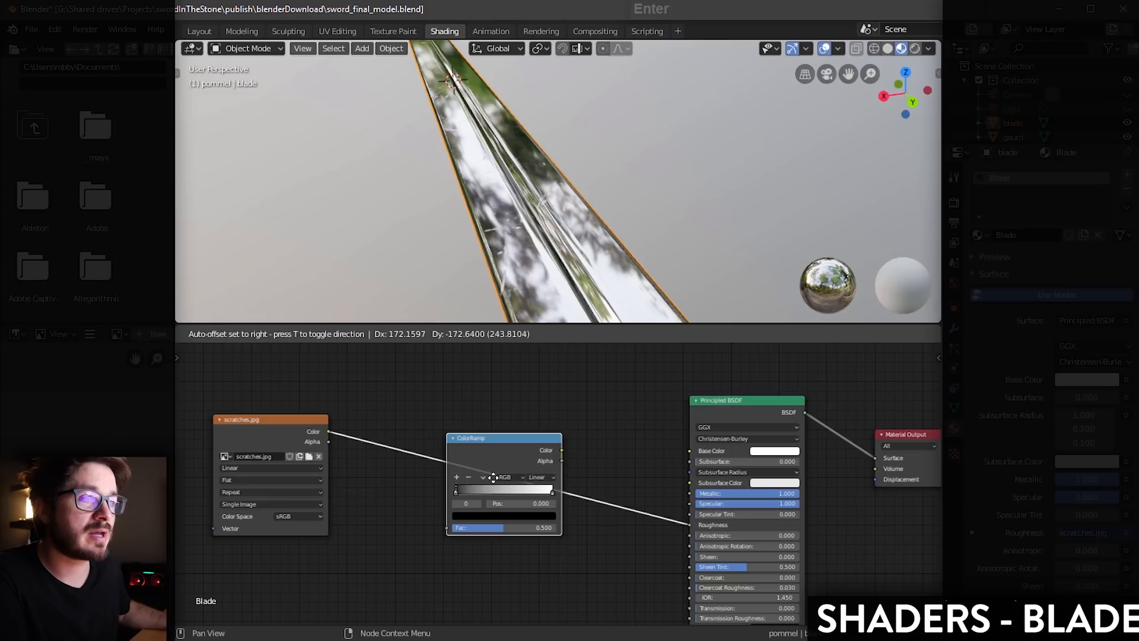
pyautogui.click(494, 477)
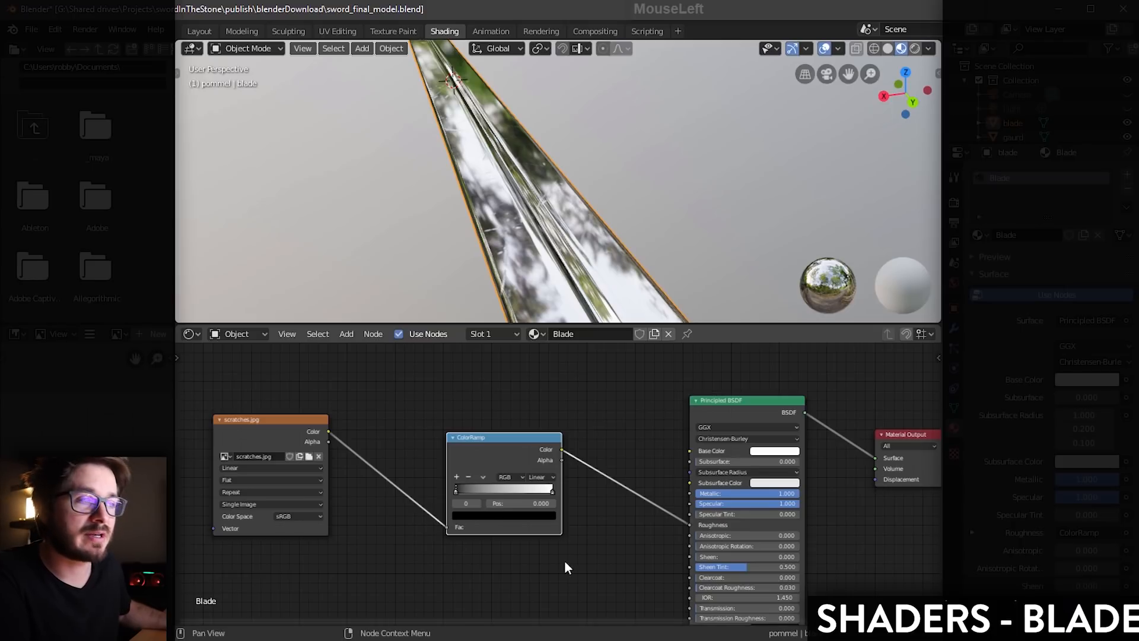
# Step: Set the scratches.jpg texture's color space to Linear
pyautogui.scroll(2, 549, 563)
pyautogui.moveTo(528, 578); pyautogui.dragTo(546, 585, button='middle')
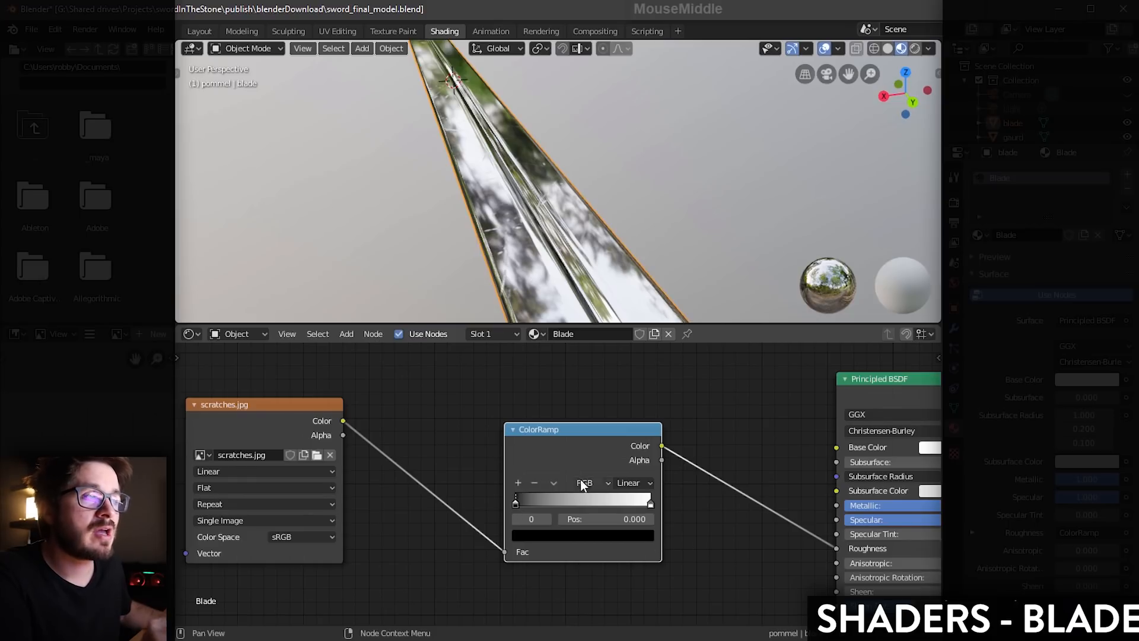
pyautogui.moveTo(398, 462); pyautogui.dragTo(392, 497, button='middle')
pyautogui.click(265, 420)
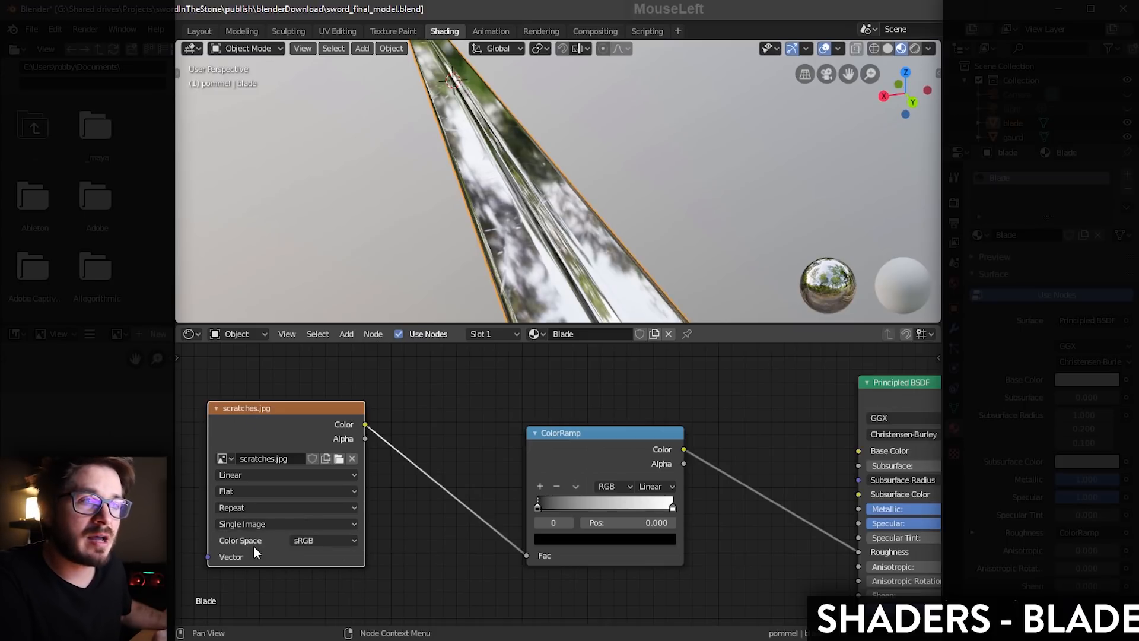
pyautogui.click(315, 544)
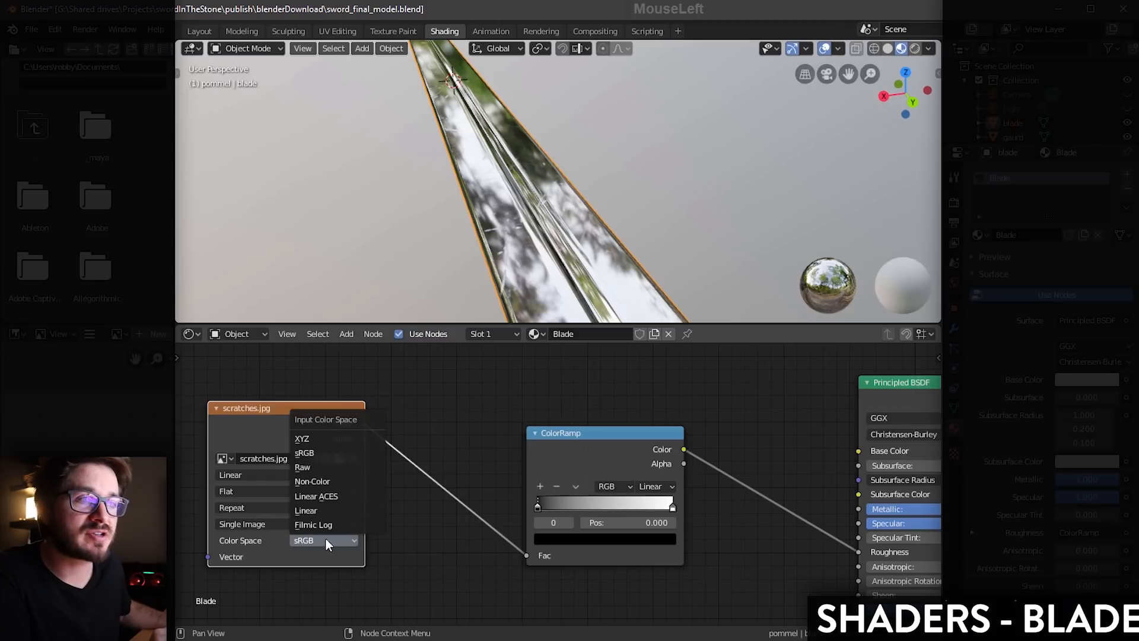
pyautogui.click(325, 537)
pyautogui.click(327, 540)
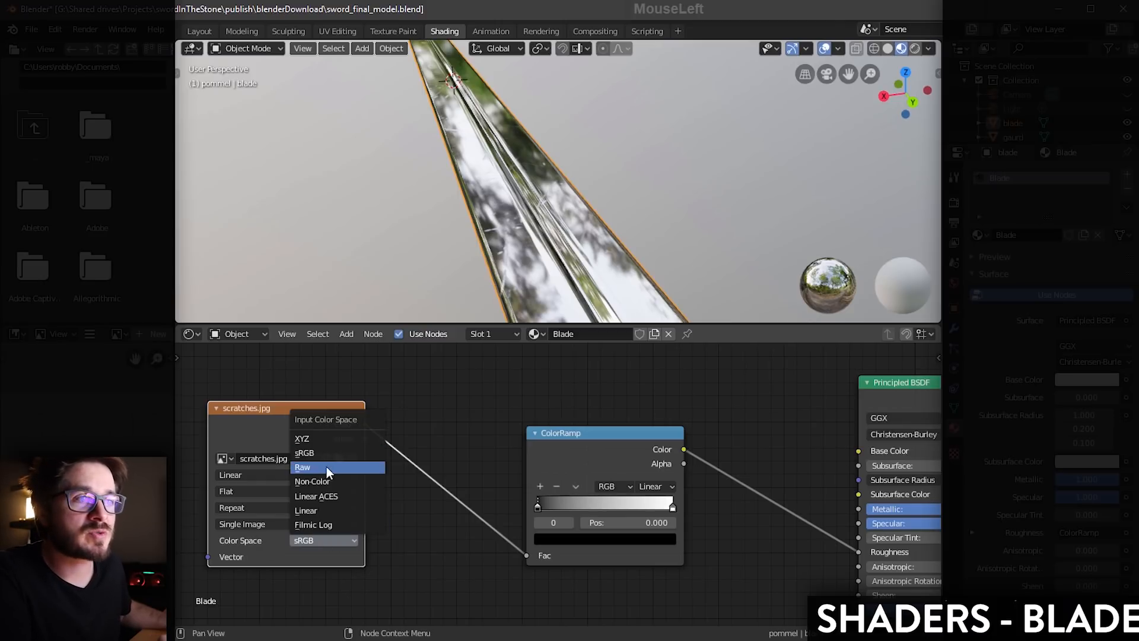
pyautogui.click(322, 509)
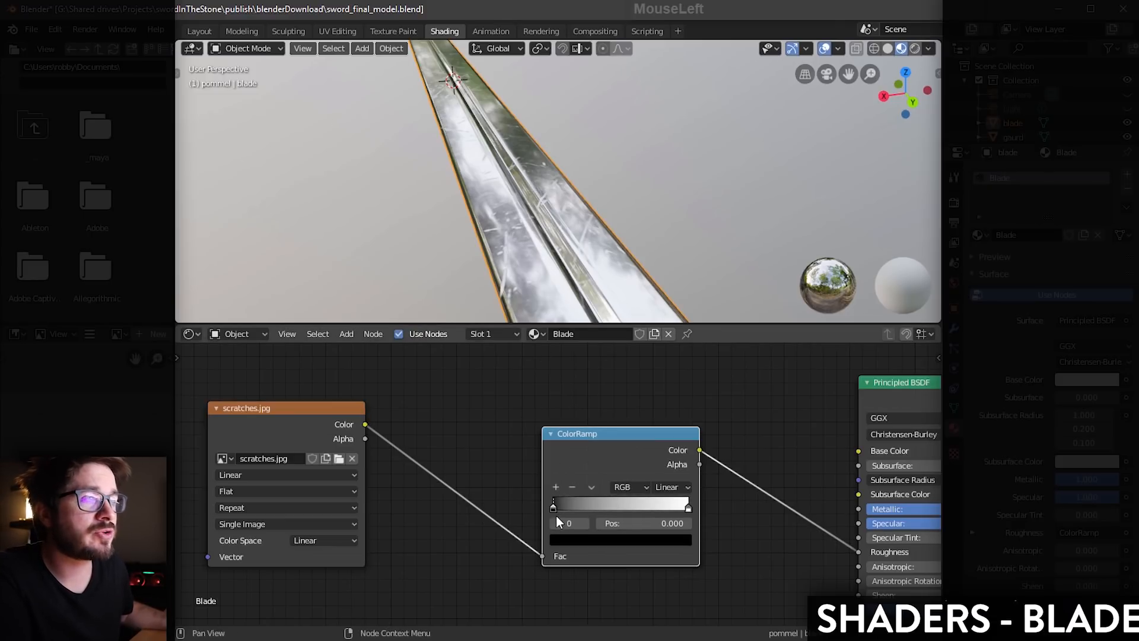
# Step: Move the ColorRamp's white stop to about 0.659 and its black stop to about 0.045, and inspect the blade's scratches
pyautogui.moveTo(552, 510)
pyautogui.mouseDown()
pyautogui.moveTo(617, 515)
pyautogui.moveTo(528, 515)
pyautogui.mouseUp()
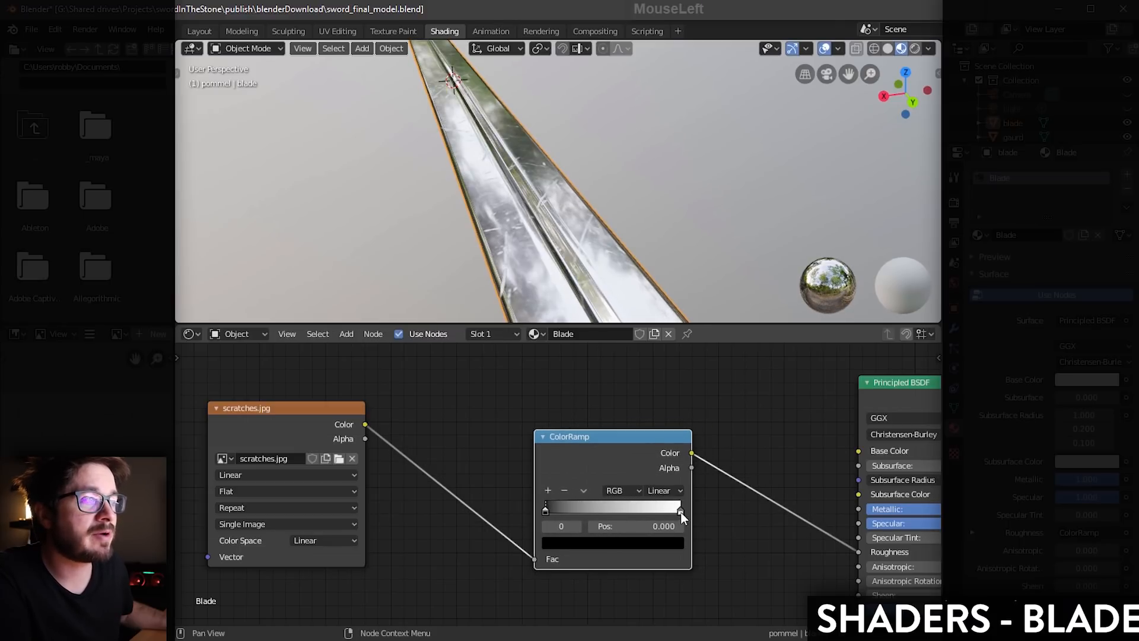
pyautogui.moveTo(680, 510); pyautogui.dragTo(634, 511)
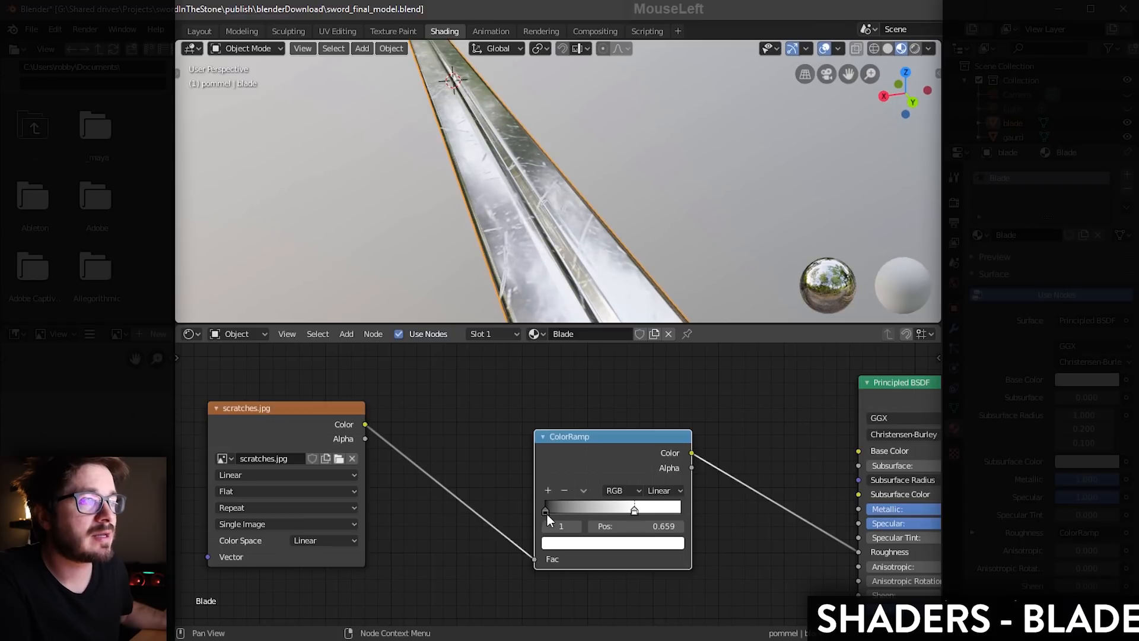
pyautogui.moveTo(546, 515); pyautogui.dragTo(564, 505)
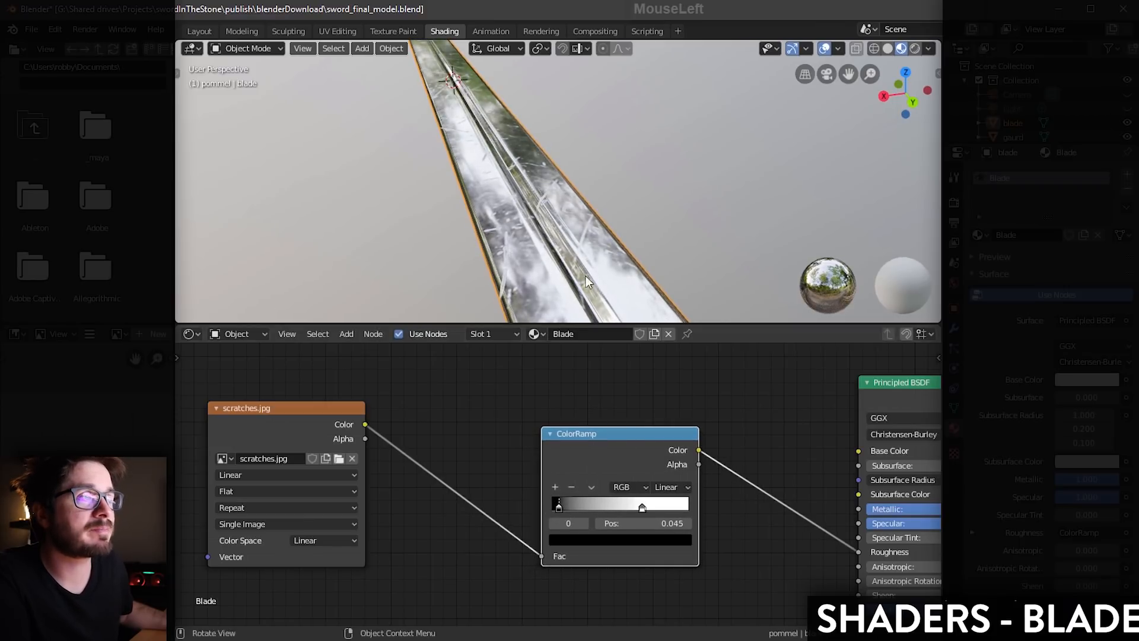
pyautogui.moveTo(585, 276)
pyautogui.mouseDown(button='middle')
pyautogui.moveTo(521, 278)
pyautogui.moveTo(587, 279)
pyautogui.moveTo(569, 269)
pyautogui.moveTo(592, 281)
pyautogui.mouseUp(button='middle')
pyautogui.scroll(-4, 796, 431)
pyautogui.moveTo(796, 431); pyautogui.dragTo(645, 427, button='middle')
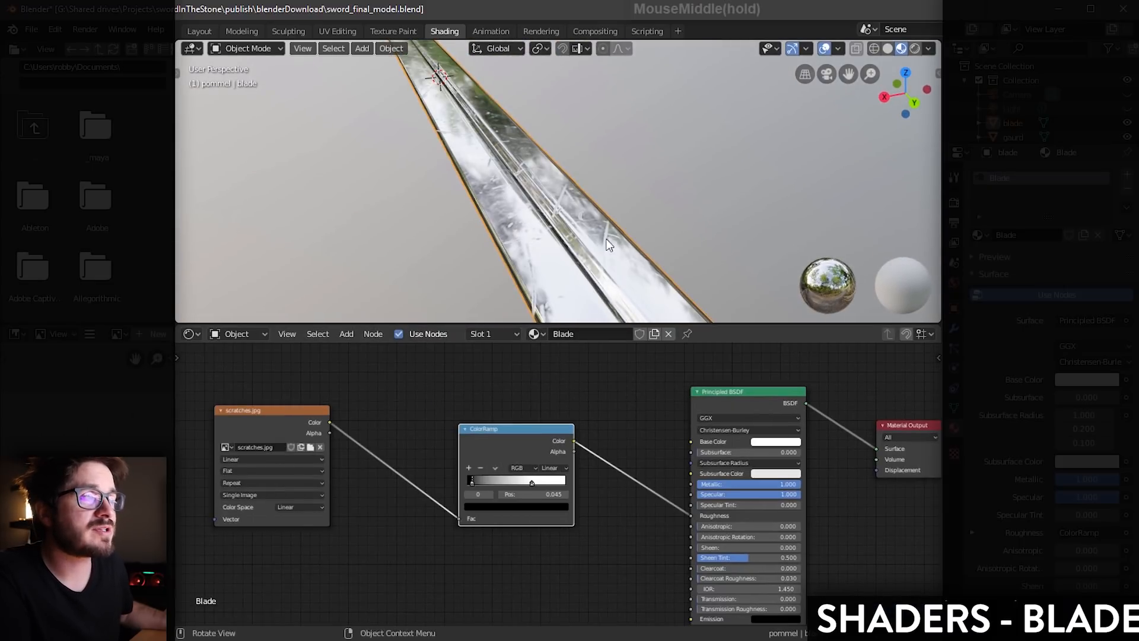
pyautogui.moveTo(552, 226); pyautogui.dragTo(568, 306, button='middle')
pyautogui.moveTo(588, 390); pyautogui.dragTo(489, 466)
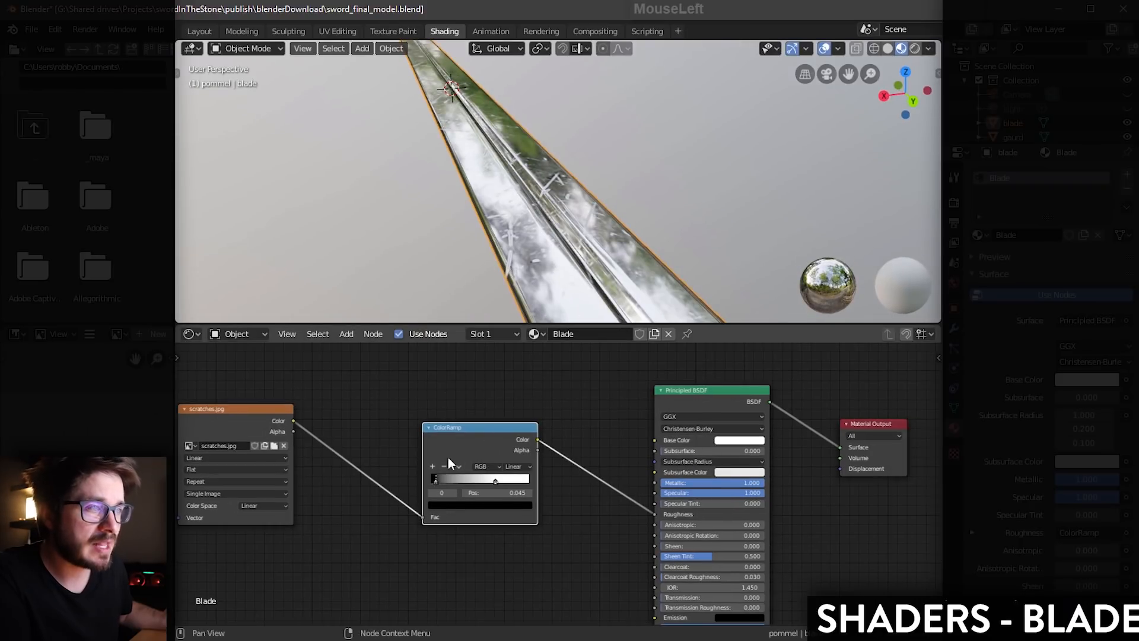
# Step: Add a second ColorRamp node below the existing ColorRamp in the Blade material
pyautogui.moveTo(538, 394); pyautogui.dragTo(558, 381, button='middle')
pyautogui.click(344, 337)
pyautogui.click(351, 350)
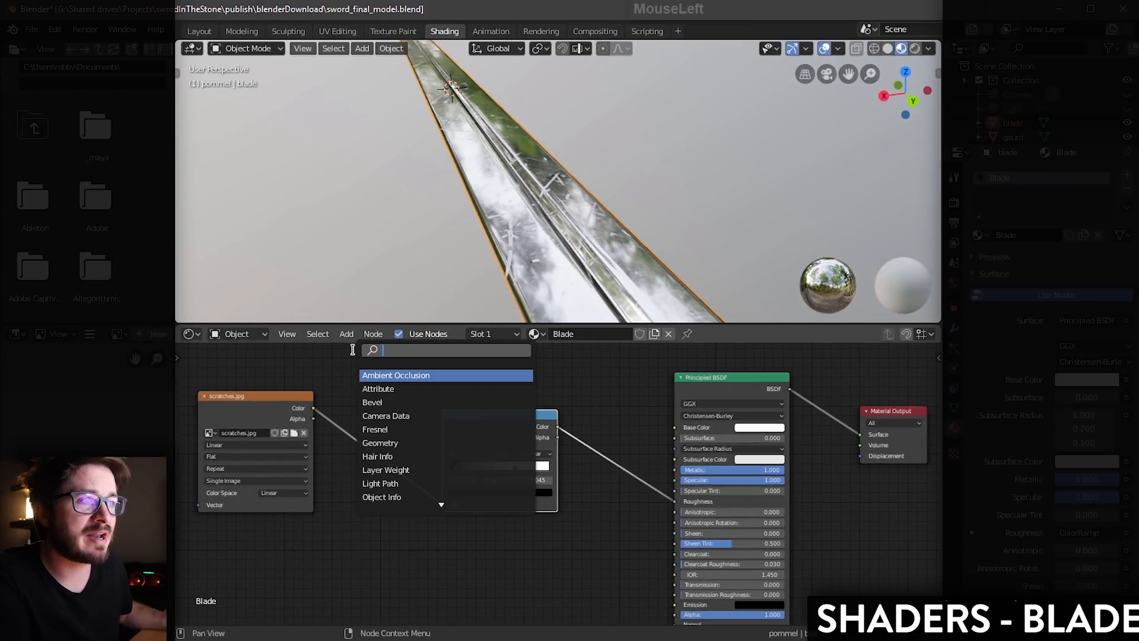
pyautogui.write('color')
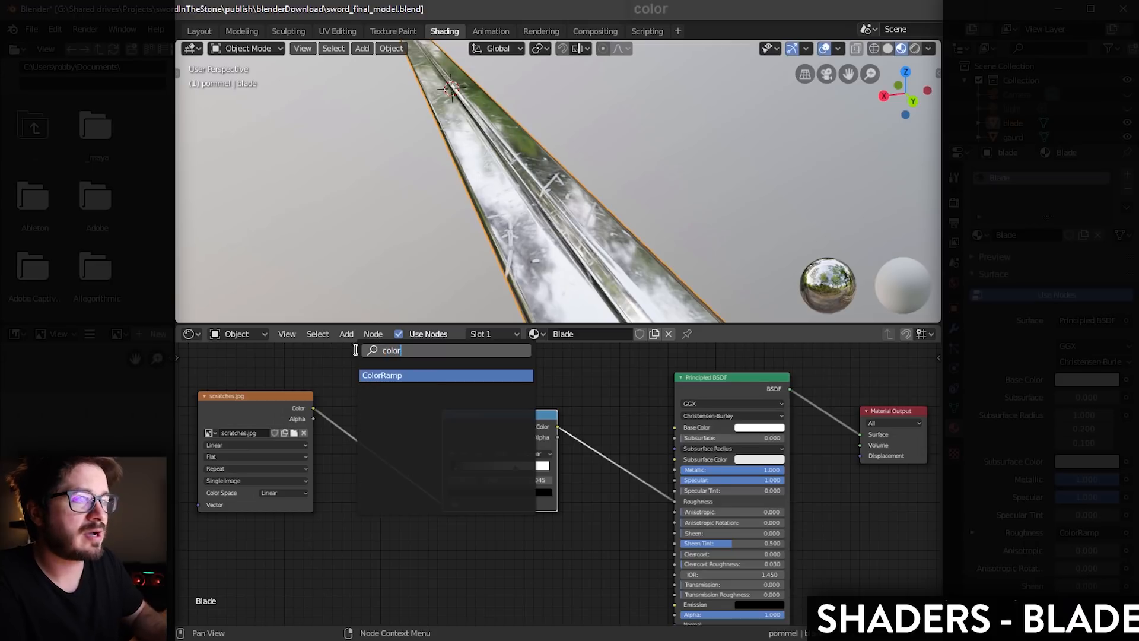
pyautogui.press('Return')
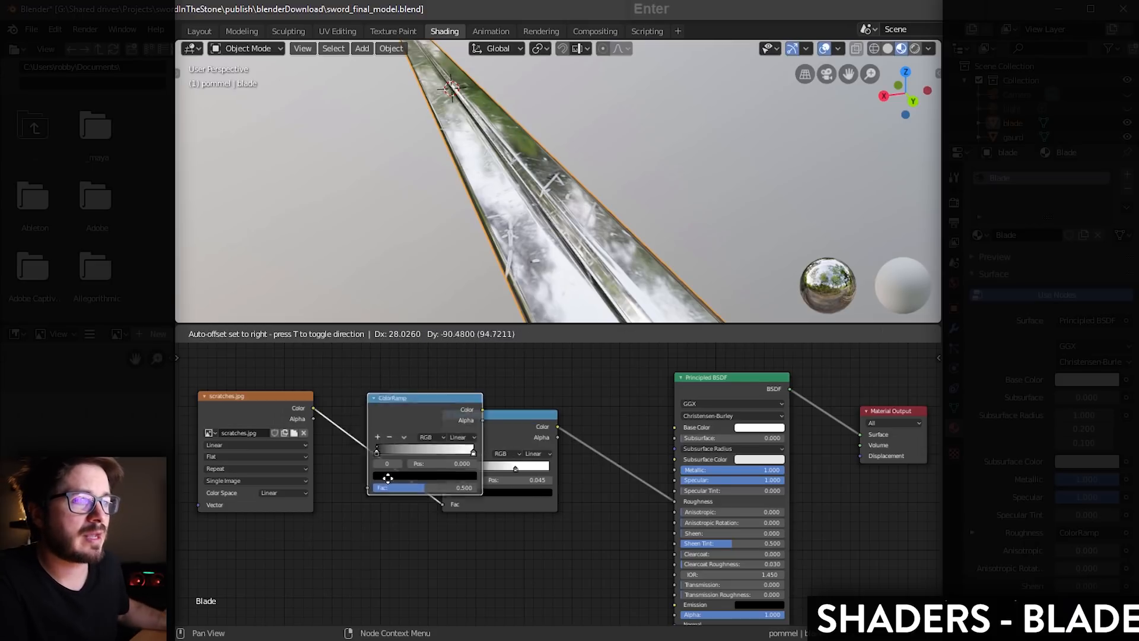
pyautogui.click(487, 606)
# Step: Connect the Color output of the scratches.jpg texture to the Fac input of the lower ColorRamp
pyautogui.moveTo(286, 452); pyautogui.dragTo(322, 408, button='middle')
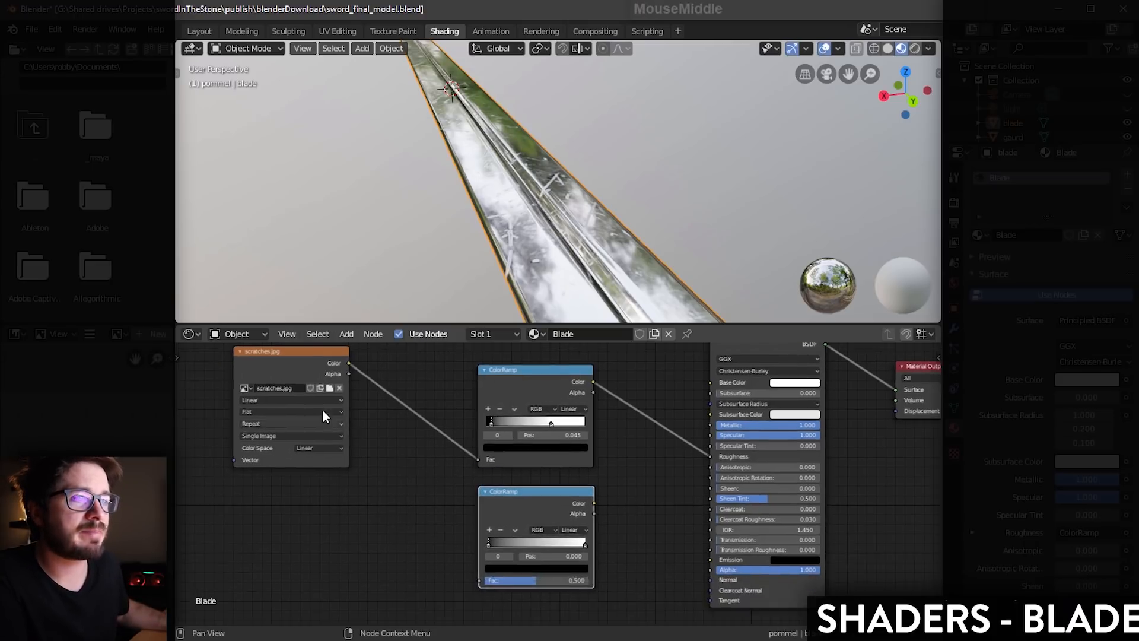
pyautogui.moveTo(322, 408); pyautogui.dragTo(474, 581)
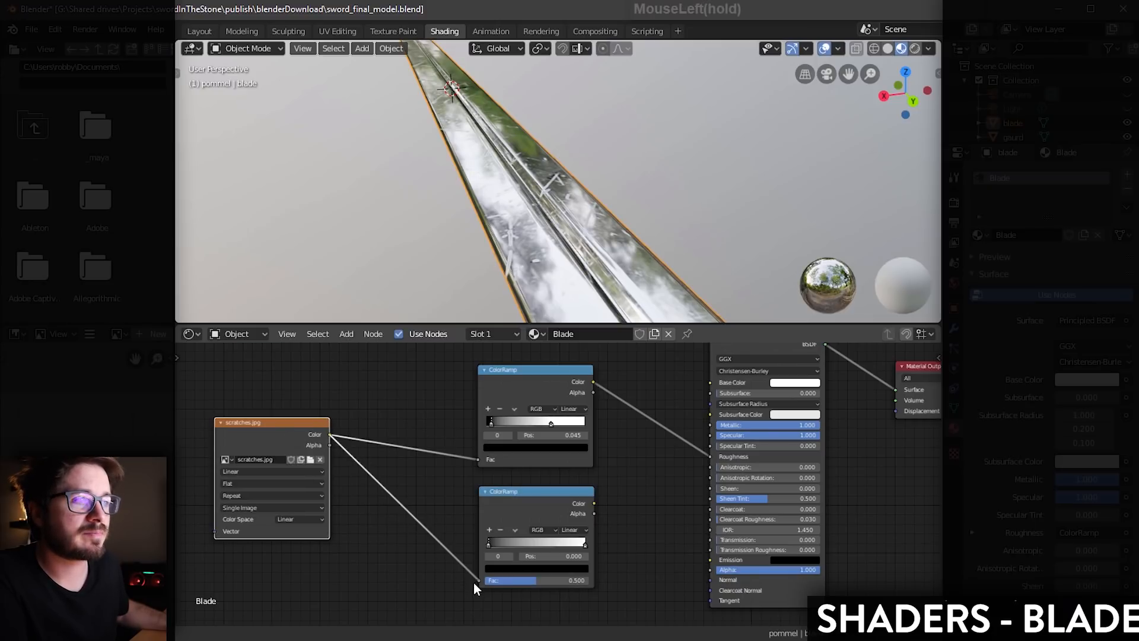
pyautogui.moveTo(476, 579); pyautogui.dragTo(418, 585, button='middle')
pyautogui.moveTo(409, 407); pyautogui.dragTo(377, 404, button='middle')
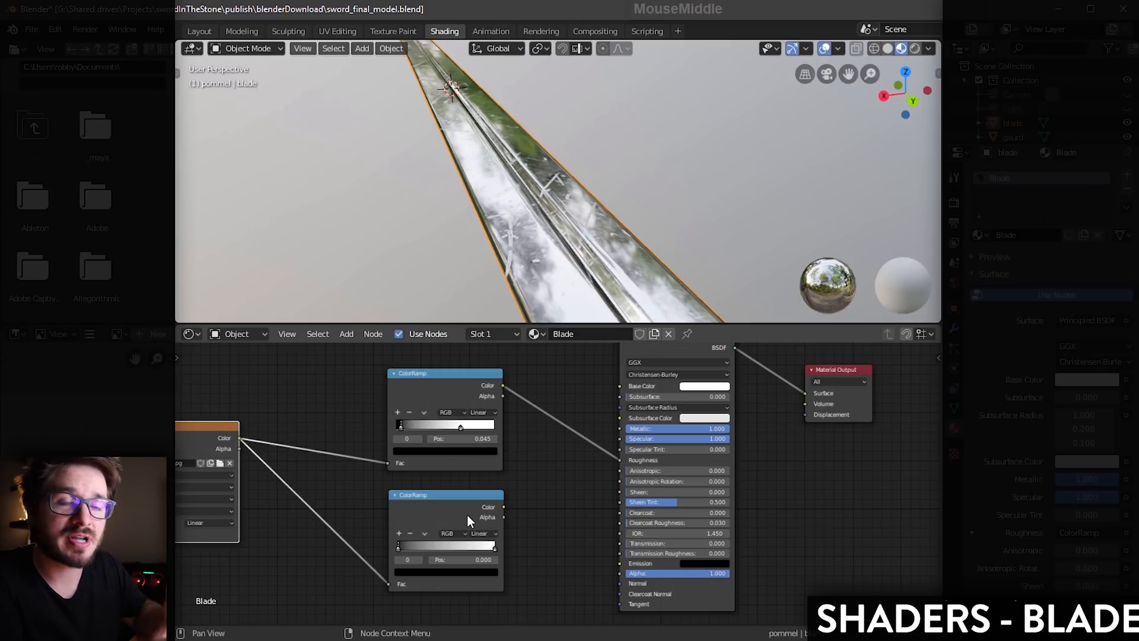
# Step: Add a Bump node between the lower ColorRamp and the Principled BSDF
pyautogui.click(351, 335)
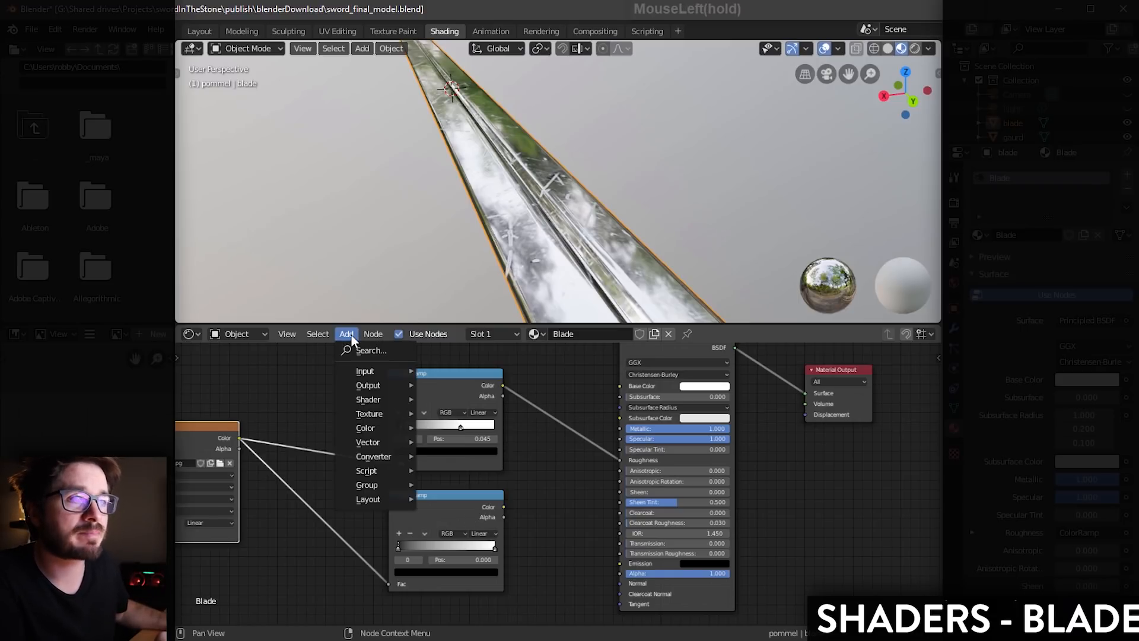
pyautogui.click(358, 350)
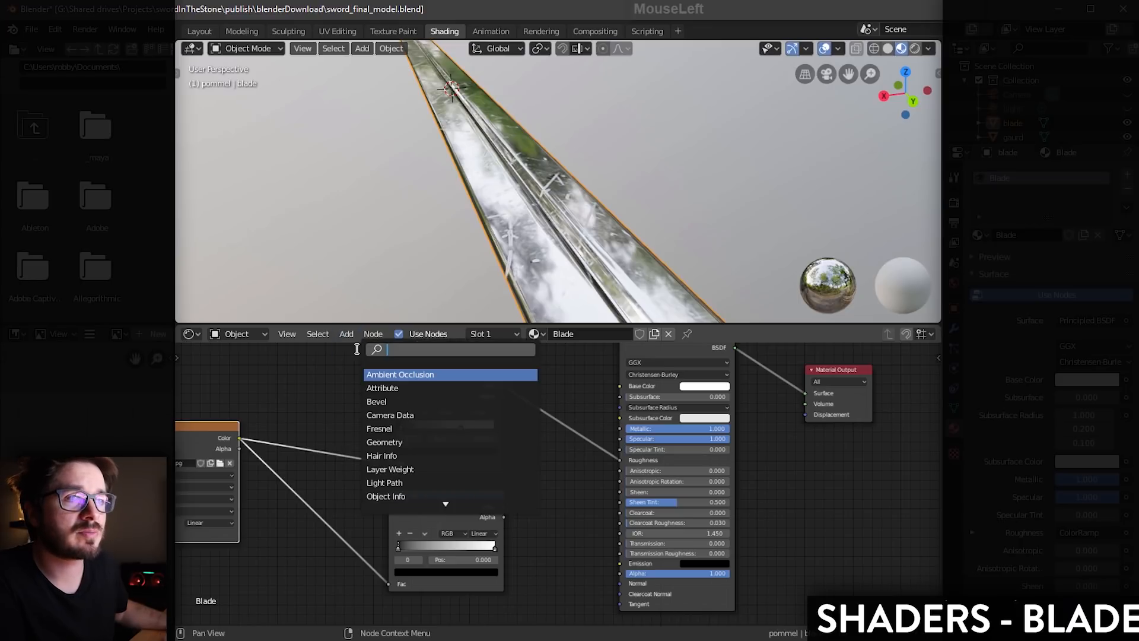
pyautogui.write('bump')
pyautogui.press('Return')
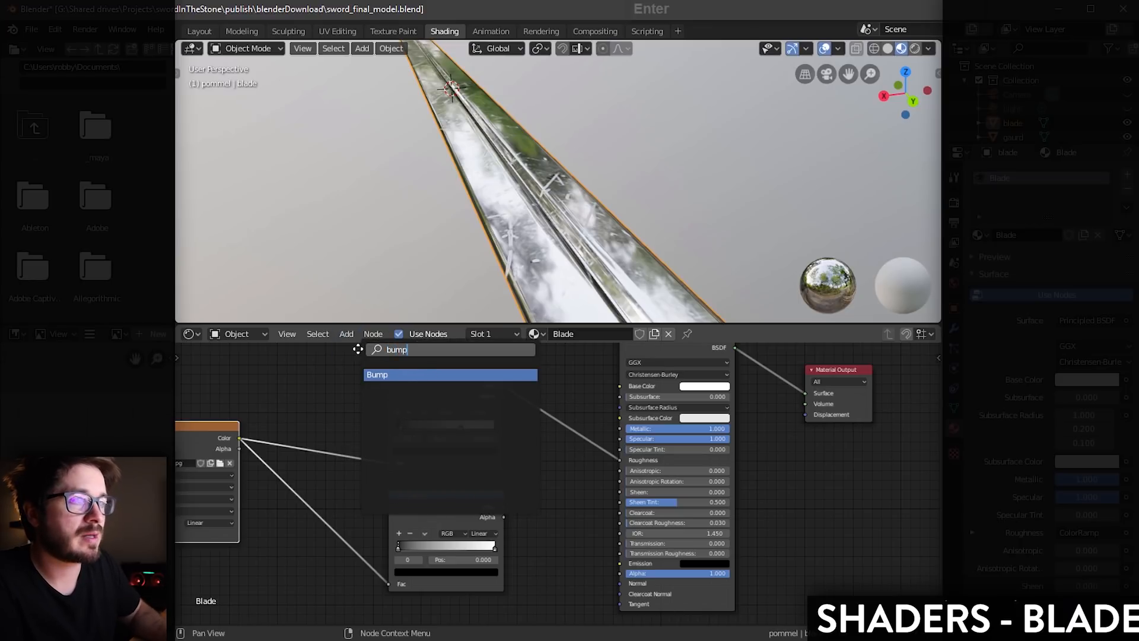
pyautogui.click(598, 570)
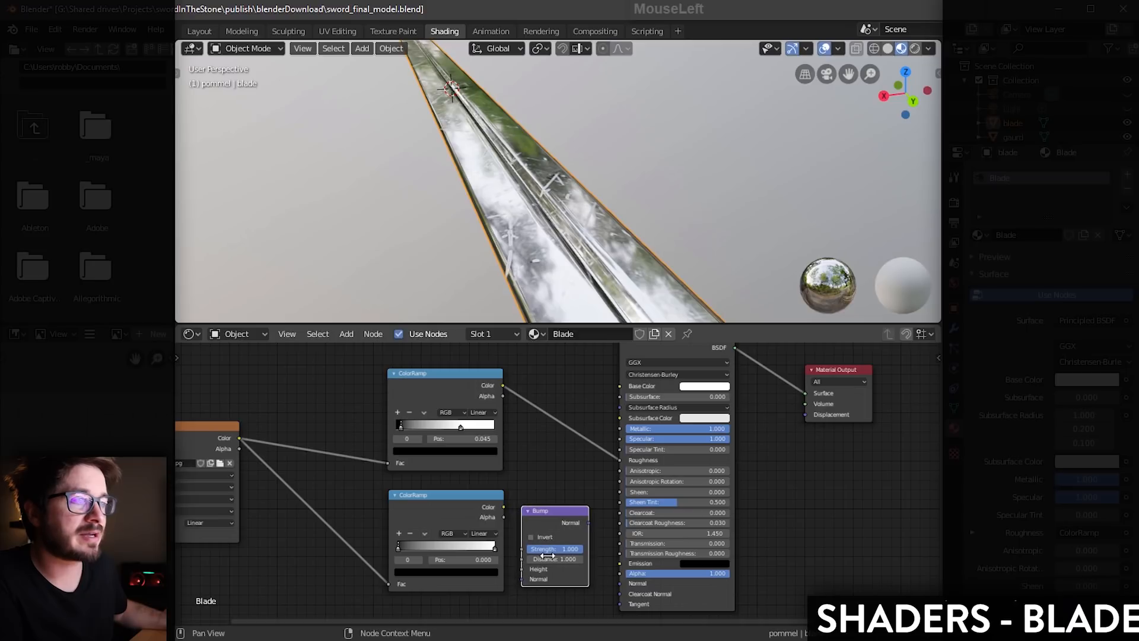
# Step: Connect the lower ColorRamp's Color to the Bump node's Height, and the Bump's Normal output to the Principled BSDF's Normal input
pyautogui.moveTo(421, 501); pyautogui.dragTo(351, 522)
pyautogui.scroll(2, 439, 526)
pyautogui.moveTo(450, 526); pyautogui.dragTo(474, 494, button='middle')
pyautogui.moveTo(435, 502); pyautogui.dragTo(538, 553)
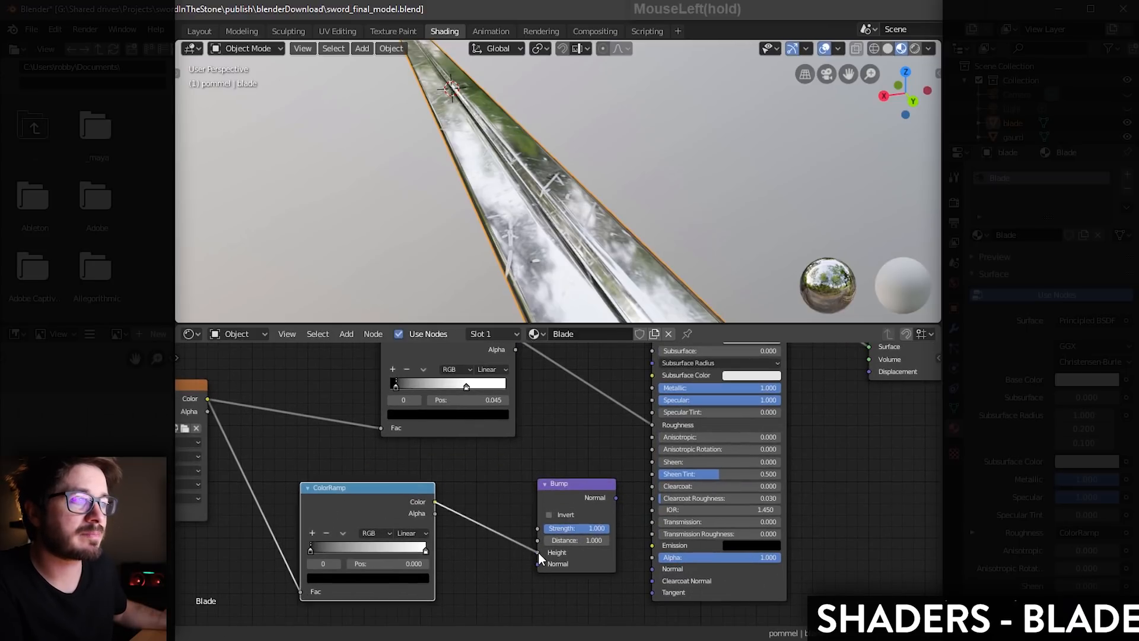
pyautogui.moveTo(539, 553); pyautogui.dragTo(525, 499, button='middle')
pyautogui.moveTo(520, 494)
pyautogui.mouseDown()
pyautogui.moveTo(549, 583)
pyautogui.moveTo(556, 564)
pyautogui.mouseUp()
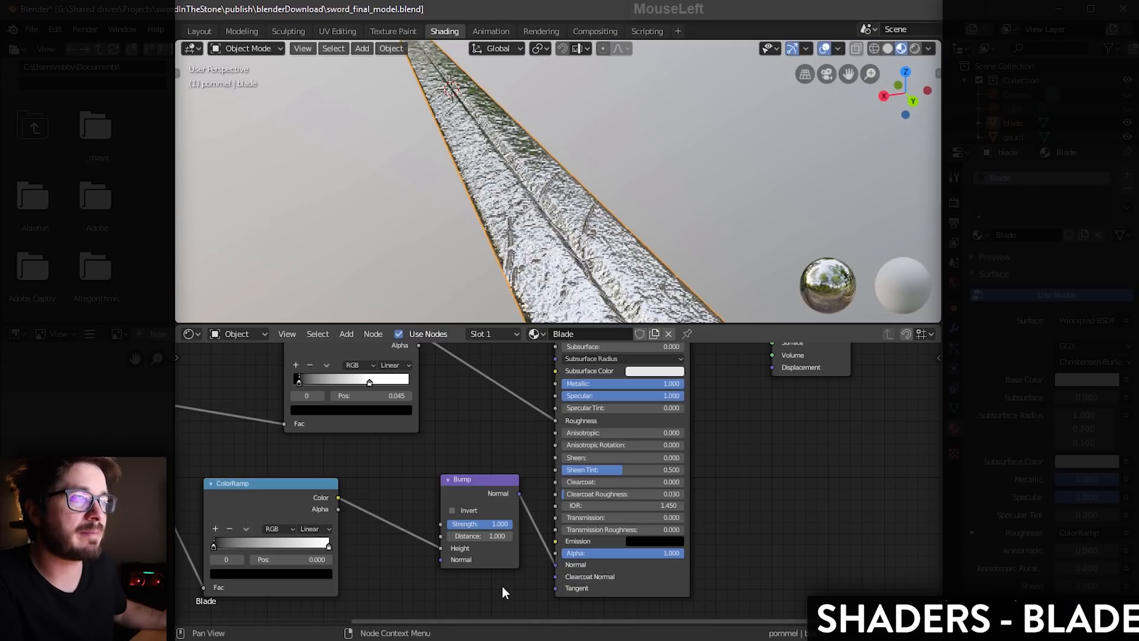
# Step: Reposition the Bump node slightly and set its Strength to 0.1
pyautogui.moveTo(502, 585); pyautogui.dragTo(542, 585, button='middle')
pyautogui.moveTo(516, 483); pyautogui.dragTo(474, 491)
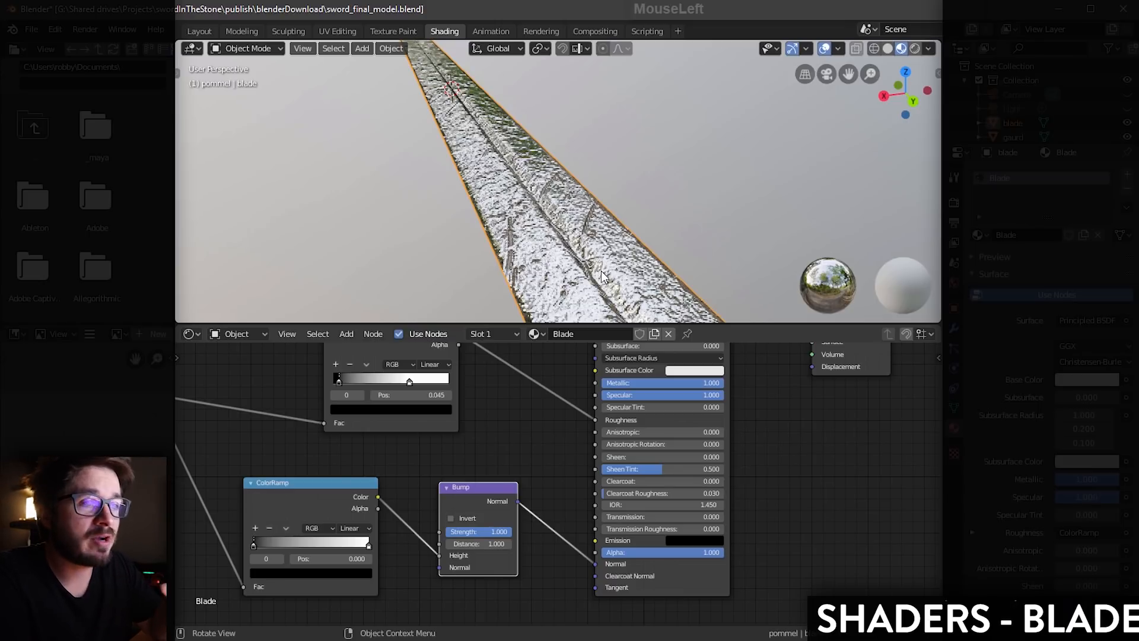
pyautogui.moveTo(473, 491); pyautogui.dragTo(473, 494)
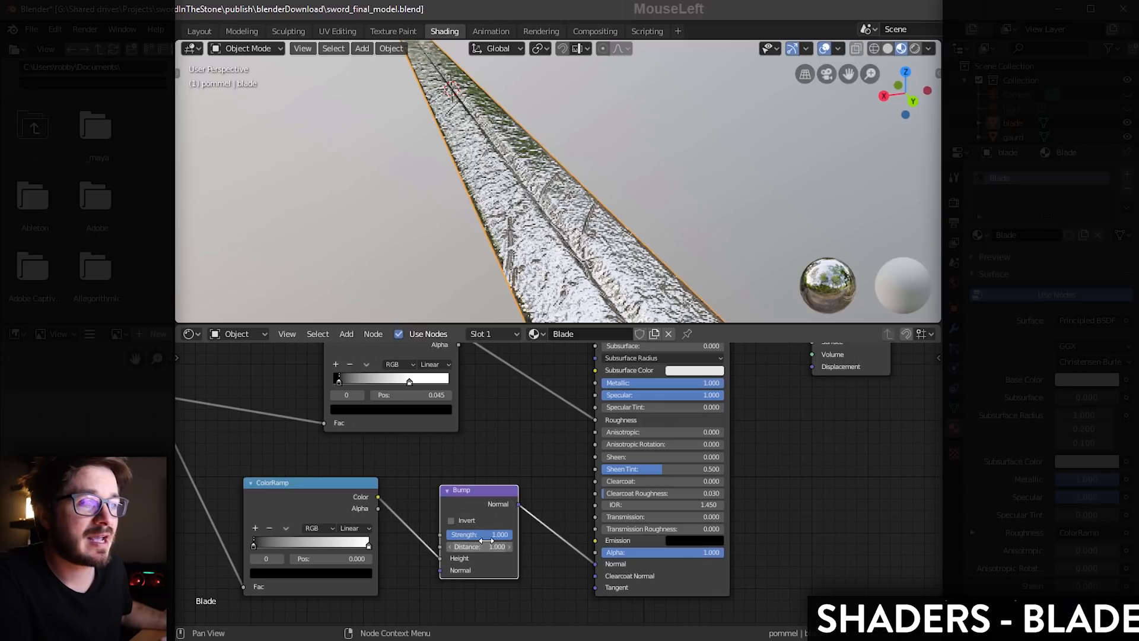
pyautogui.moveTo(504, 536); pyautogui.dragTo(457, 535)
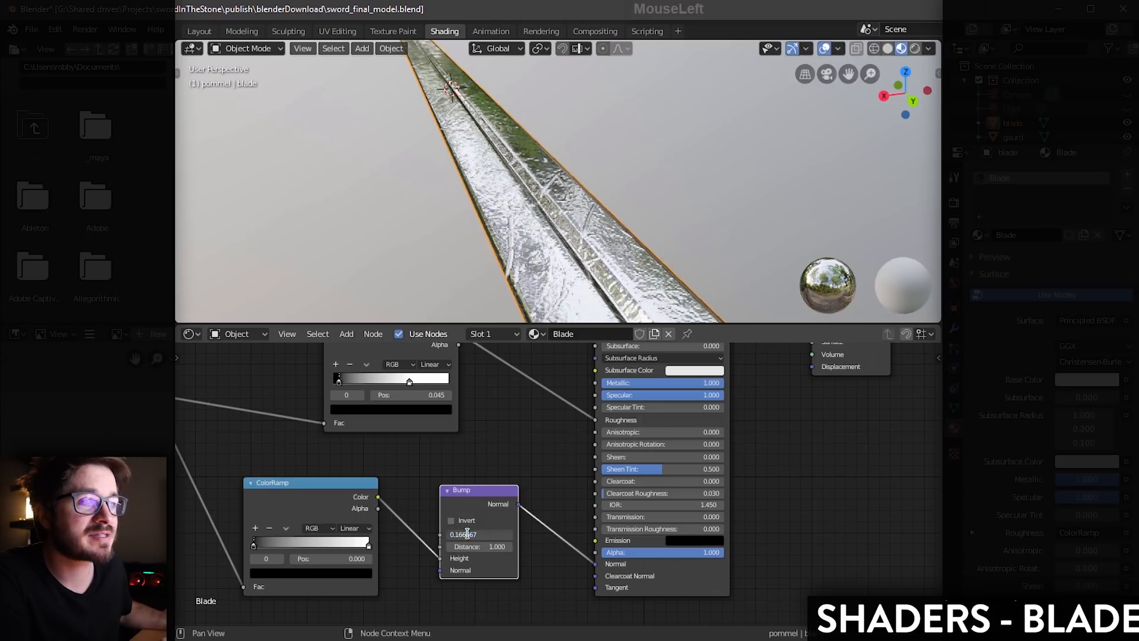
pyautogui.write('1')
pyautogui.press('Return')
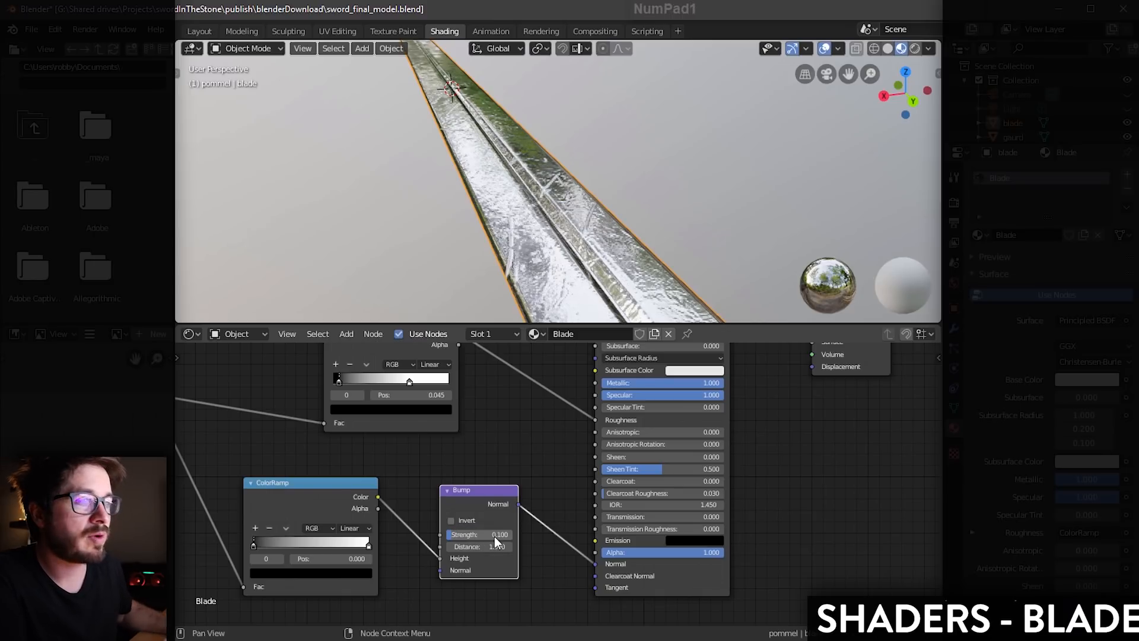
# Step: Tighten the lower ColorRamp's contrast by moving its black stop to about 0.100 and its white stop to about 0.786
pyautogui.moveTo(589, 501)
pyautogui.mouseDown(button='middle')
pyautogui.moveTo(568, 480)
pyautogui.moveTo(579, 503)
pyautogui.mouseUp(button='middle')
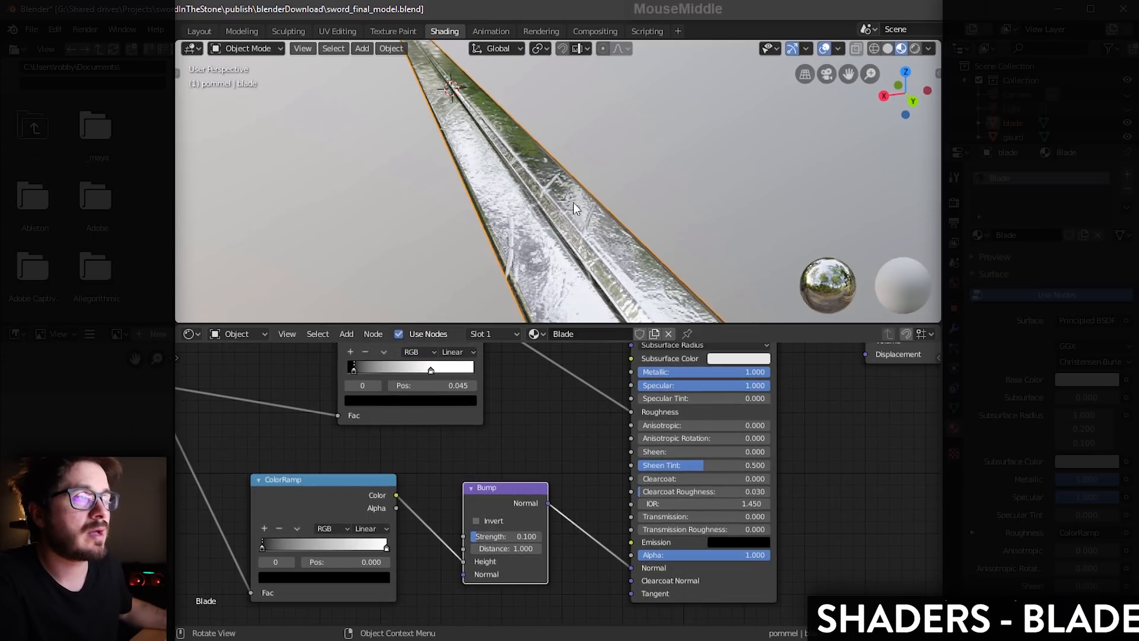
pyautogui.moveTo(573, 202)
pyautogui.mouseDown(button='middle')
pyautogui.moveTo(549, 201)
pyautogui.moveTo(568, 202)
pyautogui.mouseUp(button='middle')
pyautogui.click(344, 517)
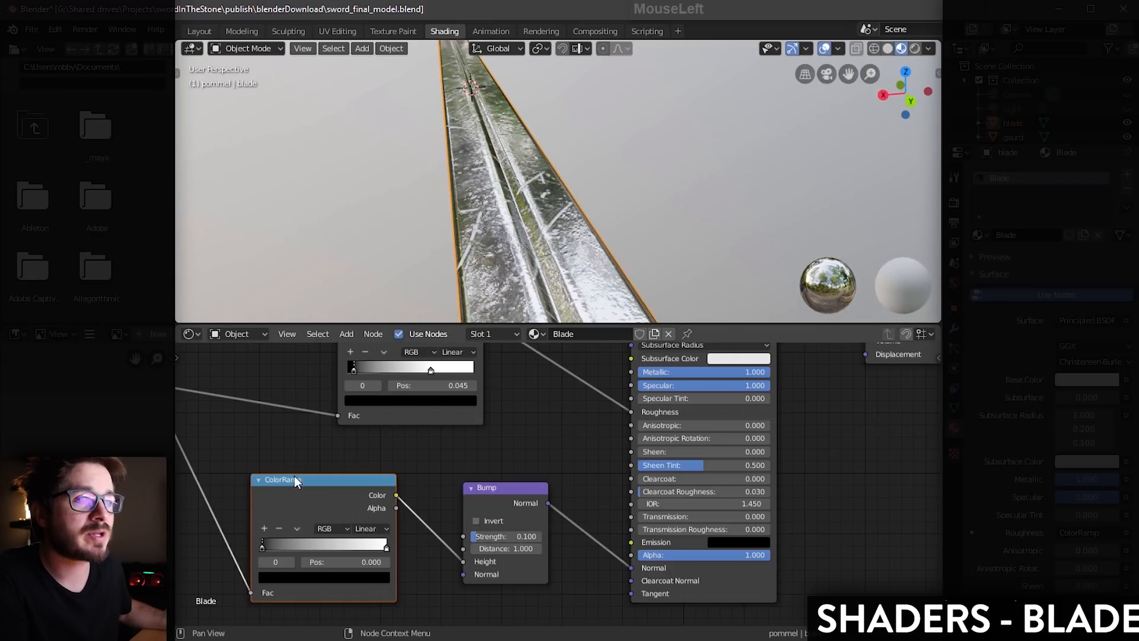
pyautogui.moveTo(295, 478); pyautogui.dragTo(317, 477)
pyautogui.moveTo(272, 548); pyautogui.dragTo(286, 545)
pyautogui.moveTo(394, 550); pyautogui.dragTo(367, 554)
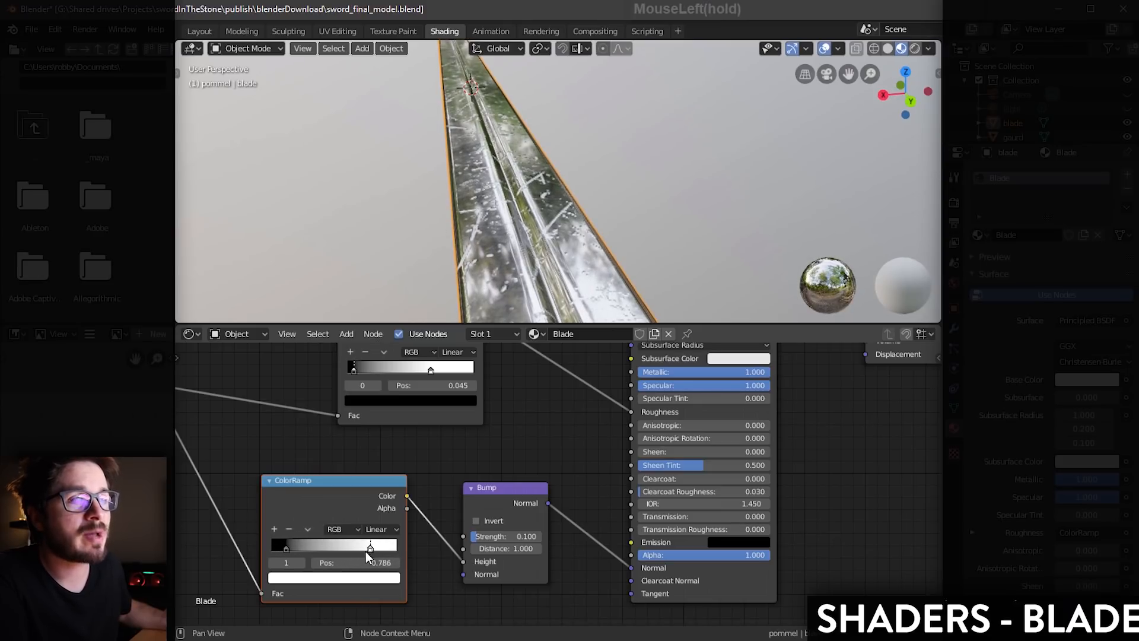
pyautogui.moveTo(286, 549); pyautogui.dragTo(312, 547)
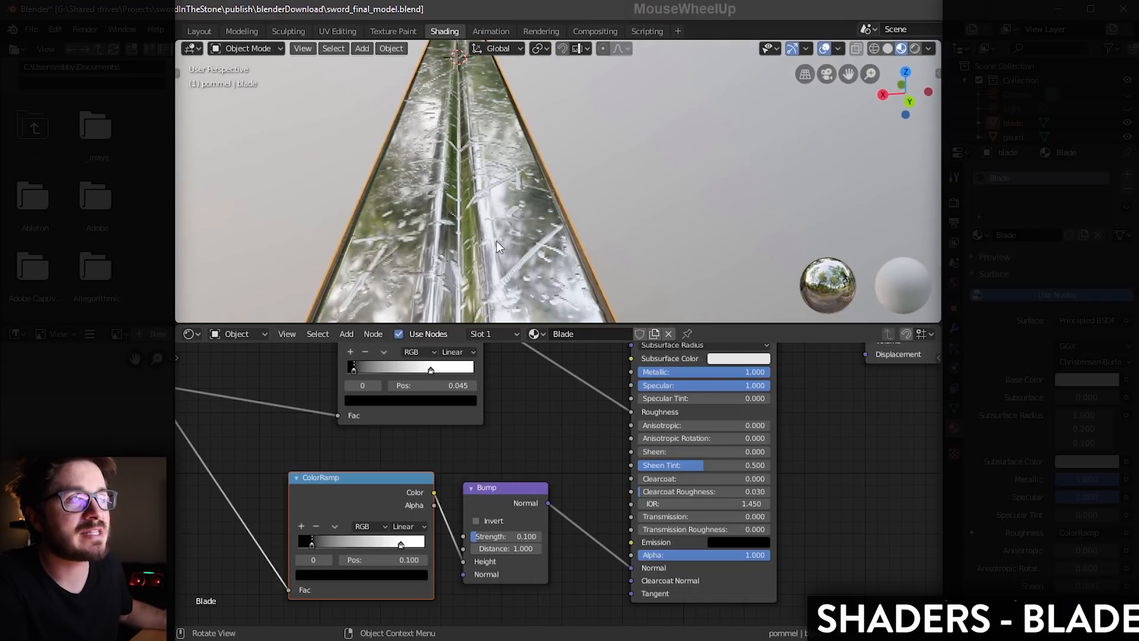
pyautogui.moveTo(496, 241); pyautogui.dragTo(495, 233, button='middle')
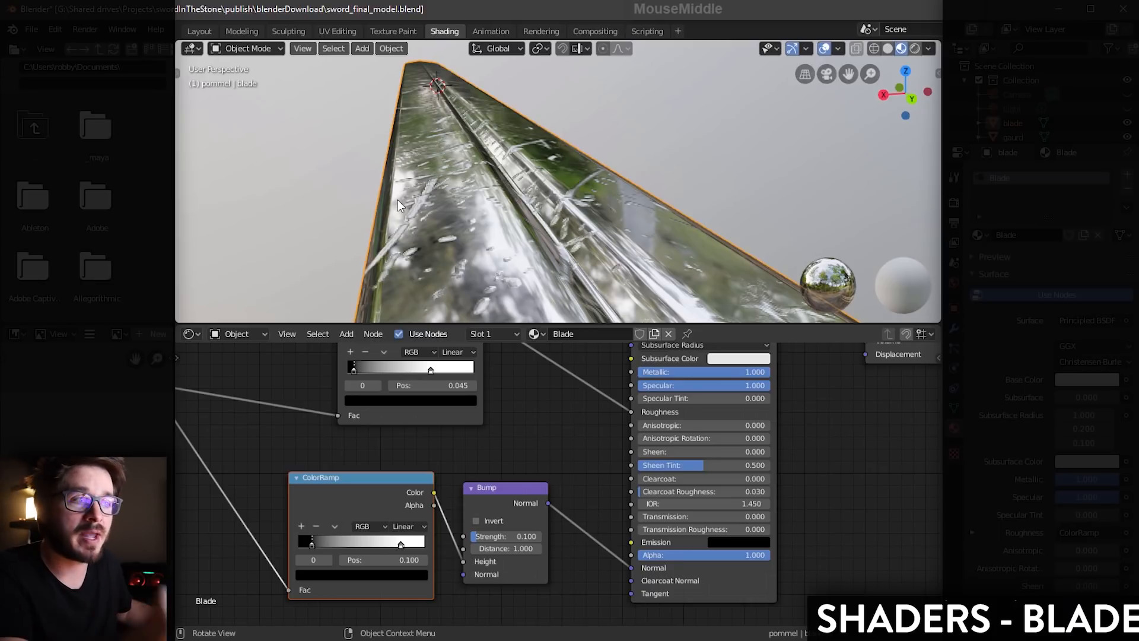
# Step: Set the Bump node's Distance to -1
pyautogui.click(507, 548)
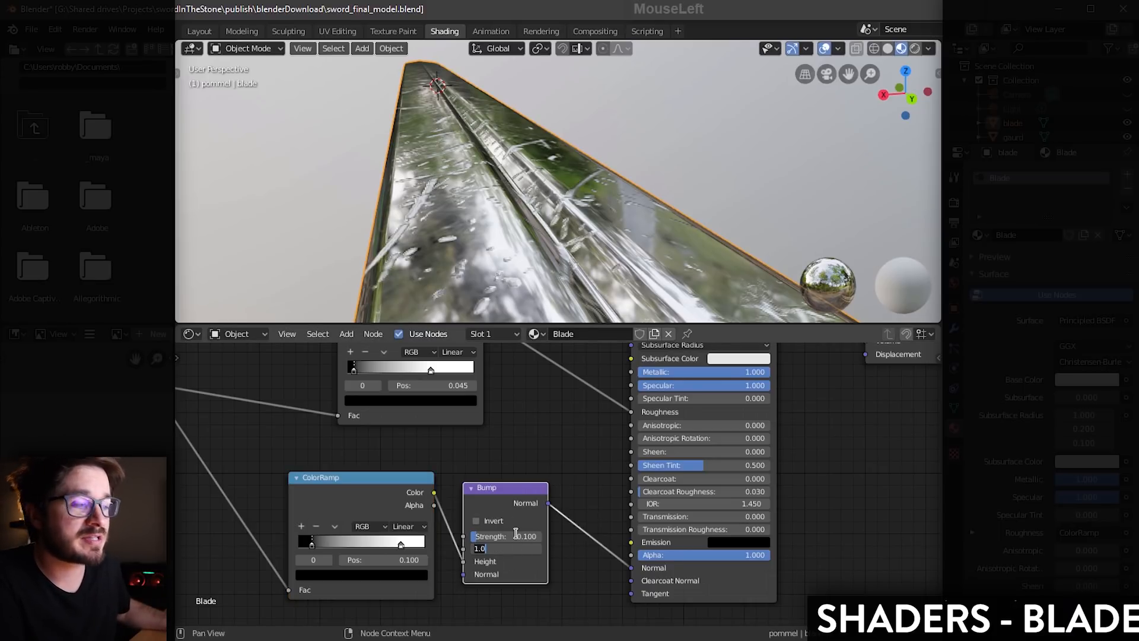
pyautogui.write('-1')
pyautogui.press('Return')
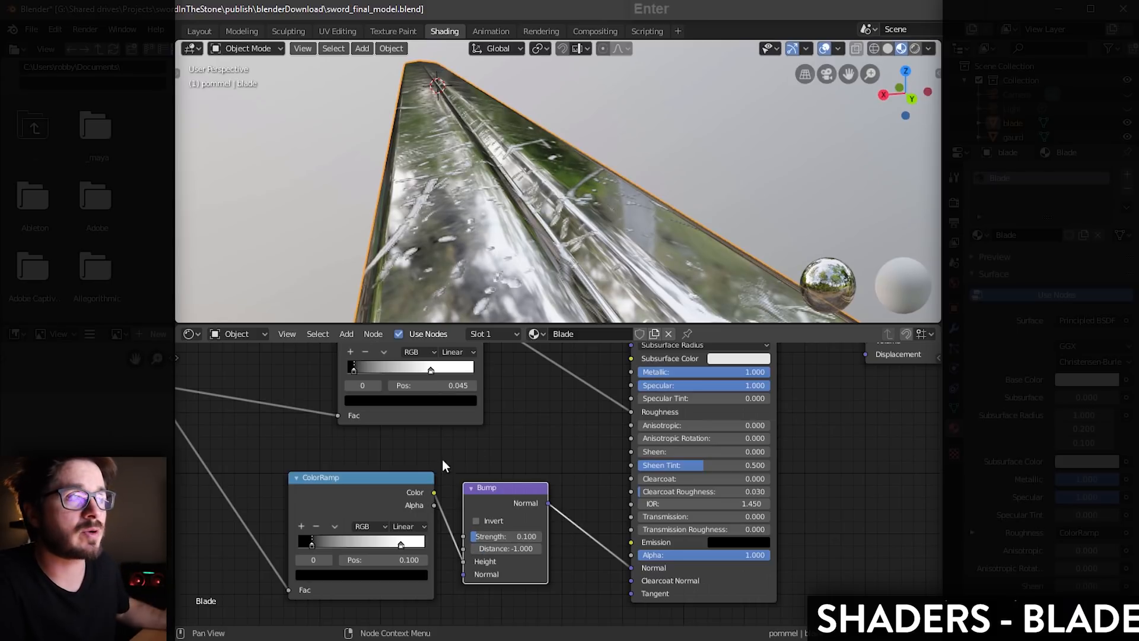
pyautogui.moveTo(512, 237); pyautogui.dragTo(526, 255, button='middle')
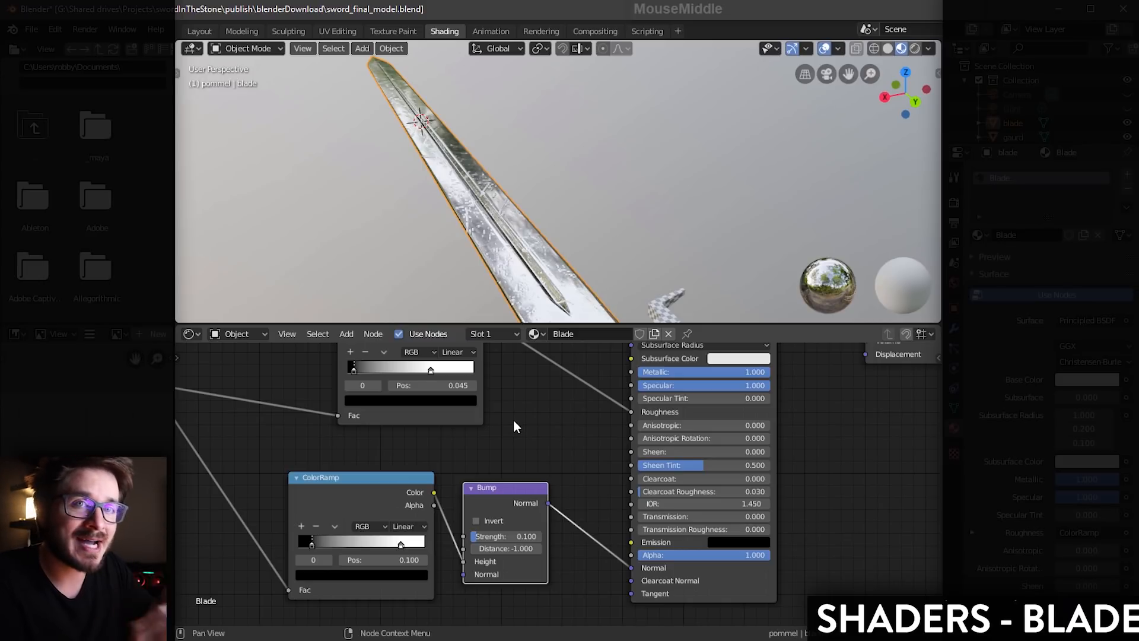
# Step: Move the scratches.jpg texture node down and closer to the two ColorRamp nodes
pyautogui.moveTo(414, 347); pyautogui.dragTo(534, 406, button='middle')
pyautogui.scroll(-1, 534, 406)
pyautogui.moveTo(308, 392); pyautogui.dragTo(464, 366, button='middle')
pyautogui.scroll(-2, 509, 416)
pyautogui.moveTo(419, 401); pyautogui.dragTo(451, 444)
# Step: Add a Texture Coordinate node to the left of the scratches.jpg texture, leaving space between the two
pyautogui.moveTo(288, 493); pyautogui.dragTo(332, 471, button='middle')
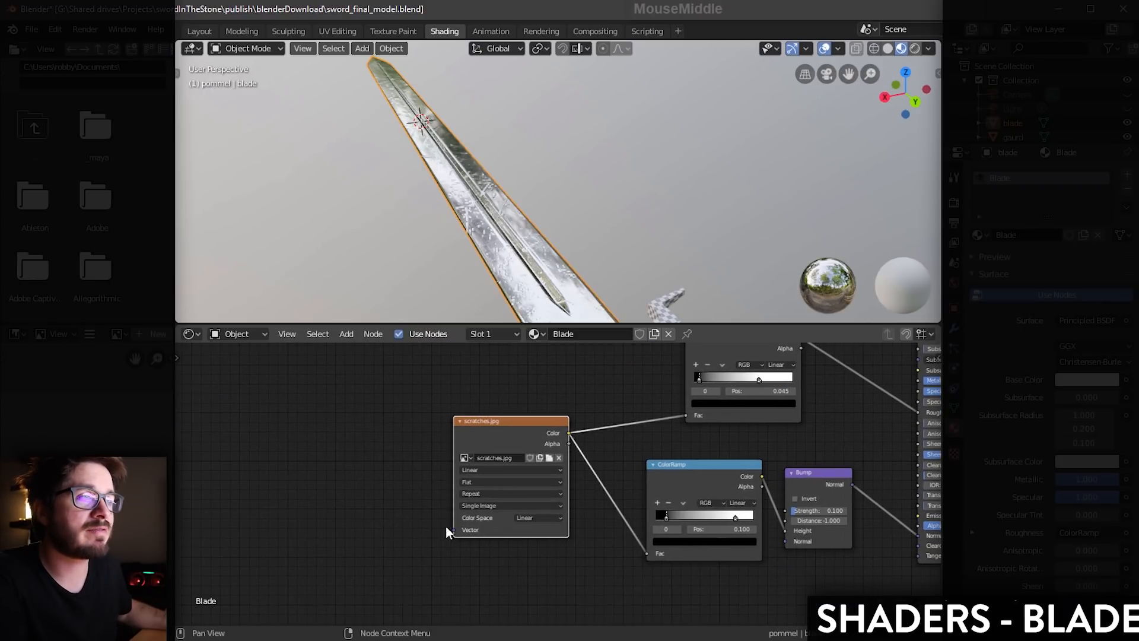
pyautogui.scroll(-1, 420, 540)
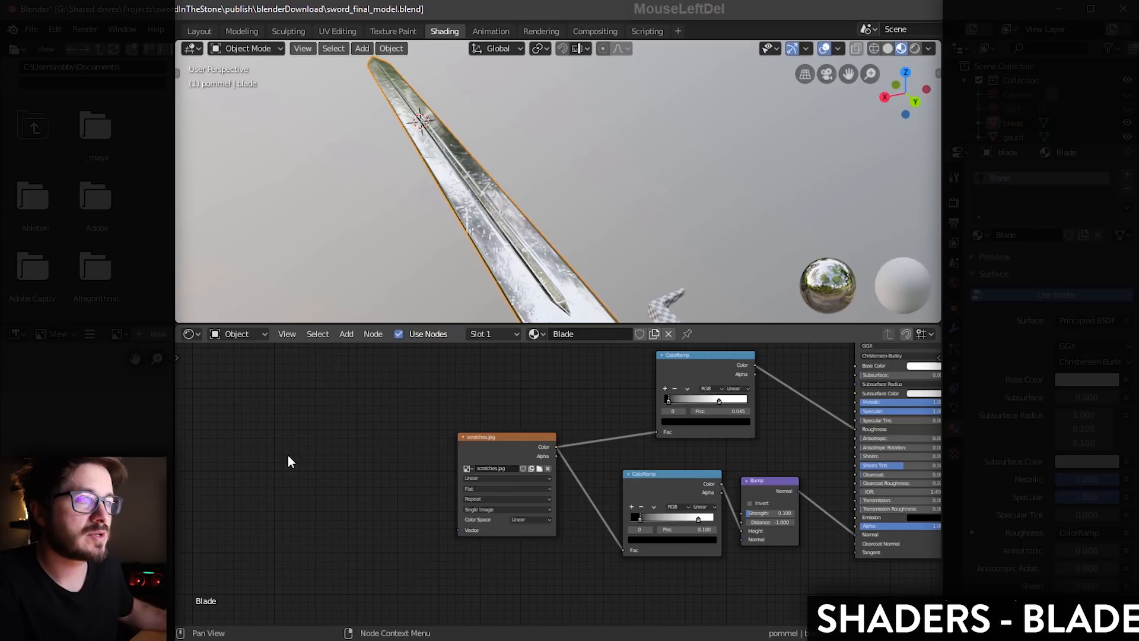
pyautogui.click(347, 334)
pyautogui.click(376, 350)
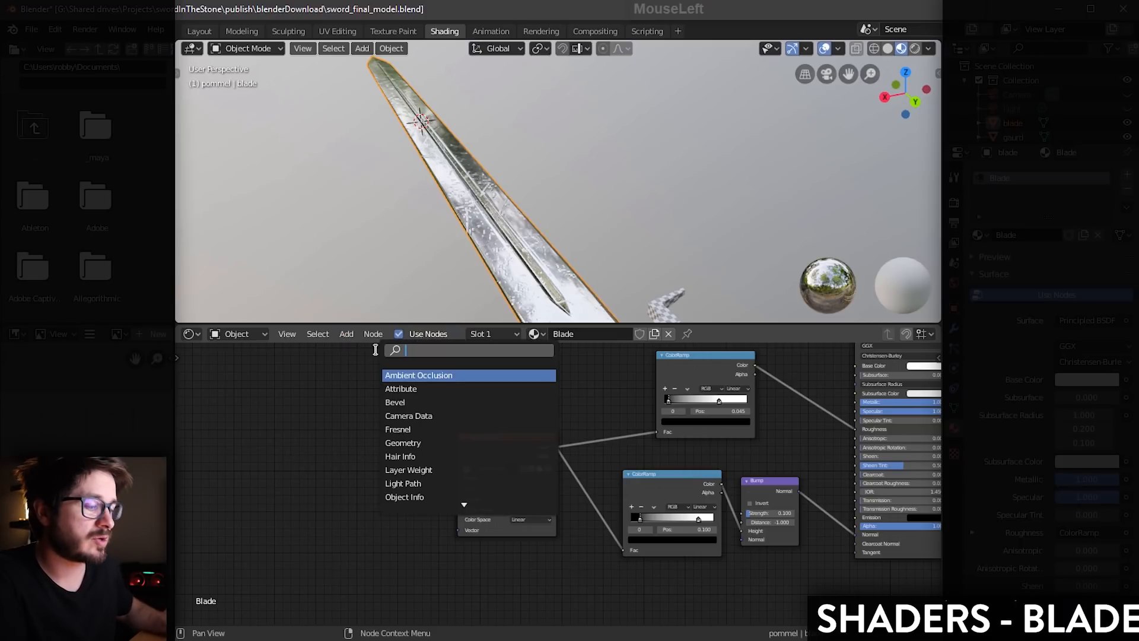
pyautogui.write('texture')
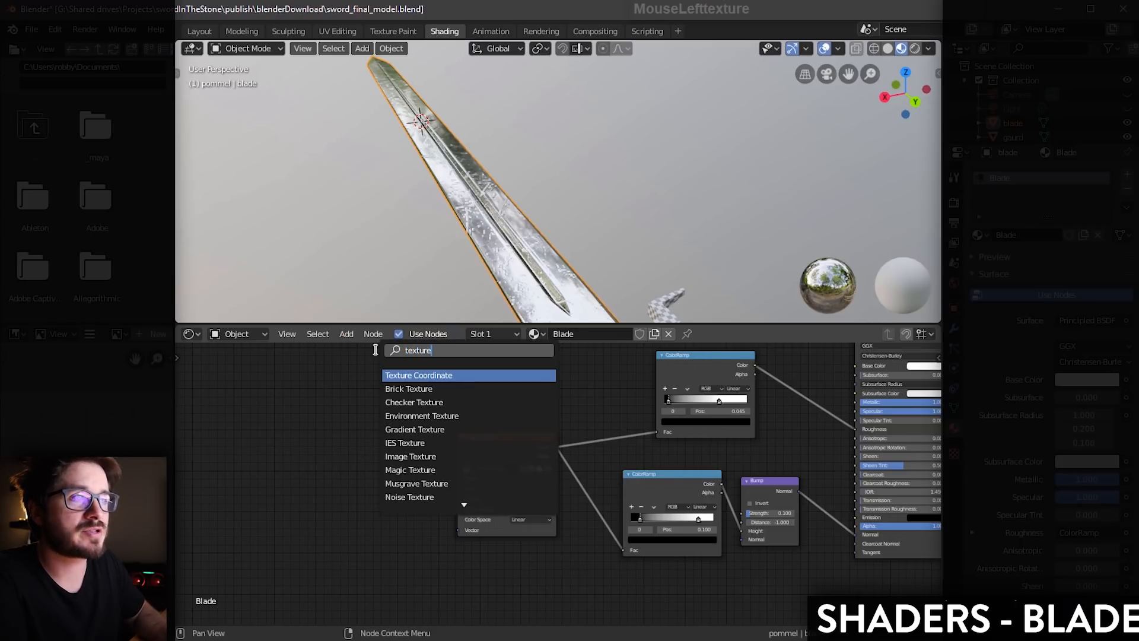
pyautogui.press('Return')
pyautogui.click(248, 465)
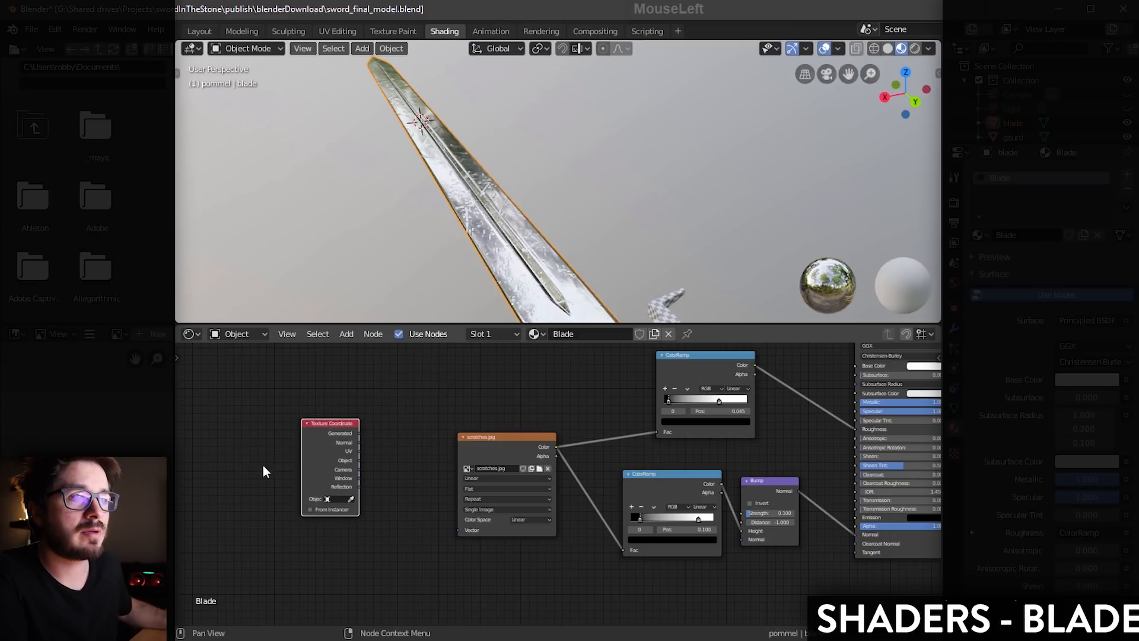
pyautogui.moveTo(315, 431); pyautogui.dragTo(274, 448)
# Step: Connect the Texture Coordinate node's UV output to the Vector input of the scratches.jpg texture
pyautogui.scroll(4, 334, 465)
pyautogui.moveTo(334, 465); pyautogui.dragTo(424, 453, button='middle')
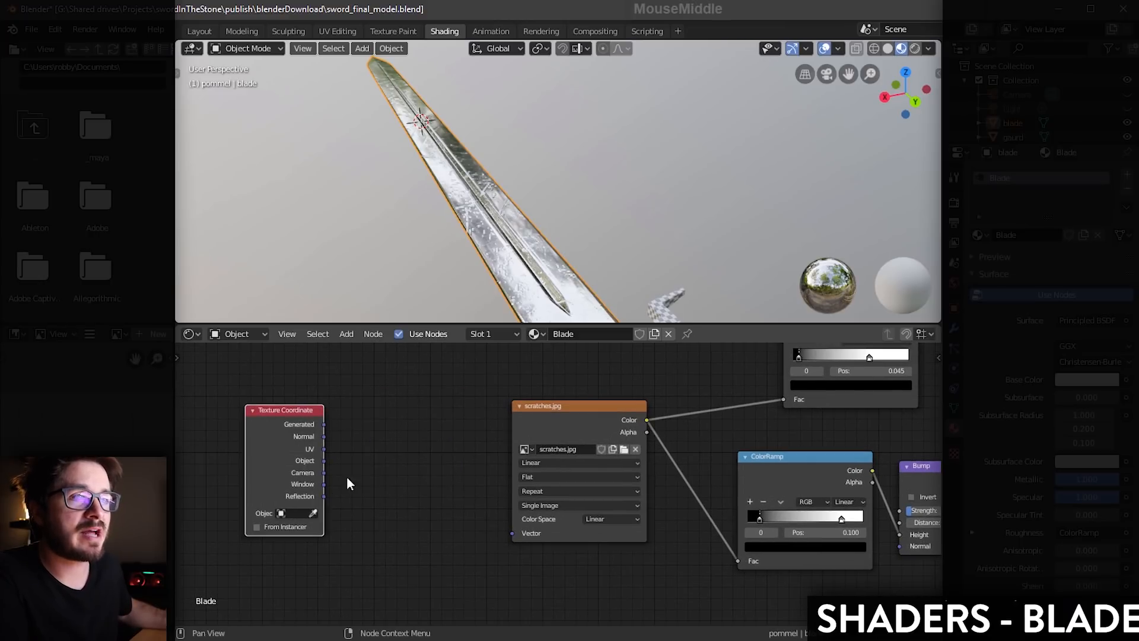
pyautogui.moveTo(327, 454); pyautogui.dragTo(406, 454)
pyautogui.moveTo(497, 536); pyautogui.dragTo(512, 533)
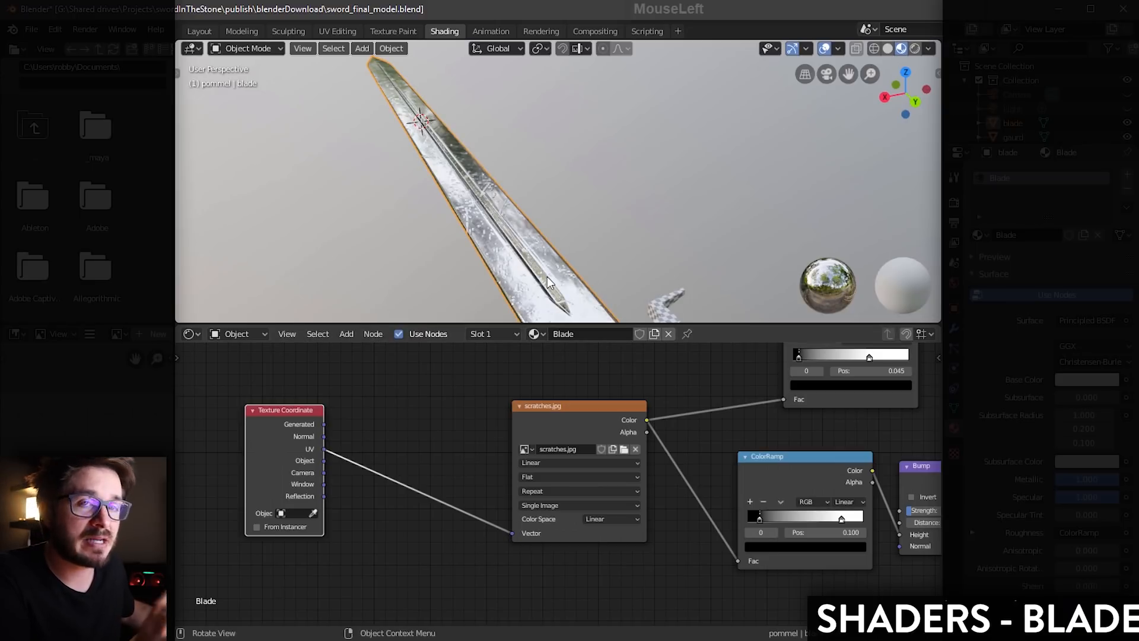
pyautogui.moveTo(350, 444); pyautogui.dragTo(447, 455, button='middle')
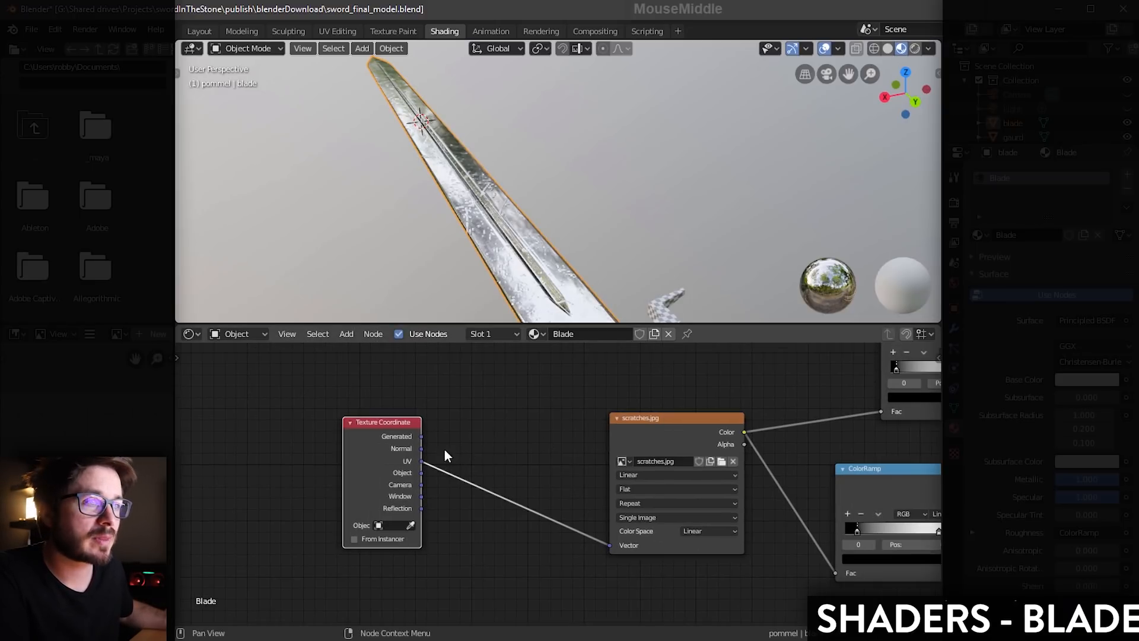
pyautogui.moveTo(363, 357); pyautogui.dragTo(336, 363, button='middle')
# Step: Insert a Mapping node on the link between the Texture Coordinate node and the scratches.jpg texture
pyautogui.click(546, 201)
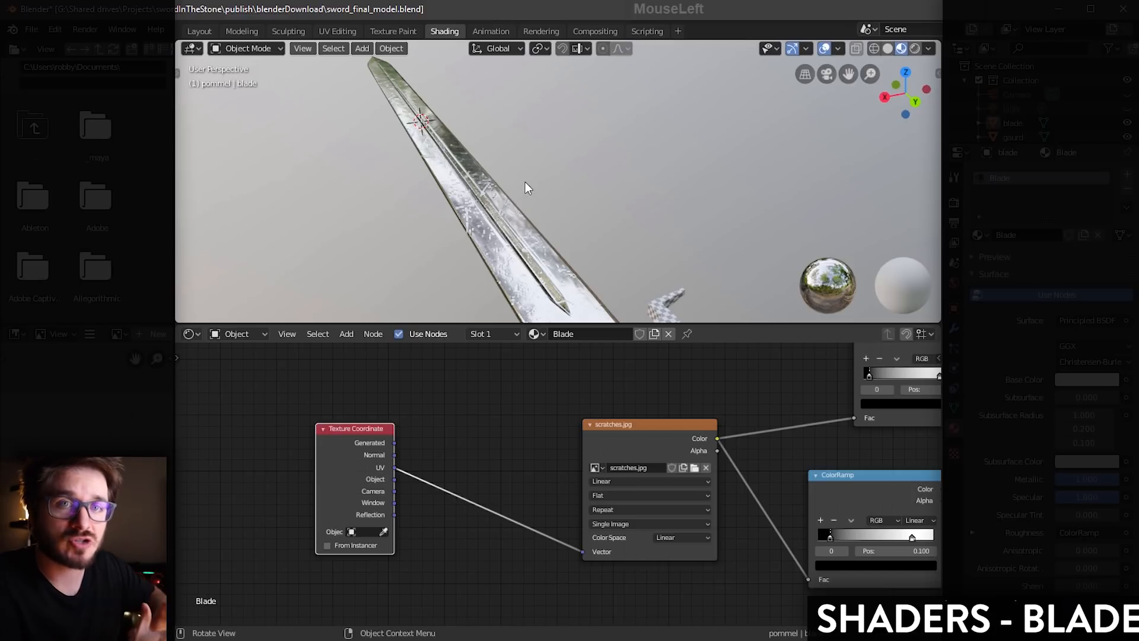
pyautogui.click(347, 334)
pyautogui.click(363, 350)
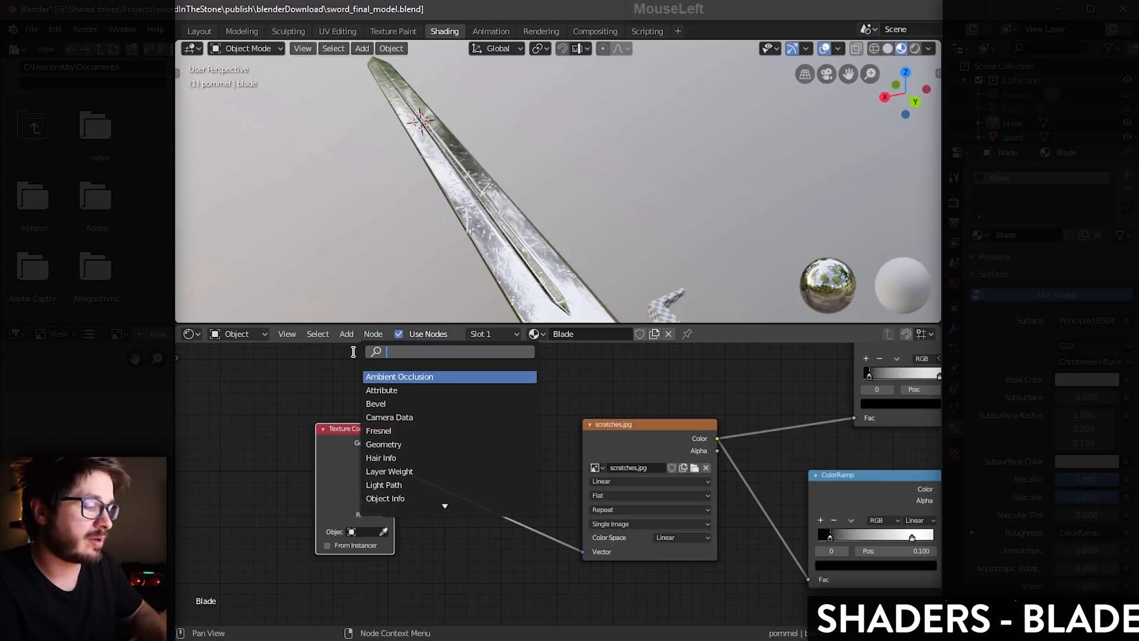
pyautogui.write('mappig')
pyautogui.press('Return')
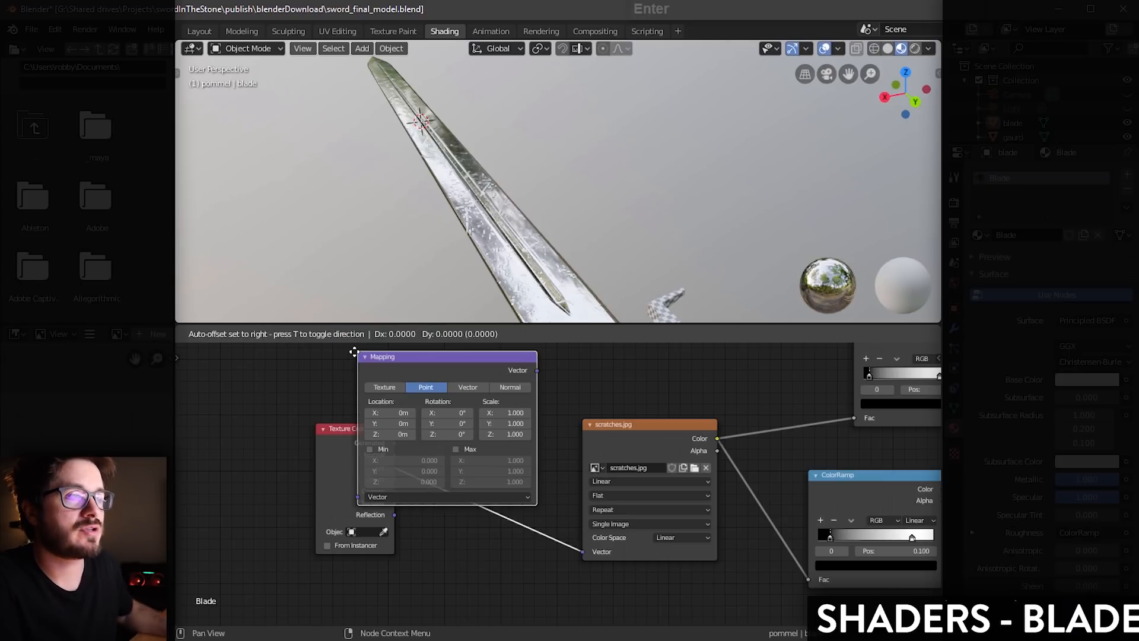
pyautogui.click(449, 398)
# Step: Move the Texture Coordinate node further left and space the Mapping node between it and the scratches.jpg texture
pyautogui.moveTo(337, 389); pyautogui.dragTo(285, 454, button='middle')
pyautogui.click(284, 455)
pyautogui.moveTo(375, 449); pyautogui.dragTo(383, 390, button='middle')
pyautogui.moveTo(336, 440); pyautogui.dragTo(207, 451)
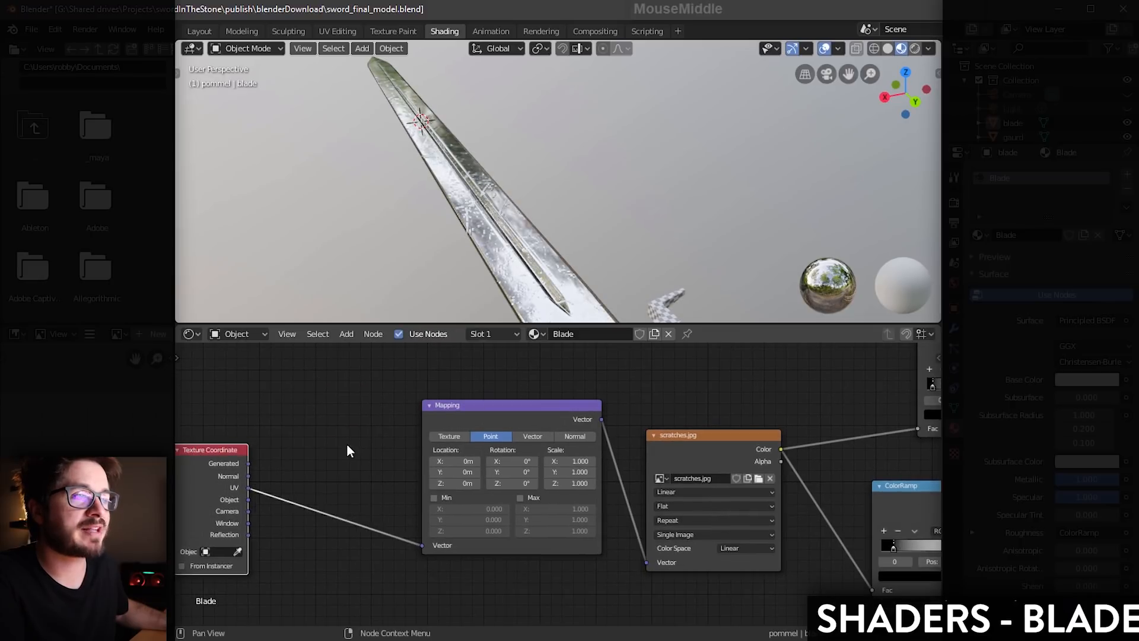
pyautogui.moveTo(510, 402); pyautogui.dragTo(420, 420)
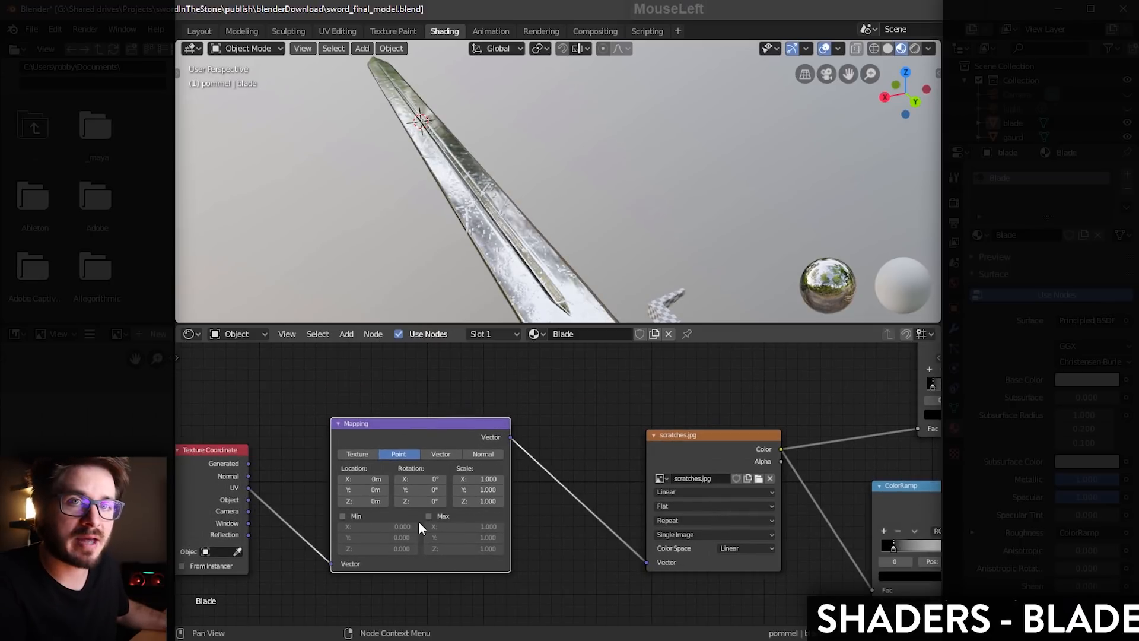
# Step: Set the Mapping node's X, Y and Z Scale to 2
pyautogui.moveTo(550, 518); pyautogui.dragTo(572, 507, button='middle')
pyautogui.moveTo(491, 454); pyautogui.dragTo(510, 459)
pyautogui.scroll(2, 551, 474)
pyautogui.moveTo(572, 474); pyautogui.dragTo(605, 463, button='middle')
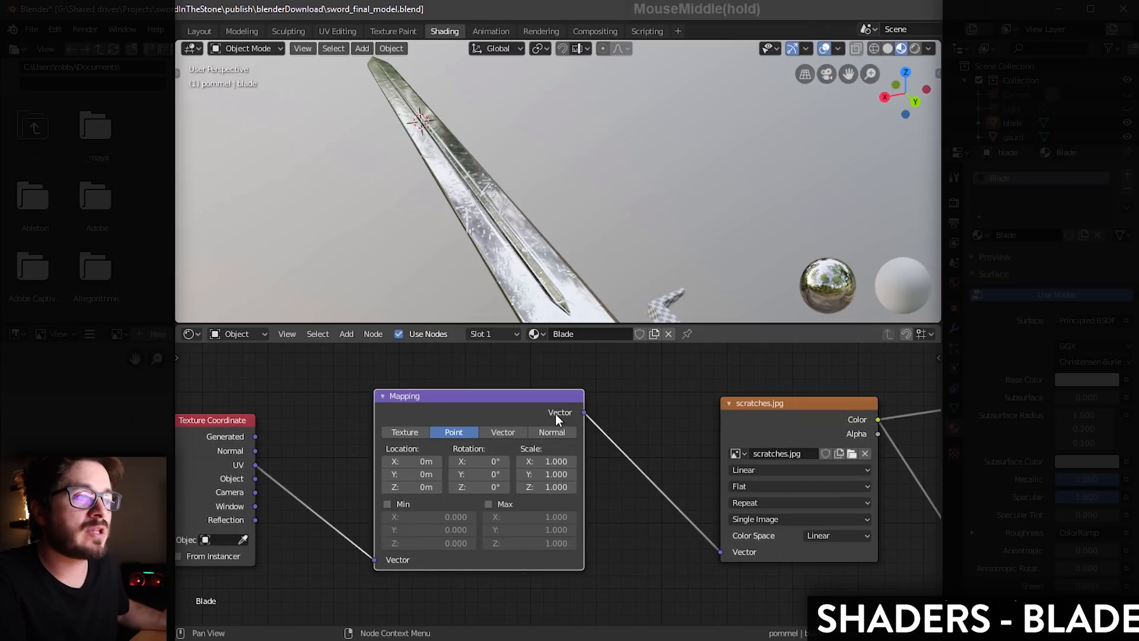
pyautogui.moveTo(628, 507); pyautogui.dragTo(628, 522, button='middle')
pyautogui.moveTo(559, 476); pyautogui.dragTo(560, 502)
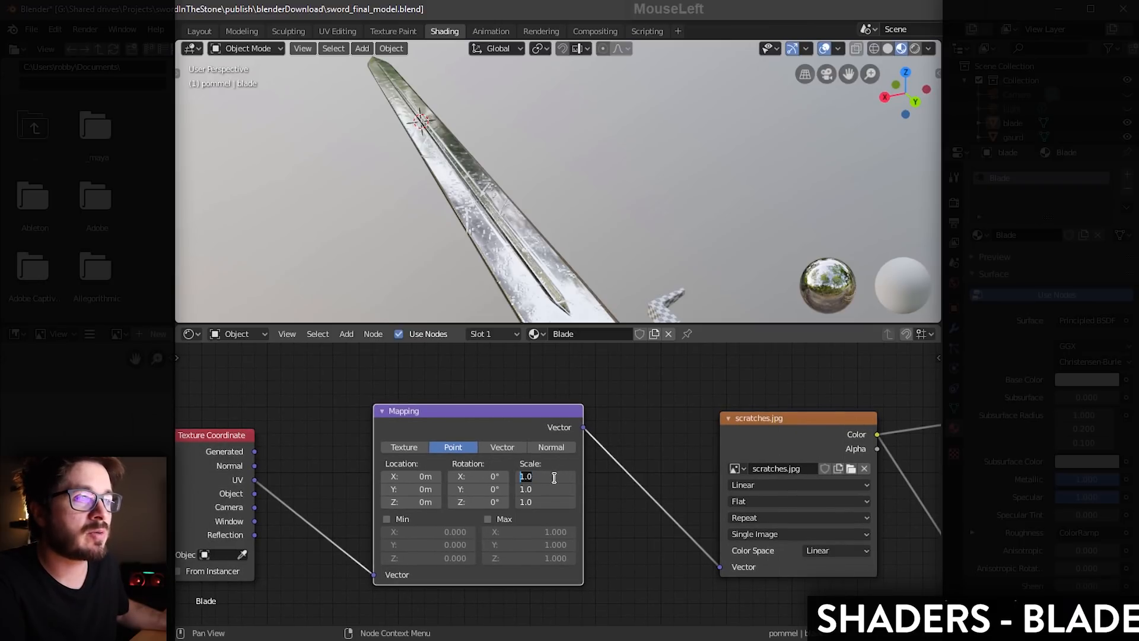
pyautogui.write('2')
pyautogui.click(557, 483)
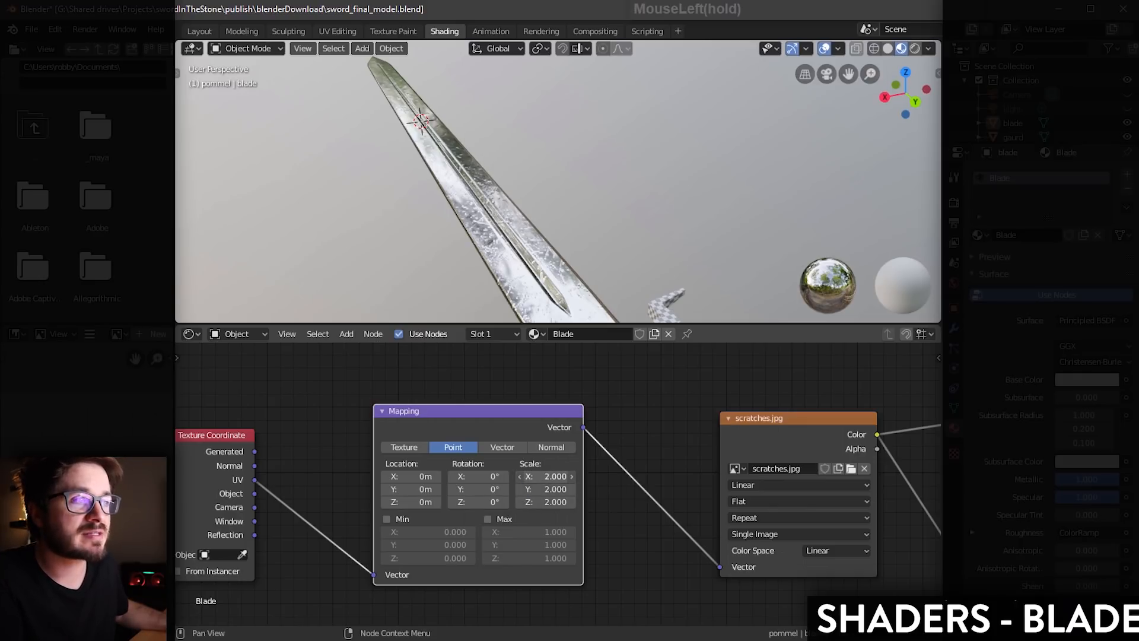
# Step: Try Mapping Scale values of 3 and then 4 on the X, Y and Z axes
pyautogui.moveTo(555, 477); pyautogui.dragTo(556, 502)
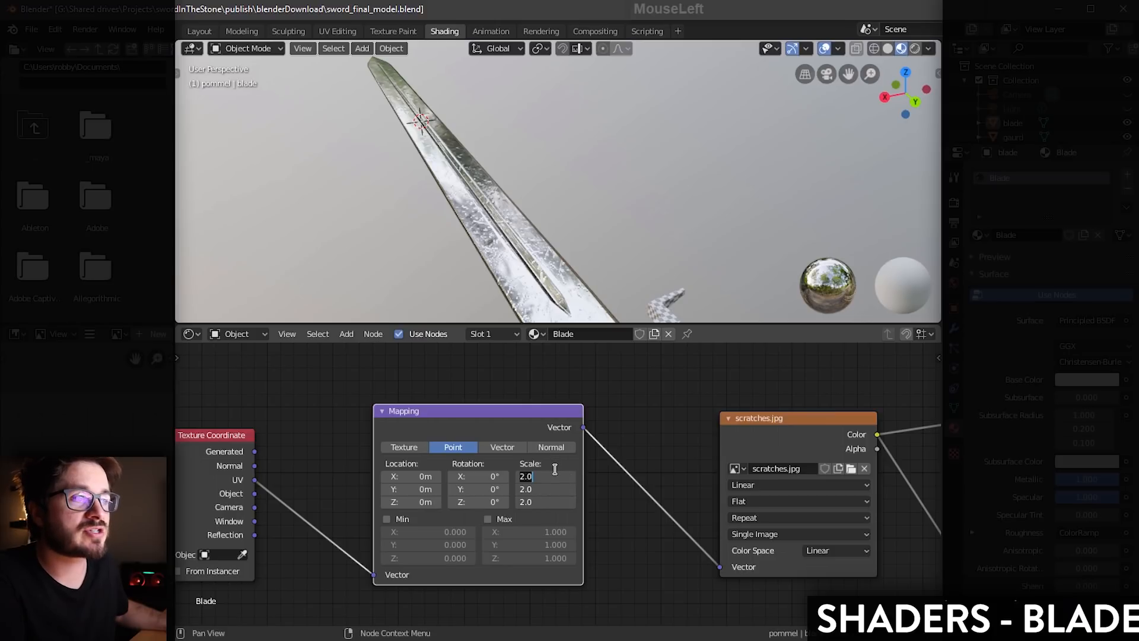
pyautogui.write('3')
pyautogui.press('Tab')
pyautogui.write('4')
pyautogui.click(556, 472)
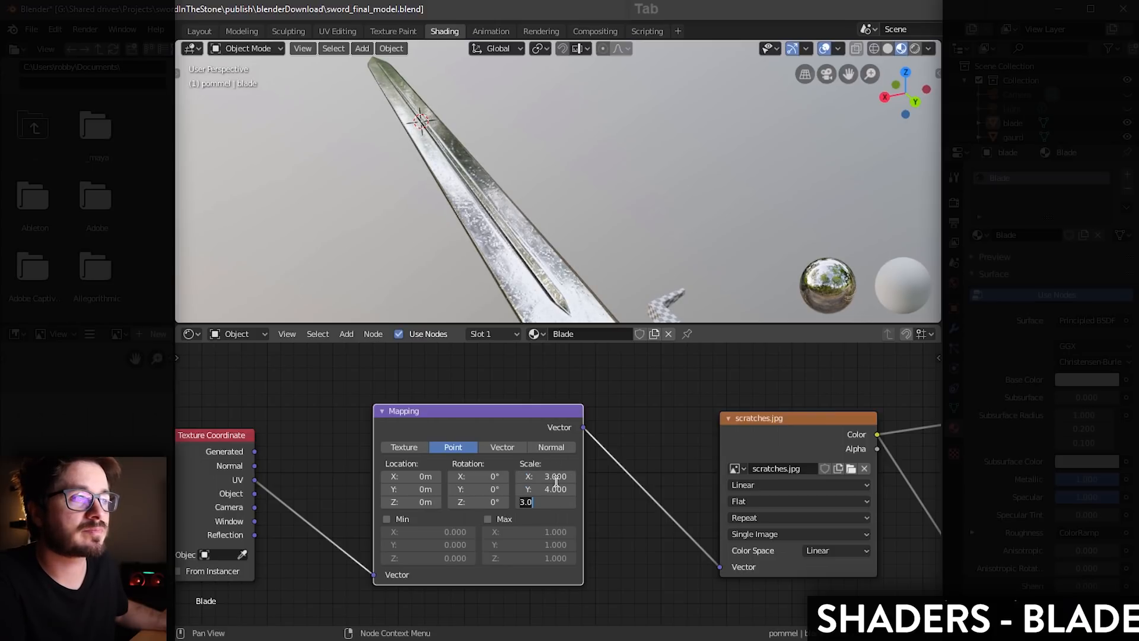
pyautogui.write('4')
pyautogui.press('Tab')
pyautogui.moveTo(555, 473); pyautogui.dragTo(555, 501)
# Step: Bring the Mapping node's Scale back down to 3 and then to 2 on all three axes
pyautogui.click(558, 475)
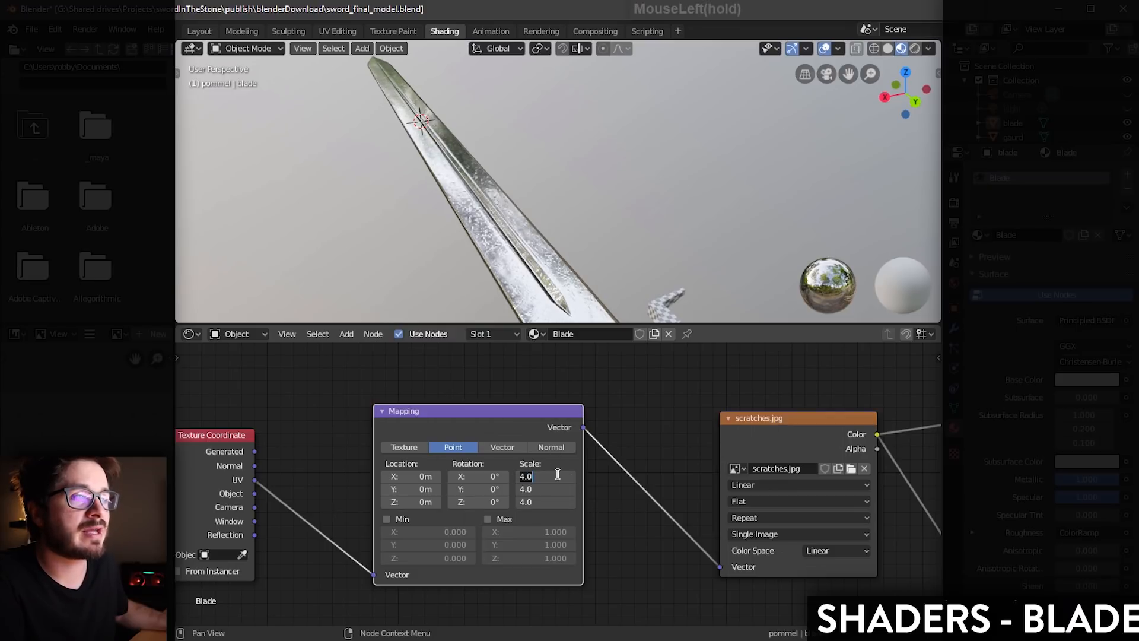
pyautogui.write('3')
pyautogui.press('Tab')
pyautogui.click(558, 473)
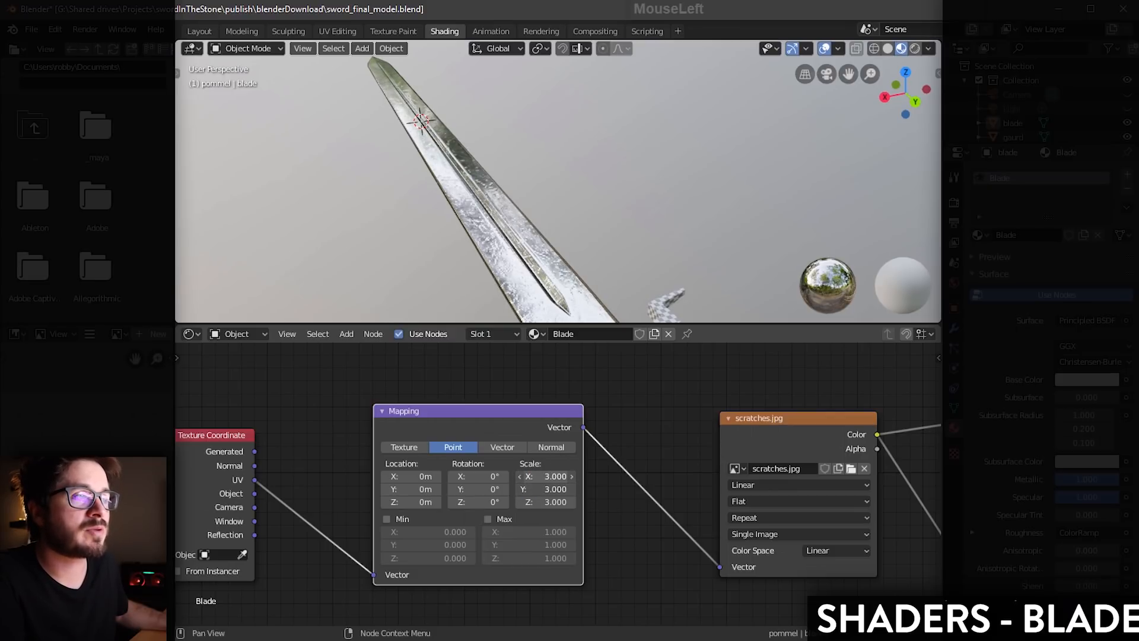
pyautogui.moveTo(558, 475); pyautogui.dragTo(556, 502)
pyautogui.write('2')
pyautogui.press('Tab')
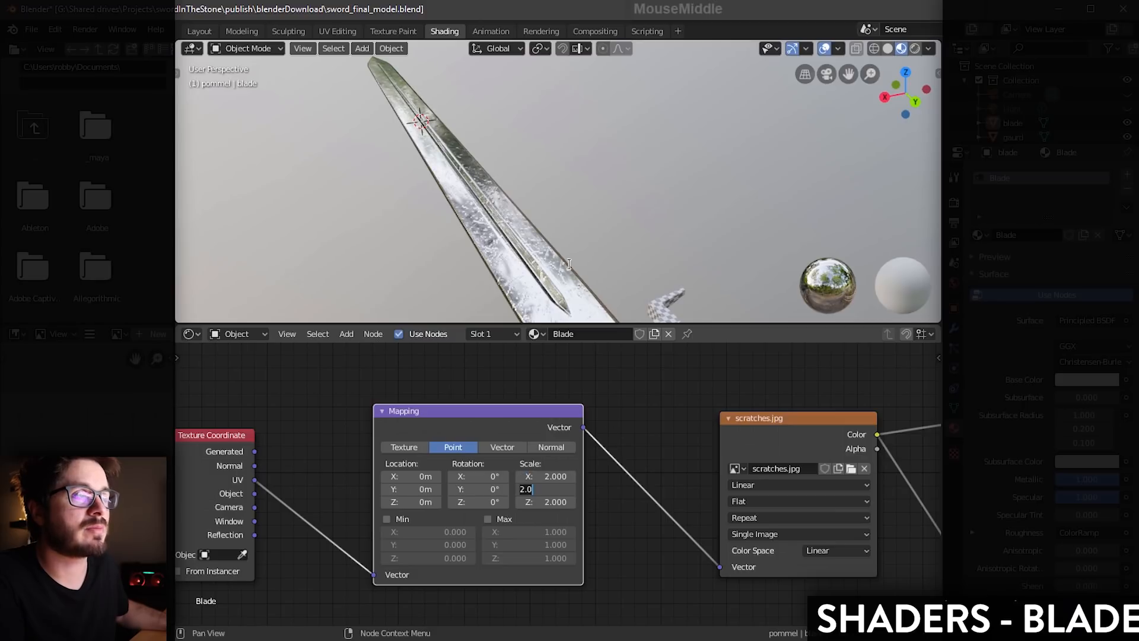
pyautogui.moveTo(594, 232); pyautogui.dragTo(570, 317, button='middle')
pyautogui.scroll(-3, 597, 411)
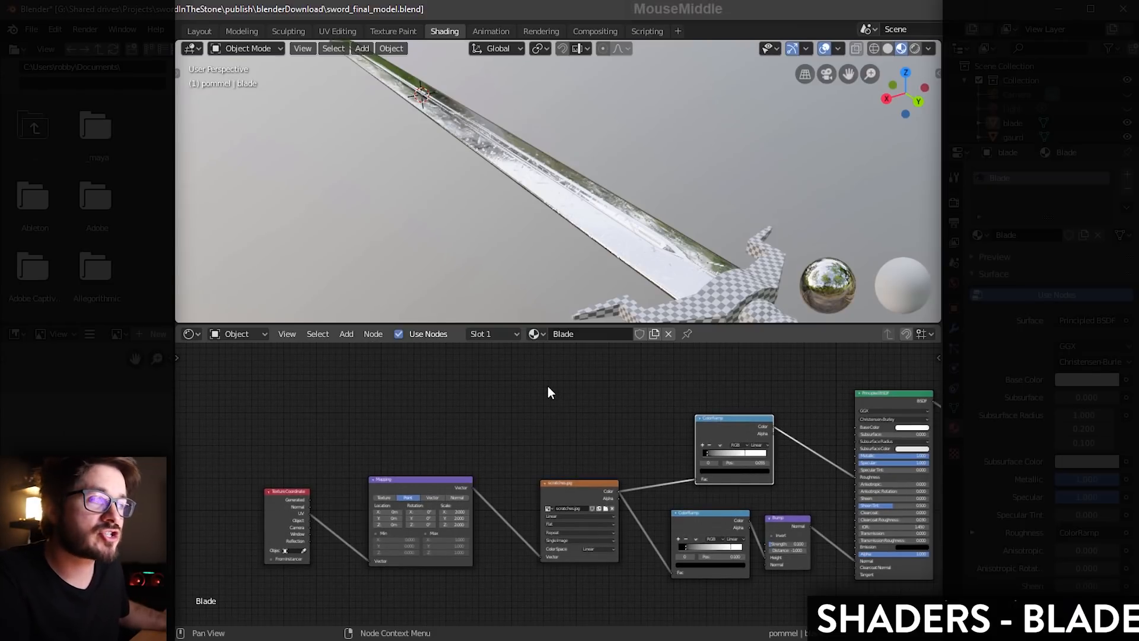
pyautogui.scroll(-2, 552, 386)
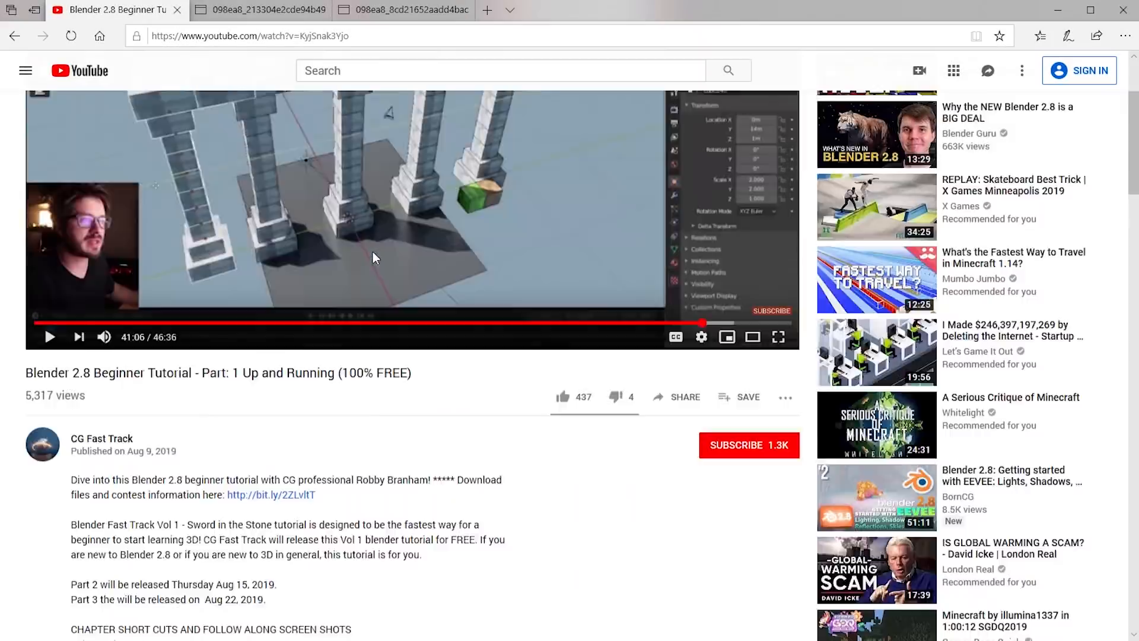
# Step: On the YouTube tutorial page, find the chapter shortcuts in the description and highlight the Chapter 4 Screen Shots line
pyautogui.scroll(-4, 272, 174)
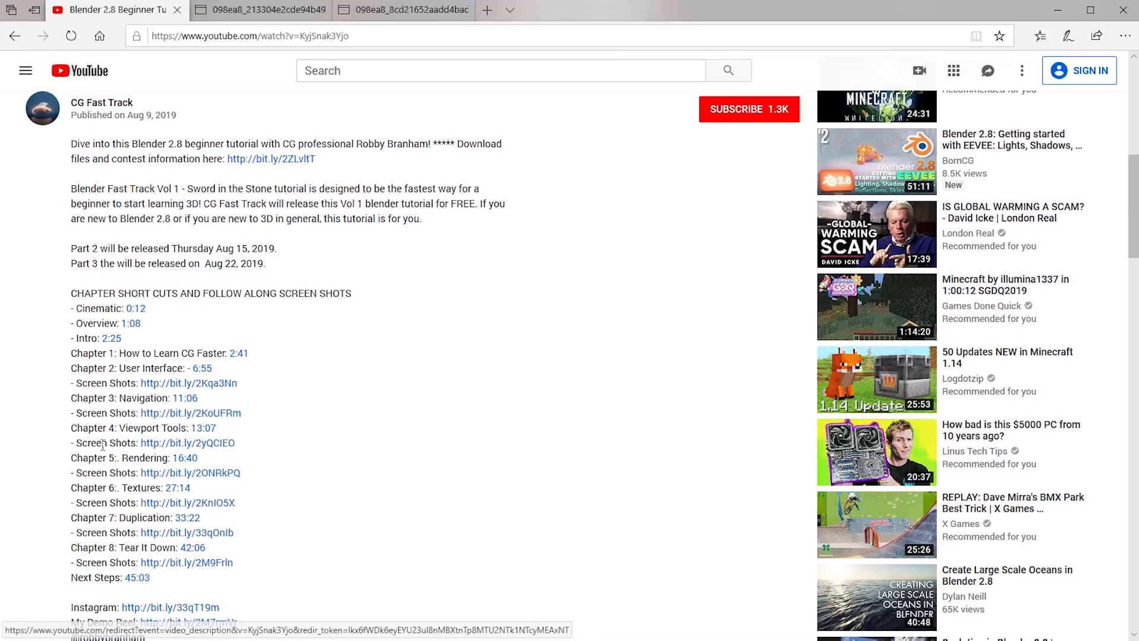
pyautogui.moveTo(72, 443); pyautogui.dragTo(257, 452)
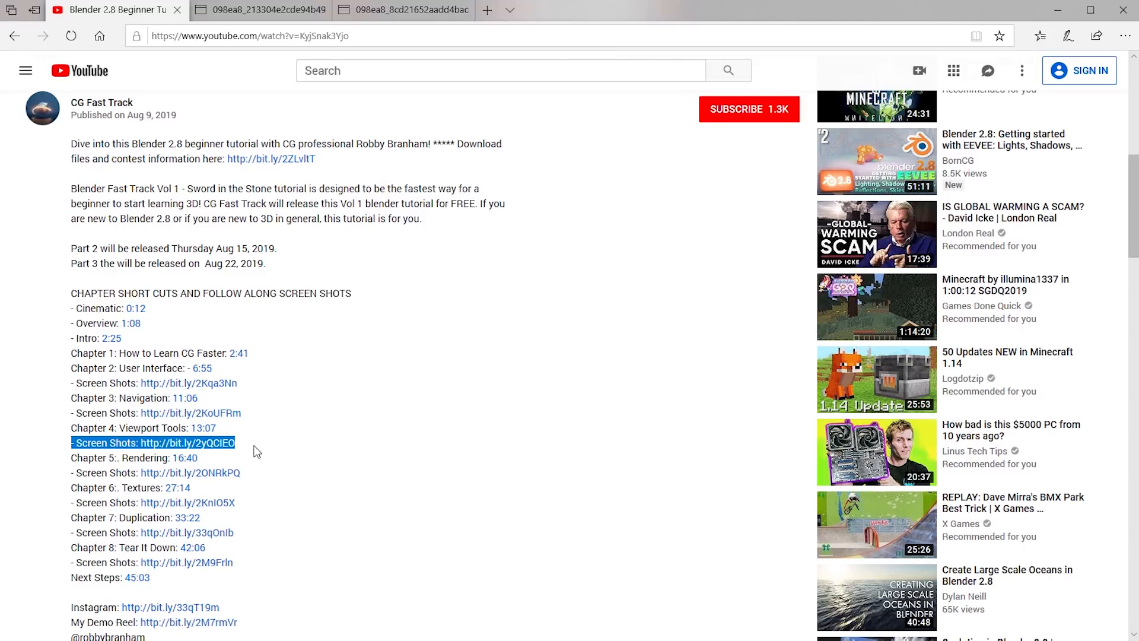
pyautogui.click(255, 450)
pyautogui.moveTo(72, 445); pyautogui.dragTo(277, 447)
pyautogui.click(277, 447)
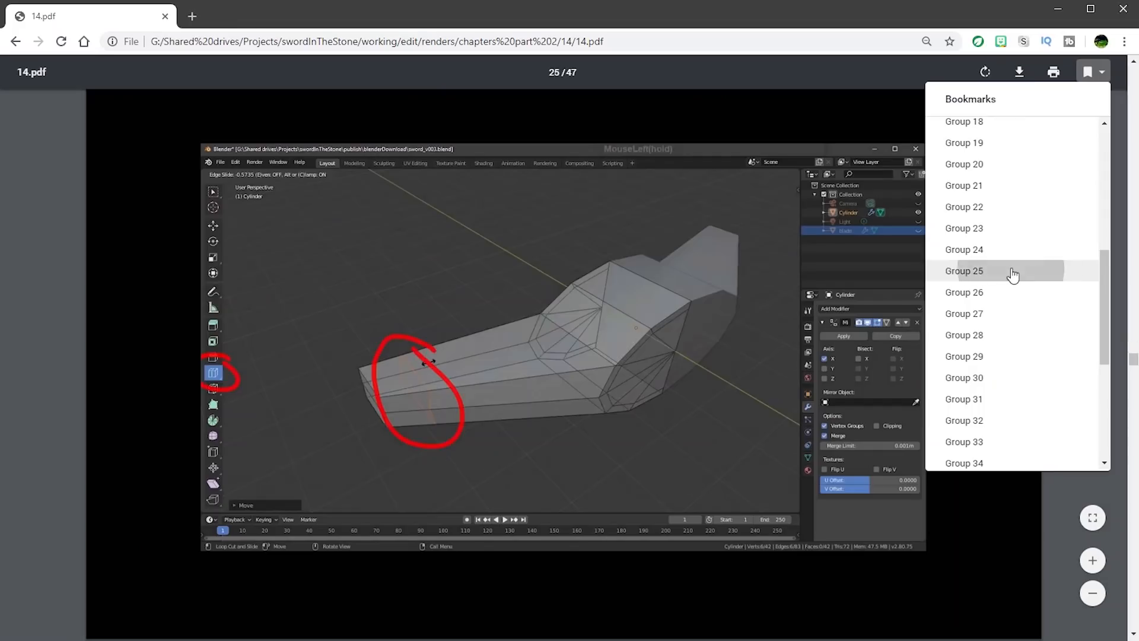
# Step: Step through the bookmarked screenshots of 14.pdf from Group 26 to Group 34 and look over the remaining bookmarks
pyautogui.click(1015, 292)
pyautogui.click(1008, 314)
pyautogui.click(1017, 336)
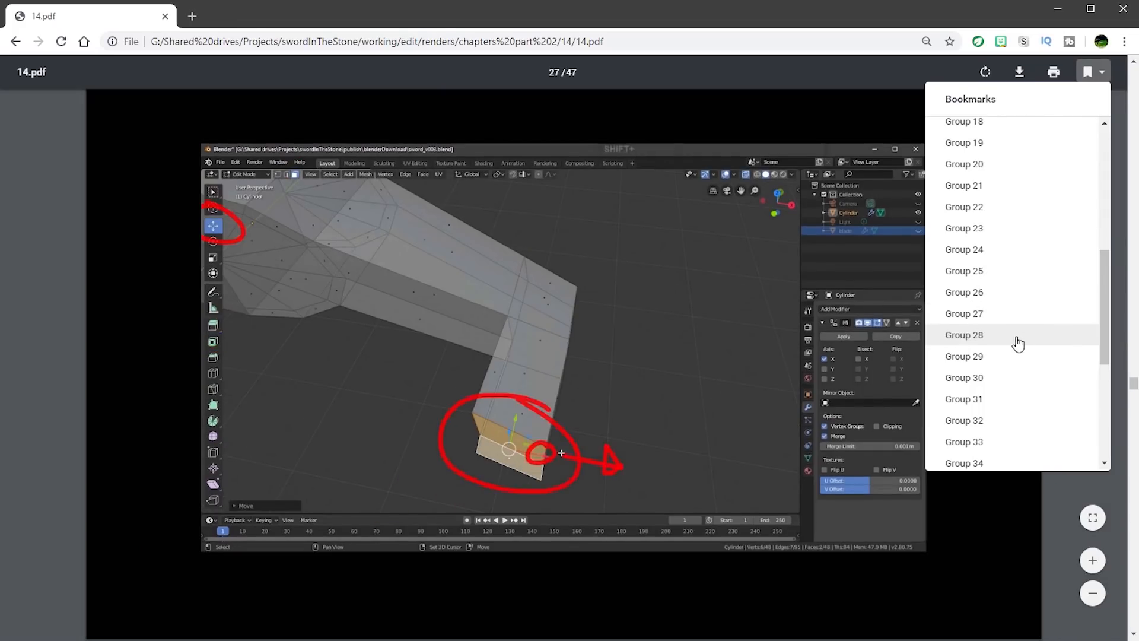
pyautogui.click(1019, 357)
pyautogui.click(1016, 377)
pyautogui.click(1016, 398)
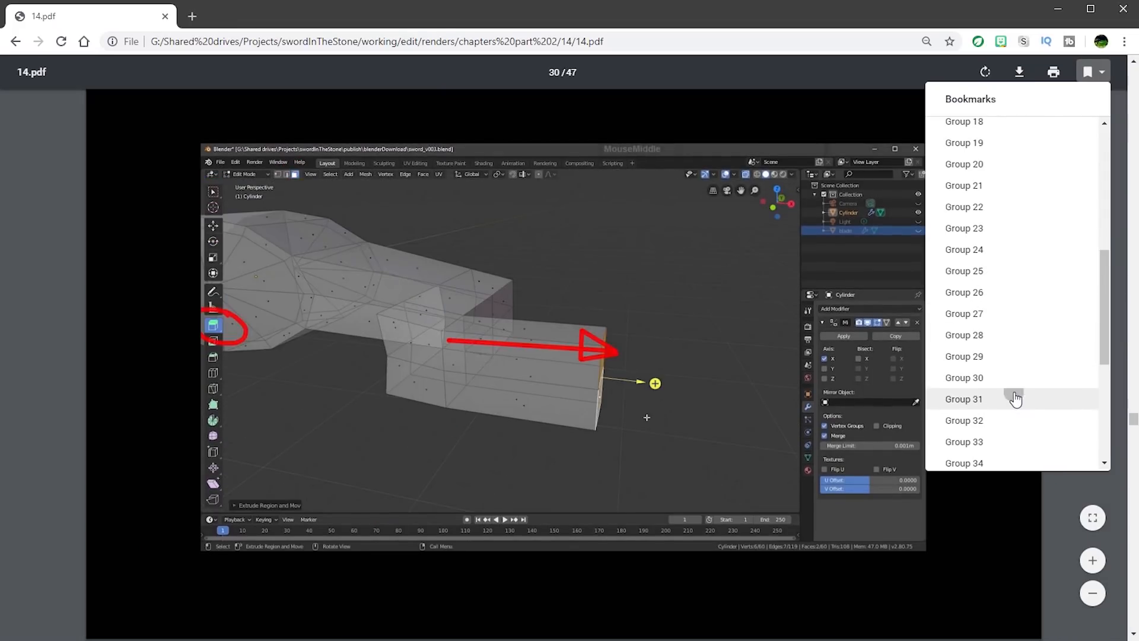
pyautogui.click(1011, 420)
pyautogui.click(1010, 441)
pyautogui.click(1008, 463)
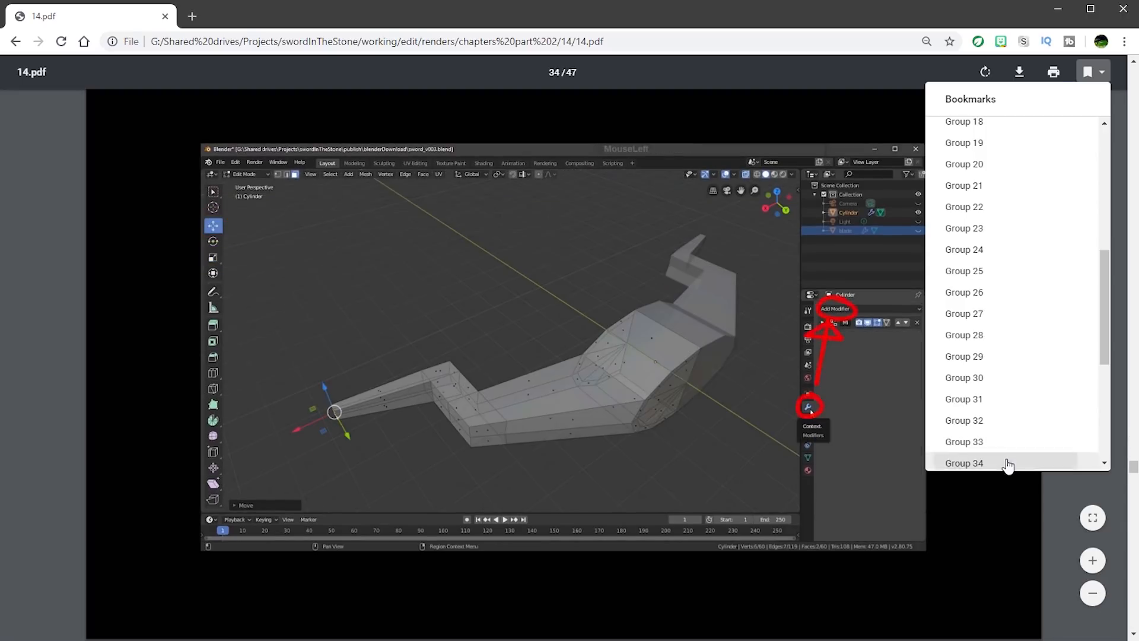
pyautogui.scroll(-10, 1020, 397)
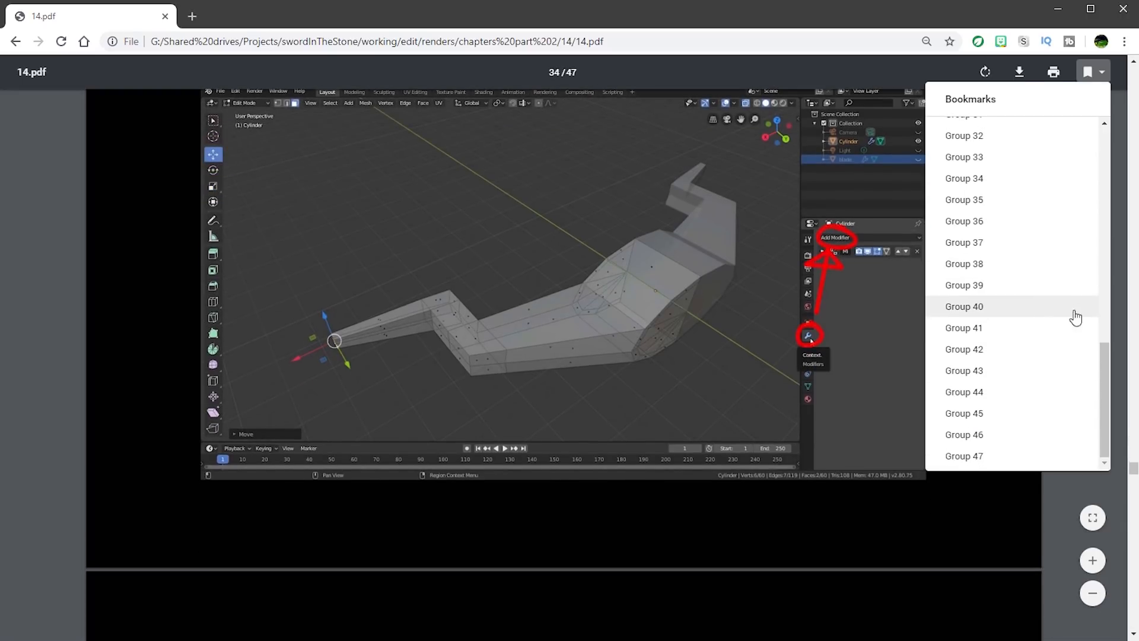
pyautogui.scroll(1, 1060, 503)
pyautogui.click(1091, 526)
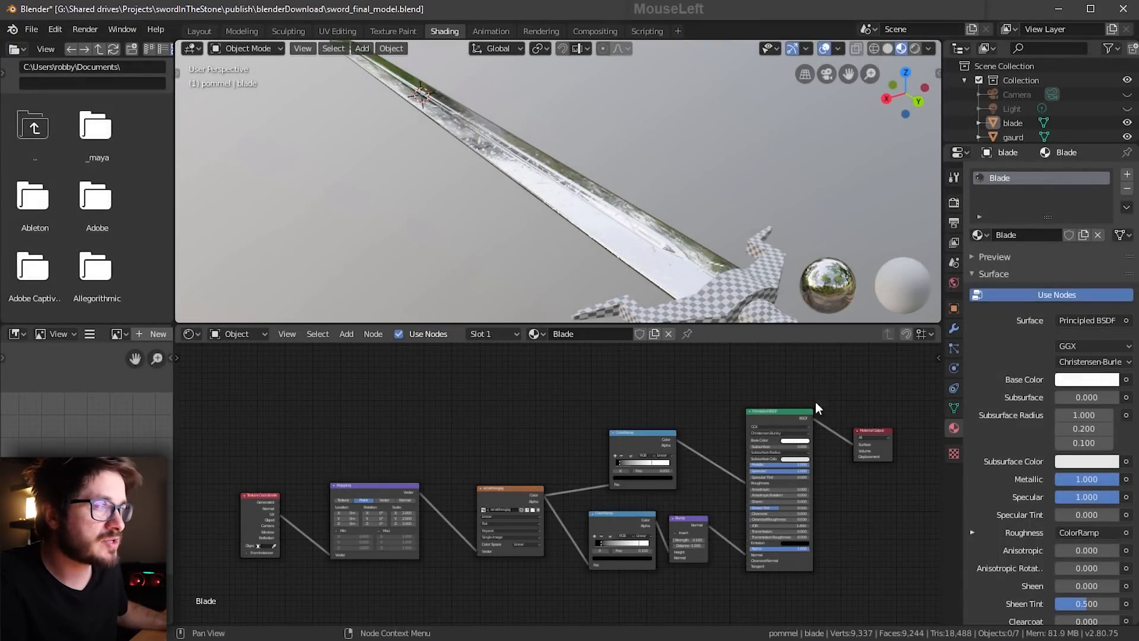
# Step: In Blender, select all nodes of the Blade material except the Material Output and copy them
pyautogui.moveTo(838, 395); pyautogui.dragTo(224, 602)
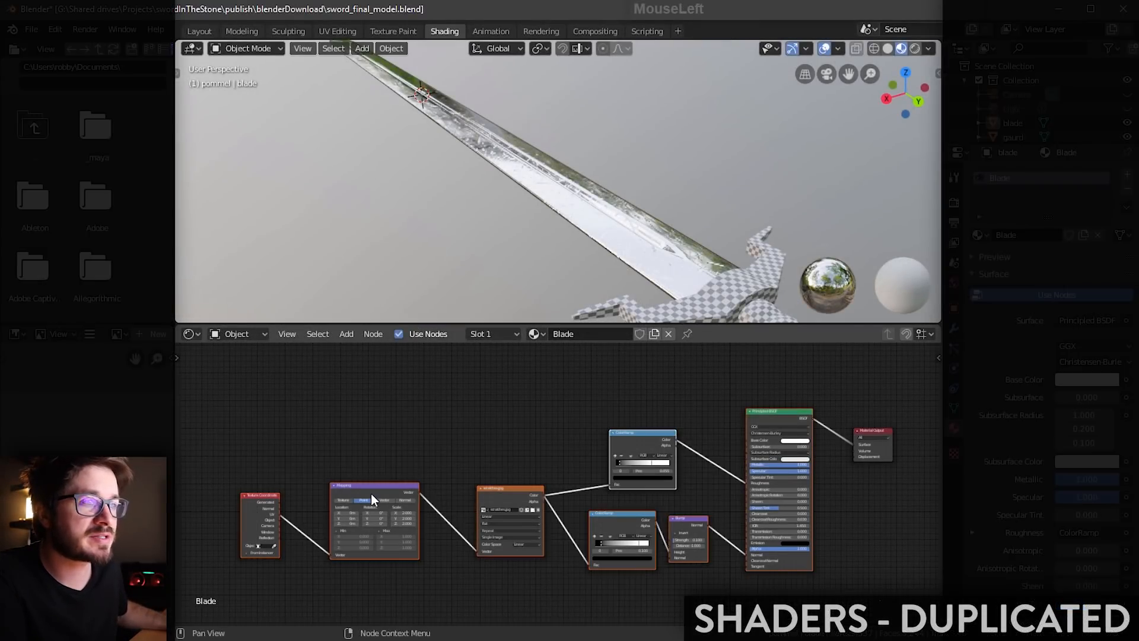
pyautogui.rightClick(373, 490)
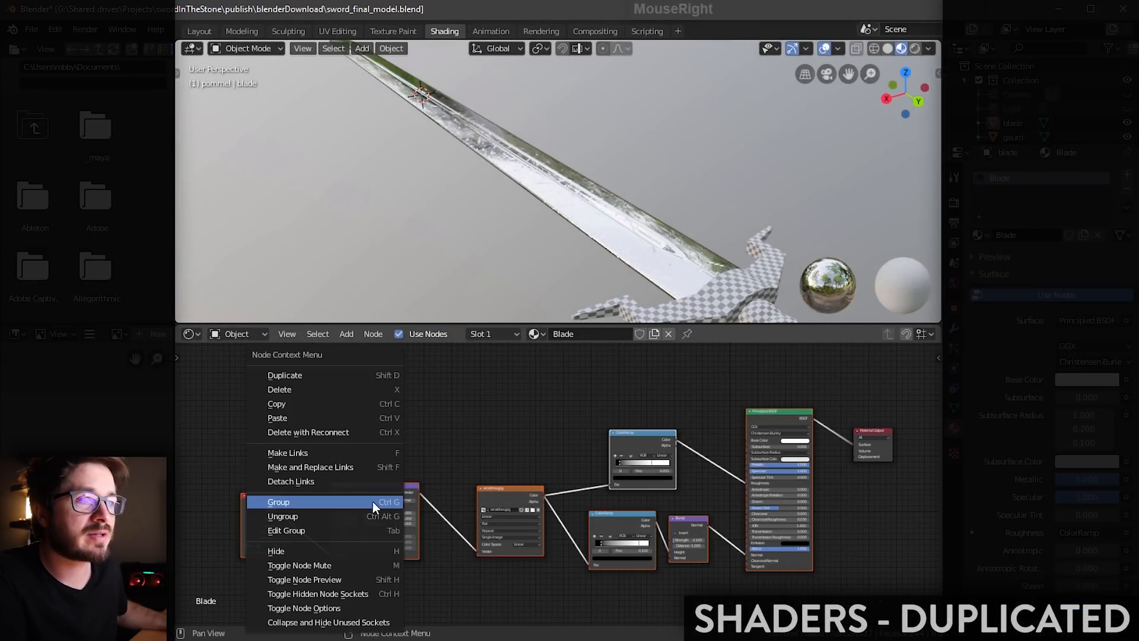
pyautogui.click(336, 403)
# Step: Replace the sword guard's Material_Checkers material with a new material named Gaurd
pyautogui.moveTo(583, 213); pyautogui.dragTo(568, 188, button='middle')
pyautogui.click(595, 186)
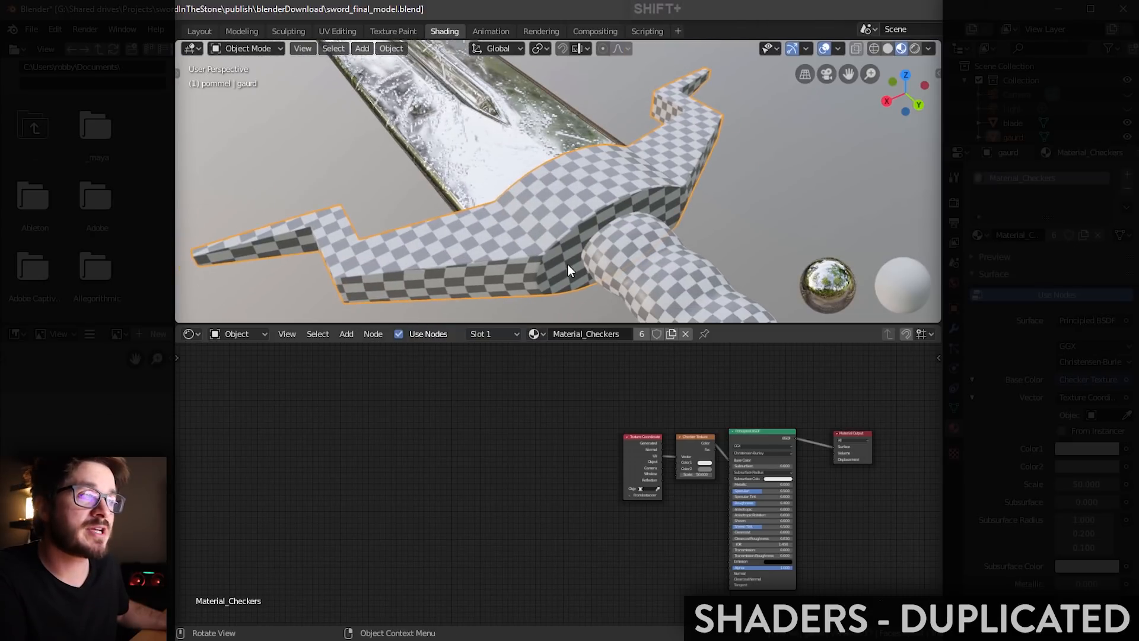
pyautogui.click(686, 334)
pyautogui.click(591, 335)
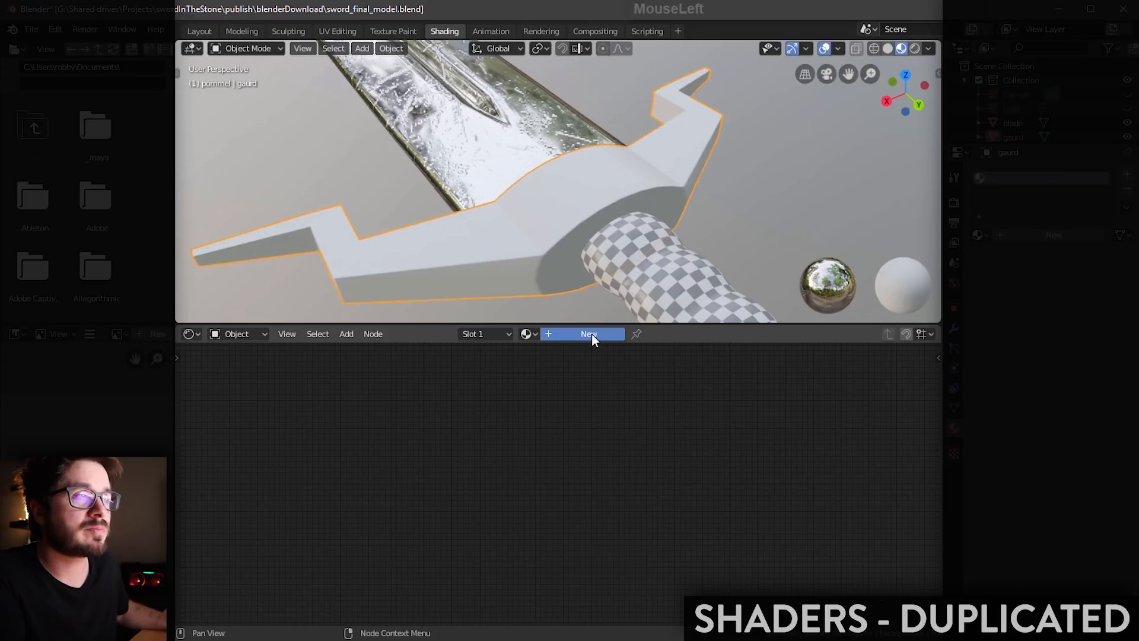
pyautogui.doubleClick(604, 334)
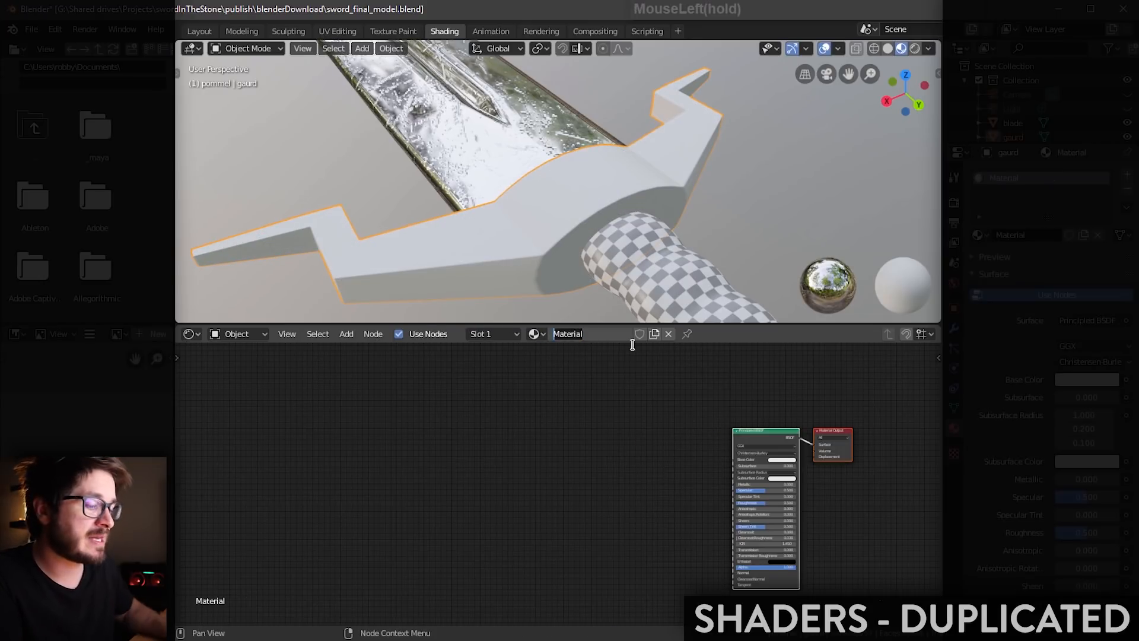
pyautogui.write('Gaurd')
pyautogui.press('Return')
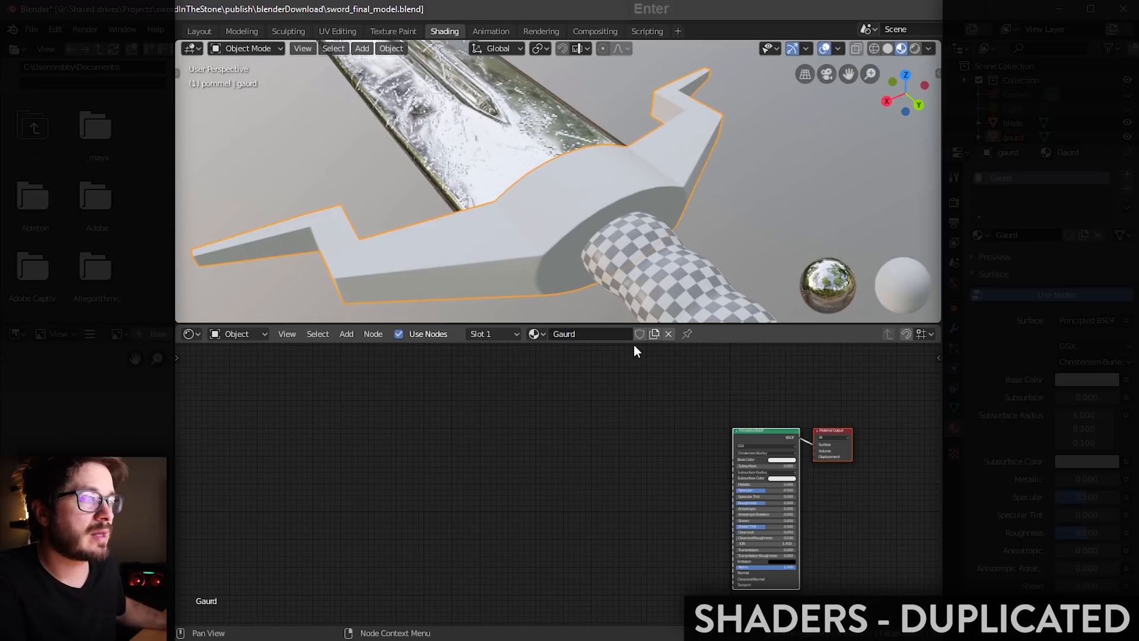
# Step: Delete the default Principled BSDF node from the Gaurd material, keeping the Material Output
pyautogui.moveTo(656, 442); pyautogui.dragTo(583, 422, button='middle')
pyautogui.click(624, 420)
pyautogui.moveTo(681, 414); pyautogui.dragTo(587, 410)
pyautogui.moveTo(656, 390); pyautogui.dragTo(543, 428)
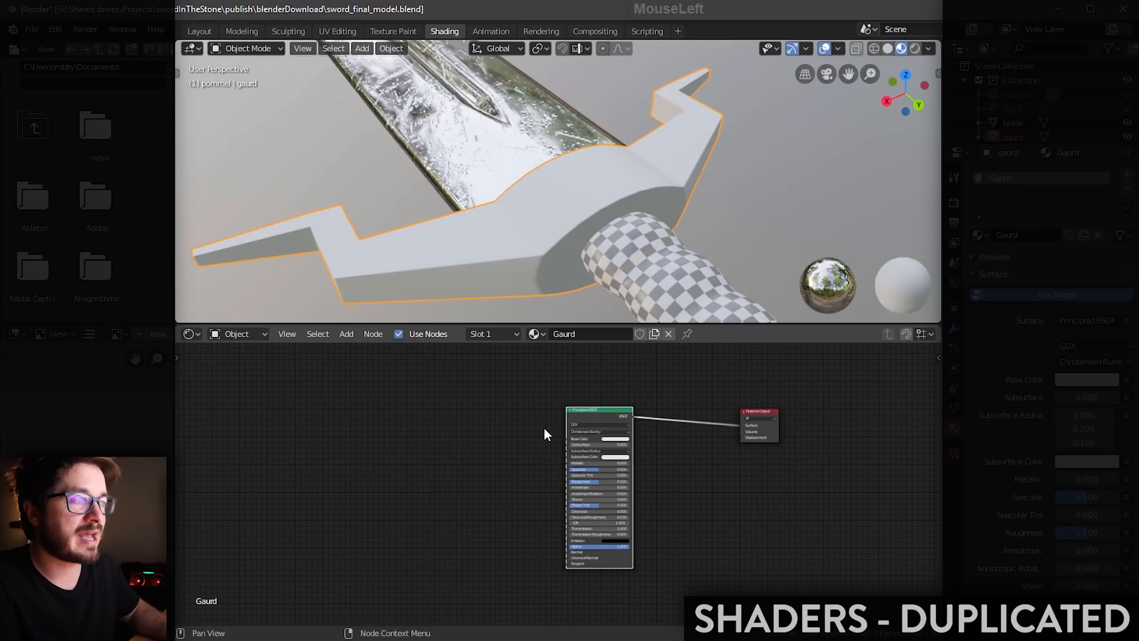
pyautogui.press('x')
# Step: Paste the copied blade nodes into the Gaurd material and place them to the left of the Material Output
pyautogui.scroll(-2, 497, 419)
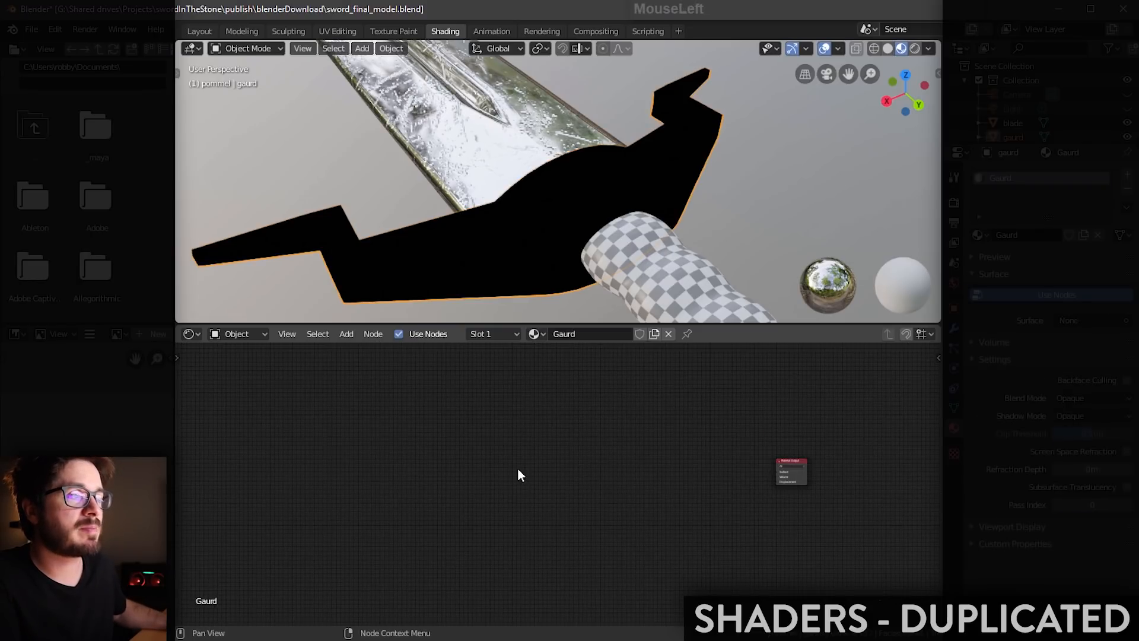
pyautogui.hotkey('ctrl', 'v')
pyautogui.moveTo(732, 455); pyautogui.dragTo(657, 428)
# Step: Connect the pasted Principled BSDF's BSDF output to the Surface input of the Material Output
pyautogui.scroll(3, 752, 459)
pyautogui.moveTo(919, 408); pyautogui.dragTo(635, 428, button='middle')
pyautogui.scroll(3, 634, 428)
pyautogui.click(593, 376)
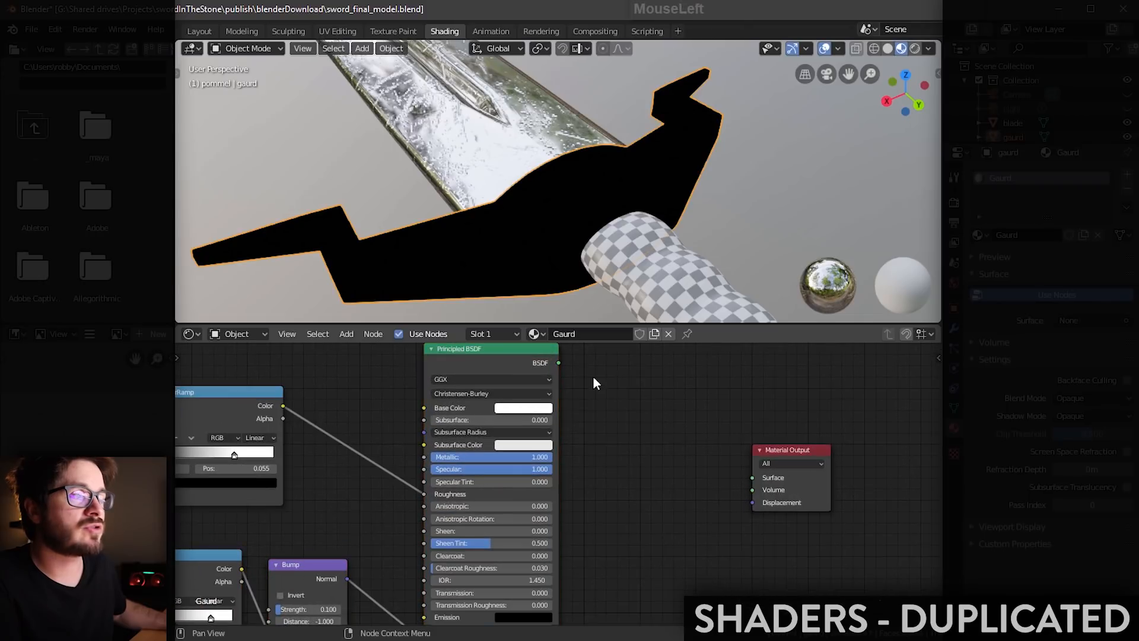
pyautogui.moveTo(559, 363)
pyautogui.mouseDown()
pyautogui.moveTo(630, 448)
pyautogui.moveTo(751, 479)
pyautogui.mouseUp()
pyautogui.moveTo(675, 489); pyautogui.dragTo(689, 512, button='middle')
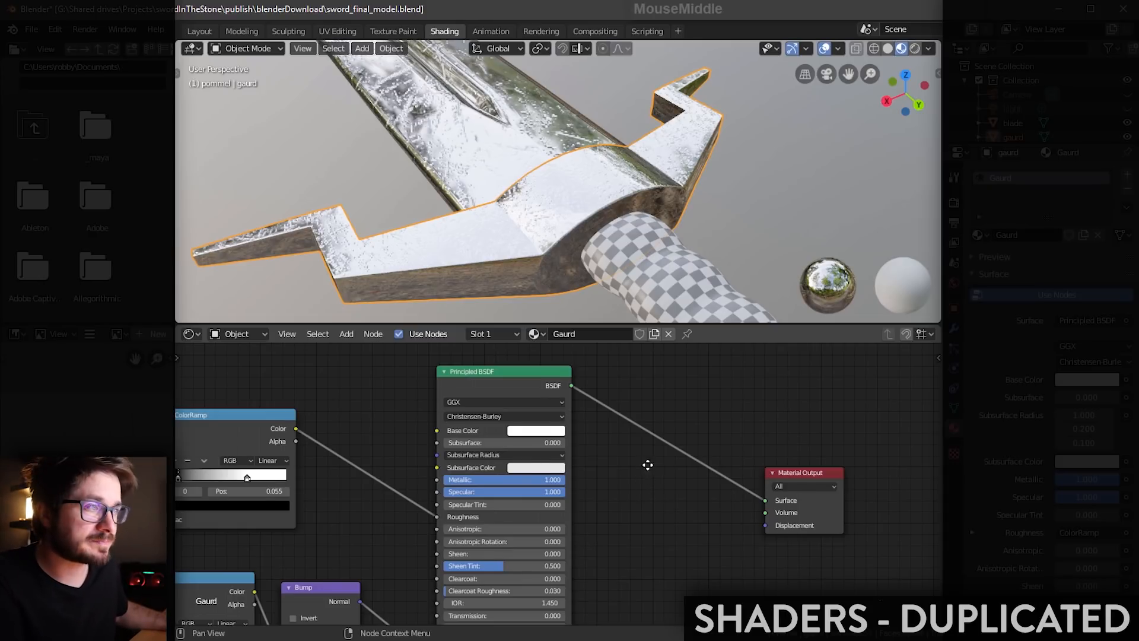
pyautogui.moveTo(649, 465); pyautogui.dragTo(674, 471, button='middle')
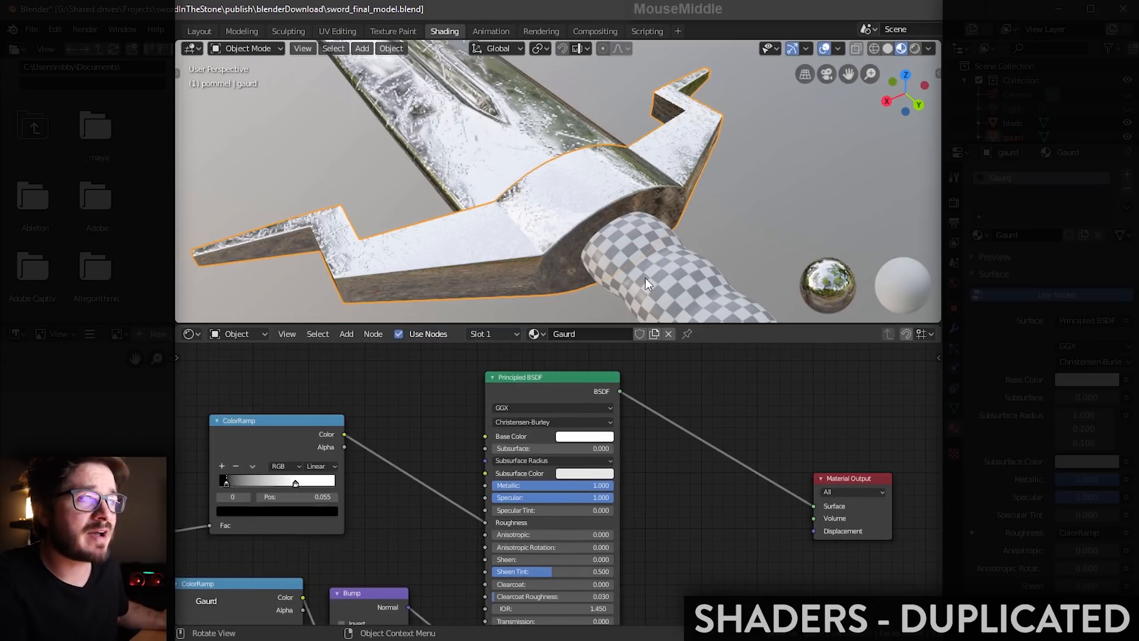
pyautogui.moveTo(646, 278); pyautogui.dragTo(634, 201, button='middle')
pyautogui.scroll(3, 601, 229)
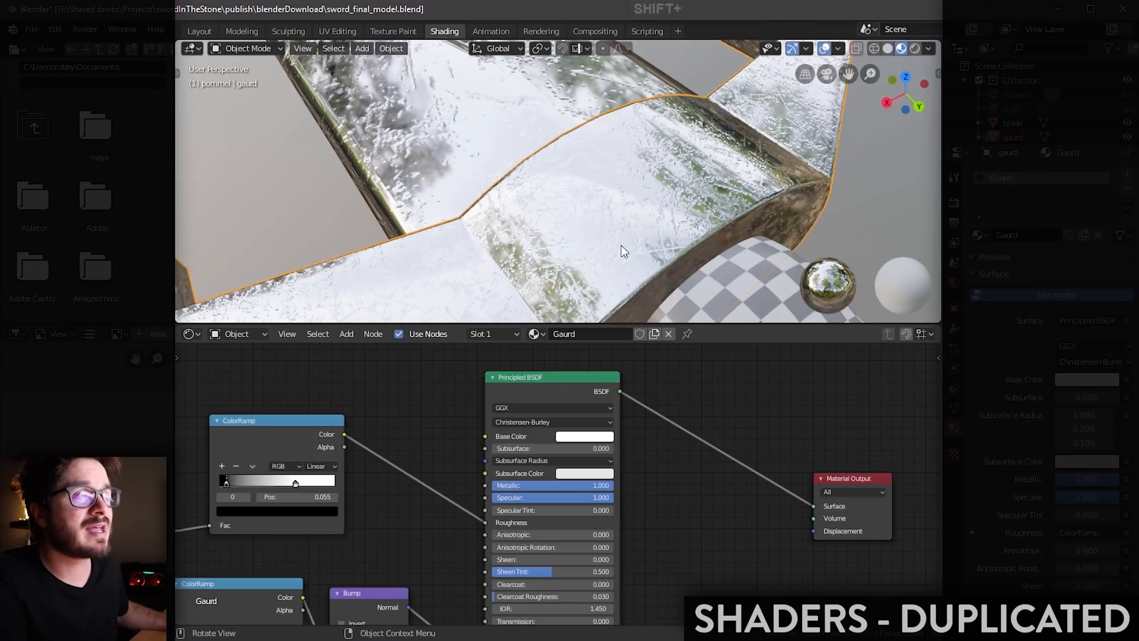
# Step: Set the Base Color of the Gaurd material's Principled BSDF to R 0.597, G 0.463512 and B 0.2844
pyautogui.scroll(1, 623, 407)
pyautogui.moveTo(623, 407); pyautogui.dragTo(645, 473, button='middle')
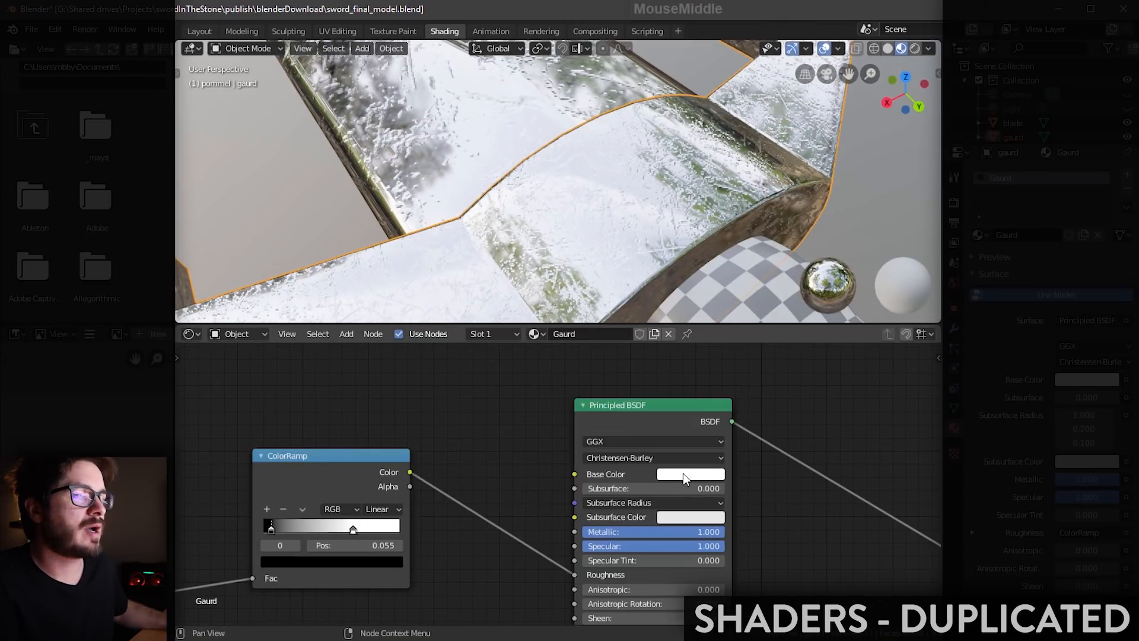
pyautogui.click(682, 473)
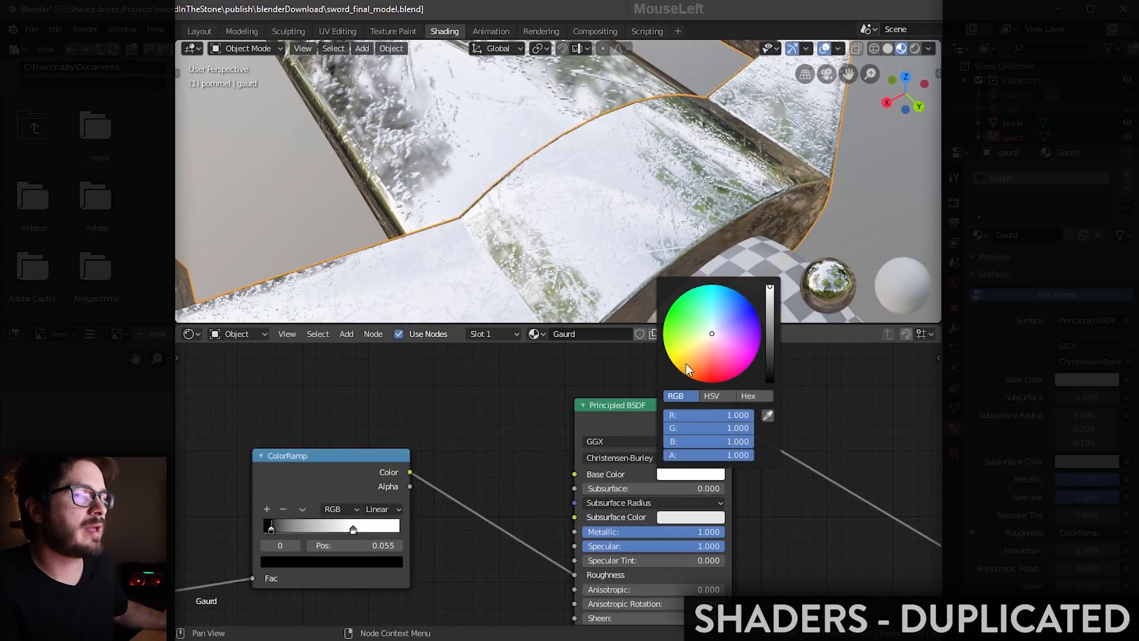
pyautogui.click(725, 415)
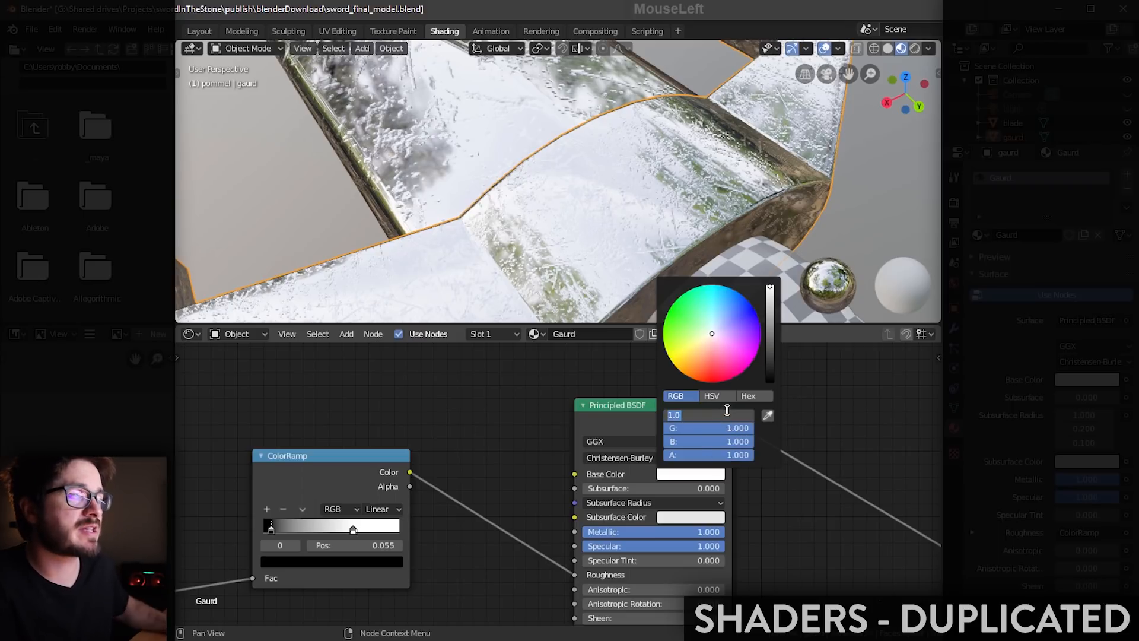
pyautogui.write('.')
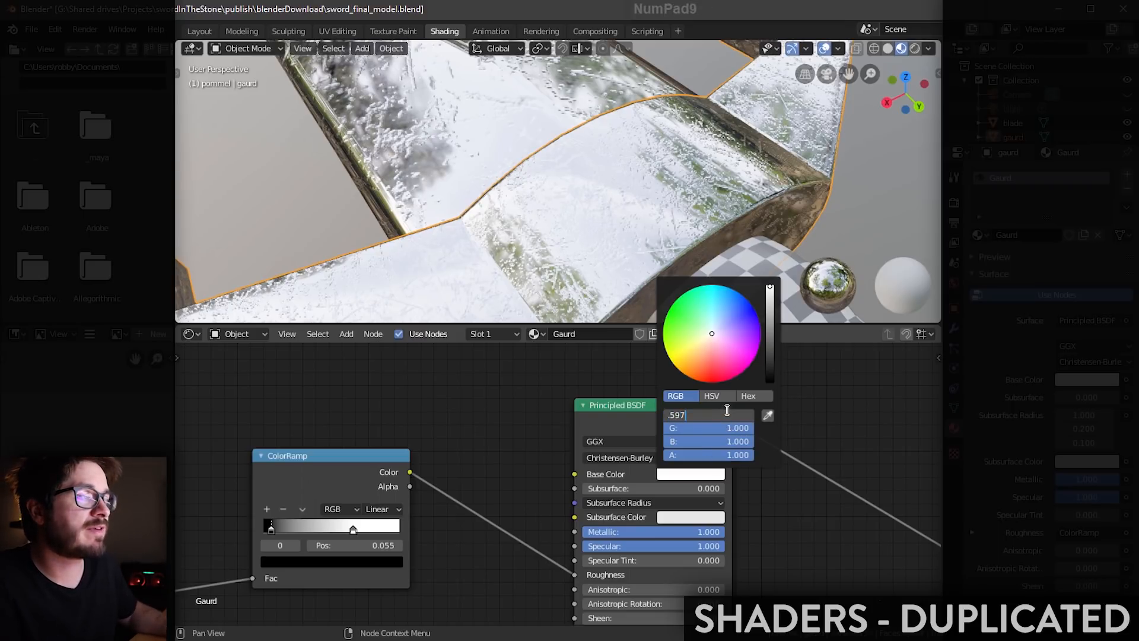
pyautogui.write('597')
pyautogui.press('Tab')
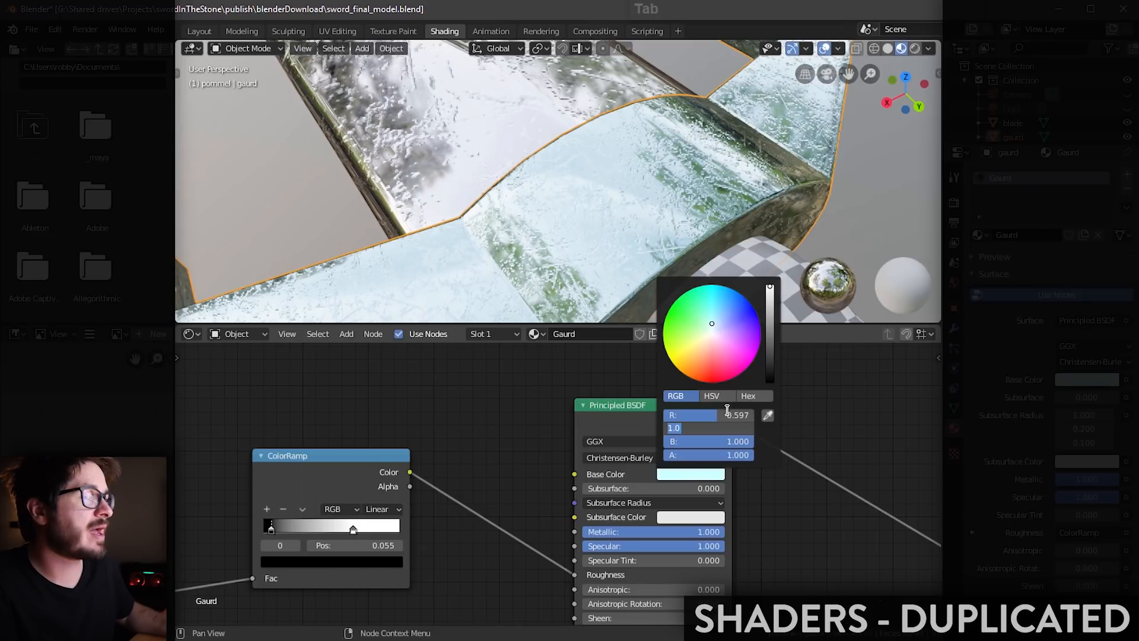
pyautogui.write('.463512')
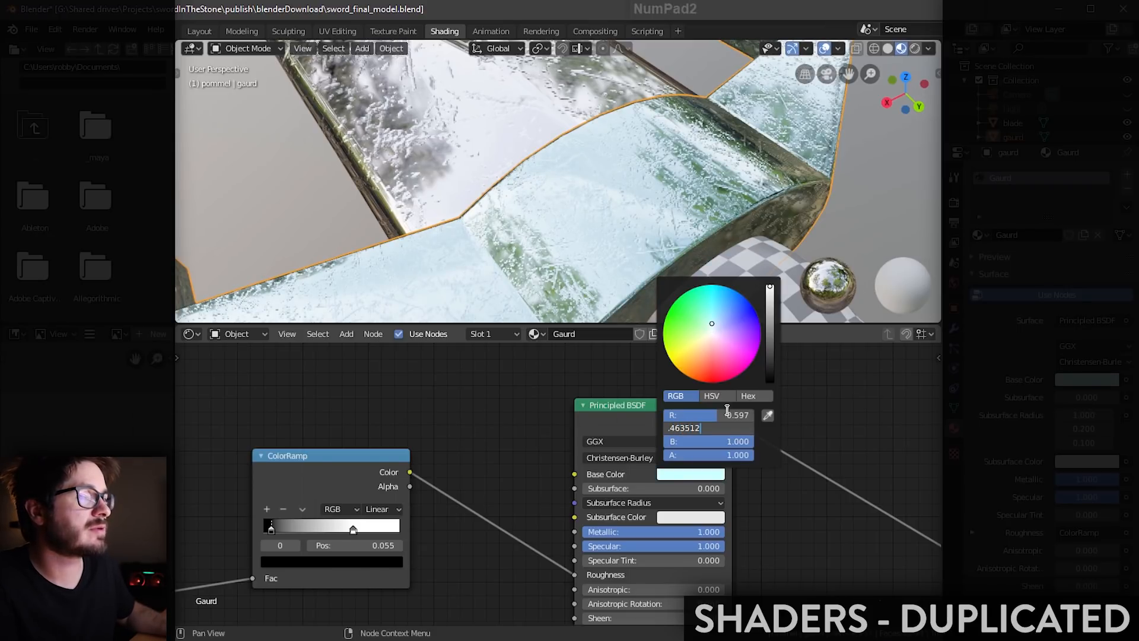
pyautogui.press('Tab')
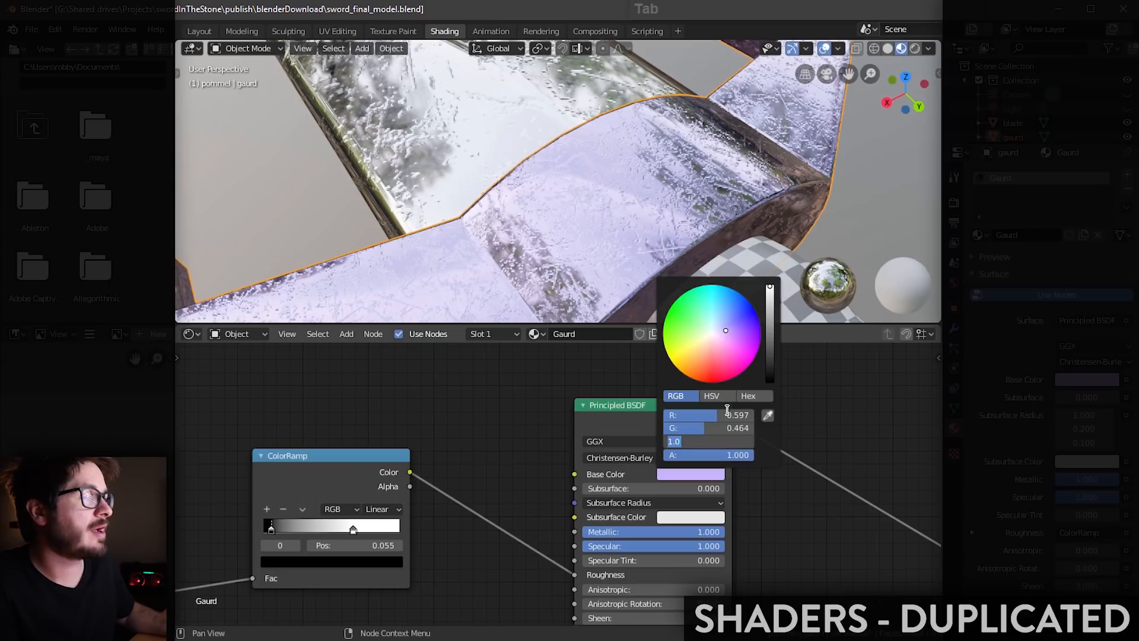
pyautogui.write('.2844')
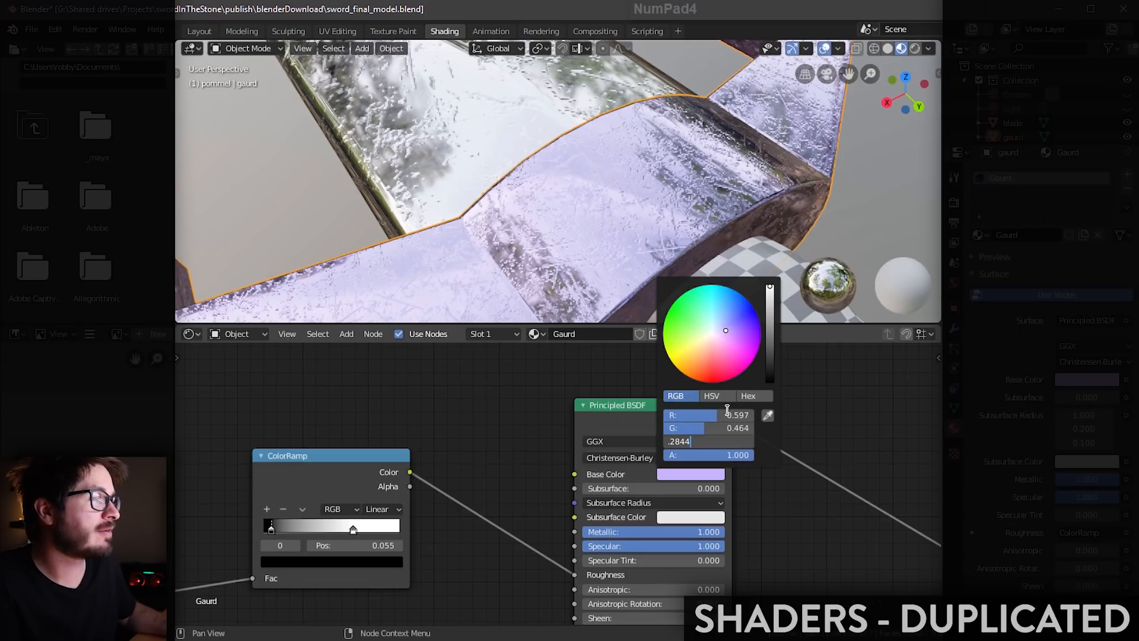
pyautogui.press('Return')
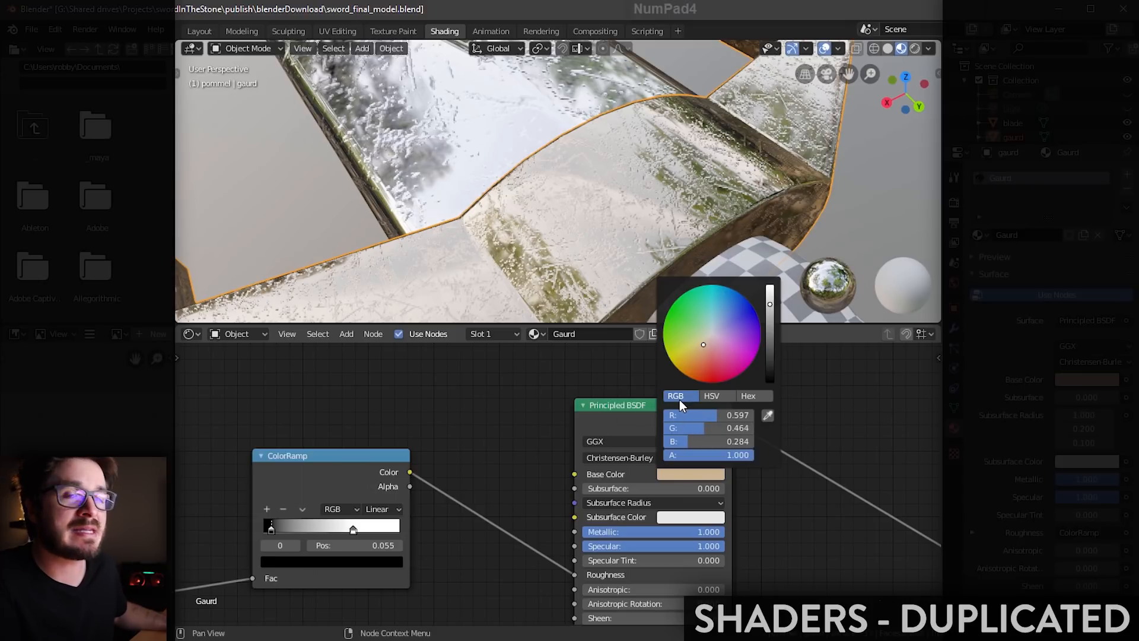
pyautogui.click(825, 556)
# Step: Set the Mapping node's X, Y and Z scale to 1 in the Gaurd material
pyautogui.scroll(-4, 569, 238)
pyautogui.keyDown('shift'); pyautogui.moveTo(481, 237); pyautogui.dragTo(564, 247, button='middle'); pyautogui.keyUp('shift')
pyautogui.moveTo(495, 429); pyautogui.dragTo(467, 428, button='middle')
pyautogui.click(426, 505)
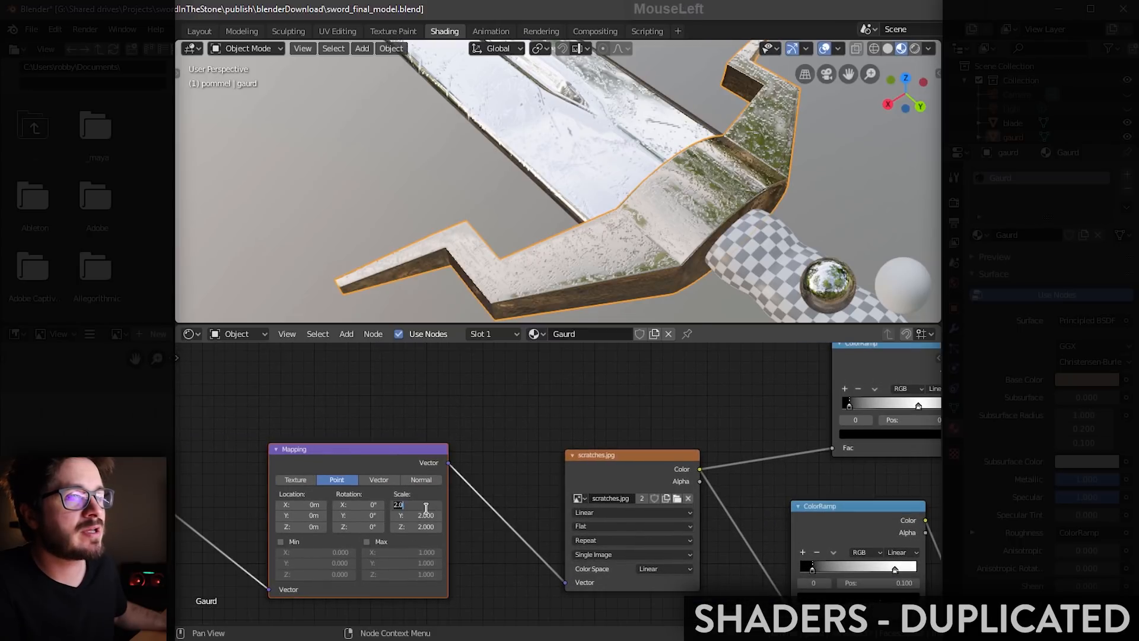
pyautogui.write('1')
pyautogui.press('Tab')
pyautogui.write('1')
pyautogui.press('Tab')
pyautogui.write('1')
pyautogui.press('Tab')
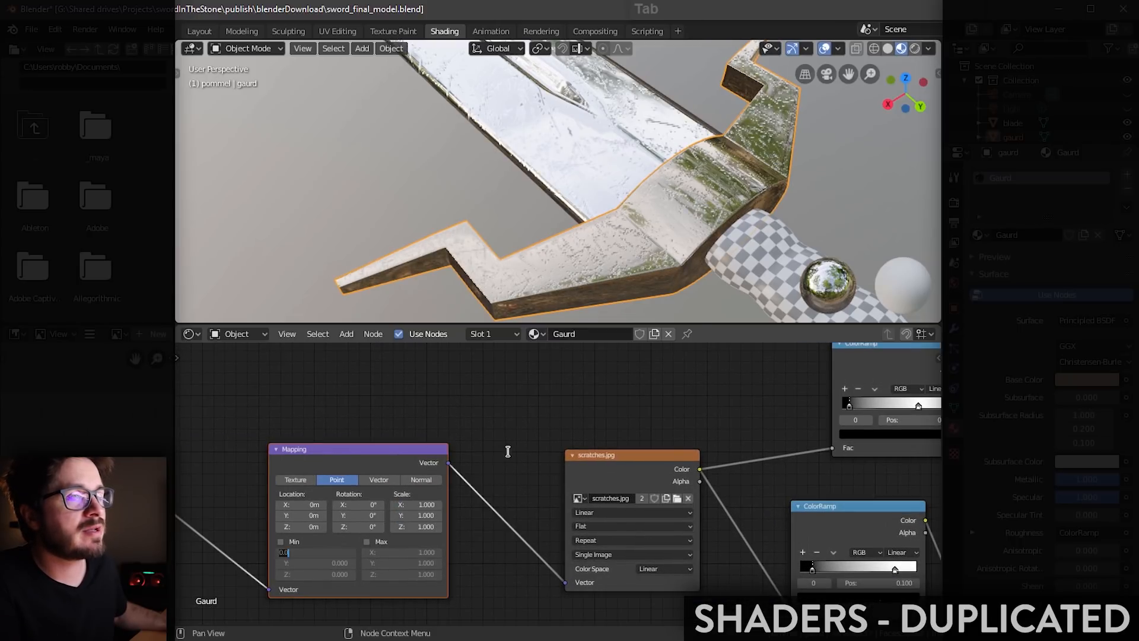
pyautogui.press('Return')
# Step: Save the project as a new file named sword_final_shaded.blend in the blenderDownload folder
pyautogui.scroll(4, 656, 230)
pyautogui.moveTo(656, 230); pyautogui.dragTo(605, 249, button='middle')
pyautogui.scroll(-10, 647, 236)
pyautogui.keyDown('shift'); pyautogui.moveTo(605, 249); pyautogui.dragTo(598, 235, button='middle'); pyautogui.keyUp('shift')
pyautogui.scroll(2, 596, 245)
pyautogui.click(31, 29)
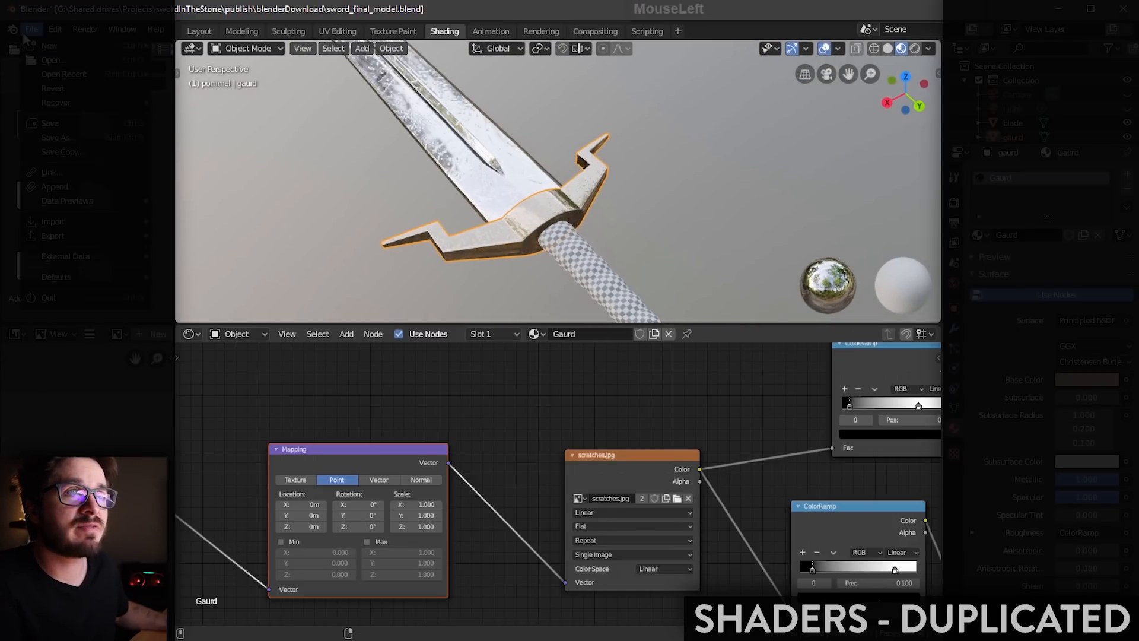
pyautogui.click(80, 137)
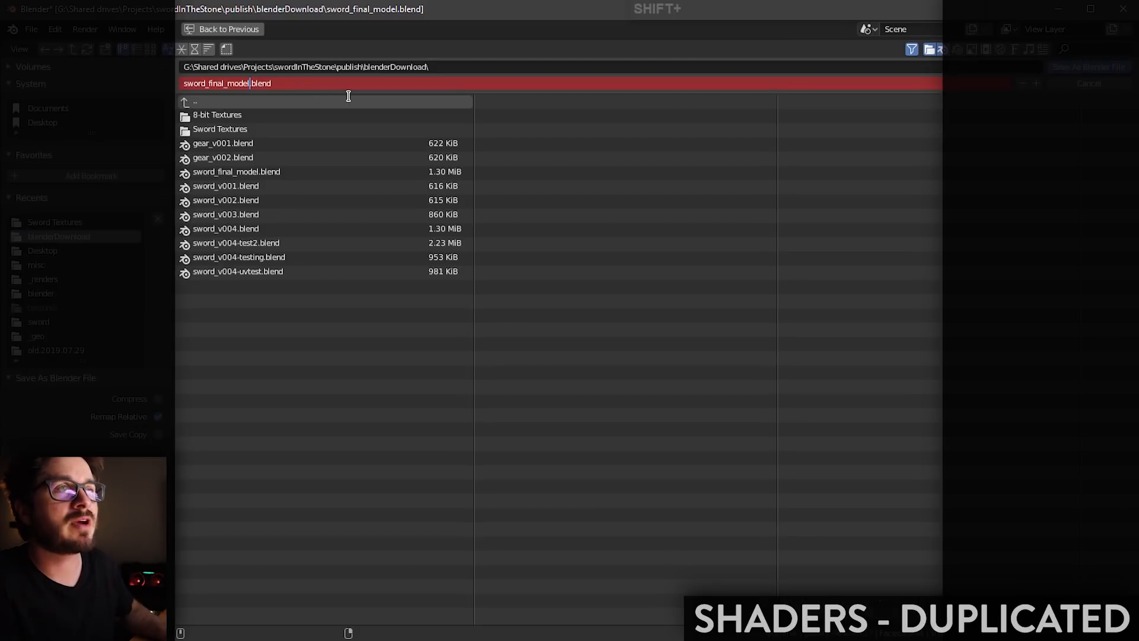
pyautogui.hotkey('shift', 'Right')
pyautogui.write('s')
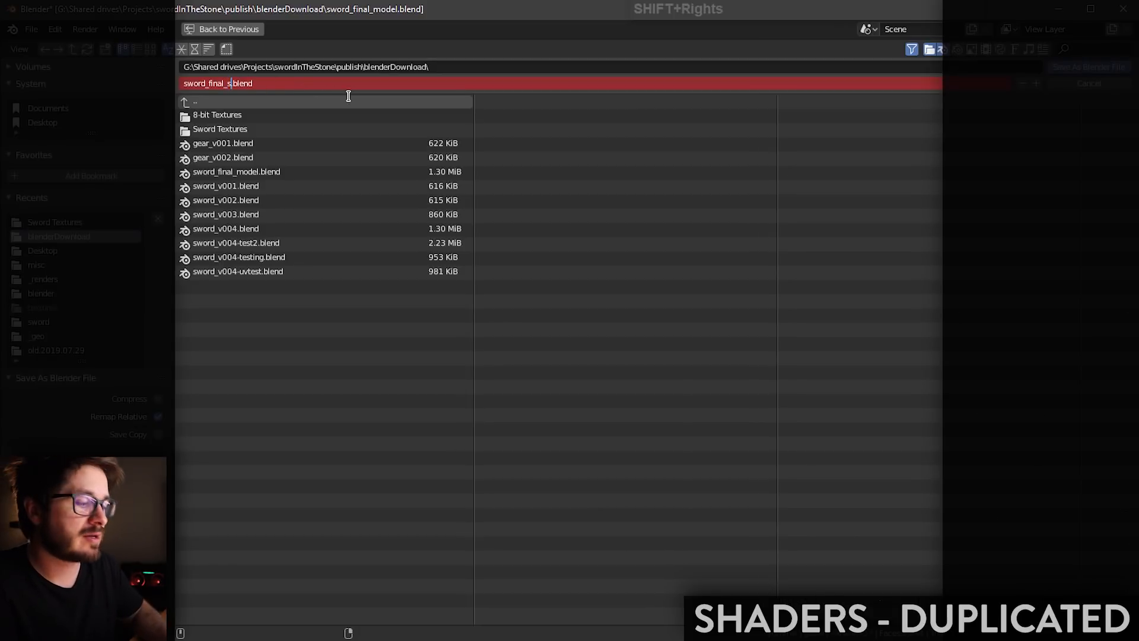
pyautogui.write('had.blend')
pyautogui.press('BackSpace')
pyautogui.press('BackSpace')
pyautogui.write('ded')
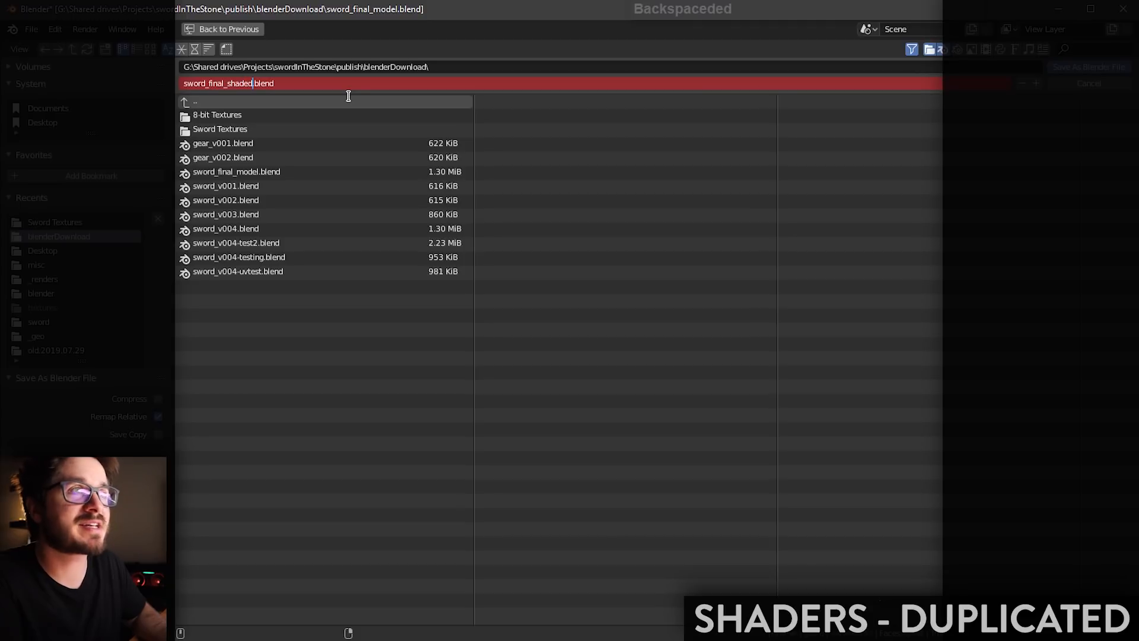
pyautogui.hotkey('ctrl', 'a')
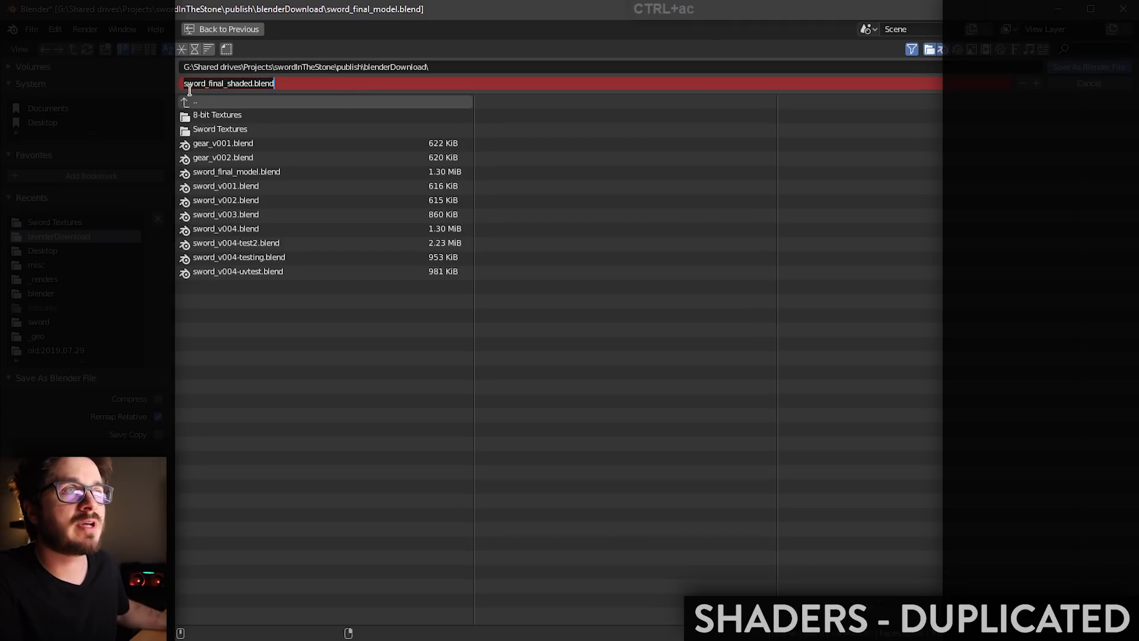
pyautogui.click(1076, 67)
# Step: Copy all Gaurd material nodes from the Texture Coordinate through the Principled BSDF, leaving out the Material Output
pyautogui.scroll(-4, 652, 248)
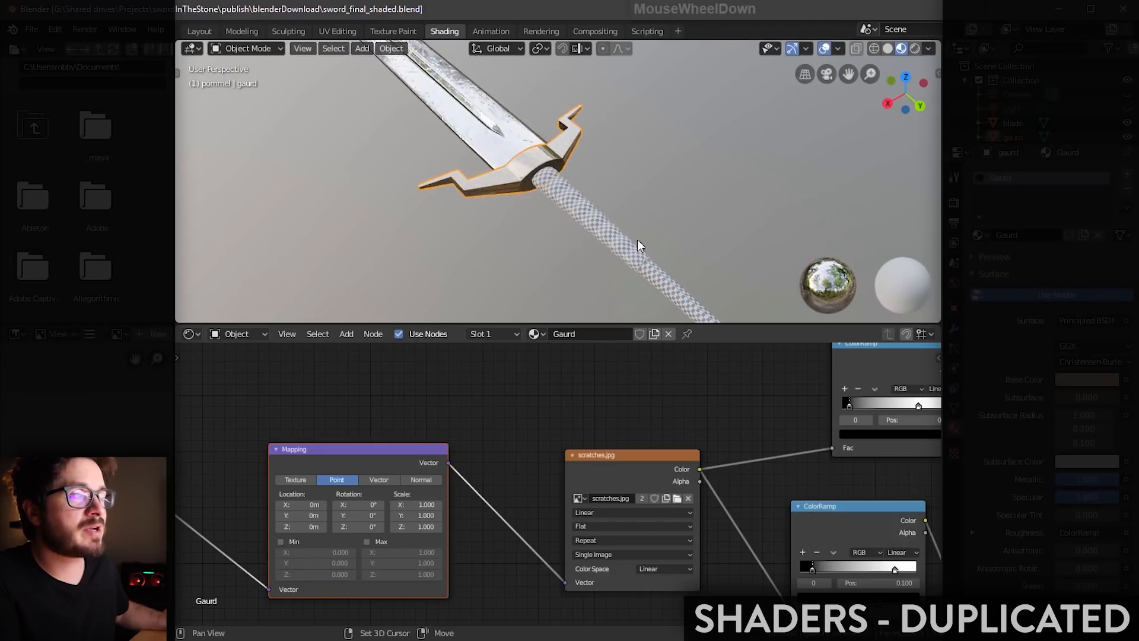
pyautogui.keyDown('shift'); pyautogui.moveTo(636, 242); pyautogui.dragTo(607, 255, button='middle'); pyautogui.keyUp('shift')
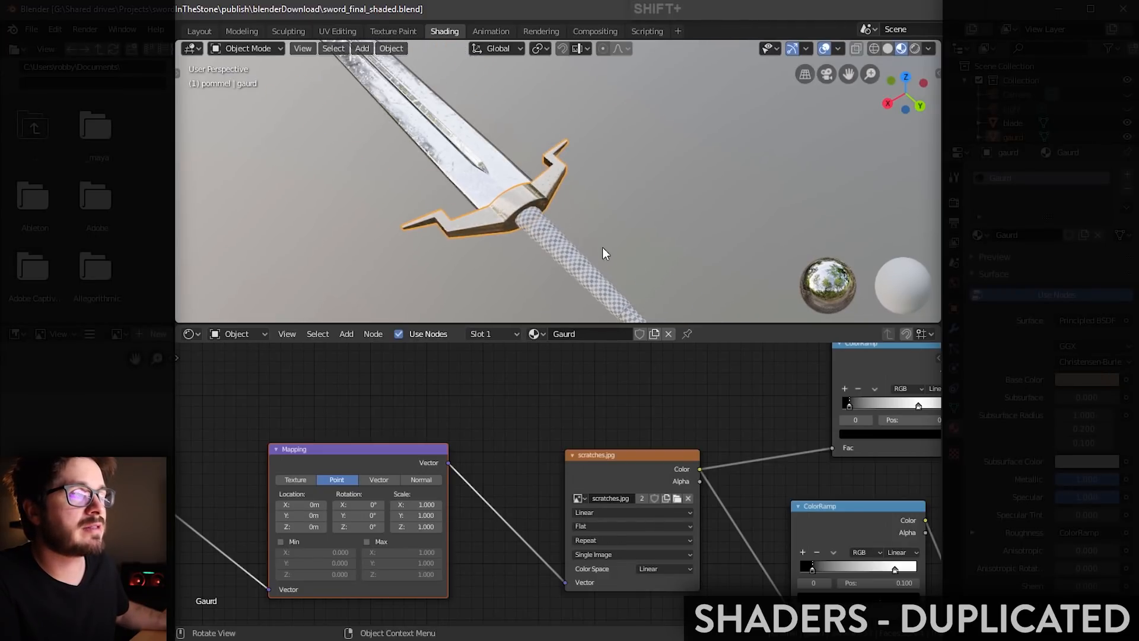
pyautogui.keyDown('shift'); pyautogui.moveTo(571, 214); pyautogui.dragTo(552, 198, button='middle'); pyautogui.keyUp('shift')
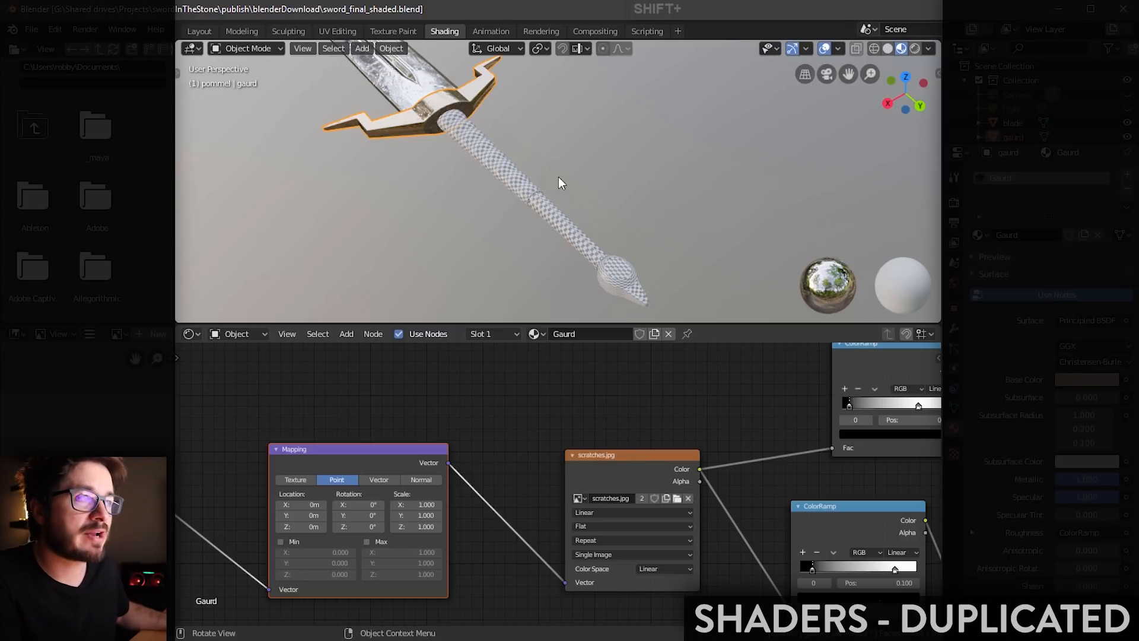
pyautogui.keyDown('shift'); pyautogui.moveTo(471, 140); pyautogui.dragTo(477, 156, button='middle'); pyautogui.keyUp('shift')
pyautogui.click(474, 121)
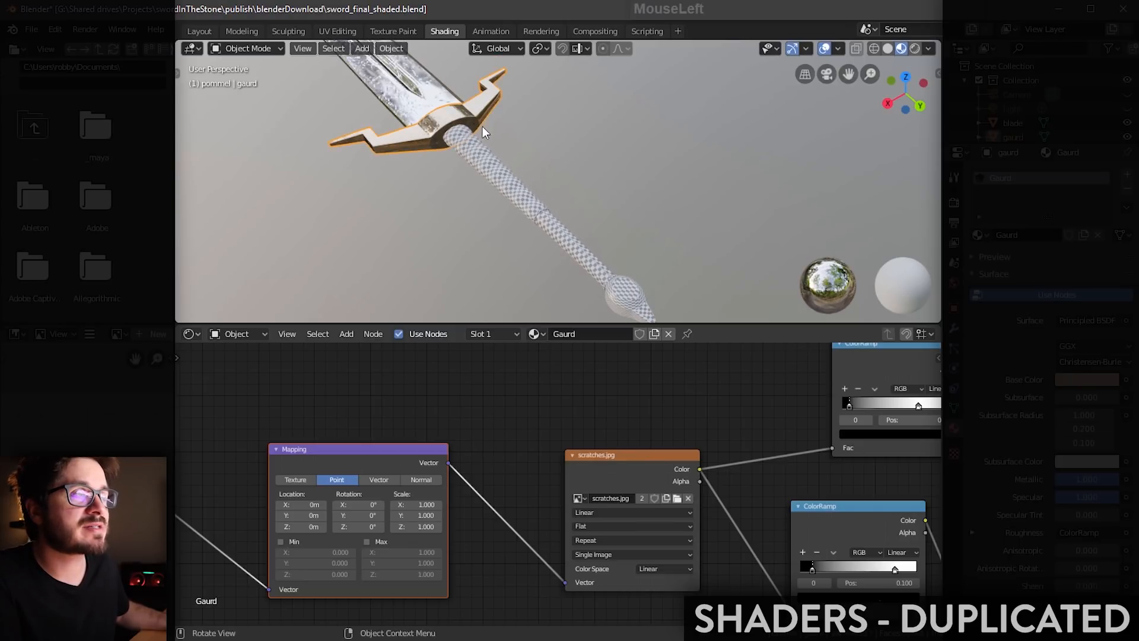
pyautogui.scroll(-6, 496, 426)
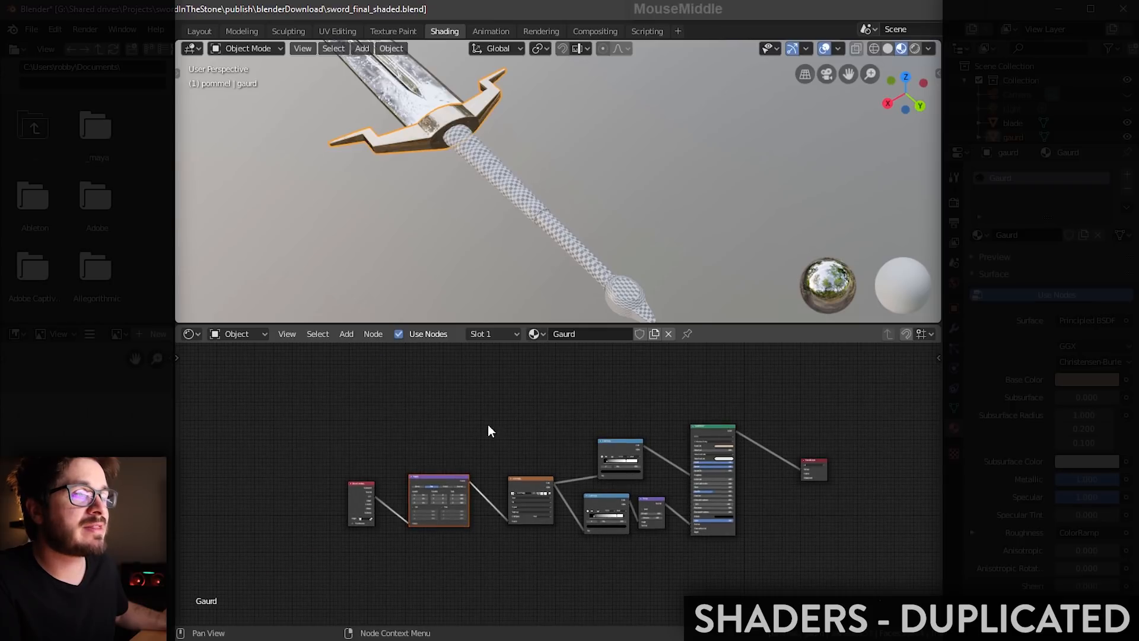
pyautogui.moveTo(274, 410); pyautogui.dragTo(721, 562)
pyautogui.rightClick(698, 429)
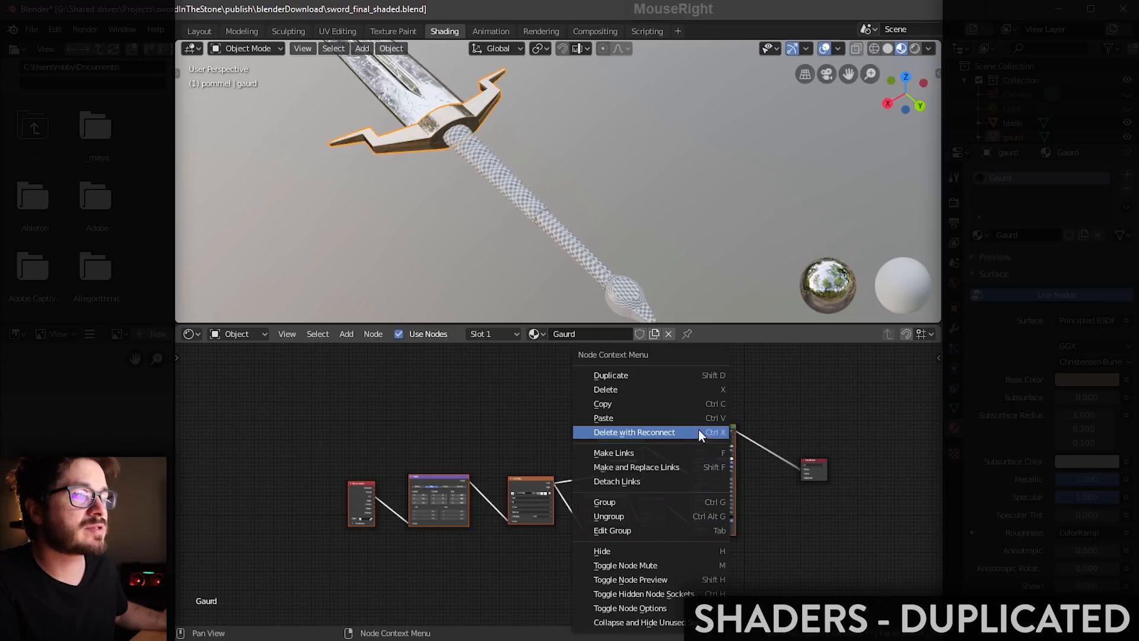
pyautogui.click(674, 403)
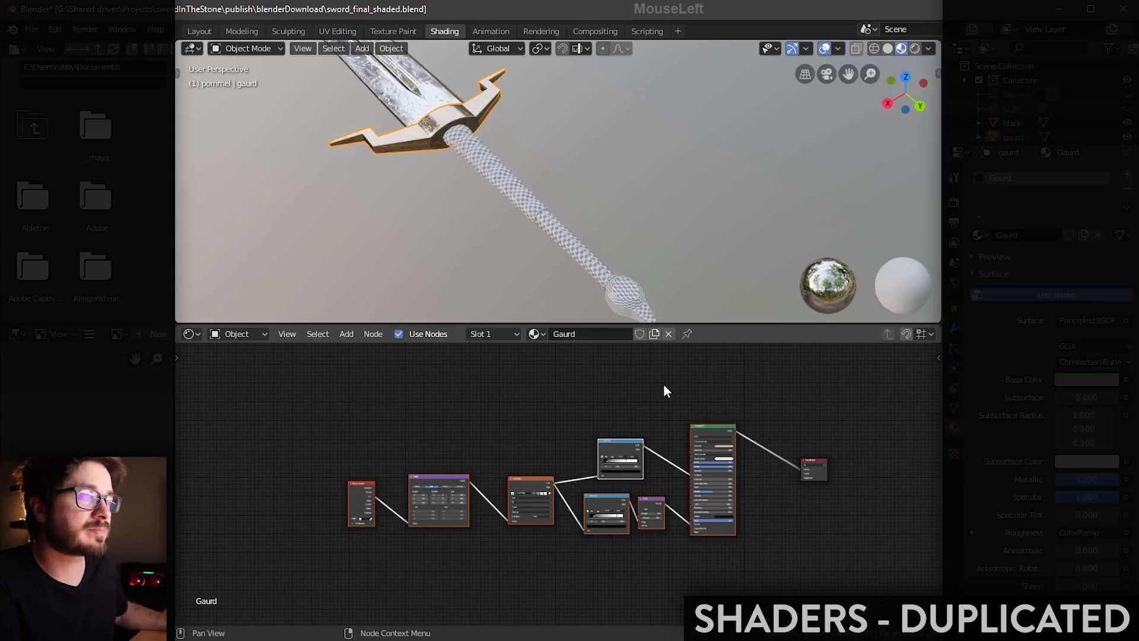
# Step: Select the handle rings, lower handle shaft and pommel together, and remove the Material_Checkers material from the active pommel
pyautogui.keyDown('shift'); pyautogui.moveTo(661, 249); pyautogui.dragTo(590, 238, button='middle'); pyautogui.keyUp('shift')
pyautogui.scroll(4, 583, 236)
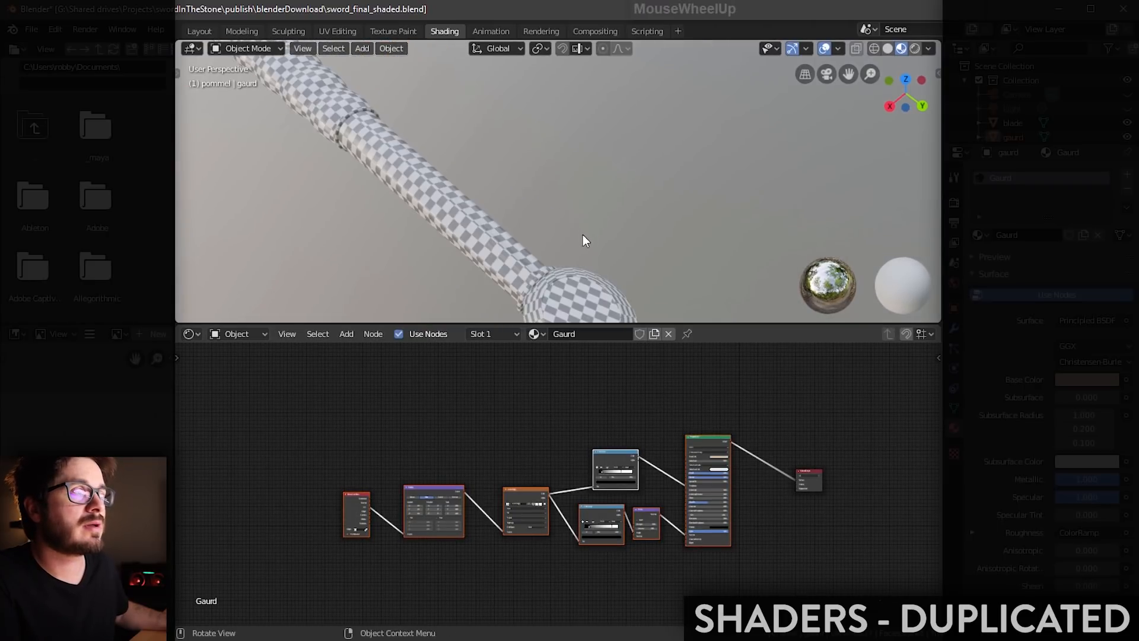
pyautogui.keyDown('shift'); pyautogui.scroll(3, 583, 240); pyautogui.keyUp('shift')
pyautogui.keyDown('shift'); pyautogui.click(401, 118); pyautogui.keyUp('shift')
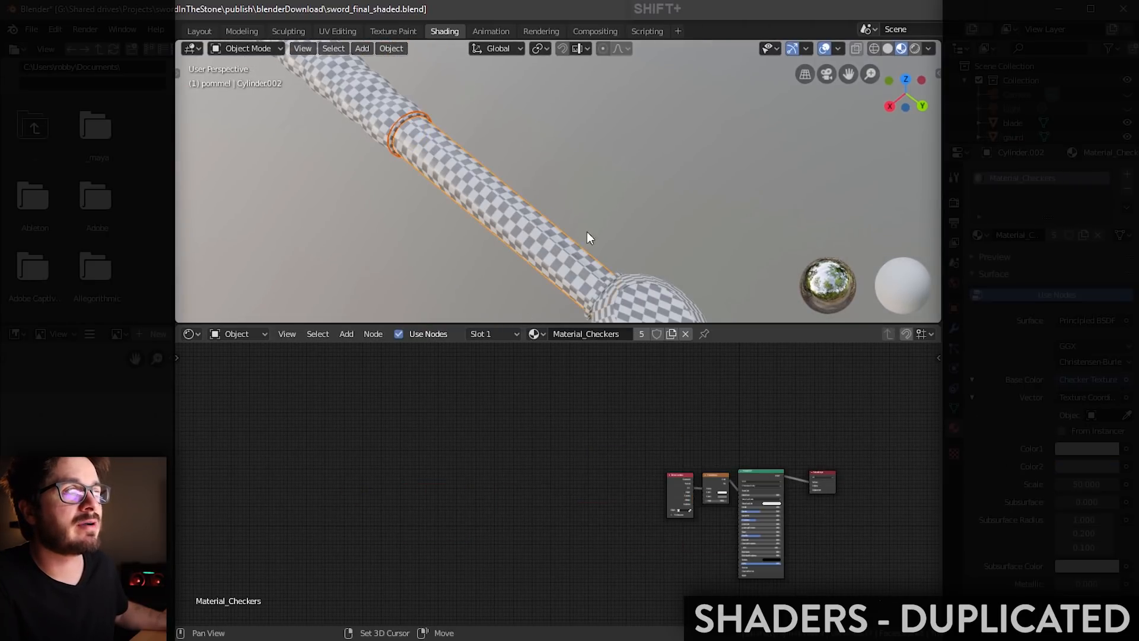
pyautogui.keyDown('shift'); pyautogui.scroll(2, 587, 240); pyautogui.keyUp('shift')
pyautogui.keyDown('shift'); pyautogui.click(603, 258); pyautogui.keyUp('shift')
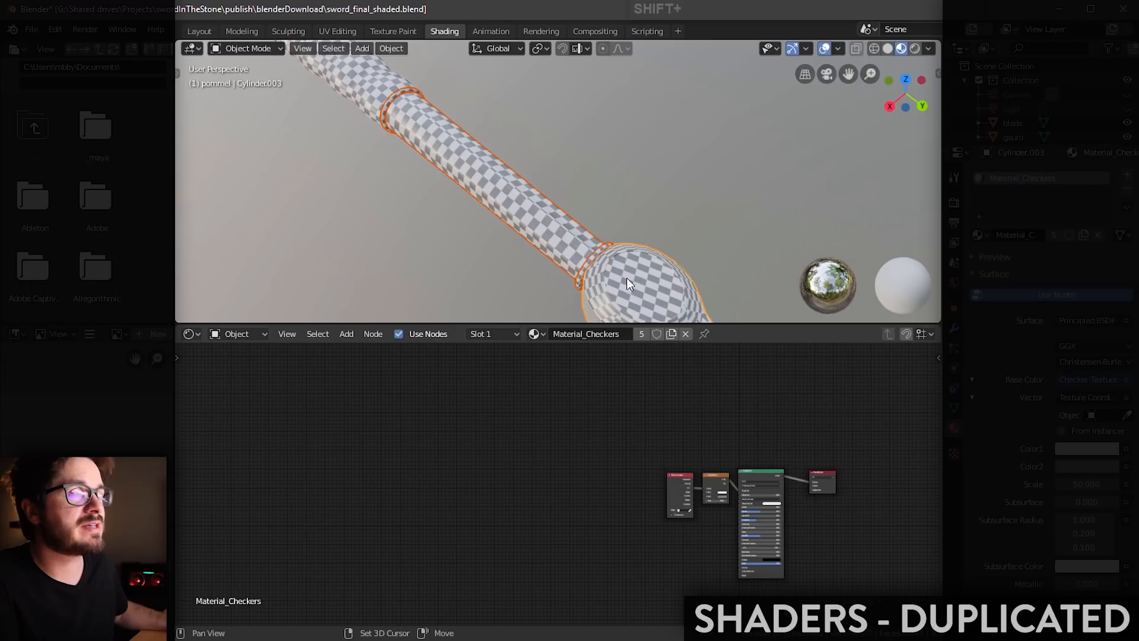
pyautogui.keyDown('shift'); pyautogui.moveTo(666, 363); pyautogui.dragTo(651, 388, button='middle'); pyautogui.keyUp('shift')
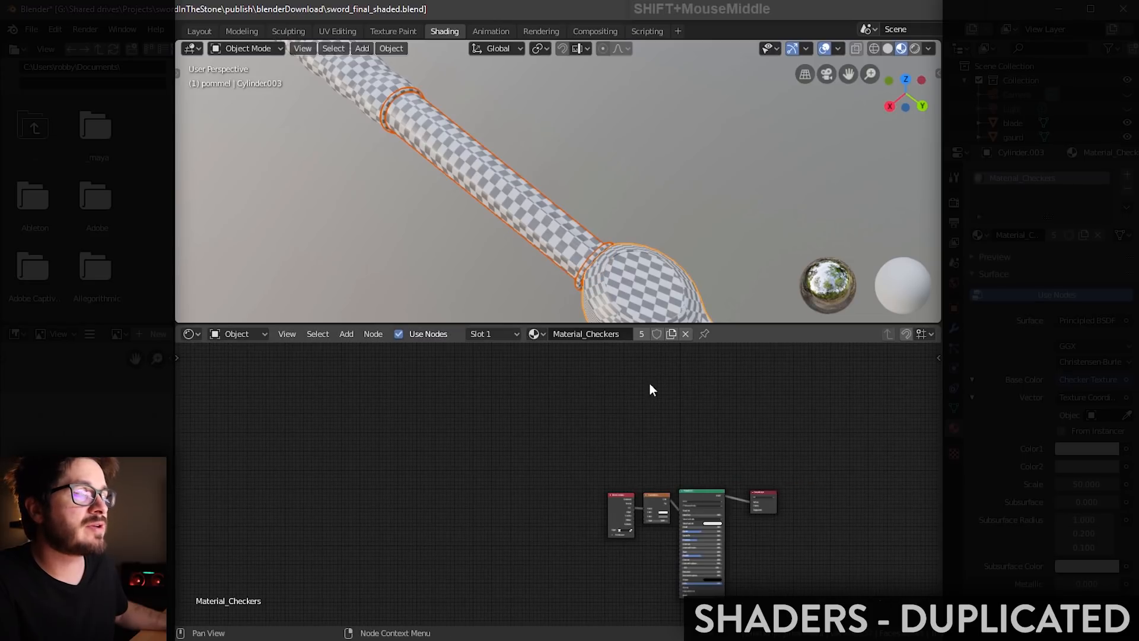
pyautogui.click(684, 334)
# Step: Remove the Material_Checkers material individually from the ring beside the pommel, the lower handle shaft and the mid-handle ring
pyautogui.click(589, 261)
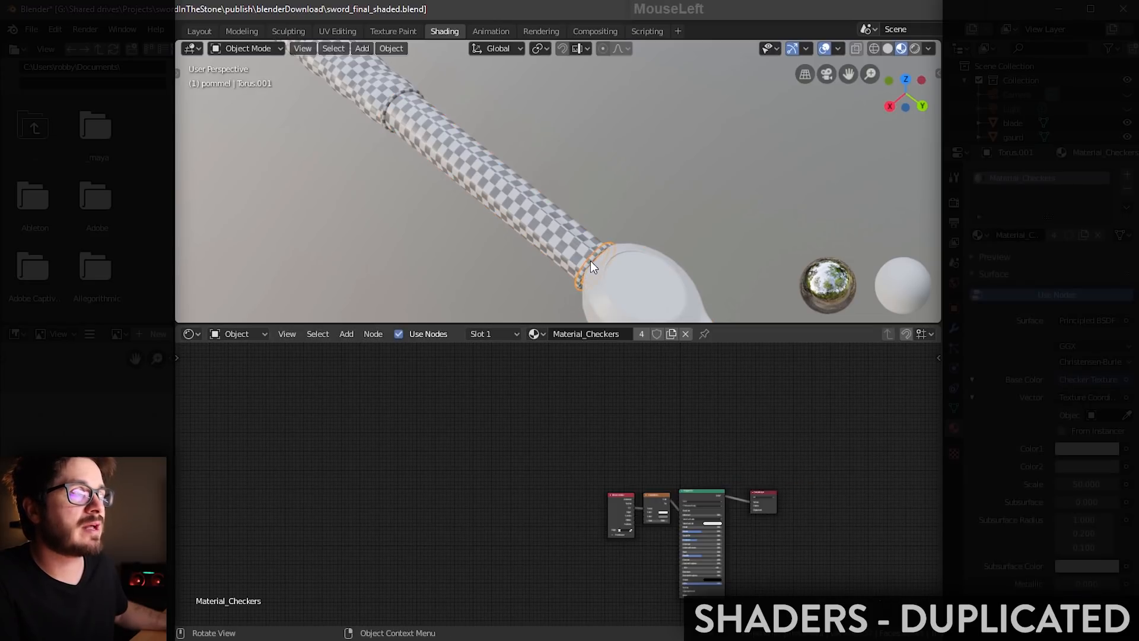
pyautogui.click(685, 333)
pyautogui.click(554, 241)
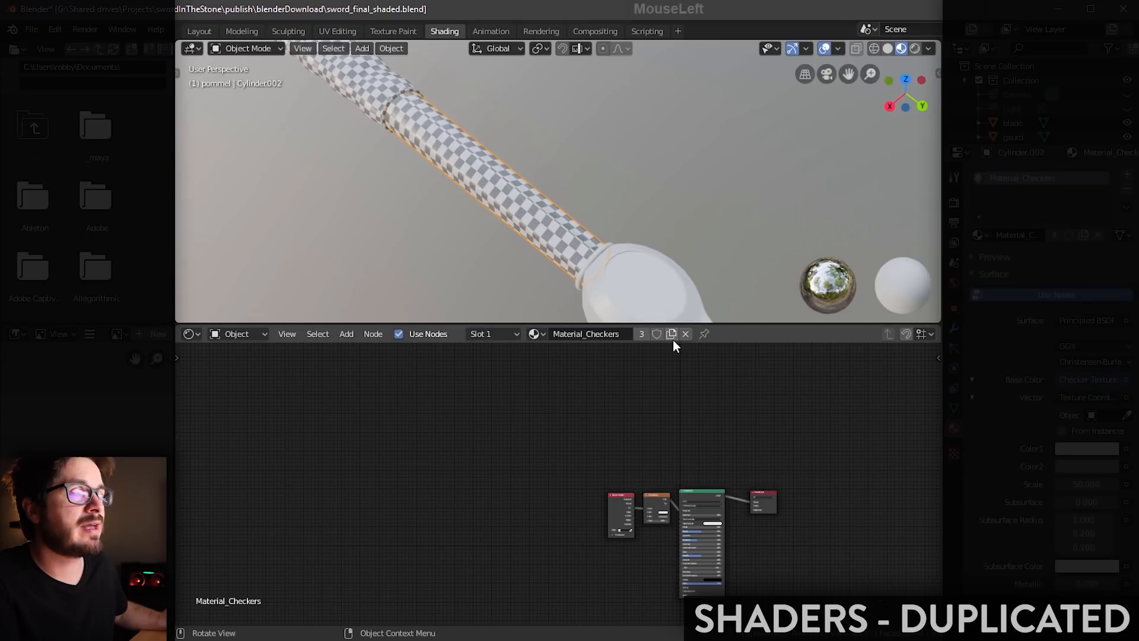
pyautogui.click(685, 333)
pyautogui.keyDown('shift'); pyautogui.moveTo(570, 249); pyautogui.dragTo(427, 147, button='middle'); pyautogui.keyUp('shift')
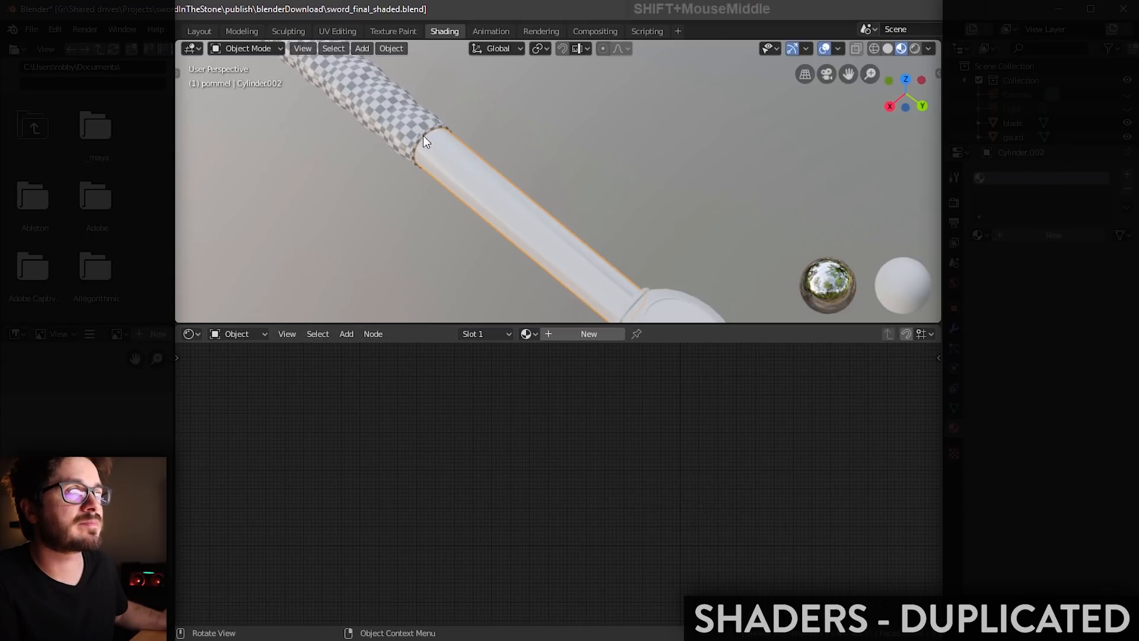
pyautogui.click(422, 135)
pyautogui.click(683, 335)
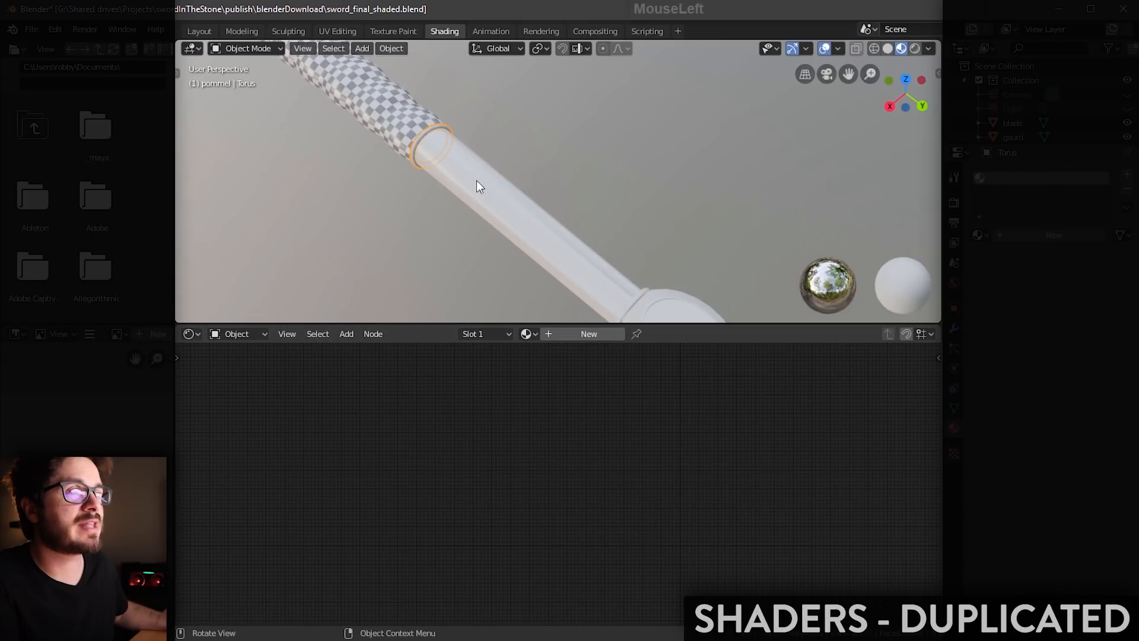
# Step: Create a new material on the mid-handle ring and paste the copied guard nodes into it
pyautogui.keyDown('shift'); pyautogui.moveTo(475, 180); pyautogui.dragTo(472, 176, button='middle'); pyautogui.keyUp('shift')
pyautogui.click(564, 330)
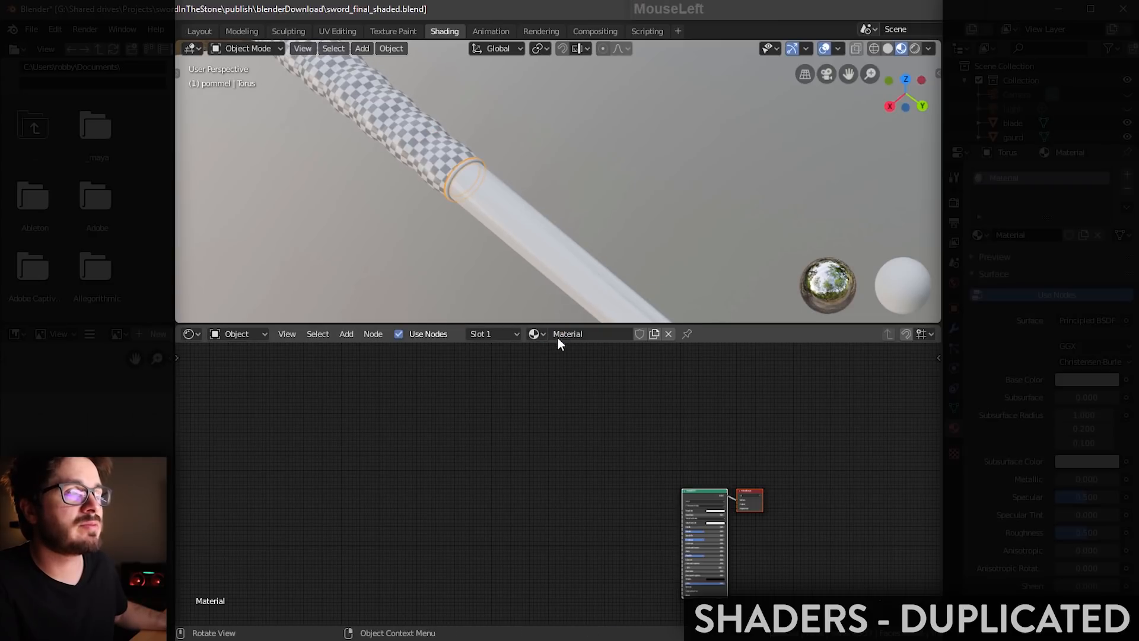
pyautogui.hotkey('ctrl', 'v')
pyautogui.moveTo(715, 436); pyautogui.dragTo(617, 398, button='middle')
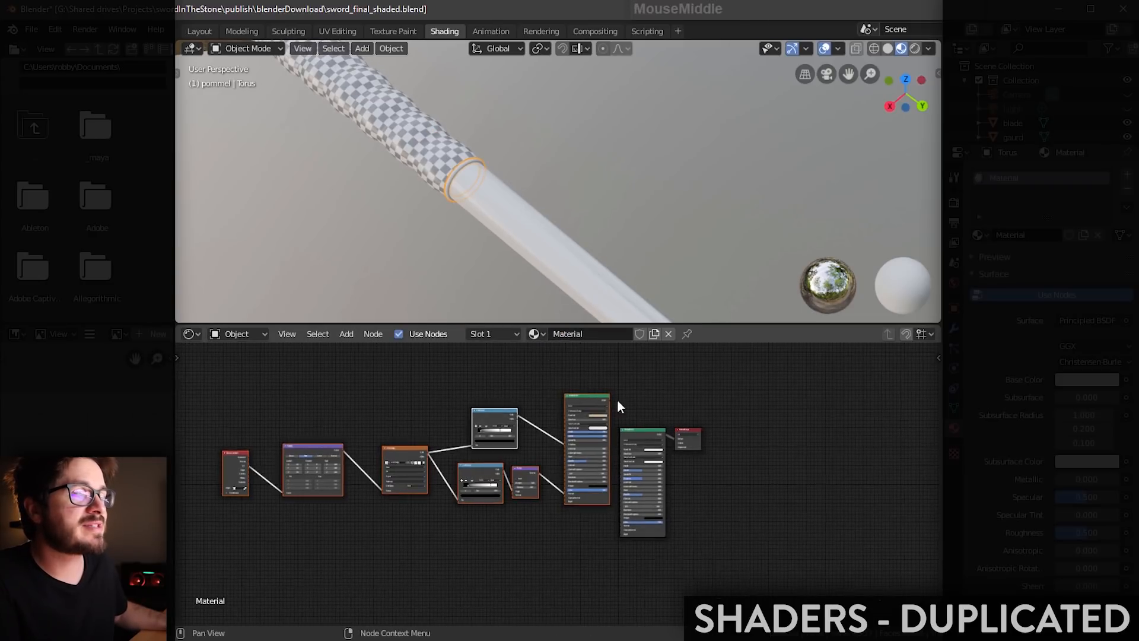
# Step: Delete the default Principled BSDF from the ring's new material, keeping the pasted nodes and the Material Output
pyautogui.scroll(3, 617, 398)
pyautogui.moveTo(656, 387); pyautogui.dragTo(662, 487)
pyautogui.moveTo(663, 400); pyautogui.dragTo(718, 404, button='middle')
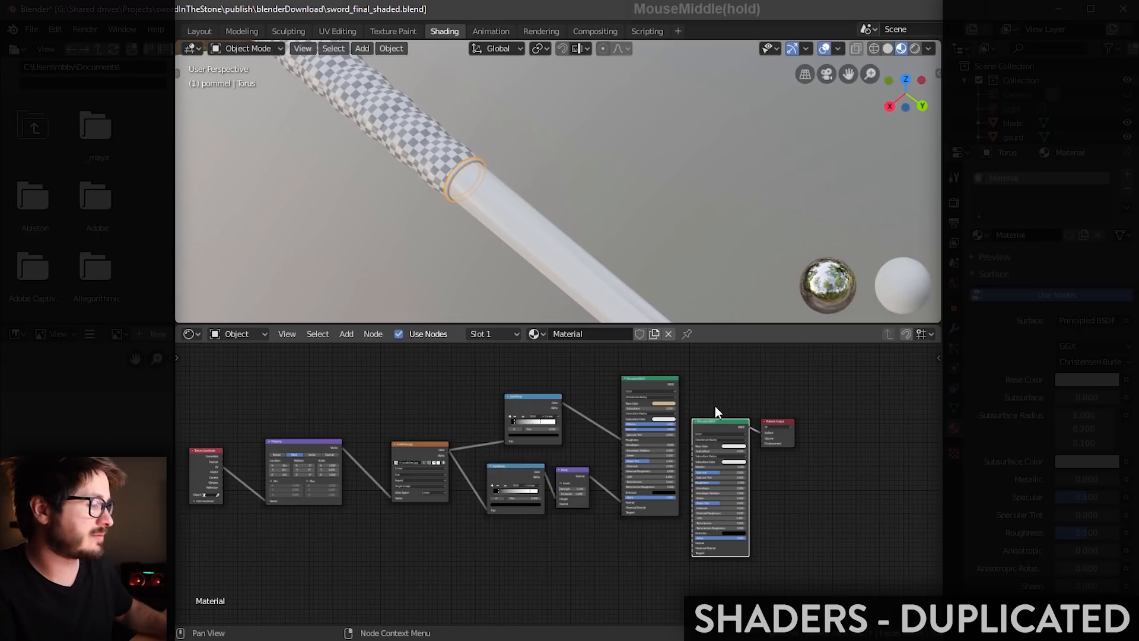
pyautogui.press('Delete')
pyautogui.scroll(2, 671, 452)
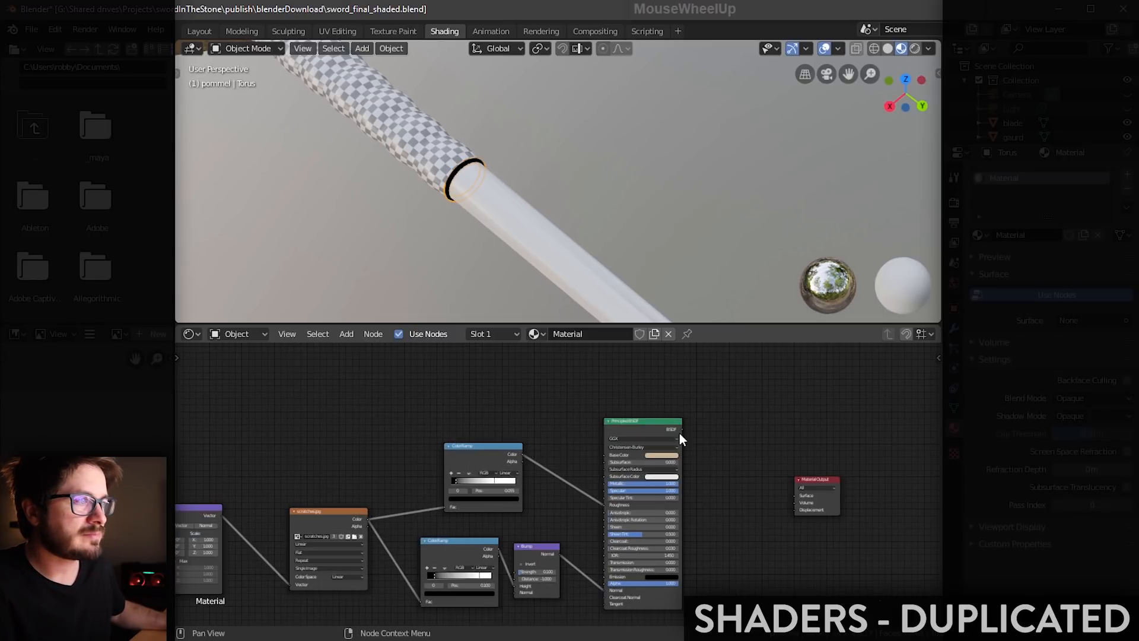
# Step: Connect the pasted Principled BSDF's BSDF output to the Surface input of the ring's Material Output
pyautogui.moveTo(684, 430); pyautogui.dragTo(795, 498)
pyautogui.scroll(1, 771, 477)
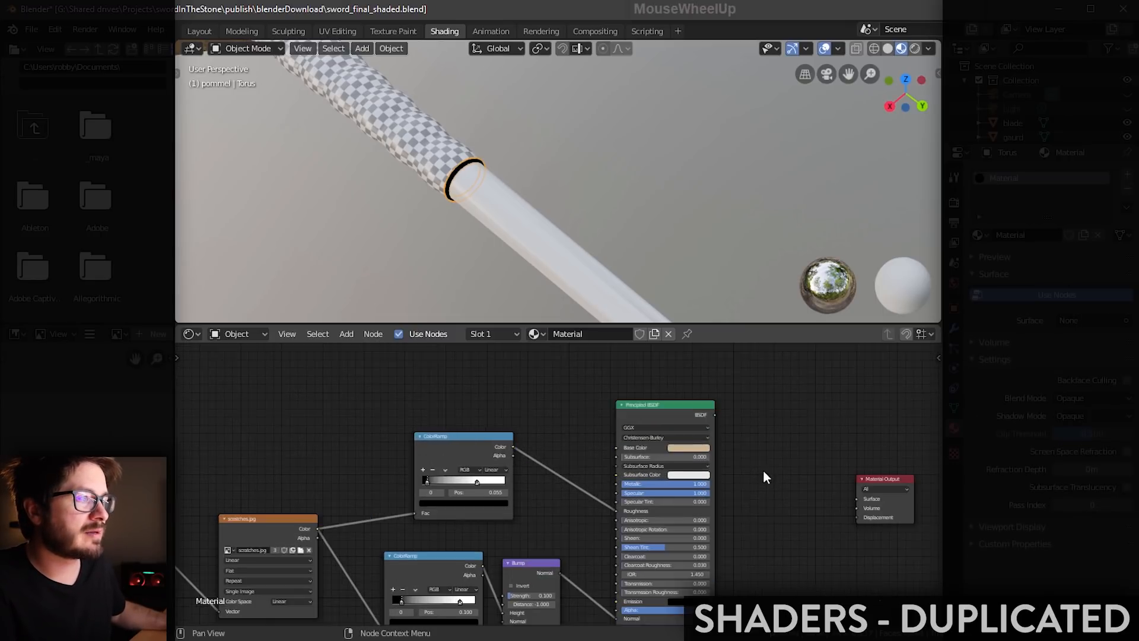
pyautogui.scroll(1, 764, 477)
pyautogui.moveTo(795, 460); pyautogui.dragTo(573, 417, button='middle')
pyautogui.moveTo(545, 404); pyautogui.dragTo(725, 510)
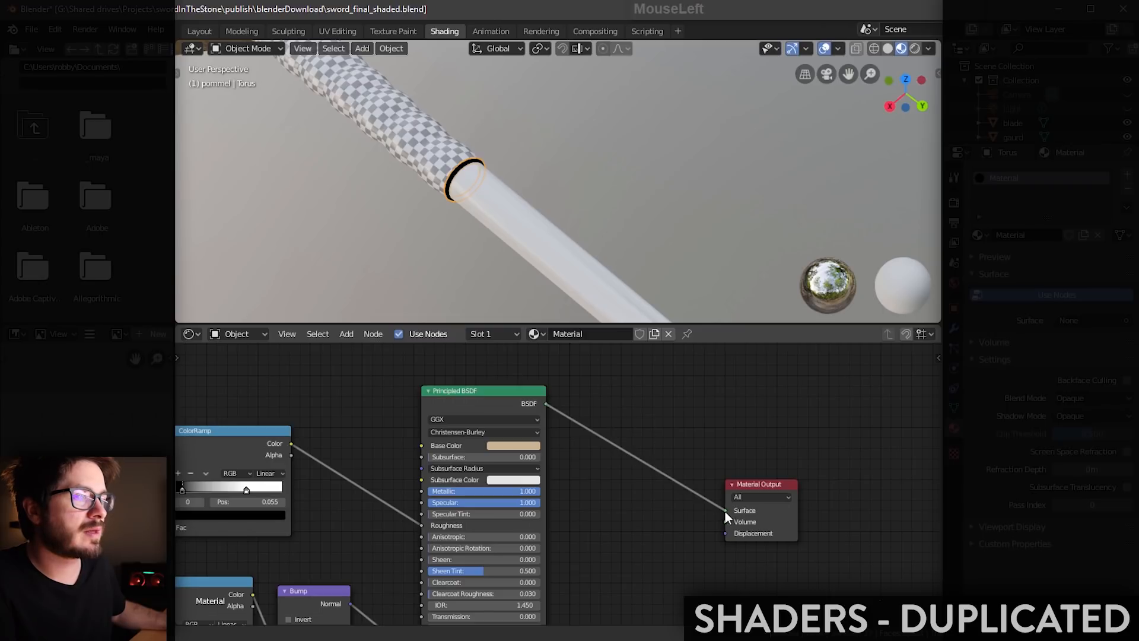
# Step: Rename the mid-handle ring's new material as Pommel
pyautogui.moveTo(696, 464); pyautogui.dragTo(680, 417, button='middle')
pyautogui.click(585, 331)
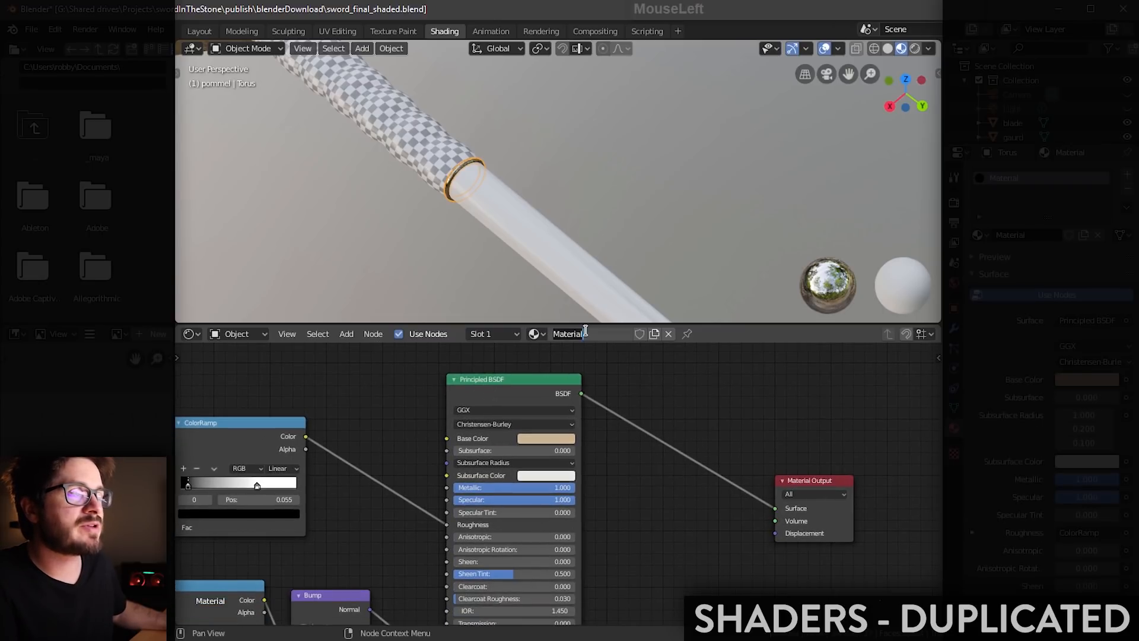
pyautogui.moveTo(579, 336); pyautogui.dragTo(522, 334)
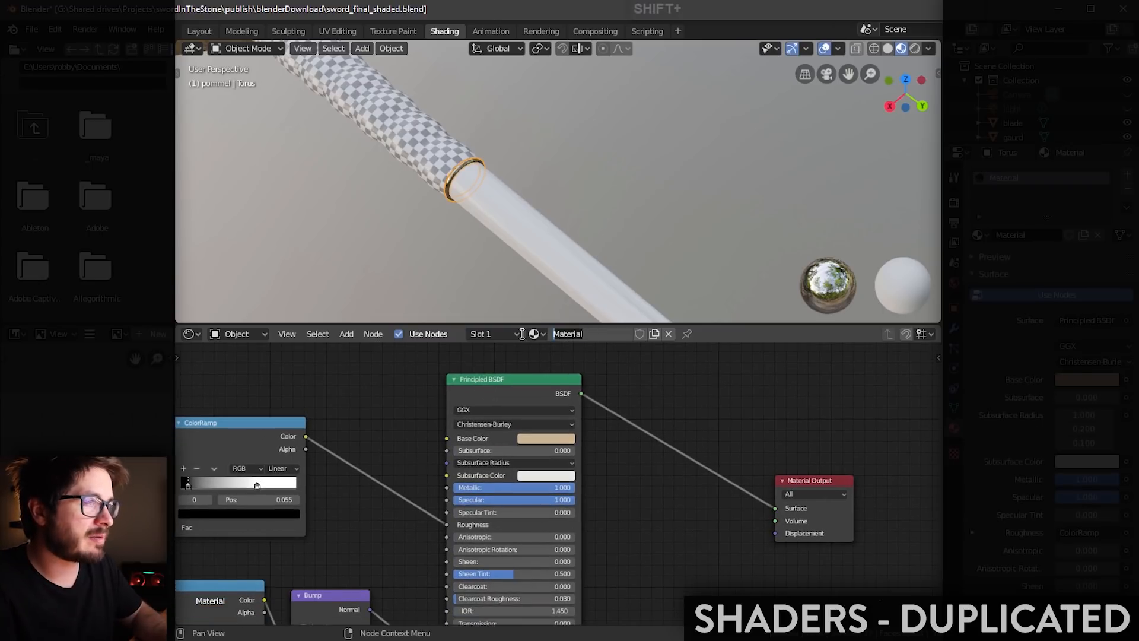
pyautogui.press('Return')
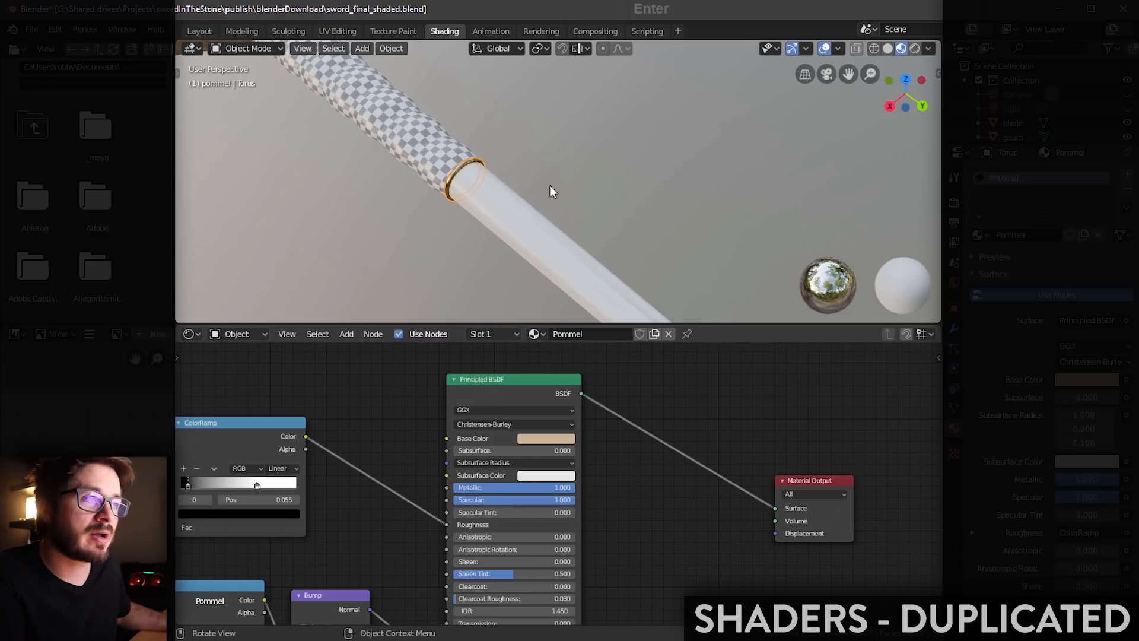
# Step: Select the lower handle shaft and assign the existing Pommel material to it
pyautogui.keyDown('shift'); pyautogui.moveTo(630, 235); pyautogui.dragTo(630, 229, button='middle'); pyautogui.keyUp('shift')
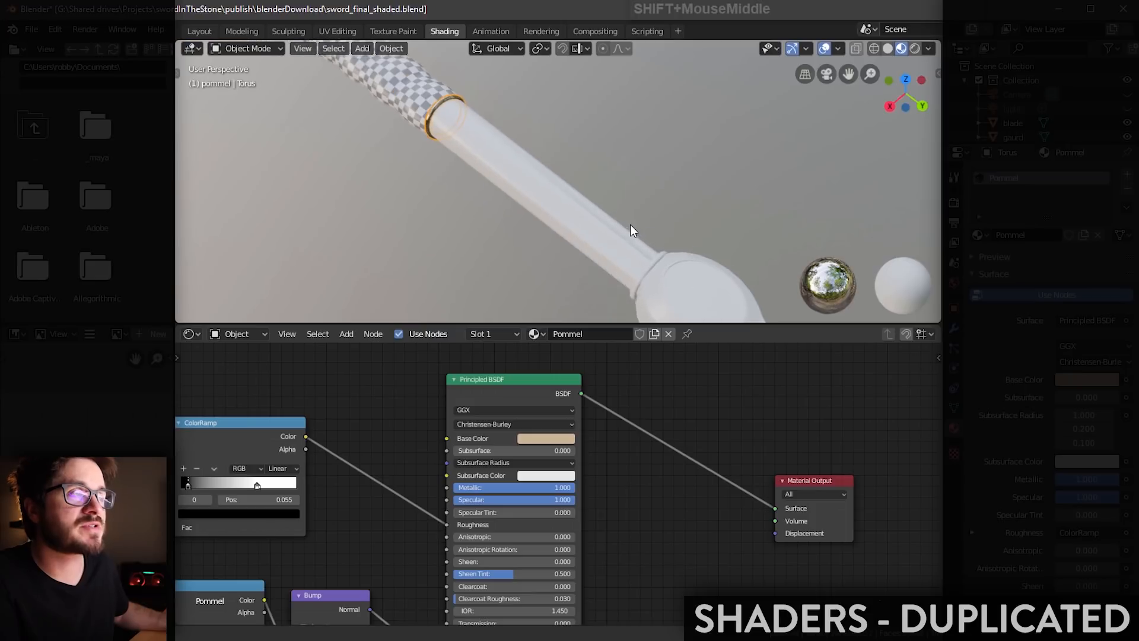
pyautogui.keyDown('shift'); pyautogui.moveTo(407, 160); pyautogui.dragTo(556, 226, button='middle'); pyautogui.keyUp('shift')
pyautogui.scroll(-5, 573, 204)
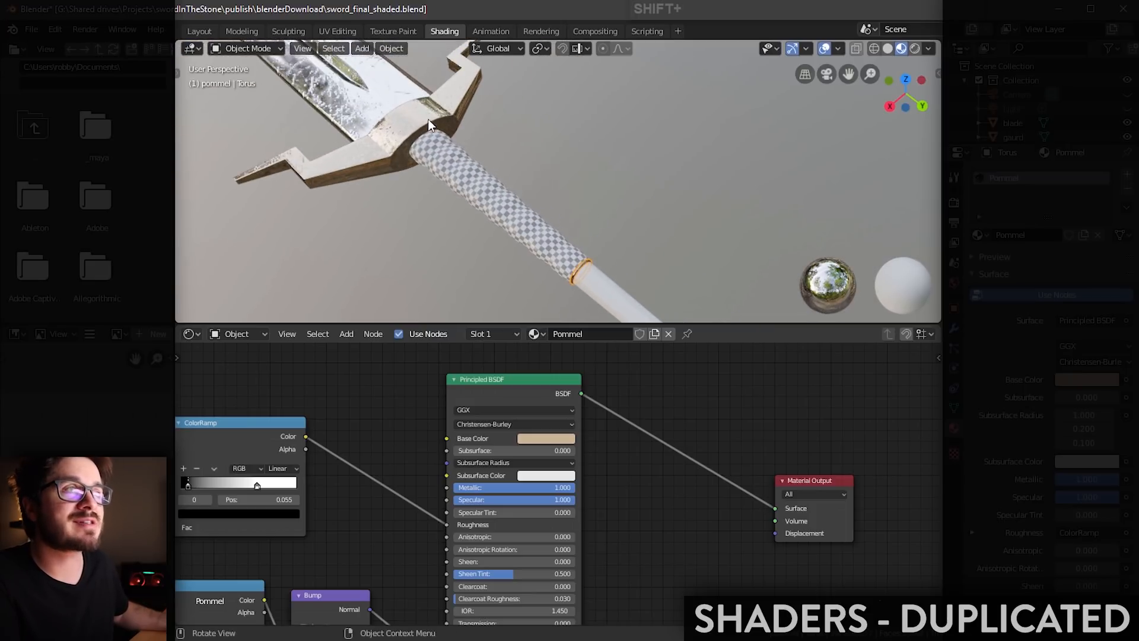
pyautogui.keyDown('shift'); pyautogui.moveTo(662, 271); pyautogui.dragTo(603, 227, button='middle'); pyautogui.keyUp('shift')
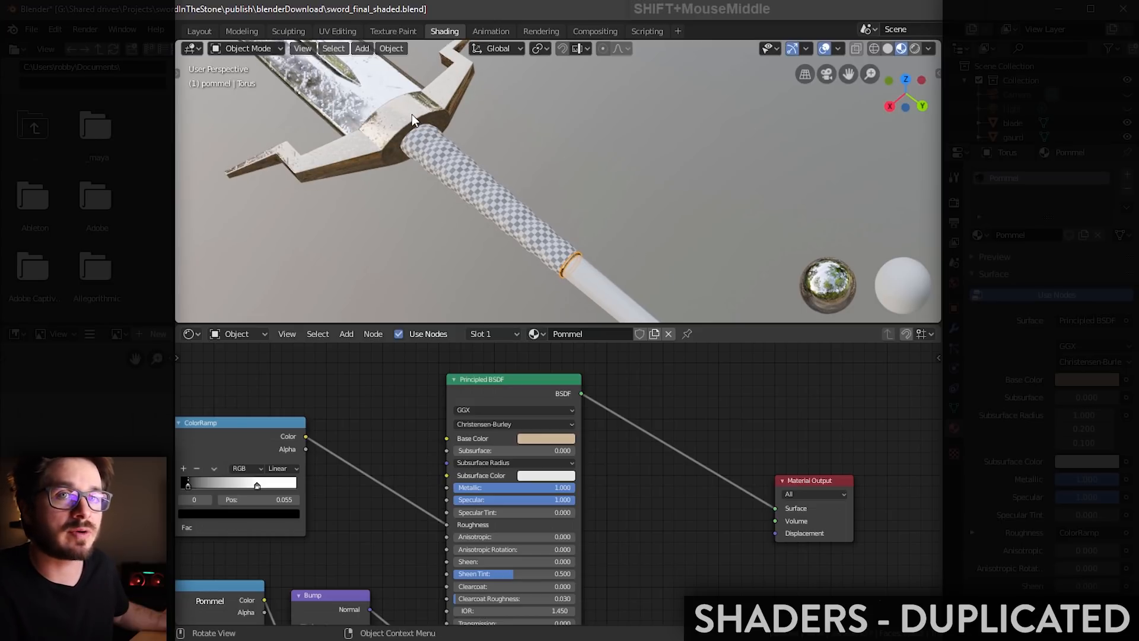
pyautogui.keyDown('shift'); pyautogui.moveTo(585, 188); pyautogui.dragTo(523, 197, button='middle'); pyautogui.keyUp('shift')
pyautogui.click(515, 182)
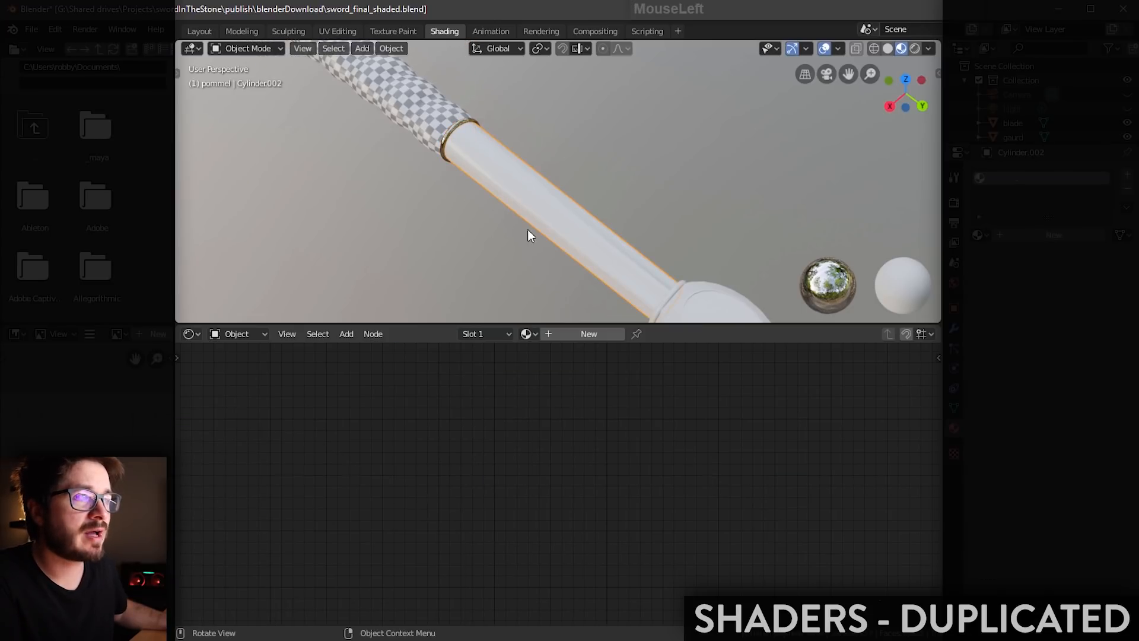
pyautogui.click(527, 333)
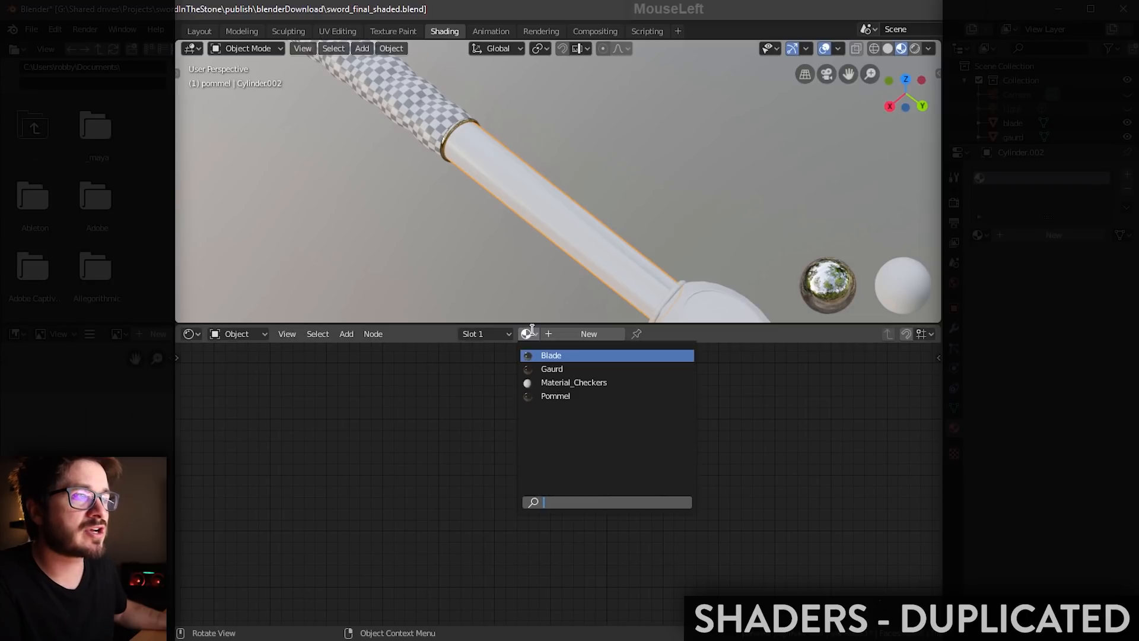
pyautogui.click(558, 395)
# Step: Select the small ring where the shaft meets the pommel and assign the existing Pommel material to it
pyautogui.keyDown('shift'); pyautogui.moveTo(635, 296); pyautogui.dragTo(611, 222, button='middle'); pyautogui.keyUp('shift')
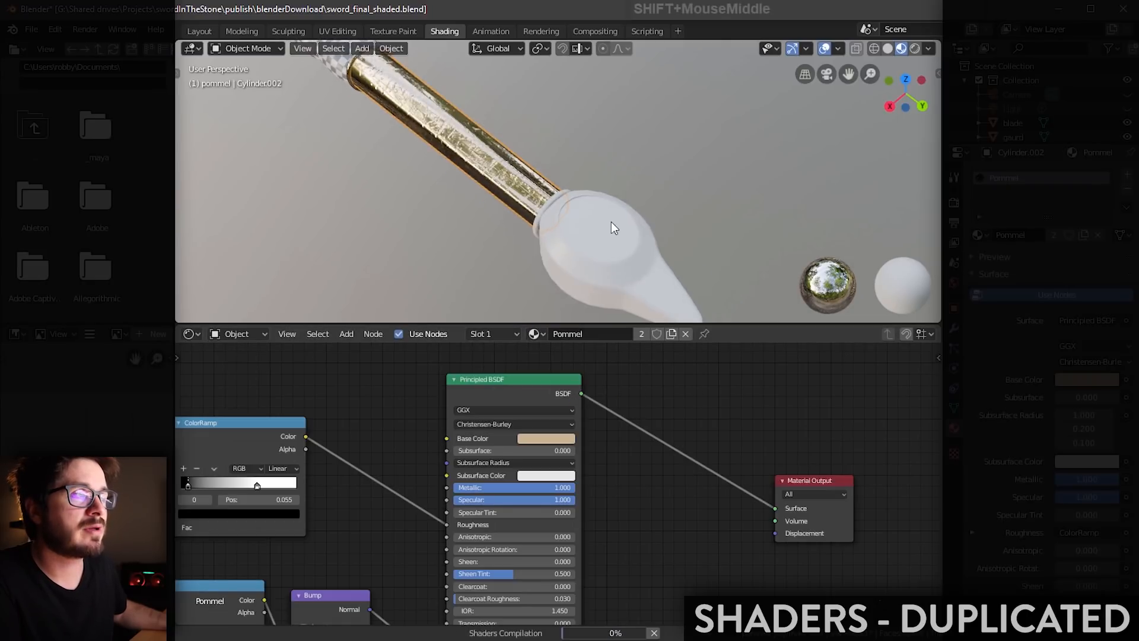
pyautogui.click(556, 205)
pyautogui.click(504, 333)
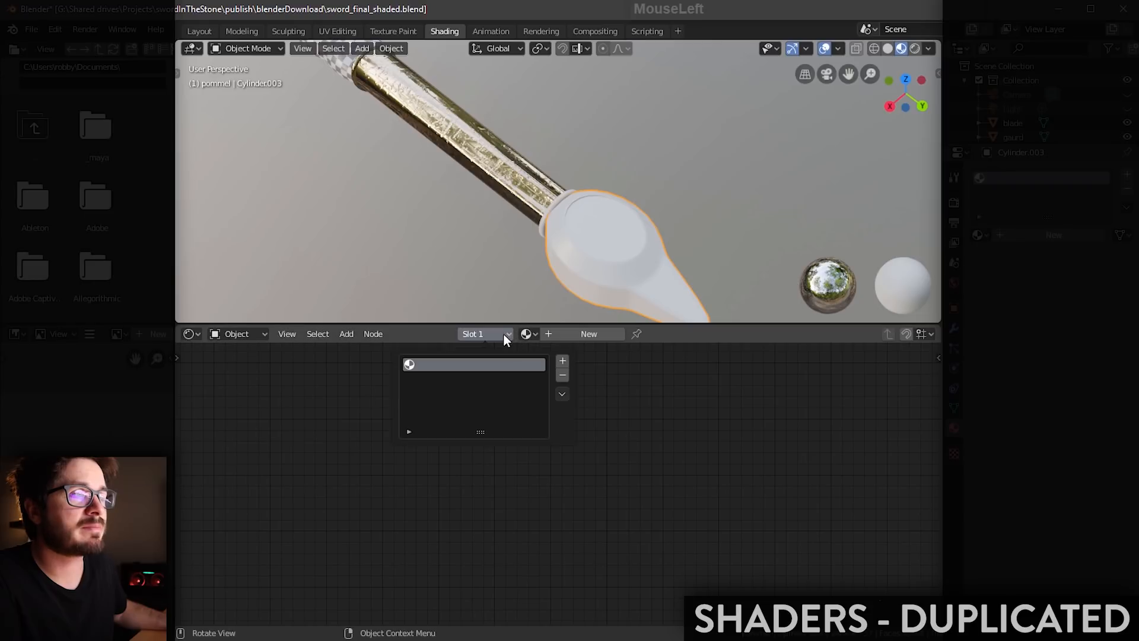
pyautogui.click(542, 224)
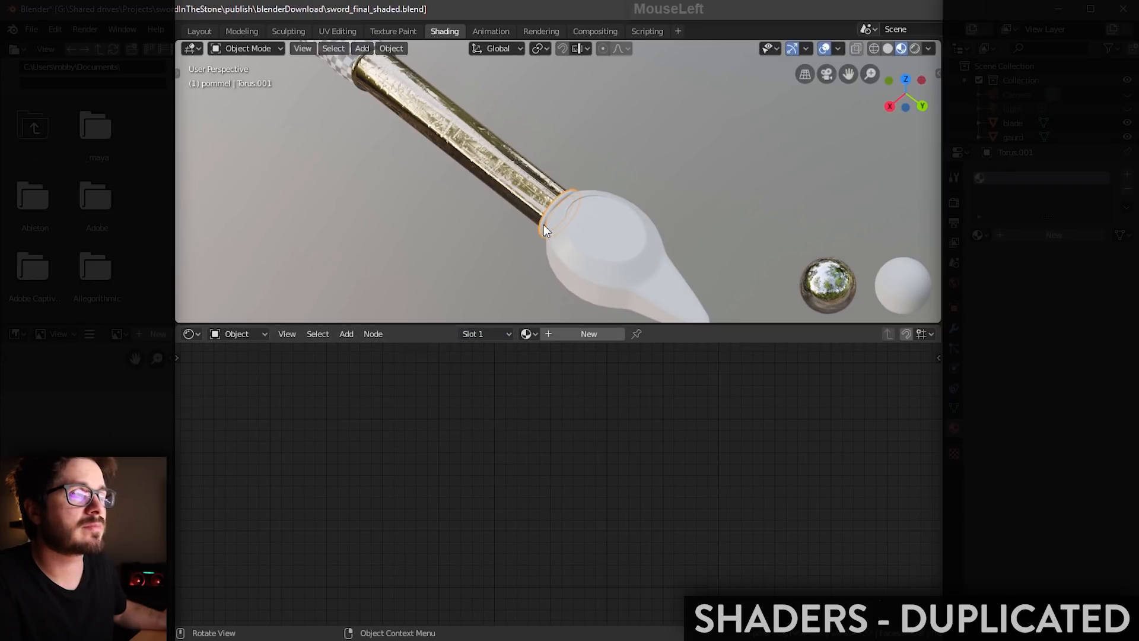
pyautogui.click(509, 334)
pyautogui.click(529, 334)
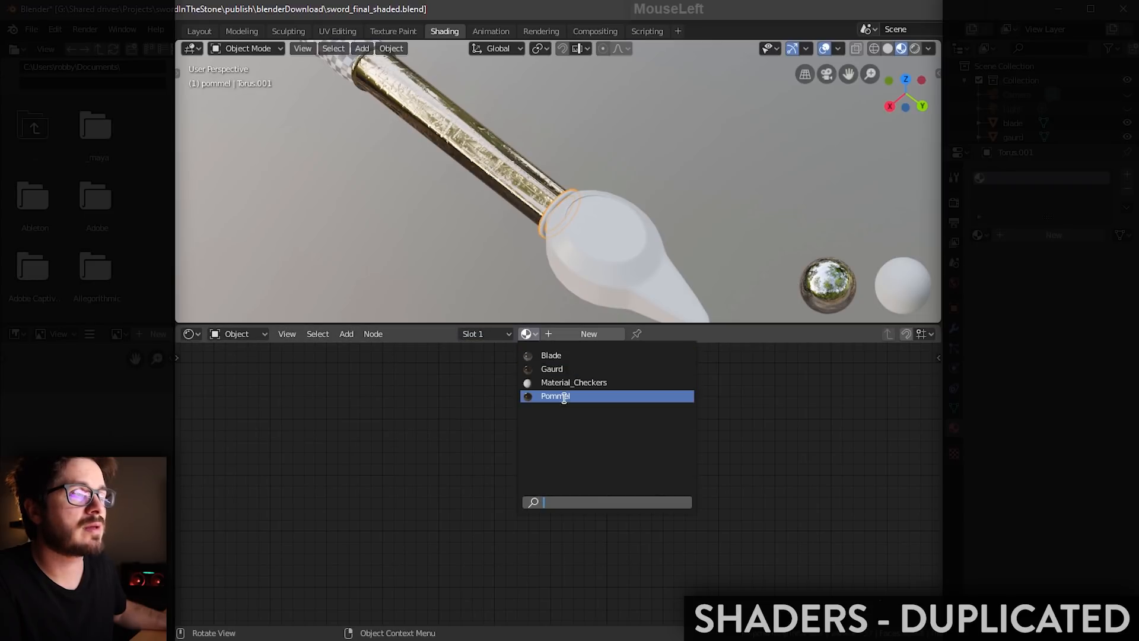
pyautogui.click(563, 396)
# Step: Select the pommel at the end of the handle and assign the existing Pommel material to it
pyautogui.click(591, 254)
pyautogui.click(508, 335)
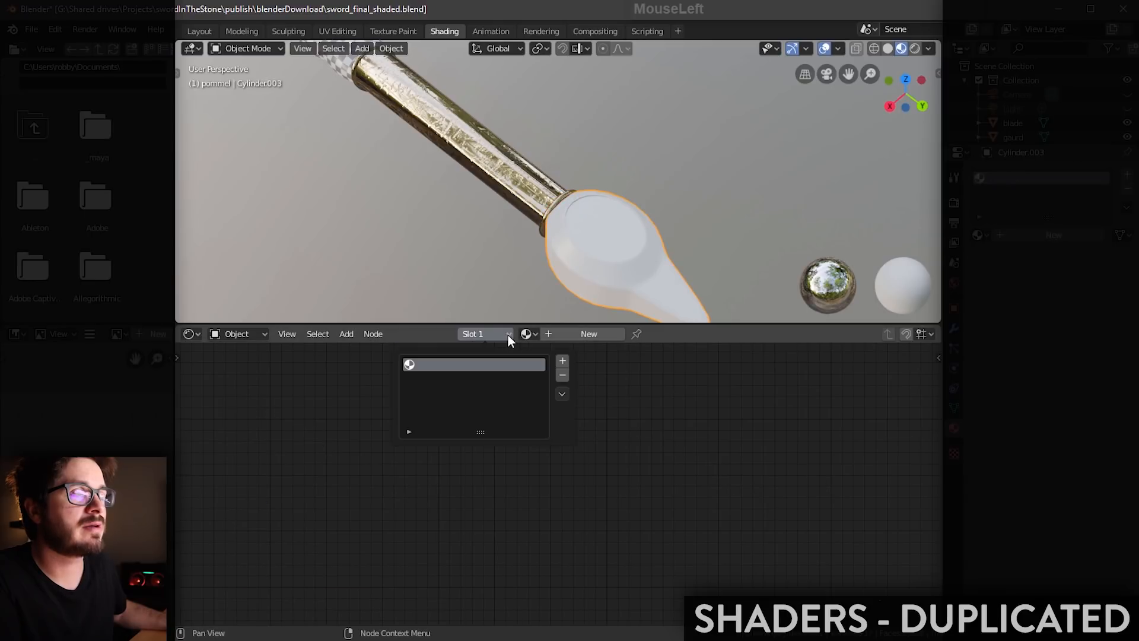
pyautogui.click(526, 334)
pyautogui.click(565, 396)
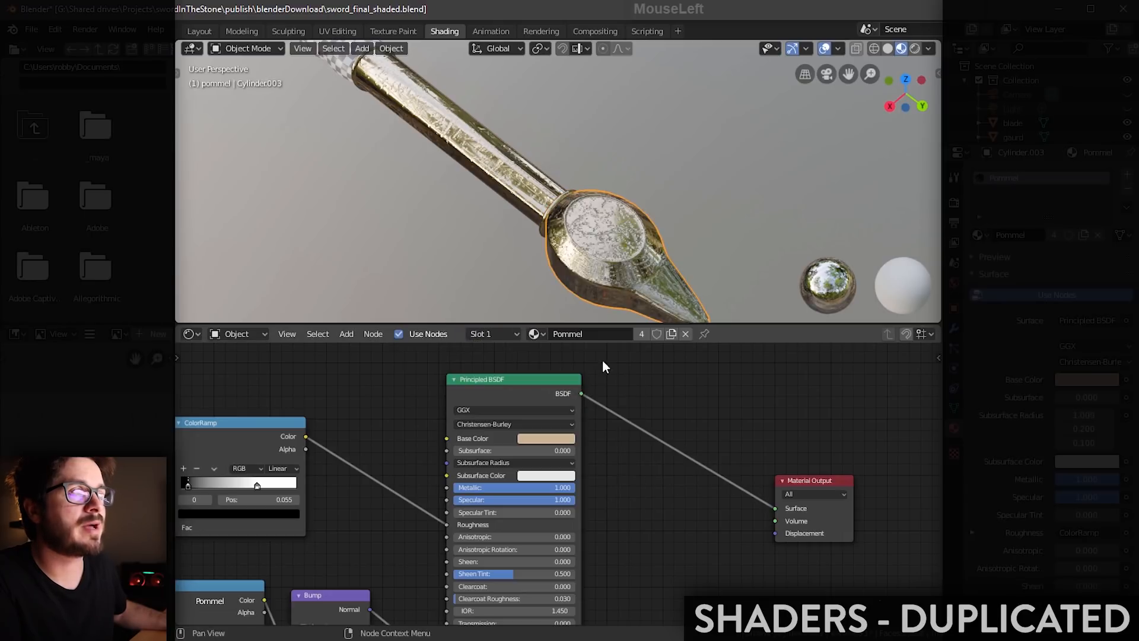
# Step: Remove Material_Checkers from the twisted handle grip and give the grip a new material named Handle
pyautogui.keyDown('shift'); pyautogui.moveTo(525, 131); pyautogui.dragTo(594, 194, button='middle'); pyautogui.keyUp('shift')
pyautogui.scroll(-3, 560, 208)
pyautogui.click(514, 233)
pyautogui.scroll(2, 568, 208)
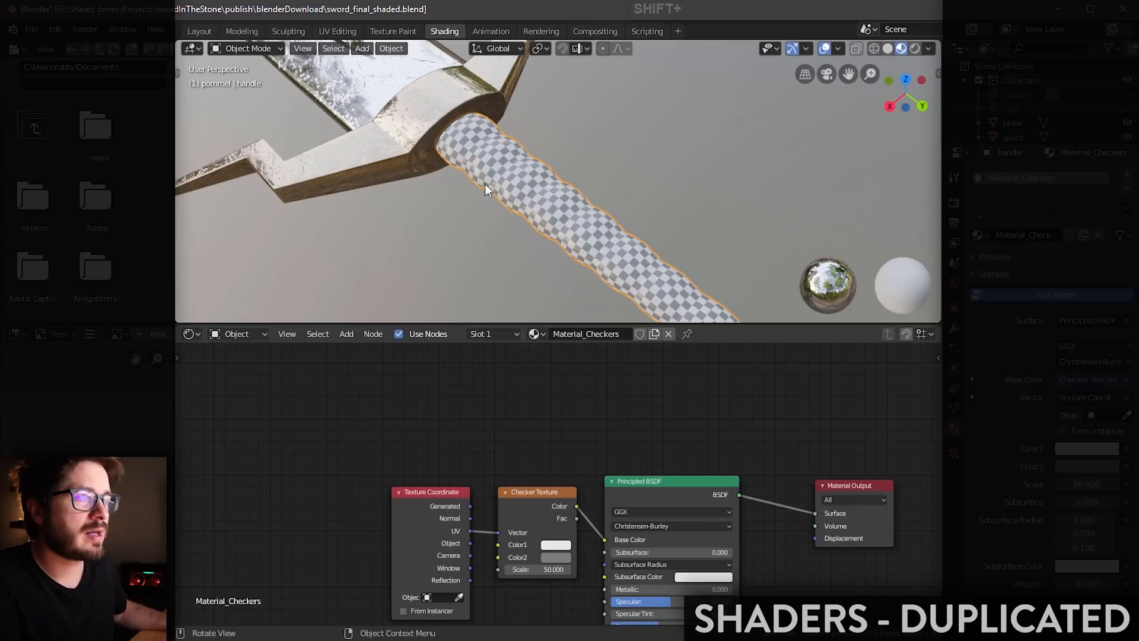
pyautogui.keyDown('shift'); pyautogui.moveTo(618, 250); pyautogui.dragTo(629, 244, button='middle'); pyautogui.keyUp('shift')
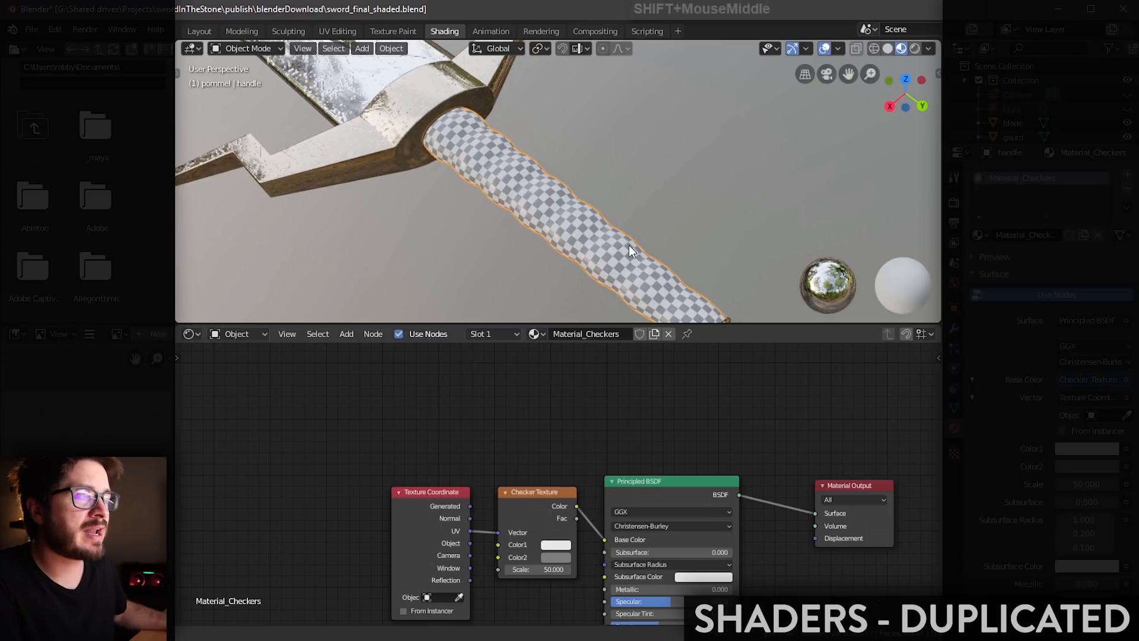
pyautogui.click(669, 333)
pyautogui.click(587, 336)
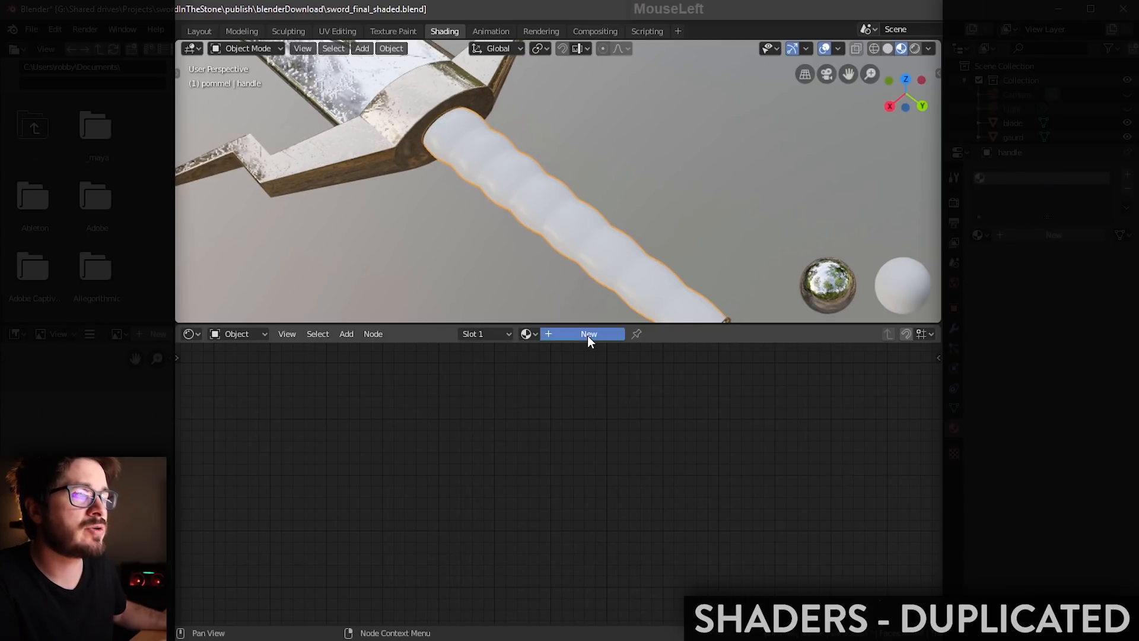
pyautogui.doubleClick(587, 336)
pyautogui.write('Handle')
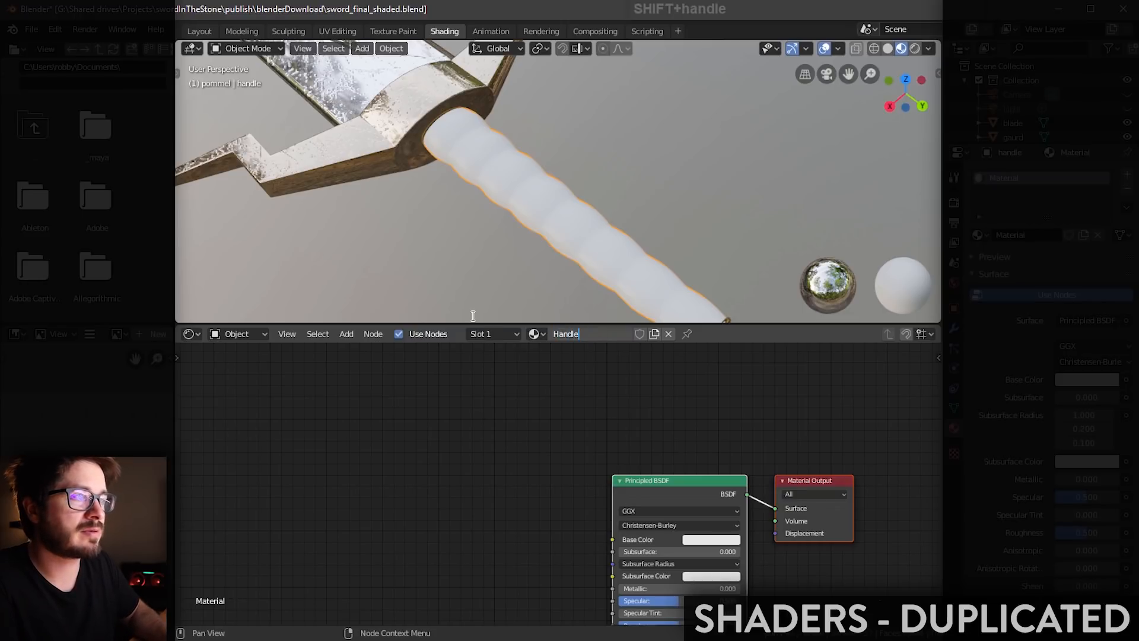
pyautogui.press('Return')
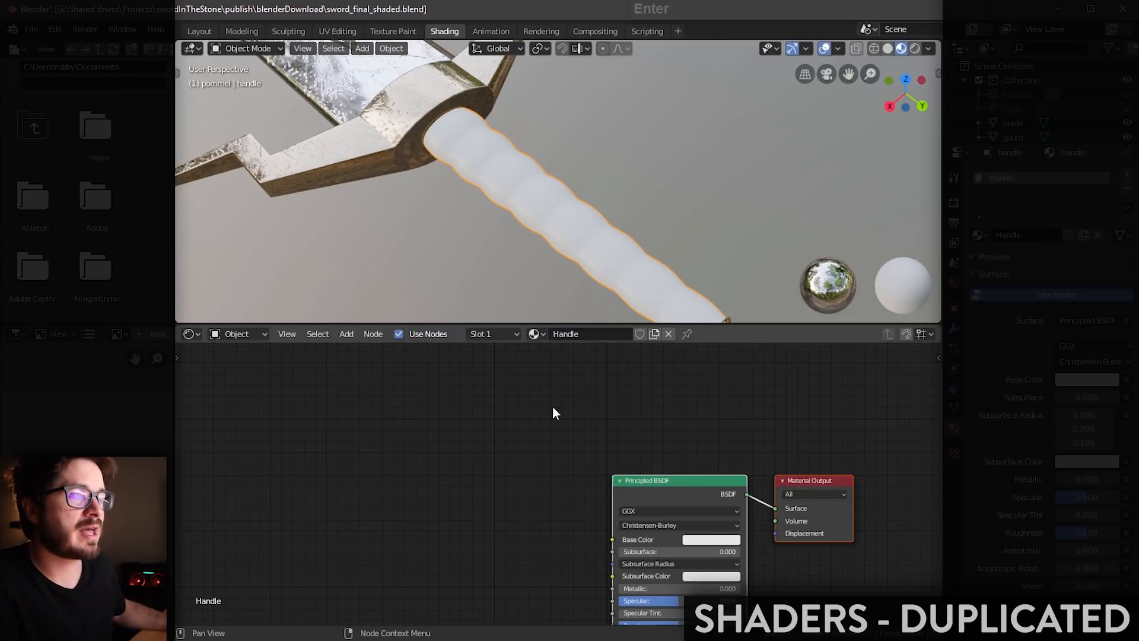
# Step: Replace the Handle material's default Principled BSDF with the copied scratched metal nodes, linking the pasted shader to the Material Output's Surface
pyautogui.moveTo(710, 417); pyautogui.dragTo(636, 402, button='middle')
pyautogui.moveTo(636, 402); pyautogui.dragTo(525, 495)
pyautogui.press('x')
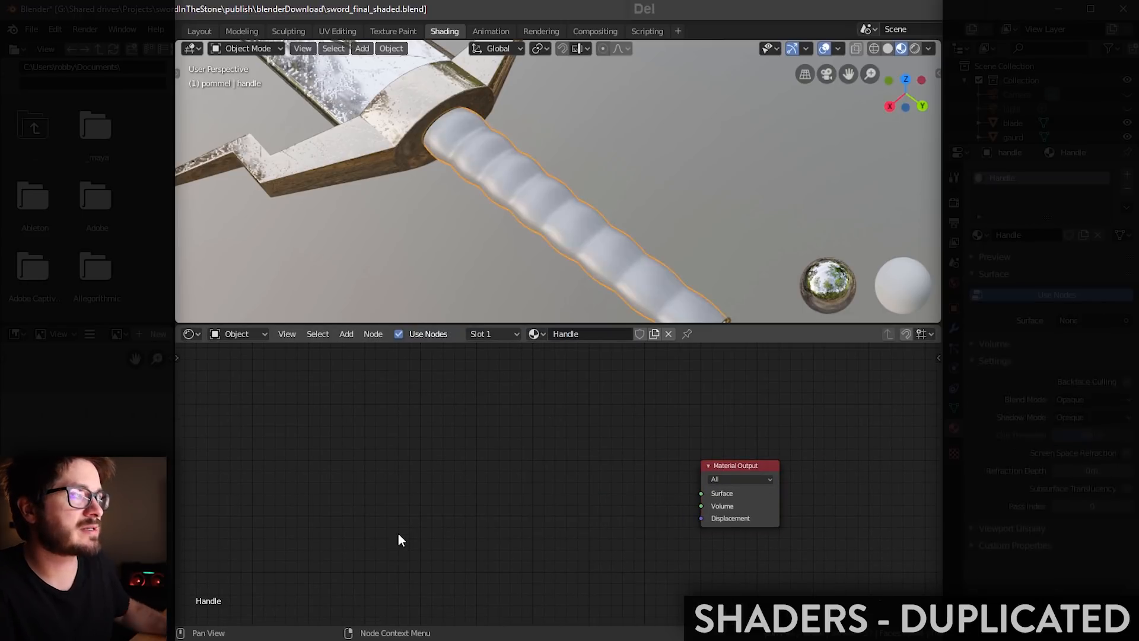
pyautogui.moveTo(425, 535); pyautogui.dragTo(556, 473, button='middle')
pyautogui.moveTo(556, 473); pyautogui.dragTo(640, 469)
pyautogui.hotkey('ctrl', 'v')
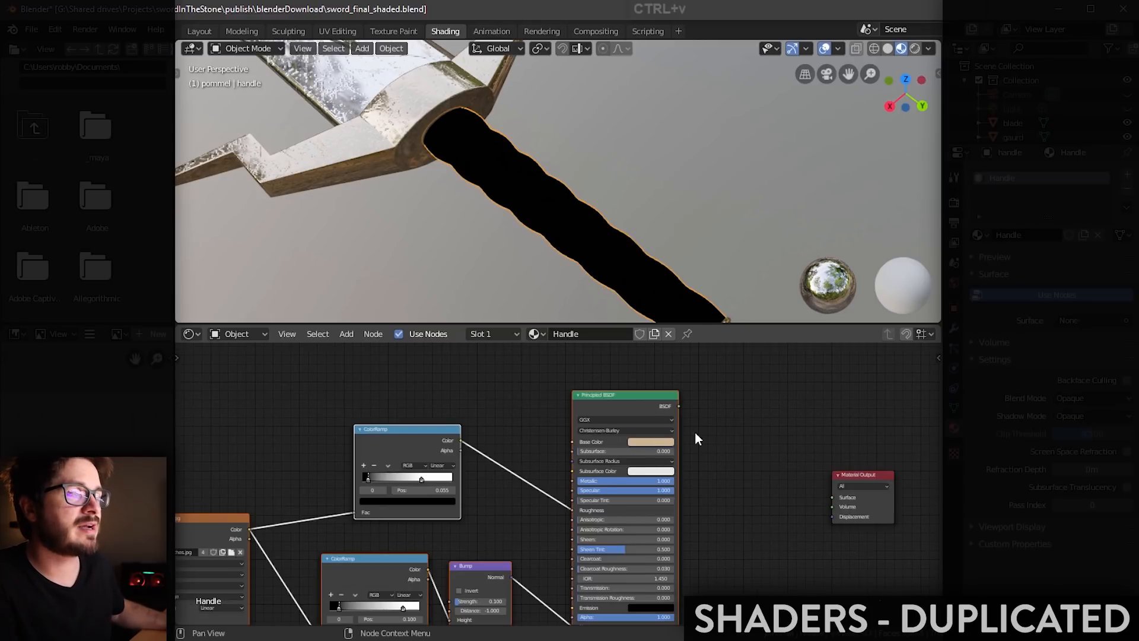
pyautogui.scroll(2, 732, 415)
pyautogui.click(741, 410)
pyautogui.moveTo(847, 498); pyautogui.dragTo(878, 499)
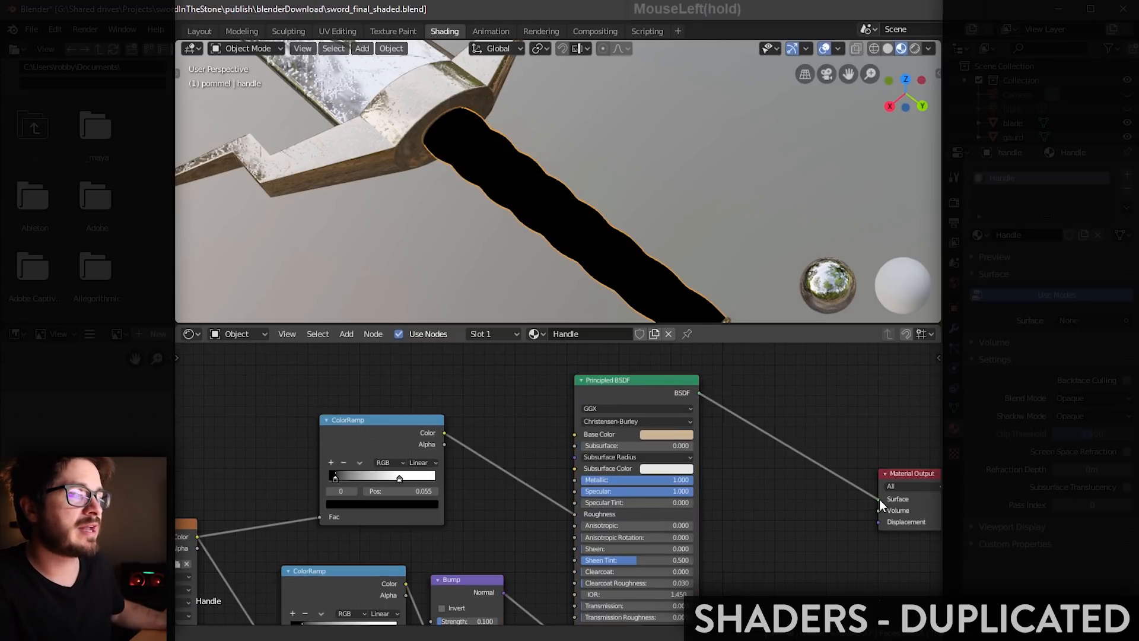
# Step: Darken the Handle material's Base Color to a very dark brown and set Metallic to 0
pyautogui.click(677, 436)
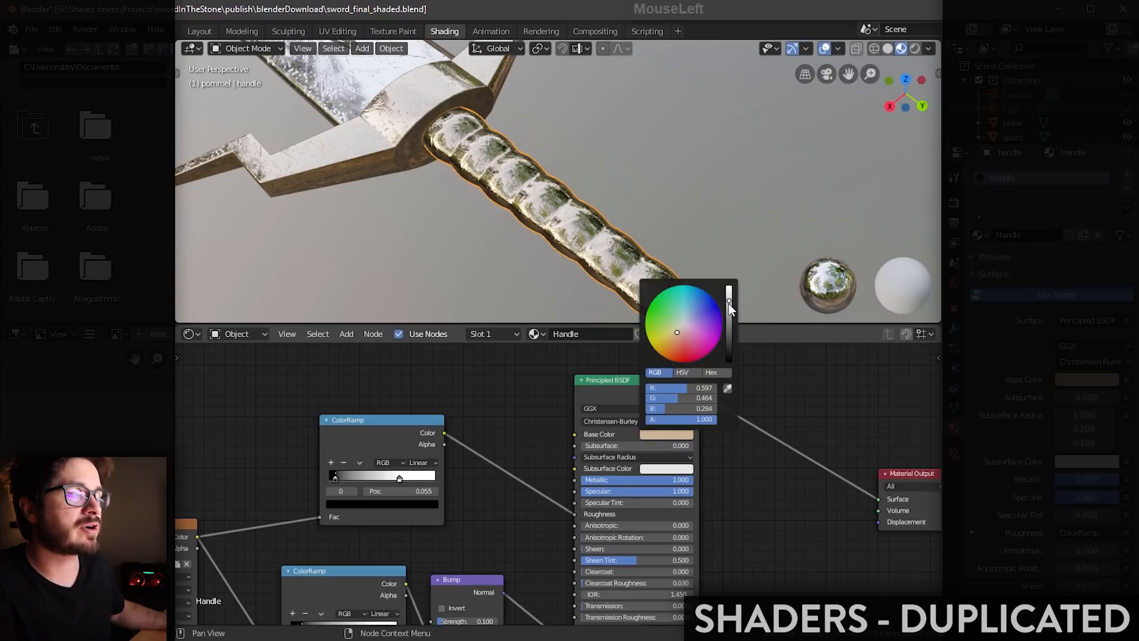
pyautogui.moveTo(728, 304); pyautogui.dragTo(728, 346)
pyautogui.moveTo(628, 255); pyautogui.dragTo(556, 191, button='middle')
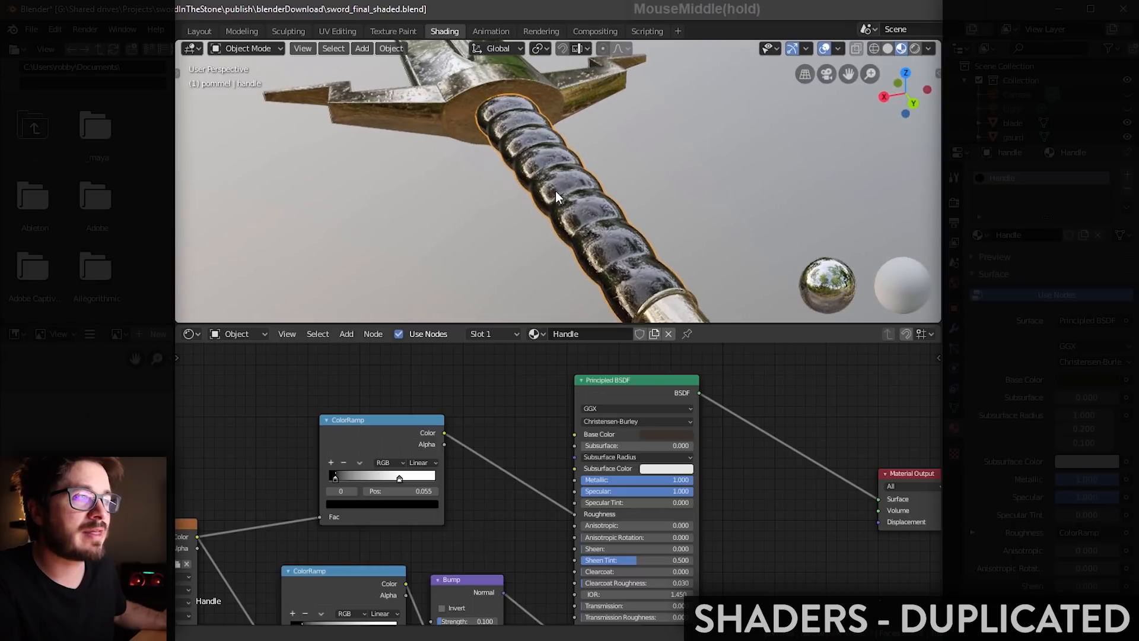
pyautogui.moveTo(684, 484); pyautogui.dragTo(588, 480)
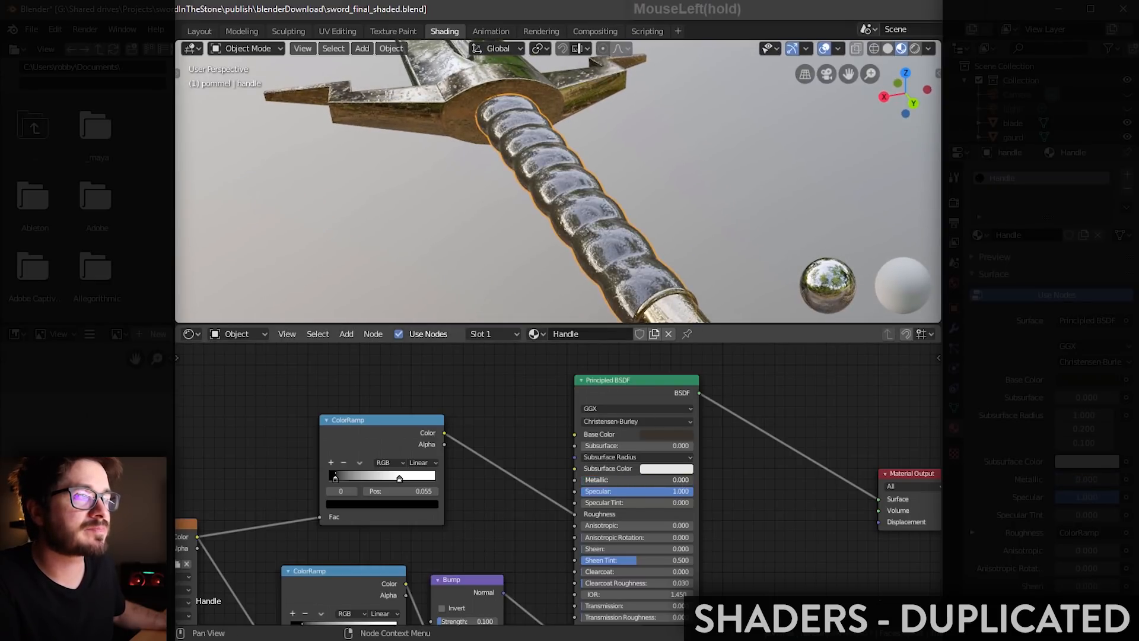
pyautogui.moveTo(617, 297)
pyautogui.mouseDown(button='middle')
pyautogui.moveTo(611, 286)
pyautogui.moveTo(538, 294)
pyautogui.moveTo(645, 266)
pyautogui.moveTo(605, 289)
pyautogui.moveTo(592, 272)
pyautogui.moveTo(623, 268)
pyautogui.moveTo(604, 310)
pyautogui.mouseUp(button='middle')
# Step: Move the roughness ColorRamp's light stop close to the black stop and reduce the Handle shader's Specular
pyautogui.moveTo(483, 394); pyautogui.dragTo(415, 445)
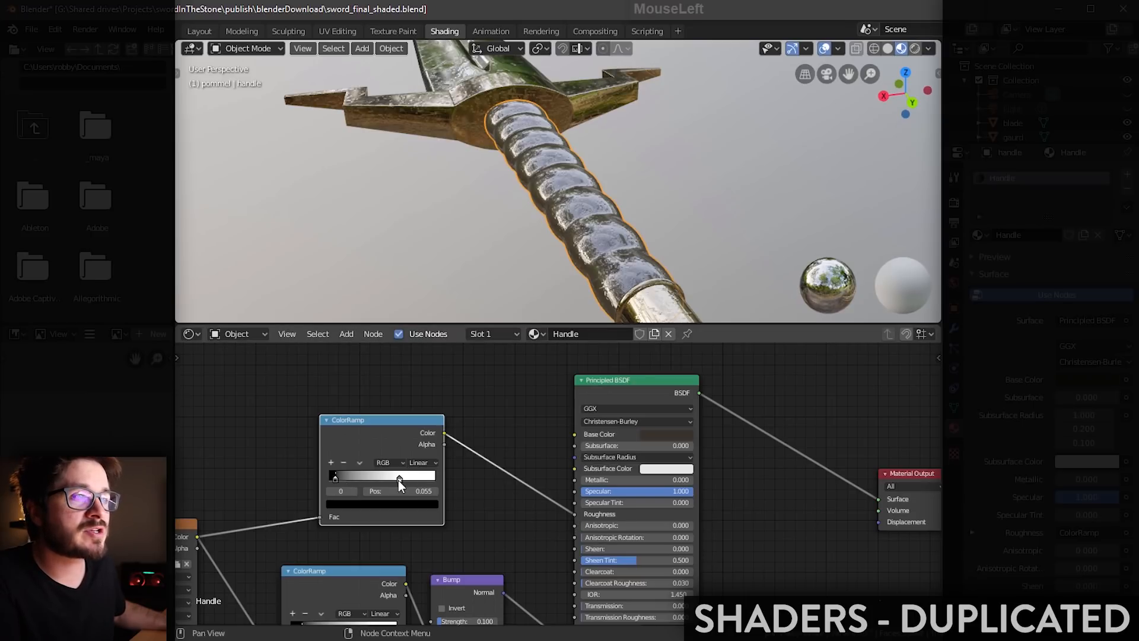
pyautogui.moveTo(398, 479)
pyautogui.mouseDown()
pyautogui.moveTo(318, 478)
pyautogui.moveTo(349, 480)
pyautogui.mouseUp()
pyautogui.moveTo(521, 315); pyautogui.dragTo(582, 158, button='middle')
pyautogui.moveTo(684, 496)
pyautogui.mouseDown()
pyautogui.moveTo(583, 495)
pyautogui.moveTo(638, 496)
pyautogui.mouseUp()
pyautogui.moveTo(721, 268); pyautogui.dragTo(633, 255, button='middle')
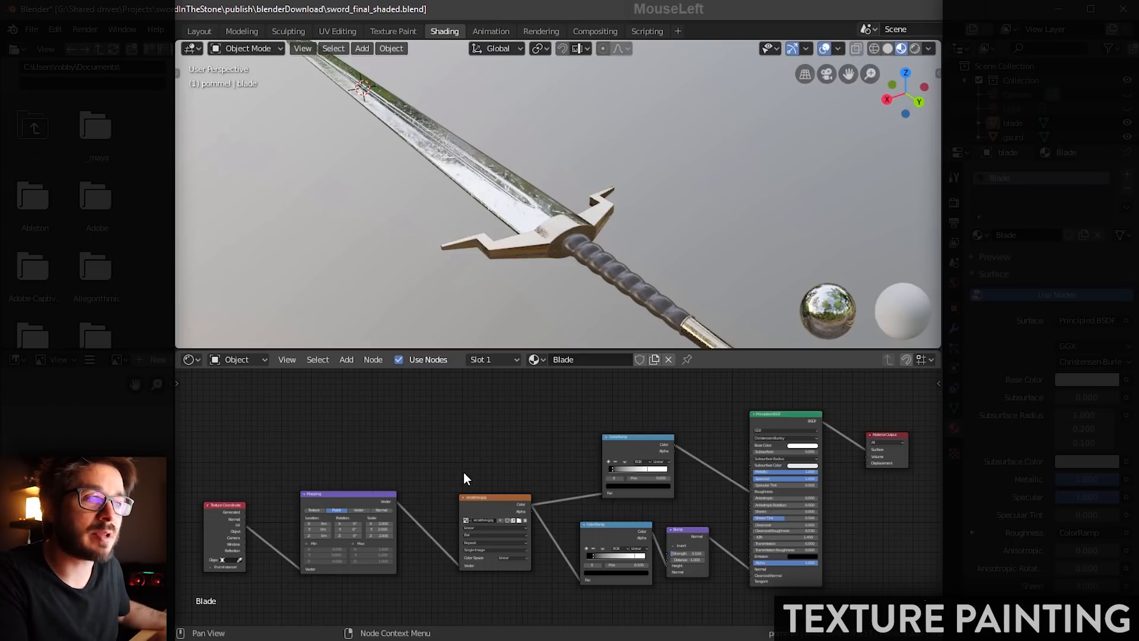
# Step: Make sure Object Mode is active and select the sword's blade
pyautogui.moveTo(464, 475); pyautogui.dragTo(468, 526, button='middle')
pyautogui.scroll(1, 491, 520)
pyautogui.click(294, 290)
pyautogui.click(279, 51)
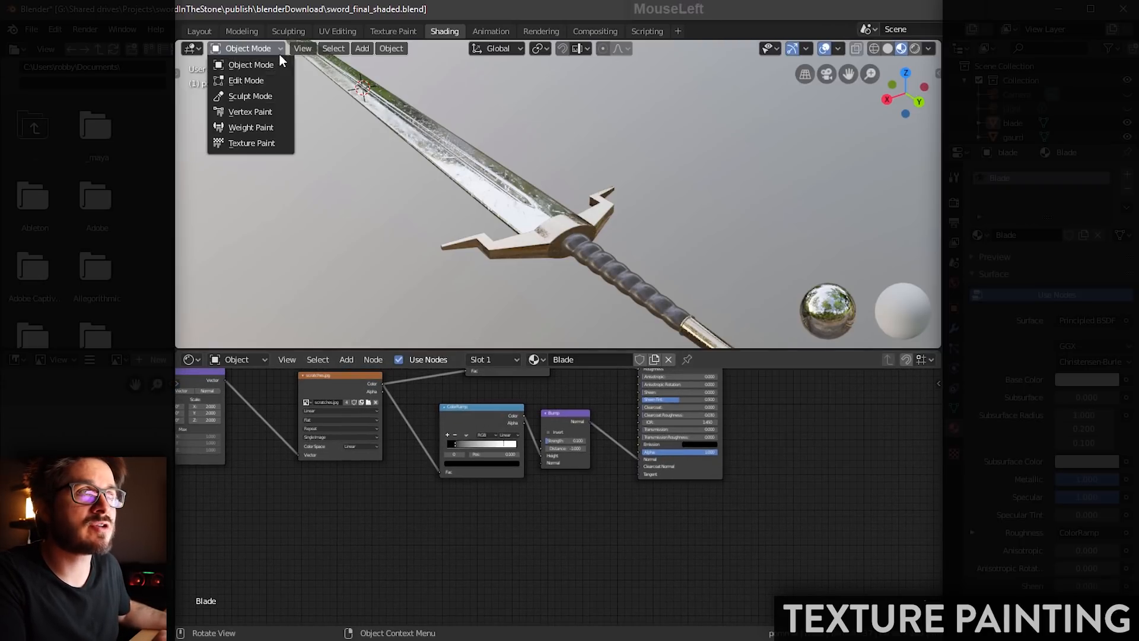
pyautogui.click(267, 65)
pyautogui.click(521, 176)
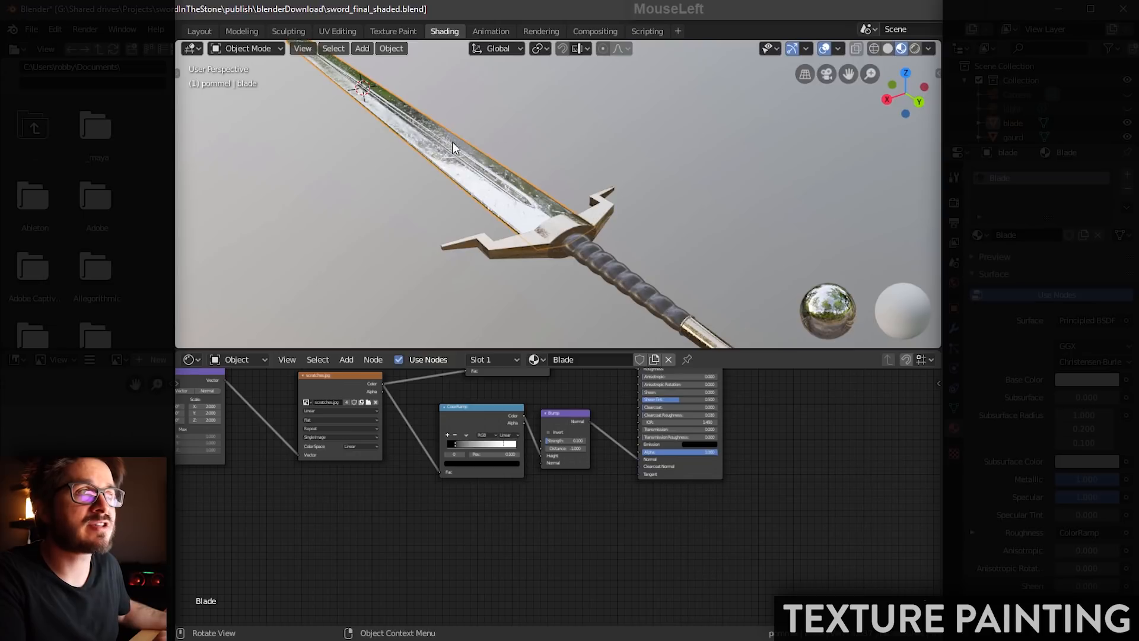
# Step: Add an Image Texture node to the Blade material and place it below the bump ColorRamp
pyautogui.moveTo(682, 545); pyautogui.dragTo(602, 539, button='middle')
pyautogui.moveTo(524, 579)
pyautogui.mouseDown(button='middle')
pyautogui.moveTo(549, 585)
pyautogui.moveTo(528, 580)
pyautogui.mouseUp(button='middle')
pyautogui.click(347, 359)
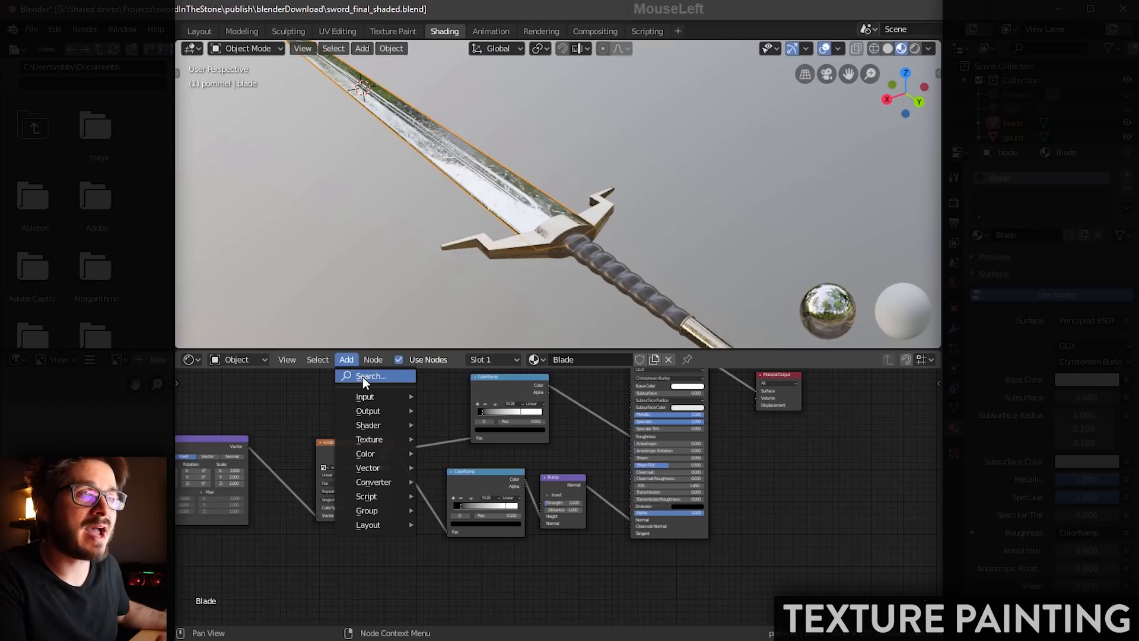
pyautogui.click(363, 377)
pyautogui.write('image')
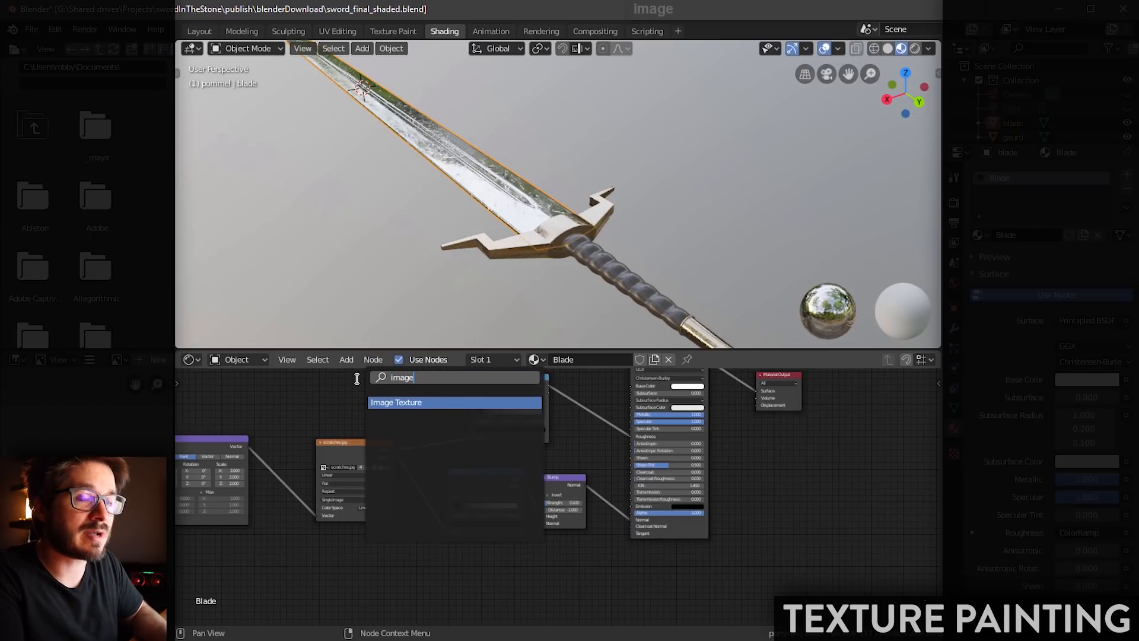
pyautogui.press('Return')
pyautogui.click(469, 580)
# Step: Reposition the Image Texture node slightly and connect its Color output to the Principled BSDF's Emission input
pyautogui.moveTo(572, 556); pyautogui.dragTo(507, 518, button='middle')
pyautogui.scroll(3, 542, 538)
pyautogui.scroll(1, 523, 511)
pyautogui.moveTo(409, 527); pyautogui.dragTo(435, 527)
pyautogui.moveTo(549, 515); pyautogui.dragTo(543, 527, button='middle')
pyautogui.moveTo(508, 537); pyautogui.dragTo(629, 423)
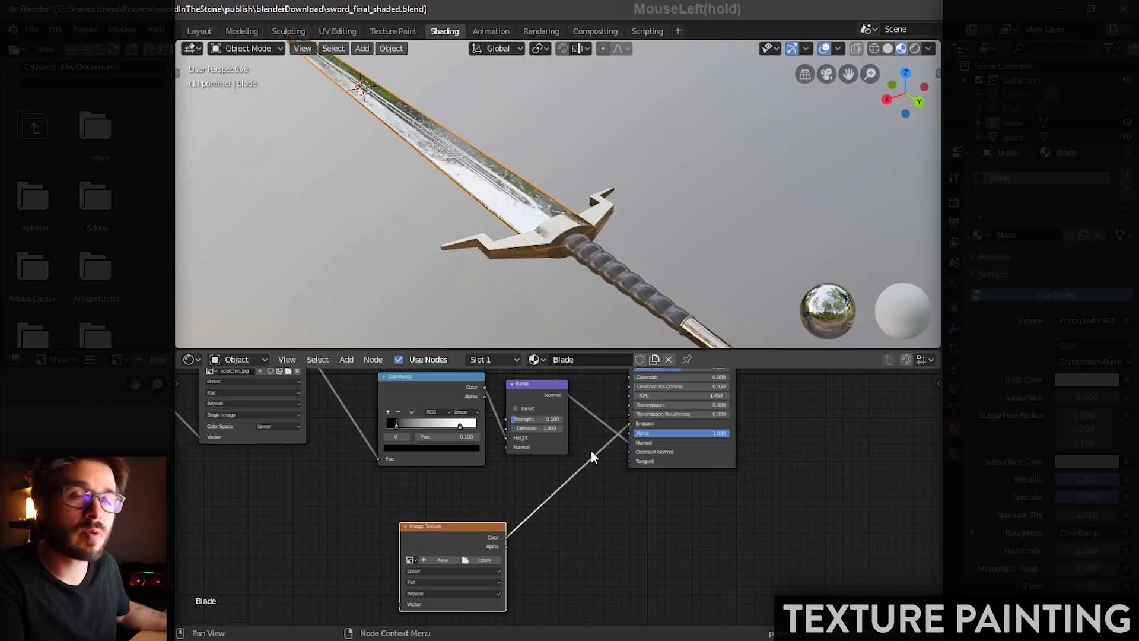
pyautogui.moveTo(340, 532); pyautogui.dragTo(443, 522, button='middle')
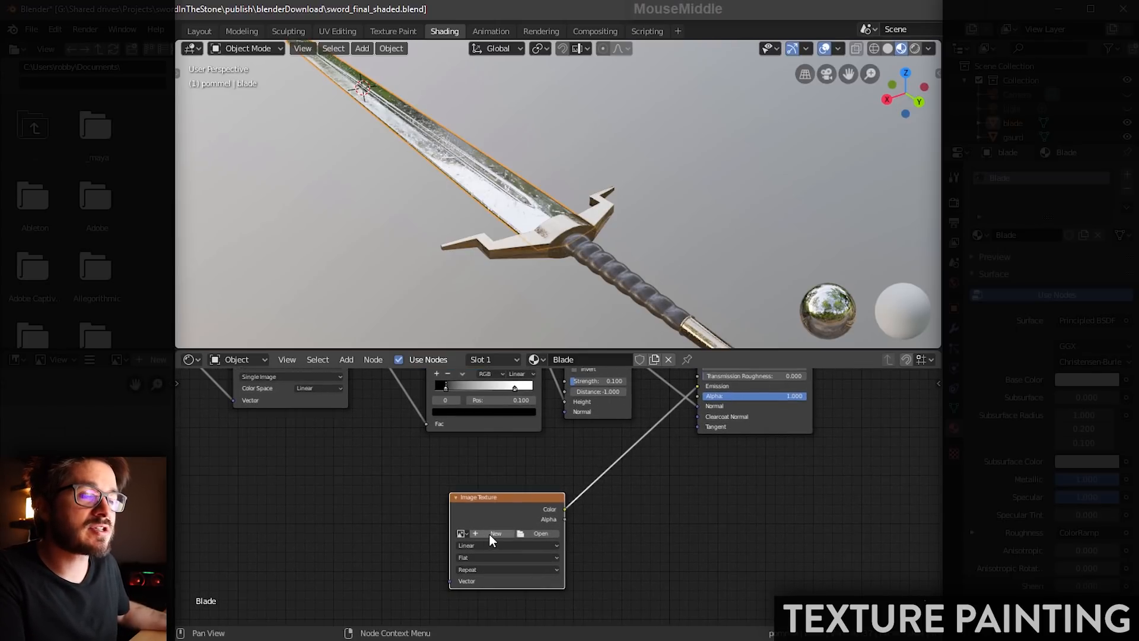
# Step: Create a new image named "rune emission" at 4096 x 4096 px in the unassigned Image Texture node
pyautogui.scroll(4, 490, 535)
pyautogui.moveTo(640, 543); pyautogui.dragTo(641, 536, button='middle')
pyautogui.moveTo(484, 540); pyautogui.dragTo(500, 514, button='middle')
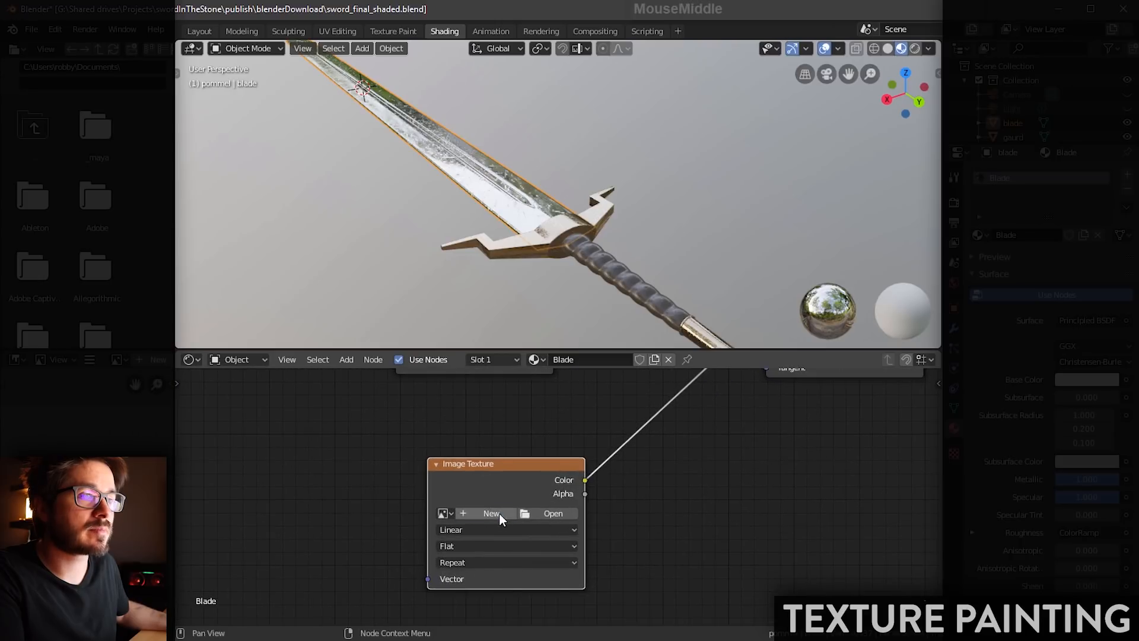
pyautogui.click(499, 513)
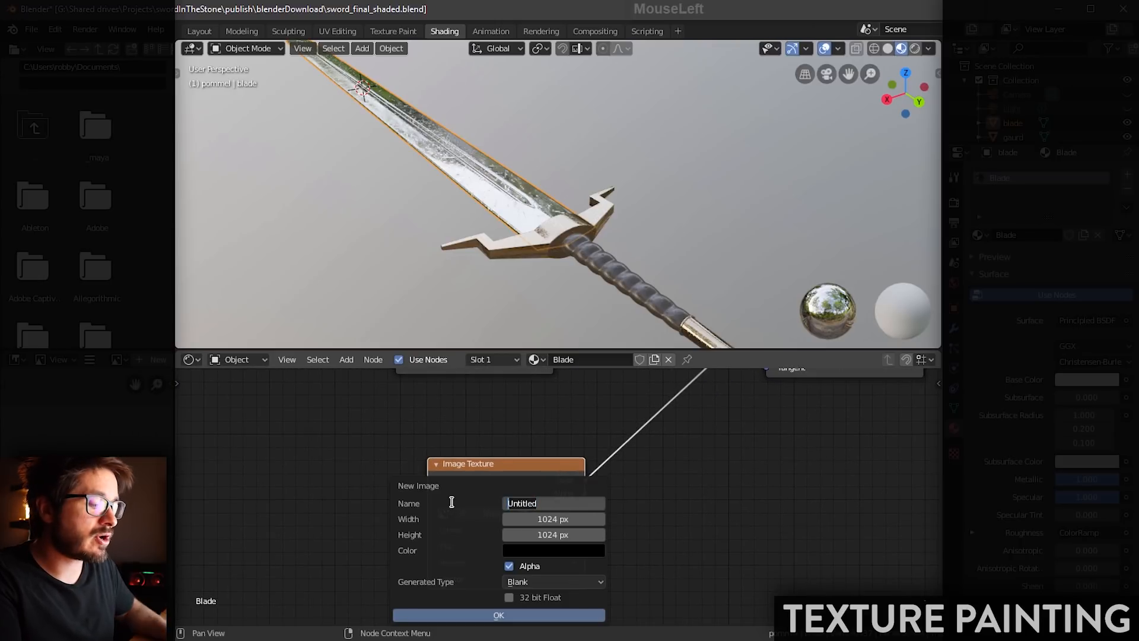
pyautogui.write('rune emission')
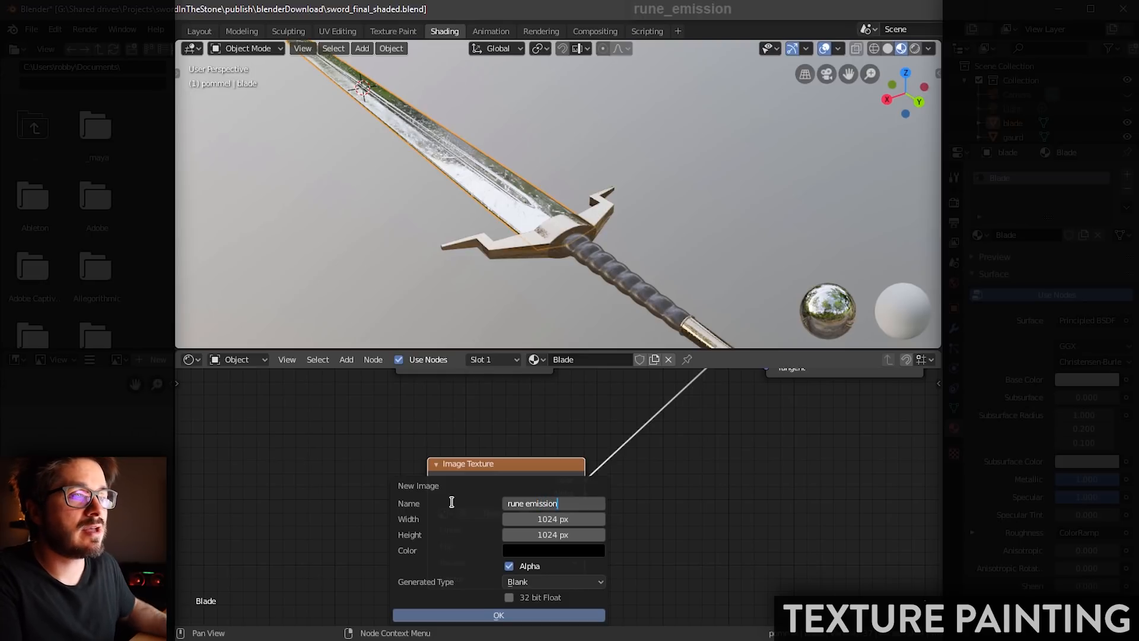
pyautogui.press('Tab')
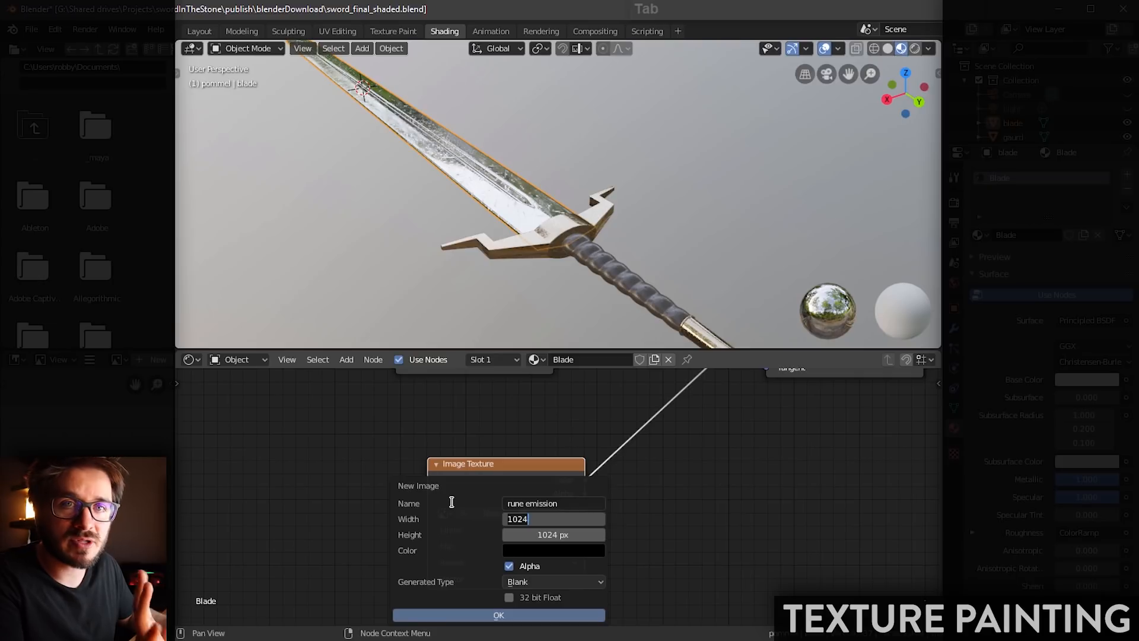
pyautogui.write('4096')
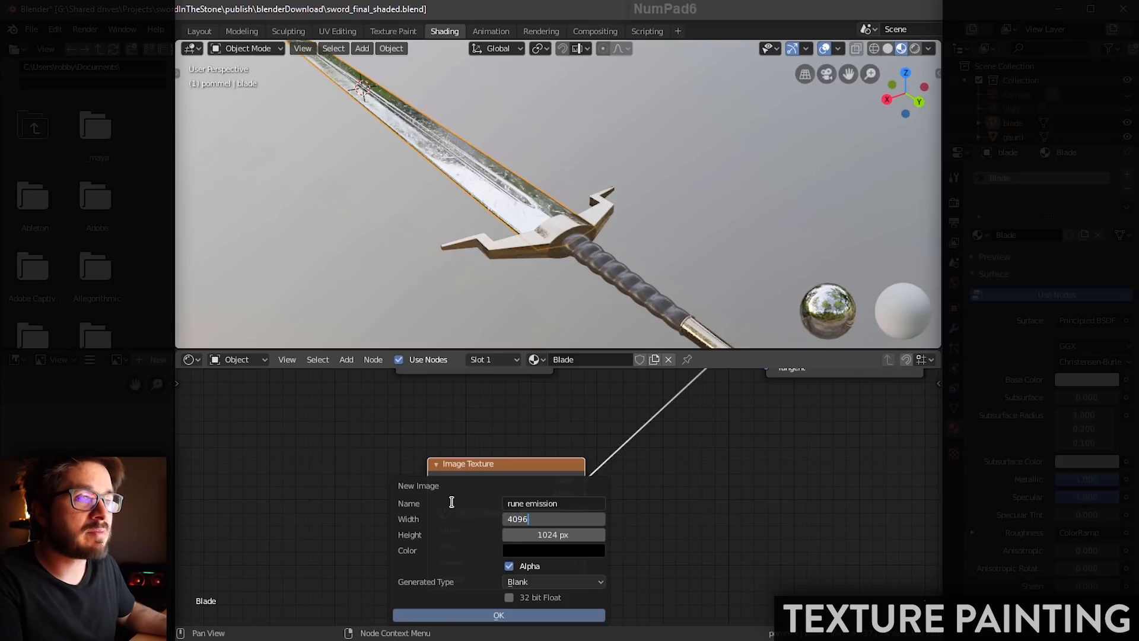
pyautogui.press('Tab')
pyautogui.write('4')
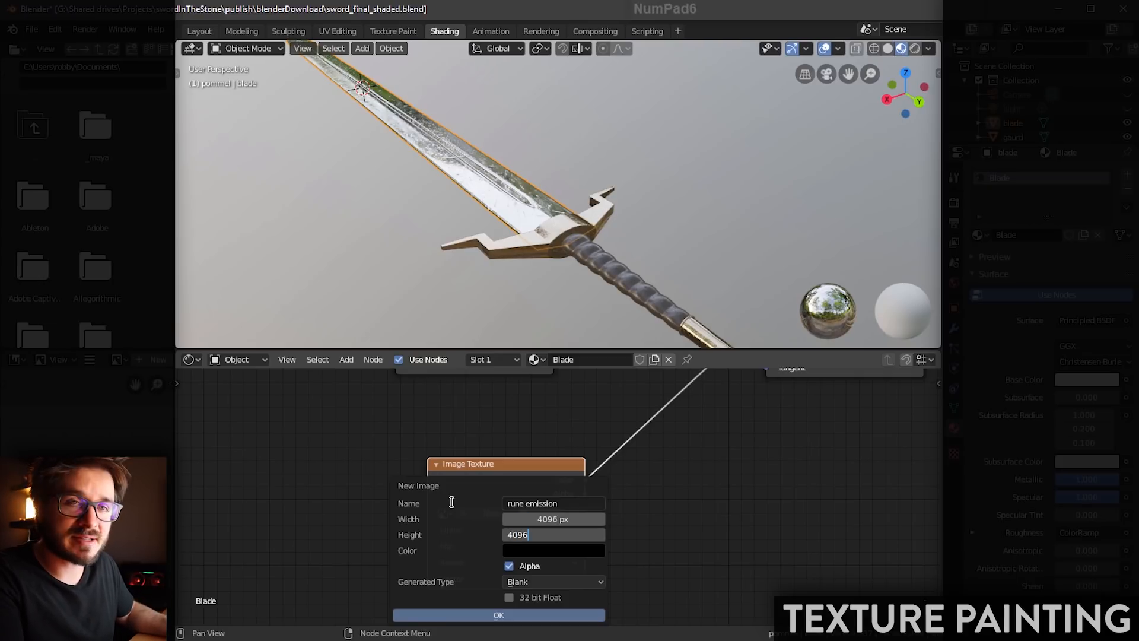
pyautogui.press('Return')
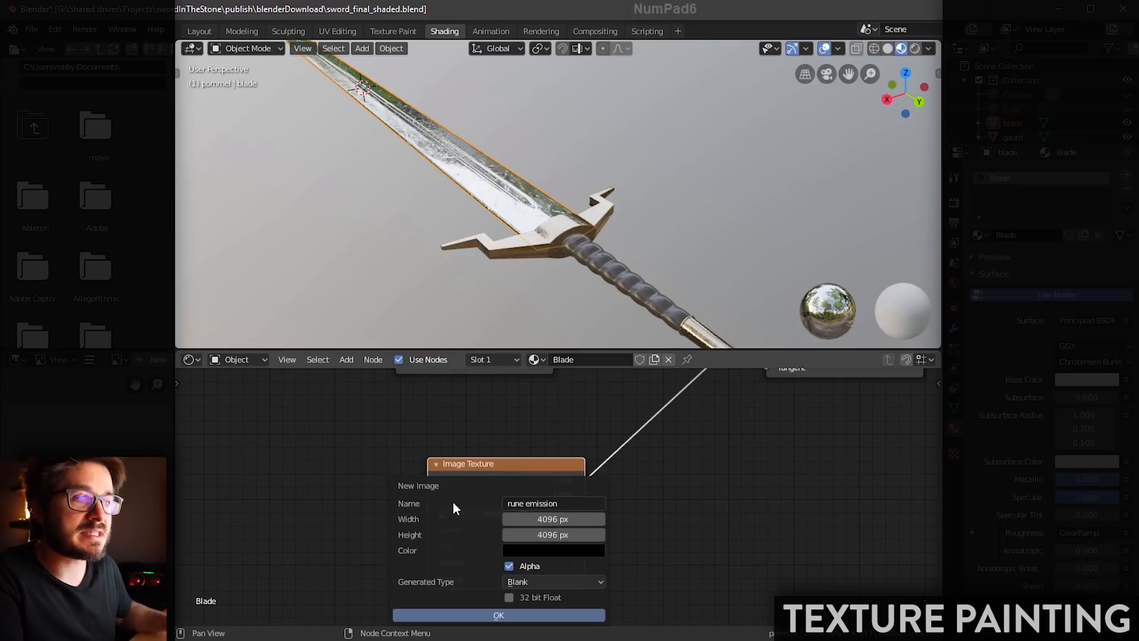
pyautogui.click(497, 615)
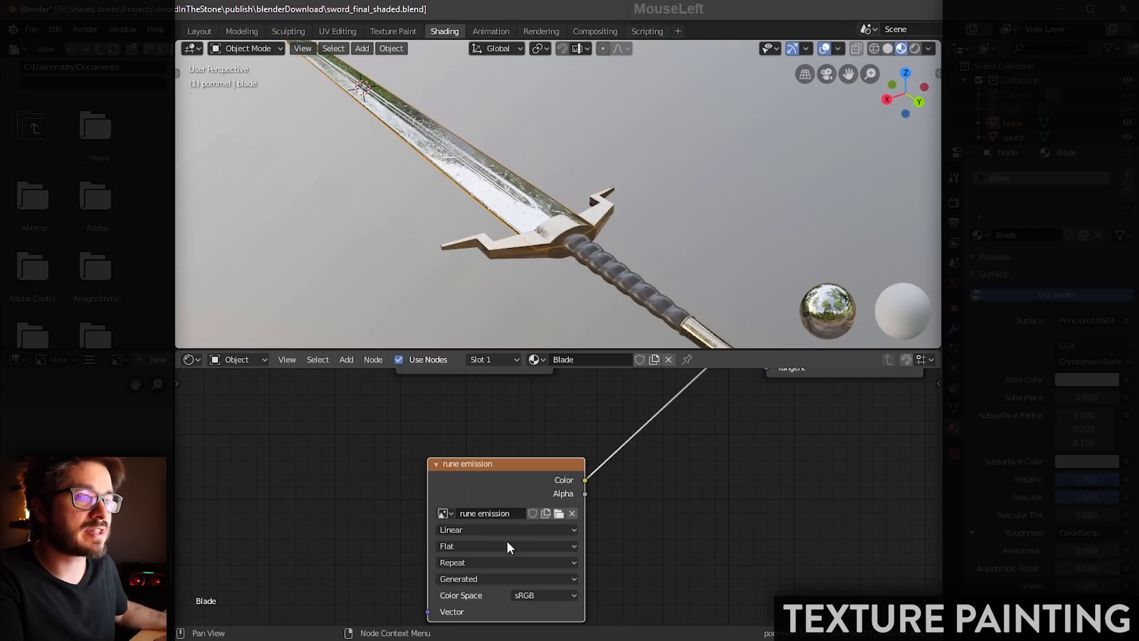
# Step: Widen the Image Editor area beside the node editor
pyautogui.moveTo(364, 452); pyautogui.dragTo(482, 455)
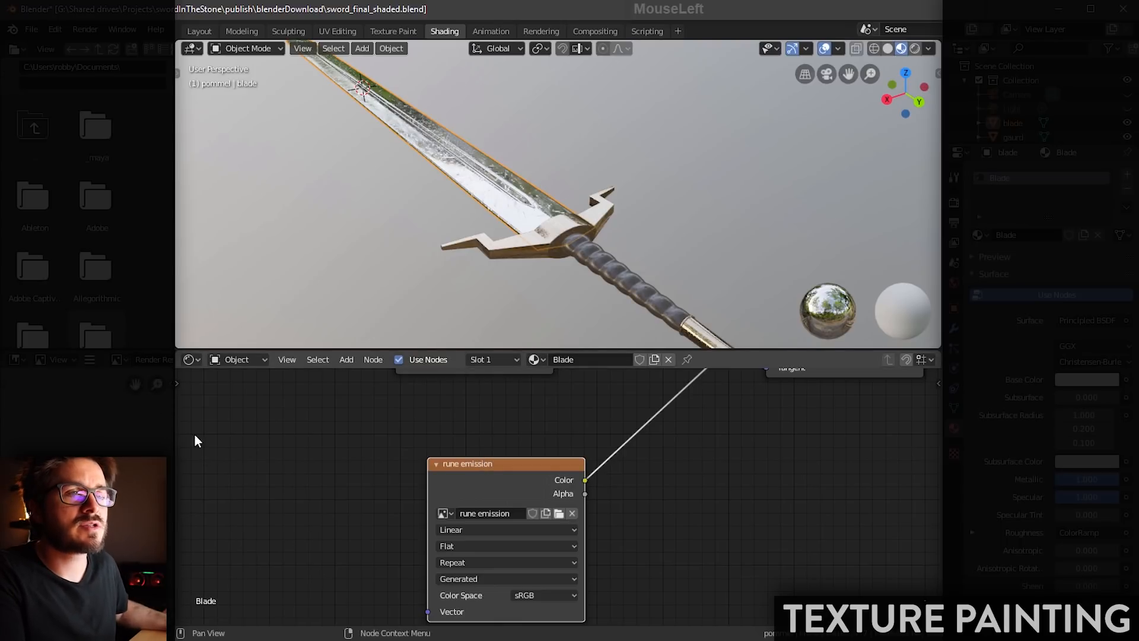
pyautogui.click(119, 359)
pyautogui.click(97, 332)
pyautogui.scroll(-2, 89, 409)
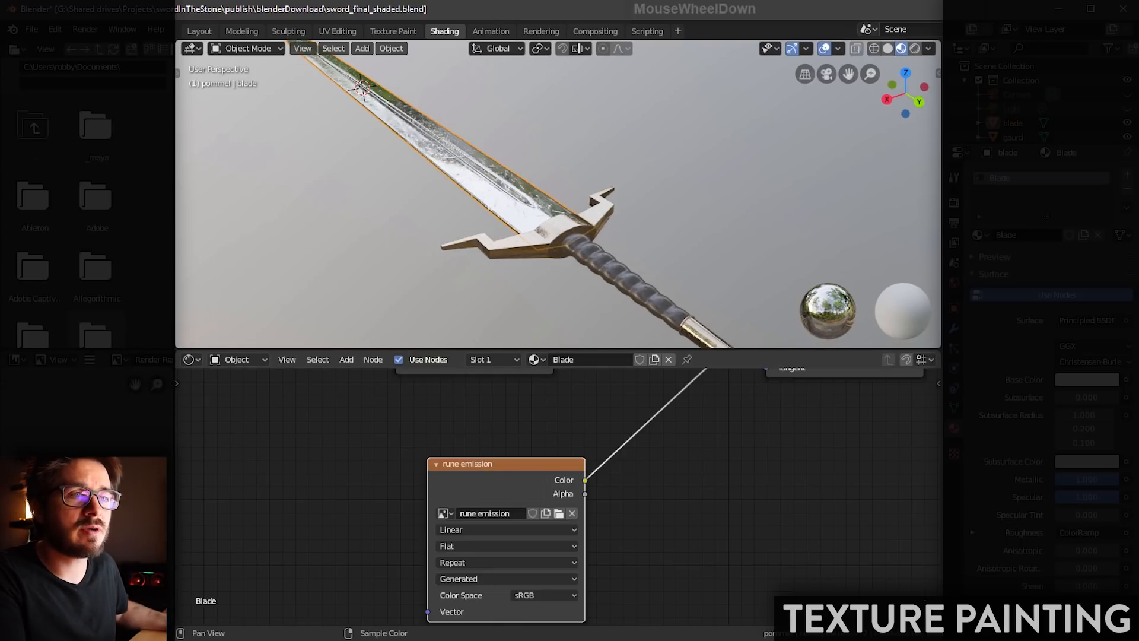
pyautogui.click(117, 360)
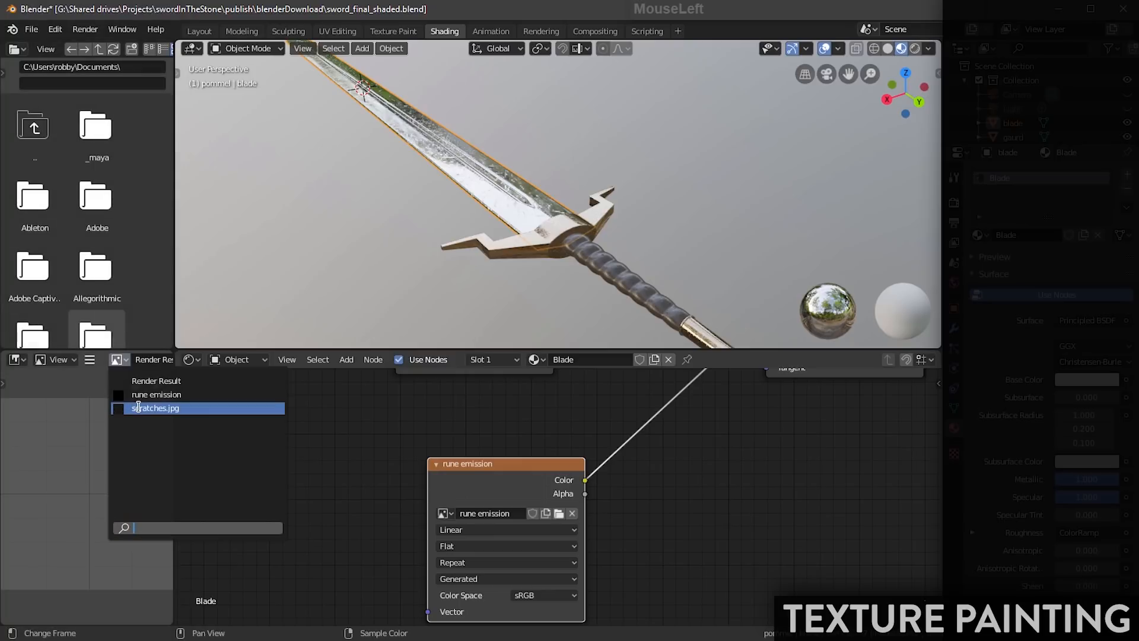
pyautogui.moveTo(89, 435); pyautogui.dragTo(79, 429, button='middle')
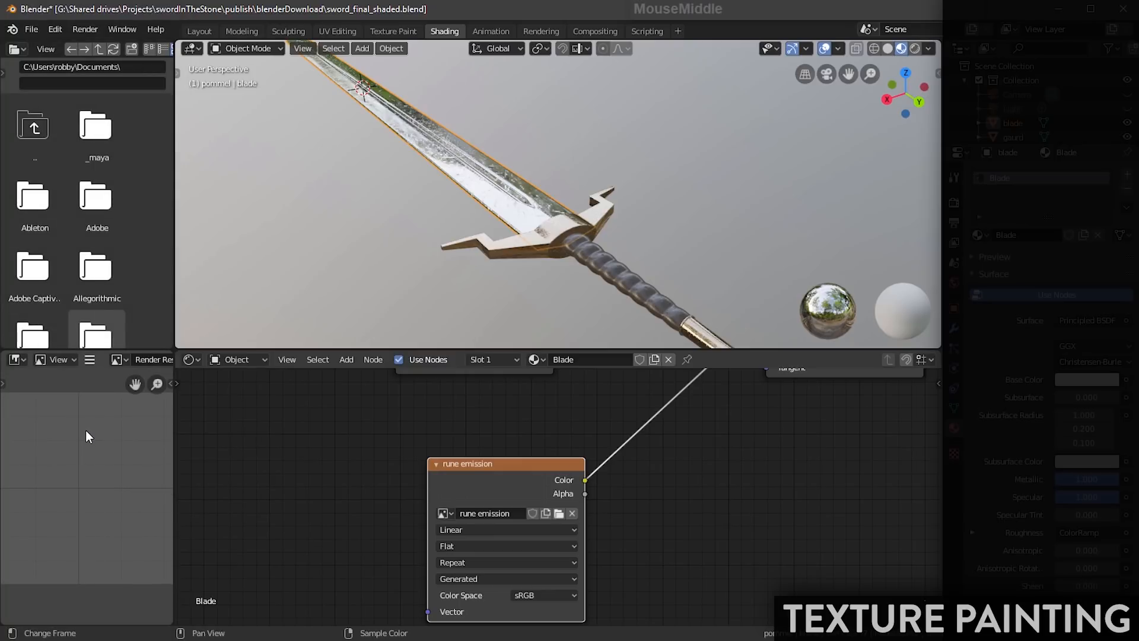
pyautogui.moveTo(172, 452); pyautogui.dragTo(305, 470)
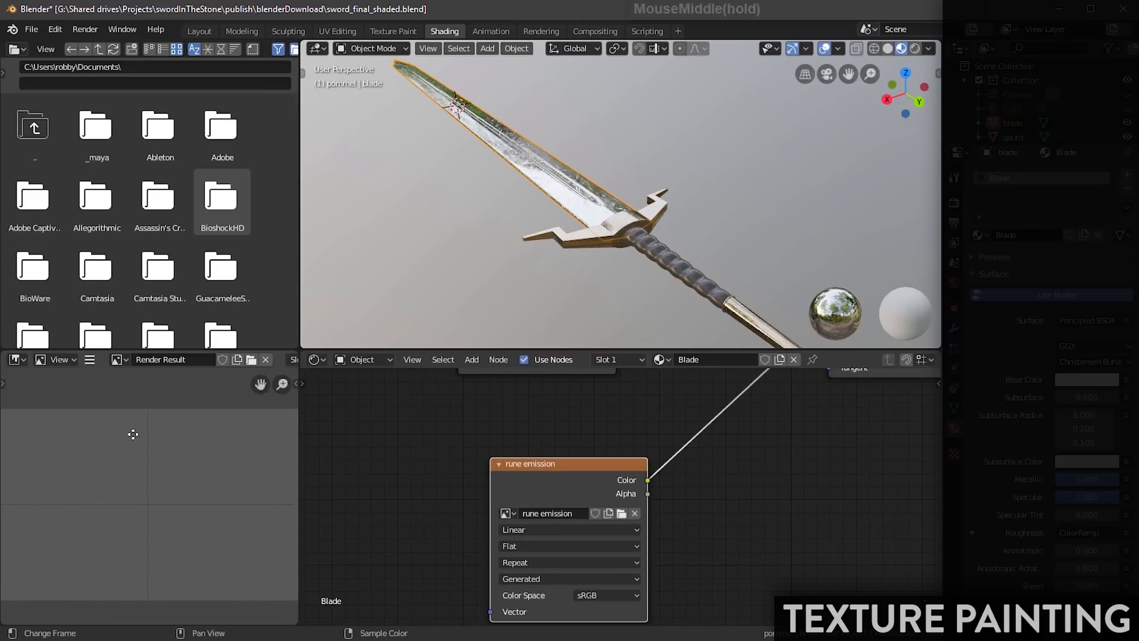
# Step: Display the rune emission image in the Image Editor and fit its full canvas in view
pyautogui.scroll(-1, 681, 501)
pyautogui.scroll(-2, 678, 494)
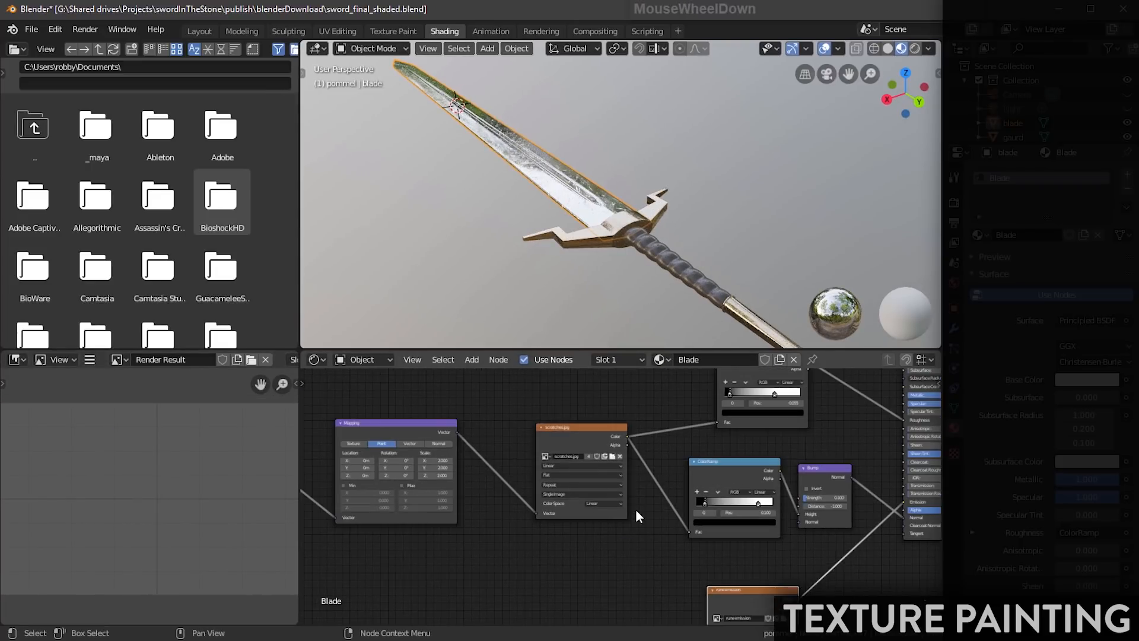
pyautogui.moveTo(636, 507); pyautogui.dragTo(431, 507, button='middle')
pyautogui.click(117, 360)
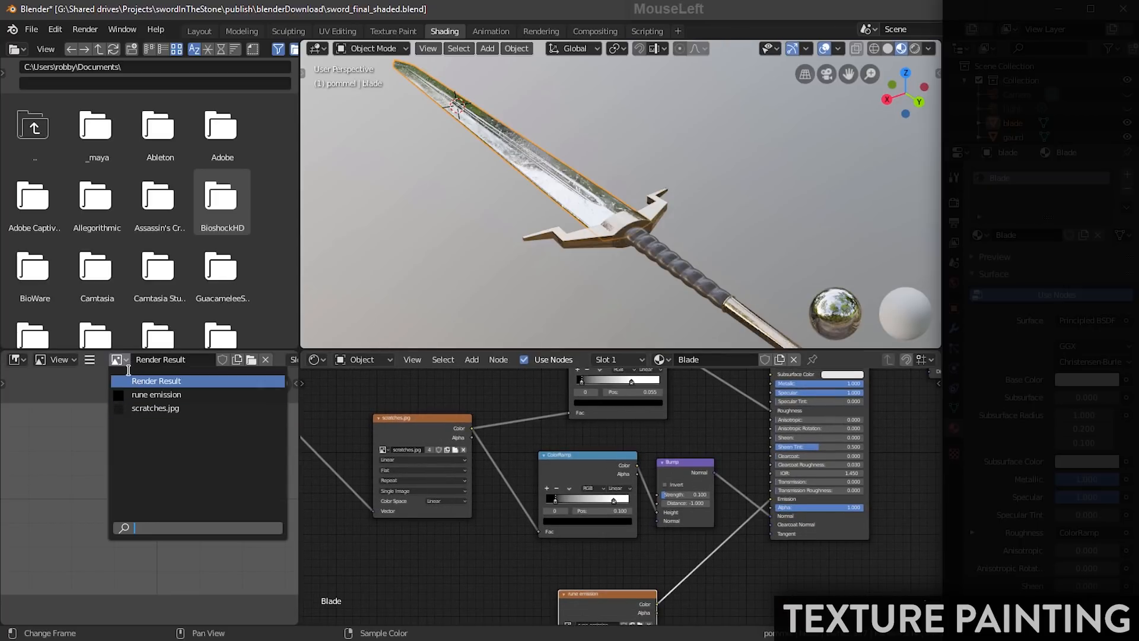
pyautogui.click(171, 395)
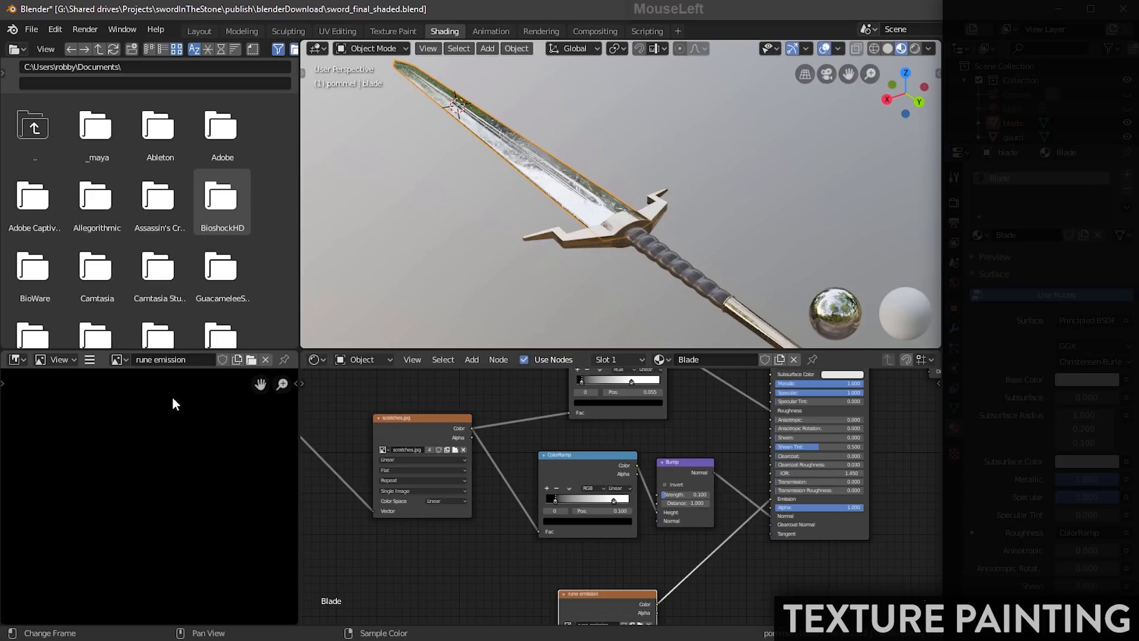
pyautogui.scroll(-3, 180, 499)
pyautogui.scroll(3, 184, 503)
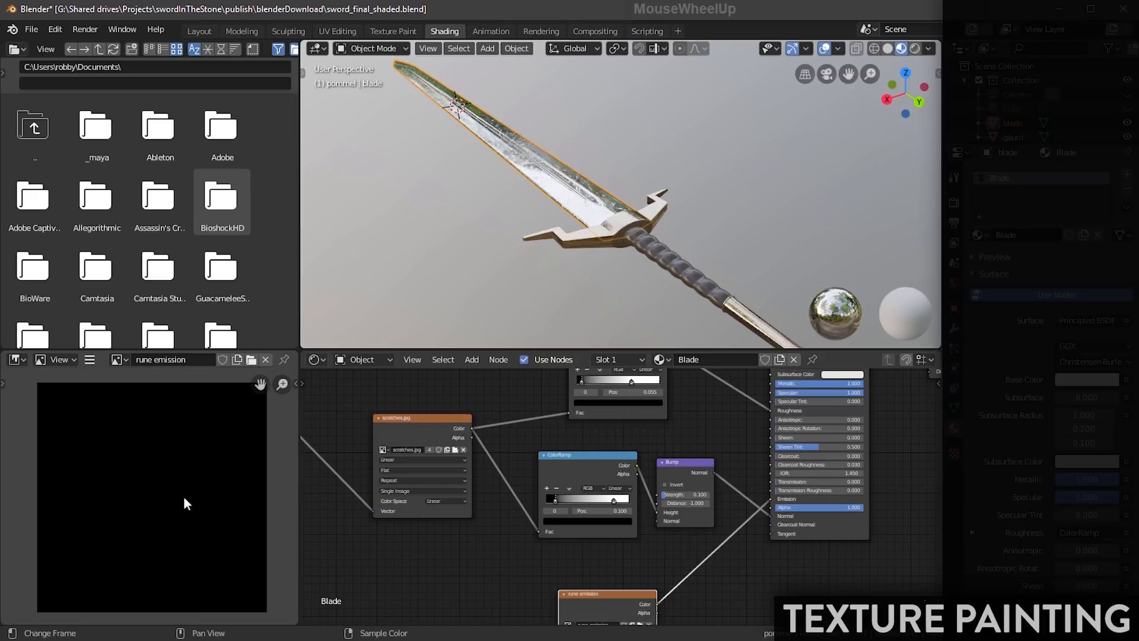
# Step: Save the rune emission image as "rune emission.png" in the Sword Textures folder
pyautogui.click(117, 359)
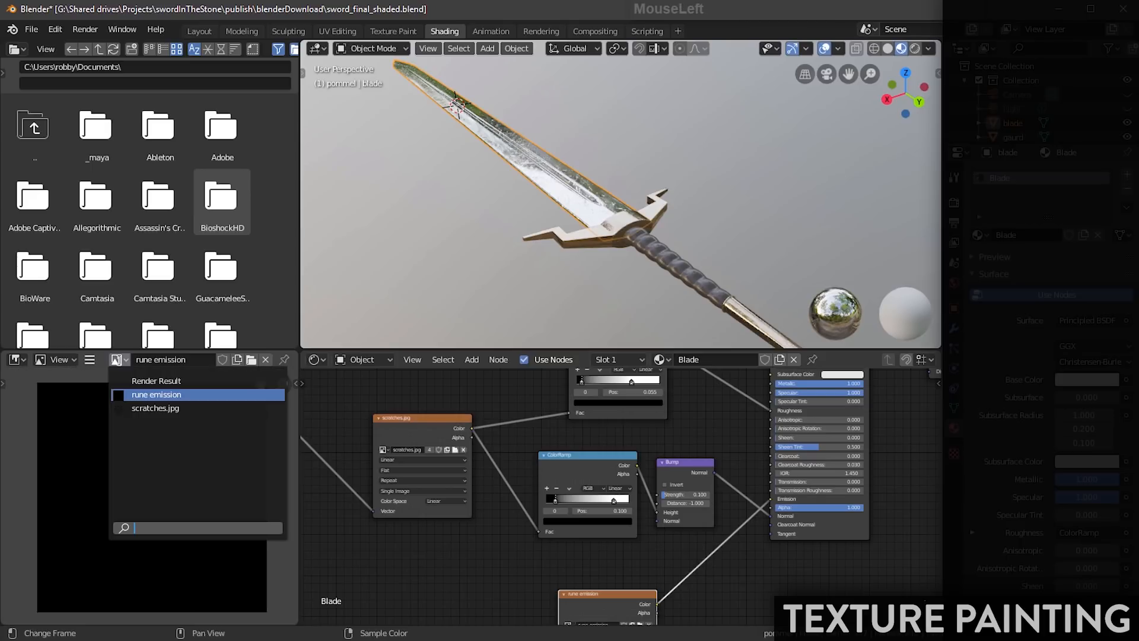
pyautogui.click(89, 360)
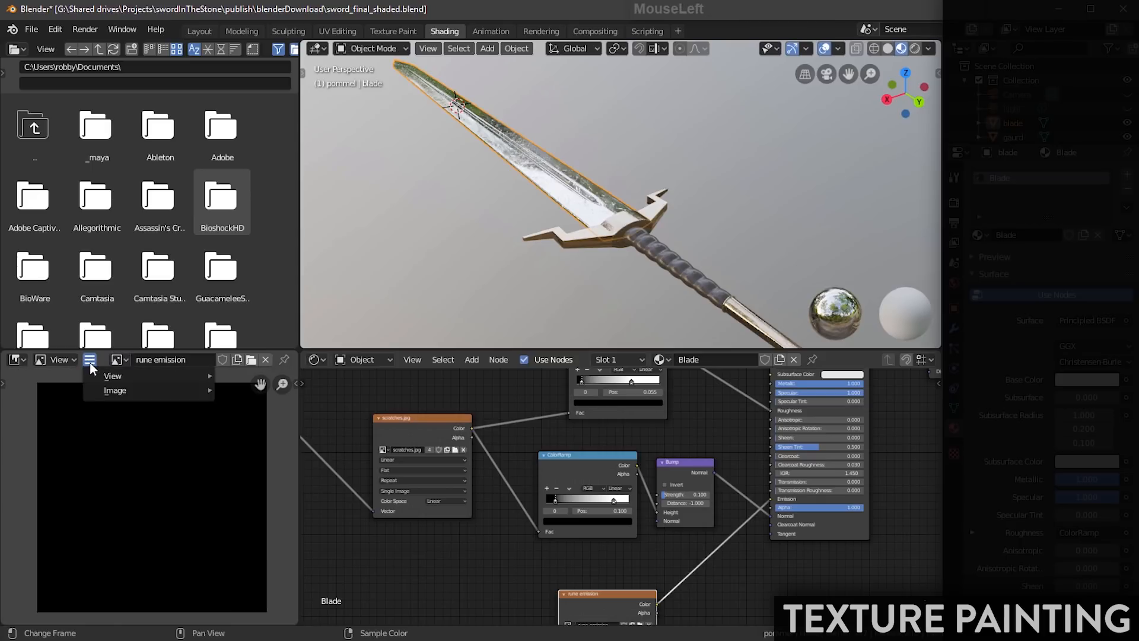
pyautogui.moveTo(96, 394)
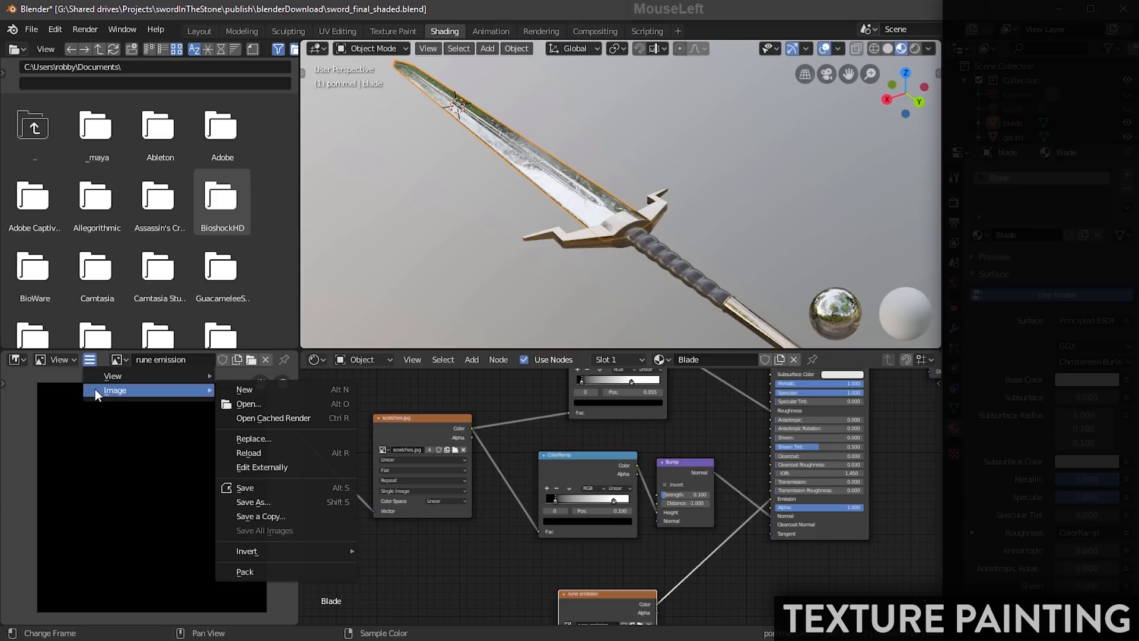
pyautogui.click(277, 502)
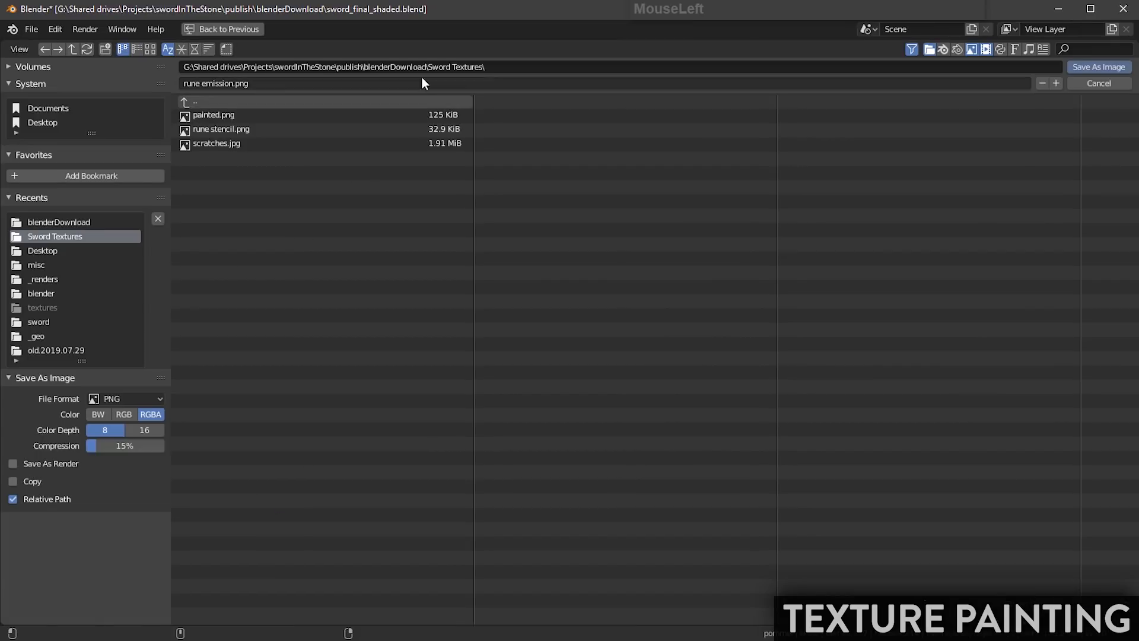
pyautogui.click(261, 87)
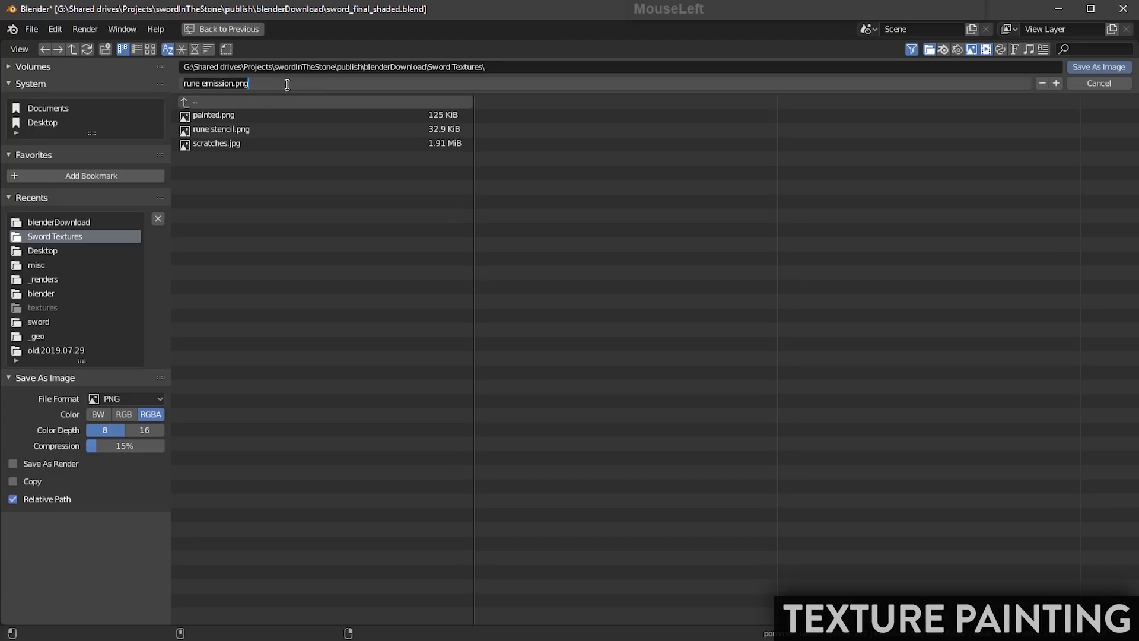
pyautogui.click(1092, 70)
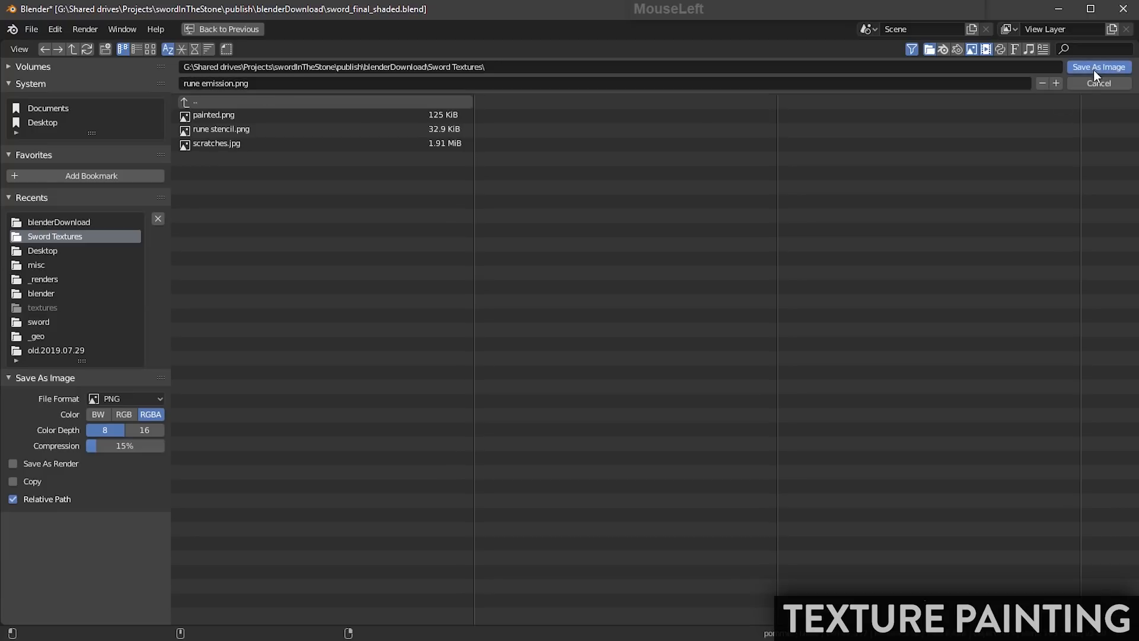
pyautogui.click(1094, 69)
# Step: Switch to the Texture Paint workspace and frame both the rune emission canvas and the sword's blade
pyautogui.moveTo(570, 440); pyautogui.dragTo(524, 549, button='middle')
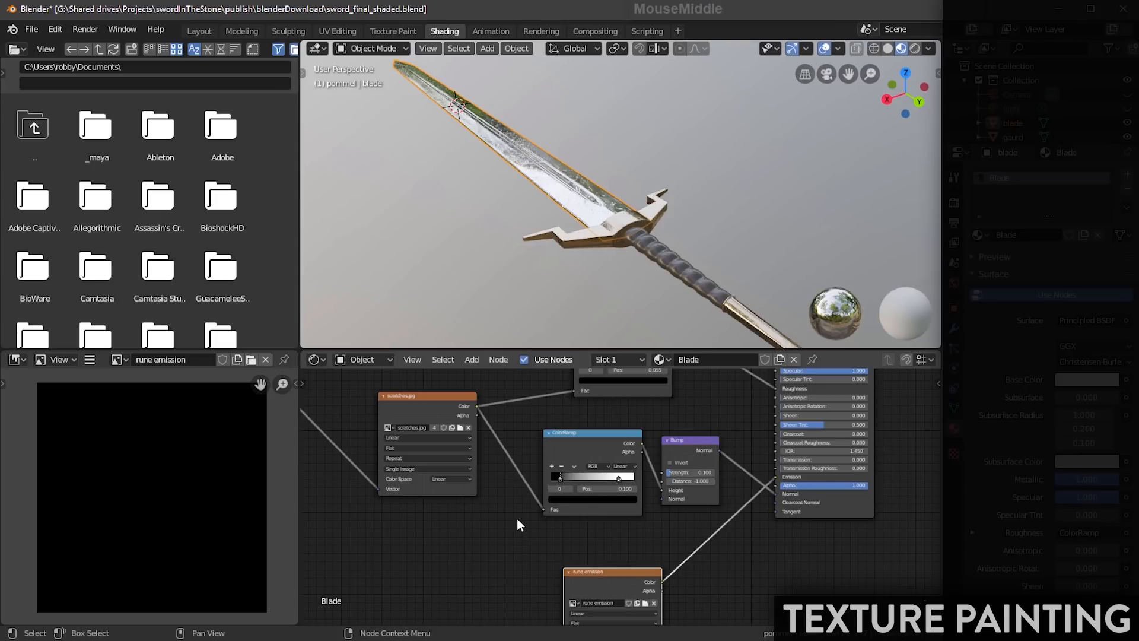
pyautogui.moveTo(526, 517)
pyautogui.mouseDown(button='middle')
pyautogui.moveTo(503, 532)
pyautogui.moveTo(513, 537)
pyautogui.mouseUp(button='middle')
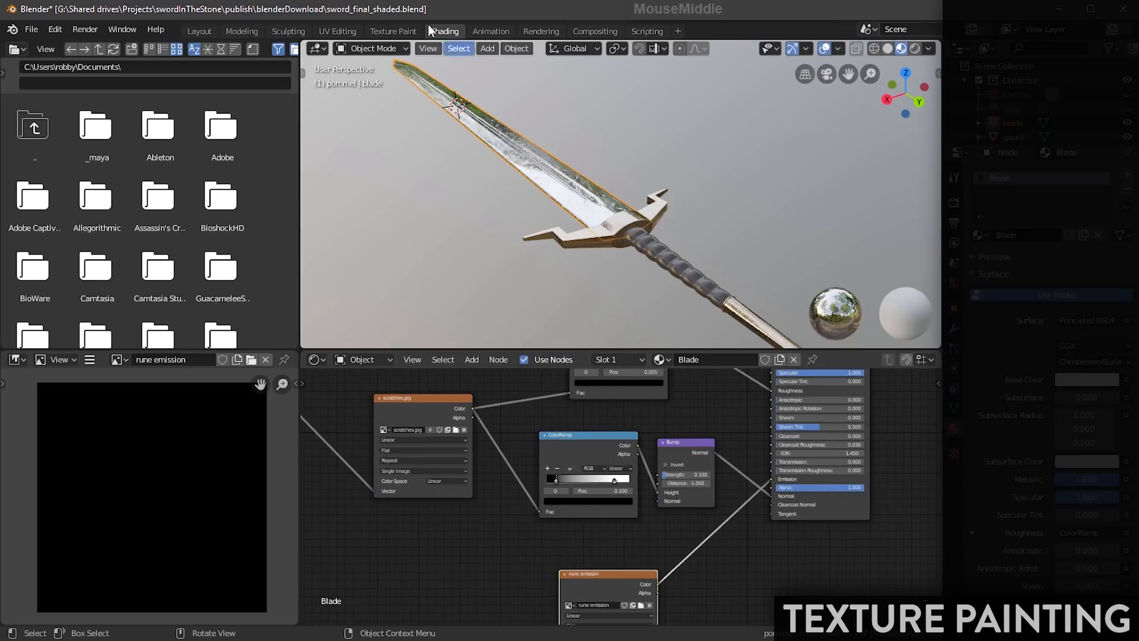
pyautogui.click(394, 31)
pyautogui.moveTo(424, 191)
pyautogui.mouseDown(button='middle')
pyautogui.moveTo(554, 252)
pyautogui.moveTo(657, 262)
pyautogui.moveTo(717, 321)
pyautogui.moveTo(599, 323)
pyautogui.moveTo(678, 326)
pyautogui.moveTo(859, 262)
pyautogui.moveTo(674, 352)
pyautogui.moveTo(706, 338)
pyautogui.mouseUp(button='middle')
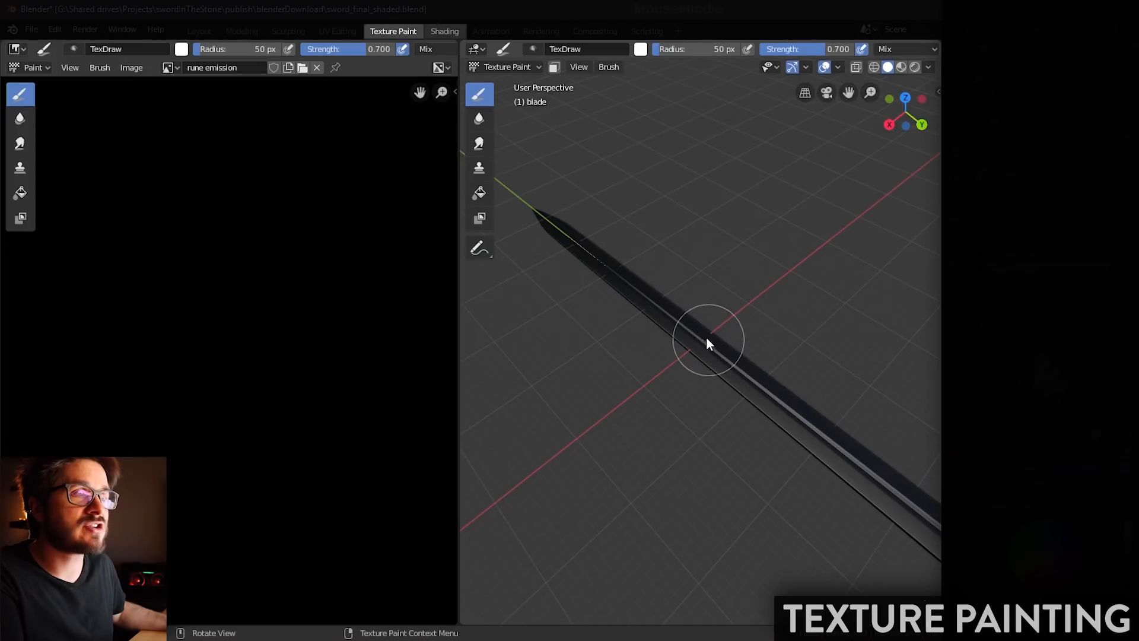
pyautogui.scroll(-4, 324, 308)
pyautogui.scroll(2, 325, 297)
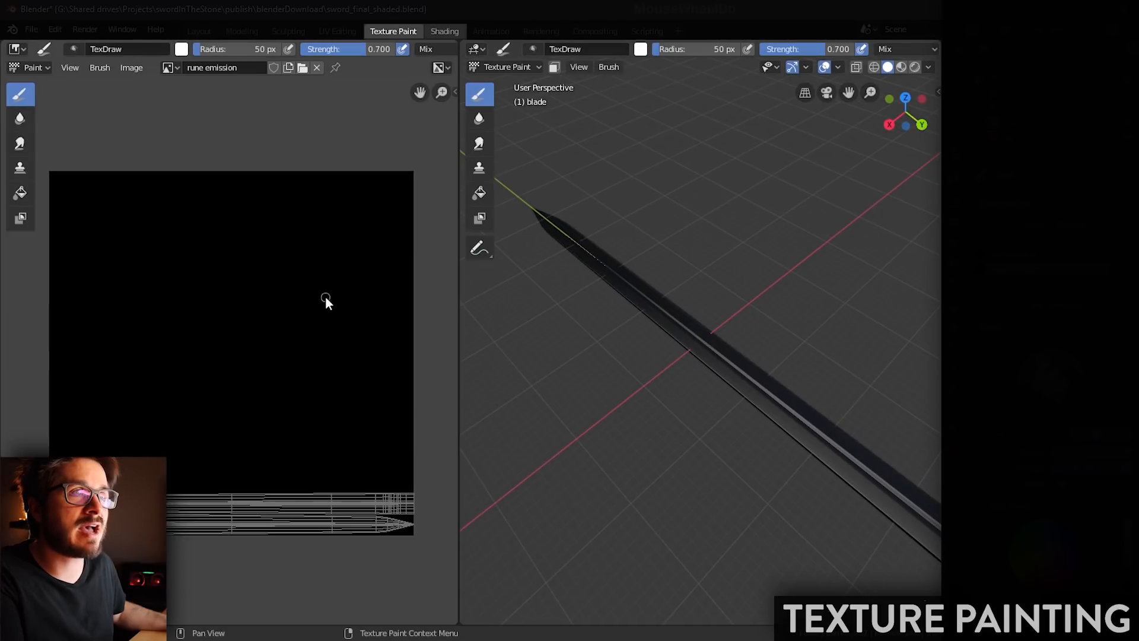
pyautogui.scroll(2, 320, 306)
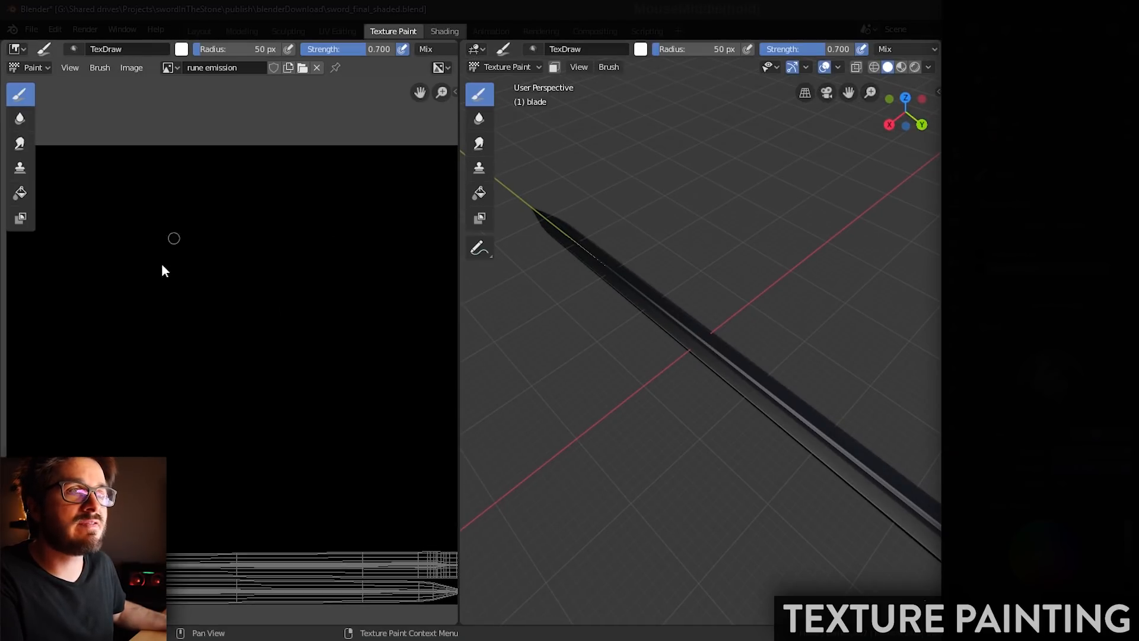
pyautogui.moveTo(736, 371); pyautogui.dragTo(664, 359, button='middle')
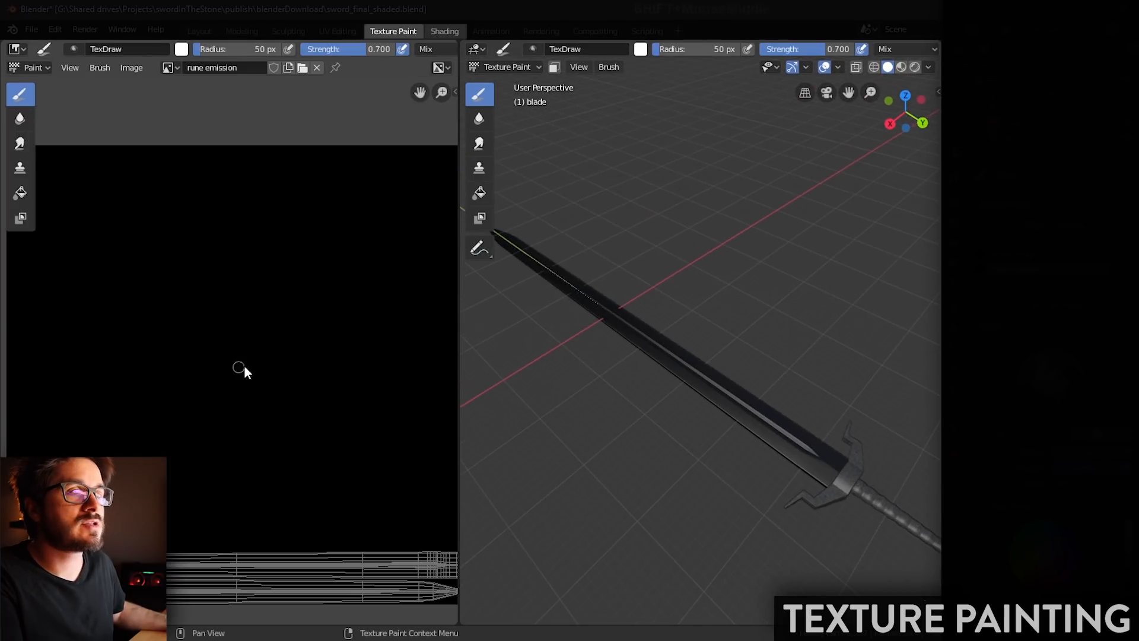
# Step: Try a freehand stroke on the image canvas and another along the 3D blade, undoing each one
pyautogui.moveTo(243, 436)
pyautogui.mouseDown()
pyautogui.moveTo(267, 574)
pyautogui.moveTo(304, 494)
pyautogui.moveTo(230, 561)
pyautogui.moveTo(155, 578)
pyautogui.mouseUp()
pyautogui.click(55, 29)
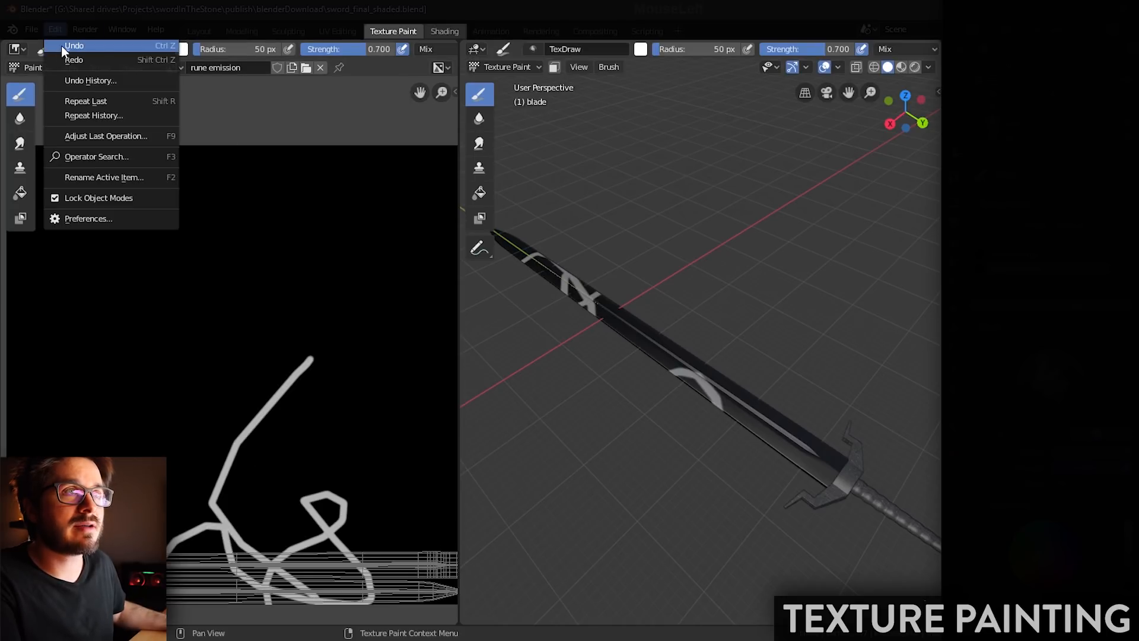
pyautogui.click(62, 45)
pyautogui.moveTo(695, 393)
pyautogui.mouseDown()
pyautogui.moveTo(796, 432)
pyautogui.moveTo(732, 400)
pyautogui.moveTo(564, 267)
pyautogui.mouseUp()
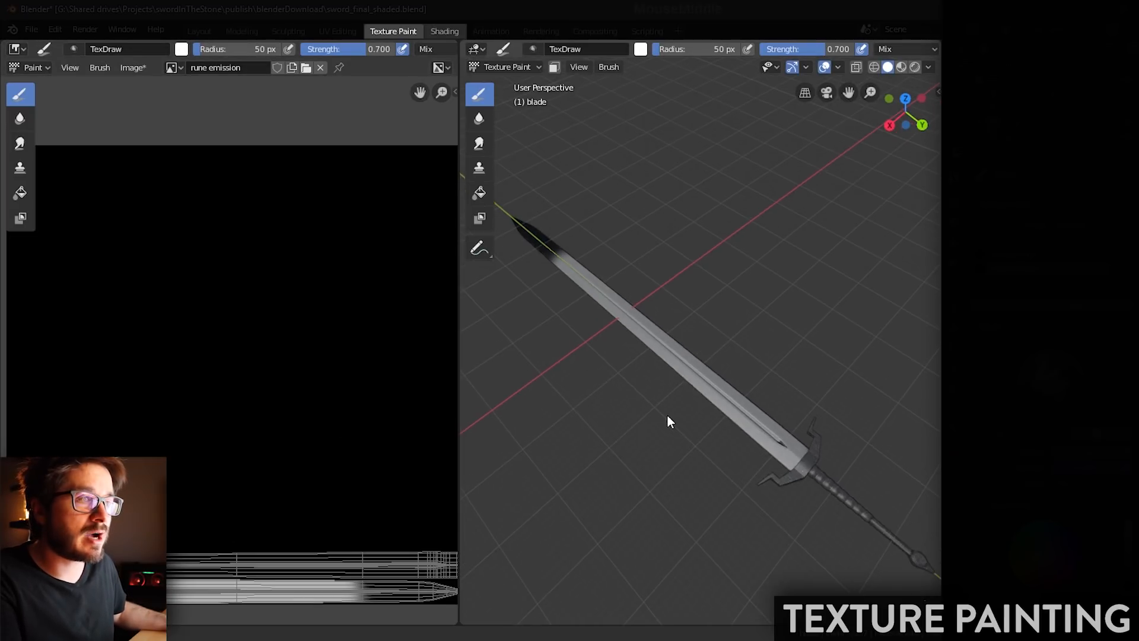
pyautogui.click(54, 29)
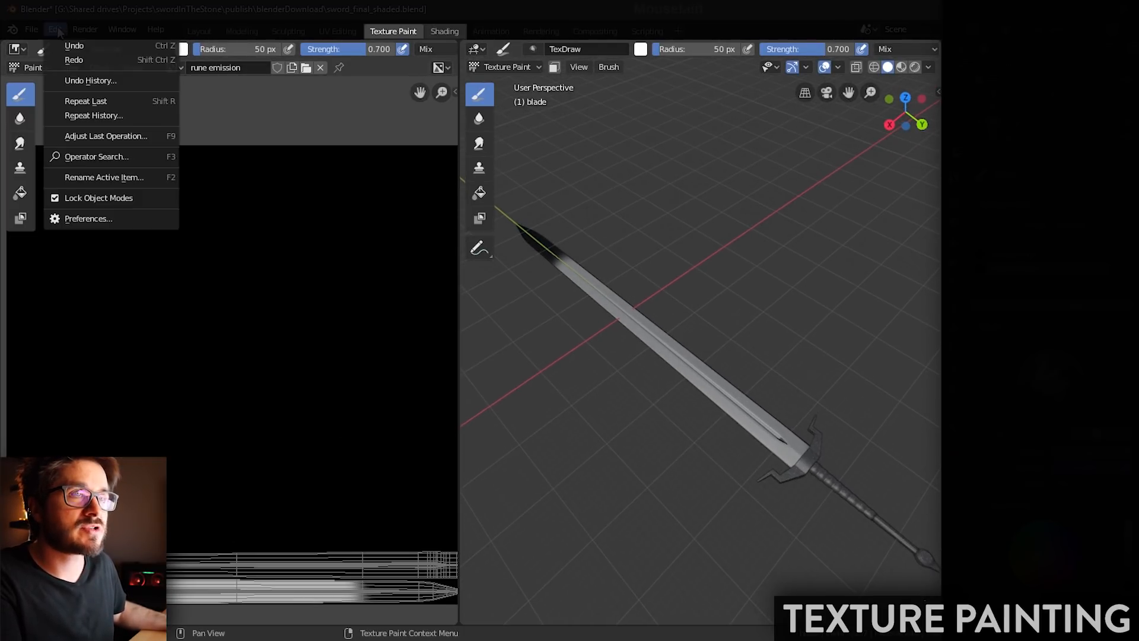
pyautogui.click(65, 44)
# Step: Widen the 3D viewport beside the image canvas and enlarge the paint brush radius to 55 px
pyautogui.moveTo(461, 254); pyautogui.dragTo(246, 267)
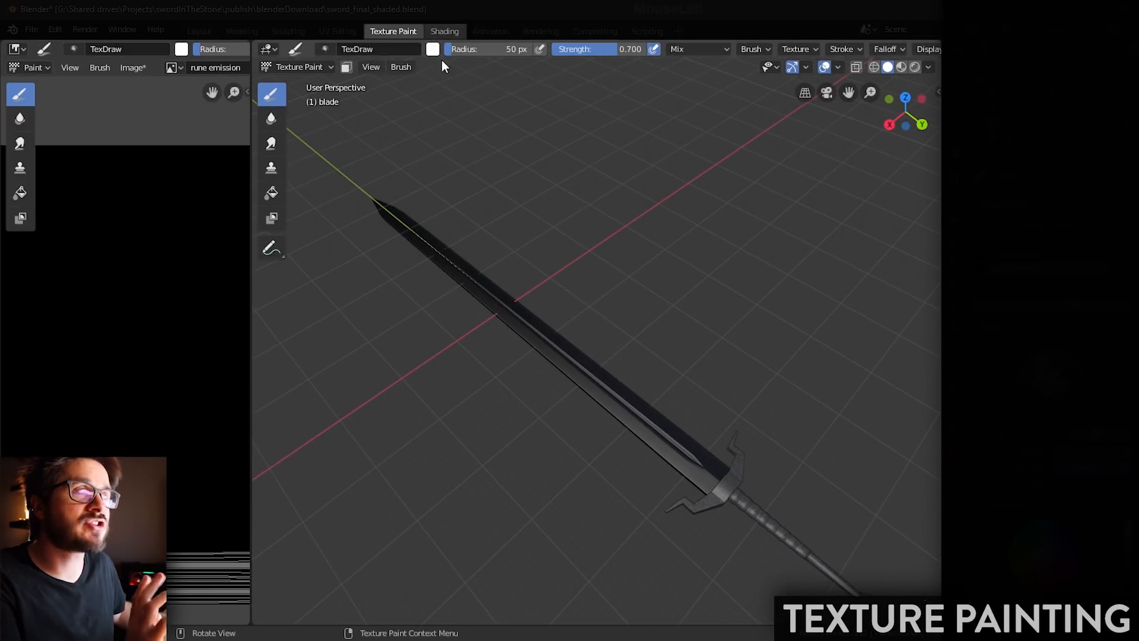
pyautogui.moveTo(547, 266)
pyautogui.mouseDown(button='middle')
pyautogui.moveTo(557, 288)
pyautogui.moveTo(574, 282)
pyautogui.mouseUp(button='middle')
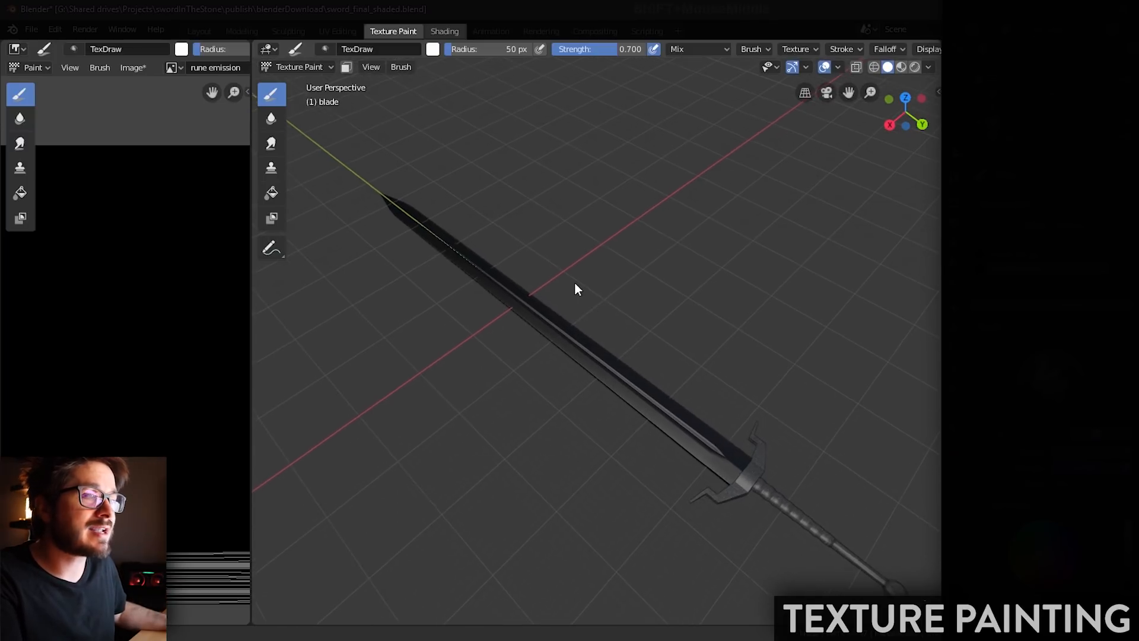
pyautogui.press(']')
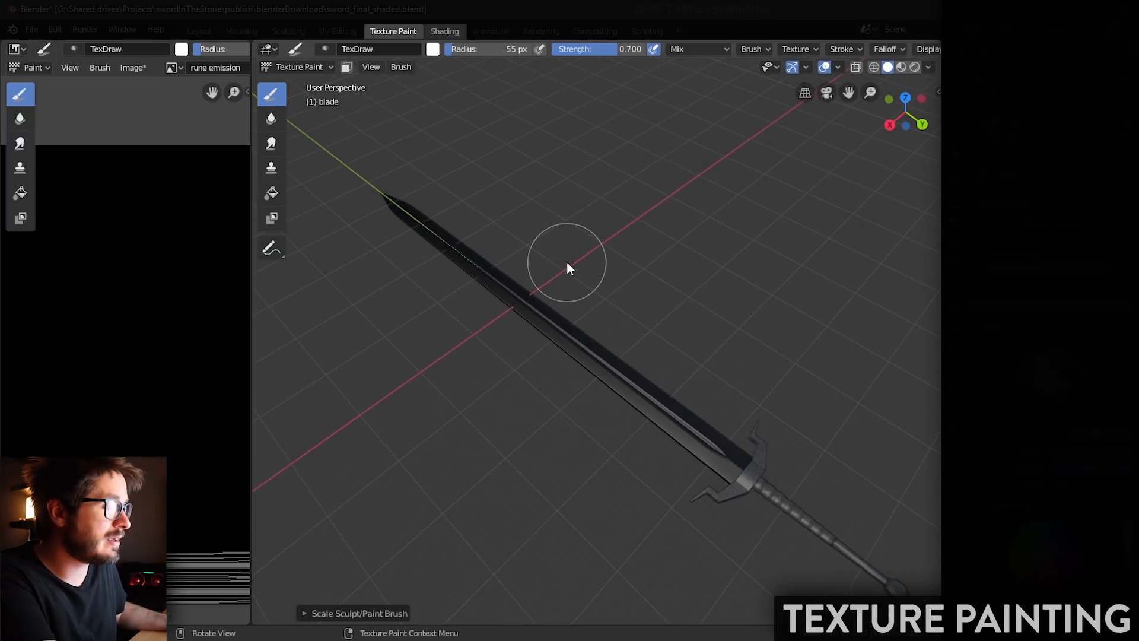
# Step: Try larger and smaller brush sizes and settle on a radius of 44 px
pyautogui.press(']')
pyautogui.press(']')
pyautogui.press(']')
pyautogui.press(']')
pyautogui.press(']')
pyautogui.press('[')
pyautogui.press('[')
pyautogui.press('[')
pyautogui.press('[')
pyautogui.press('[')
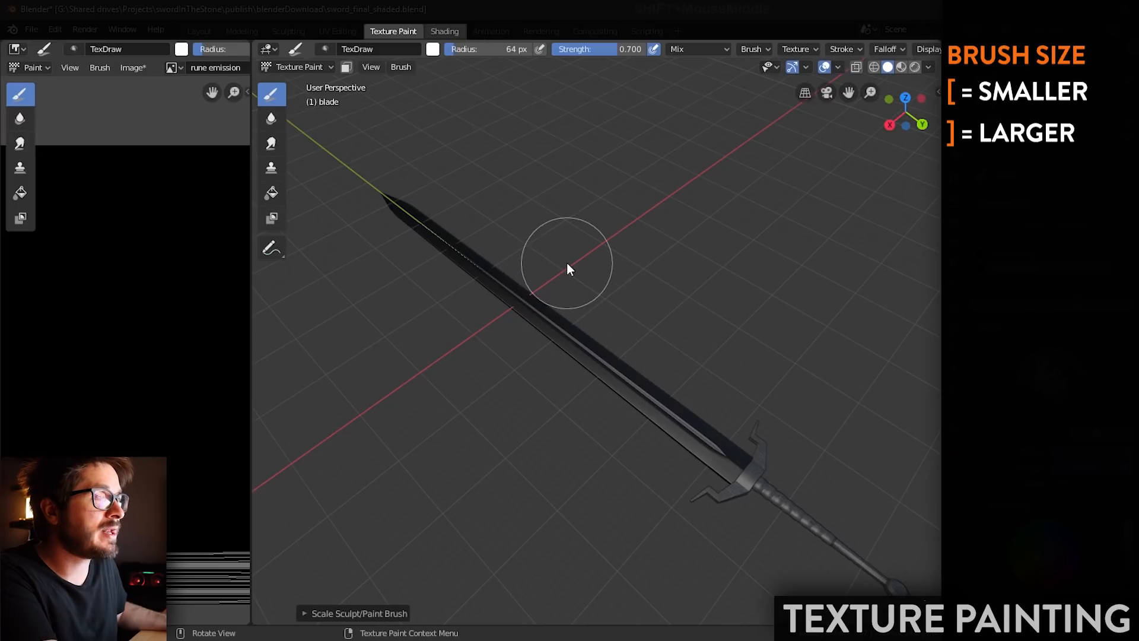
pyautogui.moveTo(567, 262); pyautogui.dragTo(571, 275, button='middle')
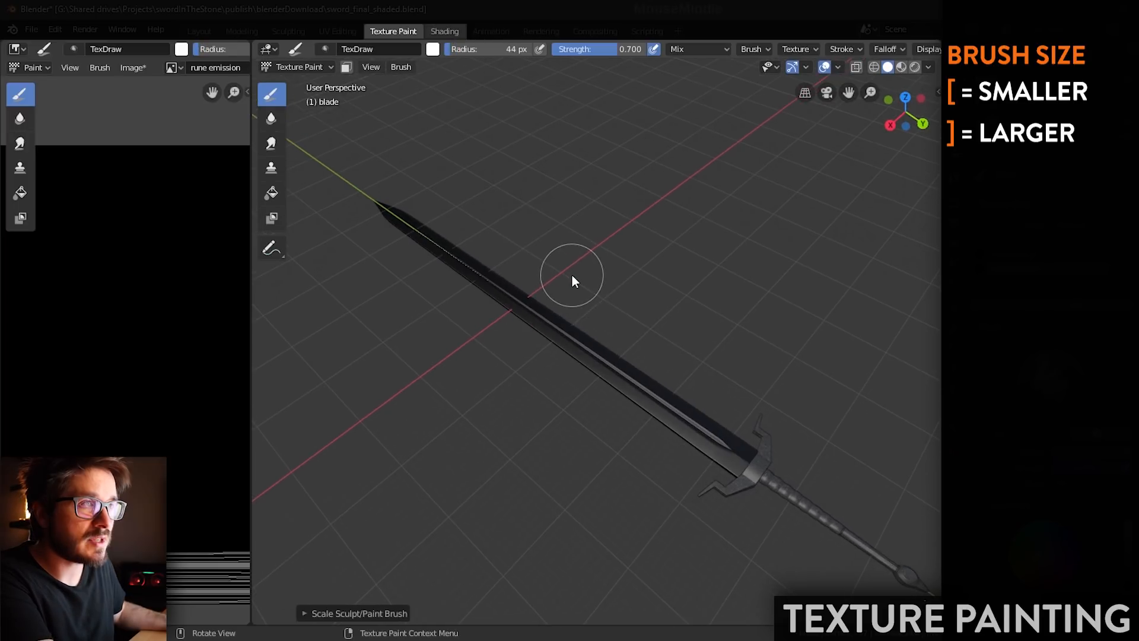
pyautogui.press(']')
pyautogui.press(']')
pyautogui.press('[')
pyautogui.press('[')
pyautogui.press('[')
pyautogui.press('[')
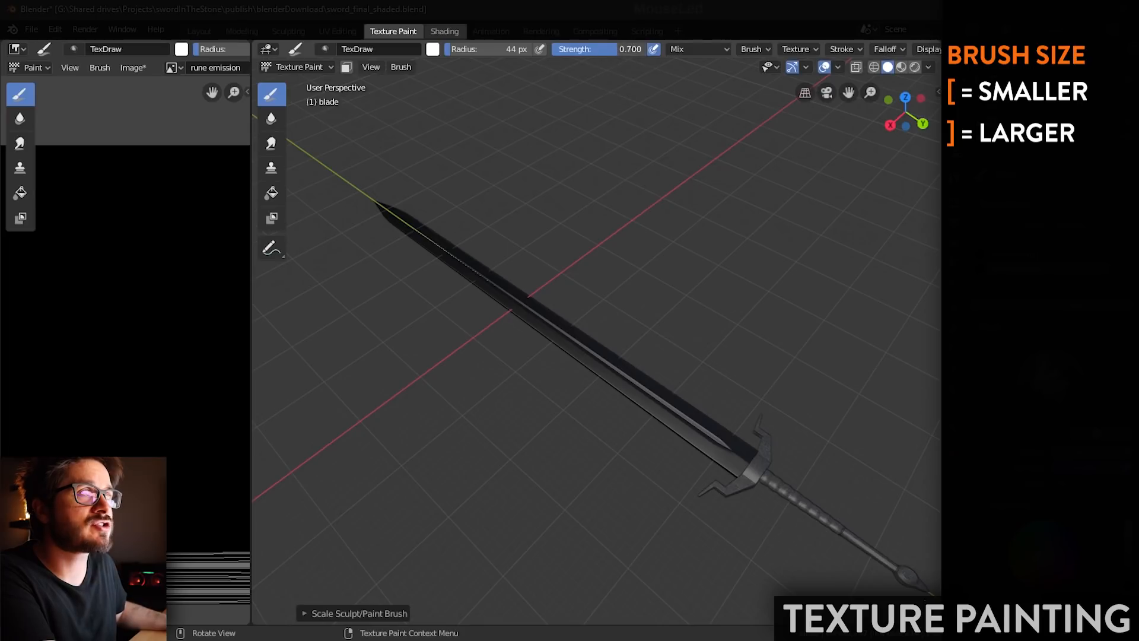
# Step: Lower the brush strength to 0.174 and test it with a stroke along the blade, undoing the stroke
pyautogui.moveTo(568, 49); pyautogui.dragTo(558, 49)
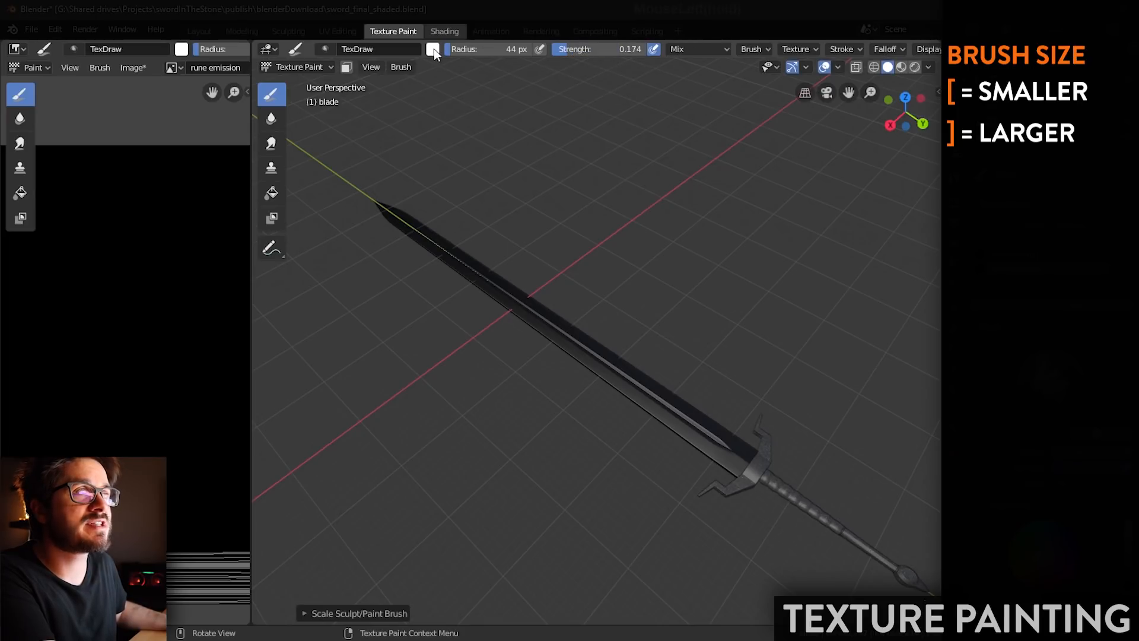
pyautogui.moveTo(511, 283)
pyautogui.mouseDown()
pyautogui.moveTo(669, 411)
pyautogui.moveTo(597, 351)
pyautogui.moveTo(575, 350)
pyautogui.mouseUp()
pyautogui.click(56, 29)
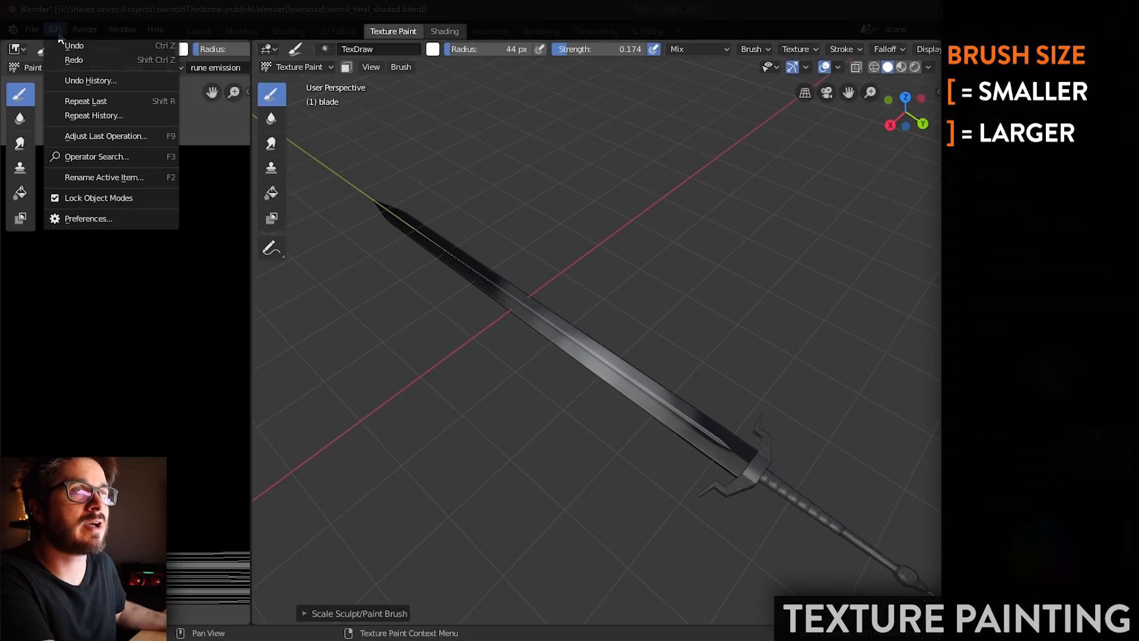
pyautogui.click(72, 46)
pyautogui.hotkey('ctrl', 'z')
pyautogui.hotkey('ctrl', 'z')
pyautogui.hotkey('ctrl', 'z')
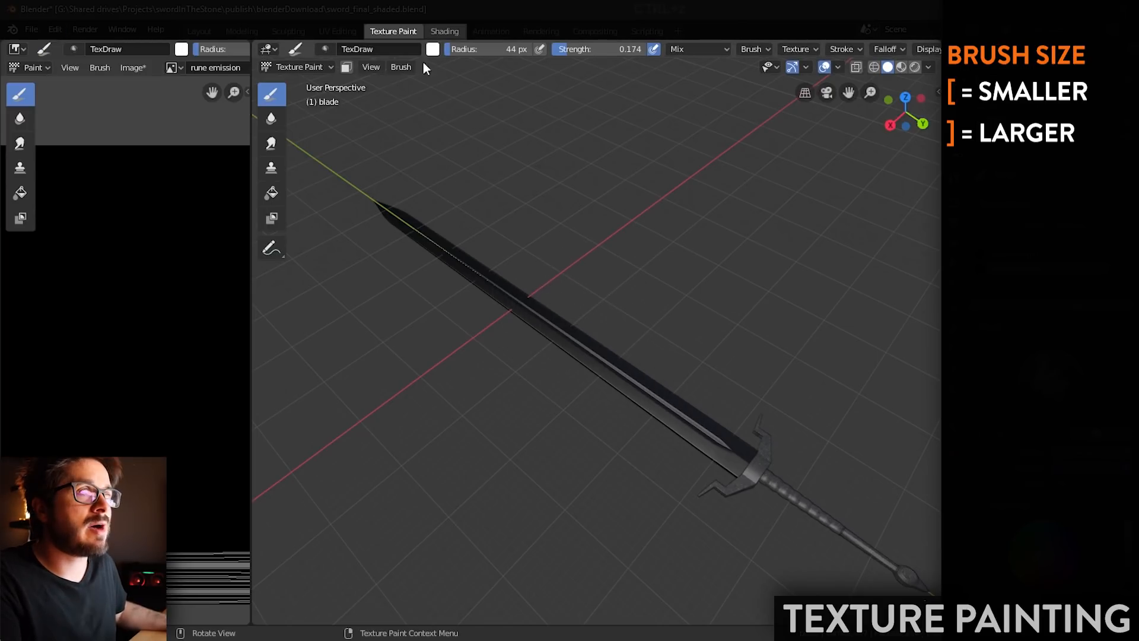
# Step: Try a pale tint as the brush color and reset its R, G and B values to 1
pyautogui.click(431, 49)
pyautogui.moveTo(488, 118); pyautogui.dragTo(492, 109)
pyautogui.doubleClick(503, 205)
pyautogui.write('1')
pyautogui.press('Tab')
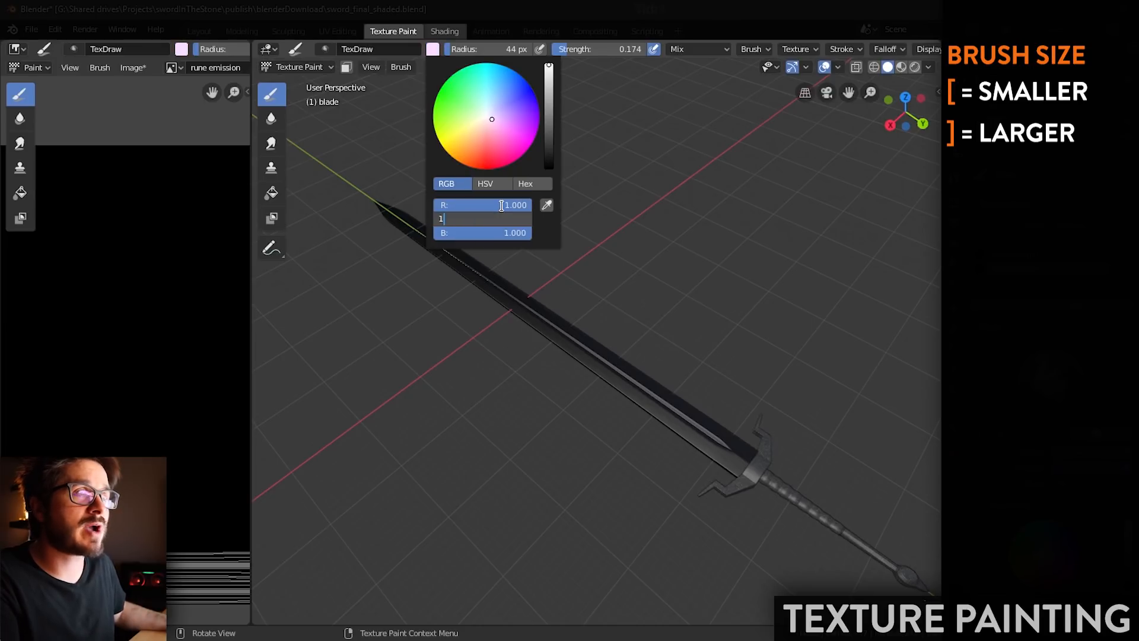
pyautogui.write('1')
pyautogui.press('Tab')
pyautogui.write('1')
pyautogui.press('Return')
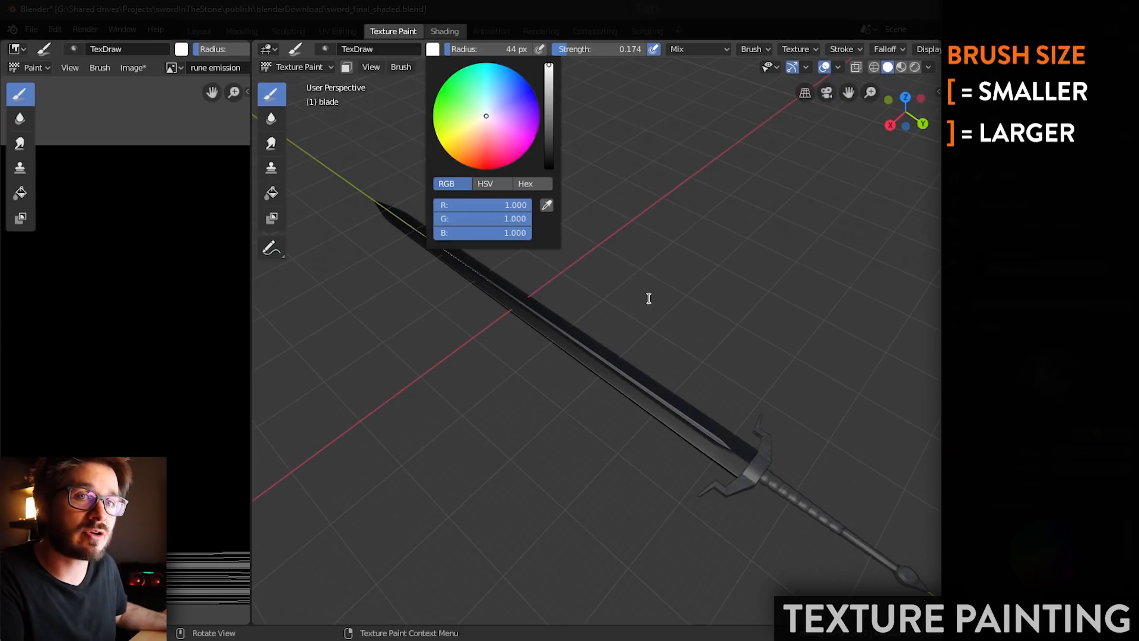
pyautogui.click(760, 49)
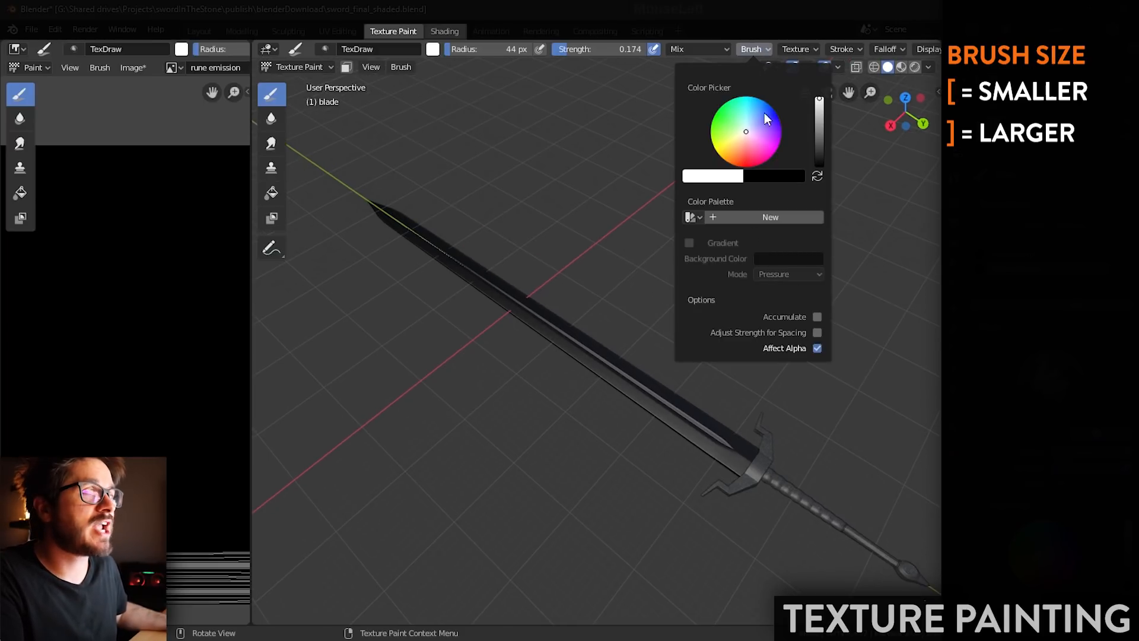
pyautogui.click(811, 48)
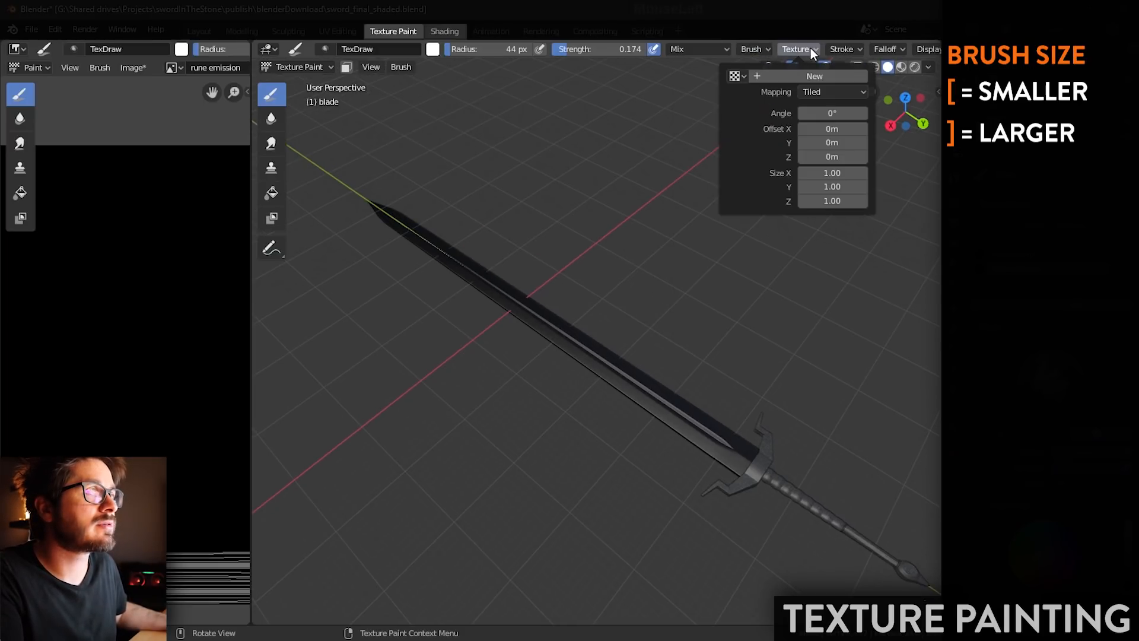
pyautogui.click(808, 49)
pyautogui.click(807, 49)
pyautogui.click(806, 46)
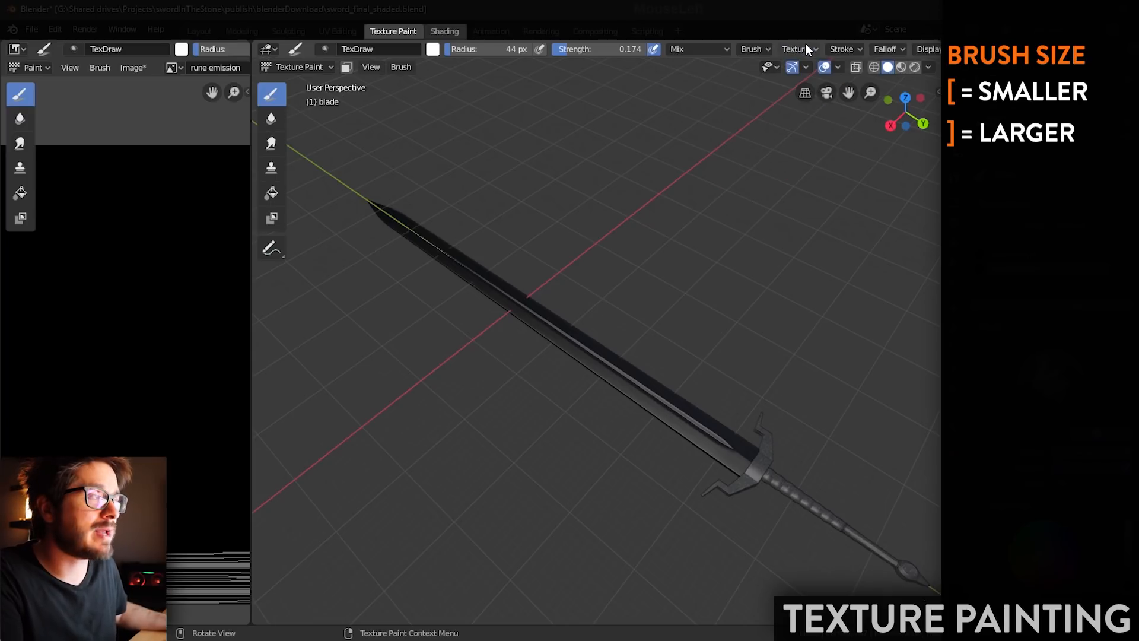
pyautogui.click(805, 47)
pyautogui.click(813, 49)
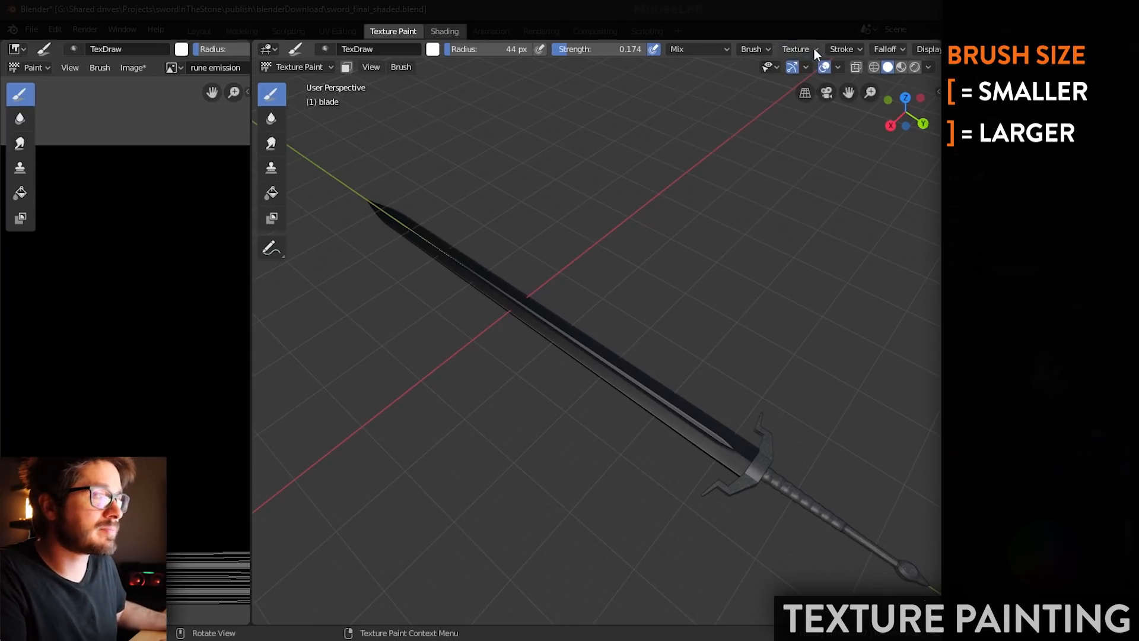
# Step: Set the brush falloff to the constant curve and test it with a freehand stroke on the image canvas, undoing the stroke
pyautogui.click(882, 52)
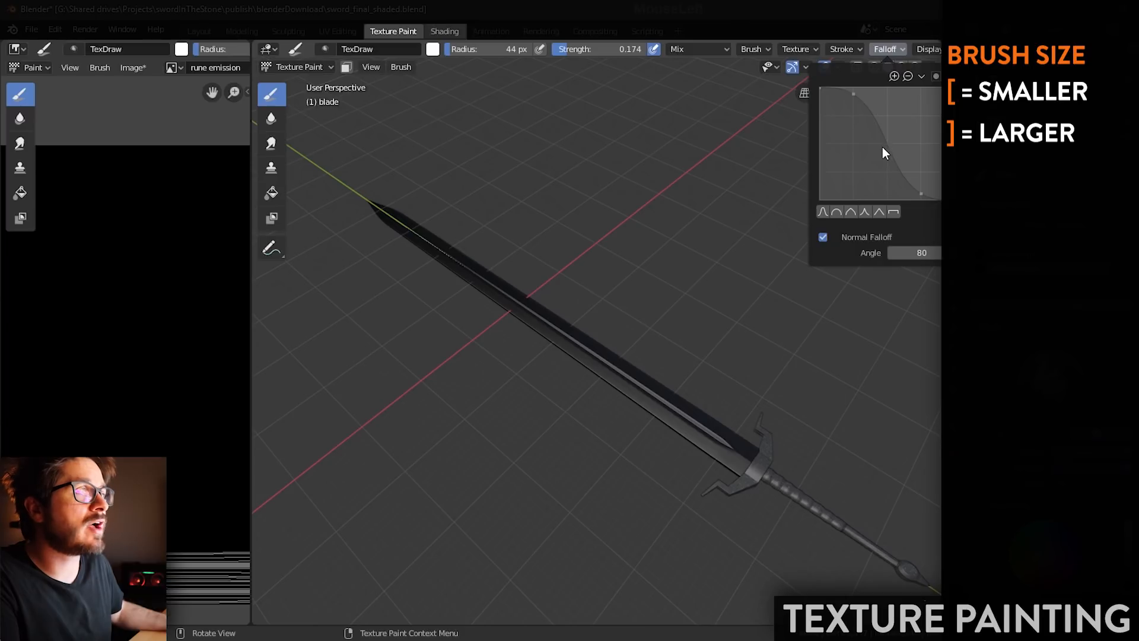
pyautogui.click(892, 214)
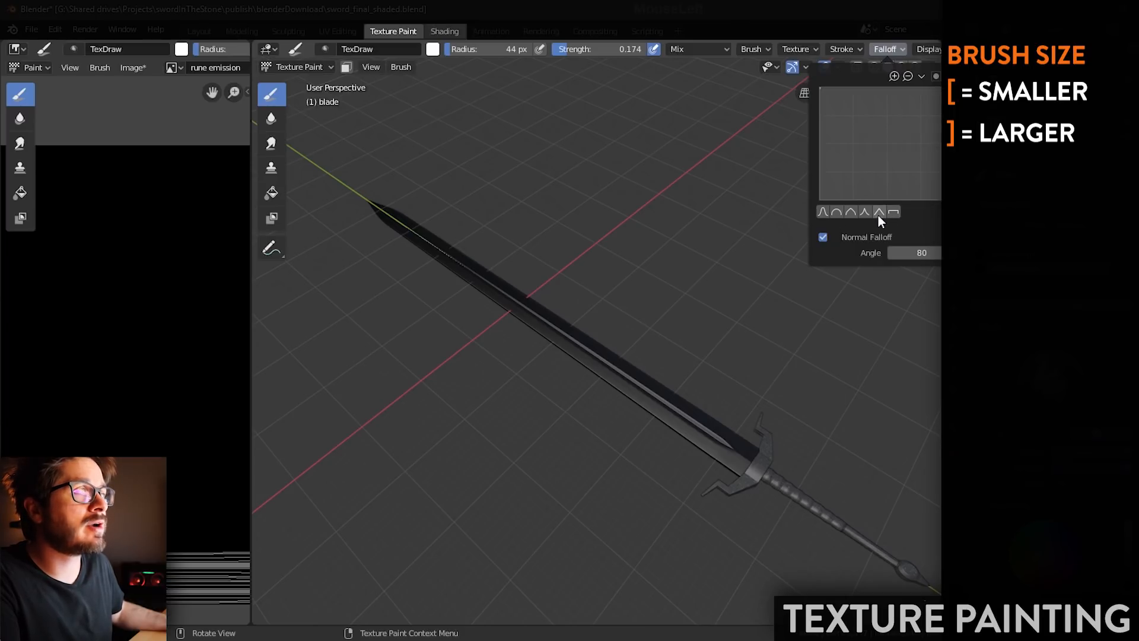
pyautogui.click(823, 211)
pyautogui.click(895, 213)
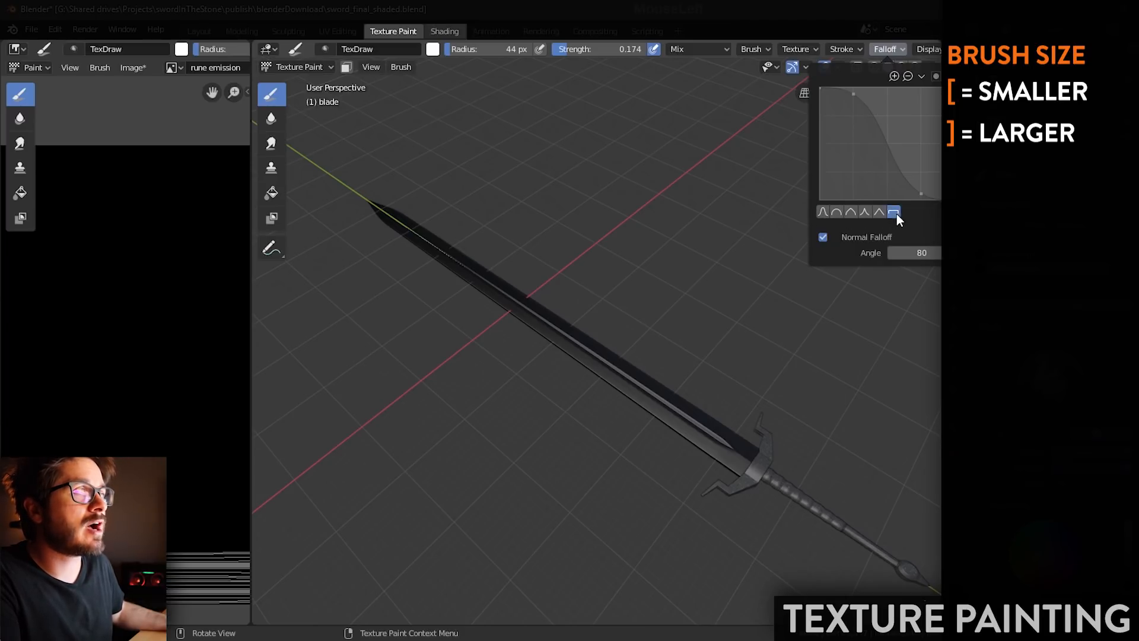
pyautogui.moveTo(129, 369)
pyautogui.mouseDown()
pyautogui.moveTo(120, 406)
pyautogui.moveTo(112, 309)
pyautogui.moveTo(83, 344)
pyautogui.moveTo(97, 284)
pyautogui.moveTo(130, 347)
pyautogui.mouseUp()
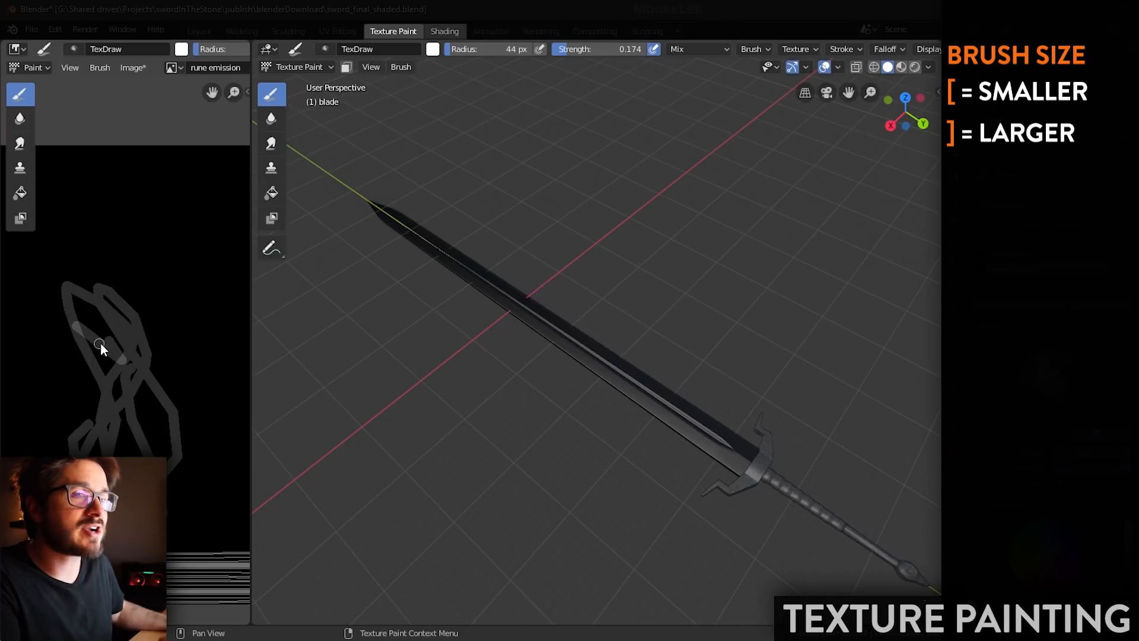
pyautogui.hotkey('ctrl', 'z')
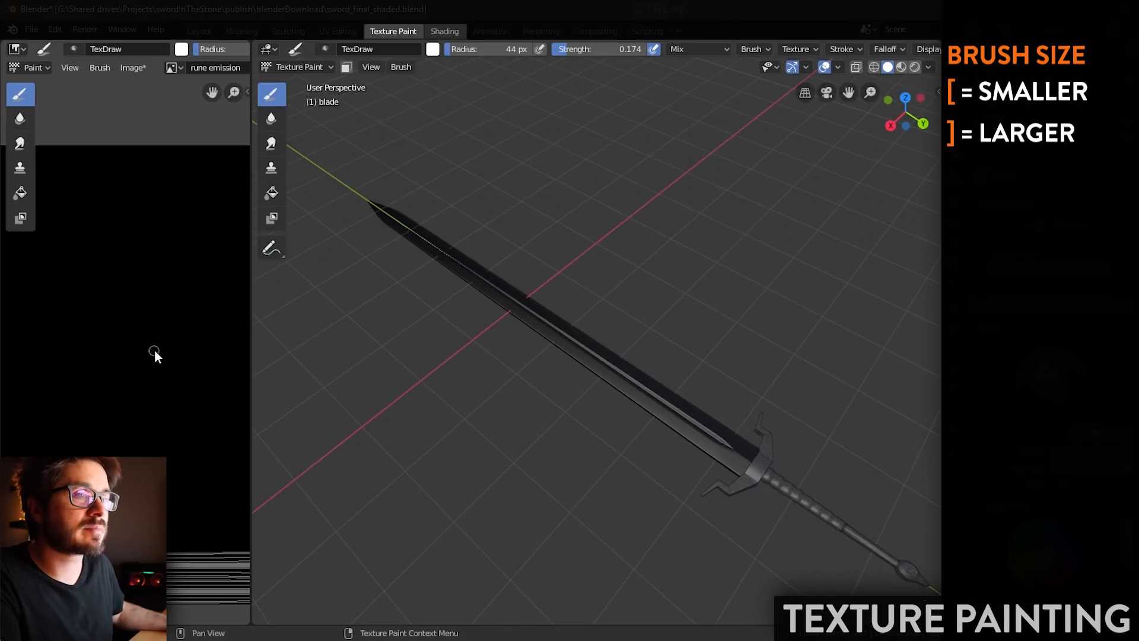
pyautogui.hotkey('ctrl', 'z')
pyautogui.hotkey('ctrl', 'z')
pyautogui.hotkey('ctrl', 'z')
pyautogui.hotkey('ctrl', 'z')
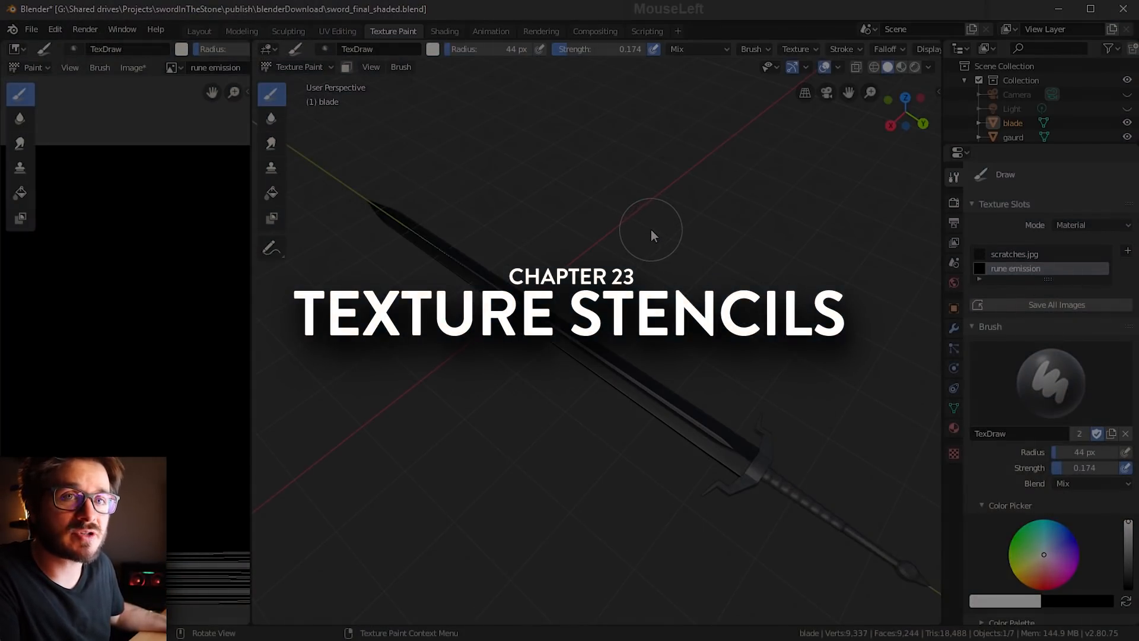
# Step: Try a freehand stroke along the central groove of the blade near the guard and undo it
pyautogui.moveTo(651, 229); pyautogui.dragTo(634, 225, button='middle')
pyautogui.moveTo(693, 326); pyautogui.dragTo(700, 334, button='middle')
pyautogui.scroll(7, 722, 390)
pyautogui.keyDown('shift'); pyautogui.moveTo(803, 442); pyautogui.dragTo(645, 362, button='middle'); pyautogui.keyUp('shift')
pyautogui.scroll(2, 666, 344)
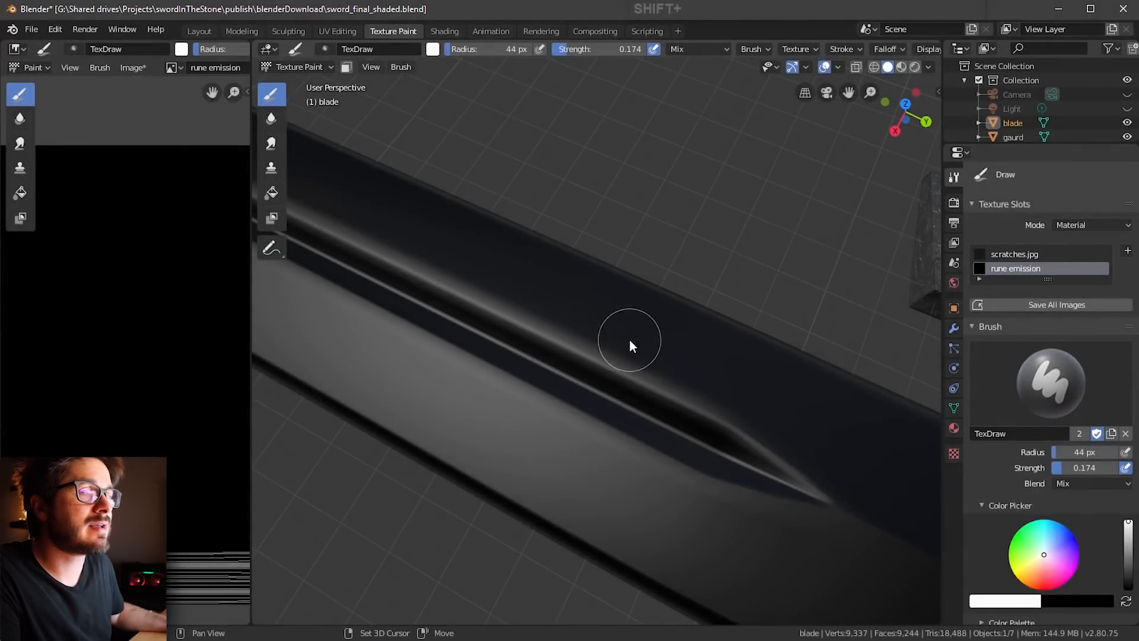
pyautogui.moveTo(665, 403)
pyautogui.mouseDown()
pyautogui.moveTo(654, 420)
pyautogui.moveTo(475, 343)
pyautogui.moveTo(511, 346)
pyautogui.mouseUp()
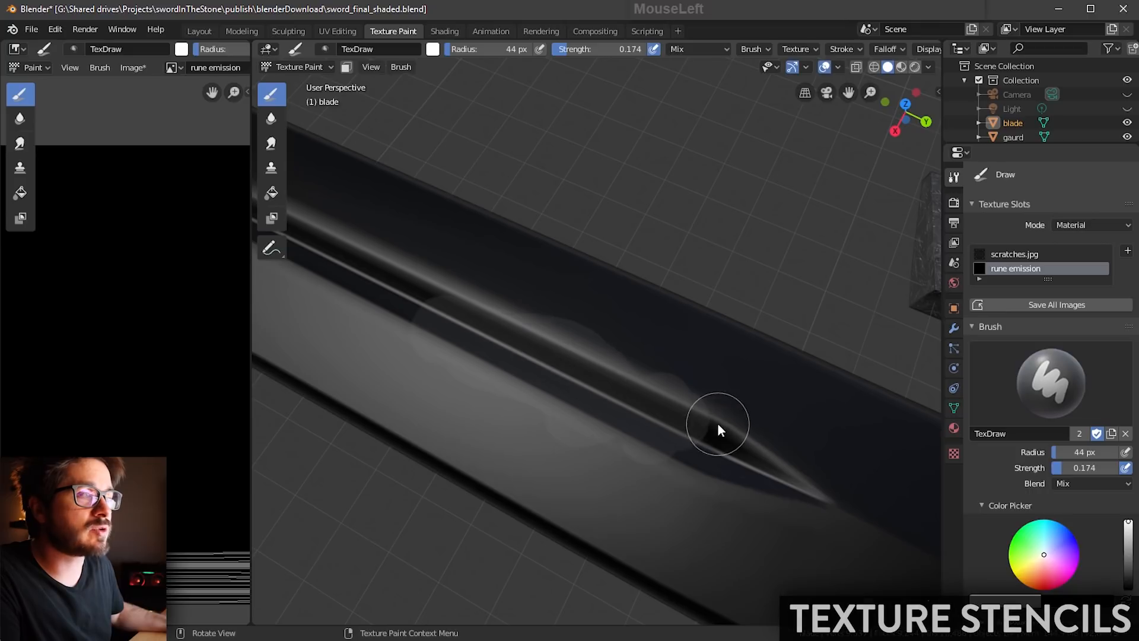
pyautogui.hotkey('ctrl', 'z')
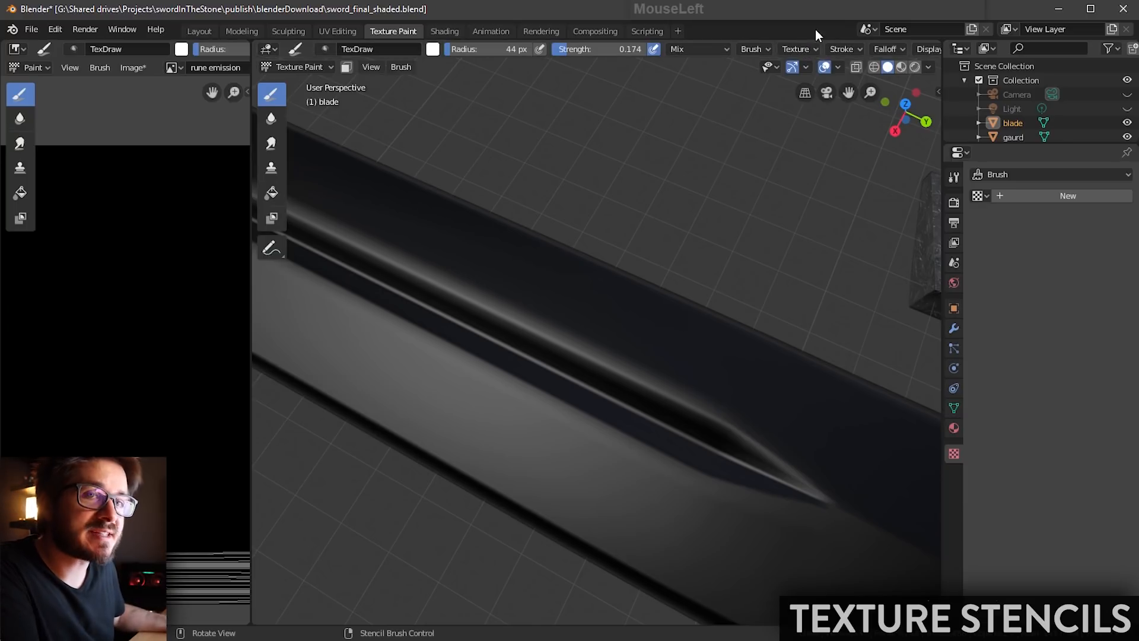
# Step: Create a new brush texture and load "rune stencil.png" from the Sword Textures folder into it
pyautogui.click(953, 308)
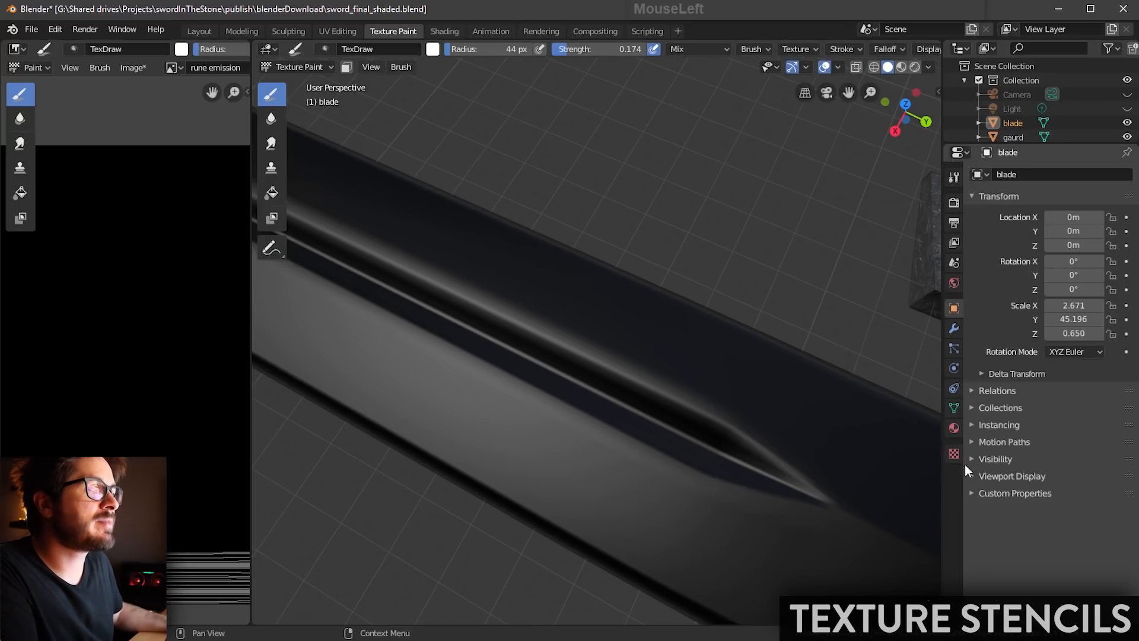
pyautogui.click(954, 455)
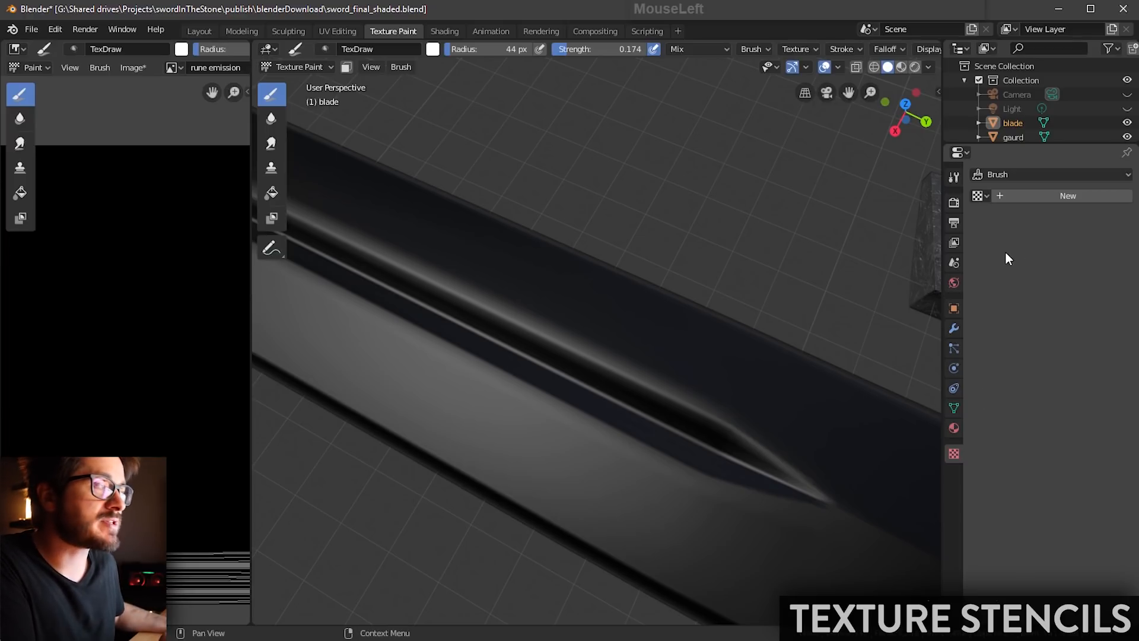
pyautogui.click(1052, 197)
pyautogui.click(1091, 408)
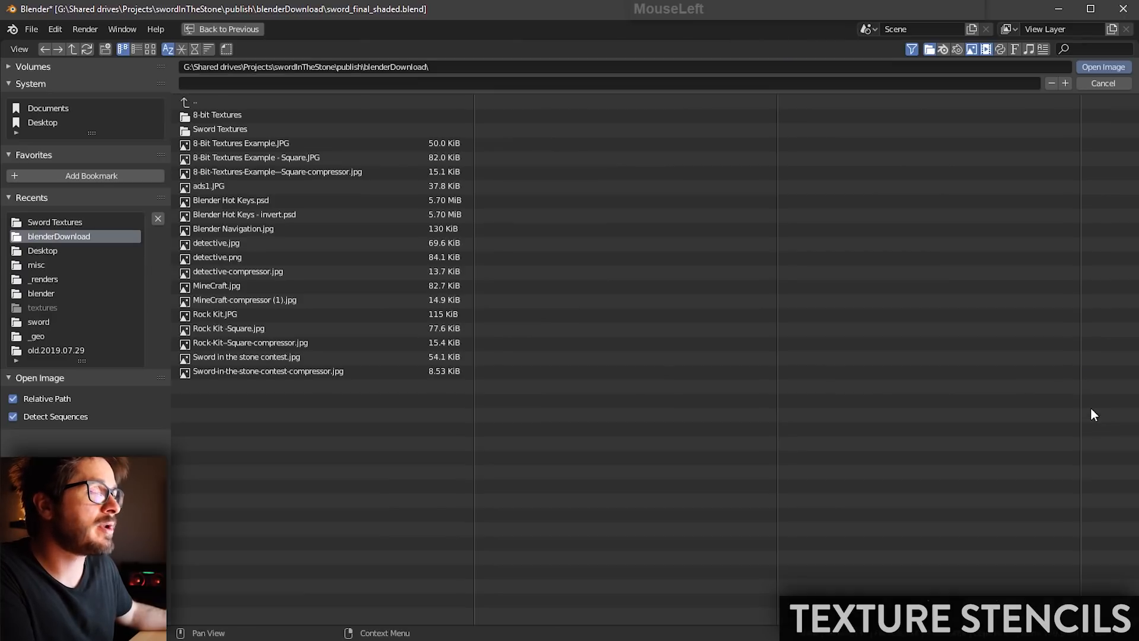
pyautogui.click(246, 129)
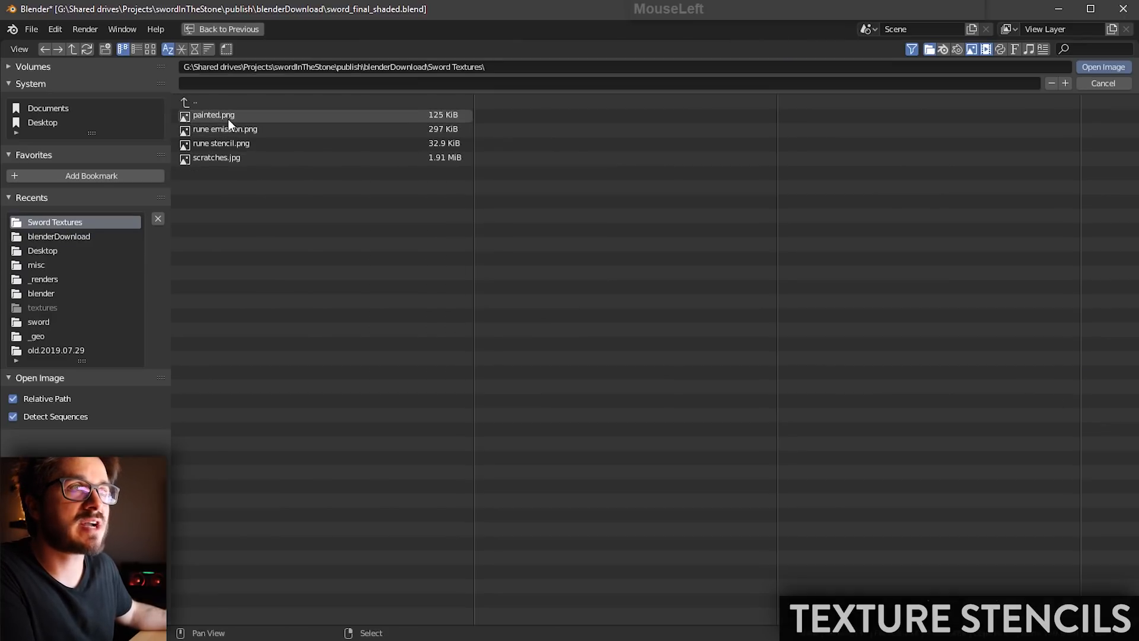
pyautogui.click(223, 144)
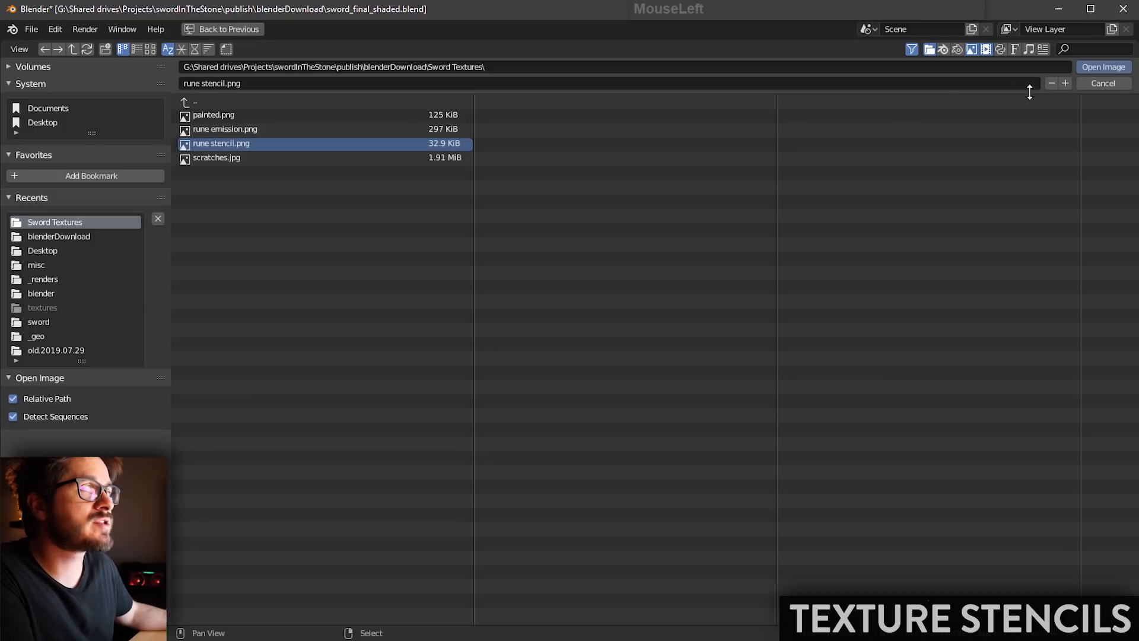
pyautogui.click(1096, 68)
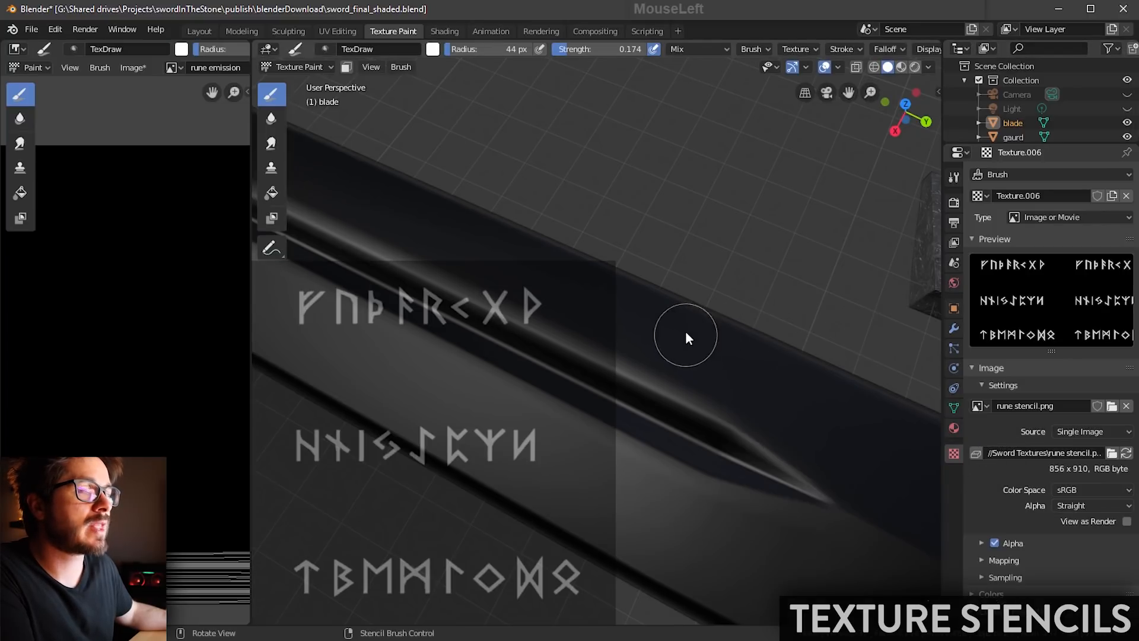
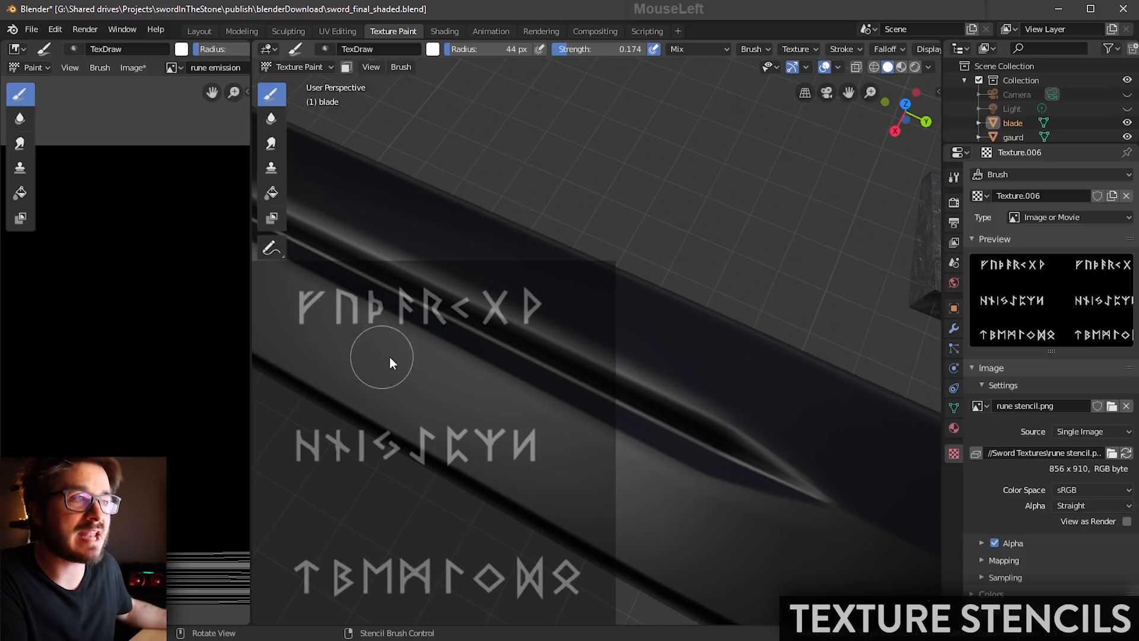
# Step: Move and enlarge the rune stencil and line its middle row up with the blade's central groove
pyautogui.moveTo(642, 411); pyautogui.dragTo(593, 418, button='middle')
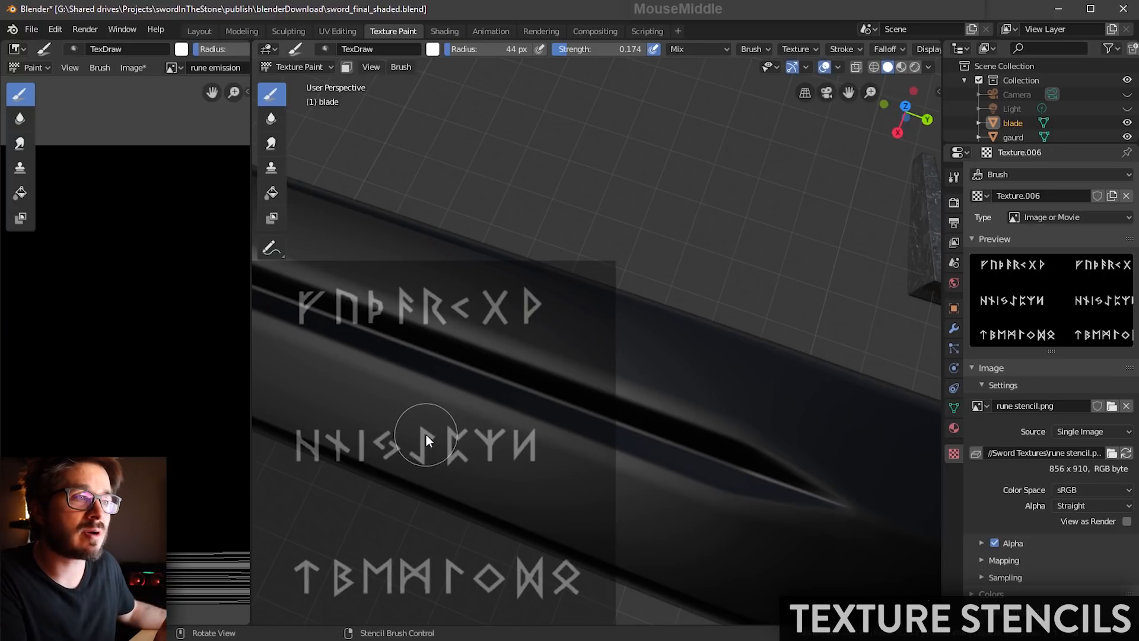
pyautogui.moveTo(424, 433); pyautogui.dragTo(695, 371, button='right')
pyautogui.press('shift')
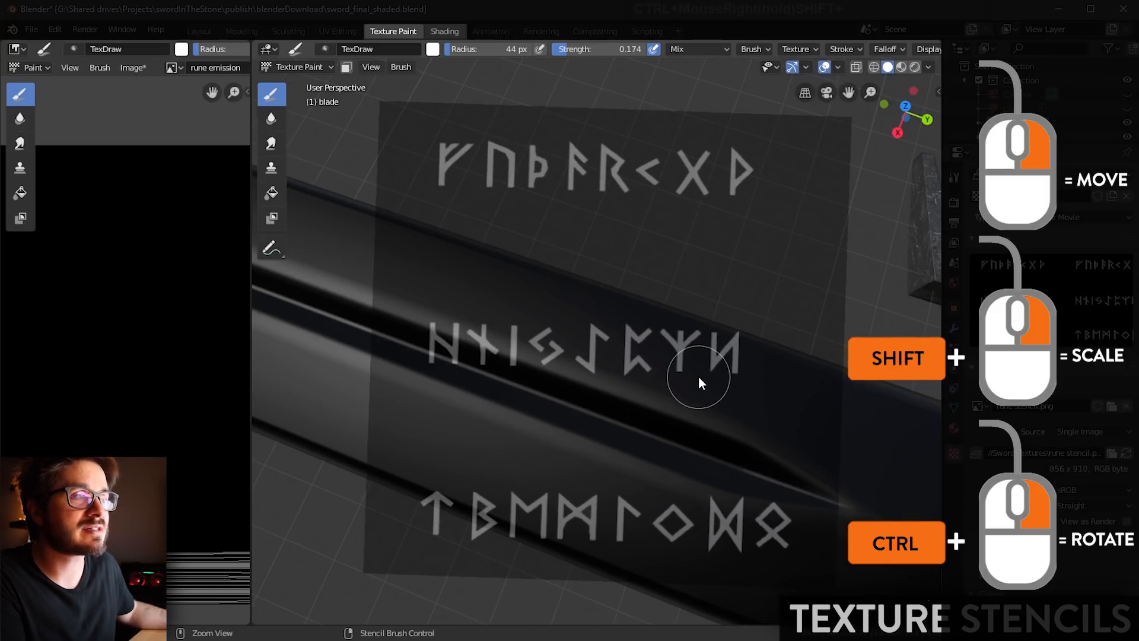
pyautogui.moveTo(861, 472)
pyautogui.keyDown('shift'); pyautogui.mouseDown(button='middle')
pyautogui.moveTo(880, 509)
pyautogui.moveTo(802, 438)
pyautogui.mouseUp(button='middle'); pyautogui.keyUp('shift')
pyautogui.moveTo(802, 438)
pyautogui.mouseDown(button='middle')
pyautogui.moveTo(823, 432)
pyautogui.moveTo(841, 454)
pyautogui.moveTo(877, 464)
pyautogui.moveTo(867, 454)
pyautogui.mouseUp(button='middle')
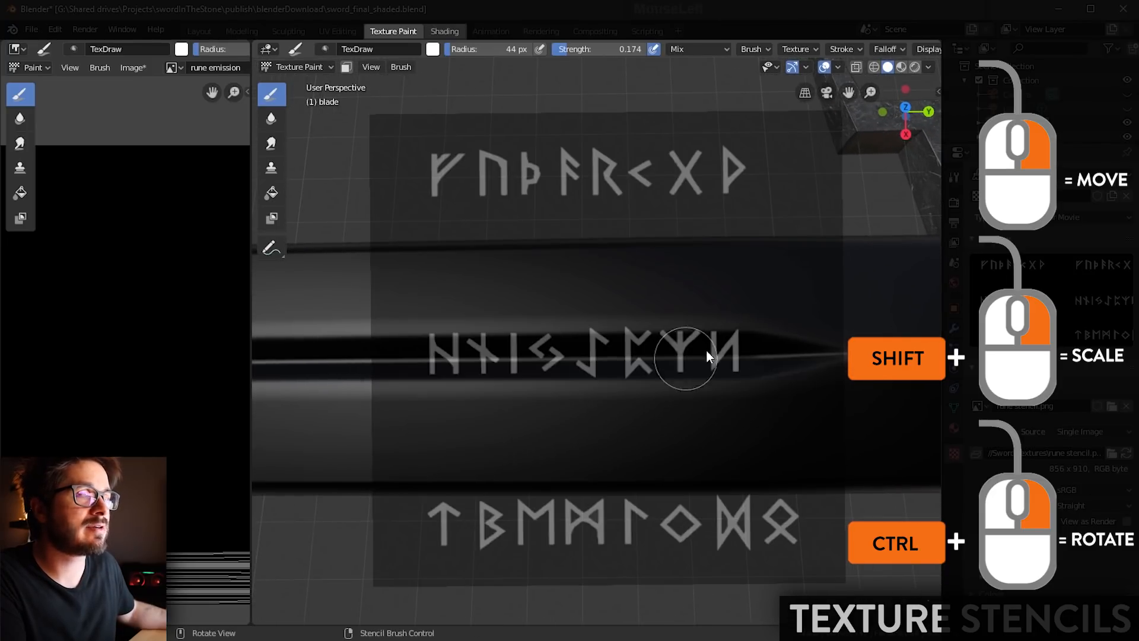
# Step: Try painting the stencil's middle row of runes onto the blade's central groove and undo the stroke
pyautogui.moveTo(707, 352)
pyautogui.mouseDown()
pyautogui.moveTo(542, 341)
pyautogui.moveTo(668, 366)
pyautogui.mouseUp()
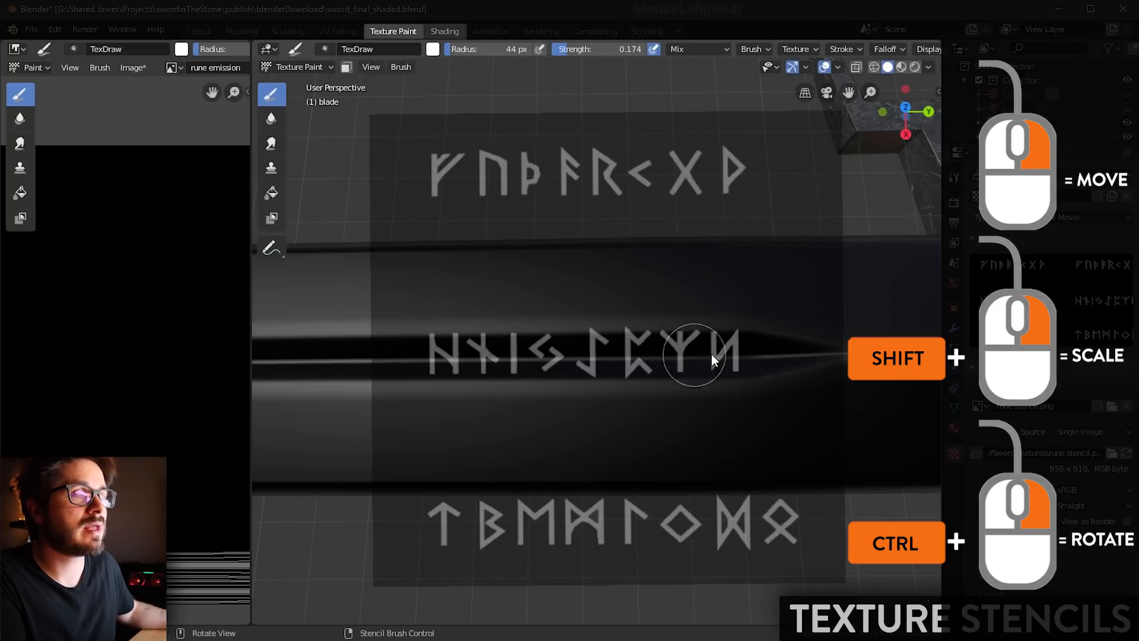
pyautogui.moveTo(835, 407)
pyautogui.keyDown('shift'); pyautogui.mouseDown(button='middle')
pyautogui.moveTo(821, 468)
pyautogui.moveTo(900, 394)
pyautogui.moveTo(830, 428)
pyautogui.moveTo(820, 394)
pyautogui.moveTo(820, 444)
pyautogui.mouseUp(button='middle'); pyautogui.keyUp('shift')
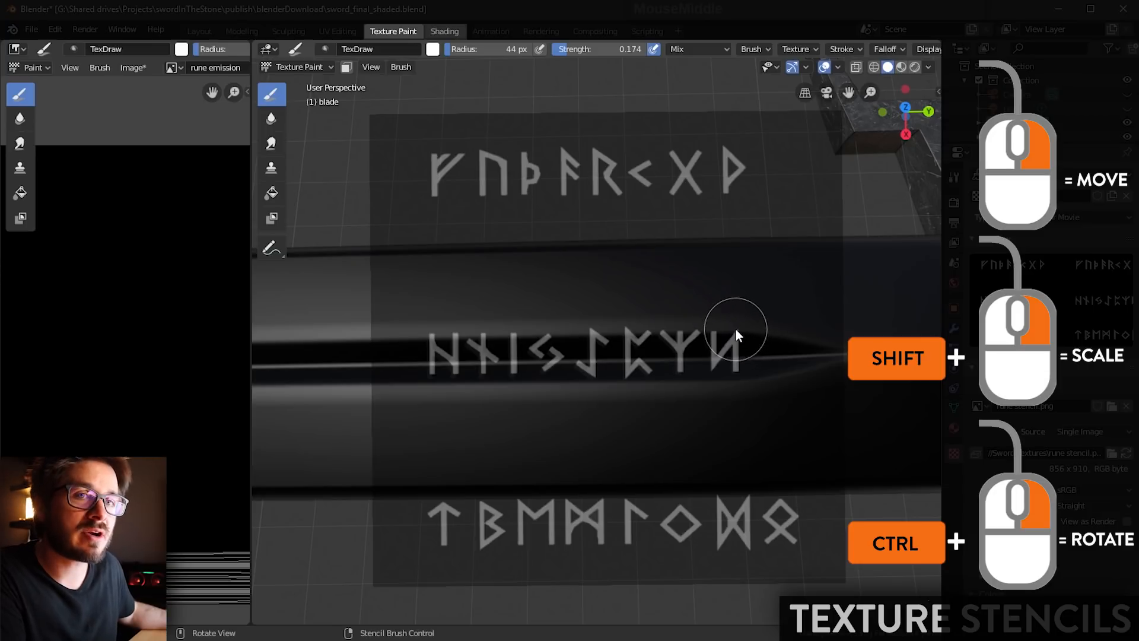
pyautogui.keyDown('shift'); pyautogui.moveTo(717, 397); pyautogui.dragTo(638, 393, button='middle'); pyautogui.keyUp('shift')
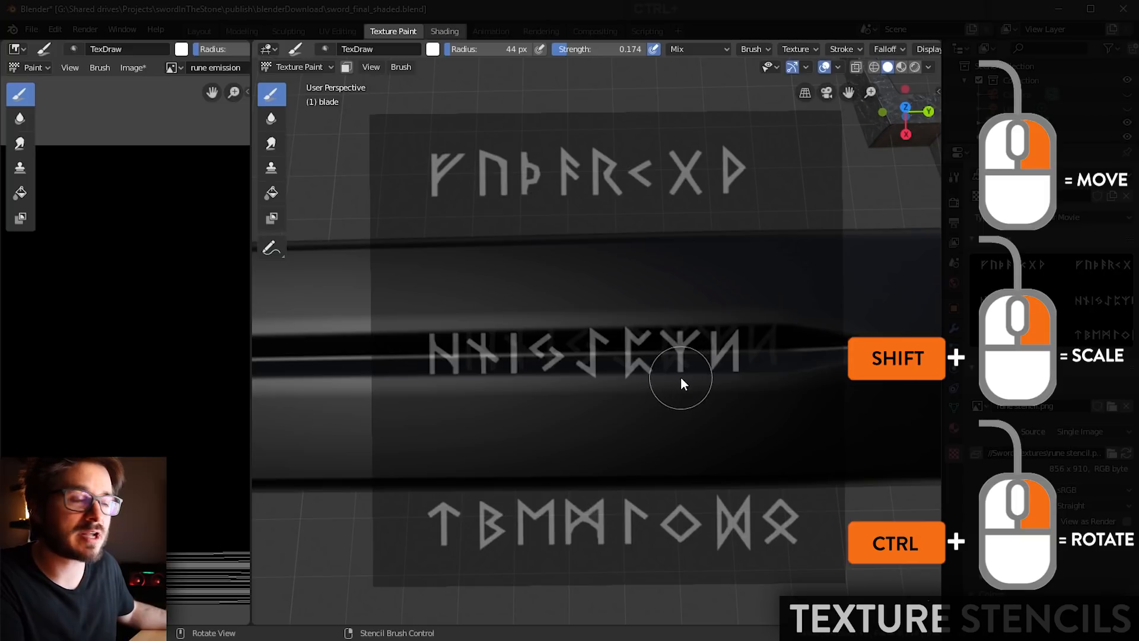
pyautogui.hotkey('ctrl', 'z')
pyautogui.keyDown('shift'); pyautogui.moveTo(706, 366); pyautogui.dragTo(678, 368, button='middle'); pyautogui.keyUp('shift')
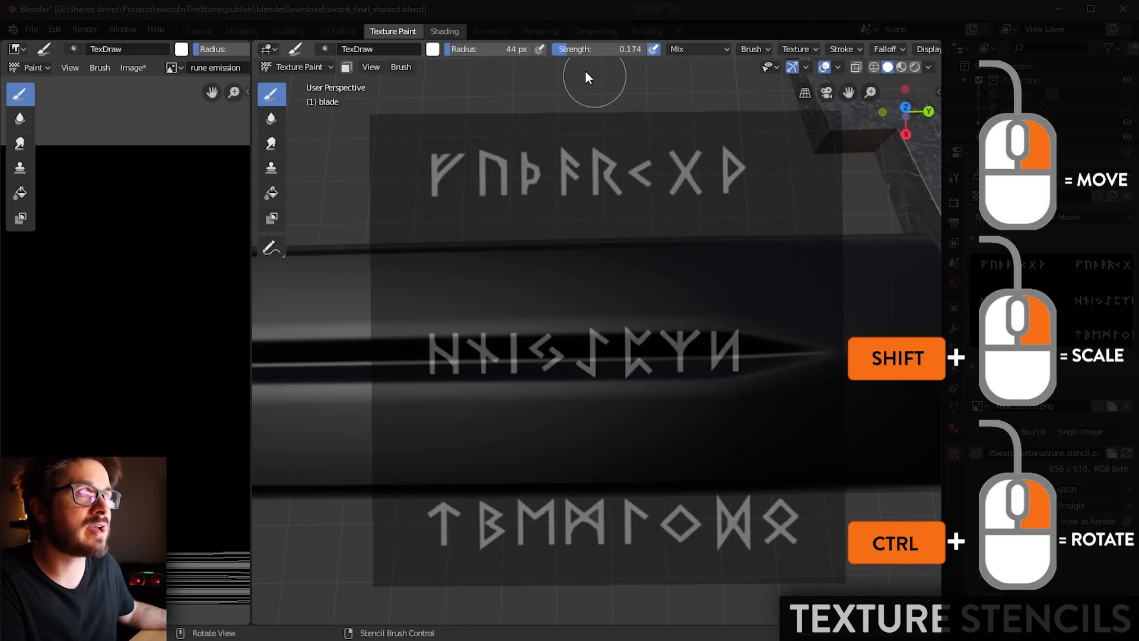
# Step: Set the brush strength to 1.000 and paint the stencil's middle row of runes onto the blade's central groove near the guard
pyautogui.moveTo(566, 51); pyautogui.dragTo(647, 51)
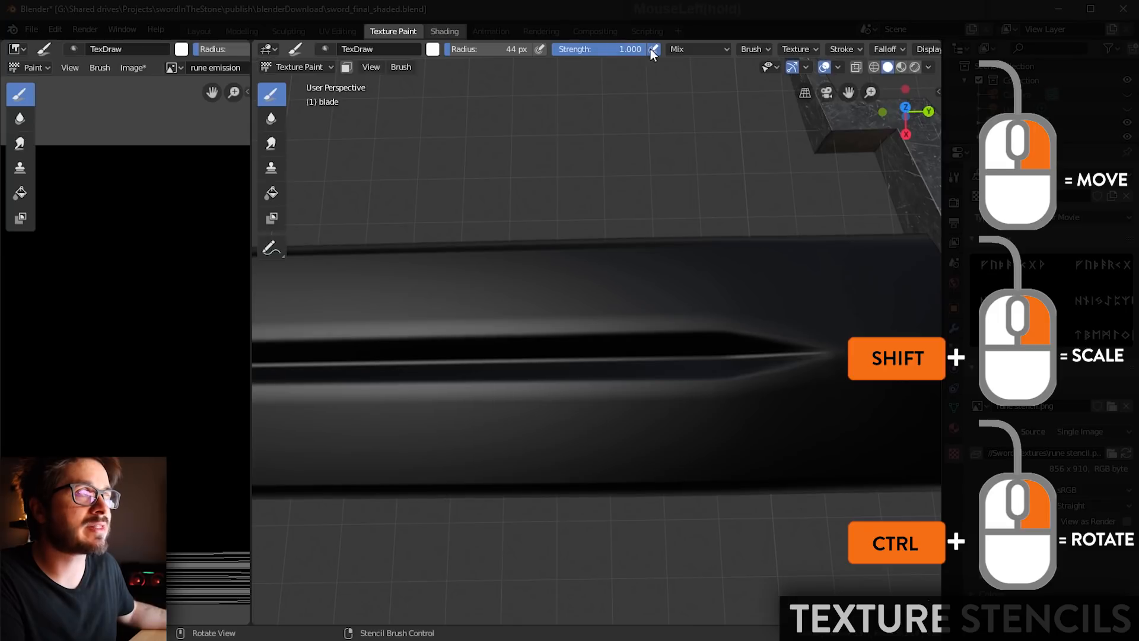
pyautogui.click(433, 50)
pyautogui.moveTo(549, 82); pyautogui.dragTo(549, 63)
pyautogui.keyDown('shift'); pyautogui.moveTo(674, 328); pyautogui.dragTo(678, 293, button='middle'); pyautogui.keyUp('shift')
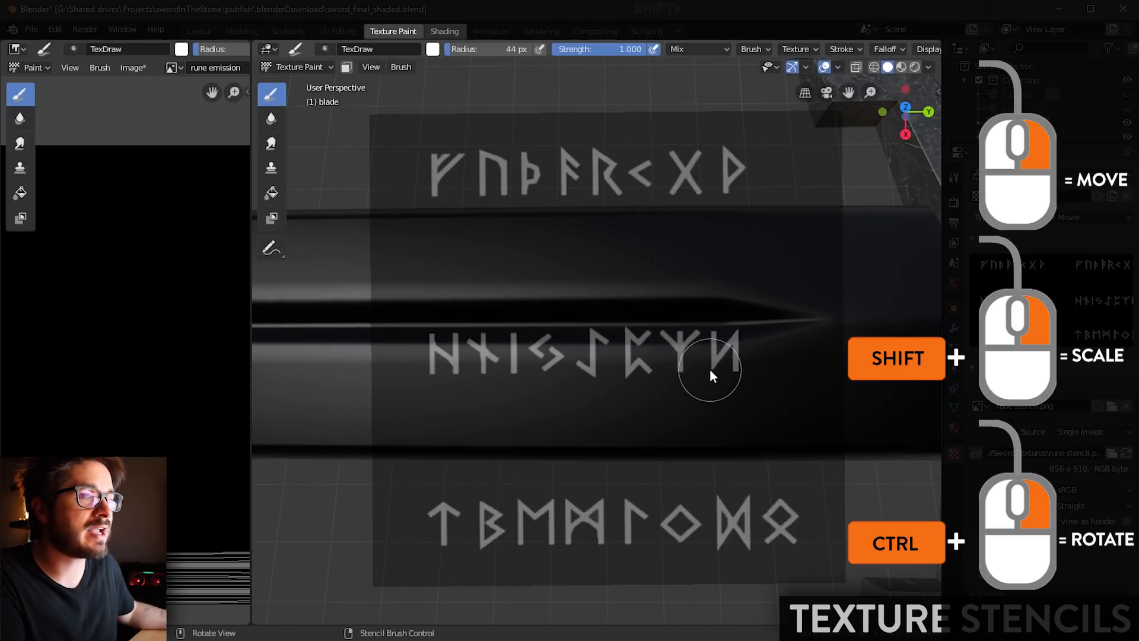
pyautogui.moveTo(709, 369); pyautogui.dragTo(706, 332, button='right')
pyautogui.moveTo(706, 333)
pyautogui.mouseDown()
pyautogui.moveTo(665, 333)
pyautogui.moveTo(614, 314)
pyautogui.moveTo(420, 312)
pyautogui.mouseUp()
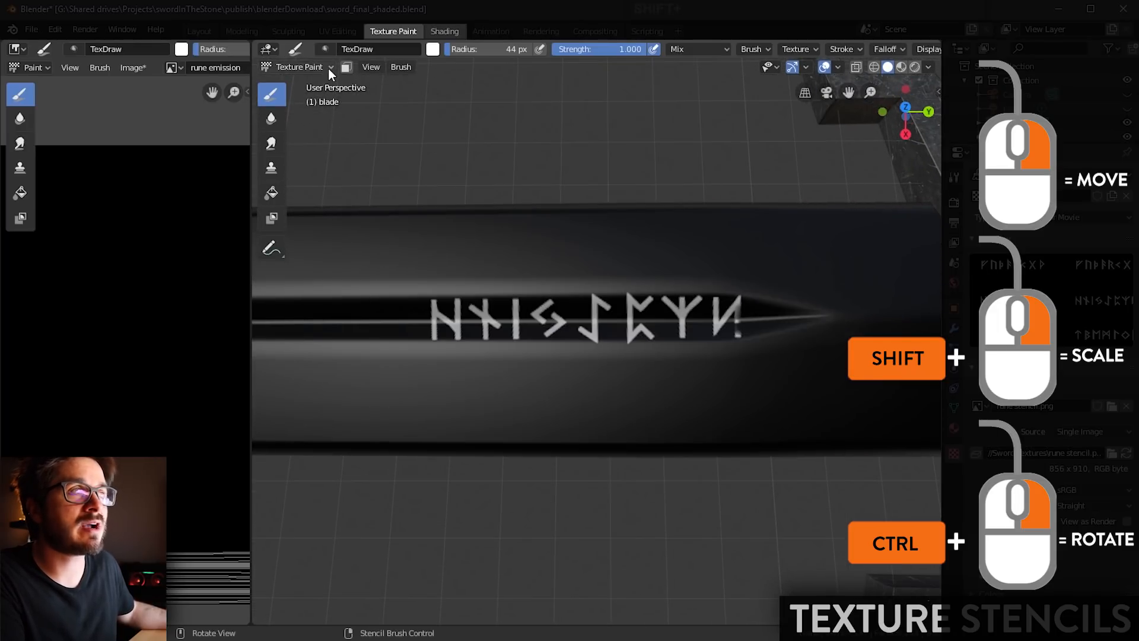
# Step: Switch to Object Mode, select the sword's guard and enter Texture Paint mode on it
pyautogui.click(328, 67)
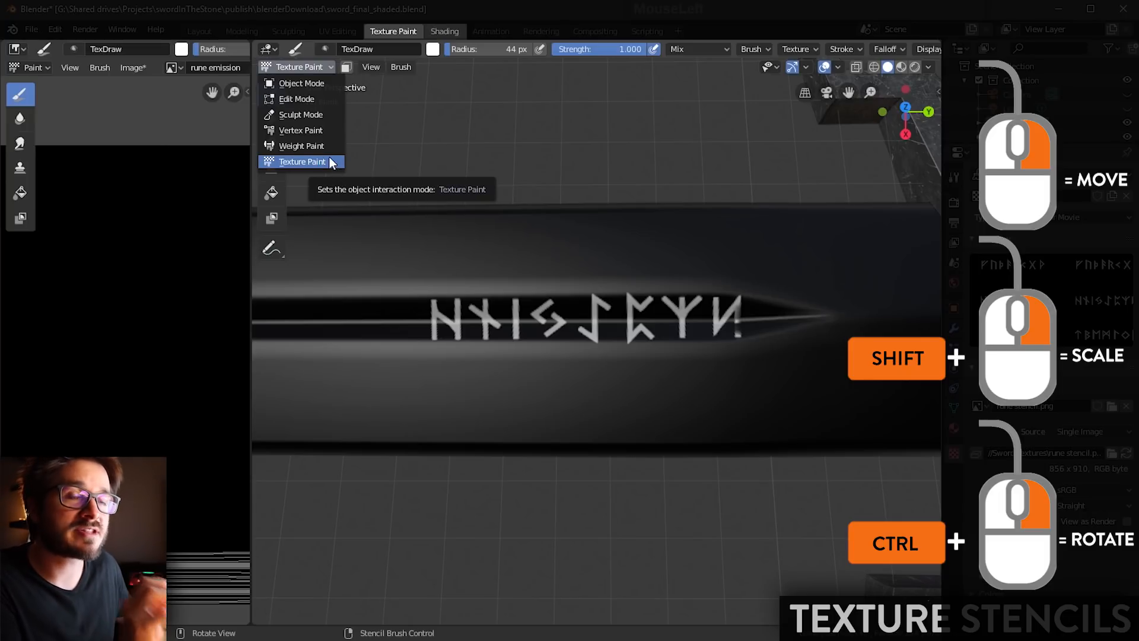
pyautogui.click(329, 86)
pyautogui.keyDown('shift'); pyautogui.moveTo(686, 321); pyautogui.dragTo(486, 318, button='middle'); pyautogui.keyUp('shift')
pyautogui.scroll(-1, 534, 317)
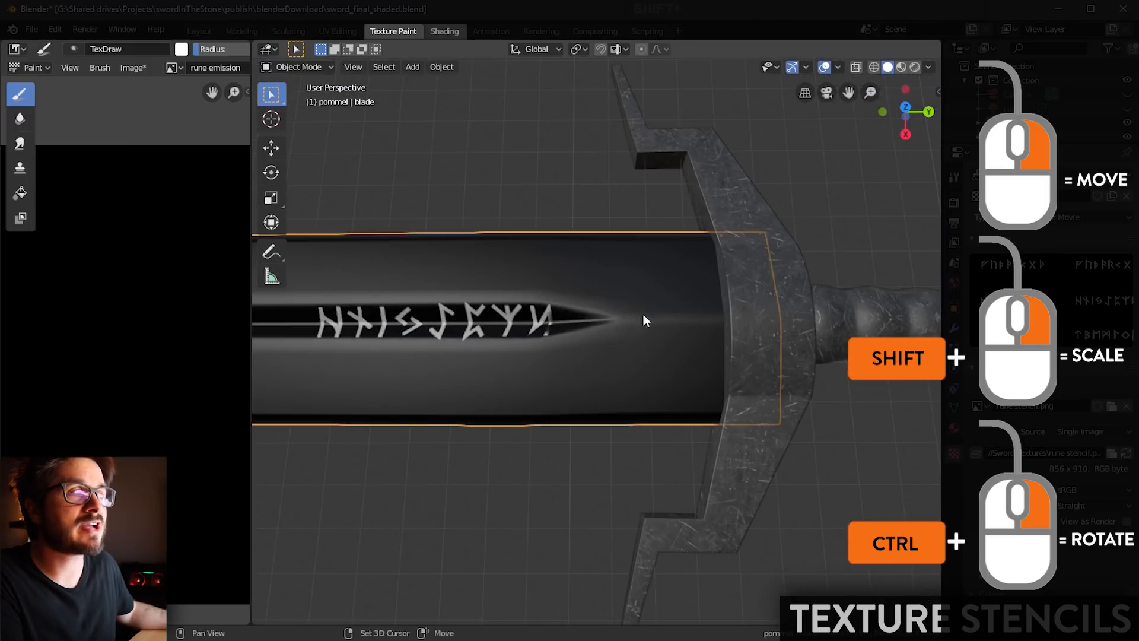
pyautogui.keyDown('shift'); pyautogui.moveTo(642, 312); pyautogui.dragTo(524, 321, button='middle'); pyautogui.keyUp('shift')
pyautogui.click(674, 300)
pyautogui.click(315, 66)
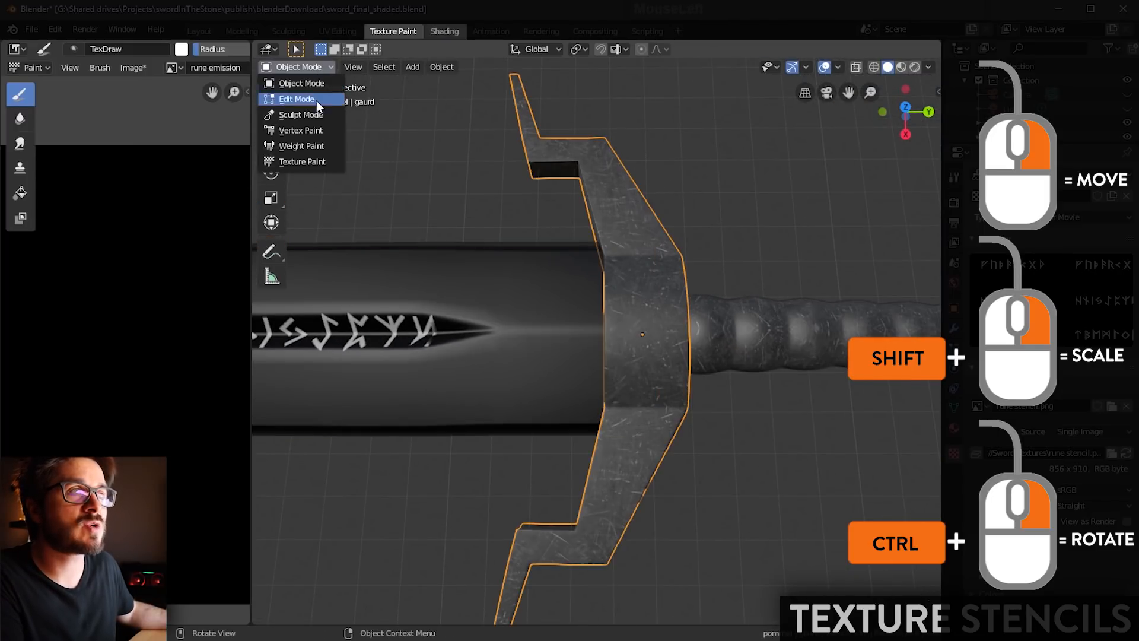
pyautogui.click(312, 161)
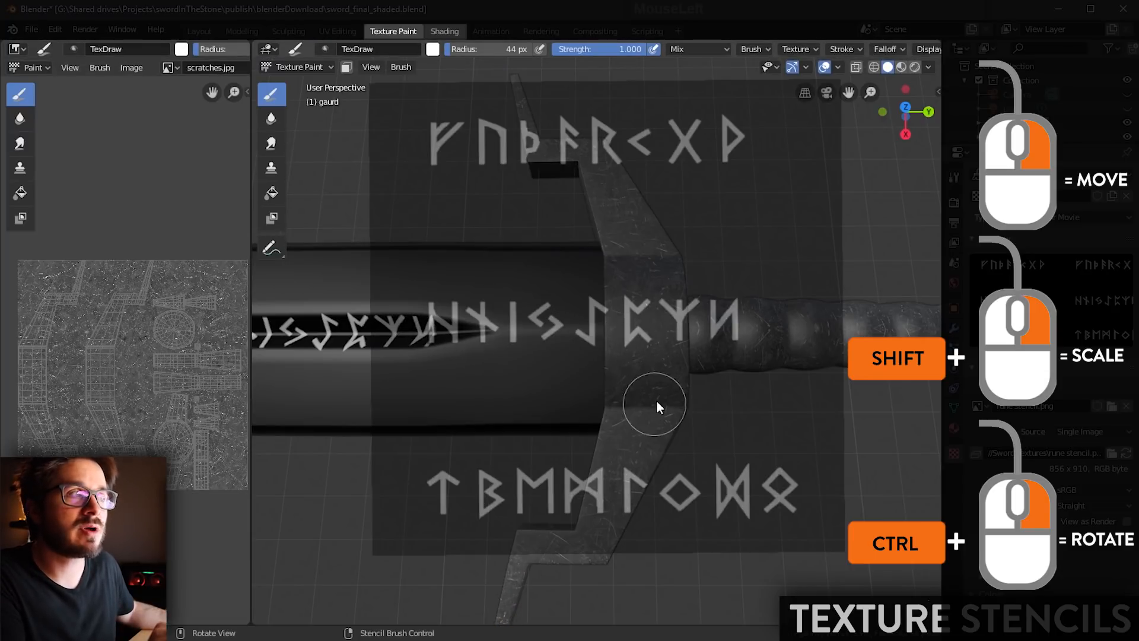
# Step: Return to Object Mode, select the blade and enter Texture Paint mode on it
pyautogui.click(311, 67)
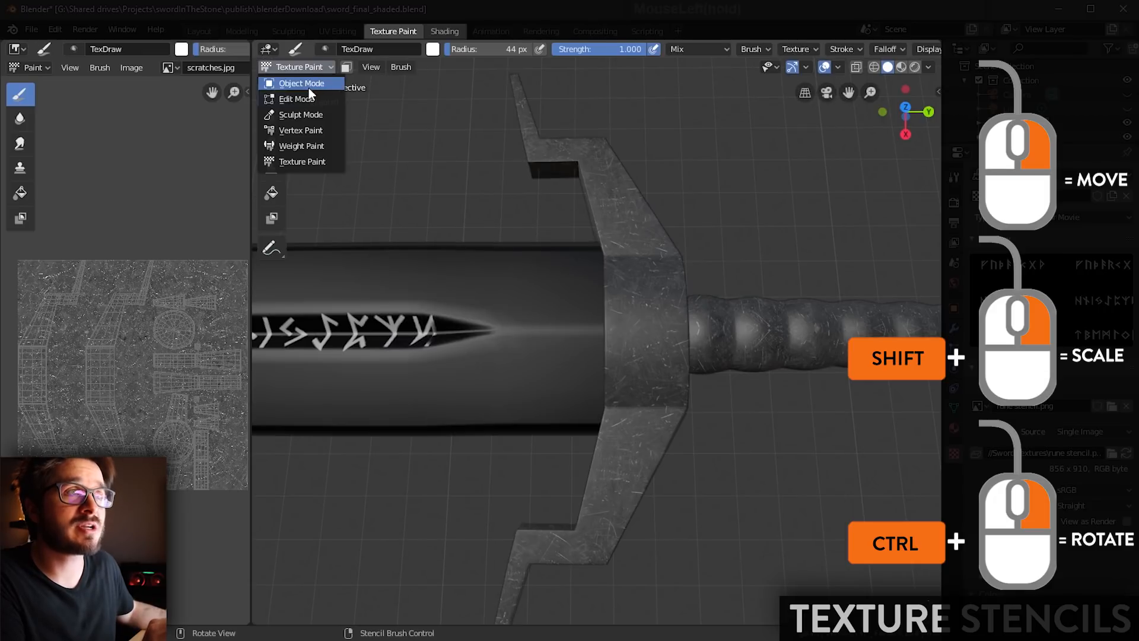
pyautogui.click(303, 83)
pyautogui.click(513, 326)
pyautogui.moveTo(439, 246); pyautogui.dragTo(547, 234, button='middle')
pyautogui.click(321, 67)
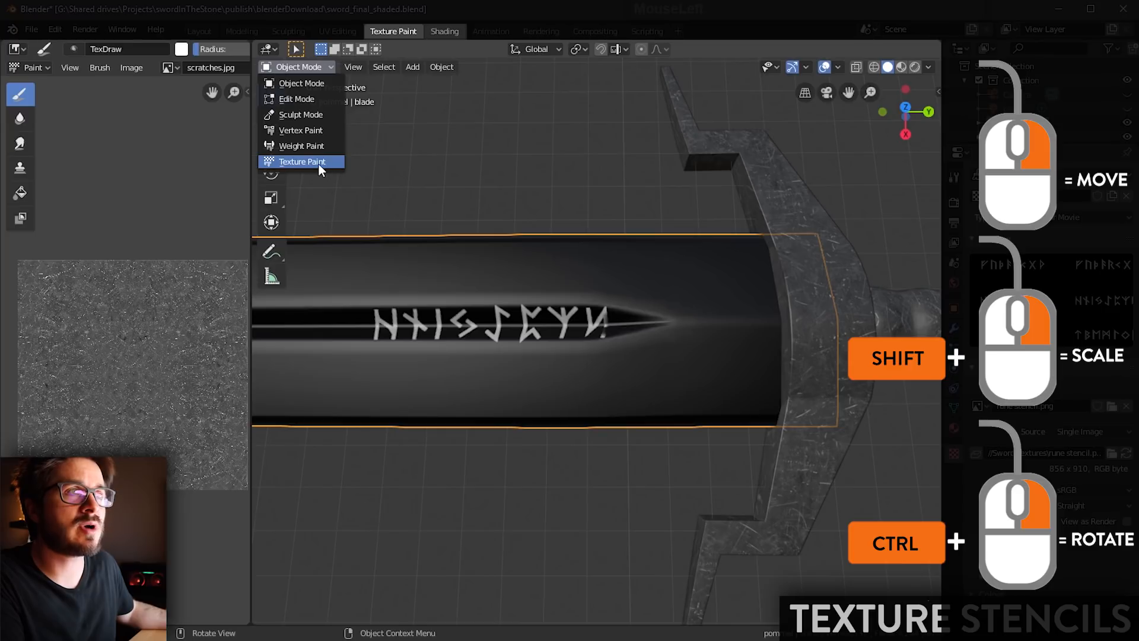
pyautogui.click(308, 162)
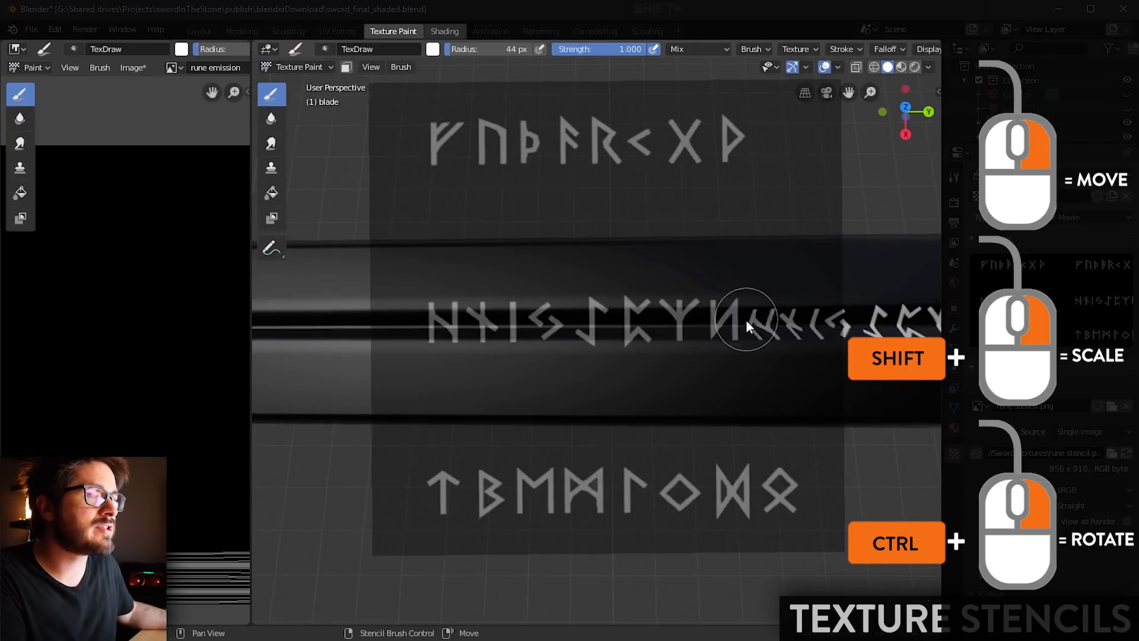
# Step: Align the stencil's top row of runes with the central groove, just tipward of the painted runes, and paint it on
pyautogui.moveTo(746, 319)
pyautogui.keyDown('shift'); pyautogui.mouseDown(button='middle')
pyautogui.moveTo(721, 311)
pyautogui.moveTo(704, 352)
pyautogui.moveTo(779, 394)
pyautogui.mouseUp(button='middle'); pyautogui.keyUp('shift')
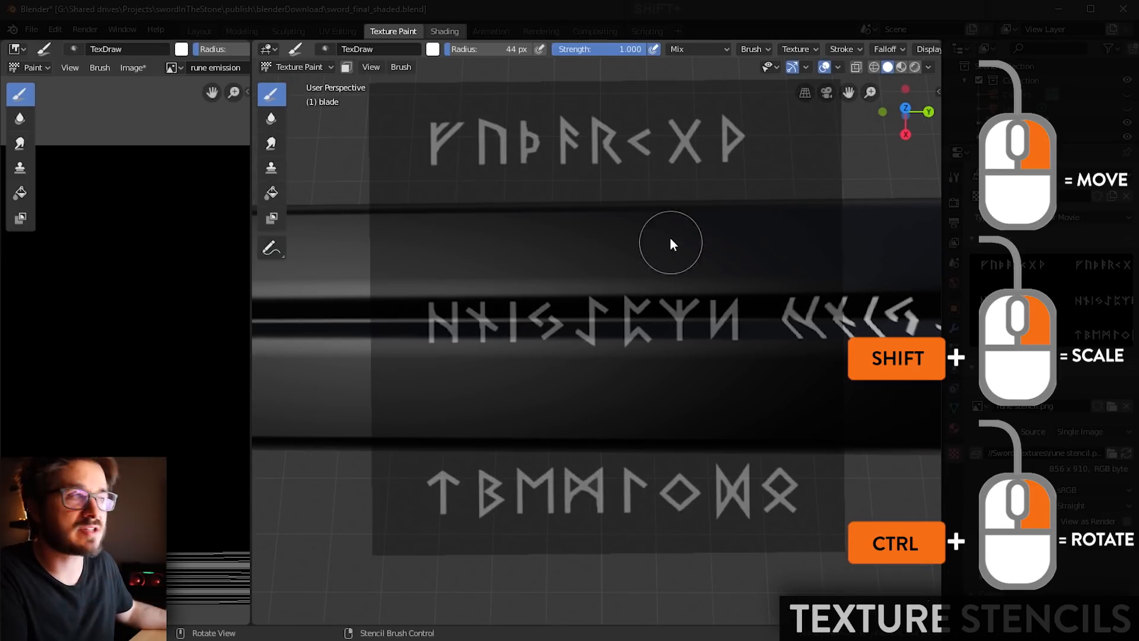
pyautogui.moveTo(670, 238); pyautogui.dragTo(715, 364, button='right')
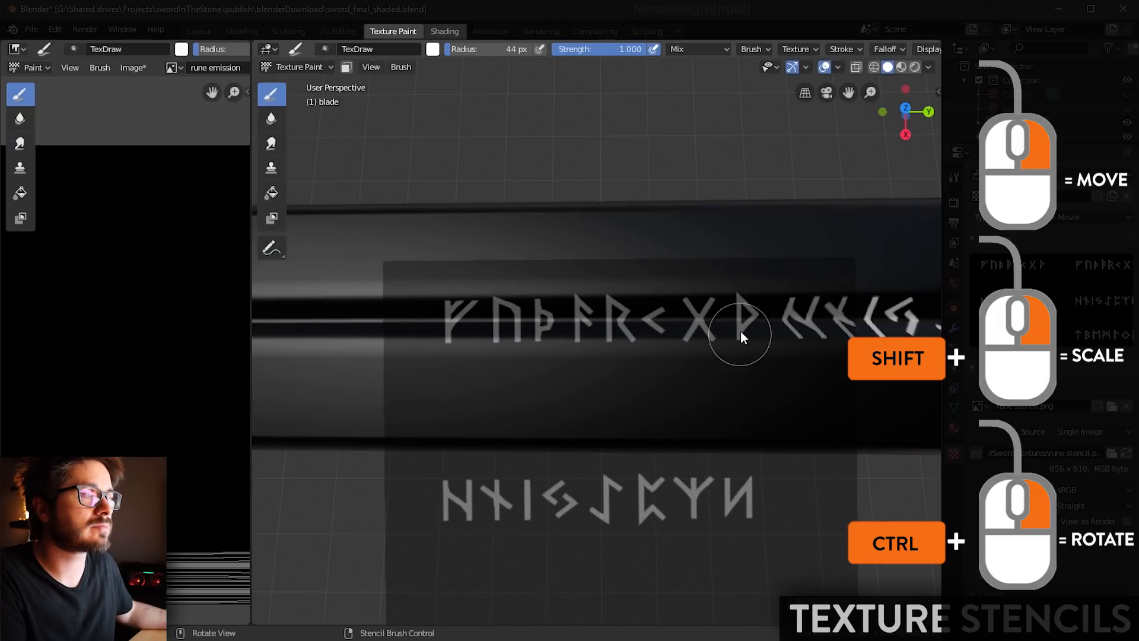
pyautogui.moveTo(740, 332); pyautogui.dragTo(736, 324)
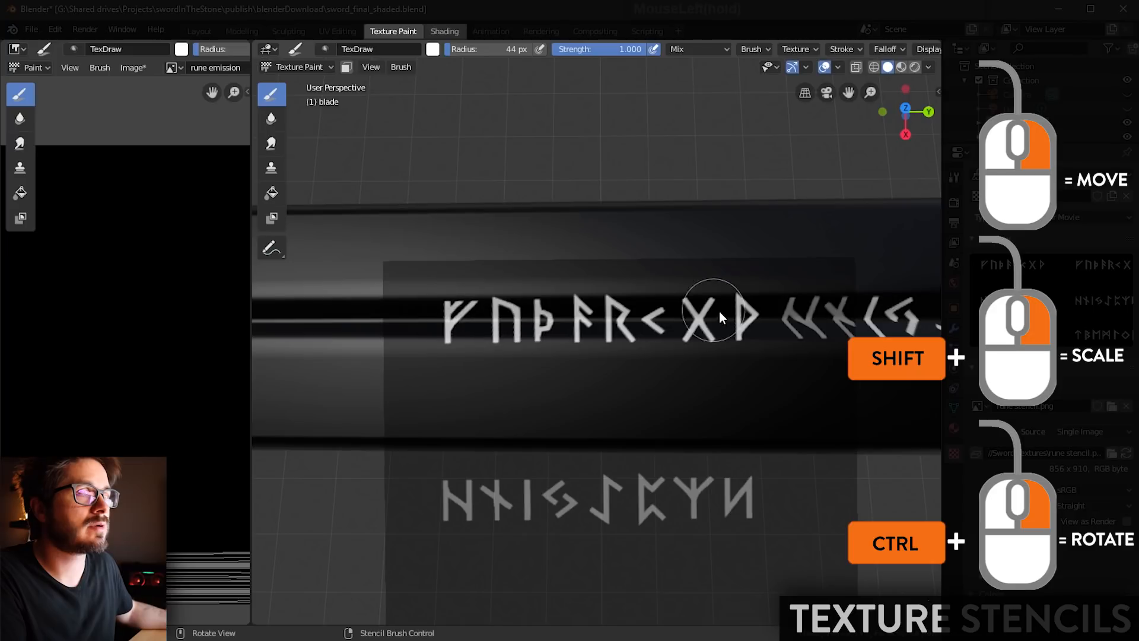
pyautogui.moveTo(761, 374); pyautogui.dragTo(649, 307, button='middle')
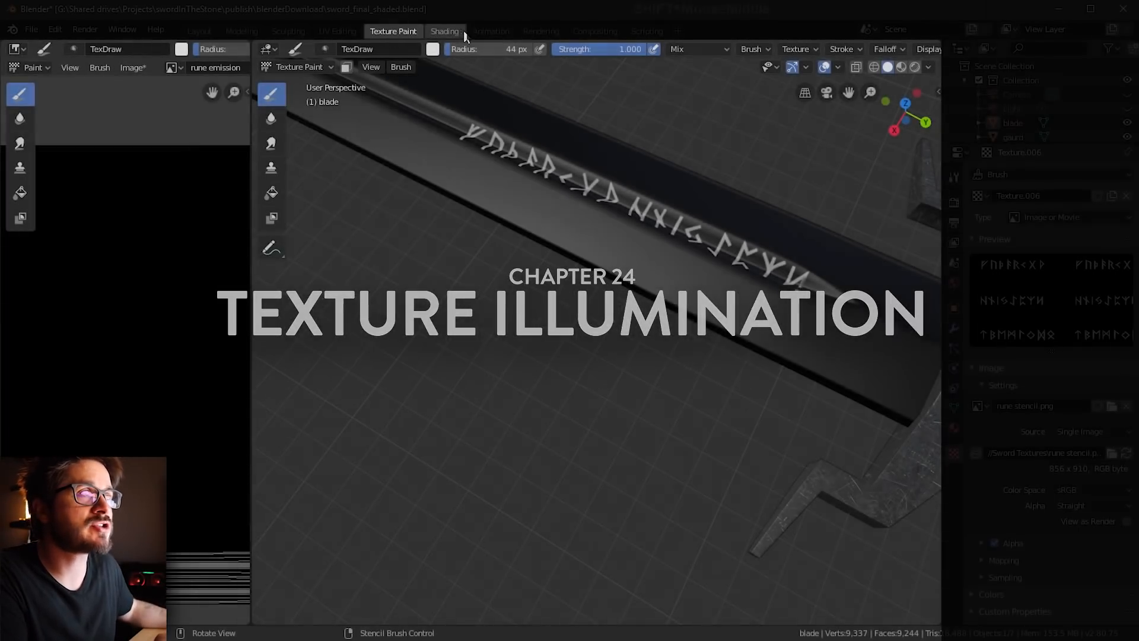
# Step: Switch to the Shading workspace and move the rune emission image node away from the shader node to make room between them
pyautogui.click(446, 31)
pyautogui.moveTo(705, 511); pyautogui.dragTo(696, 530, button='middle')
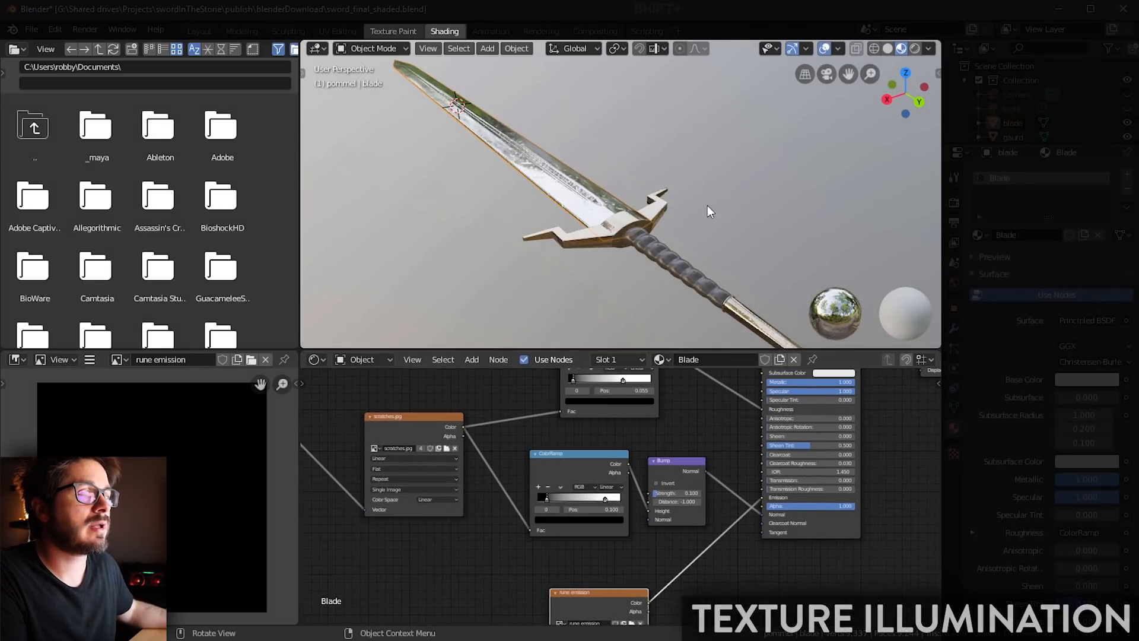
pyautogui.moveTo(642, 194); pyautogui.dragTo(649, 311, button='middle')
pyautogui.scroll(5, 667, 267)
pyautogui.scroll(3, 664, 266)
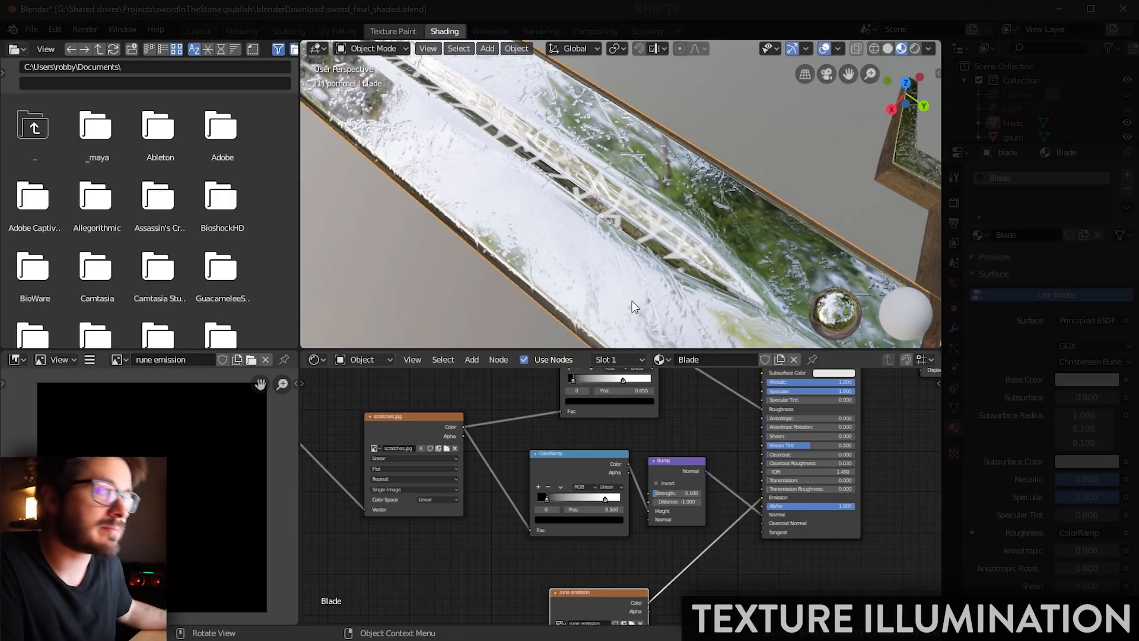
pyautogui.scroll(2, 688, 489)
pyautogui.keyDown('shift'); pyautogui.moveTo(659, 570); pyautogui.dragTo(691, 443, button='middle'); pyautogui.keyUp('shift')
pyautogui.moveTo(655, 479); pyautogui.dragTo(542, 503)
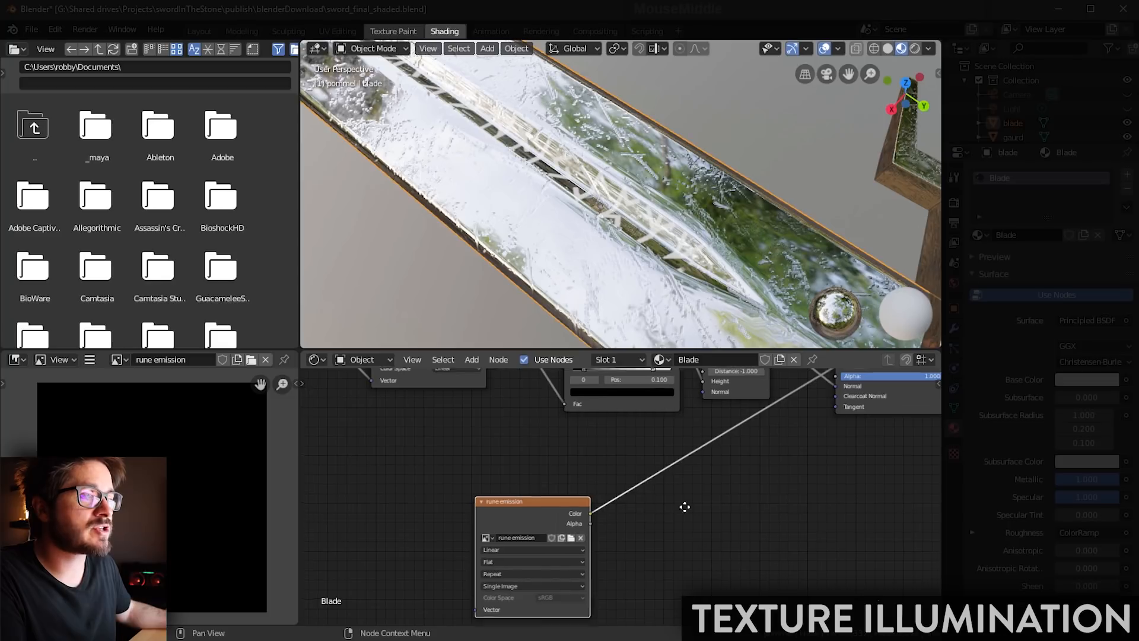
# Step: Add a ColorRamp node on the link between the rune emission image's color and the shader's Emission input
pyautogui.keyDown('shift'); pyautogui.moveTo(682, 506); pyautogui.dragTo(687, 539, button='middle'); pyautogui.keyUp('shift')
pyautogui.click(471, 359)
pyautogui.click(487, 376)
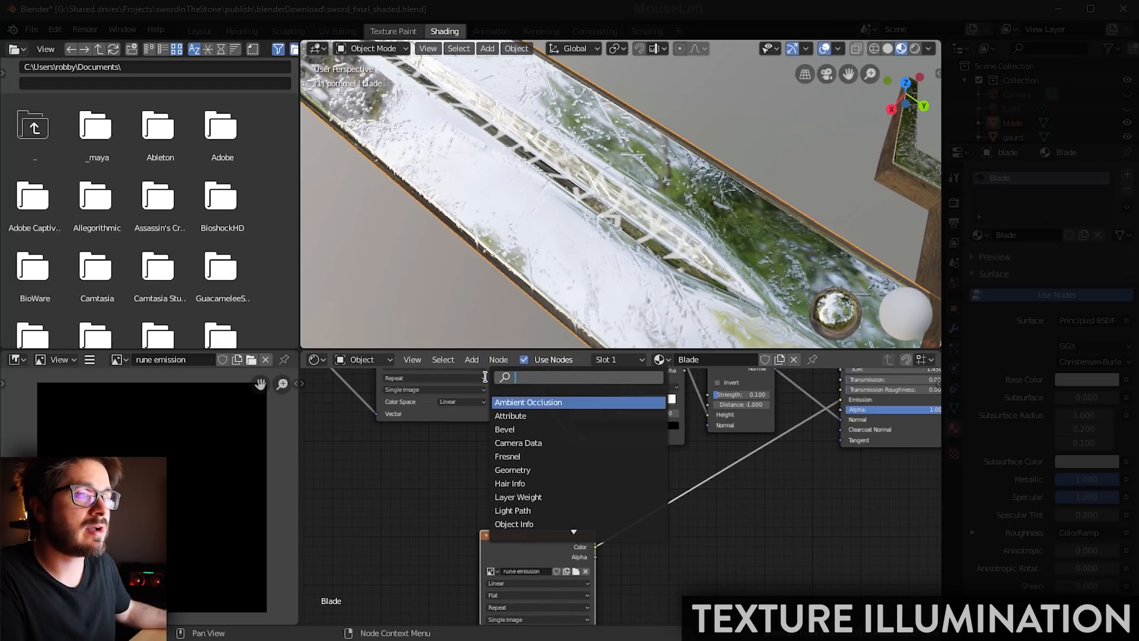
pyautogui.write('ramp')
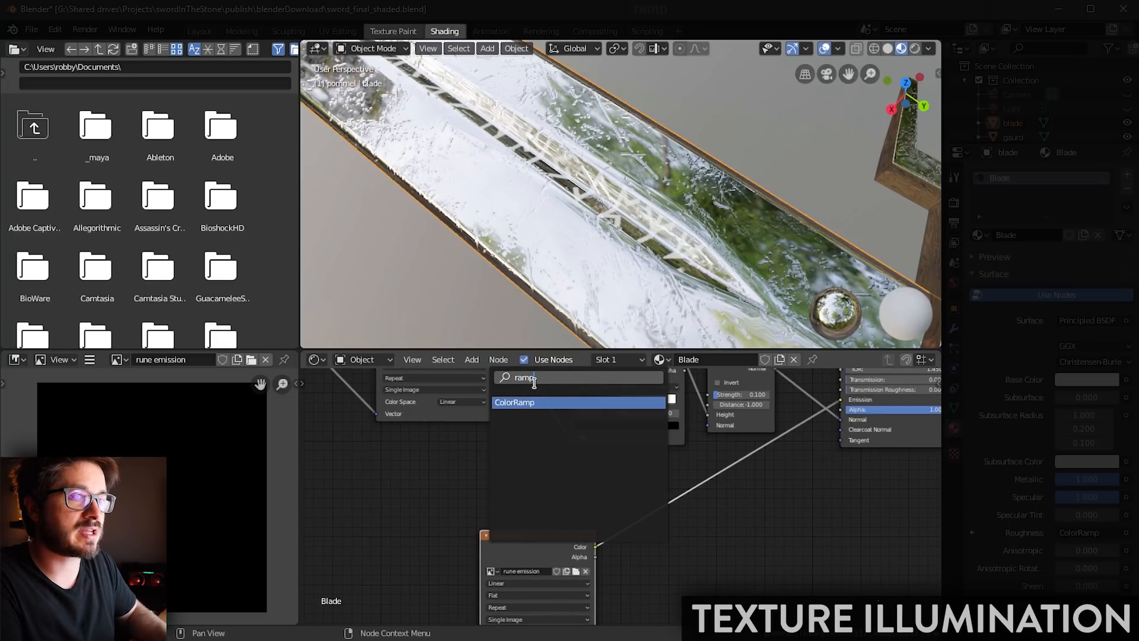
pyautogui.press('Return')
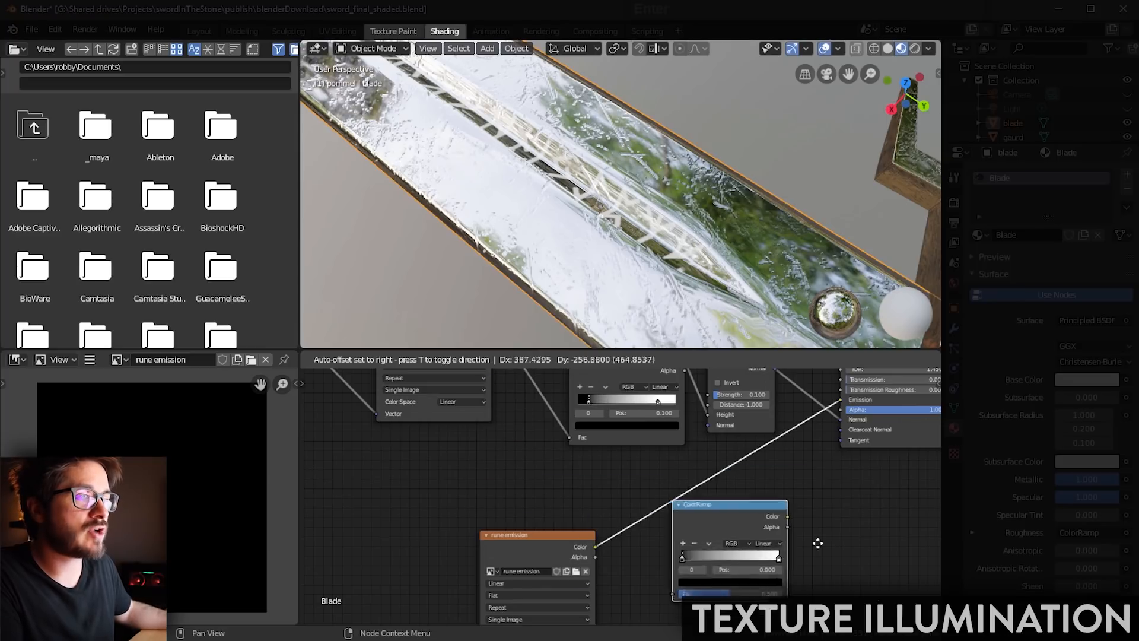
pyautogui.click(772, 509)
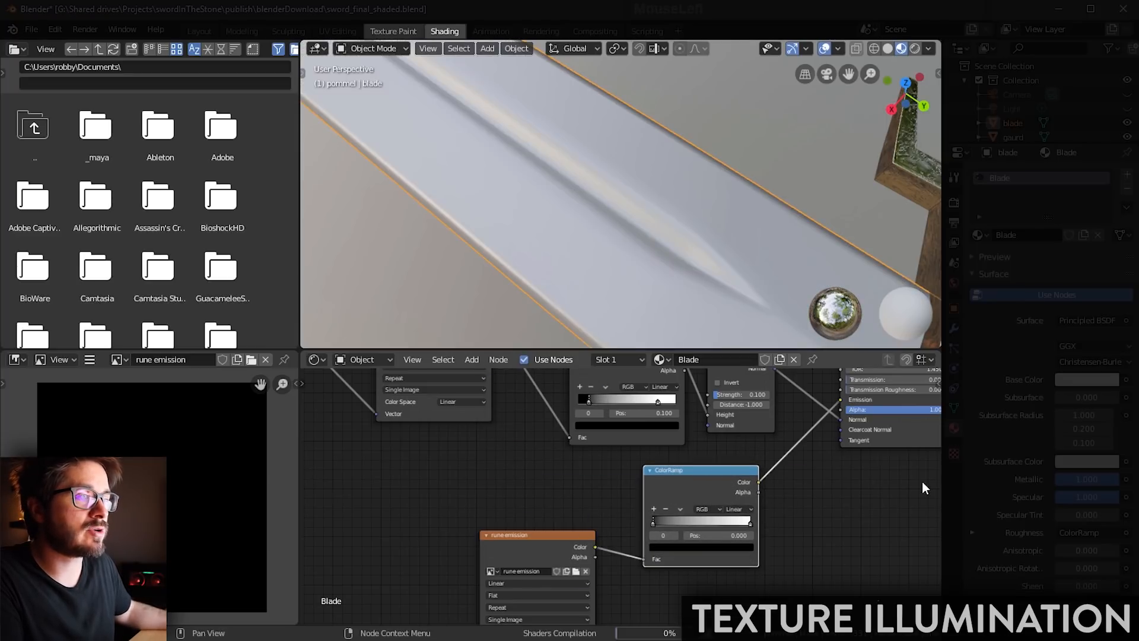
pyautogui.moveTo(711, 482); pyautogui.dragTo(731, 484)
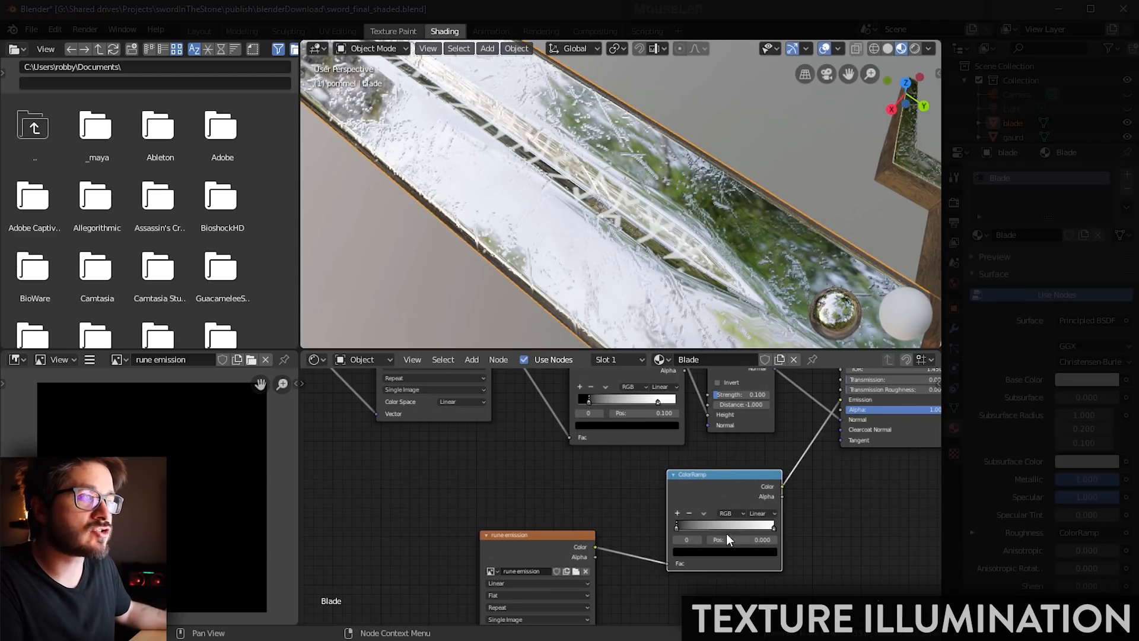
# Step: Colour the new ramp's end stop at position 1.000 light blue with RGB 0.028, 0.708, 1.000
pyautogui.moveTo(774, 528)
pyautogui.mouseDown()
pyautogui.moveTo(721, 528)
pyautogui.moveTo(774, 529)
pyautogui.mouseUp()
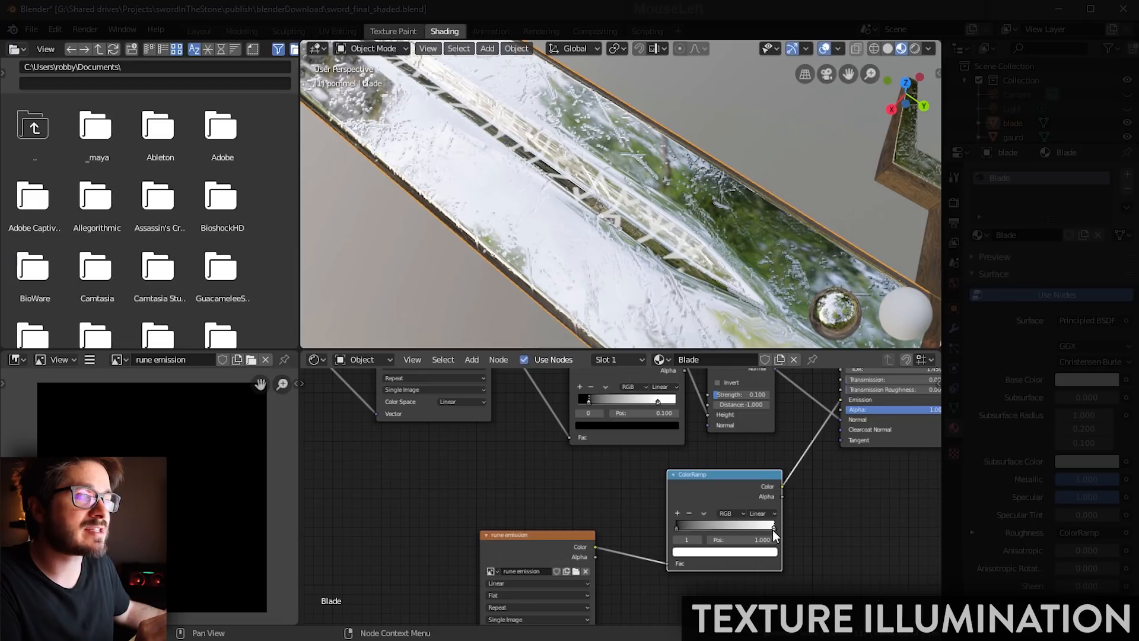
pyautogui.click(746, 553)
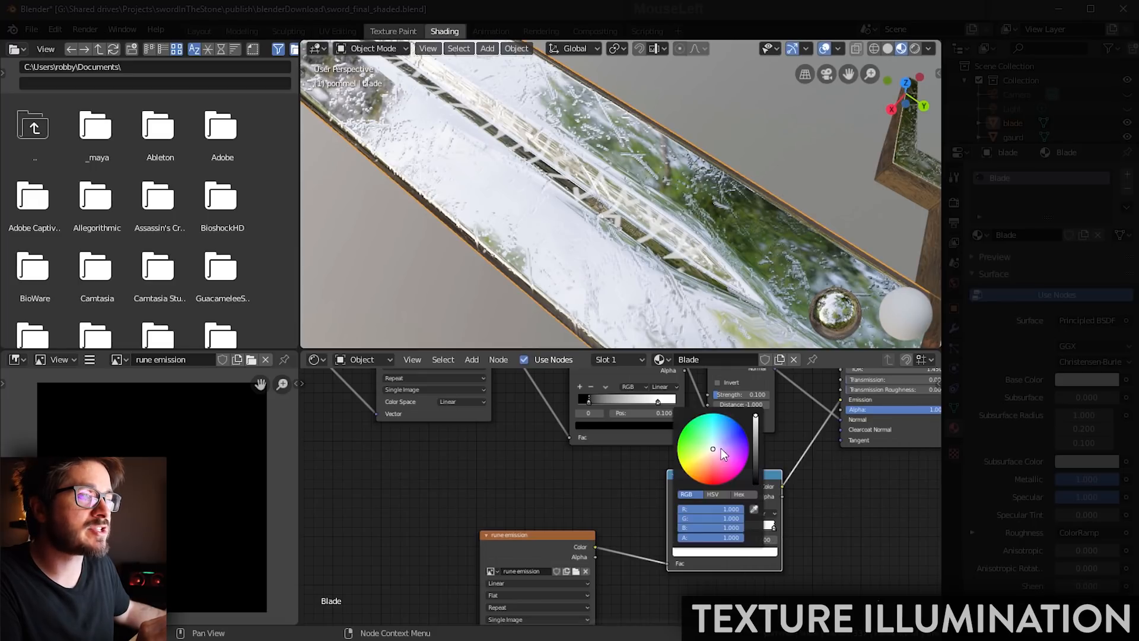
pyautogui.moveTo(722, 449); pyautogui.dragTo(720, 420)
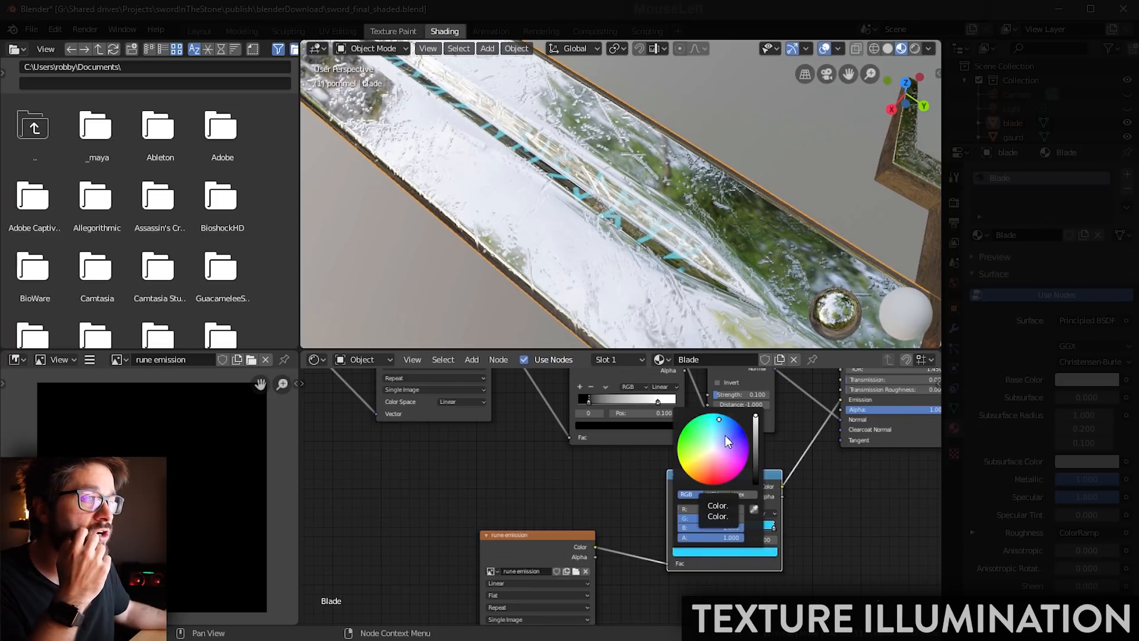
pyautogui.scroll(3, 771, 500)
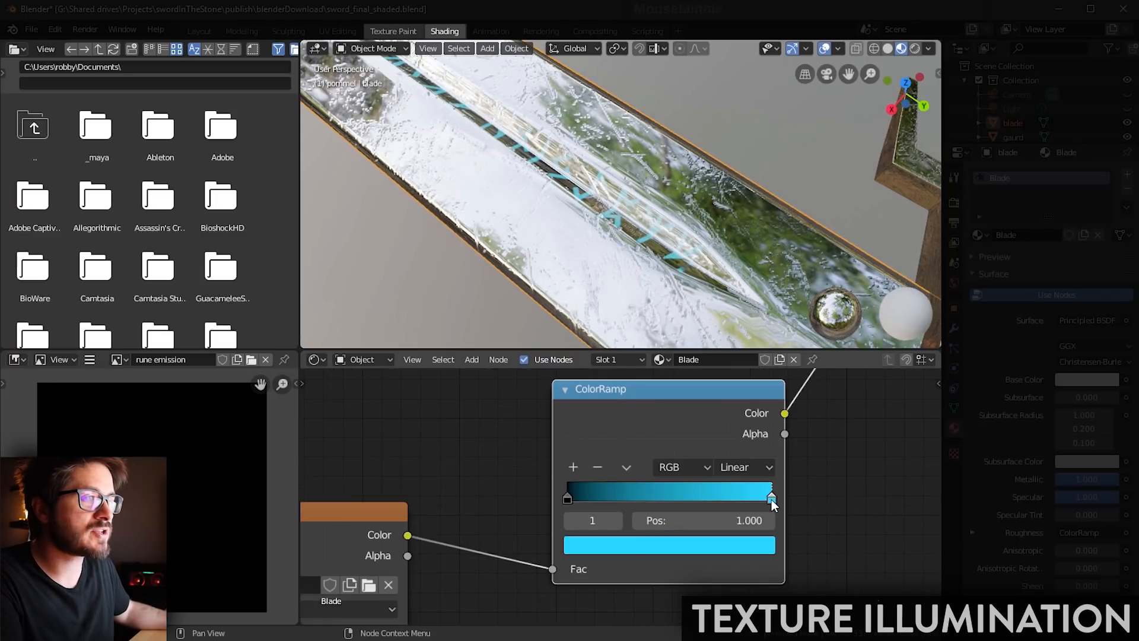
pyautogui.click(747, 545)
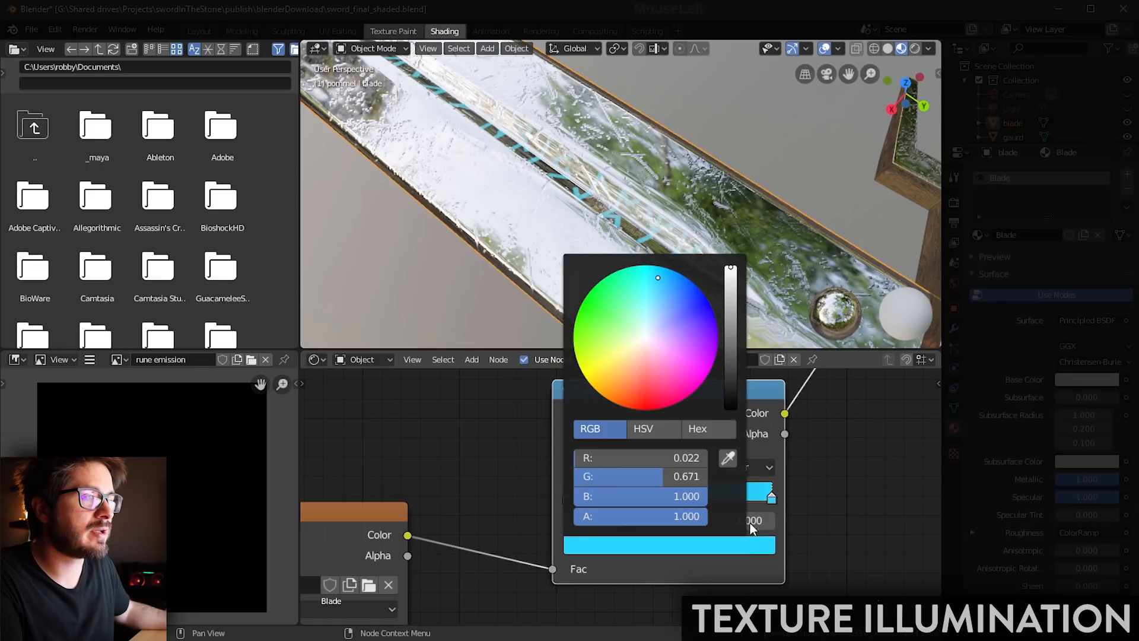
pyautogui.click(728, 546)
pyautogui.moveTo(641, 327); pyautogui.dragTo(637, 329)
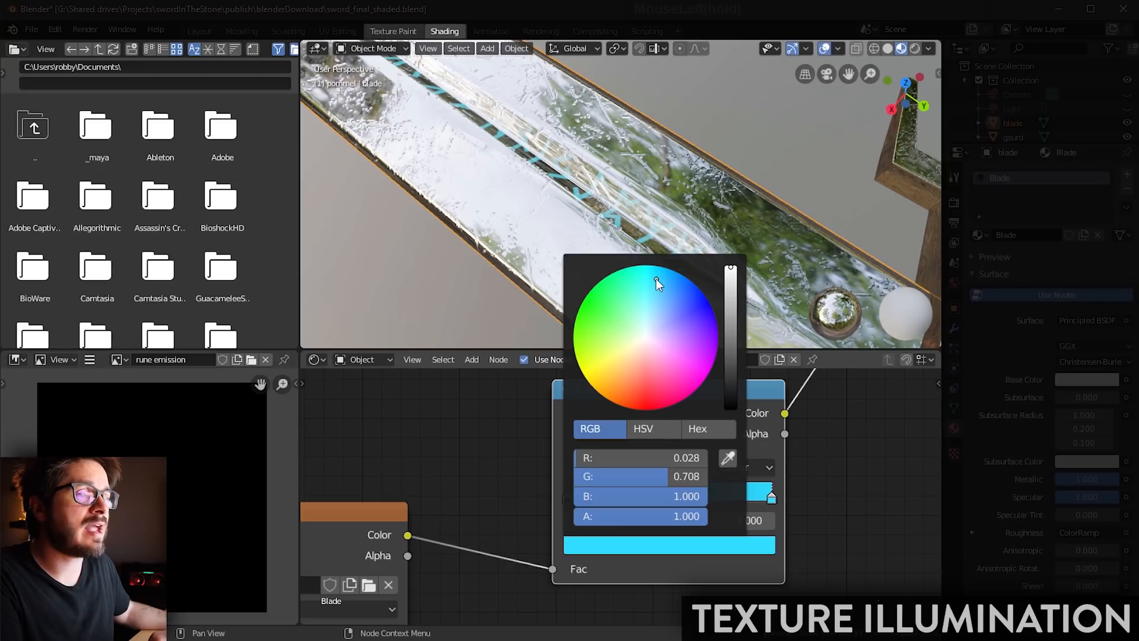
# Step: Set the ramp's end stop to an HSV saturation of 0.000 and a value of 4.875
pyautogui.click(648, 432)
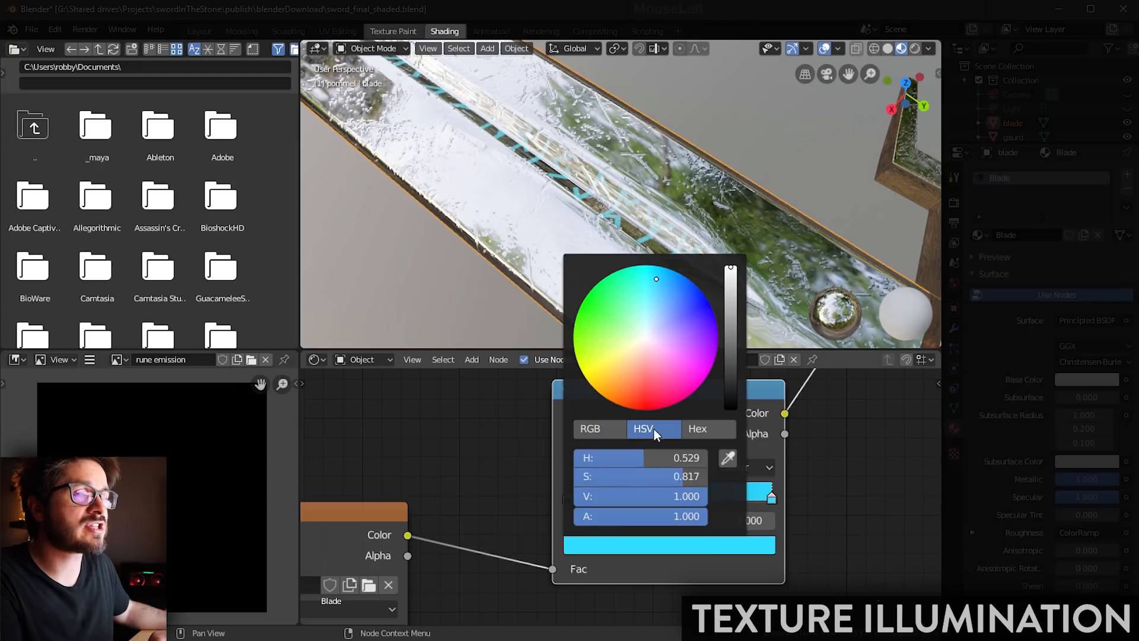
pyautogui.click(653, 498)
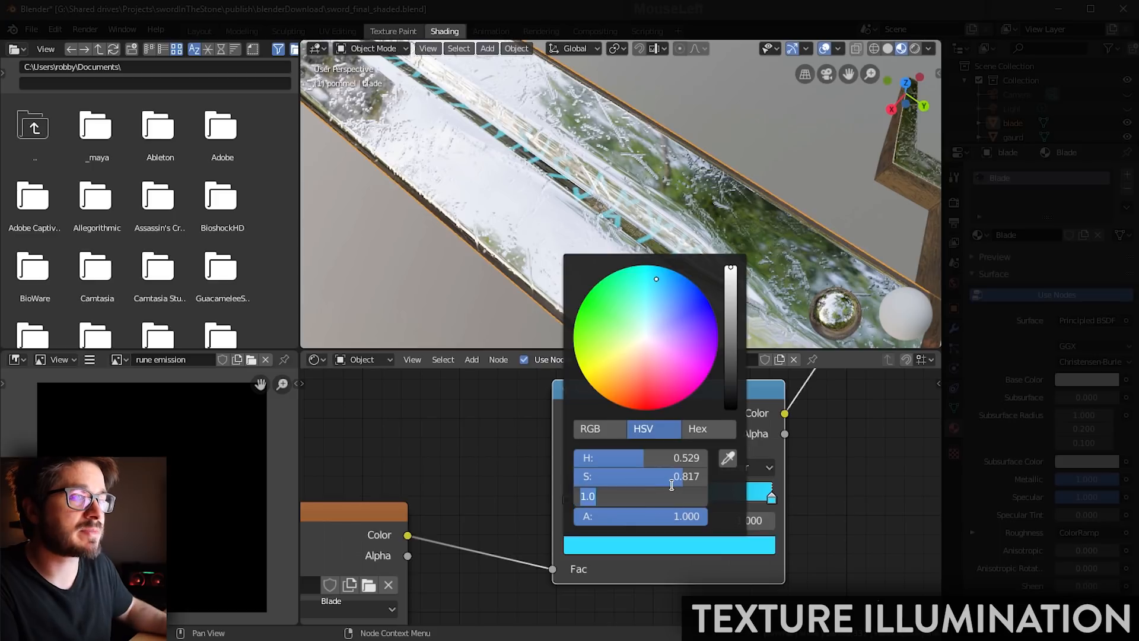
pyautogui.press('Return')
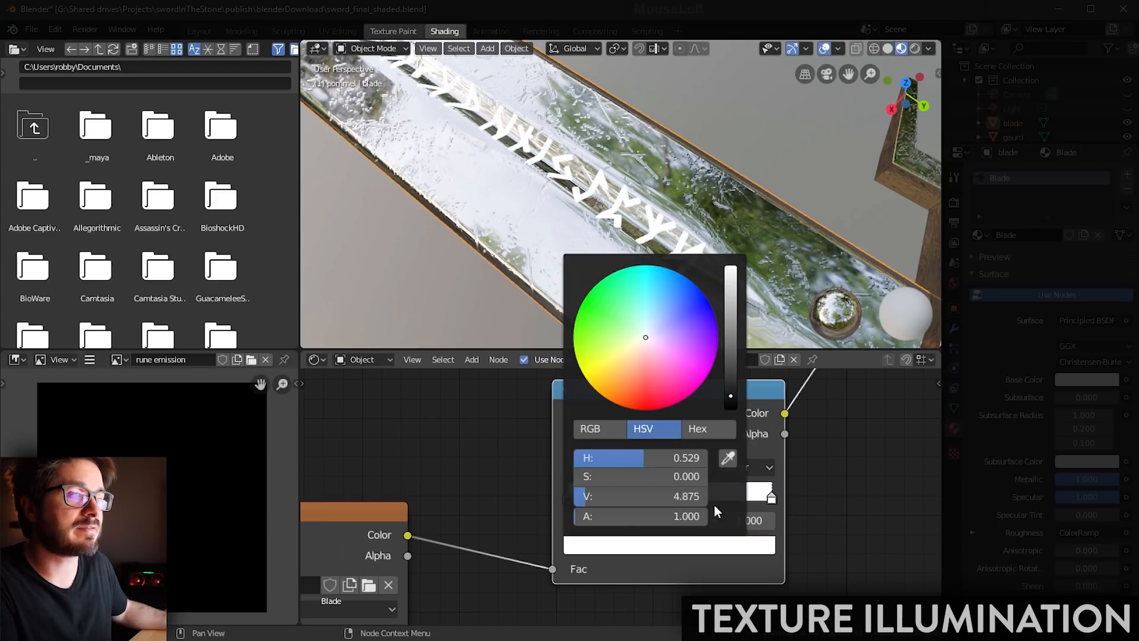
pyautogui.moveTo(854, 466); pyautogui.dragTo(837, 496, button='middle')
pyautogui.moveTo(741, 304); pyautogui.dragTo(646, 261, button='middle')
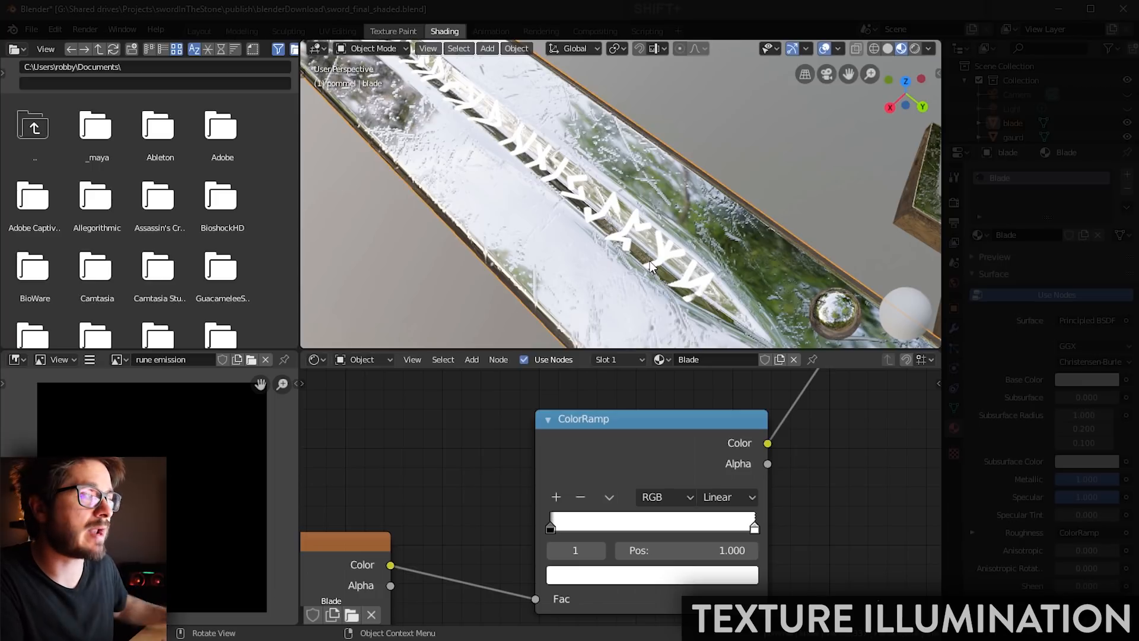
# Step: Enable Bloom in the scene's Eevee render settings
pyautogui.click(953, 178)
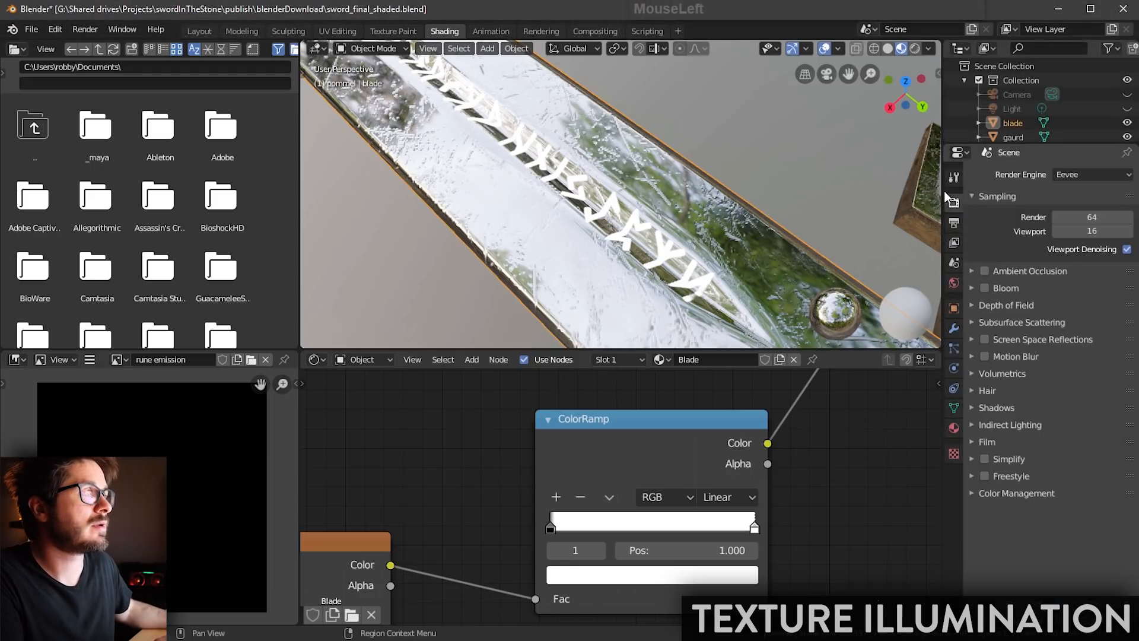
pyautogui.click(953, 179)
pyautogui.click(954, 203)
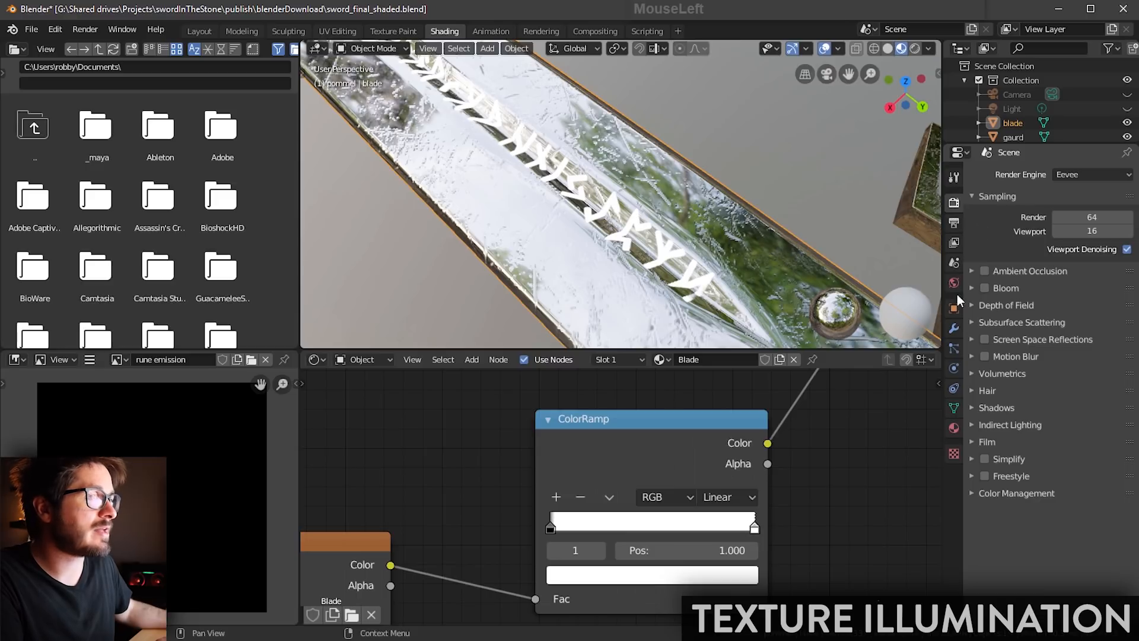
pyautogui.click(984, 288)
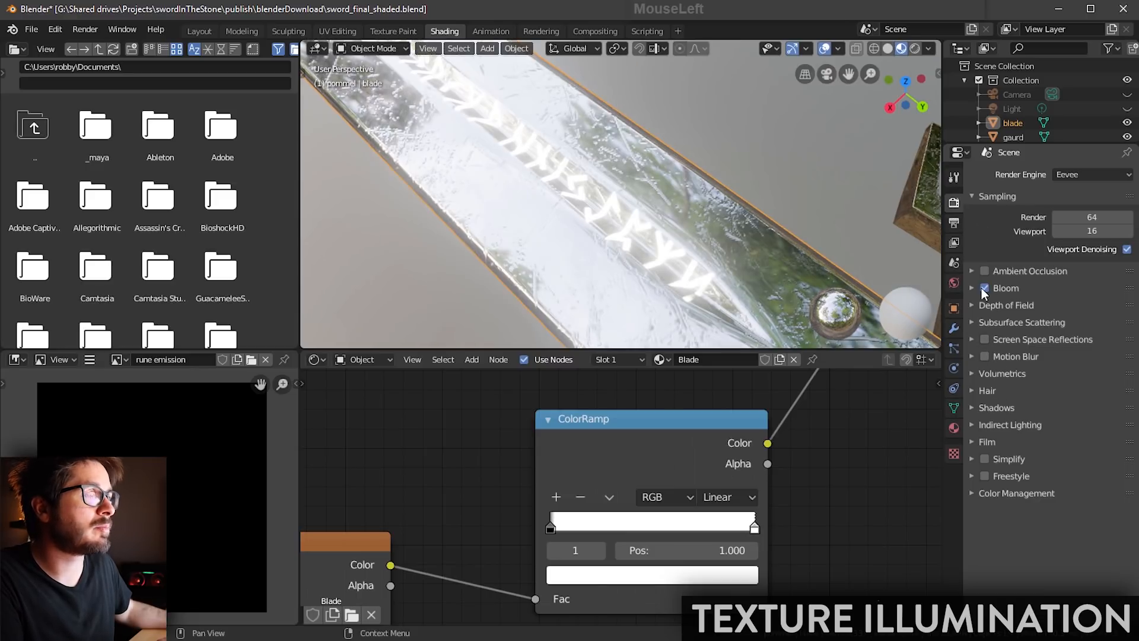
# Step: Reposition the rune emission's ColorRamp node lower, between the rune emission image node and the shader
pyautogui.moveTo(701, 276)
pyautogui.mouseDown(button='middle')
pyautogui.moveTo(627, 250)
pyautogui.moveTo(695, 216)
pyautogui.moveTo(702, 279)
pyautogui.moveTo(626, 240)
pyautogui.moveTo(686, 246)
pyautogui.moveTo(621, 254)
pyautogui.moveTo(679, 274)
pyautogui.moveTo(661, 297)
pyautogui.moveTo(692, 280)
pyautogui.mouseUp(button='middle')
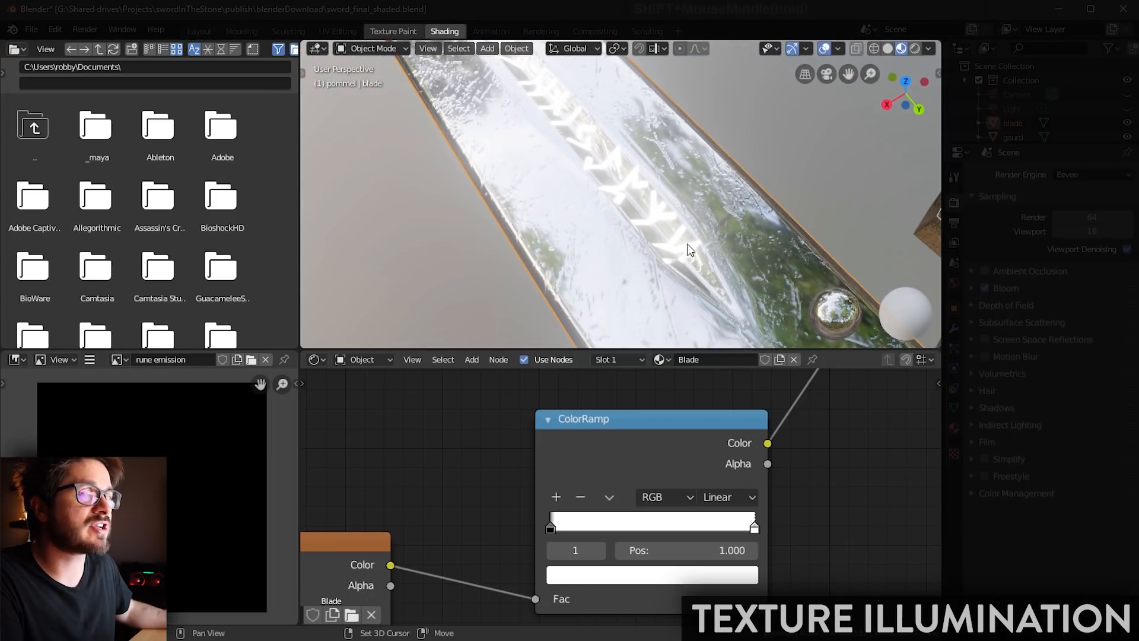
pyautogui.moveTo(691, 443); pyautogui.dragTo(684, 424)
pyautogui.scroll(-5, 810, 470)
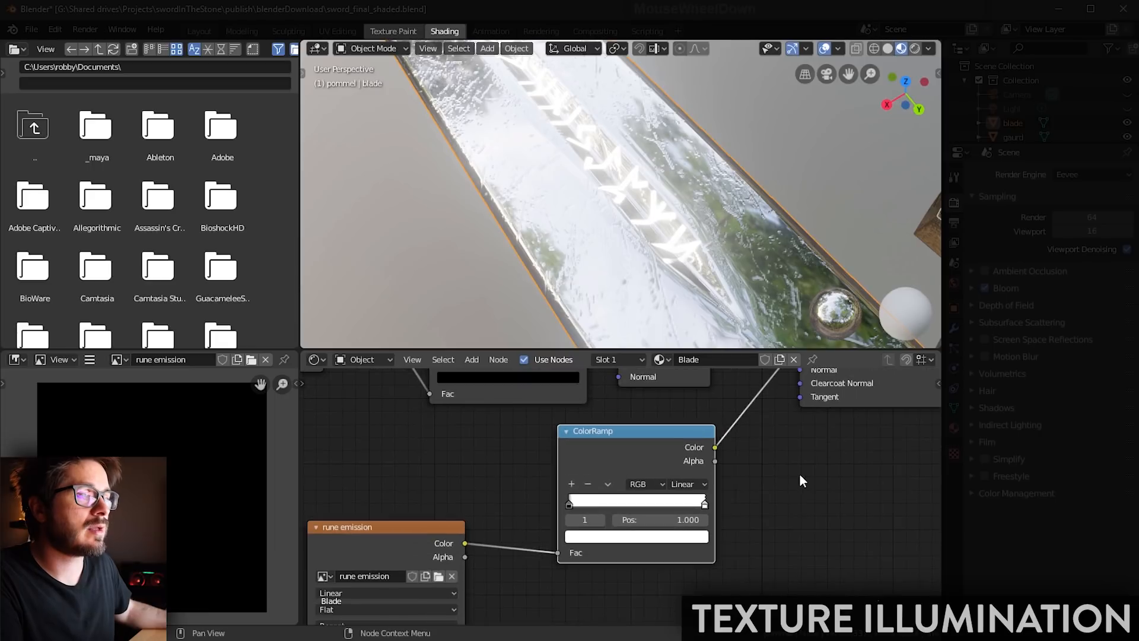
pyautogui.moveTo(633, 427); pyautogui.dragTo(661, 429, button='middle')
pyautogui.moveTo(661, 429); pyautogui.dragTo(667, 457)
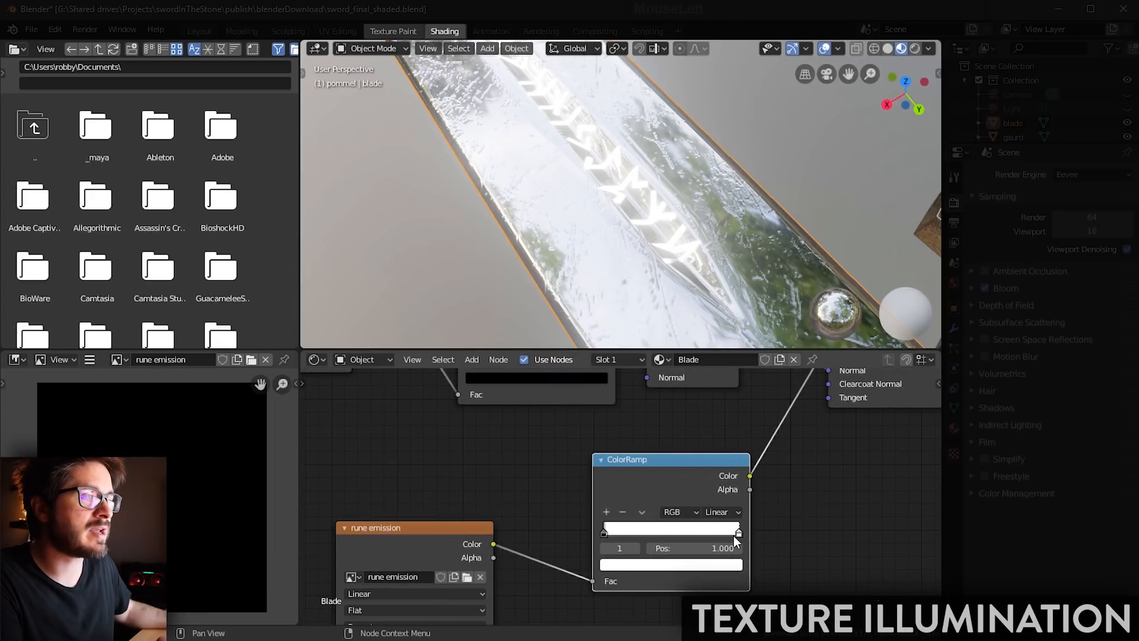
# Step: Colour the rune ramp's end stop cyan with an HSV hue of 0.531 and saturation of 0.901, and inspect the glow on the blade
pyautogui.click(719, 567)
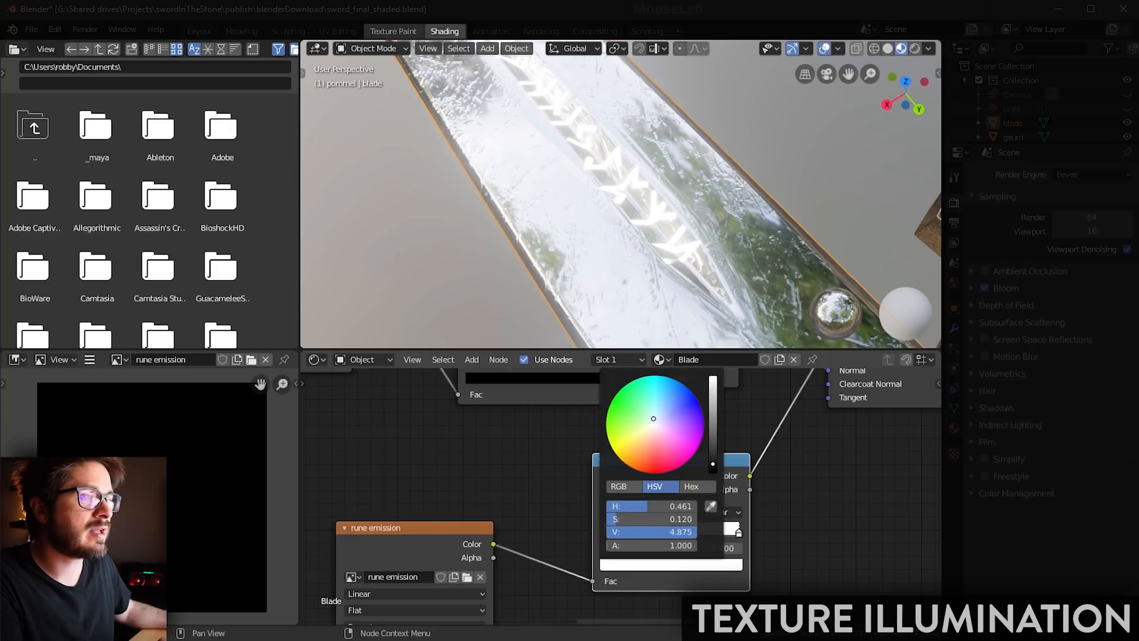
pyautogui.moveTo(653, 418); pyautogui.dragTo(664, 382)
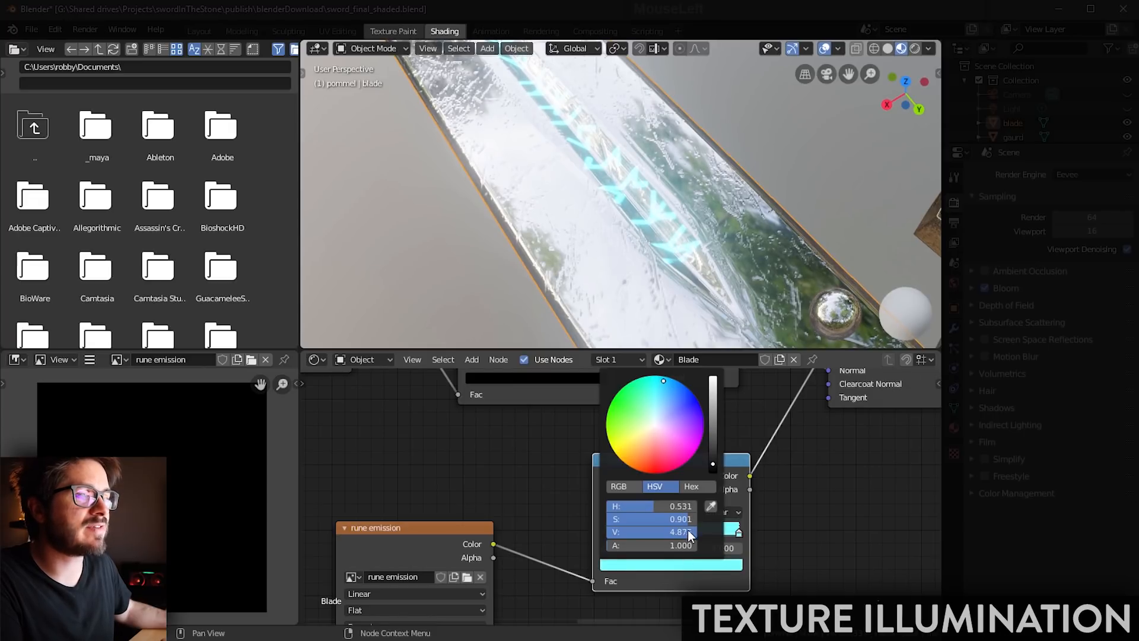
pyautogui.scroll(-4, 703, 292)
pyautogui.scroll(-5, 678, 266)
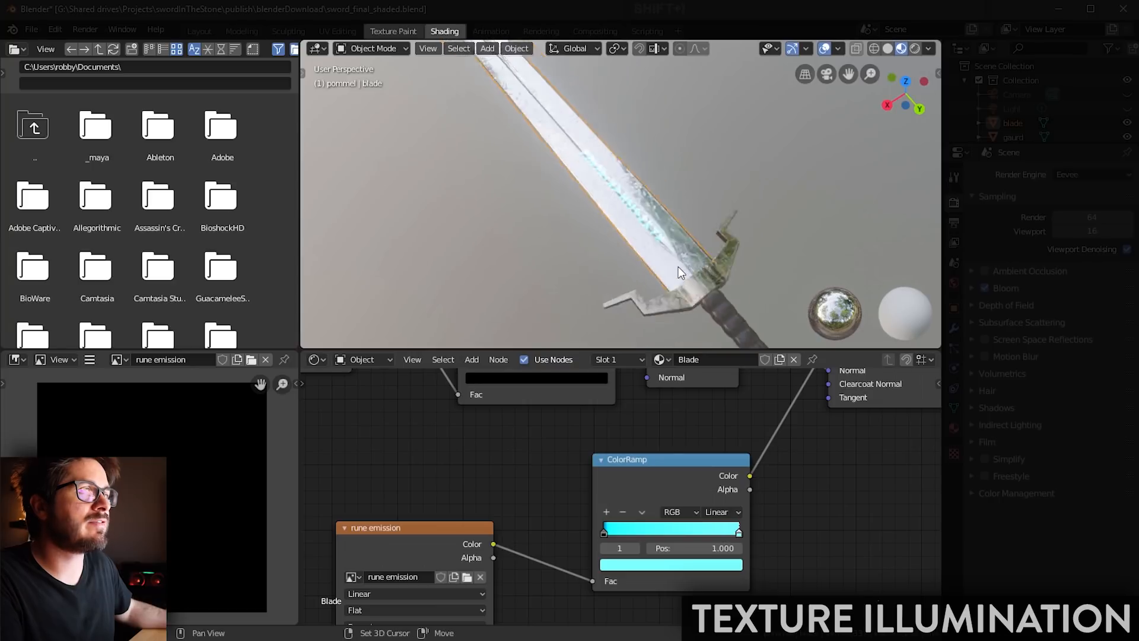
pyautogui.moveTo(678, 266); pyautogui.dragTo(686, 242, button='middle')
pyautogui.scroll(4, 700, 232)
pyautogui.scroll(-3, 714, 255)
pyautogui.scroll(3, 686, 231)
# Step: Try HSV values of 50 and 20 for the rune ramp's end stop to intensify the glow
pyautogui.click(671, 564)
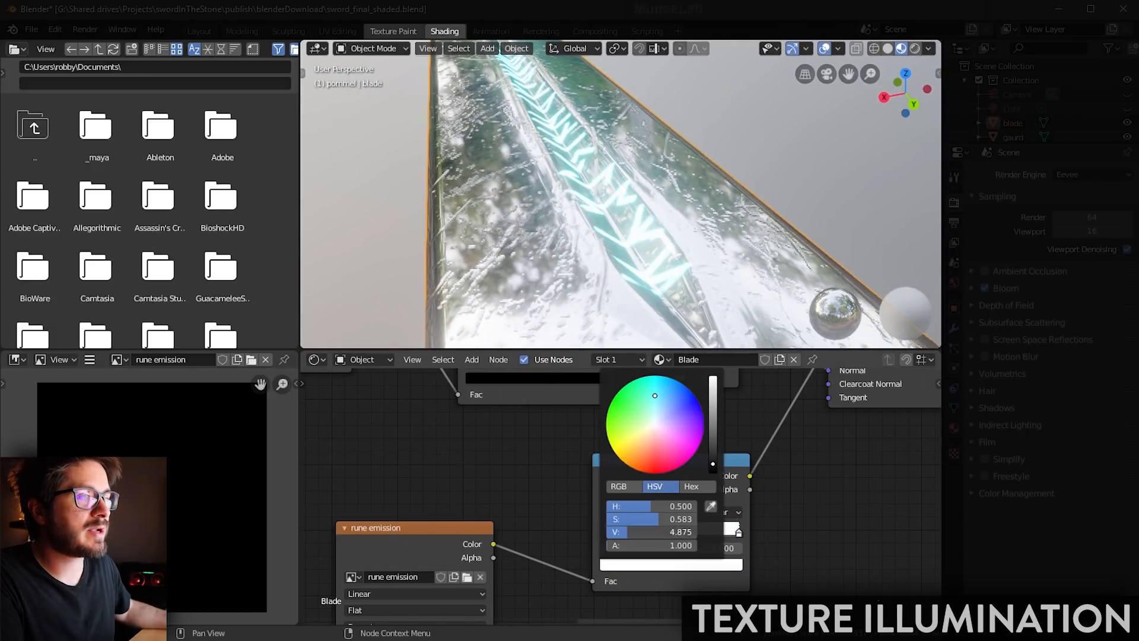
pyautogui.doubleClick(617, 532)
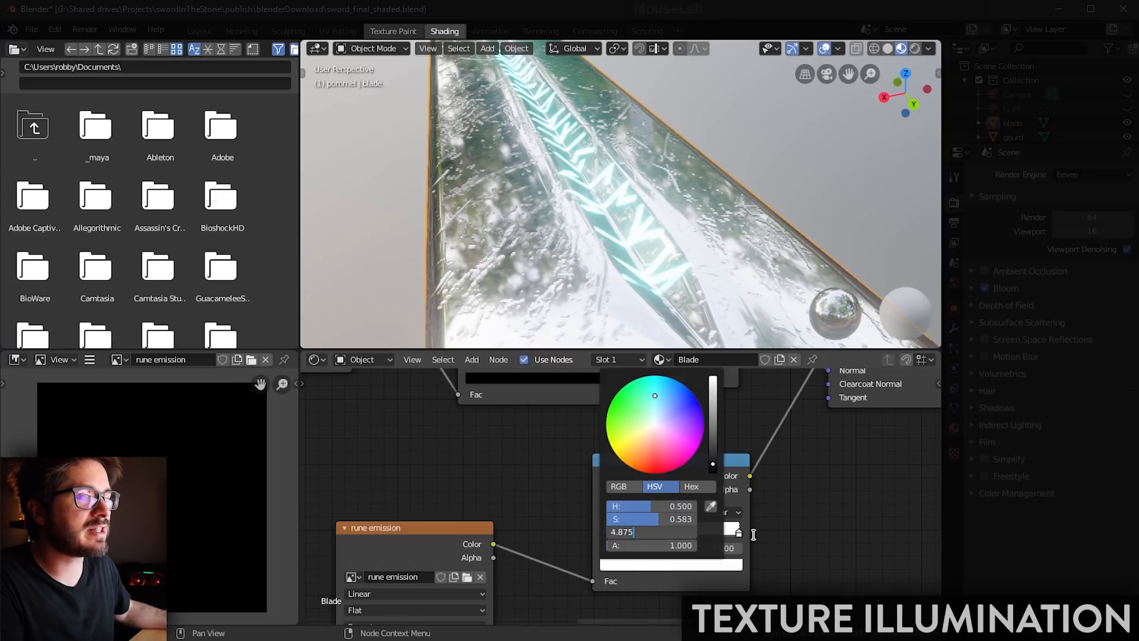
pyautogui.press('Return')
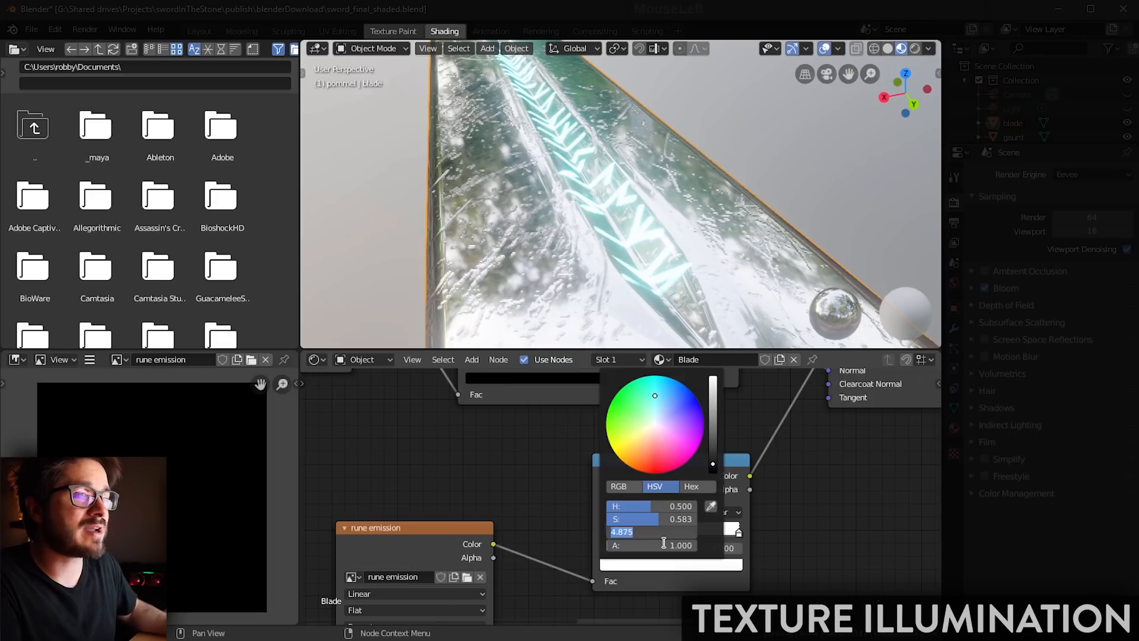
pyautogui.write('5')
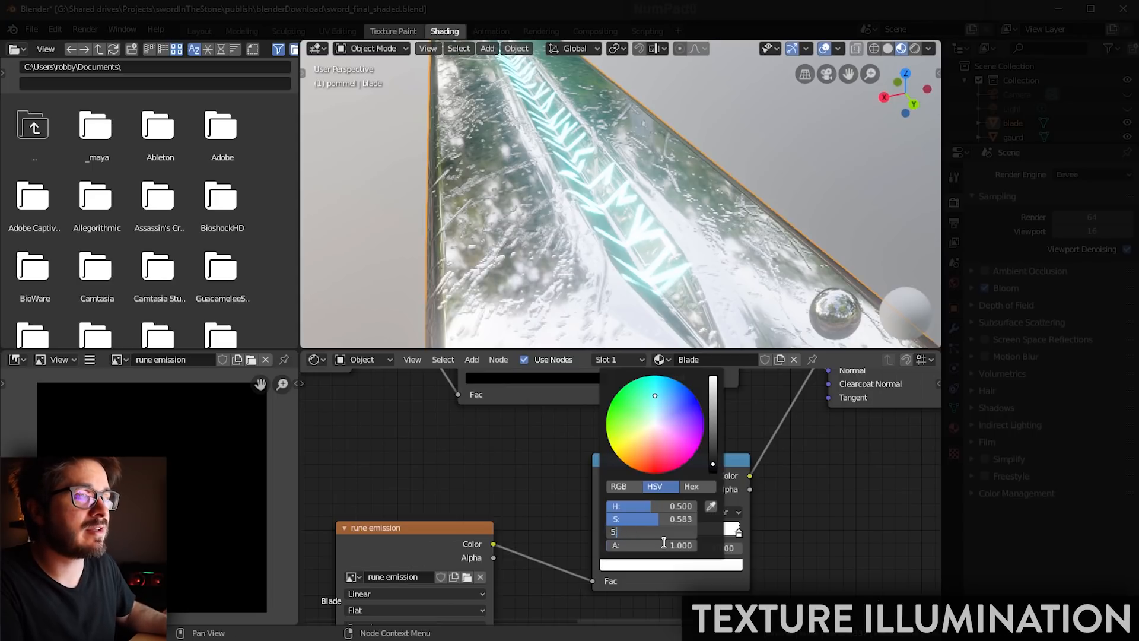
pyautogui.write('0')
pyautogui.press('Return')
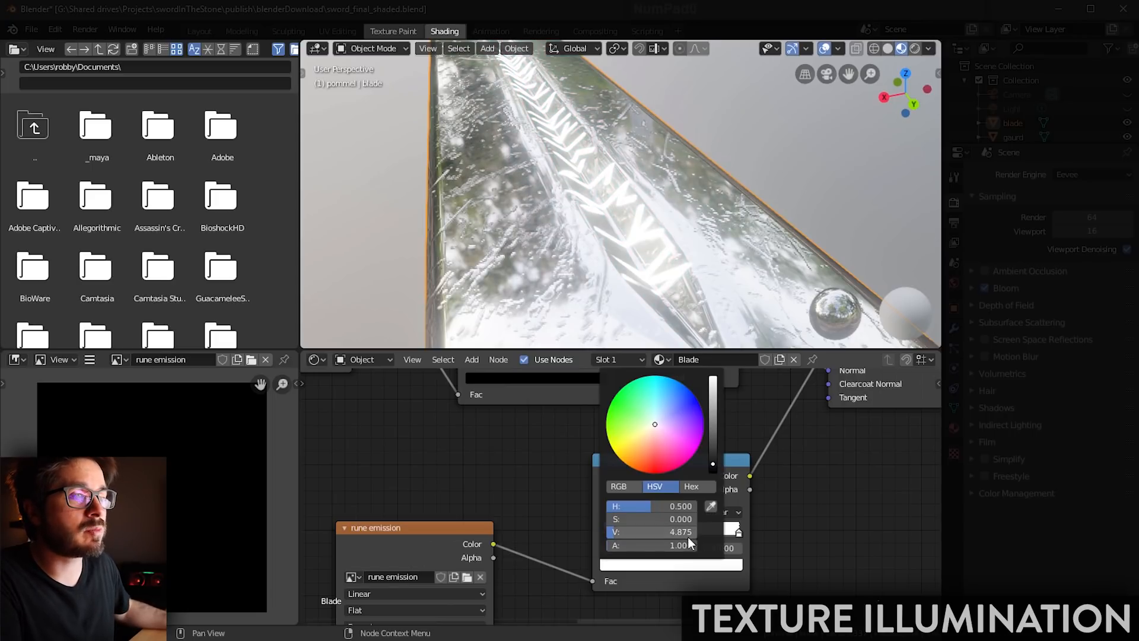
pyautogui.click(685, 532)
pyautogui.write('20')
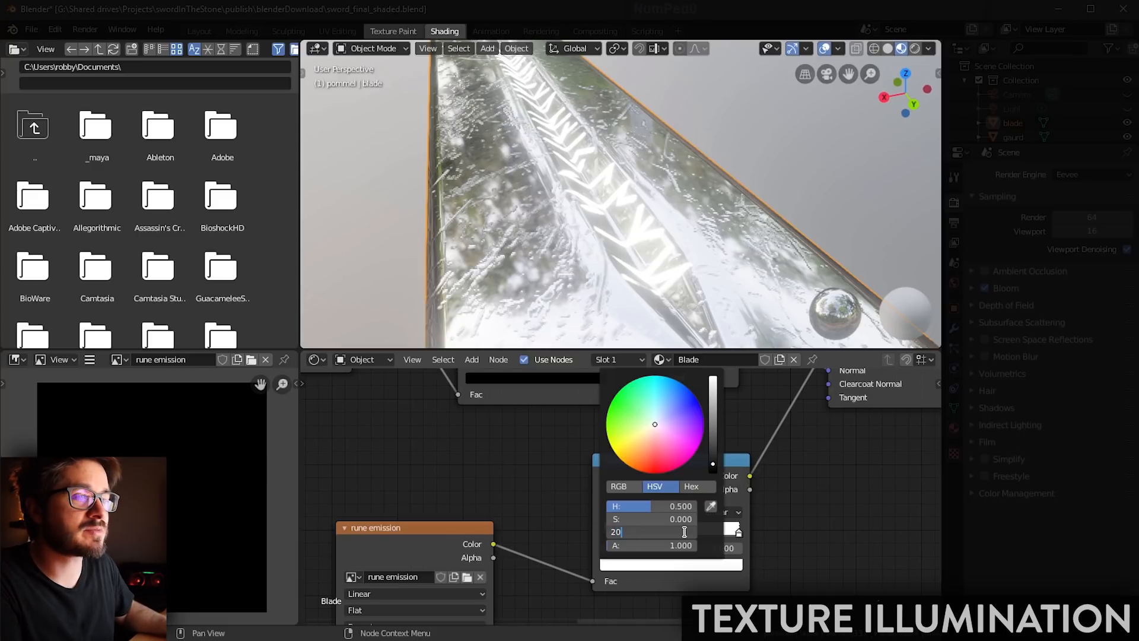
pyautogui.press('Escape')
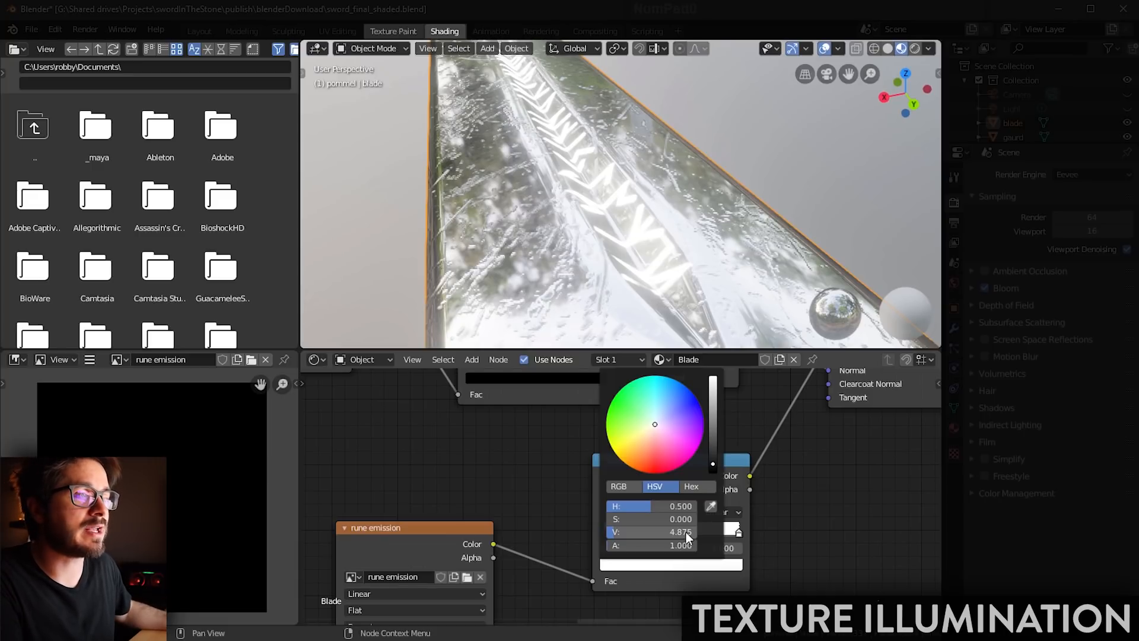
pyautogui.click(685, 532)
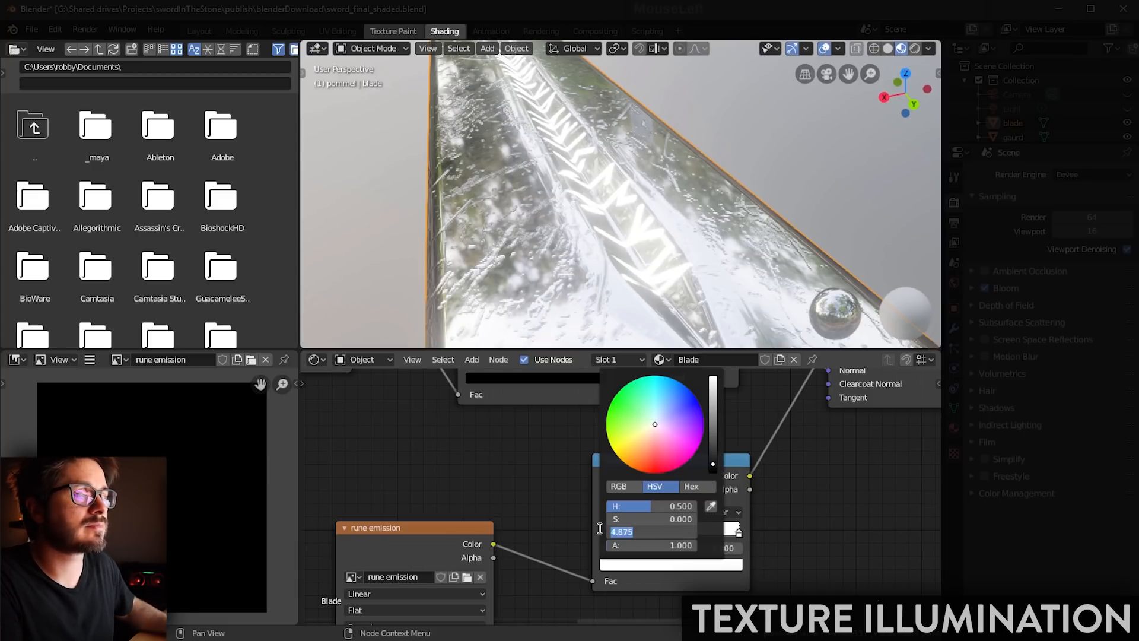
pyautogui.write('20')
pyautogui.press('Escape')
# Step: Set the rune ramp's end stop to cyan with an HSV hue of 0.532 and a saturation of 0.799
pyautogui.moveTo(656, 421); pyautogui.dragTo(663, 386)
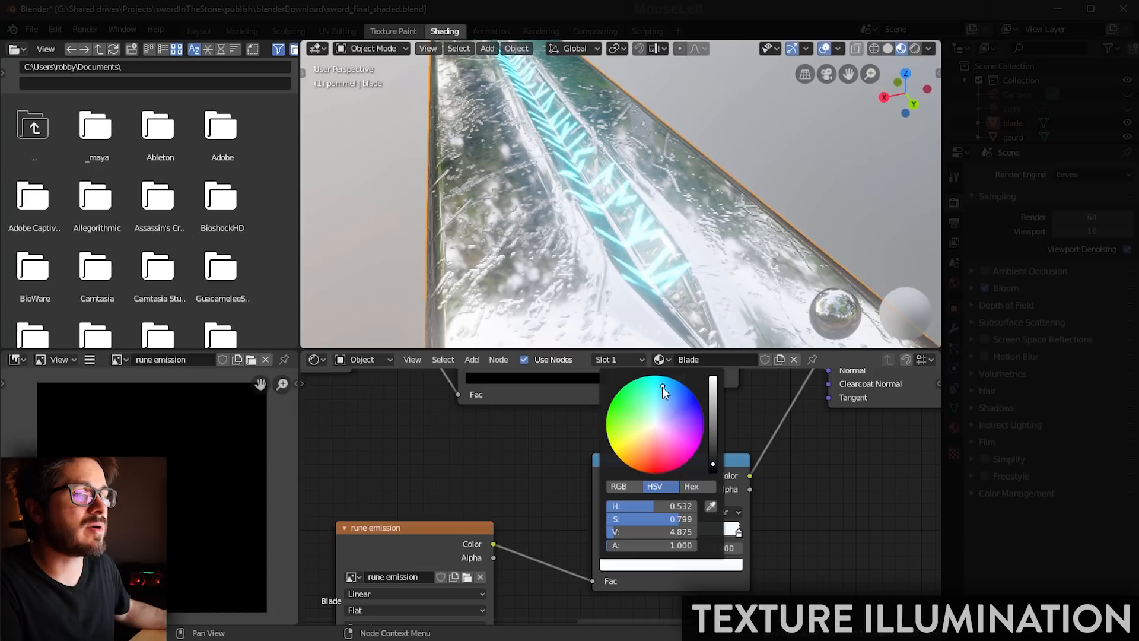
pyautogui.click(680, 533)
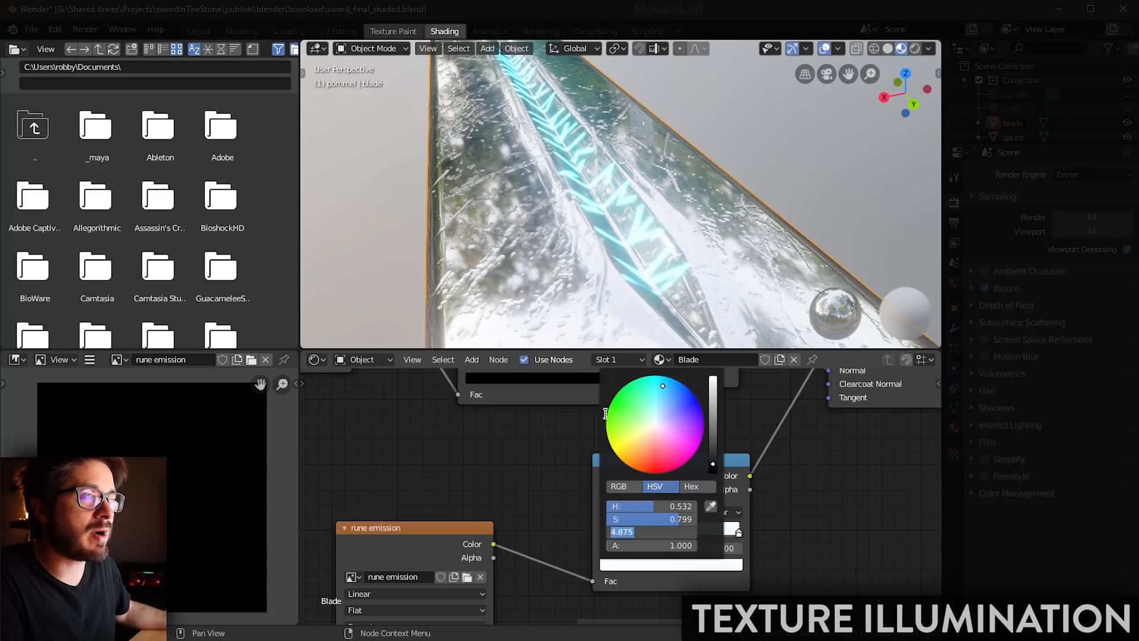
pyautogui.press('Return')
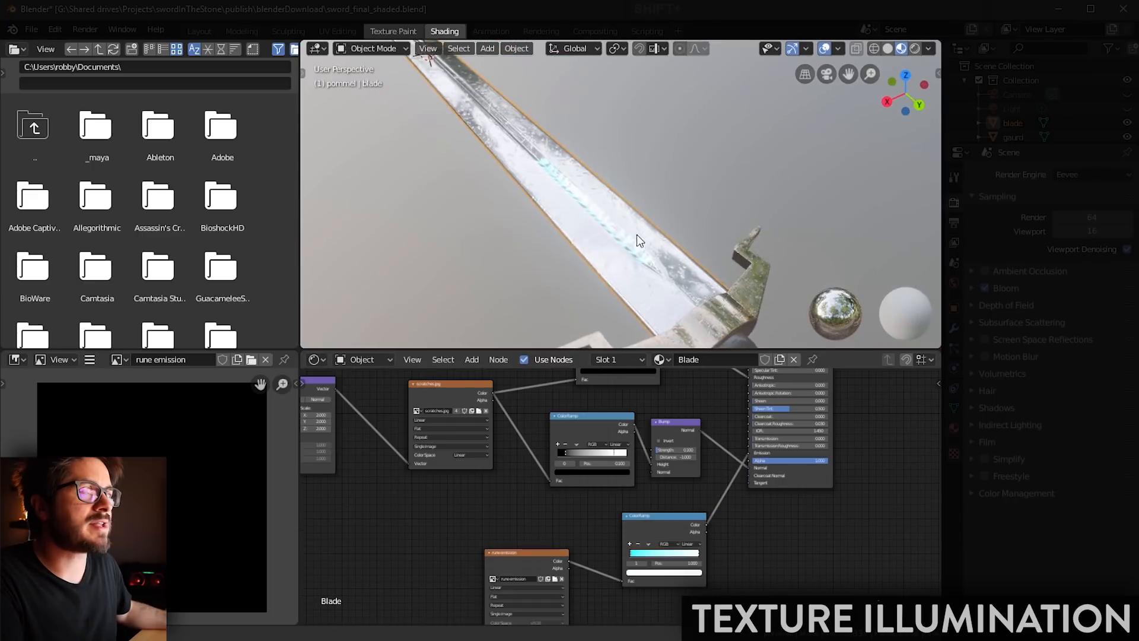
pyautogui.scroll(3, 636, 234)
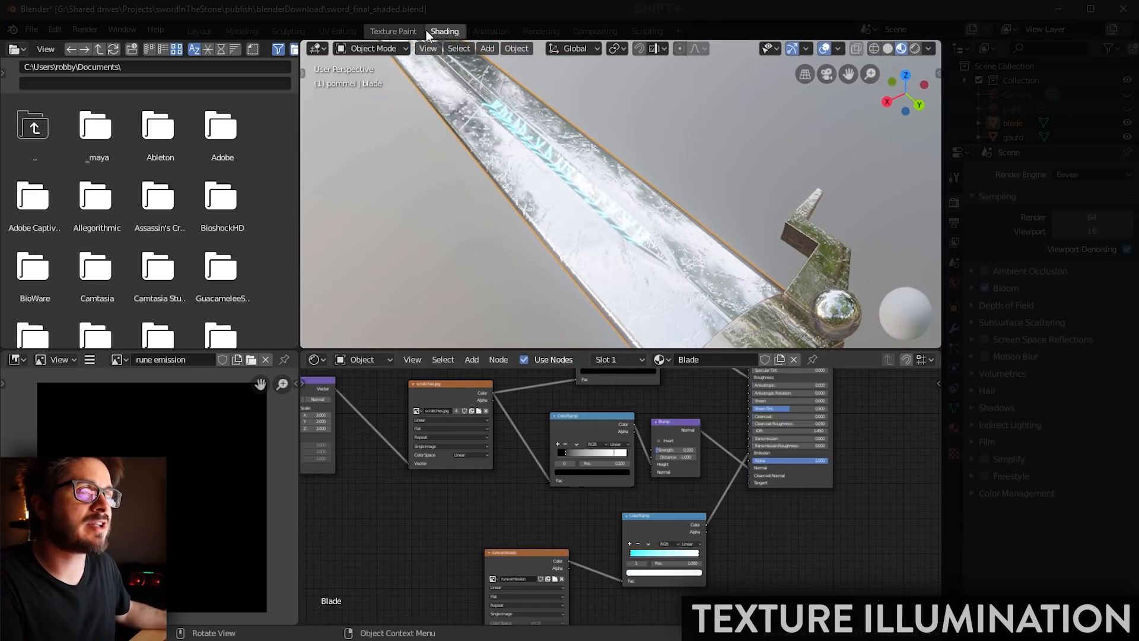
# Step: Switch to the Texture Paint workspace and display the blade in Material Preview shading at the start of the painted runes
pyautogui.click(389, 29)
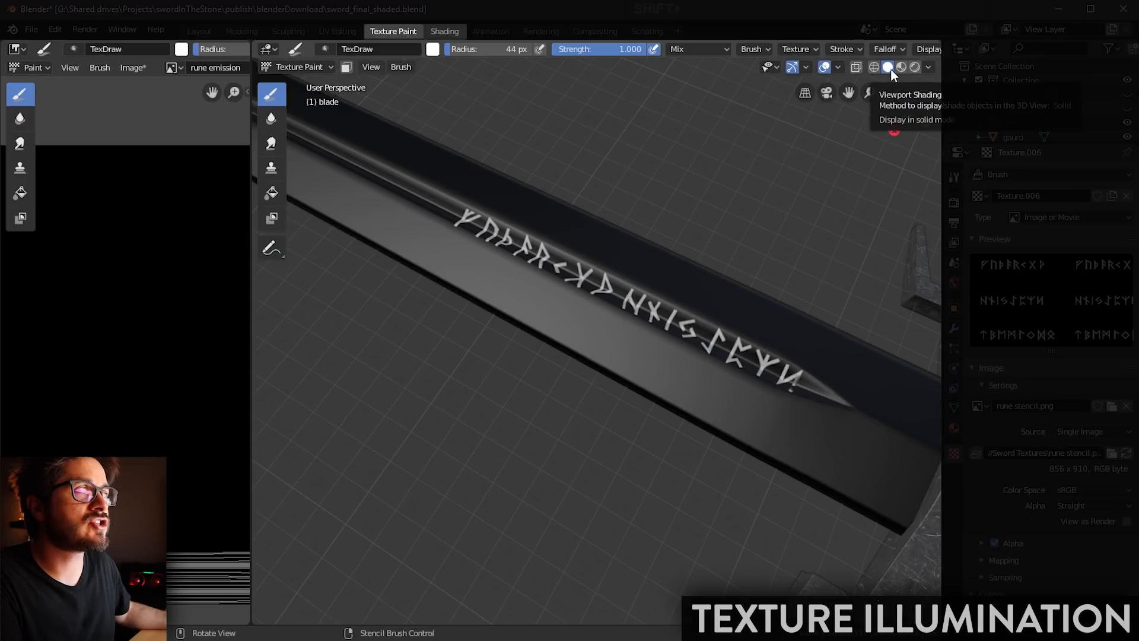
pyautogui.click(902, 67)
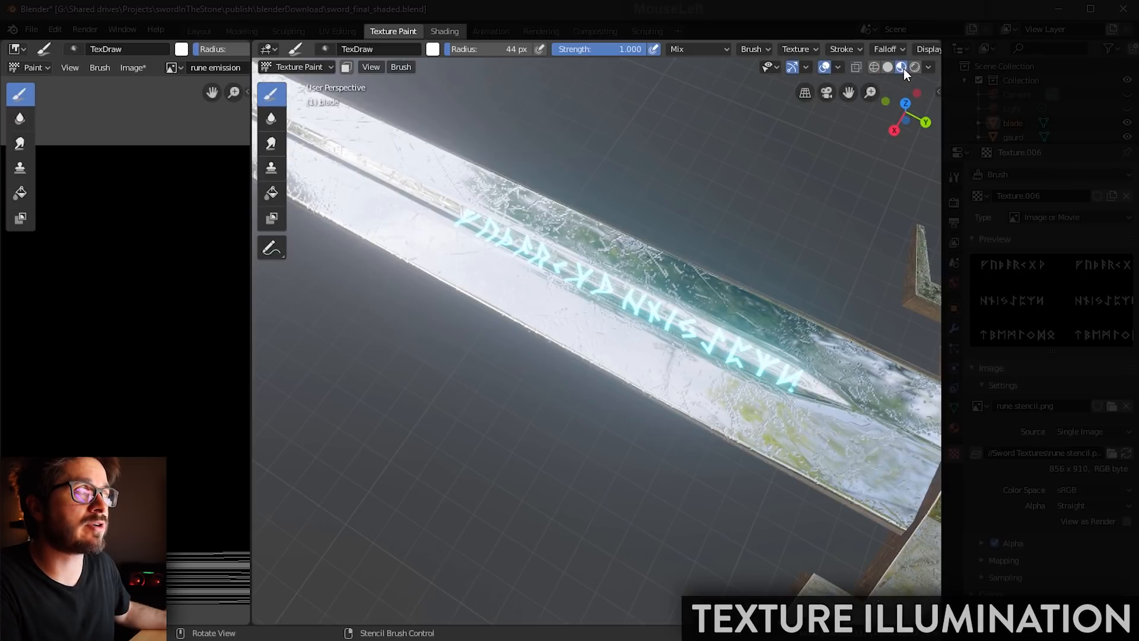
pyautogui.moveTo(824, 141); pyautogui.dragTo(714, 347, button='middle')
pyautogui.scroll(2, 727, 329)
pyautogui.scroll(-1, 722, 333)
pyautogui.scroll(1, 727, 326)
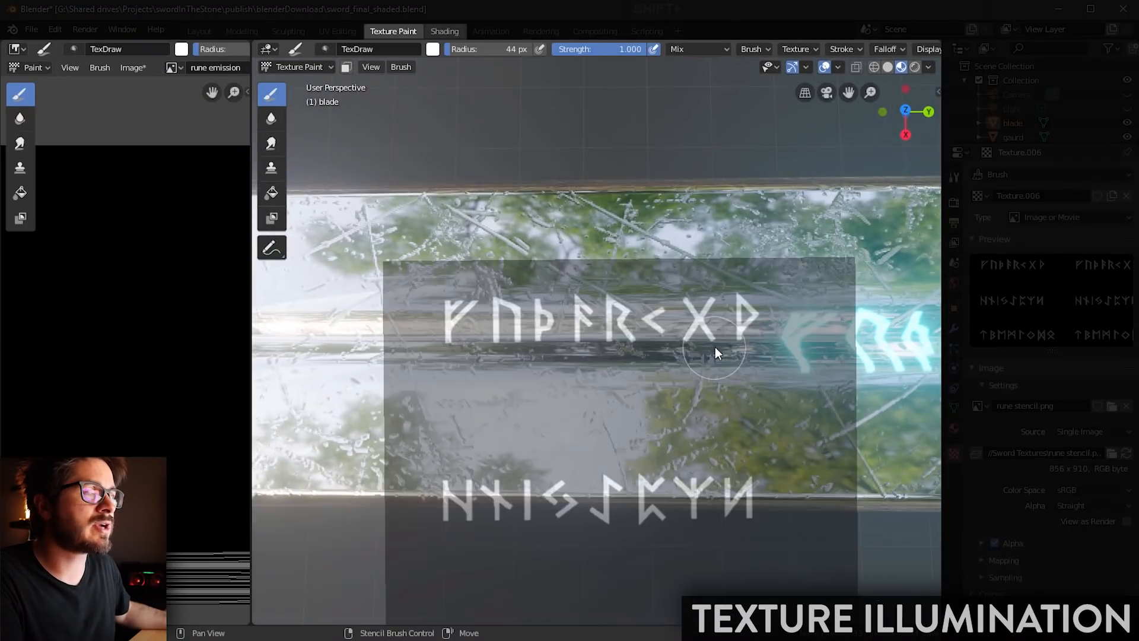
# Step: Compare the painted runes on the blade in Solid and Material Preview shading
pyautogui.click(888, 68)
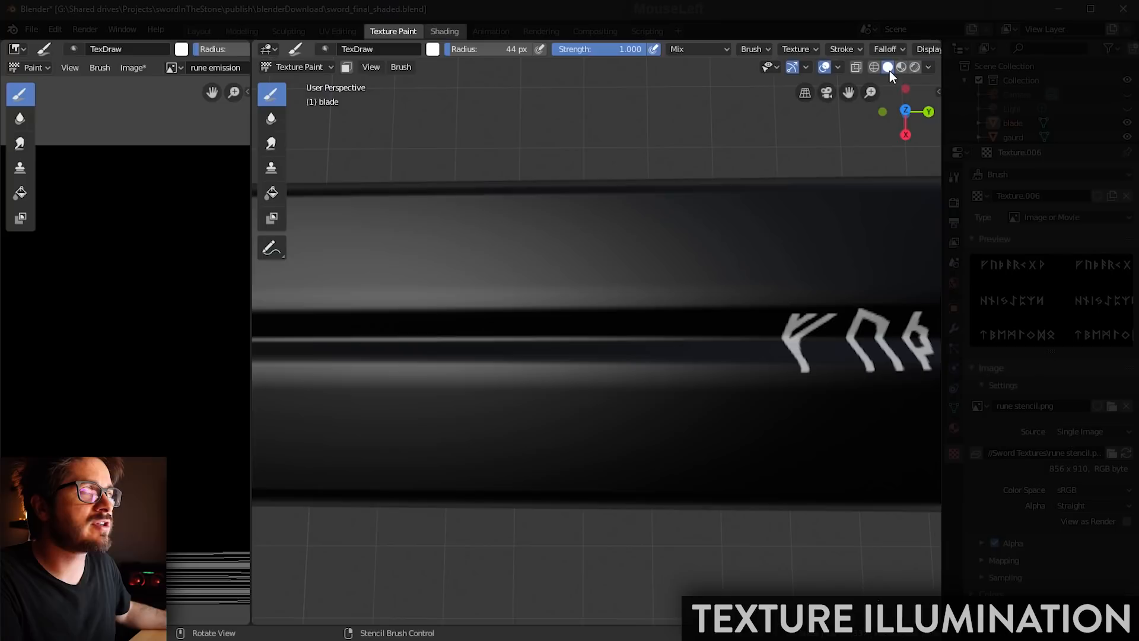
pyautogui.click(899, 67)
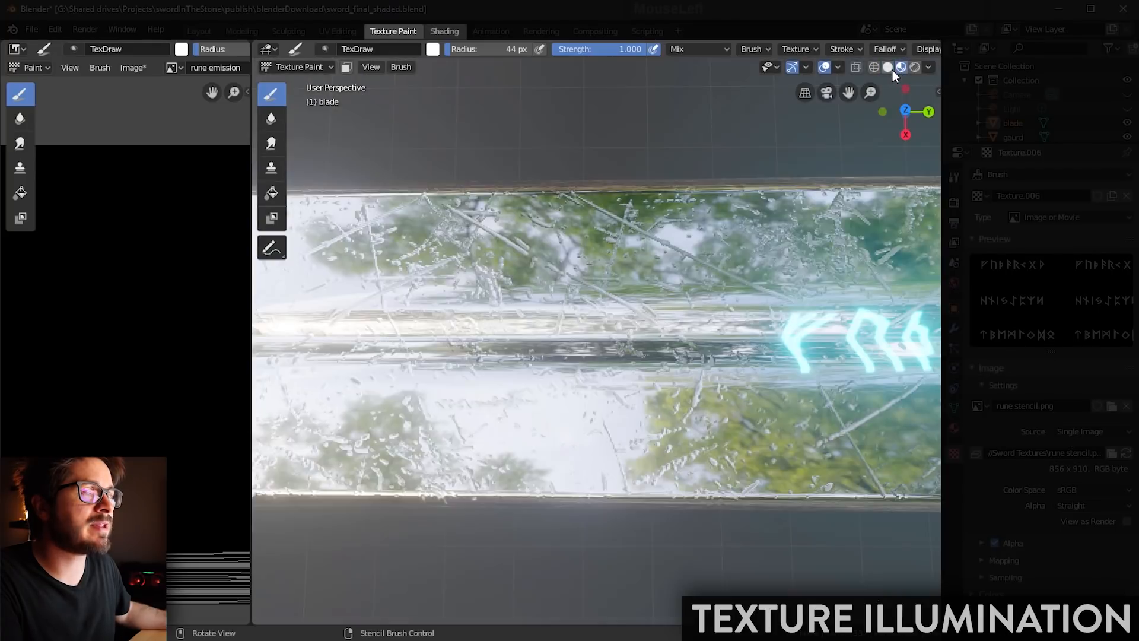
pyautogui.click(890, 67)
pyautogui.click(901, 68)
pyautogui.click(890, 67)
pyautogui.click(900, 67)
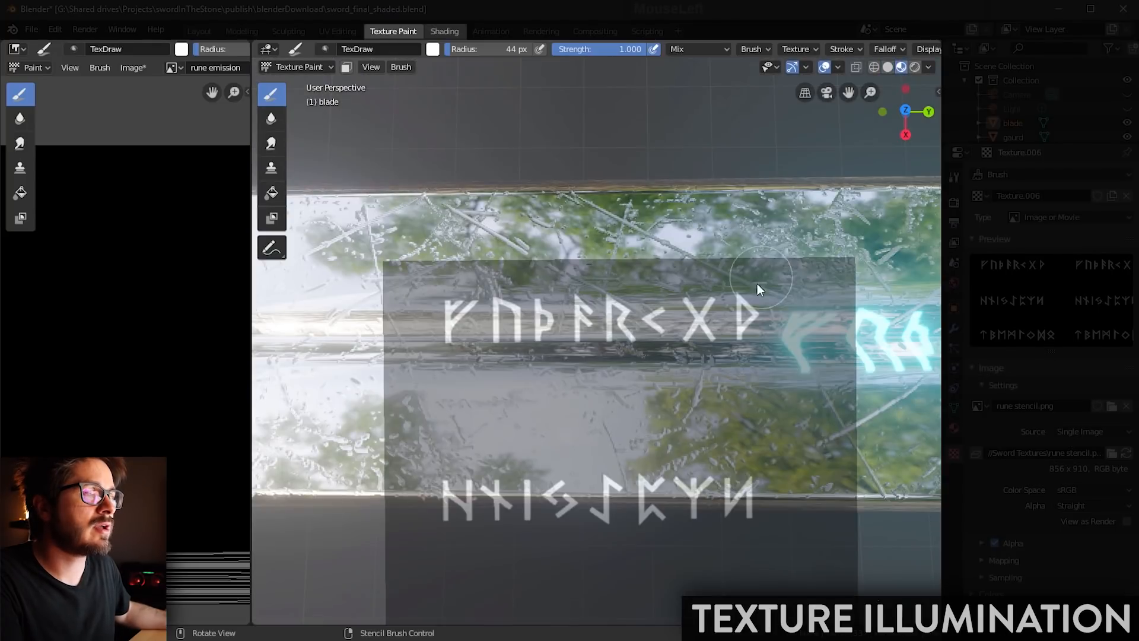
# Step: Align the stencil's first rune row with the blade's central groove and paint it beside the existing runes
pyautogui.moveTo(700, 318)
pyautogui.mouseDown(button='right')
pyautogui.moveTo(707, 344)
pyautogui.moveTo(687, 336)
pyautogui.mouseUp(button='right')
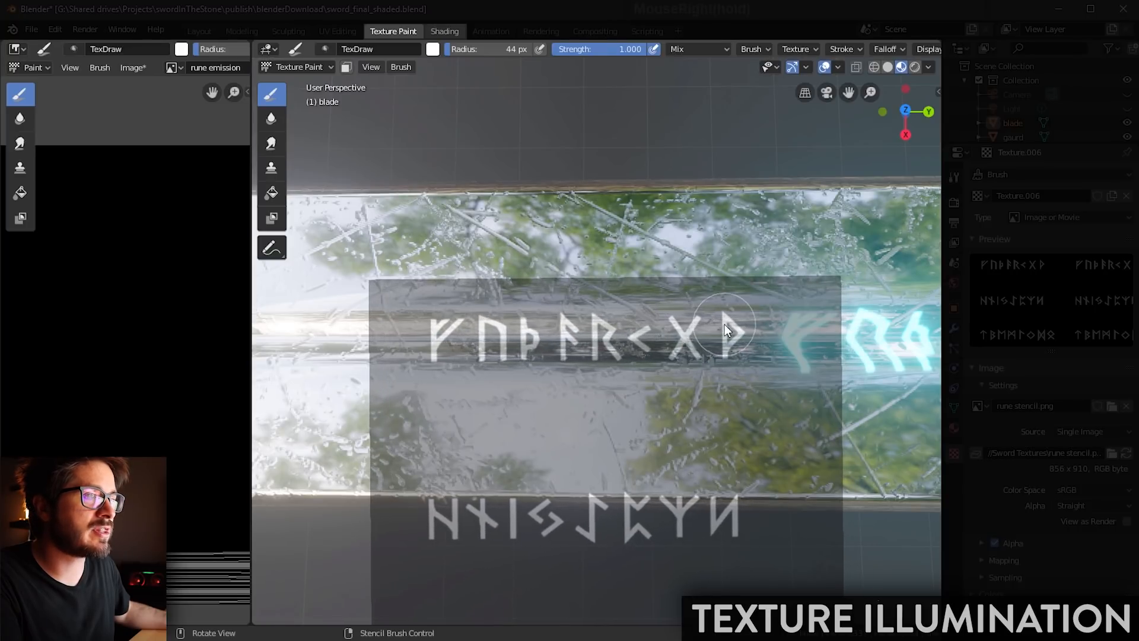
pyautogui.moveTo(724, 324); pyautogui.dragTo(702, 338)
pyautogui.moveTo(624, 337); pyautogui.dragTo(413, 332)
# Step: Move the stencil so its last rune row lies in the blade's groove beyond the painted runes, and paint that row
pyautogui.moveTo(748, 371)
pyautogui.mouseDown(button='middle')
pyautogui.moveTo(682, 323)
pyautogui.moveTo(633, 340)
pyautogui.moveTo(648, 358)
pyautogui.moveTo(717, 354)
pyautogui.moveTo(751, 369)
pyautogui.mouseUp(button='middle')
pyautogui.keyDown('shift'); pyautogui.moveTo(474, 332); pyautogui.dragTo(735, 380, button='middle'); pyautogui.keyUp('shift')
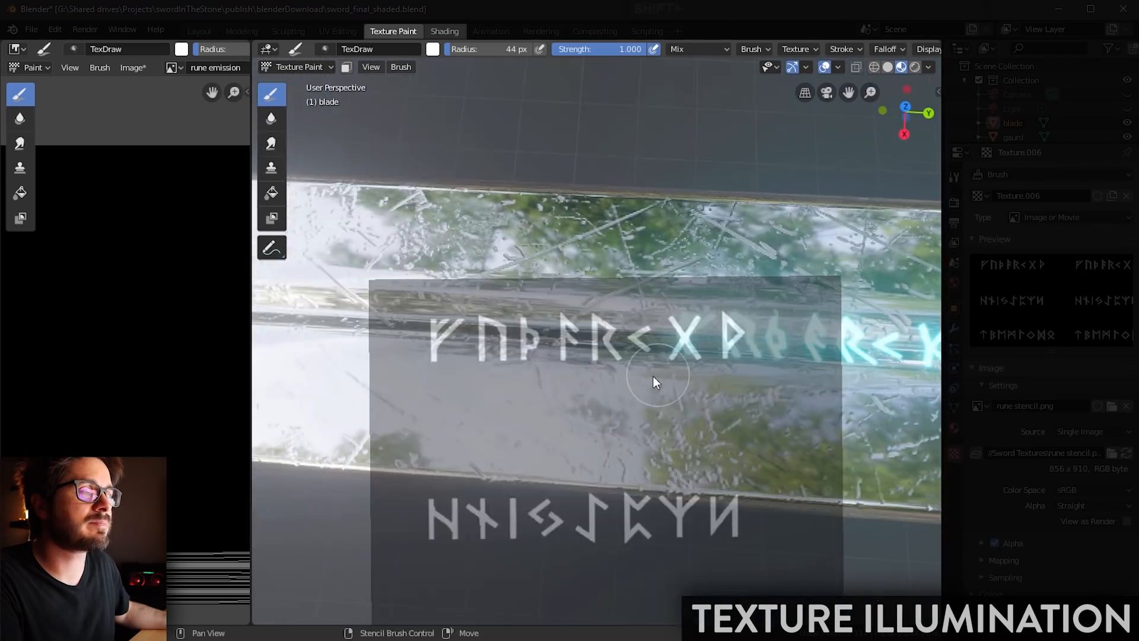
pyautogui.keyDown('shift'); pyautogui.moveTo(653, 376); pyautogui.dragTo(721, 387, button='middle'); pyautogui.keyUp('shift')
pyautogui.keyDown('shift'); pyautogui.moveTo(721, 387); pyautogui.dragTo(714, 402, button='middle'); pyautogui.keyUp('shift')
pyautogui.moveTo(716, 408); pyautogui.dragTo(673, 266, button='right')
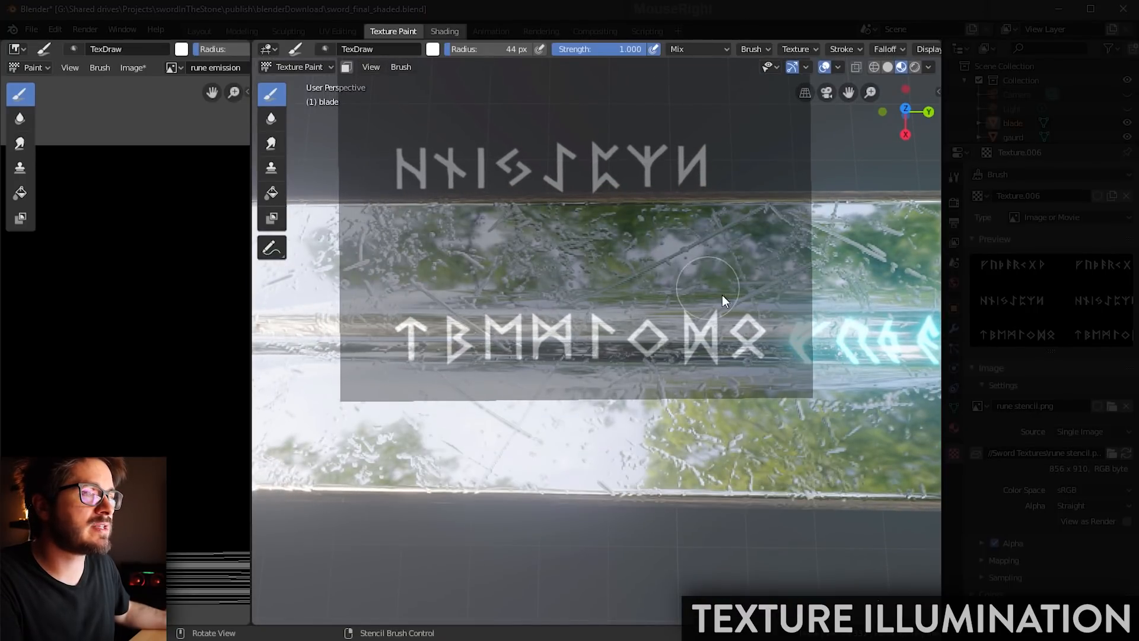
pyautogui.moveTo(787, 357)
pyautogui.keyDown('shift'); pyautogui.mouseDown(button='middle')
pyautogui.moveTo(823, 376)
pyautogui.moveTo(771, 363)
pyautogui.mouseUp(button='middle'); pyautogui.keyUp('shift')
pyautogui.moveTo(742, 342); pyautogui.dragTo(761, 324)
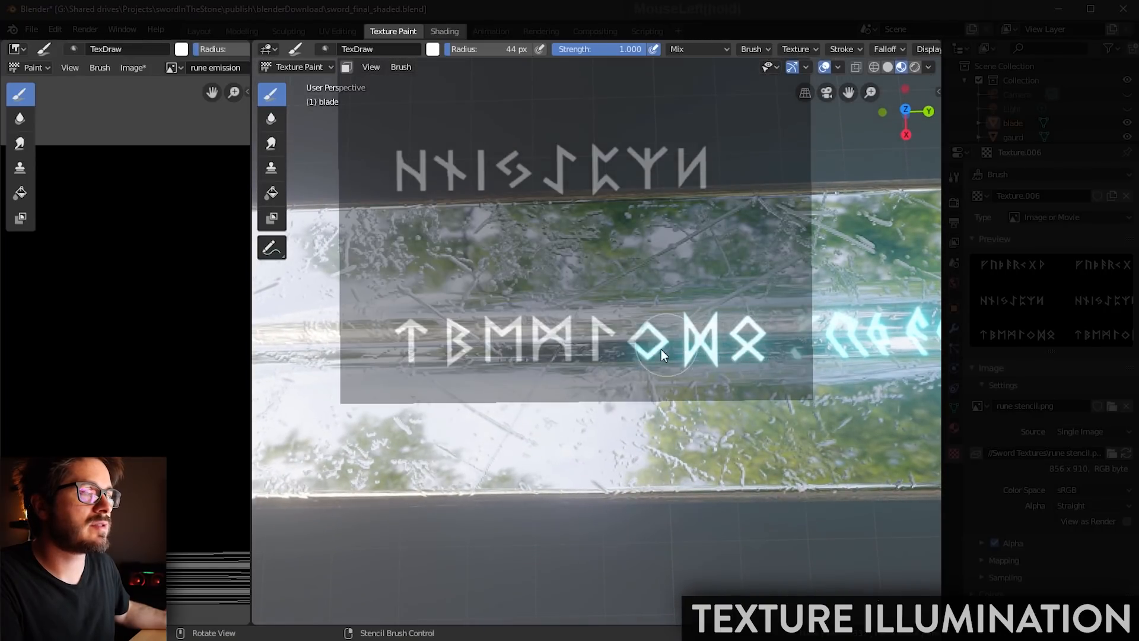
pyautogui.moveTo(661, 349)
pyautogui.mouseDown()
pyautogui.moveTo(572, 326)
pyautogui.moveTo(385, 331)
pyautogui.mouseUp()
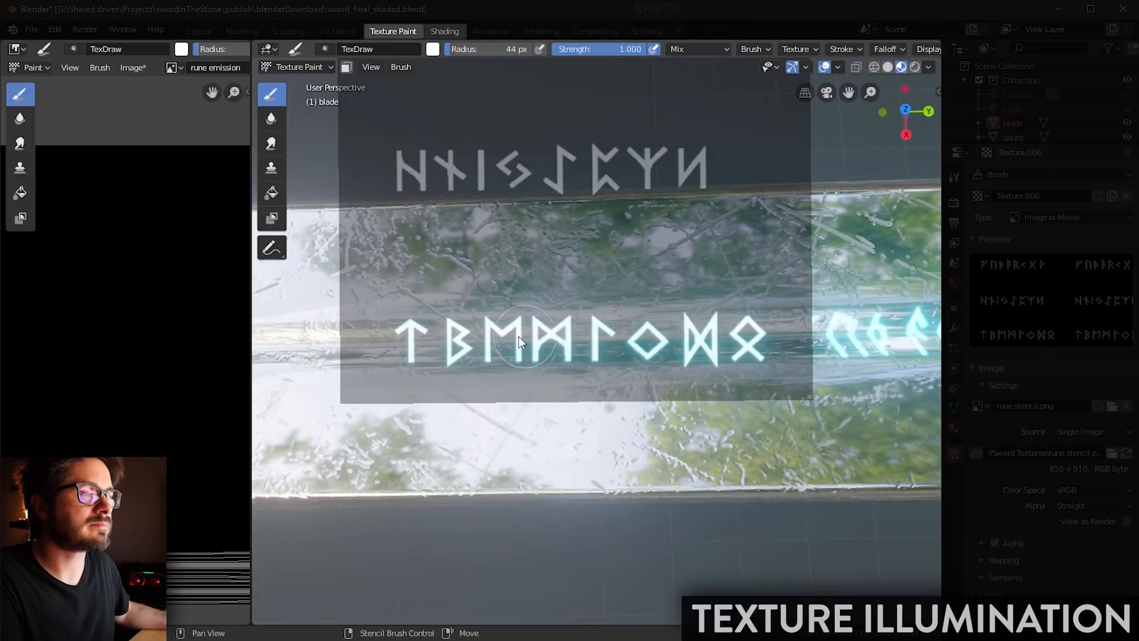
# Step: Enlarge the stencil slightly and align its last rune row with the unpainted groove further along the blade
pyautogui.keyDown('shift'); pyautogui.moveTo(518, 336); pyautogui.dragTo(703, 334, button='middle'); pyautogui.keyUp('shift')
pyautogui.keyDown('shift'); pyautogui.moveTo(480, 336); pyautogui.dragTo(694, 333, button='middle'); pyautogui.keyUp('shift')
pyautogui.keyDown('shift'); pyautogui.moveTo(694, 333); pyautogui.dragTo(663, 351, button='right'); pyautogui.keyUp('shift')
pyautogui.scroll(2, 593, 358)
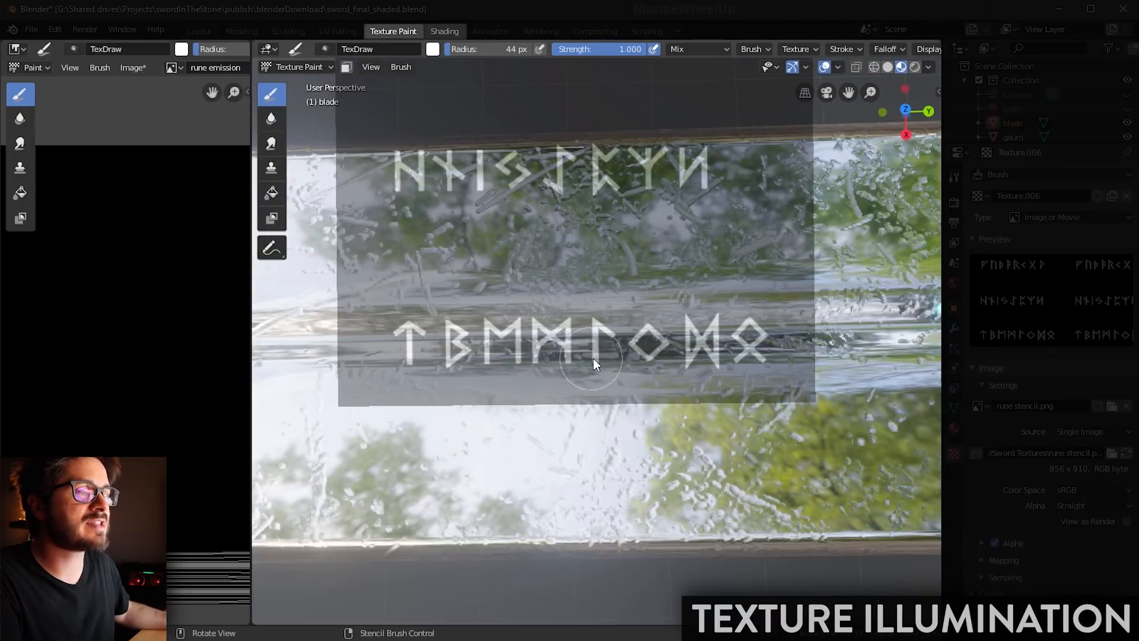
pyautogui.scroll(-2, 597, 355)
pyautogui.moveTo(613, 350)
pyautogui.keyDown('shift'); pyautogui.mouseDown(button='middle')
pyautogui.moveTo(636, 348)
pyautogui.moveTo(622, 355)
pyautogui.mouseUp(button='middle'); pyautogui.keyUp('shift')
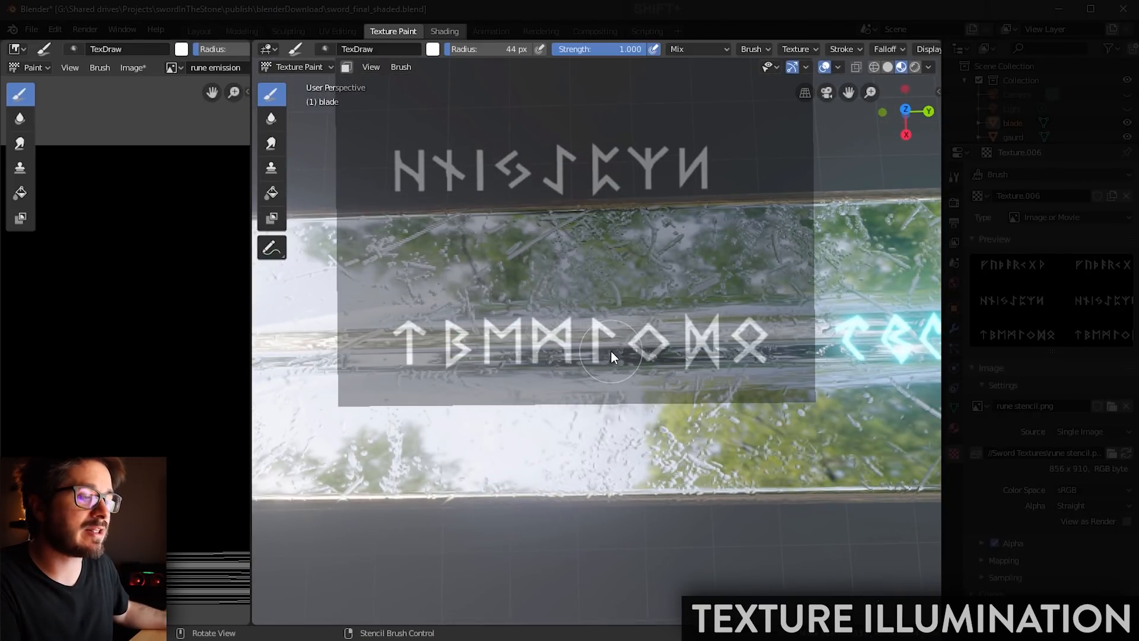
pyautogui.keyDown('shift'); pyautogui.moveTo(618, 347); pyautogui.dragTo(670, 368, button='right'); pyautogui.keyUp('shift')
pyautogui.moveTo(670, 368); pyautogui.dragTo(672, 371, button='middle')
pyautogui.moveTo(672, 371); pyautogui.dragTo(677, 377, button='right')
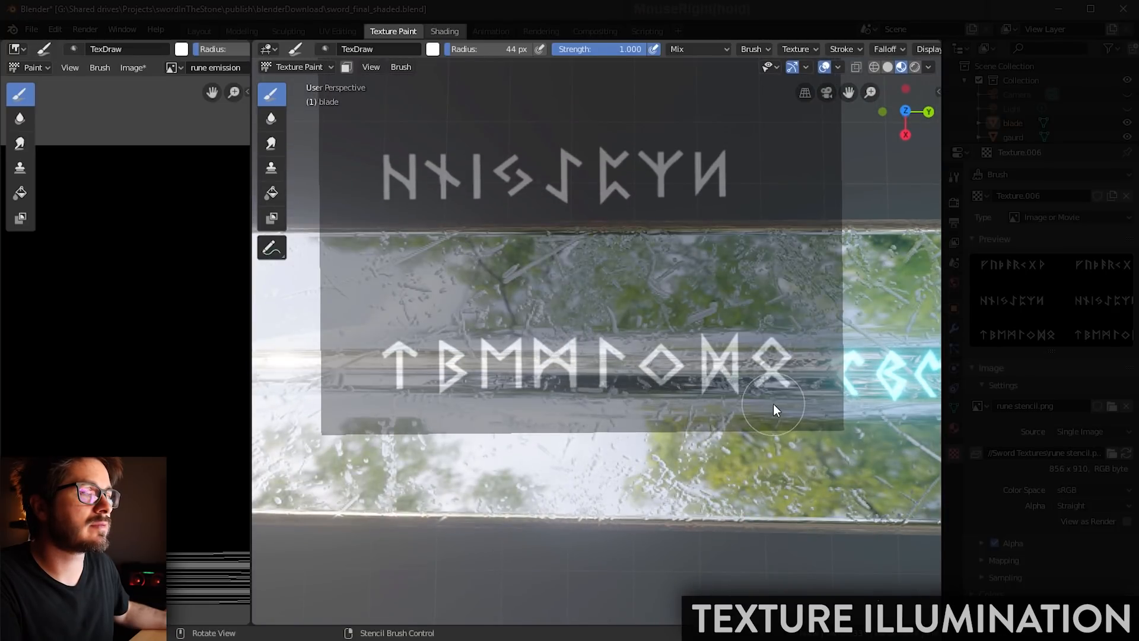
# Step: Paint the stencil's last rune row again along the next stretch of the blade's groove
pyautogui.moveTo(791, 425)
pyautogui.mouseDown(button='middle')
pyautogui.moveTo(799, 437)
pyautogui.moveTo(780, 409)
pyautogui.mouseUp(button='middle')
pyautogui.moveTo(758, 353); pyautogui.dragTo(762, 364, button='middle')
pyautogui.moveTo(763, 374)
pyautogui.mouseDown()
pyautogui.moveTo(764, 384)
pyautogui.moveTo(719, 333)
pyautogui.mouseUp()
pyautogui.moveTo(592, 372); pyautogui.dragTo(457, 365)
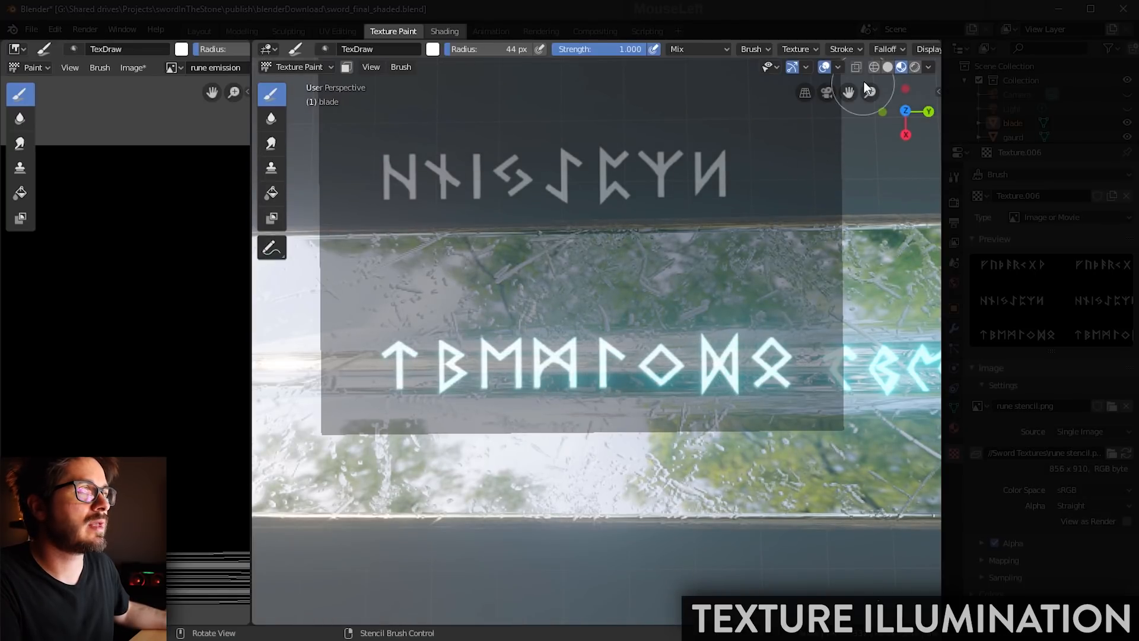
# Step: Switch the viewport to solid shading and align the stencil's first rune row with the unpainted groove beside the existing runes
pyautogui.click(887, 67)
pyautogui.moveTo(772, 273)
pyautogui.keyDown('shift'); pyautogui.mouseDown(button='middle')
pyautogui.moveTo(821, 251)
pyautogui.moveTo(623, 234)
pyautogui.moveTo(611, 251)
pyautogui.moveTo(706, 266)
pyautogui.moveTo(728, 243)
pyautogui.mouseUp(button='middle'); pyautogui.keyUp('shift')
pyautogui.keyDown('shift'); pyautogui.moveTo(582, 258); pyautogui.dragTo(634, 320, button='middle'); pyautogui.keyUp('shift')
pyautogui.press('s')
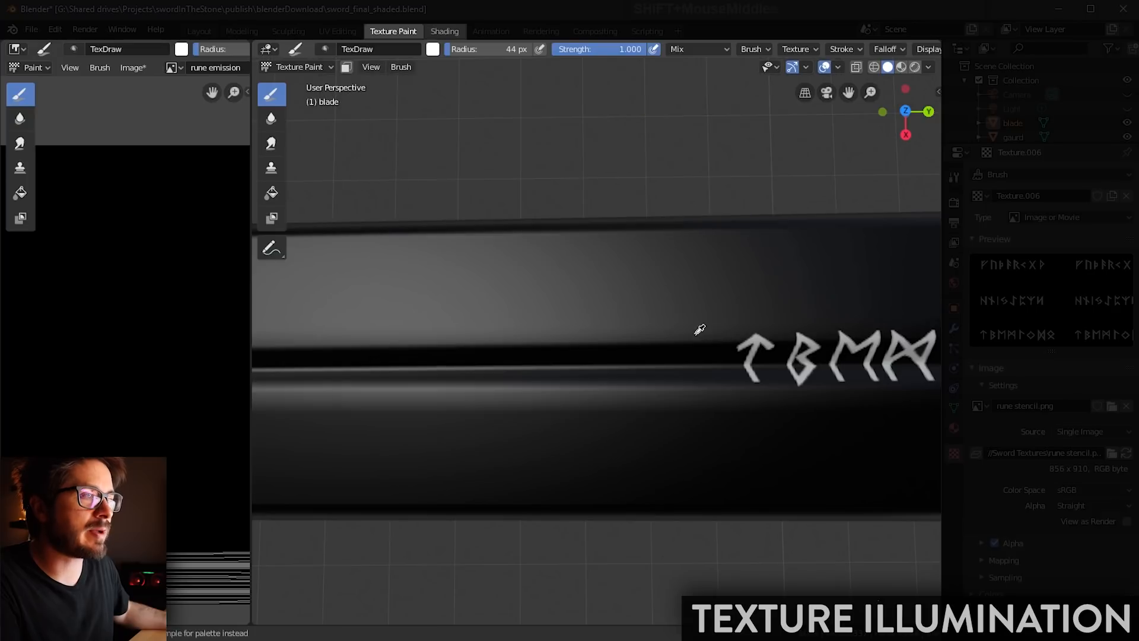
pyautogui.click(700, 329)
pyautogui.moveTo(687, 337)
pyautogui.mouseDown(button='right')
pyautogui.moveTo(648, 323)
pyautogui.moveTo(636, 331)
pyautogui.moveTo(658, 336)
pyautogui.moveTo(647, 352)
pyautogui.moveTo(667, 319)
pyautogui.mouseUp(button='right')
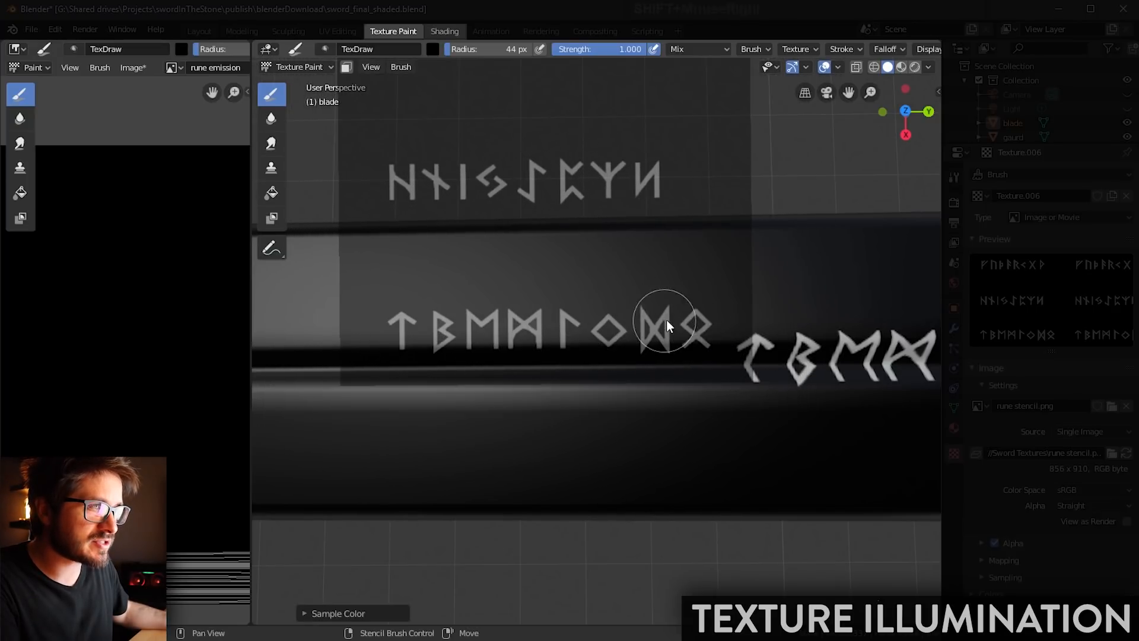
pyautogui.moveTo(692, 310)
pyautogui.keyDown('shift'); pyautogui.mouseDown(button='middle')
pyautogui.moveTo(663, 336)
pyautogui.moveTo(701, 312)
pyautogui.moveTo(696, 300)
pyautogui.mouseUp(button='middle'); pyautogui.keyUp('shift')
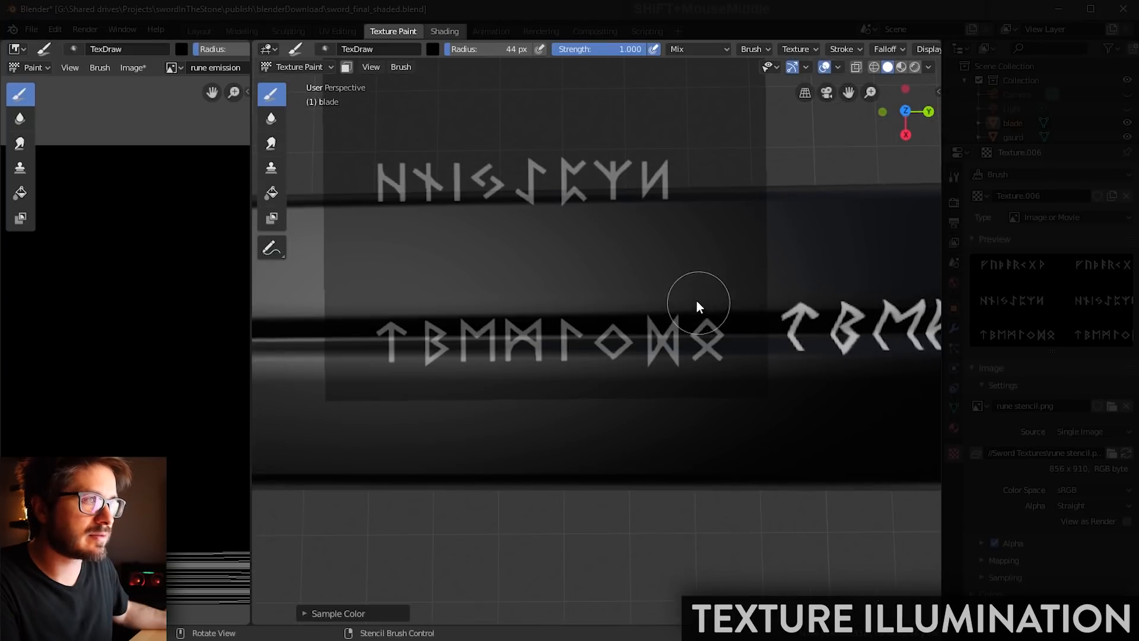
pyautogui.moveTo(614, 248); pyautogui.dragTo(611, 474, button='right')
pyautogui.moveTo(615, 330)
pyautogui.mouseDown(button='right')
pyautogui.moveTo(614, 396)
pyautogui.moveTo(644, 404)
pyautogui.mouseUp(button='right')
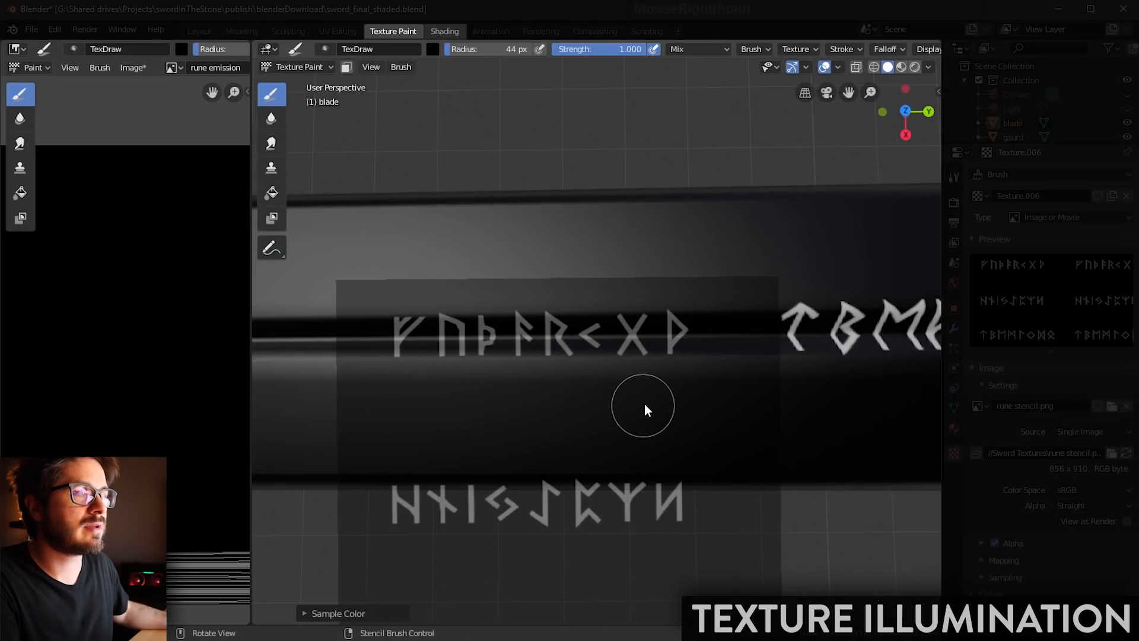
# Step: Set the brush colour to white (value 1.000) and paint the stencil's first rune row in the groove
pyautogui.moveTo(667, 312)
pyautogui.mouseDown()
pyautogui.moveTo(607, 332)
pyautogui.moveTo(435, 333)
pyautogui.moveTo(645, 353)
pyautogui.moveTo(436, 309)
pyautogui.moveTo(706, 351)
pyautogui.moveTo(674, 355)
pyautogui.moveTo(556, 324)
pyautogui.moveTo(407, 331)
pyautogui.mouseUp()
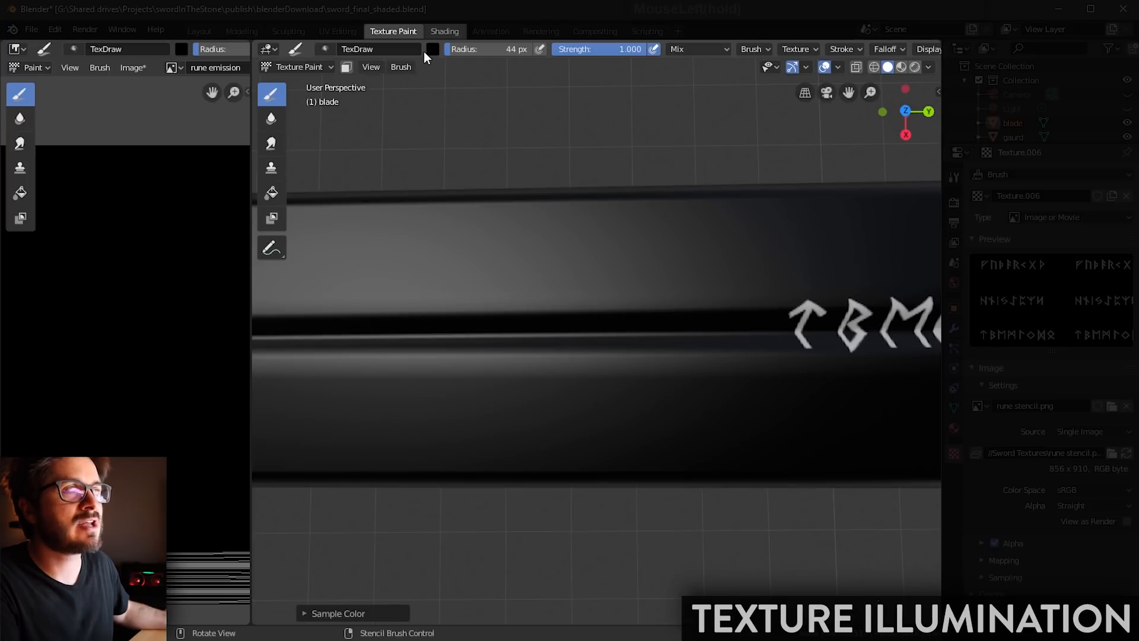
pyautogui.click(431, 49)
pyautogui.moveTo(551, 119); pyautogui.dragTo(549, 66)
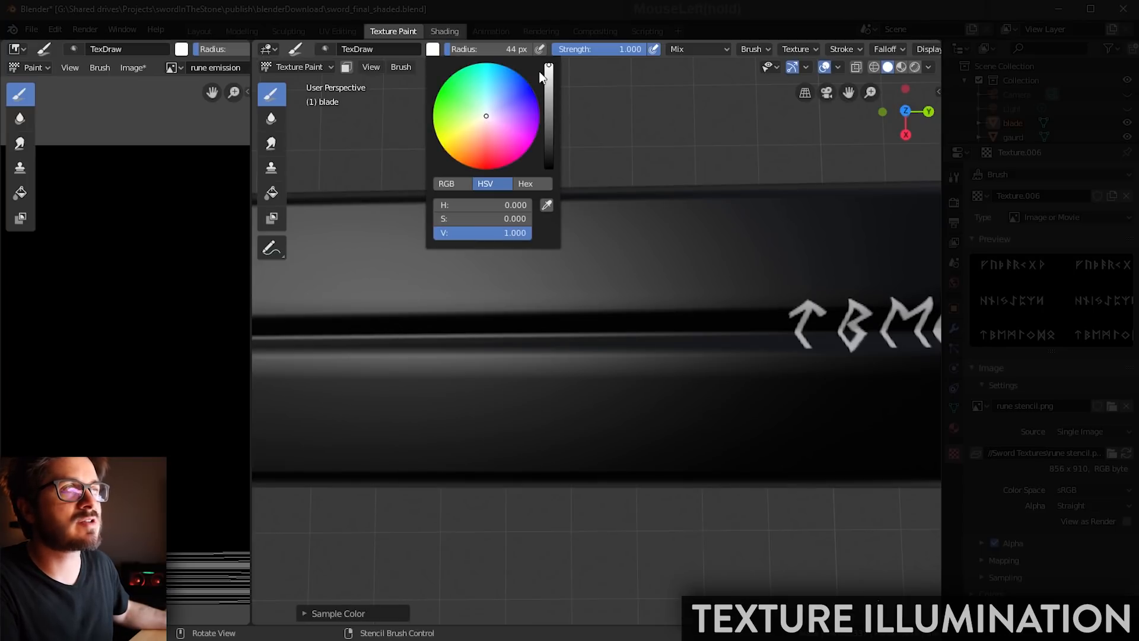
pyautogui.moveTo(668, 325); pyautogui.dragTo(536, 328)
pyautogui.moveTo(626, 330); pyautogui.dragTo(695, 309)
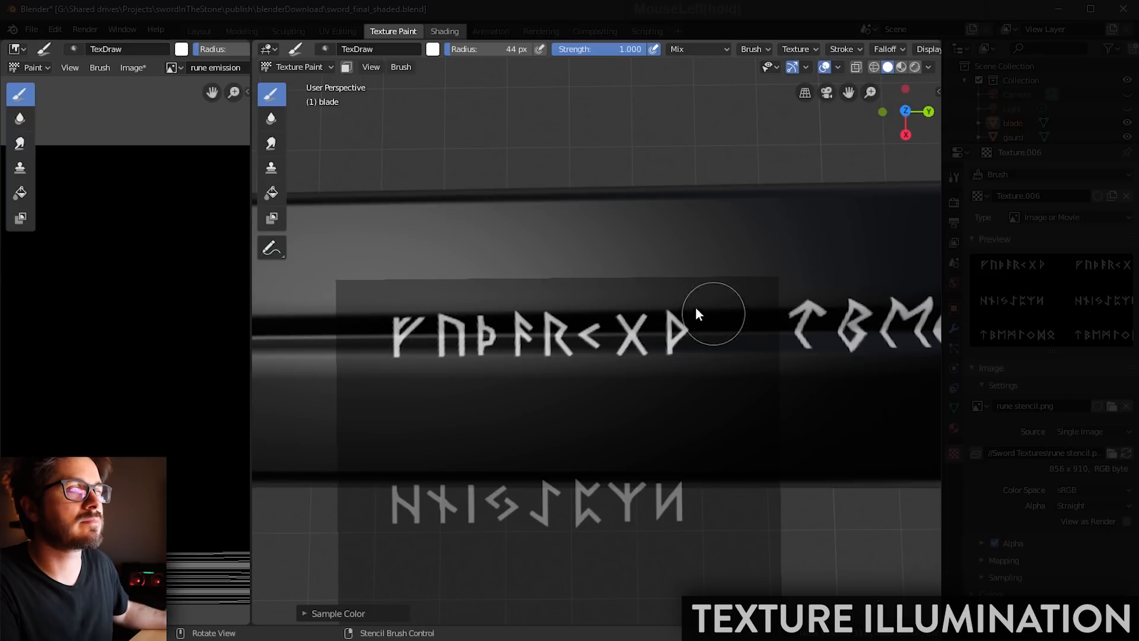
# Step: Align the stencil's middle rune row with the next free stretch of the groove and paint it
pyautogui.keyDown('shift'); pyautogui.moveTo(417, 288); pyautogui.dragTo(765, 313, button='middle'); pyautogui.keyUp('shift')
pyautogui.keyDown('shift'); pyautogui.moveTo(614, 325); pyautogui.dragTo(625, 300, button='middle'); pyautogui.keyUp('shift')
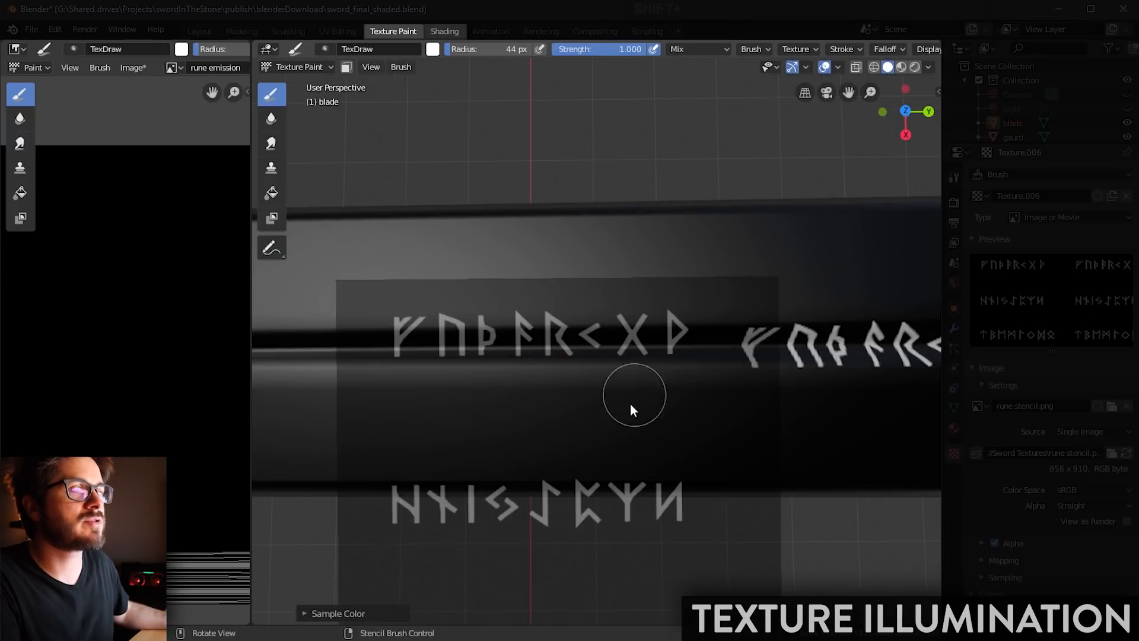
pyautogui.moveTo(631, 399); pyautogui.dragTo(604, 308, button='right')
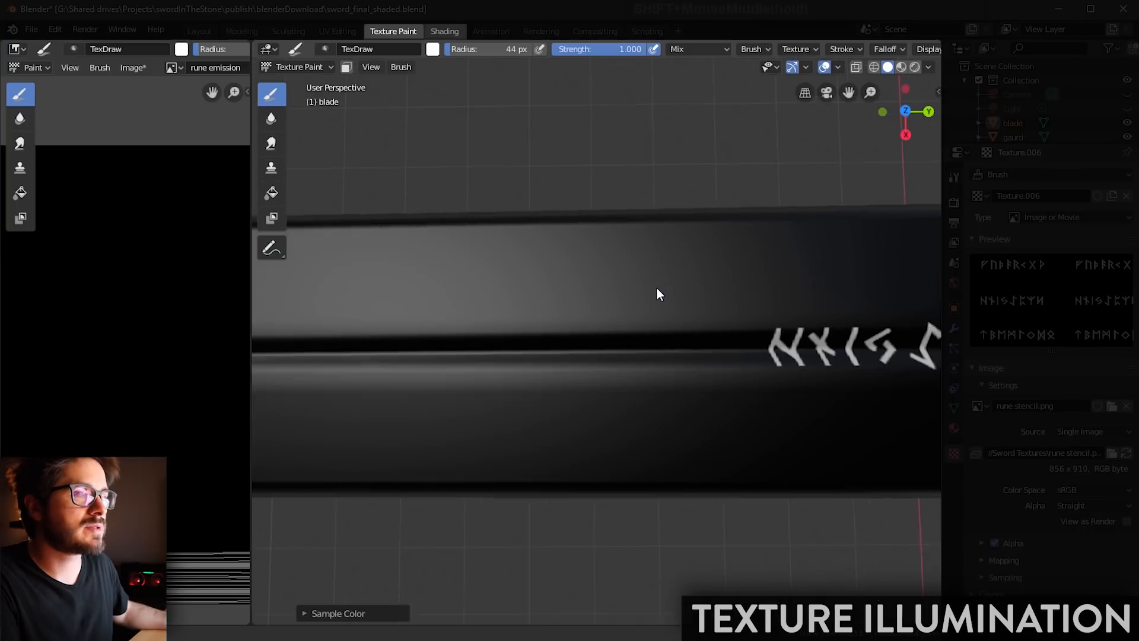
pyautogui.moveTo(660, 259)
pyautogui.mouseDown()
pyautogui.moveTo(693, 307)
pyautogui.moveTo(606, 325)
pyautogui.moveTo(427, 302)
pyautogui.mouseUp()
# Step: Shrink the stencil, align its last rune row with the narrowing groove, and paint that row
pyautogui.moveTo(481, 283)
pyautogui.keyDown('shift'); pyautogui.mouseDown(button='middle')
pyautogui.moveTo(639, 287)
pyautogui.moveTo(630, 294)
pyautogui.mouseUp(button='middle'); pyautogui.keyUp('shift')
pyautogui.keyDown('shift'); pyautogui.moveTo(648, 298); pyautogui.dragTo(636, 269, button='right'); pyautogui.keyUp('shift')
pyautogui.moveTo(633, 254)
pyautogui.keyDown('shift'); pyautogui.mouseDown(button='middle')
pyautogui.moveTo(655, 285)
pyautogui.moveTo(653, 269)
pyautogui.mouseUp(button='middle'); pyautogui.keyUp('shift')
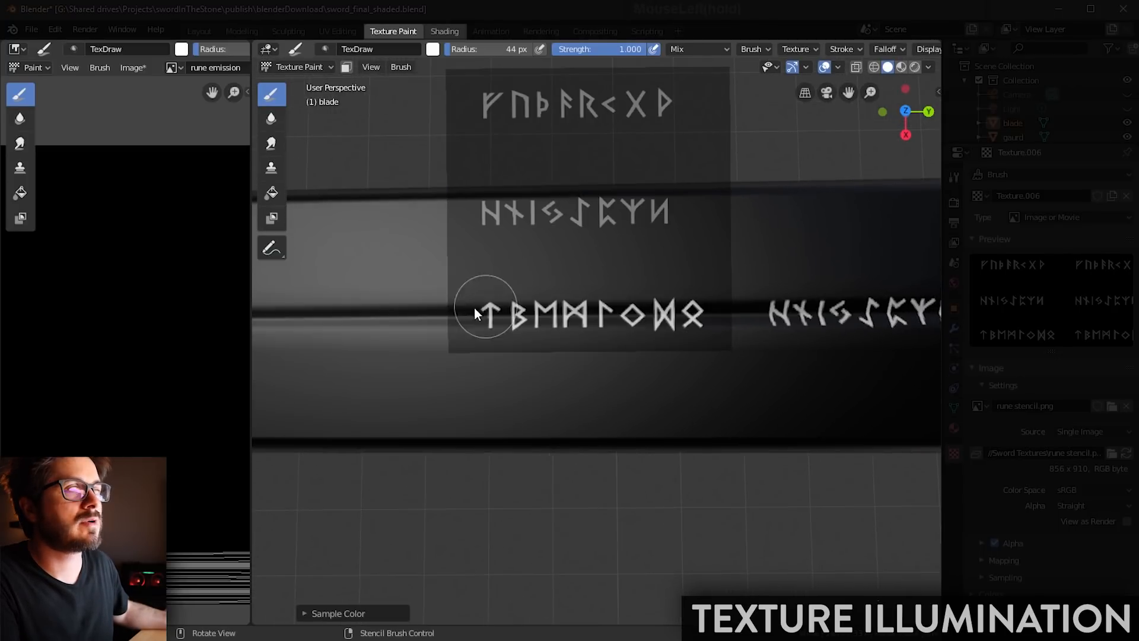
# Step: Move the stencil's first rune row onto the groove further toward the tip, shrink it slightly, and paint the row
pyautogui.keyDown('shift'); pyautogui.moveTo(541, 291); pyautogui.dragTo(549, 290, button='middle'); pyautogui.keyUp('shift')
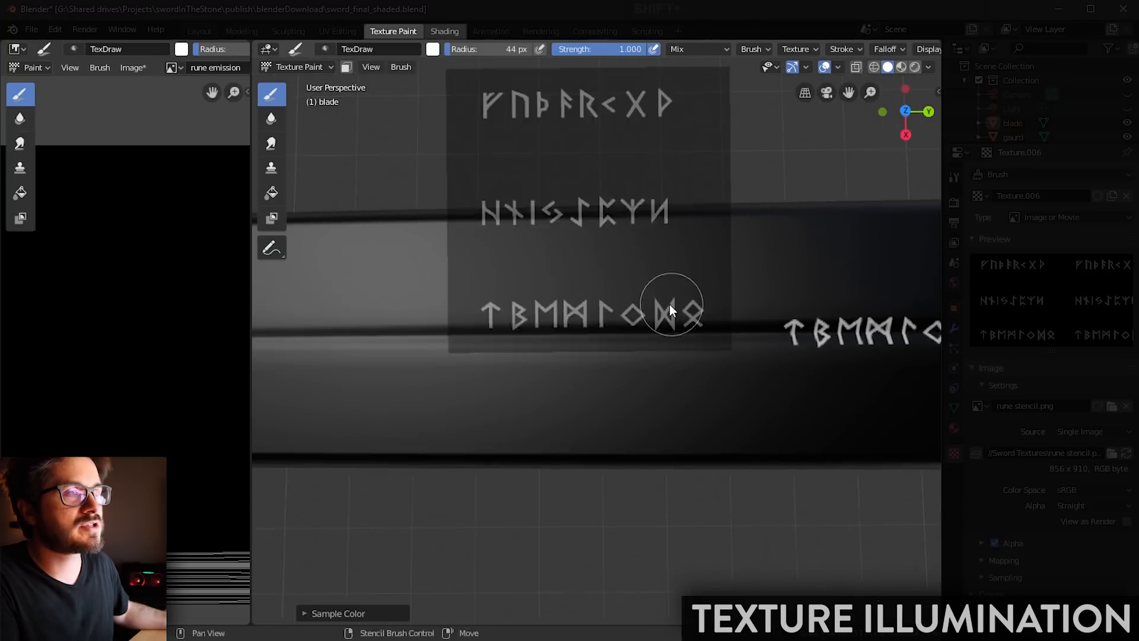
pyautogui.keyDown('shift'); pyautogui.moveTo(669, 304); pyautogui.dragTo(653, 290, button='middle'); pyautogui.keyUp('shift')
pyautogui.moveTo(653, 270); pyautogui.dragTo(667, 411, button='right')
pyautogui.moveTo(660, 284); pyautogui.dragTo(664, 364, button='right')
pyautogui.keyDown('shift'); pyautogui.moveTo(665, 360); pyautogui.dragTo(669, 369, button='middle'); pyautogui.keyUp('shift')
pyautogui.moveTo(674, 366); pyautogui.dragTo(675, 356, button='right')
pyautogui.moveTo(681, 325)
pyautogui.mouseDown()
pyautogui.moveTo(693, 312)
pyautogui.moveTo(537, 317)
pyautogui.mouseUp()
# Step: Reduce the stencil again and paint its middle rune row in the thin groove beyond the first-row runes
pyautogui.keyDown('shift'); pyautogui.moveTo(504, 310); pyautogui.dragTo(667, 312, button='middle'); pyautogui.keyUp('shift')
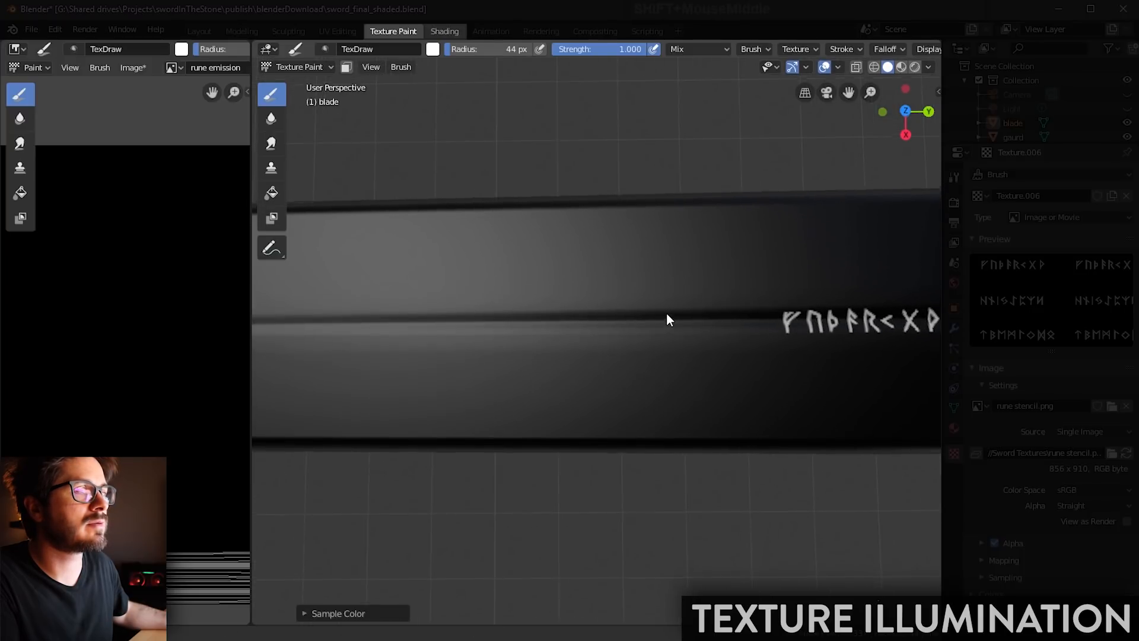
pyautogui.moveTo(673, 388); pyautogui.dragTo(681, 329, button='right')
pyautogui.keyDown('shift'); pyautogui.moveTo(681, 329); pyautogui.dragTo(681, 332, button='middle'); pyautogui.keyUp('shift')
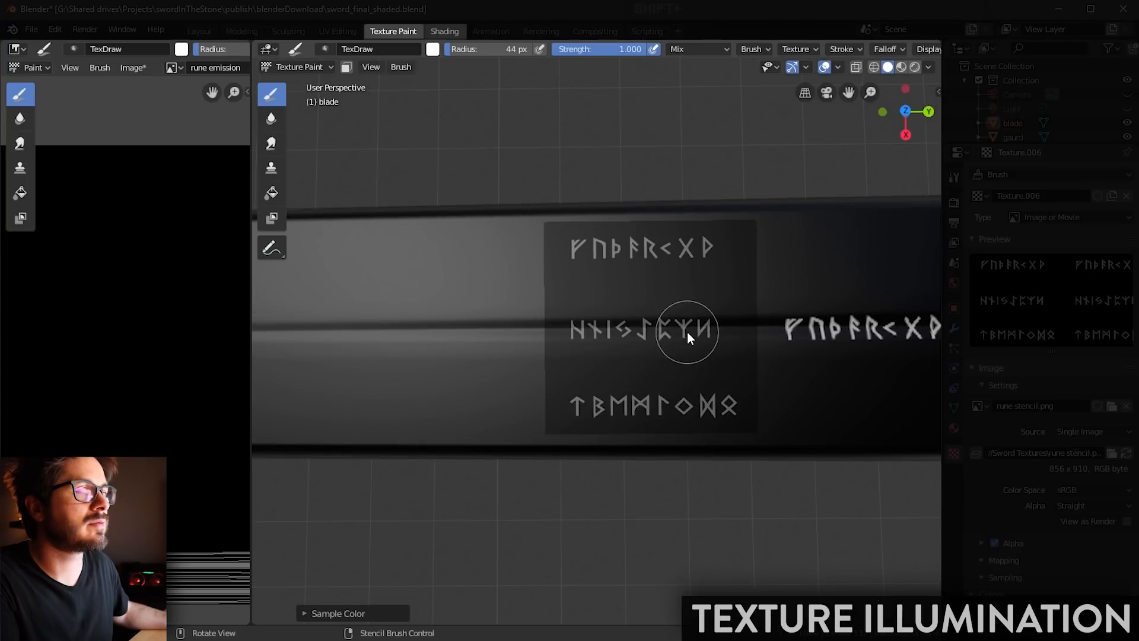
pyautogui.moveTo(620, 330); pyautogui.dragTo(559, 326)
pyautogui.moveTo(629, 331); pyautogui.dragTo(631, 330)
# Step: Place the slightly reduced stencil's last rune row on the groove near the start of the blade's taper and paint it
pyautogui.keyDown('shift'); pyautogui.moveTo(631, 330); pyautogui.dragTo(750, 318, button='middle'); pyautogui.keyUp('shift')
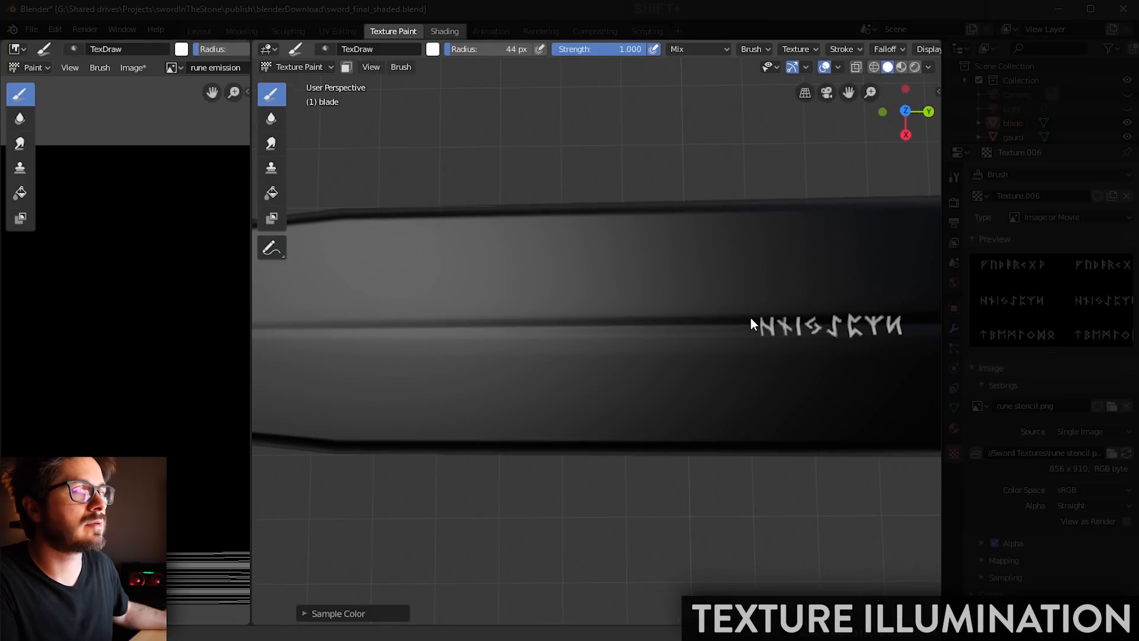
pyautogui.moveTo(753, 320)
pyautogui.mouseDown(button='right')
pyautogui.moveTo(706, 336)
pyautogui.moveTo(679, 284)
pyautogui.moveTo(686, 318)
pyautogui.moveTo(695, 297)
pyautogui.moveTo(697, 308)
pyautogui.mouseUp(button='right')
pyautogui.moveTo(699, 317); pyautogui.dragTo(542, 321)
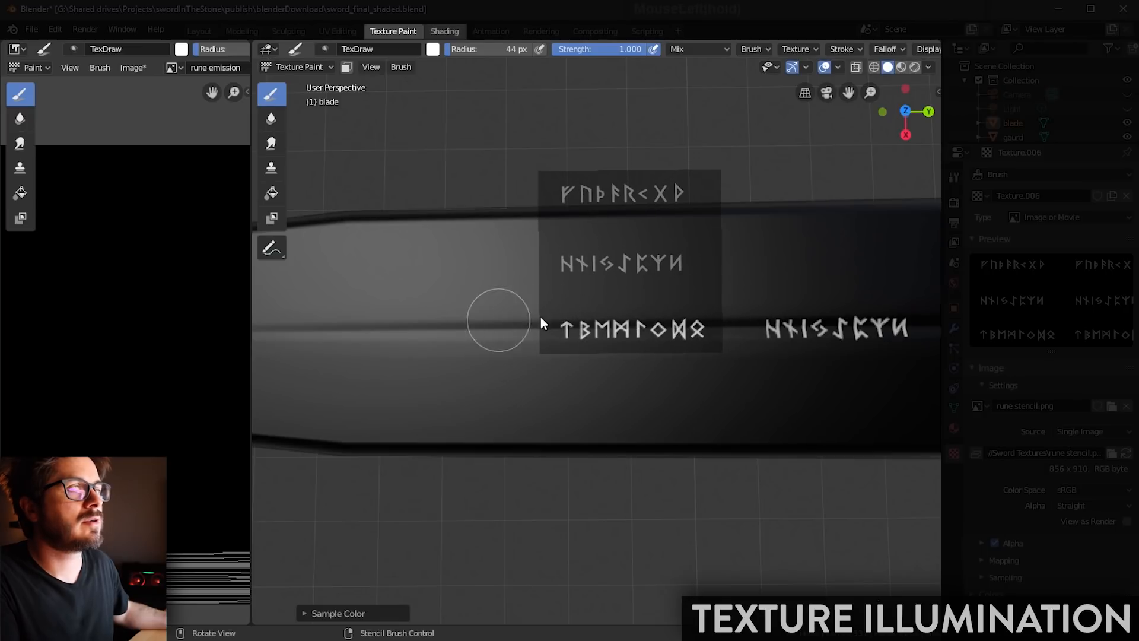
# Step: Paint the stencil's middle rune row on the blade's centre line near the tip as the final rune group
pyautogui.keyDown('shift'); pyautogui.moveTo(542, 320); pyautogui.dragTo(735, 311, button='middle'); pyautogui.keyUp('shift')
pyautogui.moveTo(660, 264)
pyautogui.mouseDown(button='right')
pyautogui.moveTo(638, 336)
pyautogui.moveTo(648, 326)
pyautogui.mouseUp(button='right')
pyautogui.moveTo(558, 325); pyautogui.dragTo(624, 324)
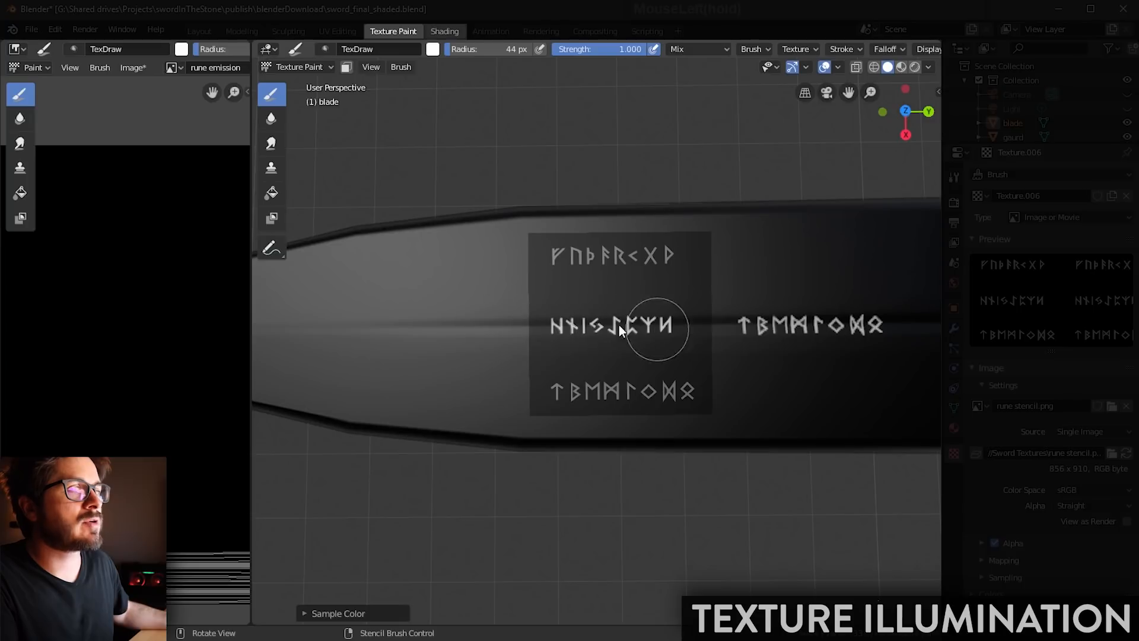
# Step: Inspect the painted rune rows along the blade from the tip to the guard
pyautogui.moveTo(623, 324)
pyautogui.mouseDown(button='middle')
pyautogui.moveTo(733, 318)
pyautogui.moveTo(599, 233)
pyautogui.mouseUp(button='middle')
pyautogui.scroll(-4, 732, 337)
pyautogui.scroll(-2, 732, 332)
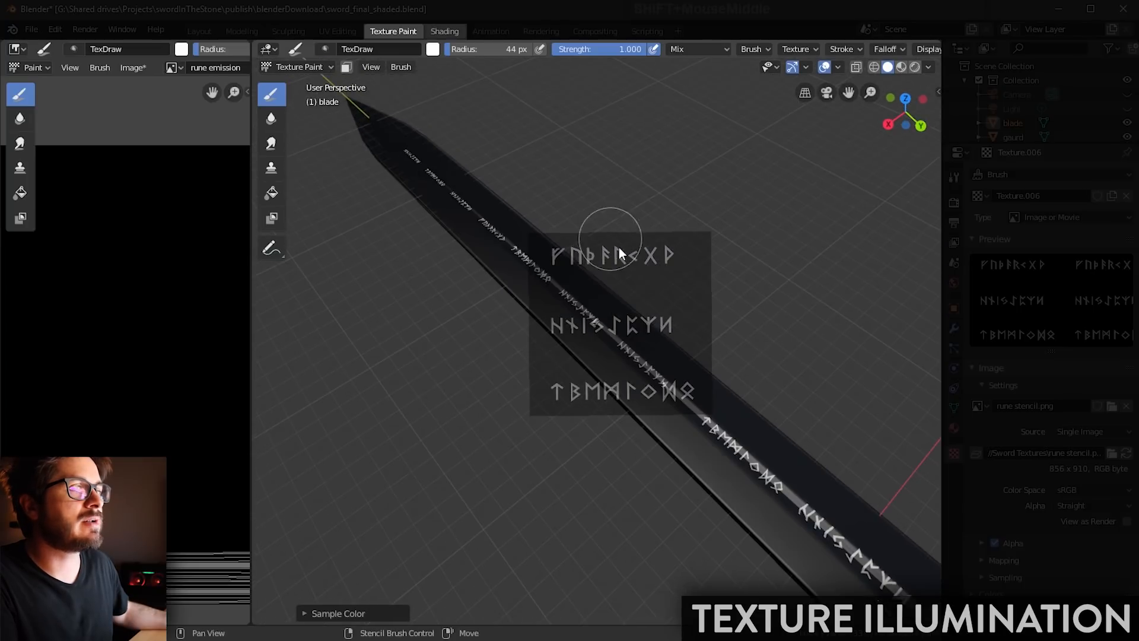
pyautogui.moveTo(777, 374)
pyautogui.keyDown('shift'); pyautogui.mouseDown(button='middle')
pyautogui.moveTo(663, 270)
pyautogui.moveTo(741, 333)
pyautogui.moveTo(742, 315)
pyautogui.mouseUp(button='middle'); pyautogui.keyUp('shift')
pyautogui.scroll(-2, 712, 322)
pyautogui.scroll(-4, 664, 274)
pyautogui.scroll(4, 742, 334)
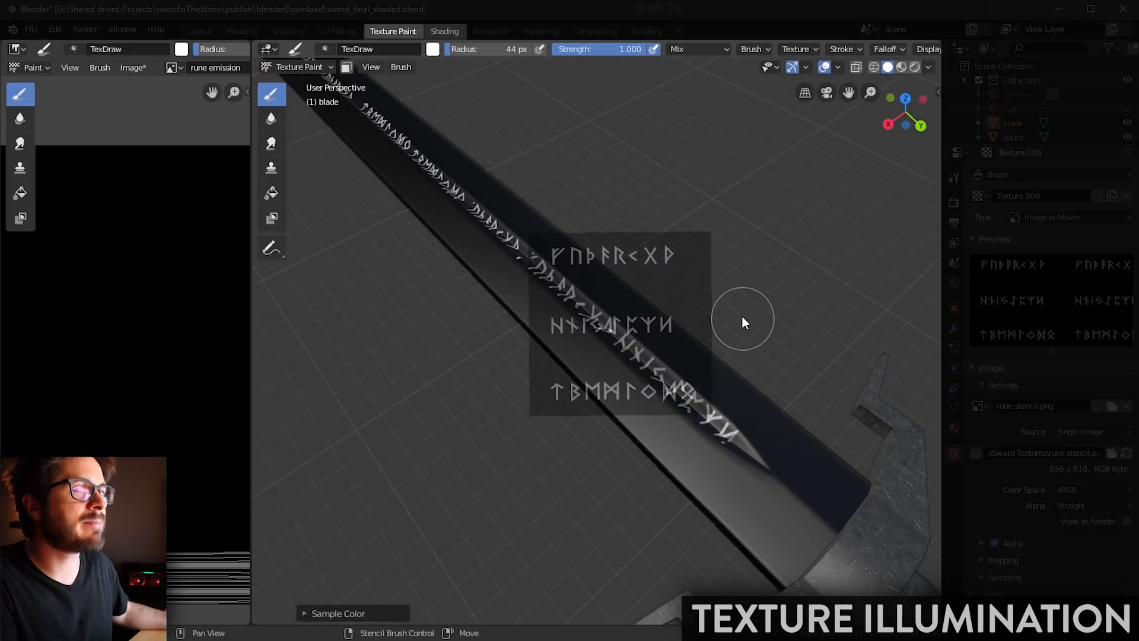
# Step: Switch to the Shading workspace and inspect the glowing runes on the sword from several distances
pyautogui.click(448, 32)
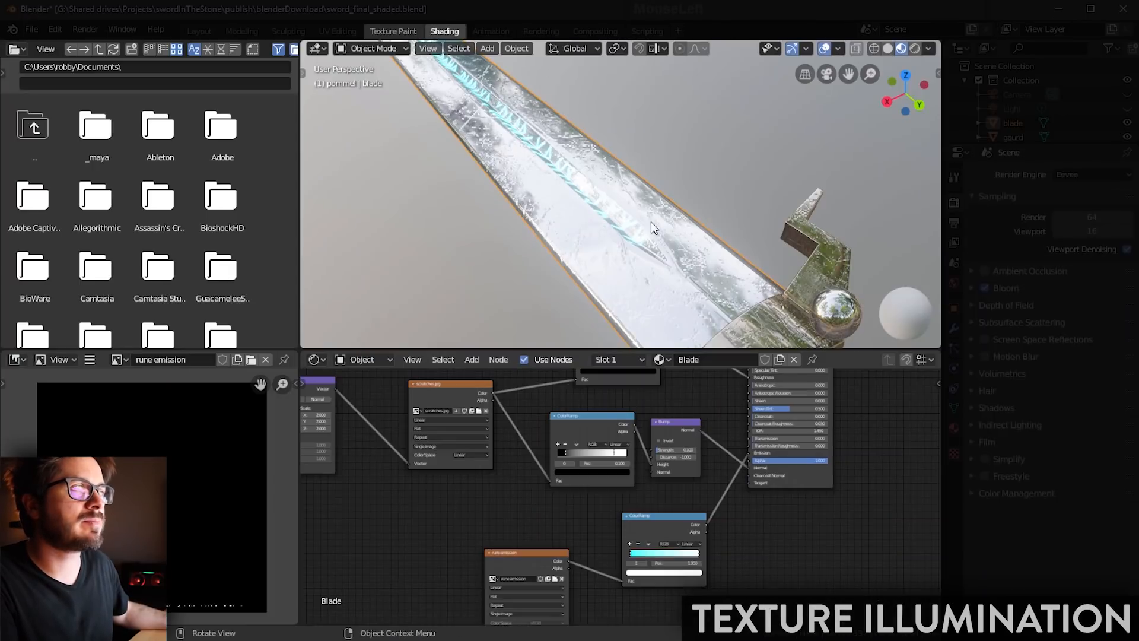
pyautogui.moveTo(635, 83)
pyautogui.keyDown('shift'); pyautogui.mouseDown(button='middle')
pyautogui.moveTo(678, 240)
pyautogui.moveTo(576, 233)
pyautogui.moveTo(646, 198)
pyautogui.moveTo(564, 184)
pyautogui.moveTo(593, 160)
pyautogui.mouseUp(button='middle'); pyautogui.keyUp('shift')
pyautogui.scroll(-6, 668, 236)
pyautogui.scroll(4, 646, 198)
pyautogui.keyDown('shift'); pyautogui.moveTo(536, 136); pyautogui.dragTo(604, 220, button='middle'); pyautogui.keyUp('shift')
pyautogui.scroll(-5, 597, 228)
pyautogui.scroll(6, 584, 191)
pyautogui.scroll(-4, 599, 207)
pyautogui.scroll(1, 599, 208)
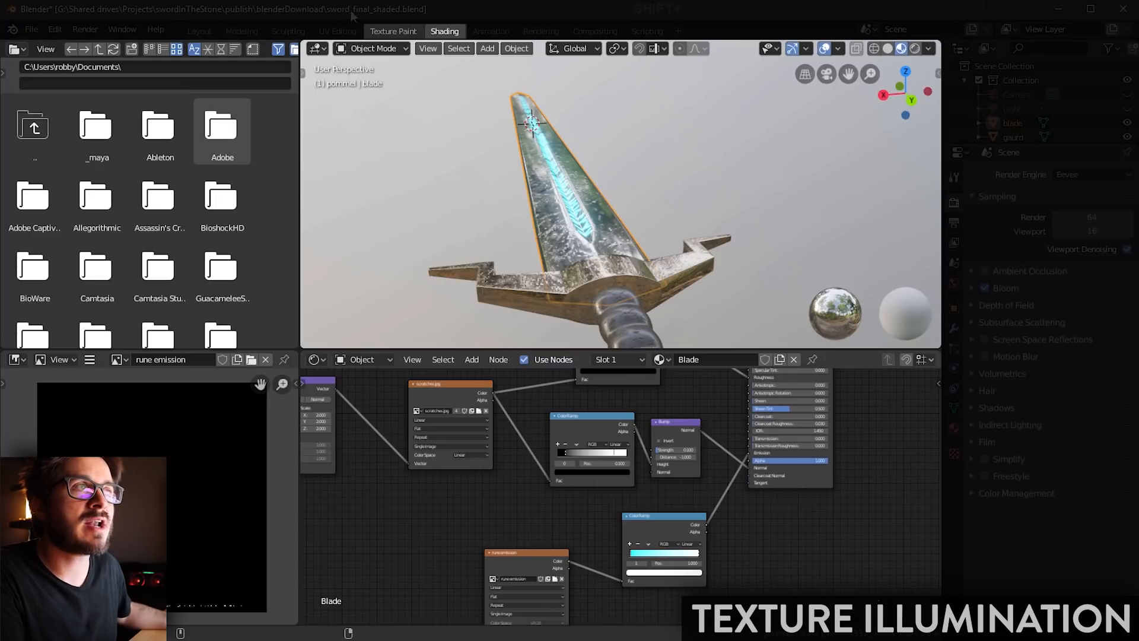
# Step: Start opening another Blender file and save the current one together with its modified rune image
pyautogui.click(31, 29)
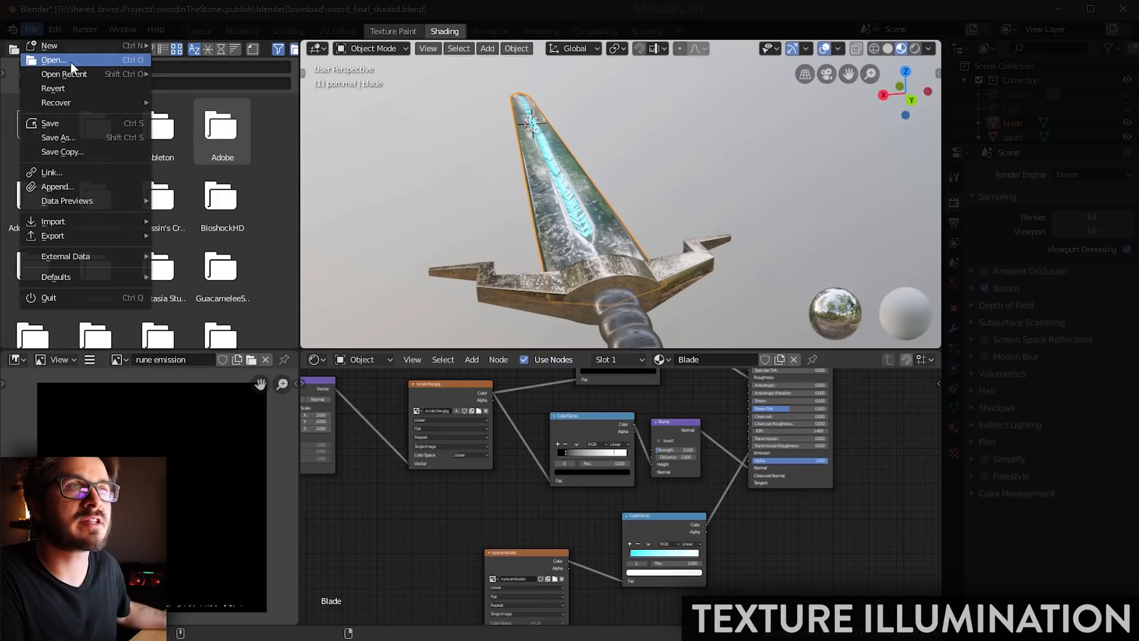
pyautogui.click(70, 61)
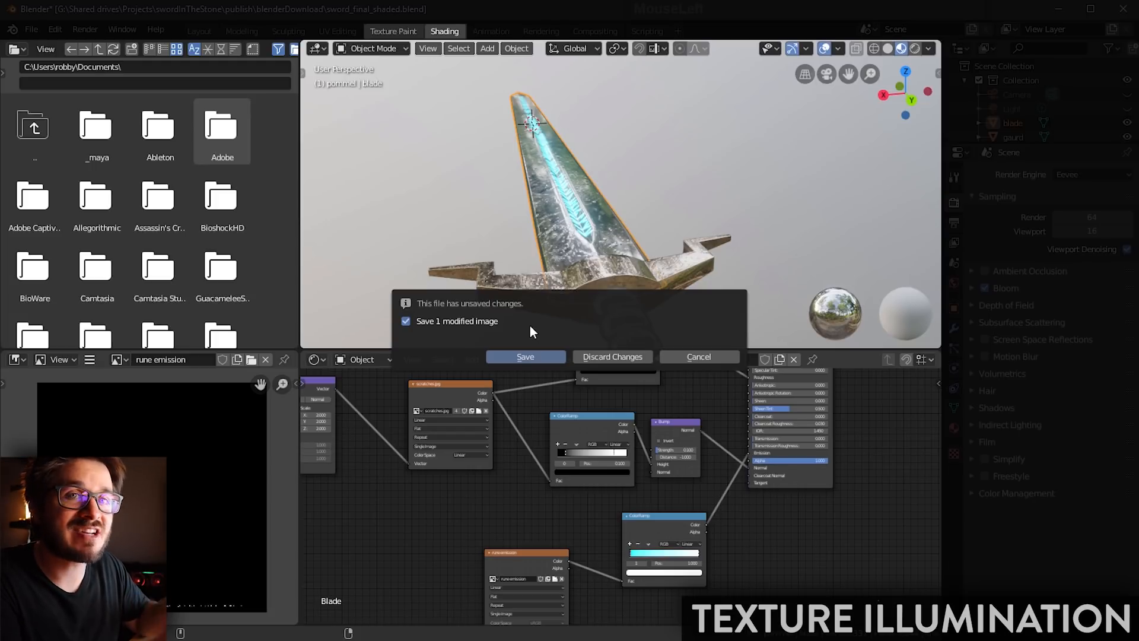
pyautogui.click(525, 357)
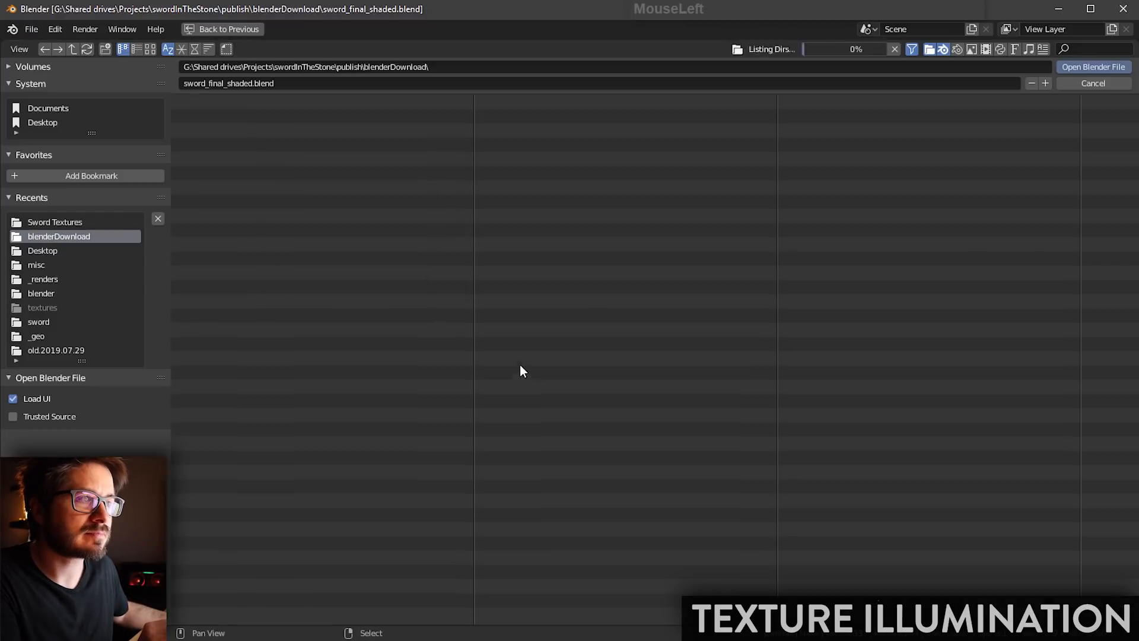
pyautogui.click(268, 187)
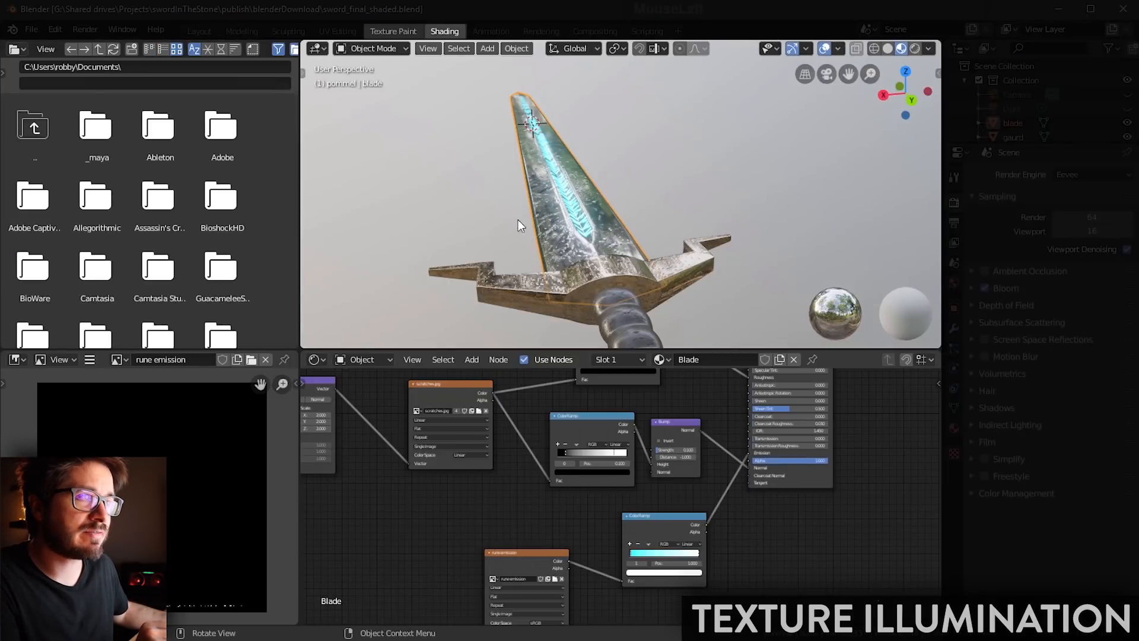
# Step: Copy the cyan-to-white ColorRamp node from the blade's material for reuse on the pommel
pyautogui.moveTo(518, 219)
pyautogui.mouseDown(button='middle')
pyautogui.moveTo(534, 246)
pyautogui.moveTo(589, 272)
pyautogui.moveTo(589, 232)
pyautogui.moveTo(570, 257)
pyautogui.moveTo(607, 252)
pyautogui.mouseUp(button='middle')
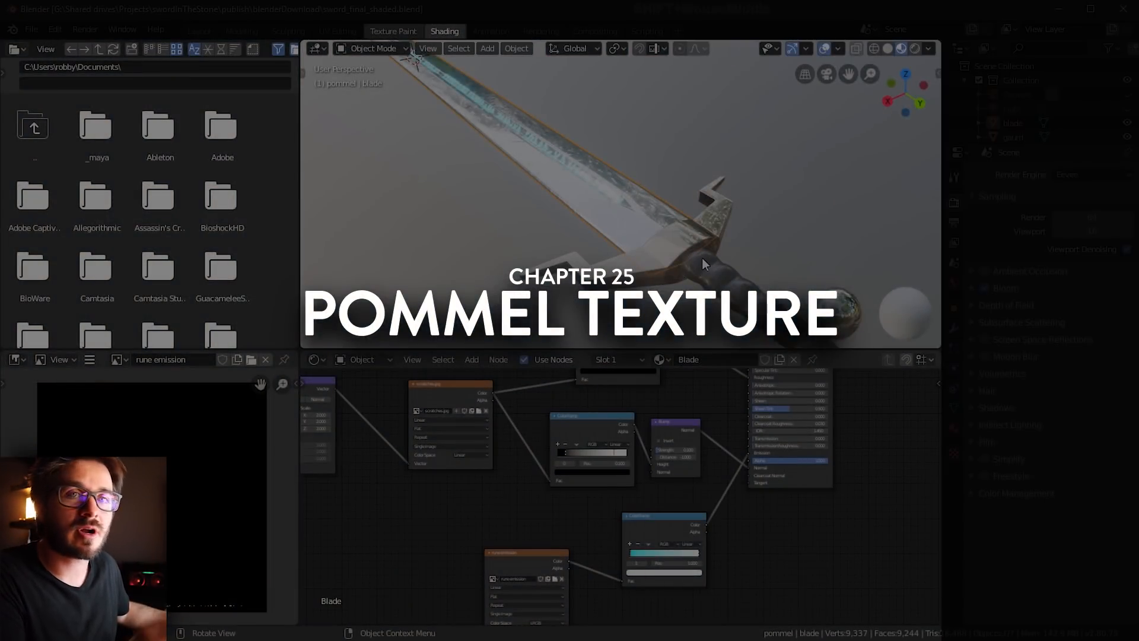
pyautogui.moveTo(686, 270); pyautogui.dragTo(498, 113, button='middle')
pyautogui.keyDown('shift'); pyautogui.moveTo(659, 279); pyautogui.dragTo(651, 255, button='middle'); pyautogui.keyUp('shift')
pyautogui.click(605, 200)
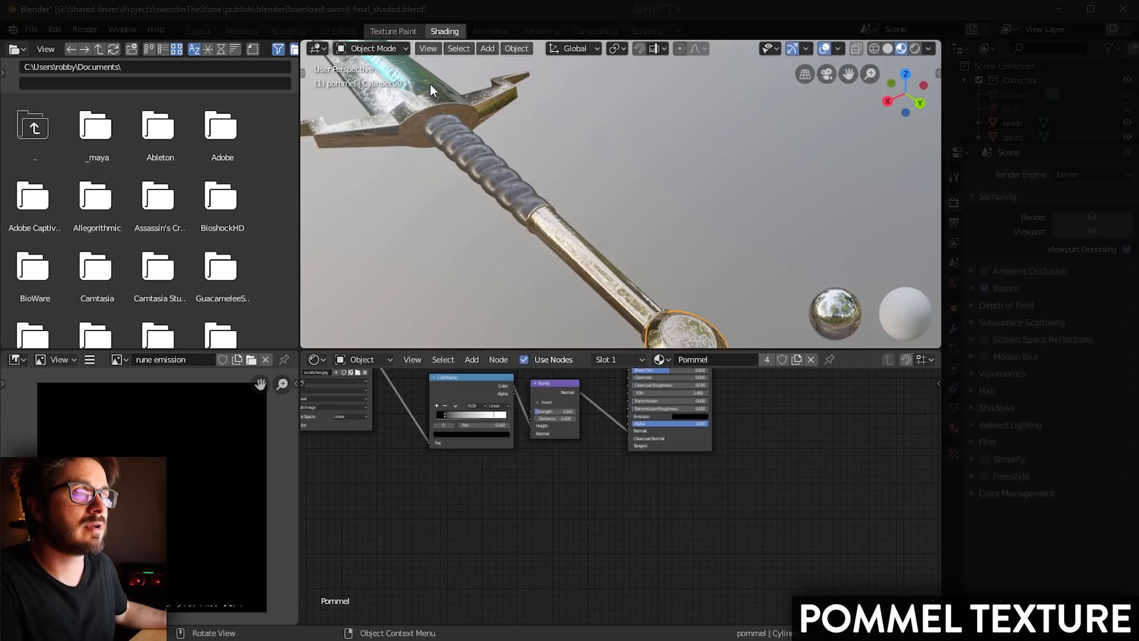
pyautogui.click(438, 98)
pyautogui.moveTo(607, 532); pyautogui.dragTo(577, 493, button='middle')
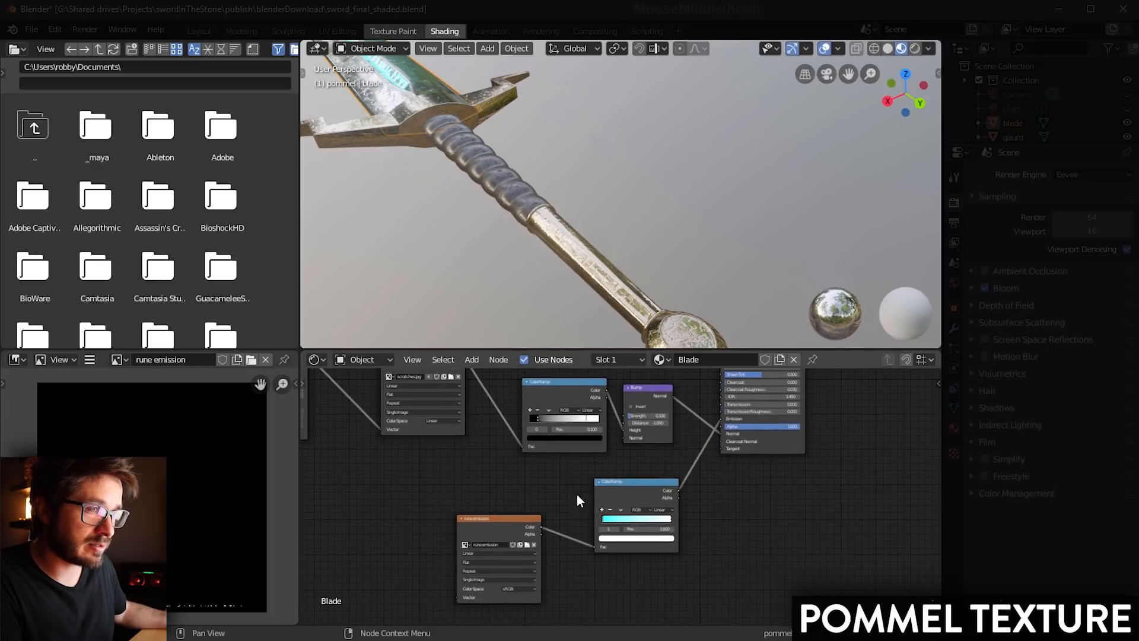
pyautogui.click(655, 521)
pyautogui.rightClick(638, 482)
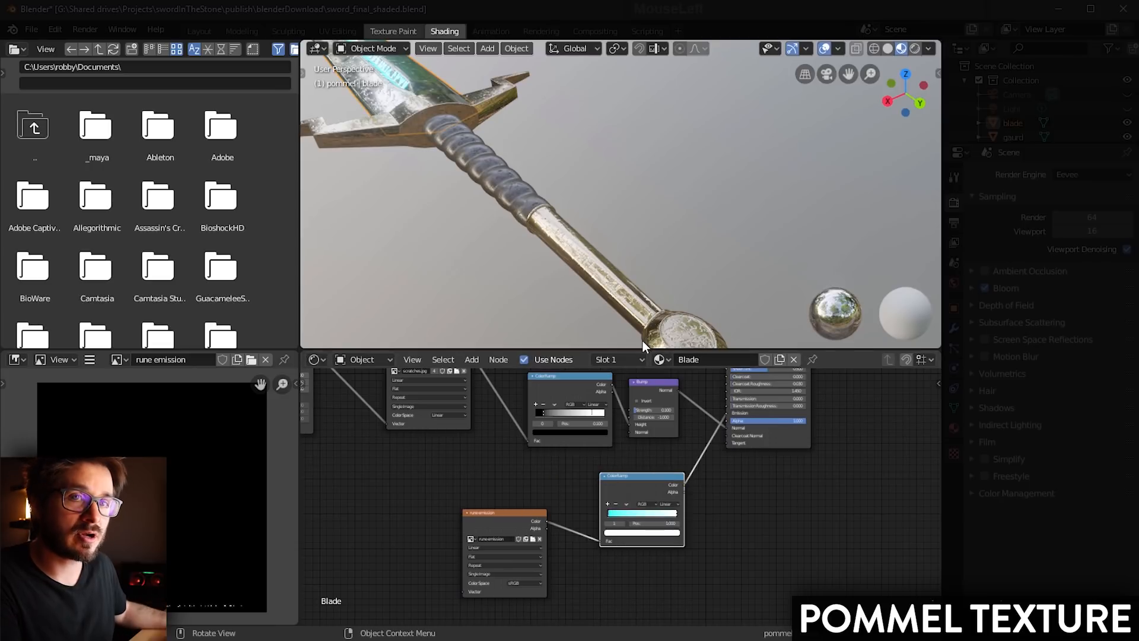
# Step: Paste the cyan-to-white ColorRamp into the pommel's material and place it below the Bump node
pyautogui.click(671, 326)
pyautogui.moveTo(698, 486); pyautogui.dragTo(687, 569, button='middle')
pyautogui.moveTo(642, 522); pyautogui.dragTo(560, 576, button='middle')
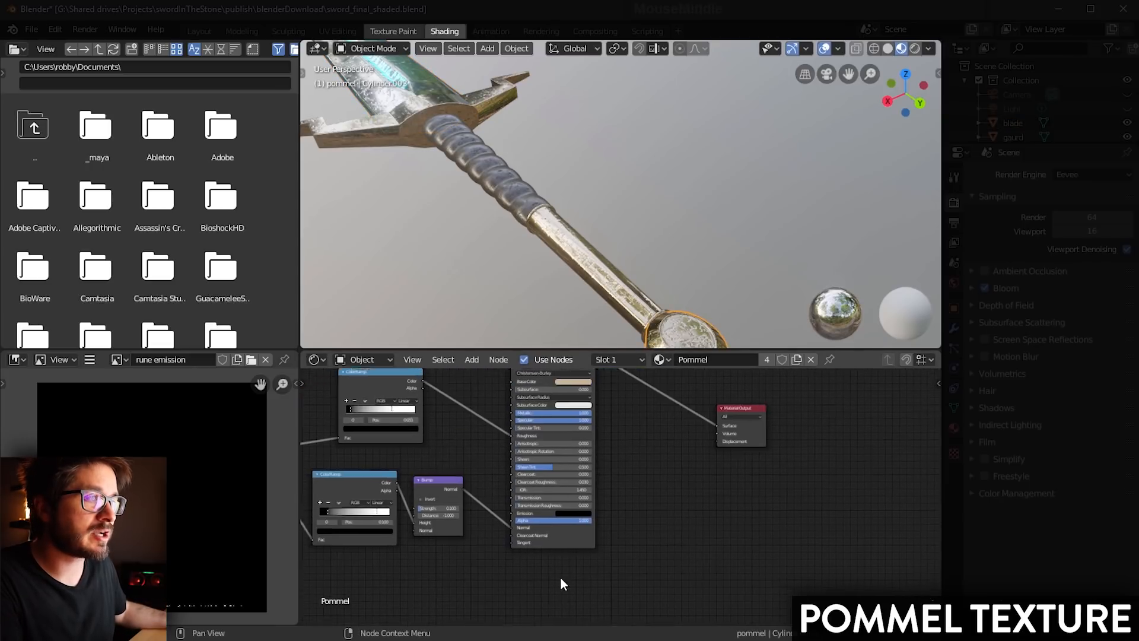
pyautogui.scroll(-1, 563, 573)
pyautogui.moveTo(673, 537); pyautogui.dragTo(610, 539, button='middle')
pyautogui.hotkey('ctrl', 'v')
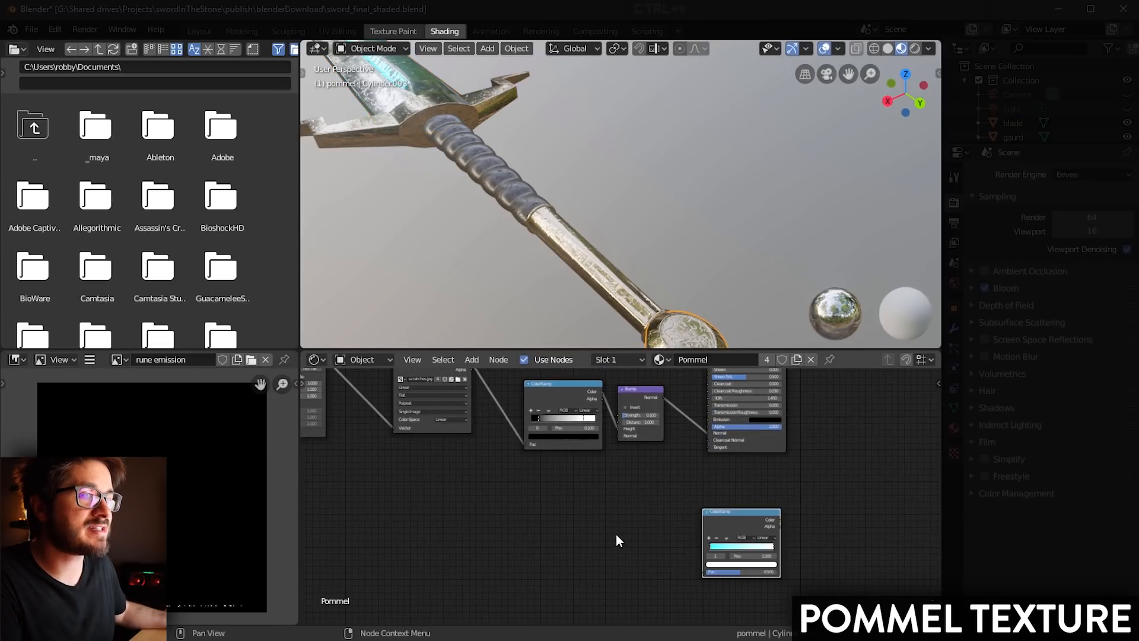
pyautogui.moveTo(741, 516); pyautogui.dragTo(636, 503)
# Step: Connect the pasted ColorRamp's Color output to the Emission input of the pommel's shader and reposition the node
pyautogui.scroll(4, 694, 480)
pyautogui.moveTo(693, 482)
pyautogui.mouseDown(button='middle')
pyautogui.moveTo(699, 471)
pyautogui.moveTo(682, 478)
pyautogui.mouseUp(button='middle')
pyautogui.scroll(2, 679, 478)
pyautogui.moveTo(630, 505); pyautogui.dragTo(746, 370)
pyautogui.moveTo(725, 465); pyautogui.dragTo(610, 538, button='middle')
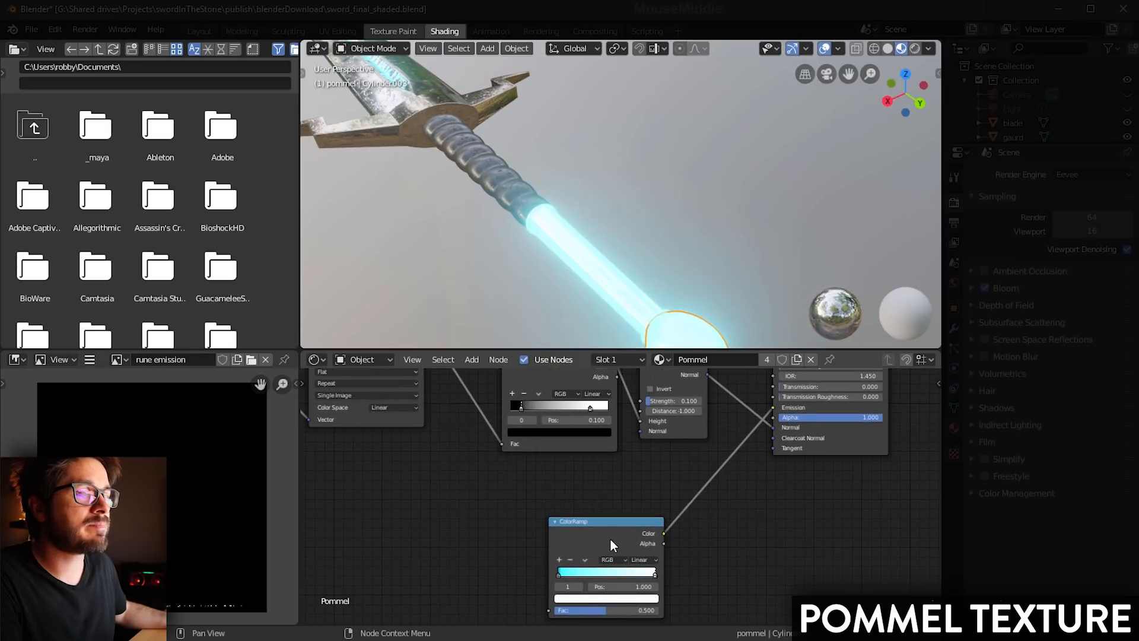
pyautogui.moveTo(610, 539); pyautogui.dragTo(636, 519)
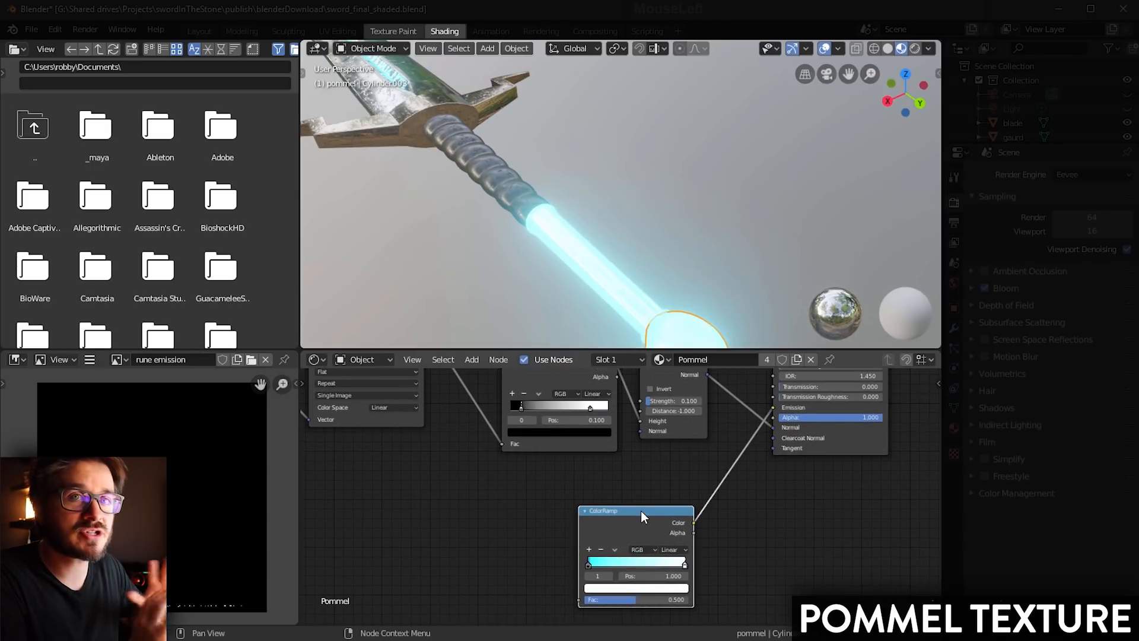
# Step: Add an Image Texture node to the pommel's material and place it beside the cyan-to-white ColorRamp
pyautogui.moveTo(509, 510); pyautogui.dragTo(521, 501, button='middle')
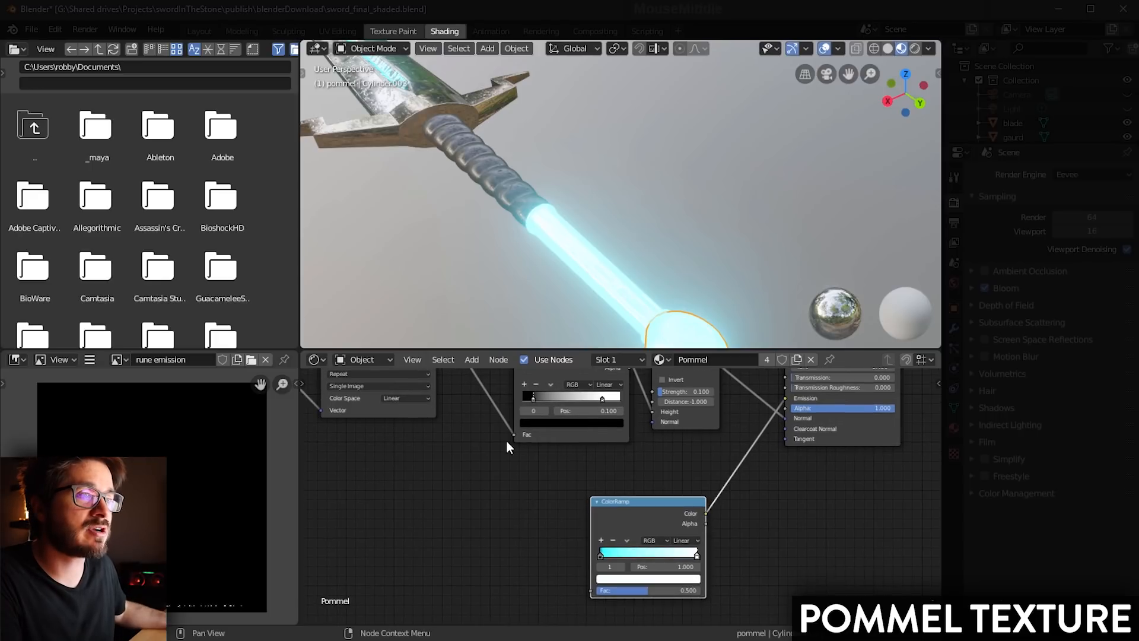
pyautogui.click(473, 360)
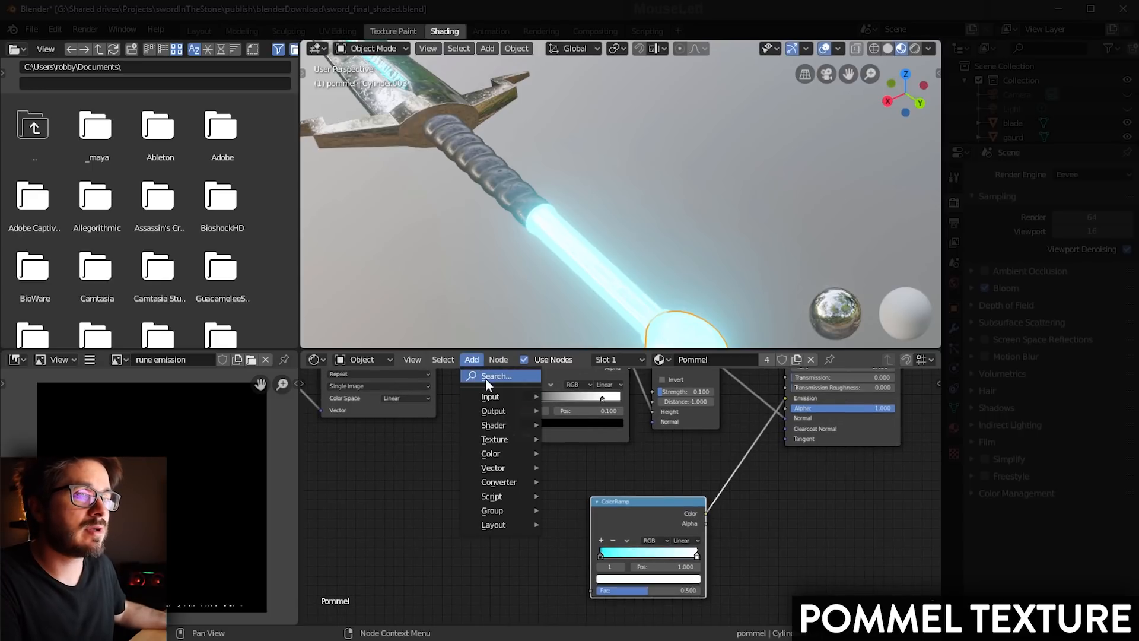
pyautogui.click(484, 376)
pyautogui.write('imaget')
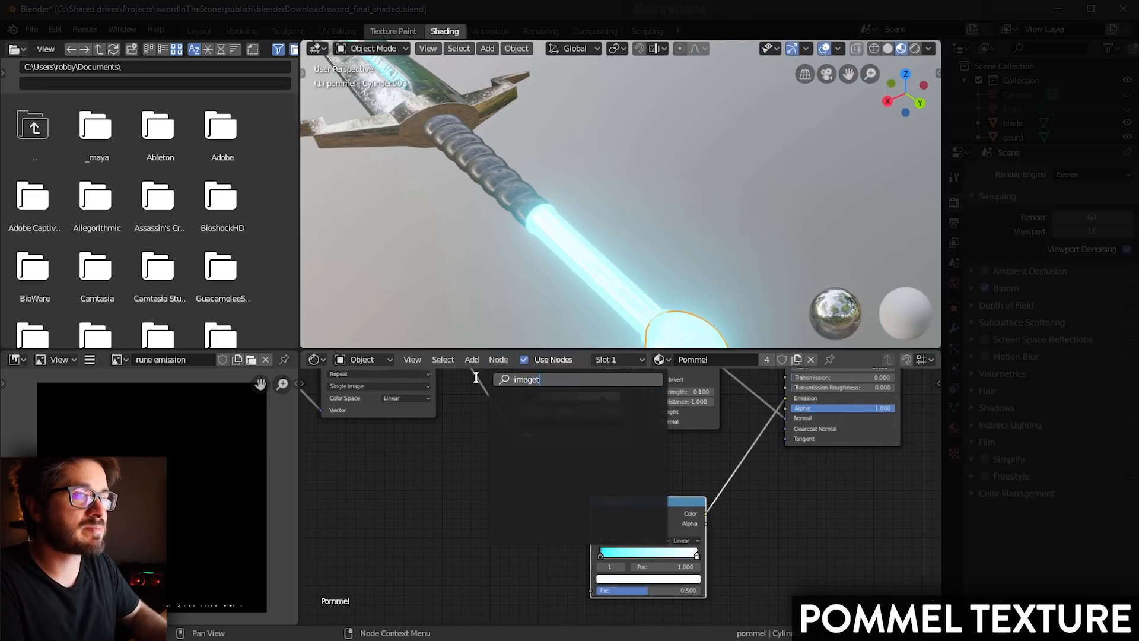
pyautogui.press('BackSpace')
pyautogui.press('BackSpace')
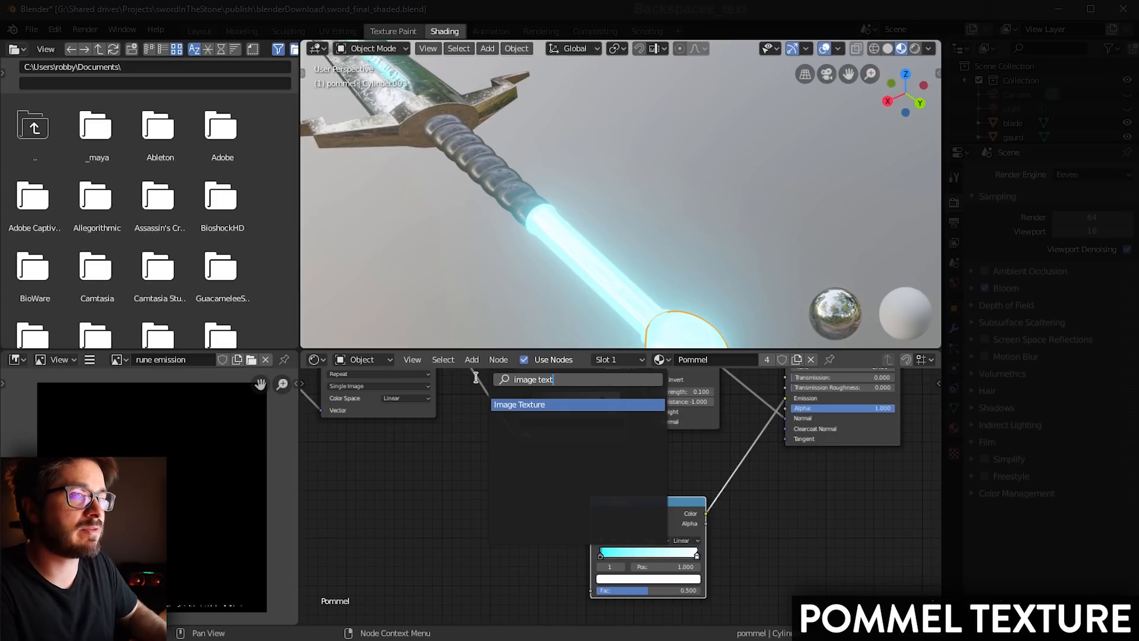
pyautogui.write('e text')
pyautogui.press('Return')
pyautogui.click(386, 536)
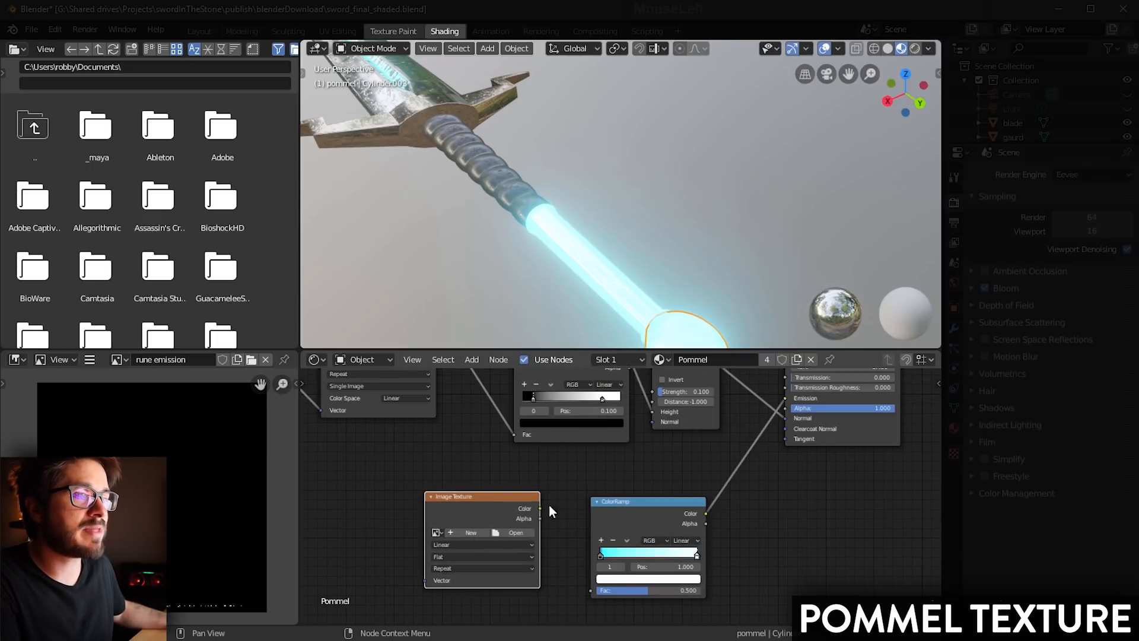
# Step: Connect the Image Texture's Color output to the Fac input of the cyan-to-white ColorRamp
pyautogui.scroll(2, 557, 504)
pyautogui.moveTo(559, 498); pyautogui.dragTo(670, 600)
pyautogui.moveTo(641, 571); pyautogui.dragTo(636, 558, button='middle')
# Step: Create a new 4096 x 4096 px image named "rune pommel" in the Image Texture node
pyautogui.click(494, 507)
pyautogui.click(559, 500)
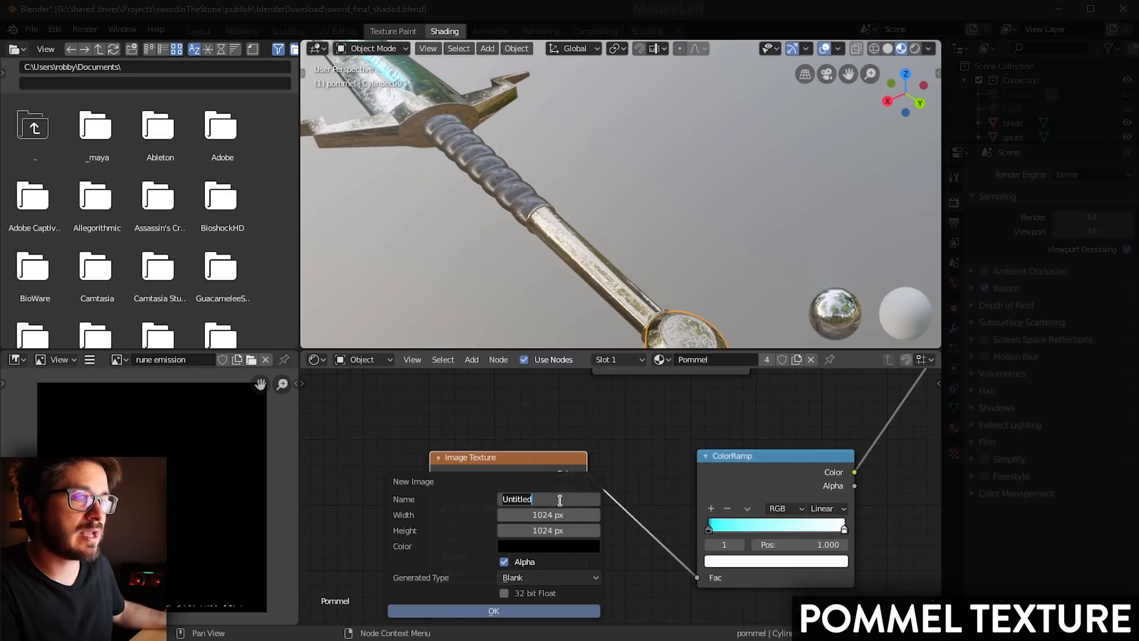
pyautogui.write('rune pommel')
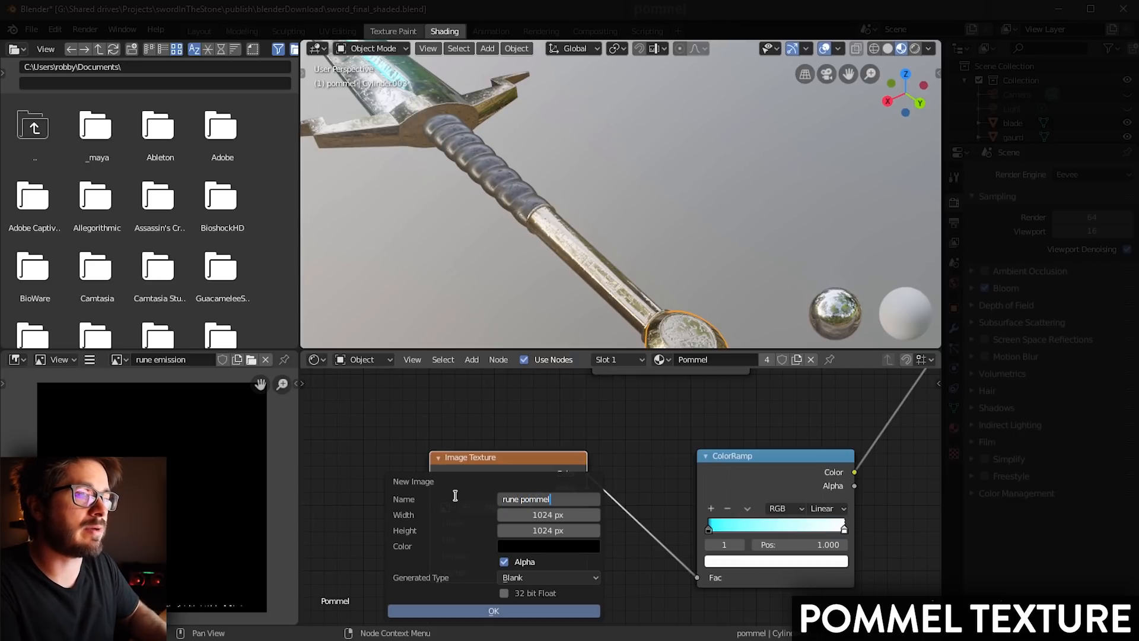
pyautogui.press('Tab')
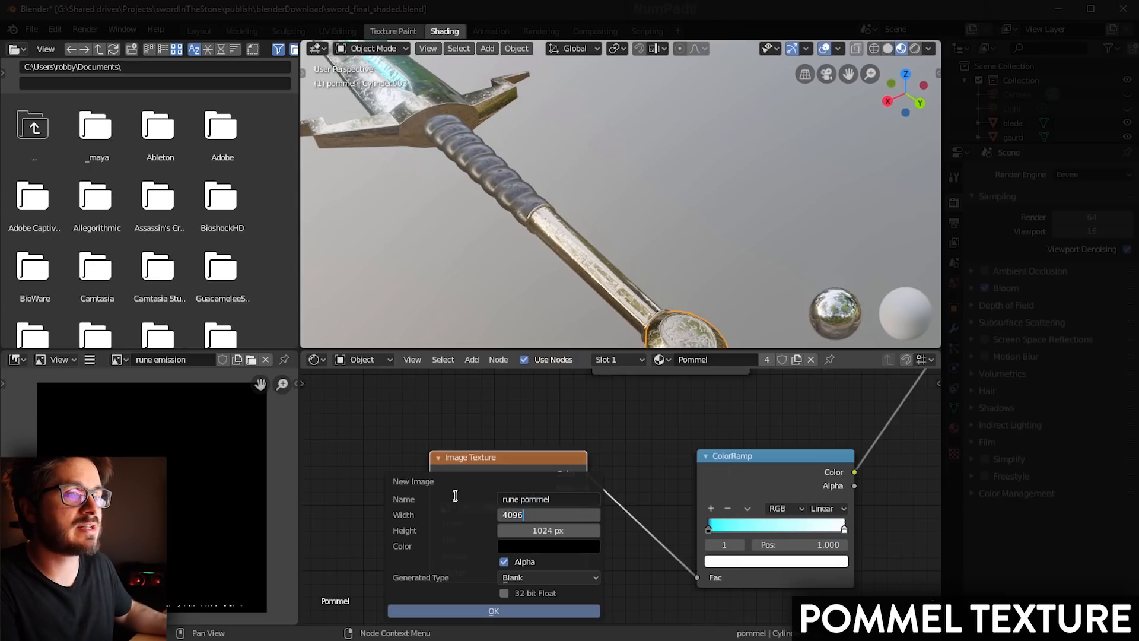
pyautogui.write('4096')
pyautogui.press('Tab')
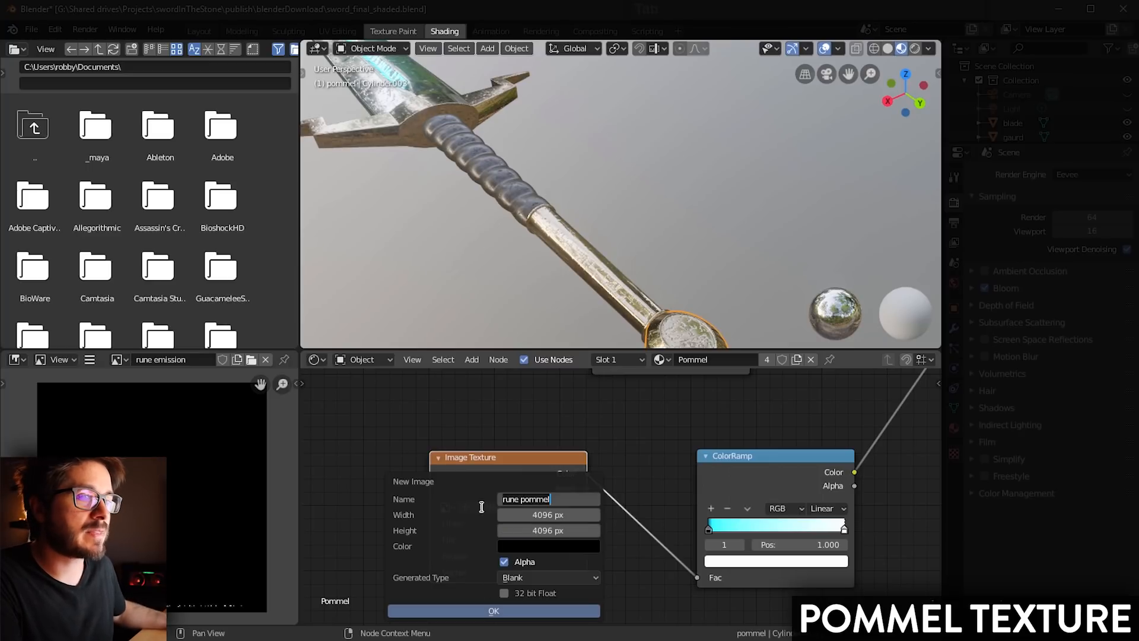
pyautogui.click(492, 613)
pyautogui.click(497, 612)
pyautogui.moveTo(371, 494); pyautogui.dragTo(396, 469, button='middle')
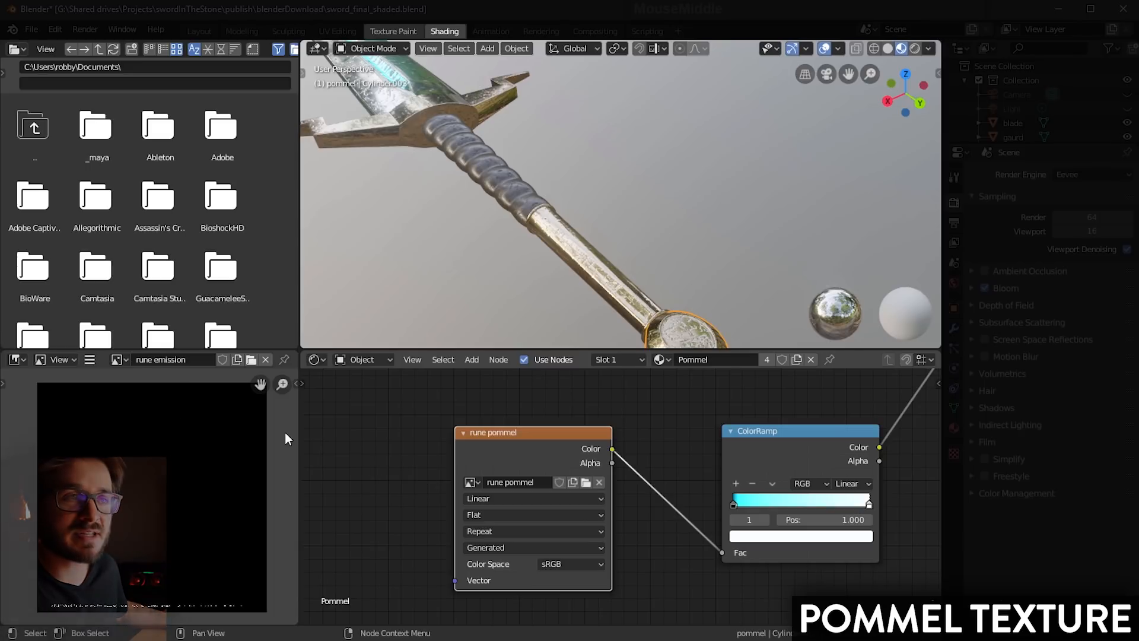
# Step: Display the rune pommel image in the Image Editor
pyautogui.click(123, 360)
pyautogui.click(123, 361)
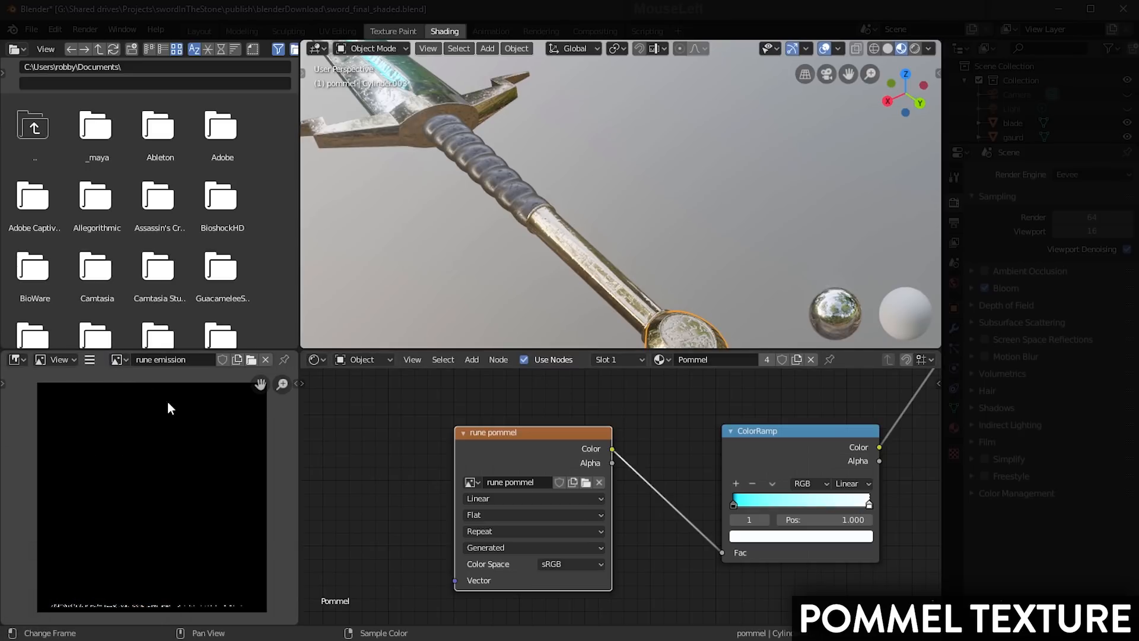
pyautogui.click(118, 361)
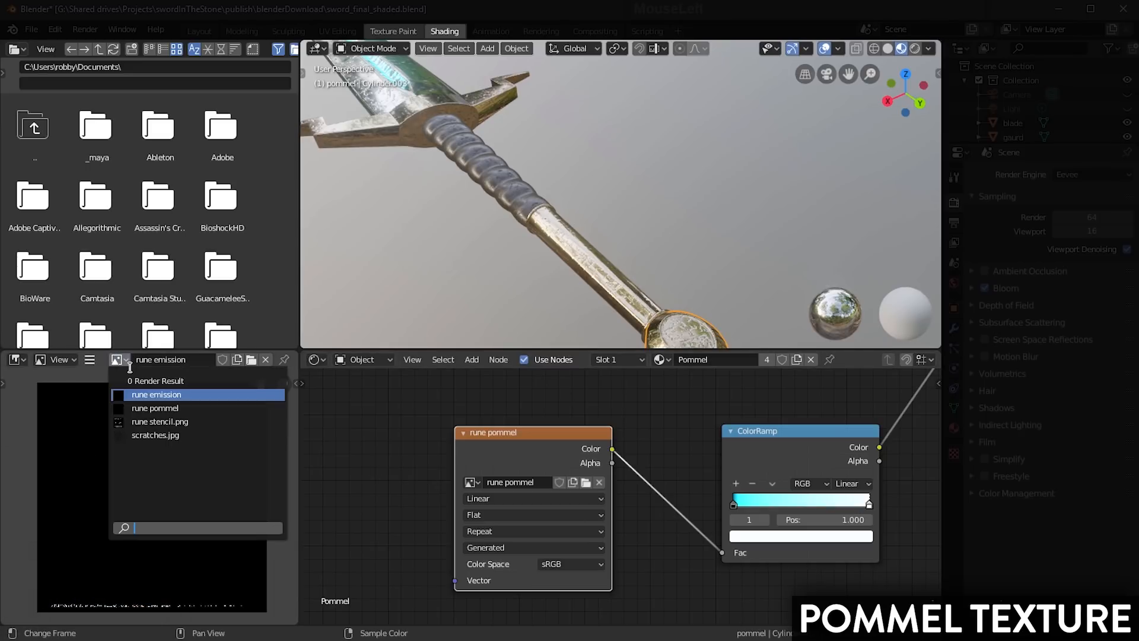
pyautogui.click(168, 408)
# Step: Save the image as rune pommel.png in the Sword Textures folder
pyautogui.click(88, 360)
pyautogui.moveTo(98, 369)
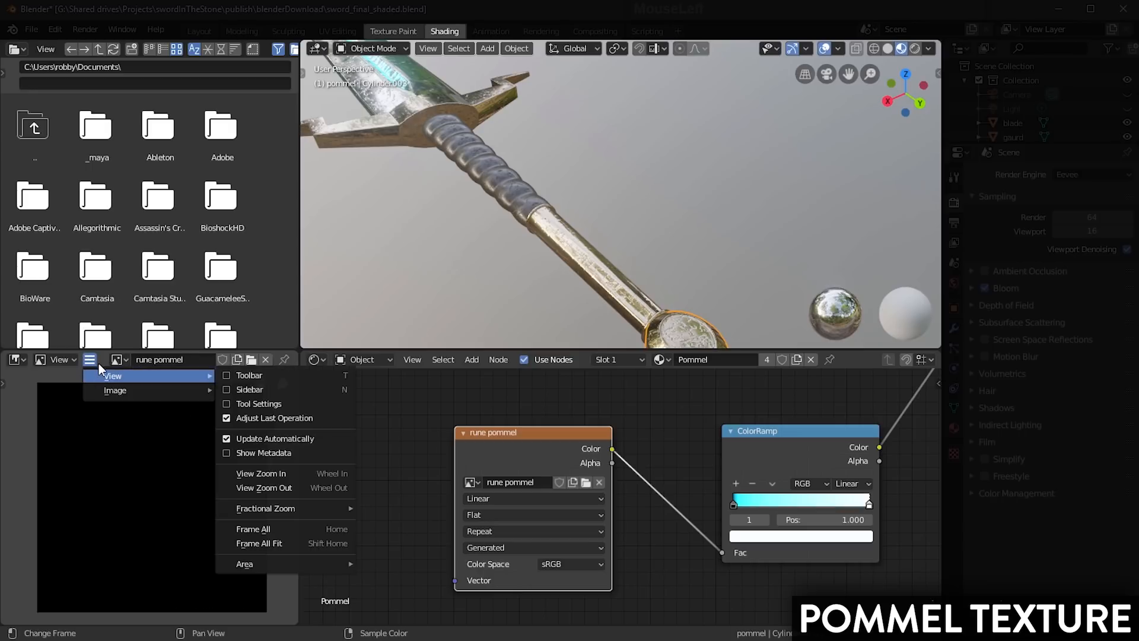
pyautogui.moveTo(99, 389)
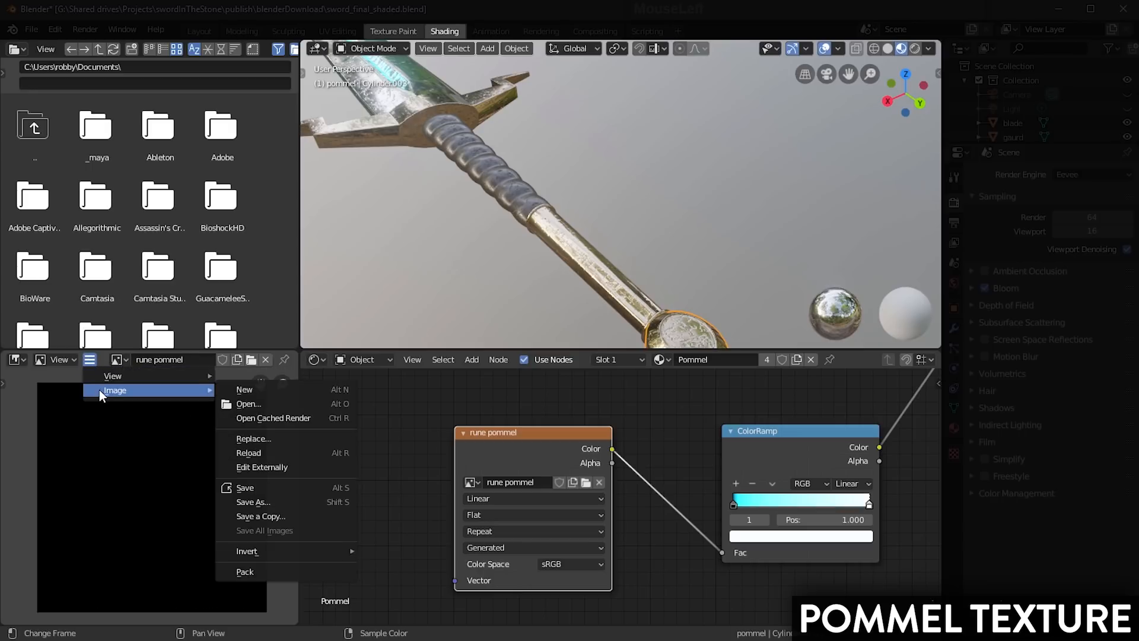
pyautogui.click(273, 501)
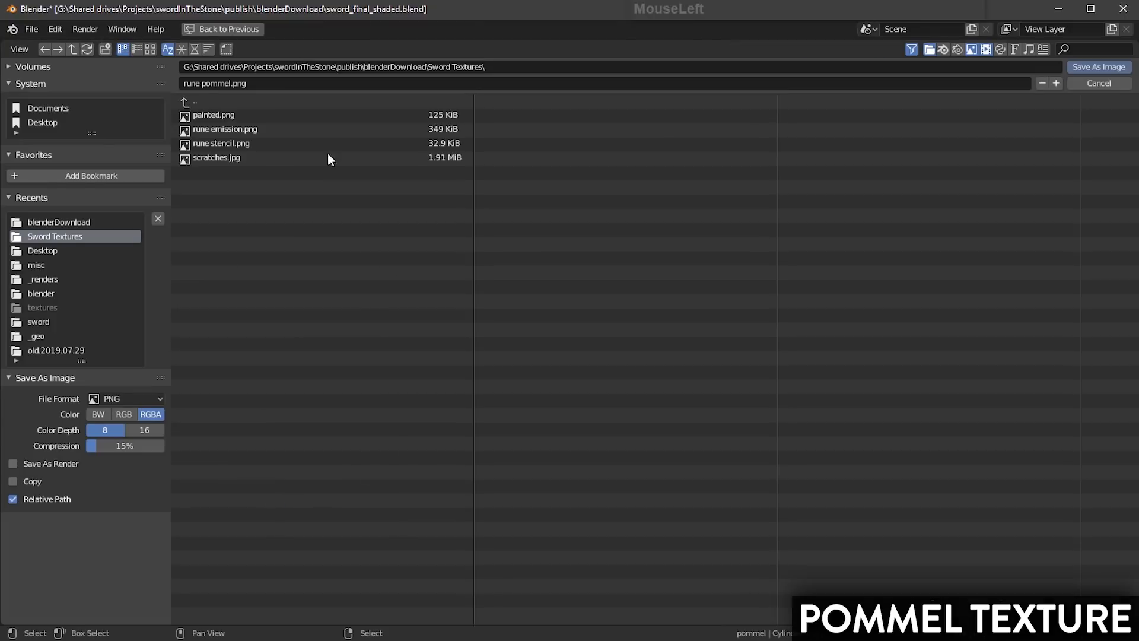
pyautogui.click(288, 82)
pyautogui.moveTo(288, 82); pyautogui.dragTo(184, 83)
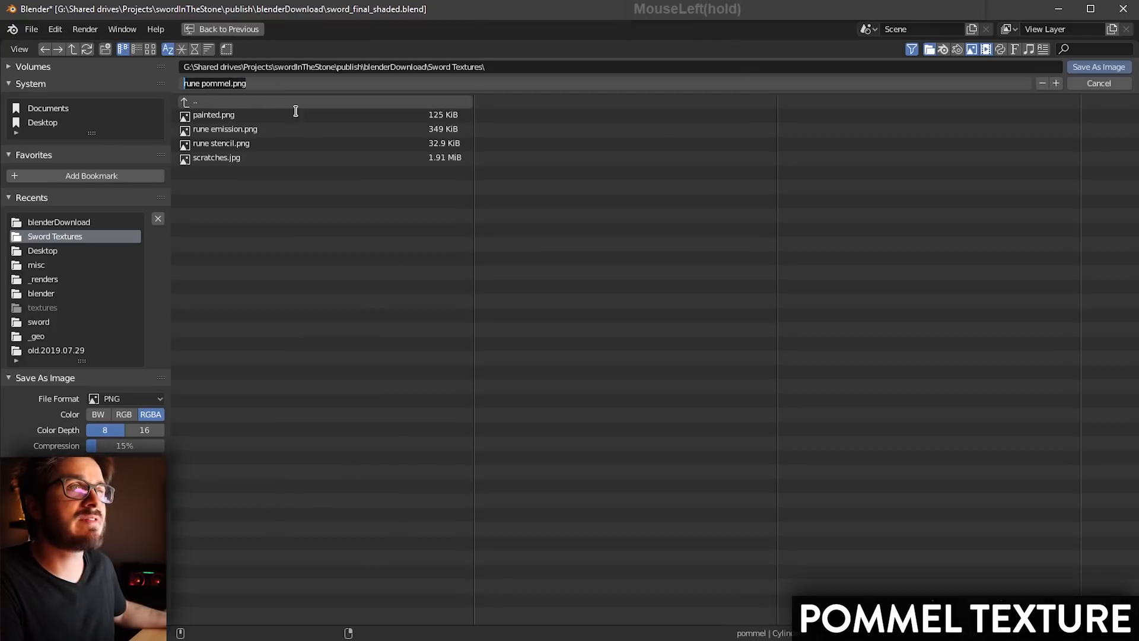
pyautogui.click(1084, 69)
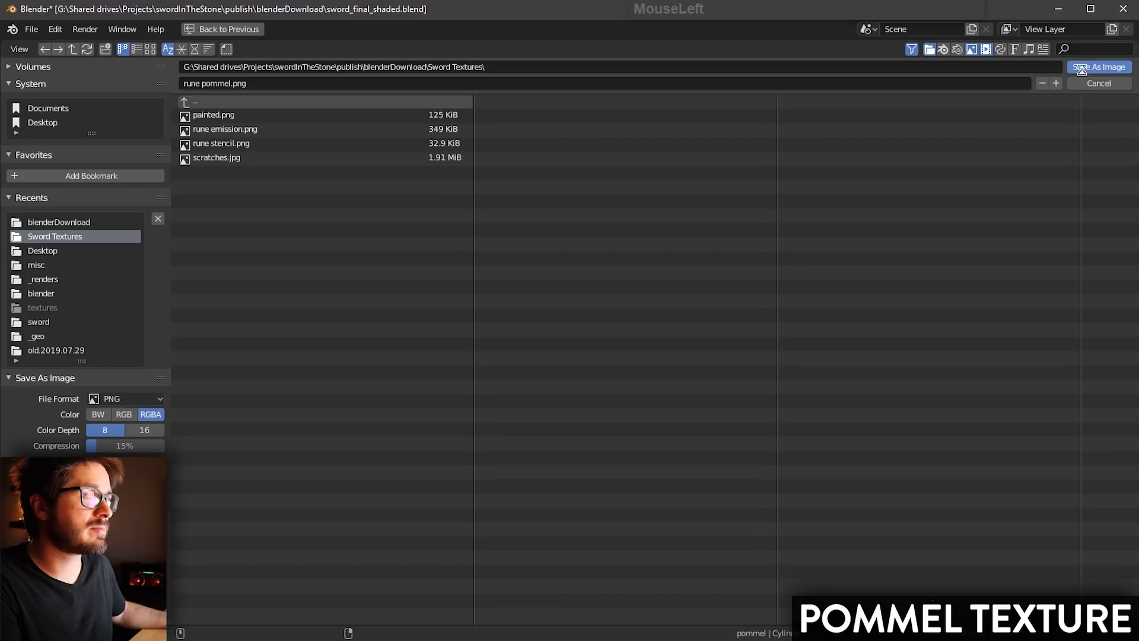
pyautogui.click(1081, 69)
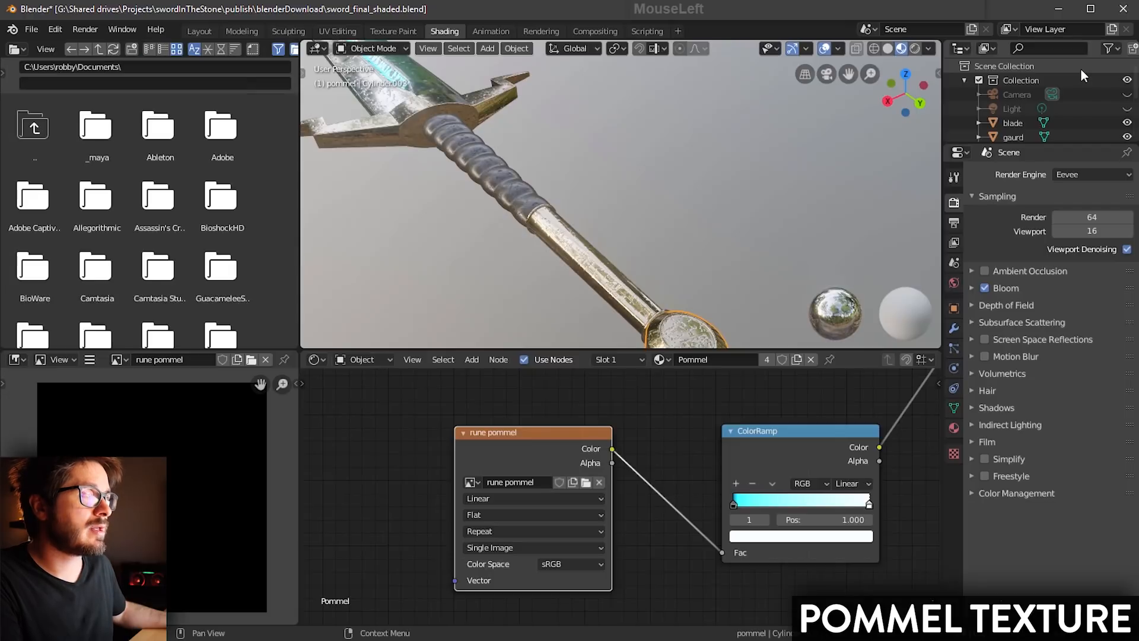
# Step: Switch to the Texture Paint workspace and shift the rune stencil aside over the pommel's UV layout
pyautogui.click(401, 34)
pyautogui.moveTo(878, 386)
pyautogui.keyDown('shift'); pyautogui.mouseDown(button='middle')
pyautogui.moveTo(710, 277)
pyautogui.moveTo(558, 95)
pyautogui.mouseUp(button='middle'); pyautogui.keyUp('shift')
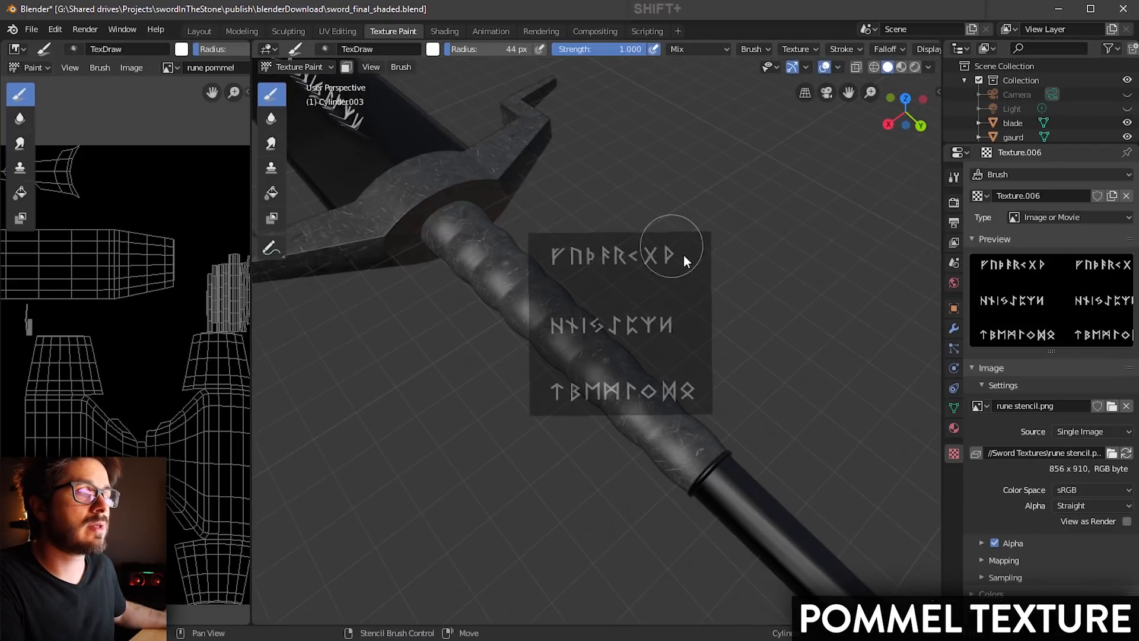
pyautogui.keyDown('shift'); pyautogui.moveTo(683, 255); pyautogui.dragTo(679, 299, button='middle'); pyautogui.keyUp('shift')
pyautogui.scroll(-2, 160, 257)
pyautogui.scroll(1, 159, 261)
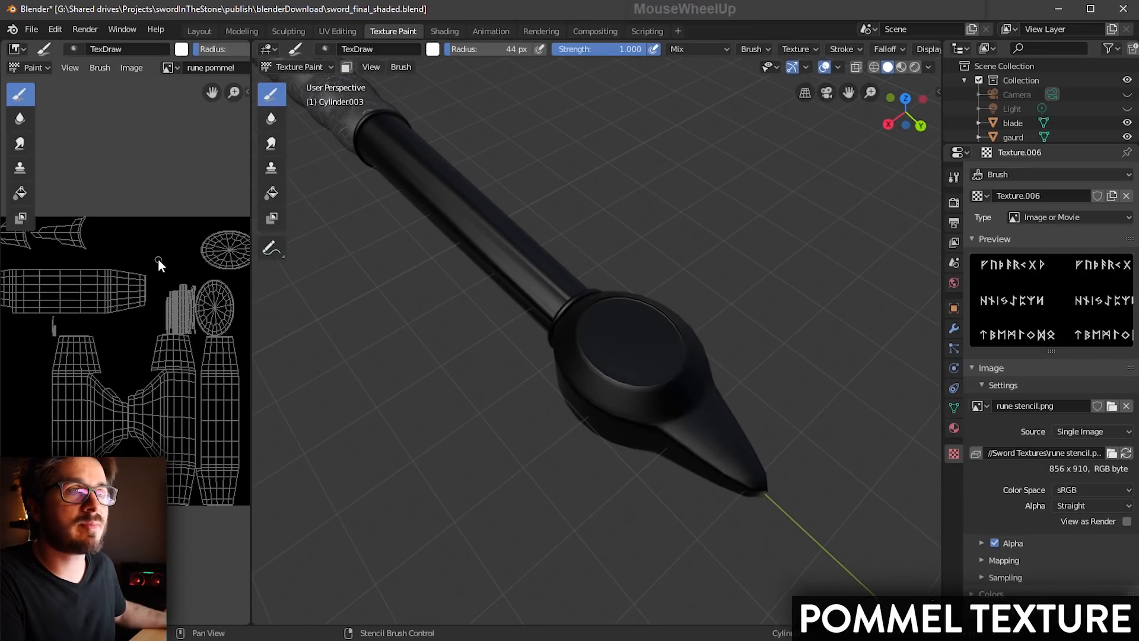
pyautogui.keyDown('shift'); pyautogui.moveTo(158, 260); pyautogui.dragTo(170, 254, button='middle'); pyautogui.keyUp('shift')
pyautogui.moveTo(168, 308); pyautogui.dragTo(138, 311, button='right')
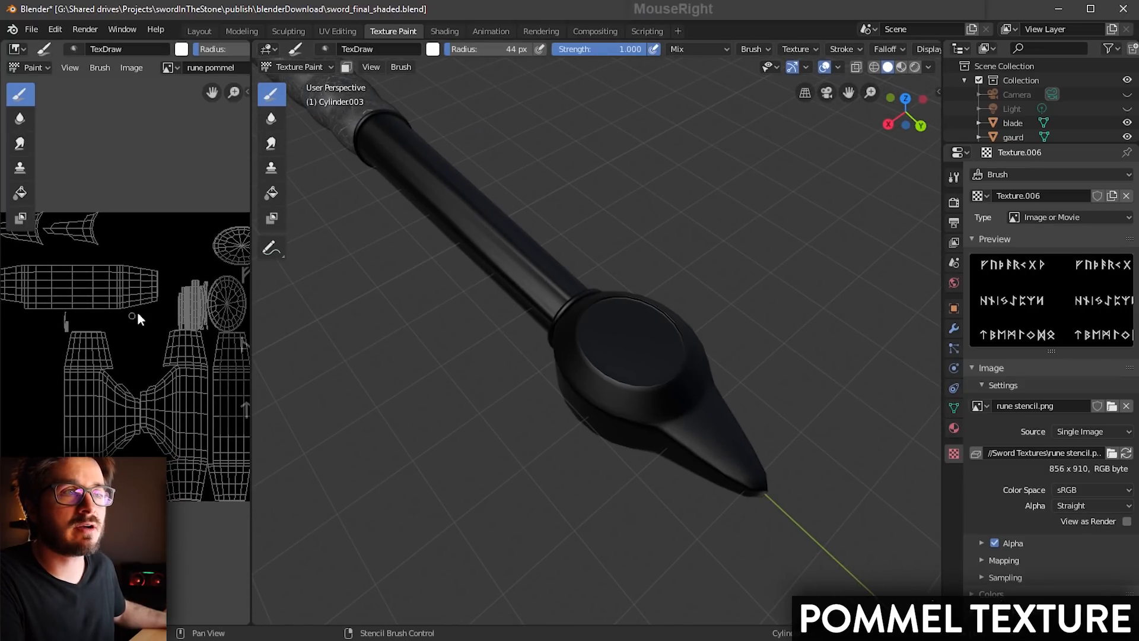
pyautogui.keyDown('shift'); pyautogui.moveTo(164, 274); pyautogui.dragTo(149, 278, button='middle'); pyautogui.keyUp('shift')
# Step: Switch the pommel to Object Mode and back to Texture Paint mode
pyautogui.click(321, 68)
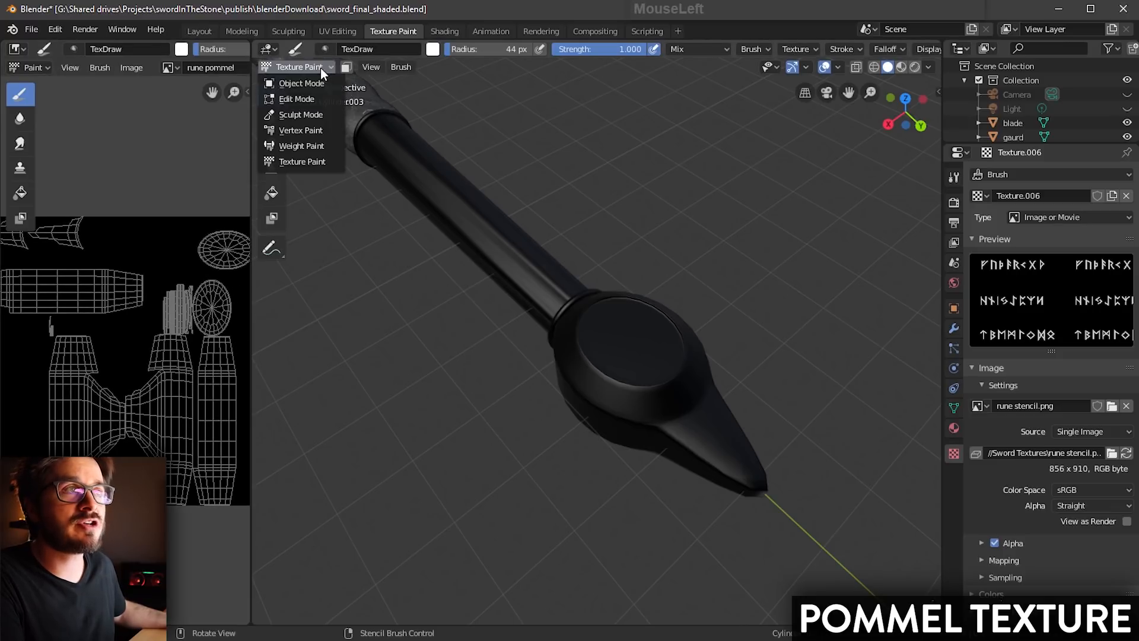
pyautogui.click(302, 83)
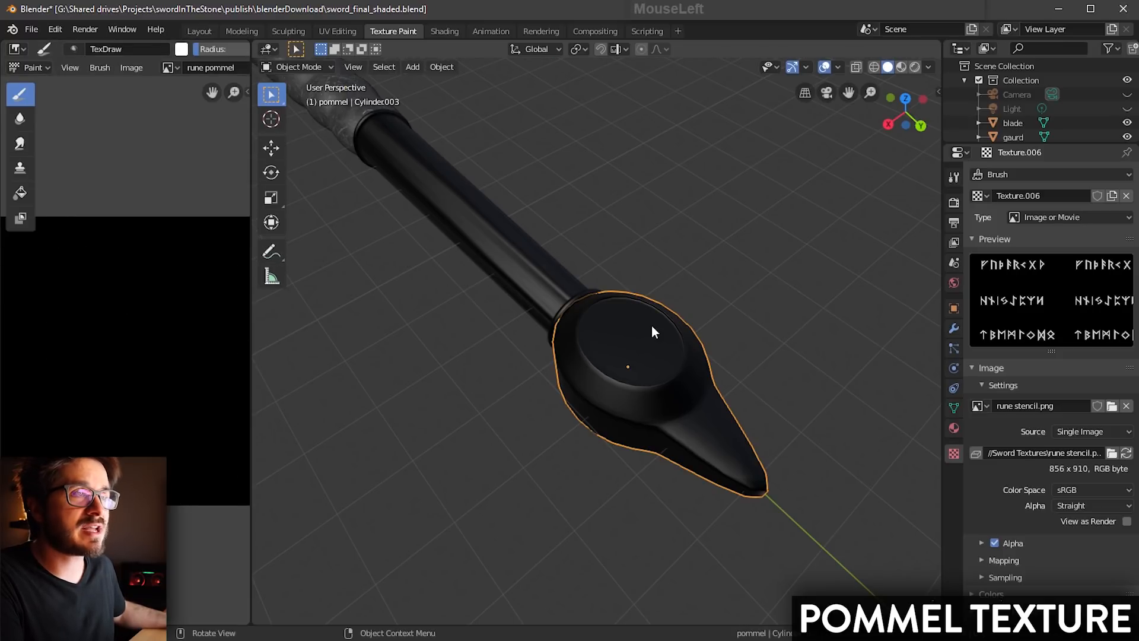
pyautogui.click(299, 68)
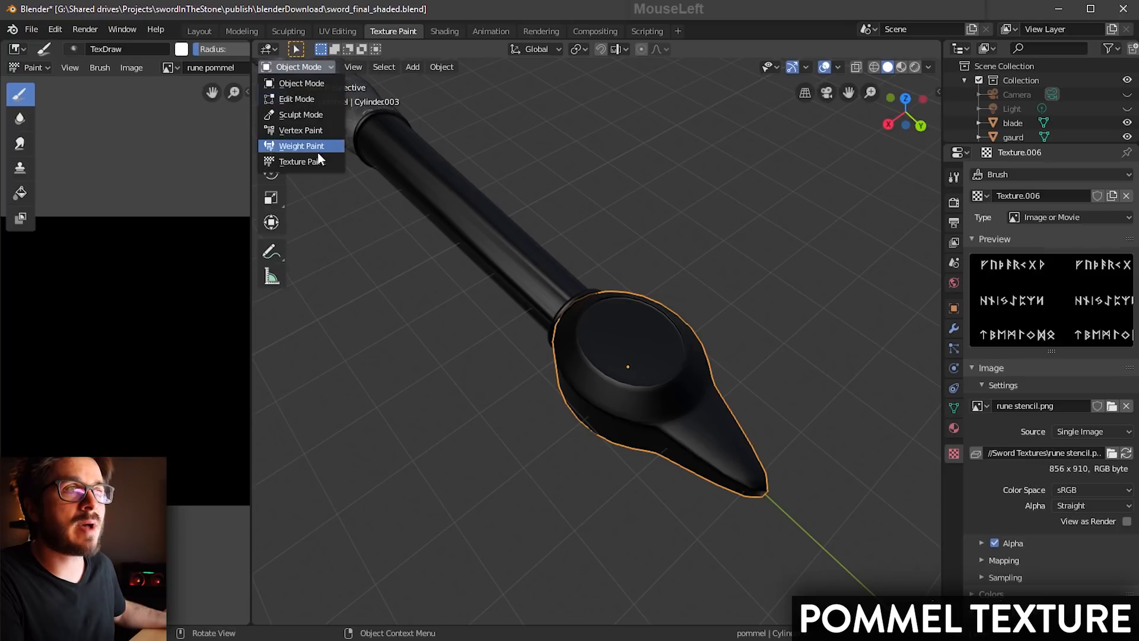
pyautogui.click(303, 162)
# Step: Move the rune stencil off the pommel's UV layout and set the brush color to white
pyautogui.moveTo(628, 316)
pyautogui.mouseDown(button='middle')
pyautogui.moveTo(715, 371)
pyautogui.moveTo(735, 325)
pyautogui.moveTo(736, 343)
pyautogui.moveTo(755, 347)
pyautogui.mouseUp(button='middle')
pyautogui.scroll(3, 750, 350)
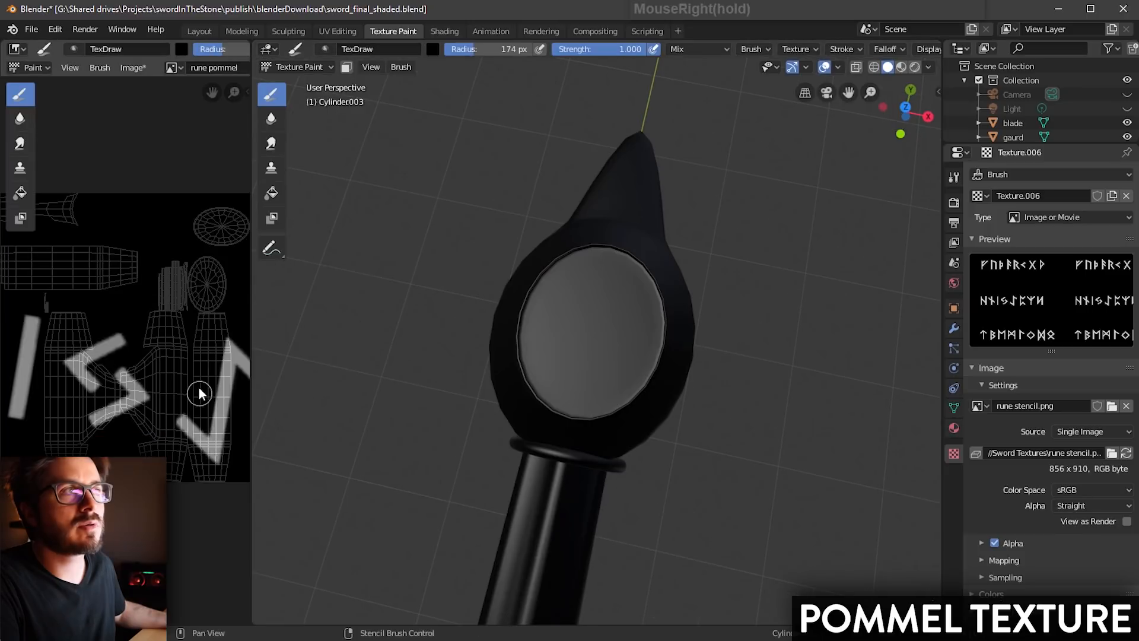
pyautogui.moveTo(196, 394)
pyautogui.mouseDown(button='right')
pyautogui.moveTo(204, 338)
pyautogui.moveTo(192, 315)
pyautogui.mouseUp(button='right')
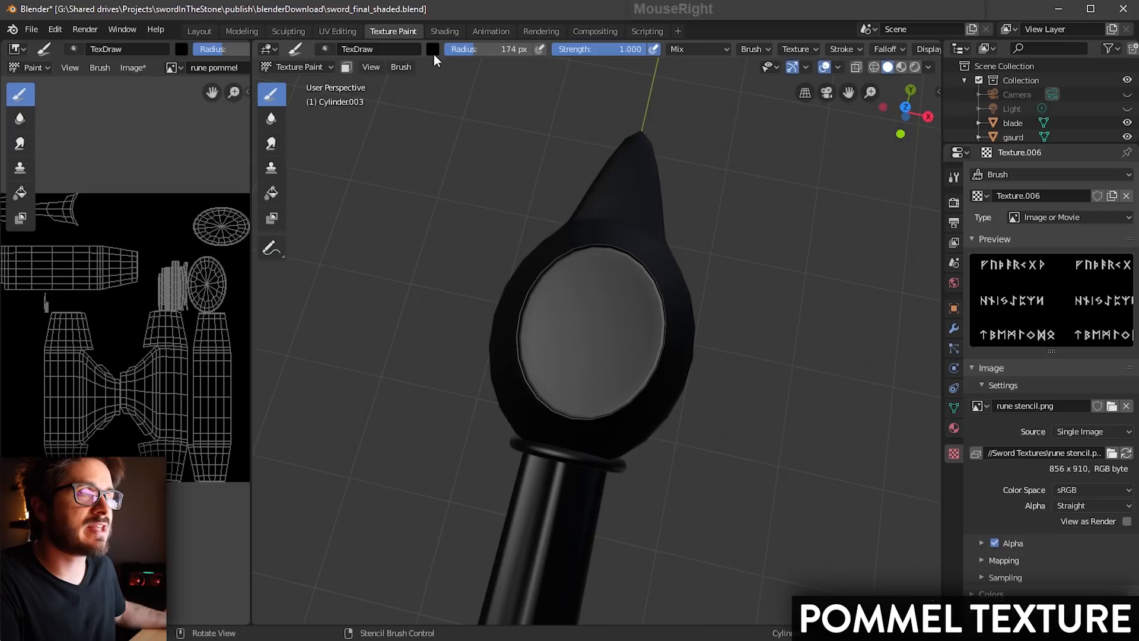
pyautogui.click(434, 50)
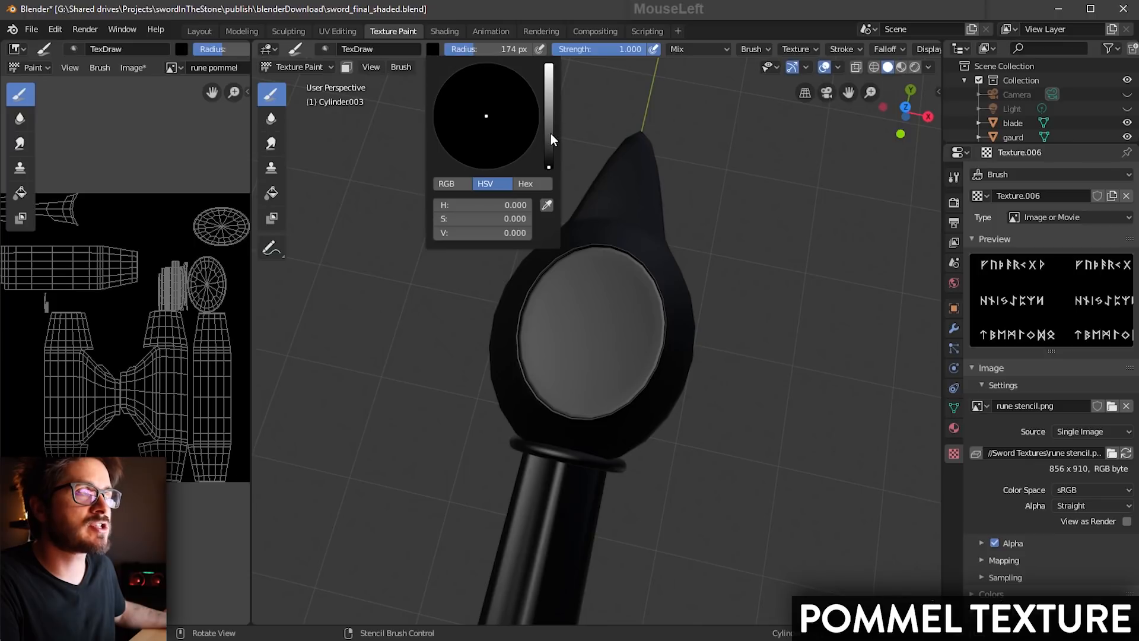
pyautogui.moveTo(550, 140); pyautogui.dragTo(549, 67)
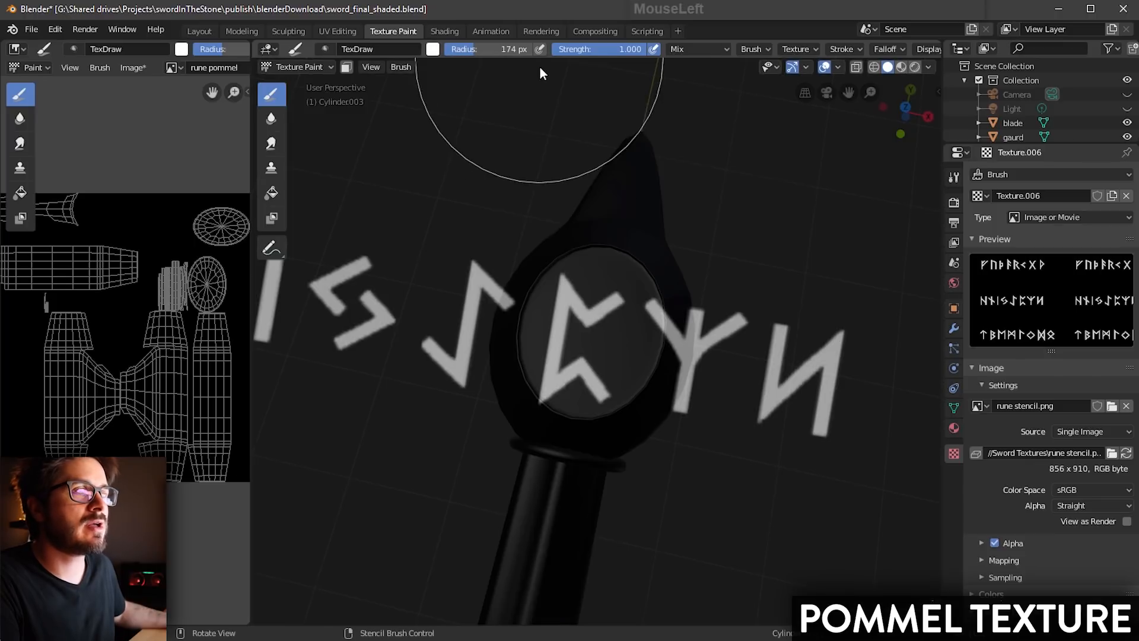
# Step: Center one stencil rune on the pommel's round face, shrink the brush and paint the rune in white
pyautogui.keyDown('shift'); pyautogui.moveTo(628, 348); pyautogui.dragTo(642, 322, button='middle'); pyautogui.keyUp('shift')
pyautogui.moveTo(641, 322)
pyautogui.mouseDown(button='right')
pyautogui.moveTo(628, 325)
pyautogui.moveTo(648, 321)
pyautogui.mouseUp(button='right')
pyautogui.press('[')
pyautogui.press('[')
pyautogui.press('[')
pyautogui.press('[')
pyautogui.press('[')
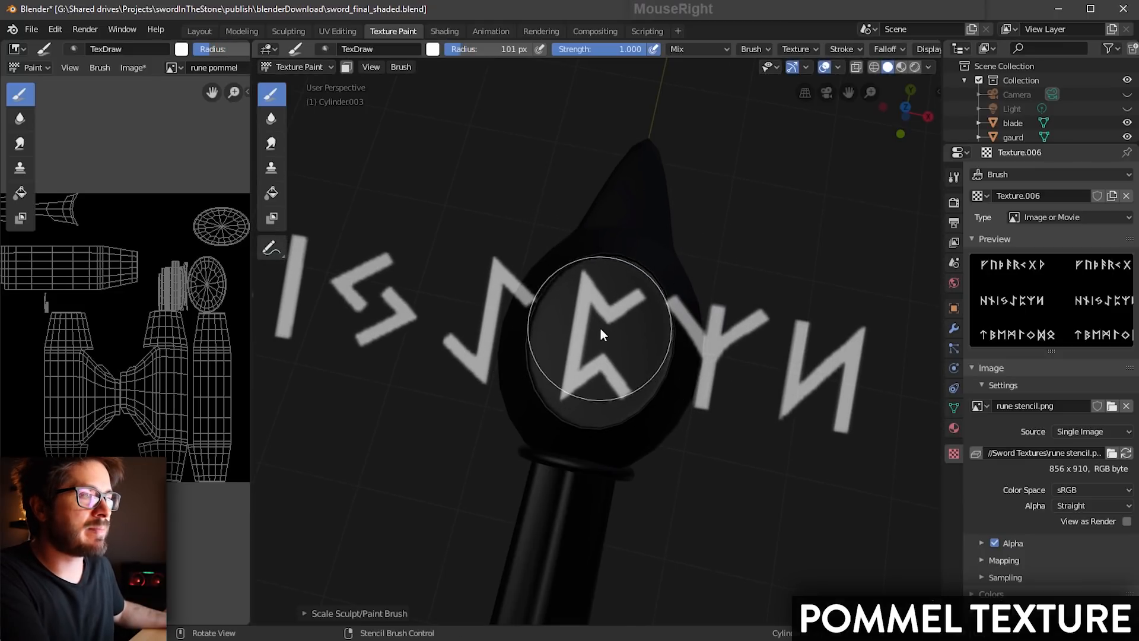
pyautogui.press('[')
pyautogui.press('[')
pyautogui.press('[')
pyautogui.moveTo(591, 321)
pyautogui.mouseDown()
pyautogui.moveTo(564, 356)
pyautogui.moveTo(623, 348)
pyautogui.moveTo(610, 263)
pyautogui.moveTo(591, 388)
pyautogui.moveTo(623, 279)
pyautogui.moveTo(572, 394)
pyautogui.moveTo(534, 94)
pyautogui.mouseUp()
# Step: Switch to the Shading workspace and examine the painted rune's glow on the pommel
pyautogui.click(445, 31)
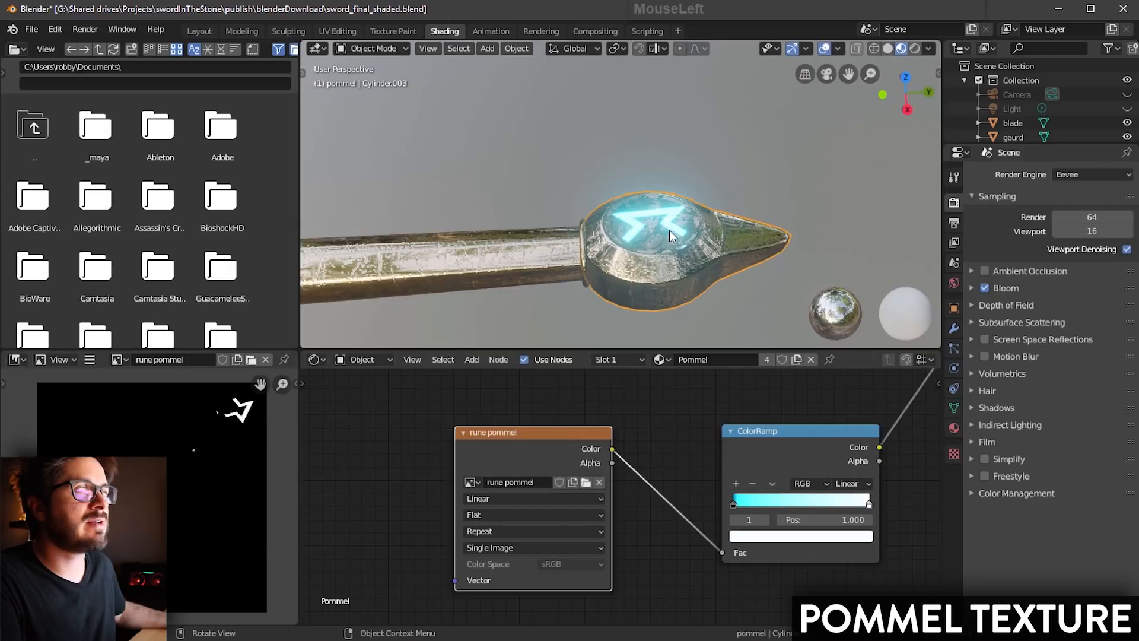
pyautogui.moveTo(669, 230)
pyautogui.keyDown('shift'); pyautogui.mouseDown(button='middle')
pyautogui.moveTo(497, 213)
pyautogui.moveTo(519, 186)
pyautogui.moveTo(509, 175)
pyautogui.mouseUp(button='middle'); pyautogui.keyUp('shift')
pyautogui.scroll(-7, 509, 176)
# Step: Select the guard and hide the viewport overlays to view the whole shaded sword
pyautogui.click(617, 201)
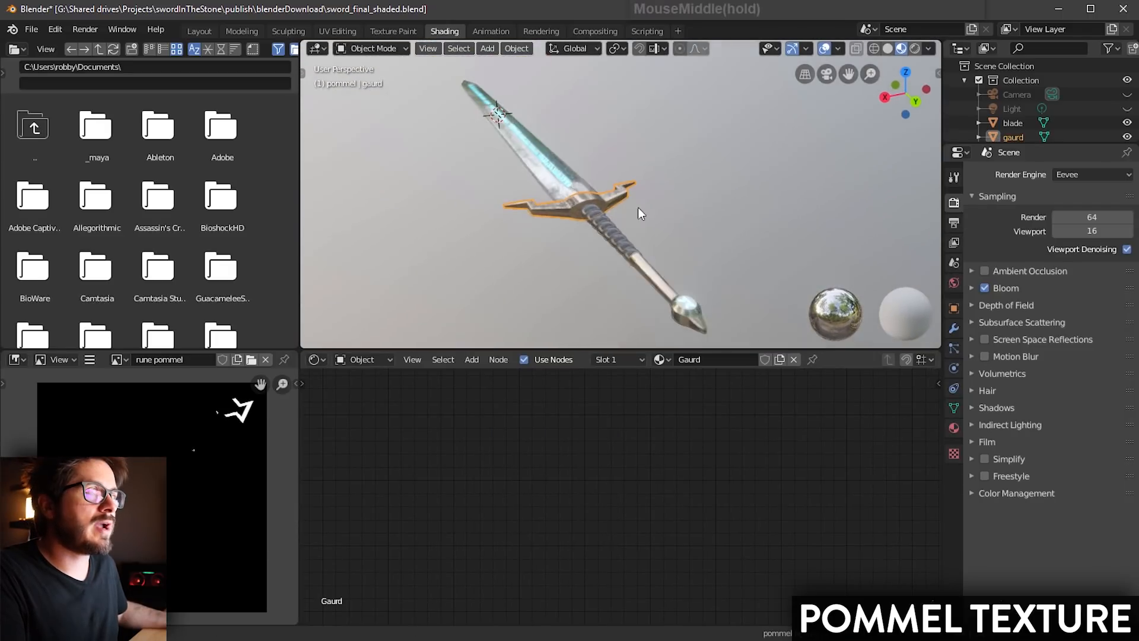
pyautogui.moveTo(638, 207)
pyautogui.mouseDown(button='middle')
pyautogui.moveTo(633, 196)
pyautogui.moveTo(645, 193)
pyautogui.mouseUp(button='middle')
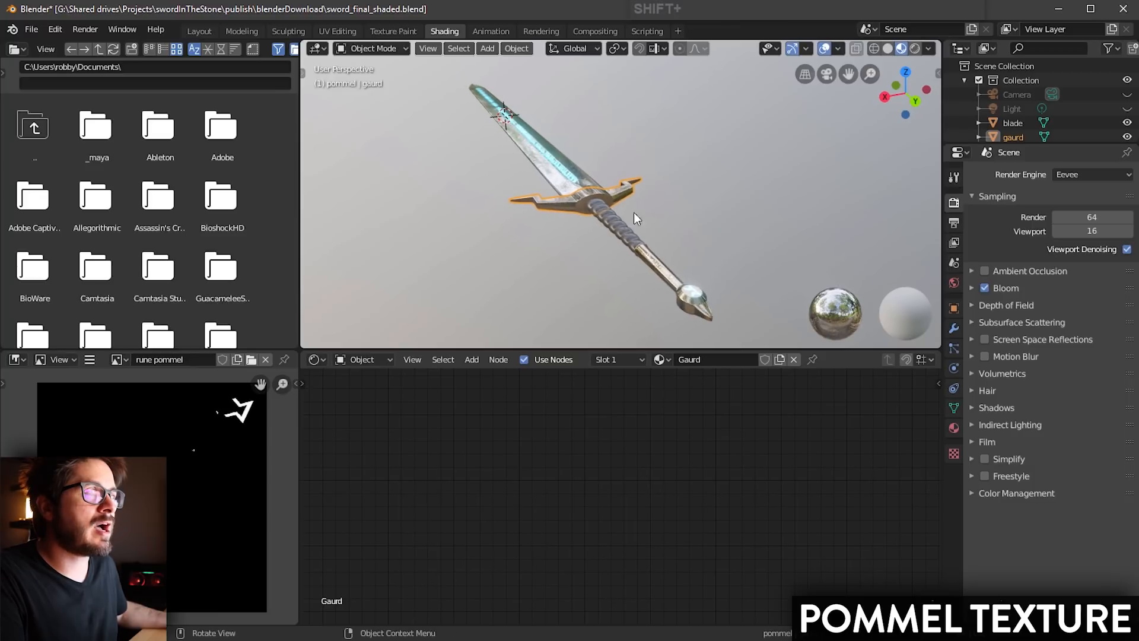
pyautogui.keyDown('shift'); pyautogui.moveTo(495, 120); pyautogui.dragTo(496, 113, button='middle'); pyautogui.keyUp('shift')
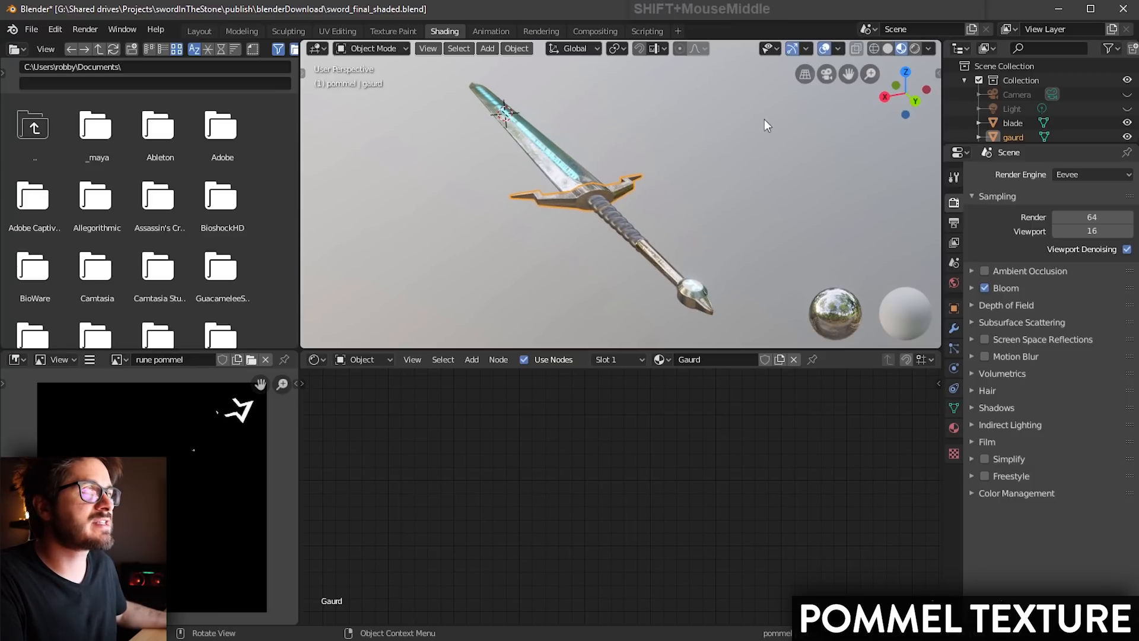
pyautogui.click(824, 49)
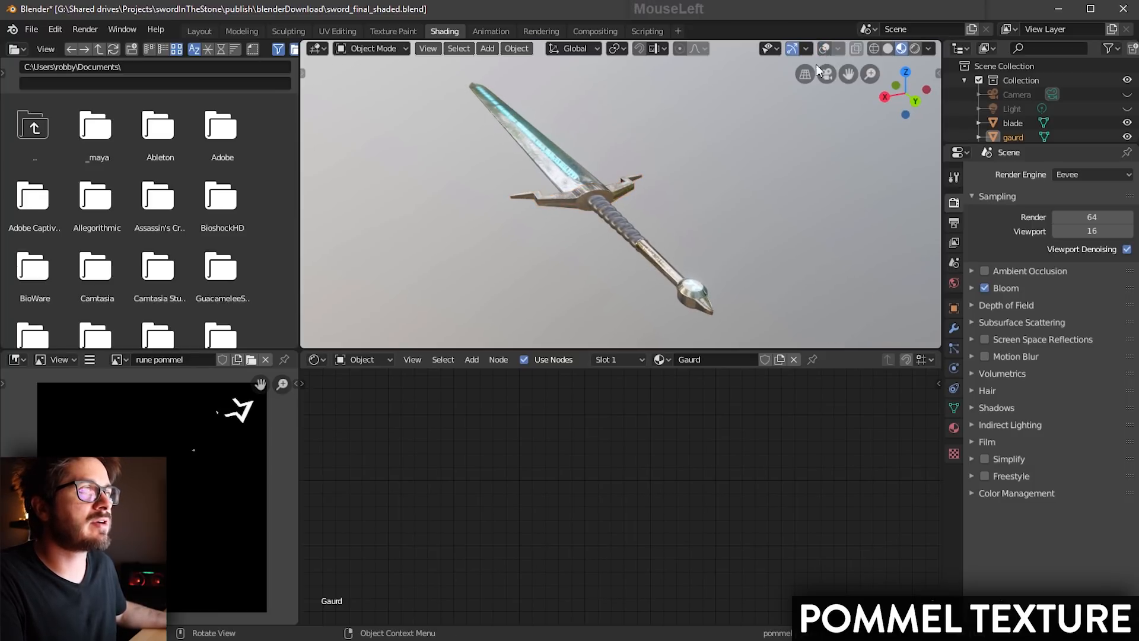
pyautogui.keyDown('shift'); pyautogui.moveTo(789, 101); pyautogui.dragTo(687, 179, button='middle'); pyautogui.keyUp('shift')
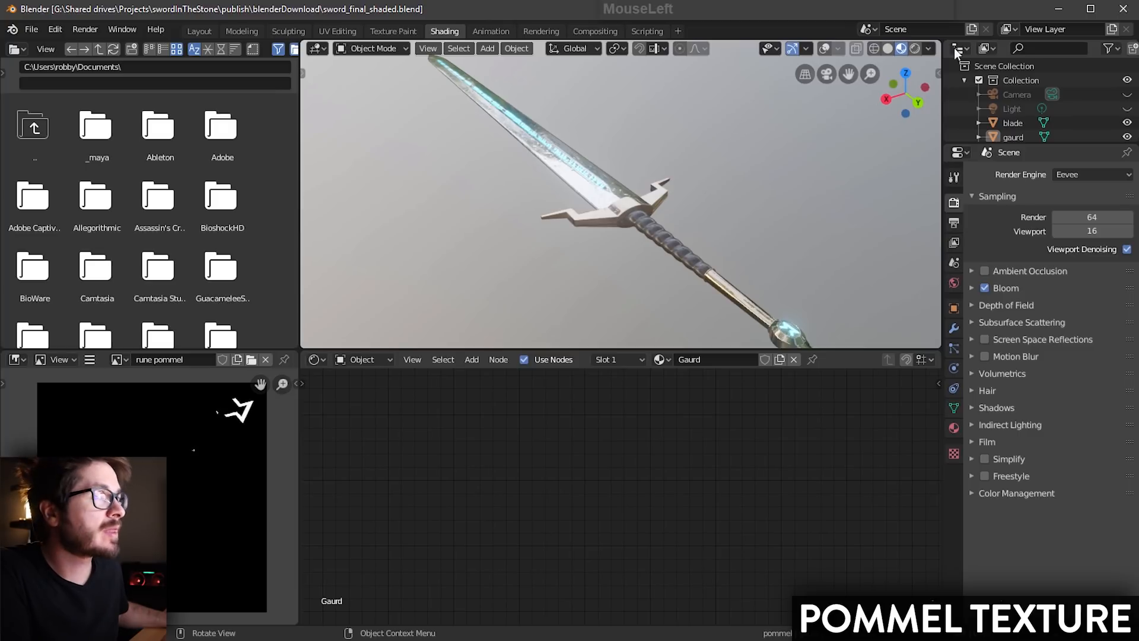
# Step: Switch the viewport's preview lighting to the interior HDRI and inspect the sword from another angle
pyautogui.click(928, 49)
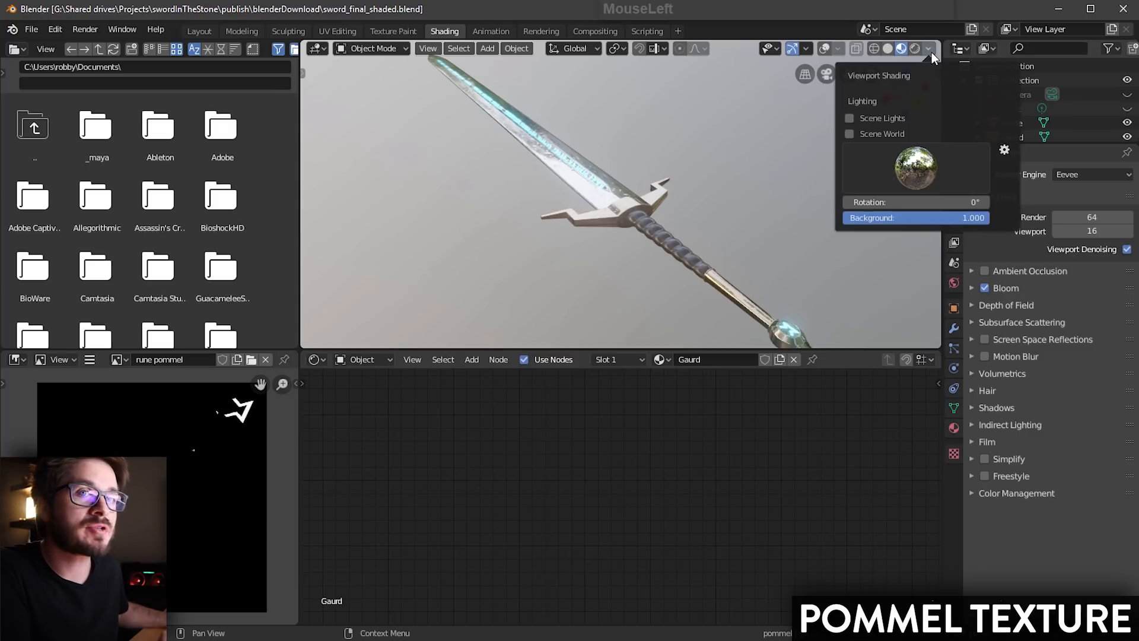
pyautogui.click(925, 169)
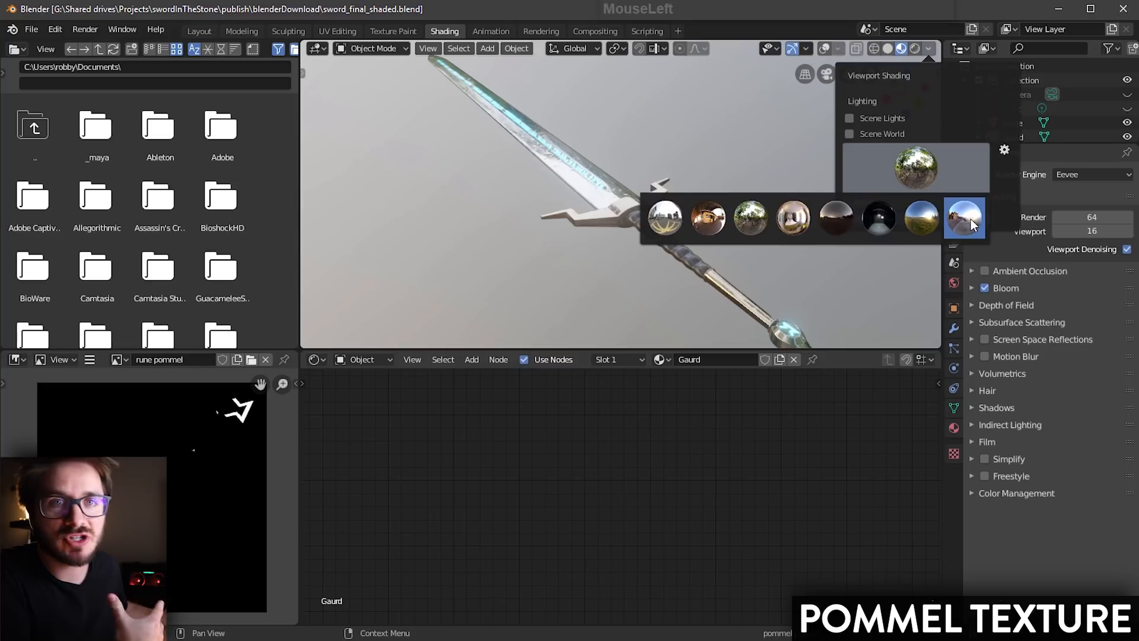
pyautogui.click(794, 220)
pyautogui.moveTo(717, 167)
pyautogui.mouseDown(button='middle')
pyautogui.moveTo(600, 148)
pyautogui.moveTo(636, 140)
pyautogui.moveTo(668, 159)
pyautogui.moveTo(569, 154)
pyautogui.moveTo(594, 152)
pyautogui.mouseUp(button='middle')
# Step: Try the HDRI with the sunlit grassy field as preview lighting and inspect the sword under it
pyautogui.click(929, 48)
pyautogui.click(916, 169)
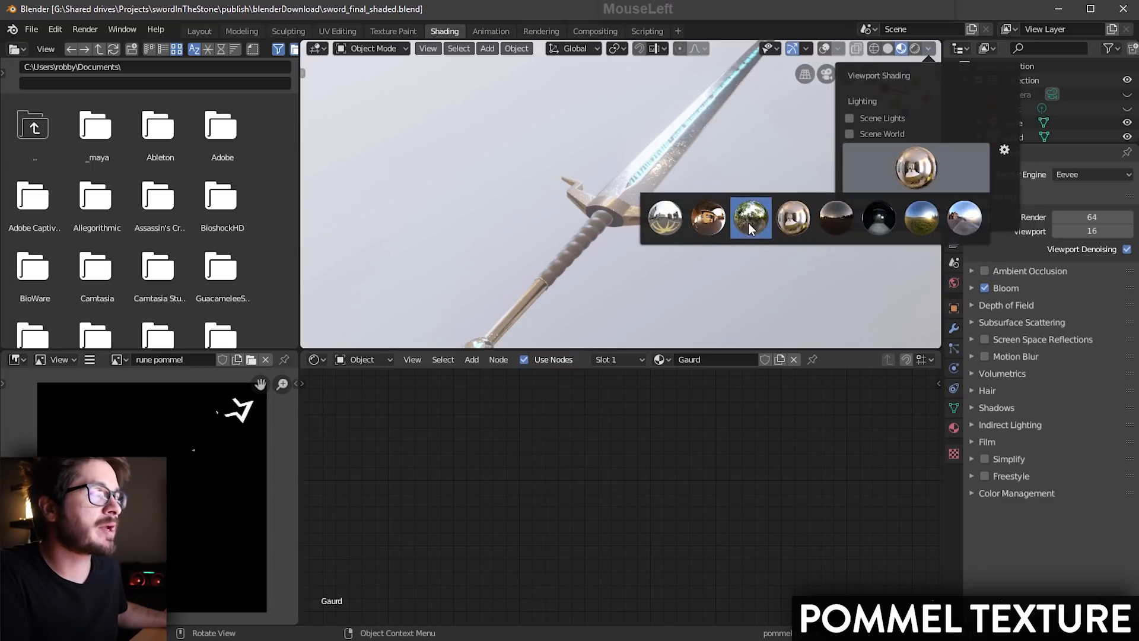
pyautogui.click(965, 218)
pyautogui.moveTo(824, 175); pyautogui.dragTo(722, 166, button='middle')
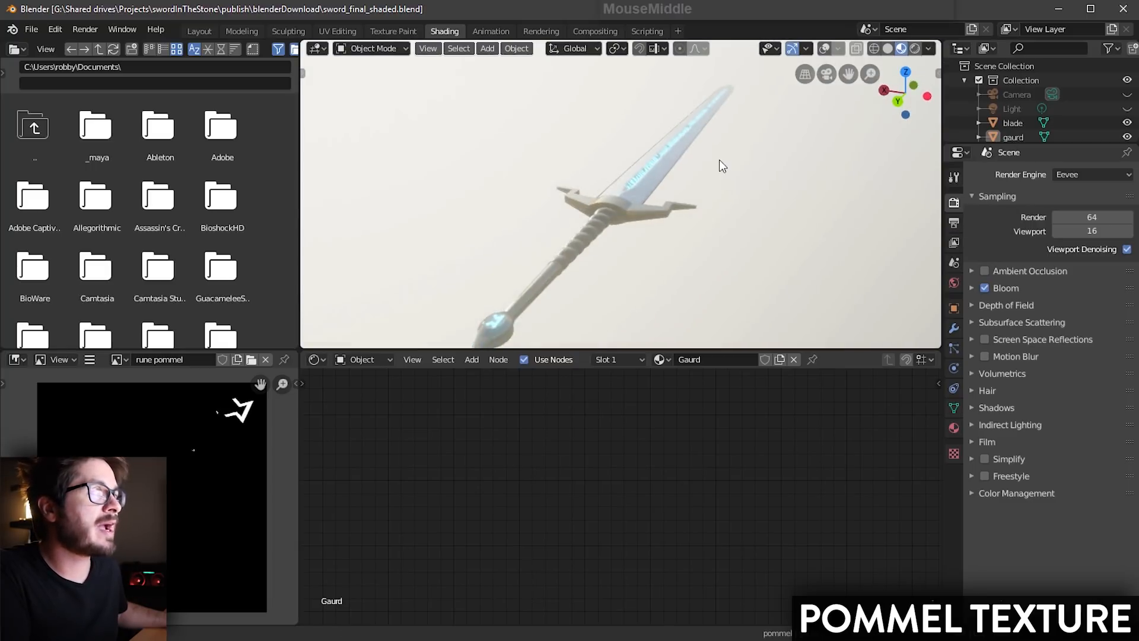
# Step: Set the viewport's preview lighting to the forest HDRI and view the whole sword under it
pyautogui.click(927, 49)
pyautogui.click(925, 171)
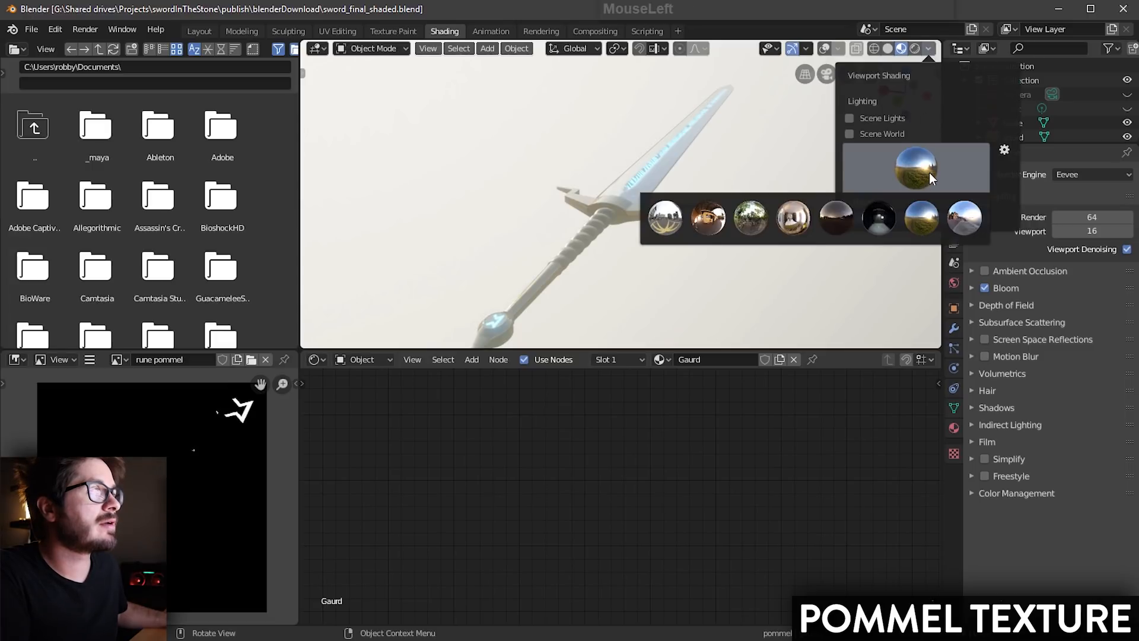
pyautogui.click(754, 219)
pyautogui.moveTo(740, 209); pyautogui.dragTo(718, 201, button='middle')
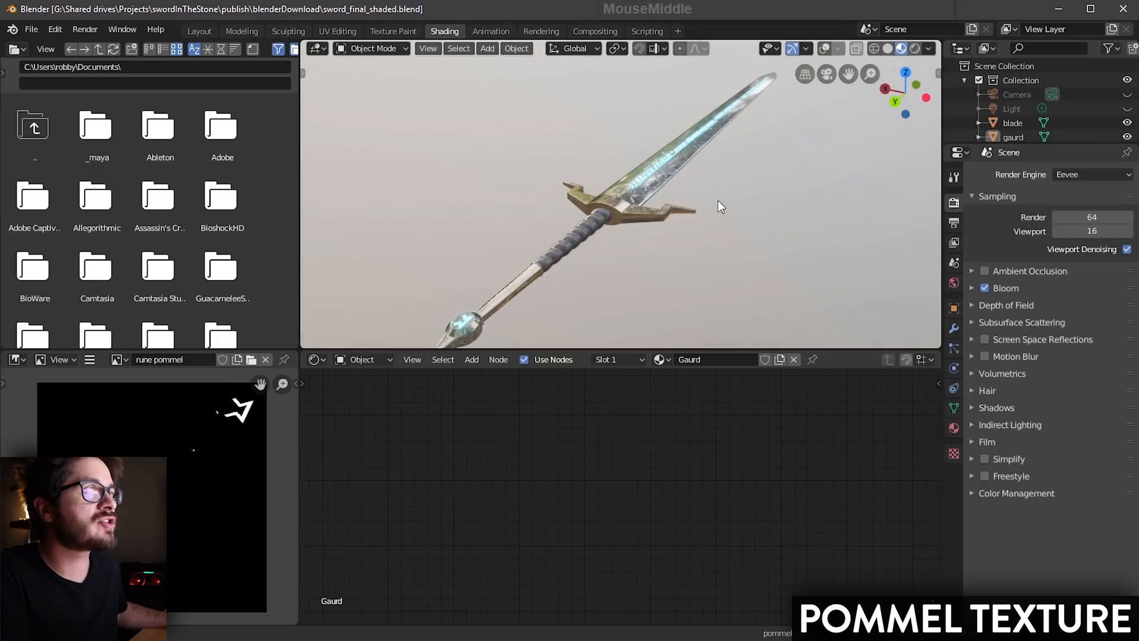
# Step: Fade out the HDRI background behind the sword and view the sword without the bright backdrop
pyautogui.click(929, 48)
pyautogui.moveTo(968, 219); pyautogui.dragTo(842, 218)
pyautogui.moveTo(750, 208)
pyautogui.mouseDown(button='middle')
pyautogui.moveTo(766, 198)
pyautogui.moveTo(766, 176)
pyautogui.moveTo(763, 205)
pyautogui.moveTo(767, 194)
pyautogui.moveTo(739, 198)
pyautogui.moveTo(767, 205)
pyautogui.mouseUp(button='middle')
pyautogui.keyDown('shift'); pyautogui.moveTo(767, 205); pyautogui.dragTo(747, 205, button='middle'); pyautogui.keyUp('shift')
# Step: Rotate the preview HDRI to change how the light falls on the sword and inspect the reflections
pyautogui.click(929, 49)
pyautogui.moveTo(859, 203)
pyautogui.mouseDown()
pyautogui.moveTo(926, 203)
pyautogui.moveTo(890, 203)
pyautogui.mouseUp()
pyautogui.moveTo(647, 221); pyautogui.dragTo(704, 250, button='middle')
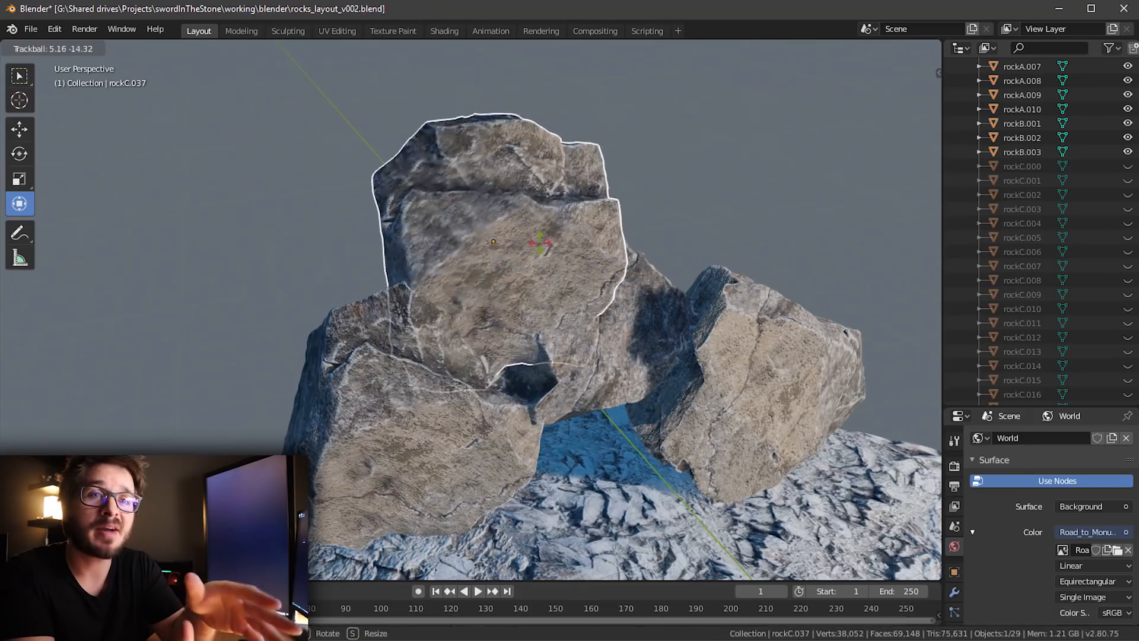
pyautogui.moveTo(587, 306); pyautogui.dragTo(611, 284, button='middle')
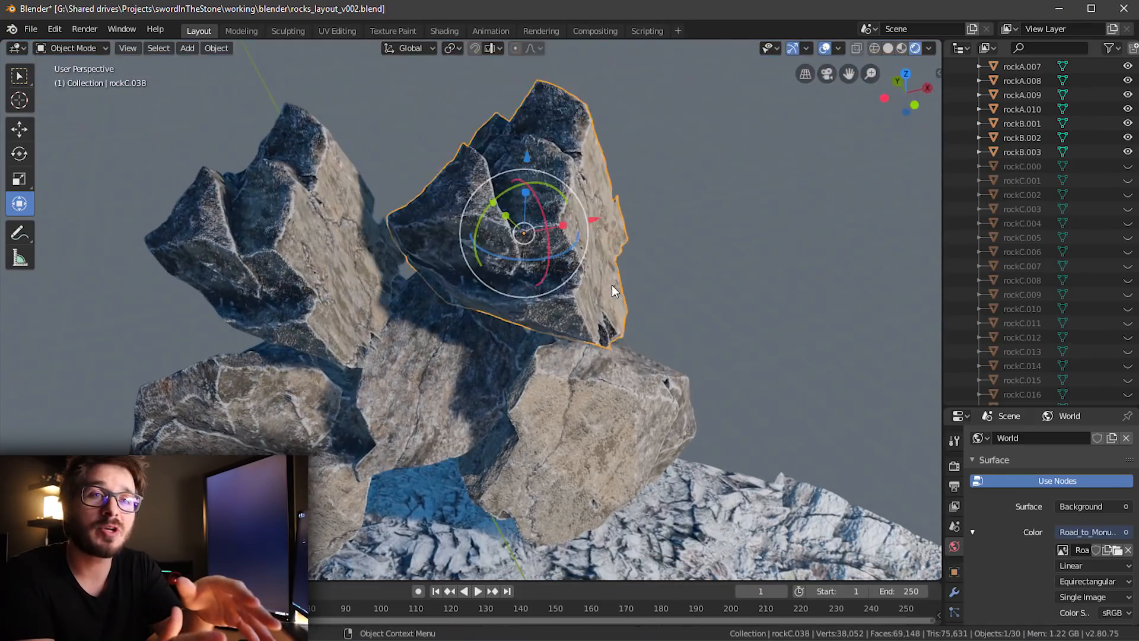
pyautogui.press('r')
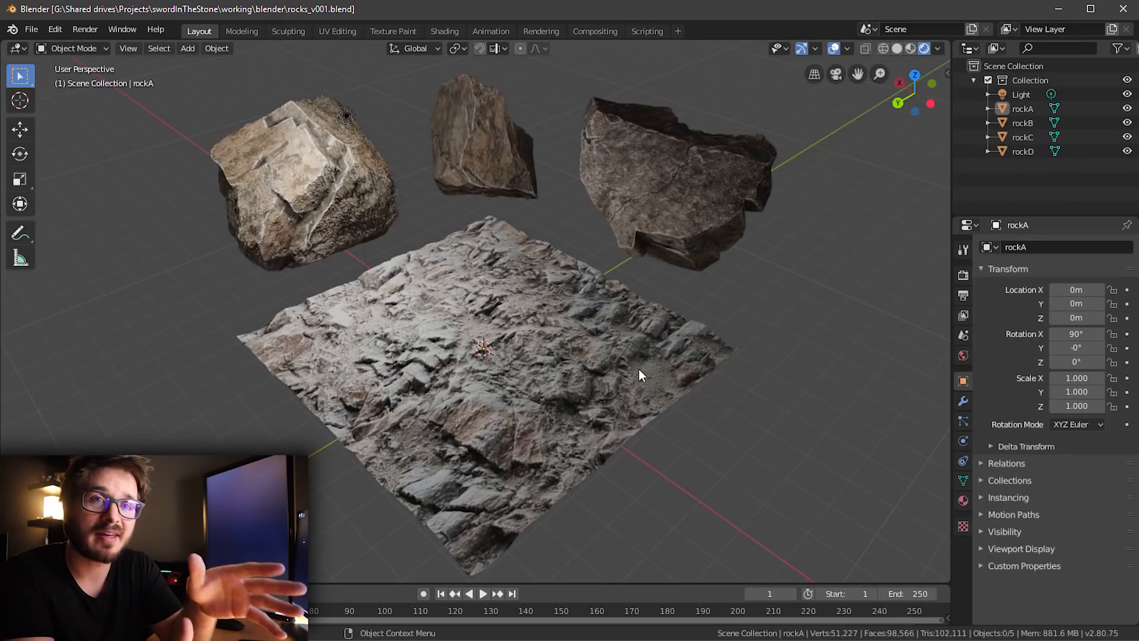
pyautogui.moveTo(639, 369); pyautogui.dragTo(719, 379, button='middle')
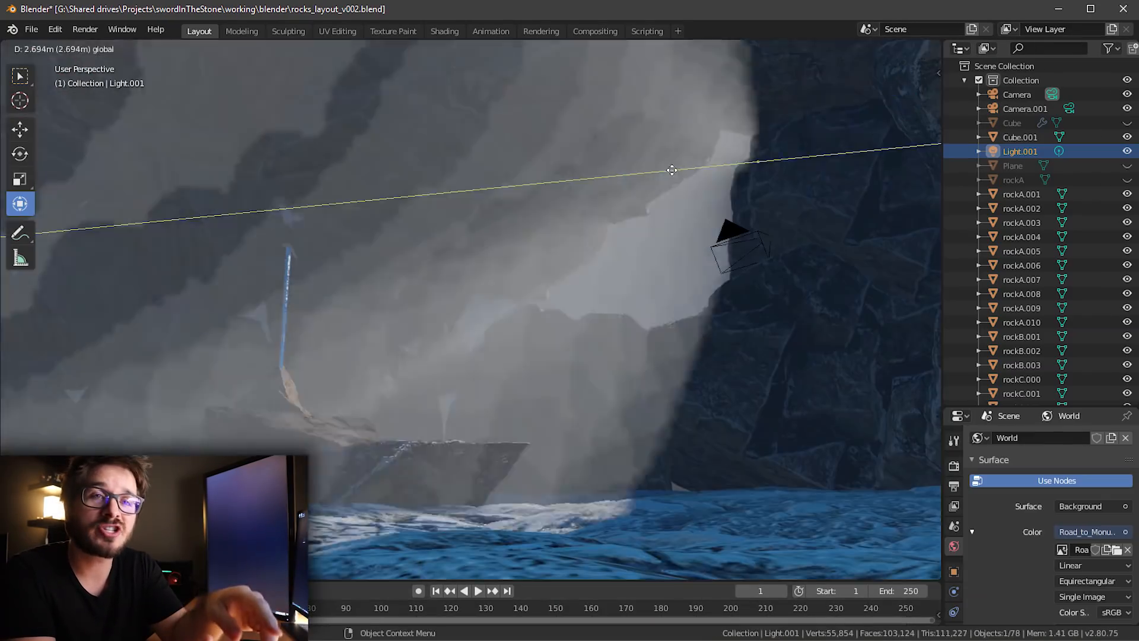
# Step: Move Light.001 along the global Y axis in the cave scene of rocks_layout_v002
pyautogui.click(671, 170)
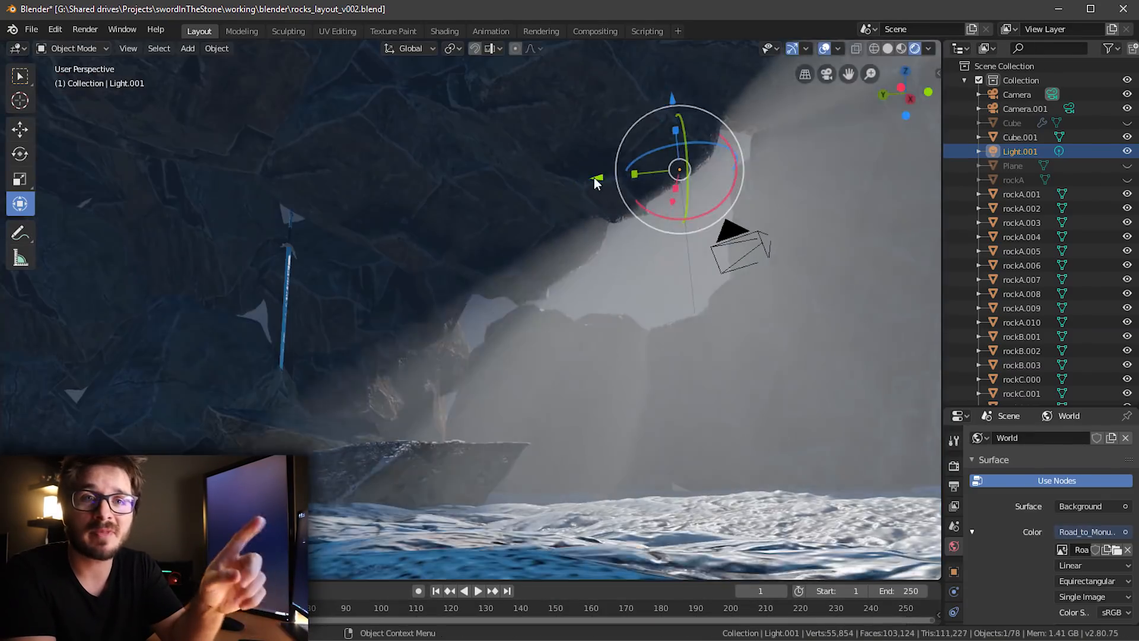